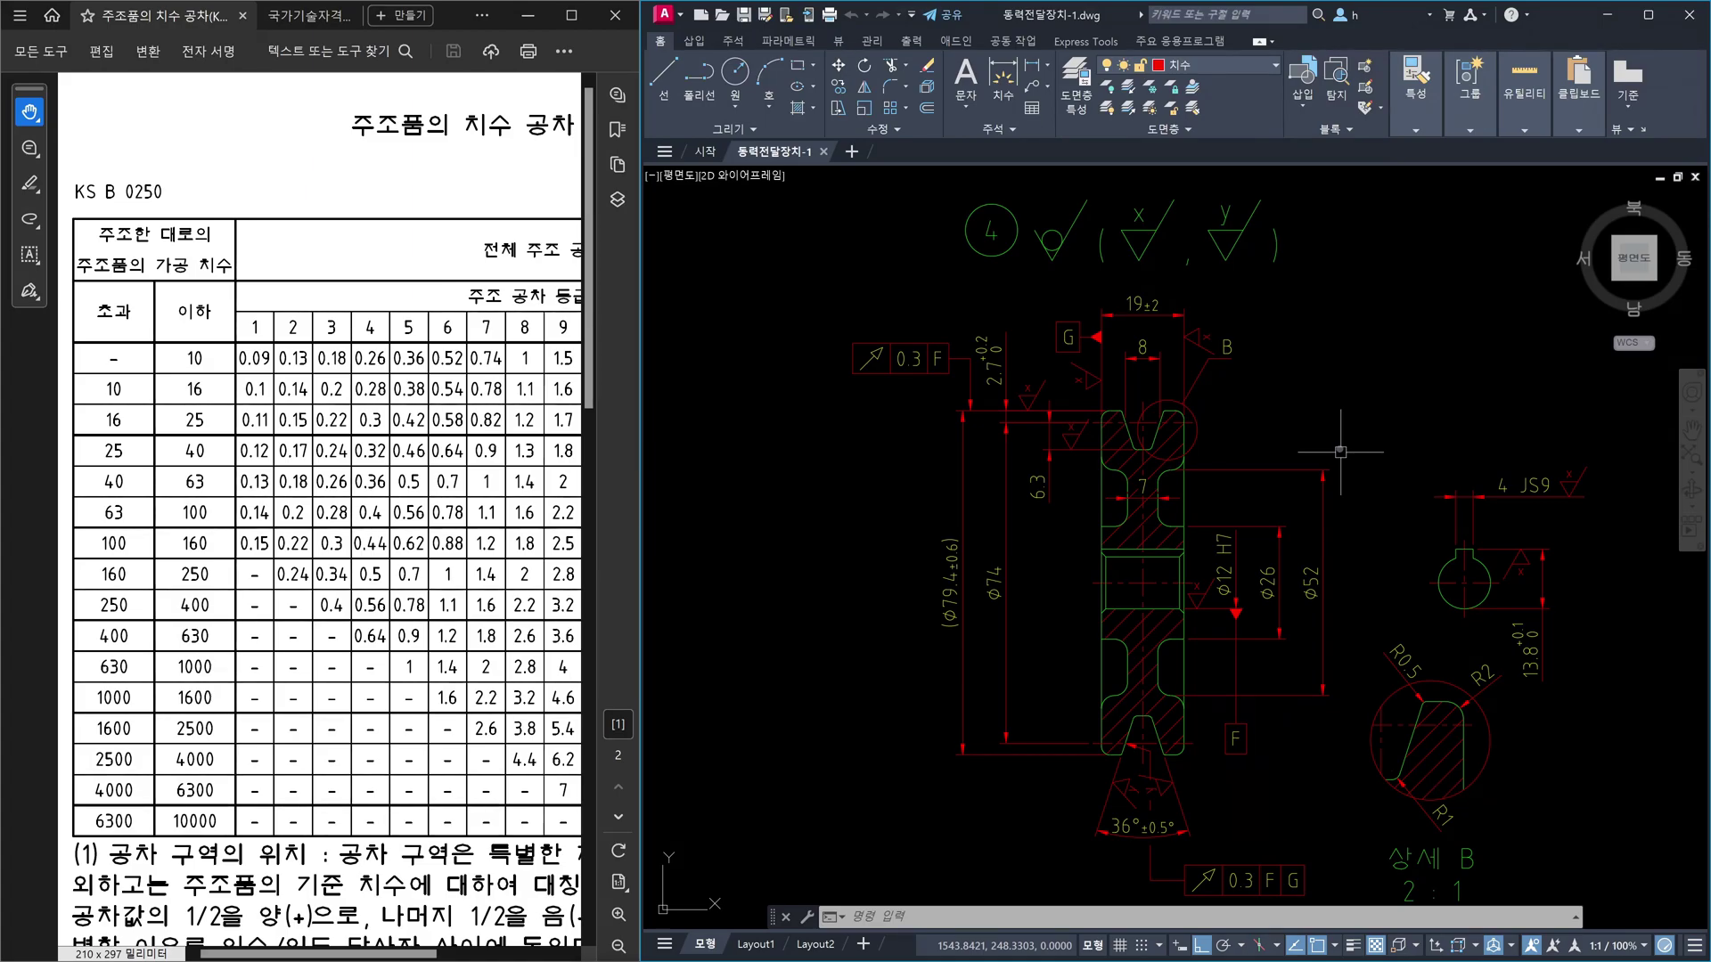
- Copy the lower dimensioned pulley section view about 193 mm straight down into empty space
scroll(1340, 452, down, 6)
middle_drag(1373, 655, 1379, 644)
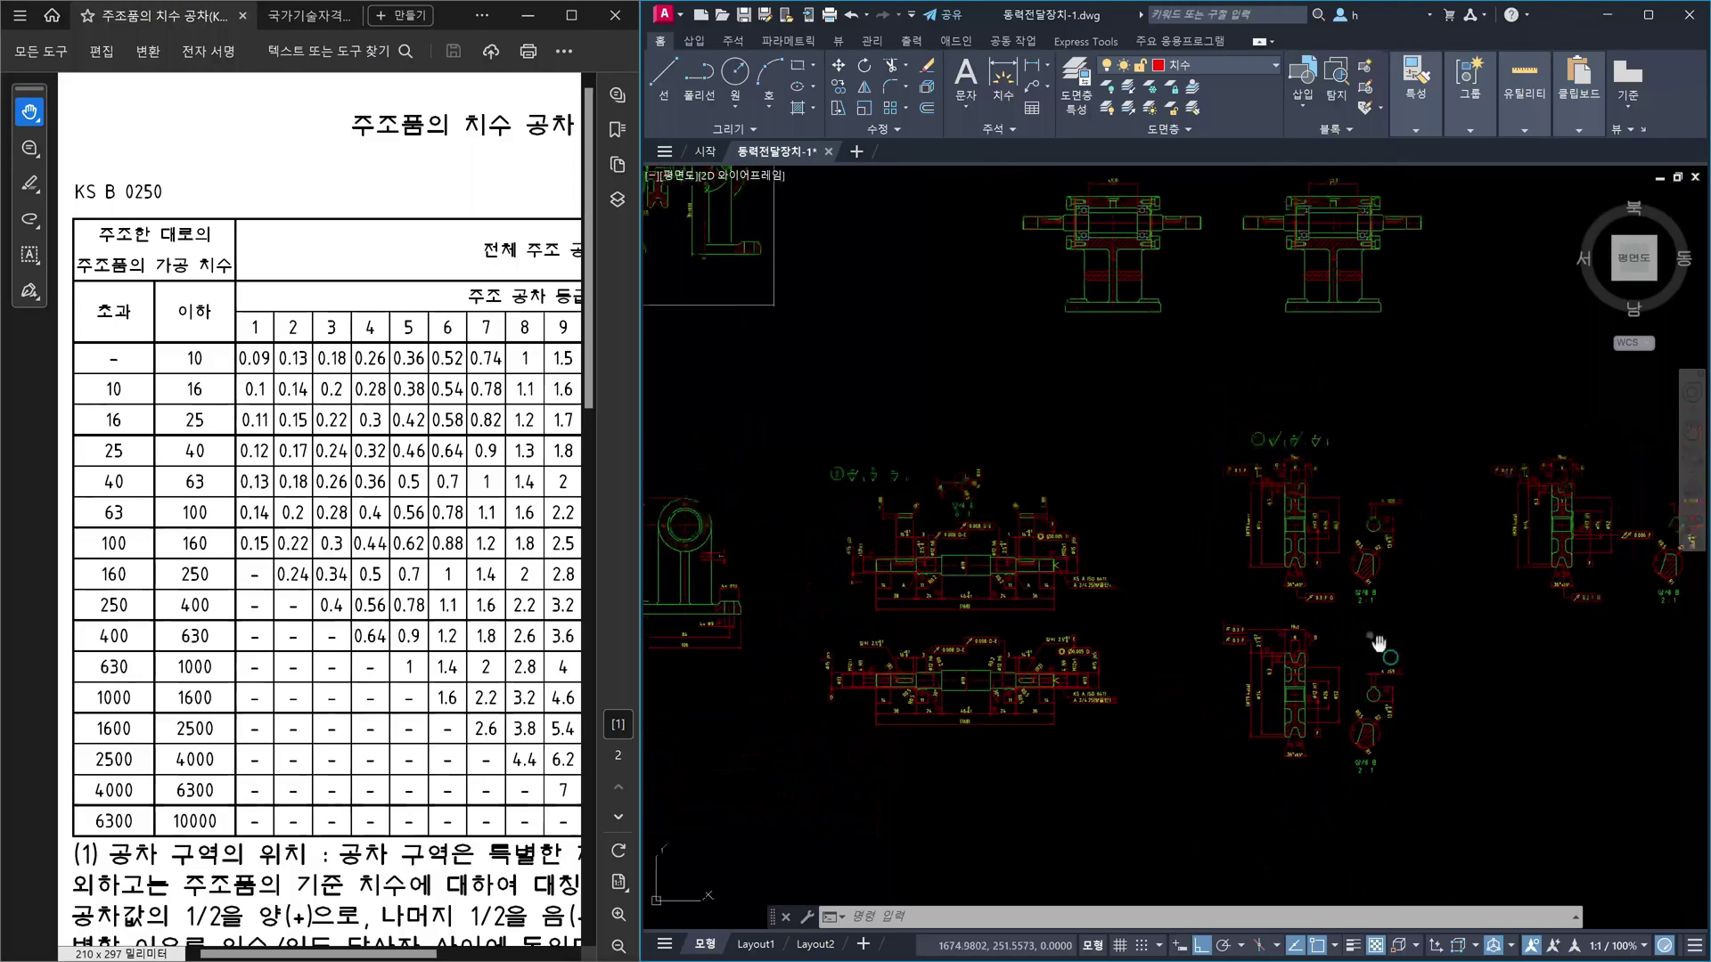
scroll(1195, 527, up, 3)
scroll(1159, 544, up, 2)
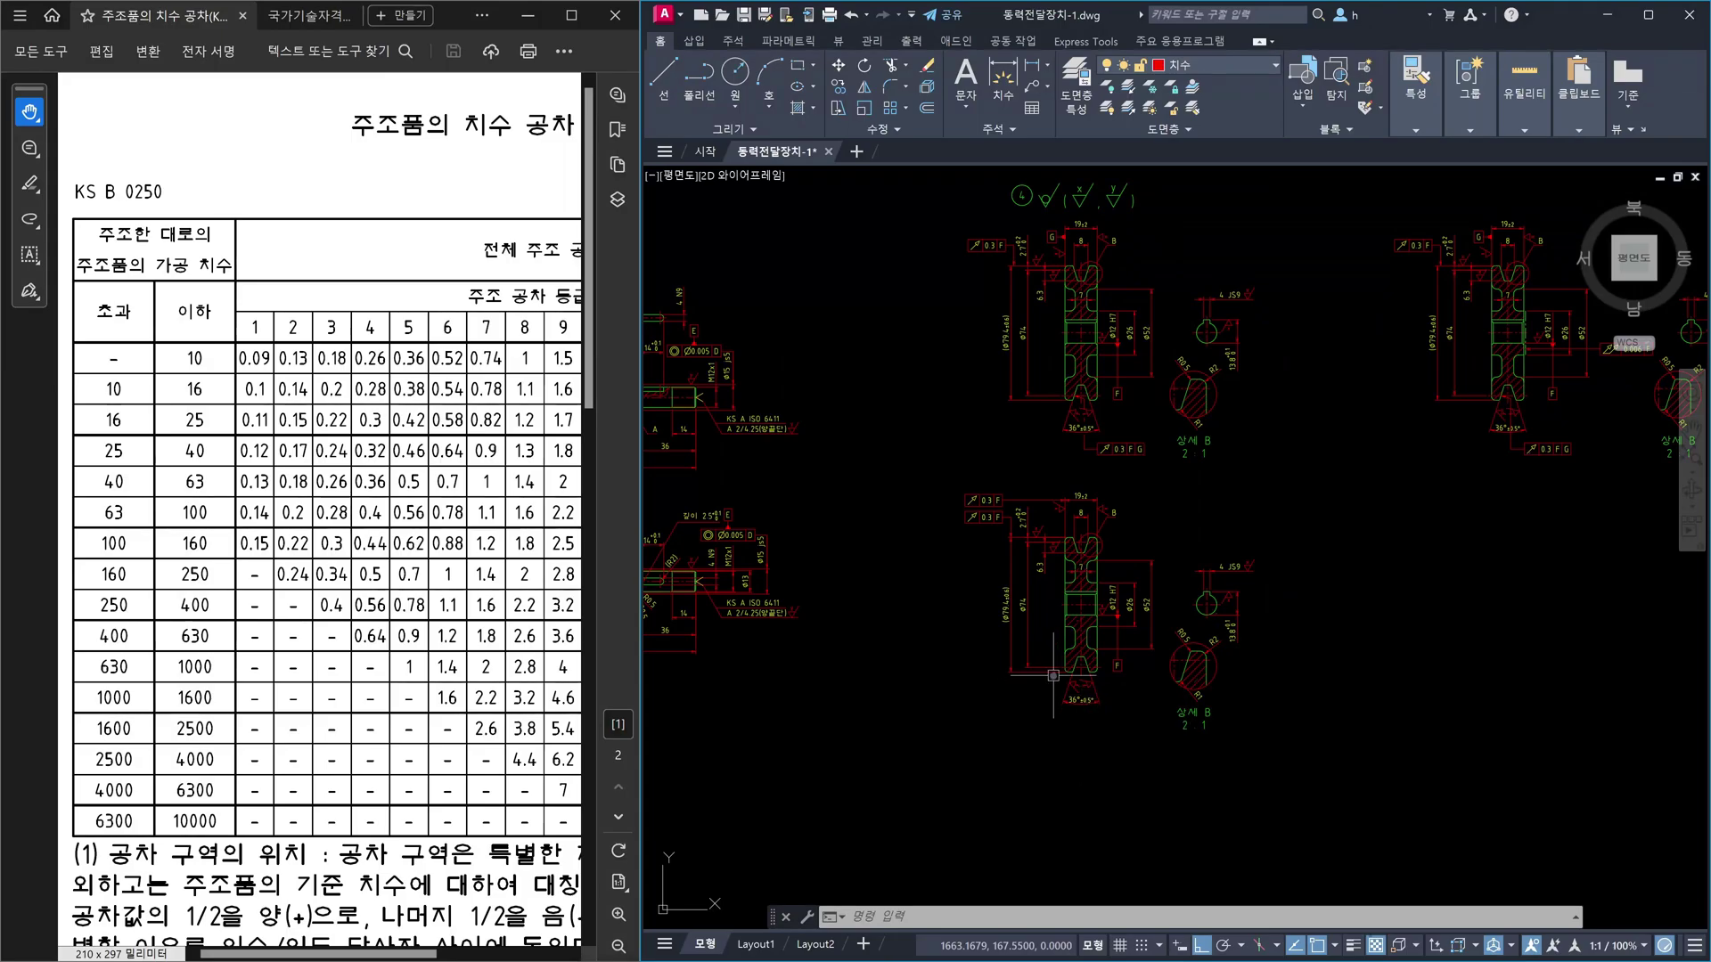
text(co)
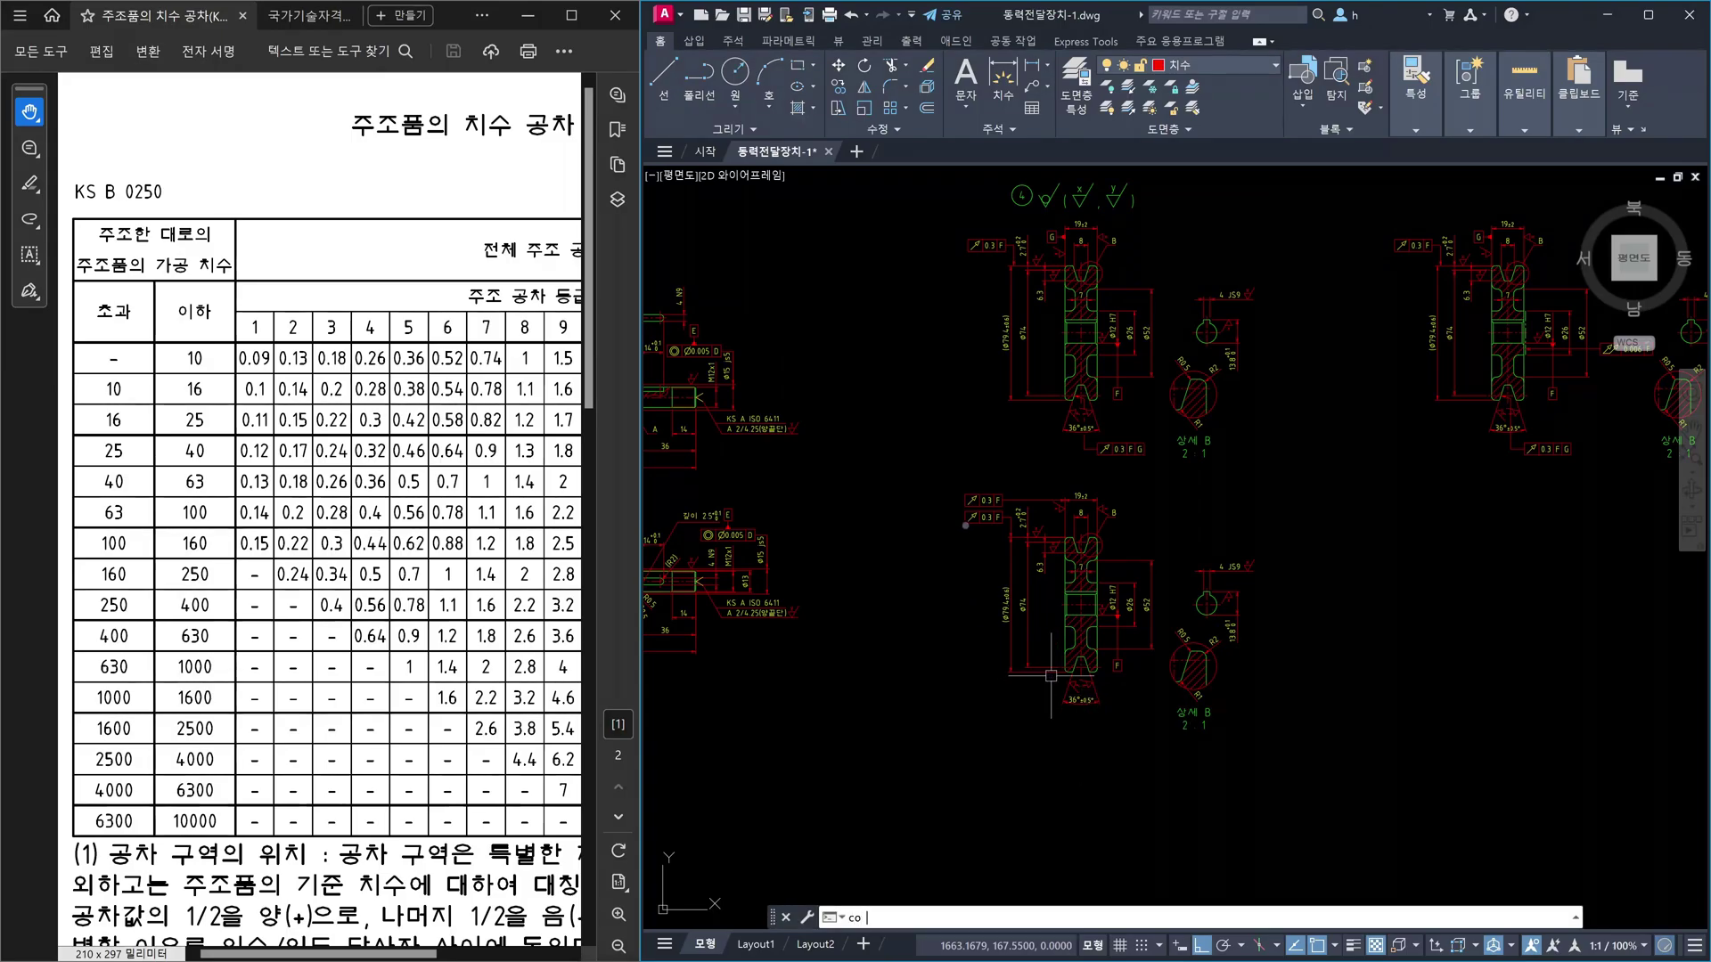
key(Return)
click(933, 478)
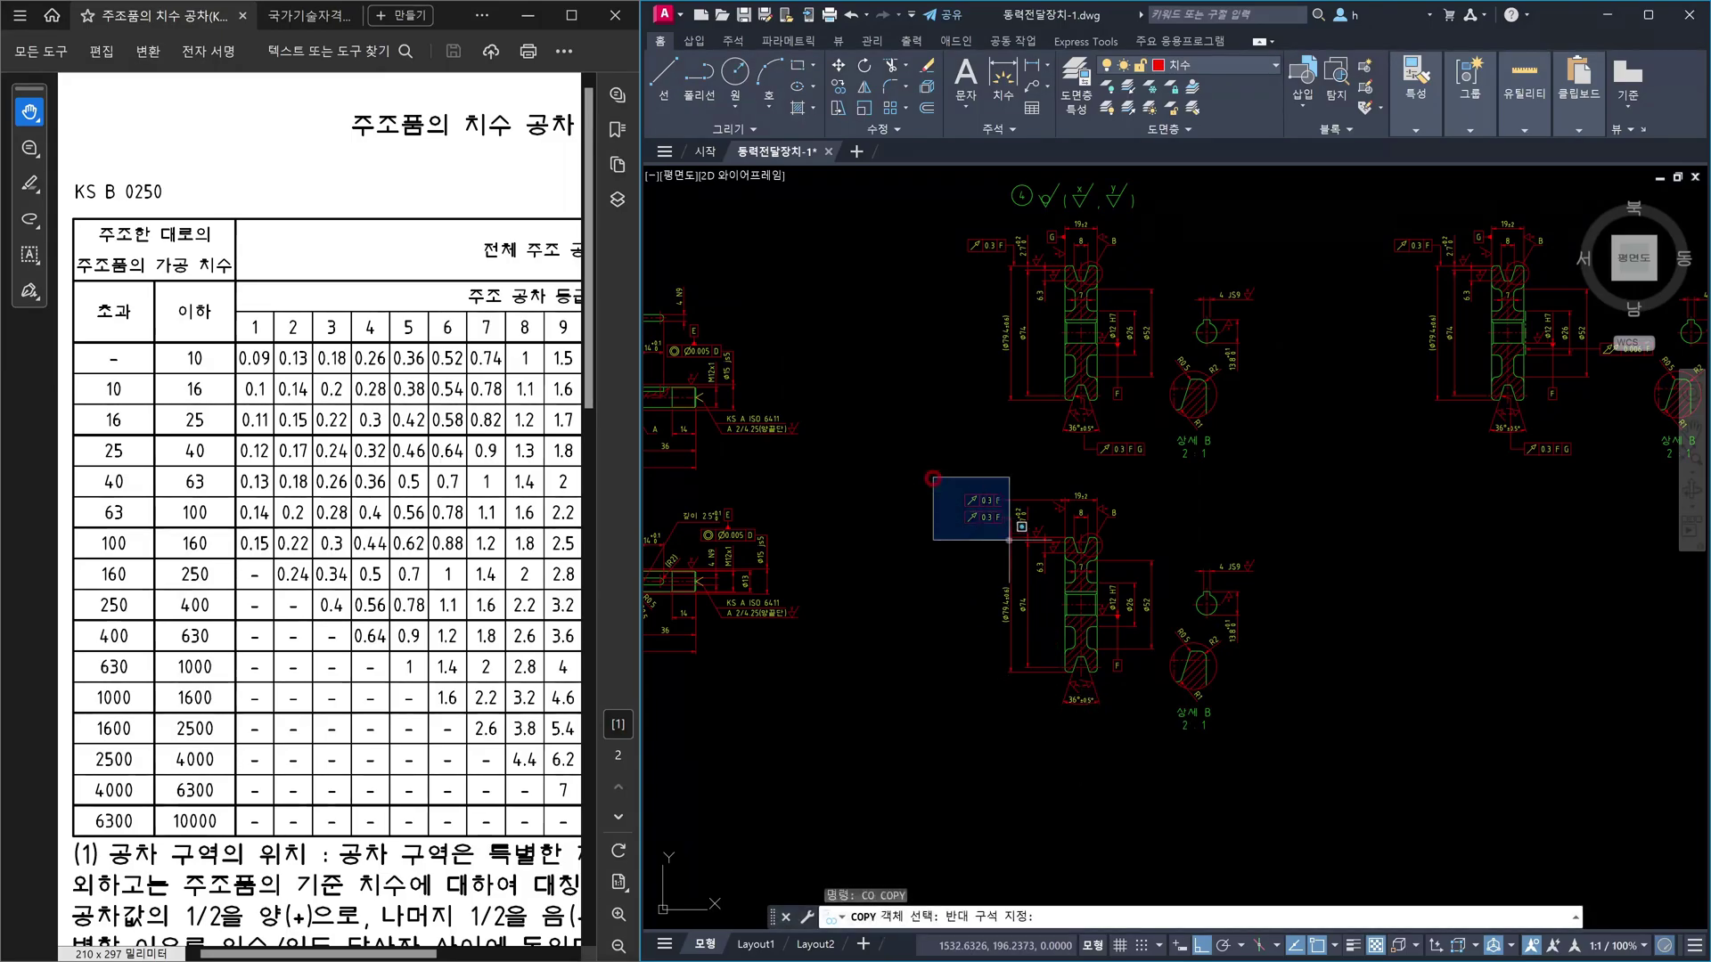
click(1159, 730)
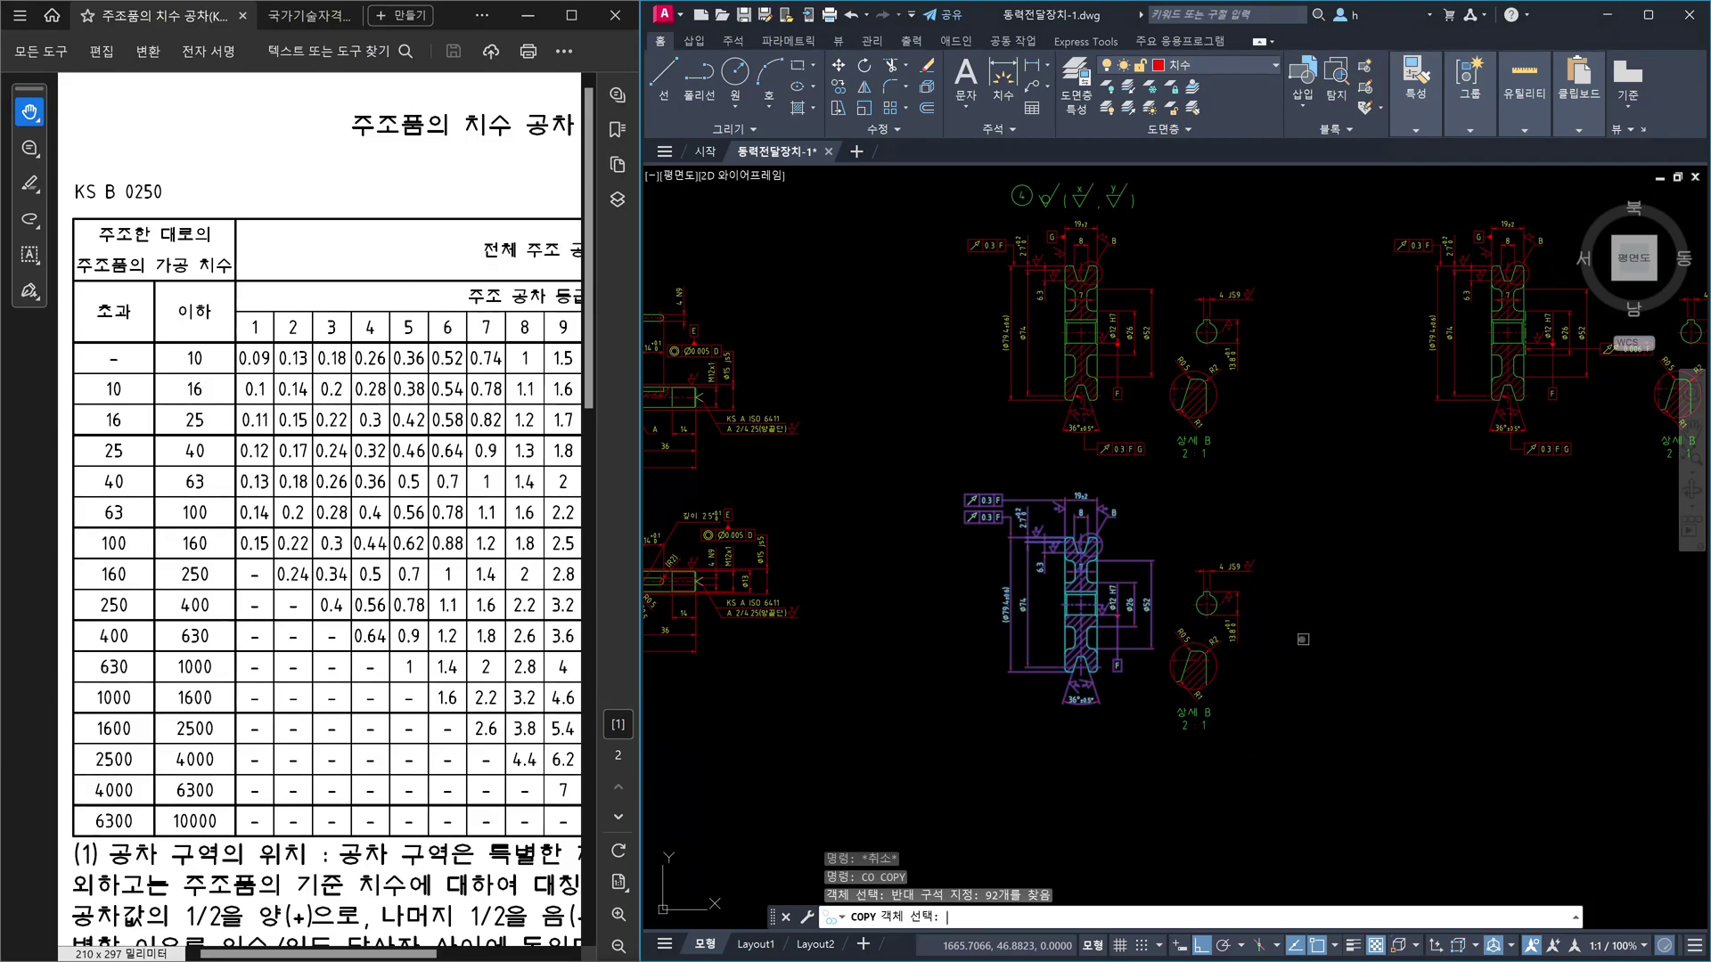
key(Return)
click(1339, 591)
scroll(1339, 590, down, 3)
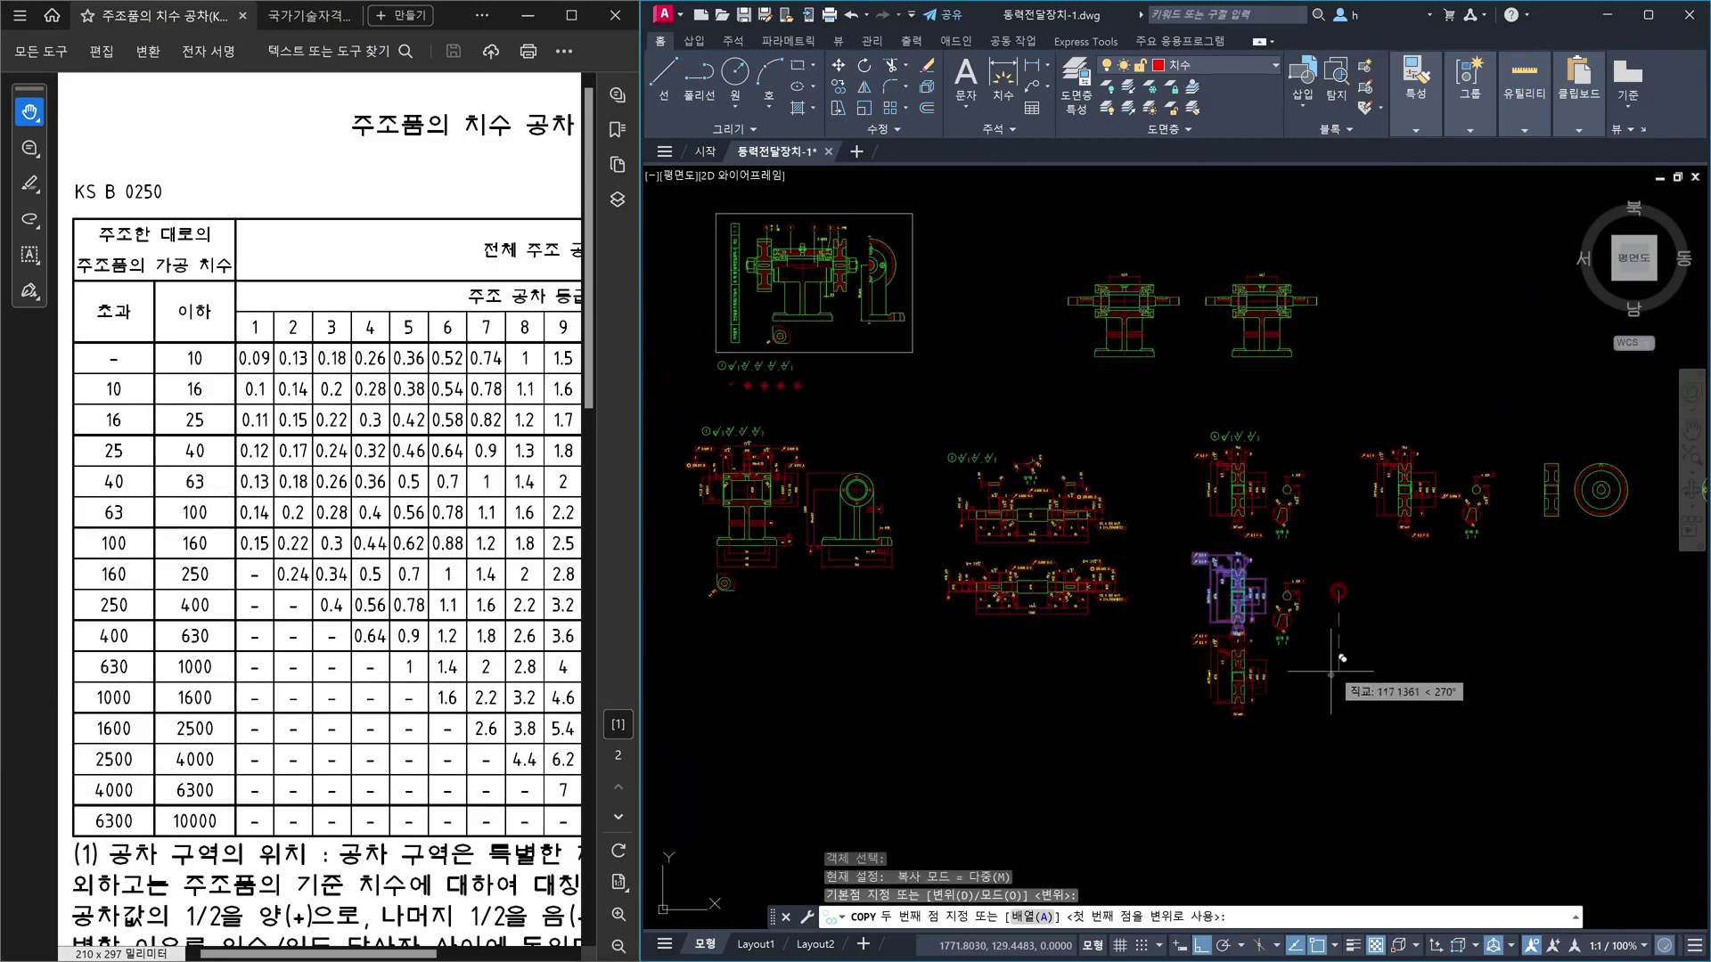
click(1336, 718)
key(Escape)
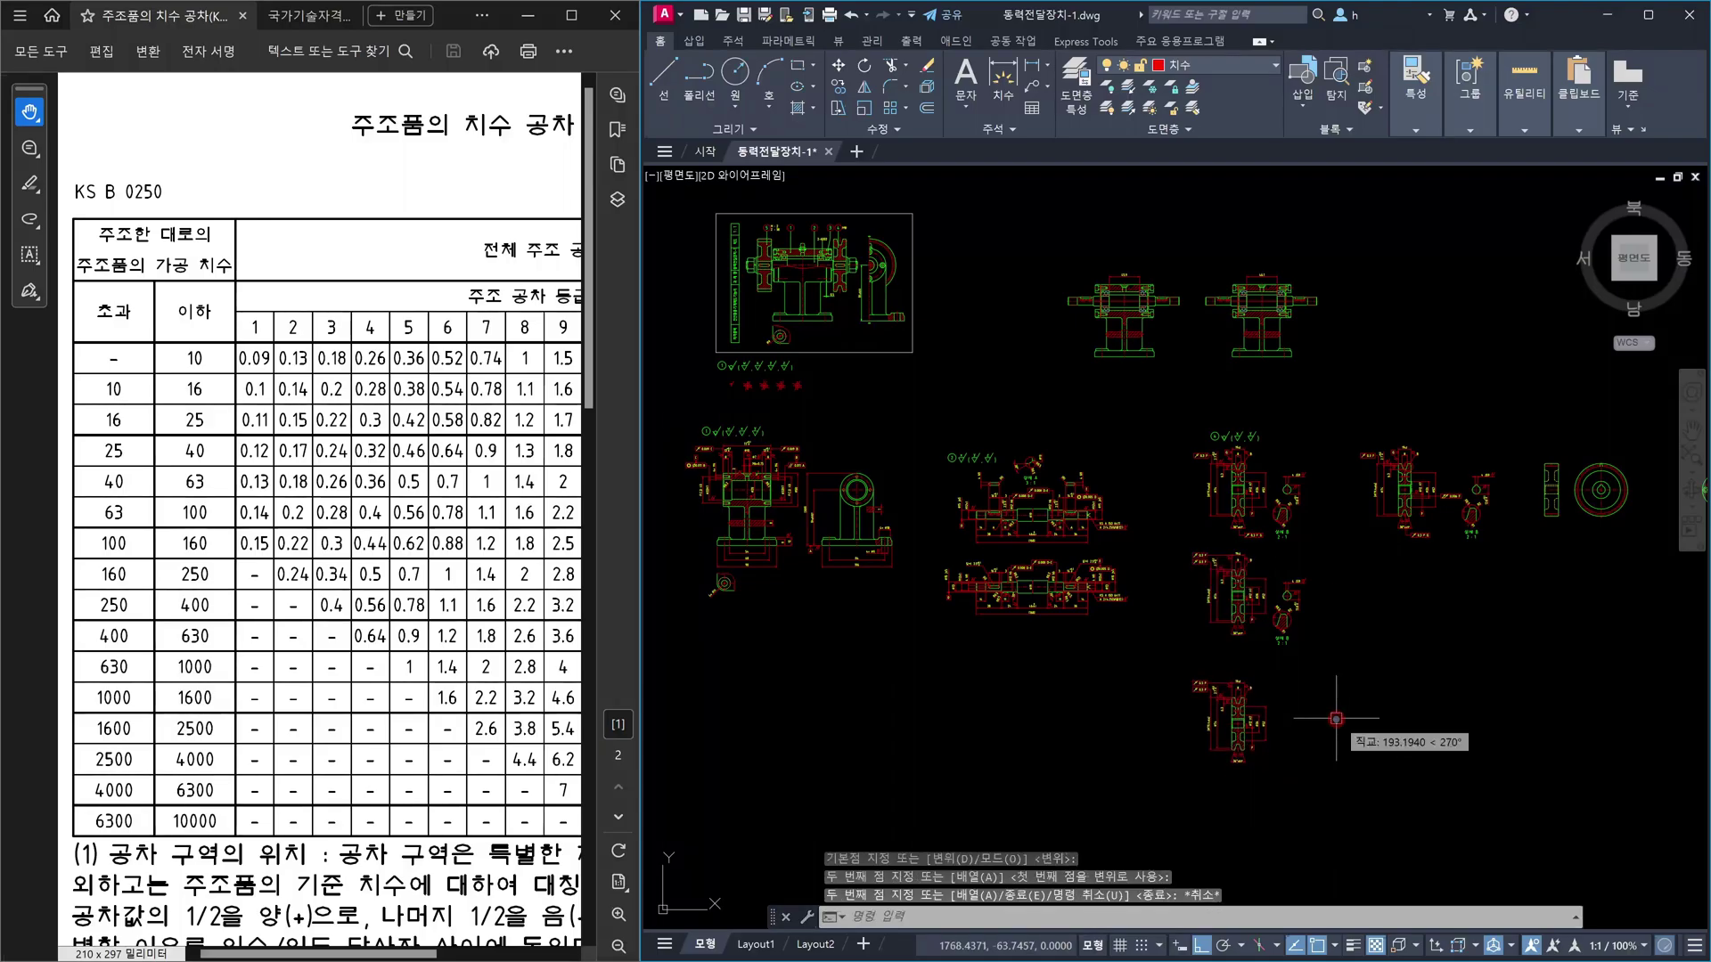
- Delete the two 0.3 F runout tolerance frames and their leaders from the newly copied pulley view
scroll(1336, 718, up, 8)
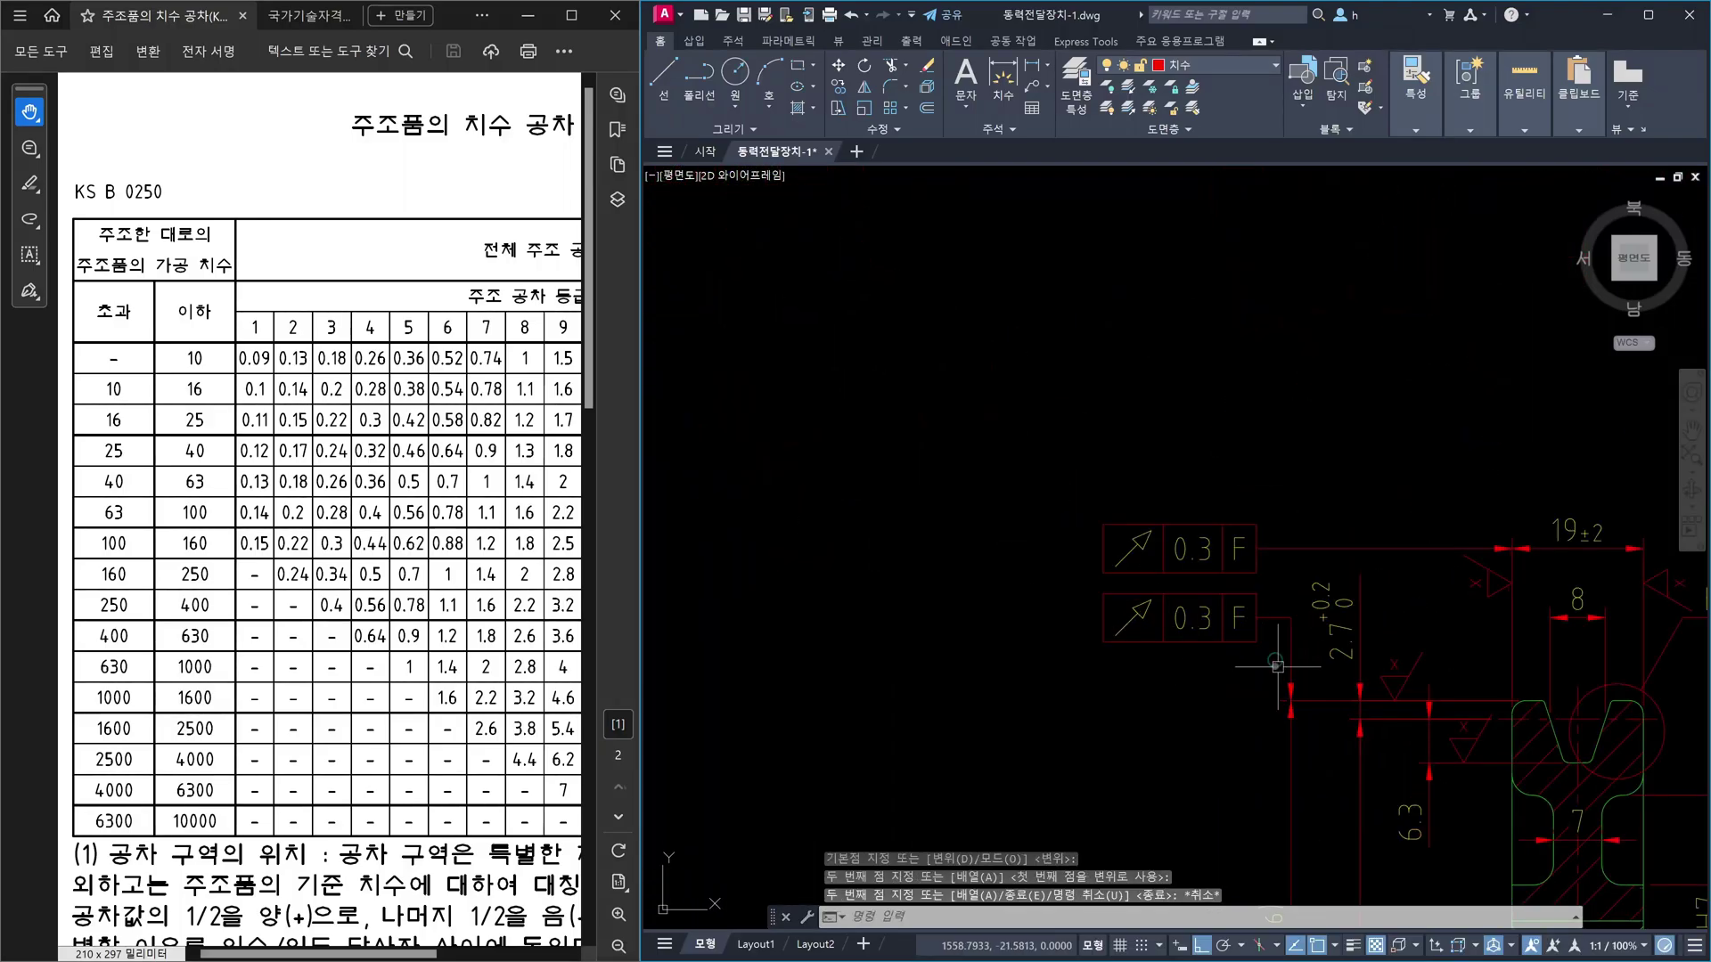
click(1290, 659)
click(1288, 588)
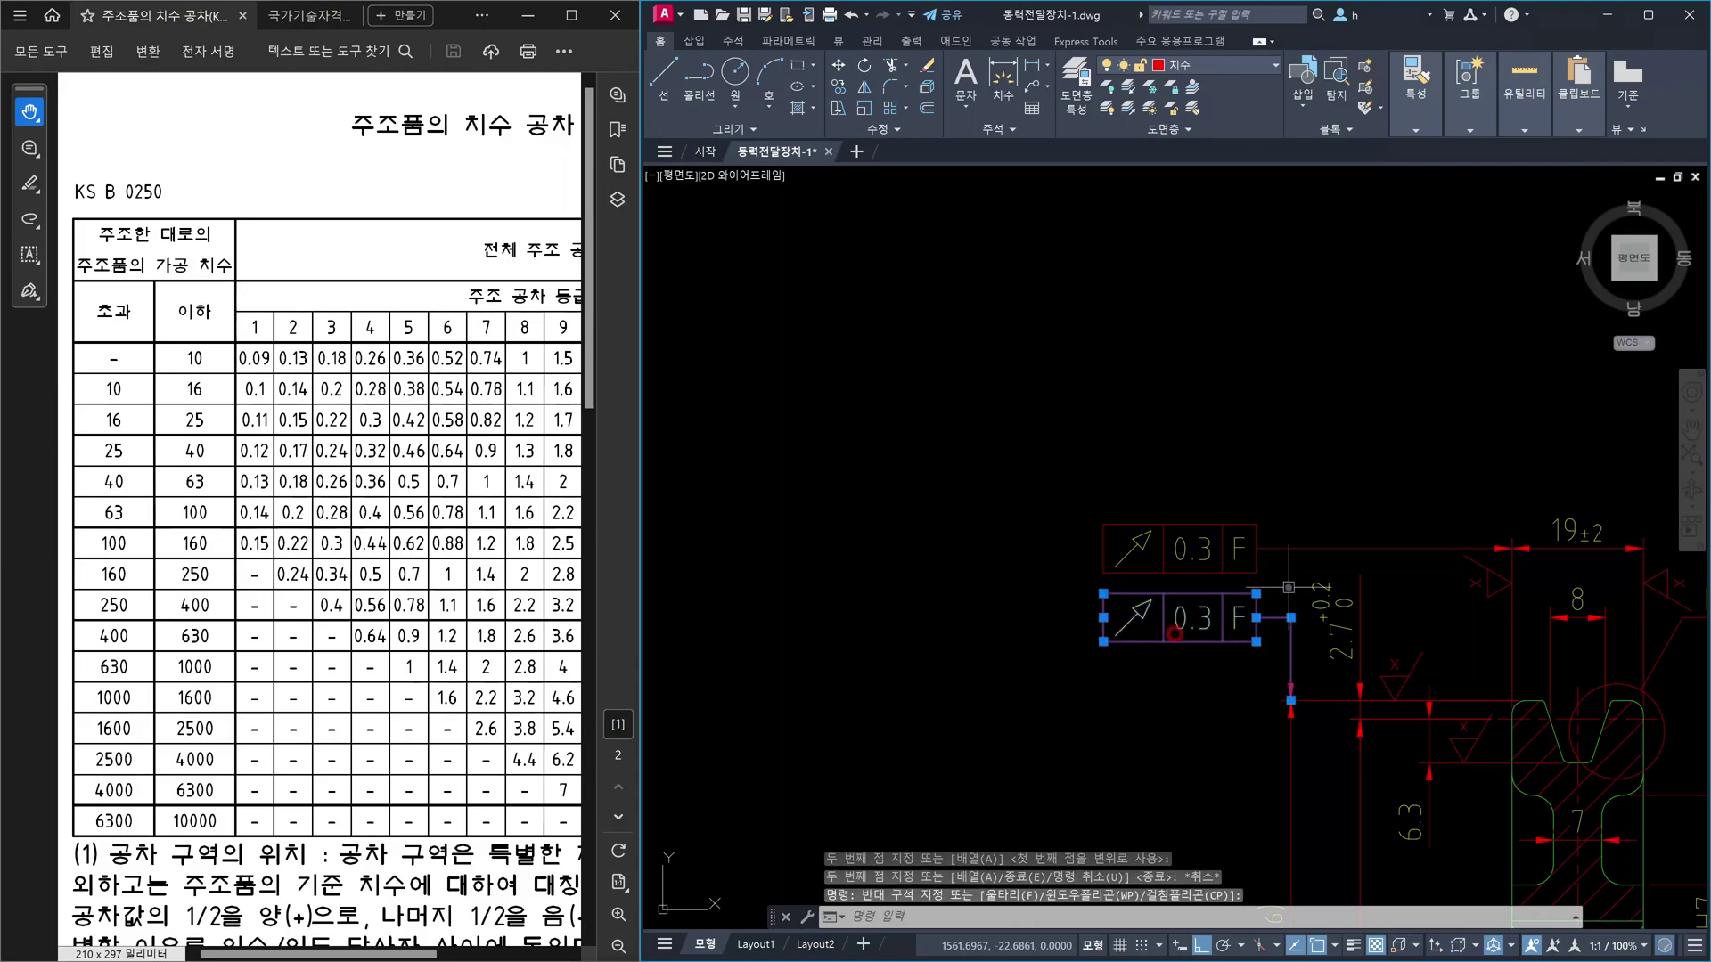
click(1144, 478)
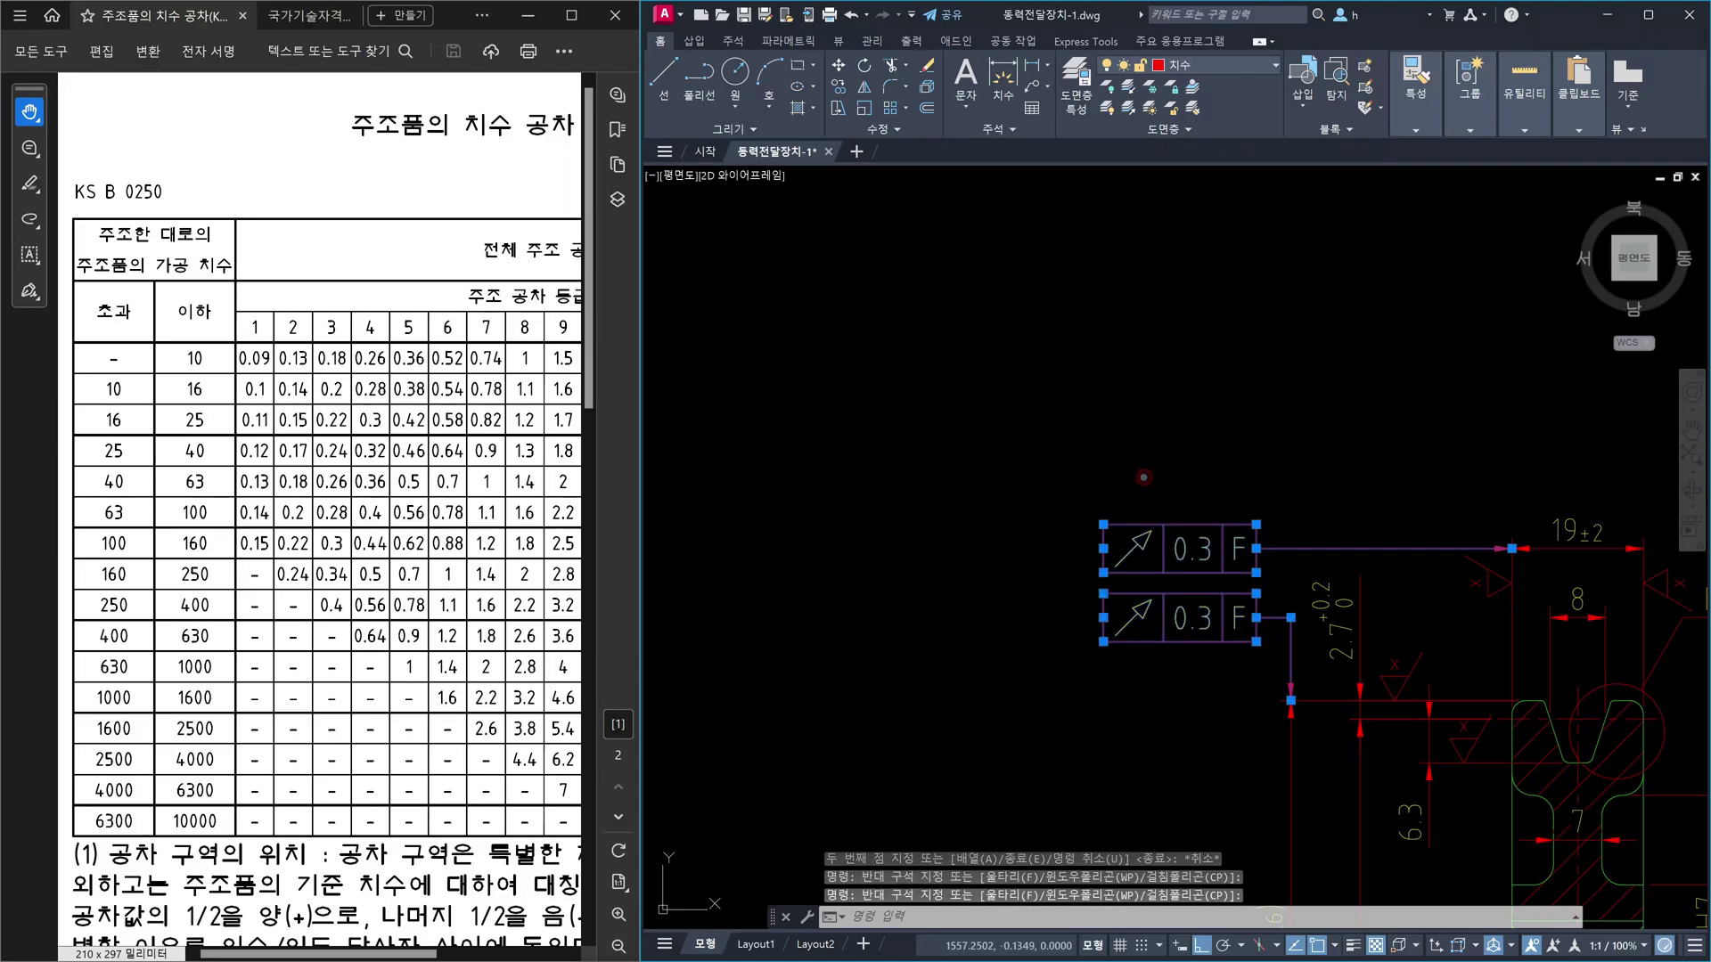
key(Delete)
- Copy only the pulley section, without its outer dimensions, twice horizontally into the empty space beside the dimensioned view
mouse_move(1203, 477)
middle_down()
mouse_move(1146, 371)
mouse_move(1146, 324)
mouse_move(1143, 340)
middle_up()
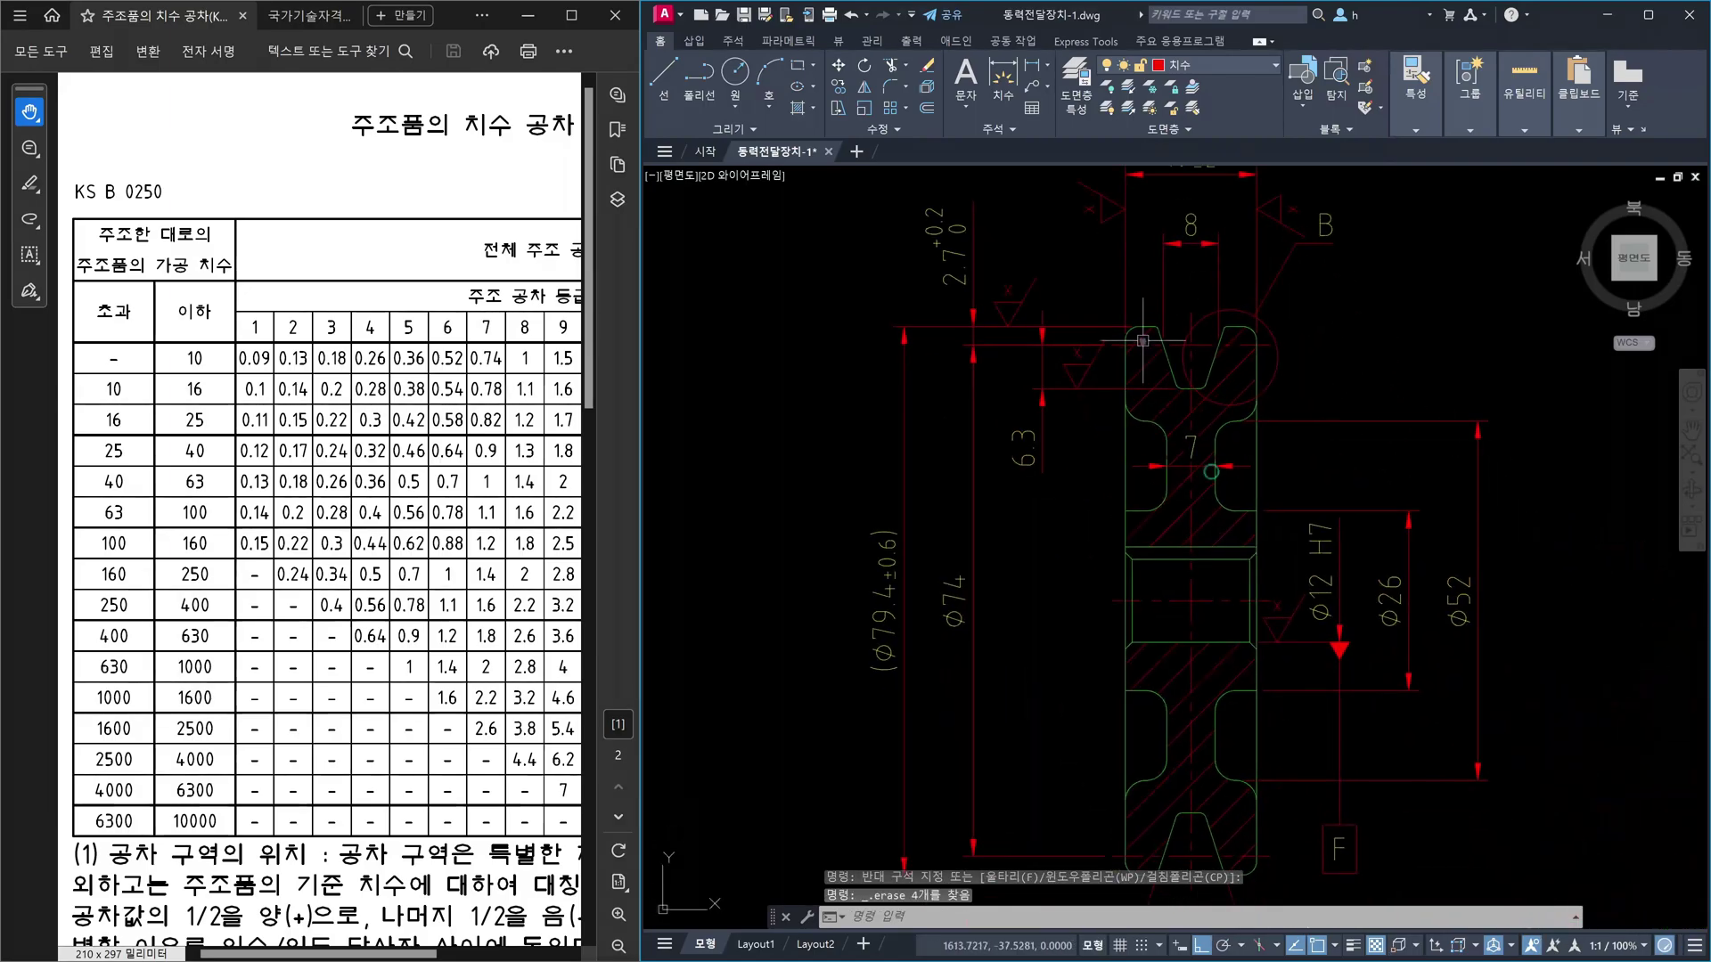
text(co)
key(Return)
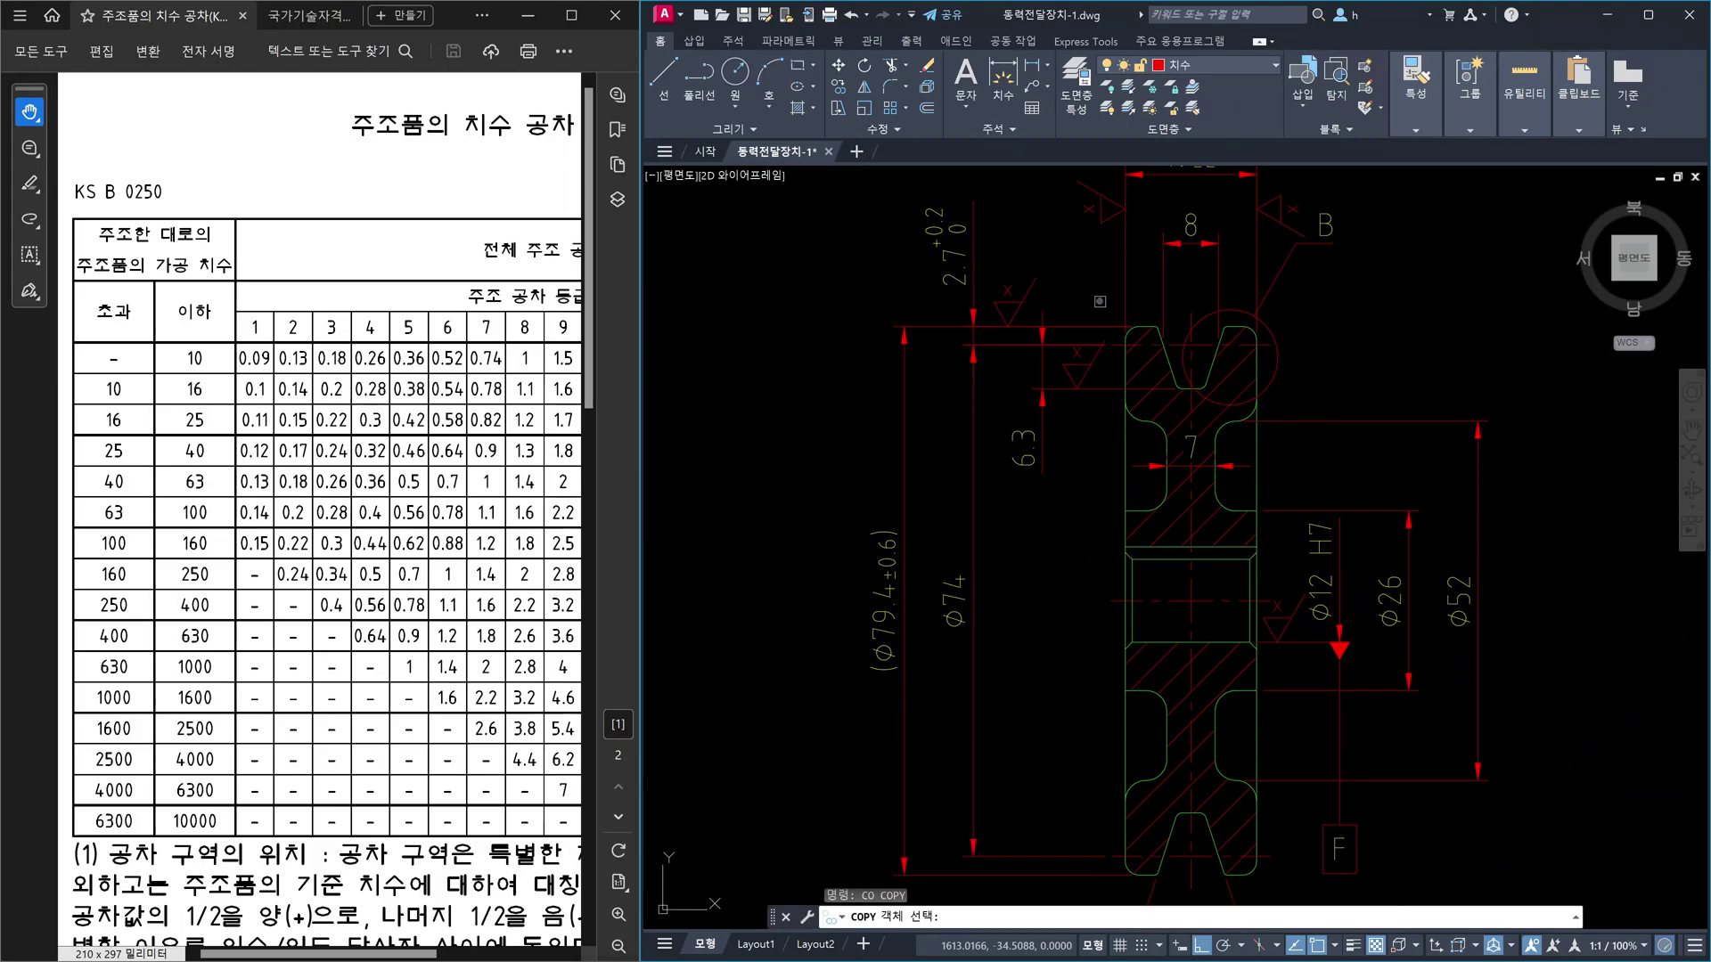
scroll(1120, 329, down, 3)
click(1120, 328)
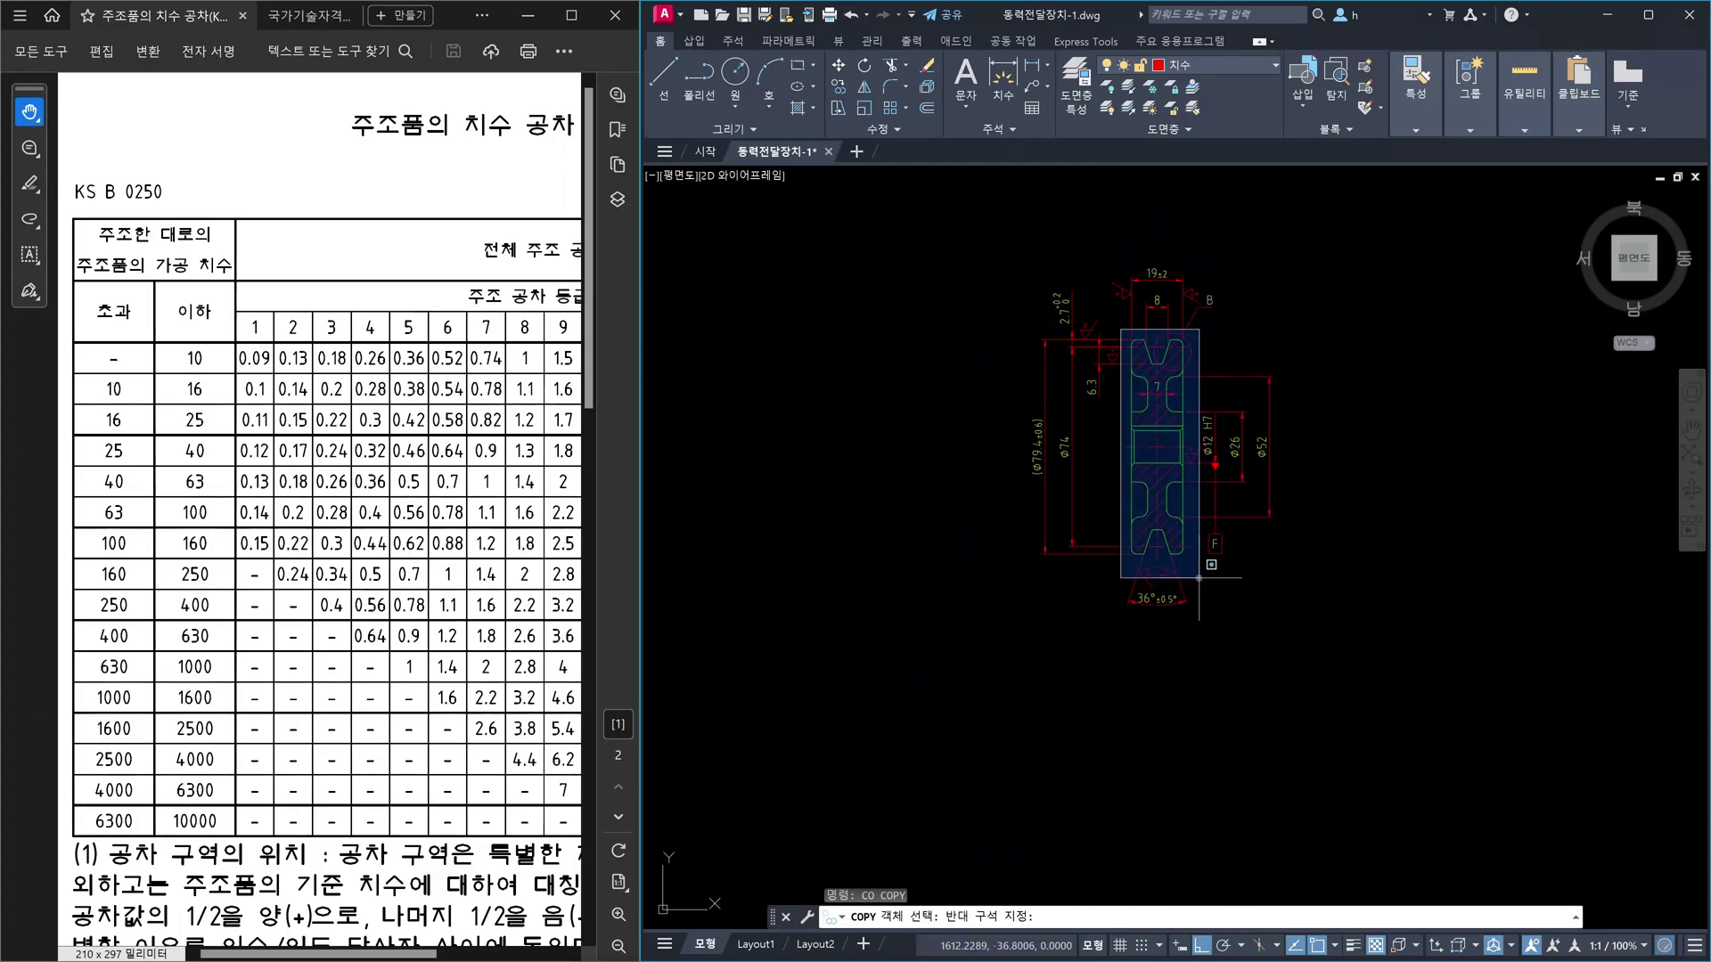
click(1198, 577)
key(Return)
click(1181, 661)
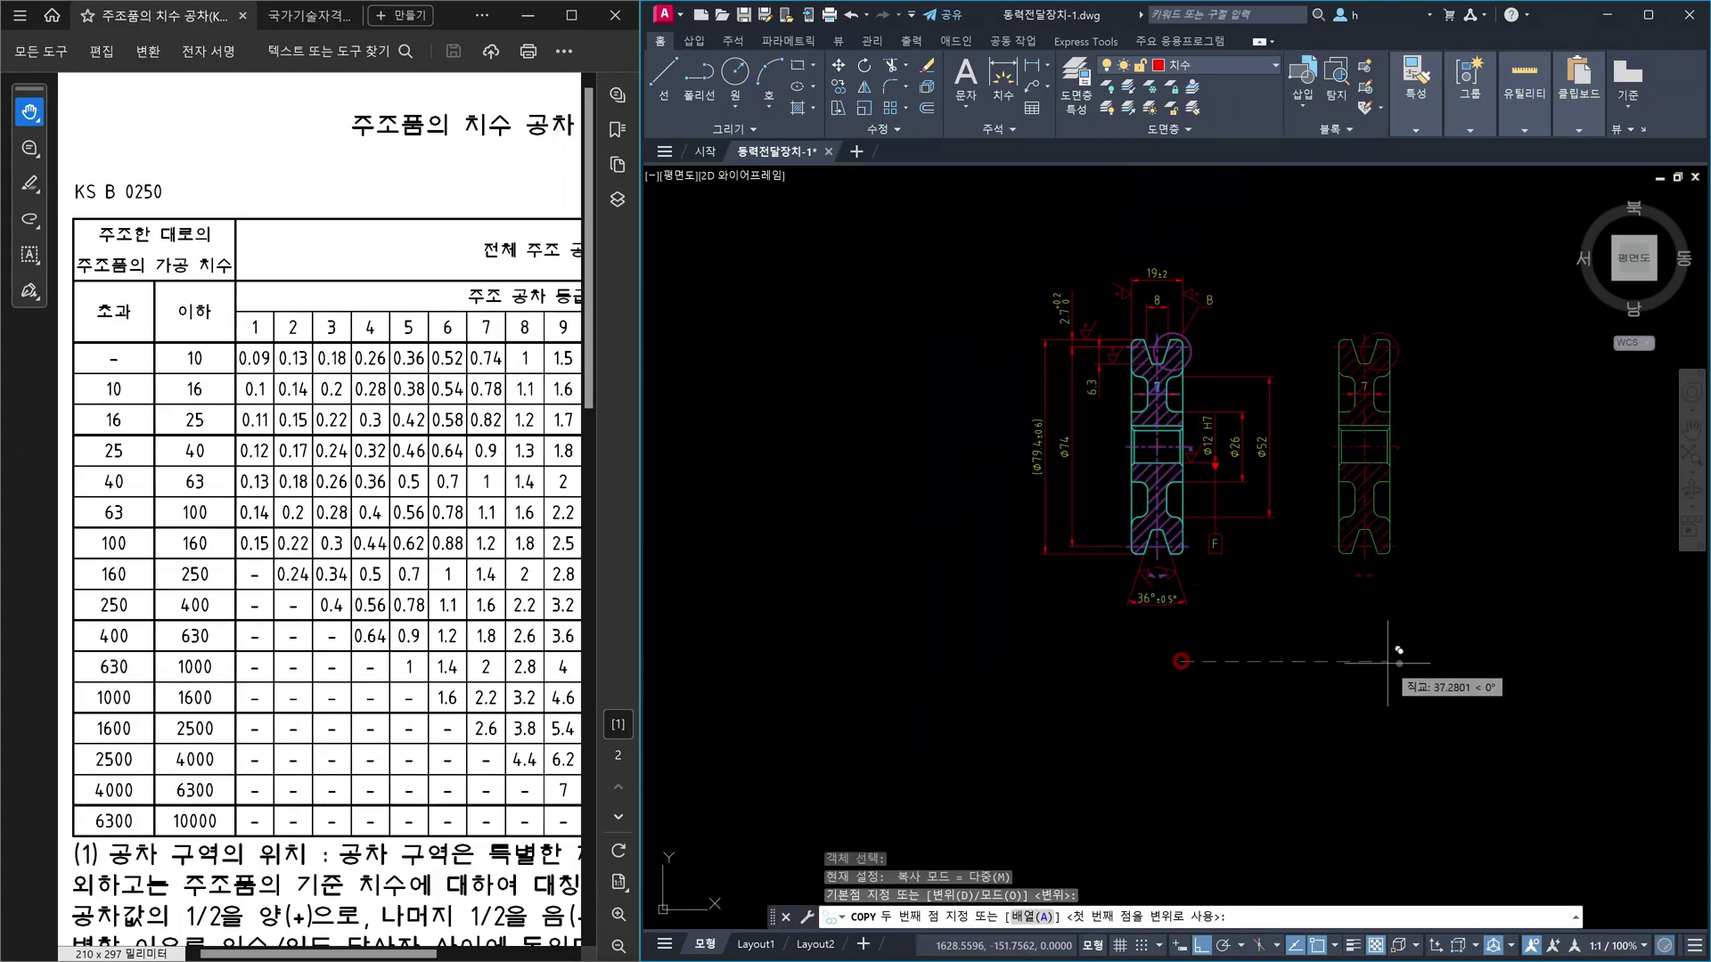
click(1504, 662)
middle_drag(1543, 655, 875, 675)
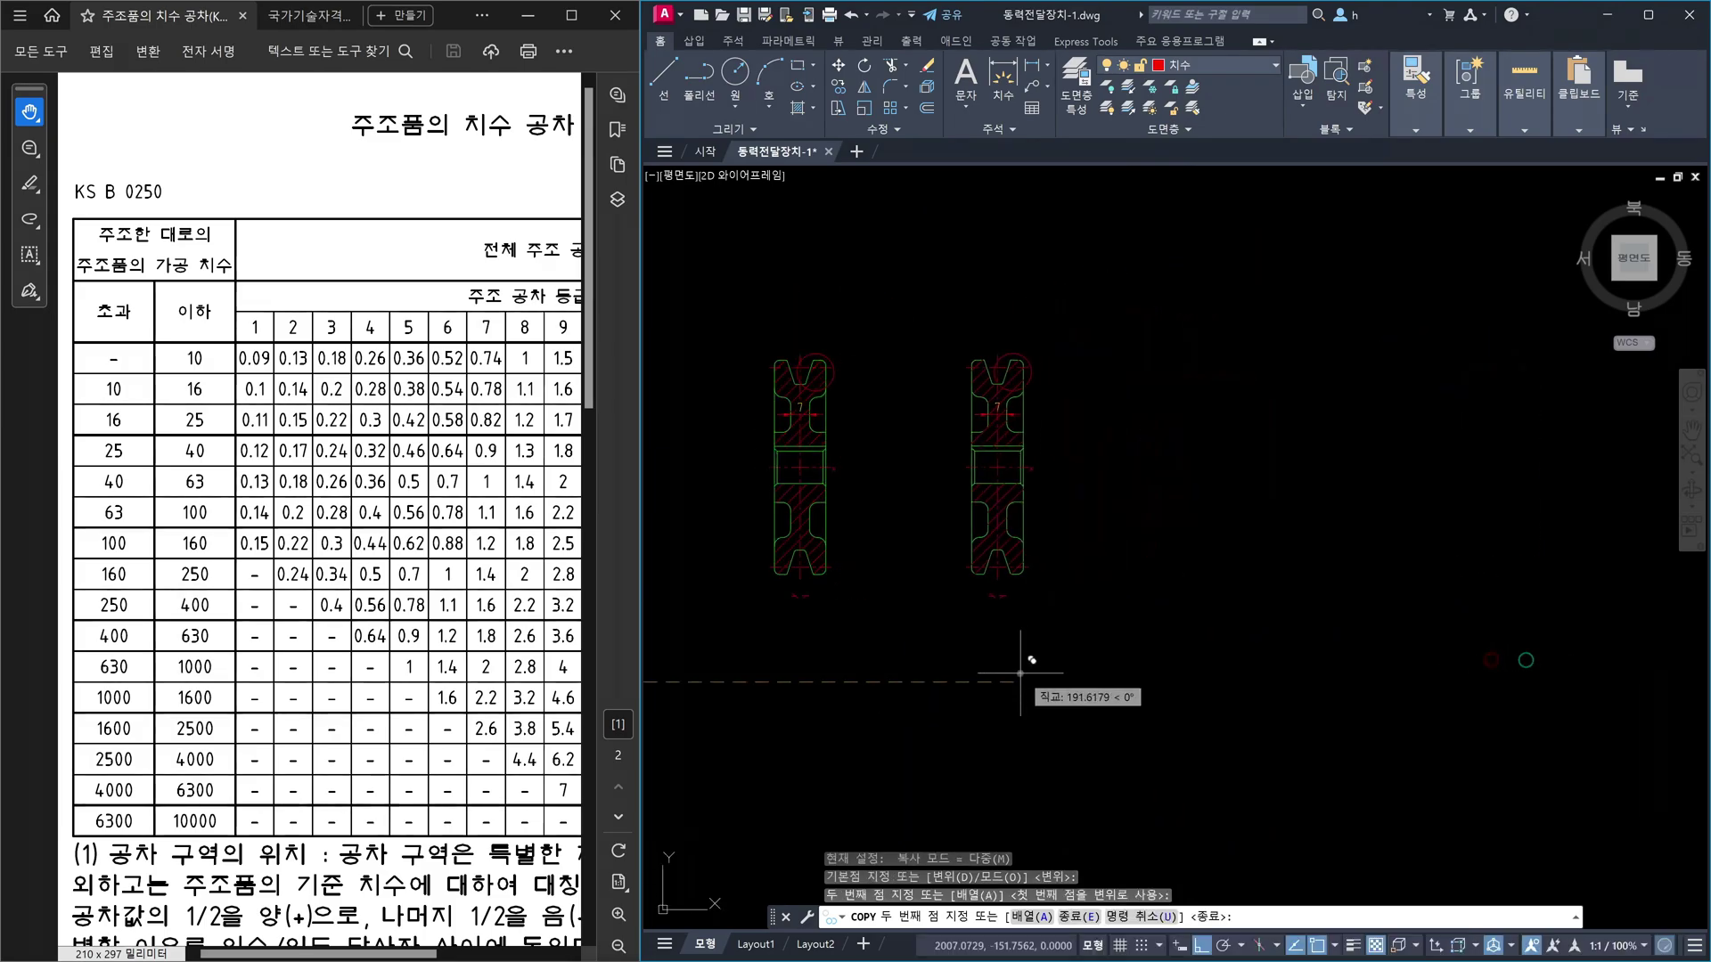
key(Escape)
- Delete the leftover marks below both pulley copies and the detail circles around their V-groove rims
scroll(891, 633, up, 2)
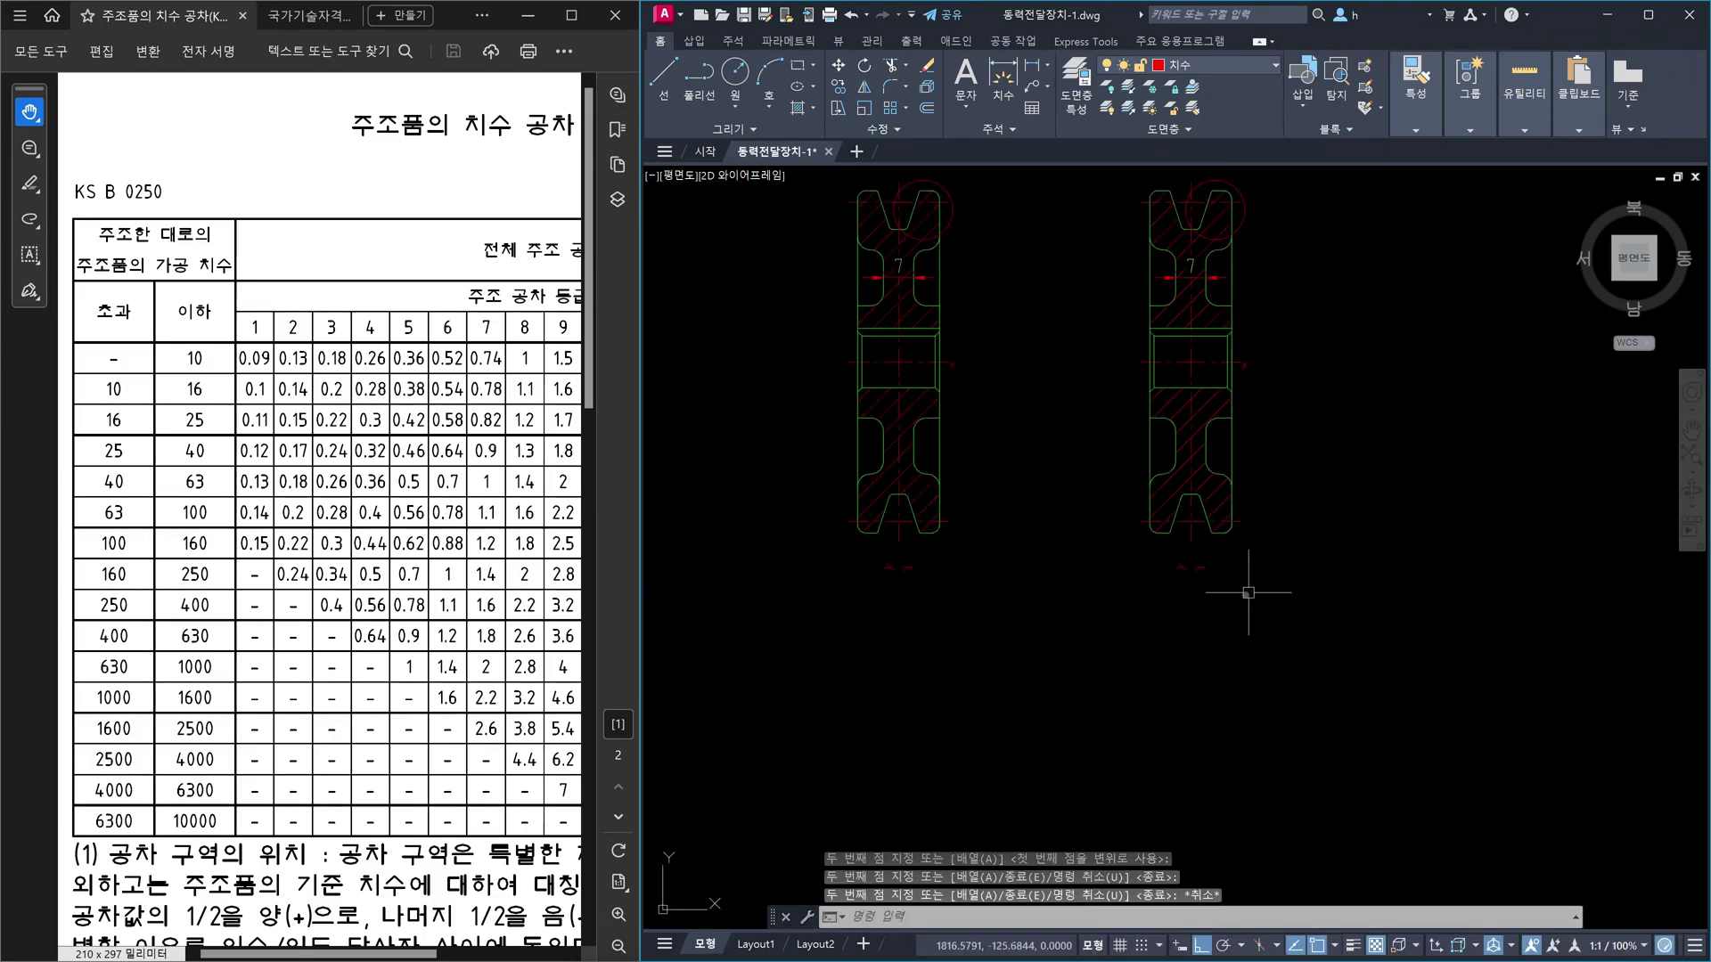
middle_drag(1248, 592, 1324, 614)
click(1324, 614)
click(822, 571)
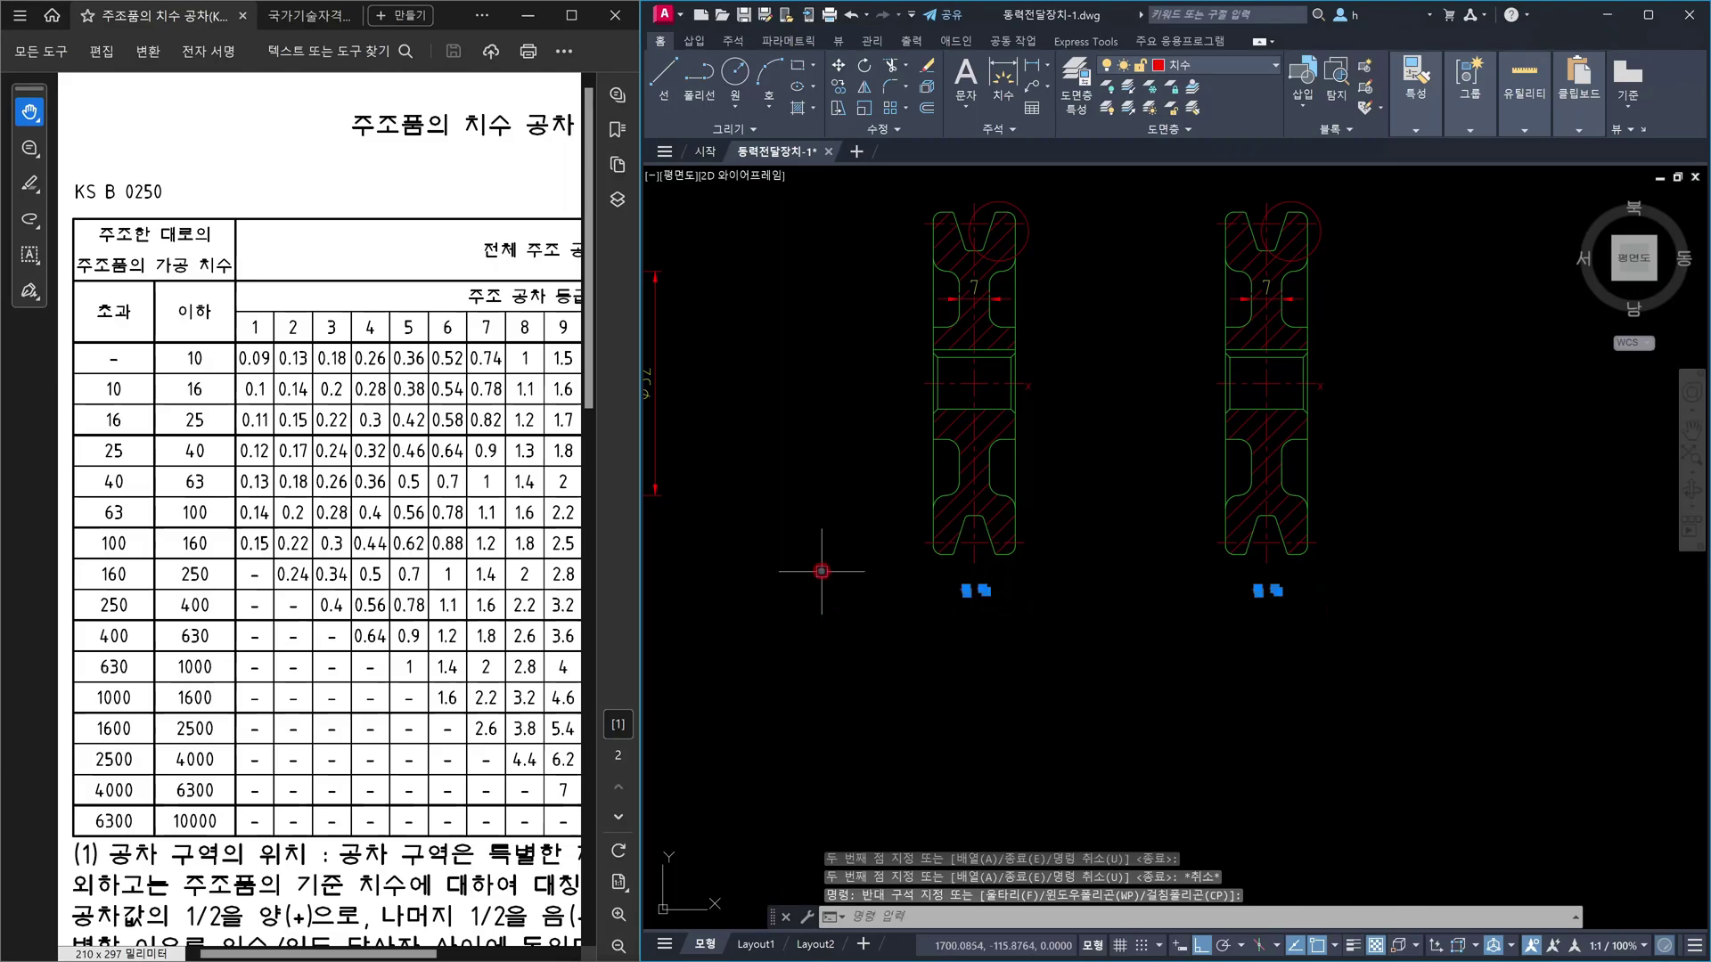
key(Delete)
scroll(985, 423, up, 2)
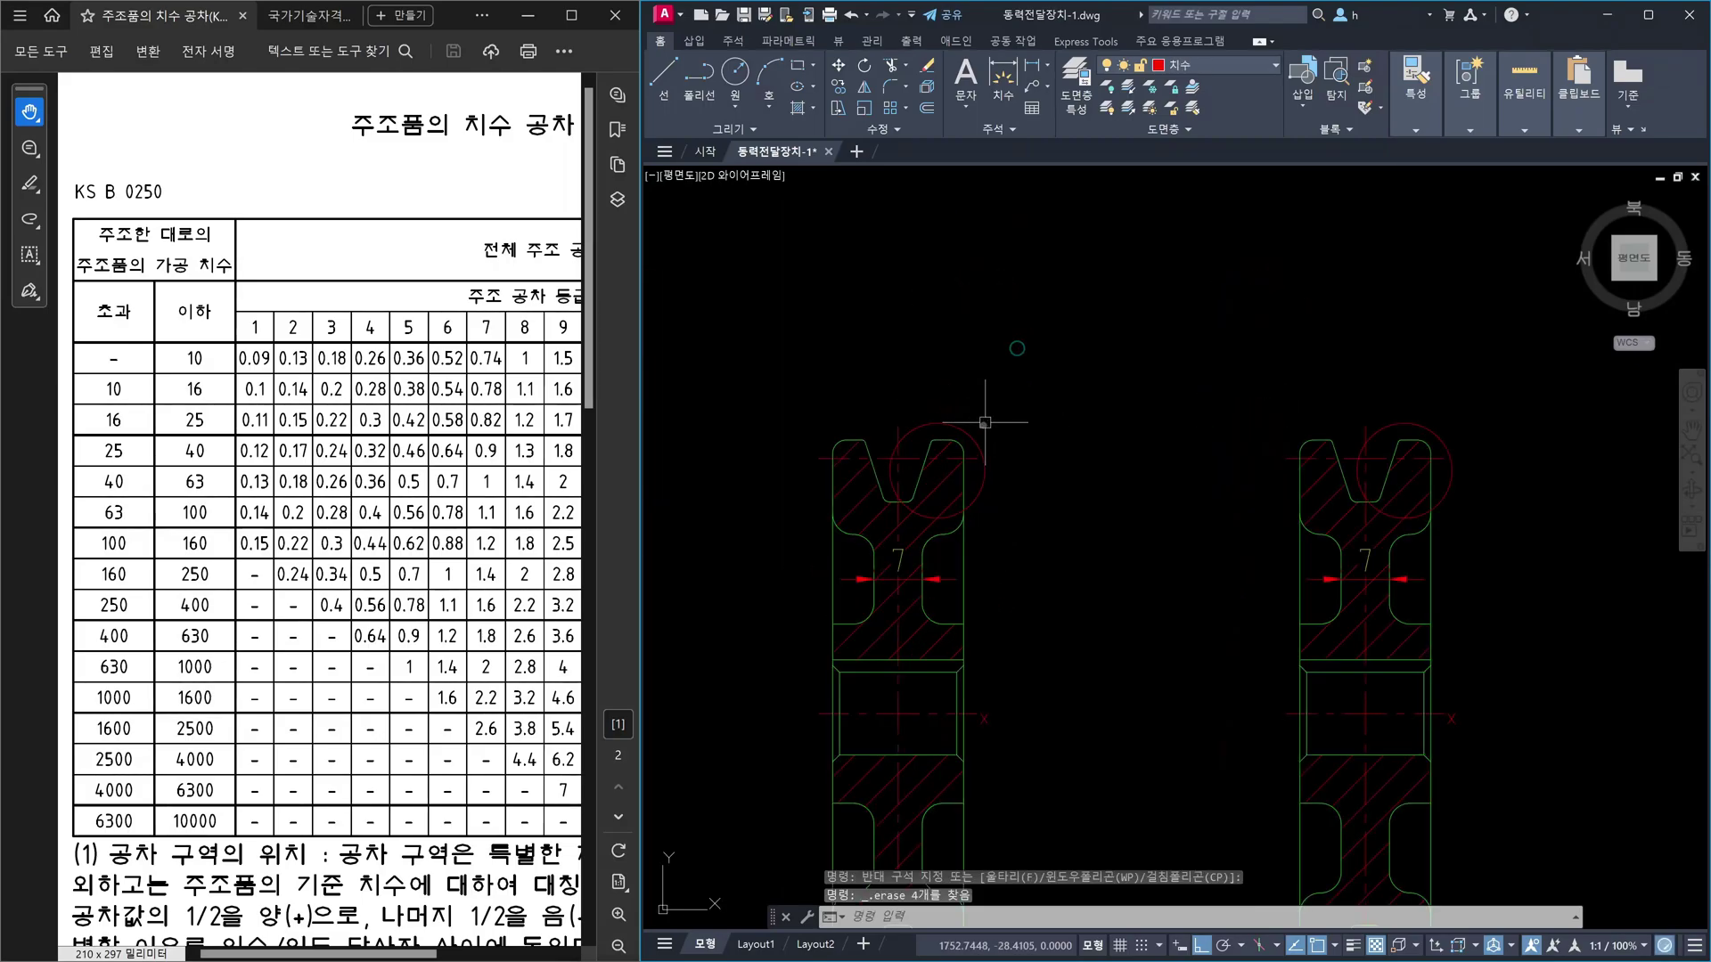
click(971, 435)
key(Delete)
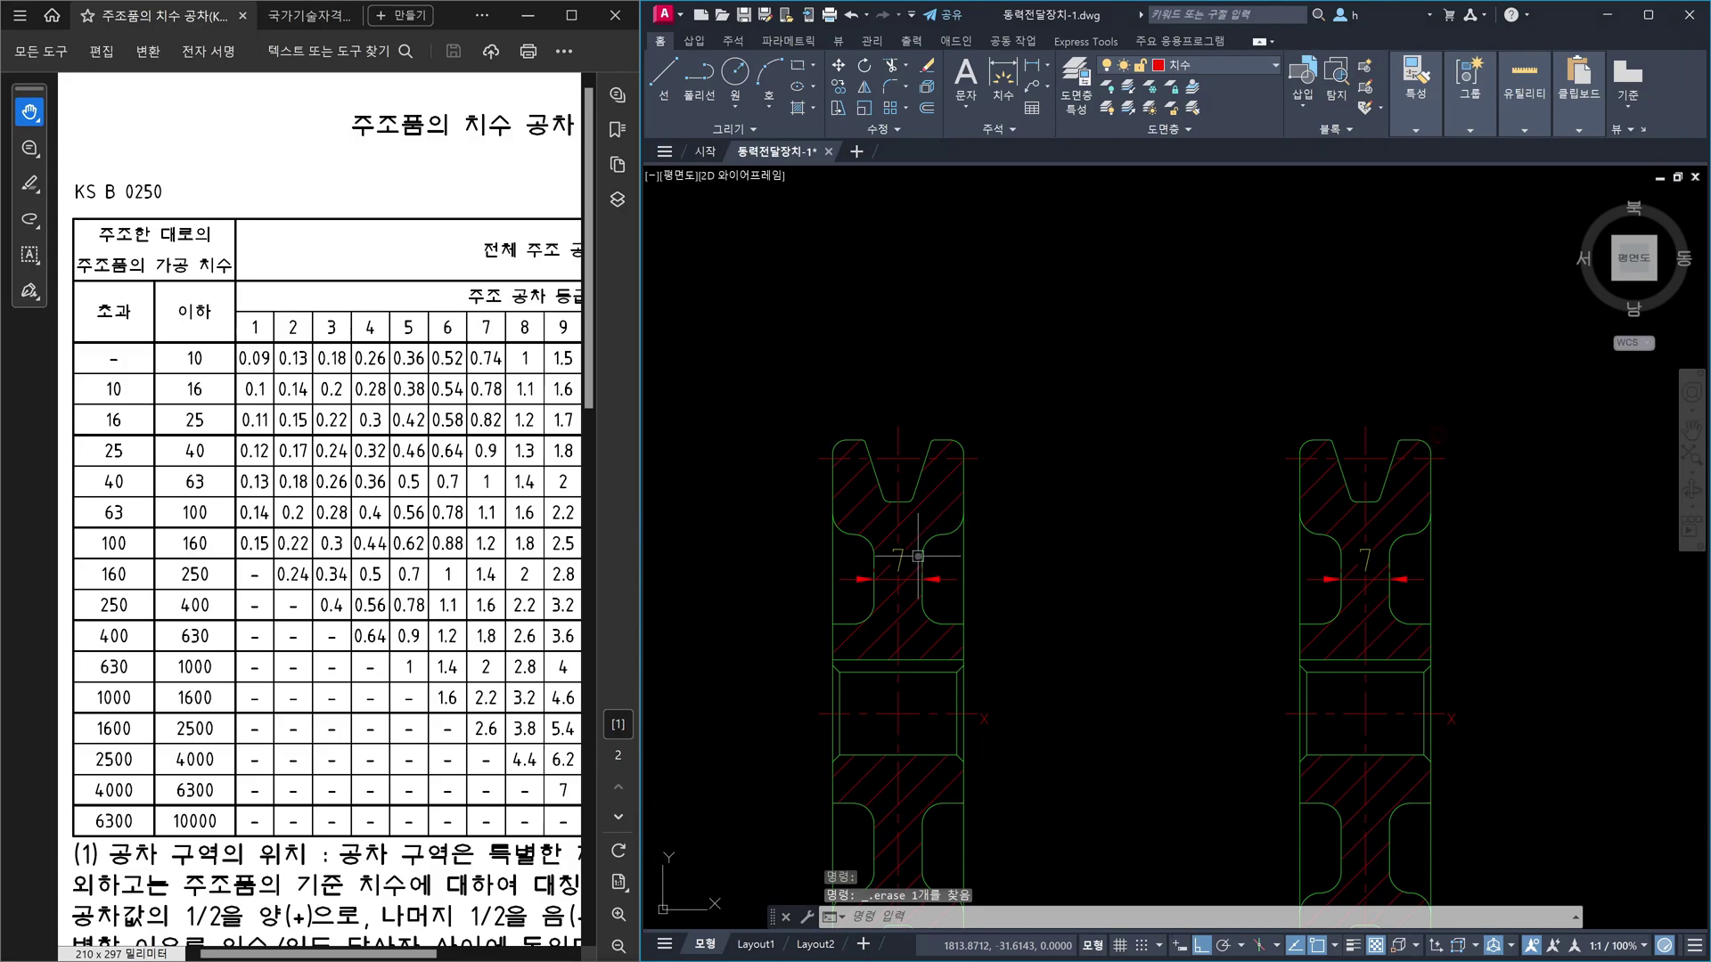
- Delete the web thickness dimension 7 and the section hatch from the first pulley copy
click(902, 557)
click(921, 532)
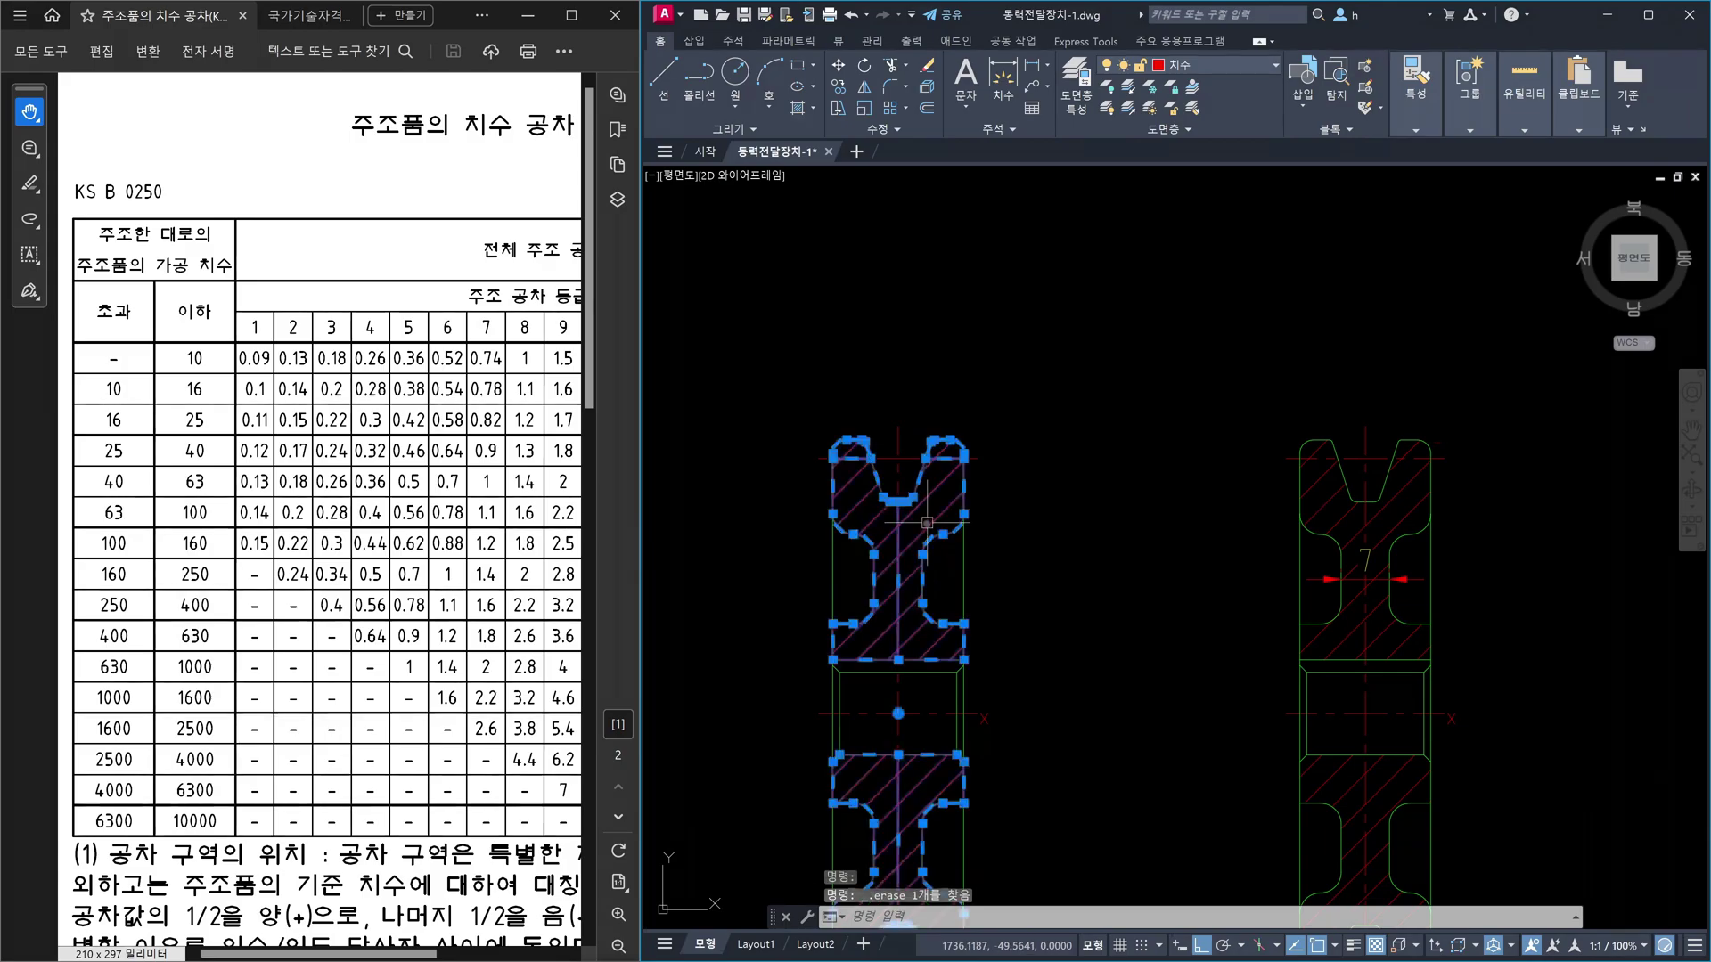
key(Delete)
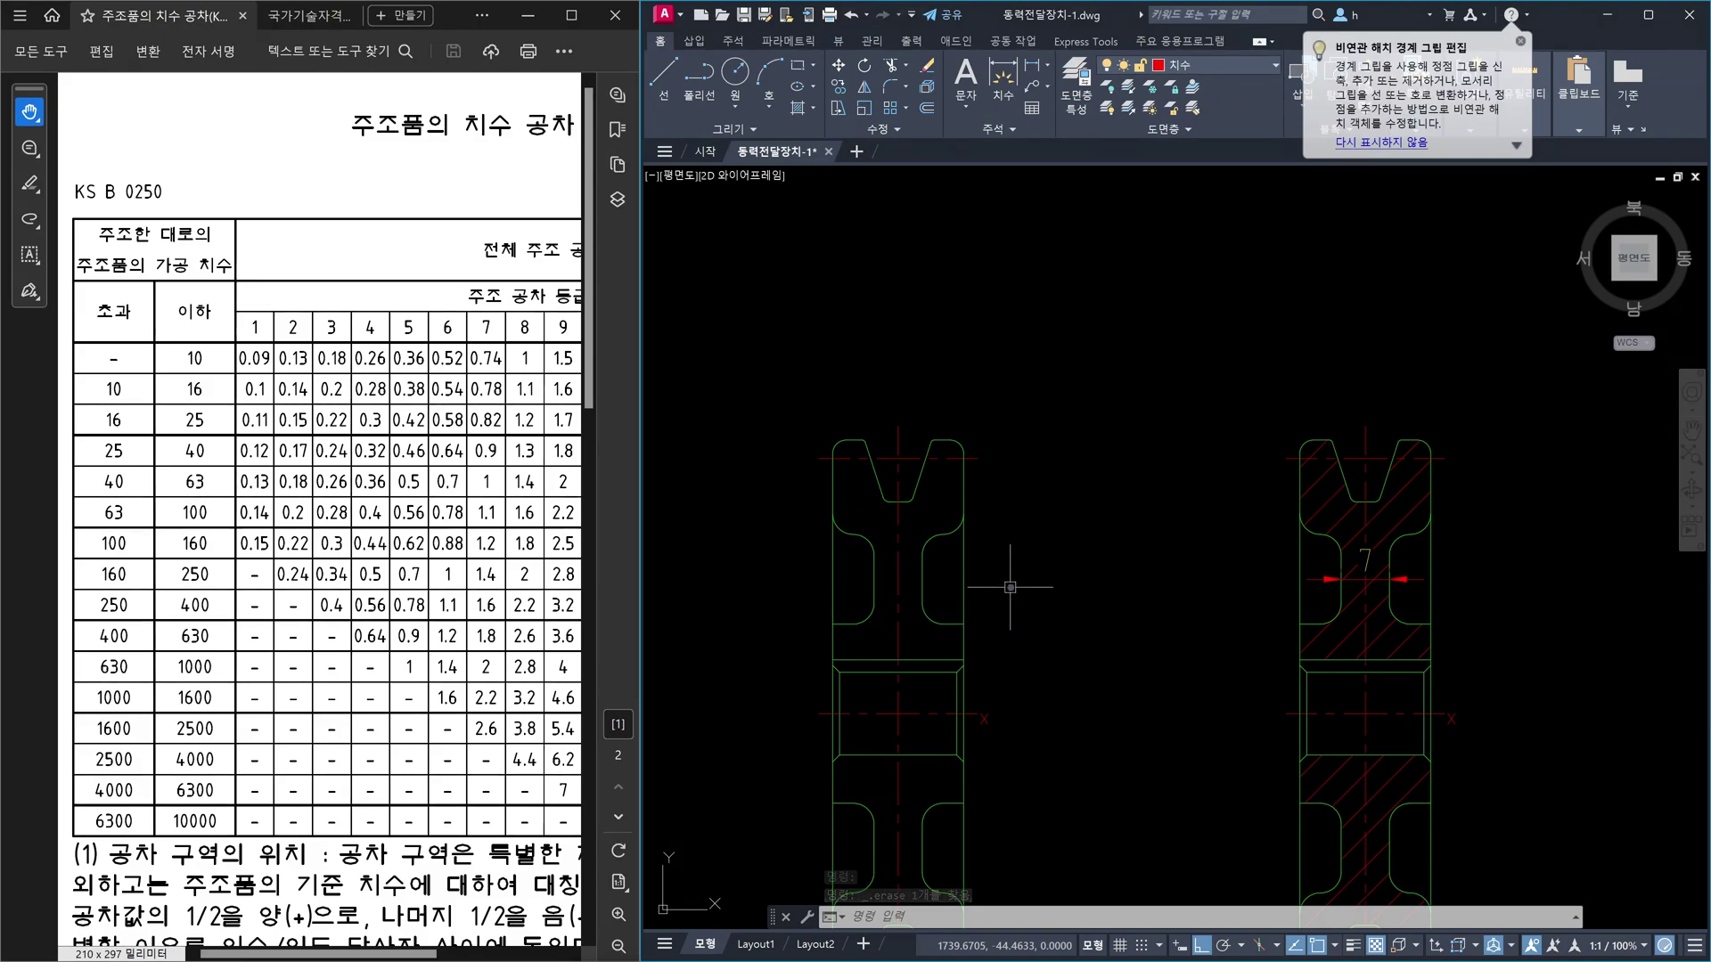
key(Escape)
- Trim the first copy's right side line across both web recesses, using the rim arcs and hub lines as cutting edges
scroll(946, 571, up, 4)
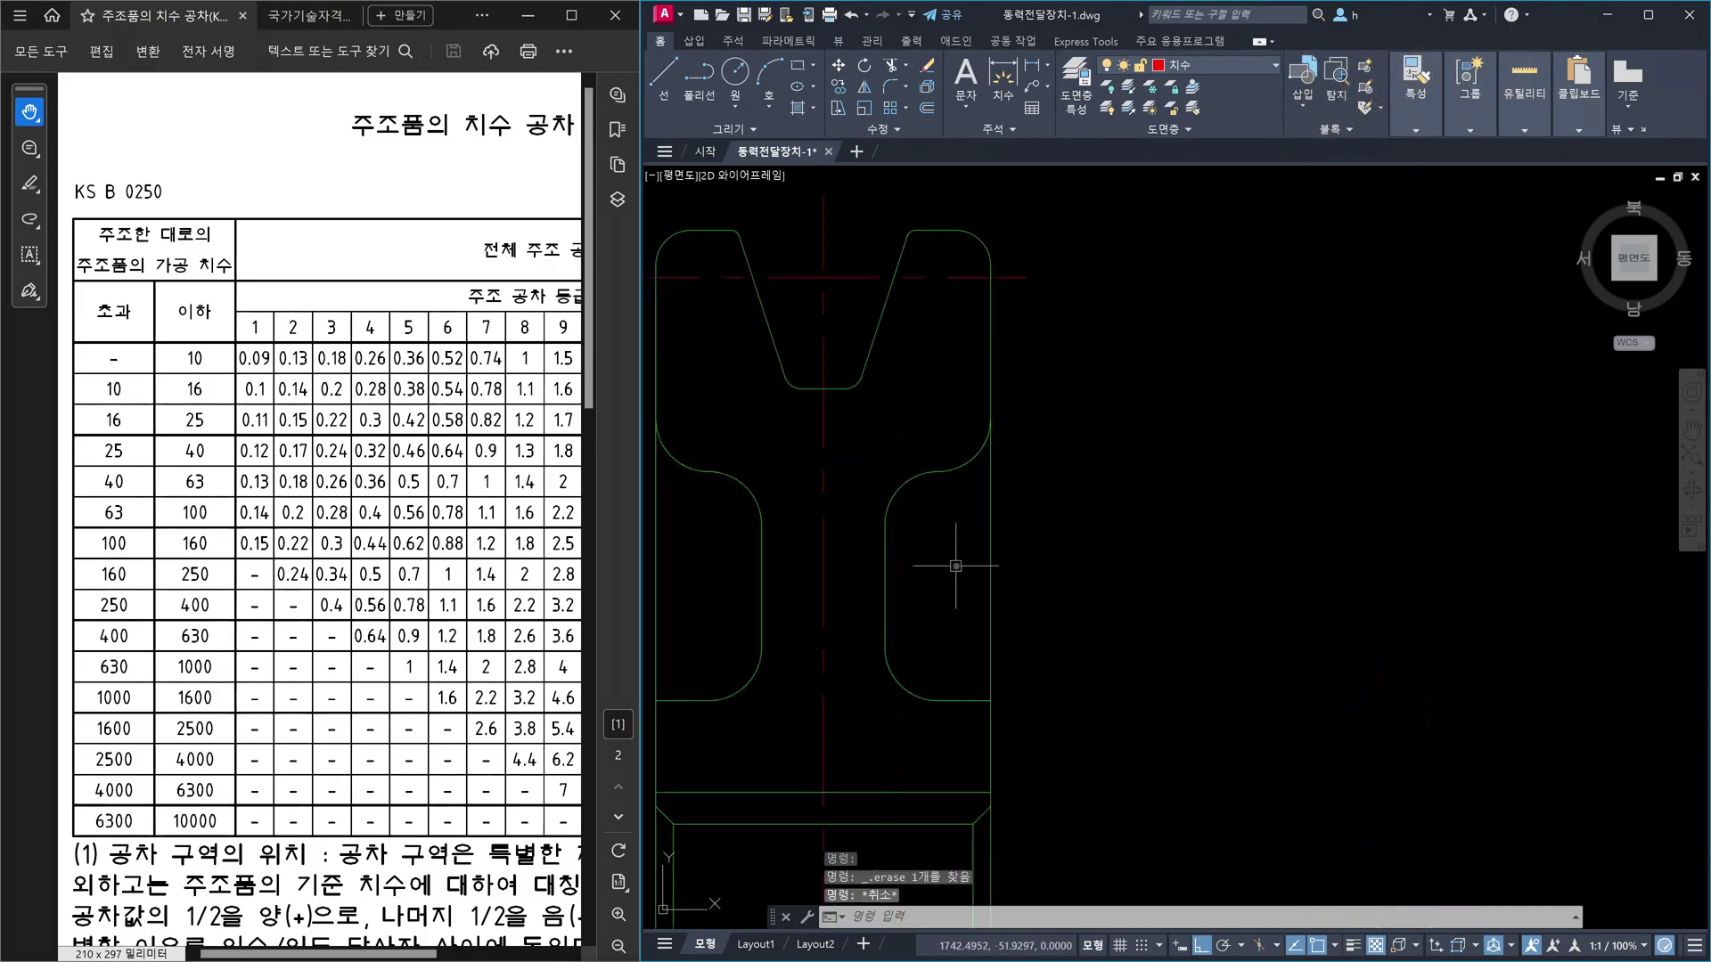
middle_drag(955, 565, 961, 529)
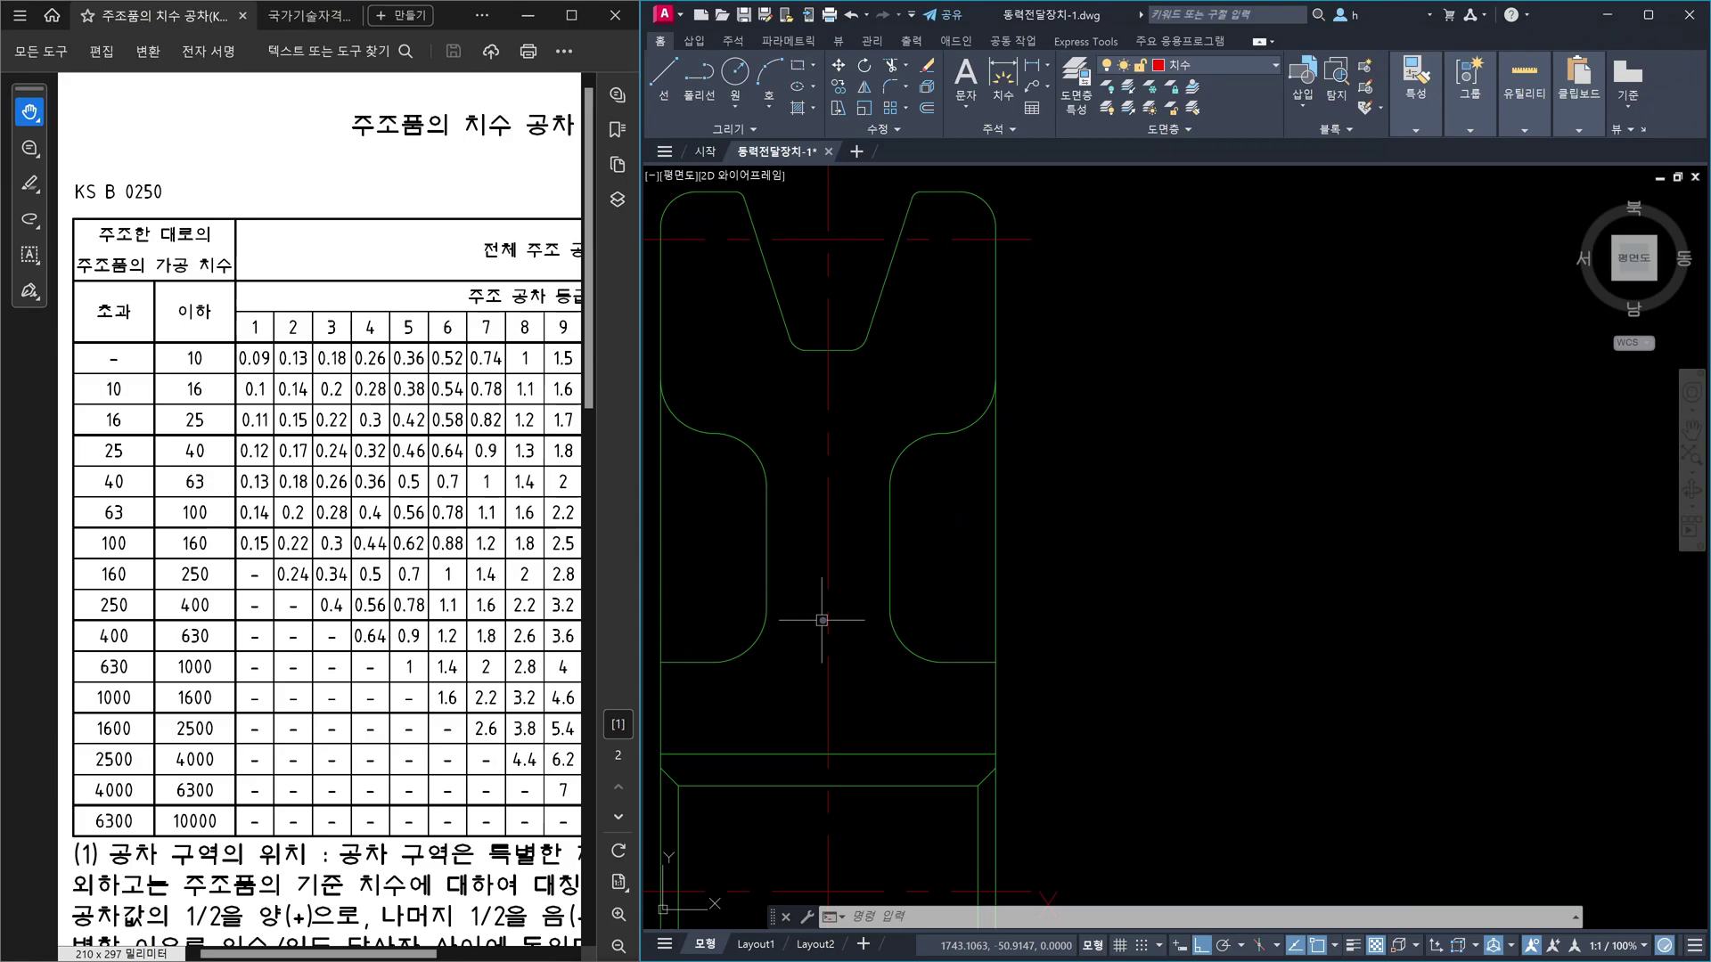
text(tr)
key(Return)
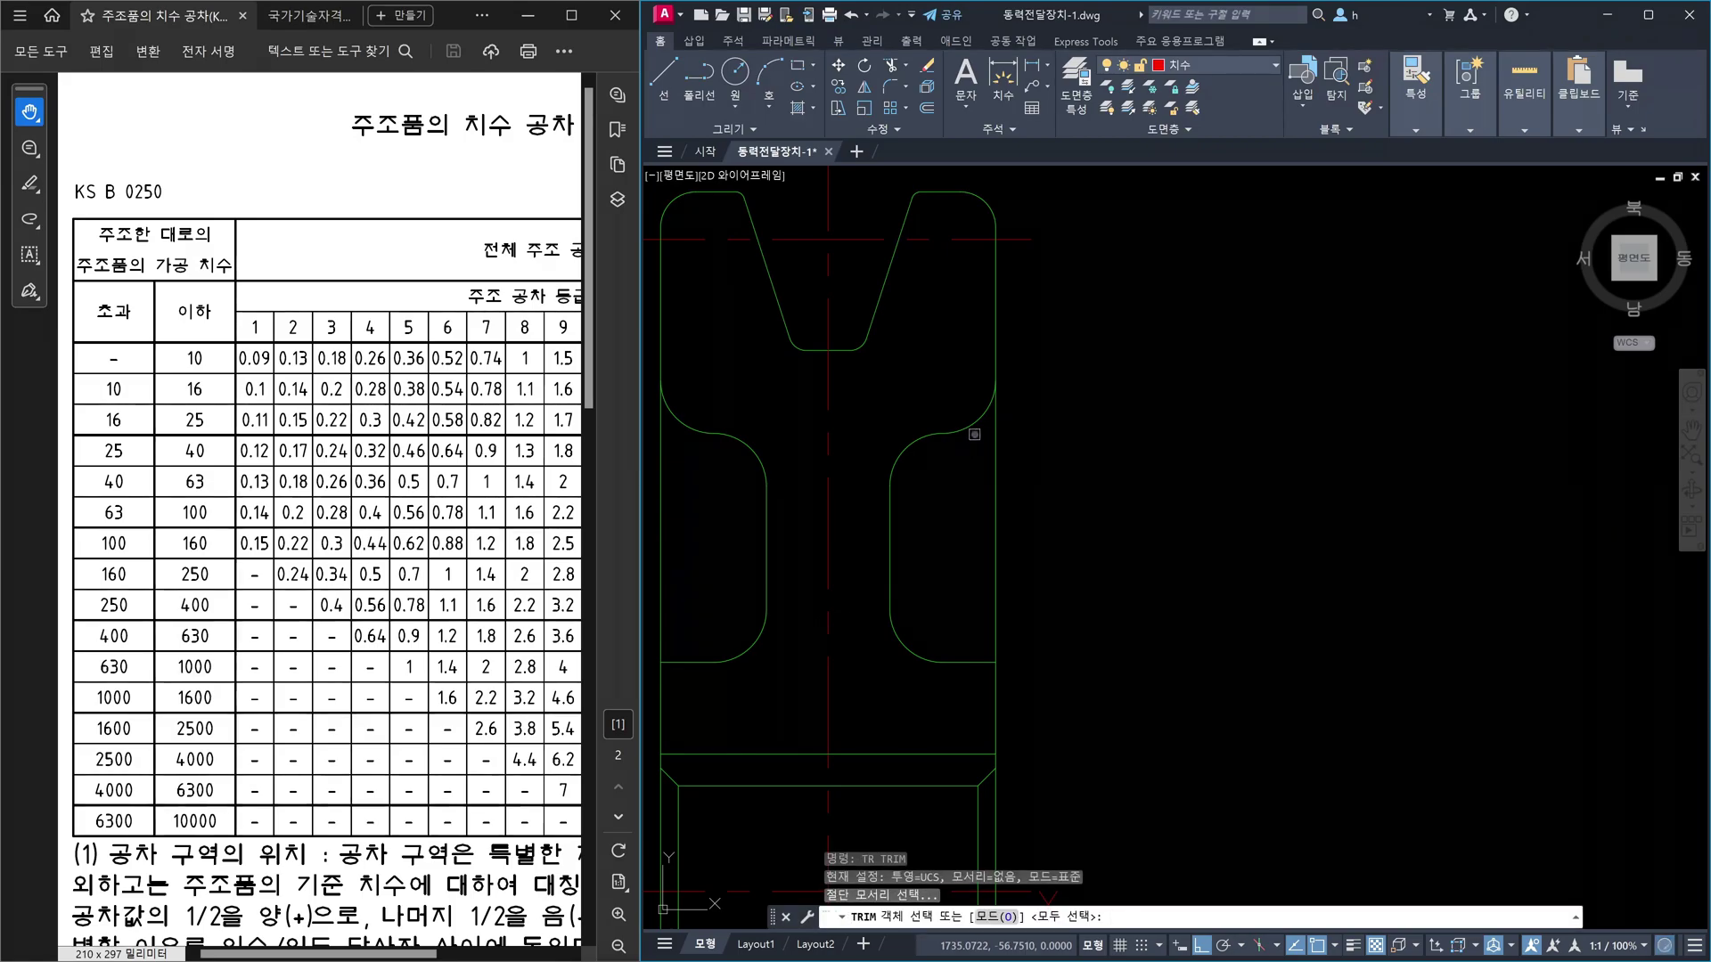
click(976, 425)
click(969, 664)
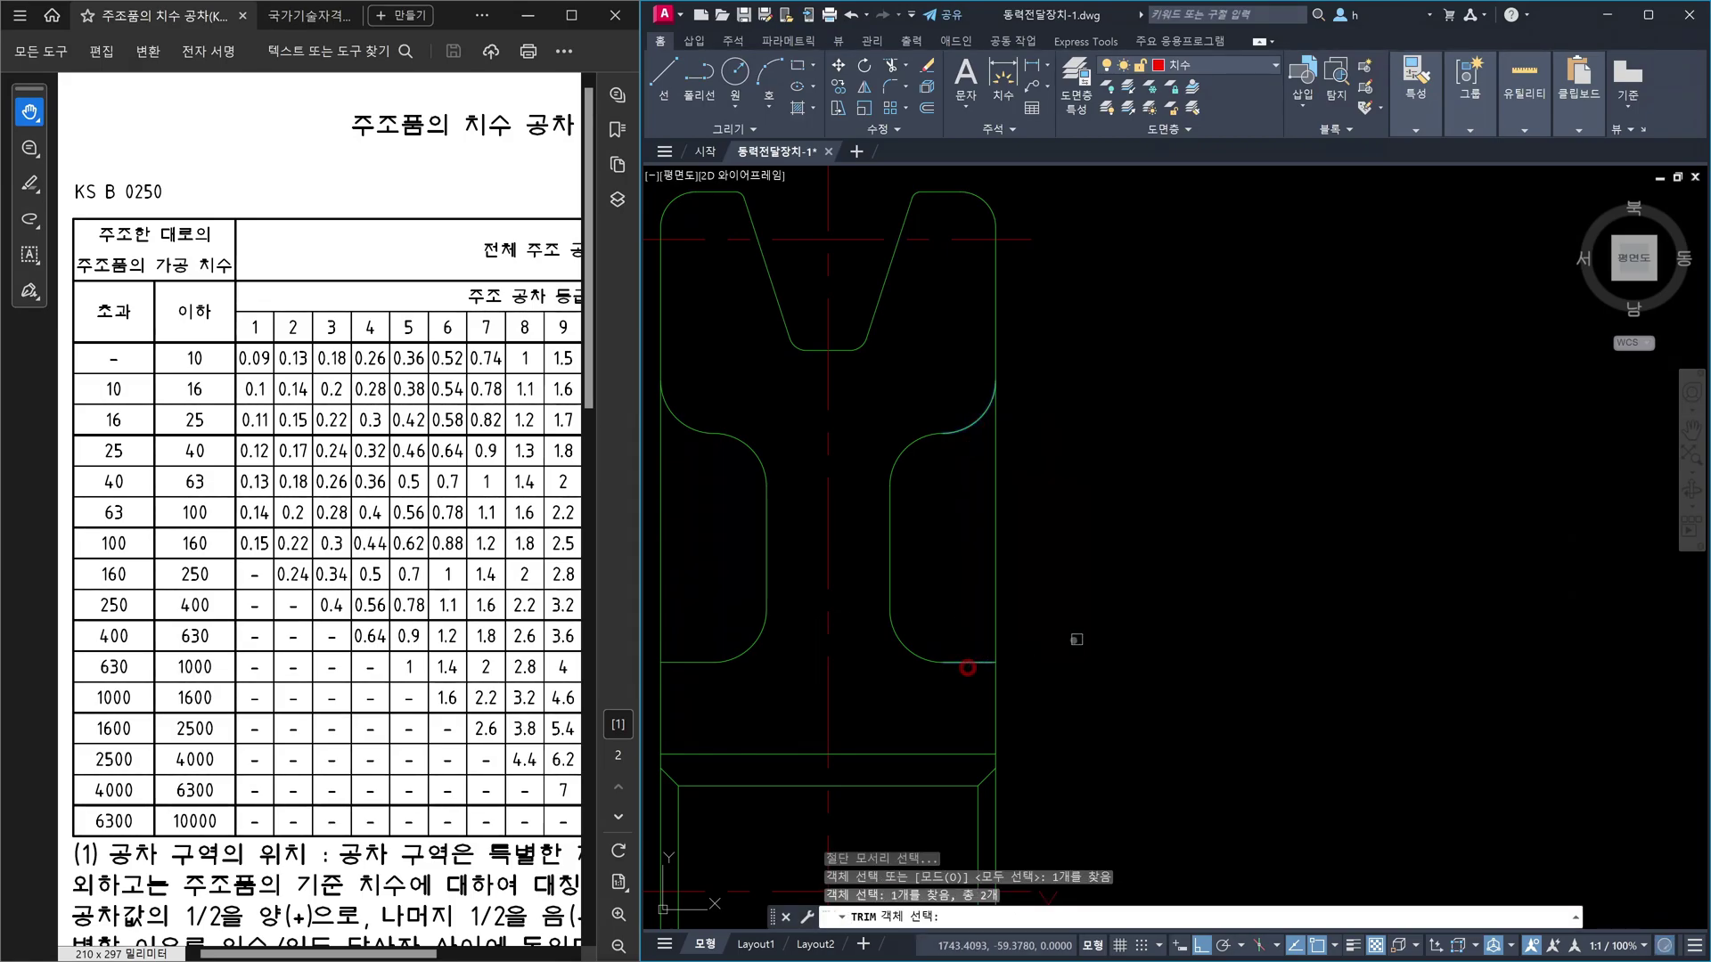
scroll(1078, 642, down, 3)
scroll(1077, 691, up, 3)
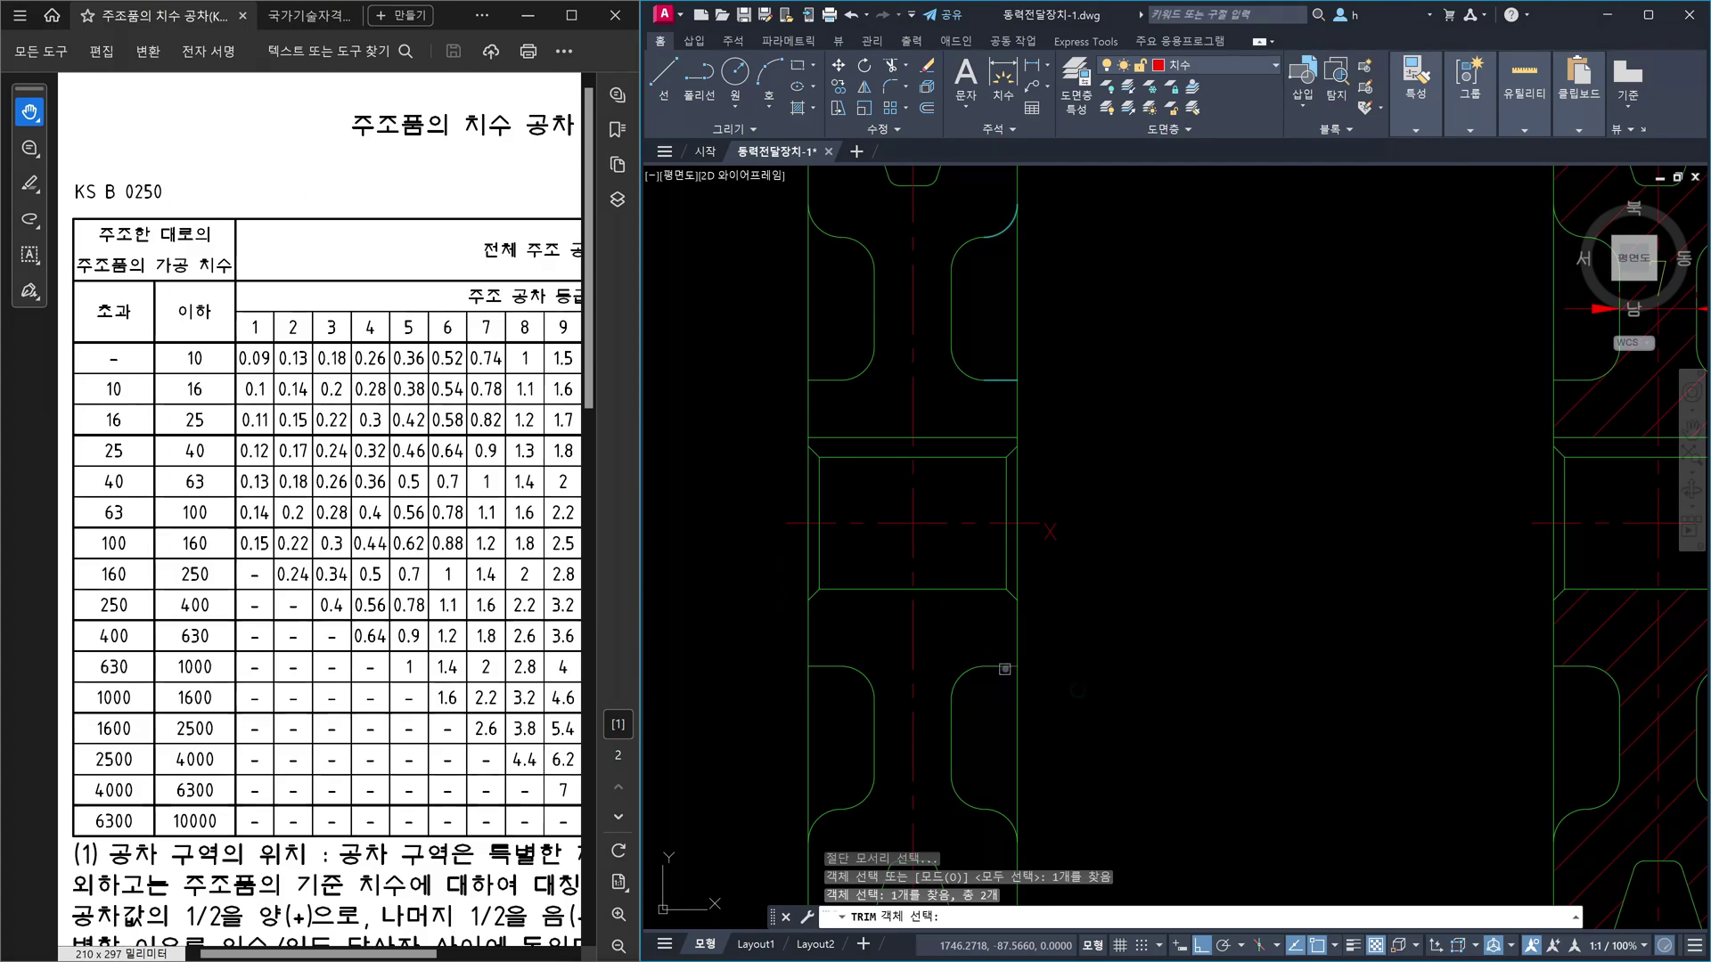
click(1007, 667)
click(1005, 812)
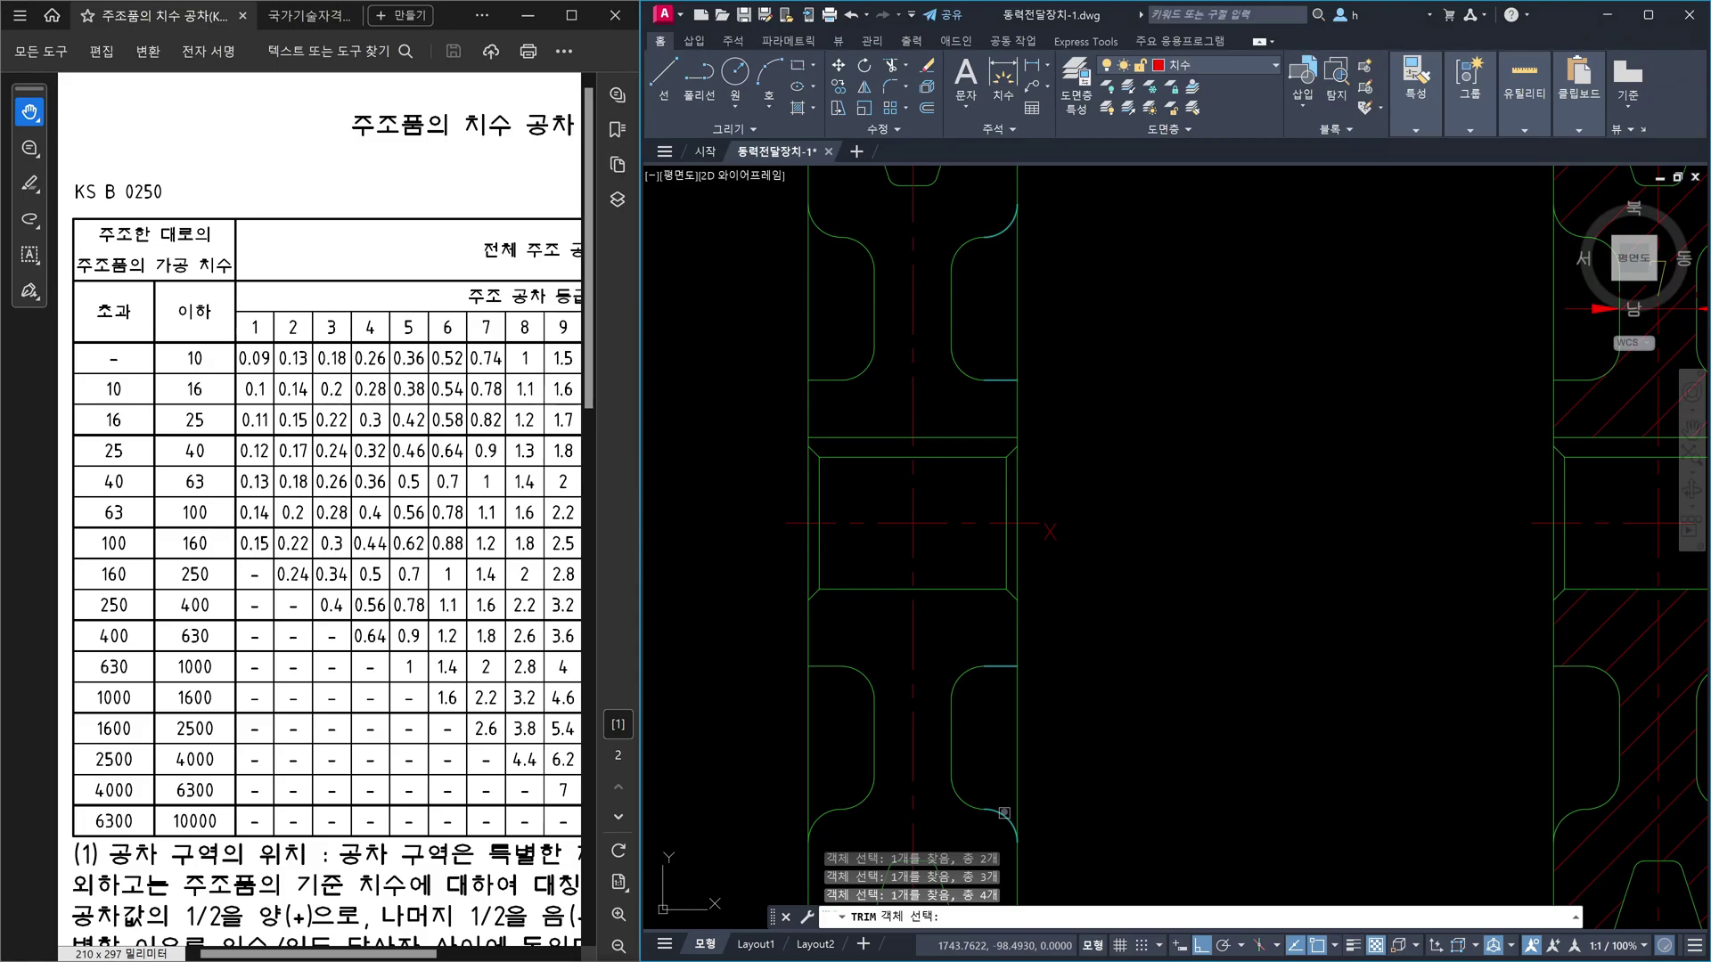
right_click(1021, 774)
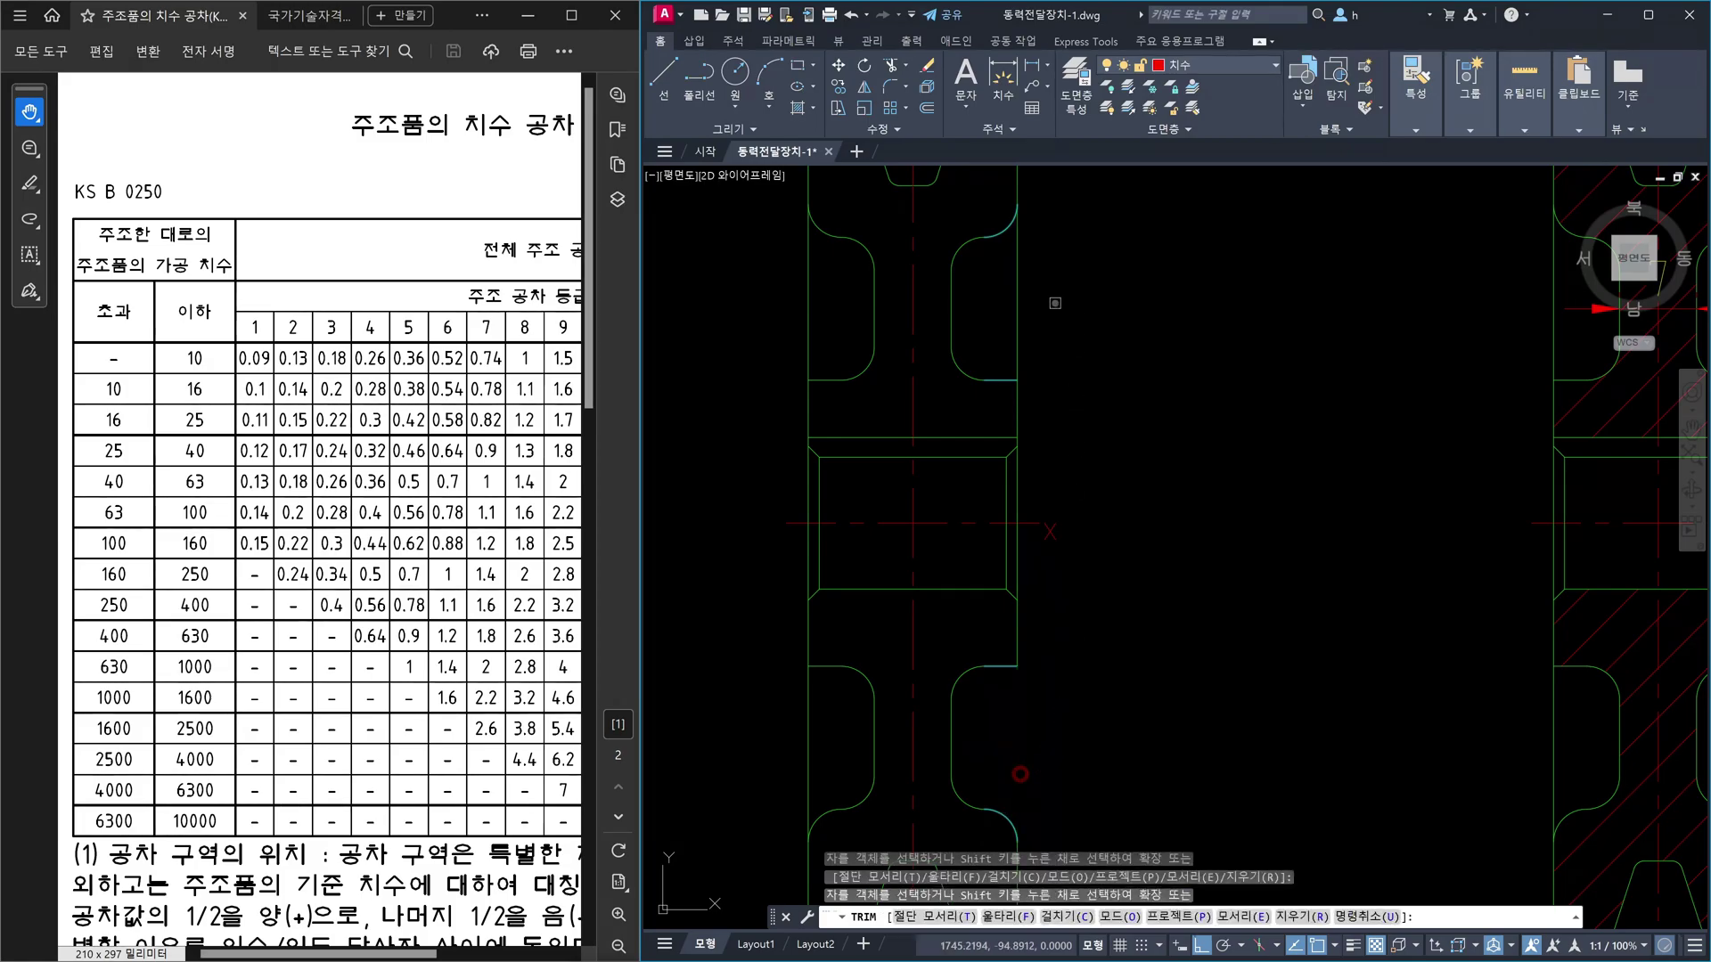
click(1018, 312)
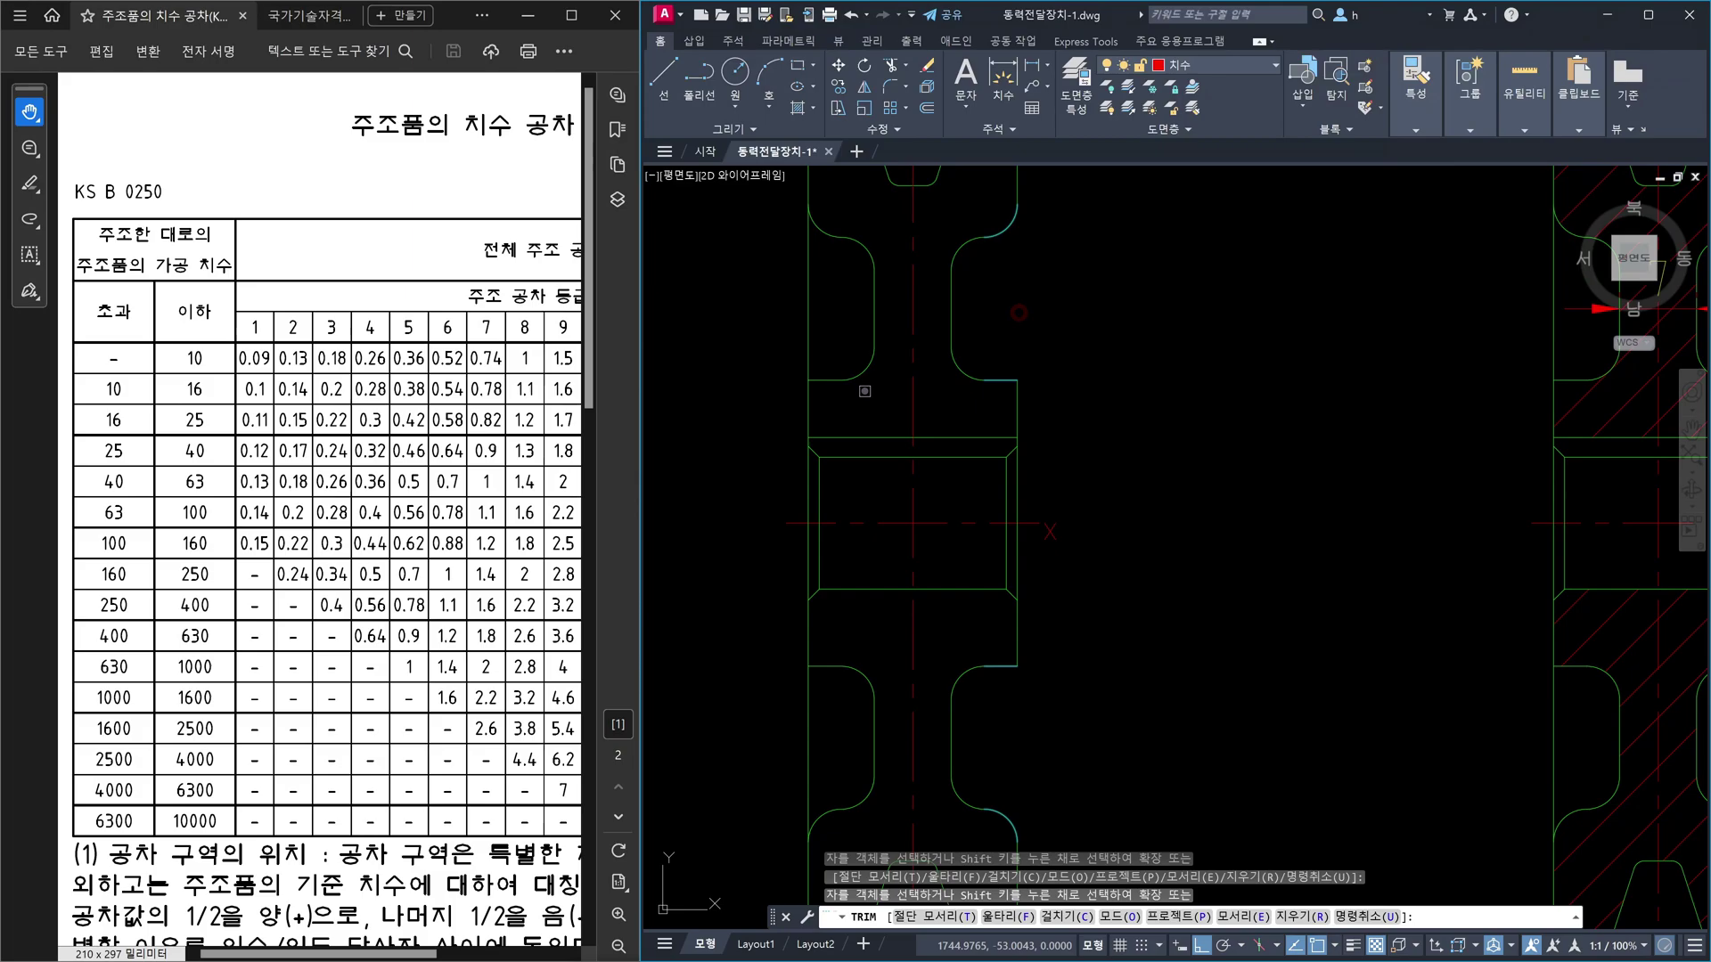
key(Return)
- Trim the first copy's left side line across both web recesses, using the rim arcs and hub lines as cutting edges
key(Return)
click(817, 234)
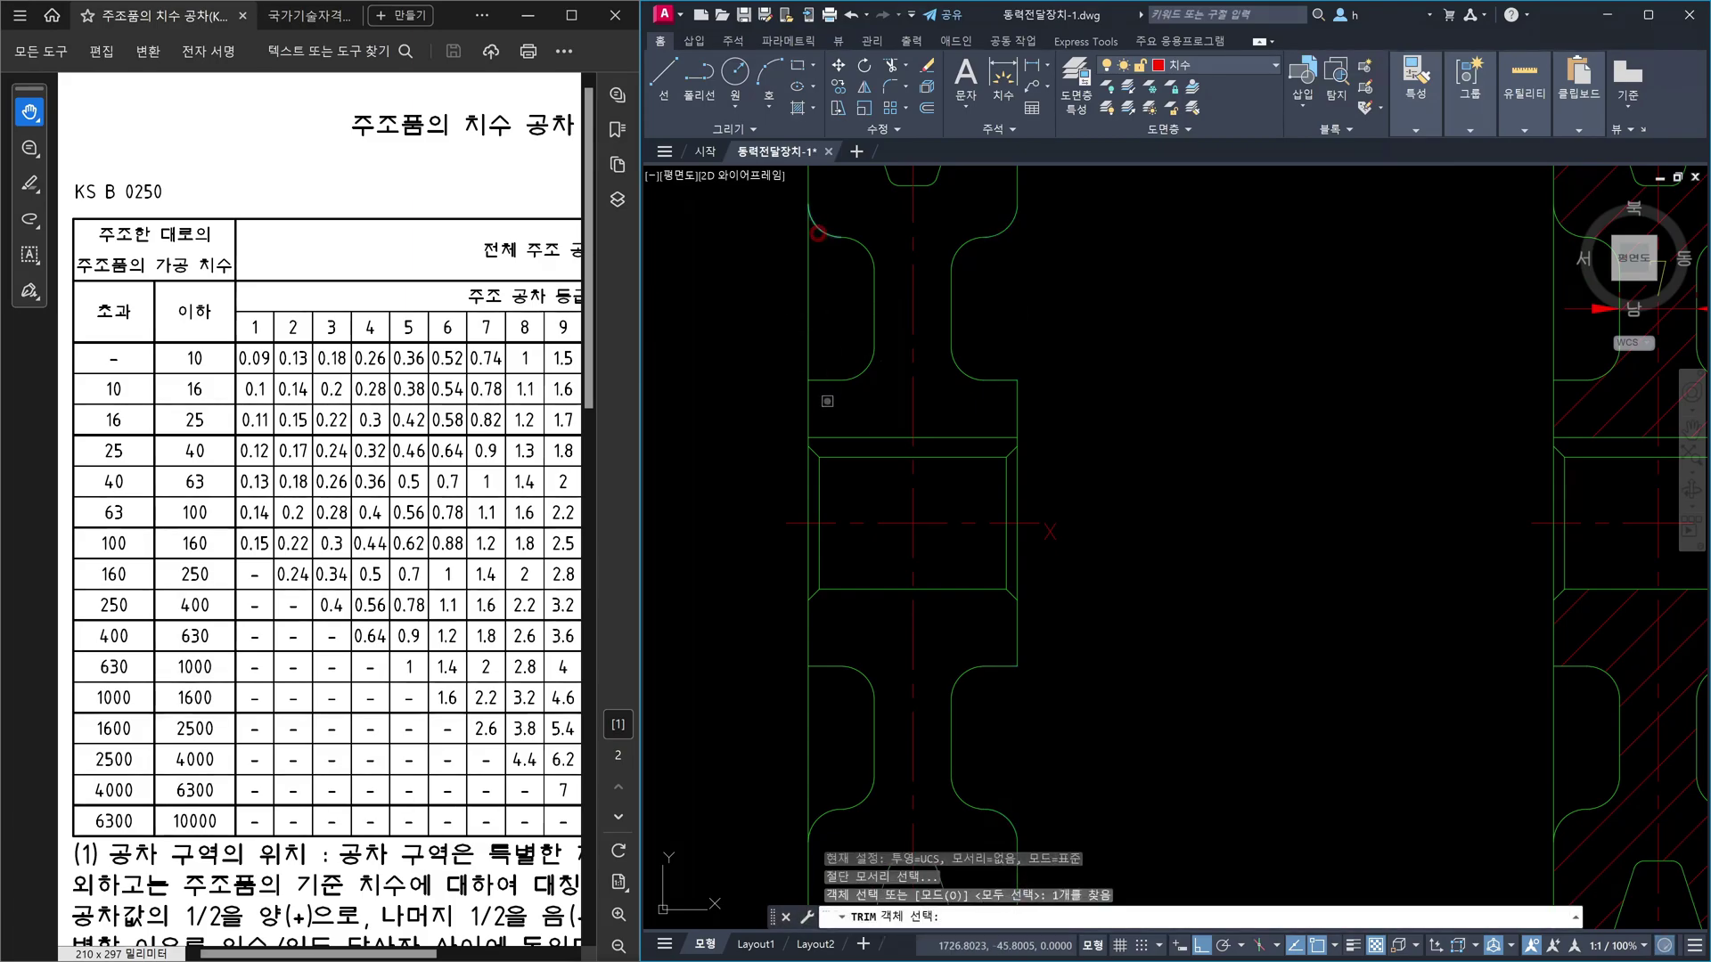
click(827, 380)
click(830, 667)
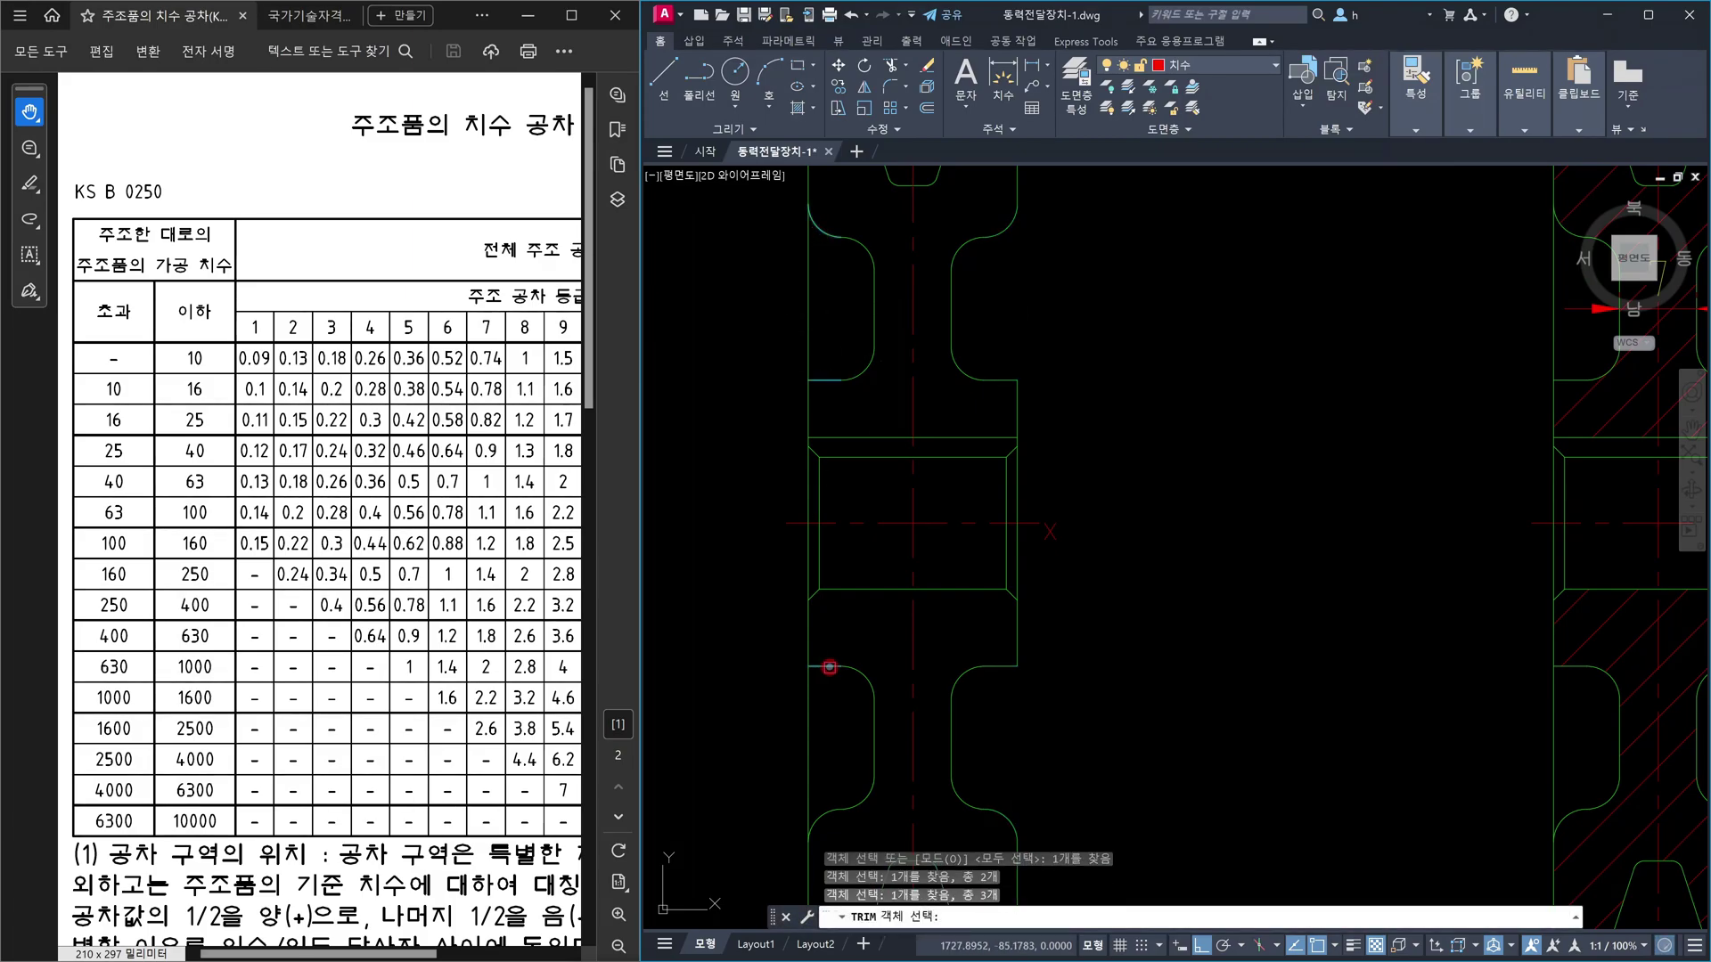
key(Return)
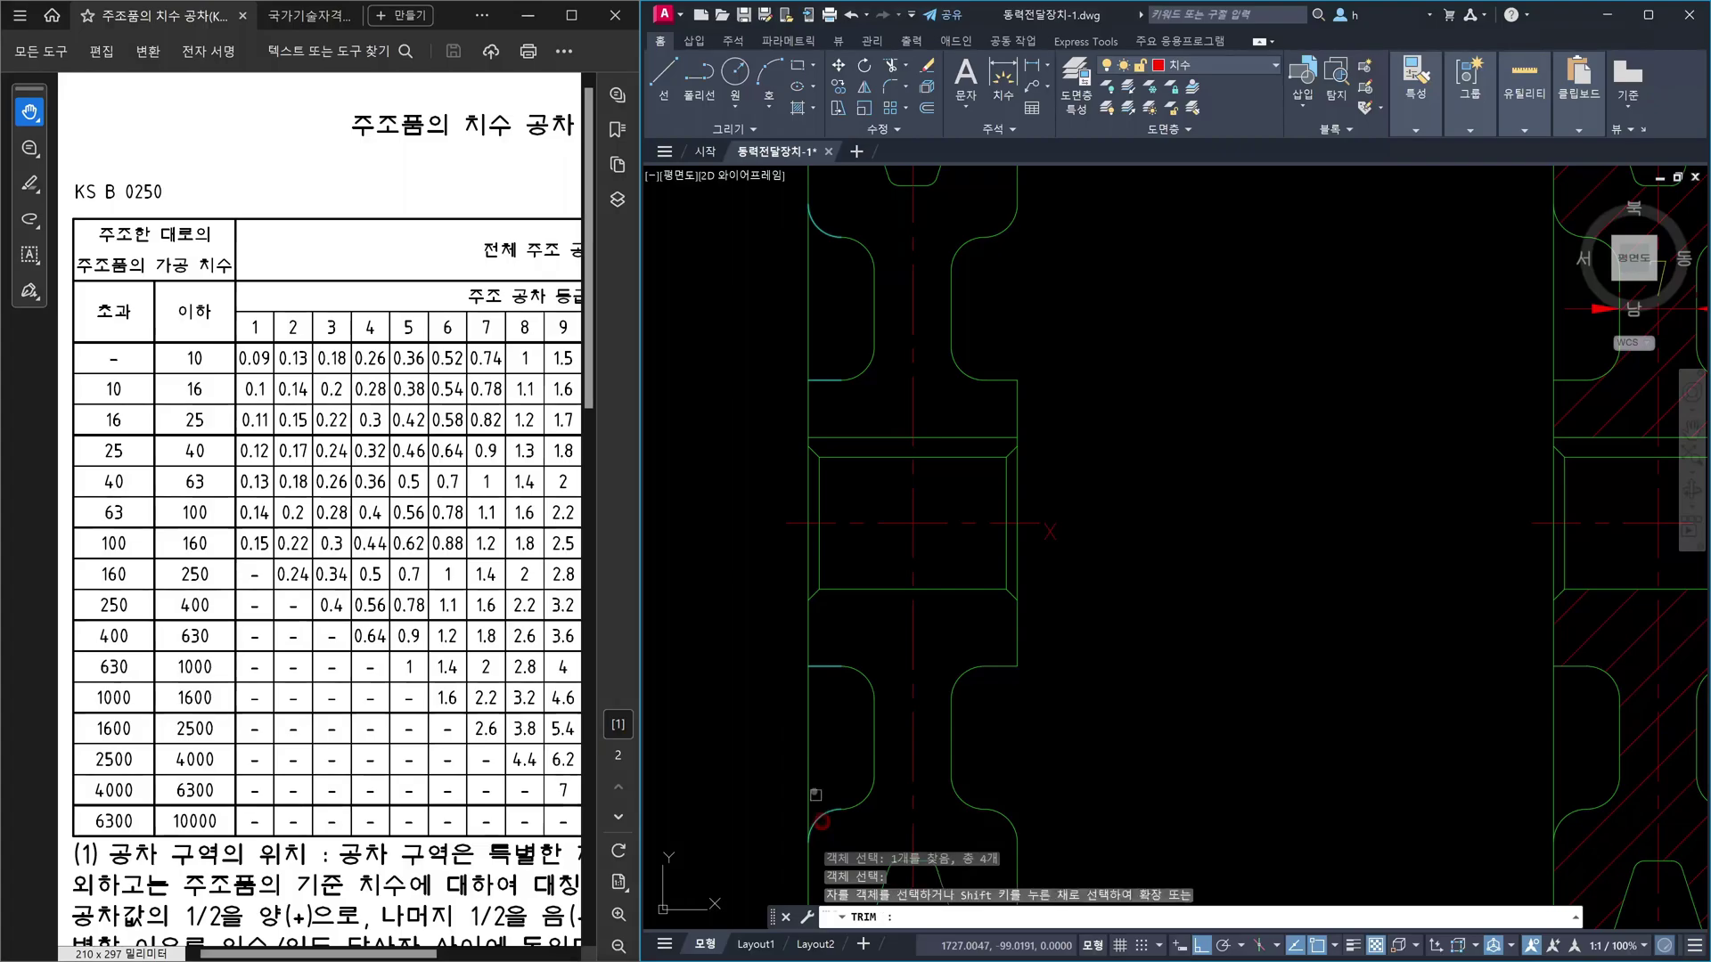
click(787, 266)
click(787, 266)
click(803, 285)
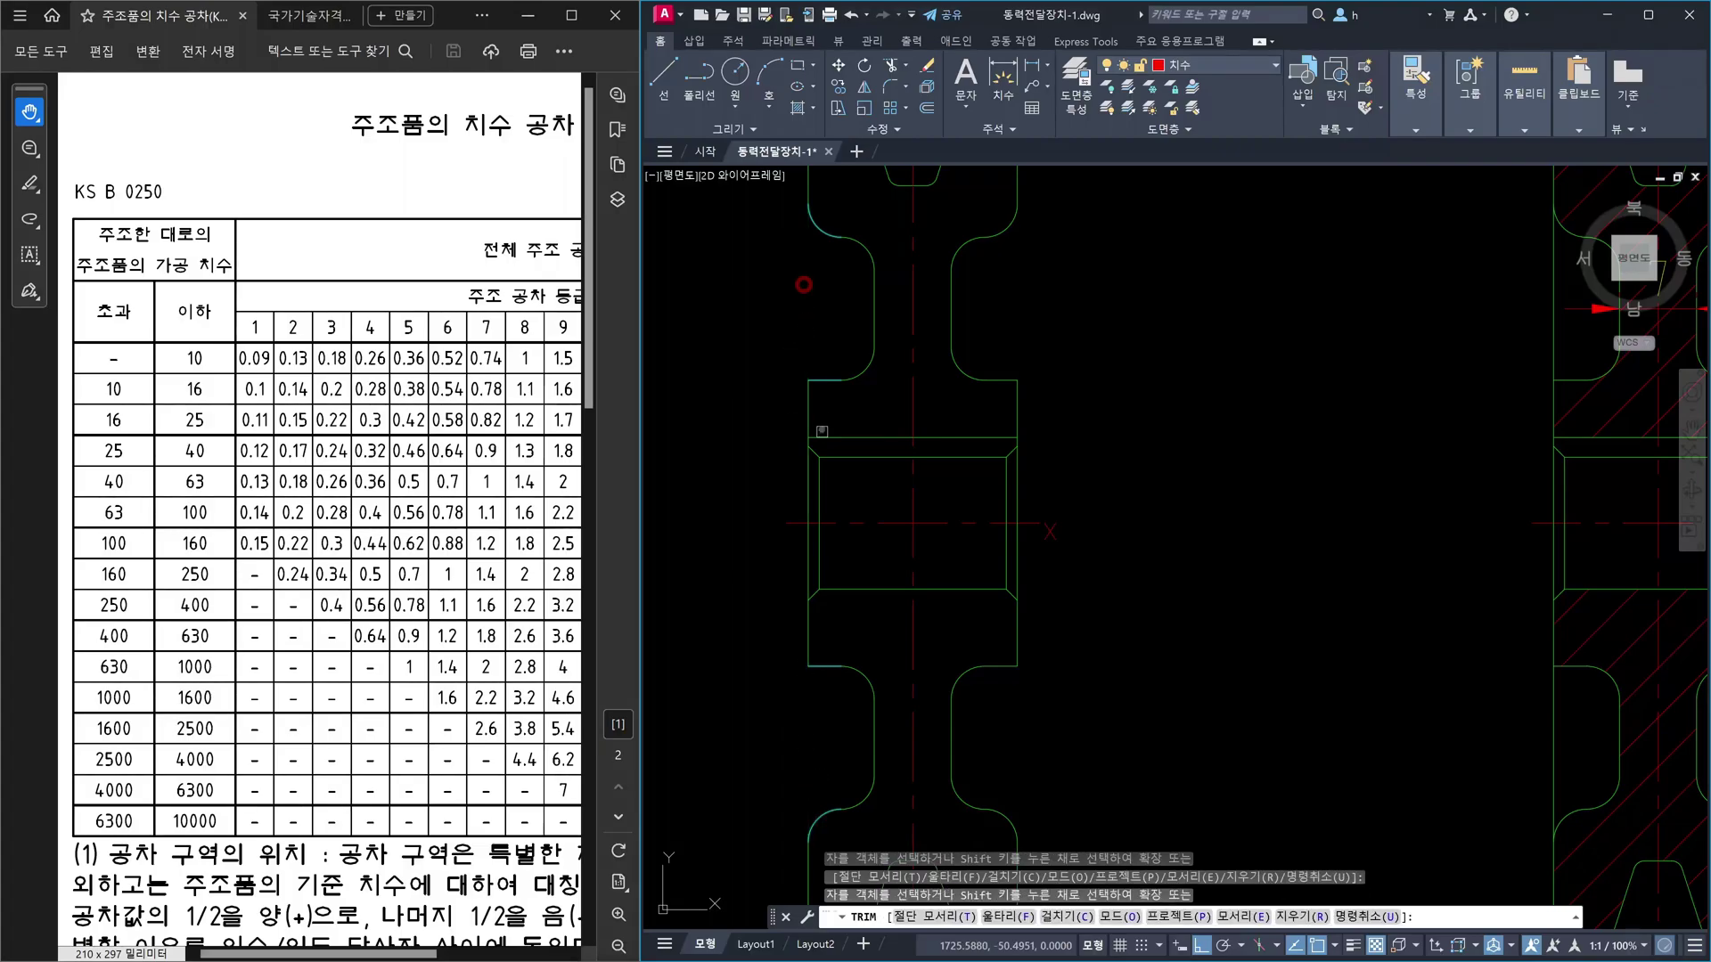
key(Escape)
- Trim the first pulley copy's side lines across the bore, using the upper bore line and both lower chamfers as cutting edges
text(tr)
key(Return)
scroll(817, 456, up, 2)
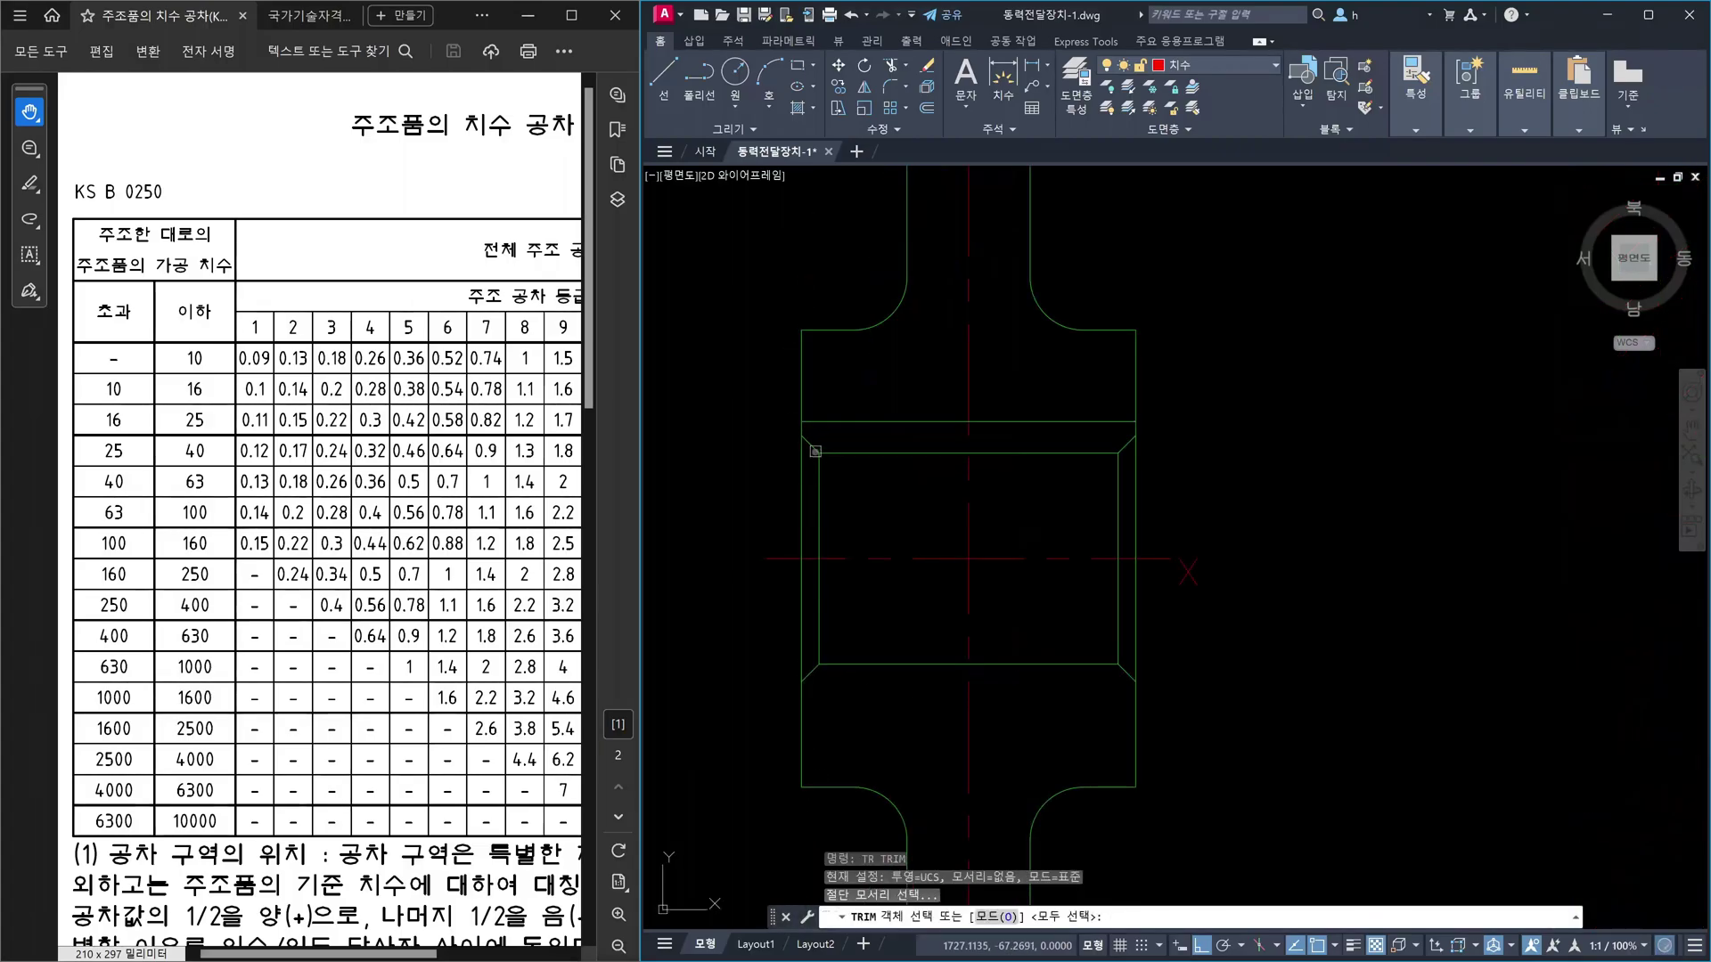
click(813, 445)
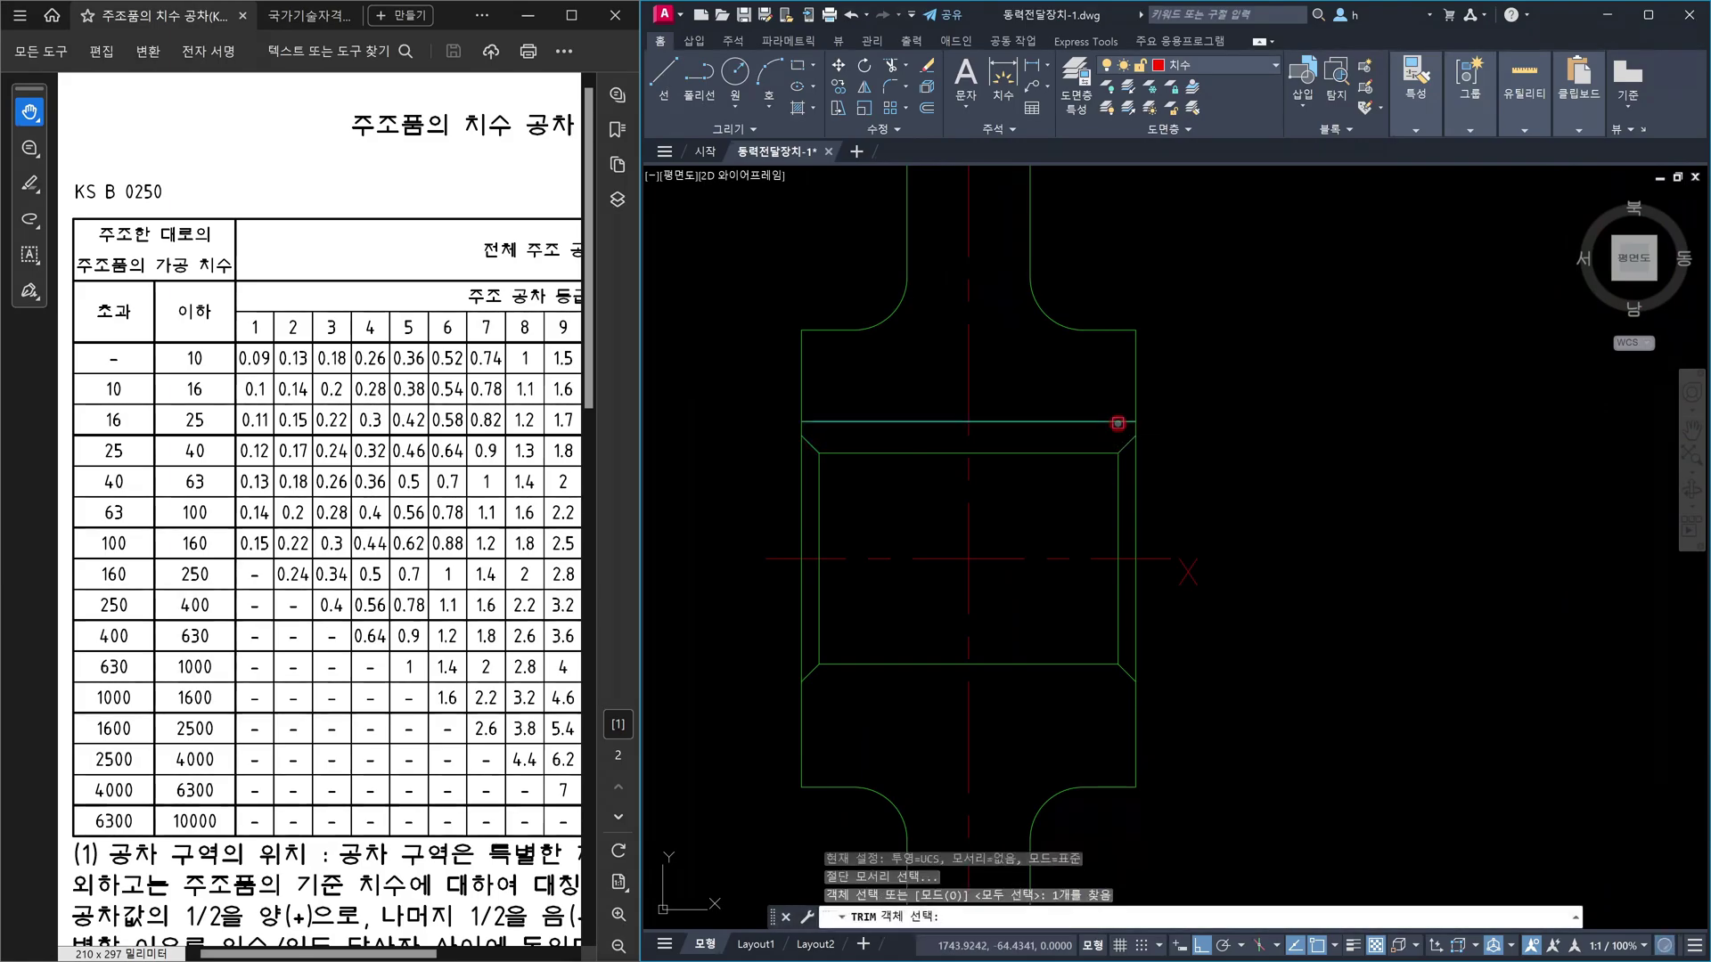
click(1125, 670)
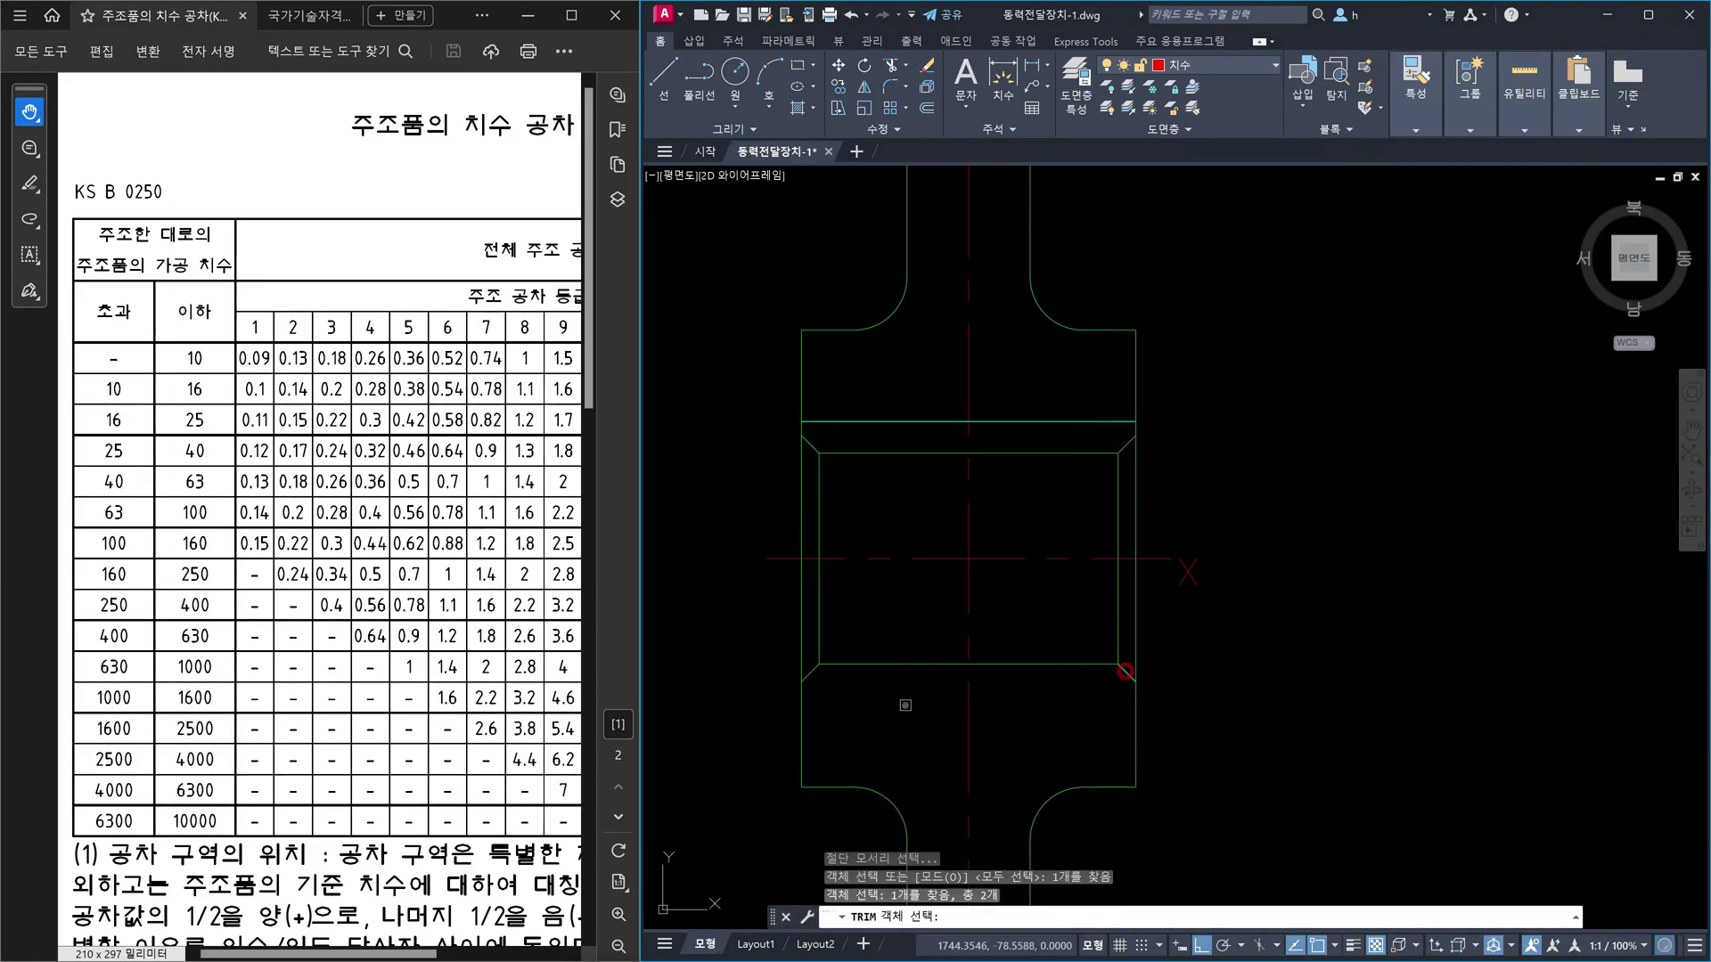
key(Return)
click(803, 667)
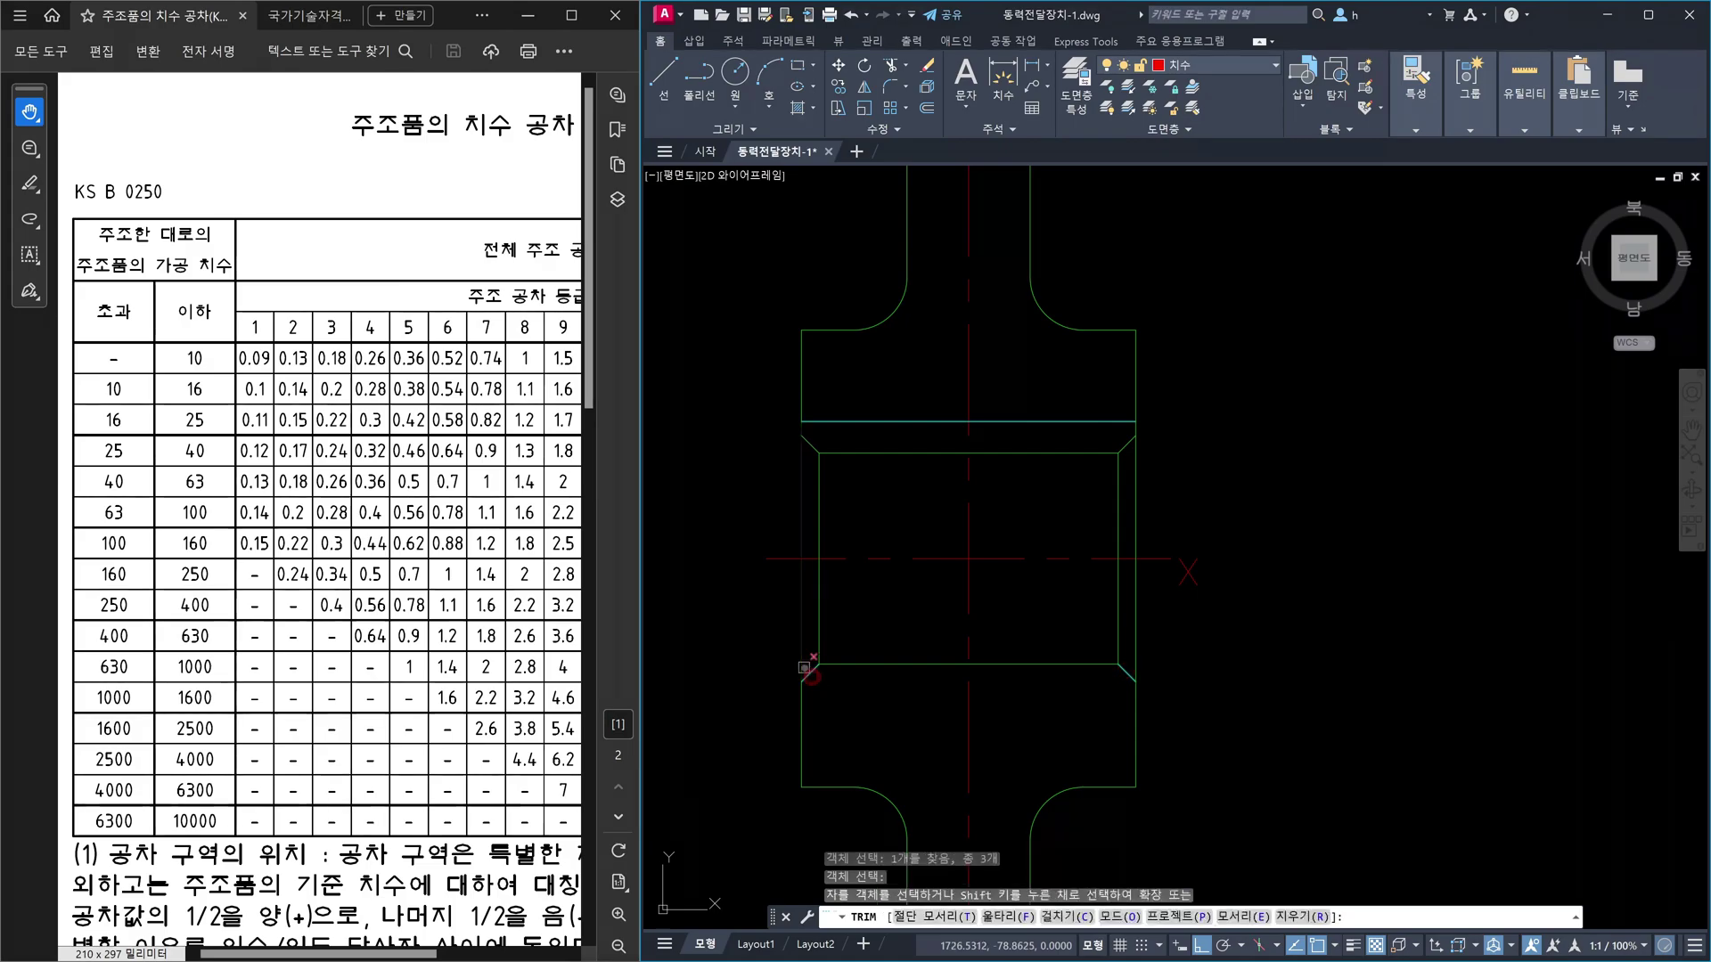
key(Escape)
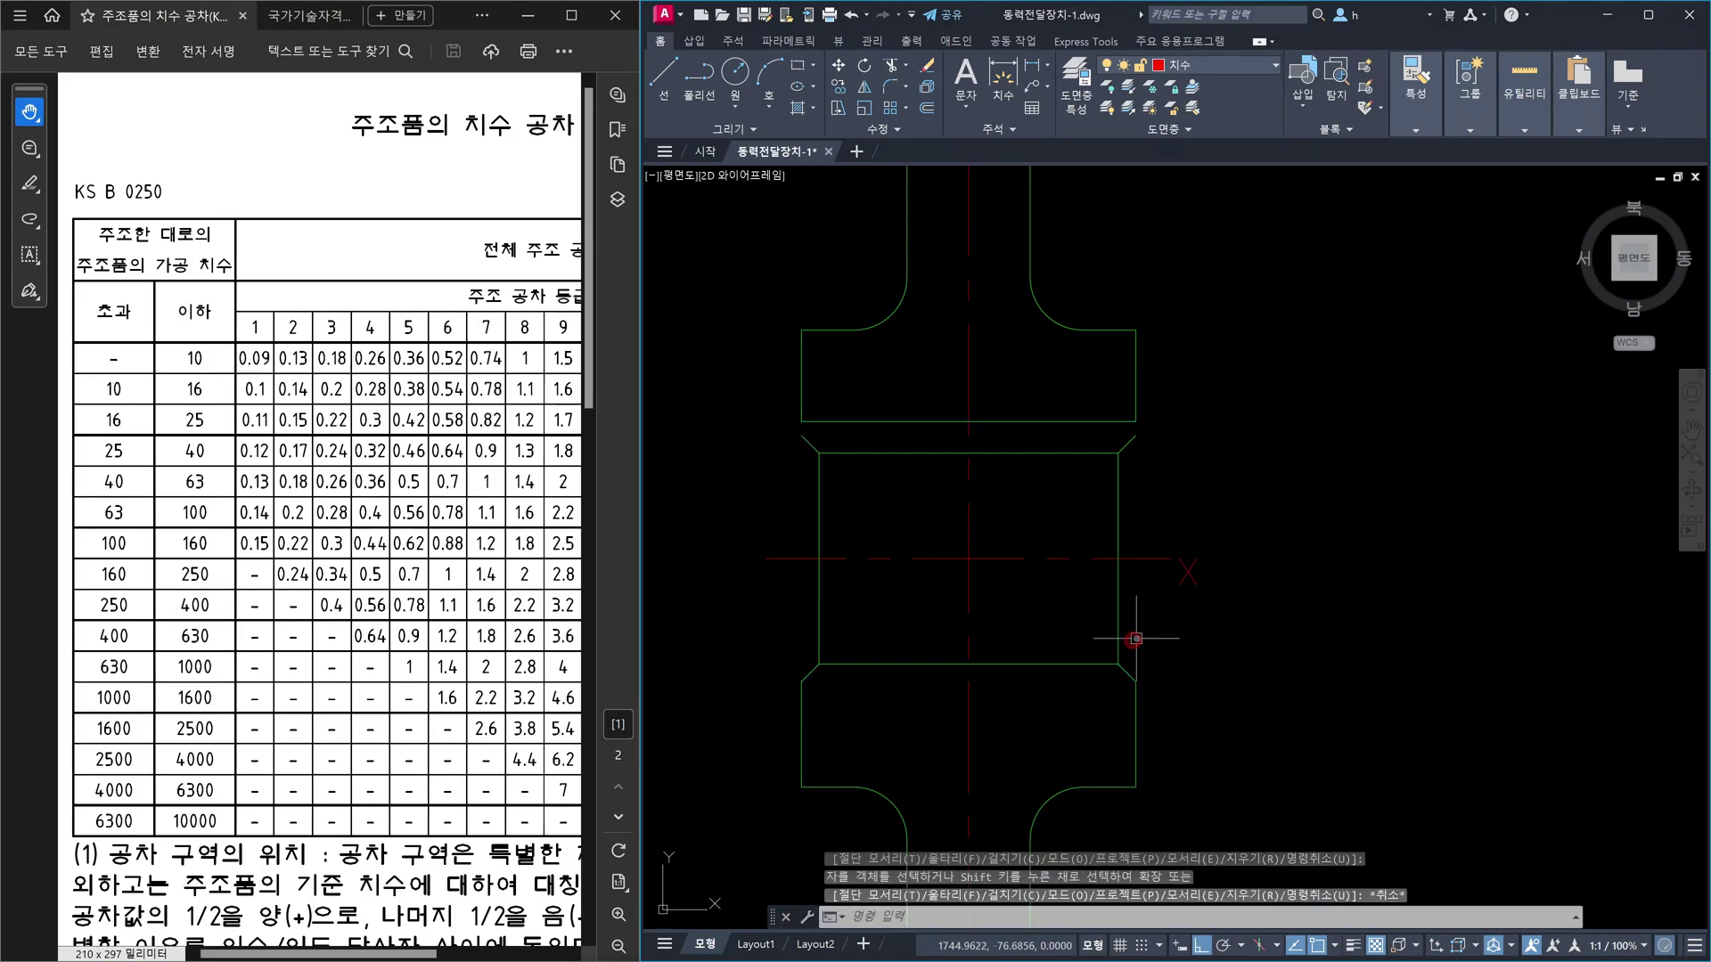
- Delete the two vertical chamfer lines, the inner horizontal line and both upper chamfers from the first copy's bore
click(1118, 539)
click(1067, 625)
click(784, 611)
click(848, 481)
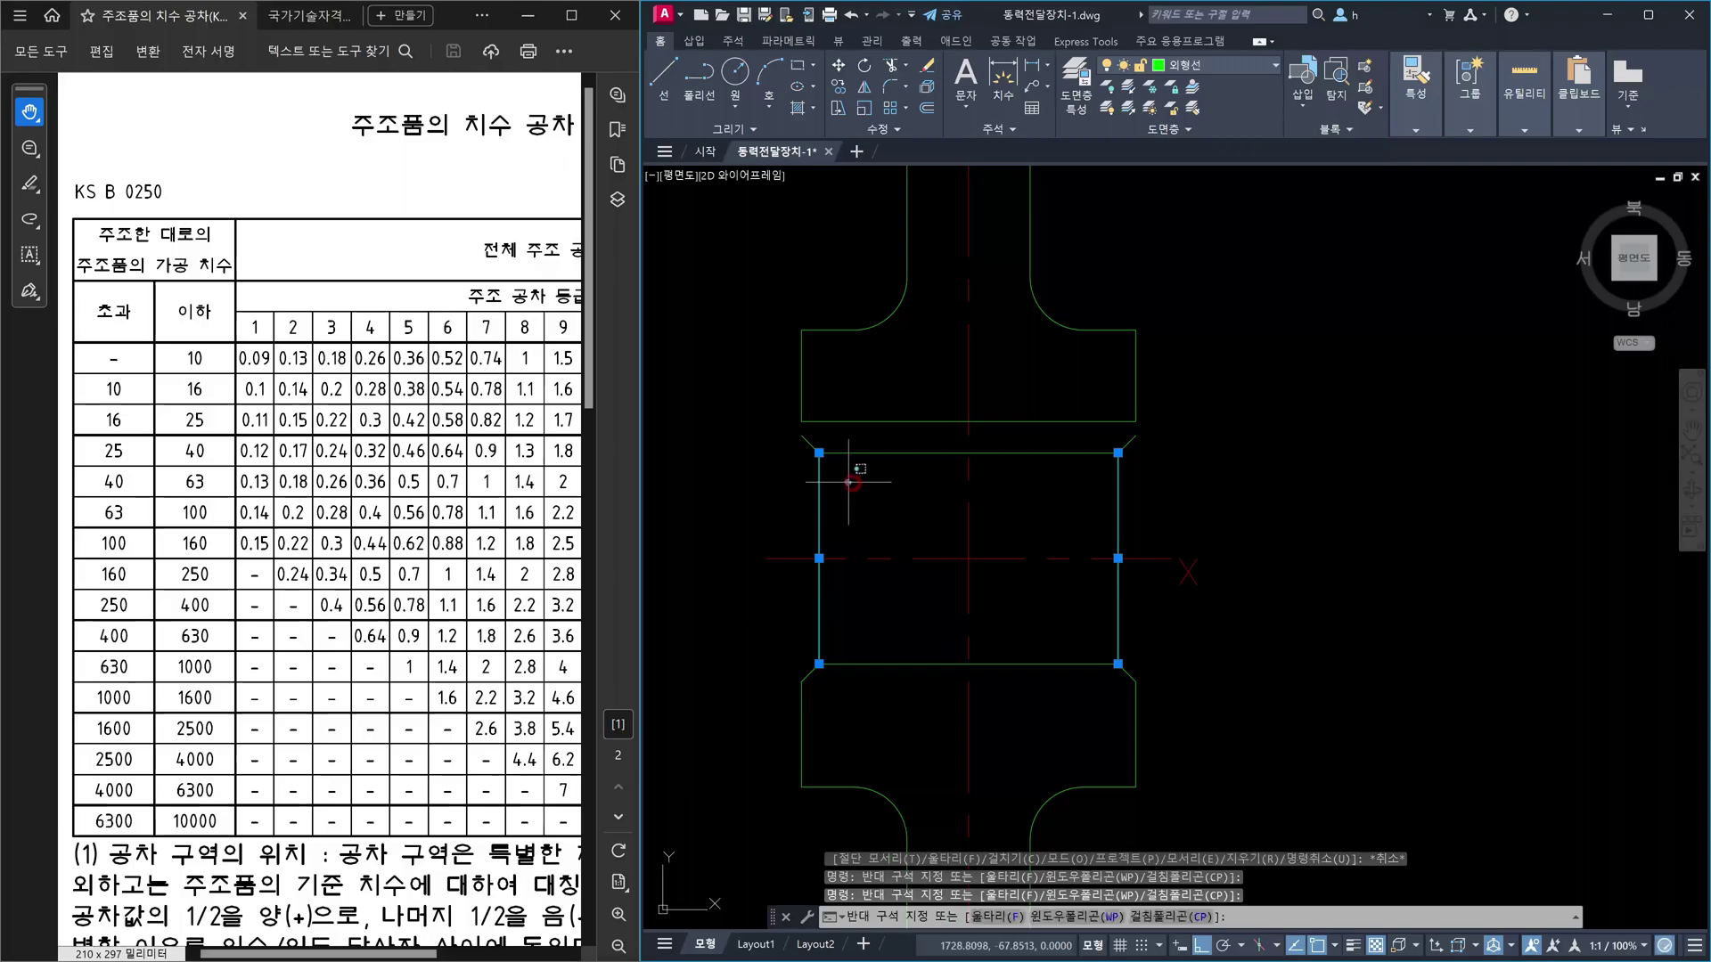
click(769, 446)
click(1165, 466)
click(1105, 450)
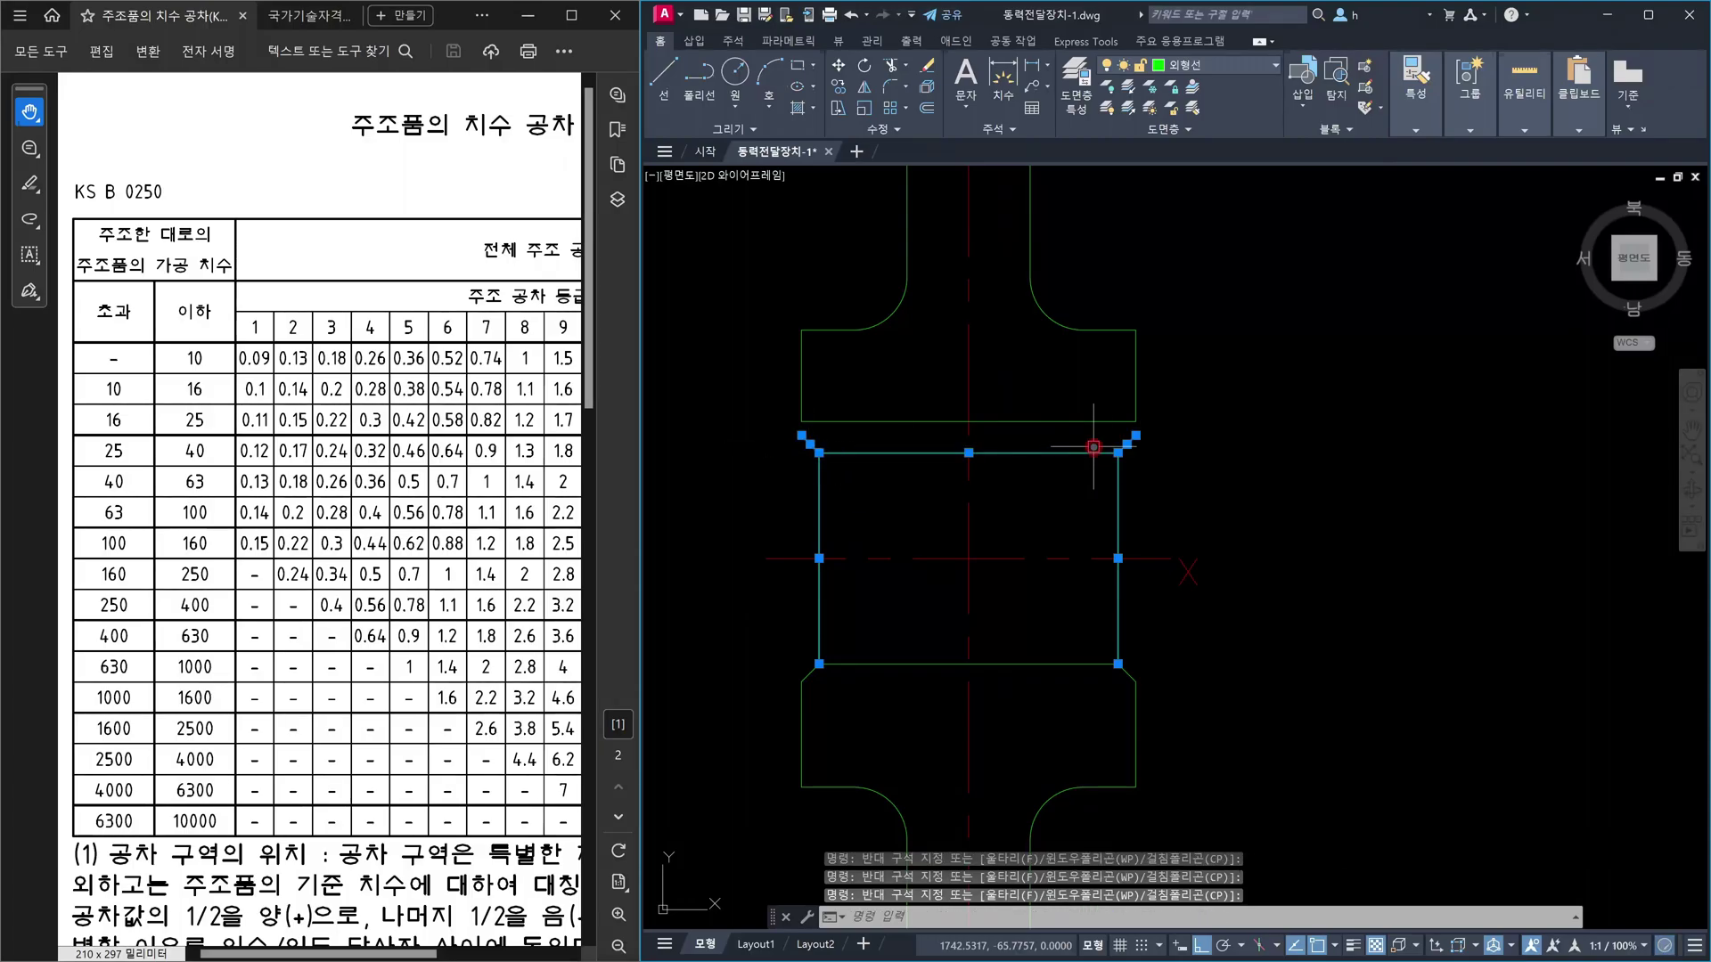
key(Delete)
scroll(1241, 488, down, 6)
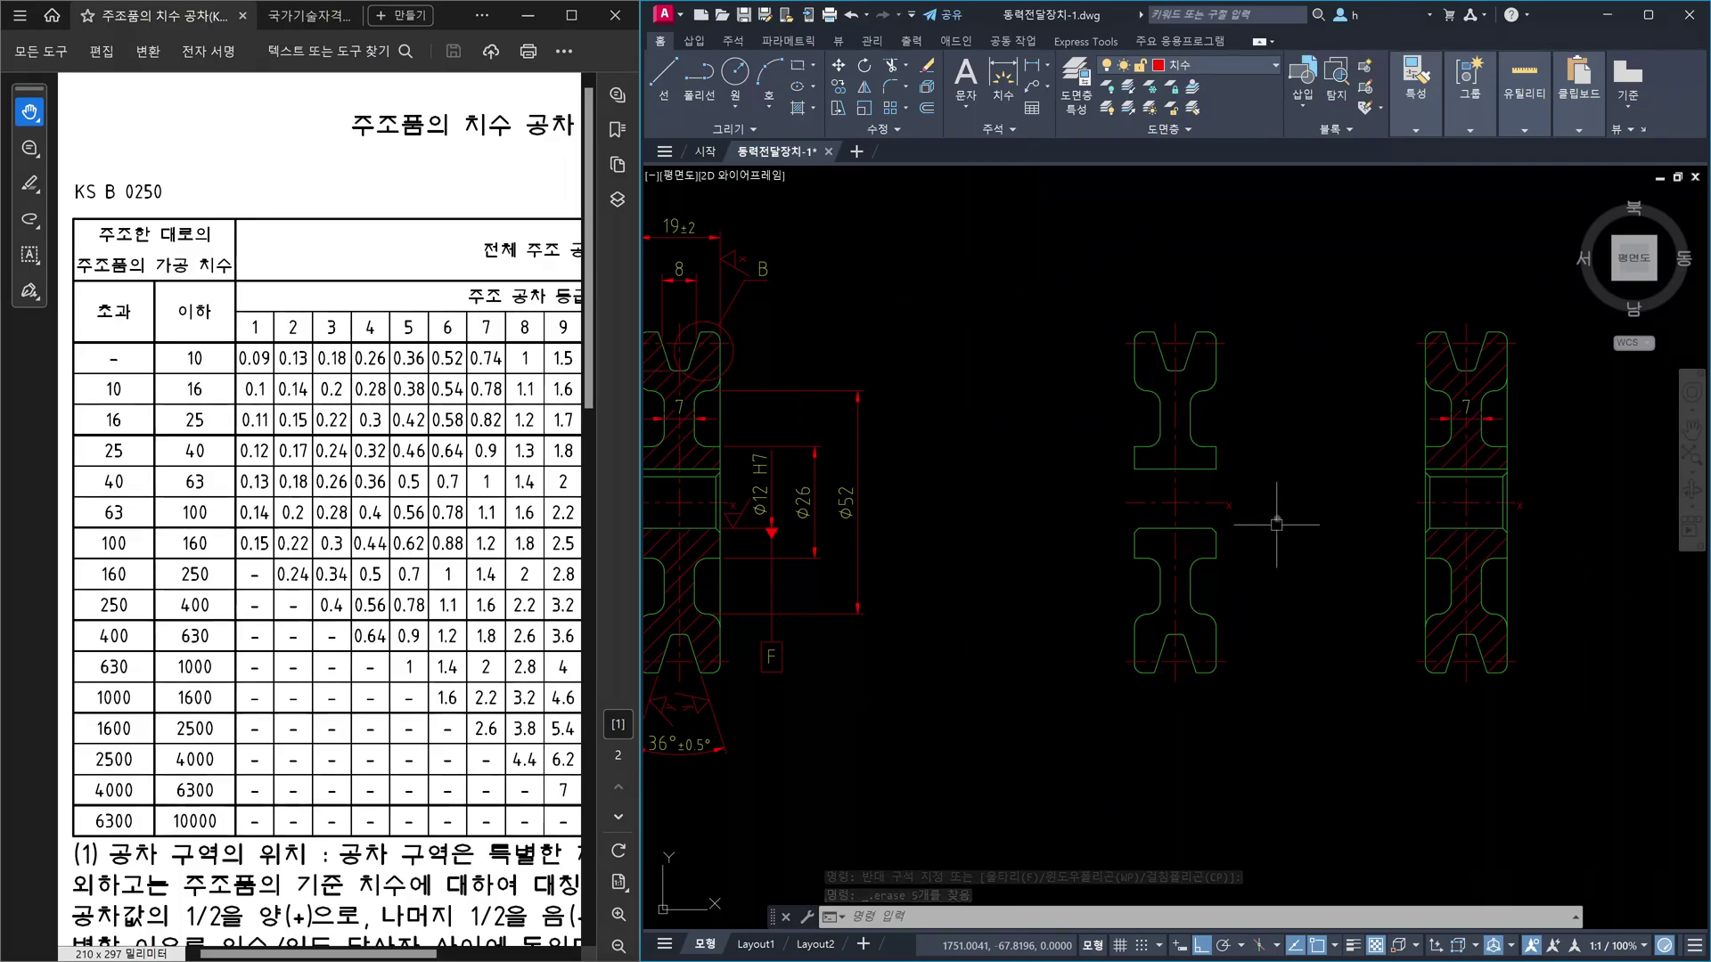
- Delete the leftover X marks beside the horizontal centrelines of both pulley copies
scroll(1266, 522, up, 6)
click(1085, 410)
click(1187, 535)
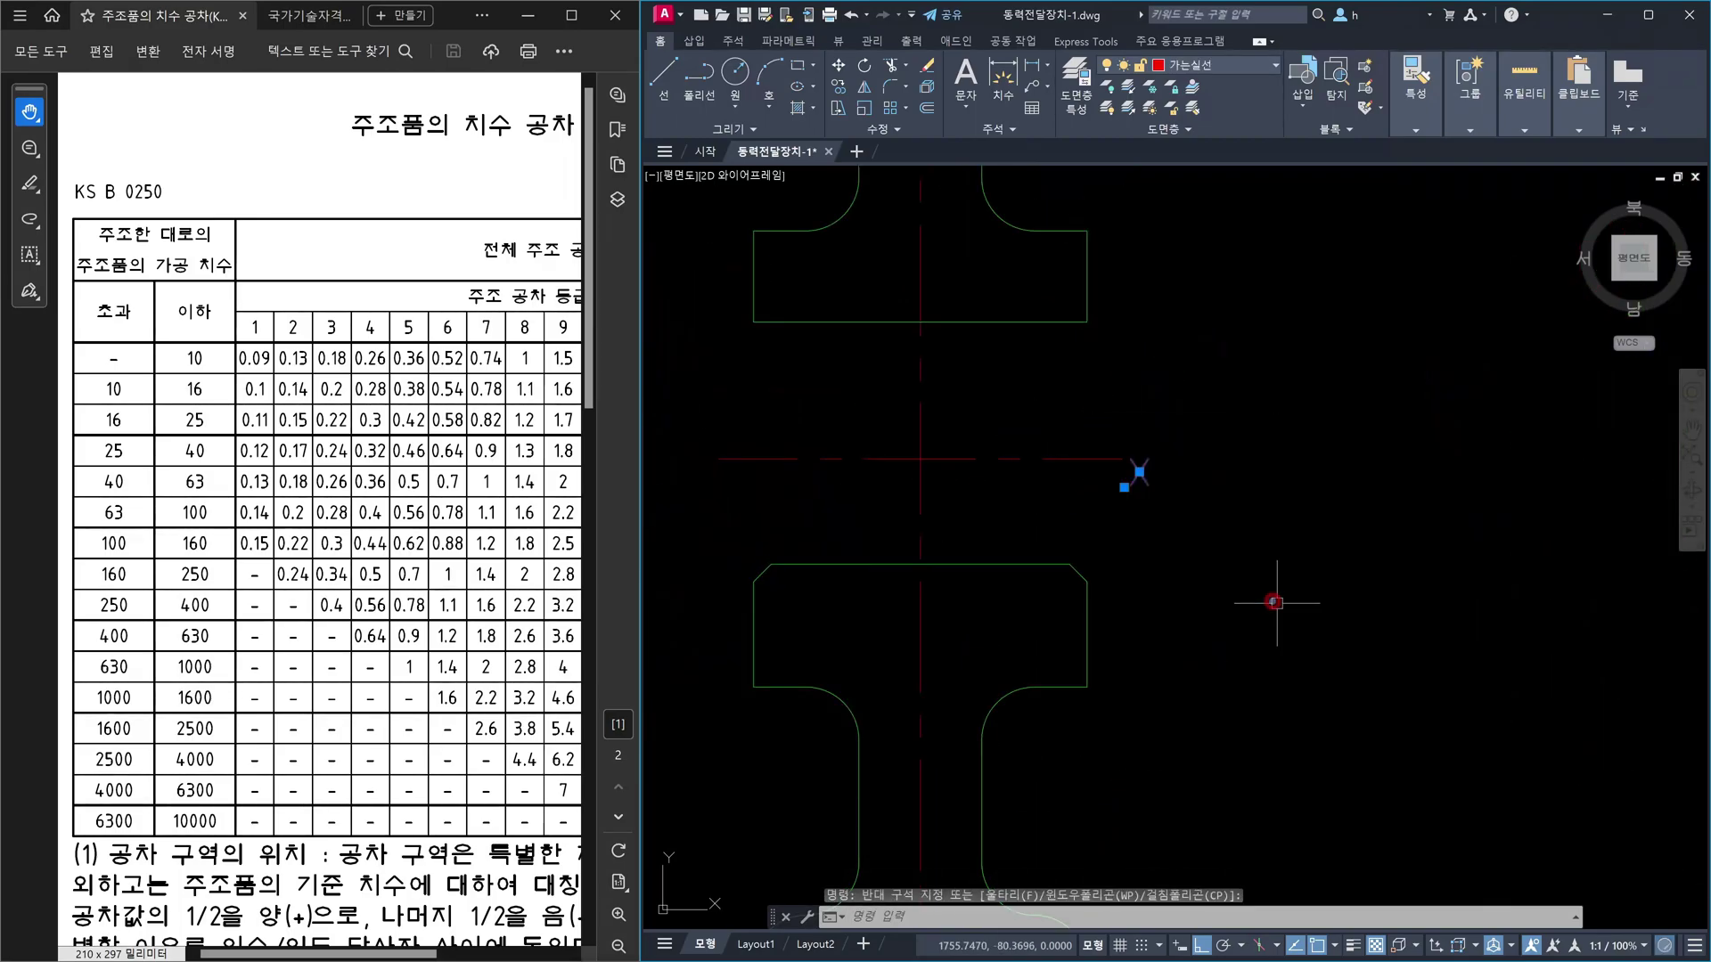
key(Delete)
scroll(1319, 597, down, 4)
scroll(1373, 579, up, 6)
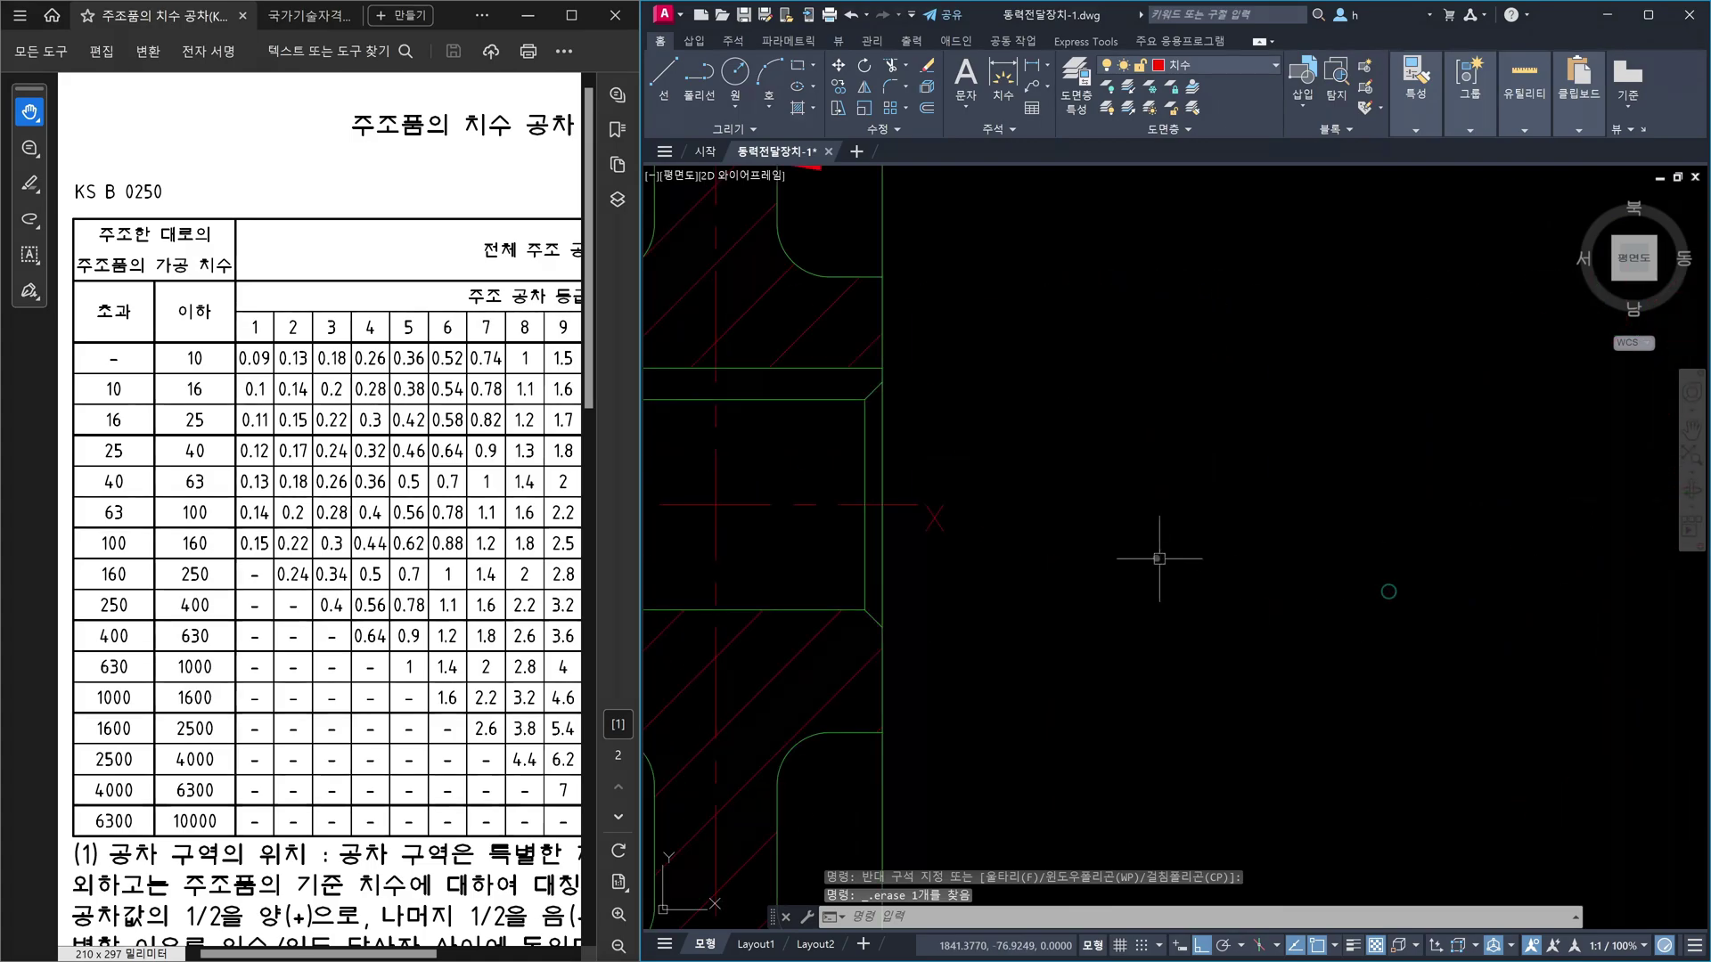
click(771, 421)
click(905, 600)
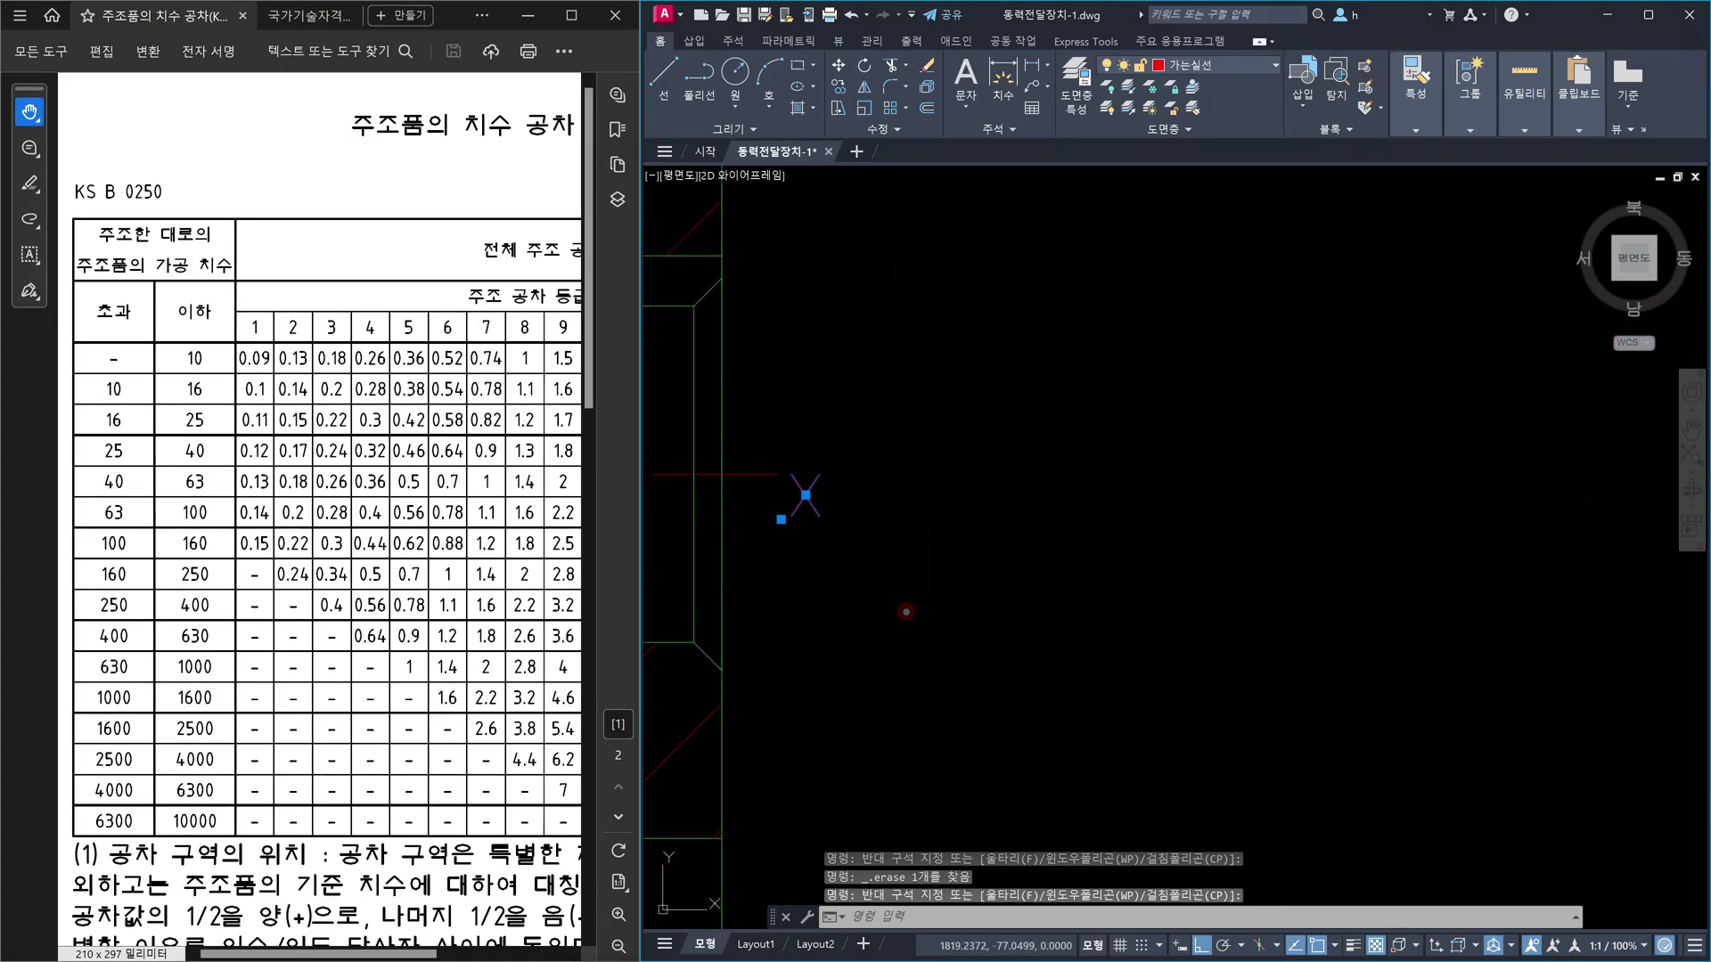
key(Delete)
scroll(984, 593, down, 6)
scroll(984, 593, up, 4)
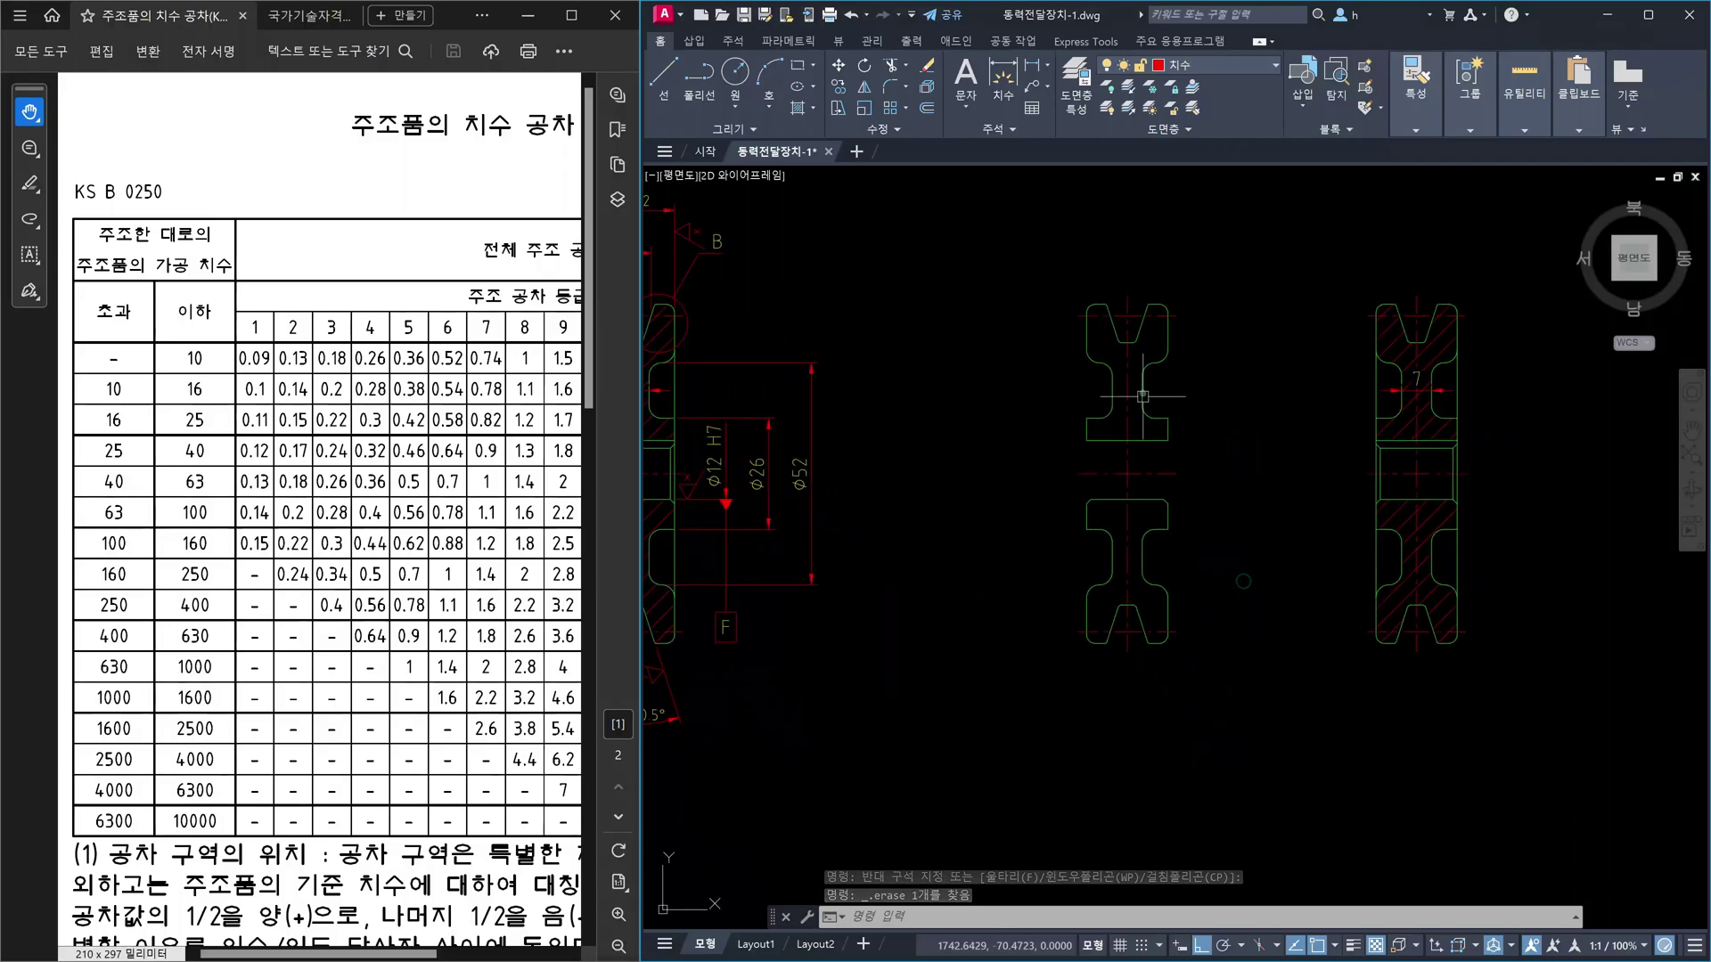
click(1046, 257)
click(1286, 719)
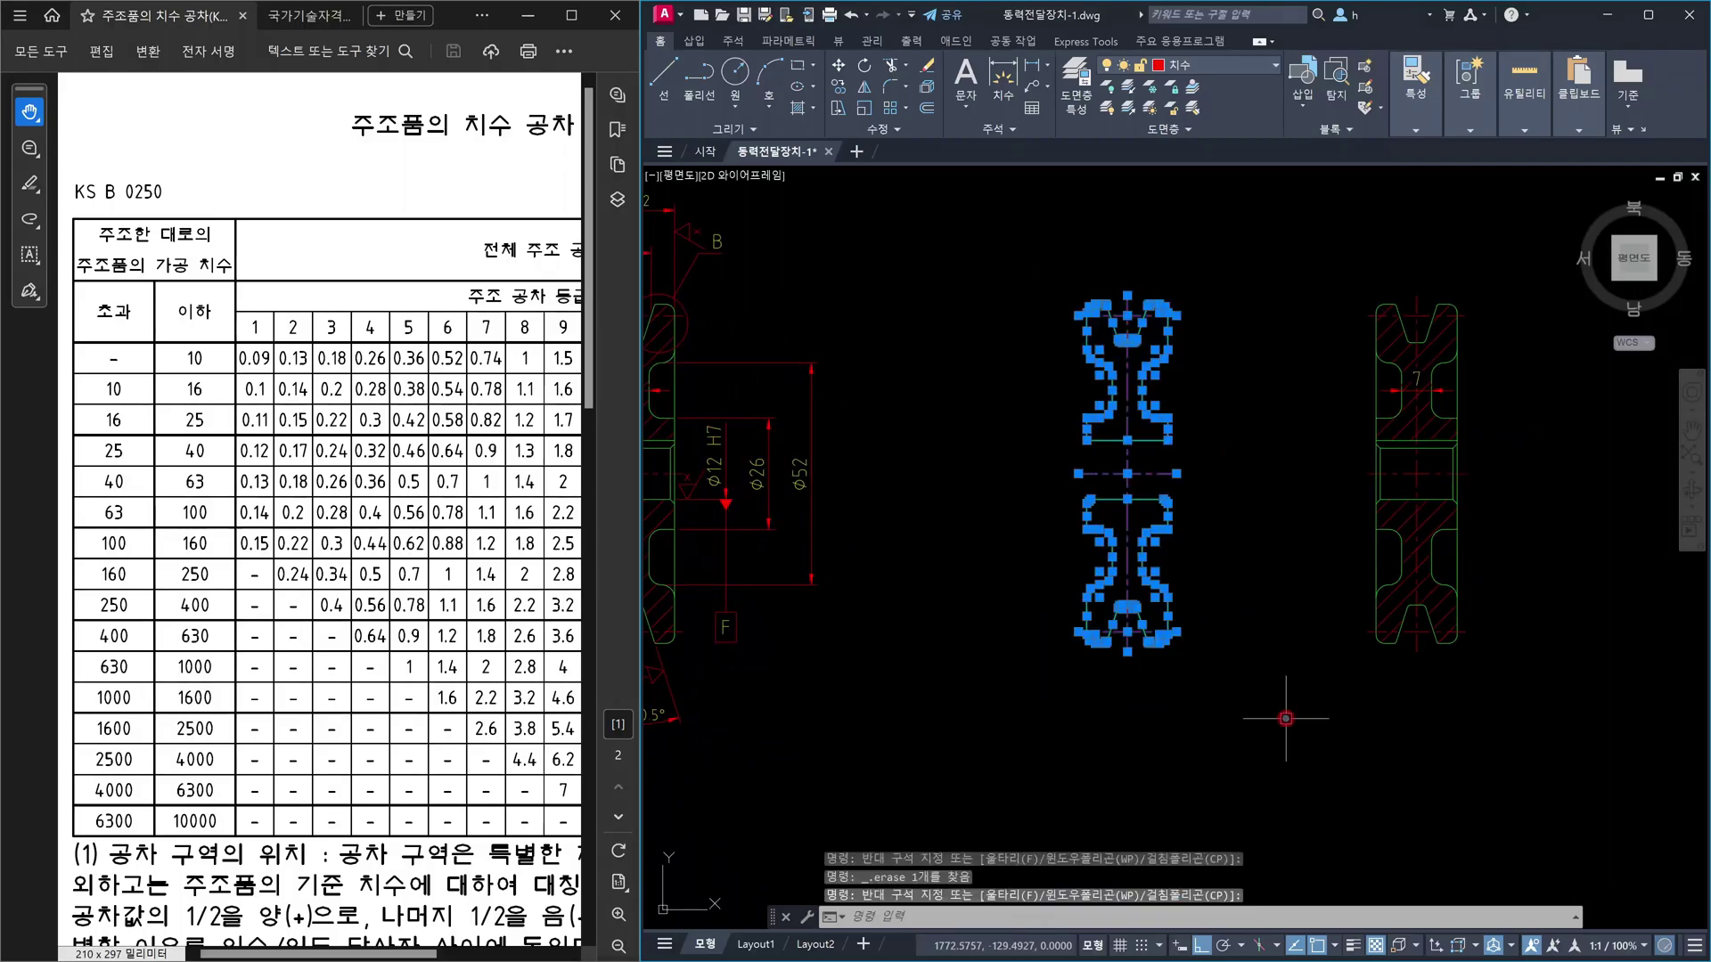
key(Escape)
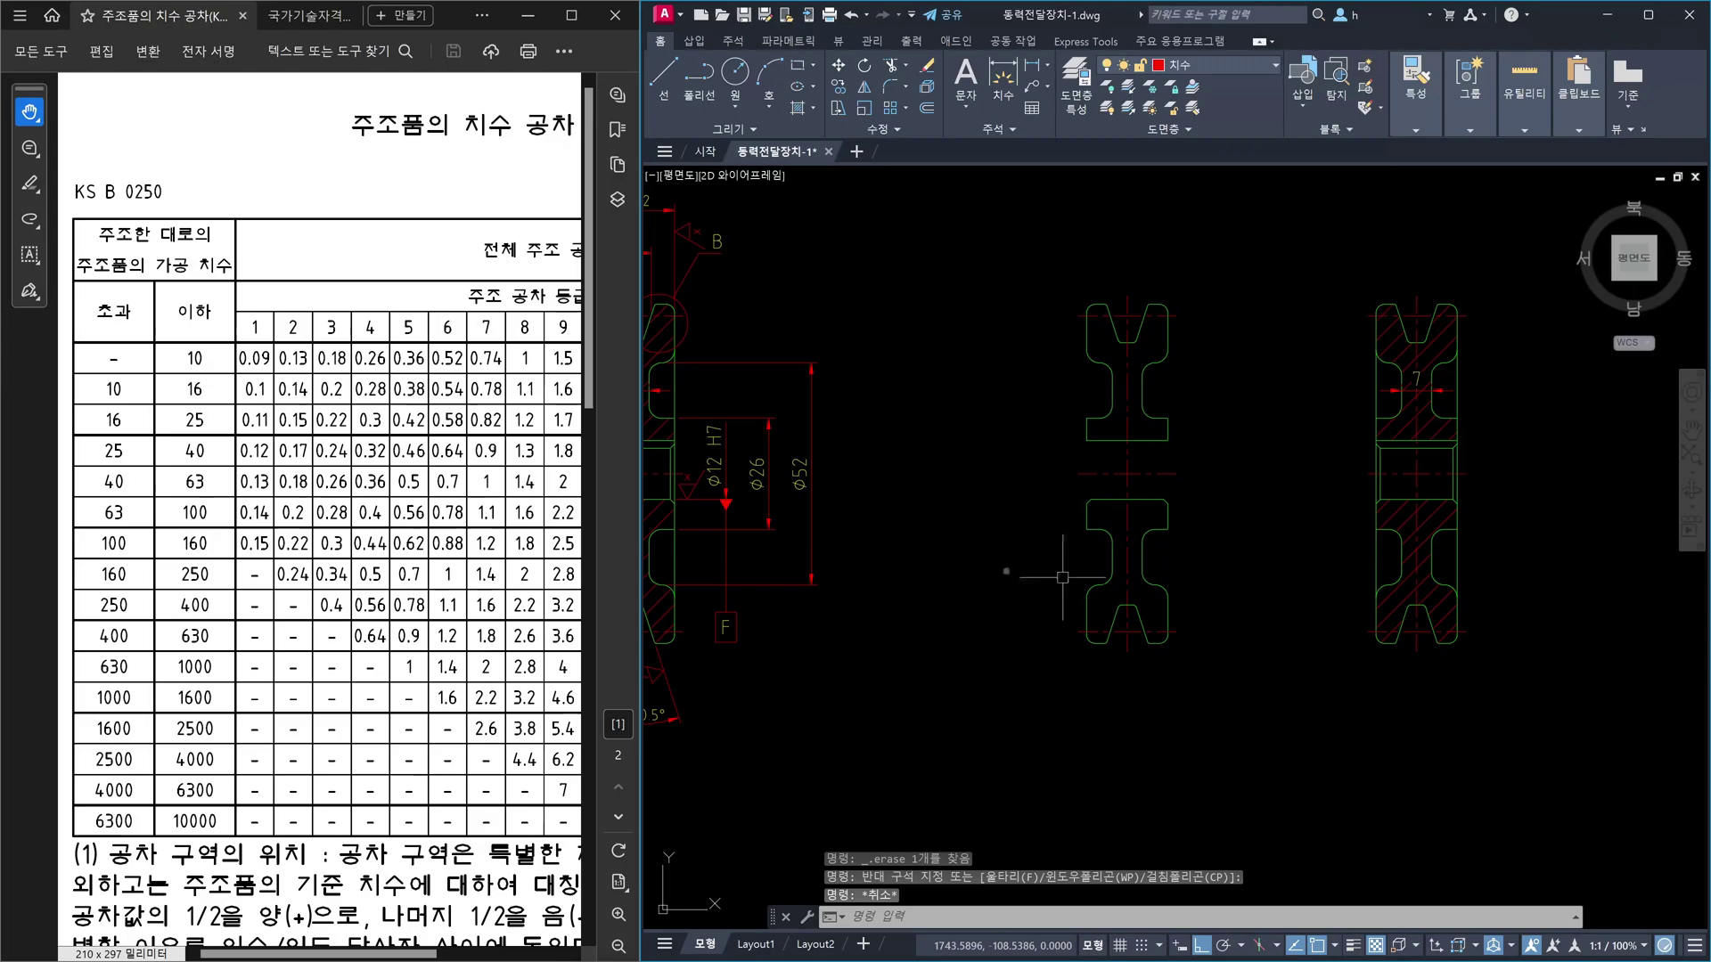
- Copy the whole trimmed first pulley outline to the clipboard with its centreline intersection as the base point
click(1053, 247)
click(1220, 718)
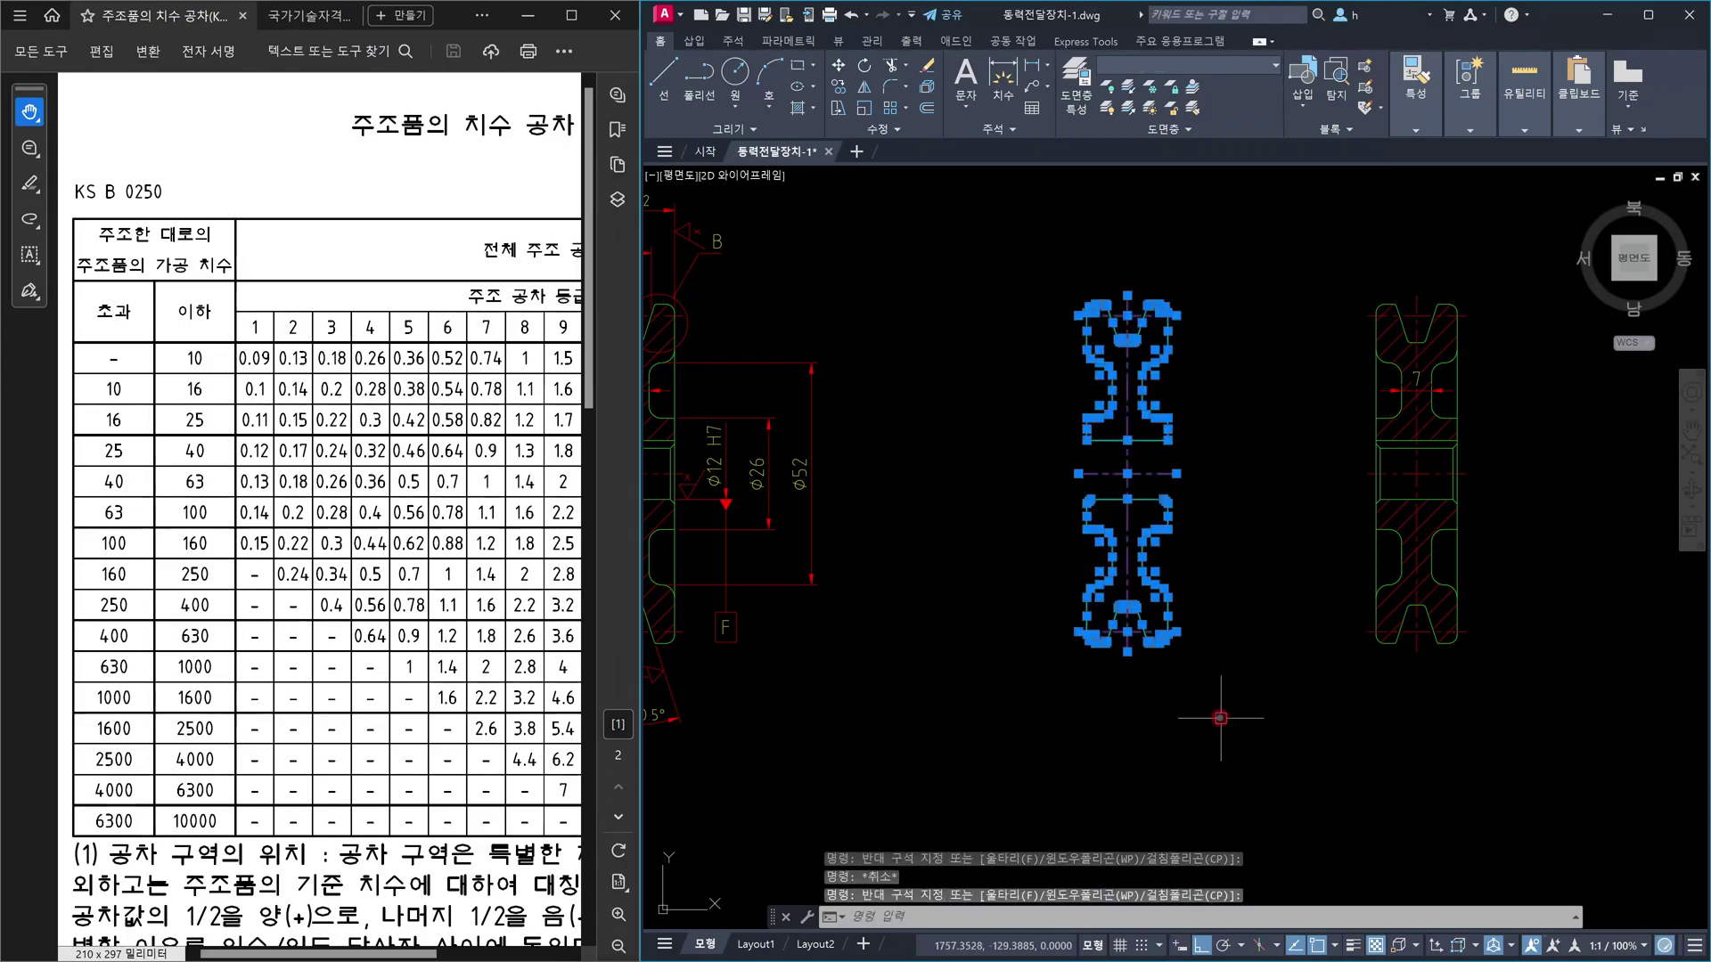
key(ctrl+shift+c)
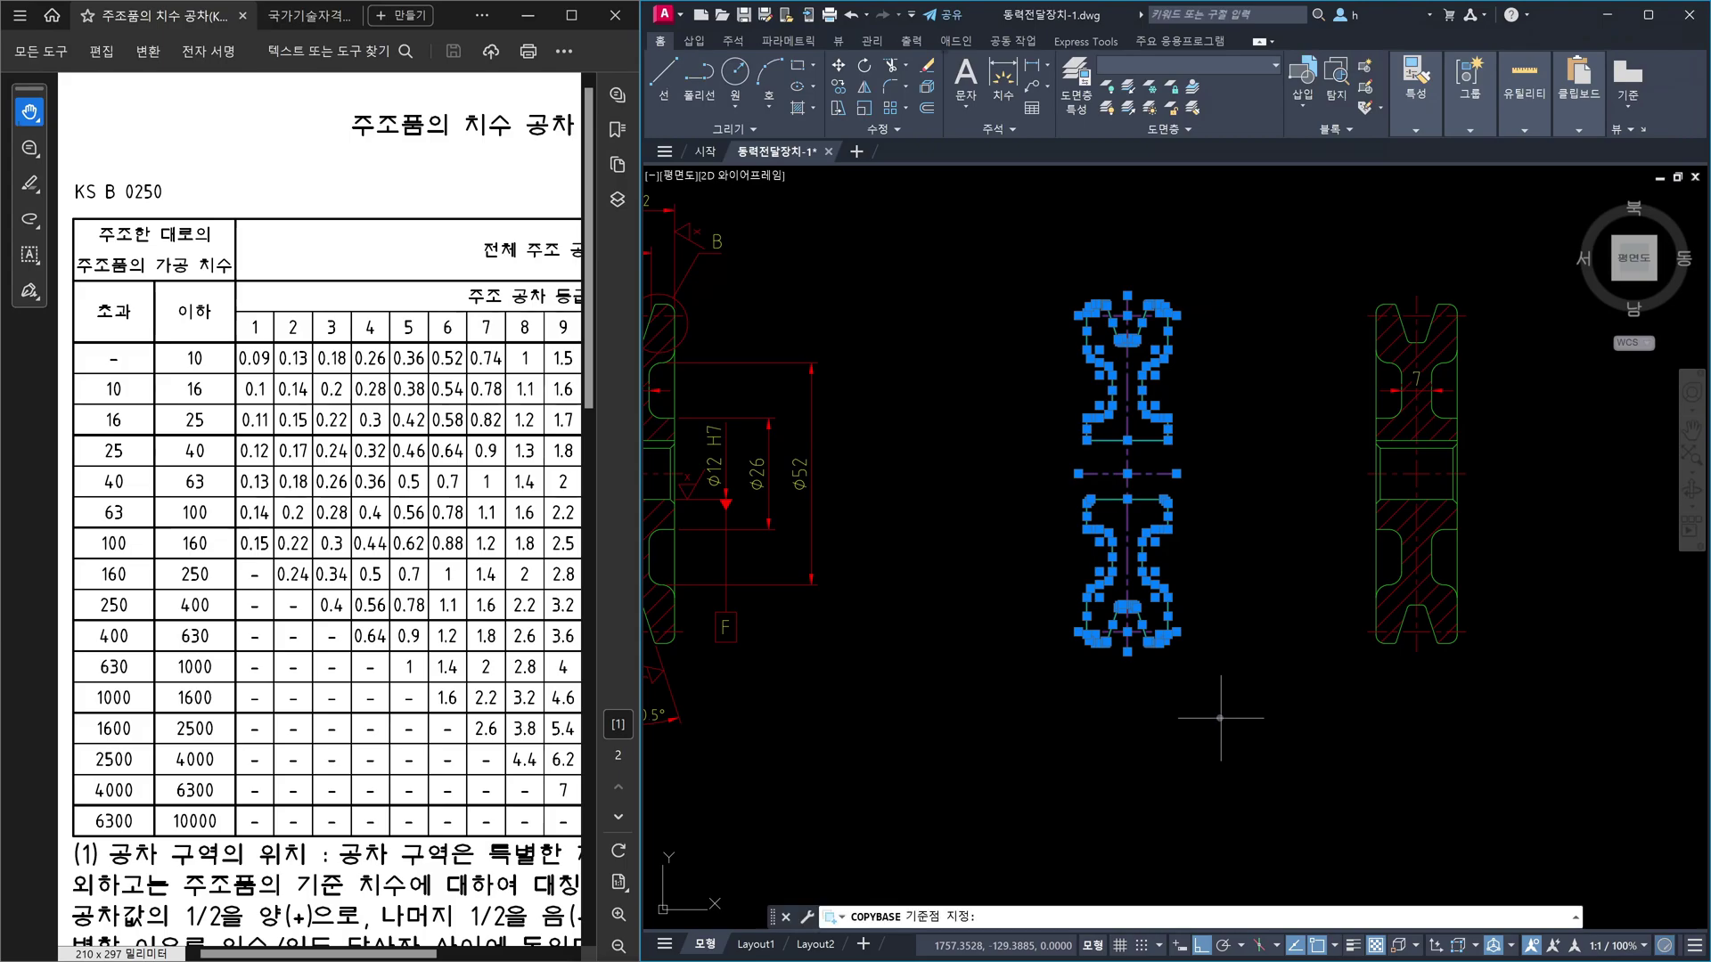
scroll(1145, 503, up, 6)
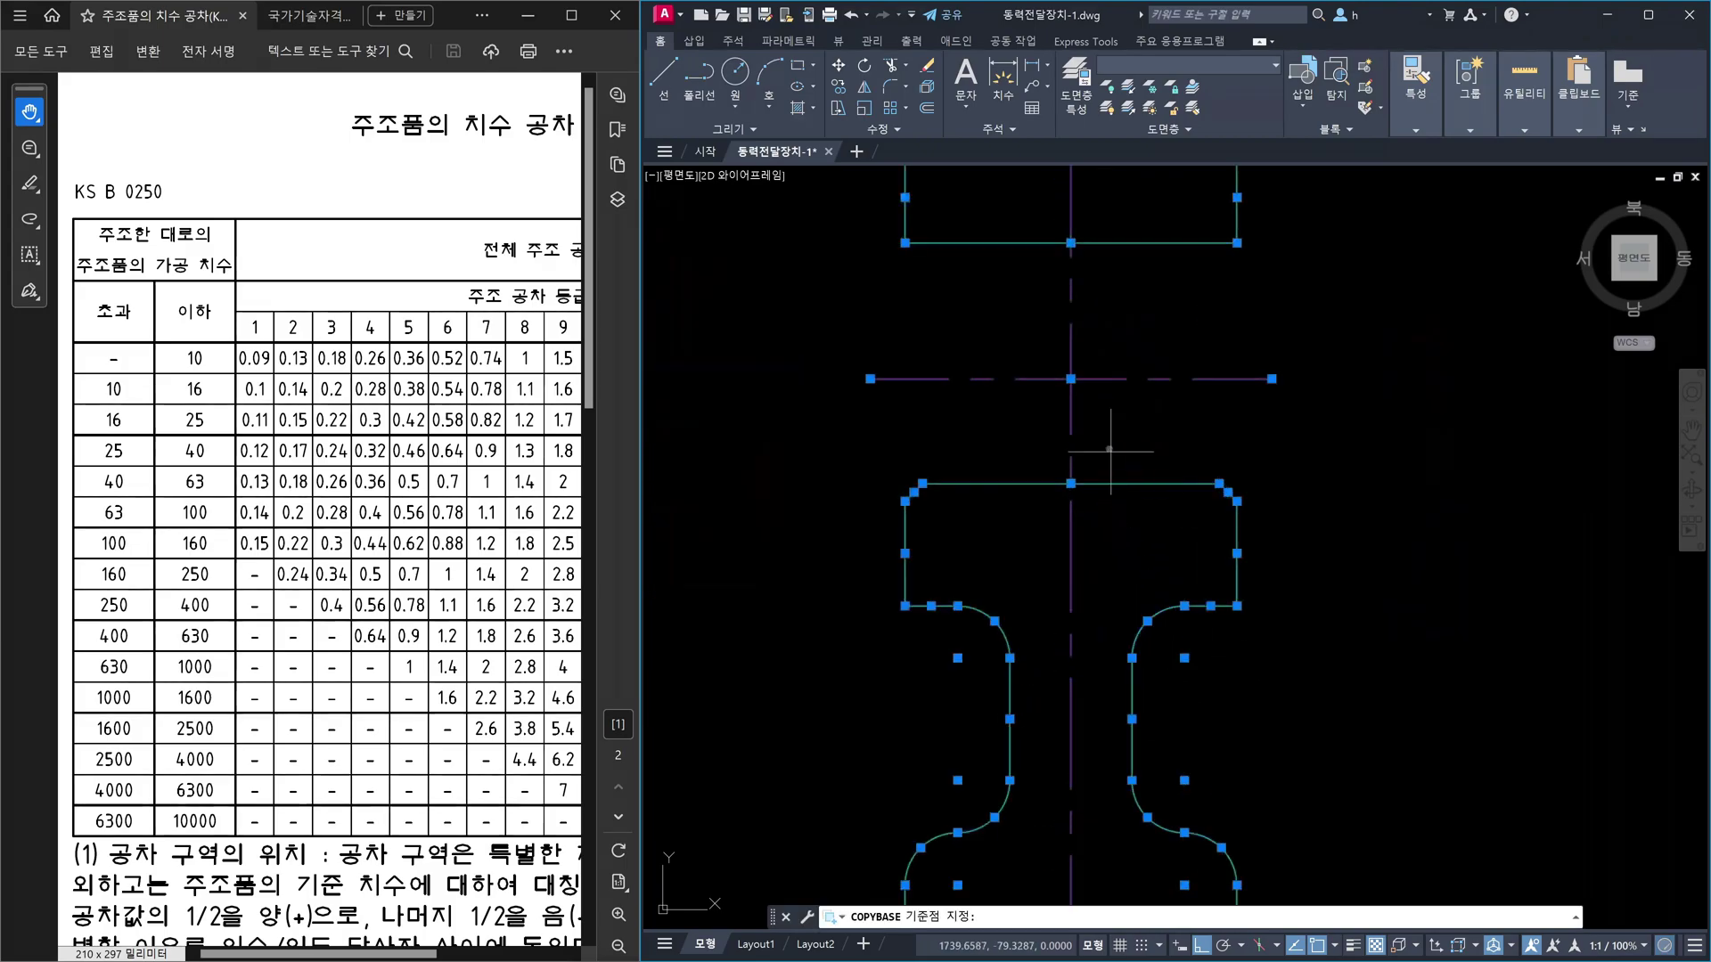
click(1070, 379)
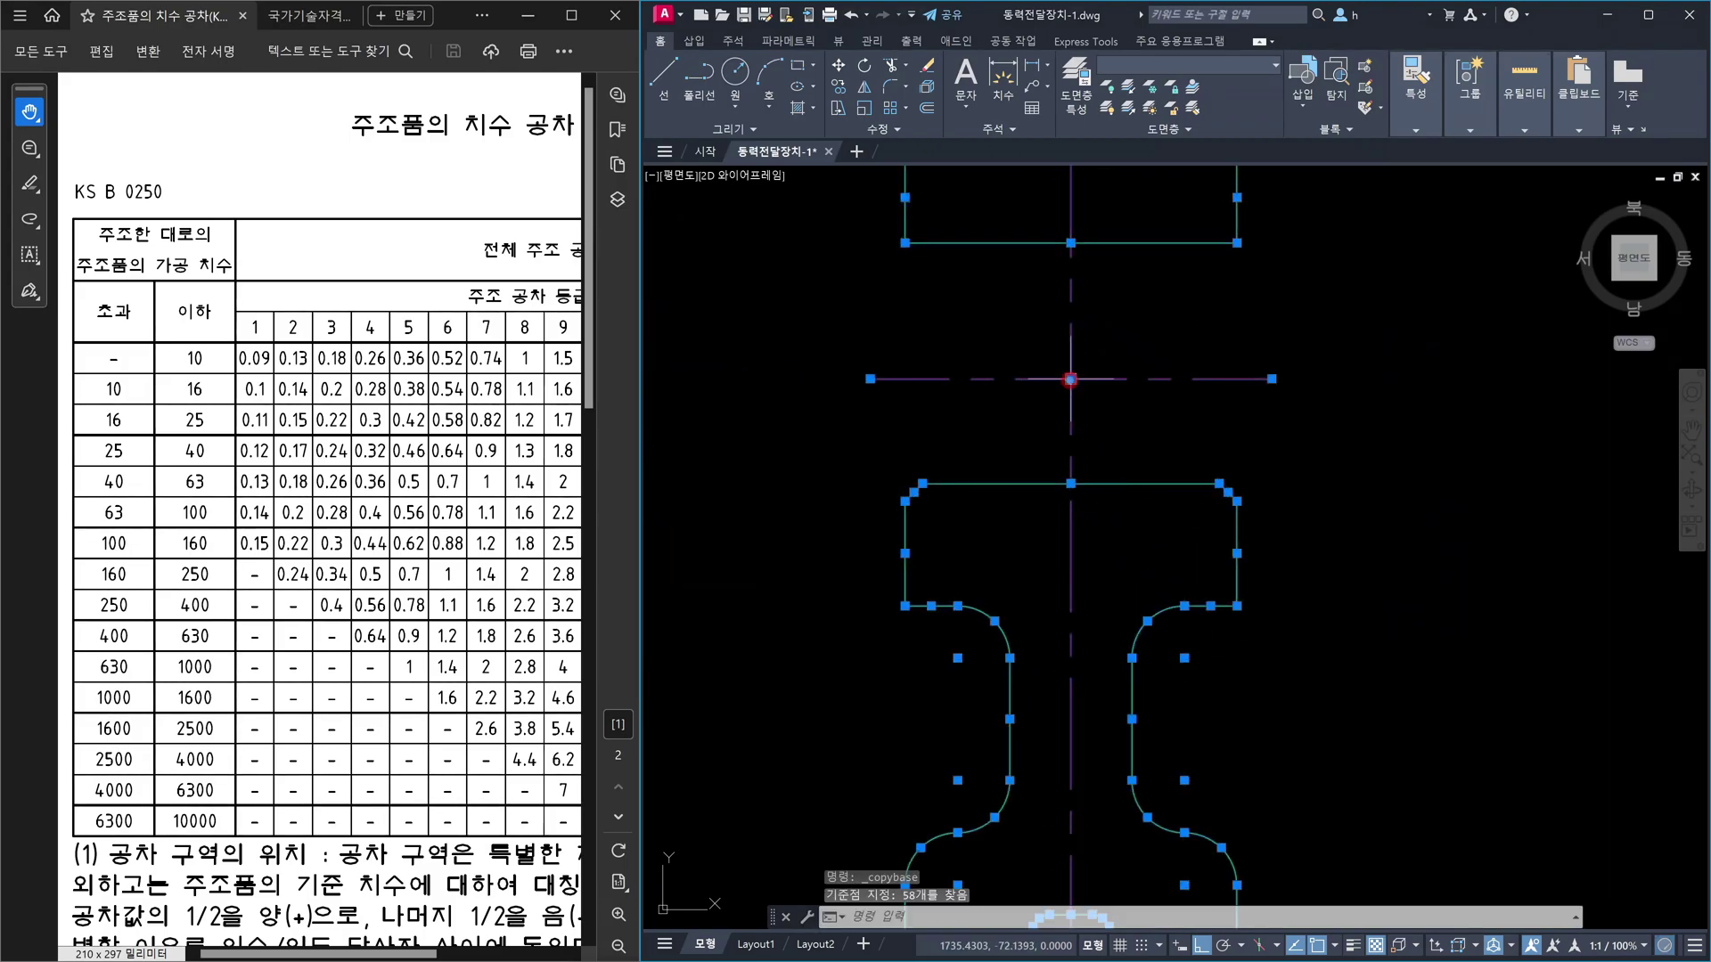
scroll(1252, 470, down, 4)
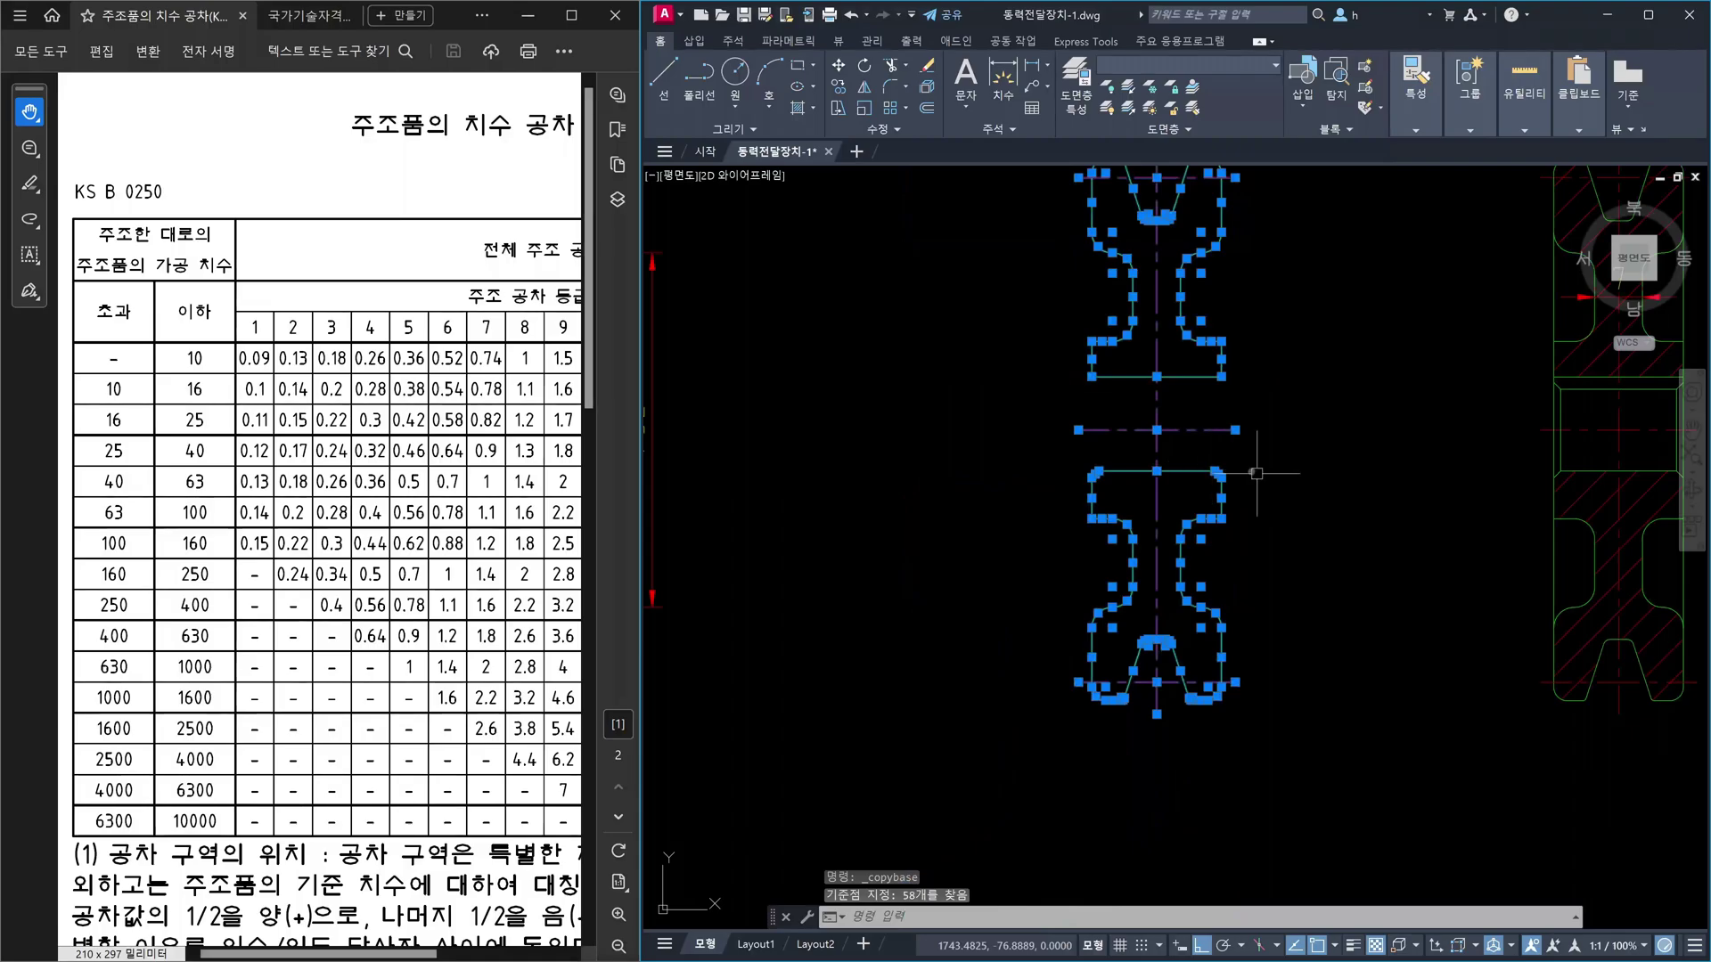
- Paste the copied pulley outline as a block, level with the original and overlapping the hatched second copy
key(ctrl+shift+v)
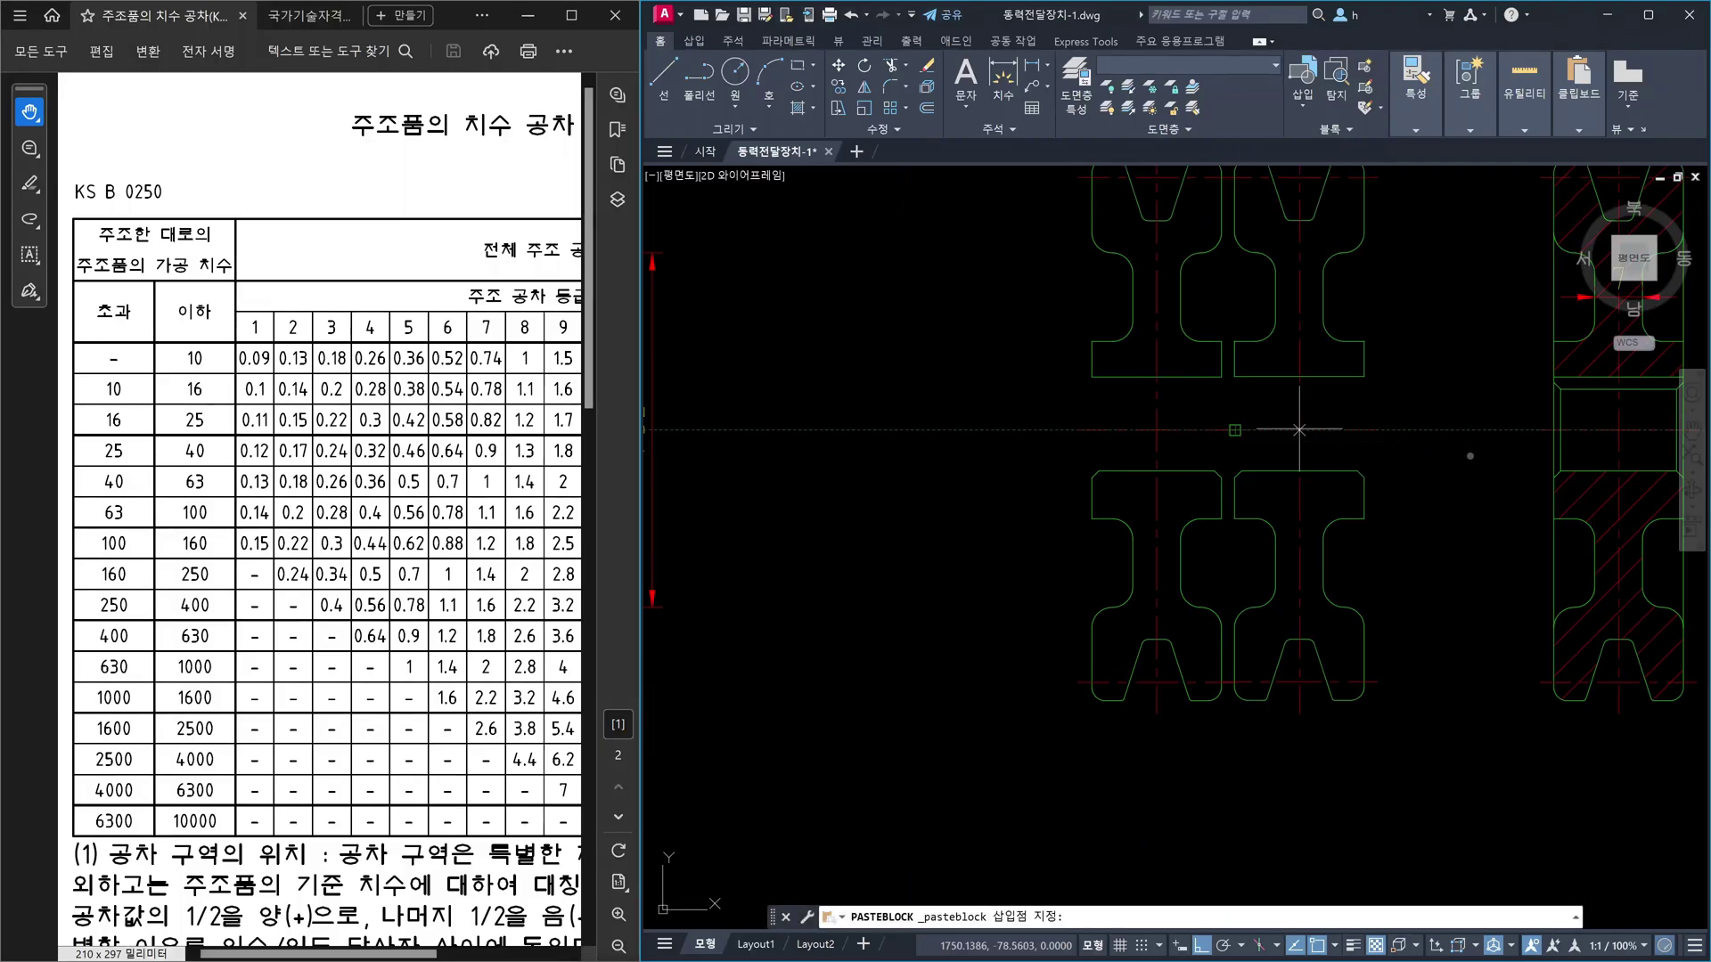
middle_drag(1300, 430, 877, 509)
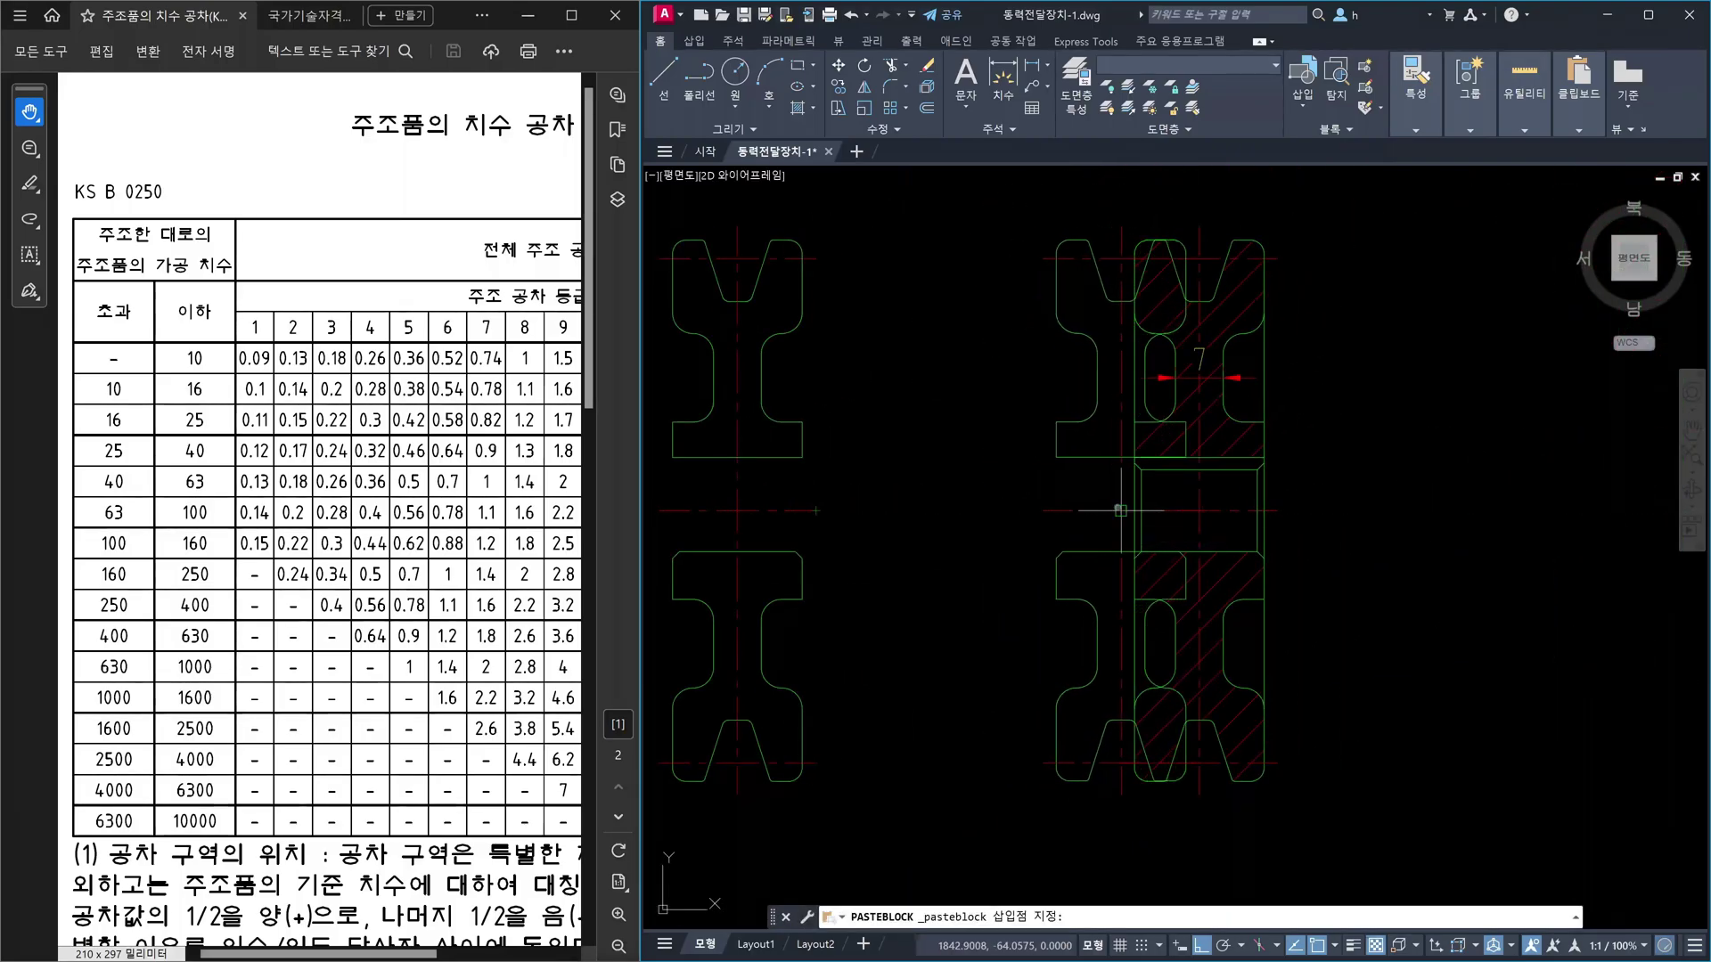
key(Escape)
- Delete the original loose geometry of the first pulley copy, keeping the pasted block
scroll(1015, 511, down, 2)
click(757, 308)
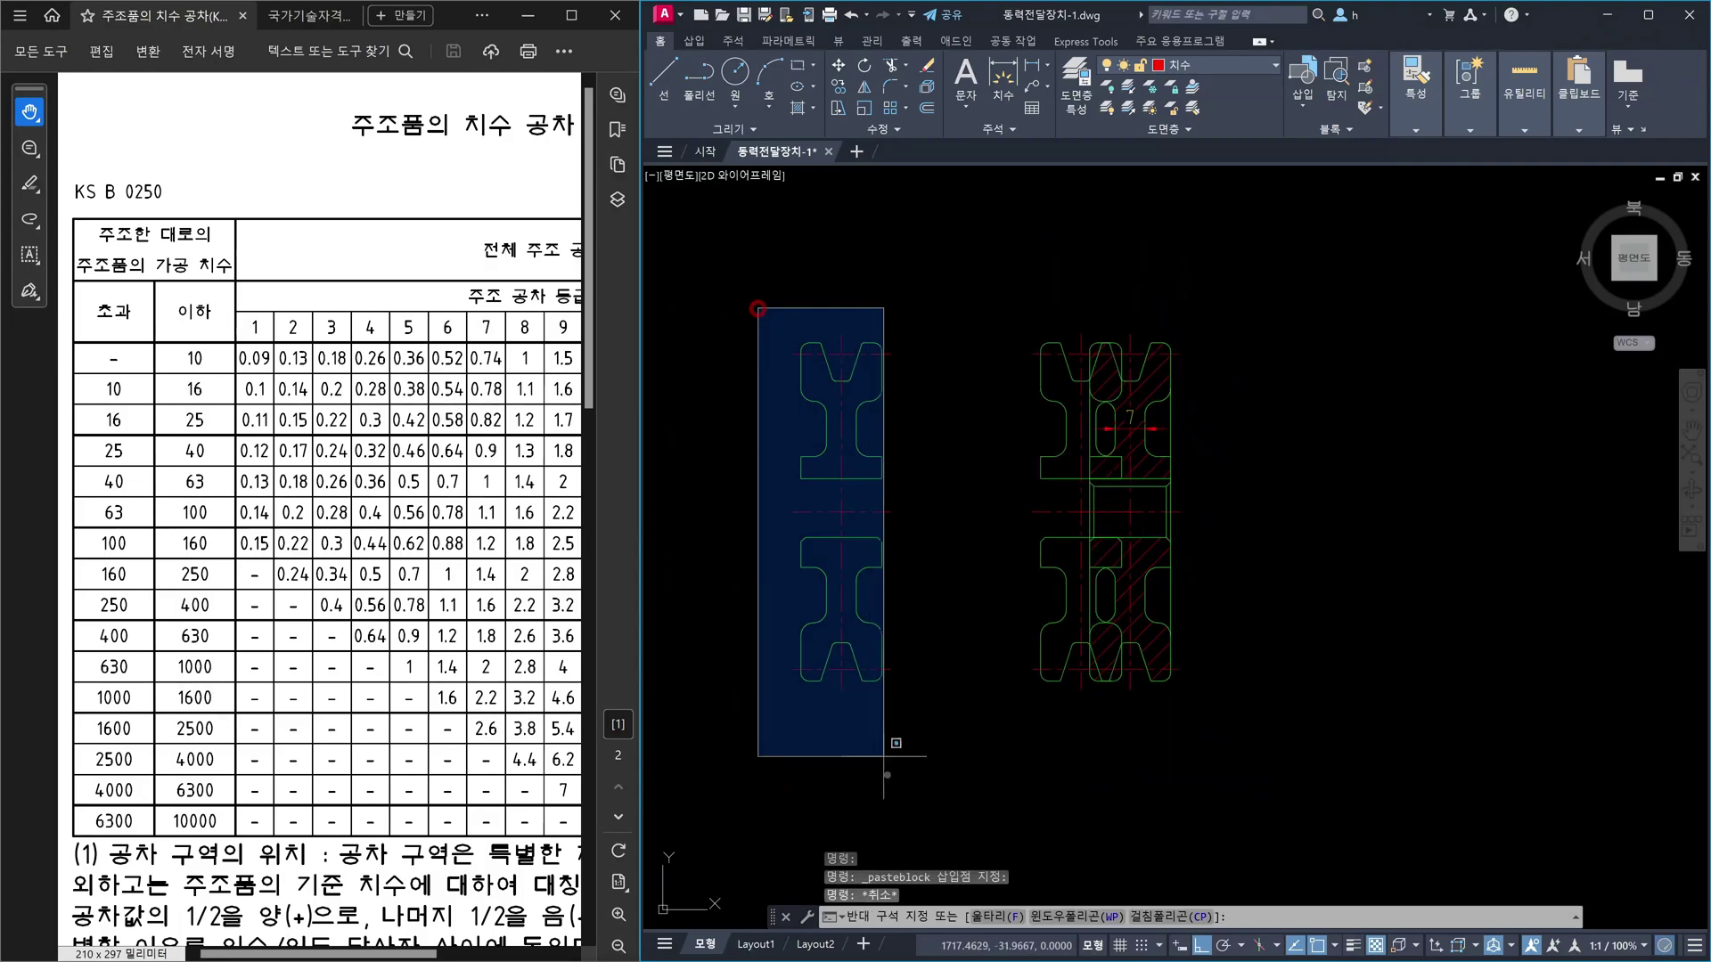
click(947, 812)
key(Delete)
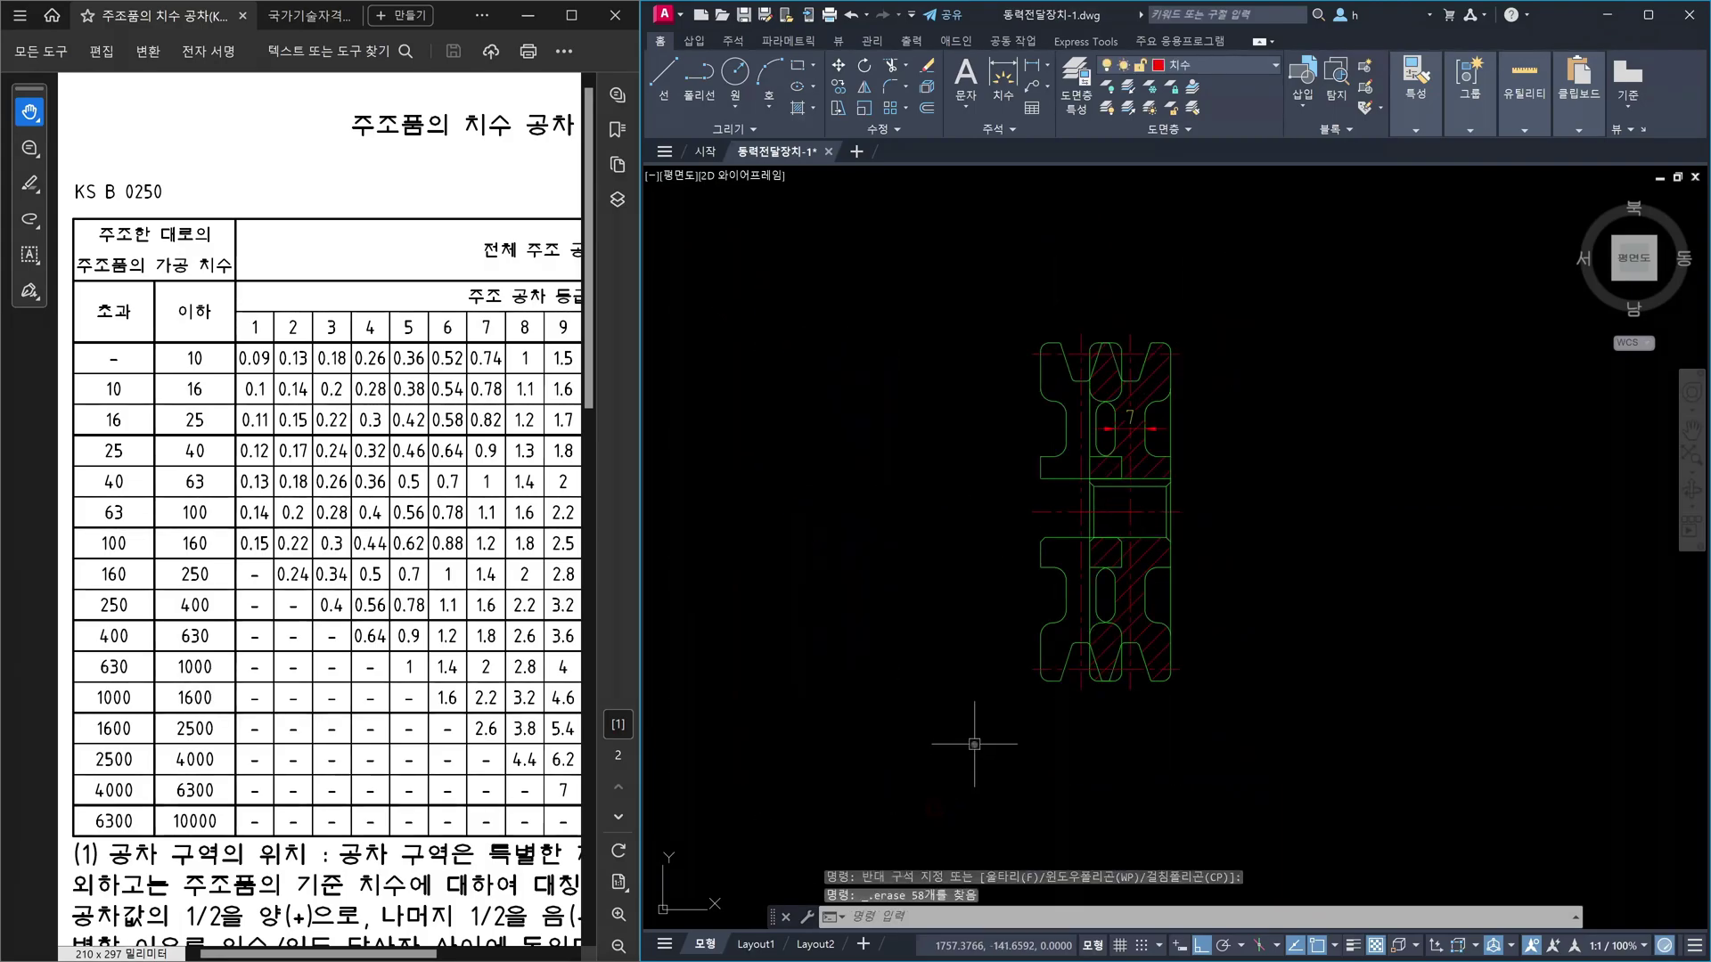
- Move the pasted pulley block clear of the hatched second copy, into the place of the deleted original
text(M)
key(Return)
click(1052, 683)
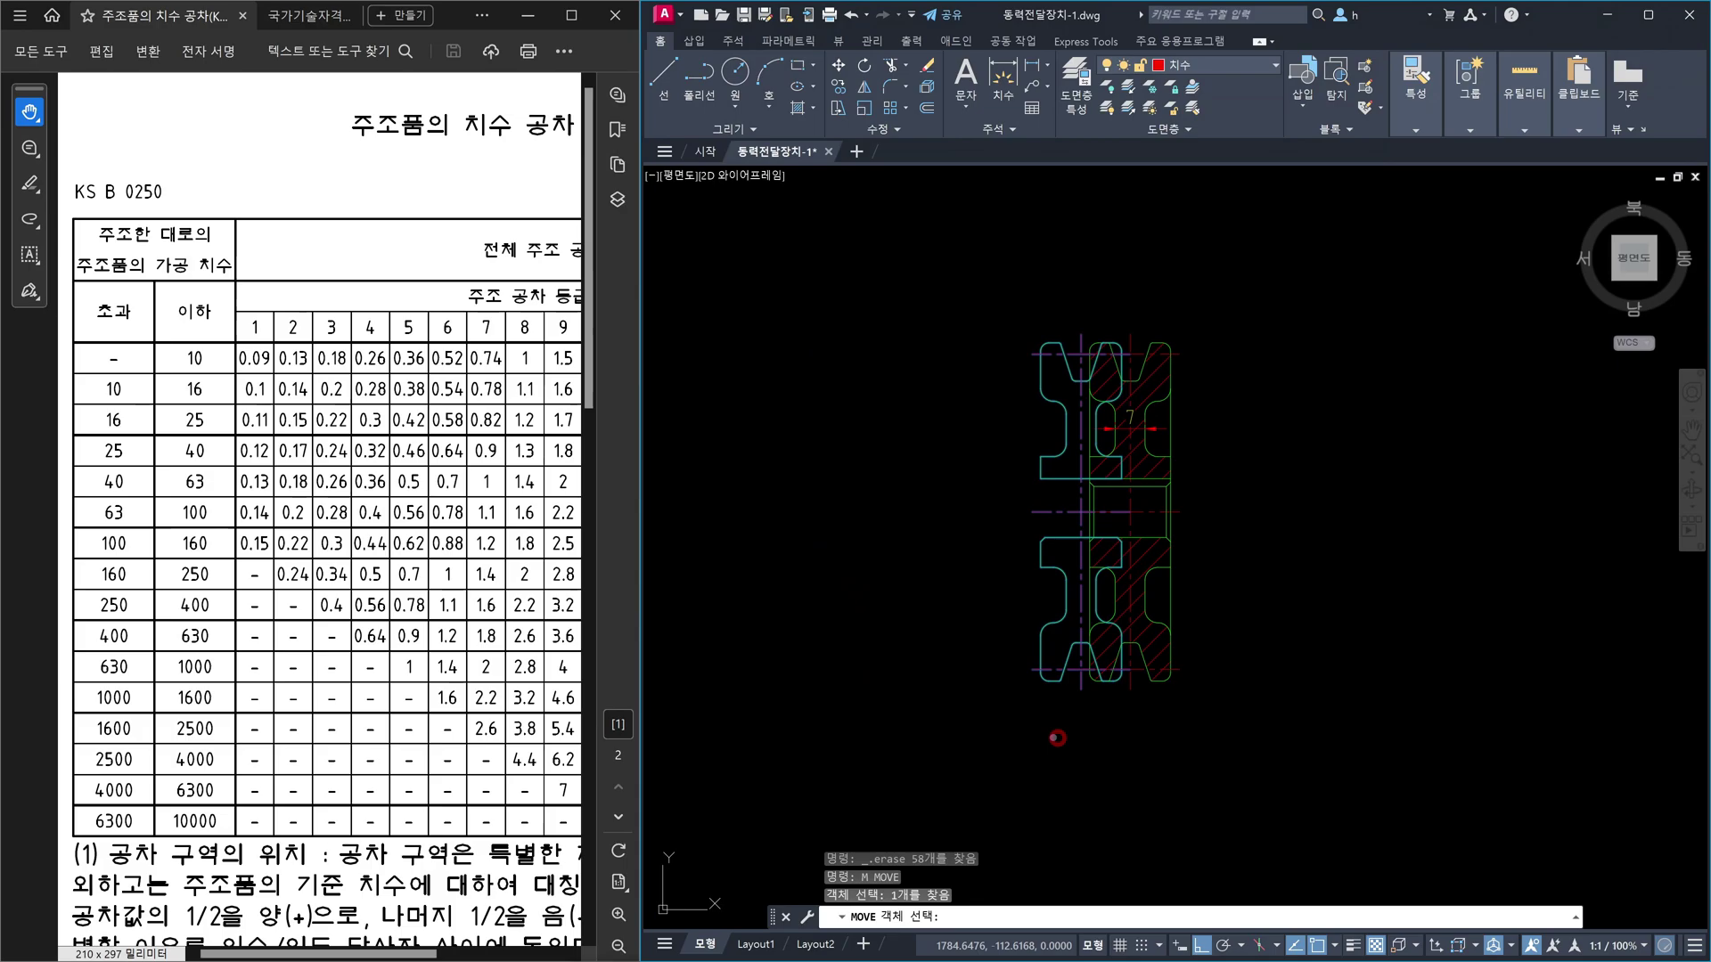
key(Return)
click(1056, 738)
click(845, 729)
key(Escape)
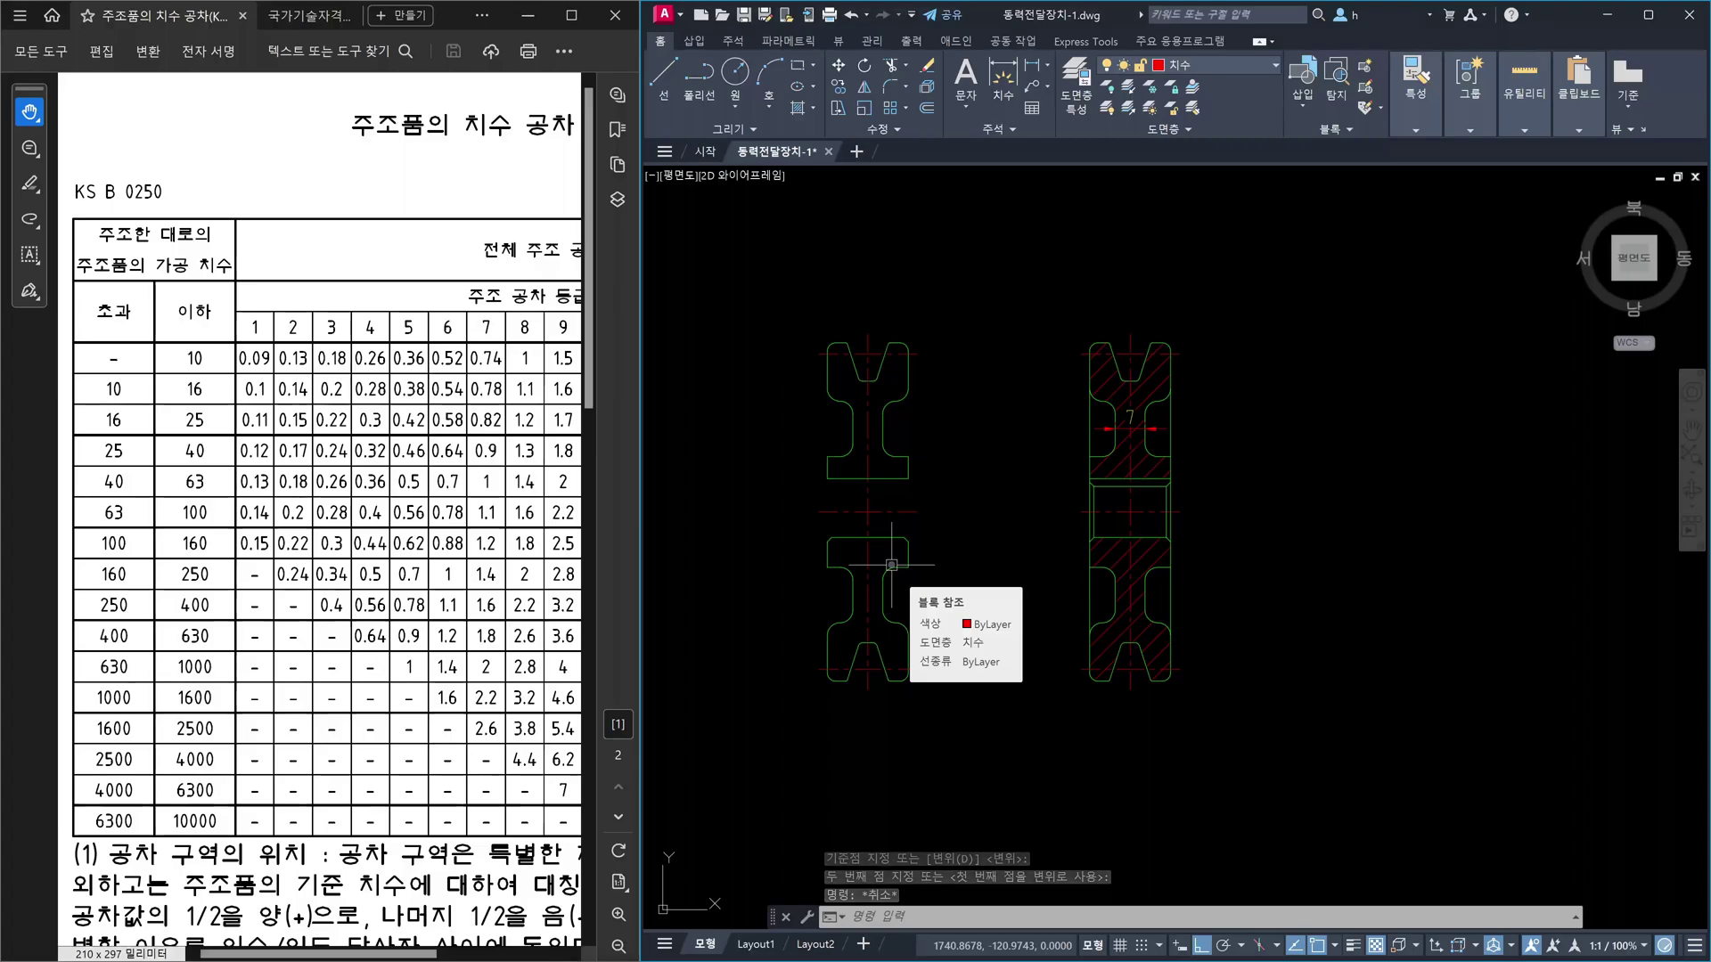
- Delete the web thickness dimension 7 and the section hatch from the second pulley copy
scroll(1153, 437, up, 6)
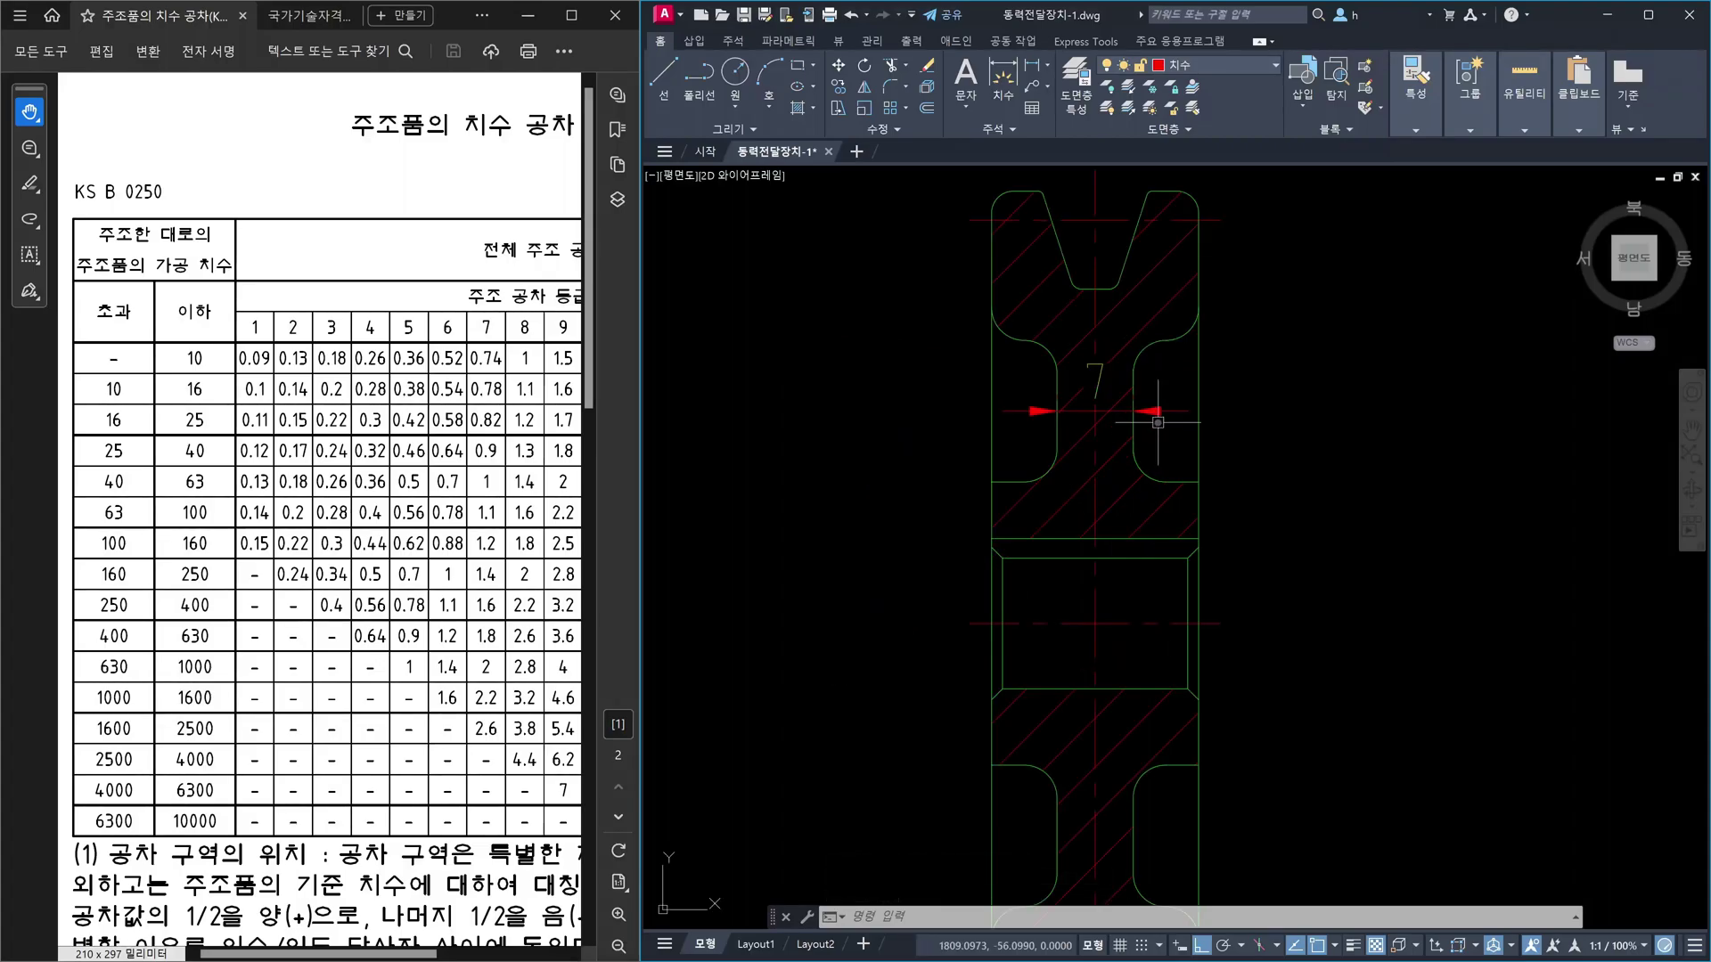
click(1148, 396)
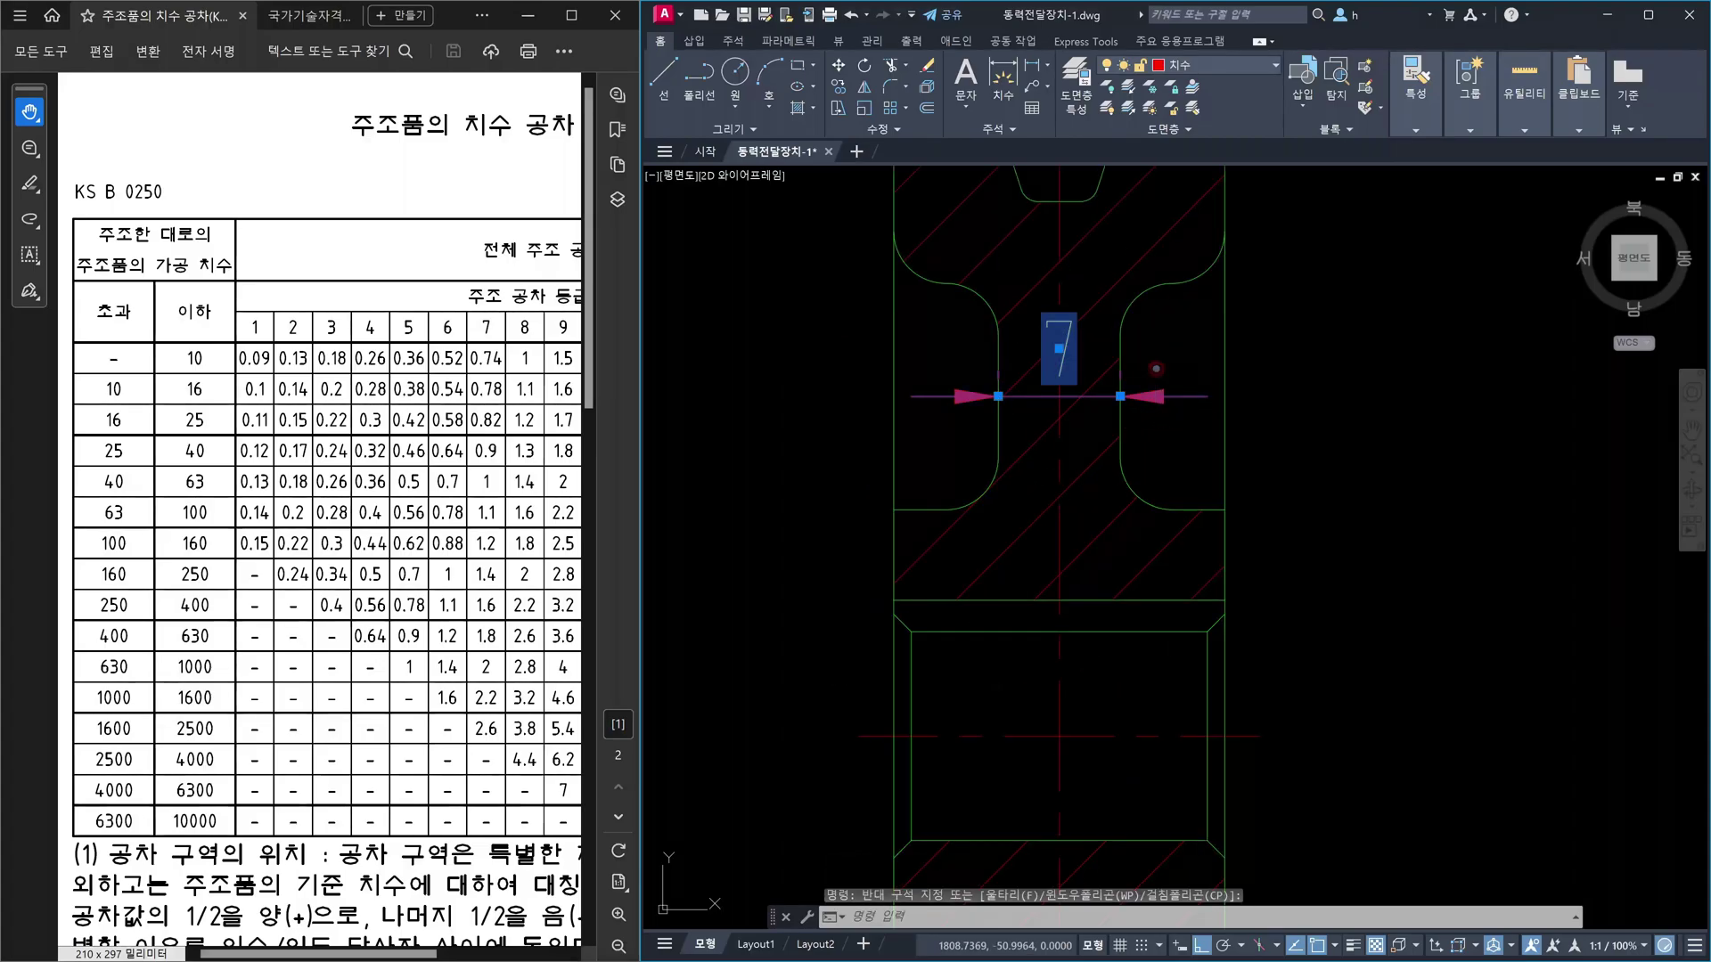
key(Delete)
click(1105, 379)
key(Delete)
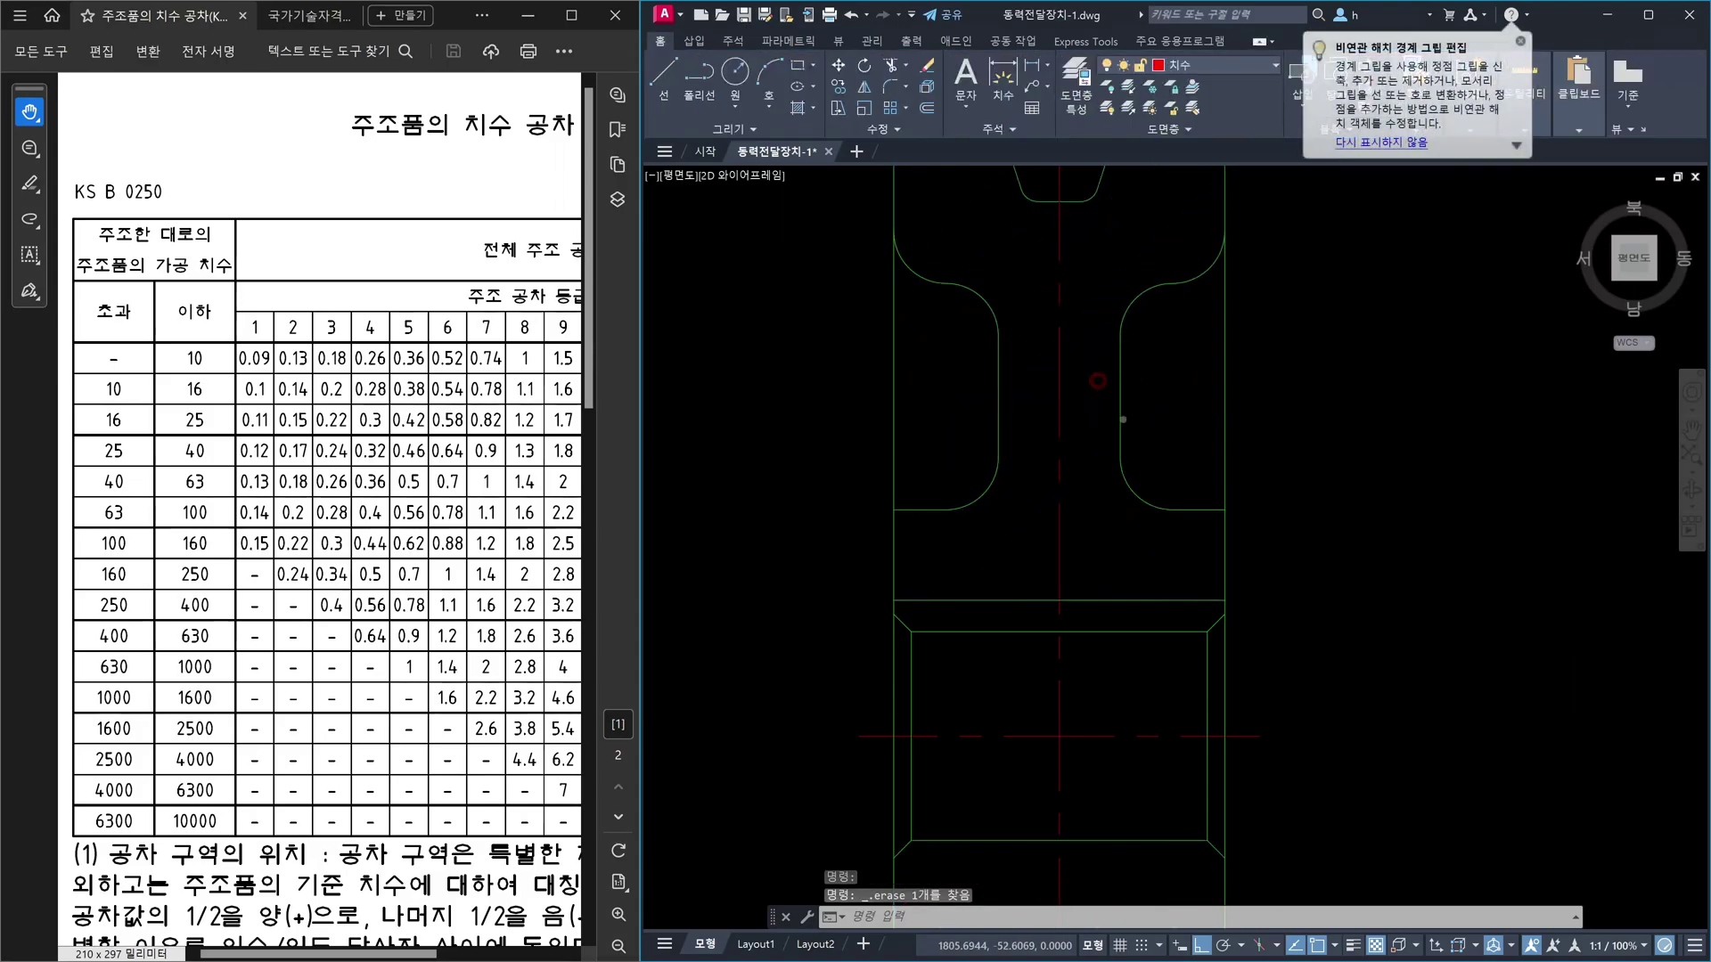
scroll(1072, 438, down, 6)
middle_drag(1204, 477, 1199, 482)
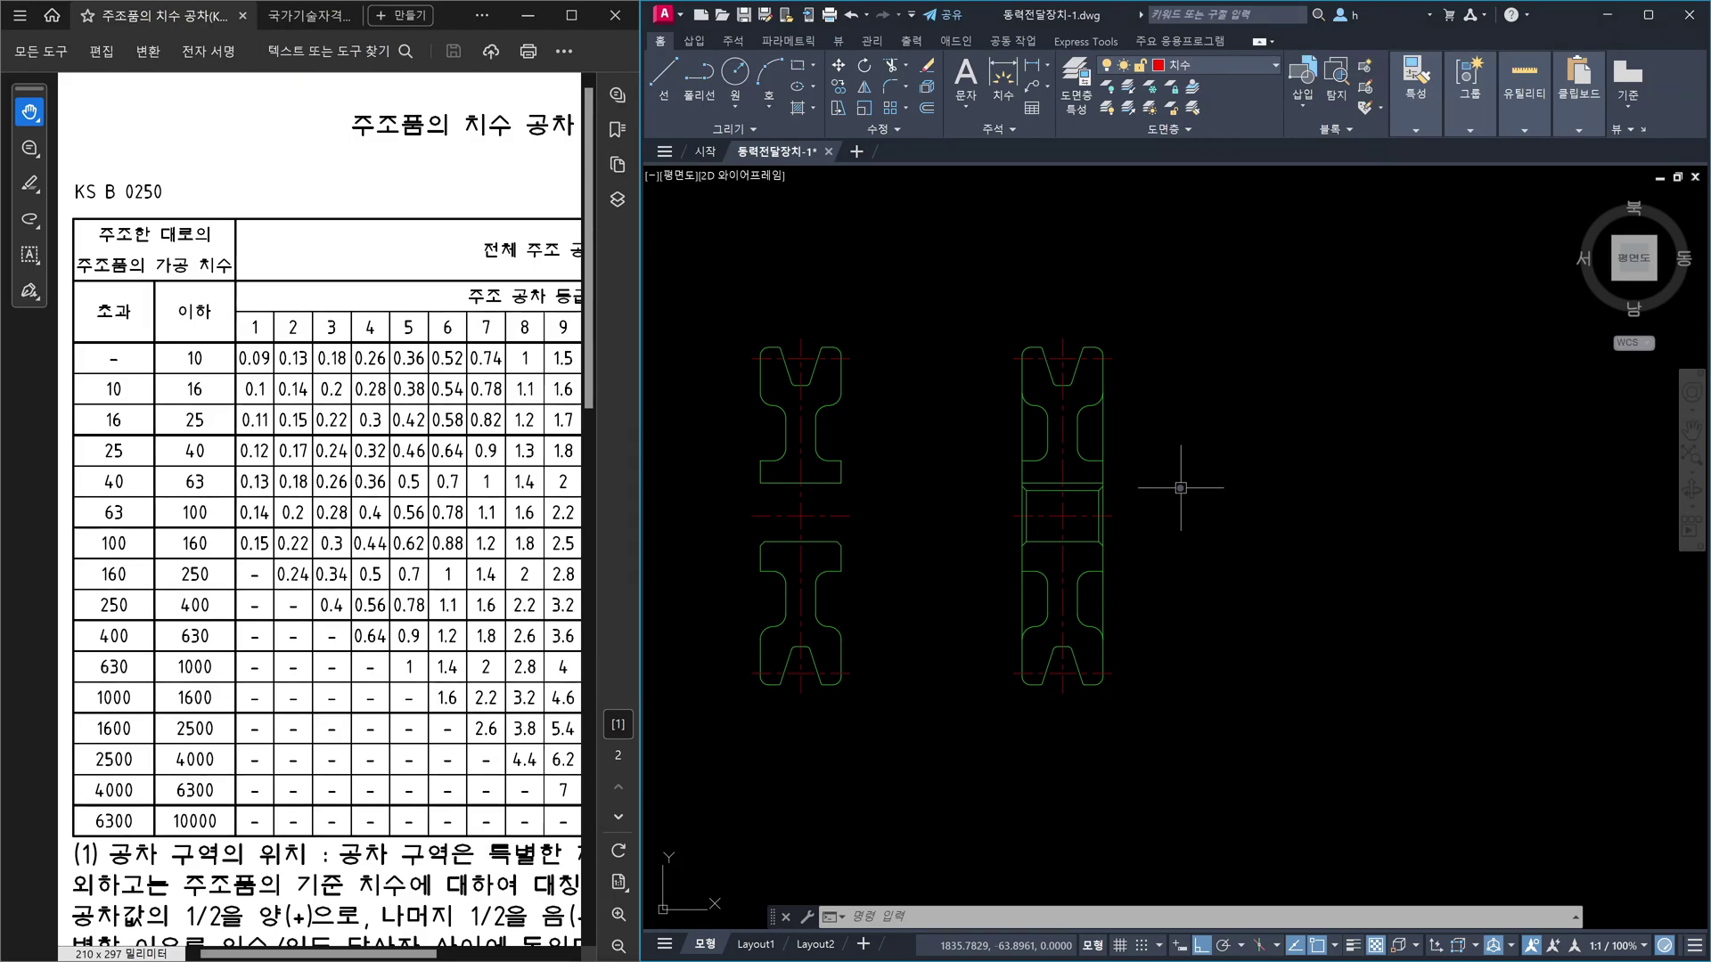
- Examine the shaft and housing part drawings in relation to the pulley copies in the overall drawing layout
scroll(1180, 488, down, 3)
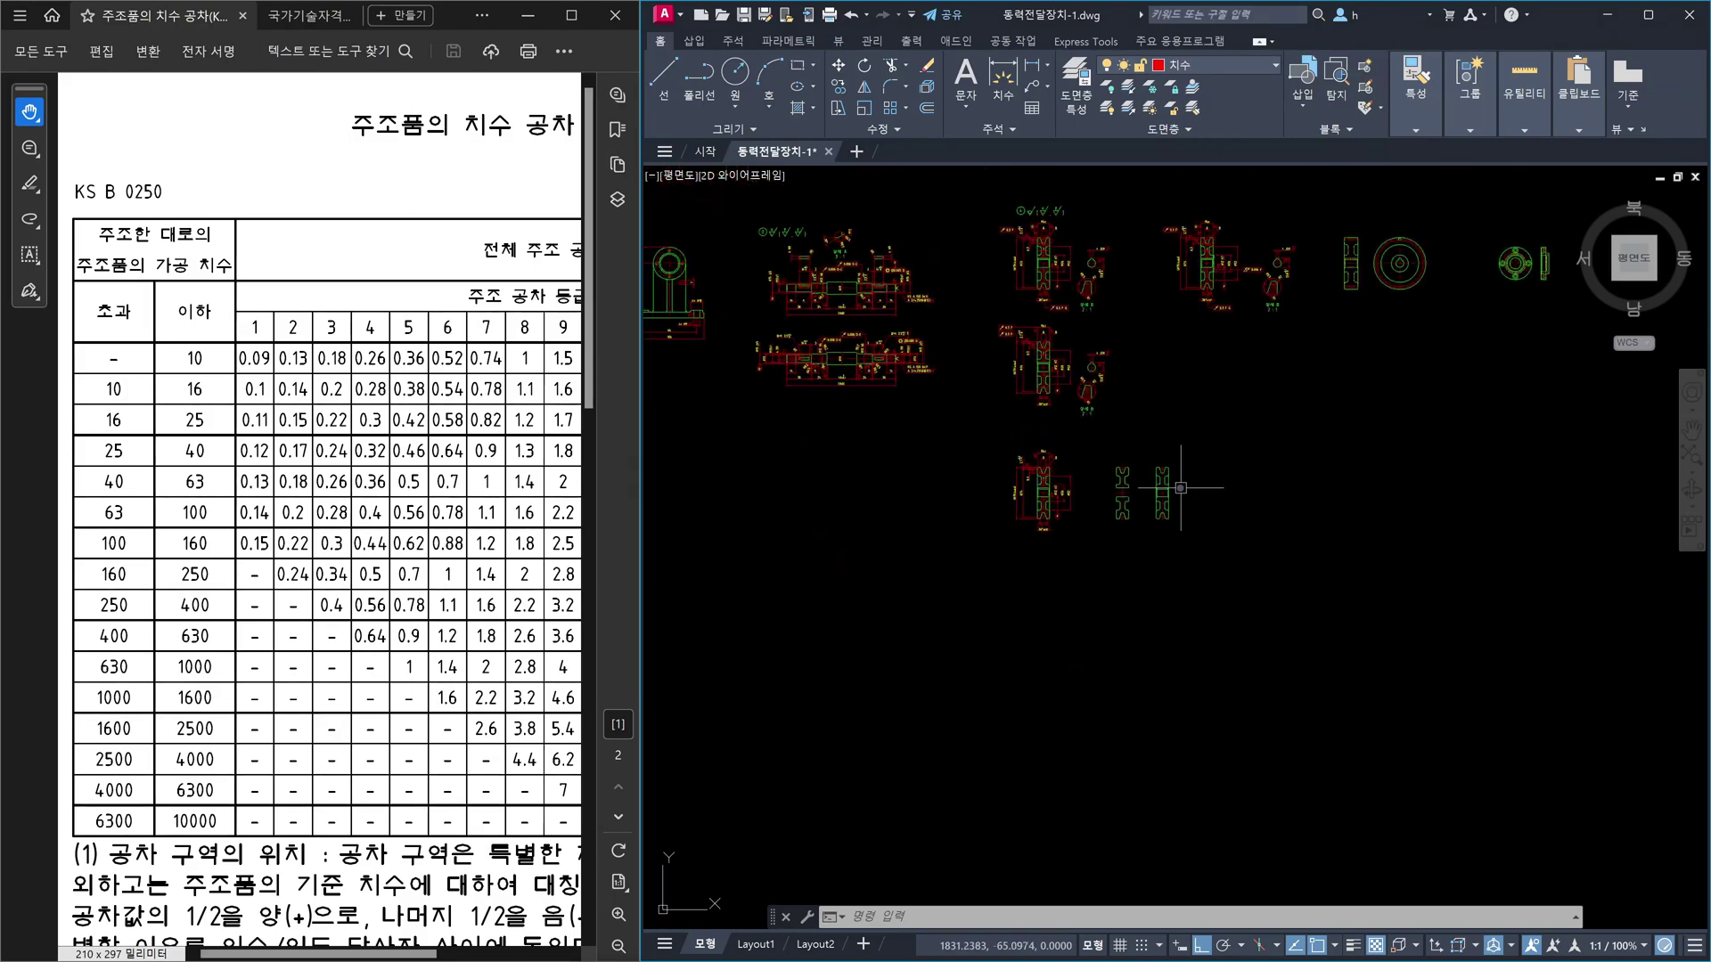
scroll(983, 434, down, 1)
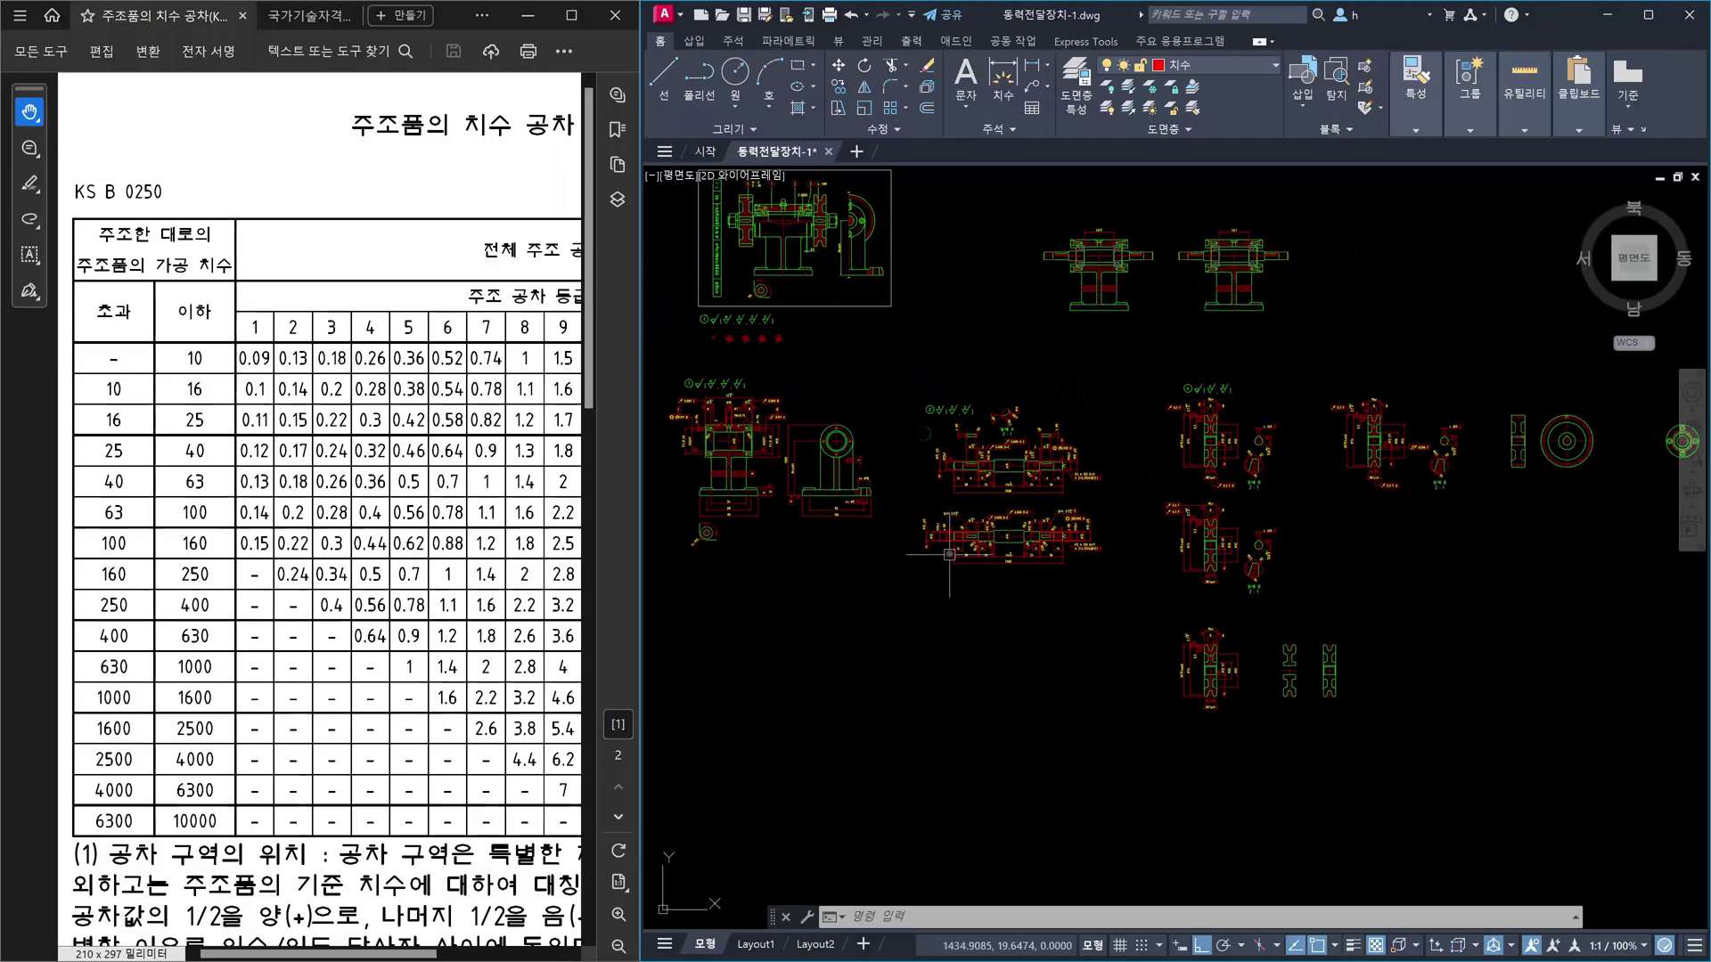
scroll(1006, 570, up, 5)
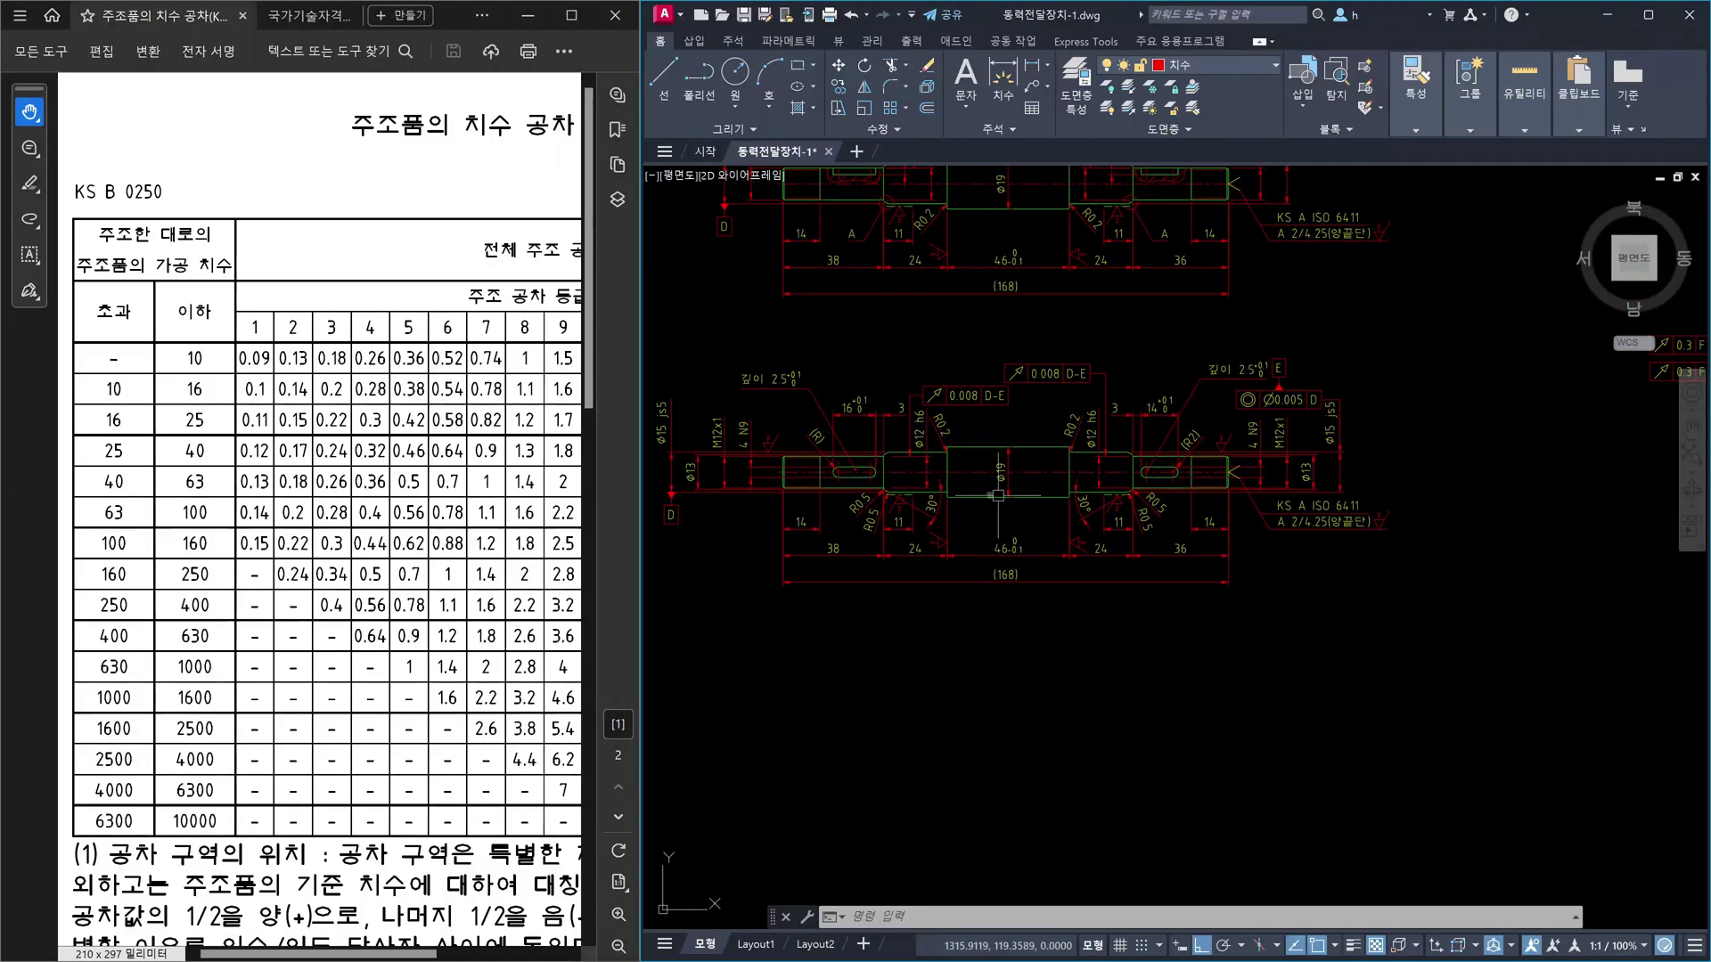
scroll(994, 465, down, 2)
middle_drag(841, 476, 1220, 564)
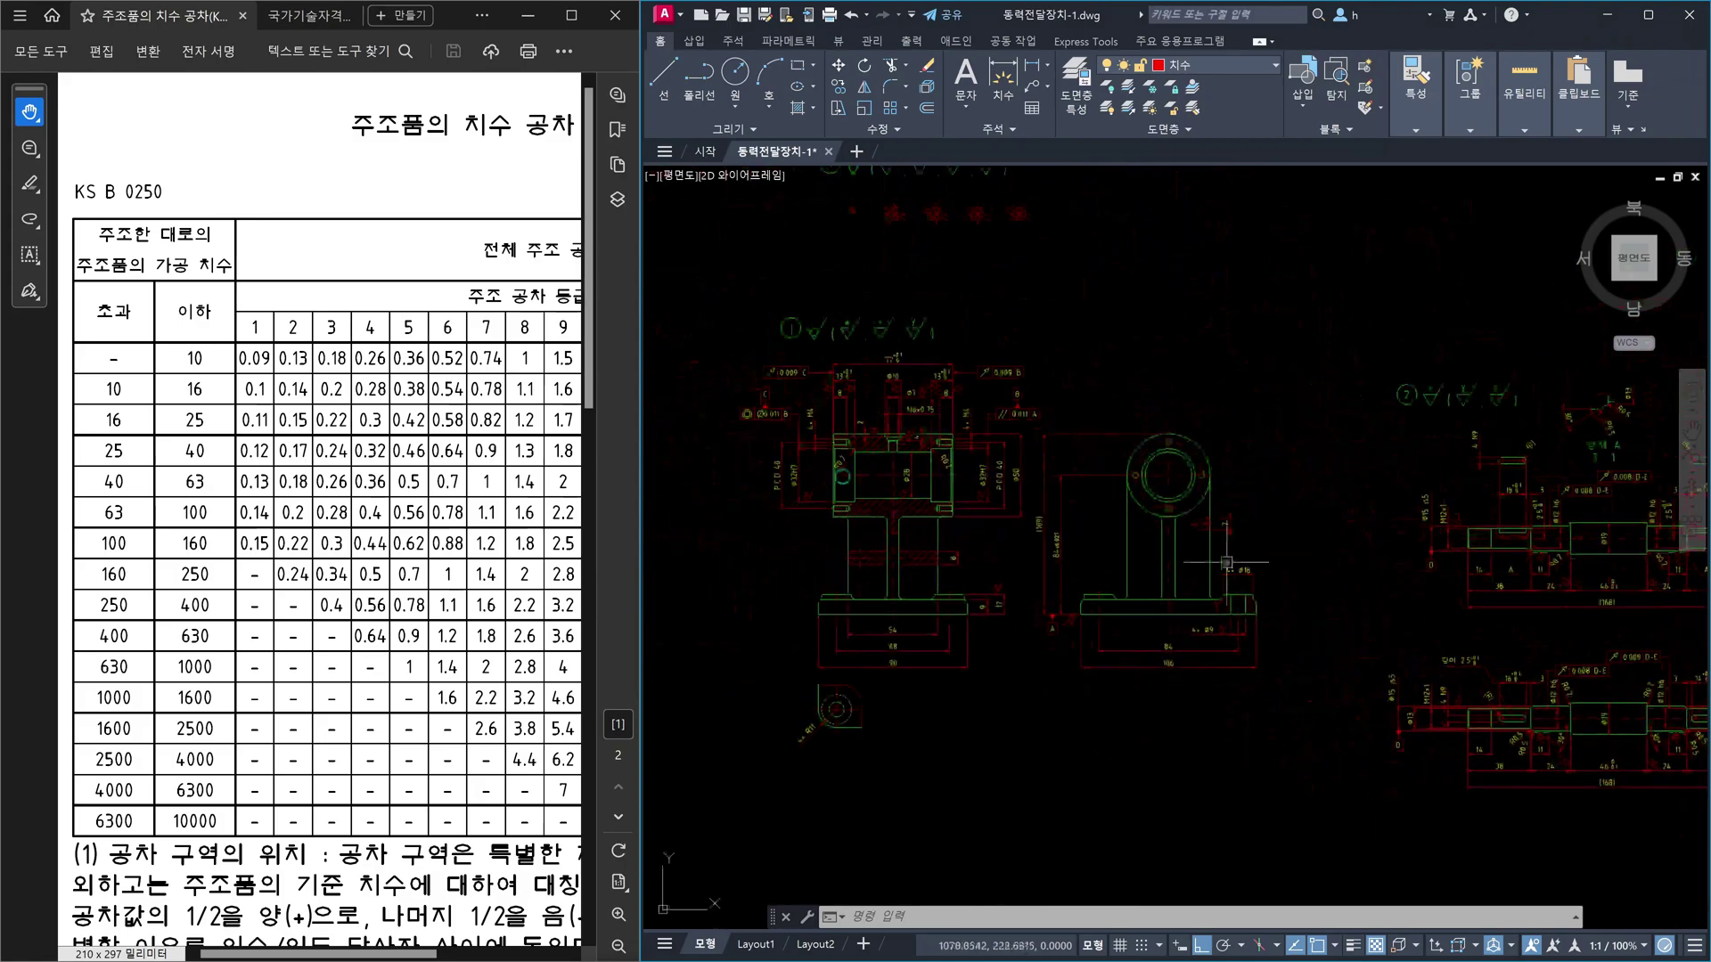
mouse_move(886, 547)
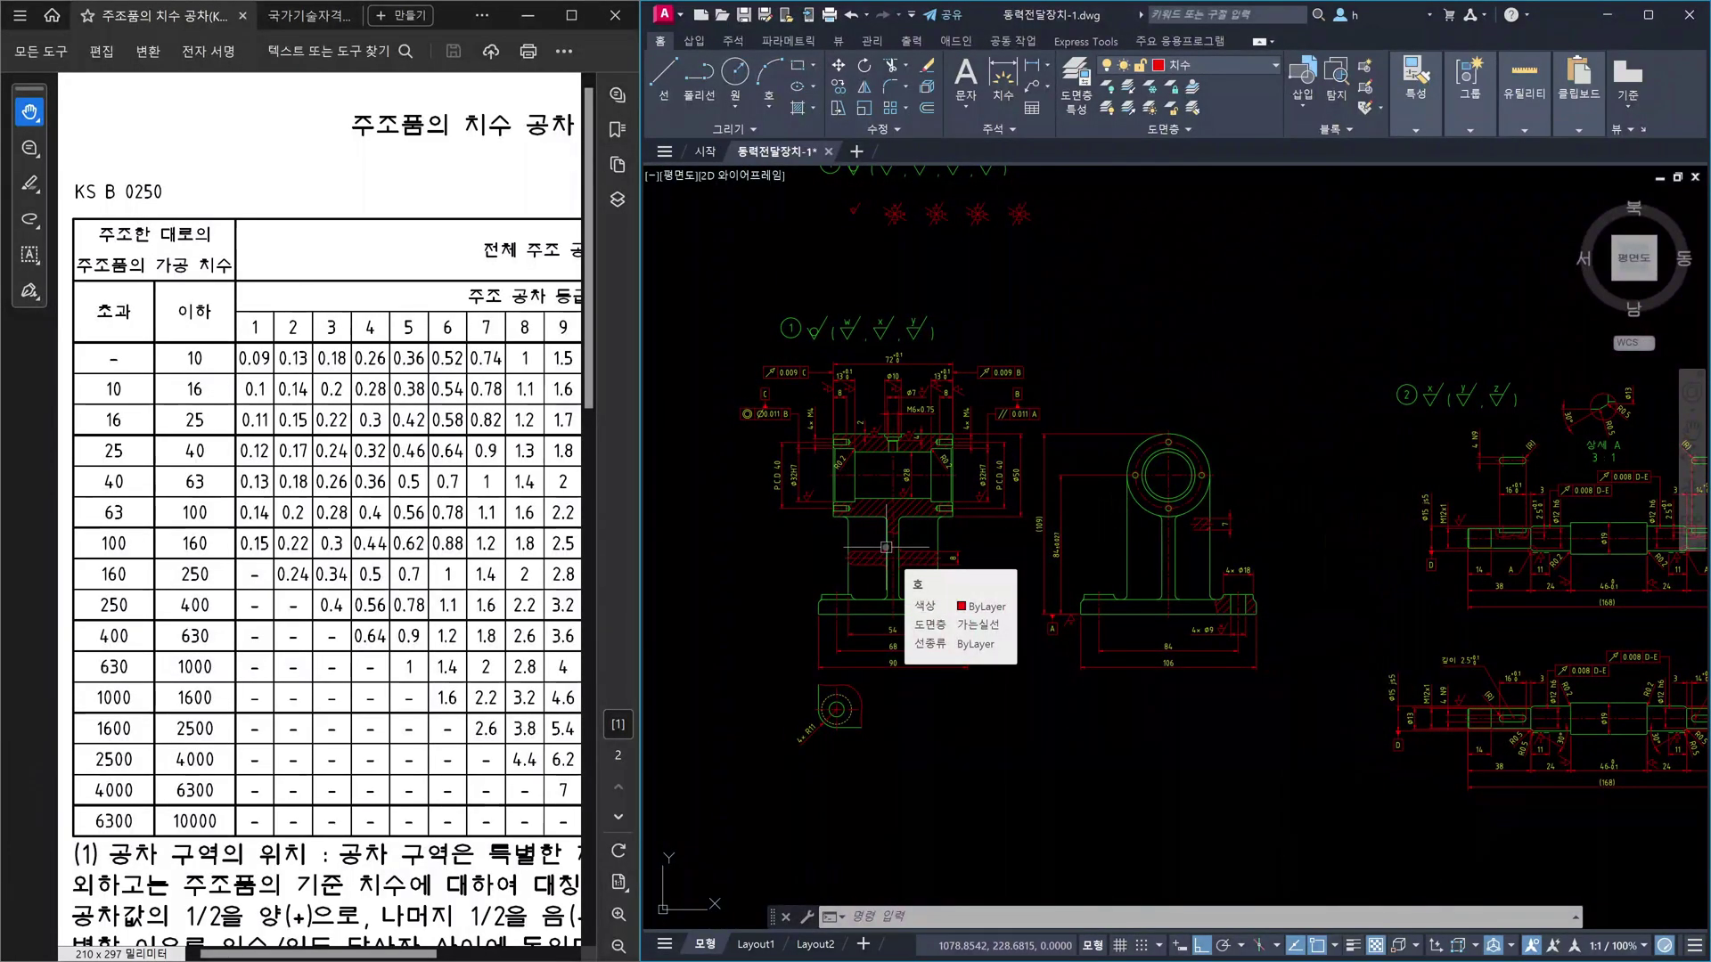
scroll(885, 547, down, 2)
scroll(1349, 673, up, 3)
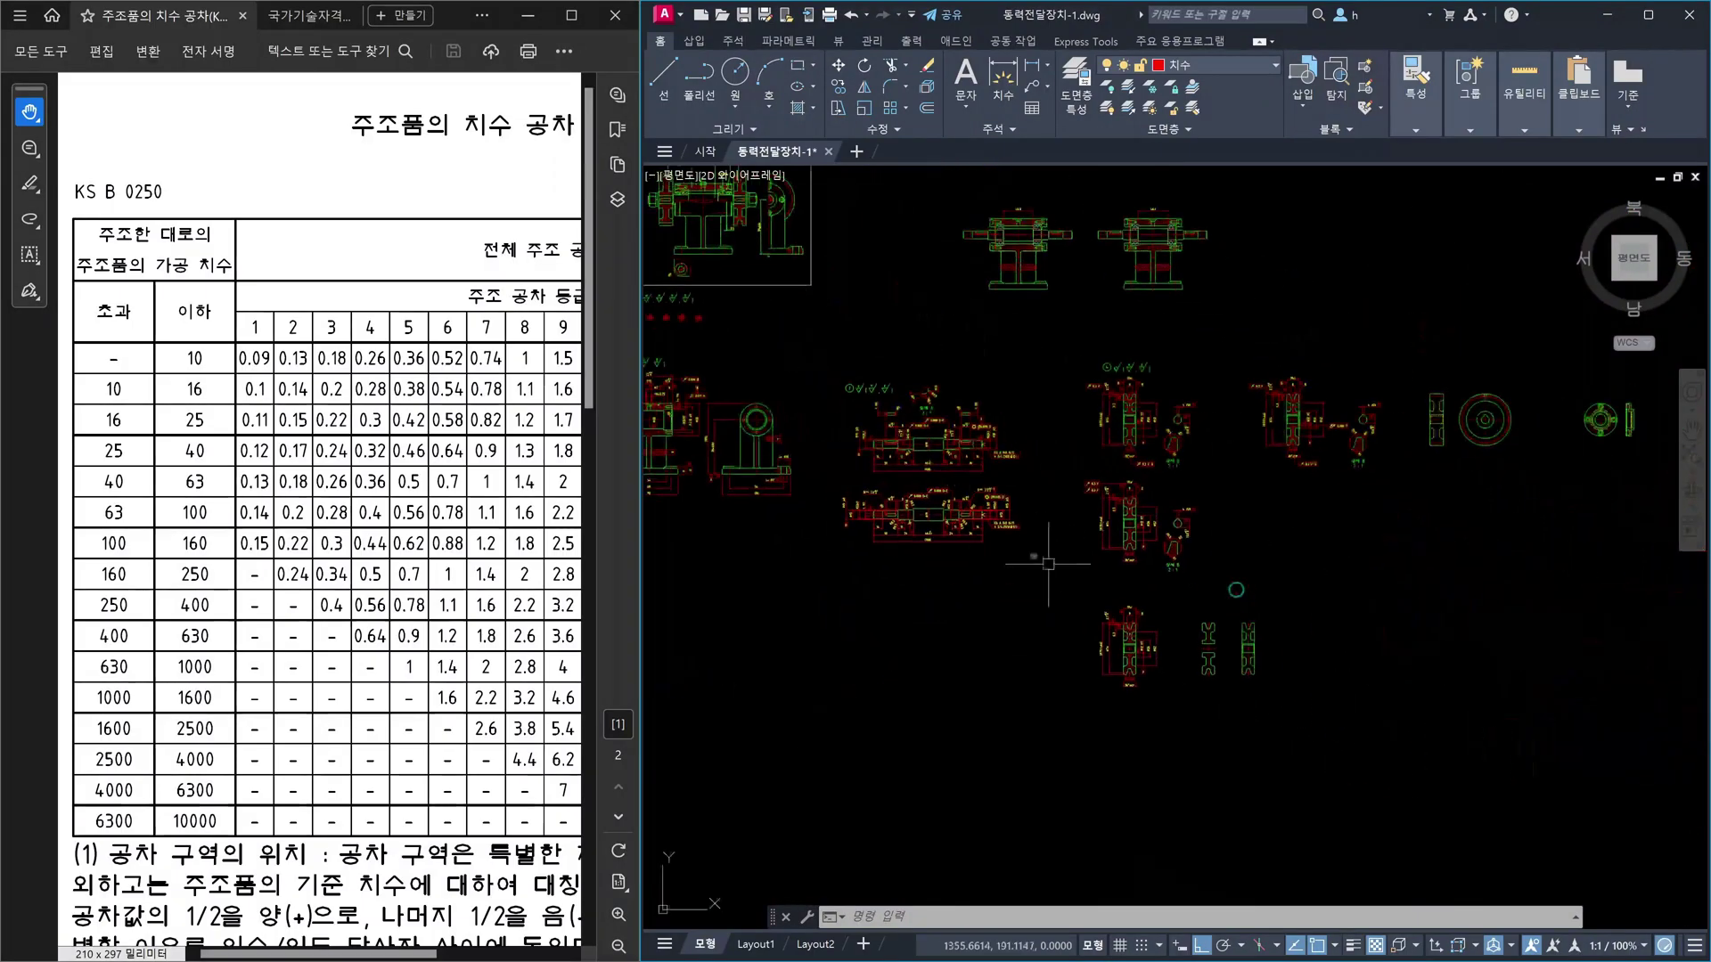
- Examine the two pulley section copies side by side, comparing the trimmed outline with the untrimmed one from rim to bore
scroll(1417, 711, up, 3)
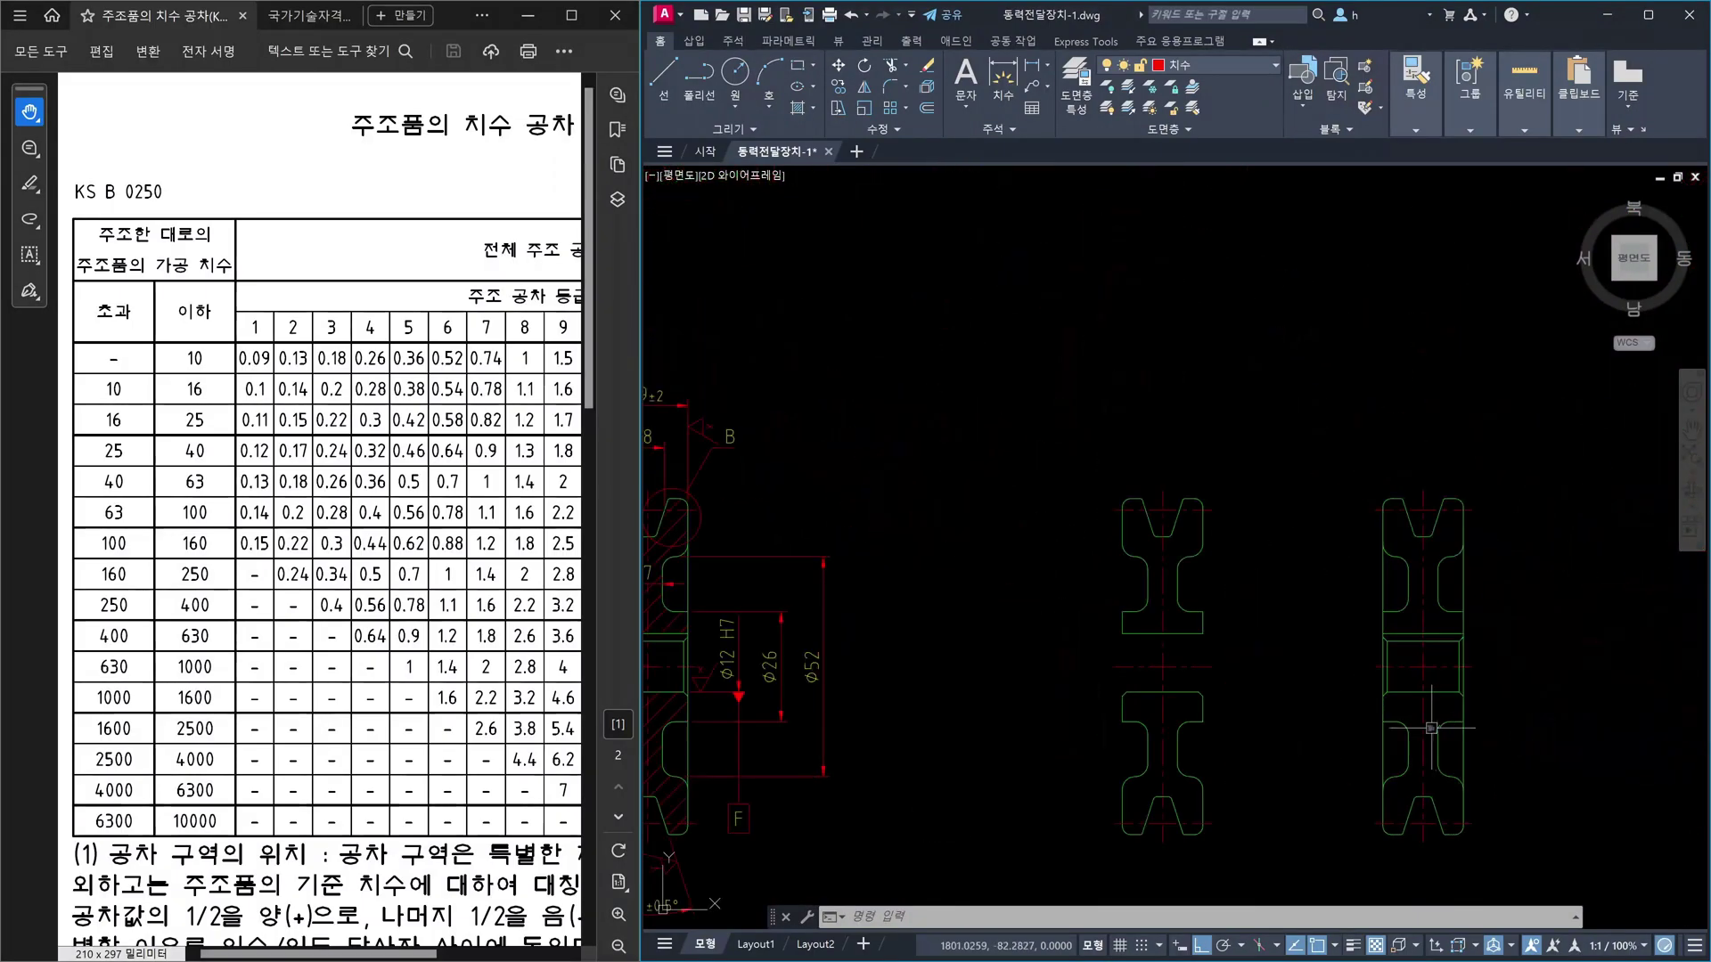
mouse_move(1258, 699)
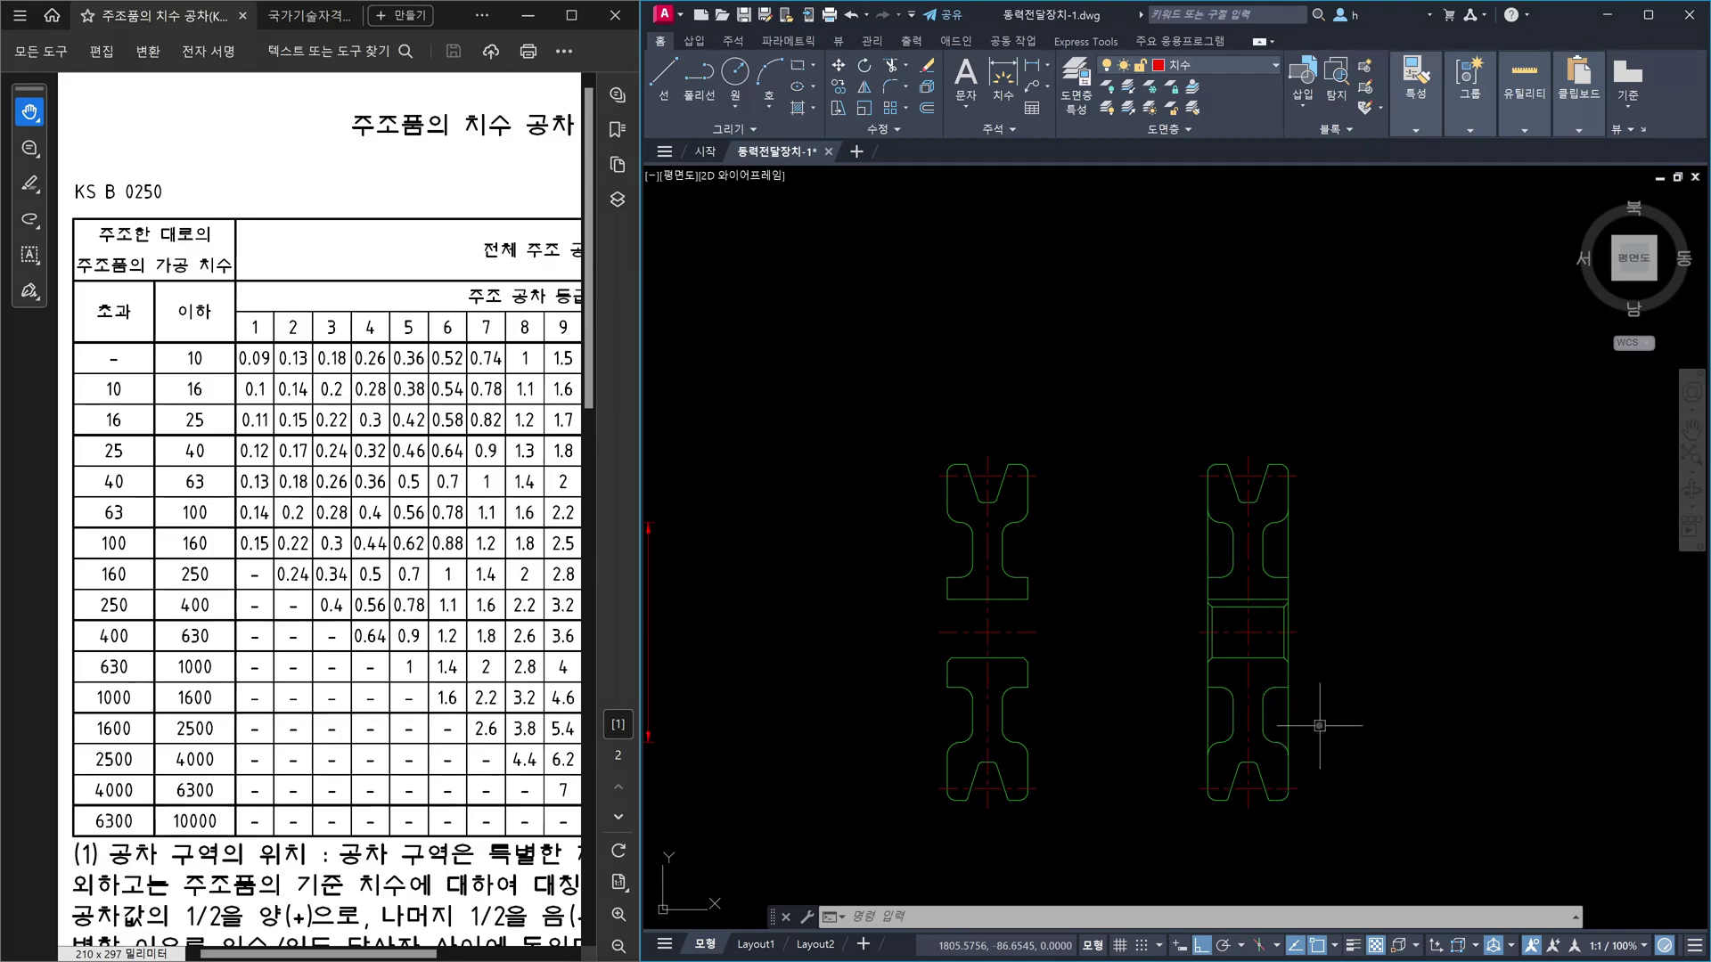
scroll(1323, 717, up, 2)
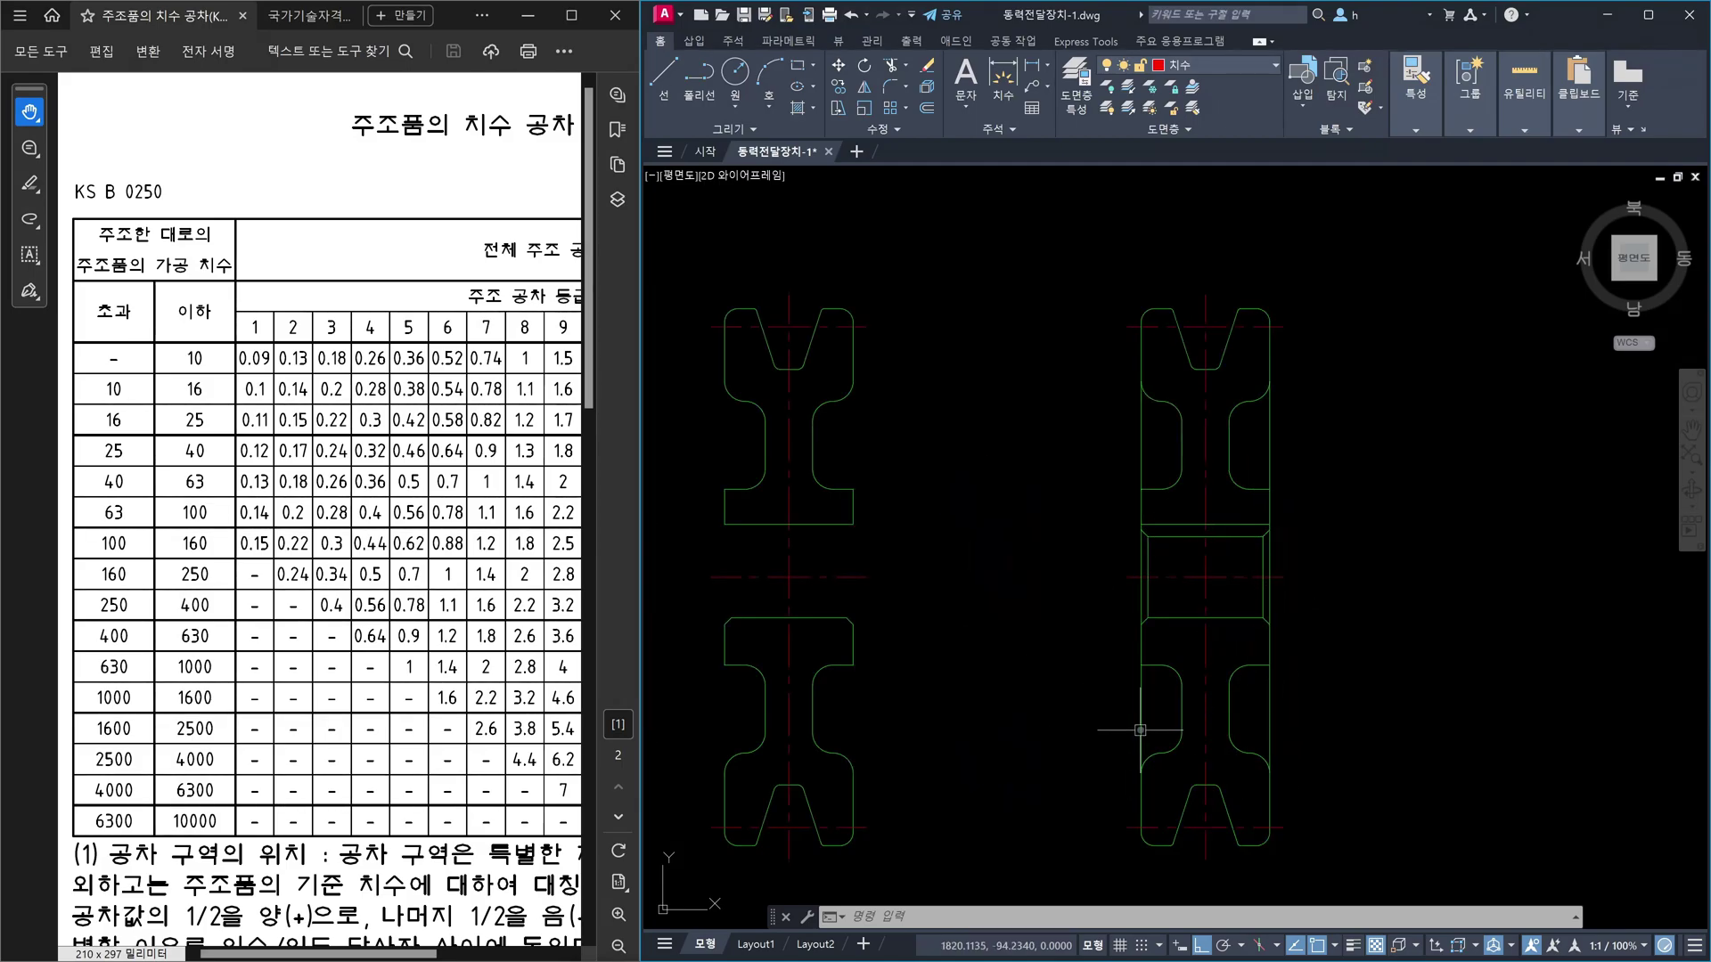
mouse_move(1140, 730)
click(410, 192)
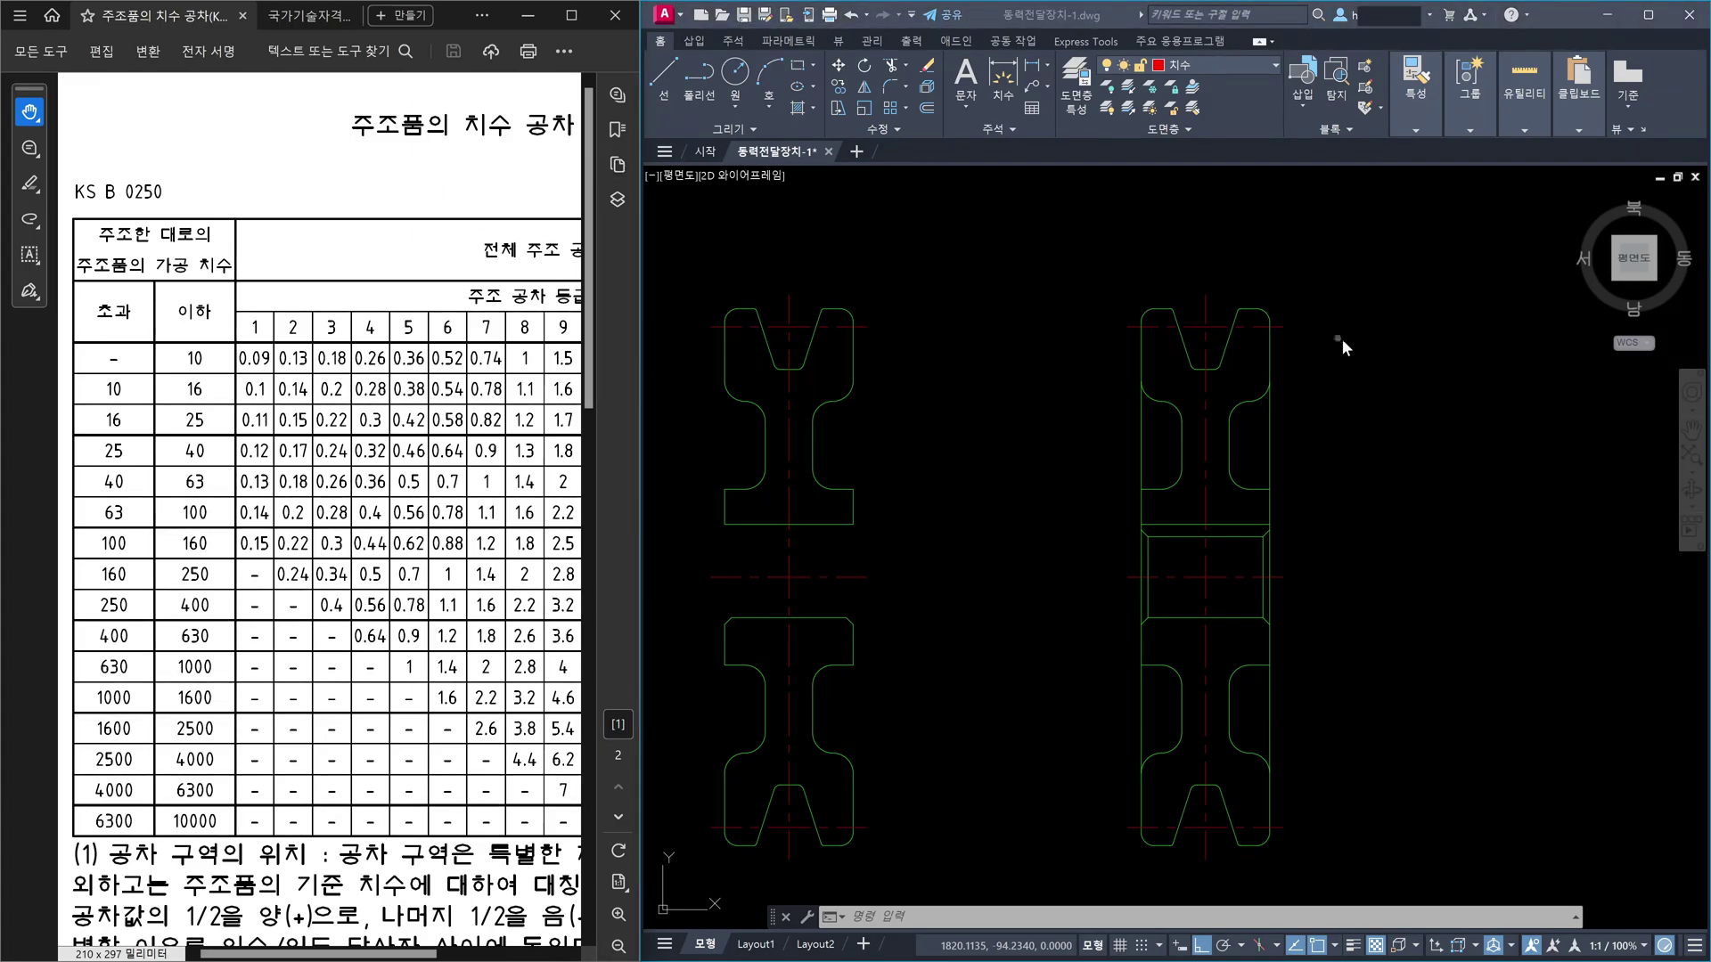
click(1327, 431)
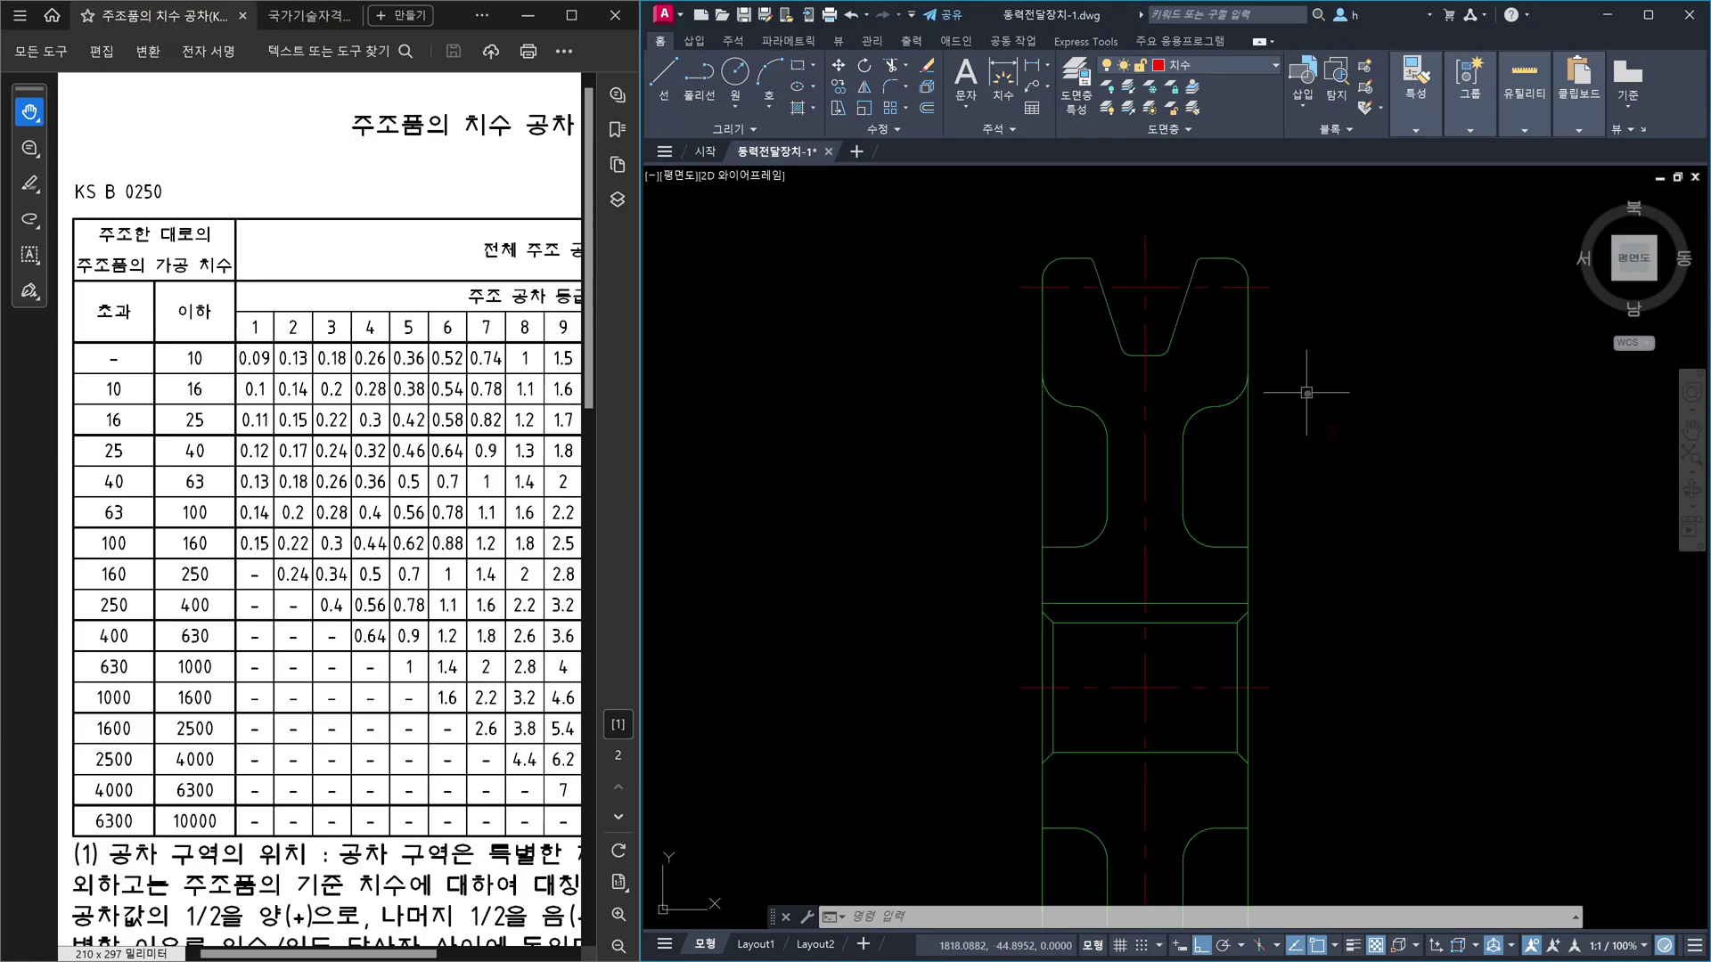
scroll(1306, 392, up, 2)
scroll(1307, 392, down, 1)
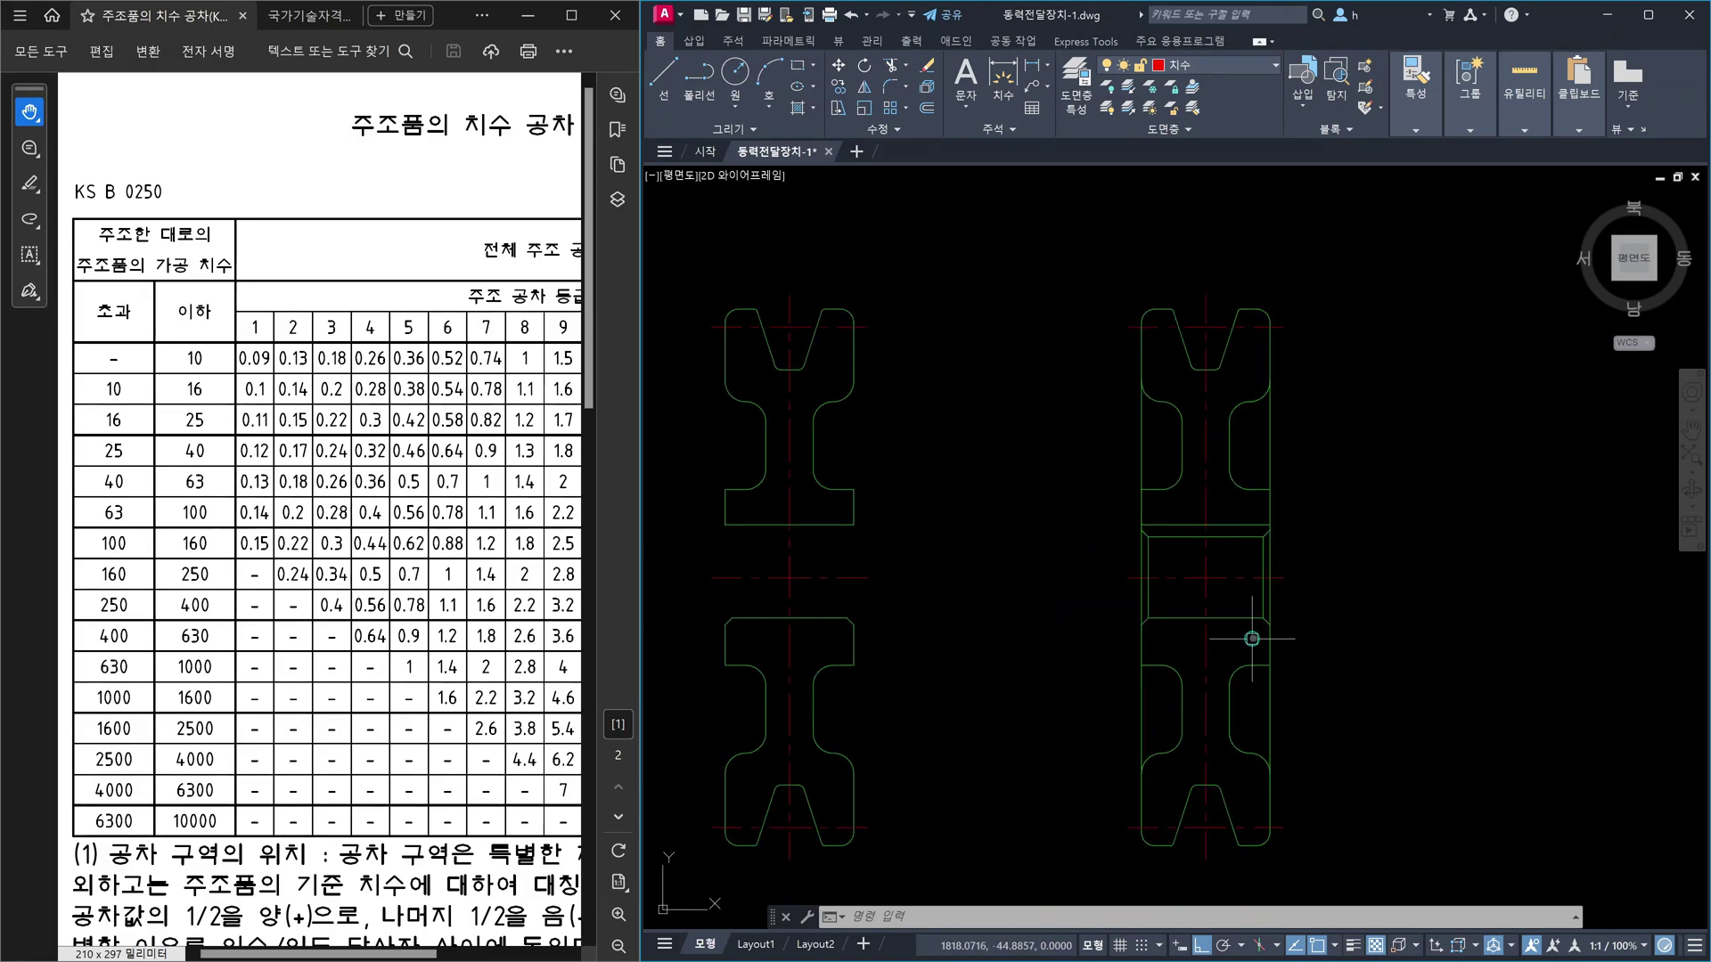
middle_drag(1248, 638, 1249, 446)
middle_drag(931, 524, 1212, 488)
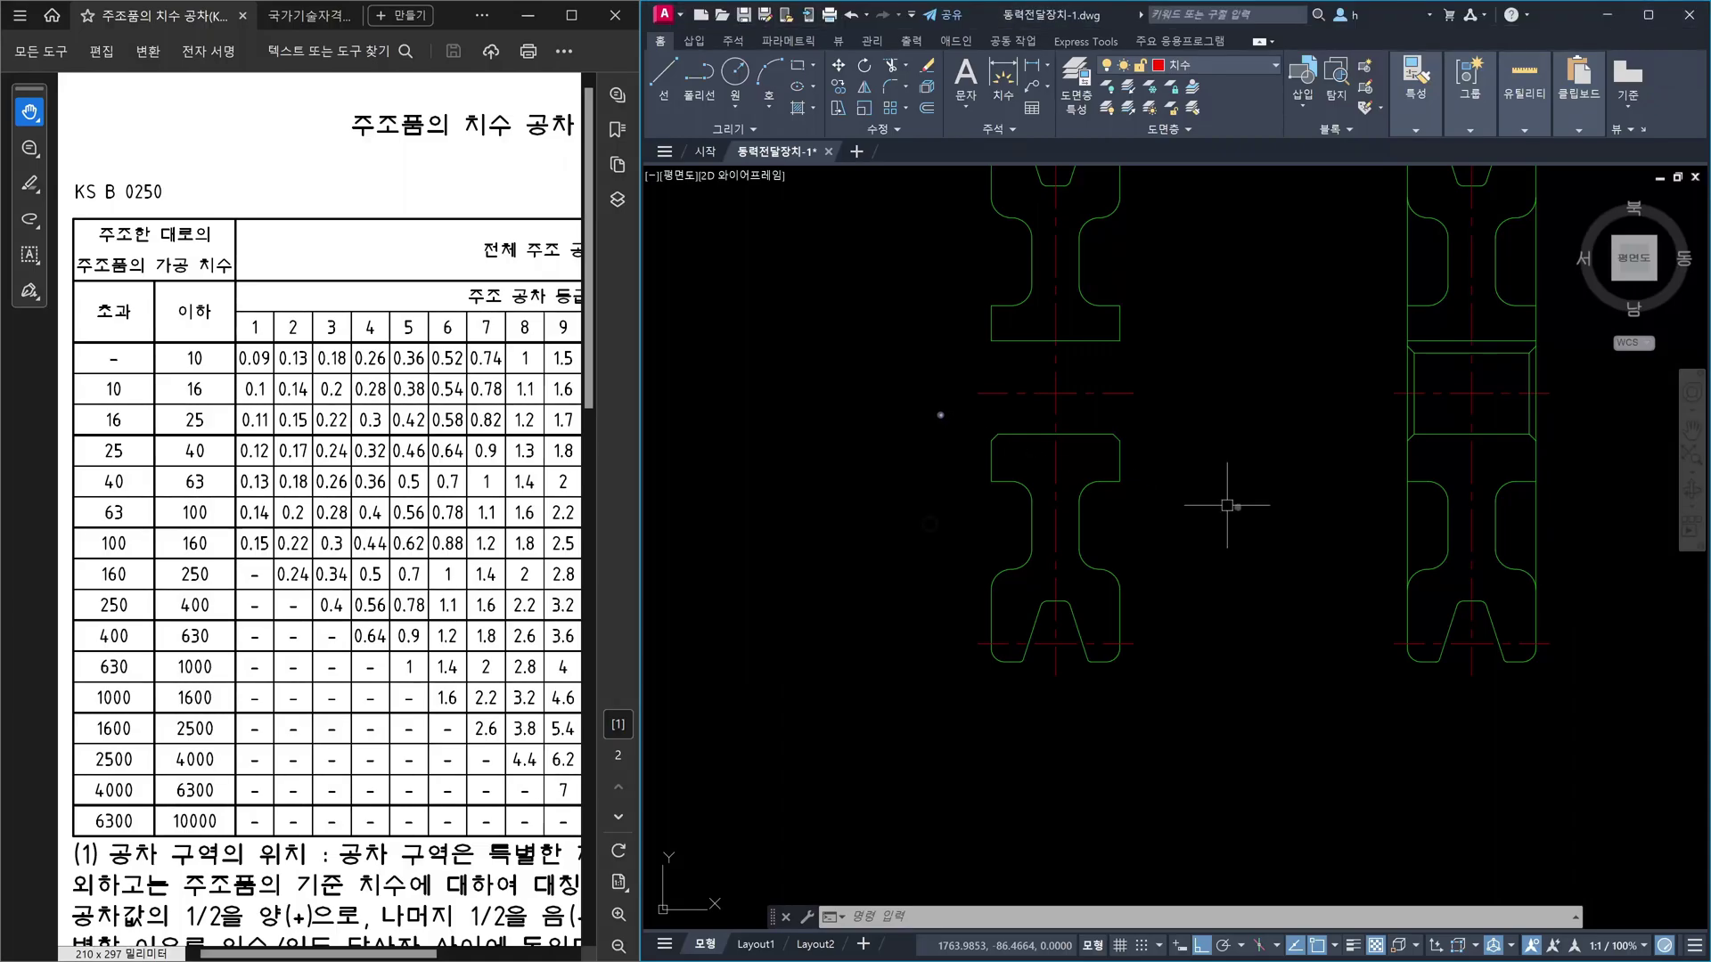
drag(940, 416, 1164, 699)
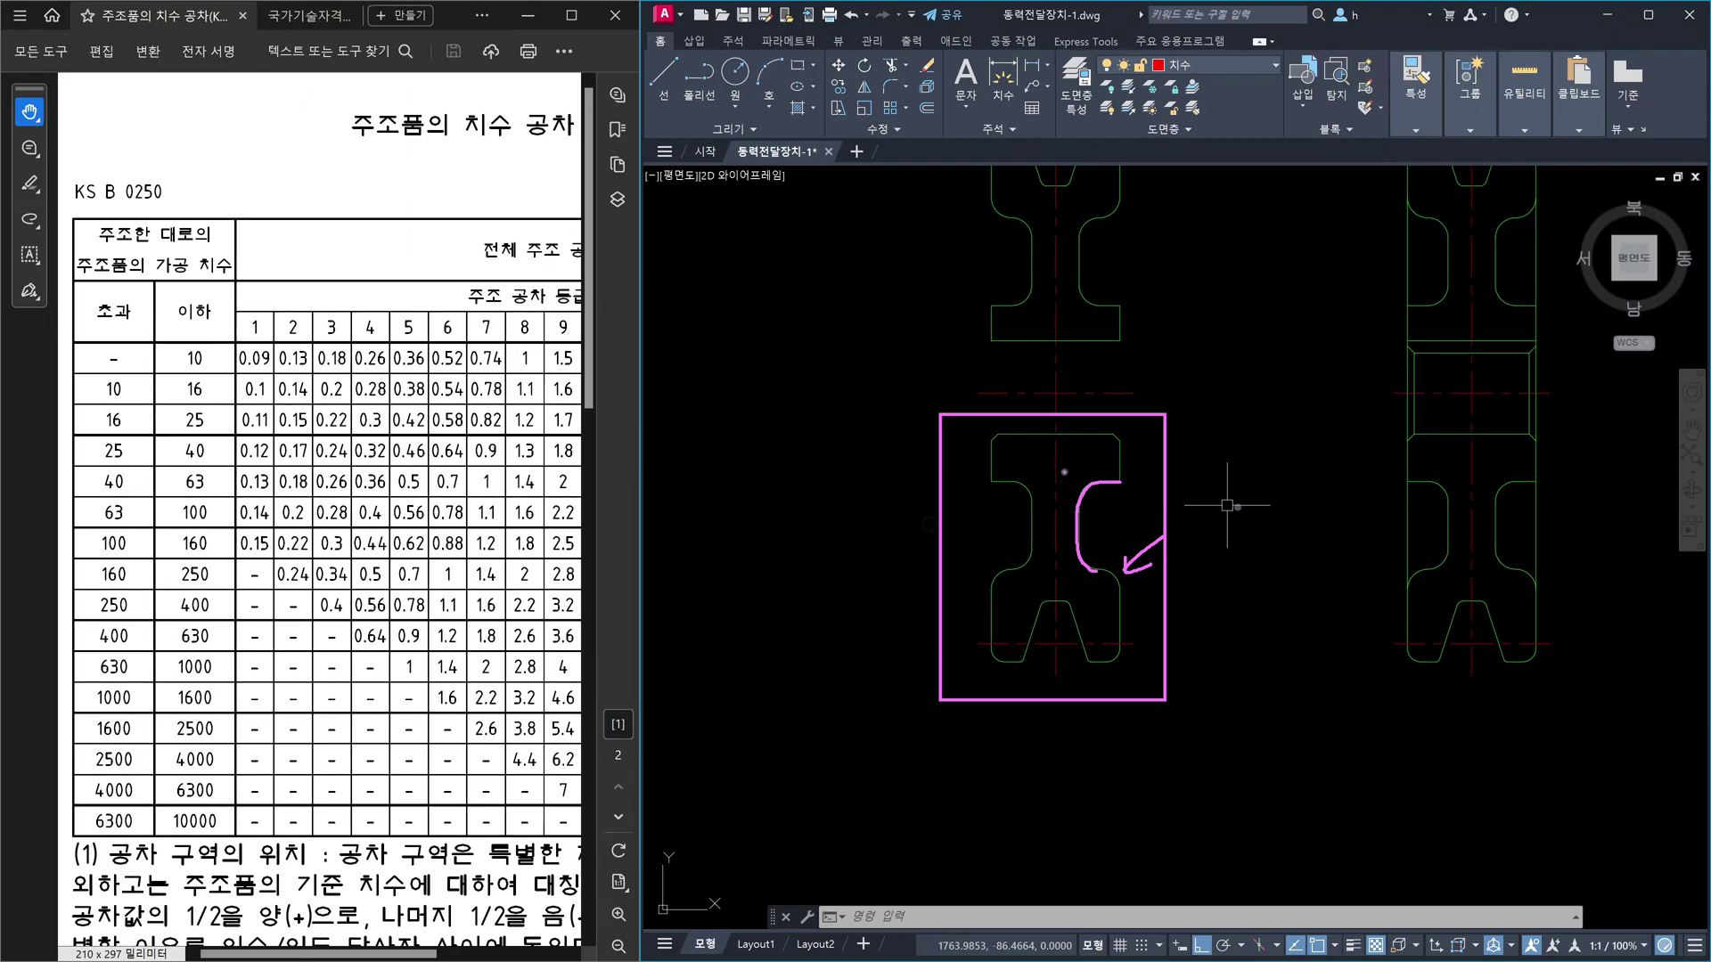
mouse_move(1053, 478)
mouse_down()
mouse_move(1071, 489)
mouse_move(1092, 460)
mouse_up()
drag(1054, 589, 1078, 581)
drag(1209, 461, 1246, 489)
mouse_move(1213, 432)
mouse_down()
mouse_move(1210, 457)
mouse_move(1259, 462)
mouse_move(1278, 494)
mouse_move(1302, 475)
mouse_up()
mouse_move(1332, 448)
mouse_down()
mouse_move(1337, 470)
mouse_move(1304, 489)
mouse_move(1344, 469)
mouse_move(1337, 519)
mouse_up()
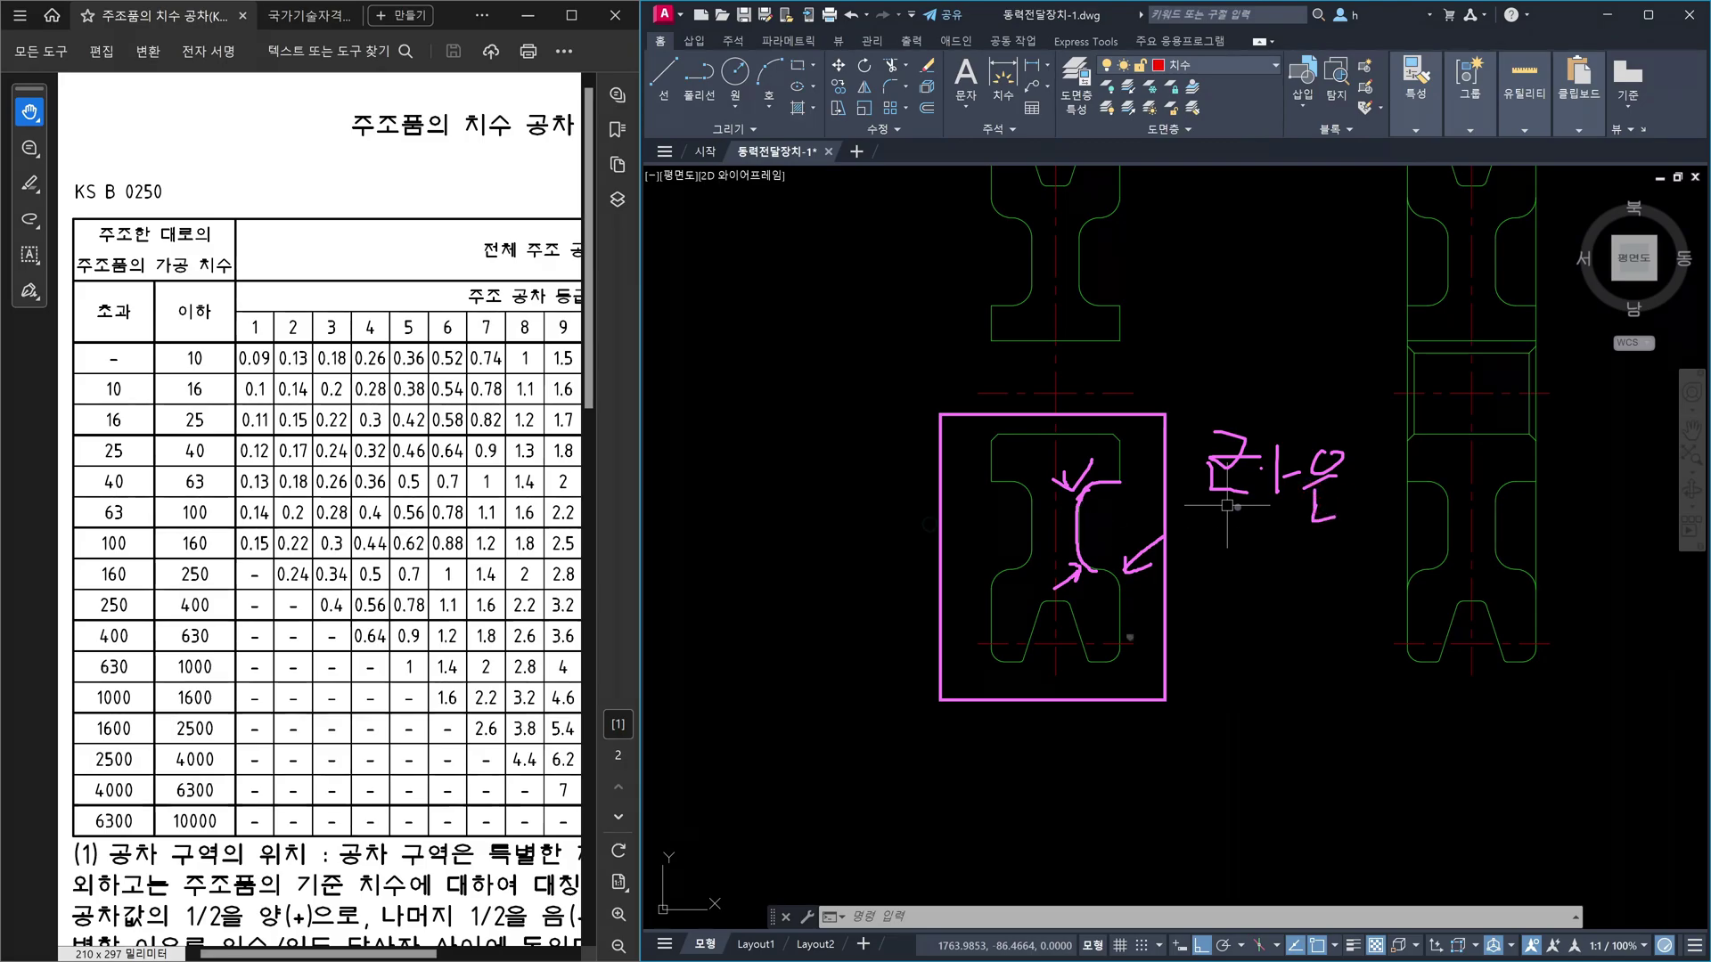
mouse_move(1110, 571)
mouse_down()
mouse_move(1125, 596)
mouse_move(1242, 568)
mouse_move(1217, 597)
mouse_up()
mouse_move(1235, 569)
mouse_down()
mouse_move(1233, 592)
mouse_move(1249, 593)
mouse_up()
drag(1266, 565, 1264, 603)
mouse_move(1401, 455)
mouse_down()
mouse_move(1382, 463)
mouse_move(1404, 490)
mouse_up()
mouse_move(1362, 515)
mouse_down()
mouse_move(1395, 511)
mouse_move(1317, 517)
mouse_up()
drag(1226, 611, 1278, 643)
mouse_move(1297, 581)
mouse_down()
mouse_move(1324, 577)
mouse_move(1341, 611)
mouse_move(1361, 584)
mouse_up()
mouse_move(1348, 605)
mouse_down()
mouse_move(1367, 623)
mouse_move(1326, 653)
mouse_up()
drag(1342, 639, 1358, 653)
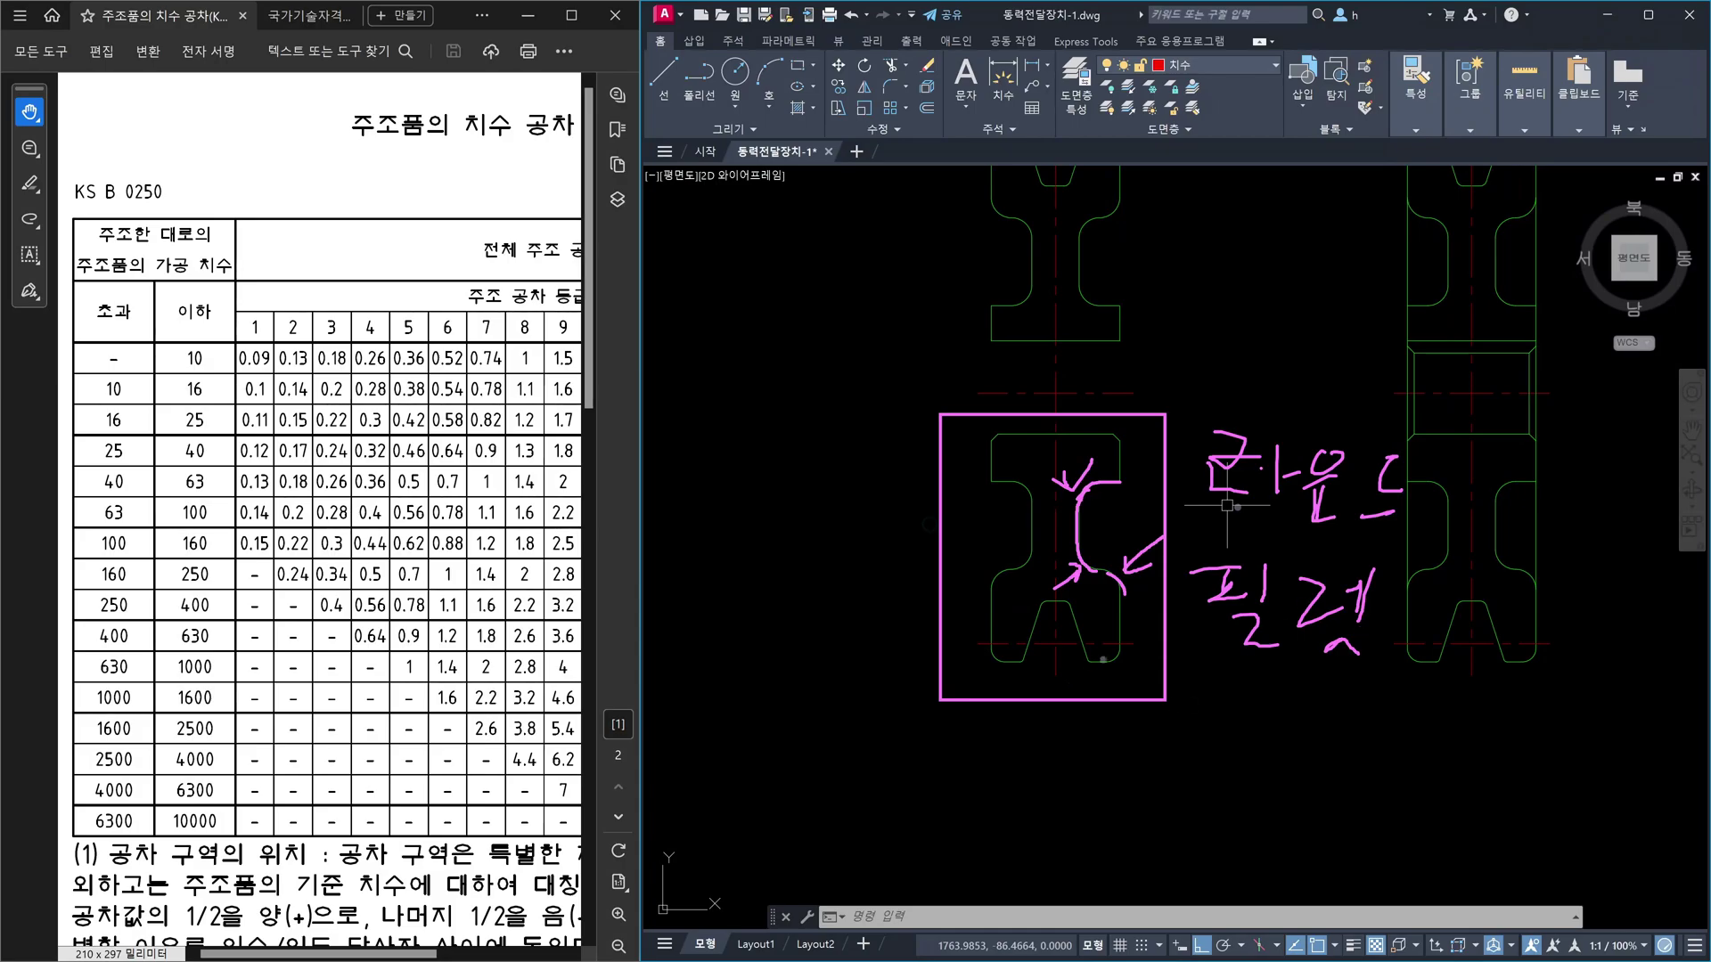
mouse_move(1091, 663)
mouse_down()
mouse_move(1120, 659)
mouse_move(1244, 768)
mouse_move(1276, 726)
mouse_move(1303, 723)
mouse_move(1288, 754)
mouse_up()
mouse_move(1333, 699)
mouse_down()
mouse_move(1324, 739)
mouse_move(1345, 737)
mouse_move(1304, 781)
mouse_move(1328, 776)
mouse_up()
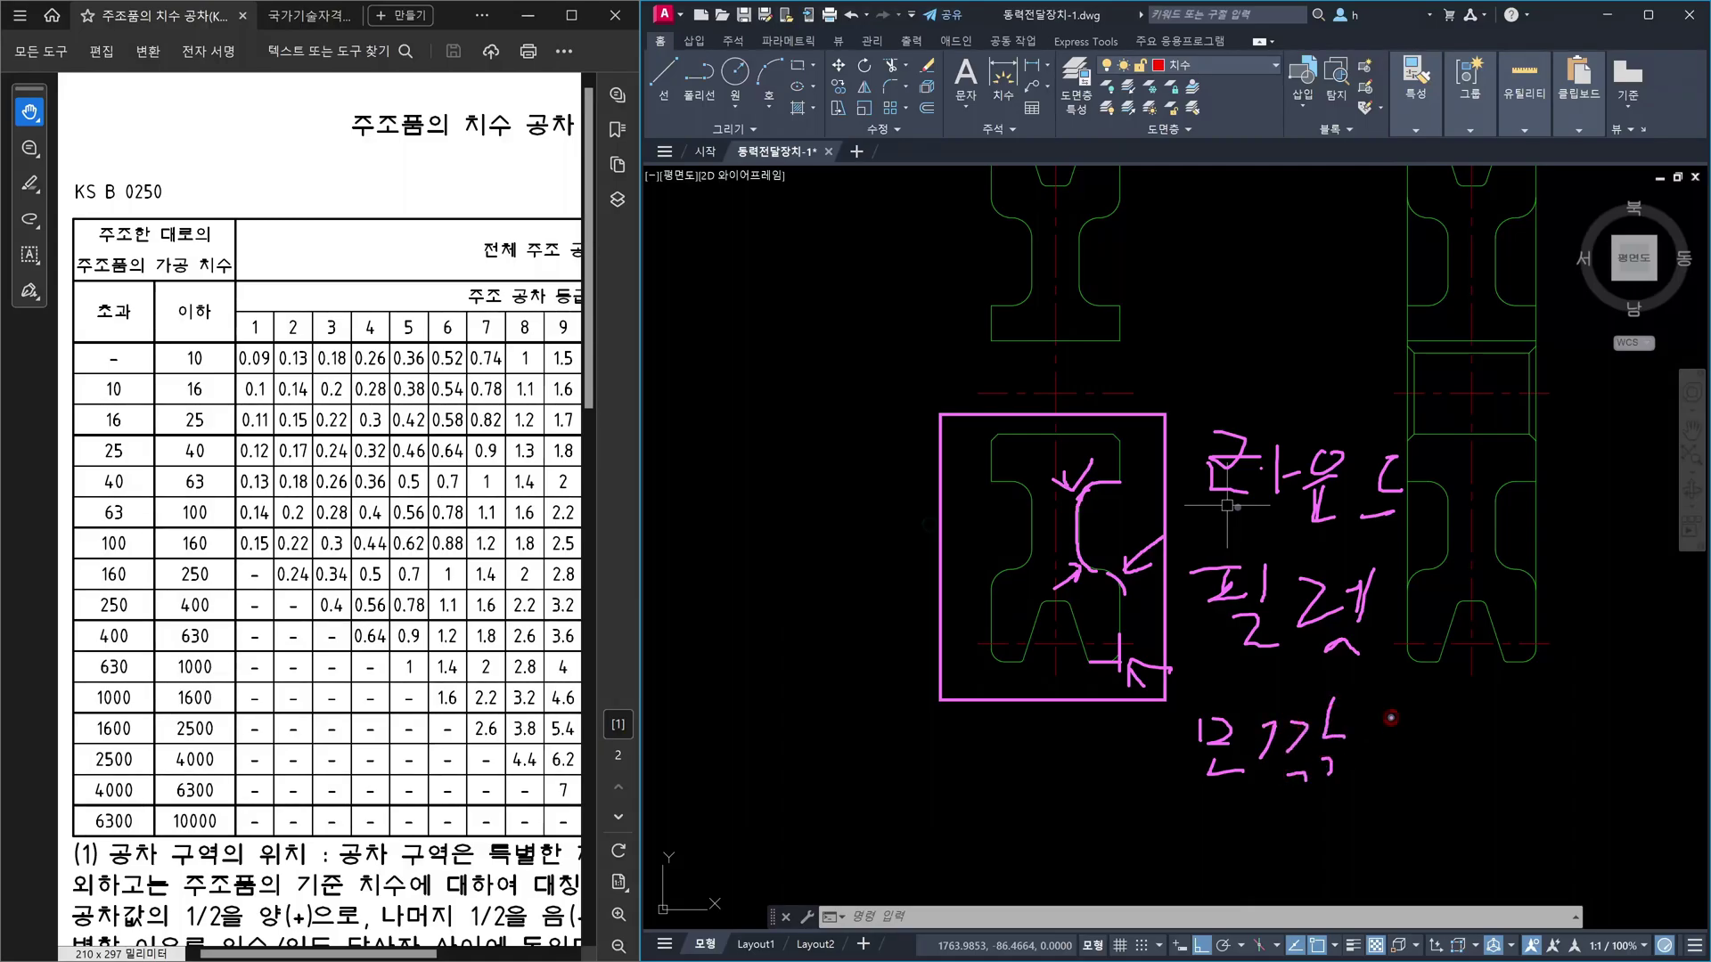
drag(1391, 719, 1415, 758)
drag(1183, 754, 1460, 740)
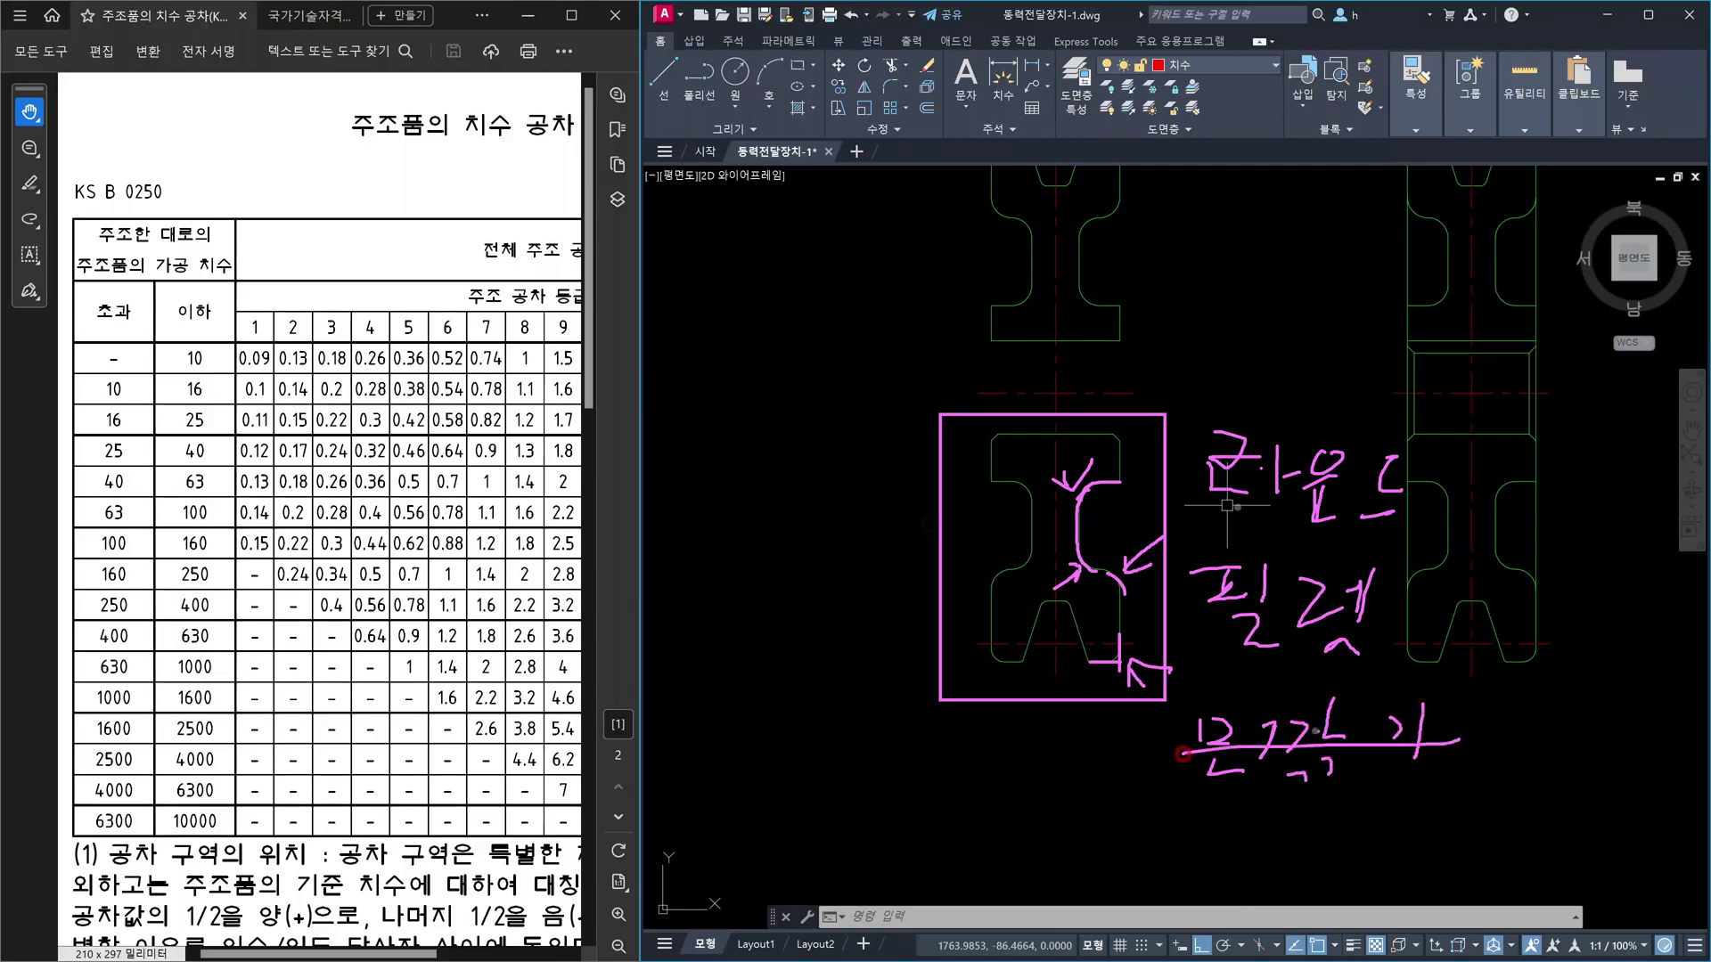
drag(1256, 708, 1378, 770)
drag(1208, 811, 1388, 713)
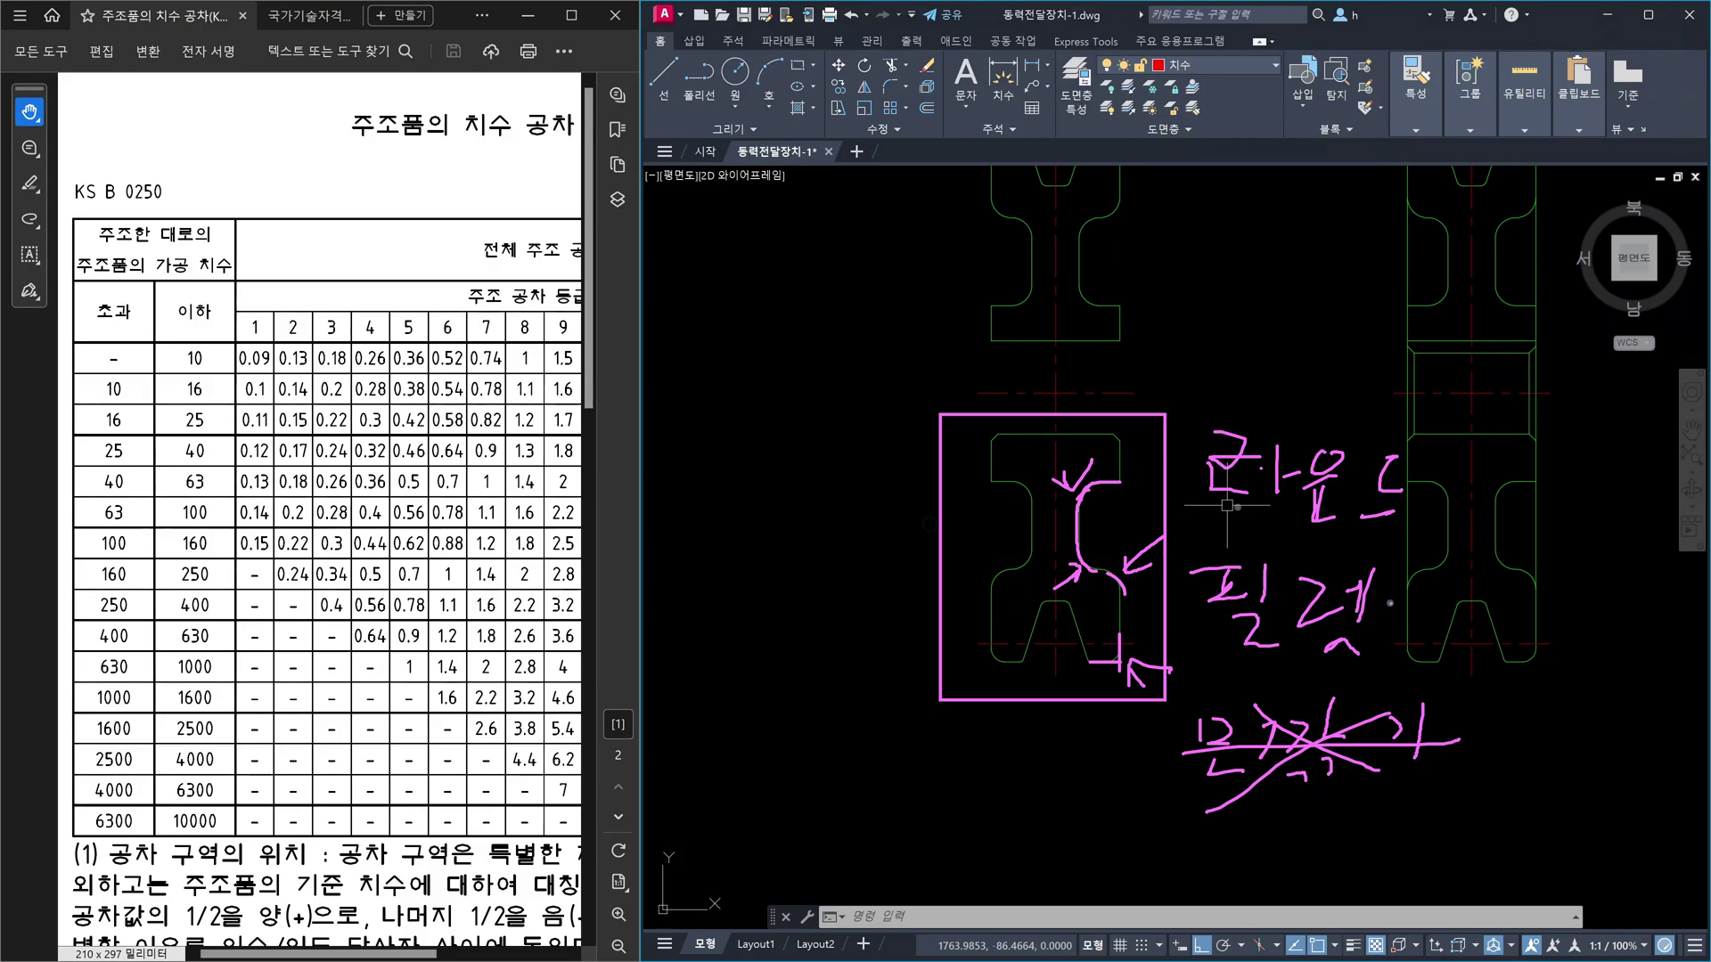
drag(1048, 456, 1073, 492)
mouse_move(1161, 540)
mouse_down()
mouse_move(1130, 567)
mouse_move(1158, 573)
mouse_up()
mouse_move(1386, 619)
mouse_down()
mouse_move(1444, 618)
mouse_move(1413, 629)
mouse_move(1487, 652)
mouse_move(1611, 639)
mouse_move(1574, 688)
mouse_move(1609, 666)
mouse_move(1601, 694)
mouse_move(1642, 663)
mouse_up()
drag(1662, 628, 1651, 686)
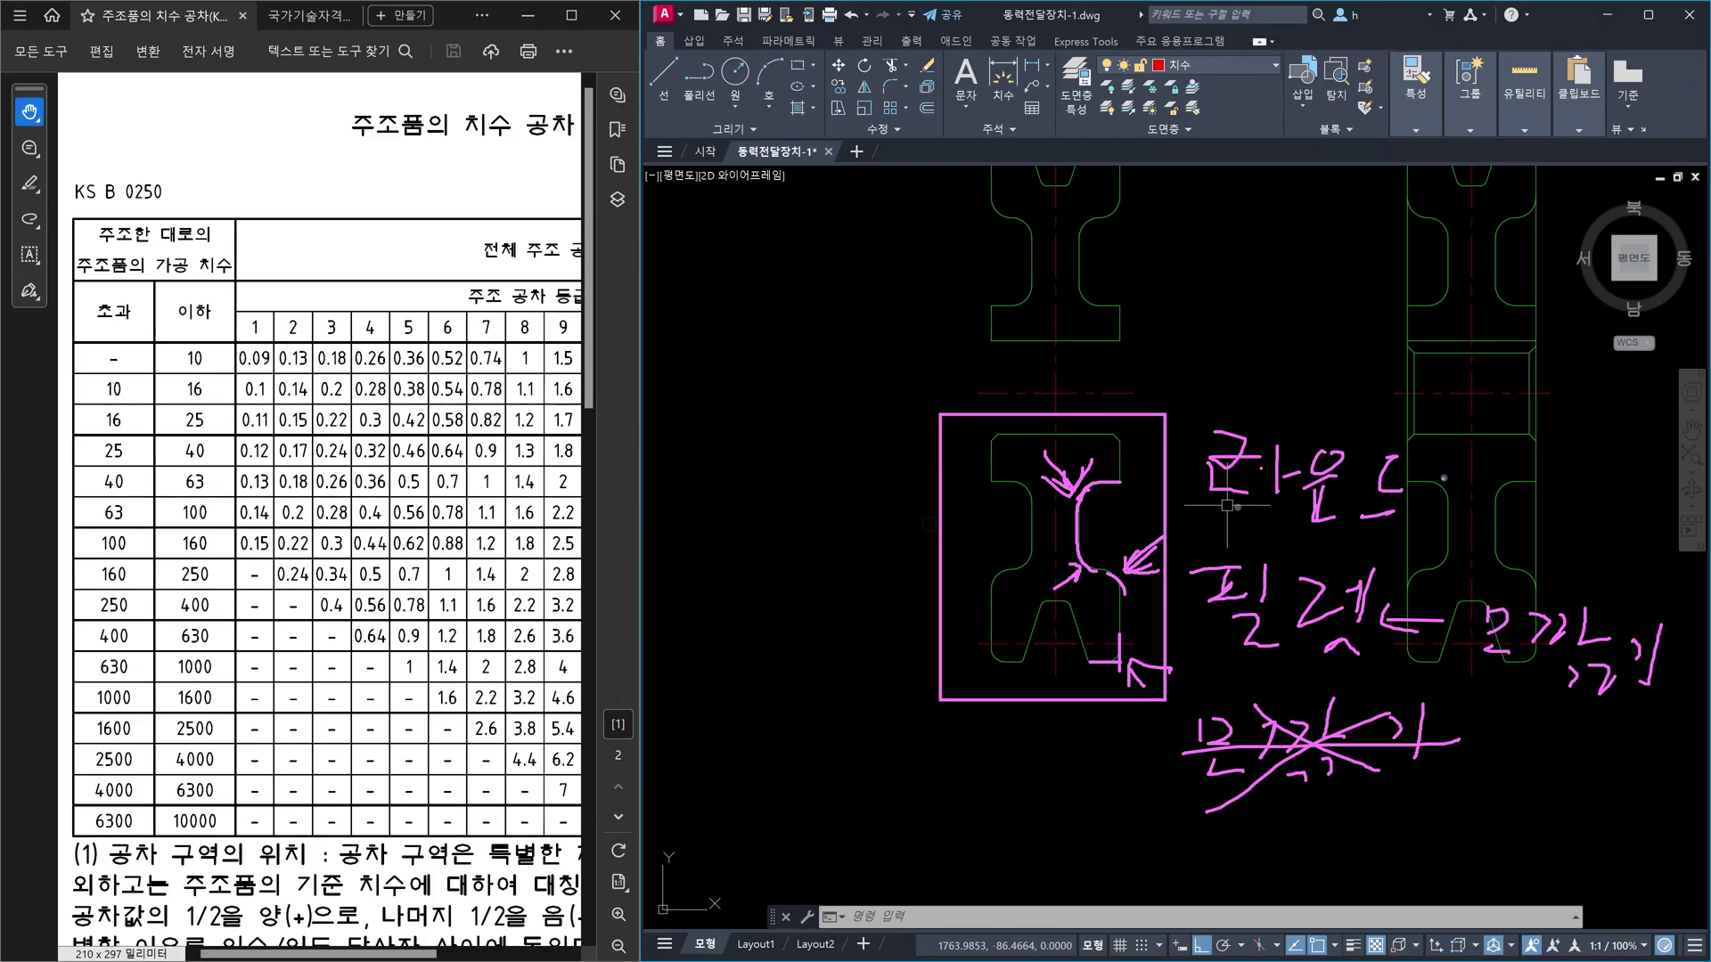
drag(1199, 515, 1403, 534)
drag(1124, 260, 1171, 254)
mouse_move(1158, 259)
mouse_down()
mouse_move(1157, 297)
mouse_move(1203, 289)
mouse_up()
drag(1185, 305, 1196, 323)
drag(1250, 256, 1308, 269)
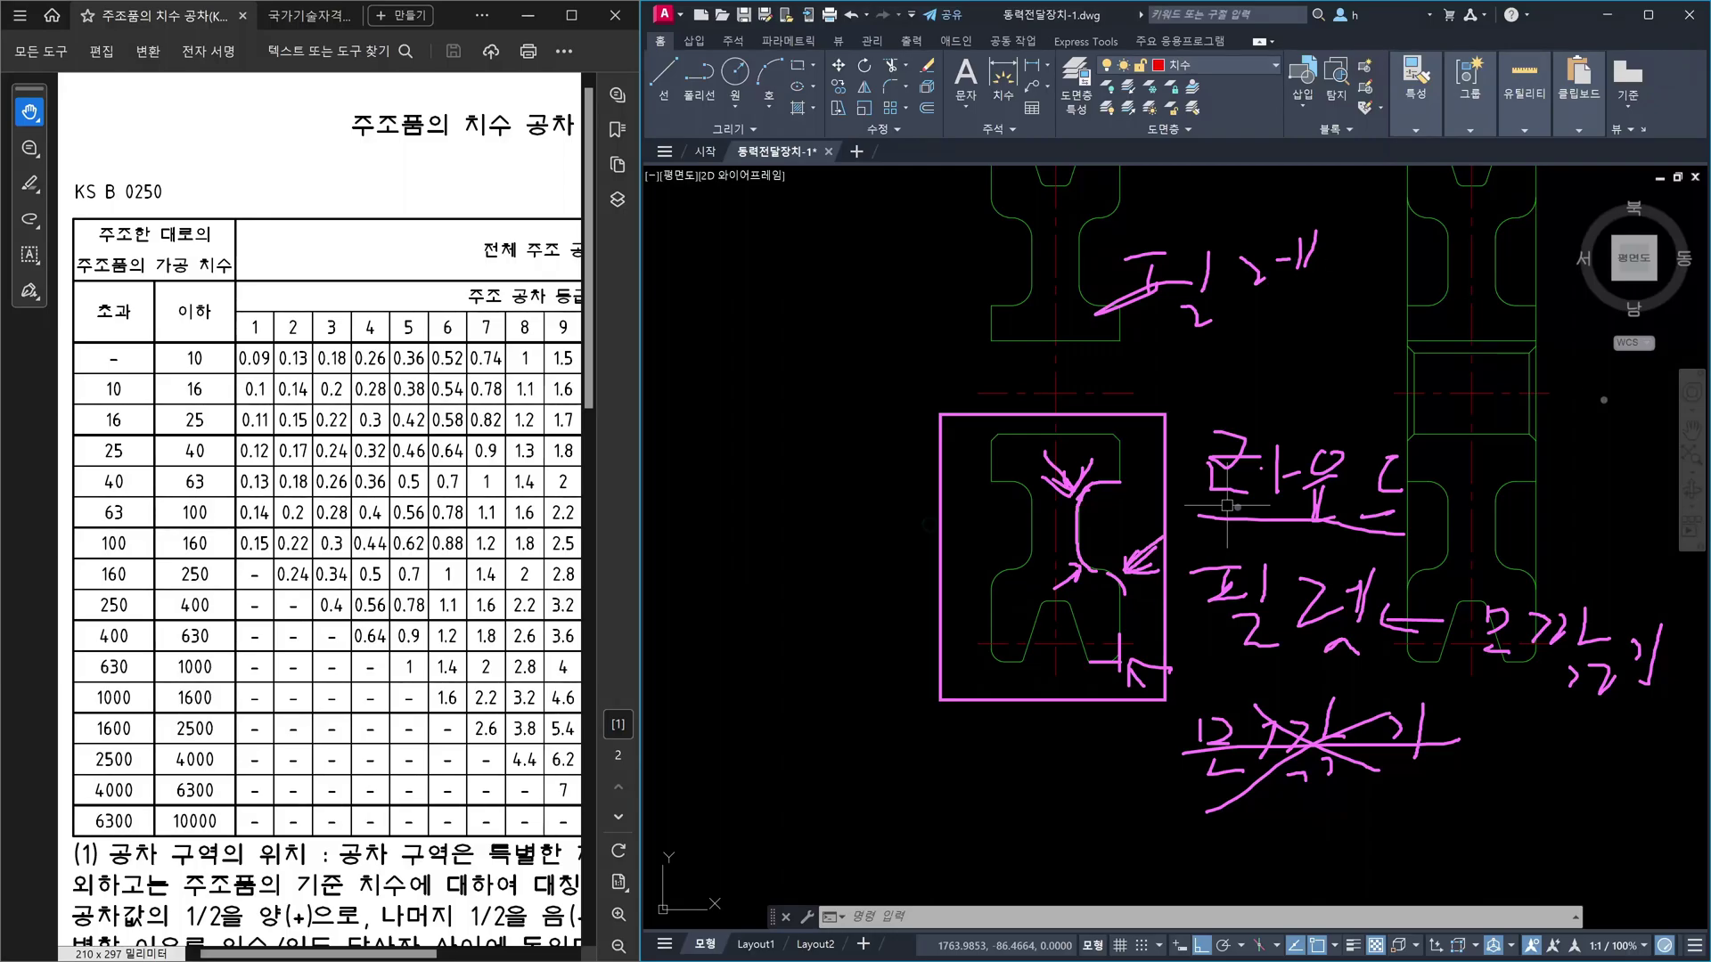
drag(1491, 699, 1596, 732)
mouse_move(1479, 467)
mouse_down()
mouse_move(1414, 494)
mouse_move(1466, 509)
mouse_up()
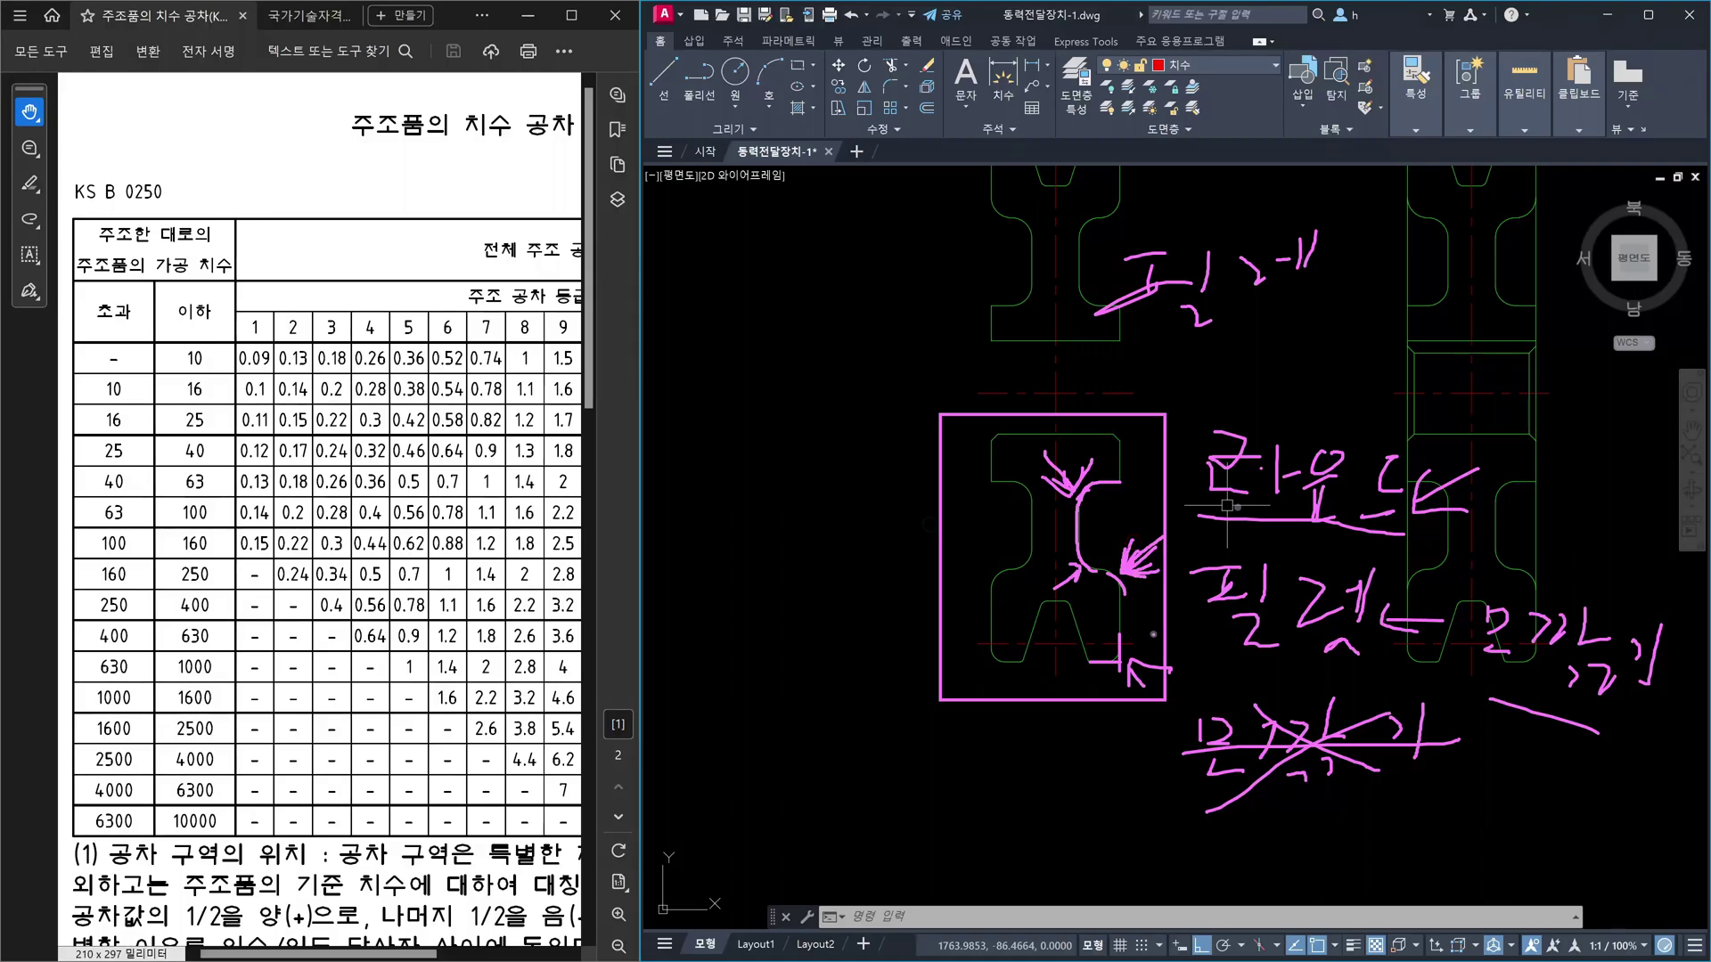
key(Escape)
- Examine the surface finish symbols at the dimensioned pulley's 19±2 width and compare its rim fillets with the first copy's lower rim
scroll(1106, 659, up, 1)
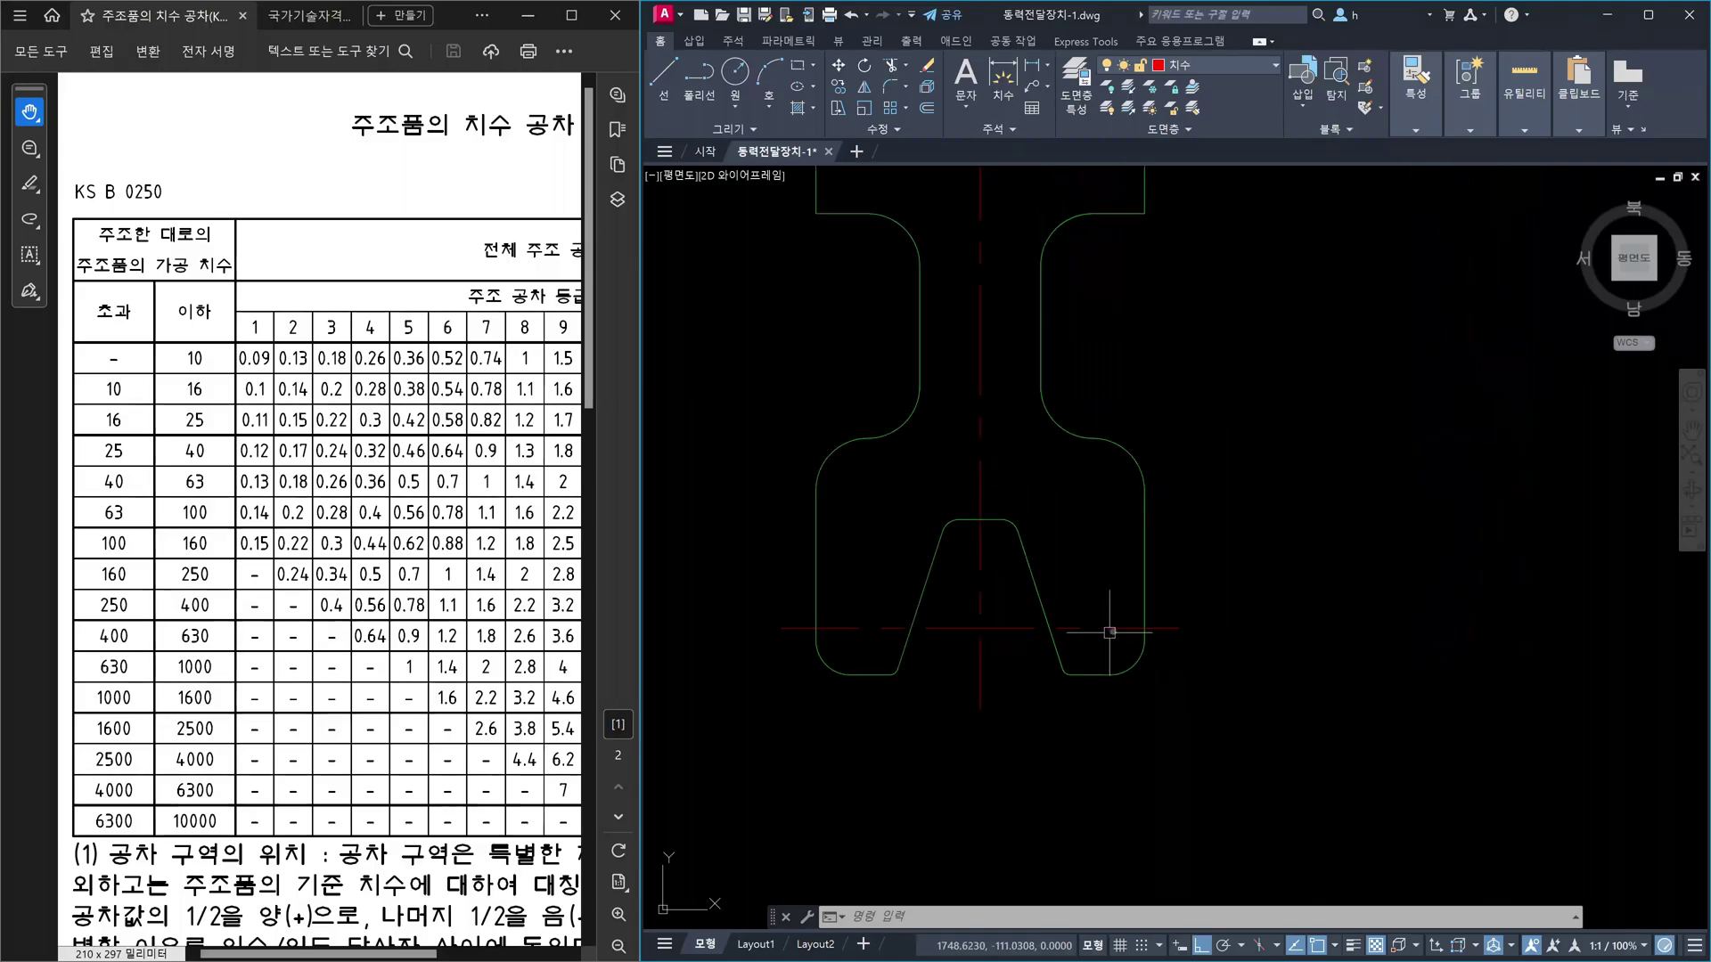
scroll(1245, 578, down, 3)
scroll(1246, 578, up, 3)
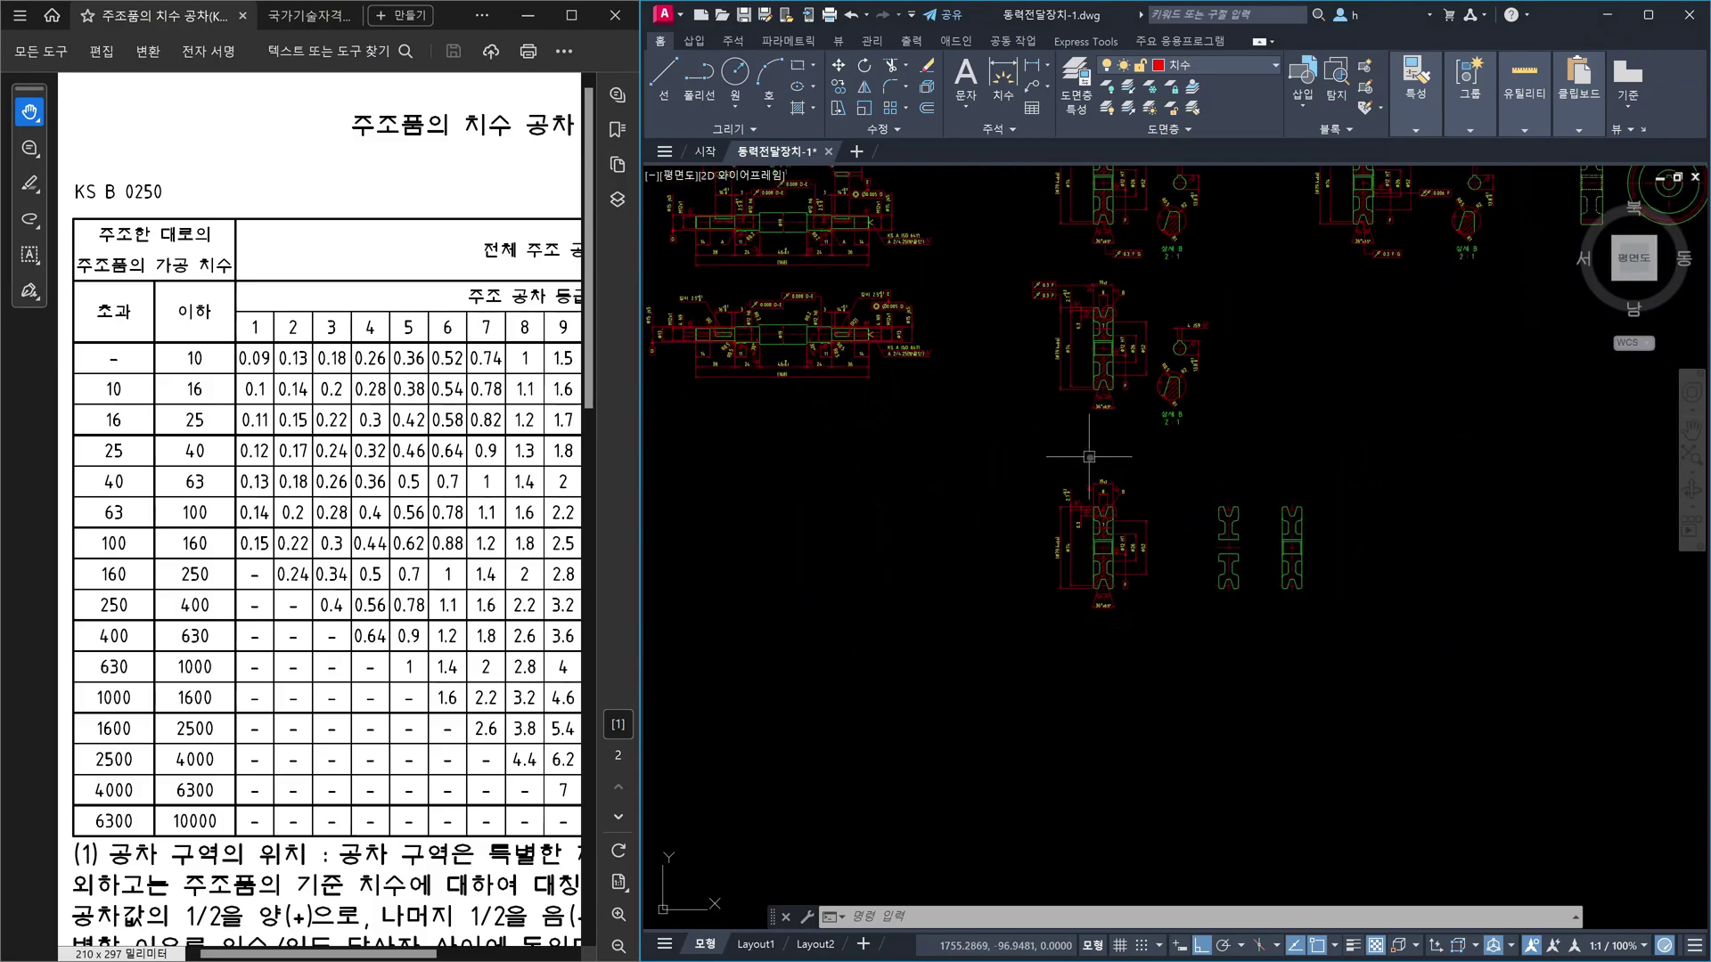
scroll(1187, 491, up, 3)
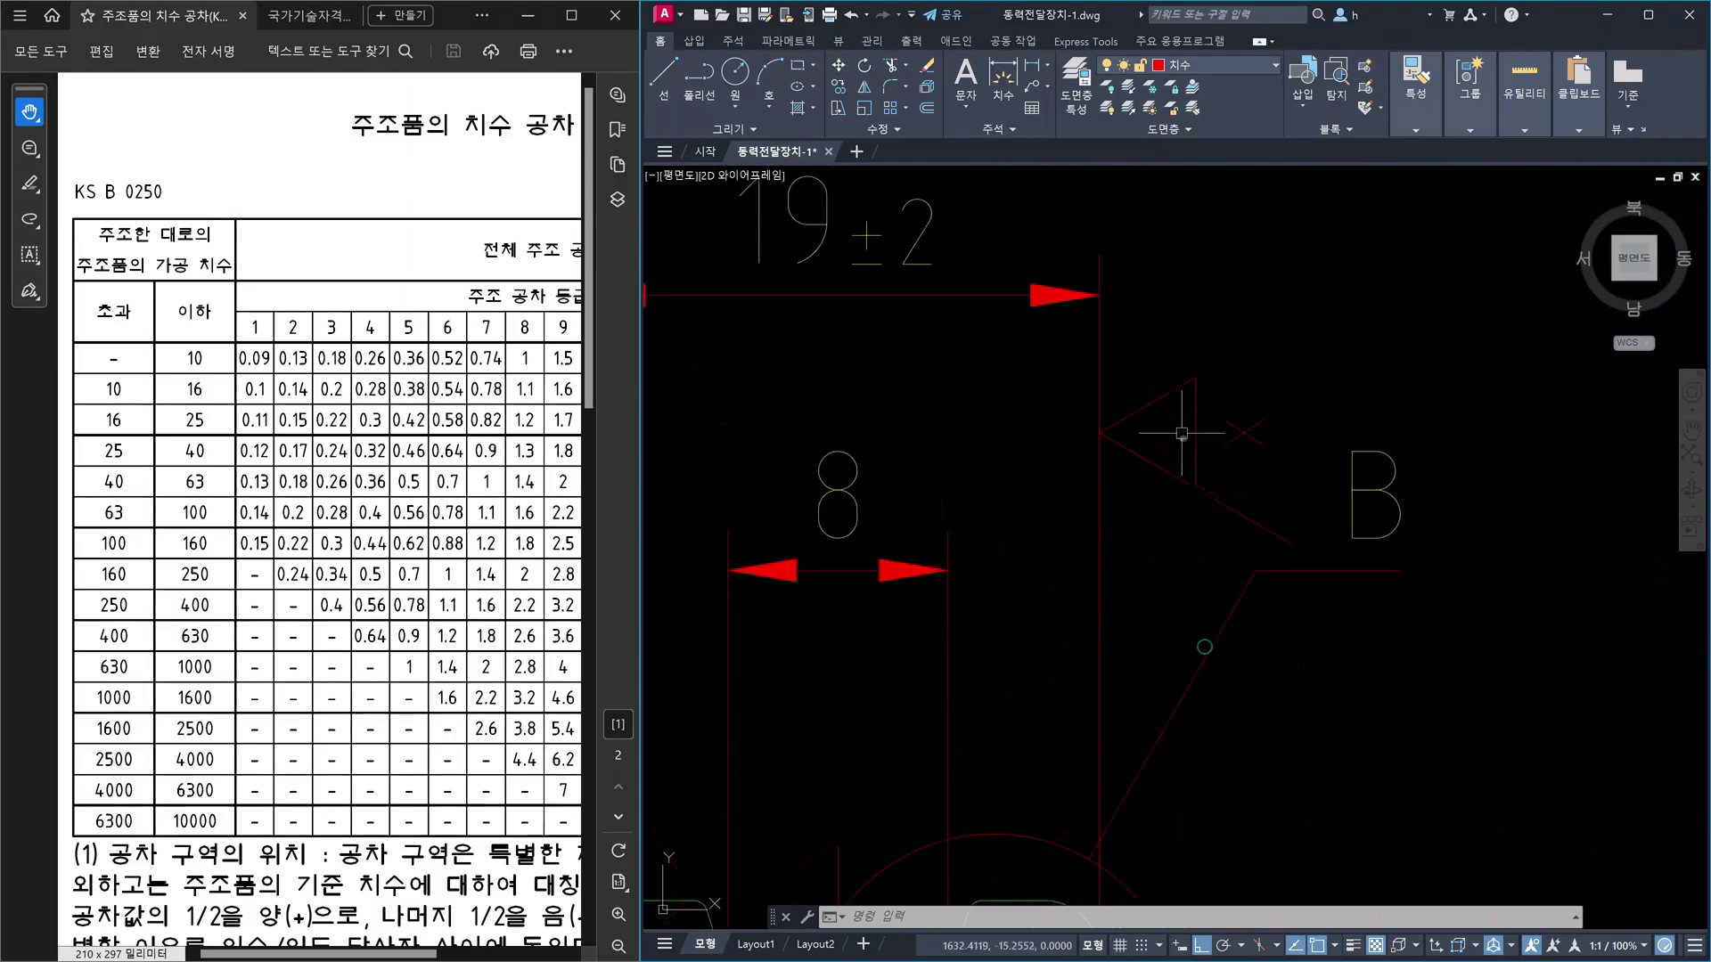
scroll(1193, 478, down, 1)
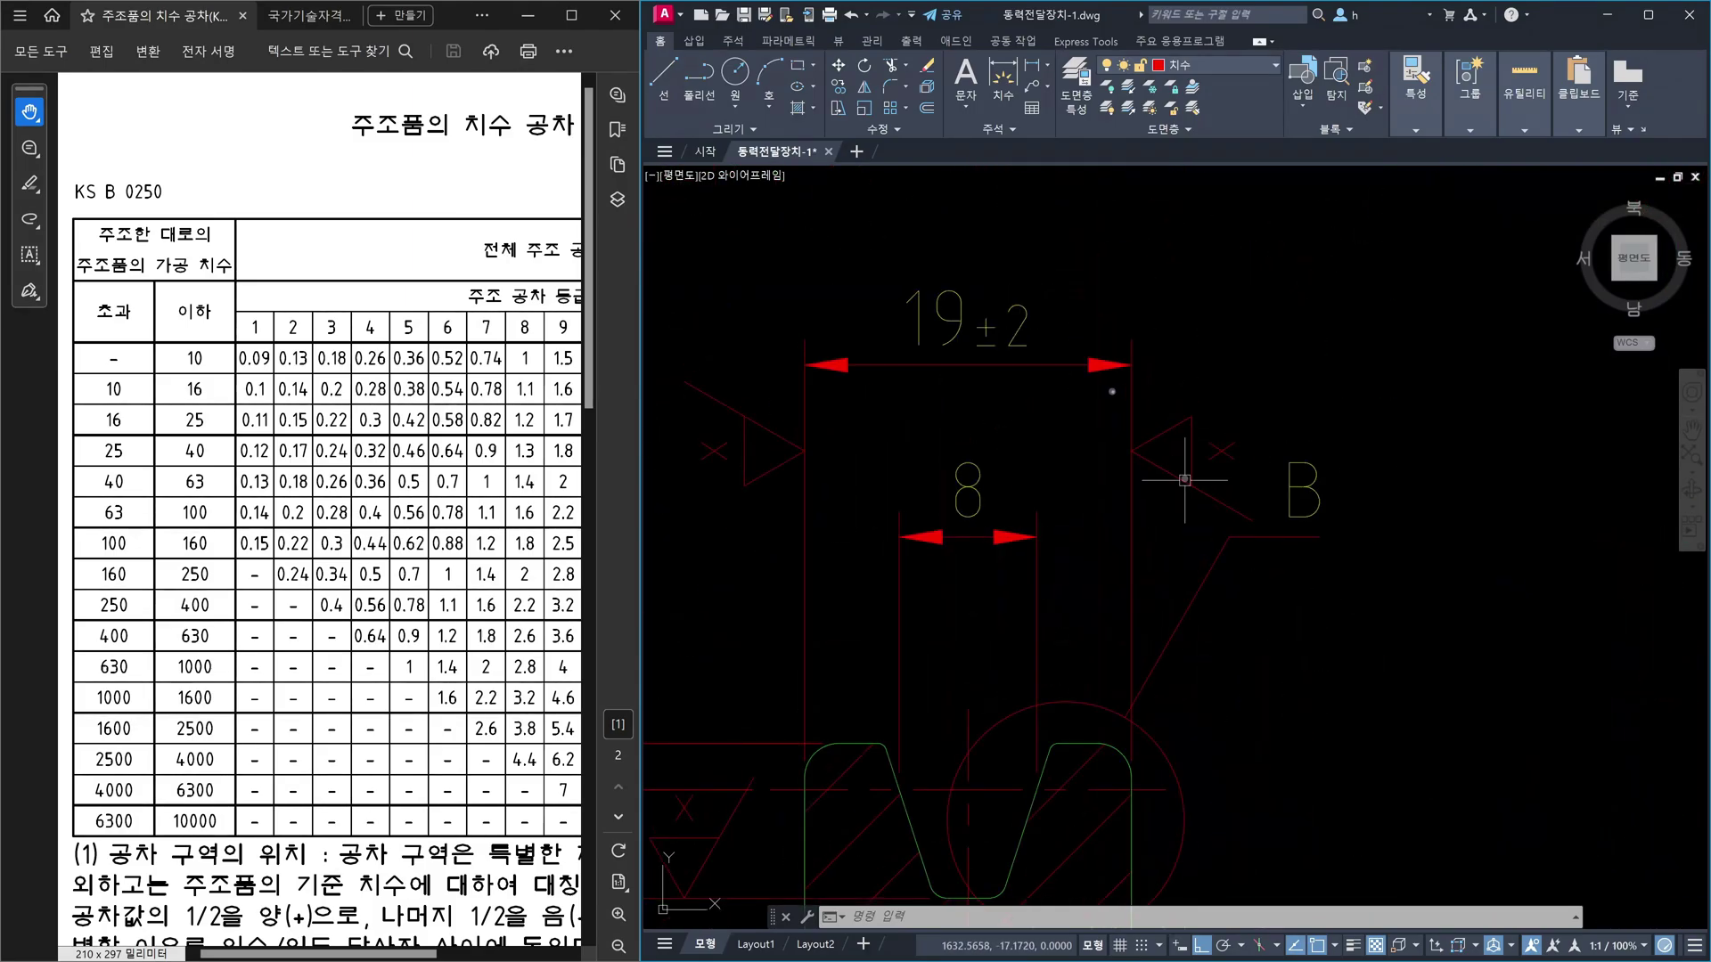
drag(1101, 390, 1267, 556)
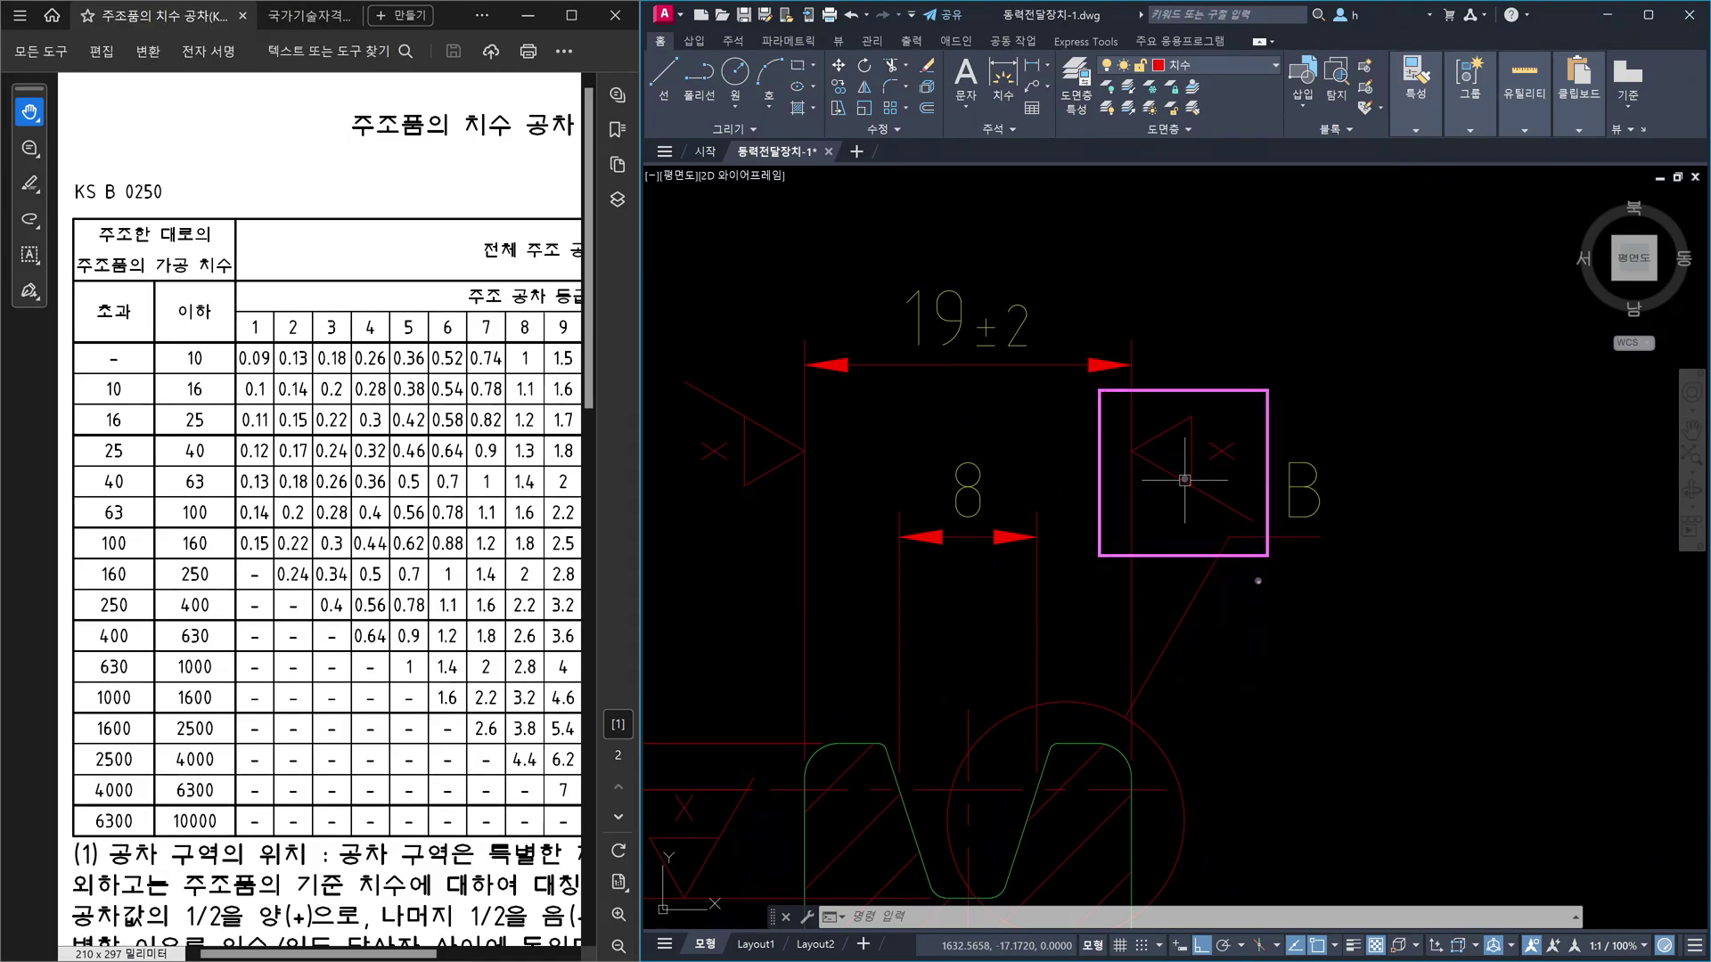
scroll(1184, 480, down, 2)
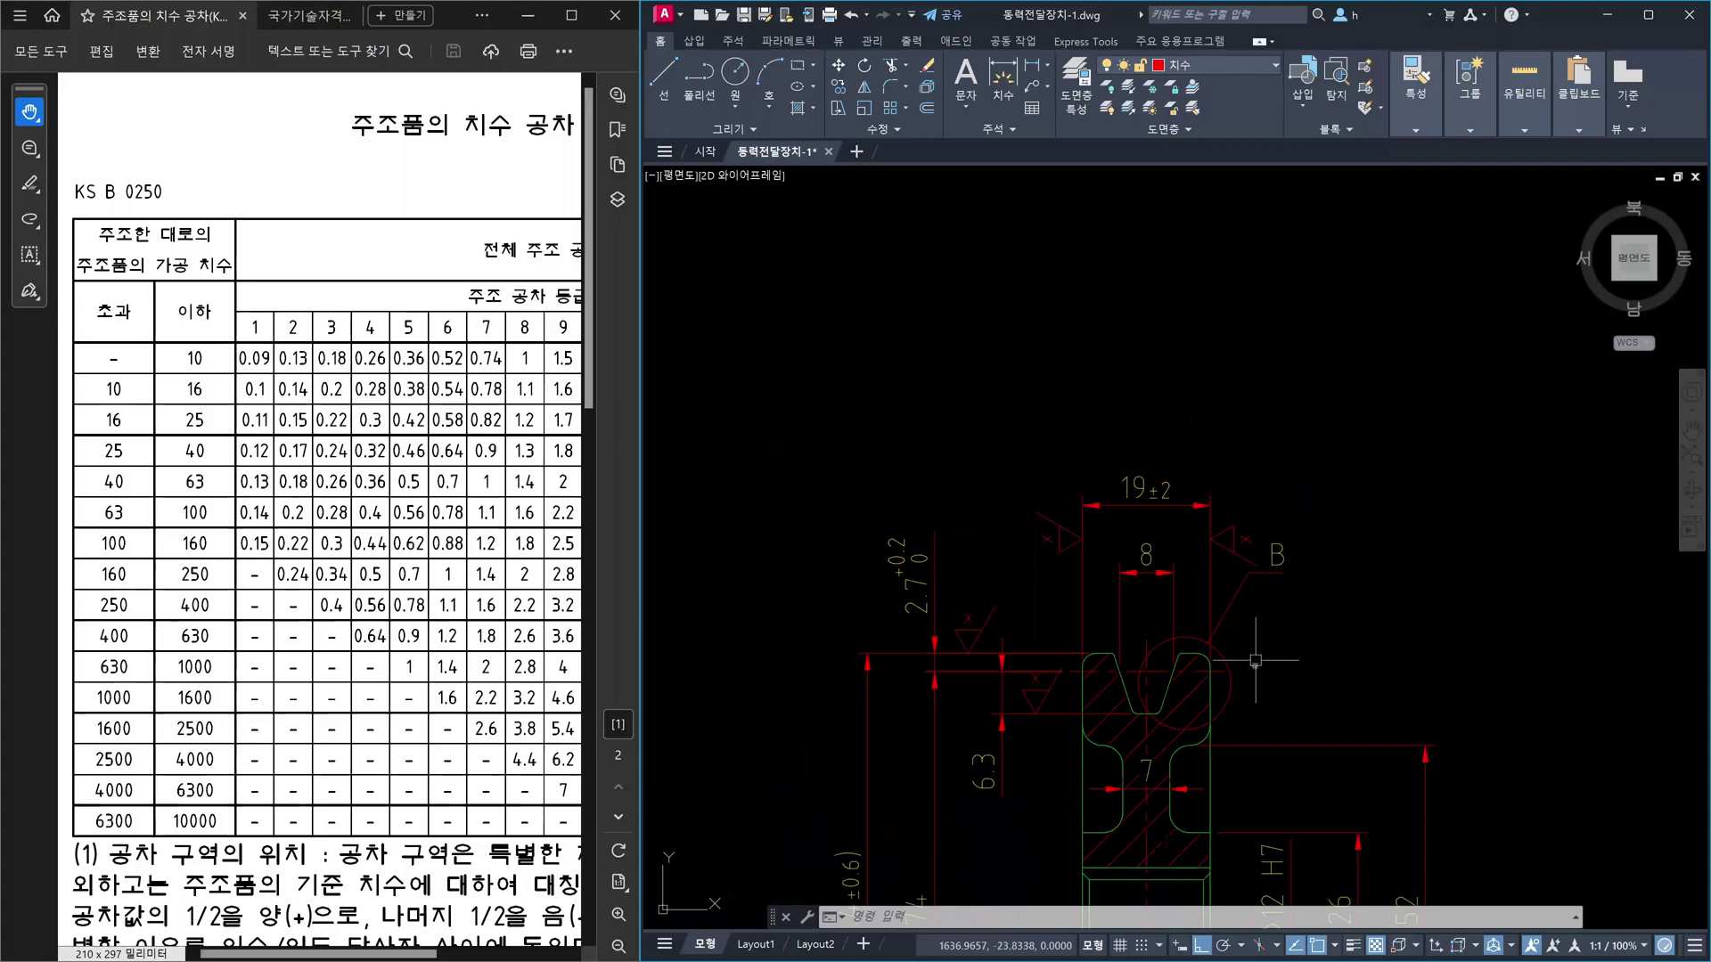
scroll(1158, 757, up, 2)
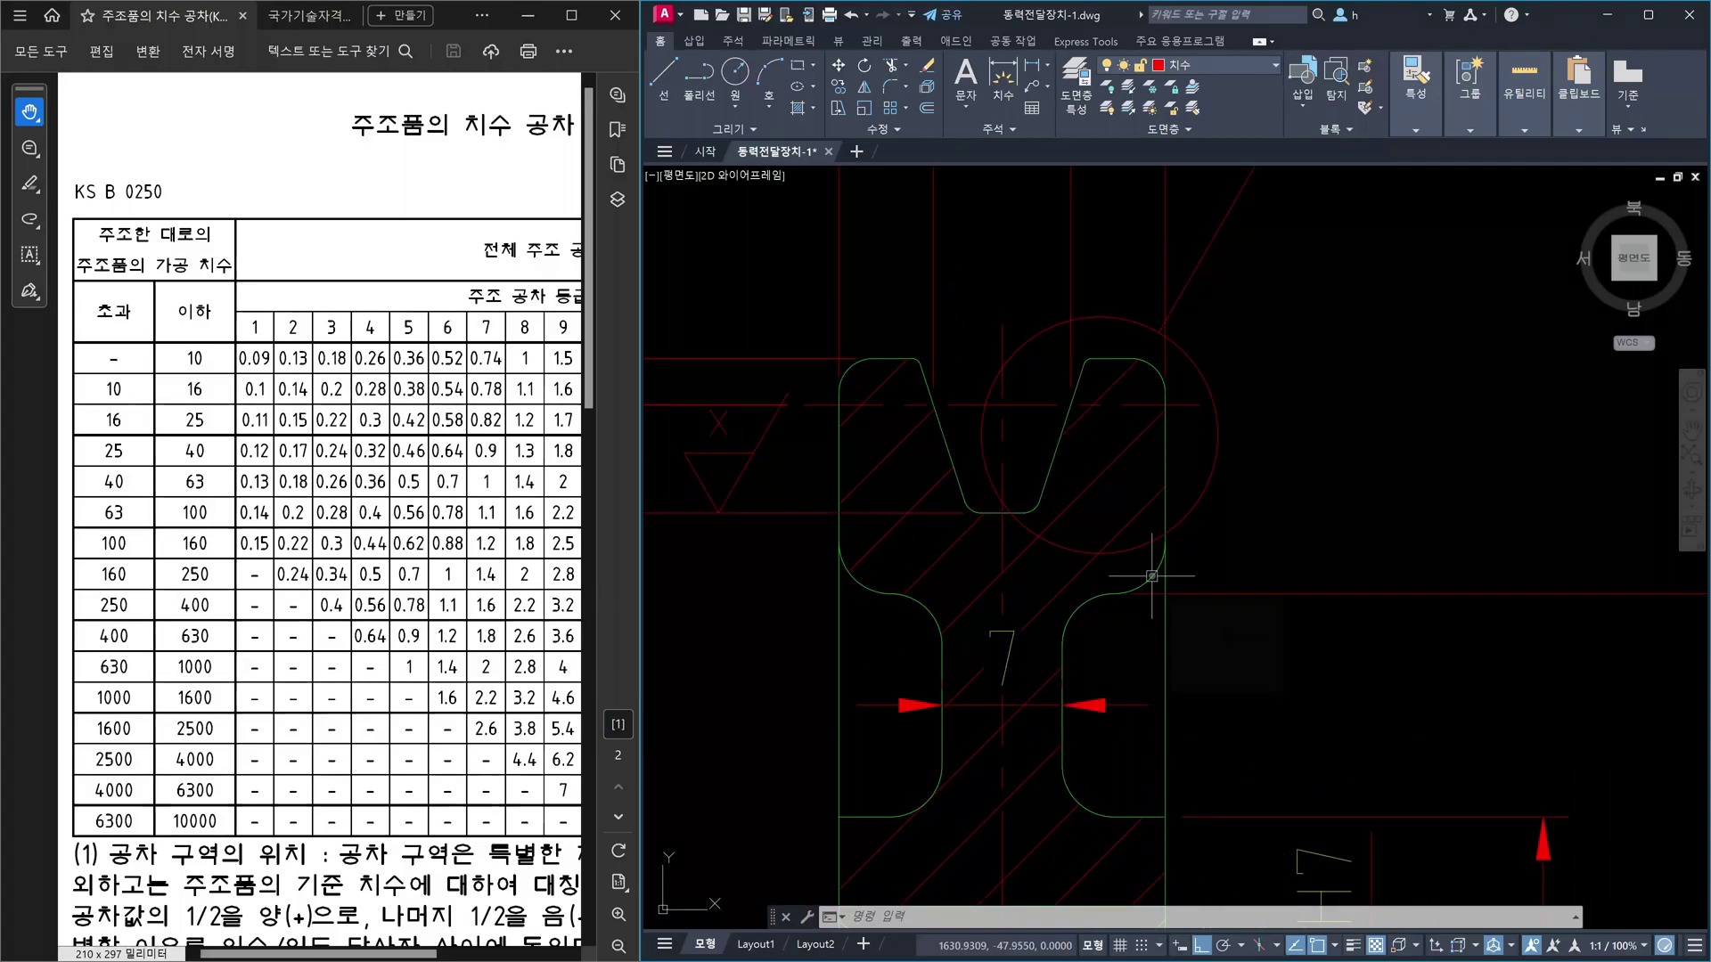
scroll(1159, 571, down, 3)
scroll(1184, 577, down, 2)
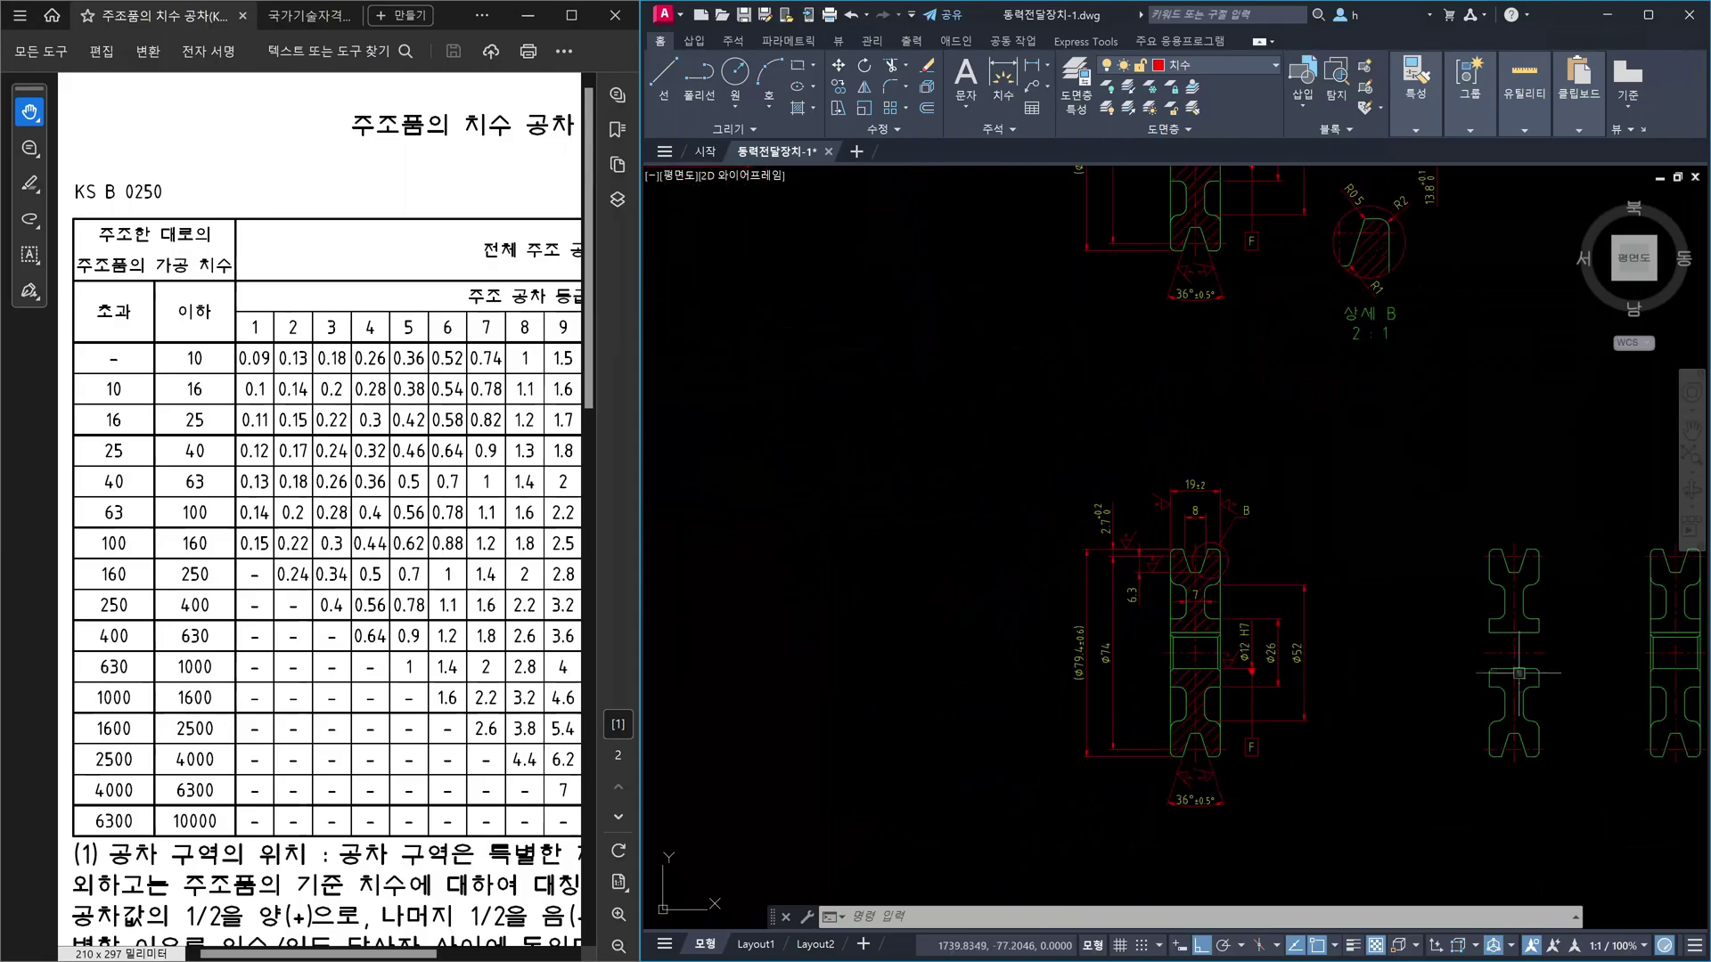
scroll(1248, 588, up, 3)
middle_drag(1450, 714, 1334, 607)
scroll(1329, 782, up, 6)
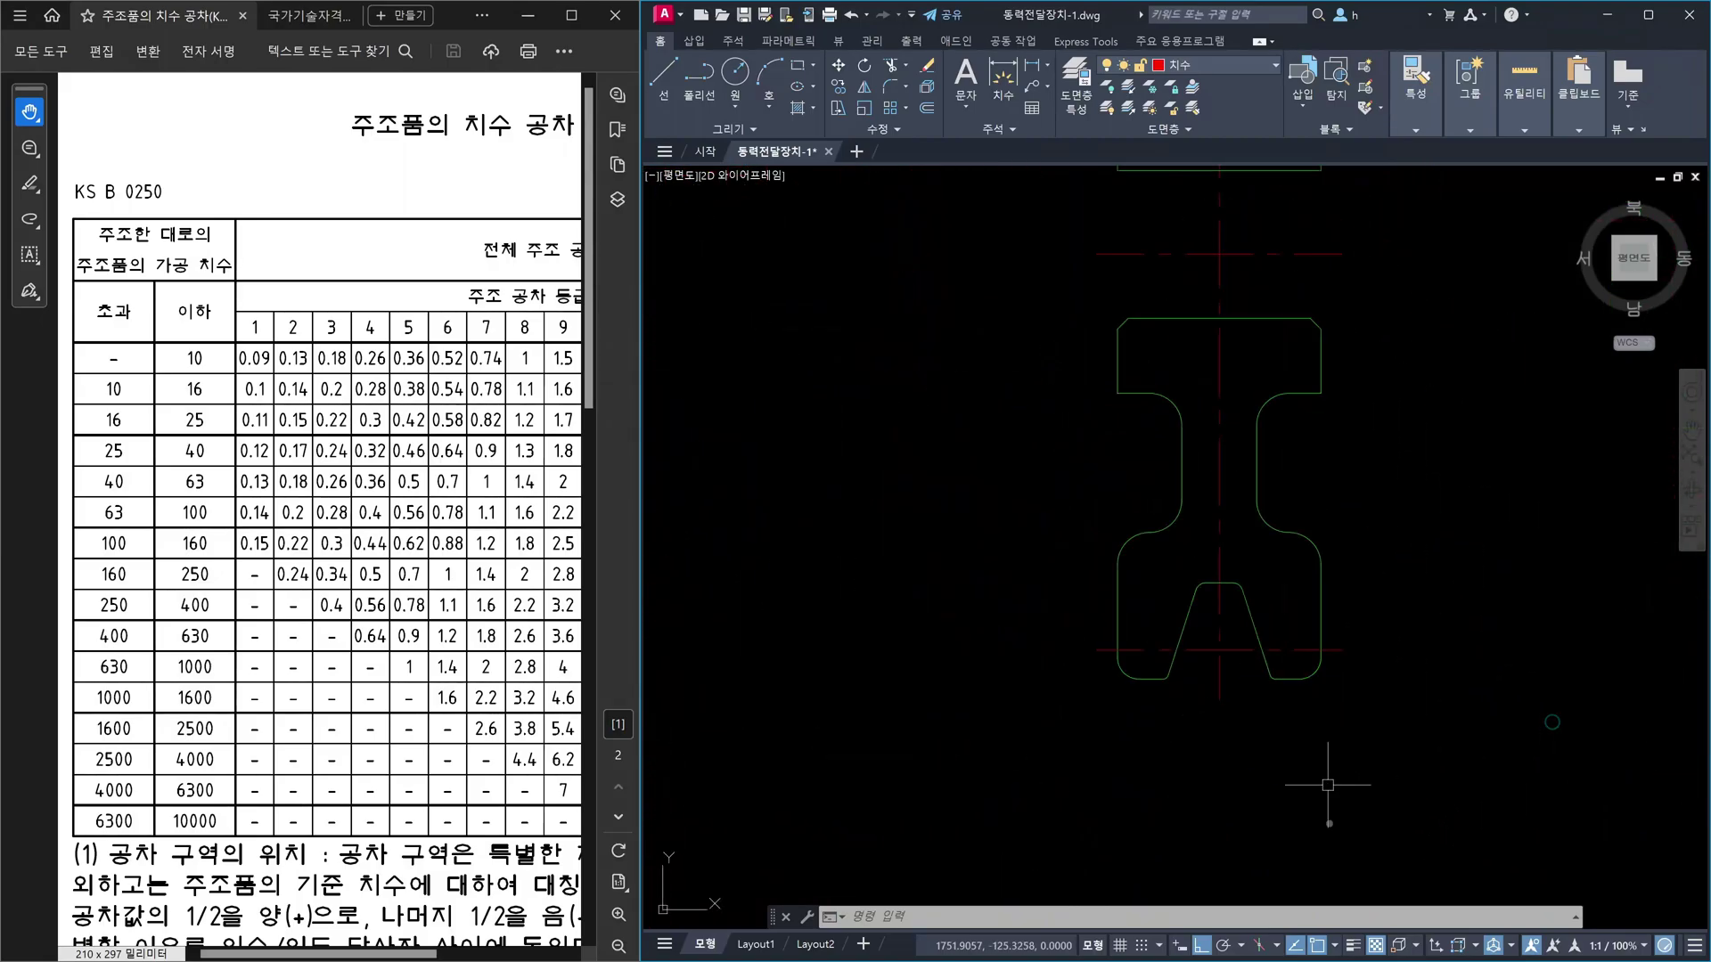
middle_drag(1293, 501, 1251, 638)
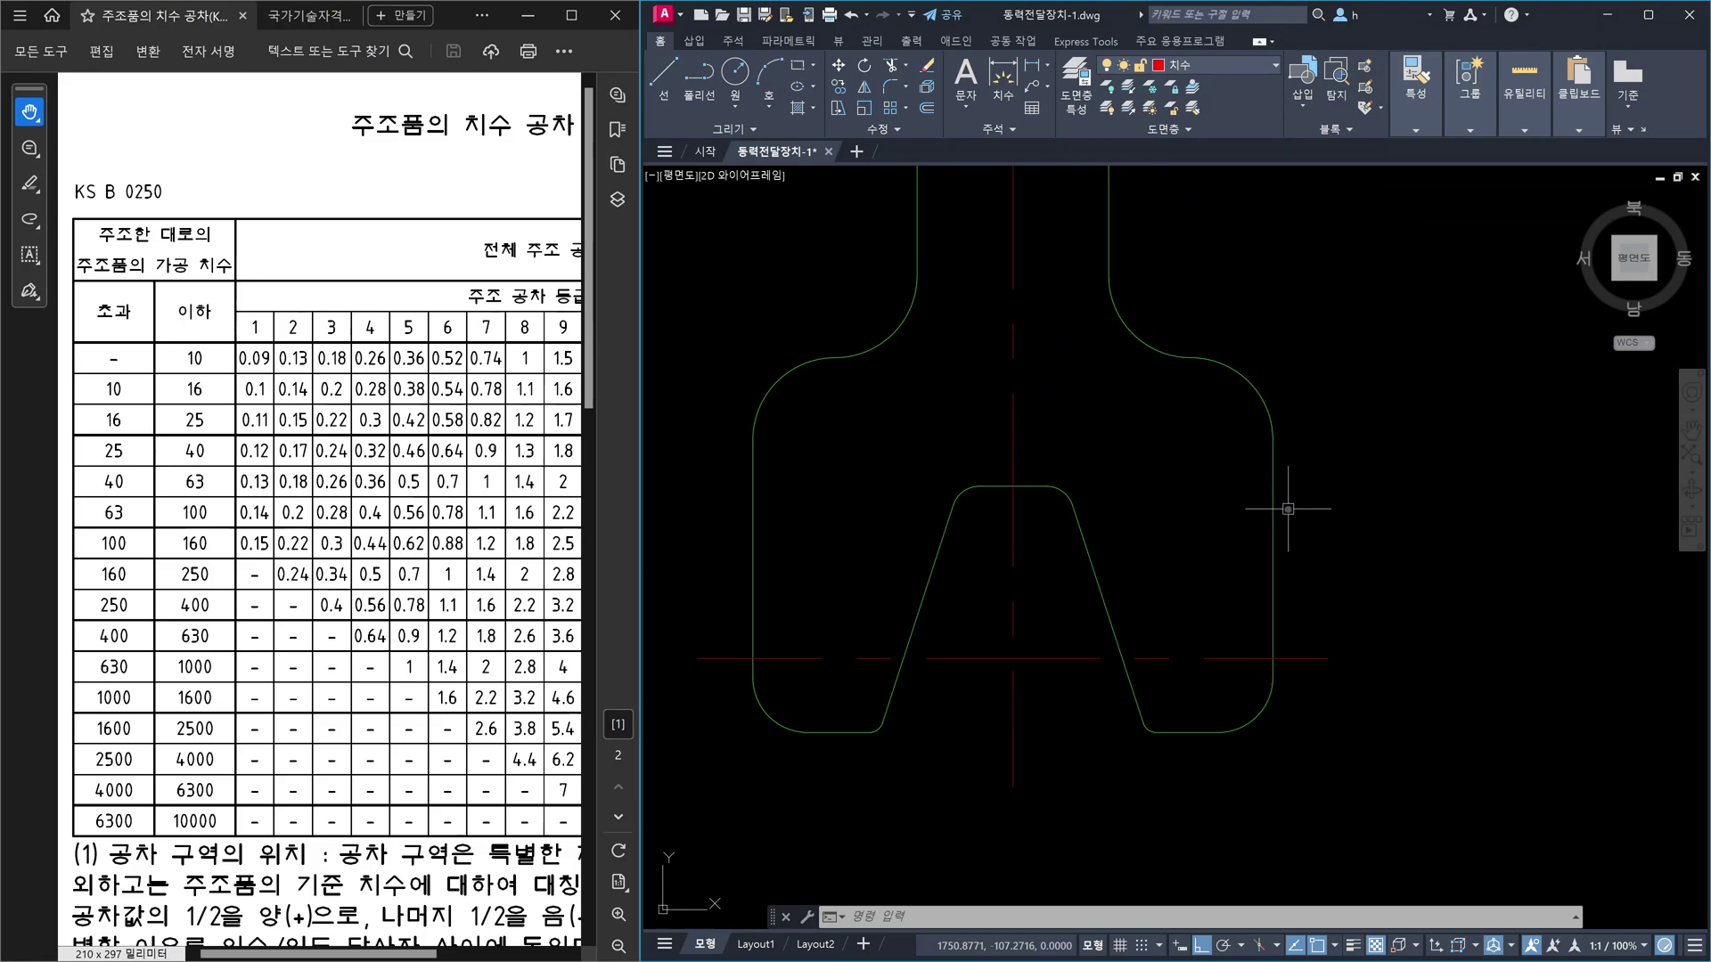
mouse_move(1272, 565)
mouse_down()
mouse_move(1258, 559)
mouse_move(1297, 582)
mouse_move(1293, 605)
mouse_up()
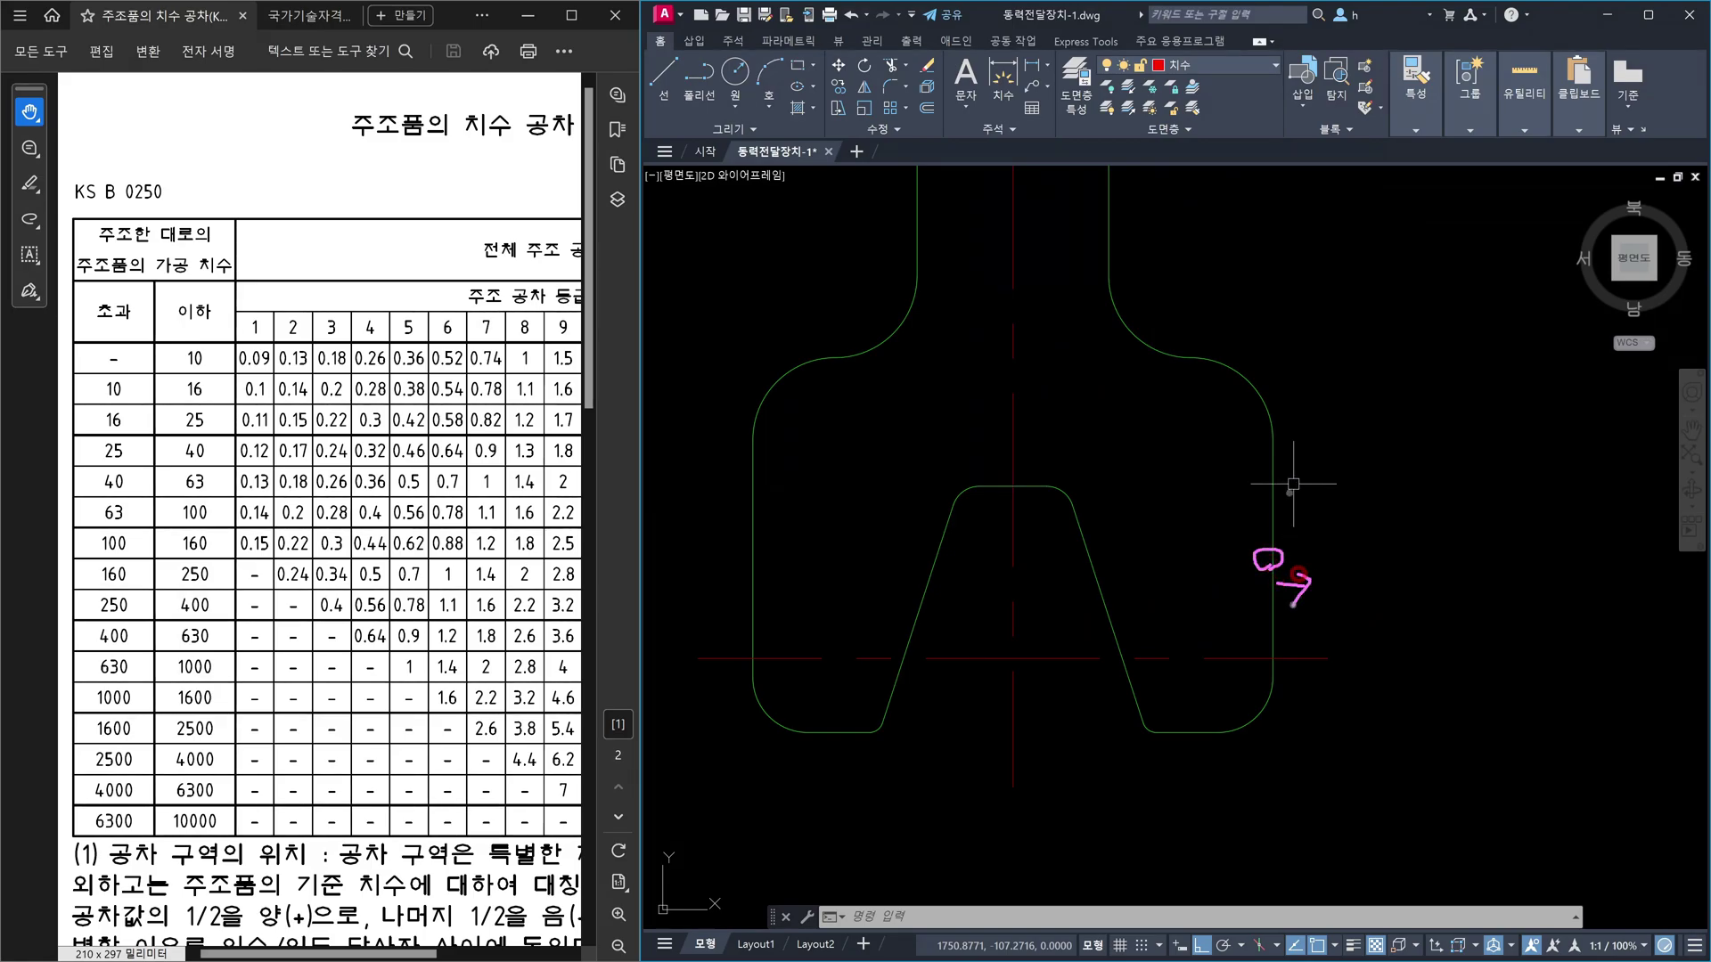
drag(1205, 360, 1276, 437)
mouse_move(1281, 490)
mouse_down()
mouse_move(1294, 500)
mouse_move(1286, 486)
mouse_up()
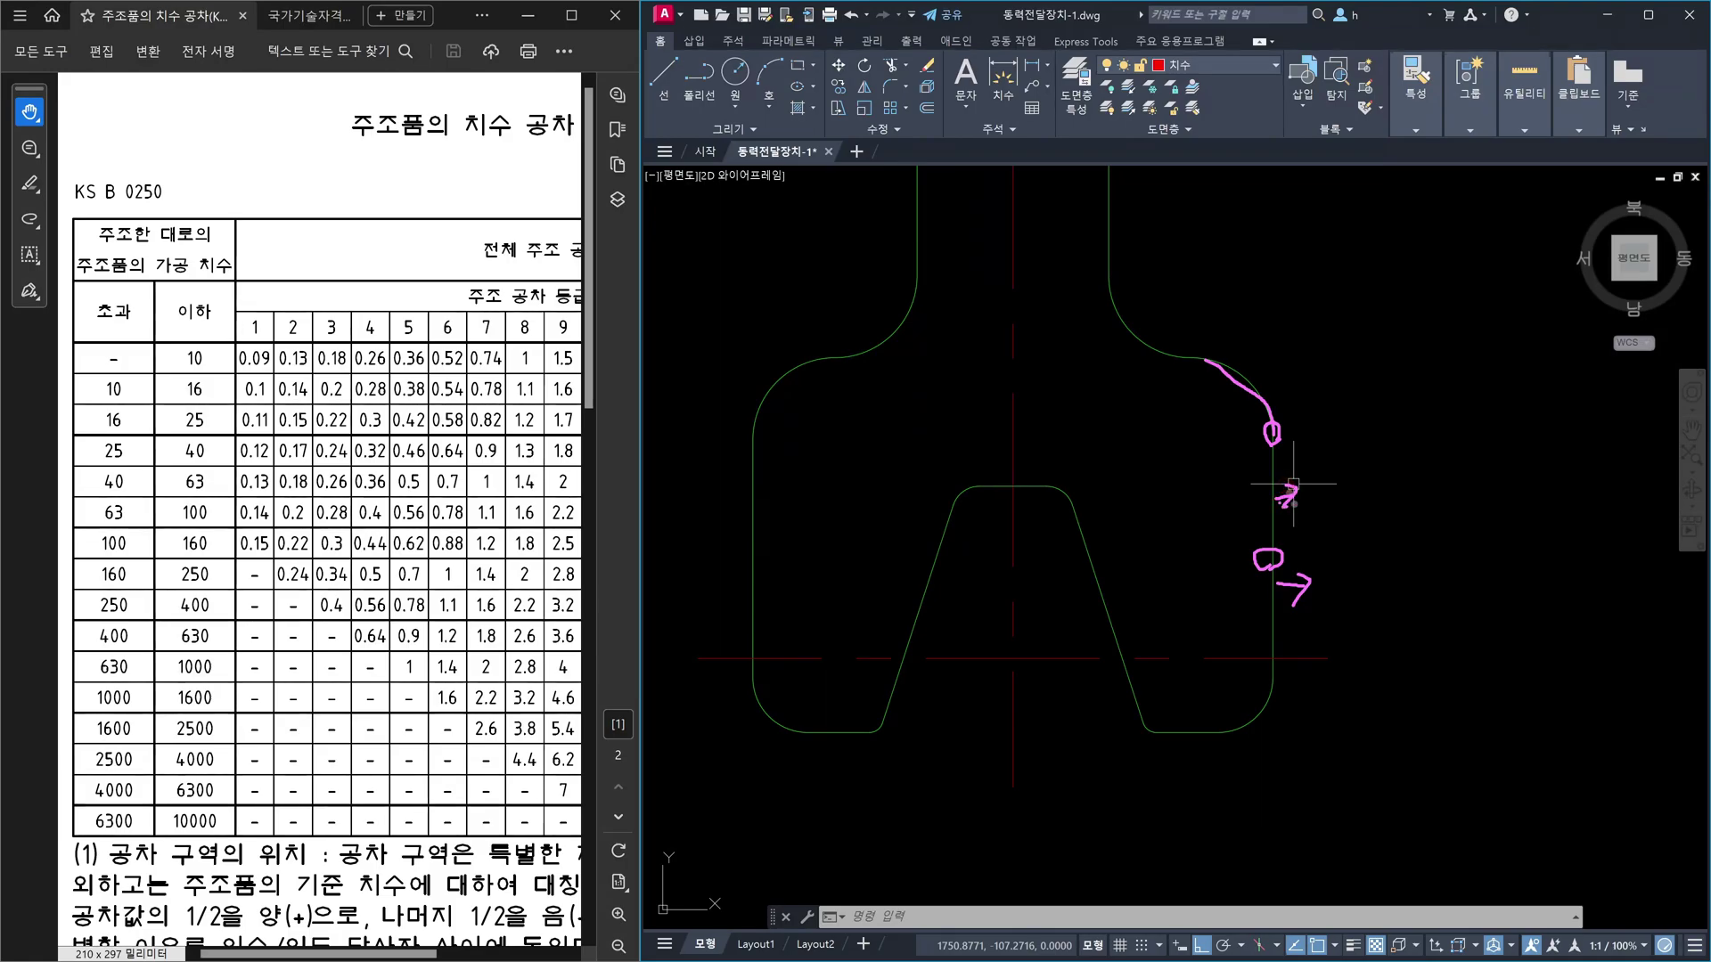
key(Escape)
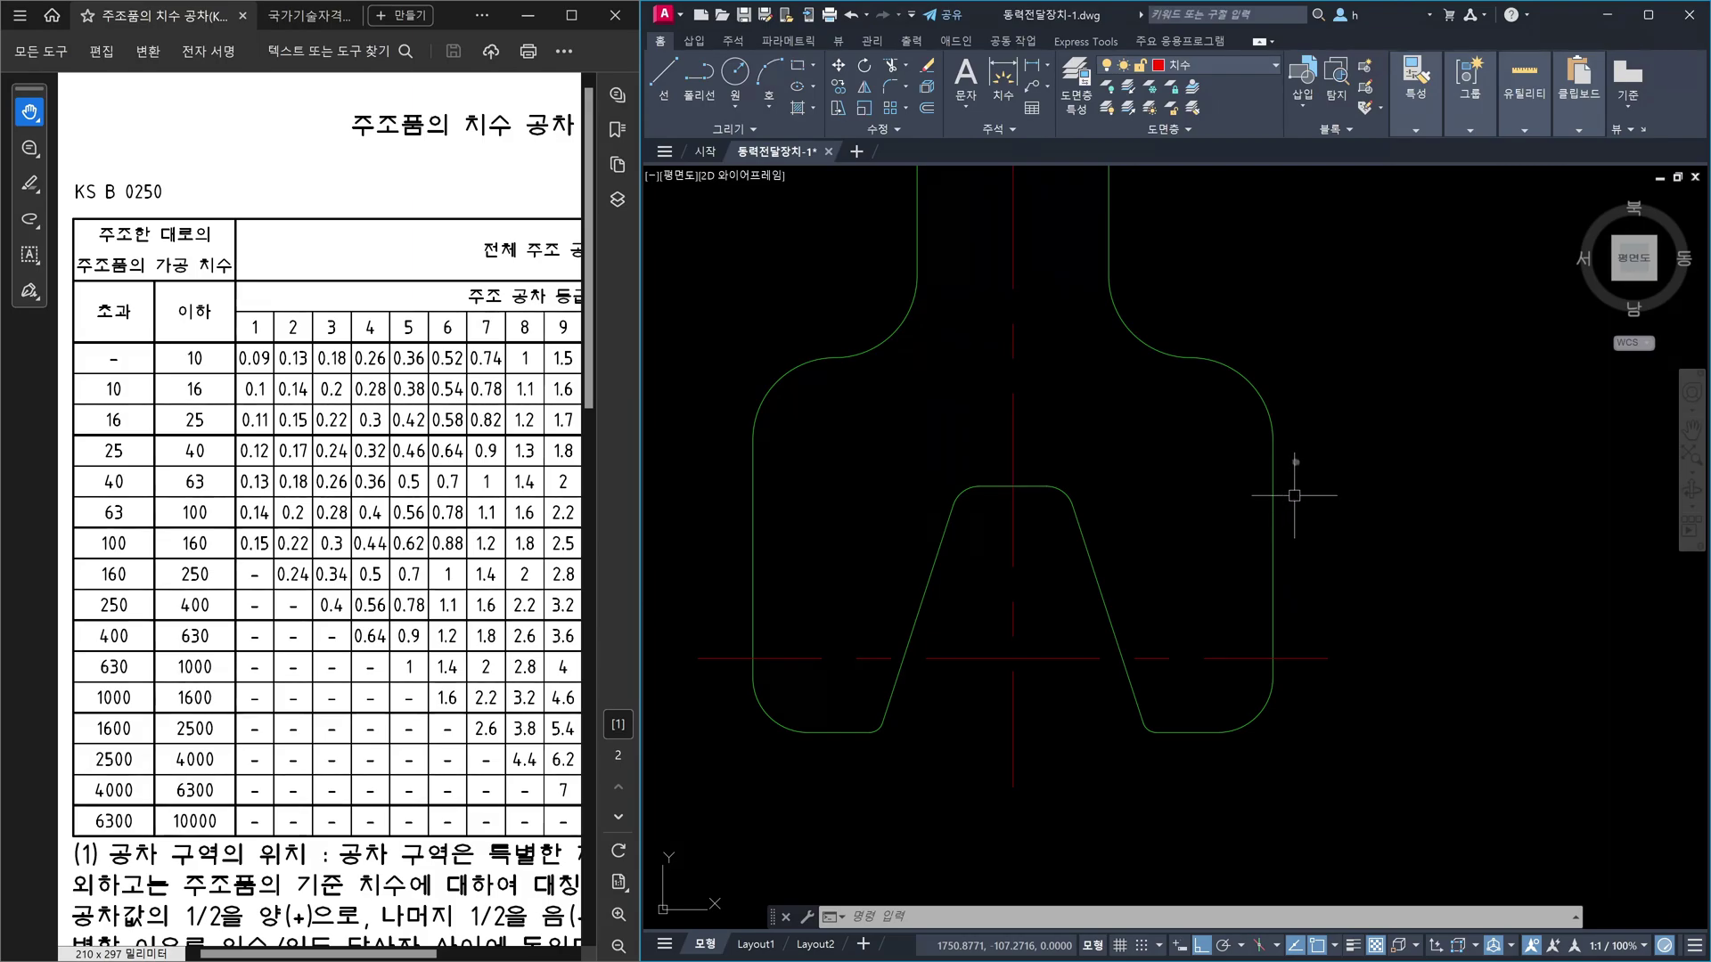
- Draw a 1 mm line outward from the fillet end on the lower rim's right side, continuing vertically down past the rim's bottom edge
text(l)
key(Return)
click(1276, 437)
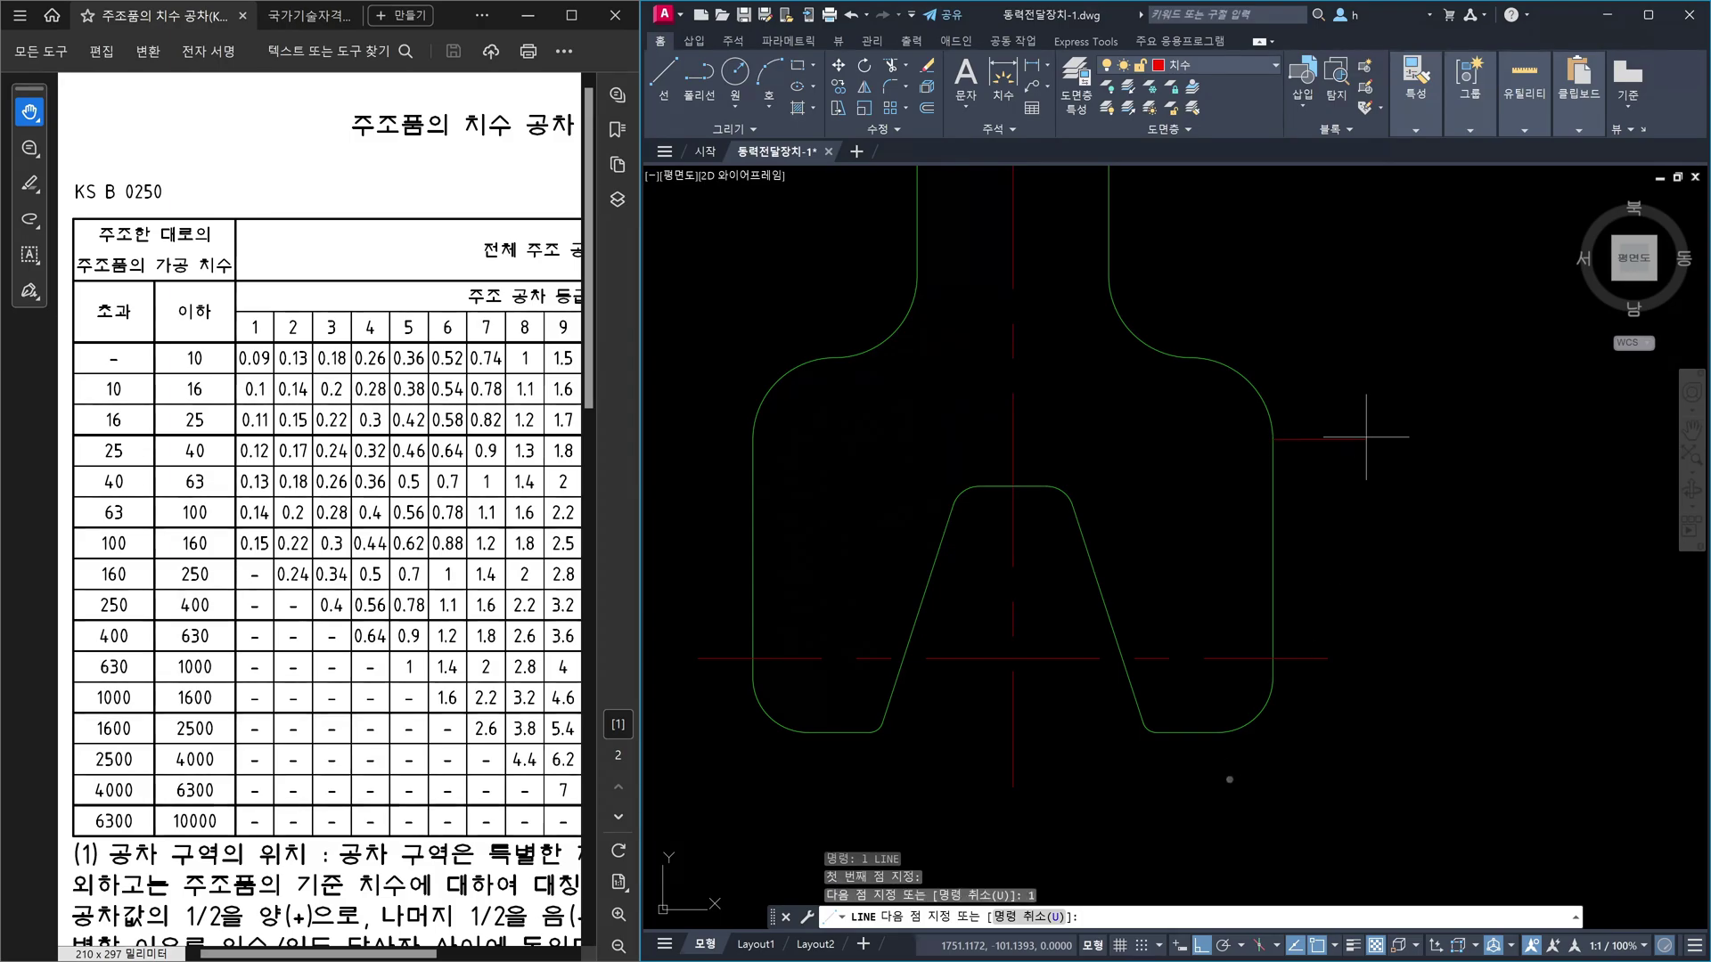
click(1262, 764)
key(Escape)
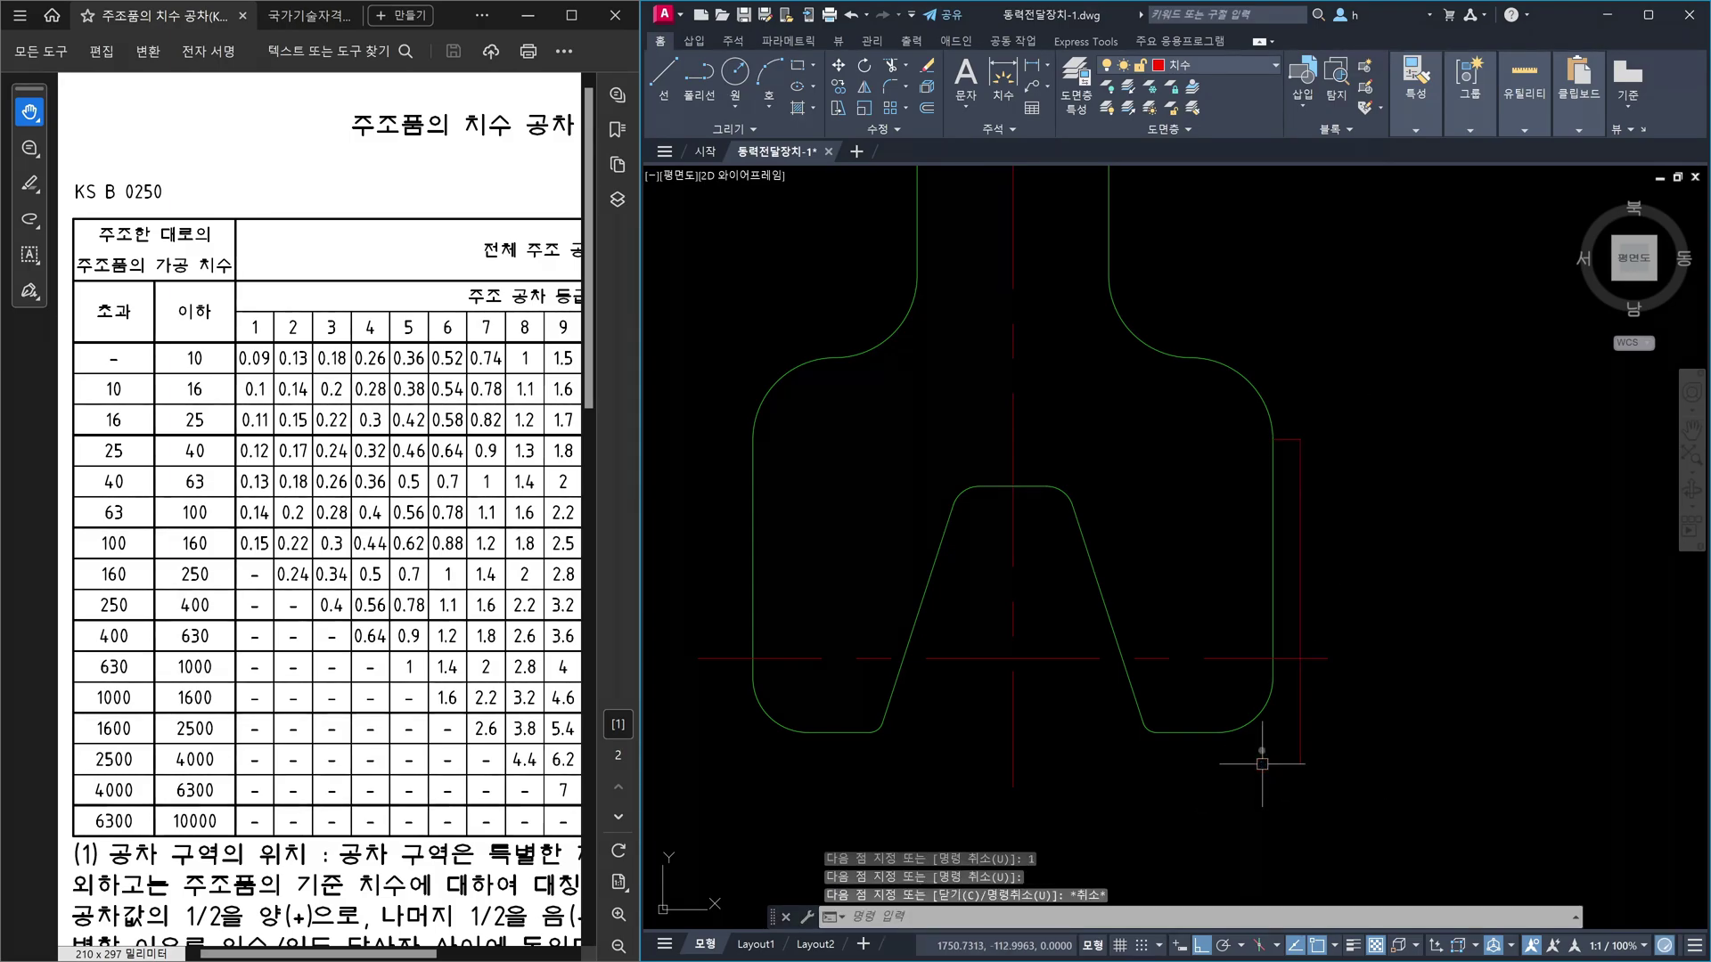
- Draw a horizontal line outward from the fillet end on the rim's bottom edge, crossing the new vertical line
text(l)
key(Return)
click(1223, 732)
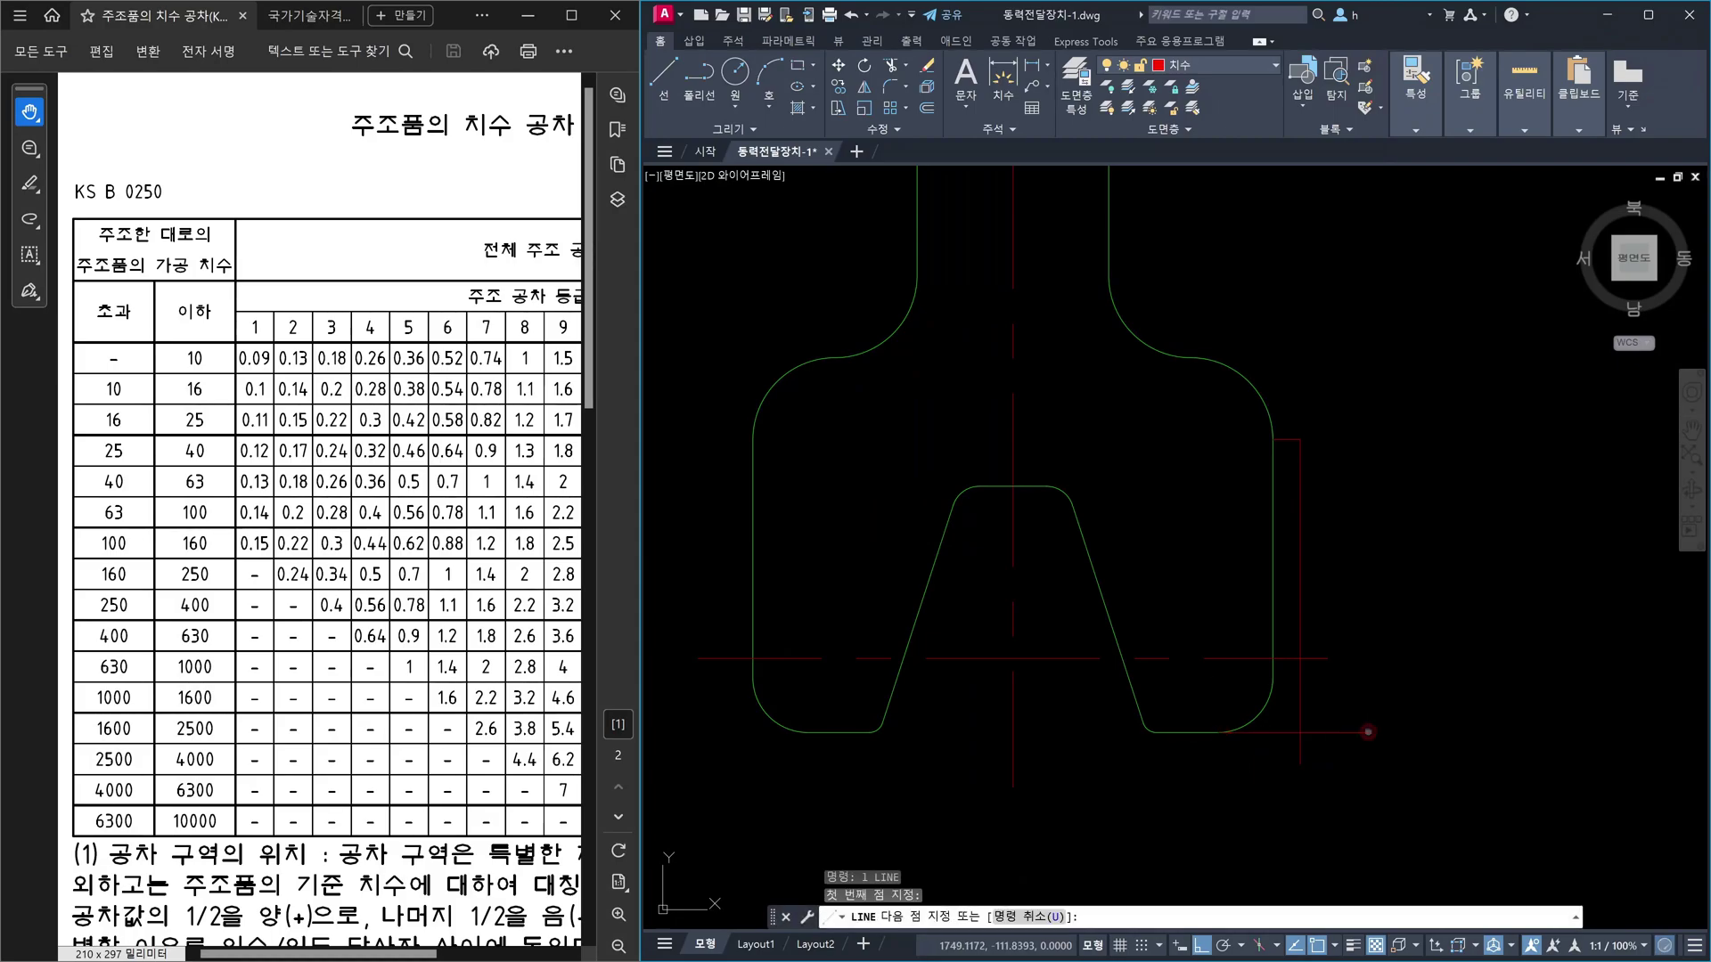
key(Escape)
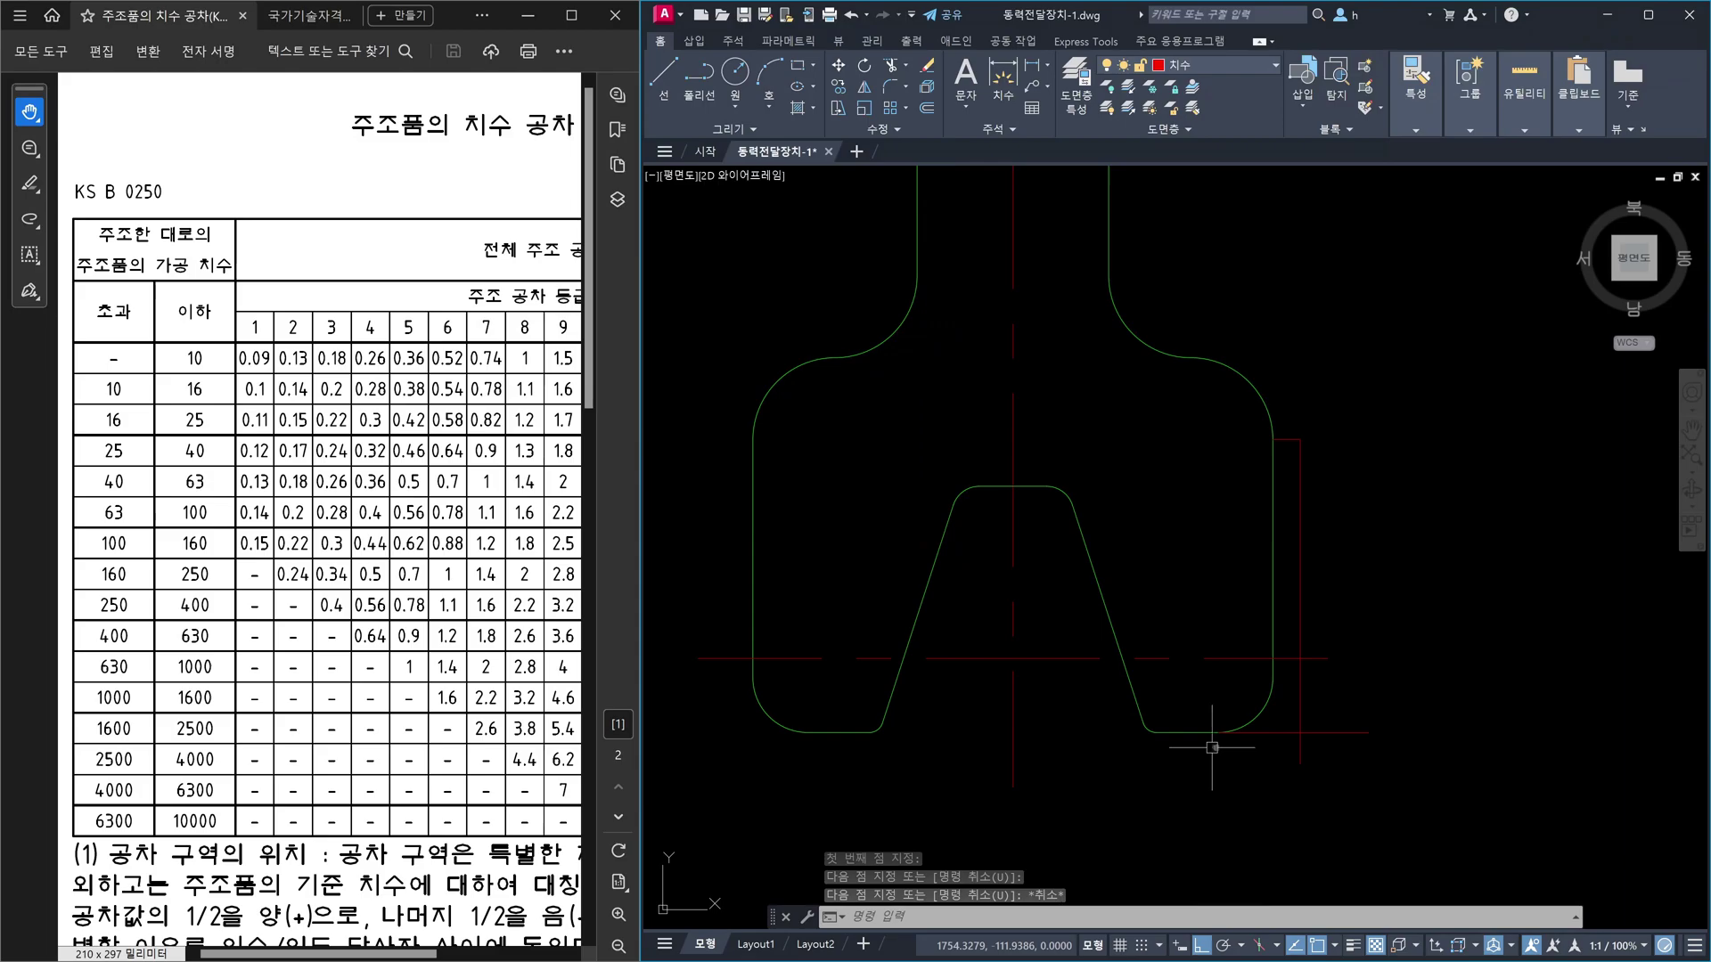
key(Escape)
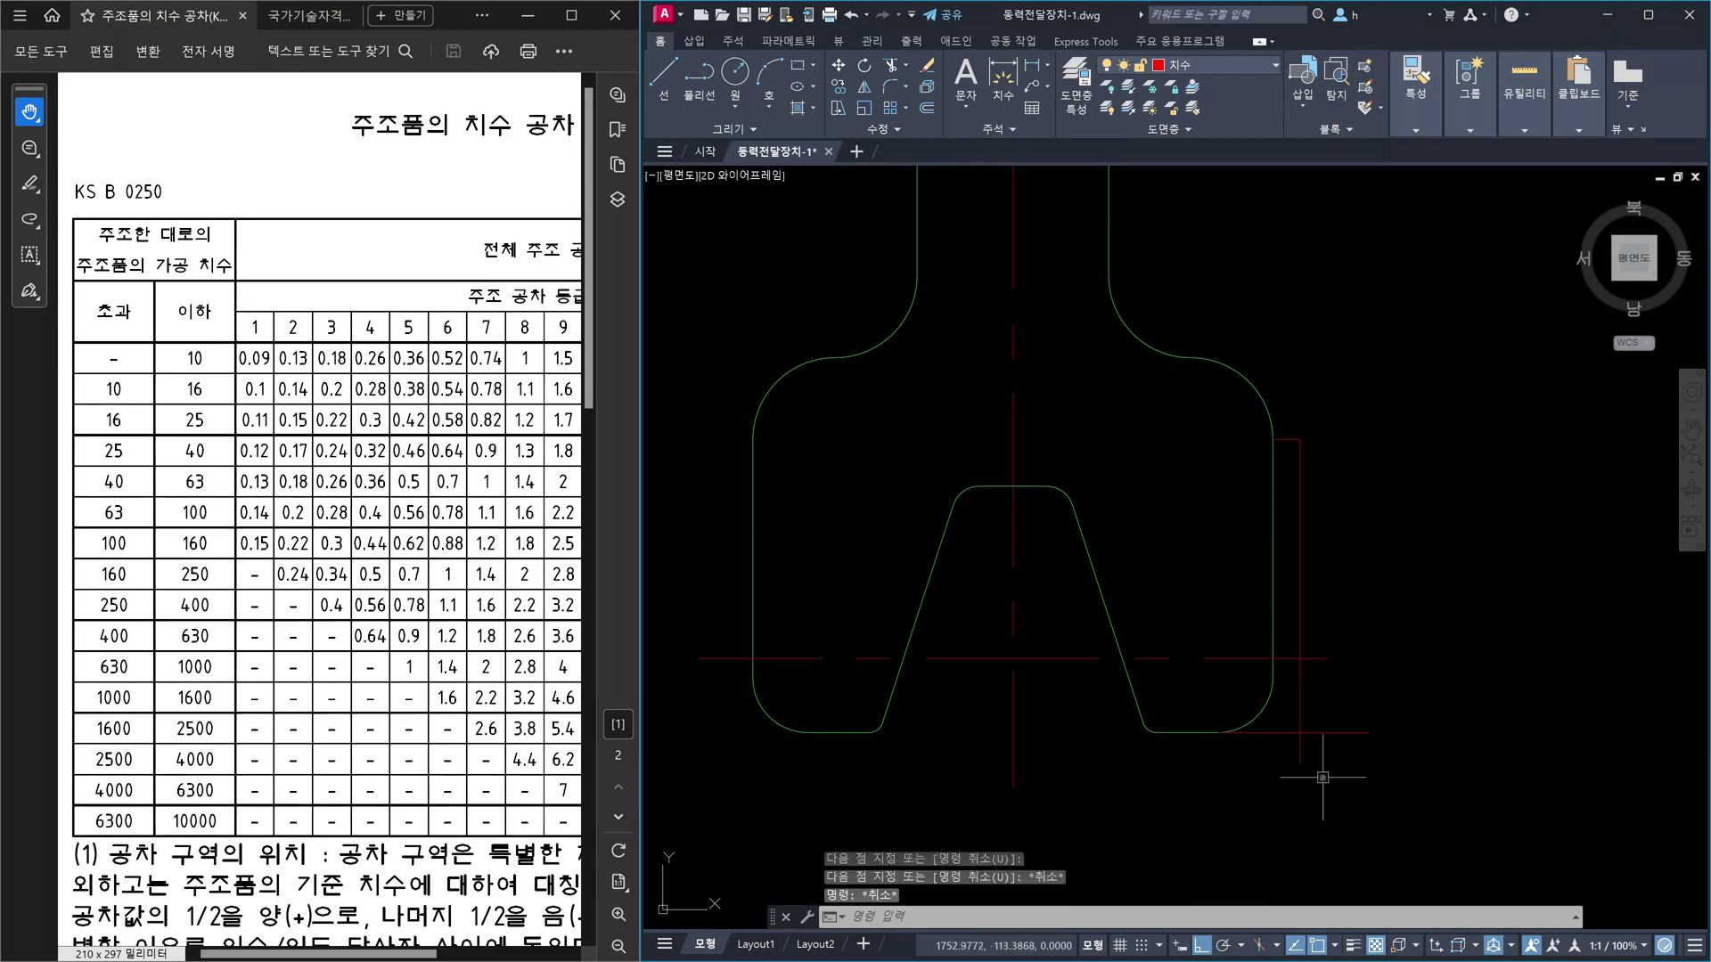
- Trim the overhanging ends of the vertical and horizontal lines beside the lower rim back to their intersection
text(tr)
key(Return)
click(1326, 756)
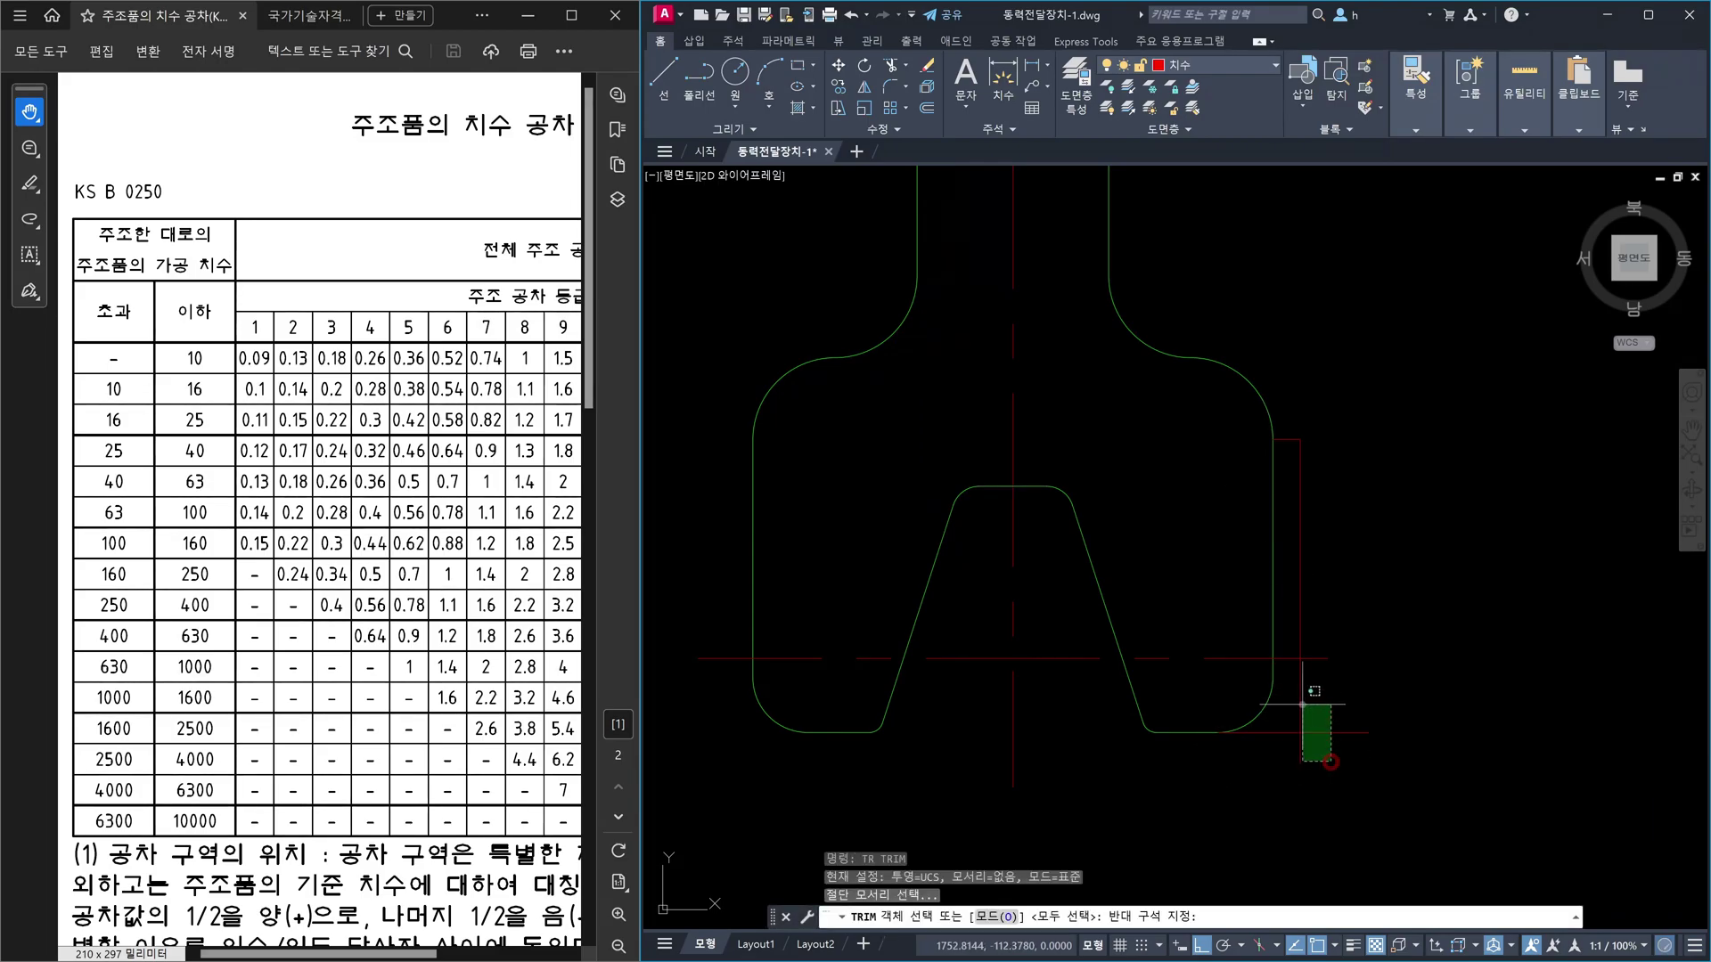
click(1292, 715)
key(Return)
click(1324, 763)
click(1289, 750)
click(1354, 749)
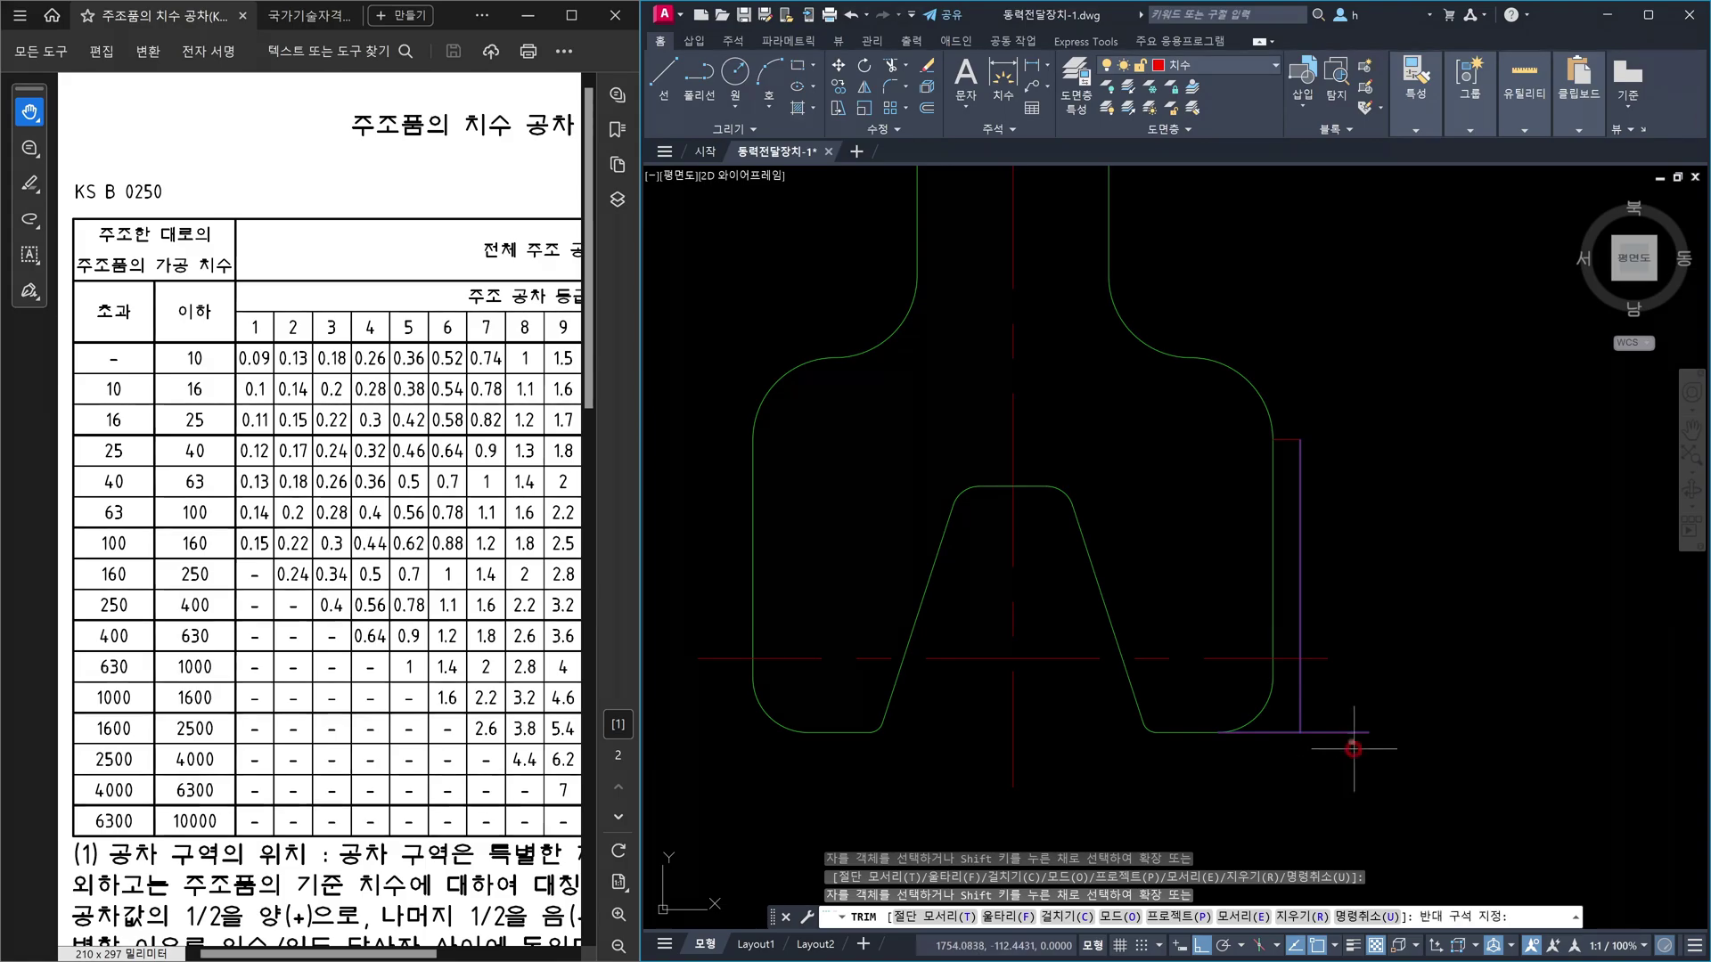
click(1338, 715)
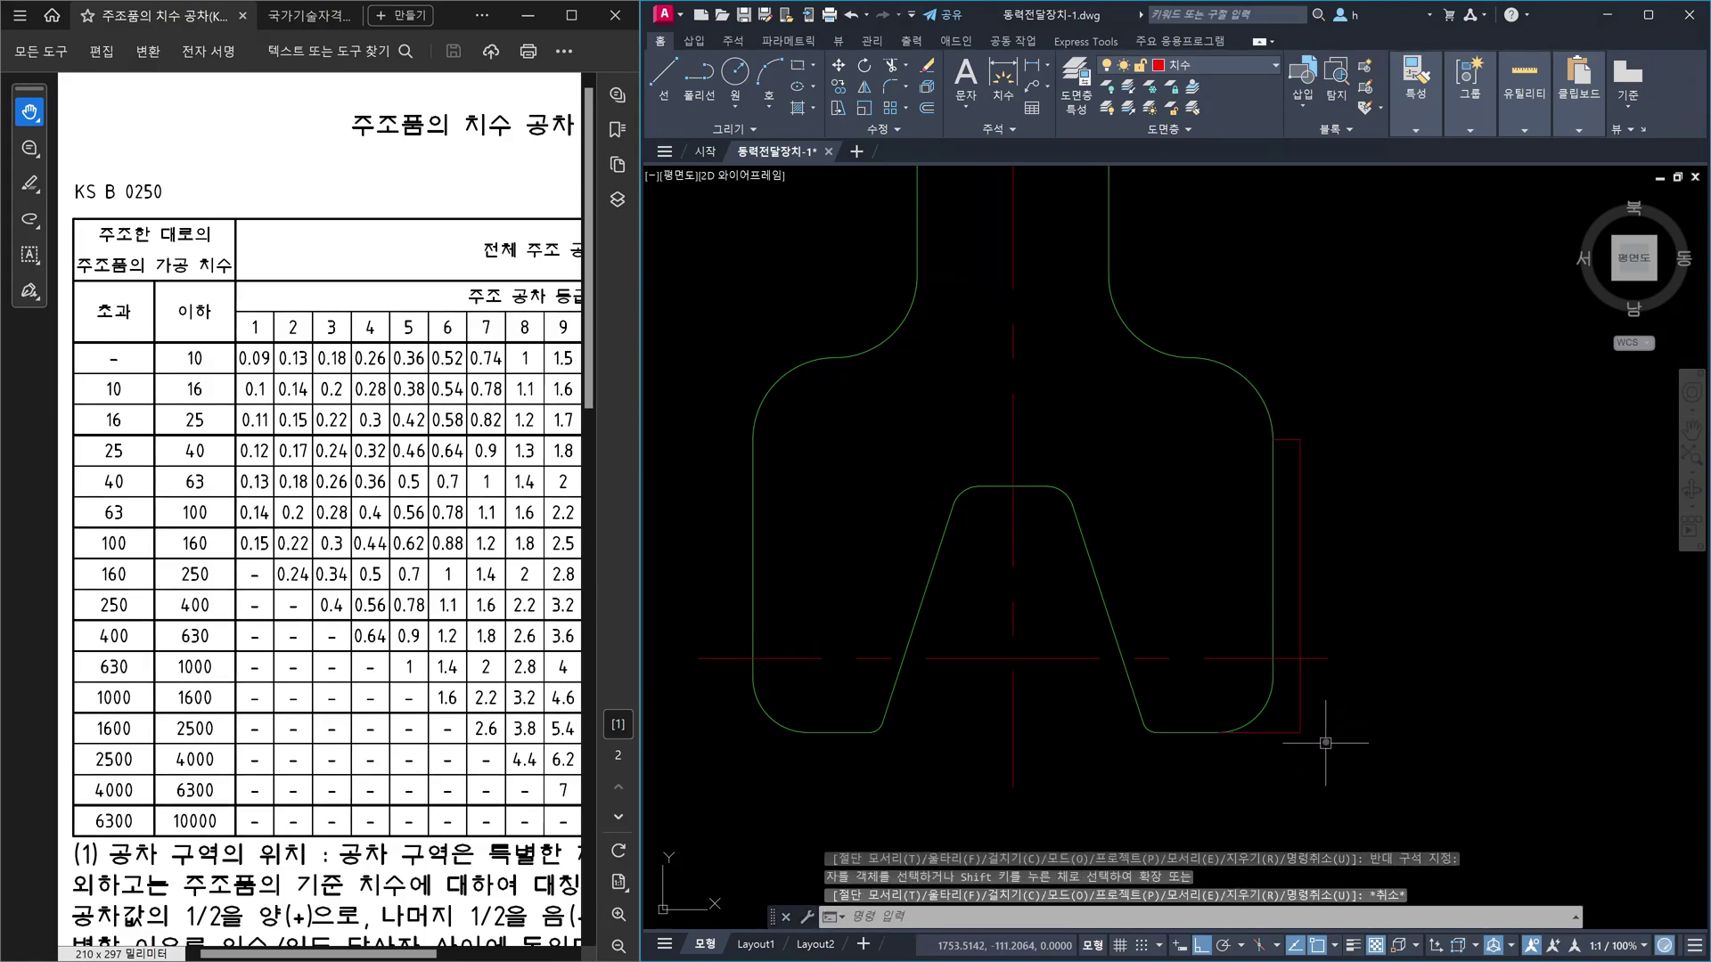
- Try erasing the three offset lines around the lower rim's right side, and undo the erasure
click(1325, 742)
click(1294, 719)
click(1336, 520)
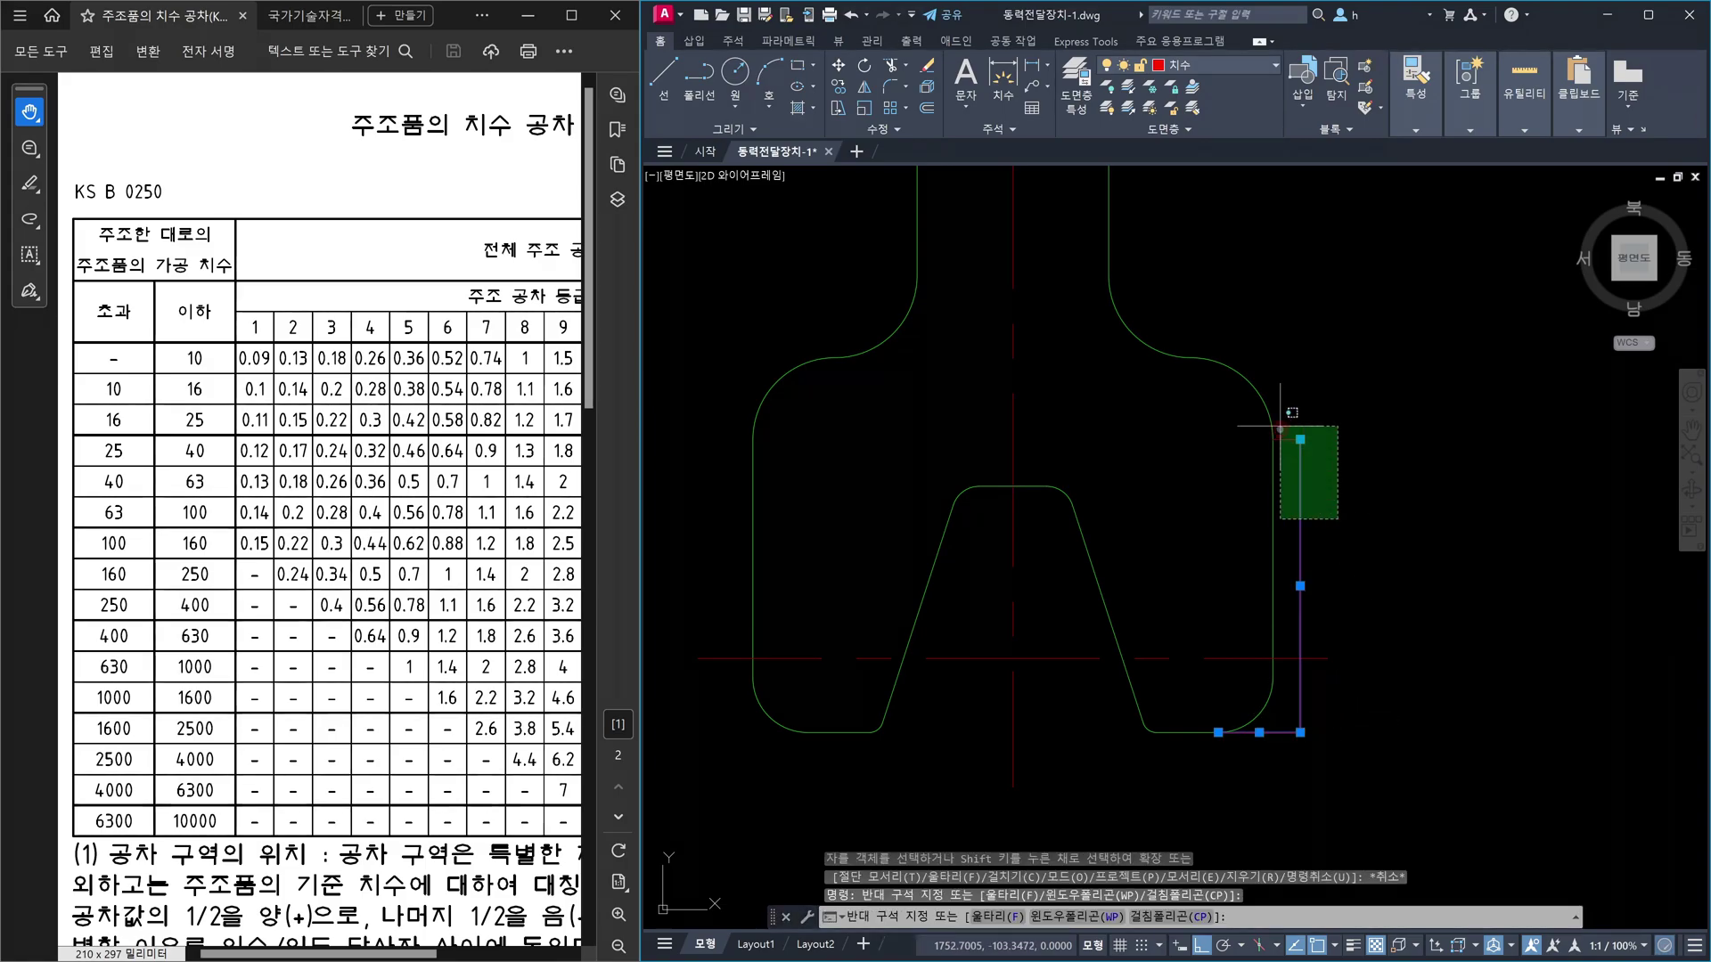
click(1280, 428)
key(Delete)
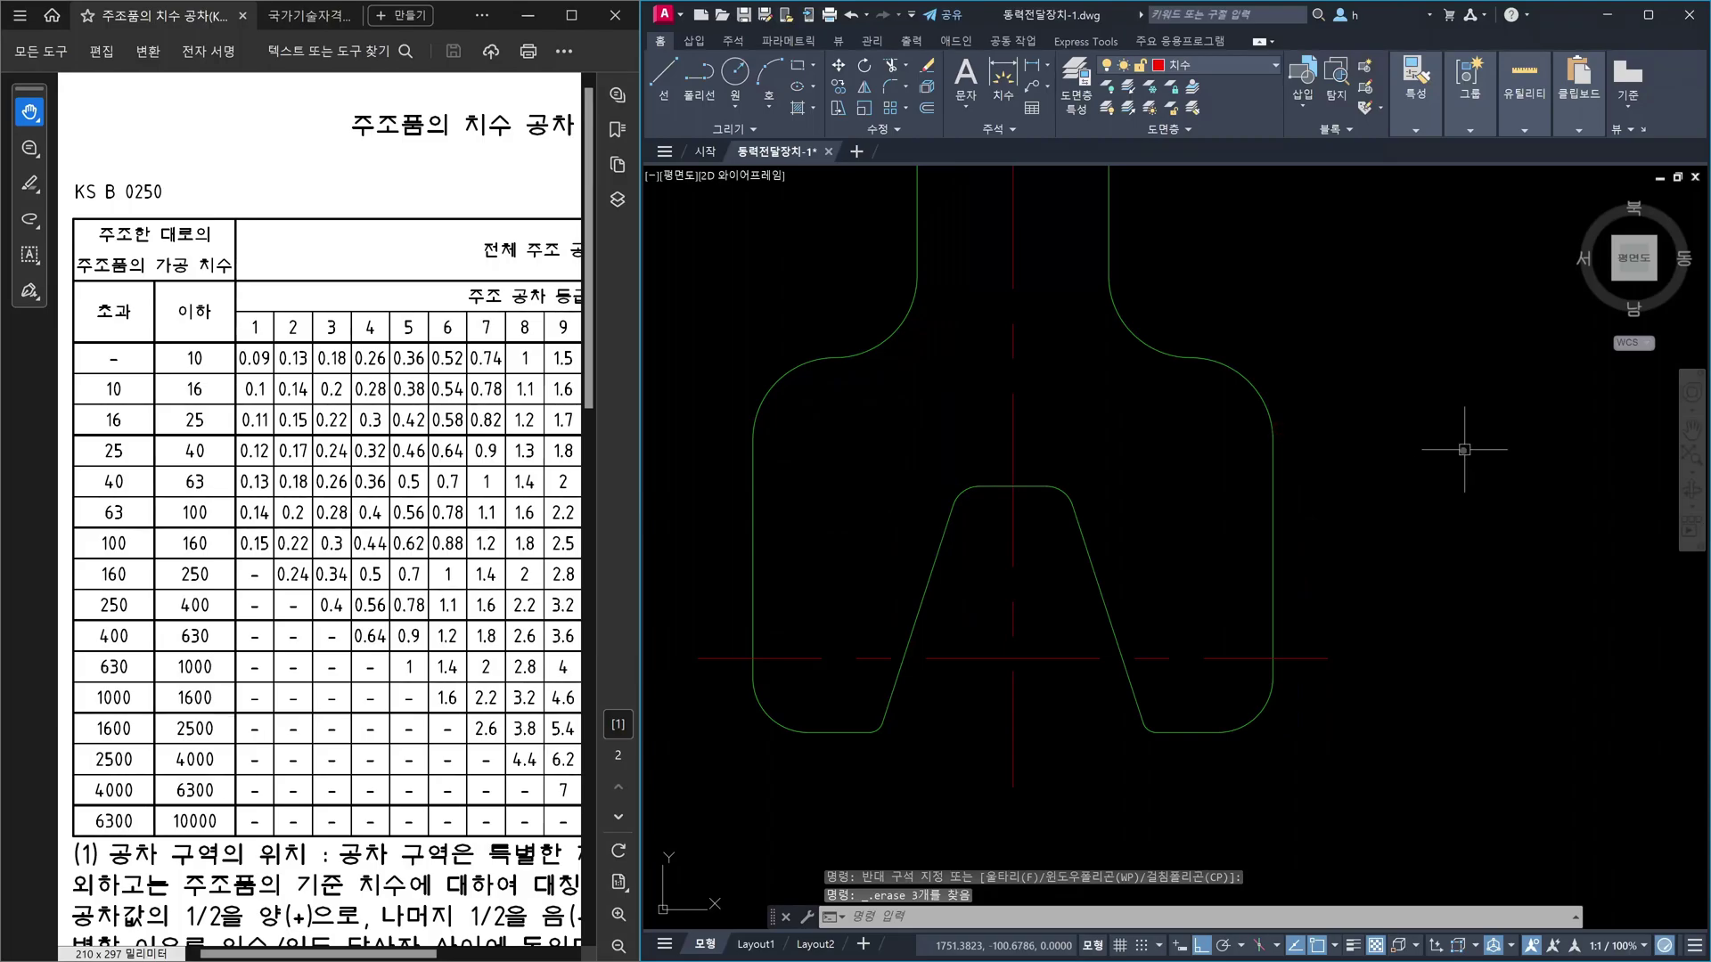
key(Escape)
key(ctrl+z)
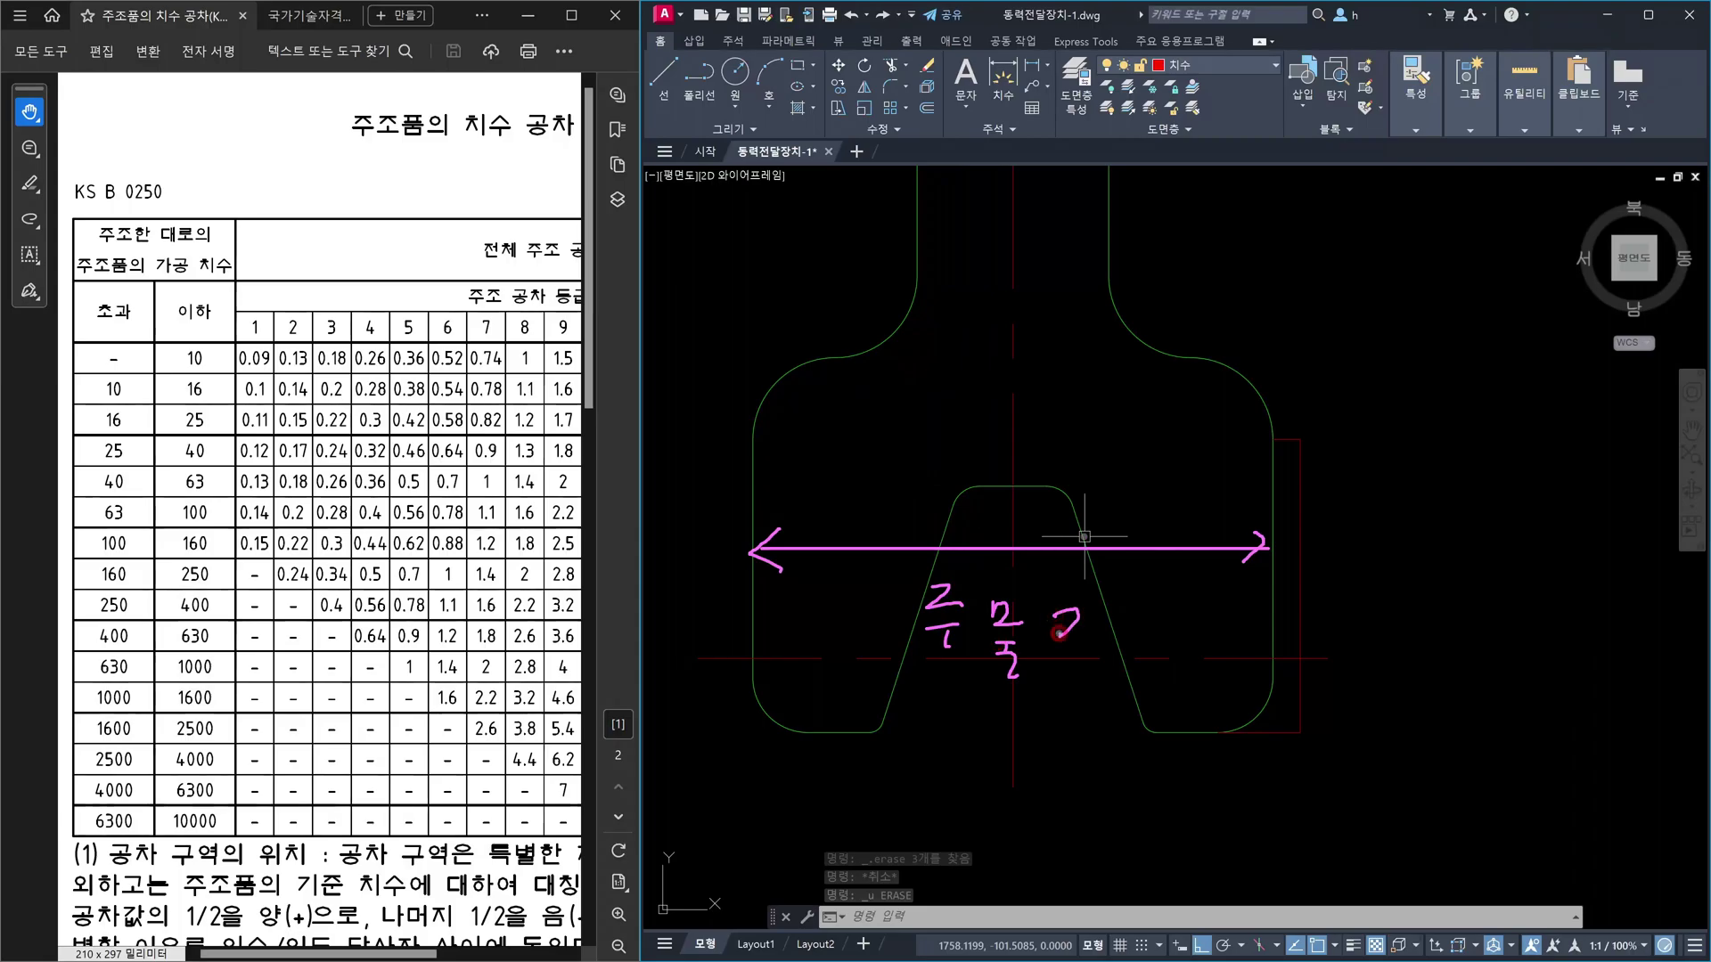
mouse_move(1059, 634)
mouse_down()
mouse_move(1060, 678)
mouse_move(1058, 658)
mouse_up()
drag(1108, 611, 1145, 657)
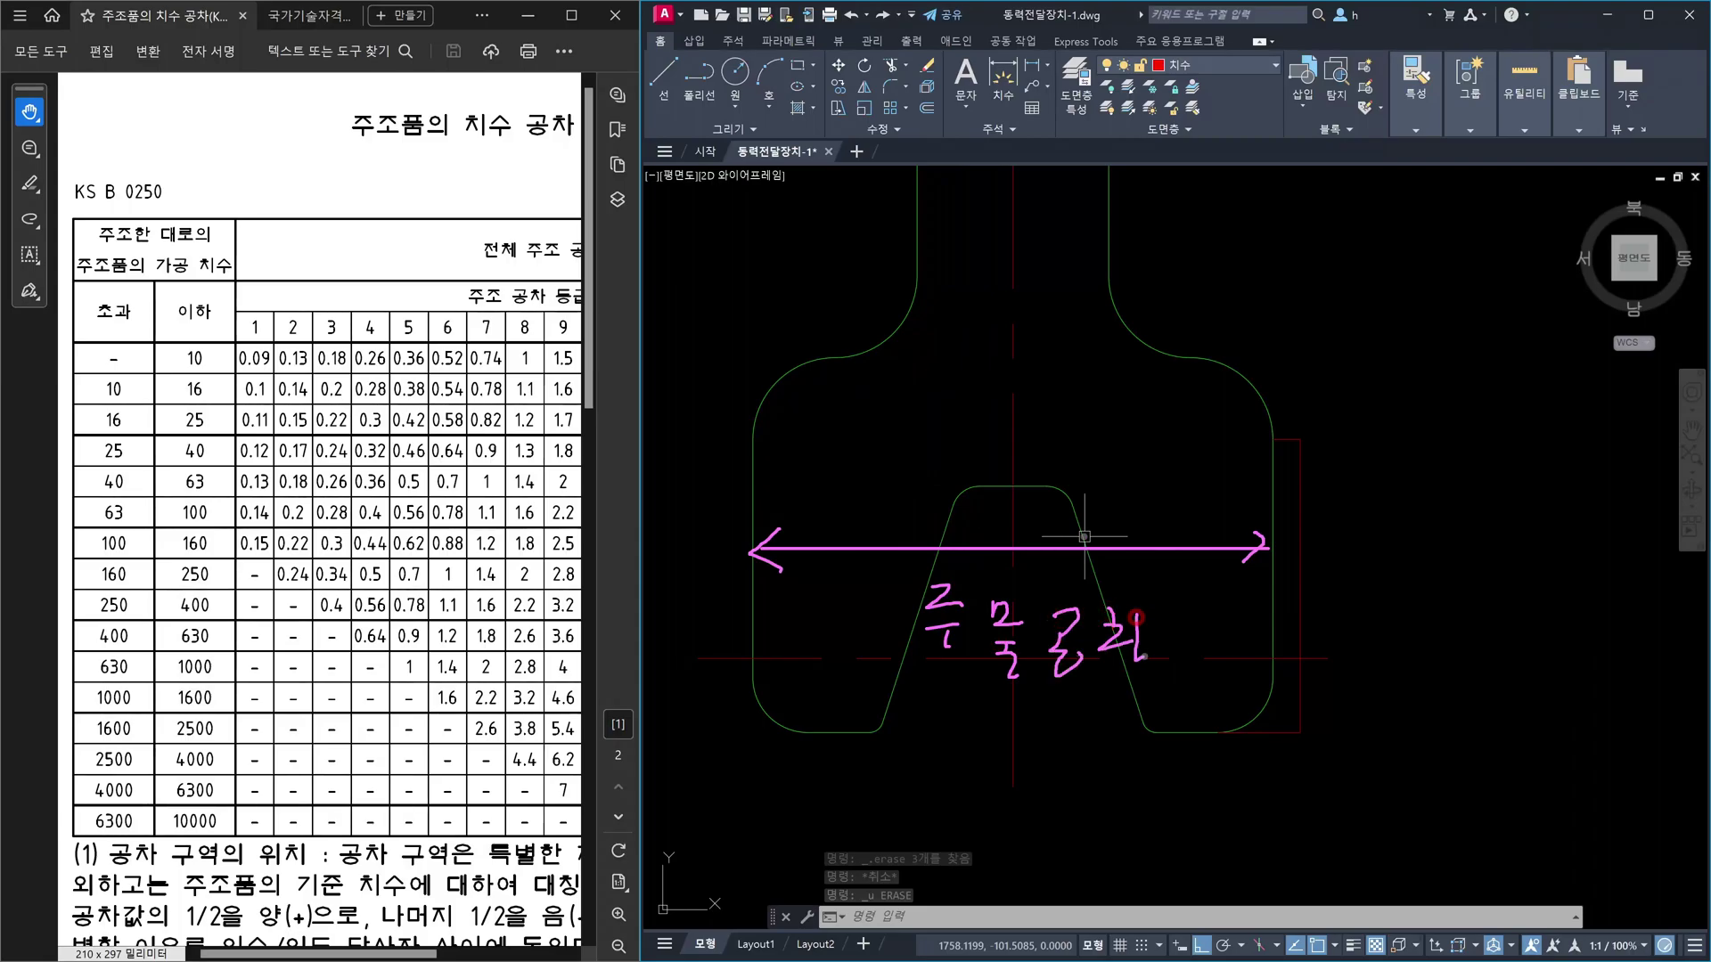
drag(1276, 587, 1269, 595)
mouse_move(1277, 427)
mouse_down()
mouse_move(1326, 416)
mouse_move(1312, 437)
mouse_up()
mouse_move(1255, 429)
mouse_down()
mouse_move(1197, 426)
mouse_move(1223, 438)
mouse_up()
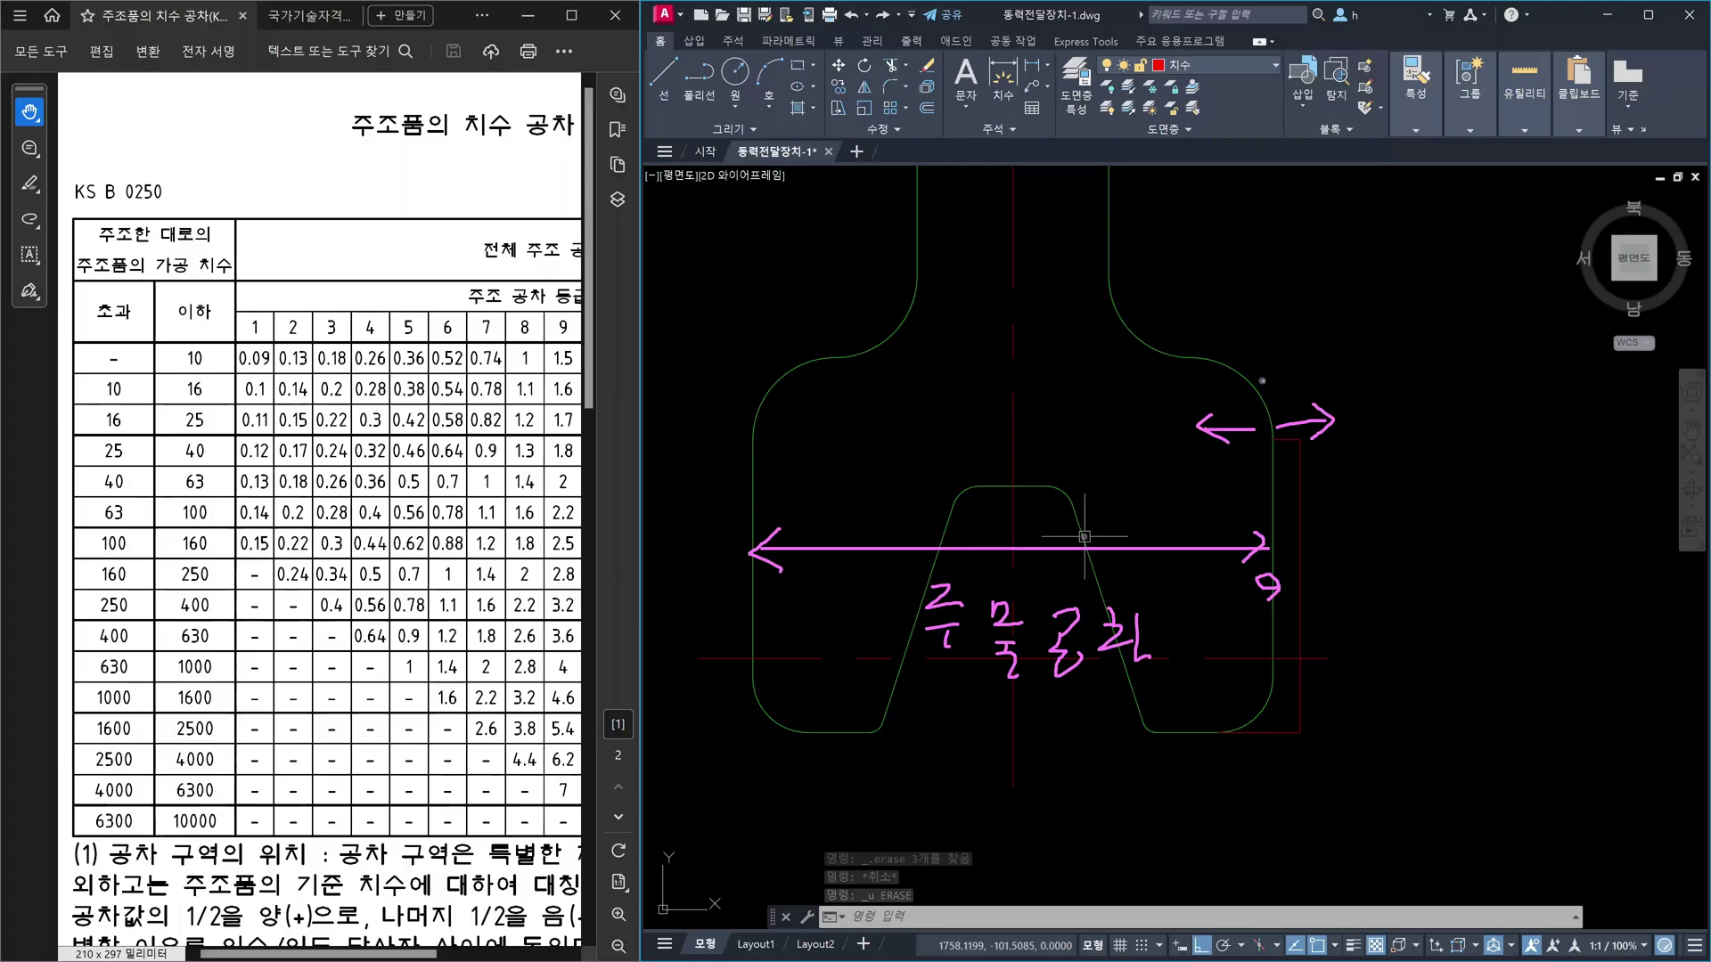
drag(1258, 385, 1262, 737)
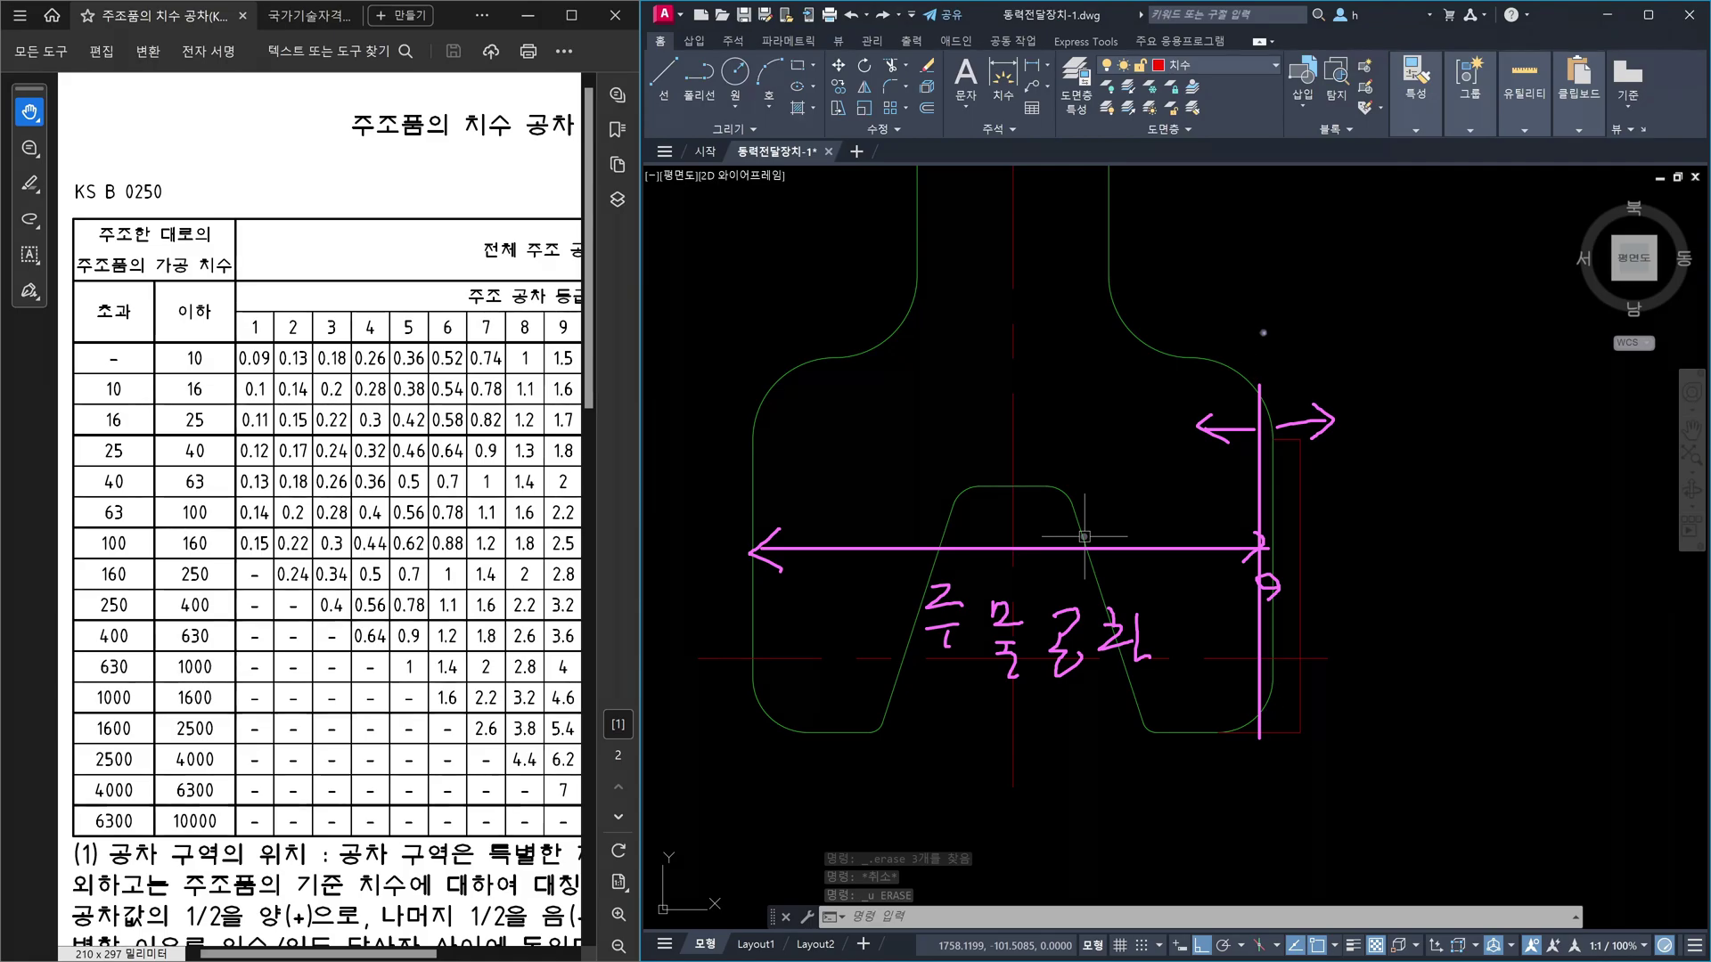
mouse_move(1244, 337)
mouse_down()
mouse_move(1277, 360)
mouse_move(1306, 327)
mouse_up()
mouse_move(1306, 327)
mouse_down()
mouse_move(1303, 307)
mouse_move(1325, 347)
mouse_move(1301, 331)
mouse_move(1299, 357)
mouse_move(1363, 324)
mouse_move(1375, 349)
mouse_up()
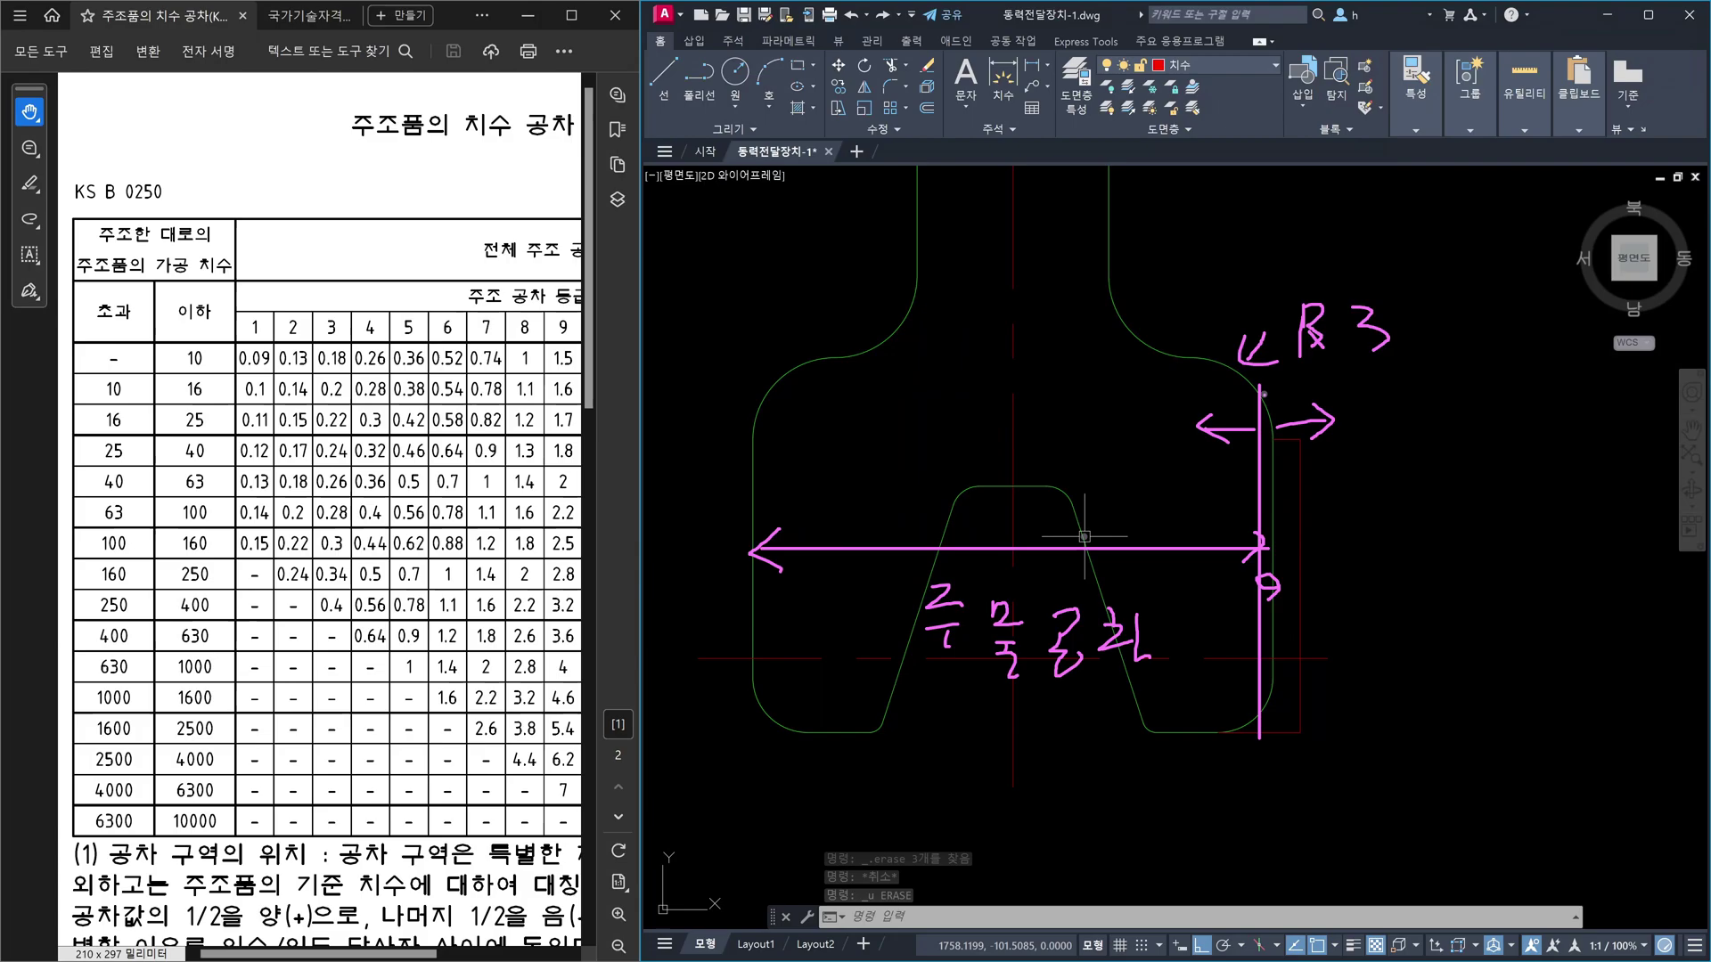
drag(1248, 403, 1267, 397)
key(Escape)
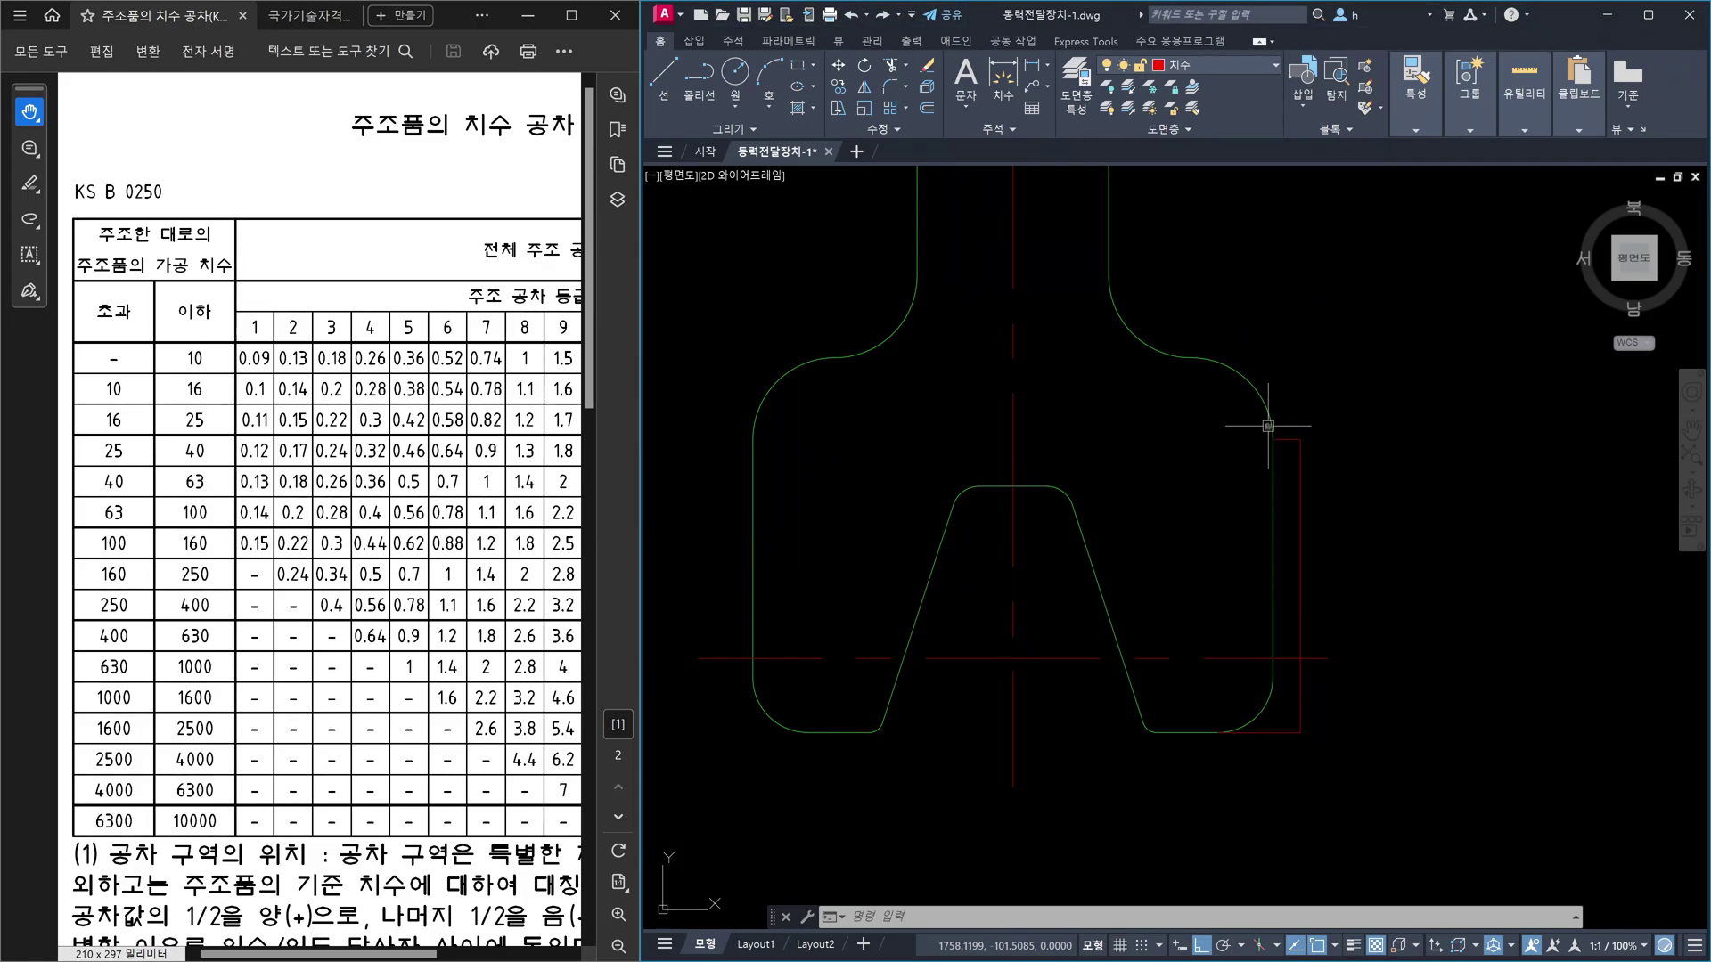
mouse_move(1275, 454)
mouse_down()
mouse_move(1248, 463)
mouse_move(1261, 480)
mouse_up()
drag(1284, 440, 1283, 735)
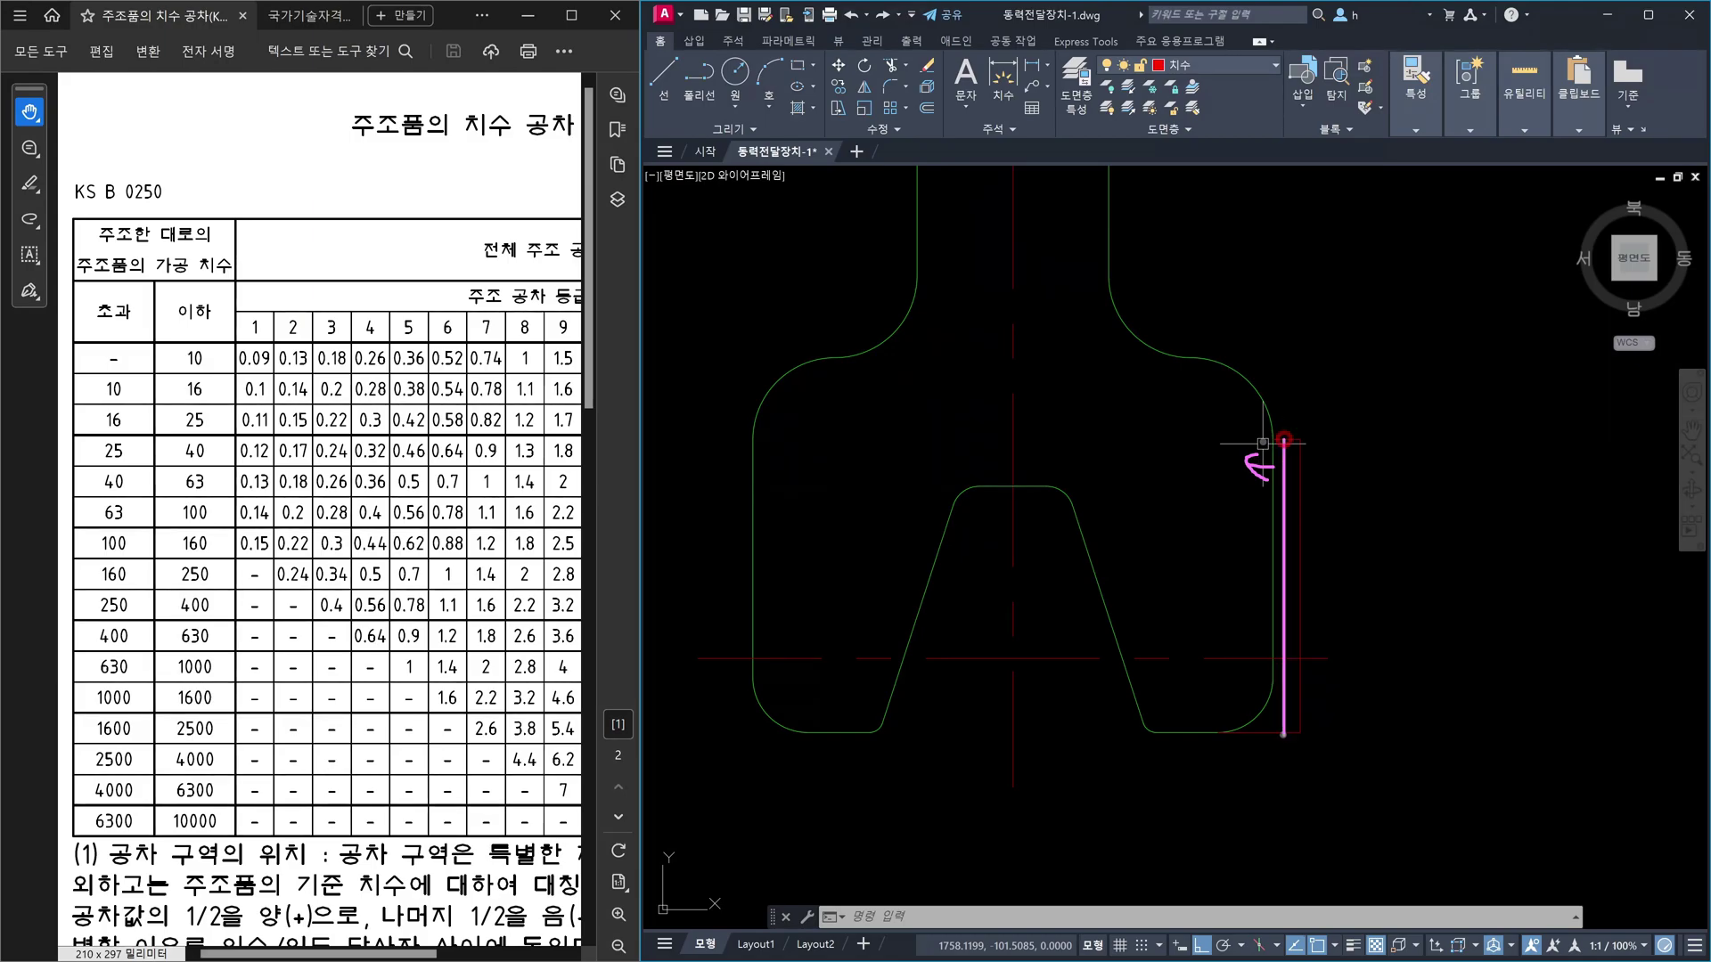
mouse_move(1283, 459)
mouse_down()
mouse_move(1292, 426)
mouse_move(1278, 465)
mouse_up()
drag(1316, 399, 1369, 432)
drag(1371, 373, 1325, 441)
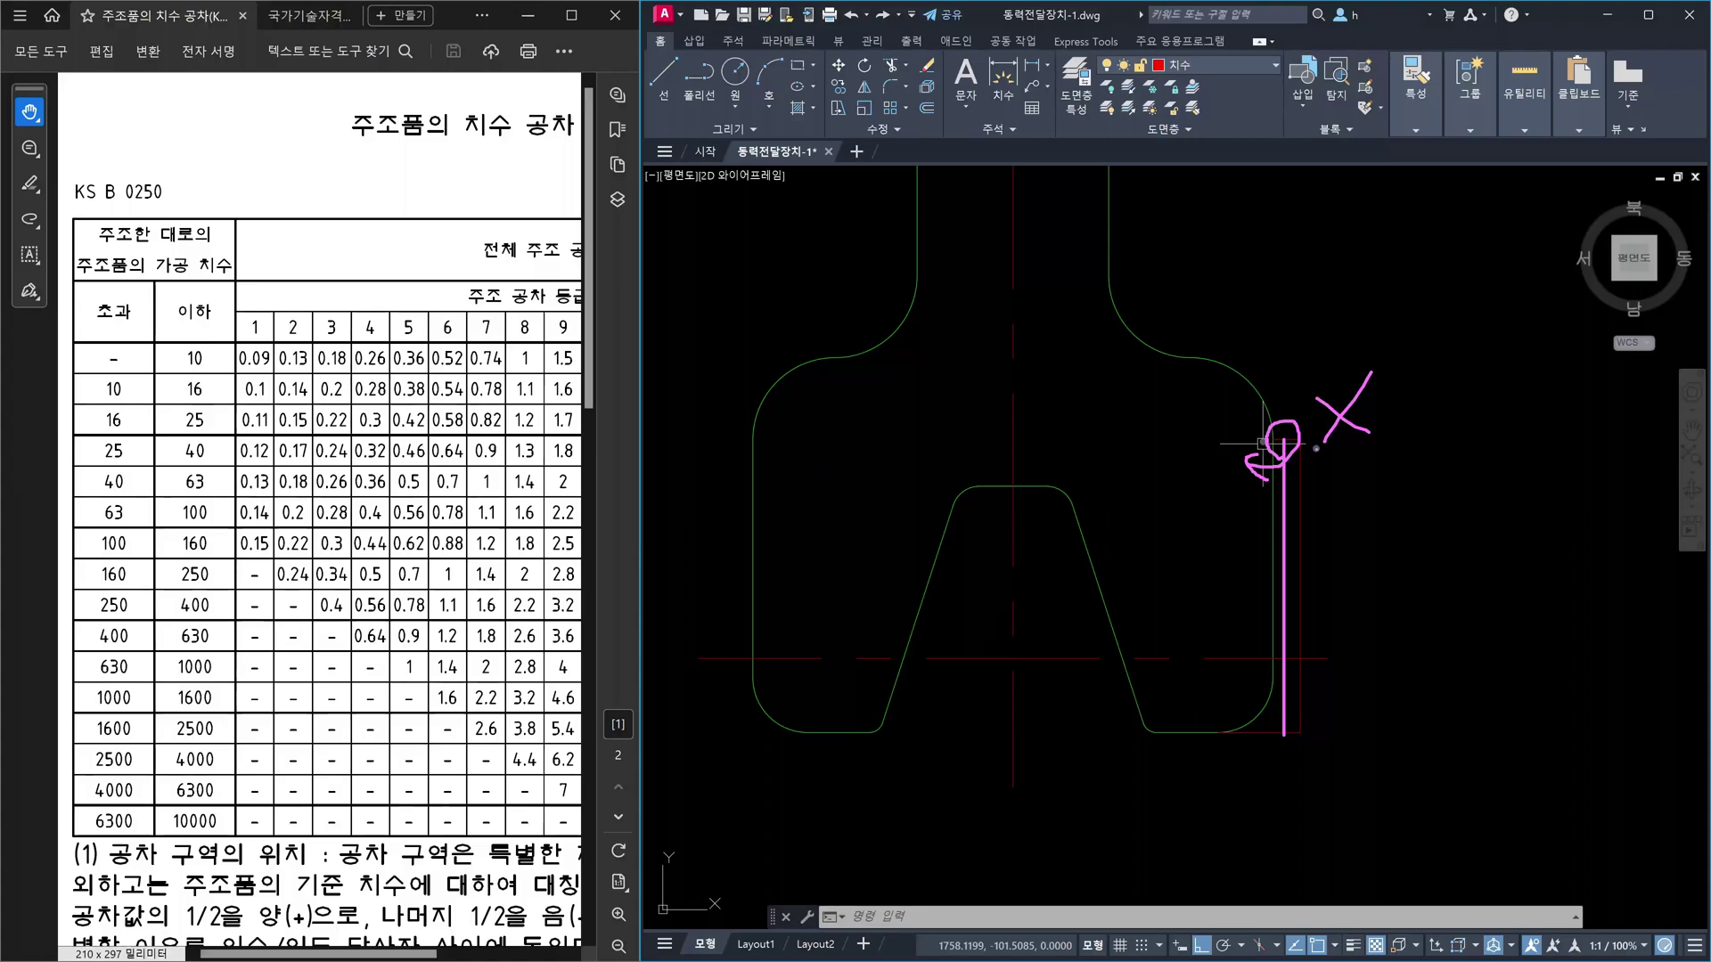
key(Escape)
- Erase the three offset lines around the right side of the first copy's lower rim
scroll(1248, 561, down, 4)
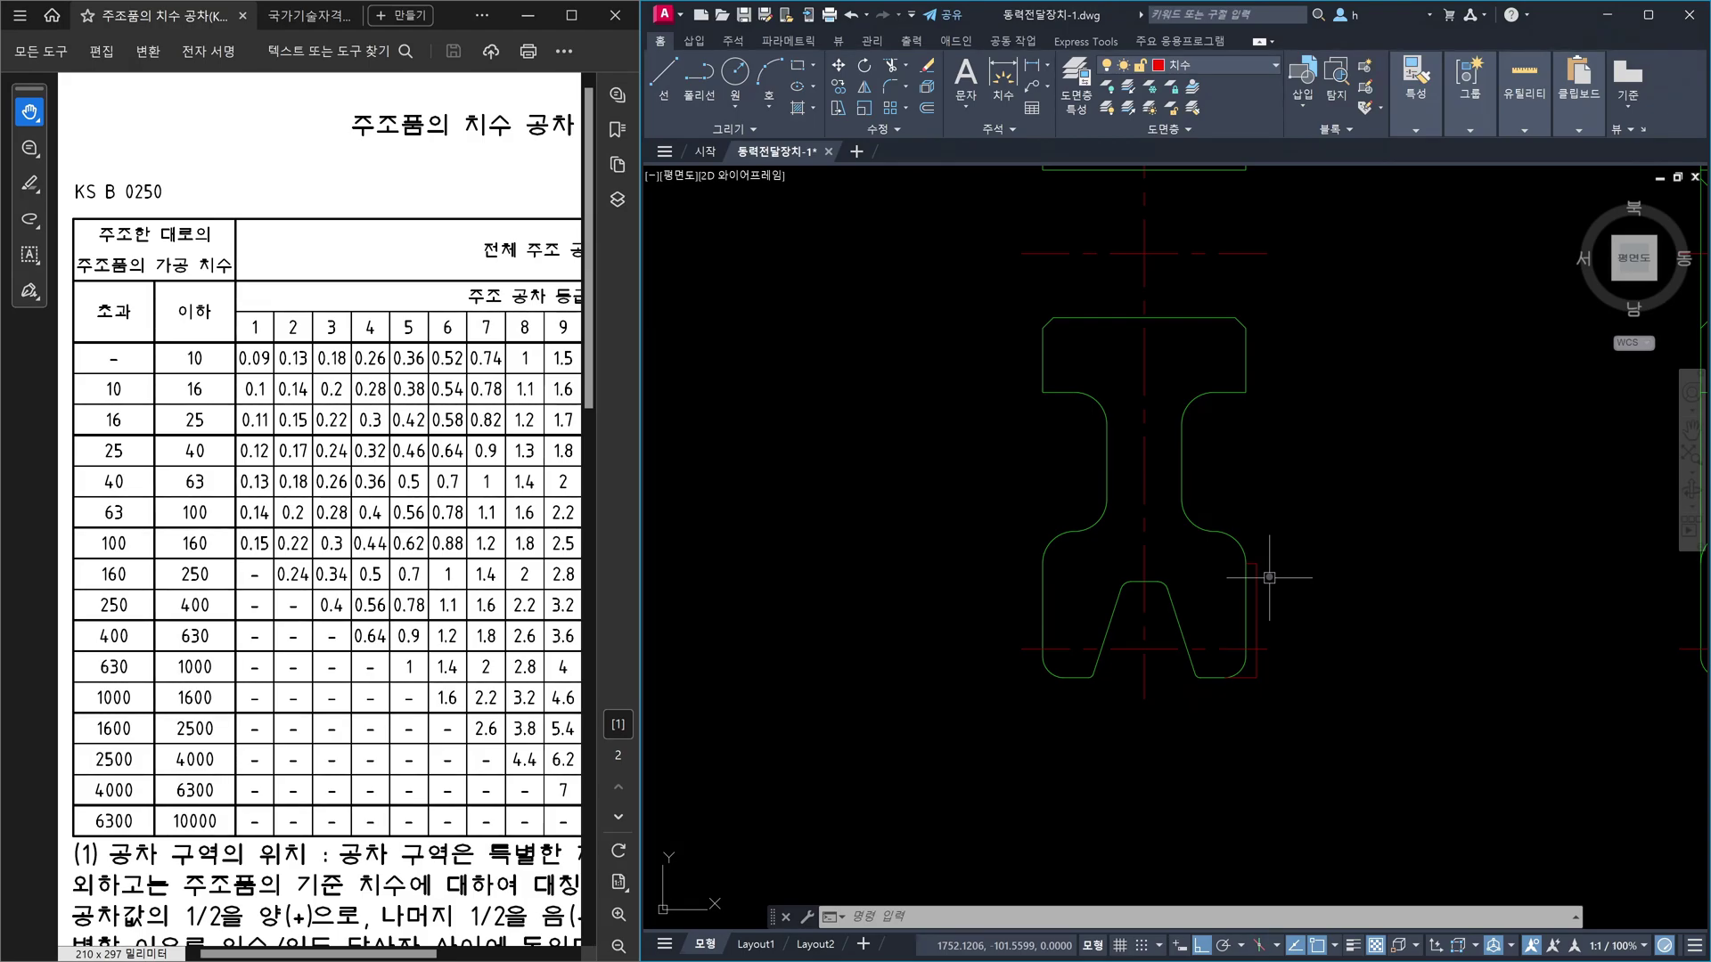
scroll(1269, 578, up, 4)
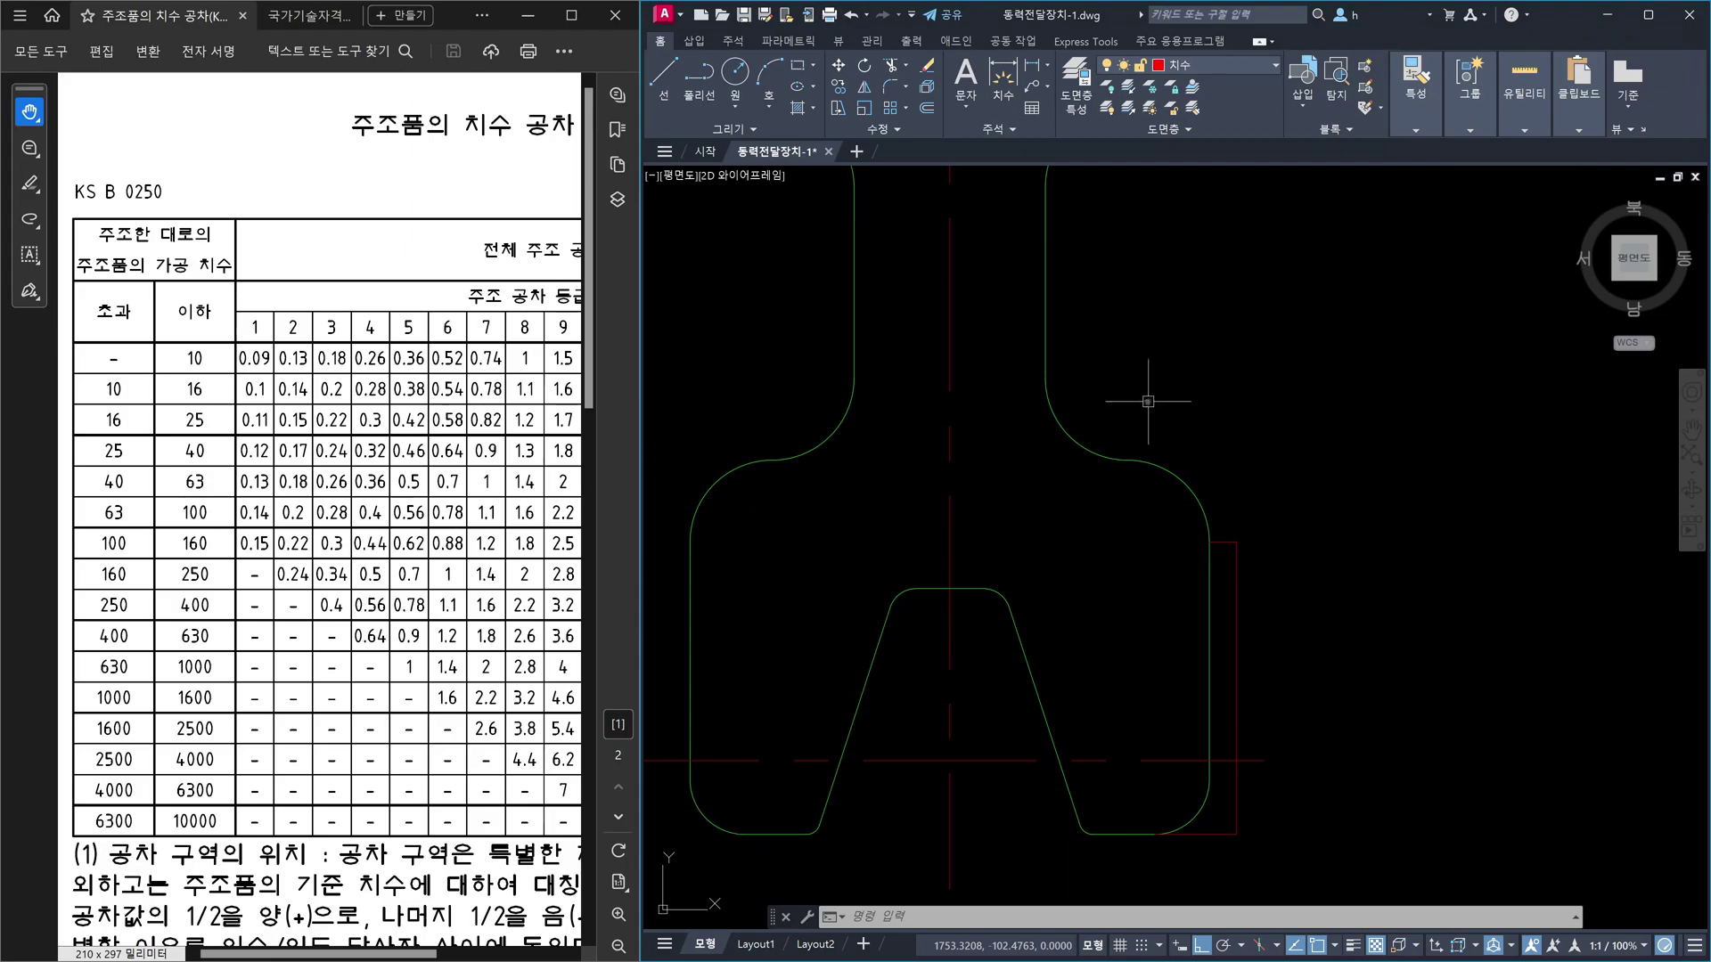
click(1176, 456)
key(Escape)
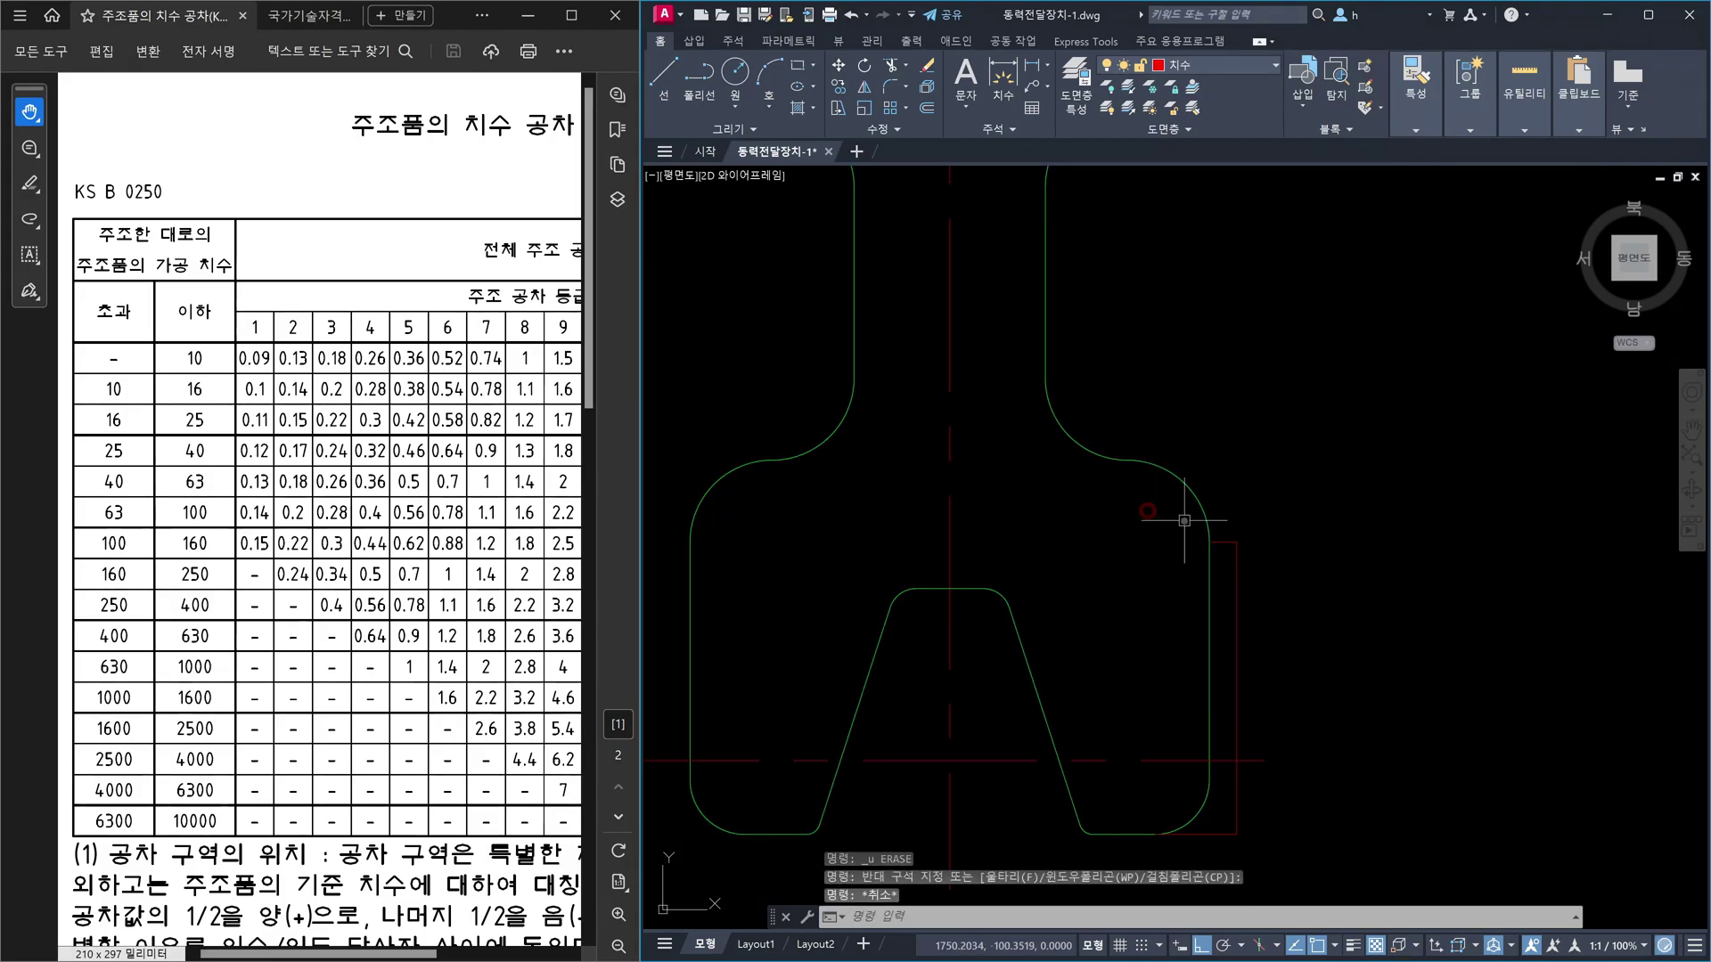
middle_drag(1223, 536, 1218, 586)
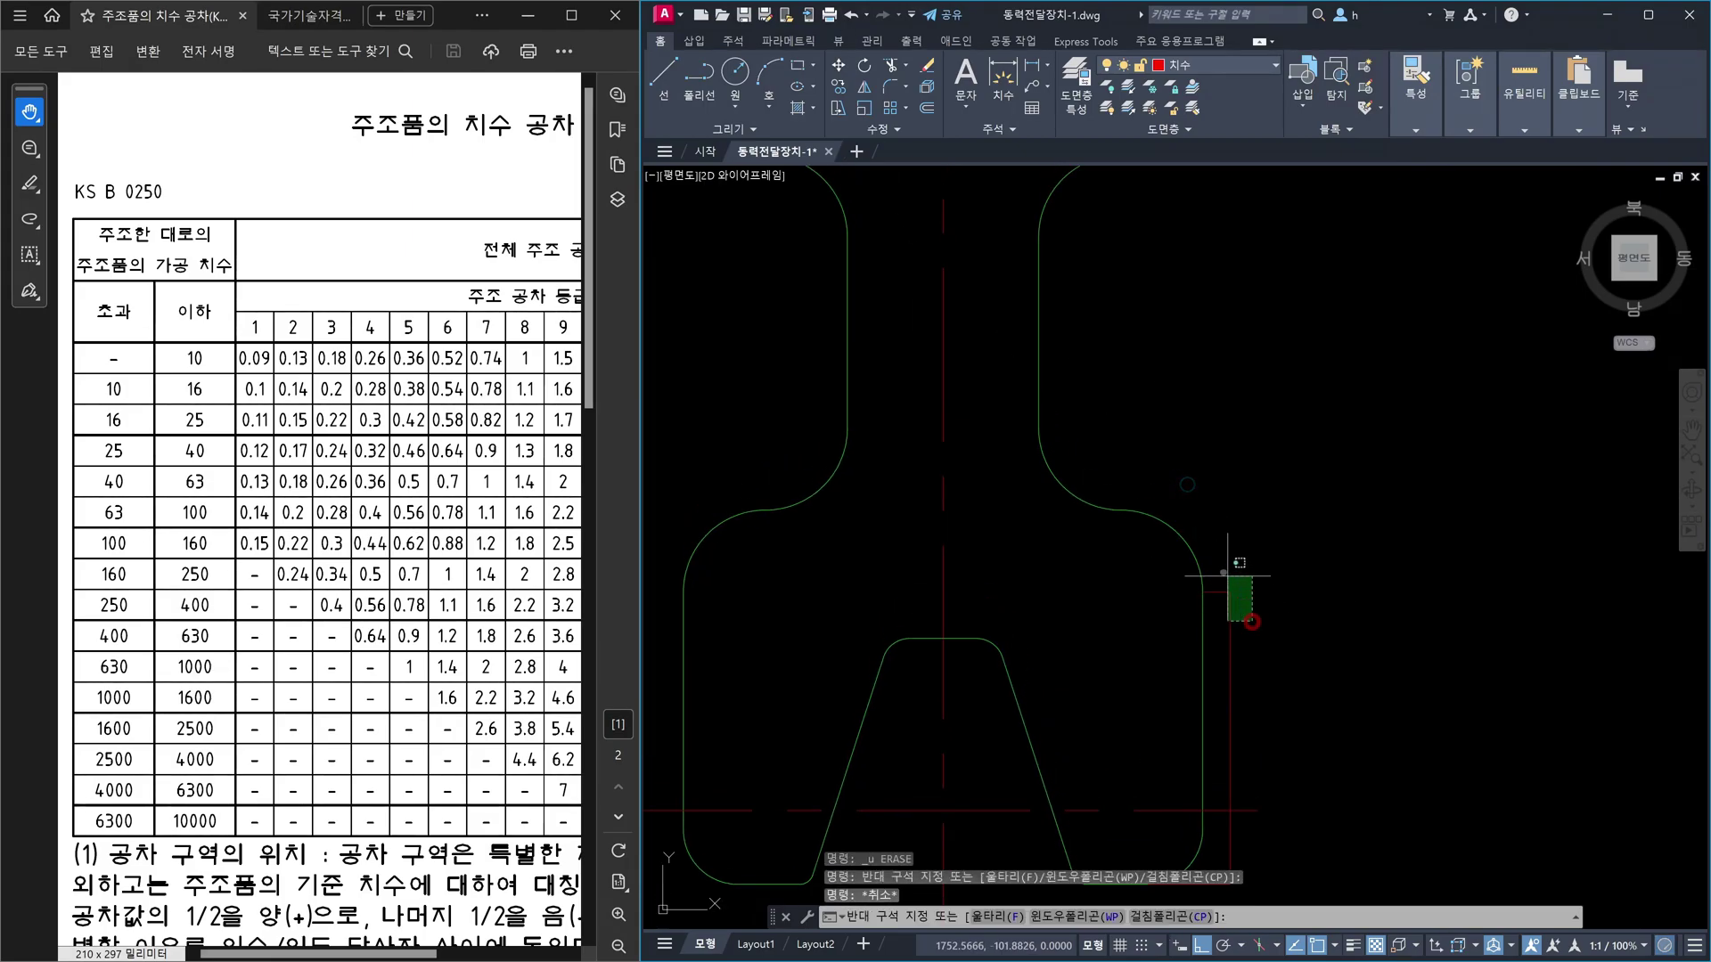
click(1230, 602)
scroll(1277, 575, down, 3)
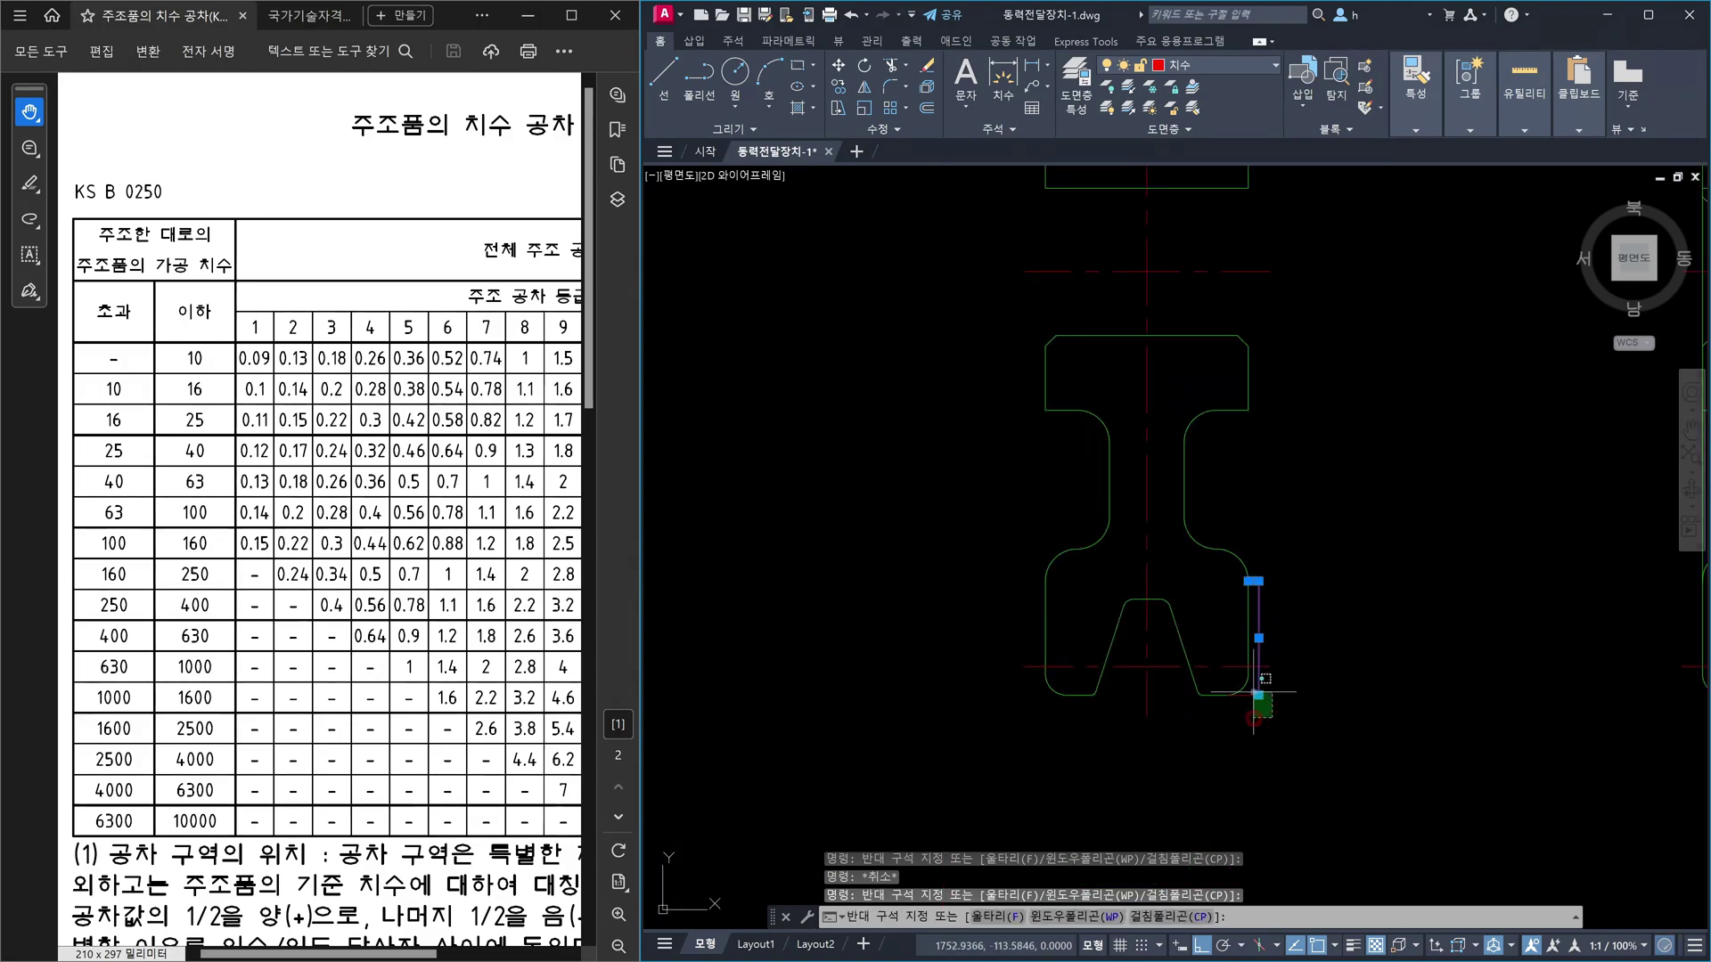
key(Delete)
- Draw a horizontal and a vertical line from the ends of the lower rim's upper-right fillet so that they cross
scroll(1271, 684, up, 4)
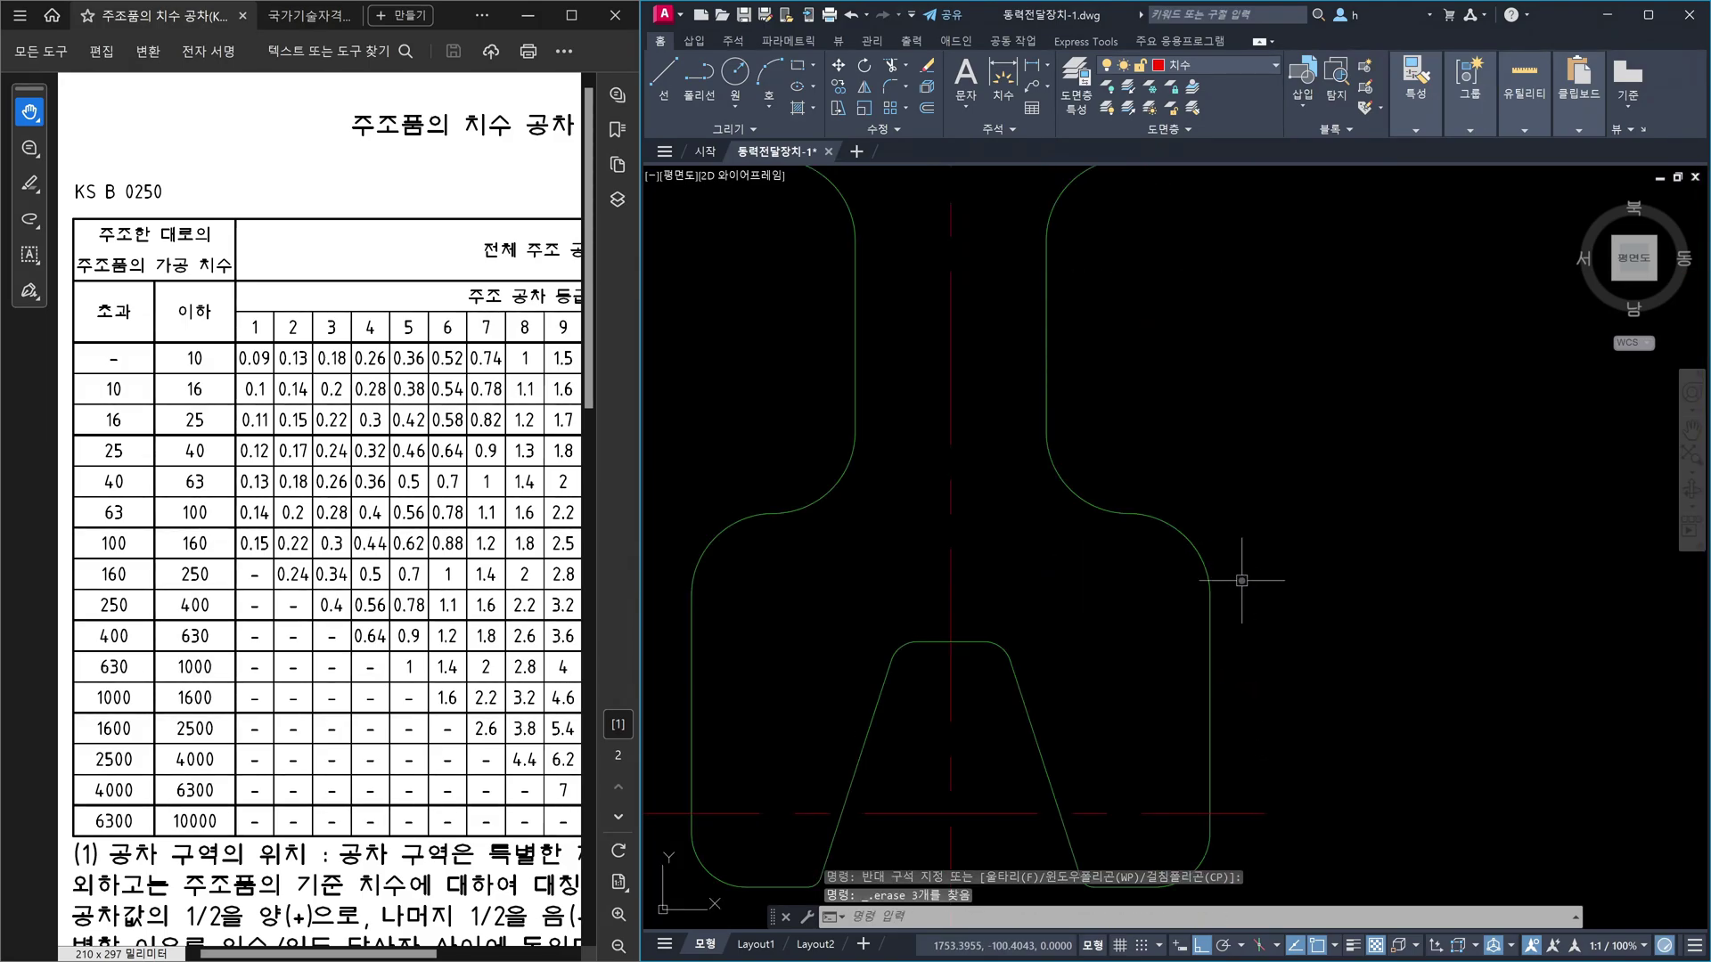
text(l)
key(Return)
click(1128, 514)
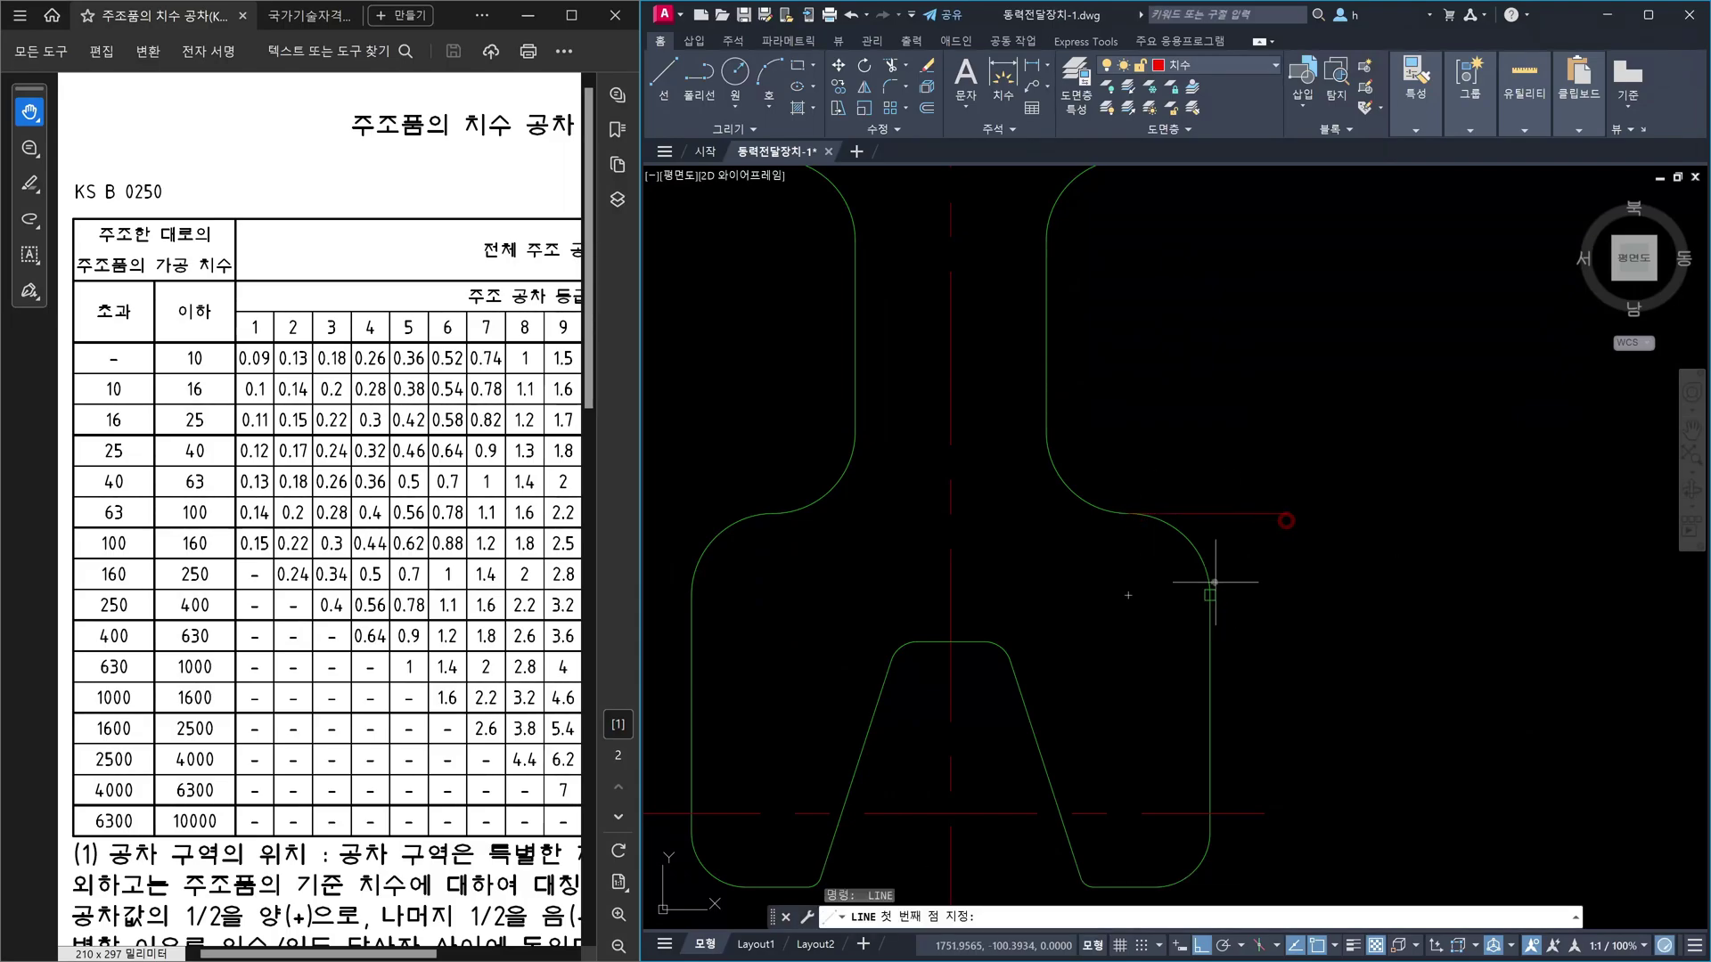
key(Escape)
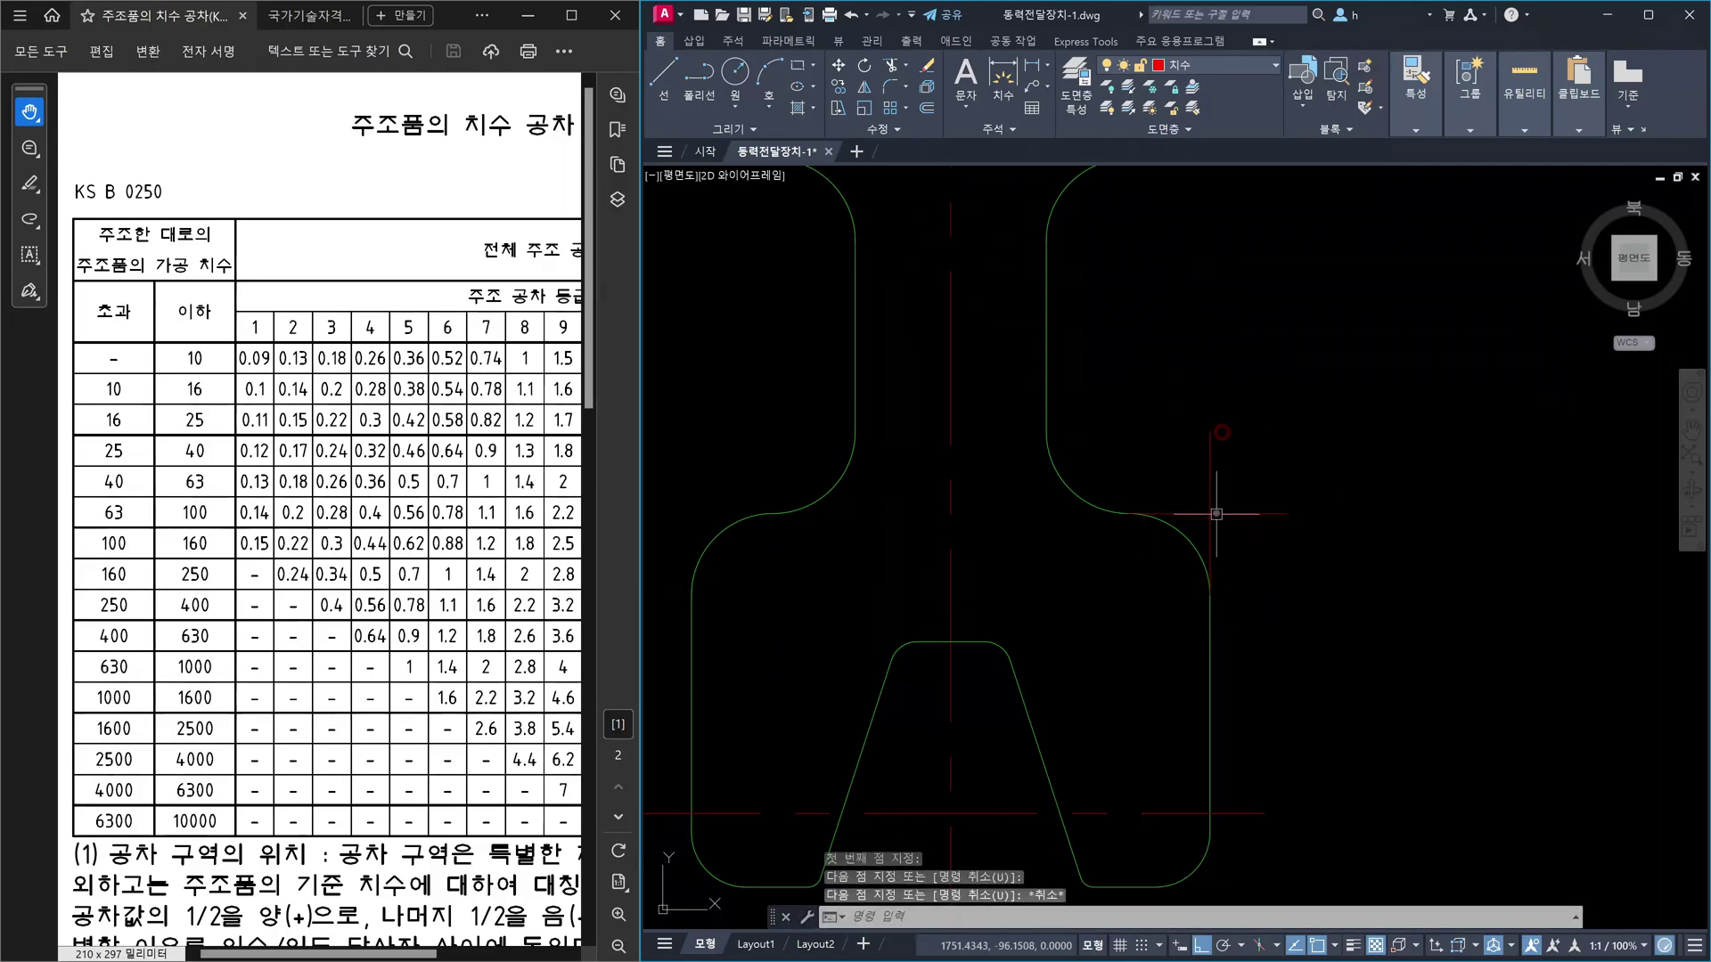
- Trim the two crossing lines at their intersection to form a sharp corner outside the upper-right fillet
scroll(1216, 516, up, 2)
text(tr)
key(Return)
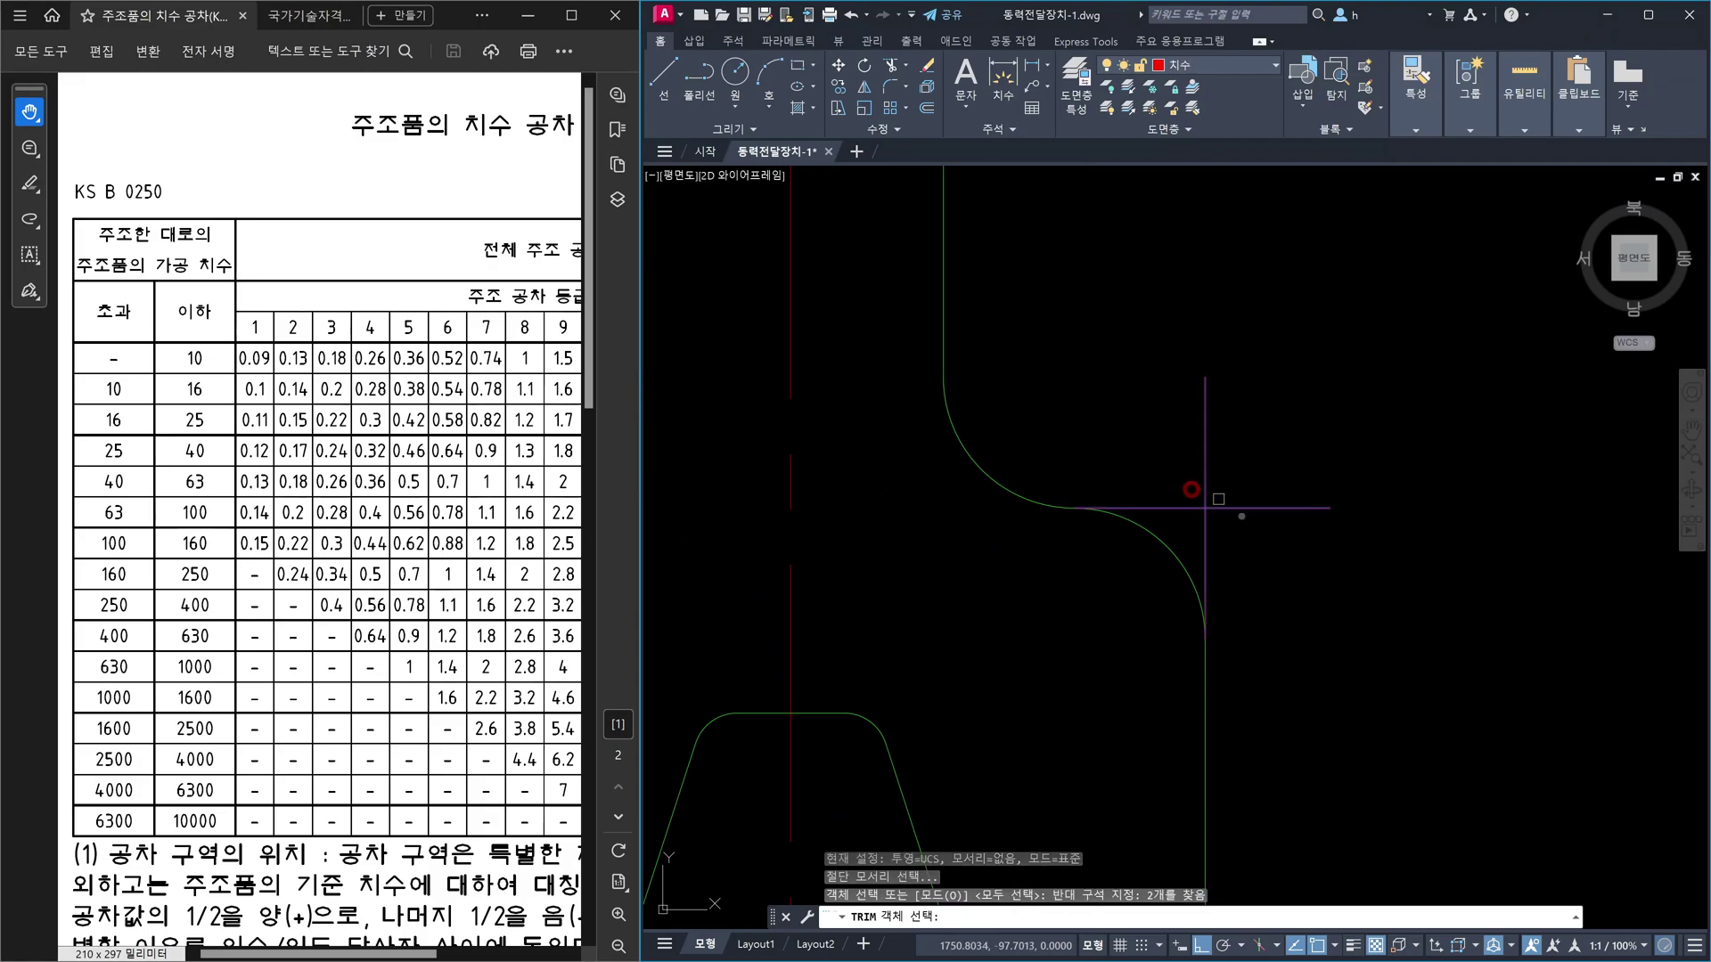
click(1255, 521)
click(1240, 475)
key(Escape)
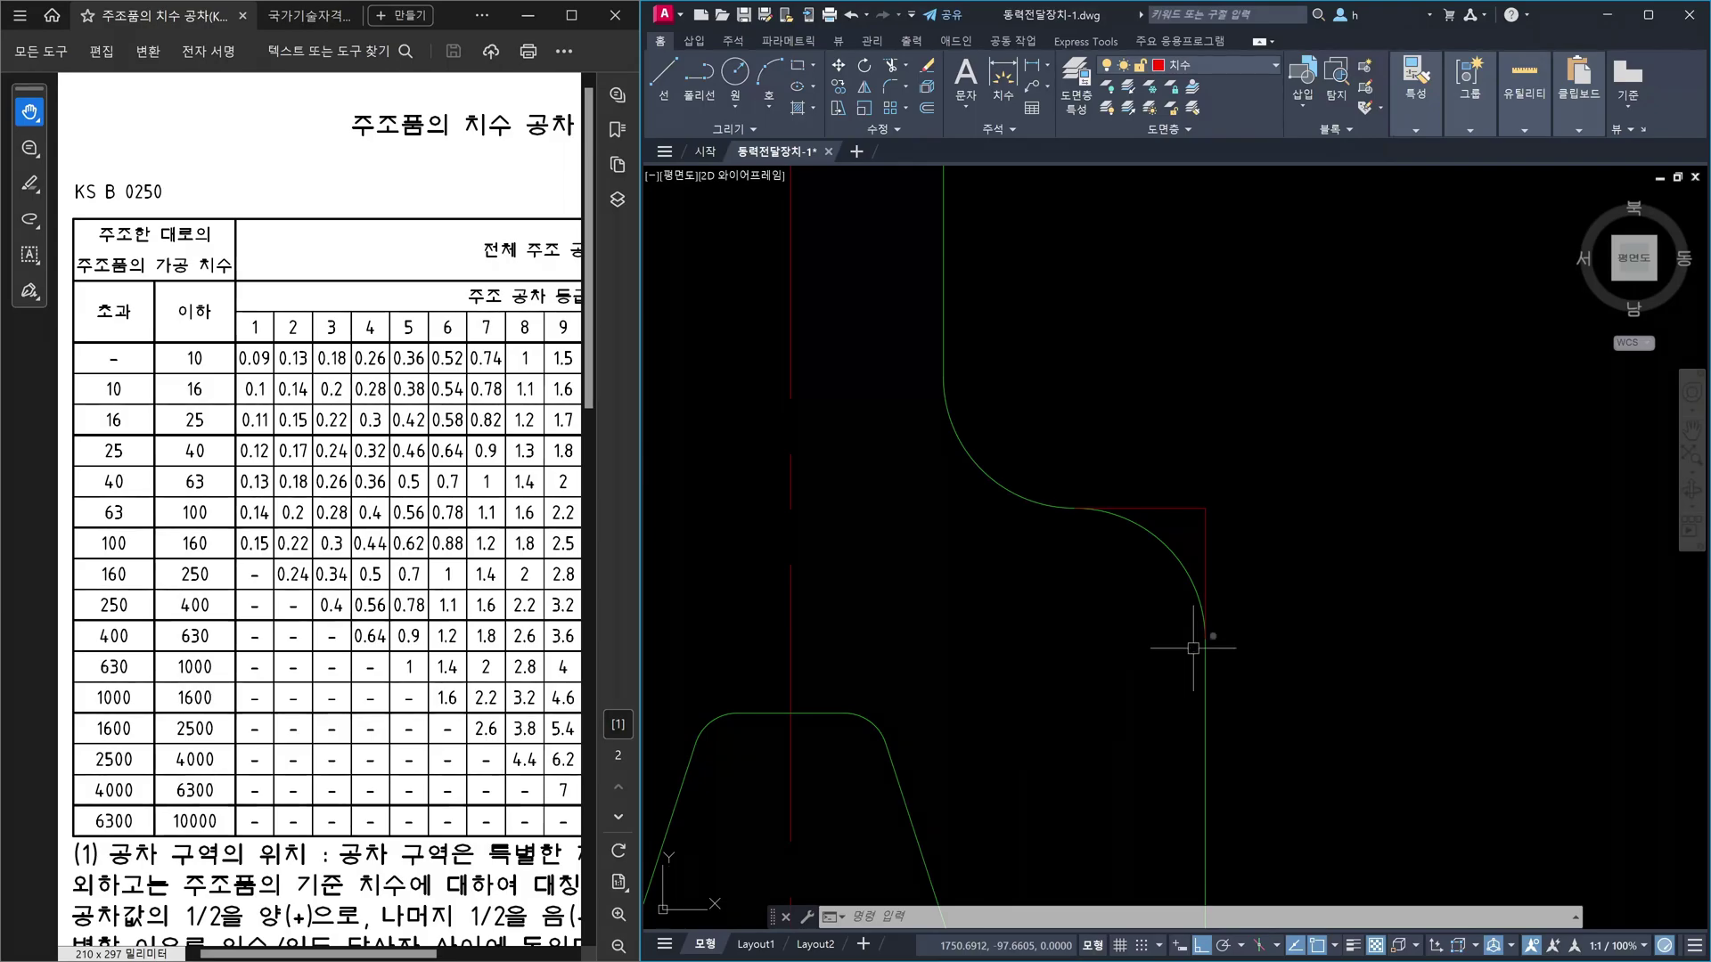
- Erase the two corner lines outside the lower rim's upper-right fillet
scroll(1198, 648, down, 5)
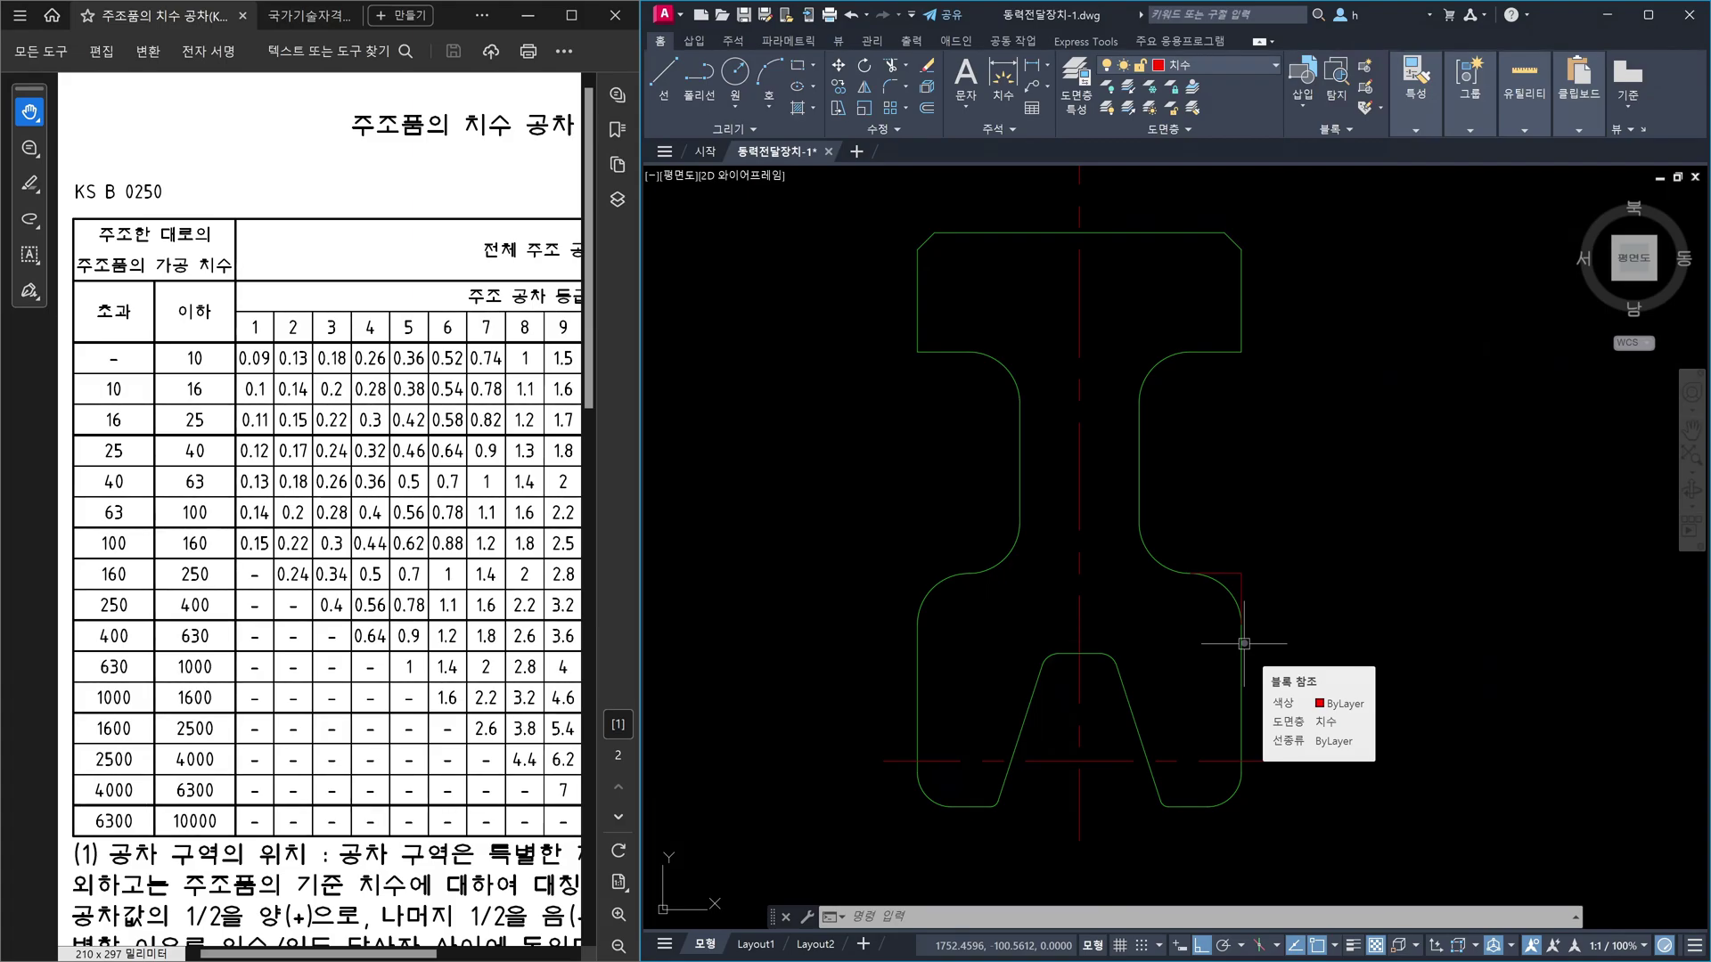
key(Escape)
key(Escape)
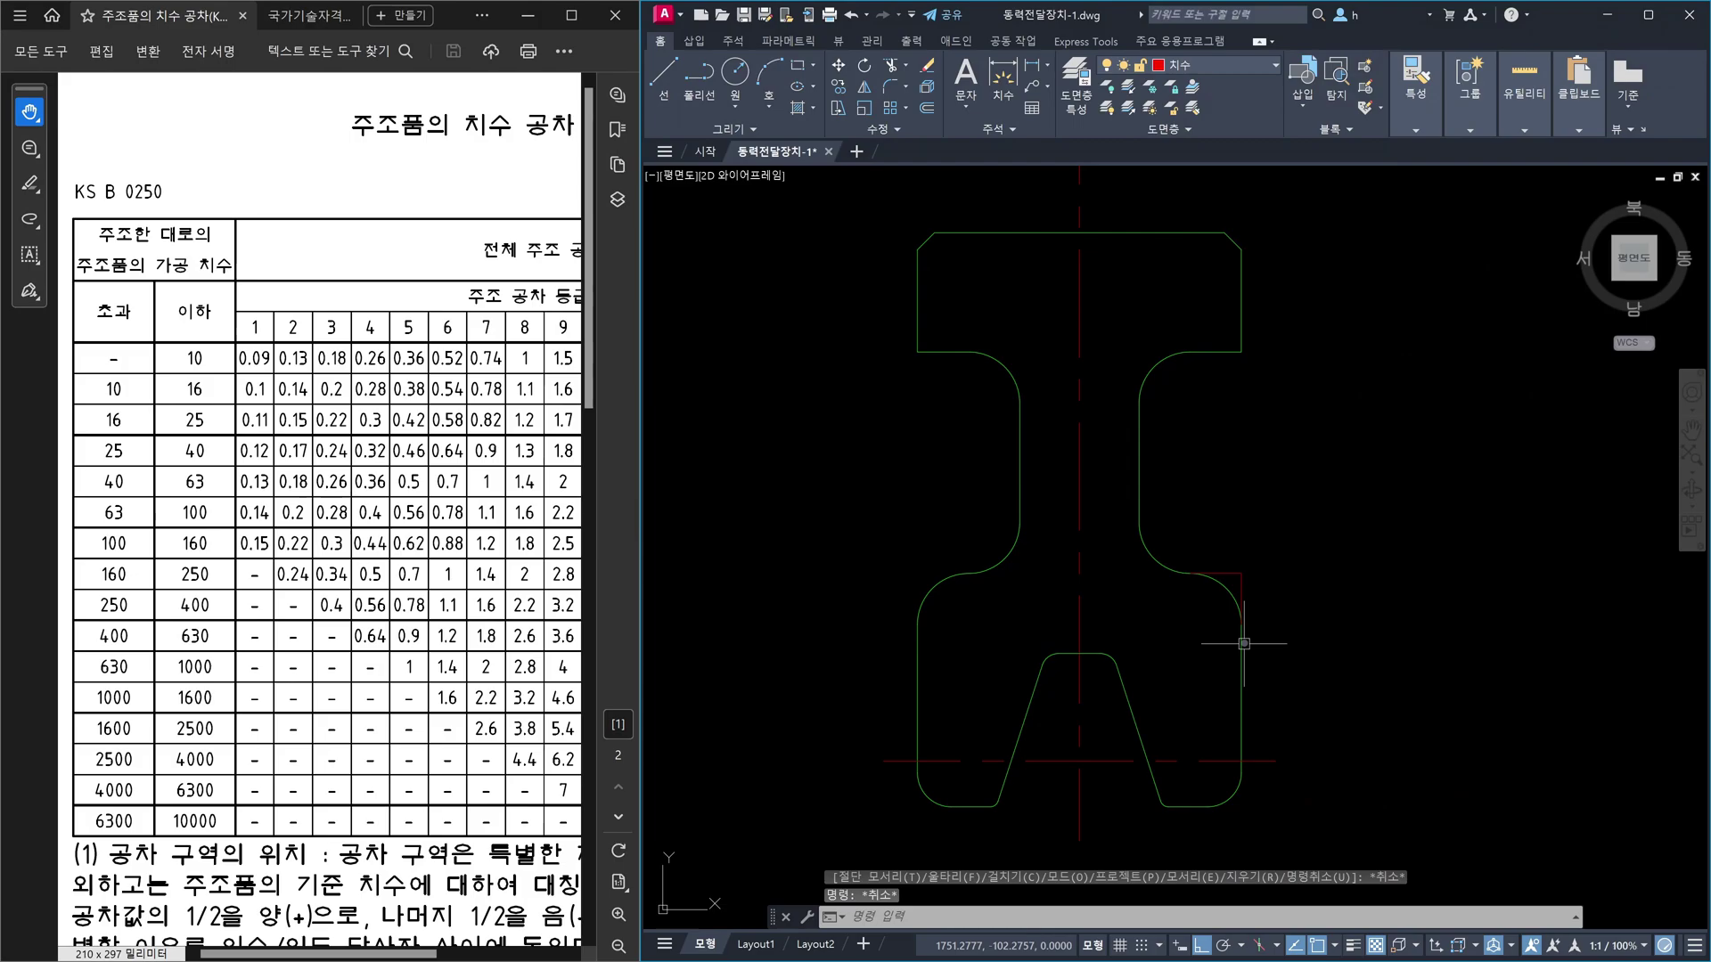
scroll(1257, 589, up, 2)
drag(1242, 570, 1217, 554)
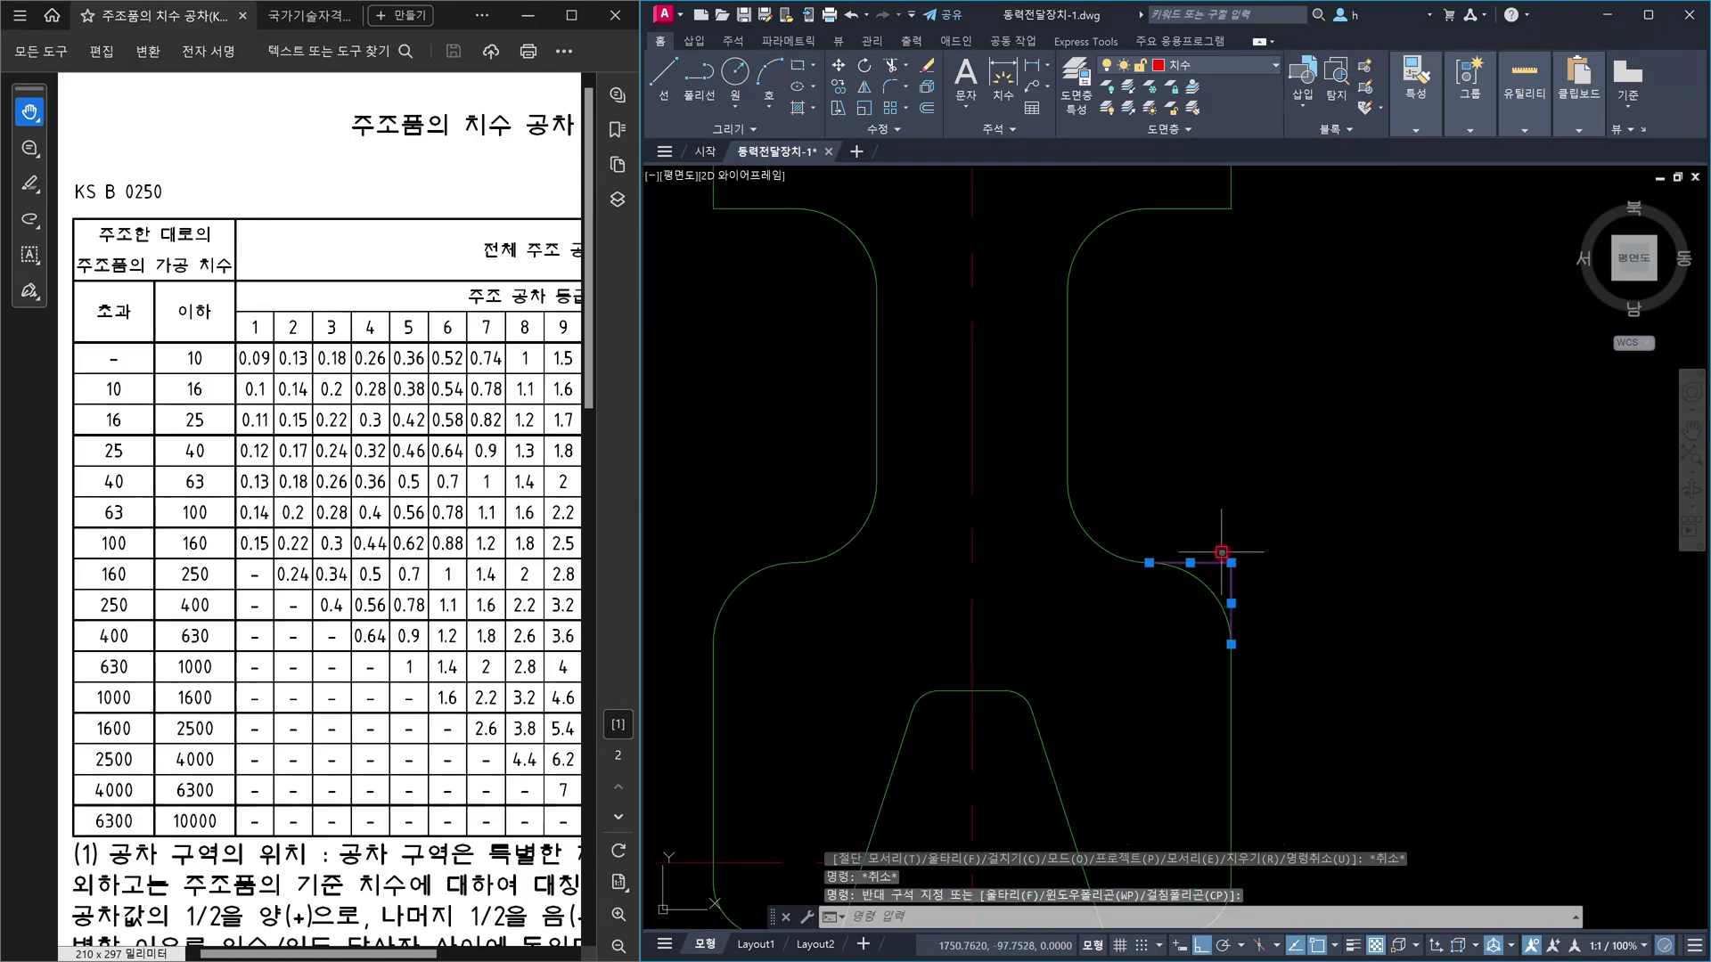
key(Delete)
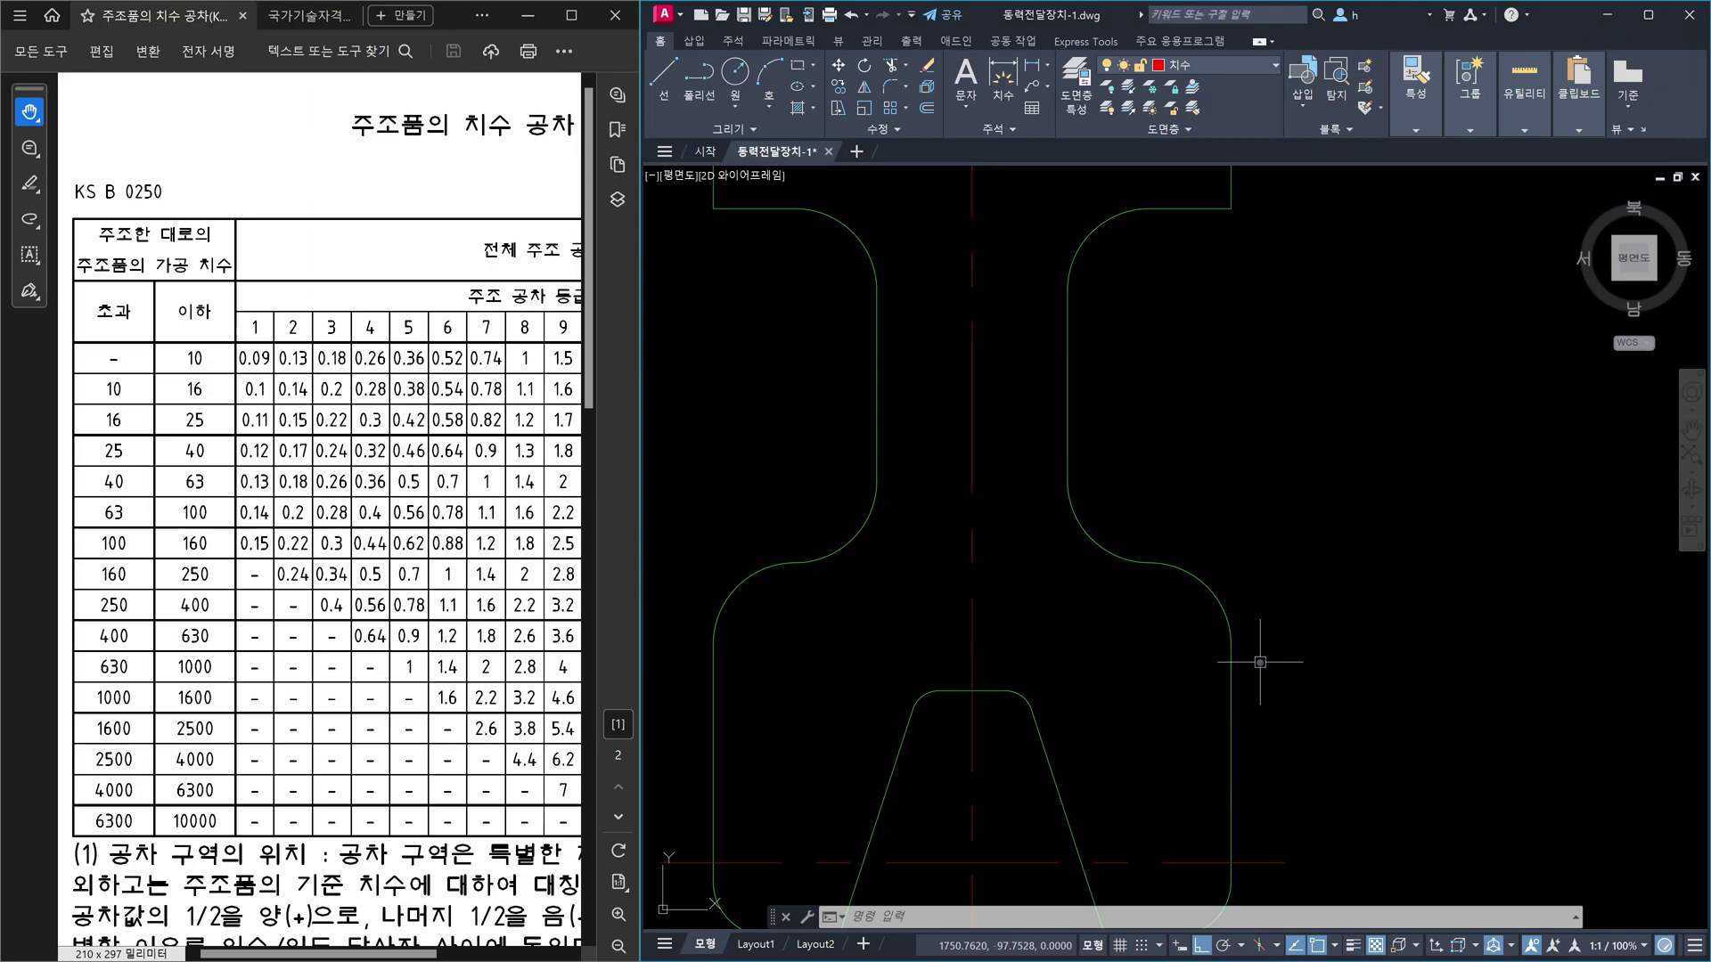
- Examine the surface finish symbol at the dimensioned pulley's 19±2 width and the rim's side face it applies to
scroll(1266, 677, down, 4)
scroll(980, 535, up, 4)
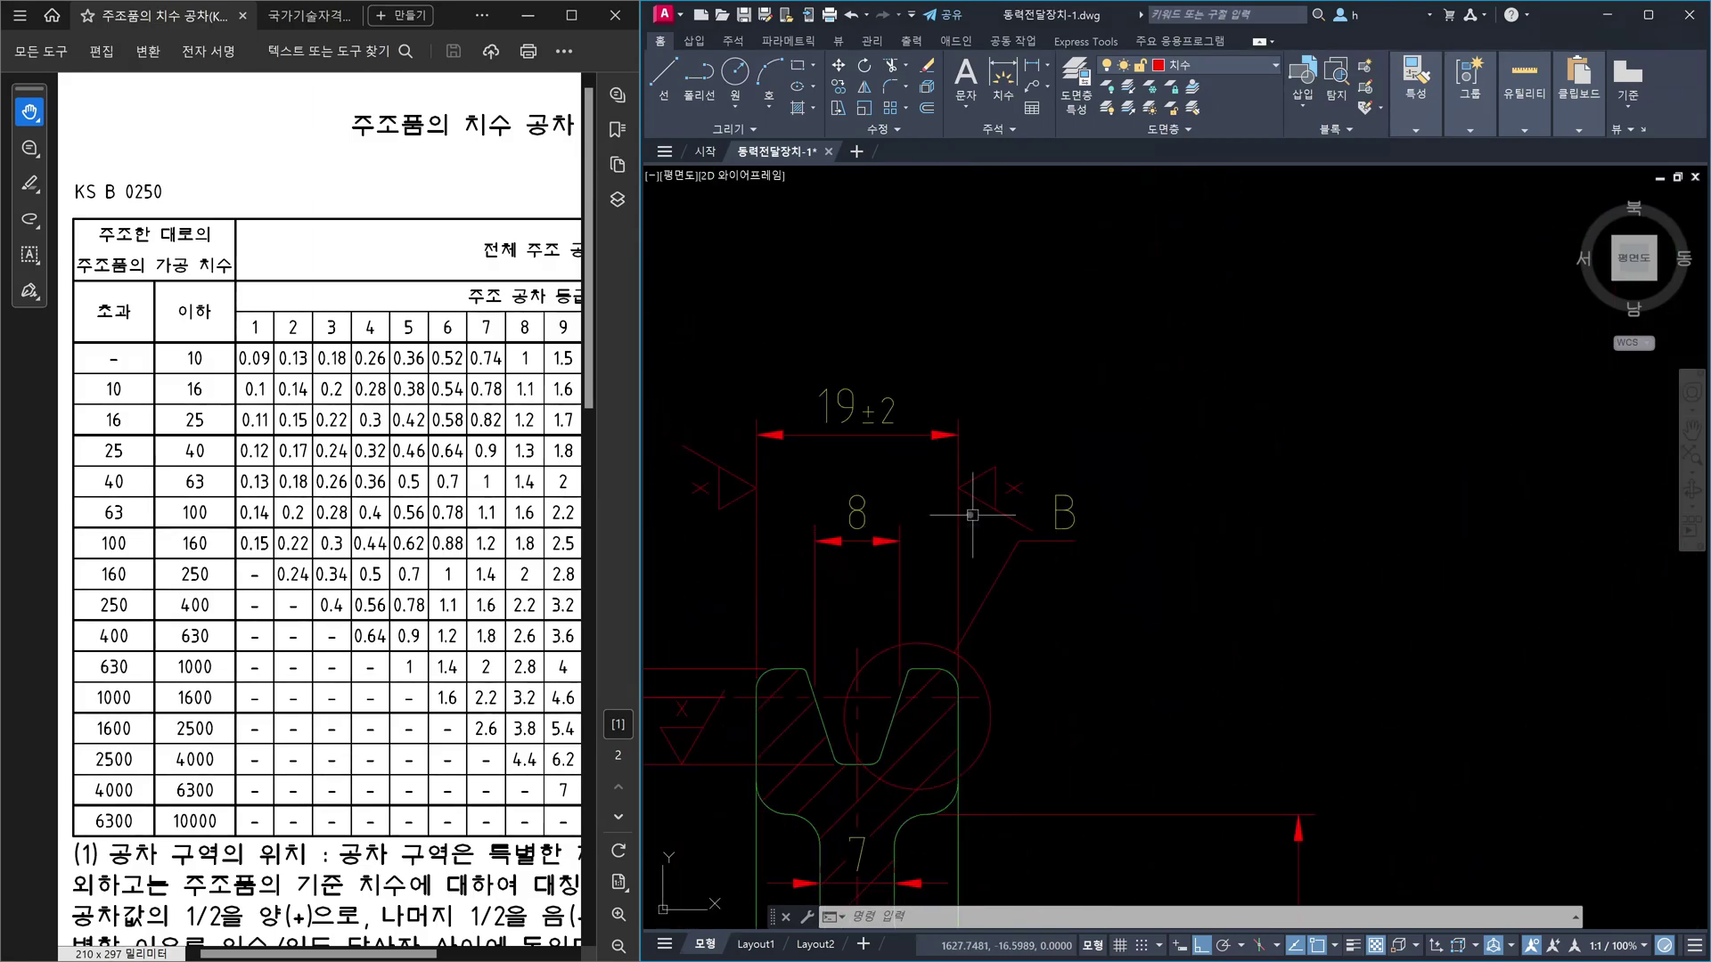
mouse_move(1031, 463)
mouse_down()
mouse_move(1070, 436)
mouse_move(1020, 475)
mouse_move(1056, 469)
mouse_up()
drag(1183, 389, 1213, 426)
mouse_move(1252, 363)
mouse_down()
mouse_move(1252, 433)
mouse_move(1268, 405)
mouse_move(1355, 392)
mouse_up()
drag(1334, 392, 1353, 404)
mouse_move(1336, 415)
mouse_down()
mouse_move(1328, 434)
mouse_move(1342, 420)
mouse_up()
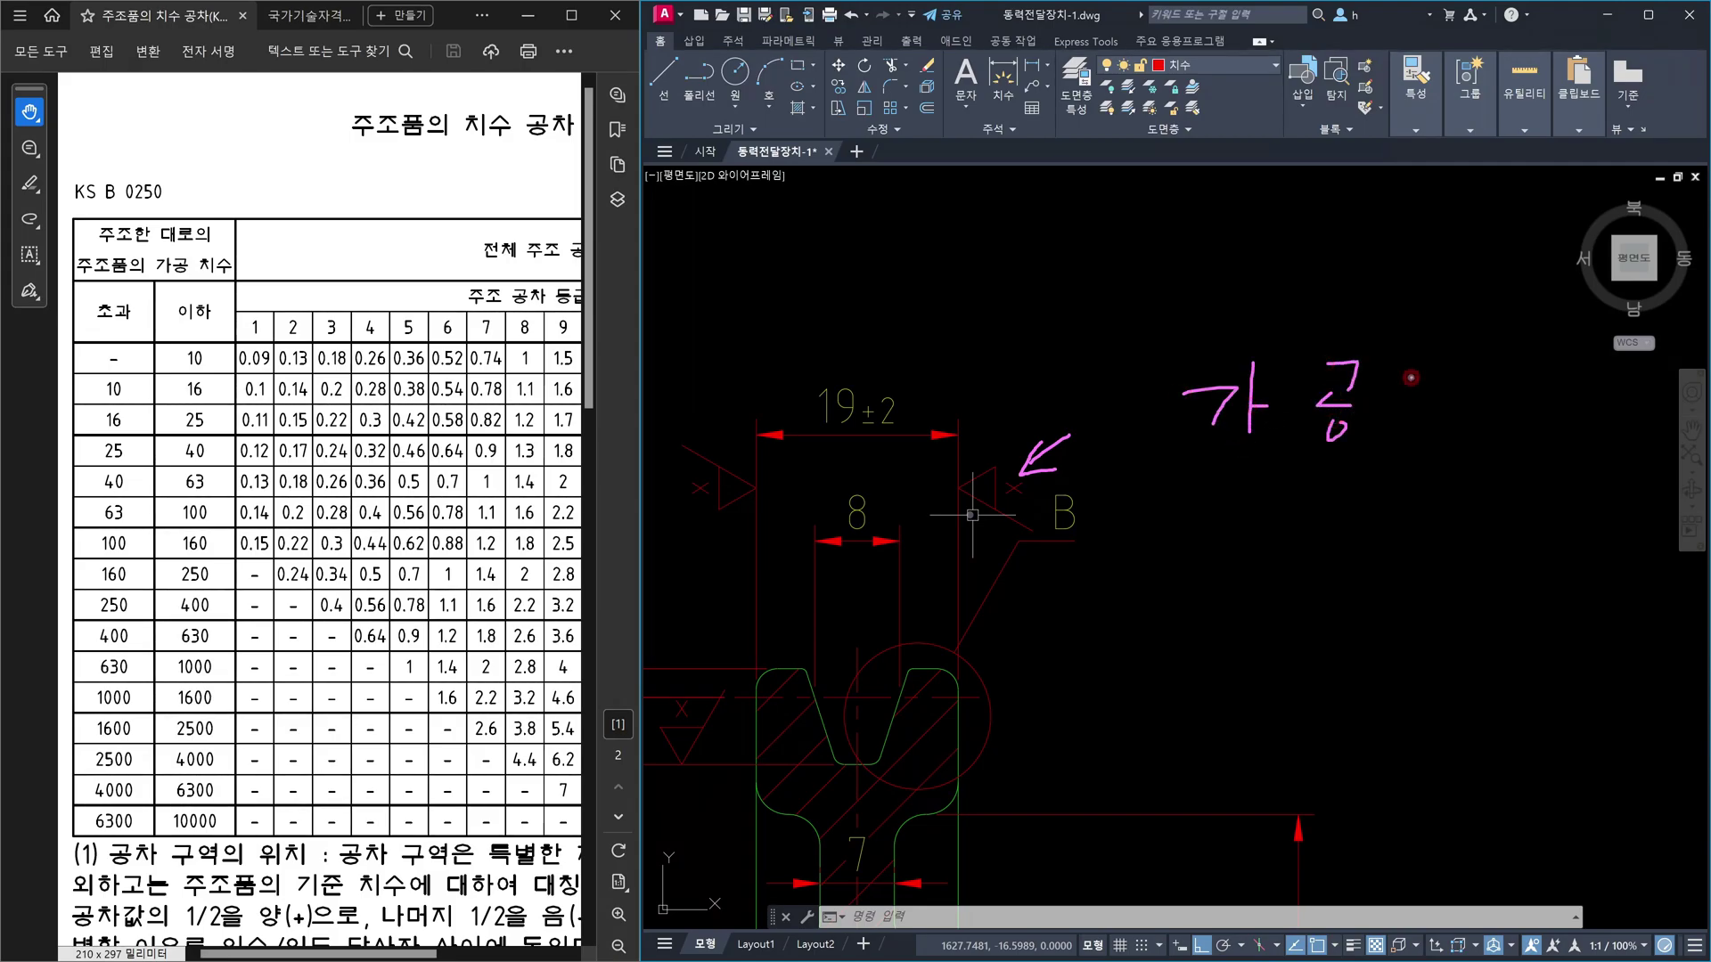
drag(1411, 375, 1460, 369)
drag(1423, 378, 1438, 400)
mouse_move(1402, 410)
mouse_down()
mouse_move(1456, 407)
mouse_move(1428, 442)
mouse_up()
mouse_move(1417, 446)
mouse_down()
mouse_move(1435, 445)
mouse_move(1432, 474)
mouse_move(1451, 426)
mouse_move(1506, 424)
mouse_move(1521, 475)
mouse_up()
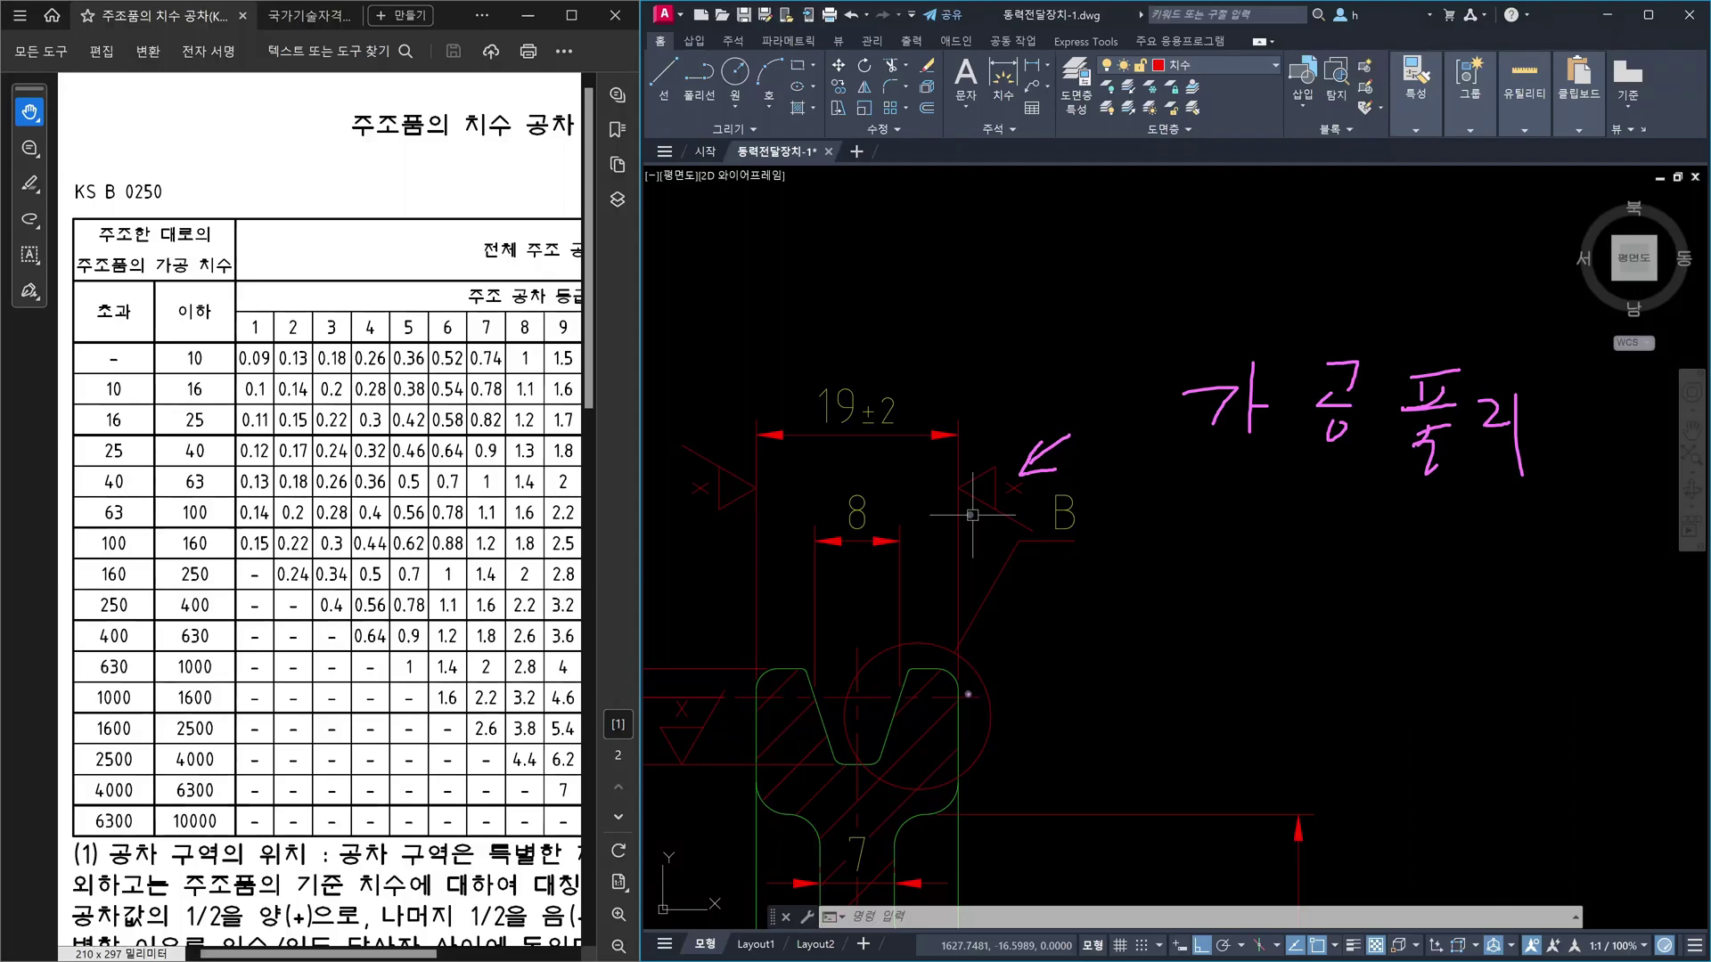
drag(963, 759, 961, 723)
mouse_move(1076, 668)
mouse_down()
mouse_move(1076, 730)
mouse_move(994, 753)
mouse_move(1047, 784)
mouse_up()
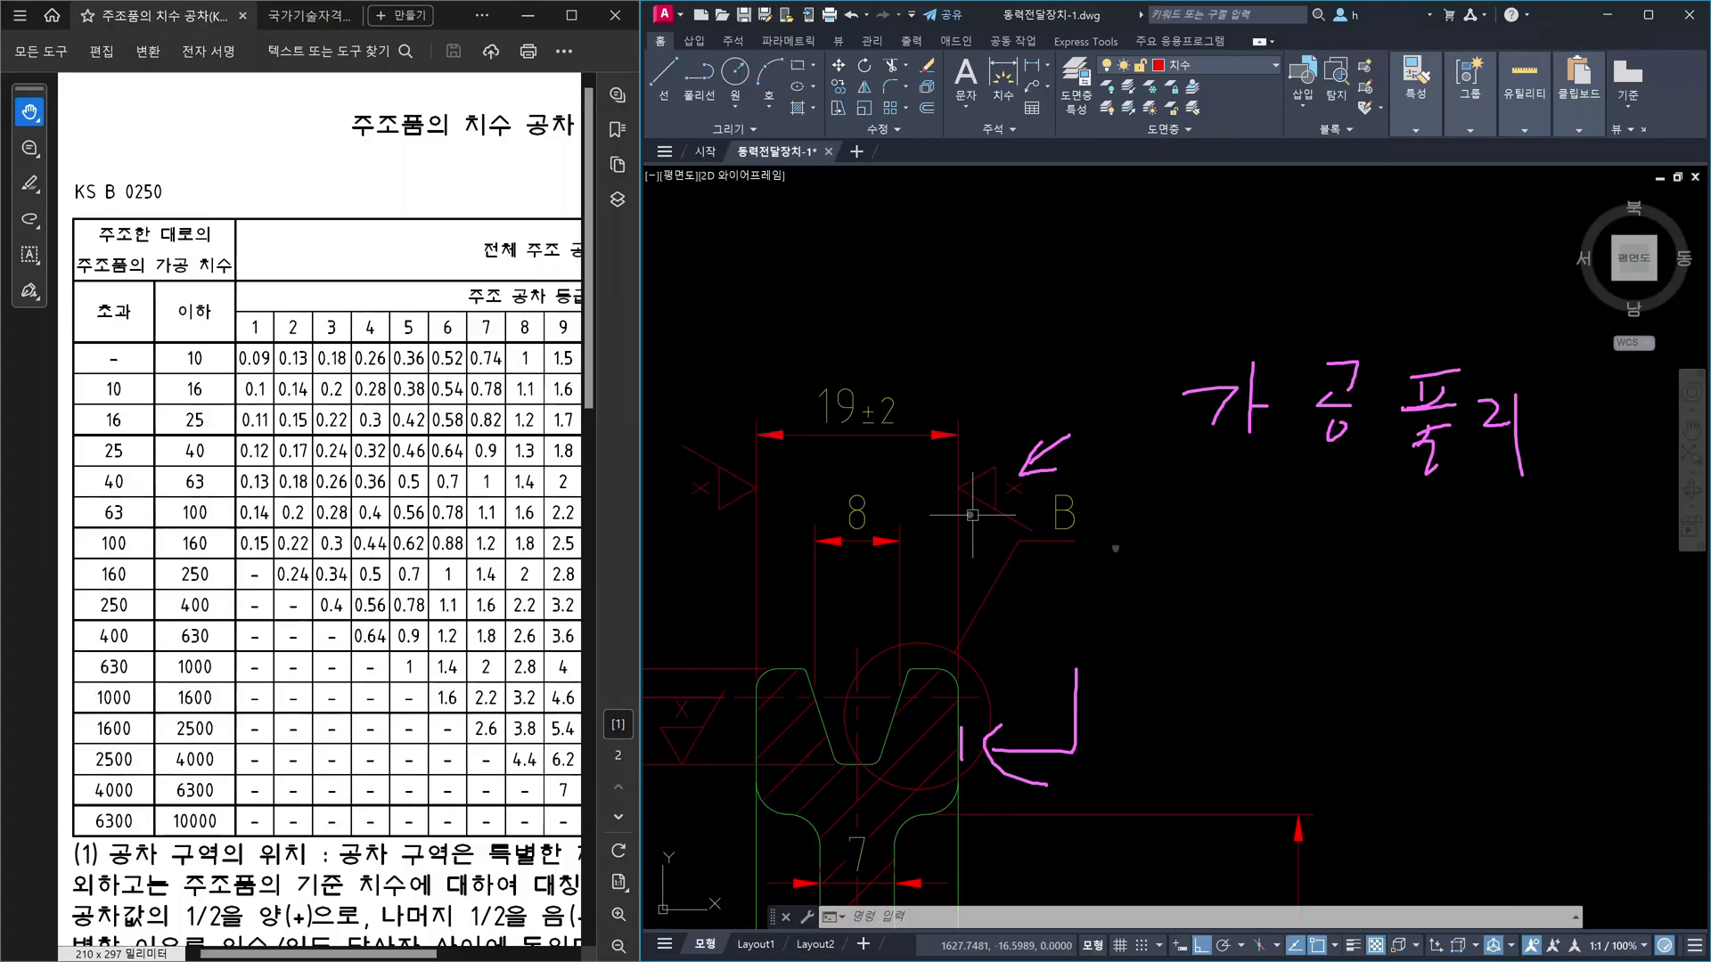
drag(1194, 488, 1580, 484)
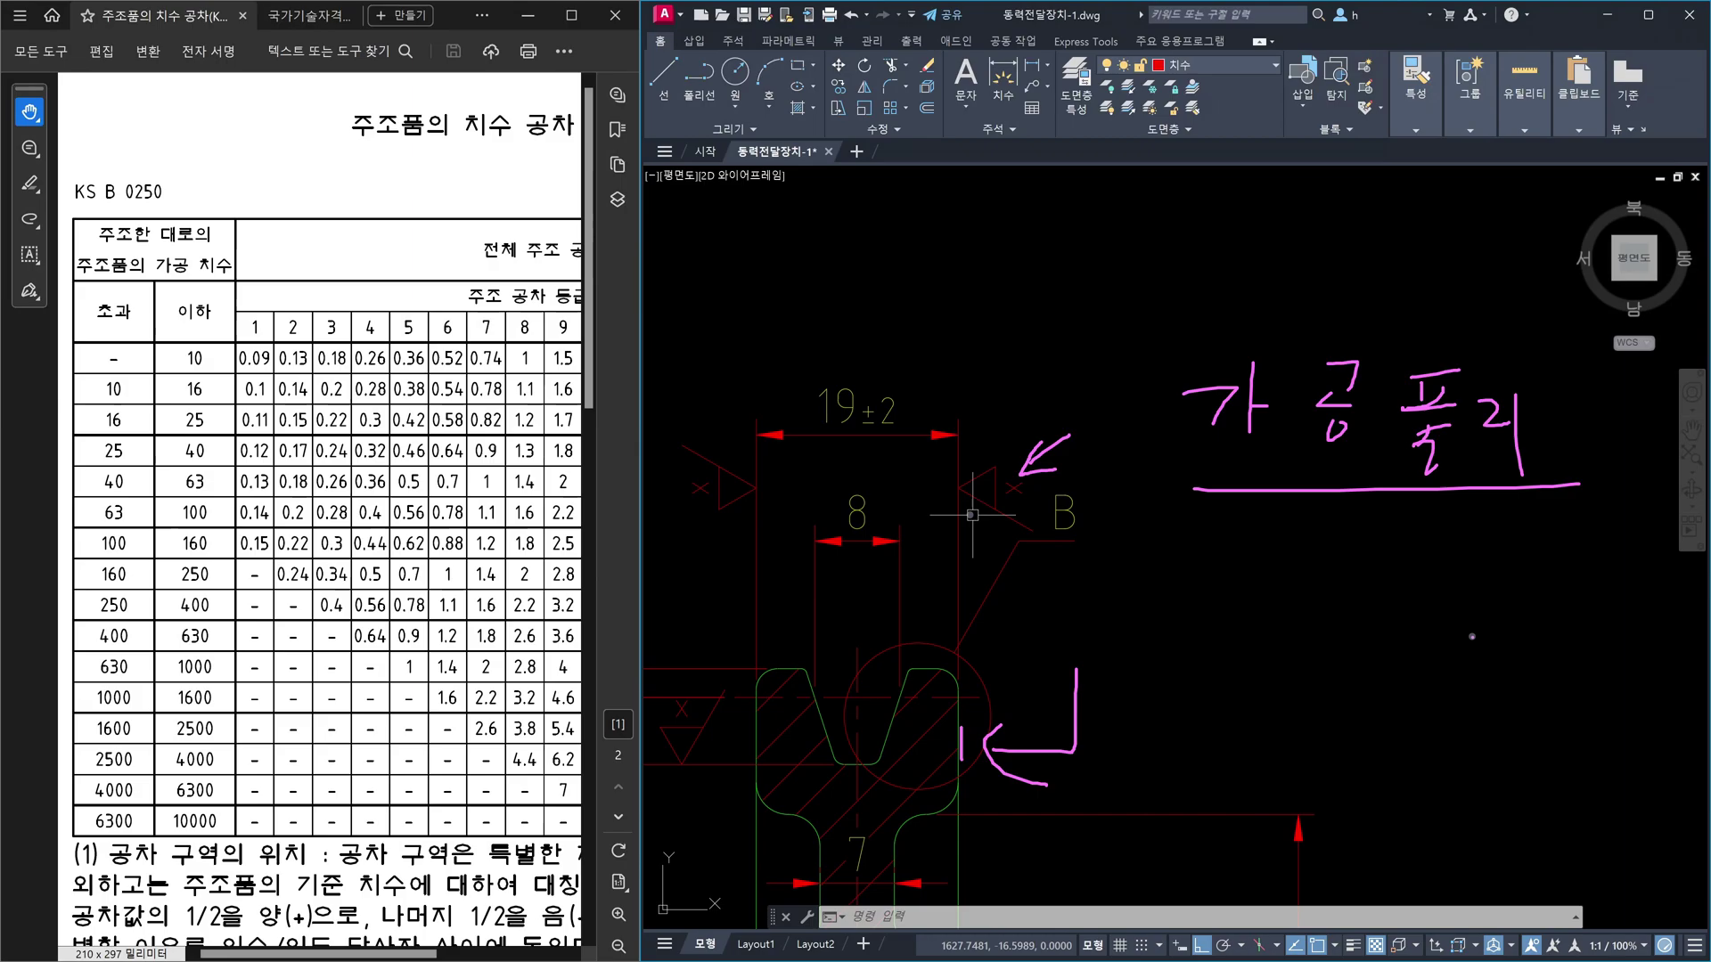
key(Escape)
- Examine the dimensioned pulley rim's right side face and how it meets the fillet below it
scroll(1283, 638, down, 4)
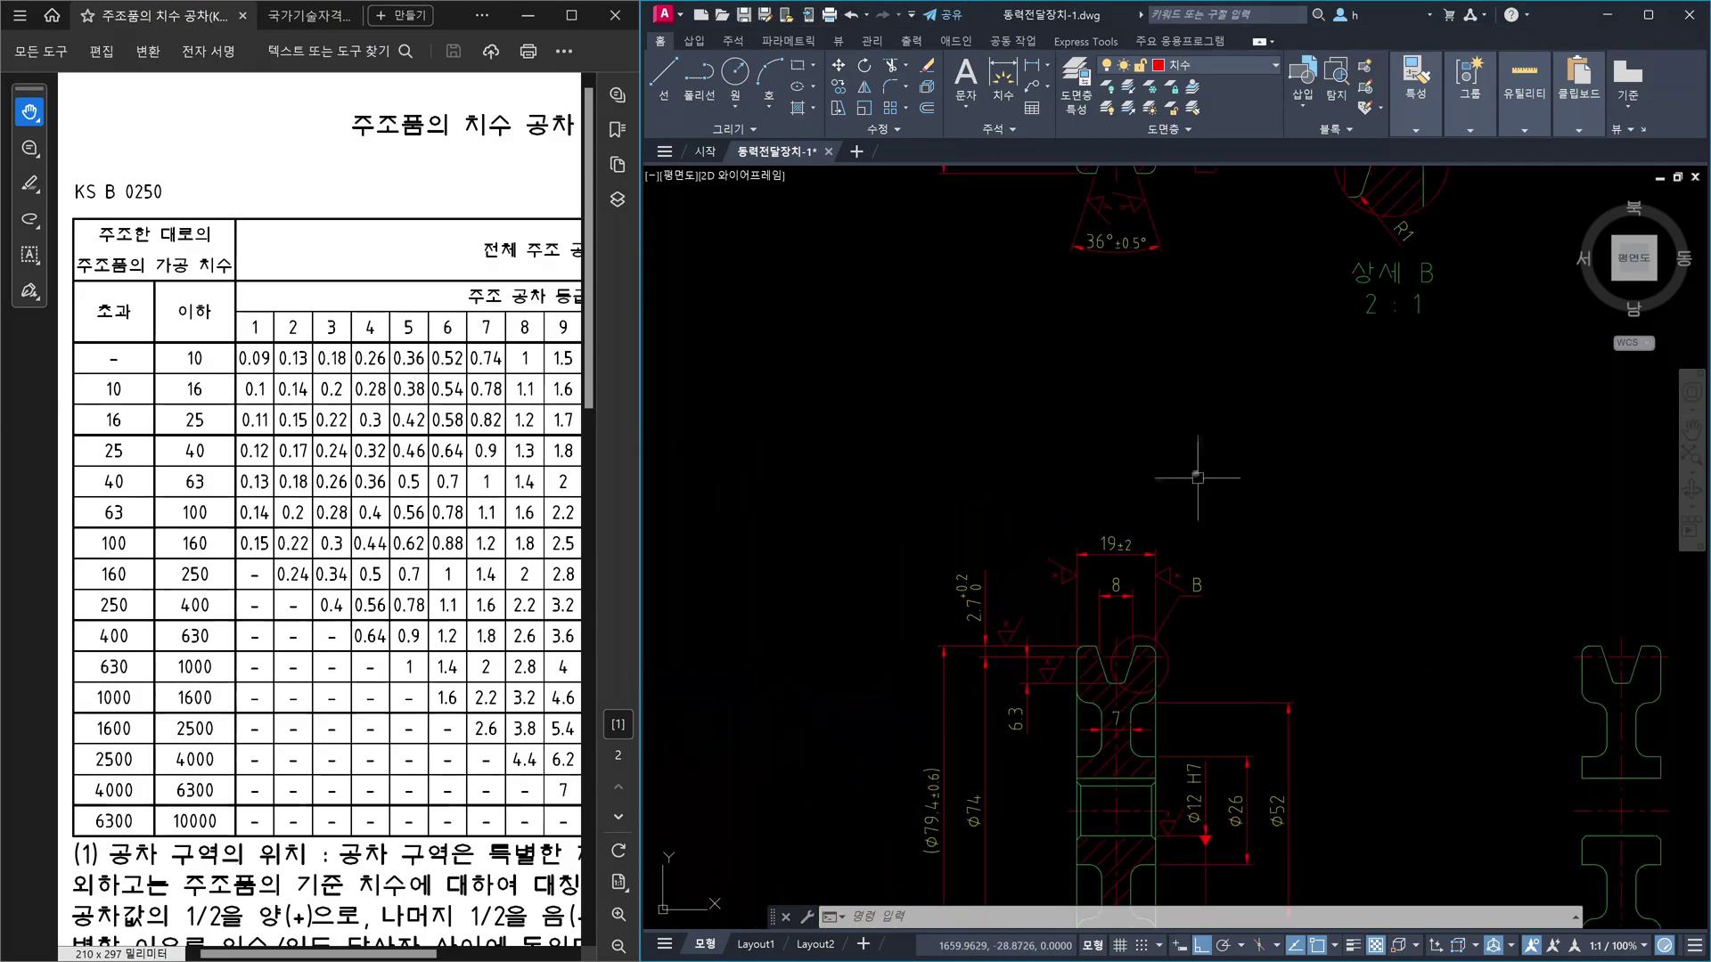
middle_drag(1187, 824, 1170, 436)
scroll(1219, 648, up, 4)
mouse_move(1241, 730)
middle_down()
mouse_move(1280, 372)
mouse_move(1203, 790)
mouse_move(1234, 482)
middle_up()
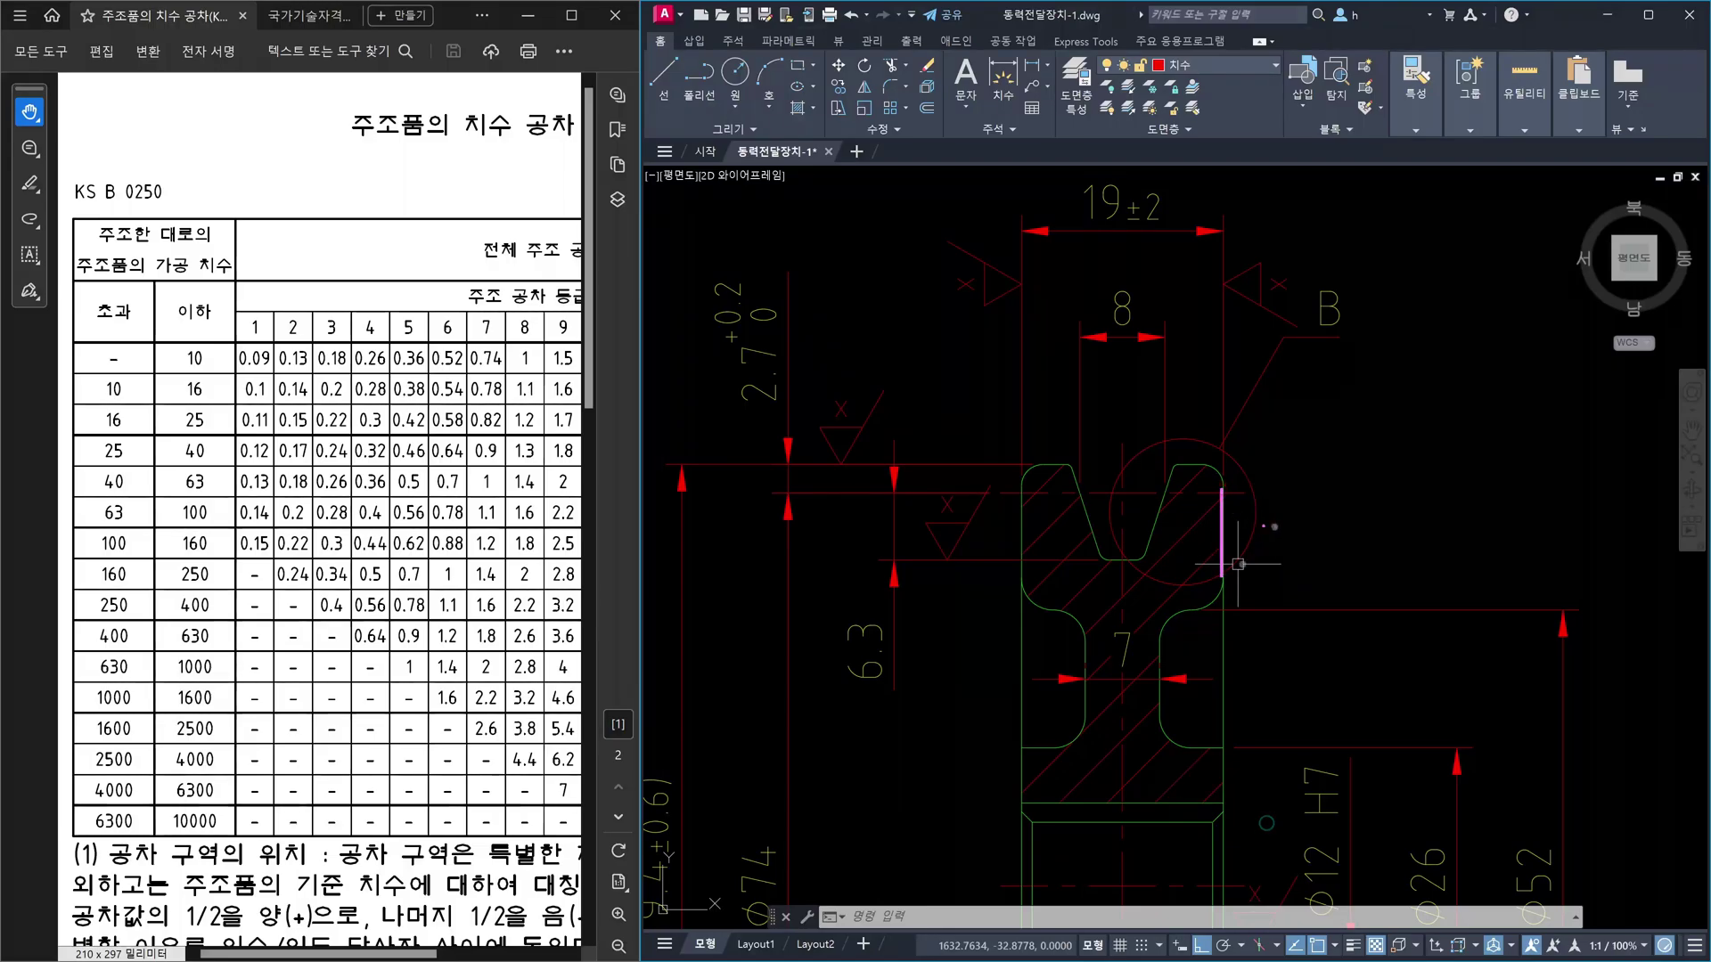
mouse_move(1261, 531)
mouse_down()
mouse_move(1292, 565)
mouse_move(1271, 597)
mouse_up()
drag(1337, 524, 1339, 540)
mouse_move(1344, 545)
mouse_down()
mouse_move(1328, 568)
mouse_move(1399, 581)
mouse_move(1412, 535)
mouse_up()
mouse_move(1400, 557)
mouse_down()
mouse_move(1424, 572)
mouse_move(1501, 550)
mouse_up()
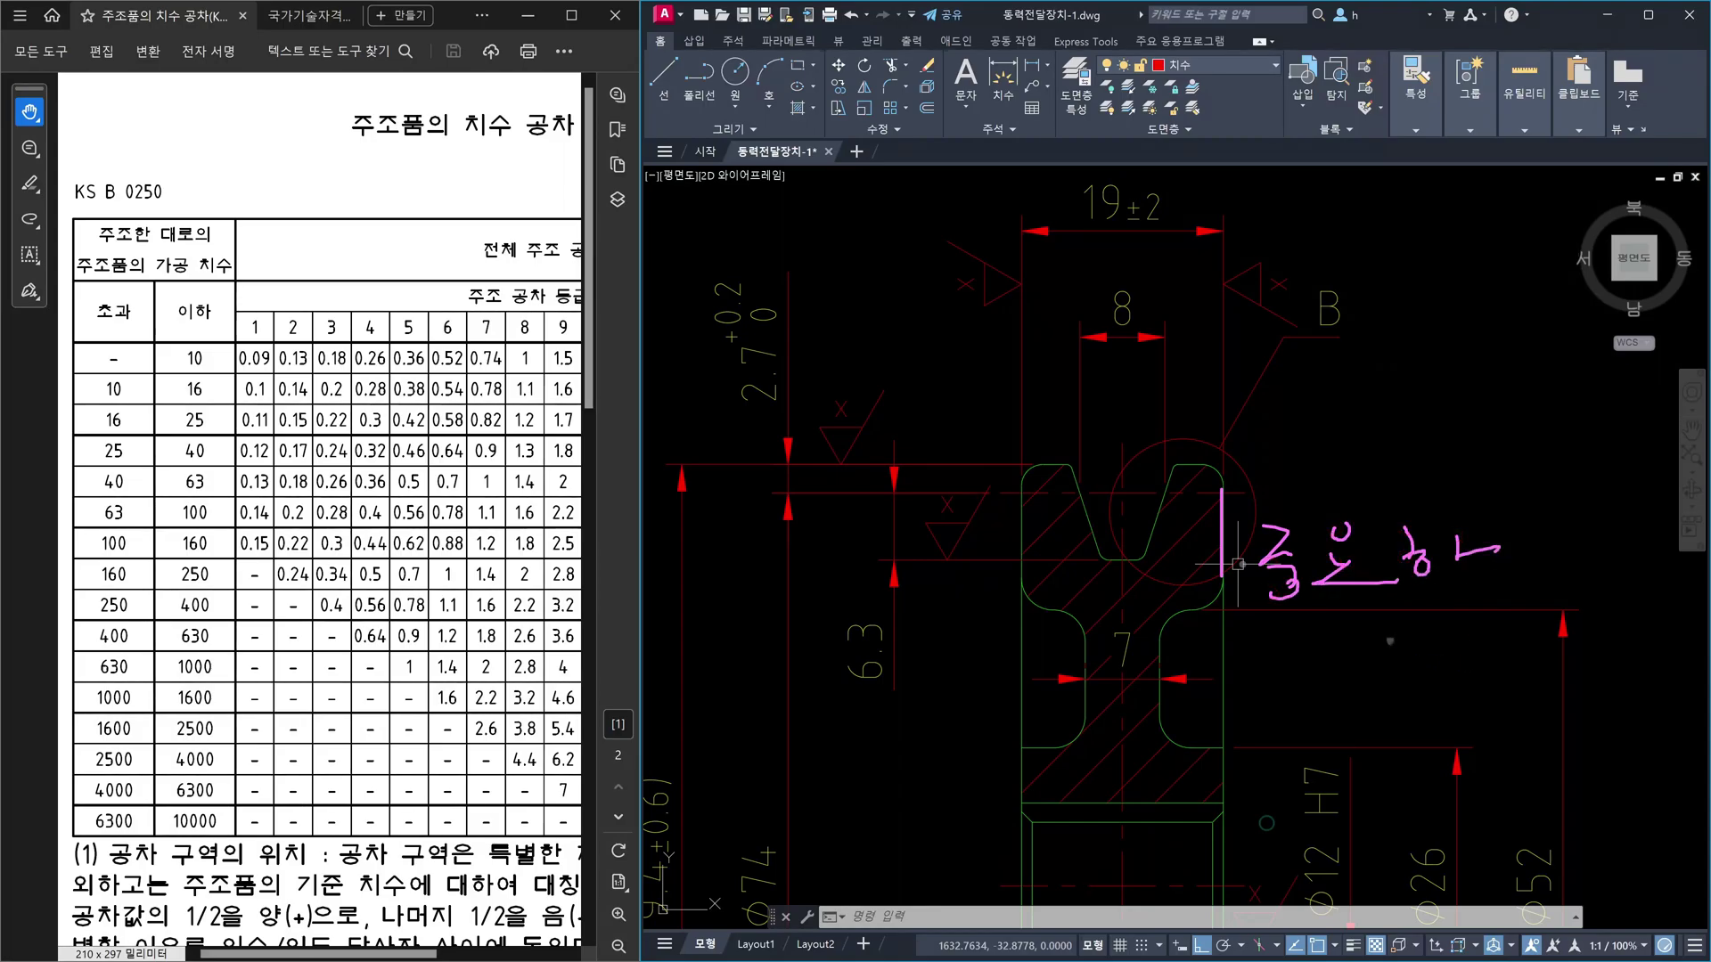
drag(1287, 487, 1265, 515)
mouse_move(1342, 440)
mouse_down()
mouse_move(1343, 461)
mouse_move(1372, 465)
mouse_up()
drag(1310, 493, 1378, 499)
drag(1406, 442, 1459, 472)
drag(1417, 482, 1482, 490)
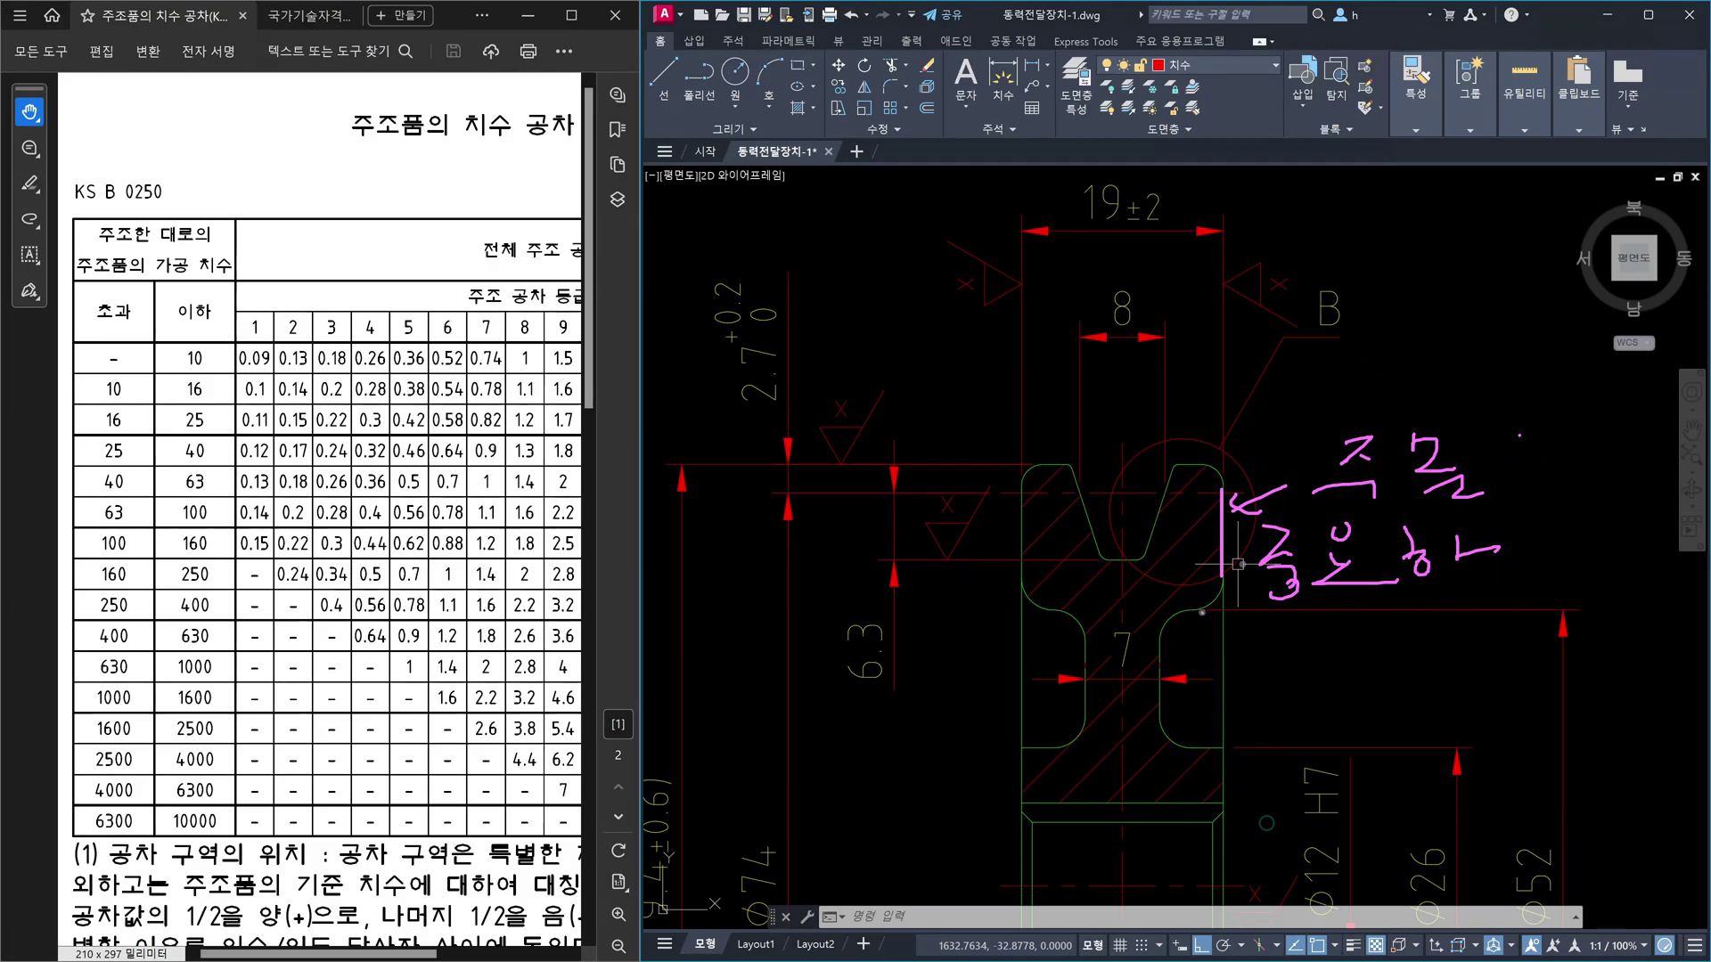
drag(1200, 613, 1221, 581)
mouse_move(1272, 443)
mouse_down()
mouse_move(1234, 504)
mouse_move(1265, 504)
mouse_up()
mouse_move(1223, 535)
mouse_down()
mouse_move(1212, 548)
mouse_move(1228, 550)
mouse_up()
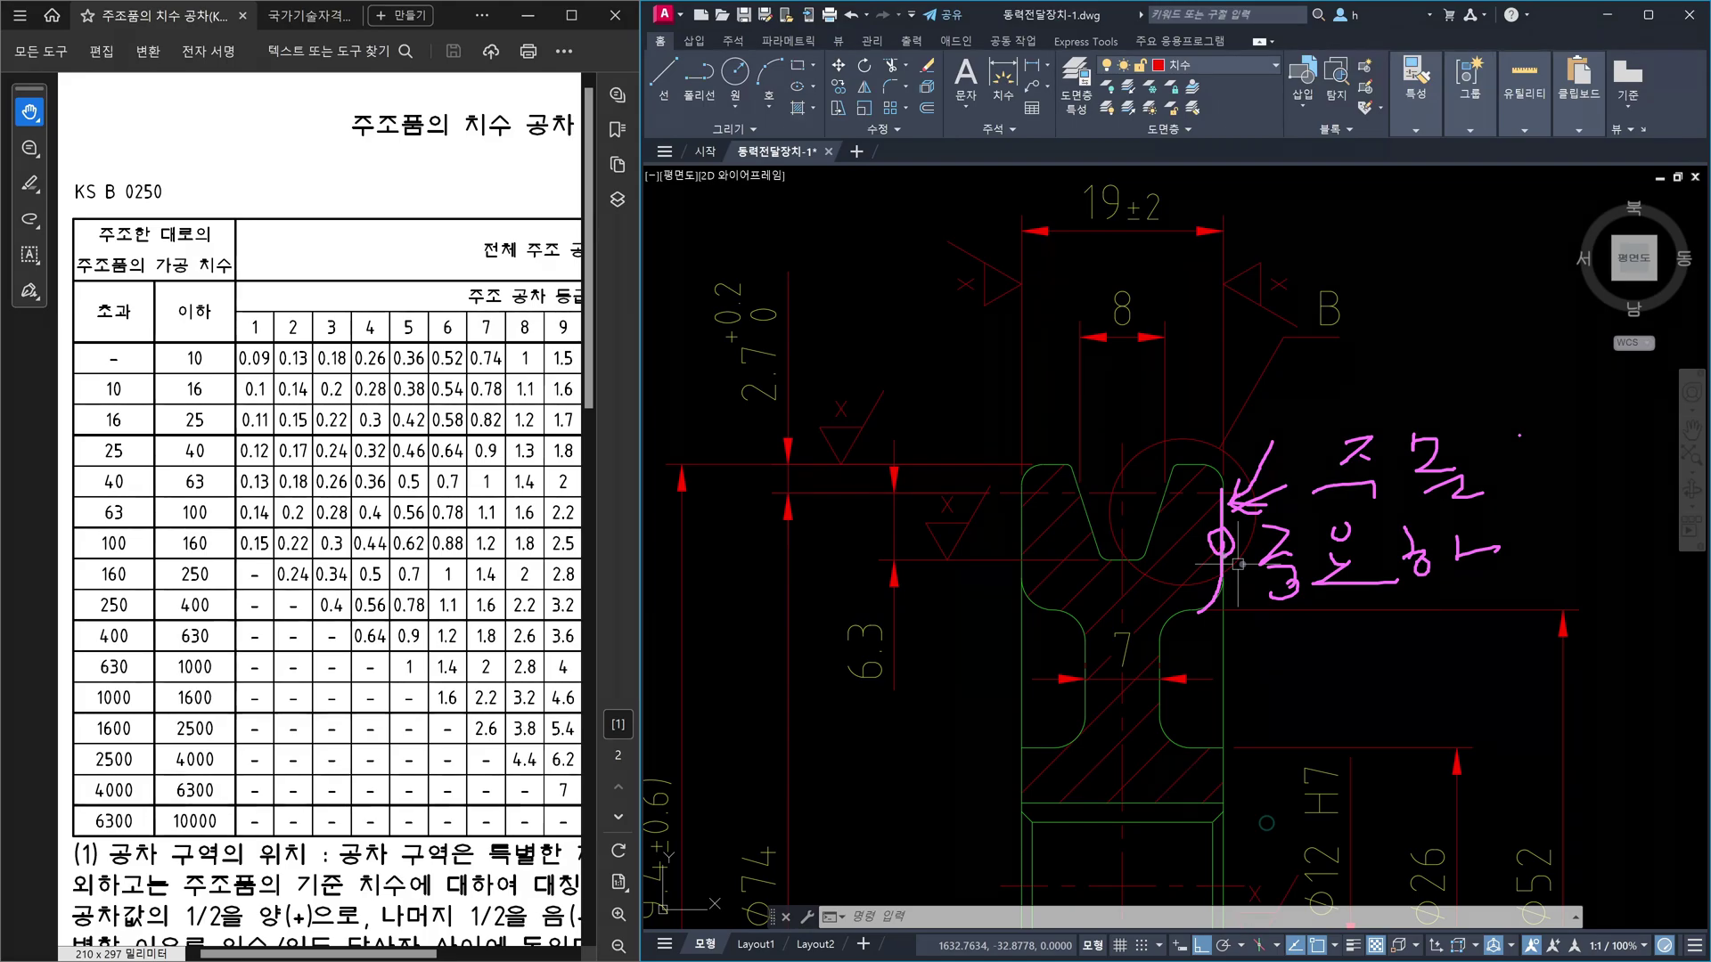
key(Escape)
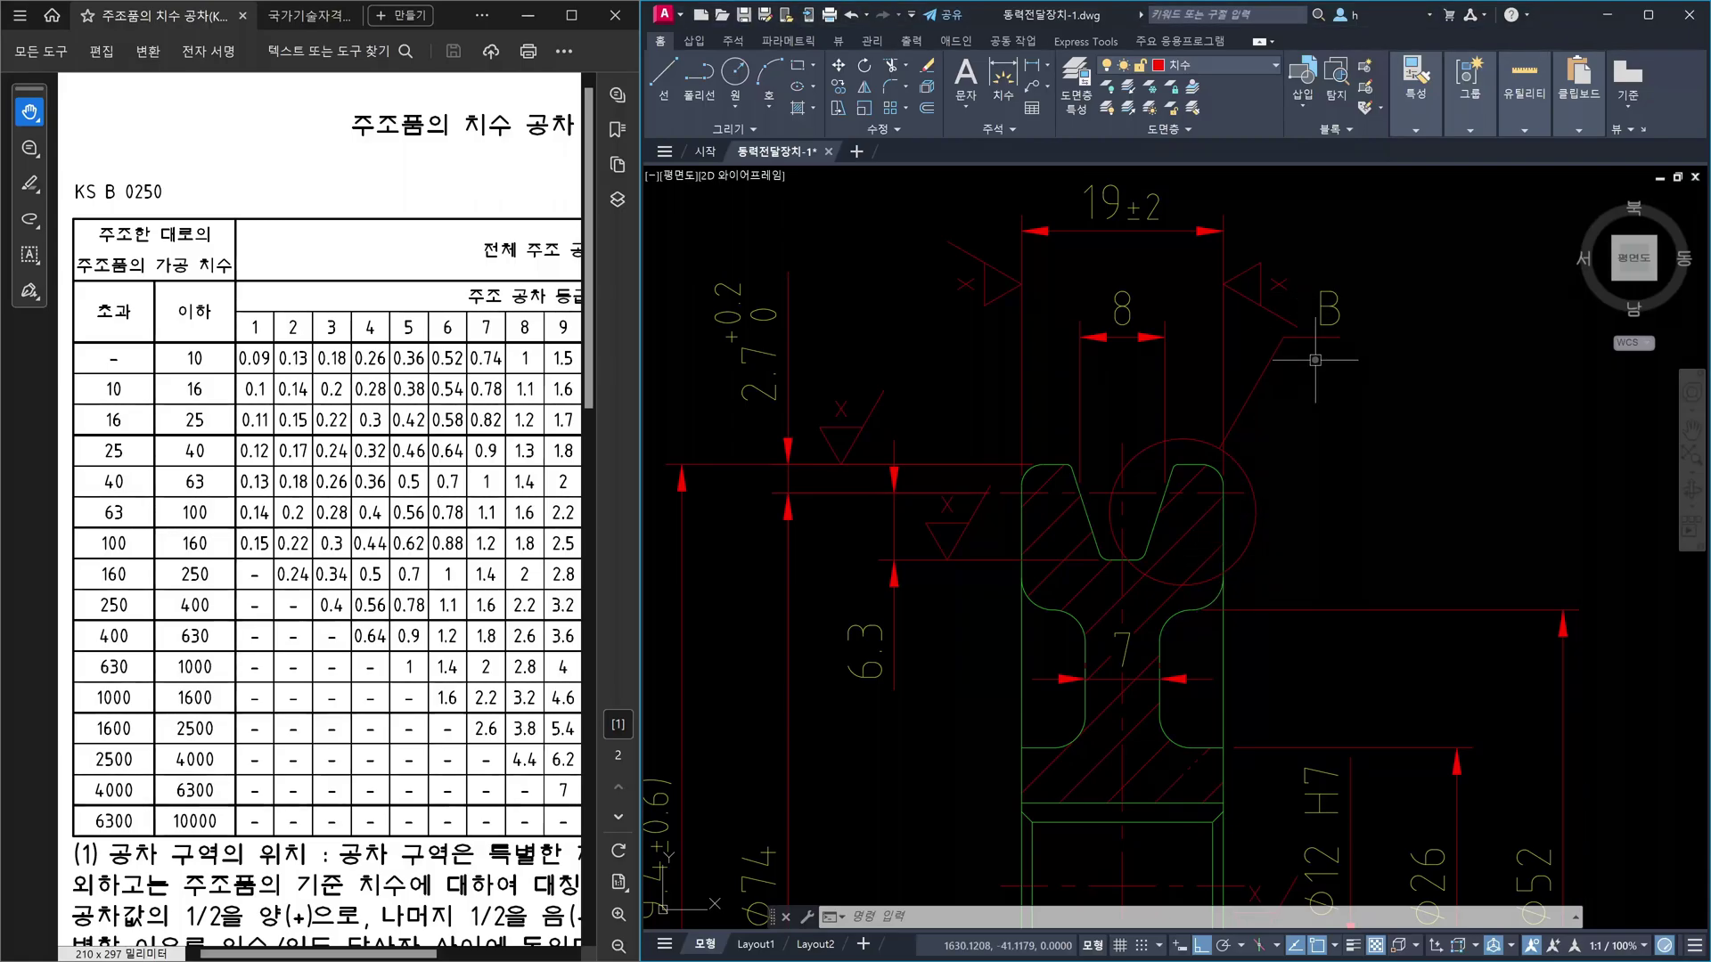
- Examine the finish symbol and the ±2 tolerance on the 19 width, including its share between the centreline and one side face
mouse_move(1334, 241)
mouse_down()
mouse_move(1286, 267)
mouse_move(1310, 279)
mouse_up()
key(Escape)
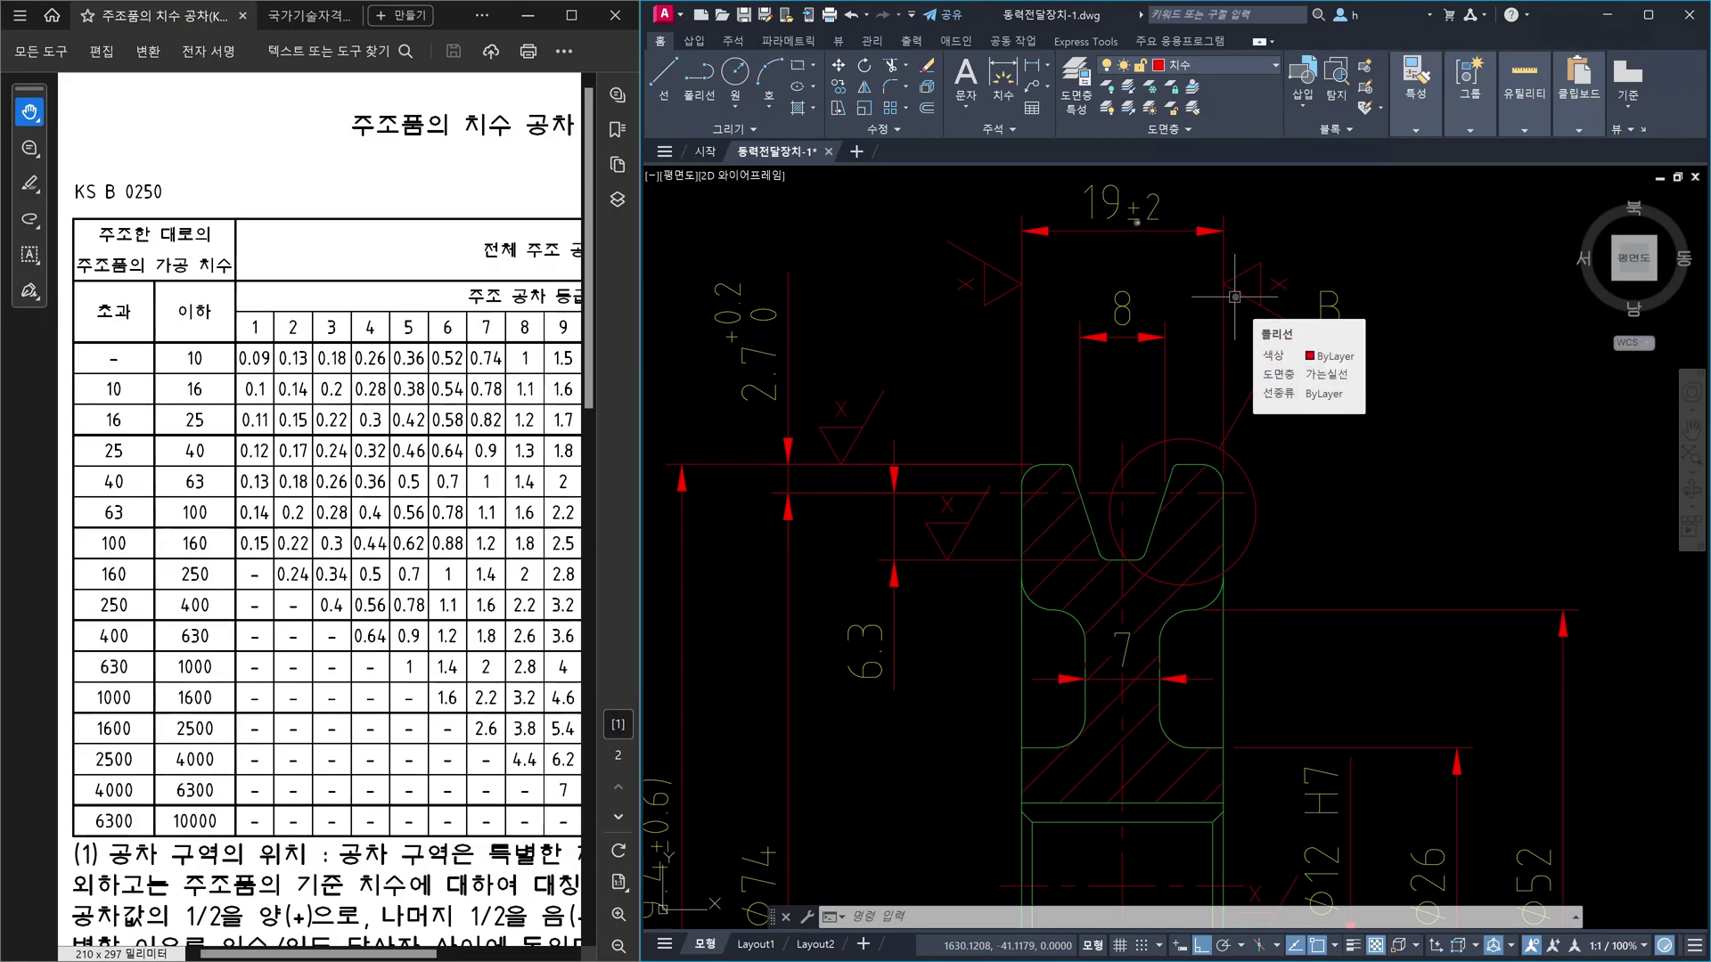
drag(1114, 184, 1172, 253)
mouse_move(1122, 383)
mouse_down()
mouse_move(1122, 430)
mouse_move(1218, 388)
mouse_move(1207, 415)
mouse_move(1125, 392)
mouse_move(1157, 408)
mouse_move(1168, 379)
mouse_up()
drag(1158, 369, 1186, 382)
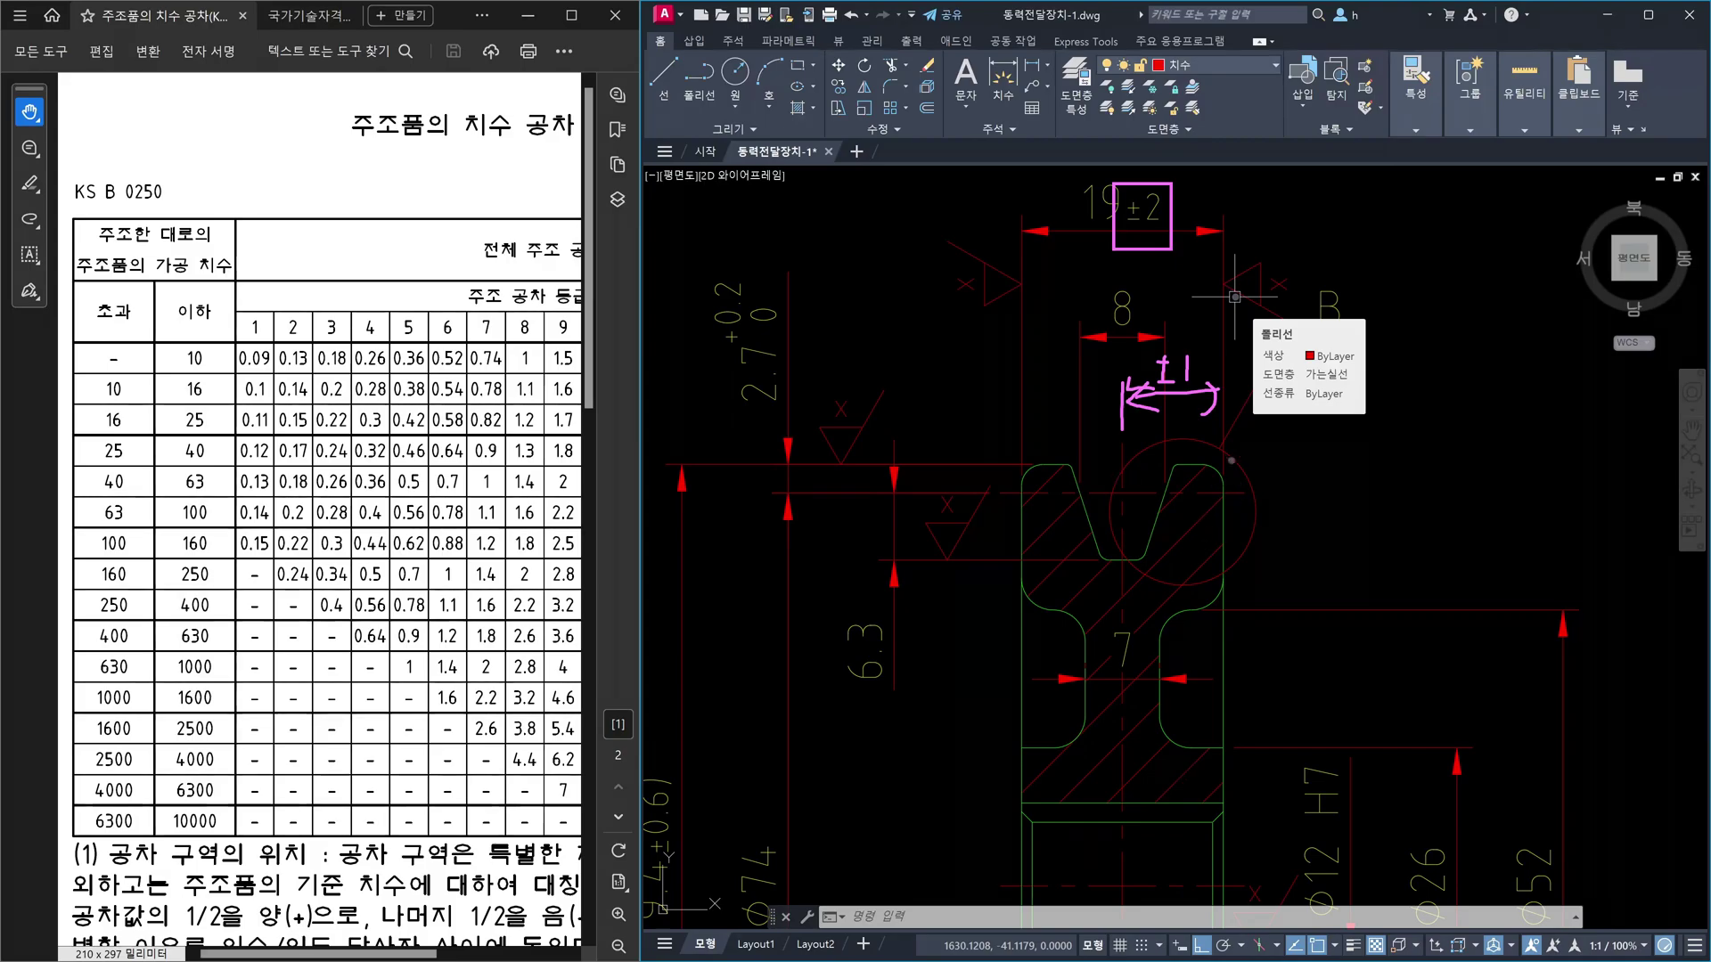
key(Escape)
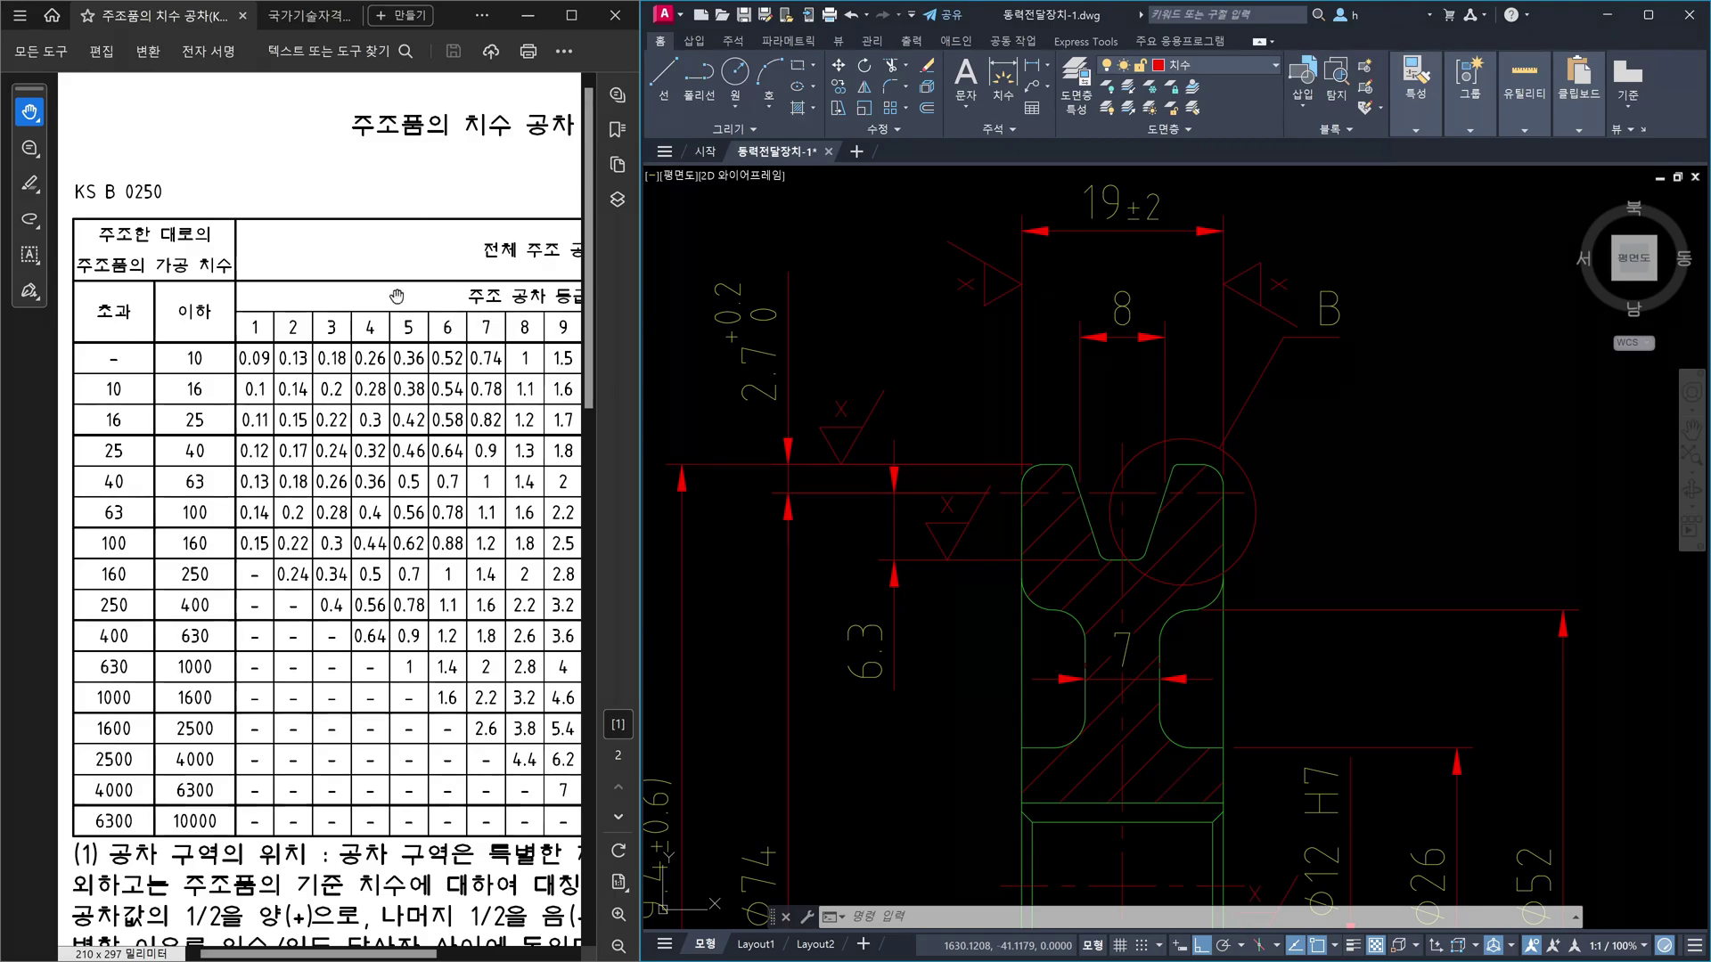
- Look up the CT 11 casting tolerance for 16 to 25 mm in the KS B 0250 table and compare it with the 19±2 width
drag(451, 384, 240, 384)
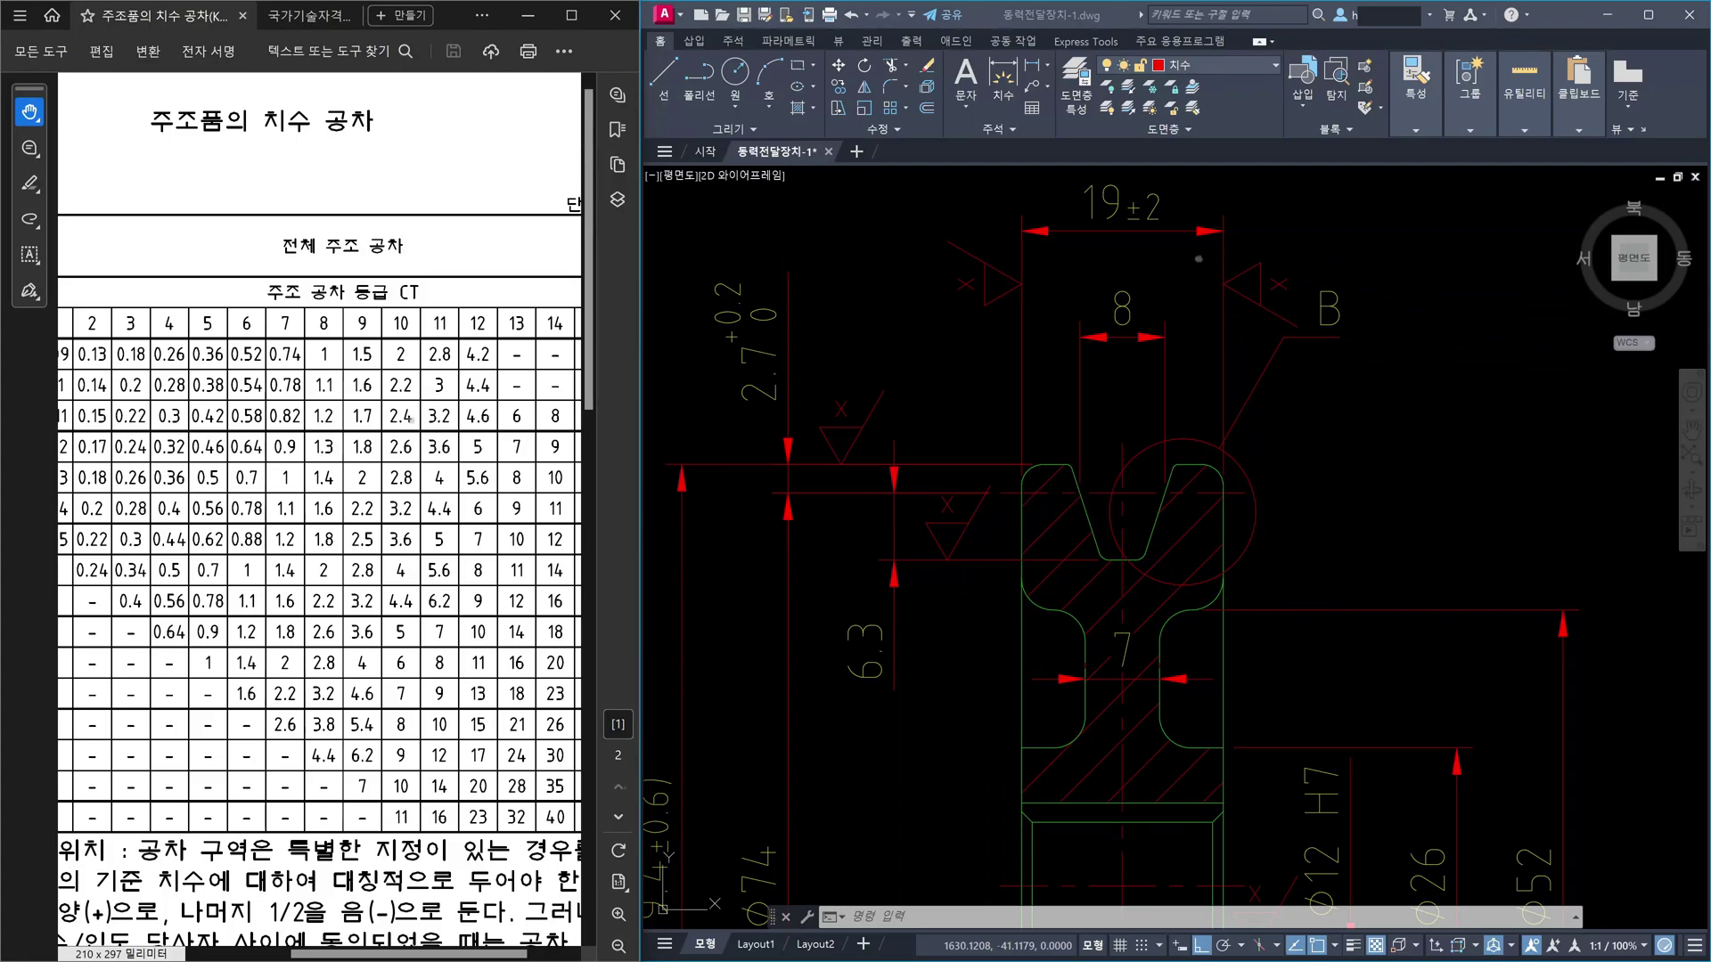
drag(1121, 190, 1181, 242)
mouse_move(1286, 452)
mouse_down()
mouse_move(1246, 495)
mouse_move(1251, 482)
mouse_move(1270, 499)
mouse_up()
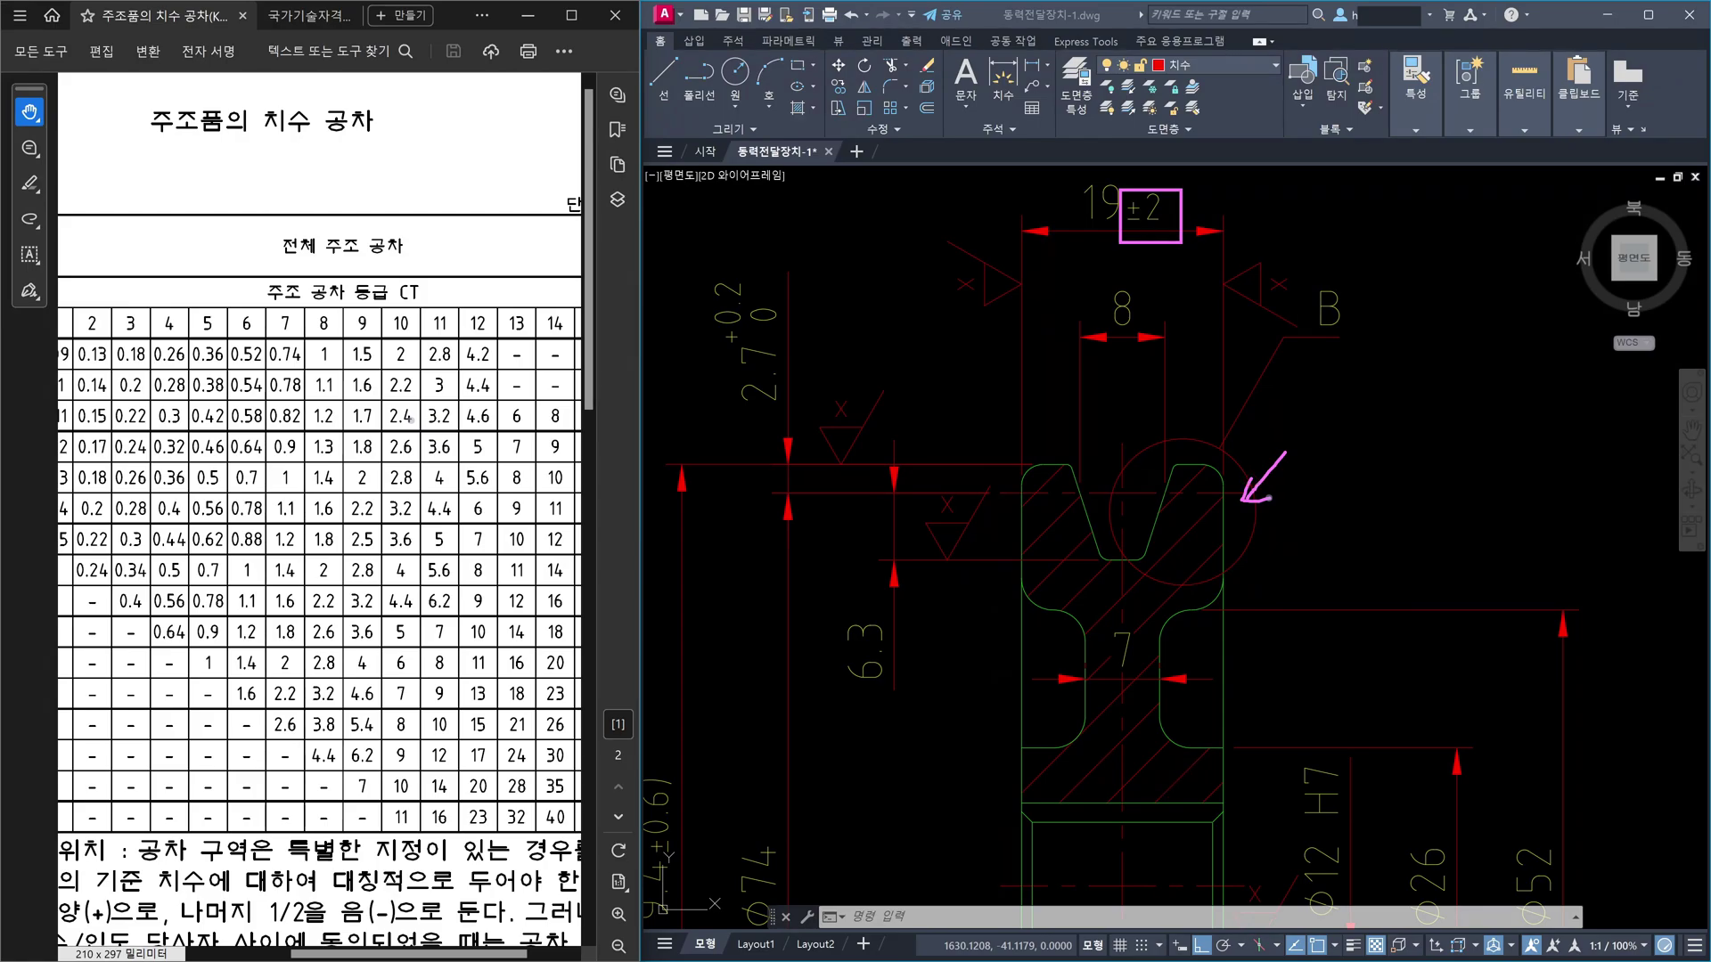
mouse_move(1307, 540)
mouse_down()
mouse_move(1233, 537)
mouse_move(1257, 555)
mouse_up()
drag(420, 400, 456, 431)
mouse_move(1298, 206)
mouse_down()
mouse_move(1204, 201)
mouse_move(1216, 220)
mouse_up()
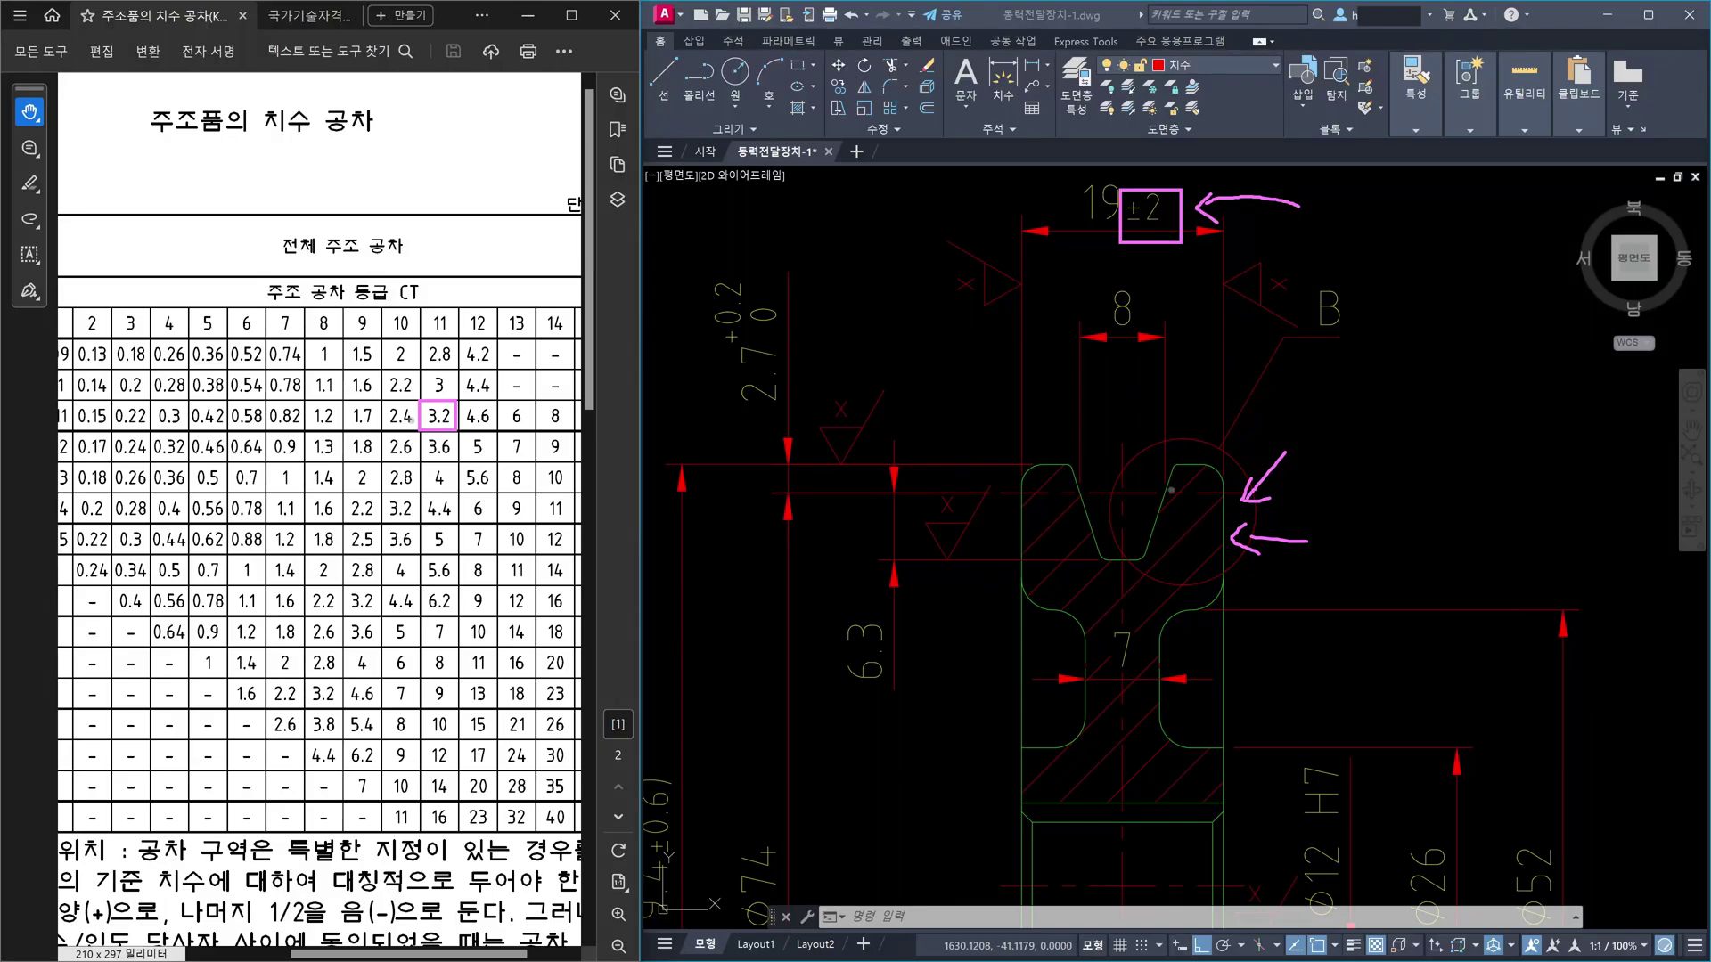
- Examine both side faces of the dimensioned pulley's rim and the fillet under its right side face
drag(1234, 512, 1234, 545)
drag(1024, 528, 1021, 544)
mouse_move(1382, 503)
mouse_down()
mouse_move(1410, 532)
mouse_move(1410, 569)
mouse_move(1466, 540)
mouse_move(1500, 558)
mouse_up()
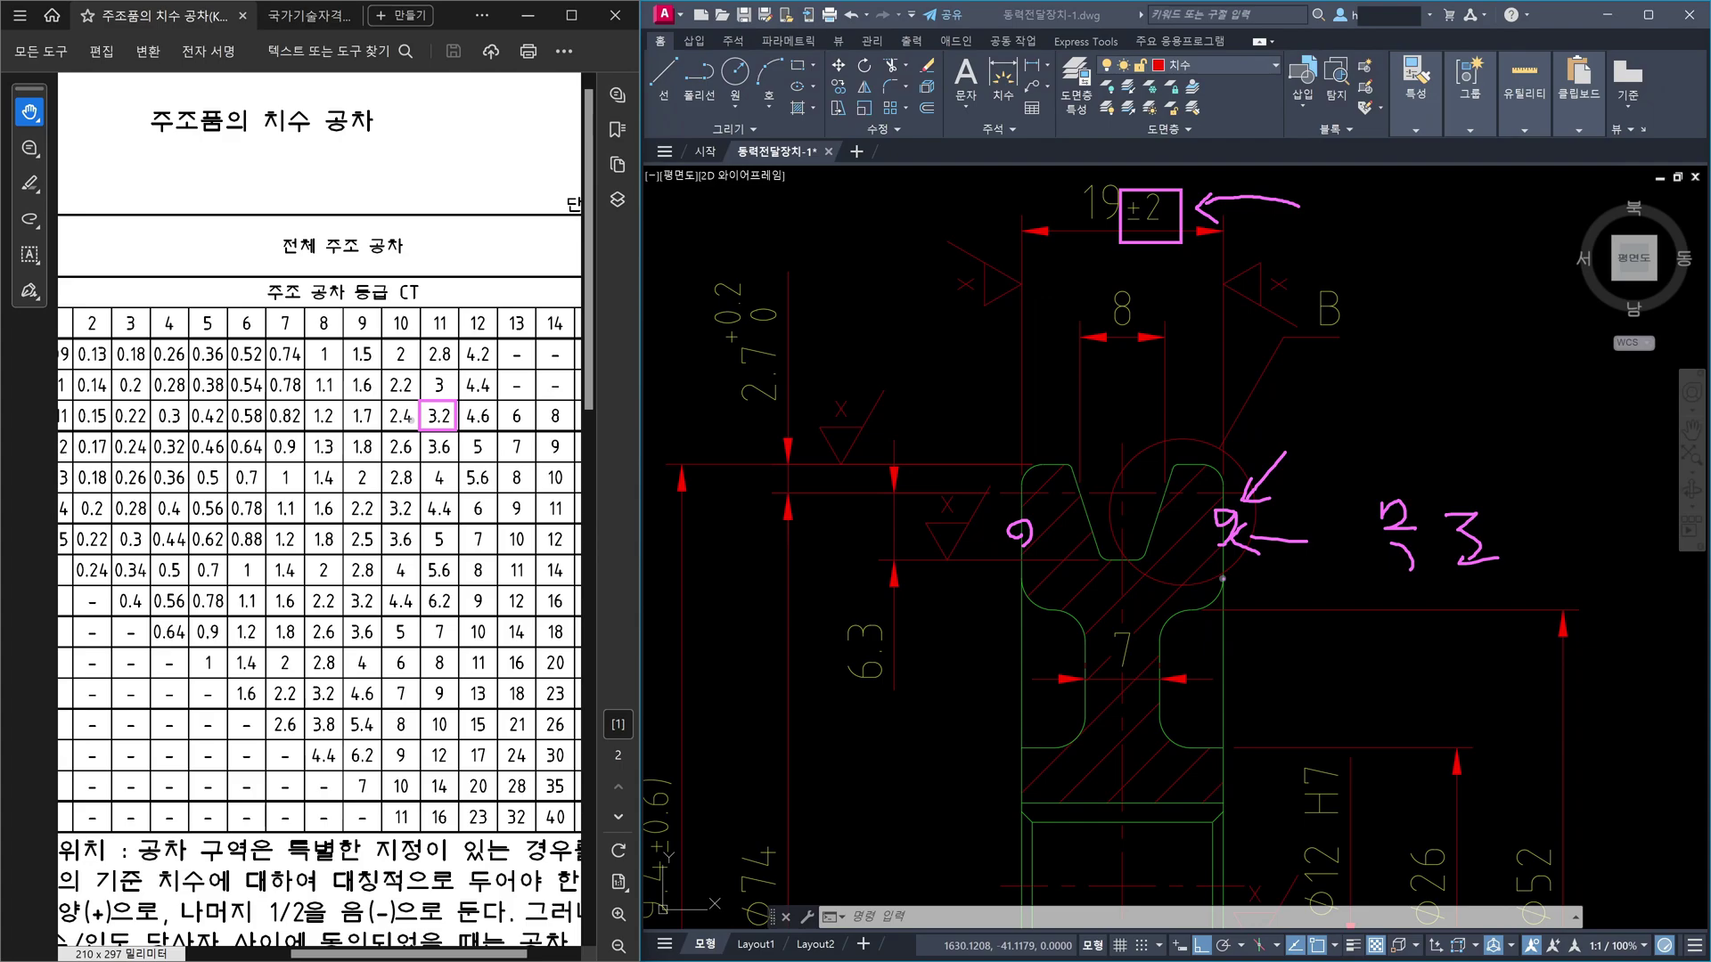
mouse_move(1223, 578)
mouse_down()
mouse_move(1212, 612)
mouse_move(1285, 627)
mouse_move(1239, 599)
mouse_move(1310, 630)
mouse_move(1279, 594)
mouse_up()
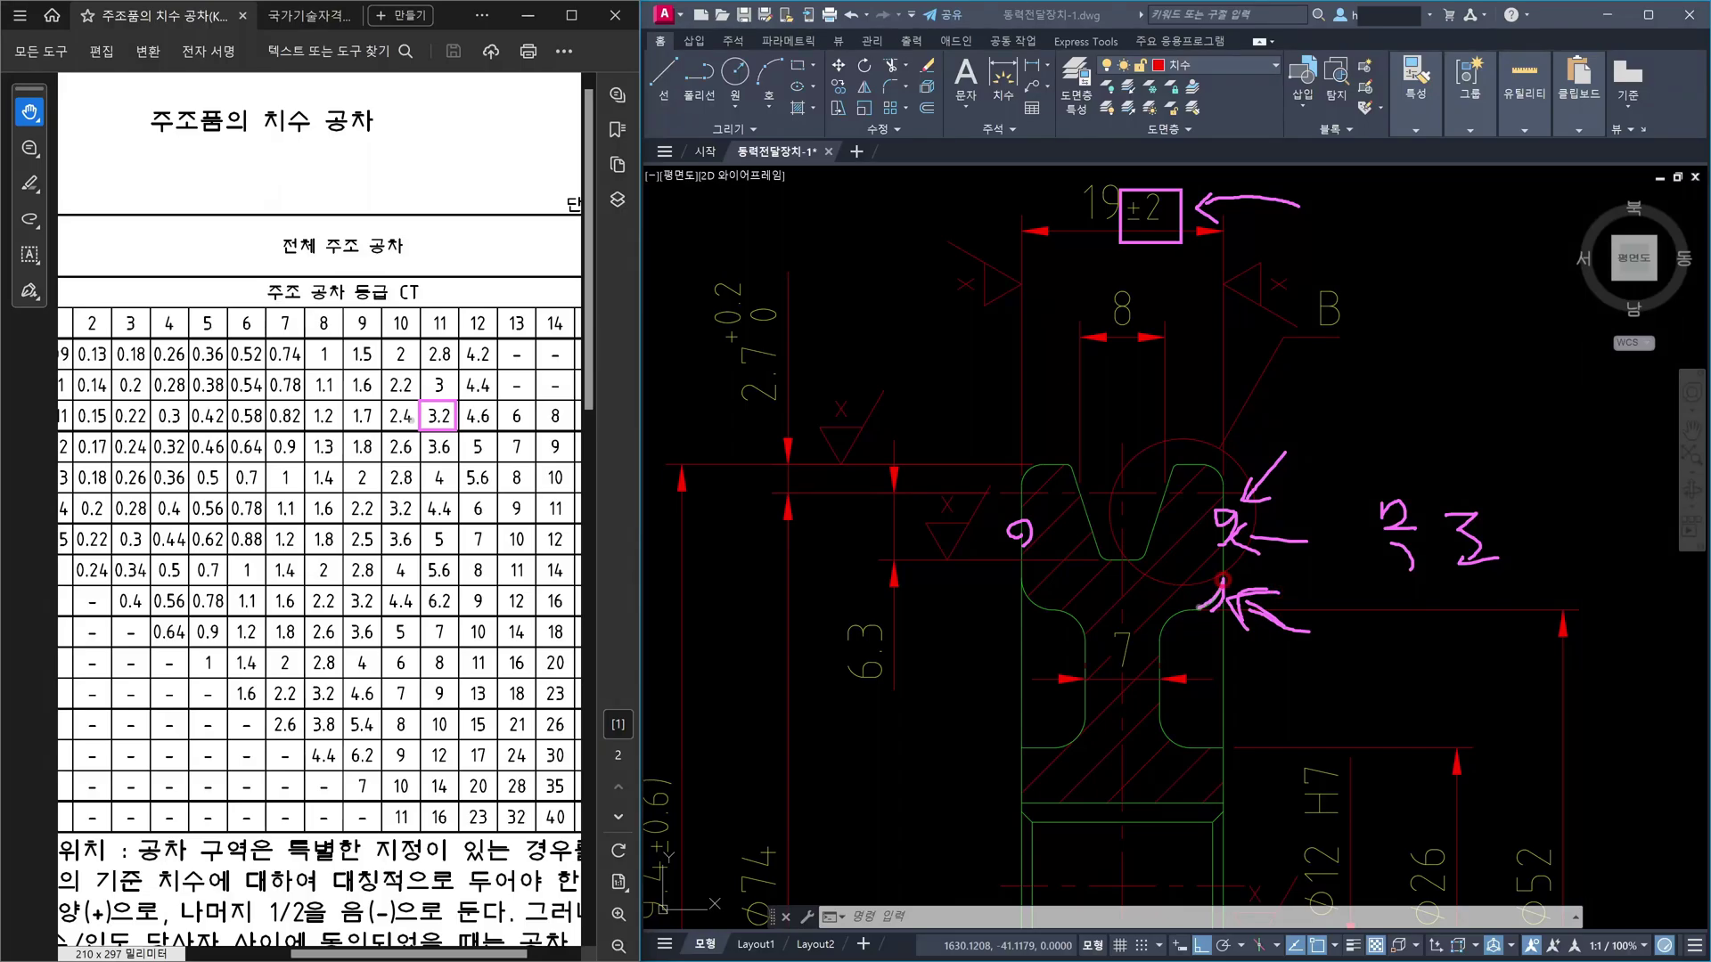
drag(1227, 585, 1206, 611)
mouse_move(1203, 611)
mouse_down()
mouse_move(1183, 616)
mouse_move(1198, 599)
mouse_move(1192, 644)
mouse_move(1255, 657)
mouse_move(1236, 675)
mouse_move(1251, 707)
mouse_up()
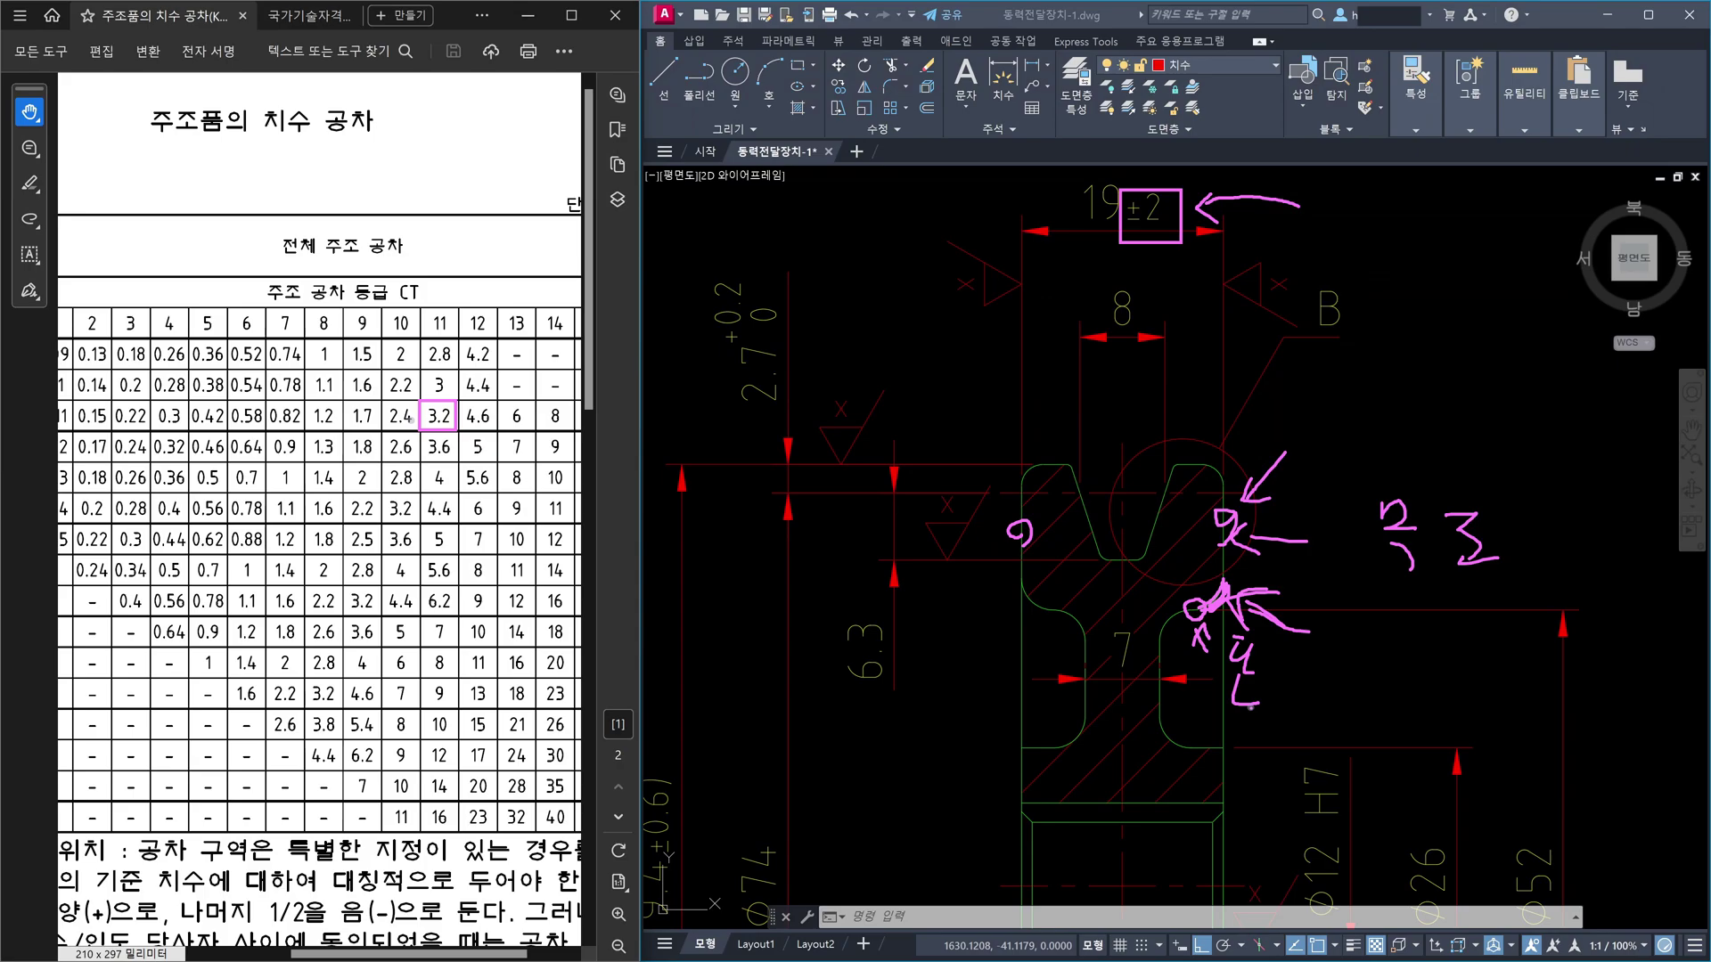
key(Escape)
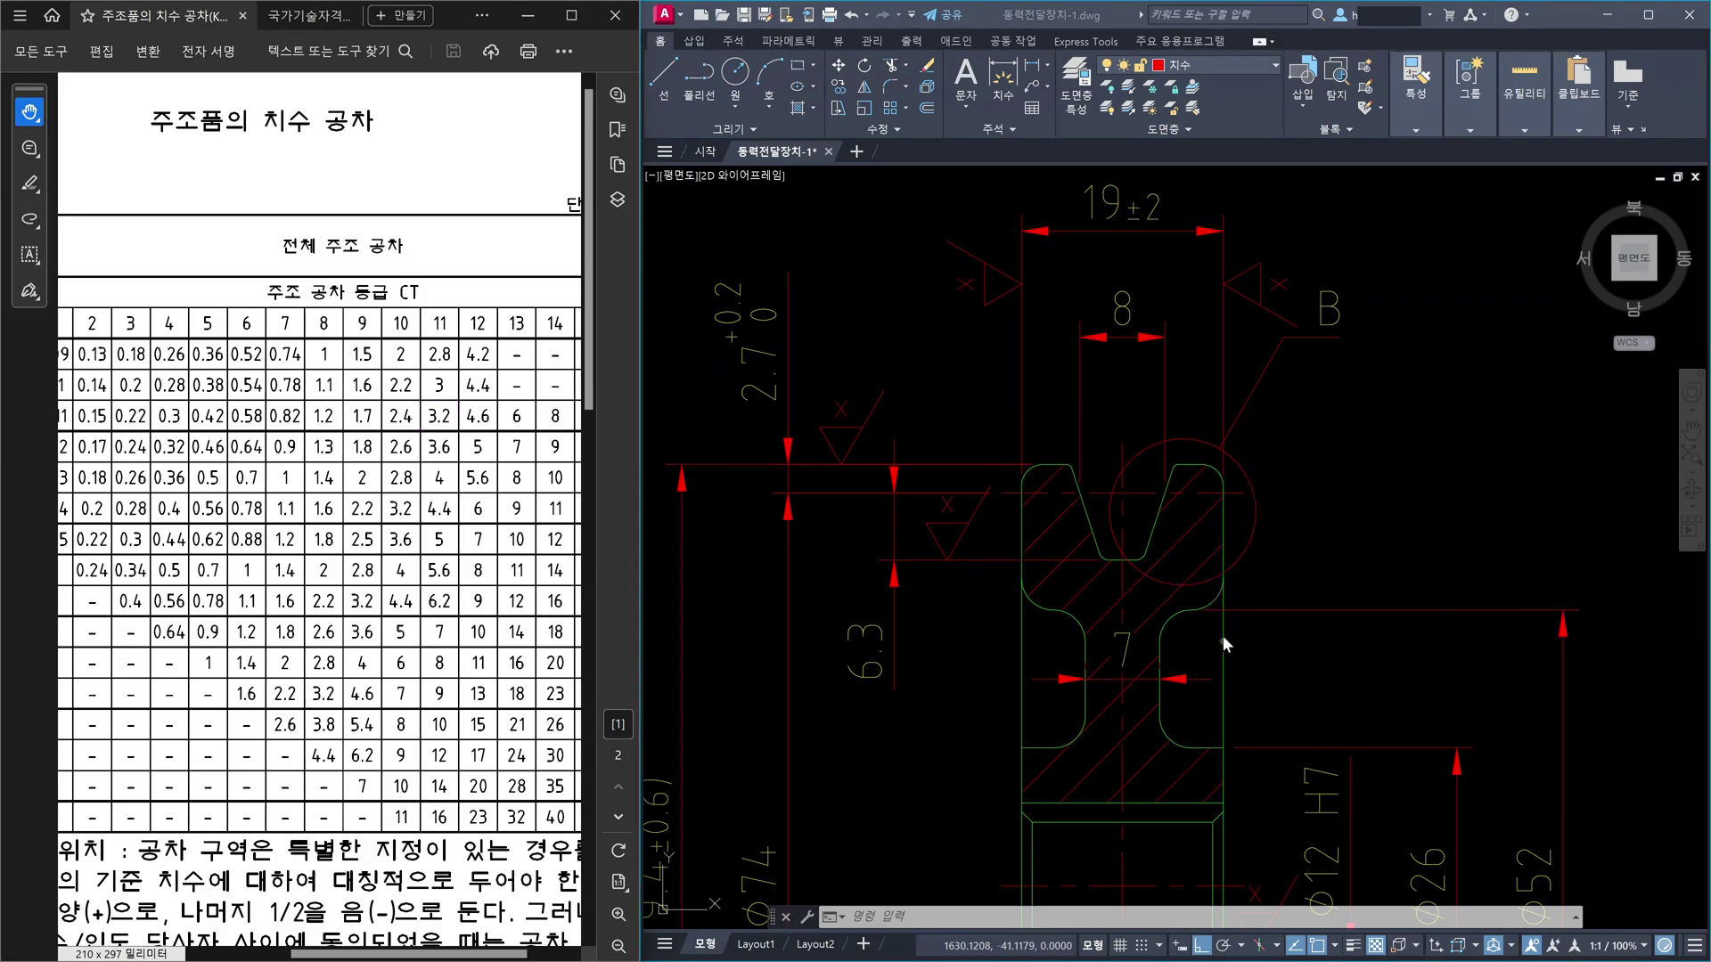
- Examine the outer fillet of the middle pulley outline's lower rim and the hub corner above it
scroll(1312, 647, down, 6)
scroll(1434, 697, up, 6)
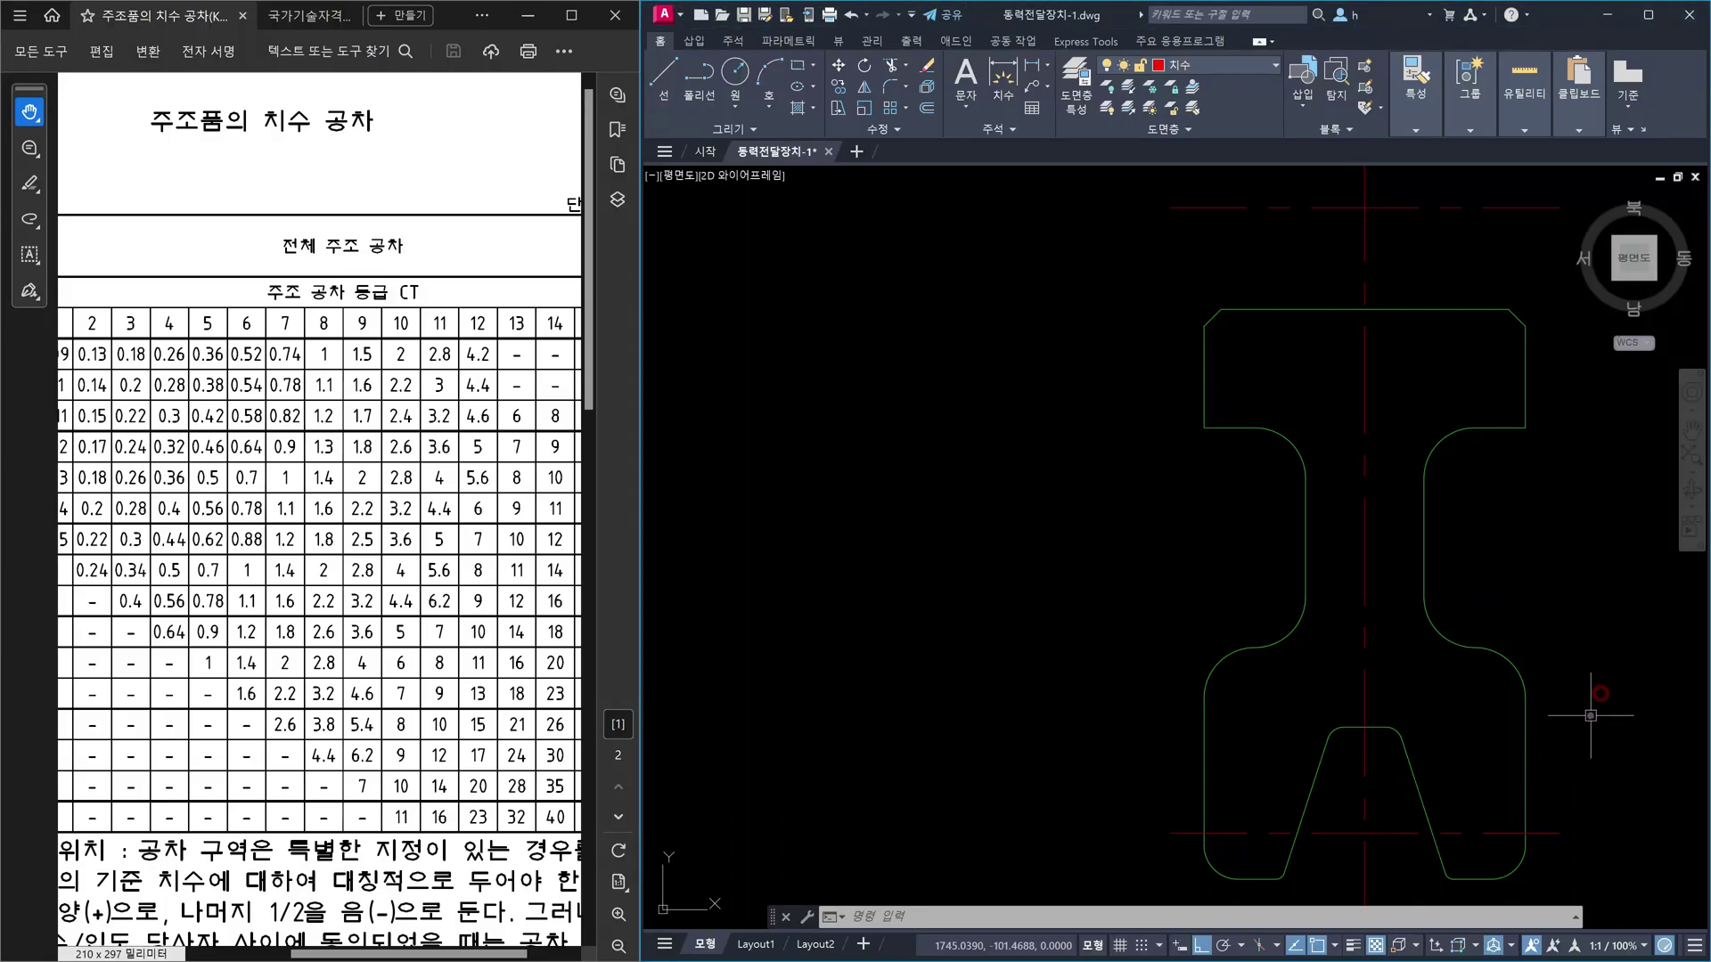
scroll(1559, 698, down, 4)
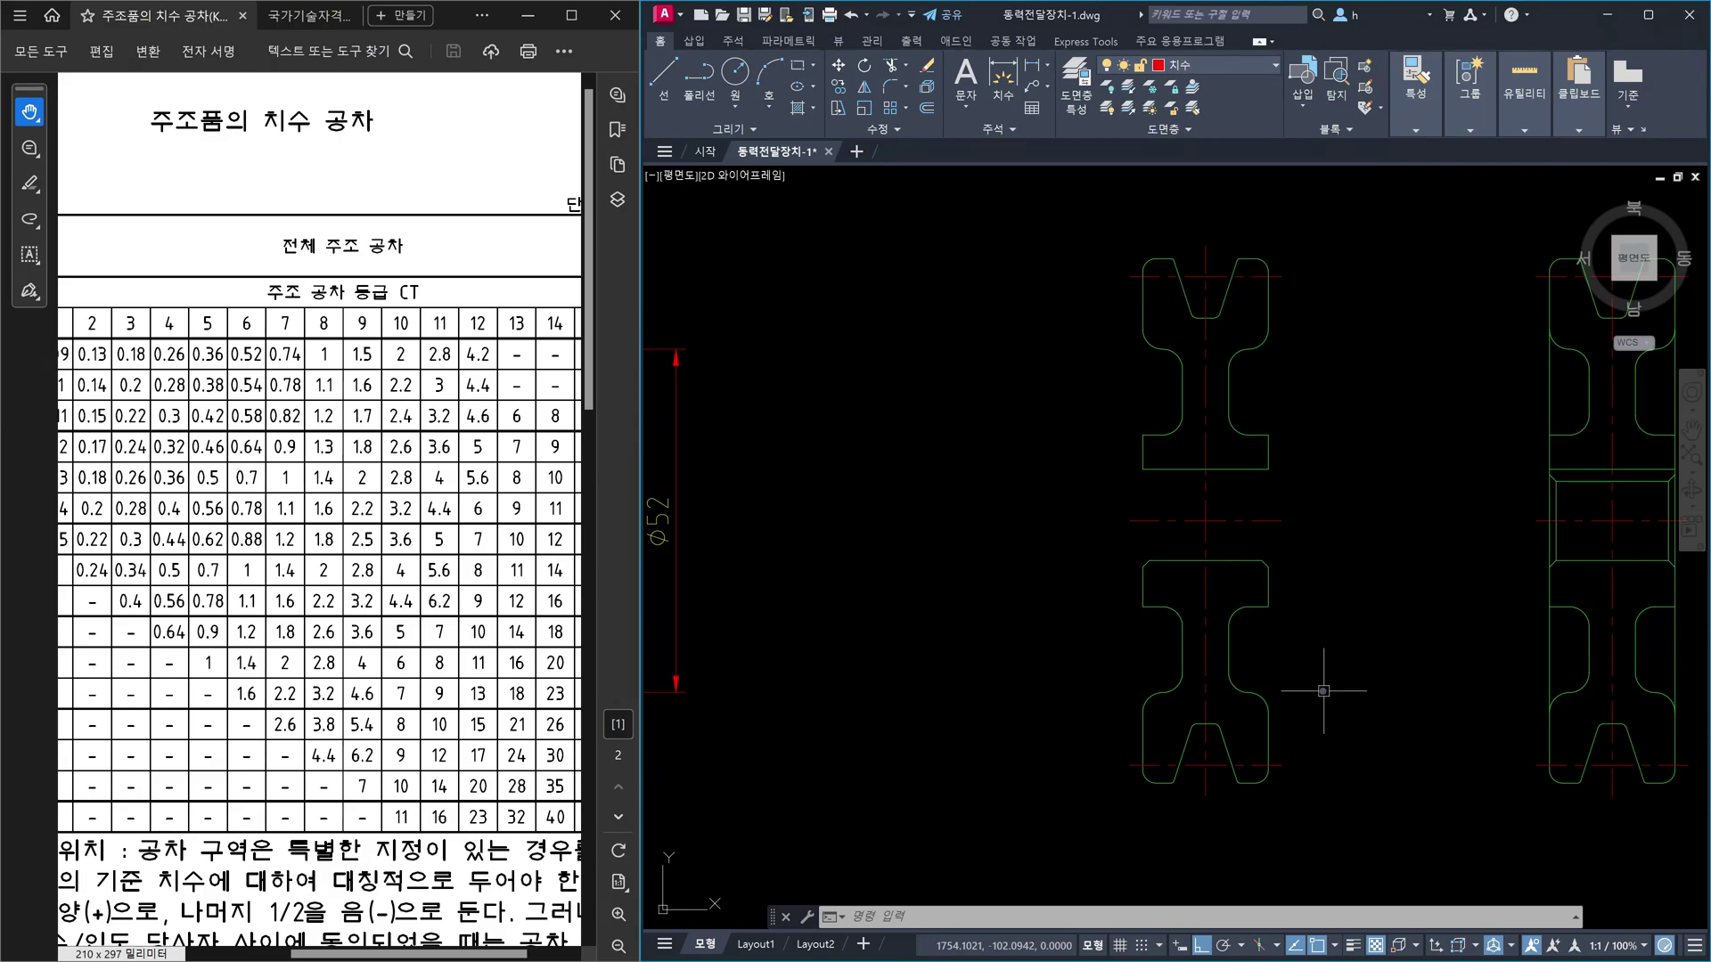
scroll(1254, 728, up, 2)
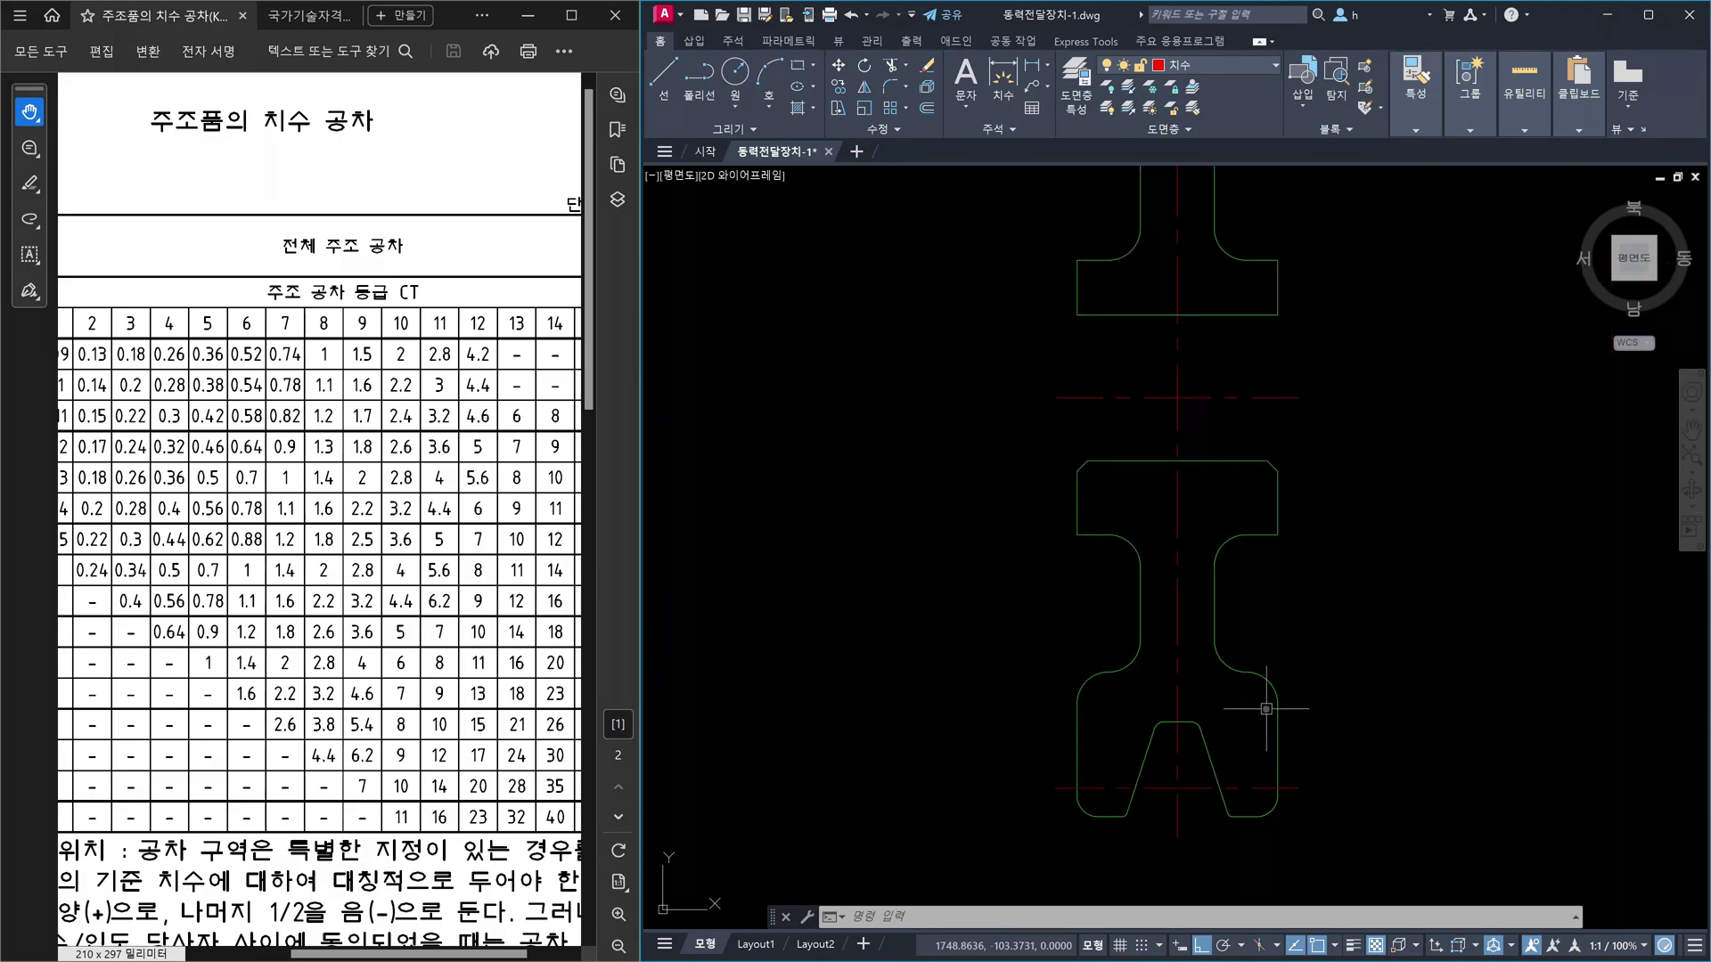
click(1272, 687)
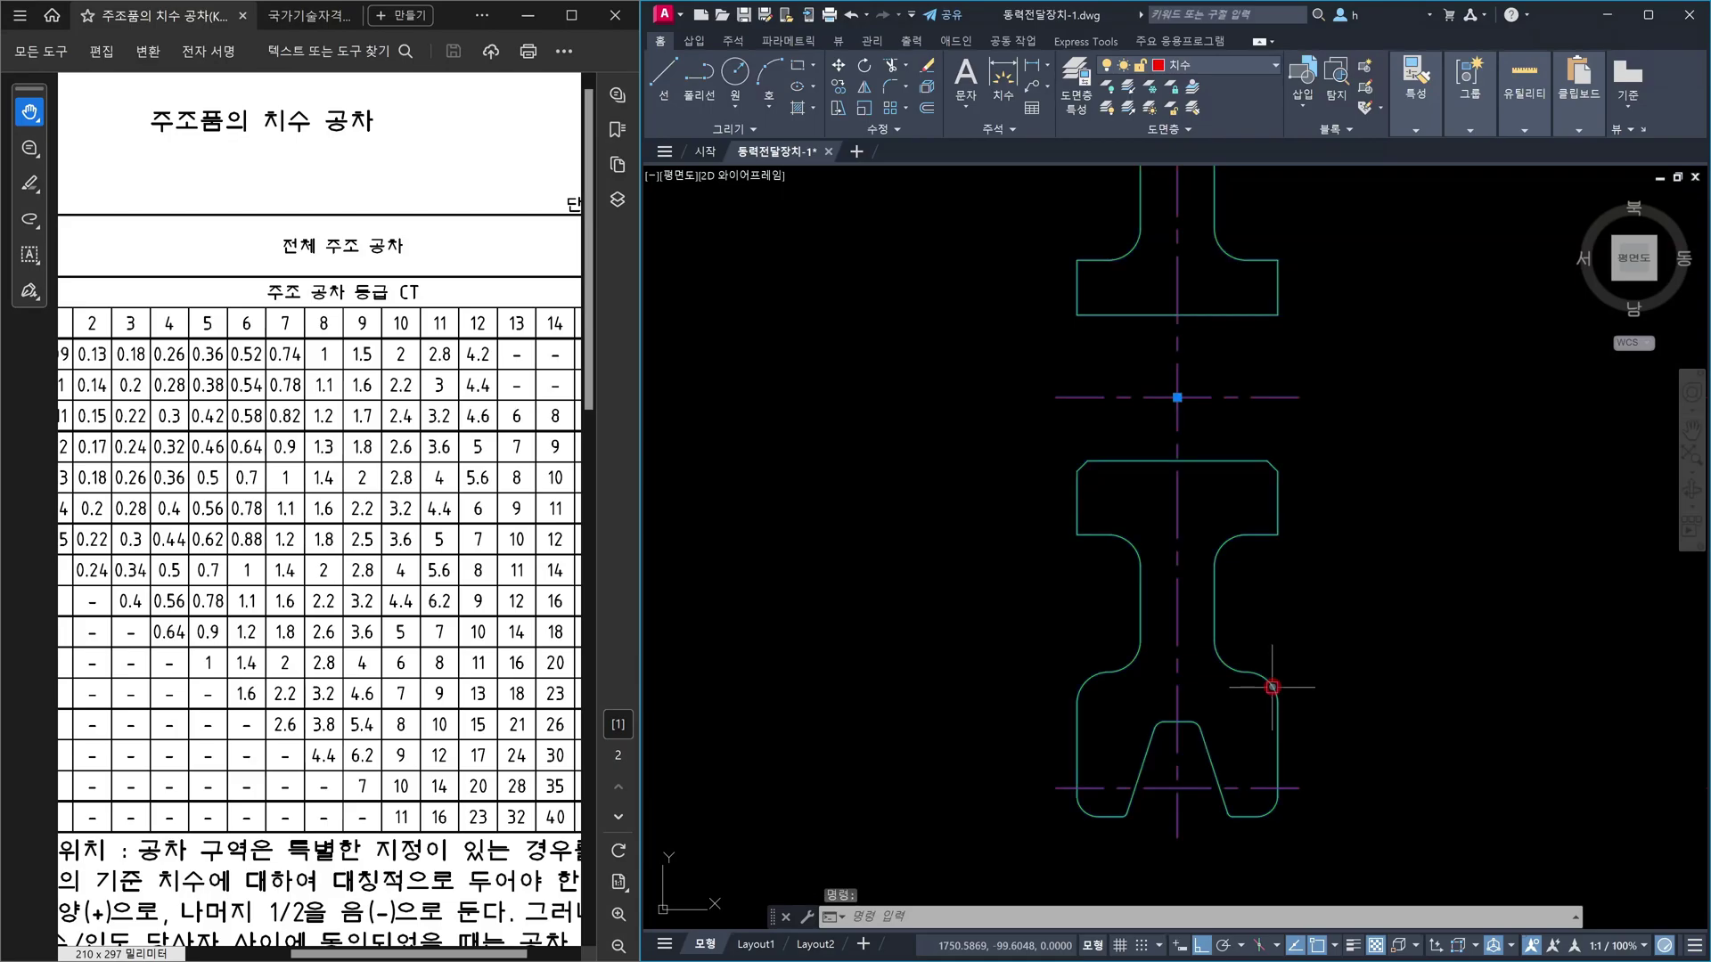
key(Escape)
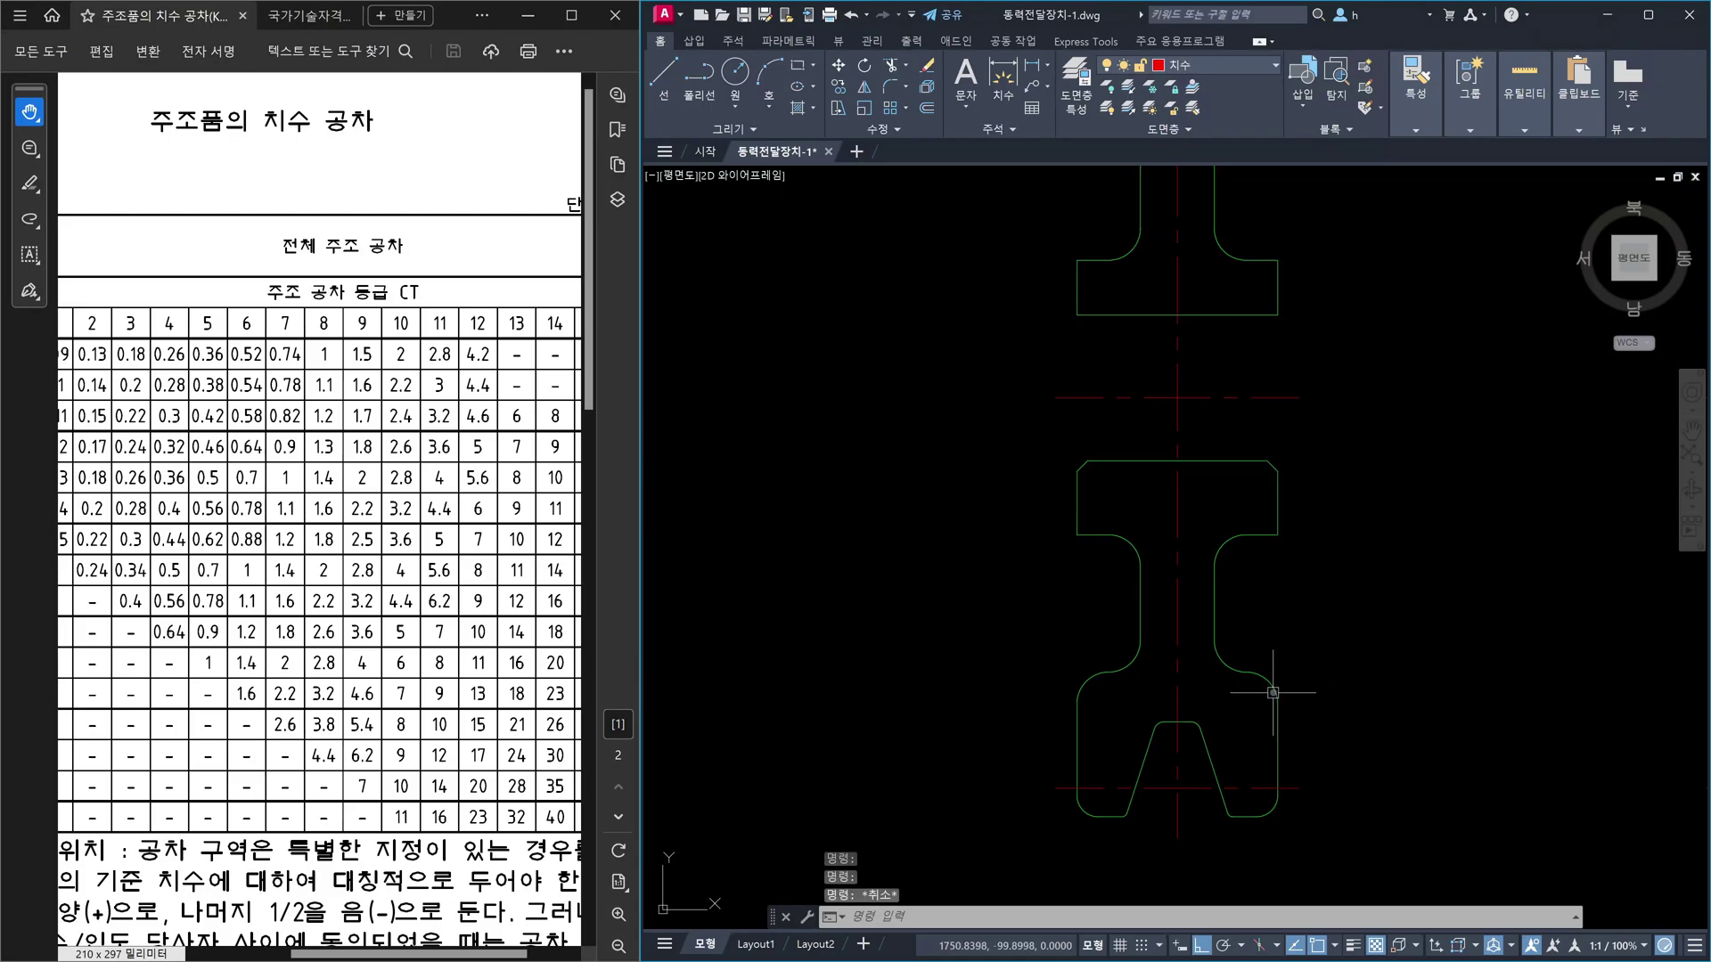
mouse_move(1250, 668)
mouse_down()
mouse_move(1280, 671)
mouse_move(1276, 720)
mouse_up()
drag(1317, 651, 1294, 674)
drag(1293, 653, 1307, 687)
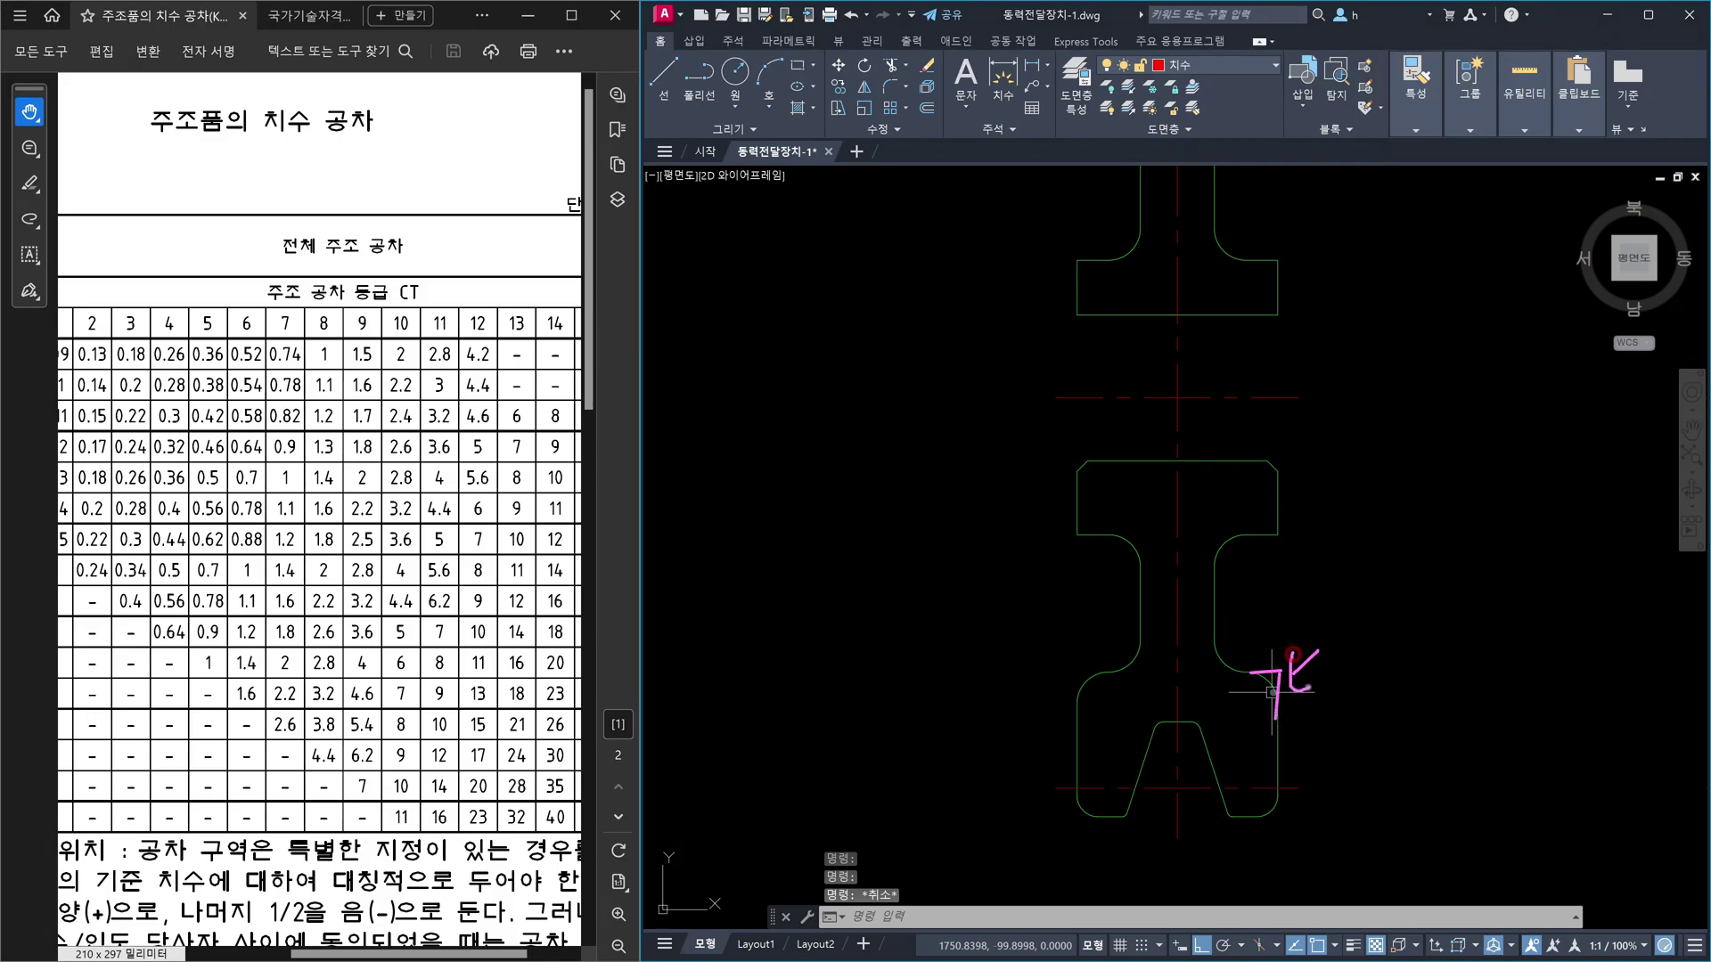
drag(1284, 538, 1279, 566)
mouse_move(1284, 543)
mouse_down()
mouse_move(1307, 567)
mouse_move(1304, 545)
mouse_up()
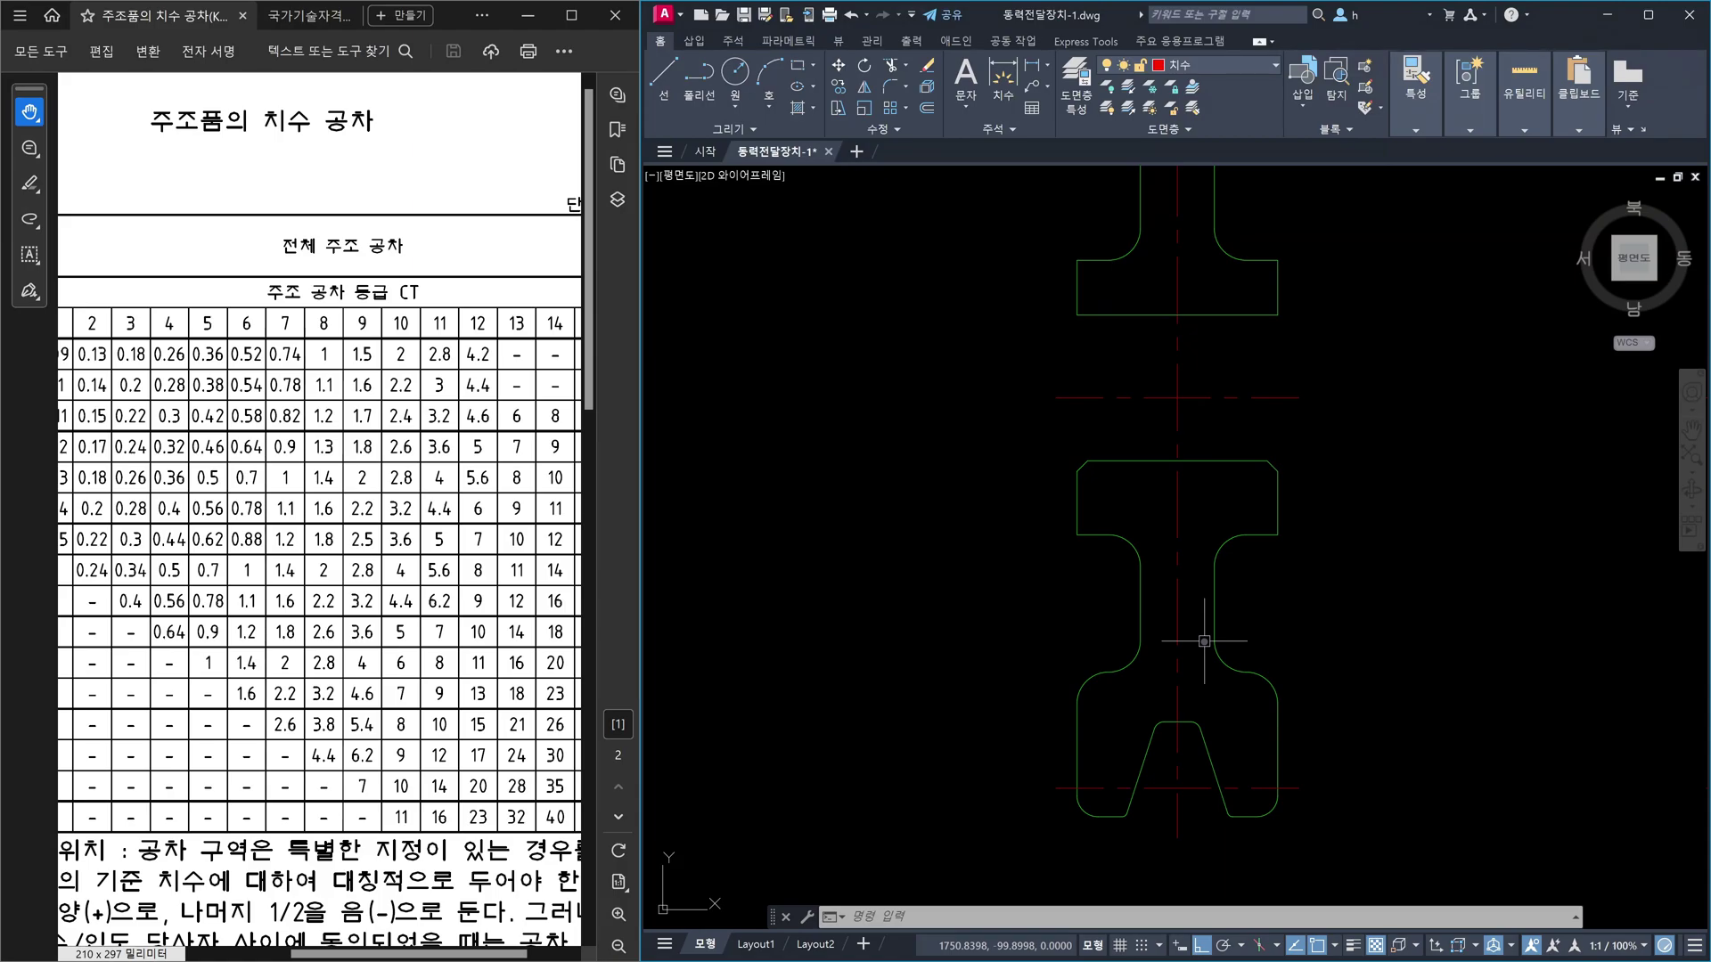
key(Escape)
key(Escape)
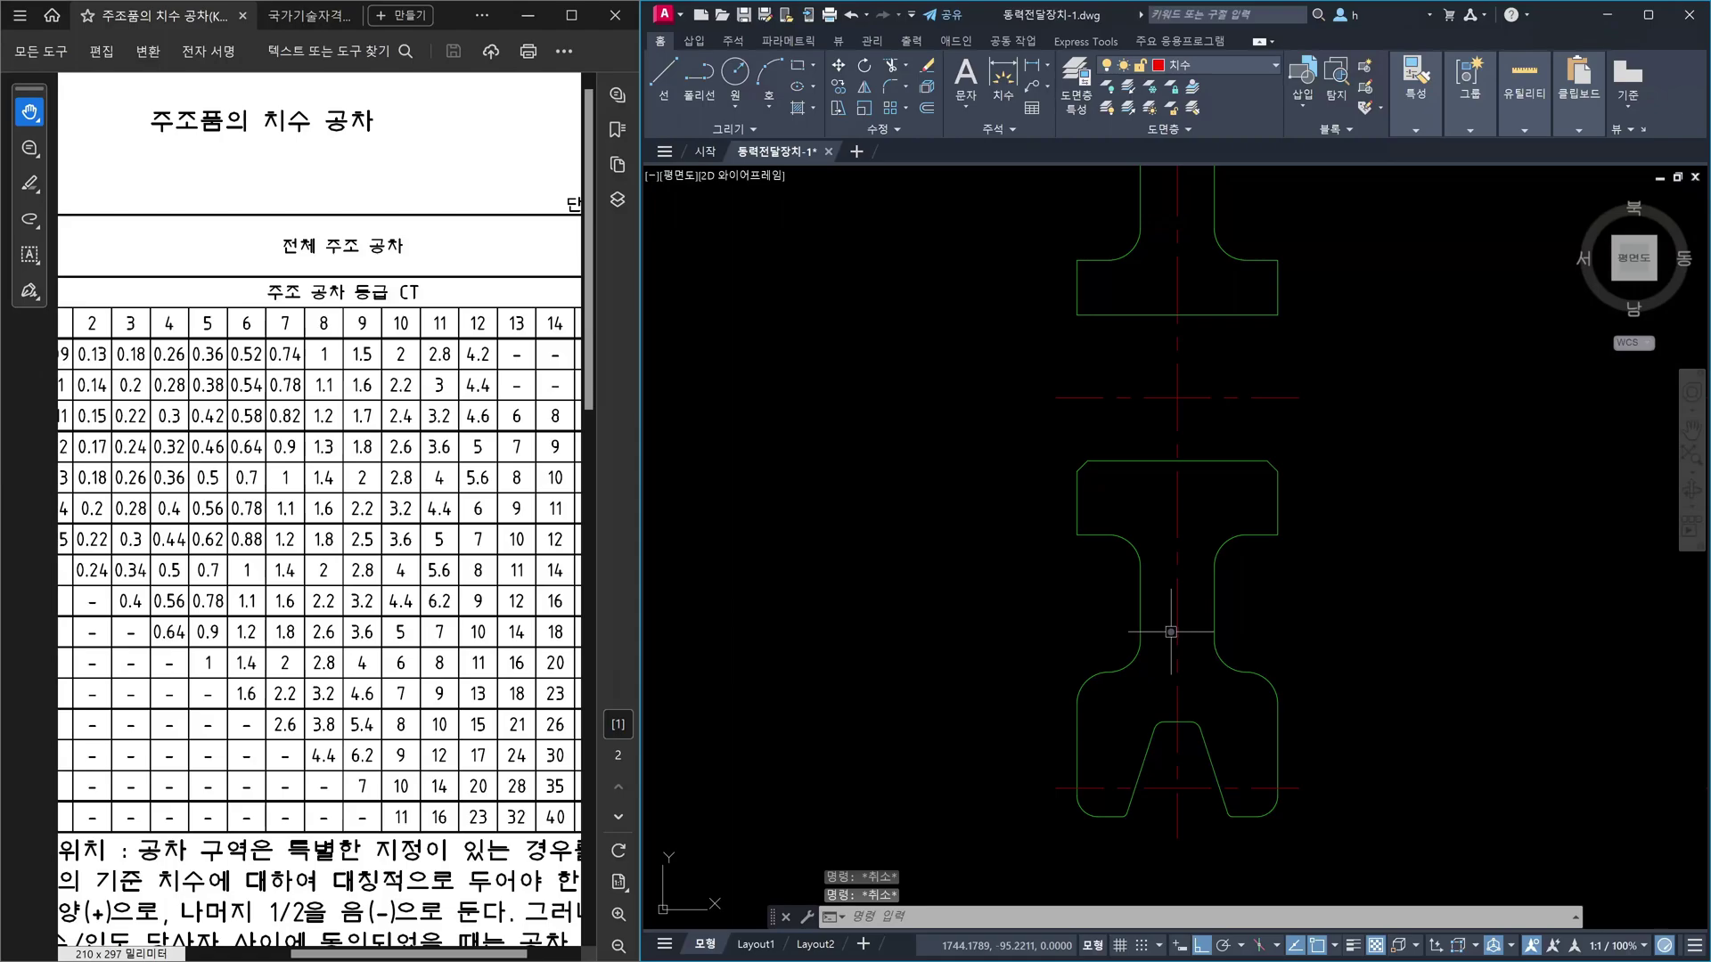
- Try erasing the two outer fillets above the lower rim of the pulley outline with the bore, and undo the erasure
middle_drag(1364, 562, 1096, 573)
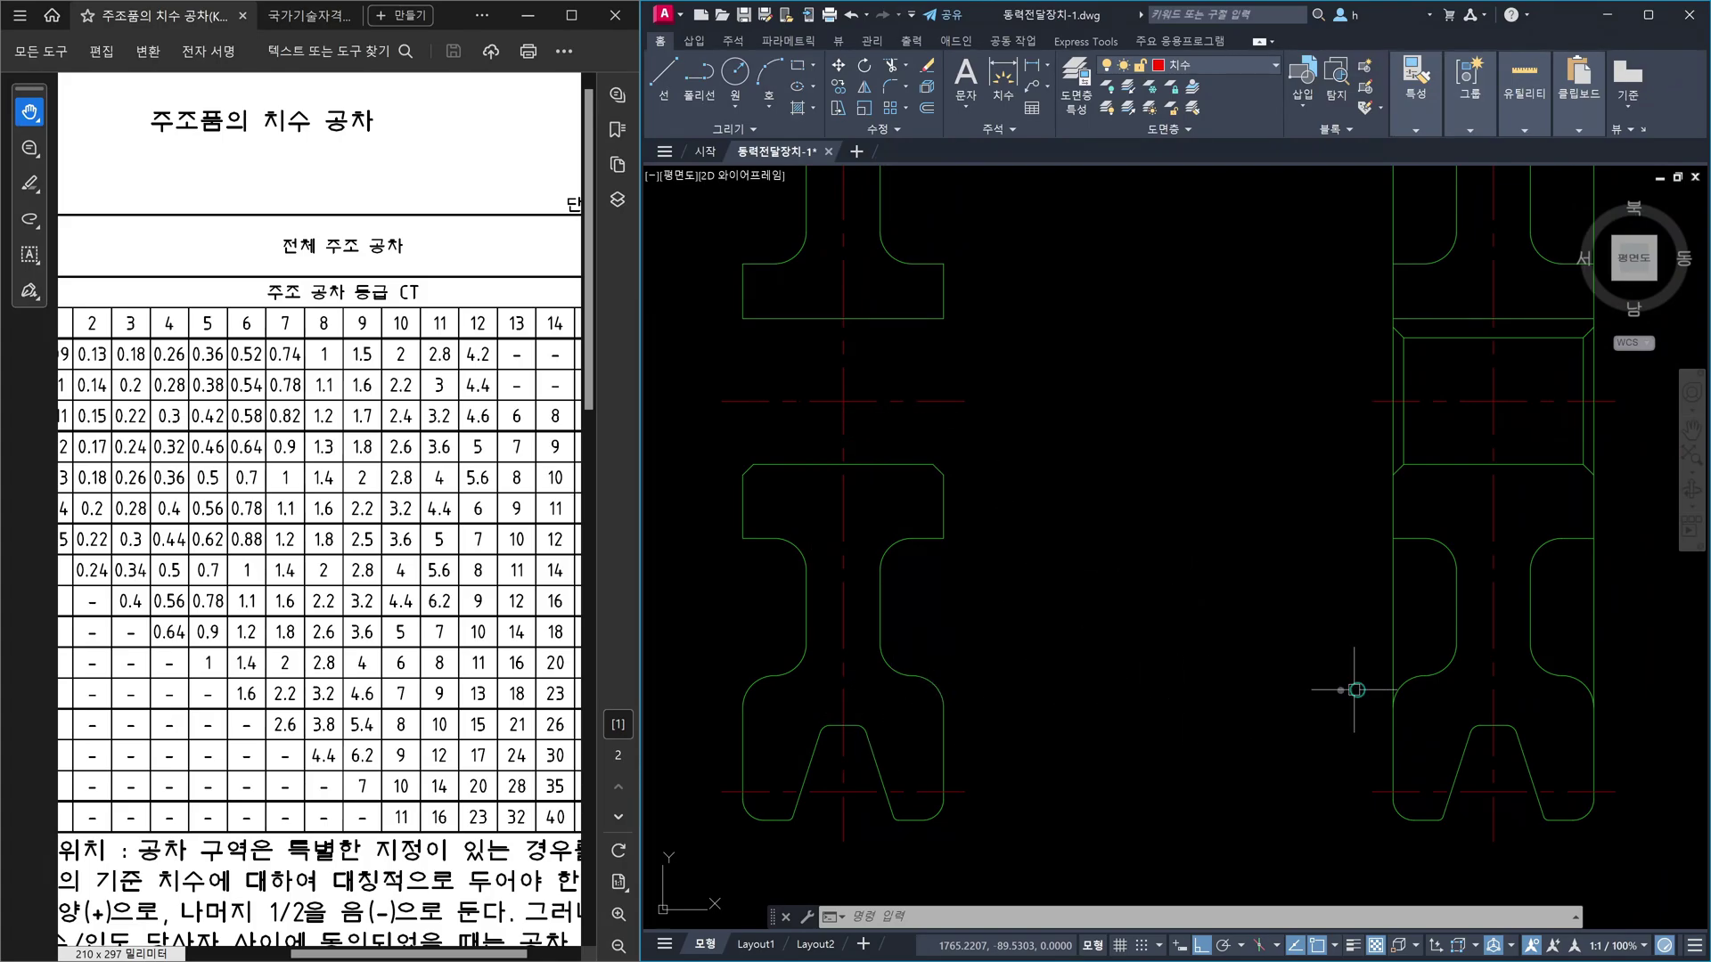
middle_drag(1353, 691, 1103, 698)
mouse_move(1334, 694)
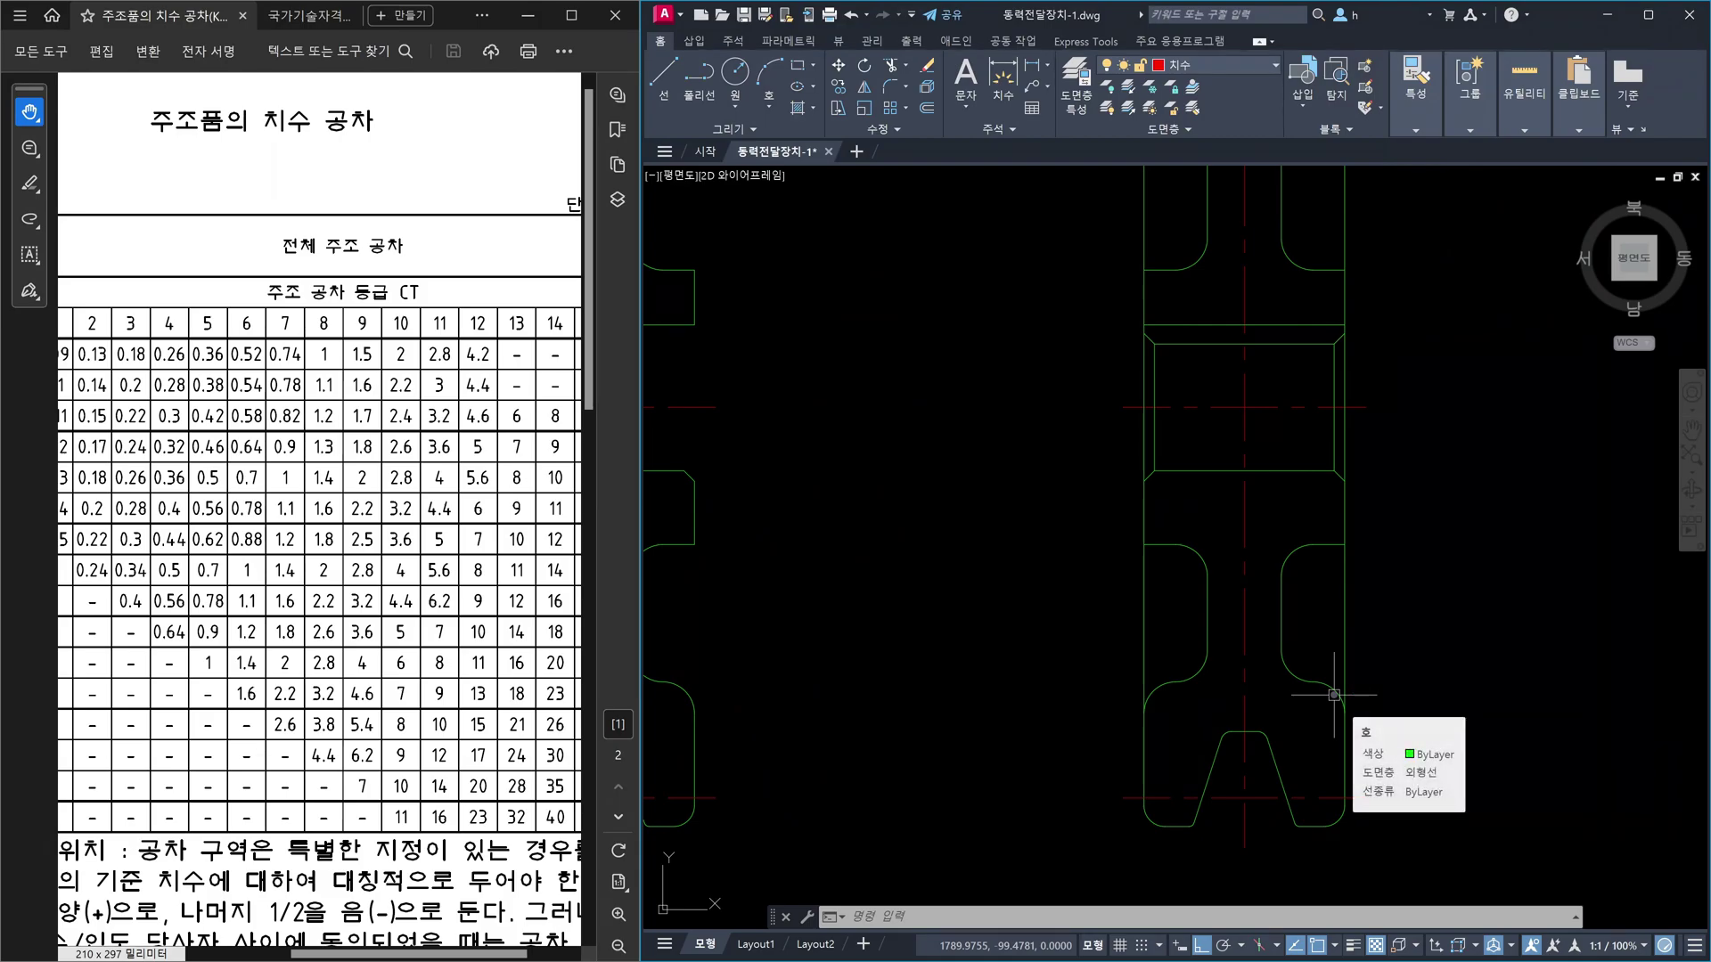
scroll(1334, 695, up, 3)
key(Escape)
key(Escape)
click(1337, 687)
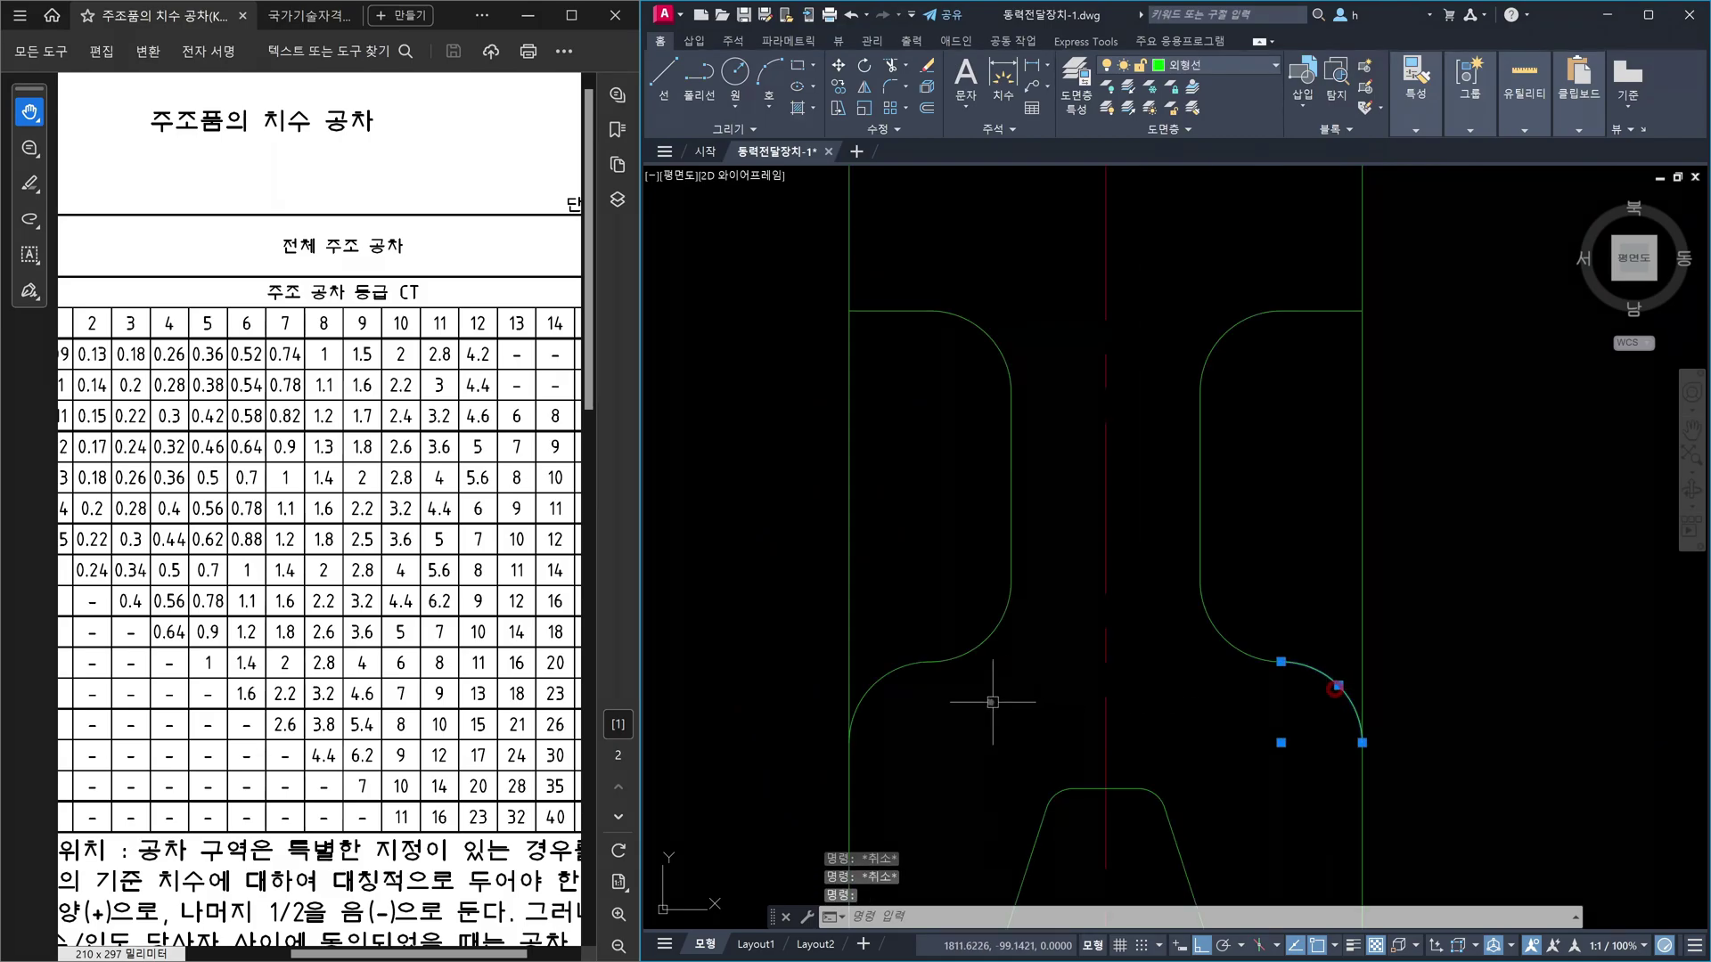
click(878, 681)
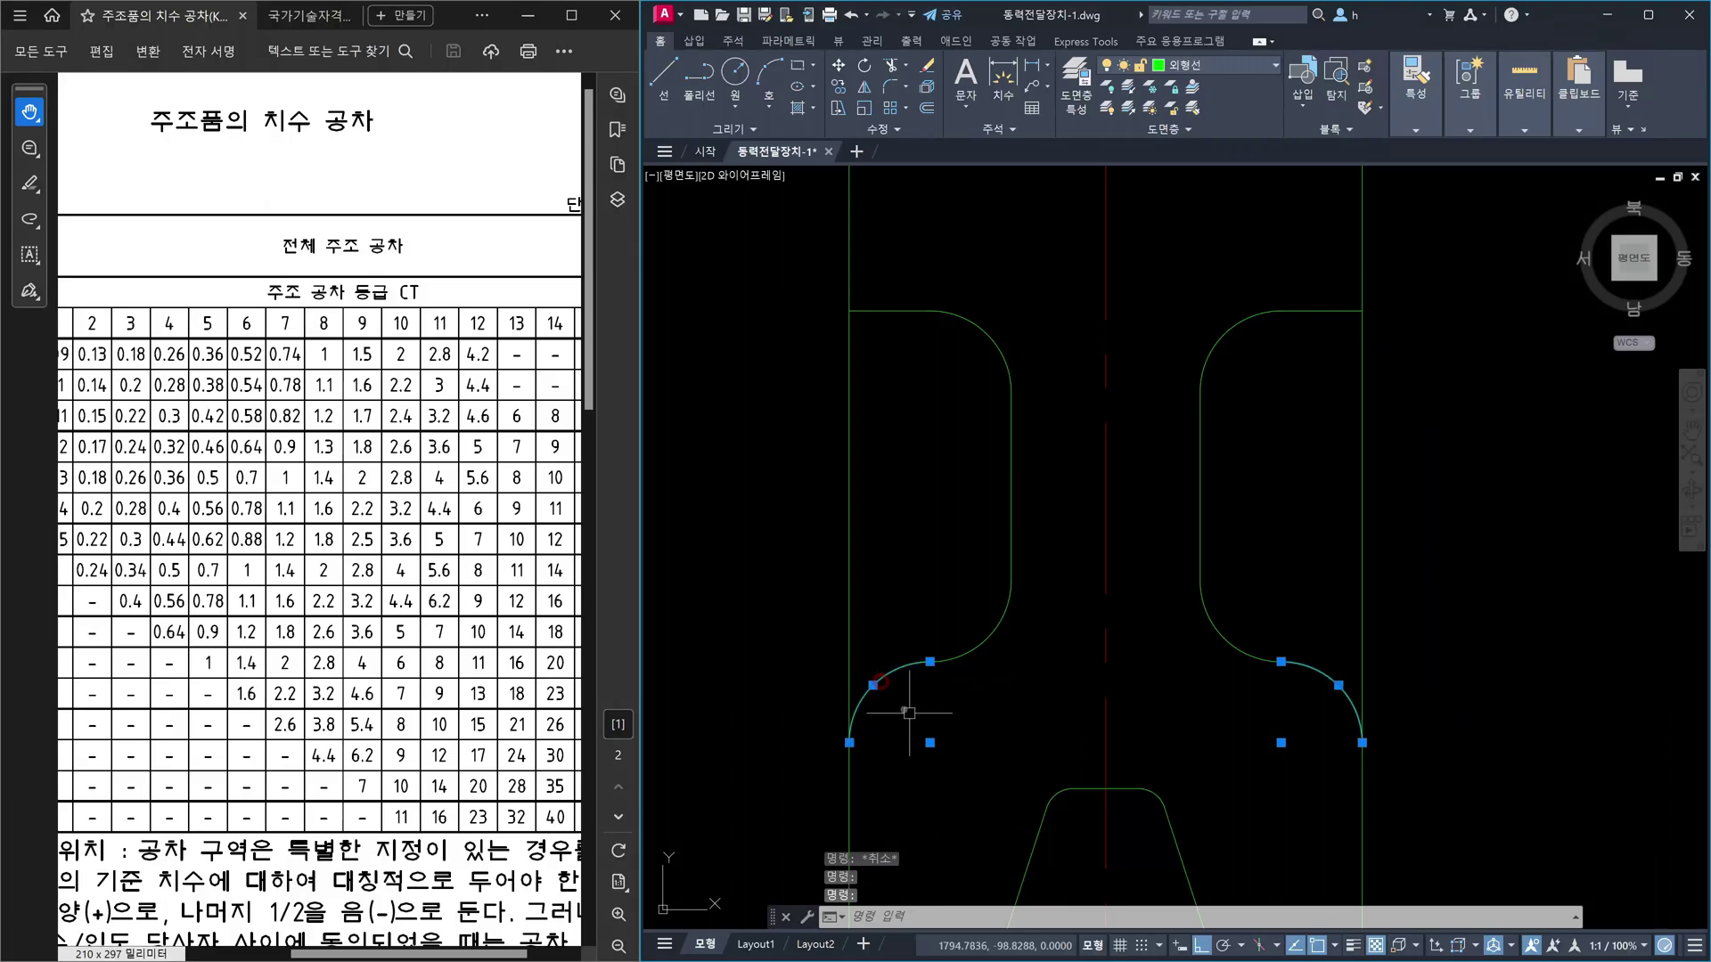
key(Delete)
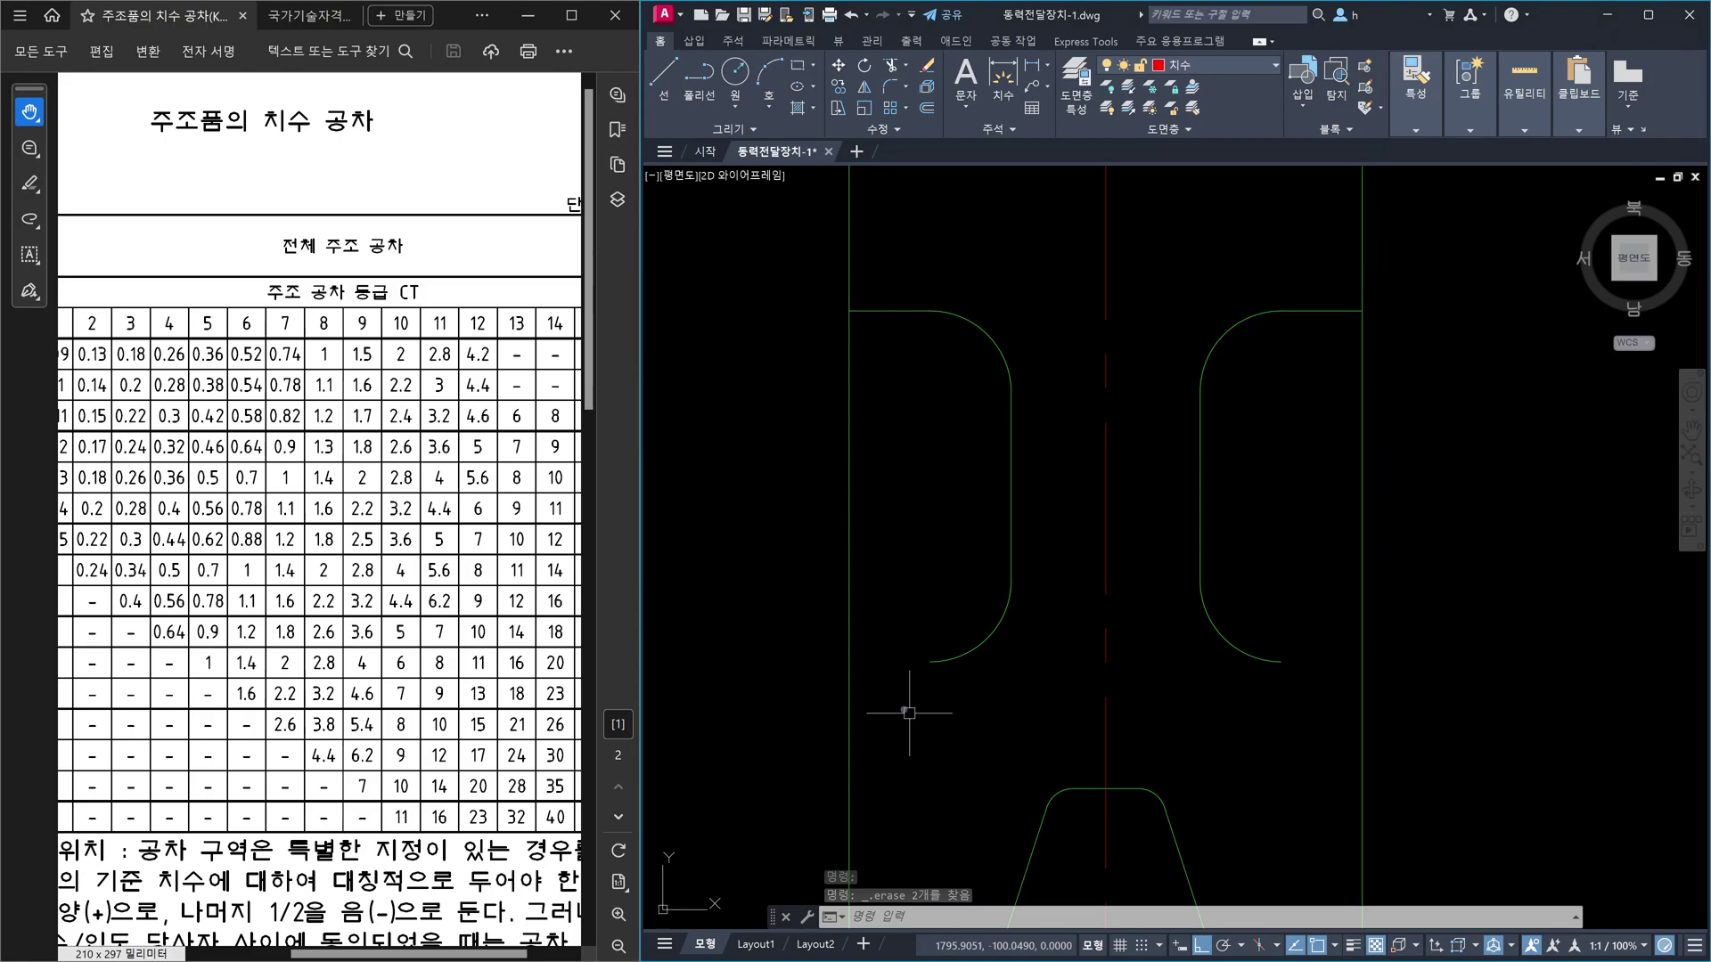
key(ctrl+z)
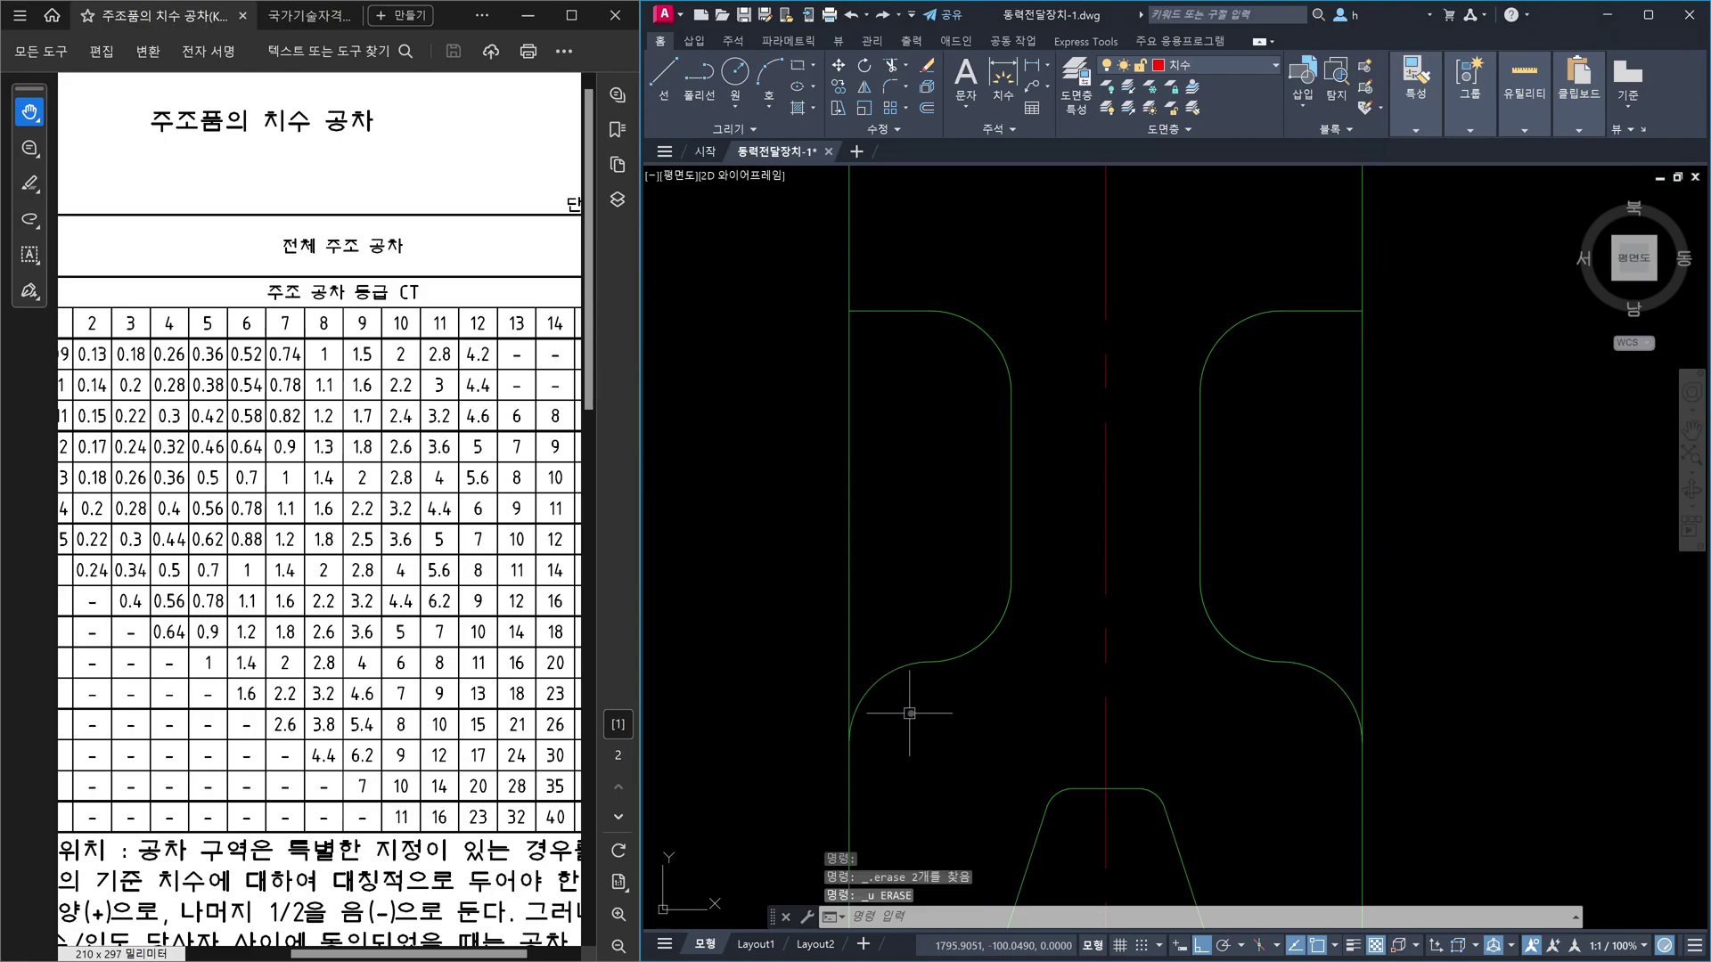
- Examine how an outward shift of the lower rim's right side face would affect the fillet that joins it
click(1365, 758)
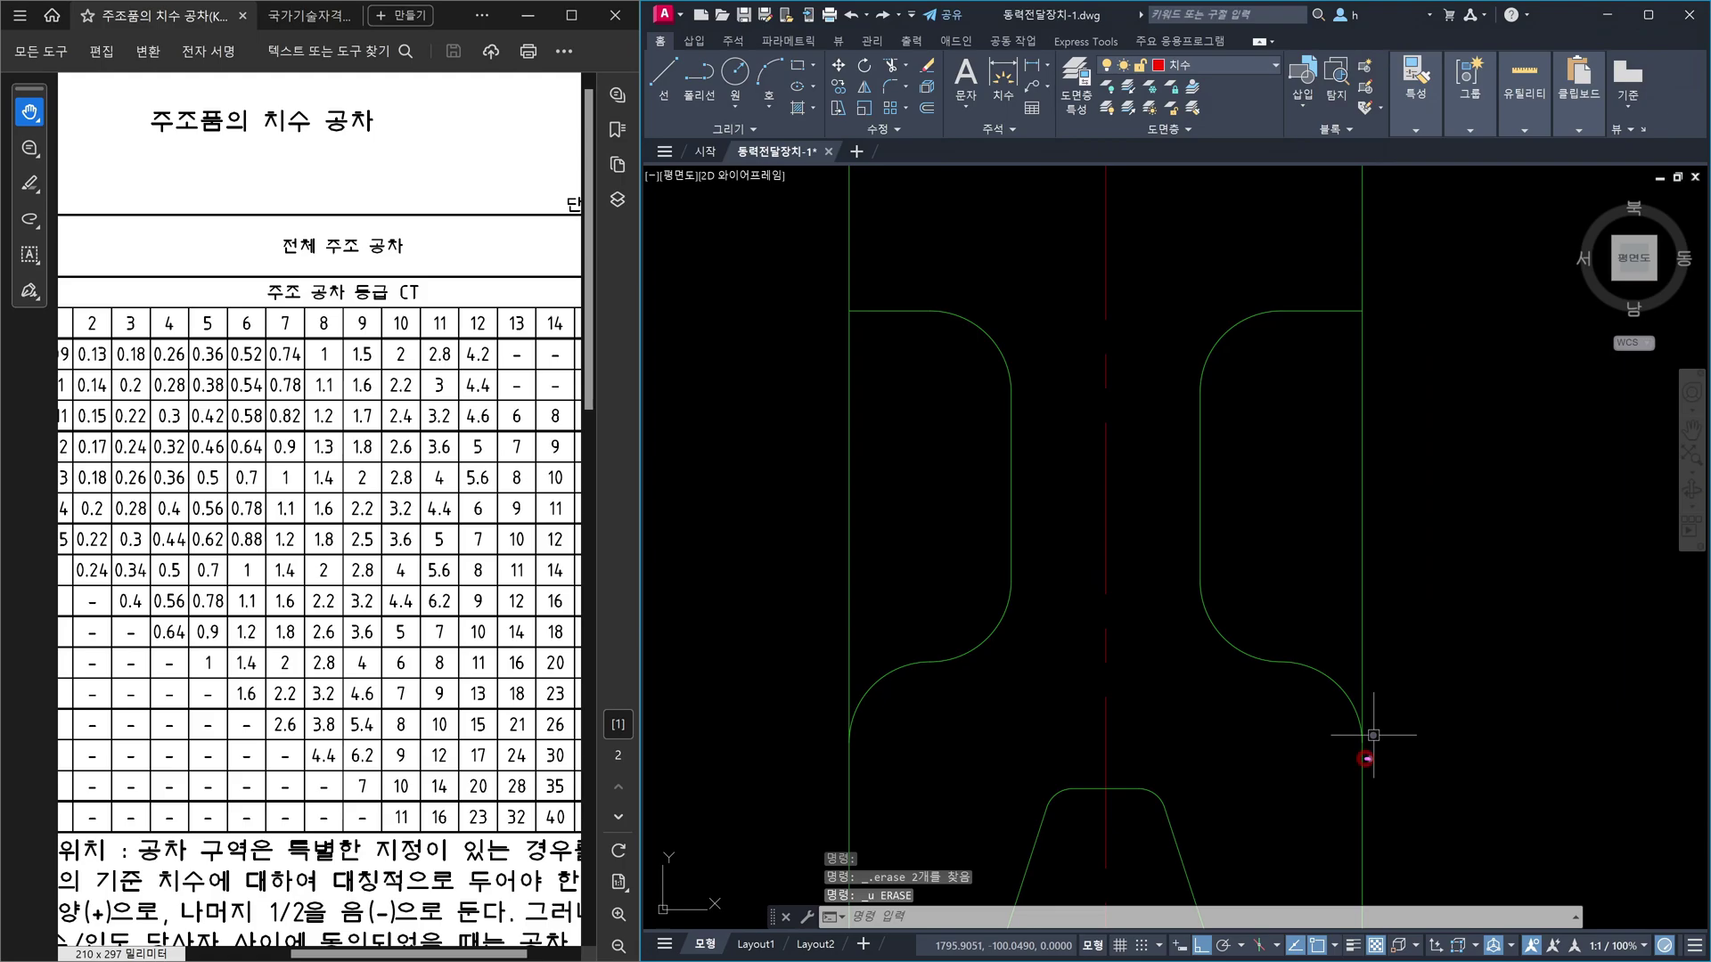
drag(1403, 762, 1423, 761)
drag(1414, 748, 1421, 816)
click(1465, 752)
mouse_move(1286, 664)
mouse_down()
mouse_move(1351, 679)
mouse_move(1415, 733)
mouse_move(1473, 654)
mouse_move(1467, 675)
mouse_up()
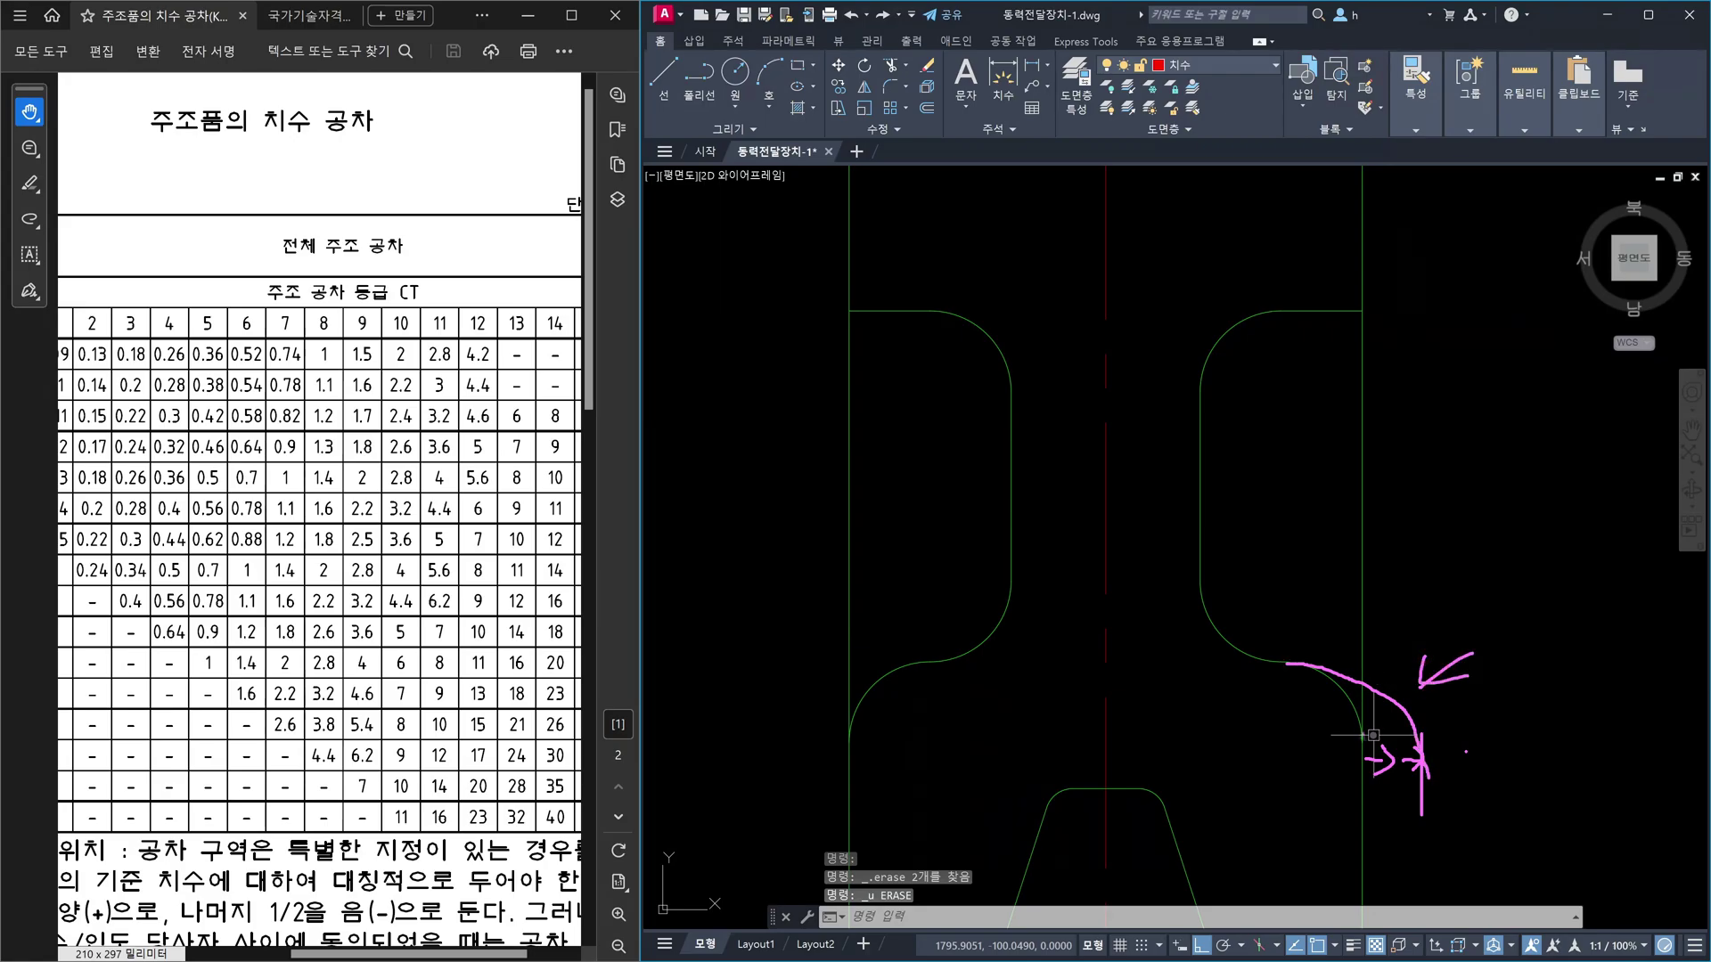
drag(1364, 746, 1361, 753)
drag(1368, 662, 1368, 763)
key(Escape)
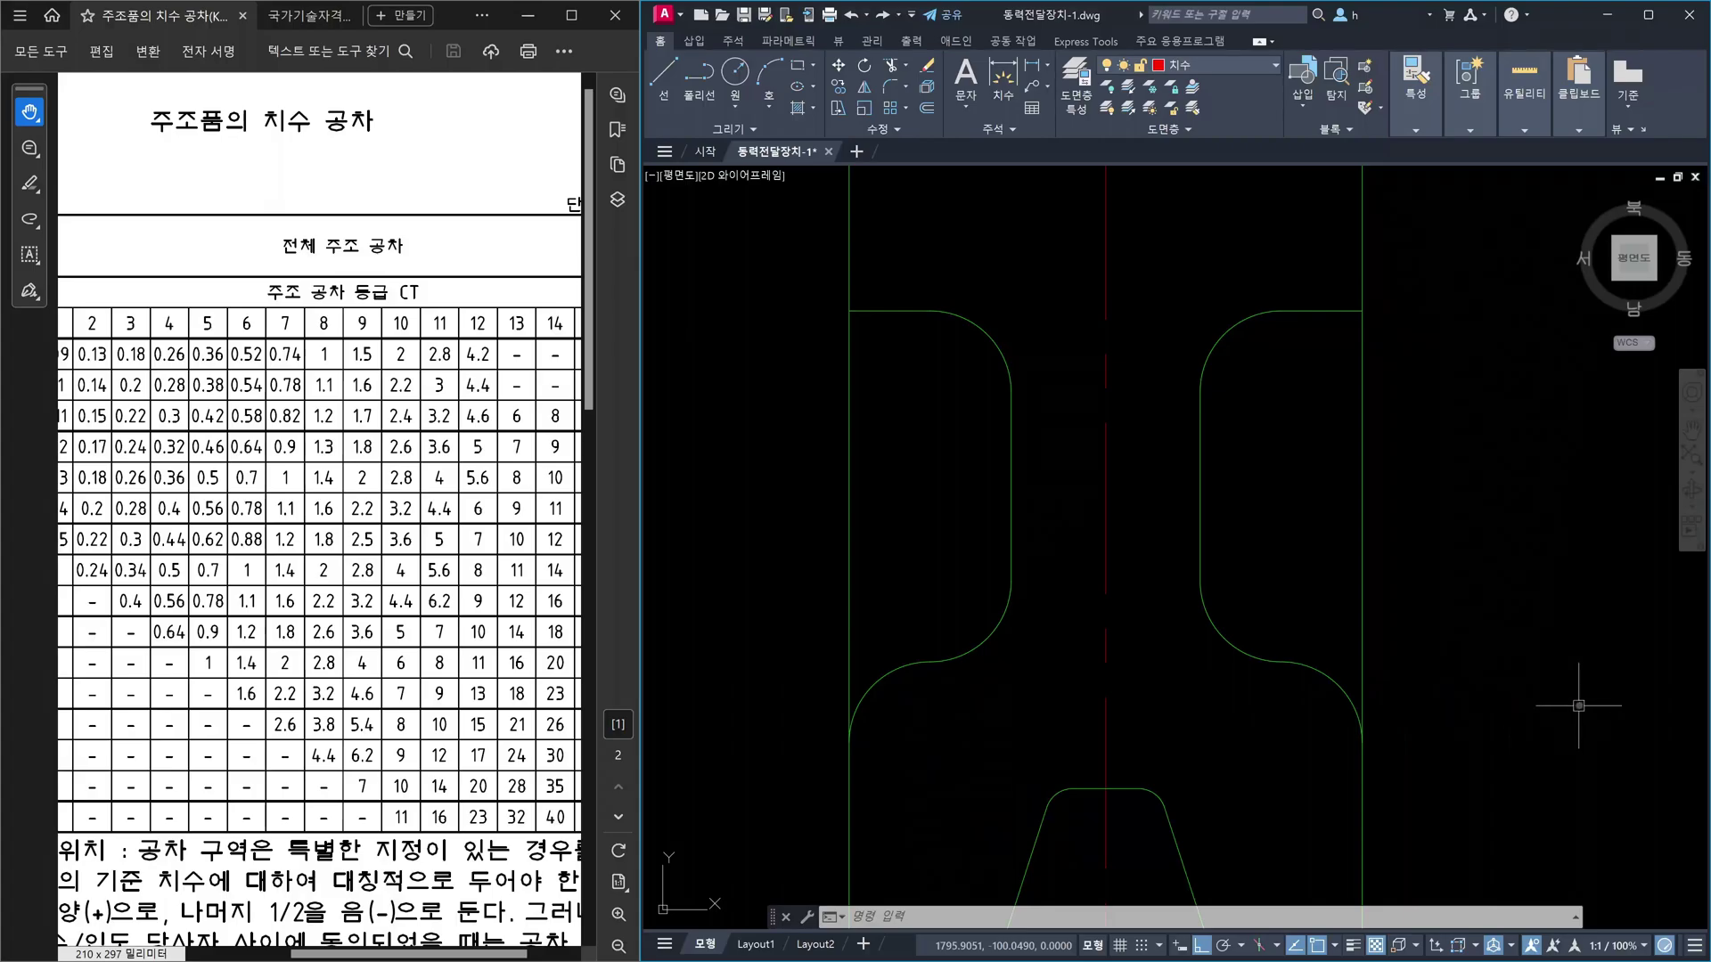
- Erase the four outer fillets between the web and both rims of the pulley outline with the bore
scroll(1579, 705, down, 4)
key(ctrl+z)
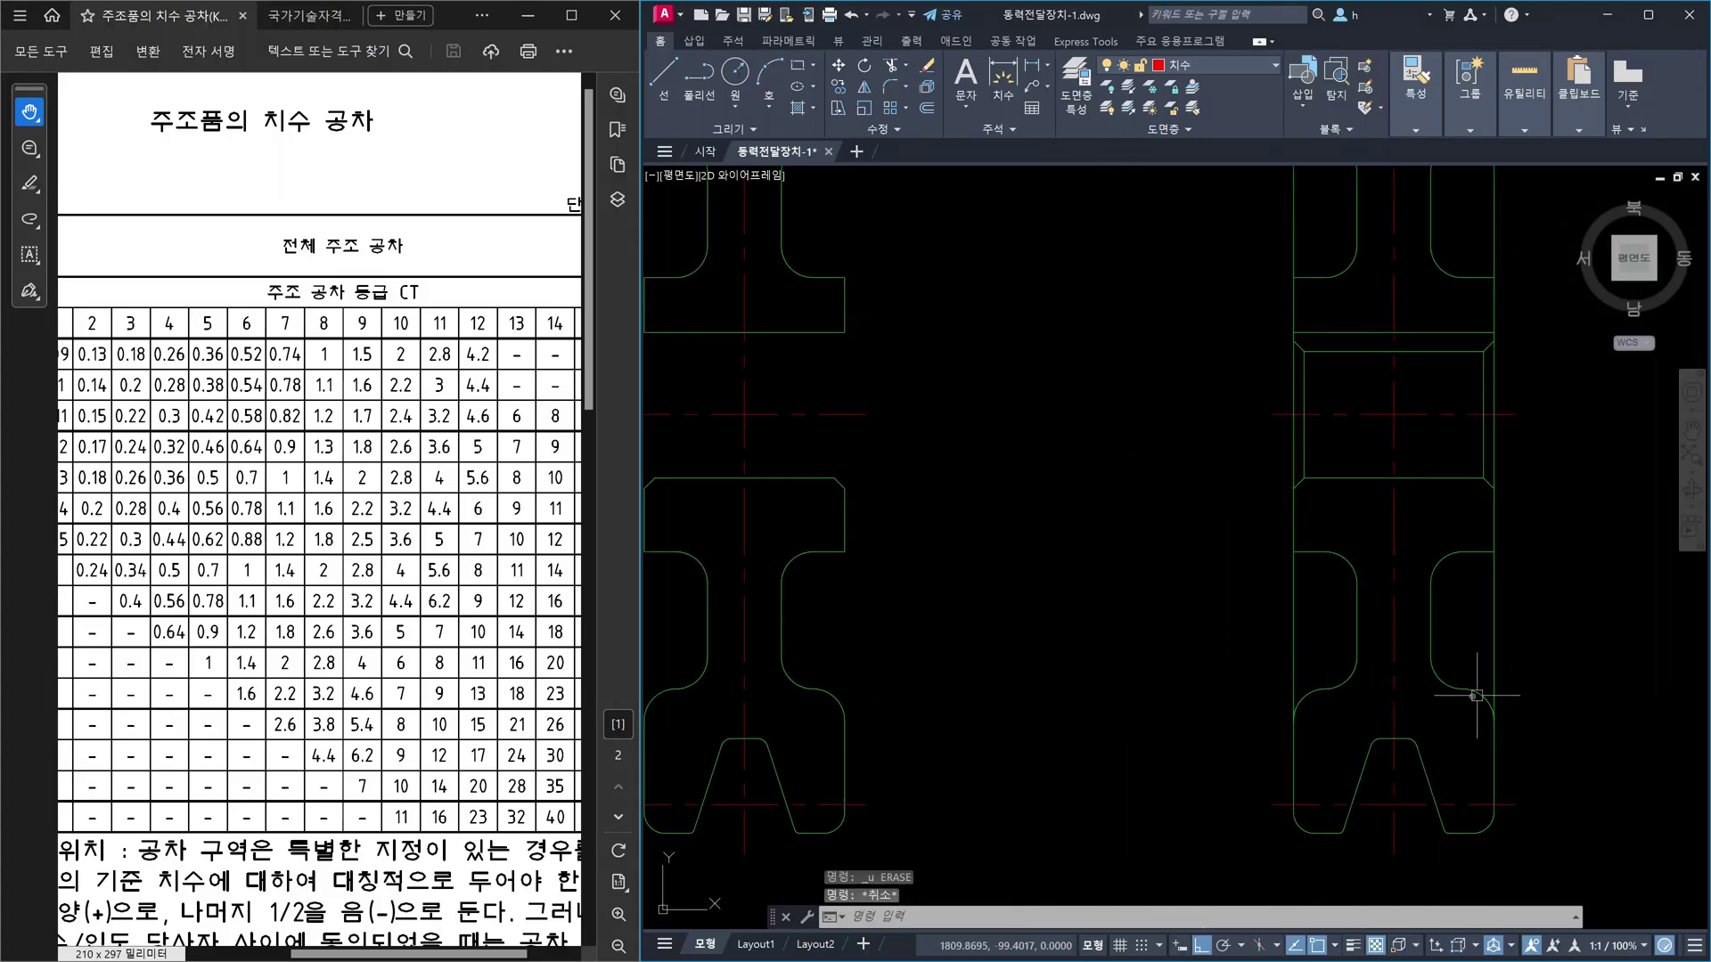
key(Escape)
click(1315, 698)
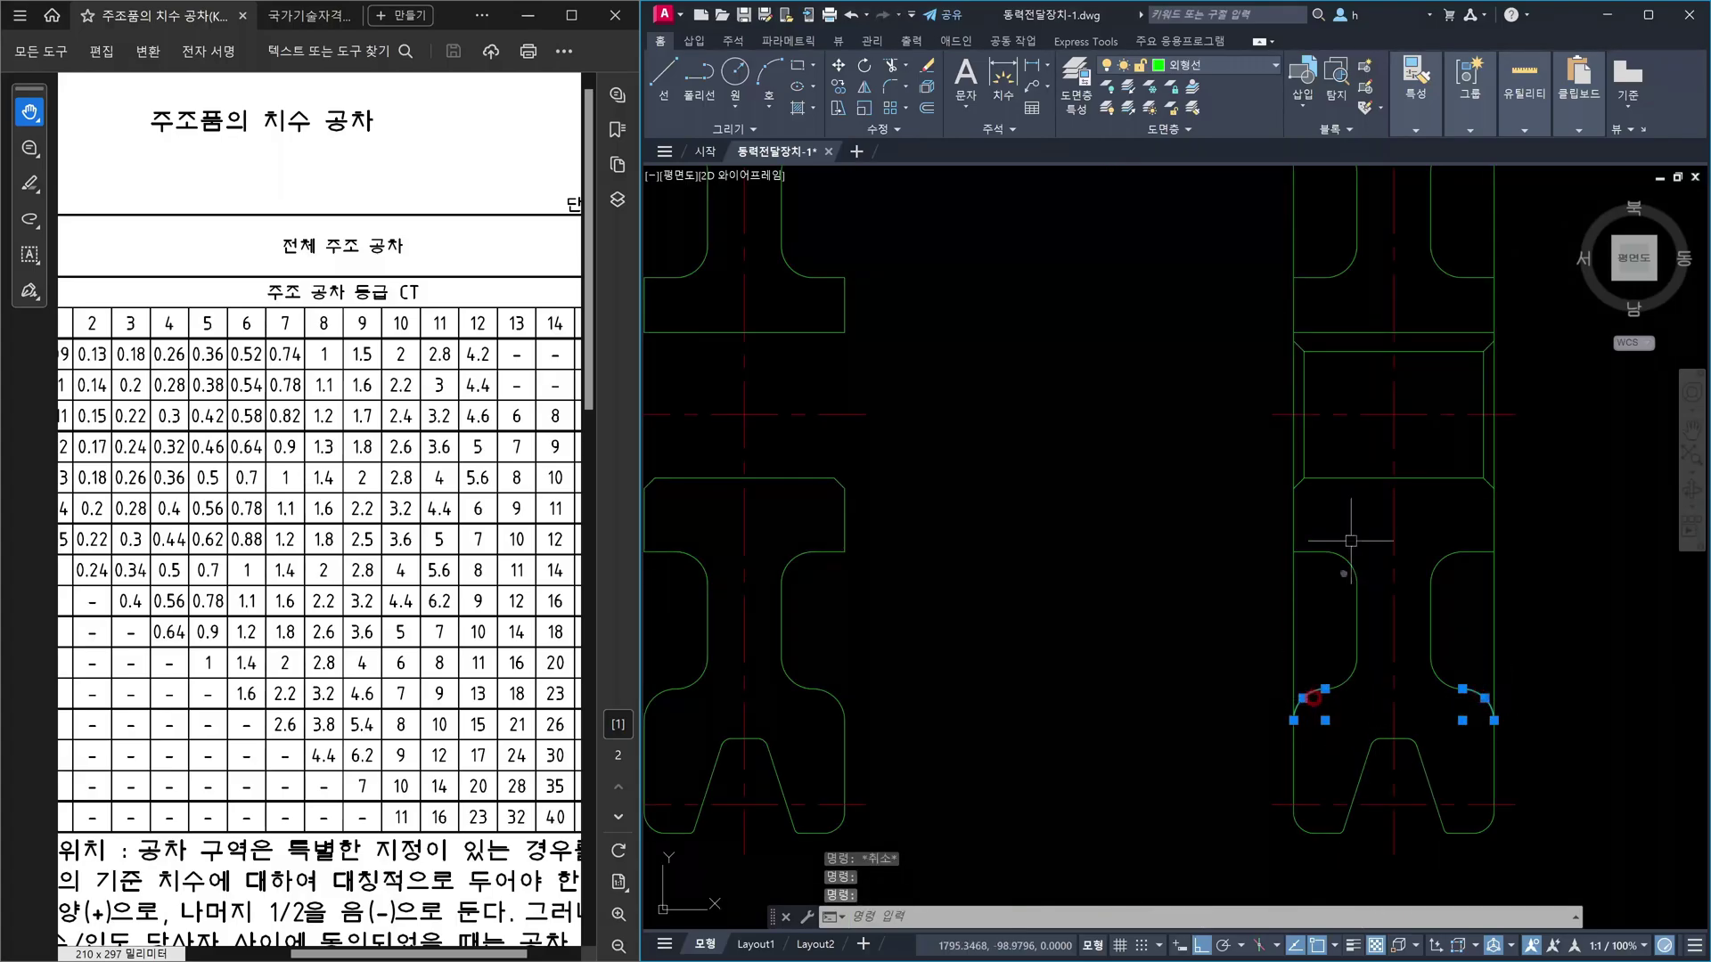
middle_drag(1348, 356, 1319, 650)
click(1280, 428)
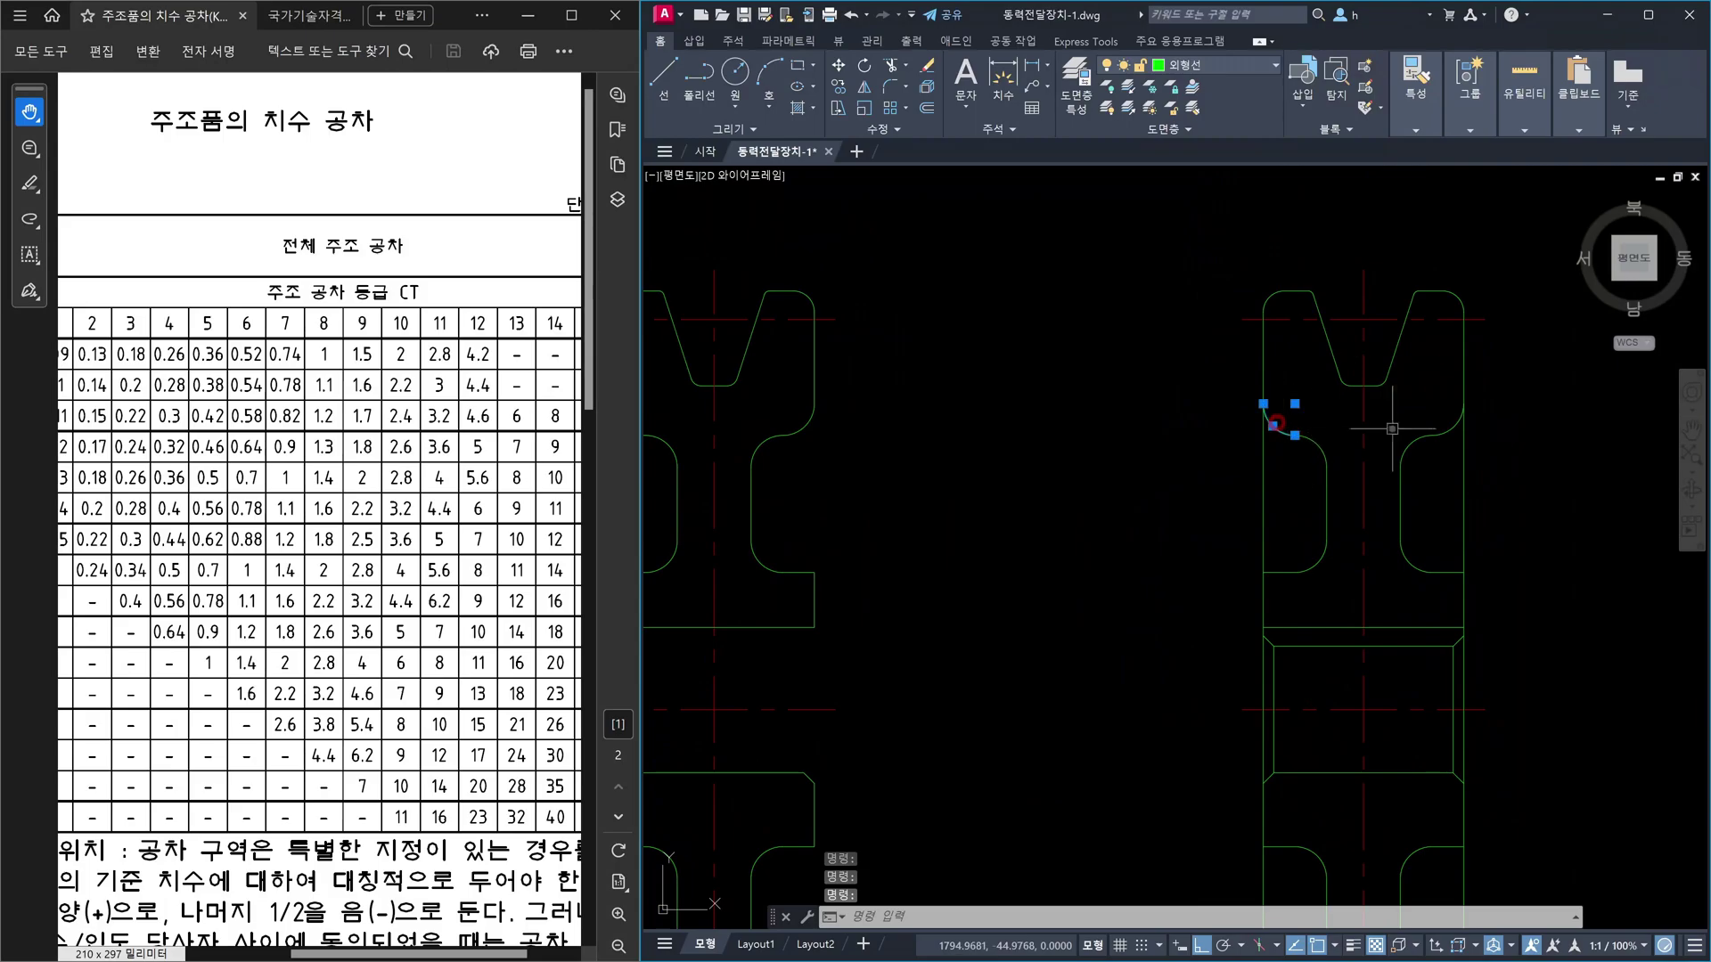
click(1444, 429)
key(Delete)
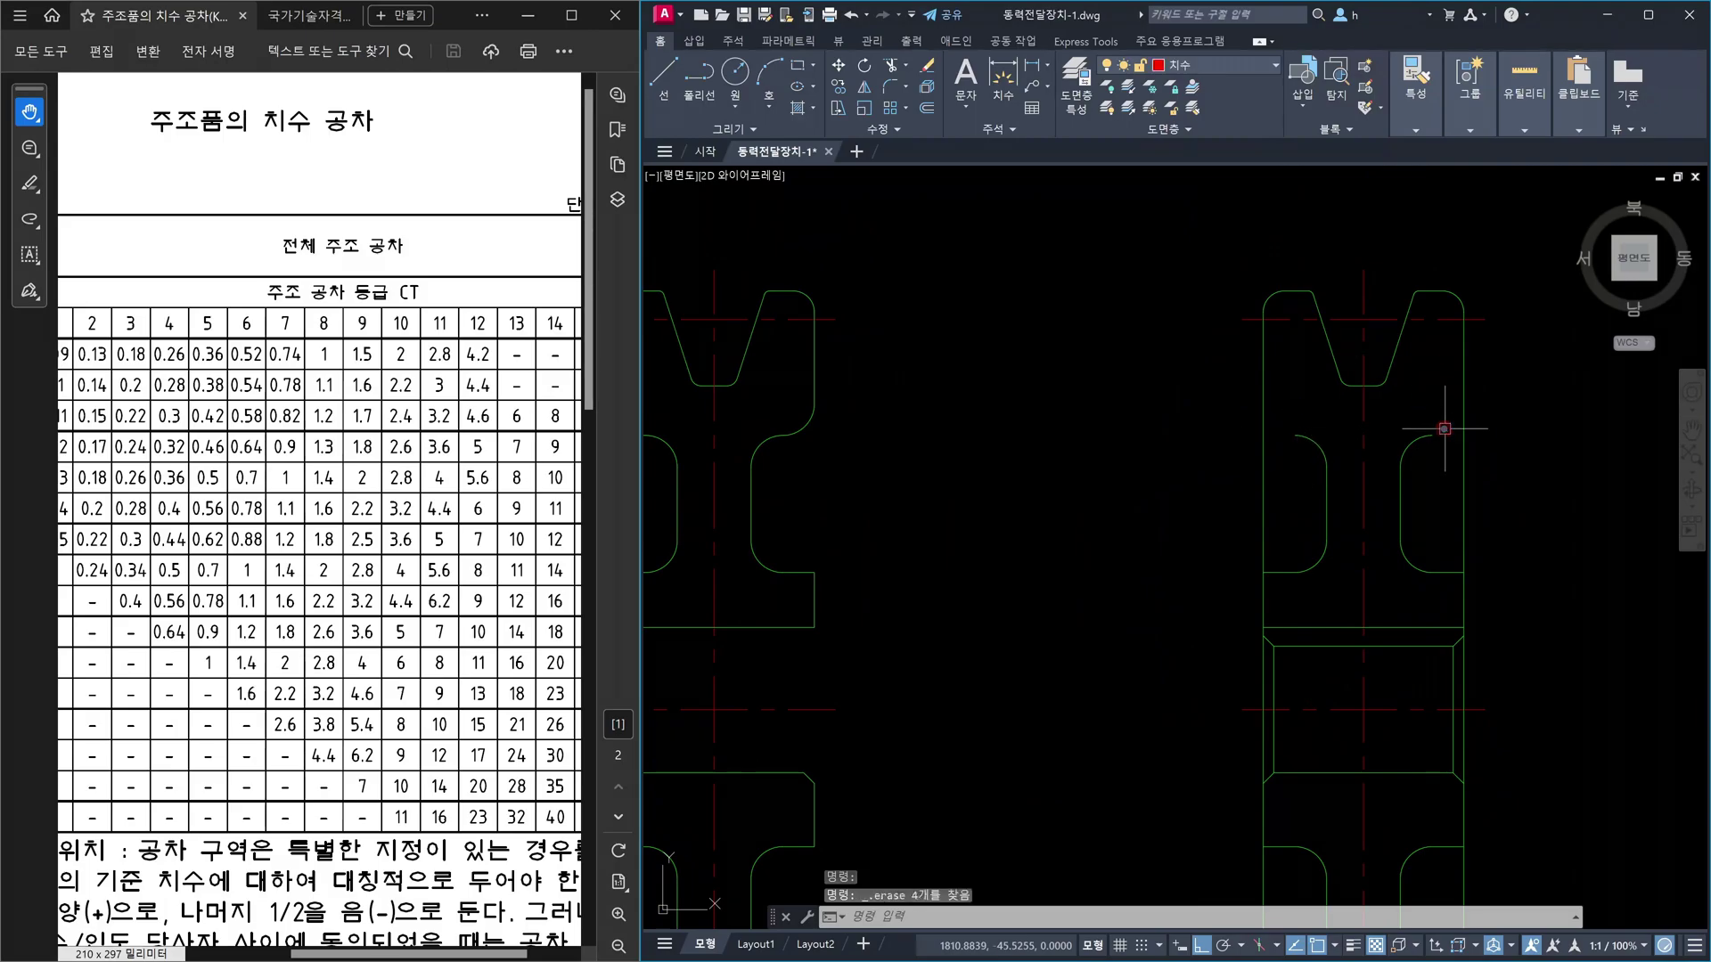
- Draw a horizontal line from the upper right web fillet to the rim's side face and match it to the outline's properties
text(l)
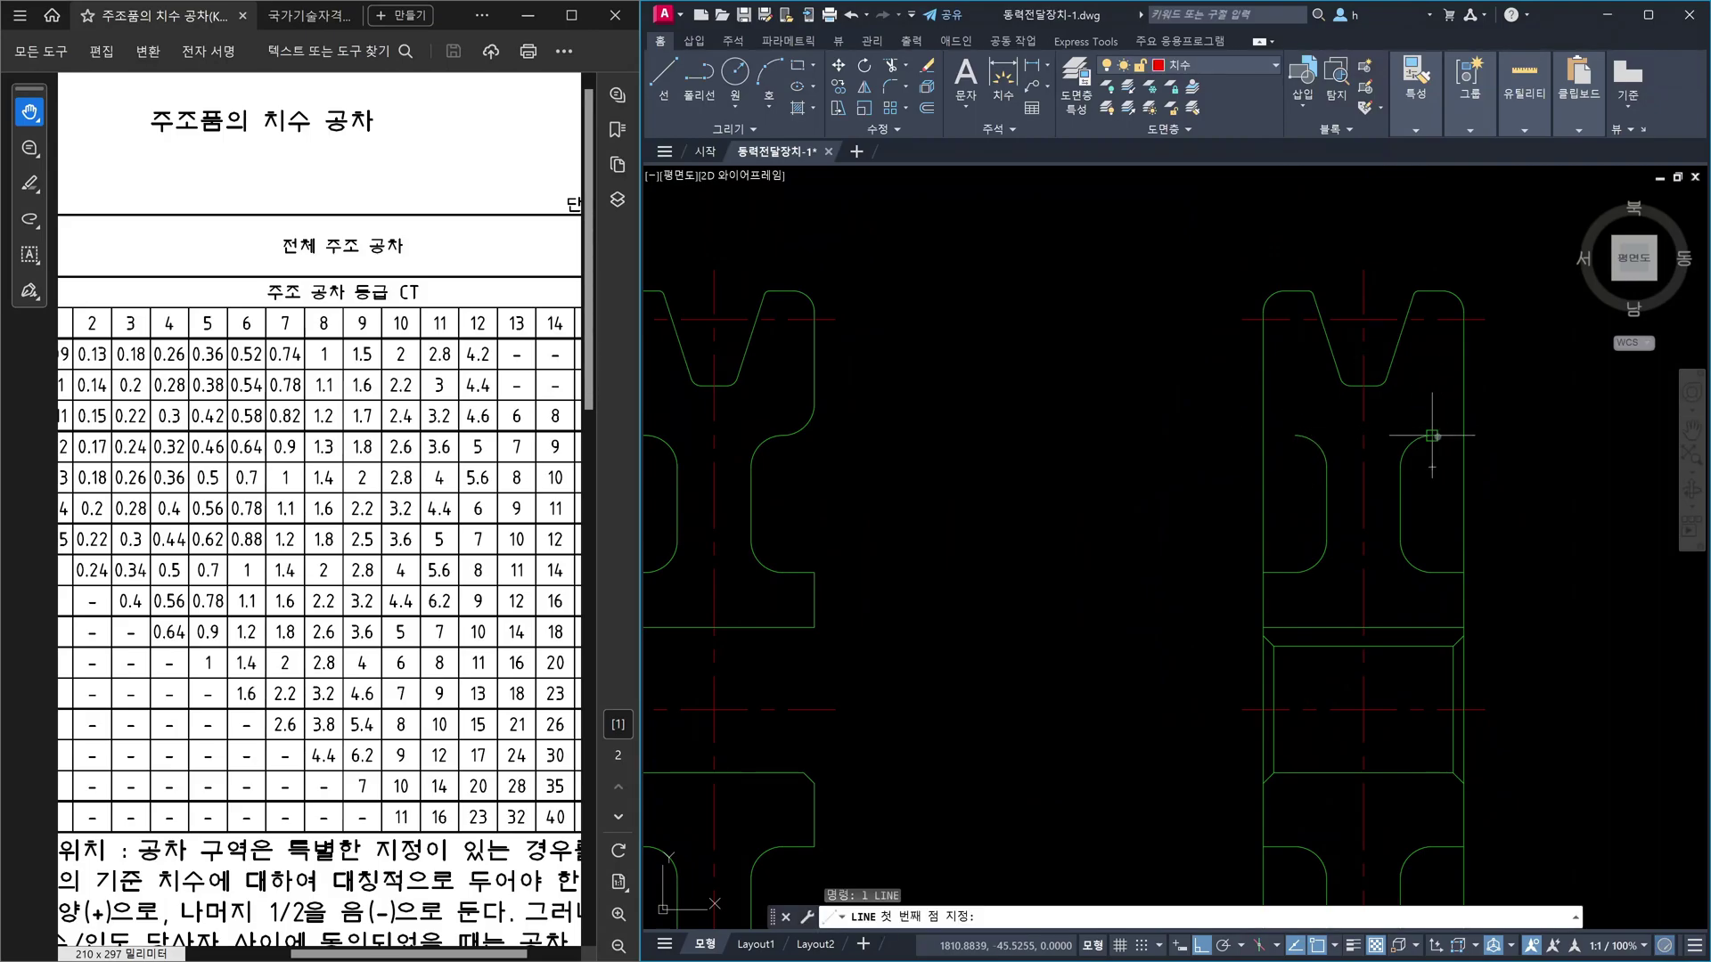
key(Return)
key(F10)
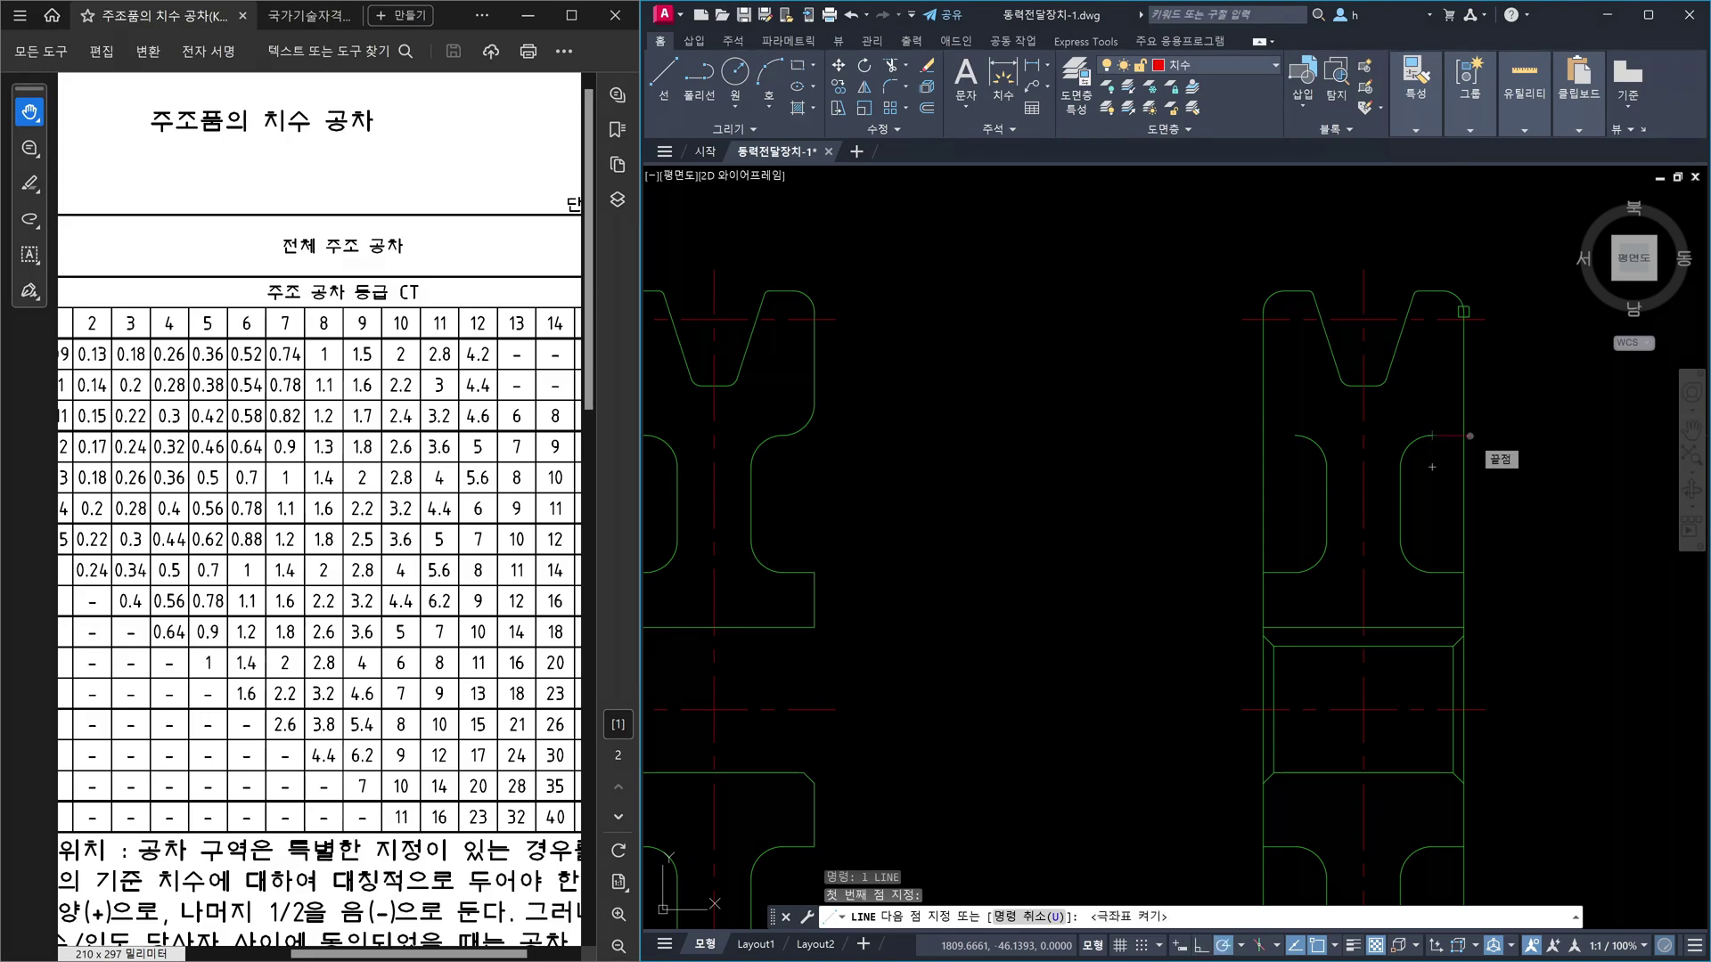
key(Escape)
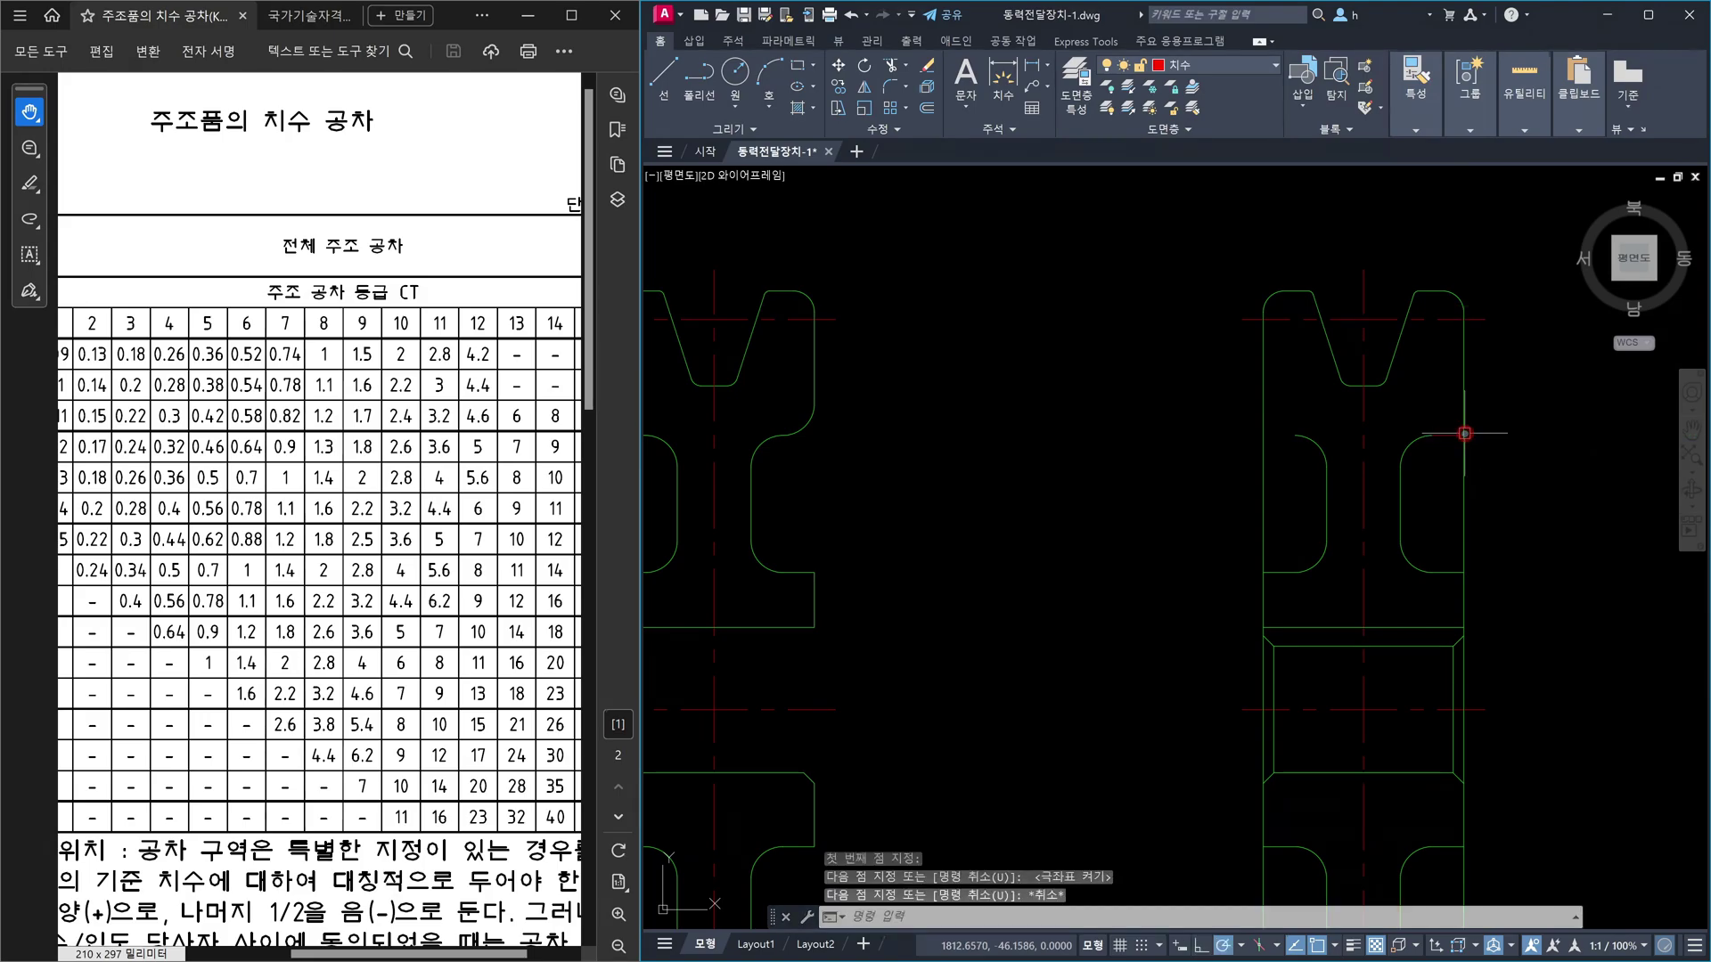
text(ma)
key(Return)
click(1464, 481)
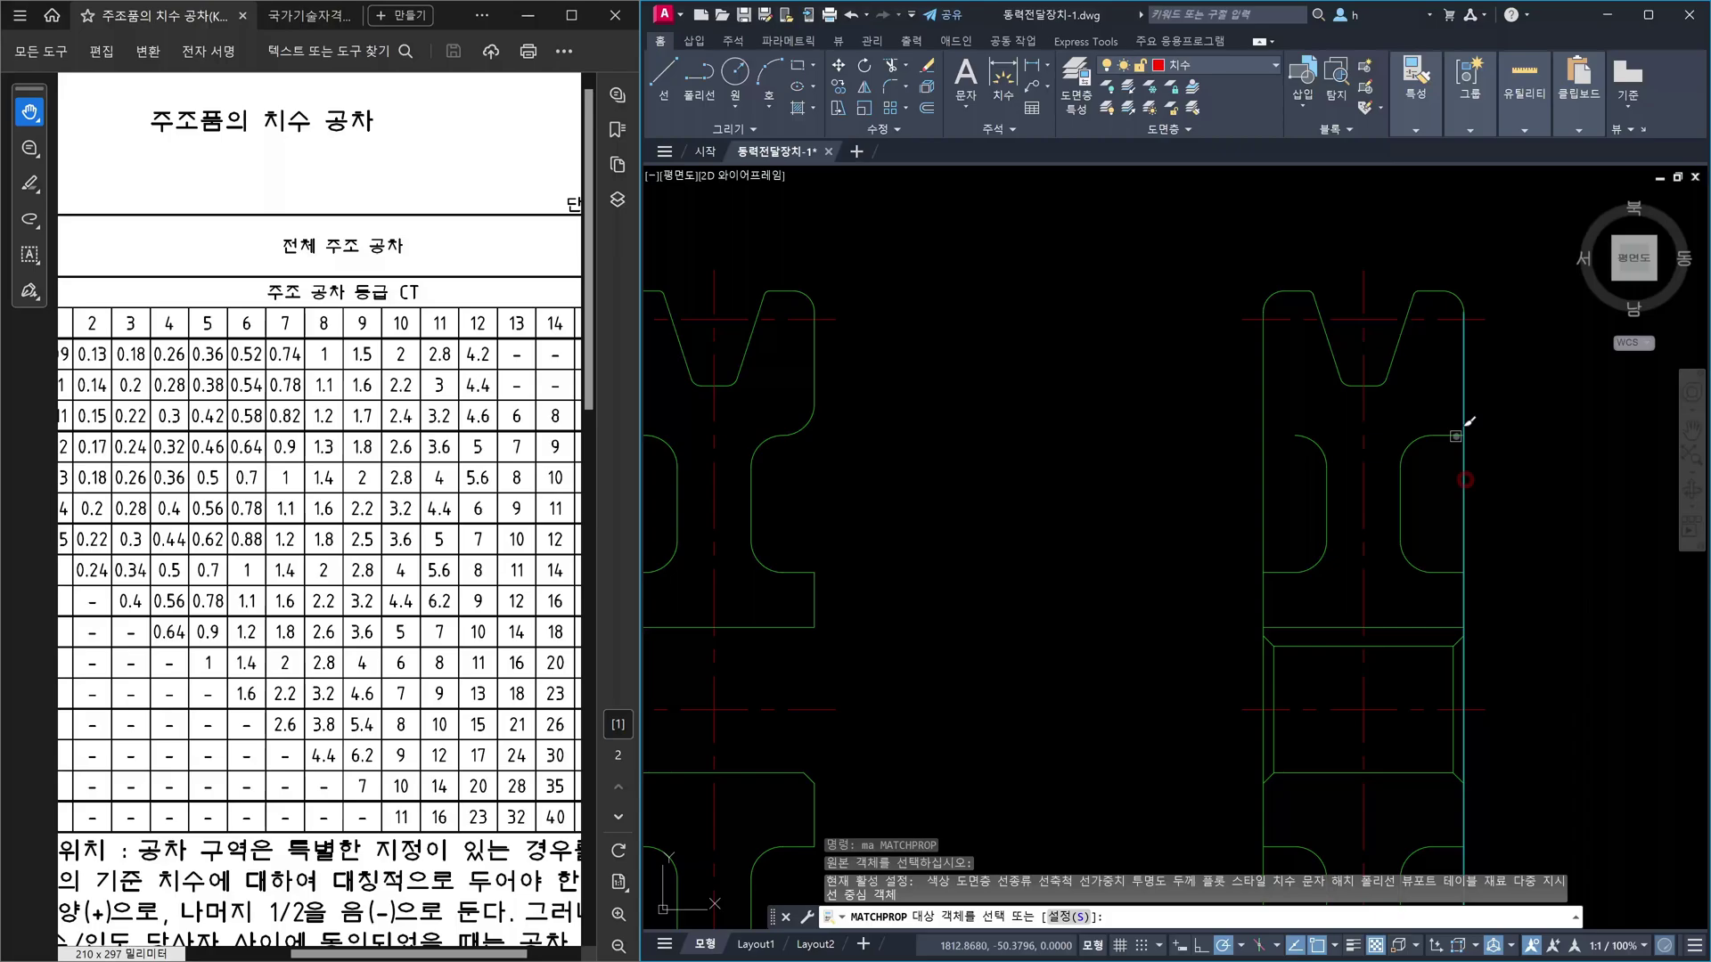
key(Escape)
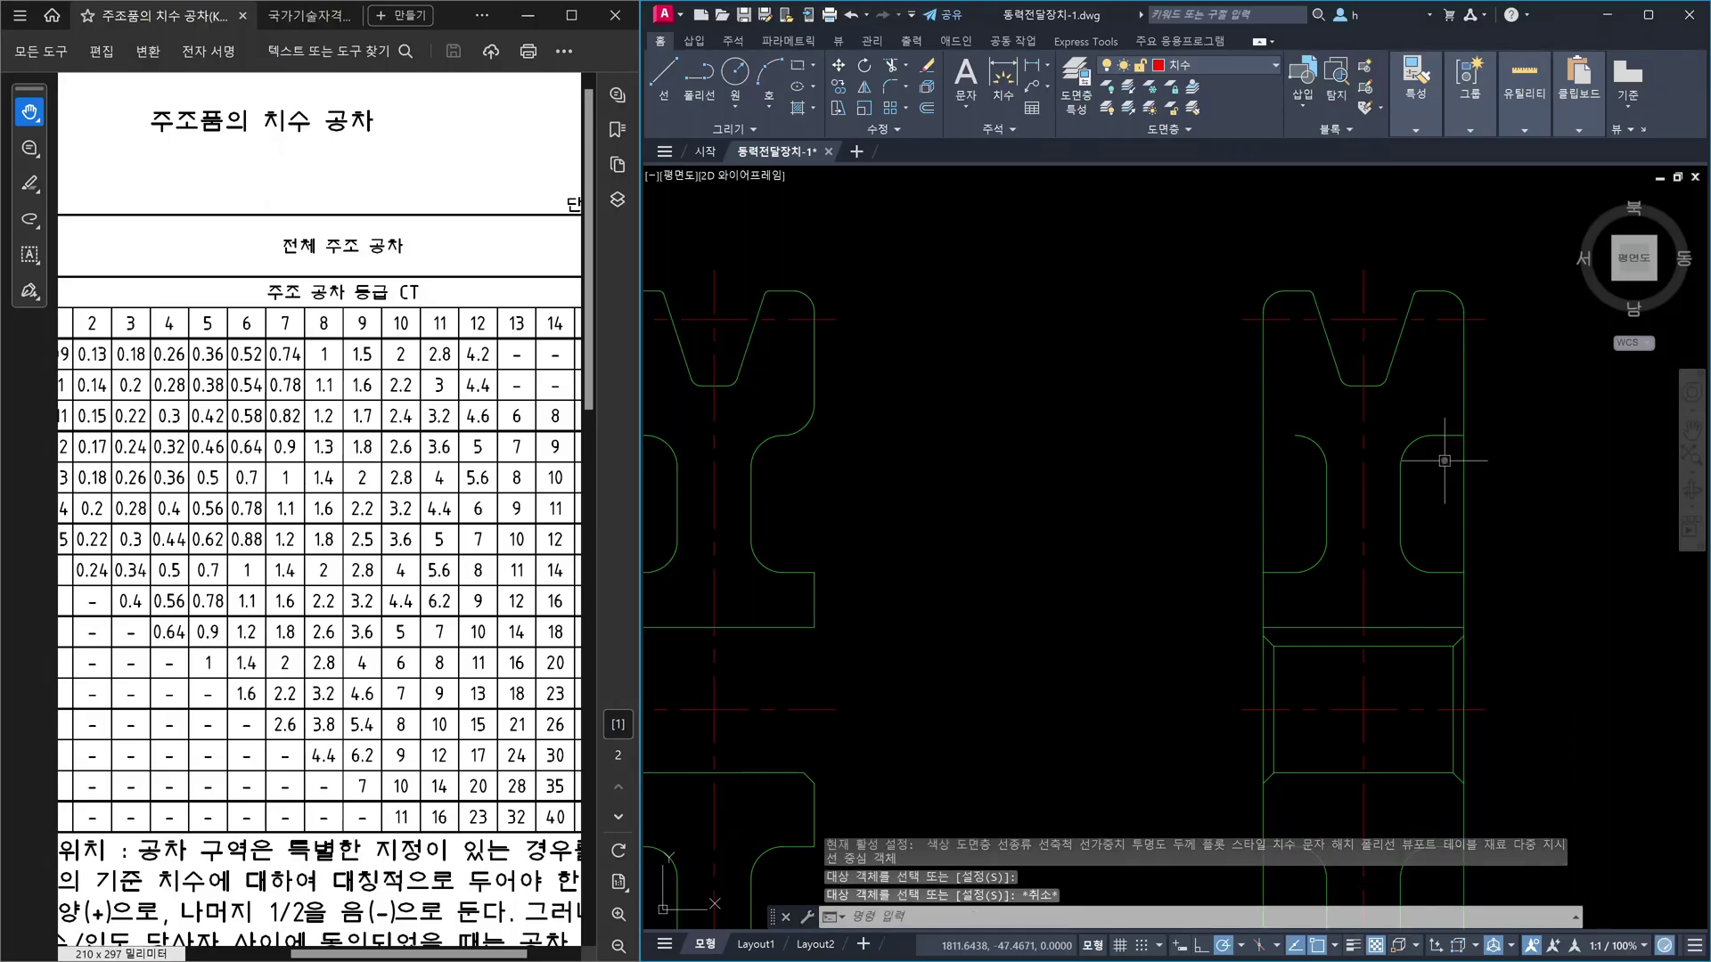
- Mirror the new rim edge line about the pulley's vertical centerline, keeping the original
text(mi)
key(Return)
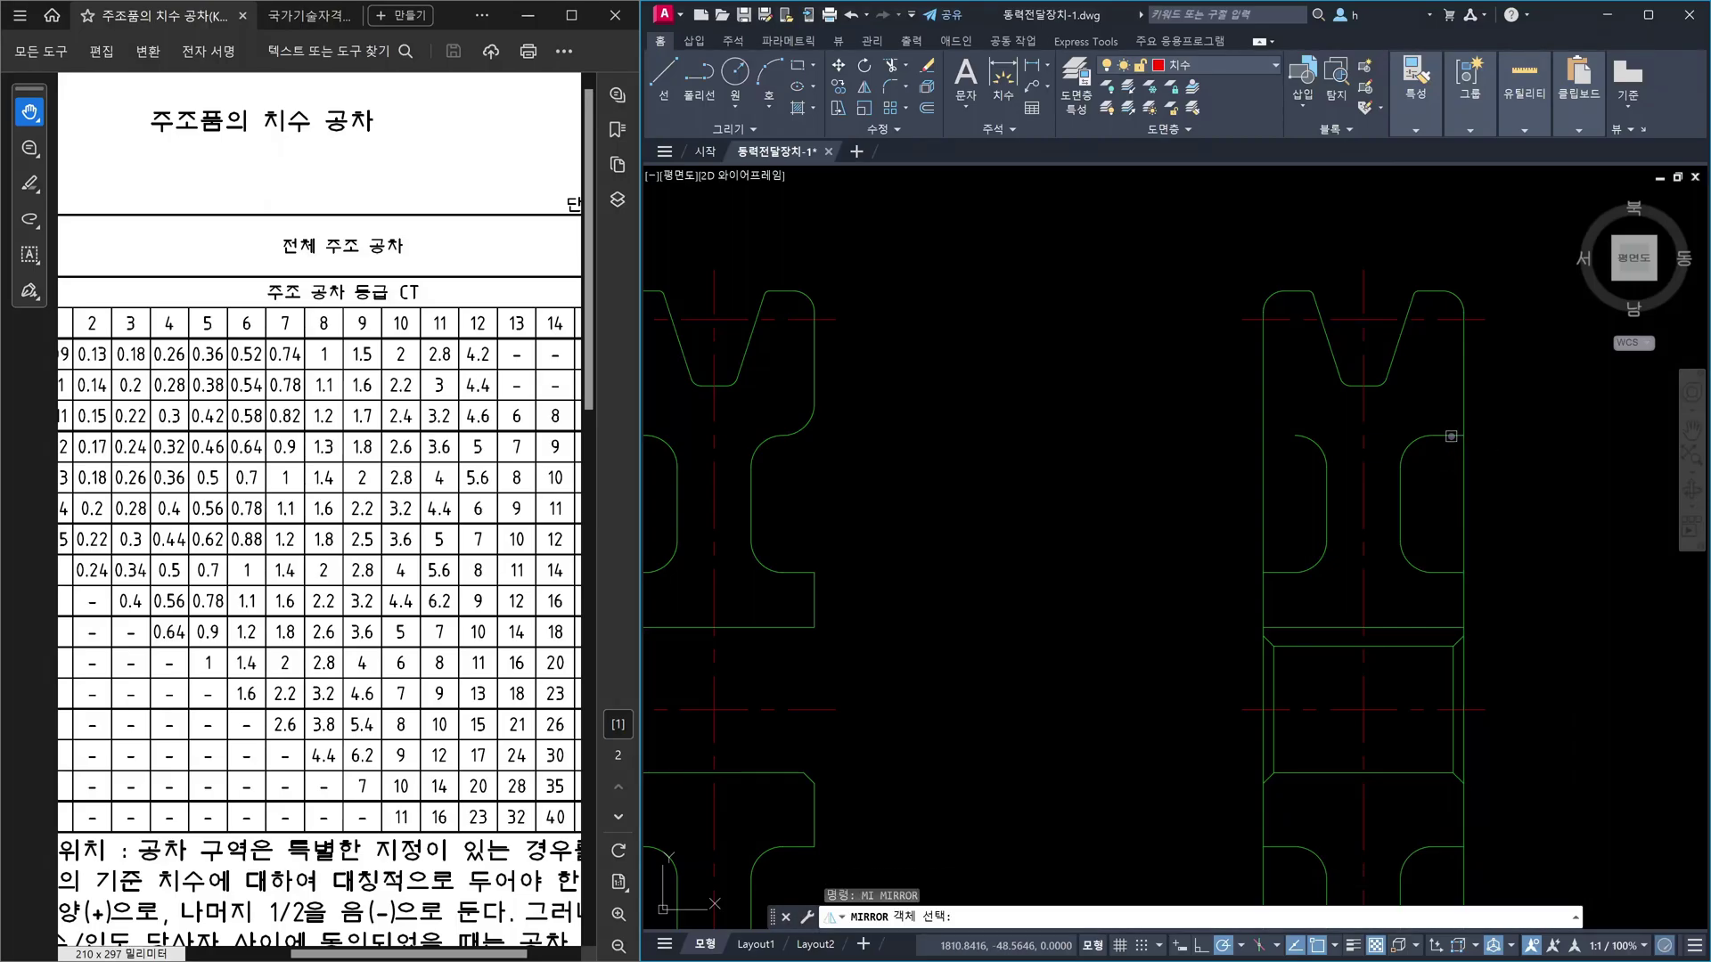
click(1451, 437)
key(Return)
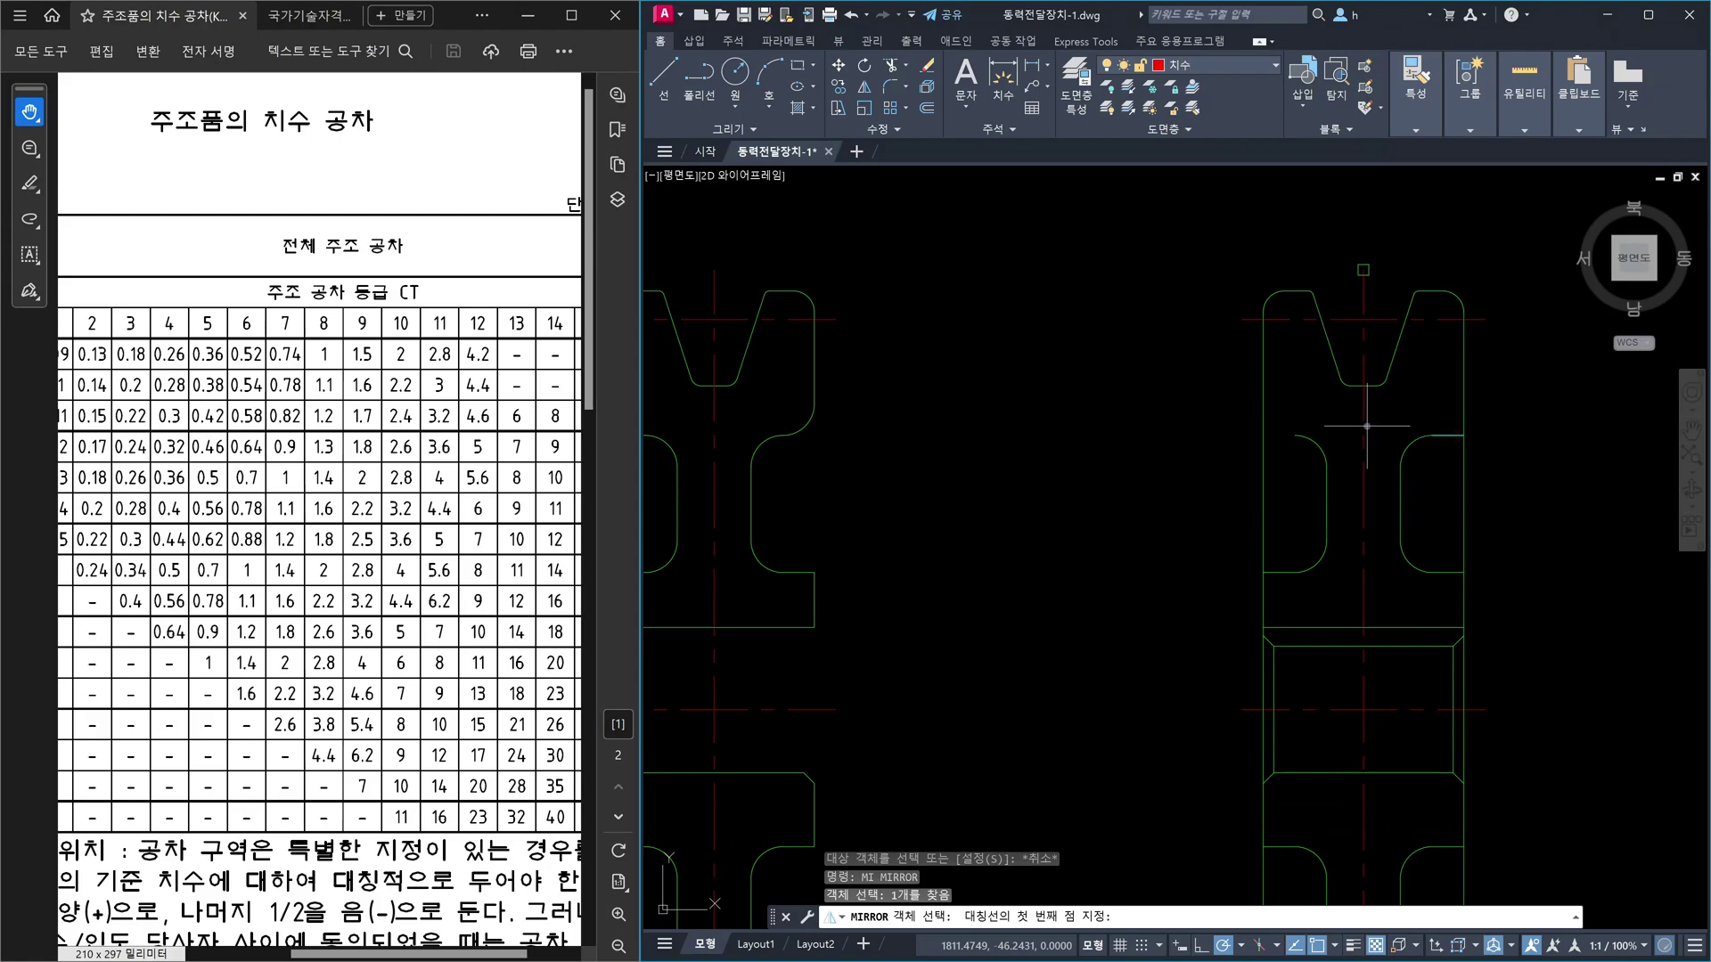
click(1364, 272)
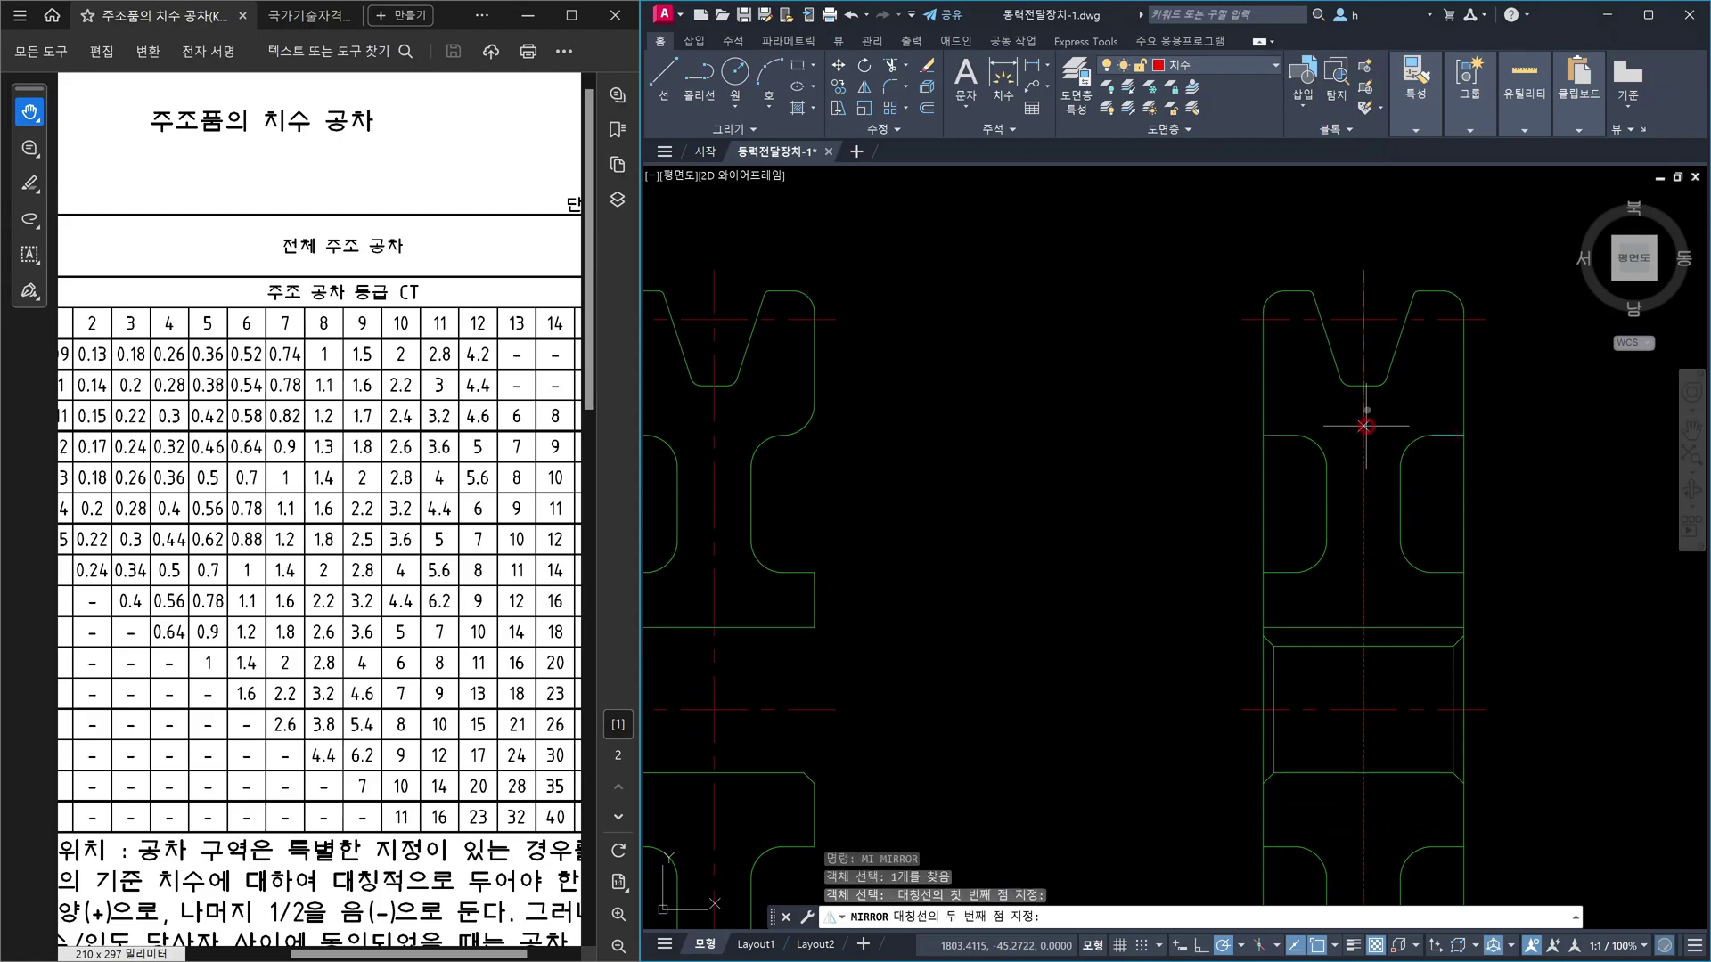
key(F8)
click(1363, 242)
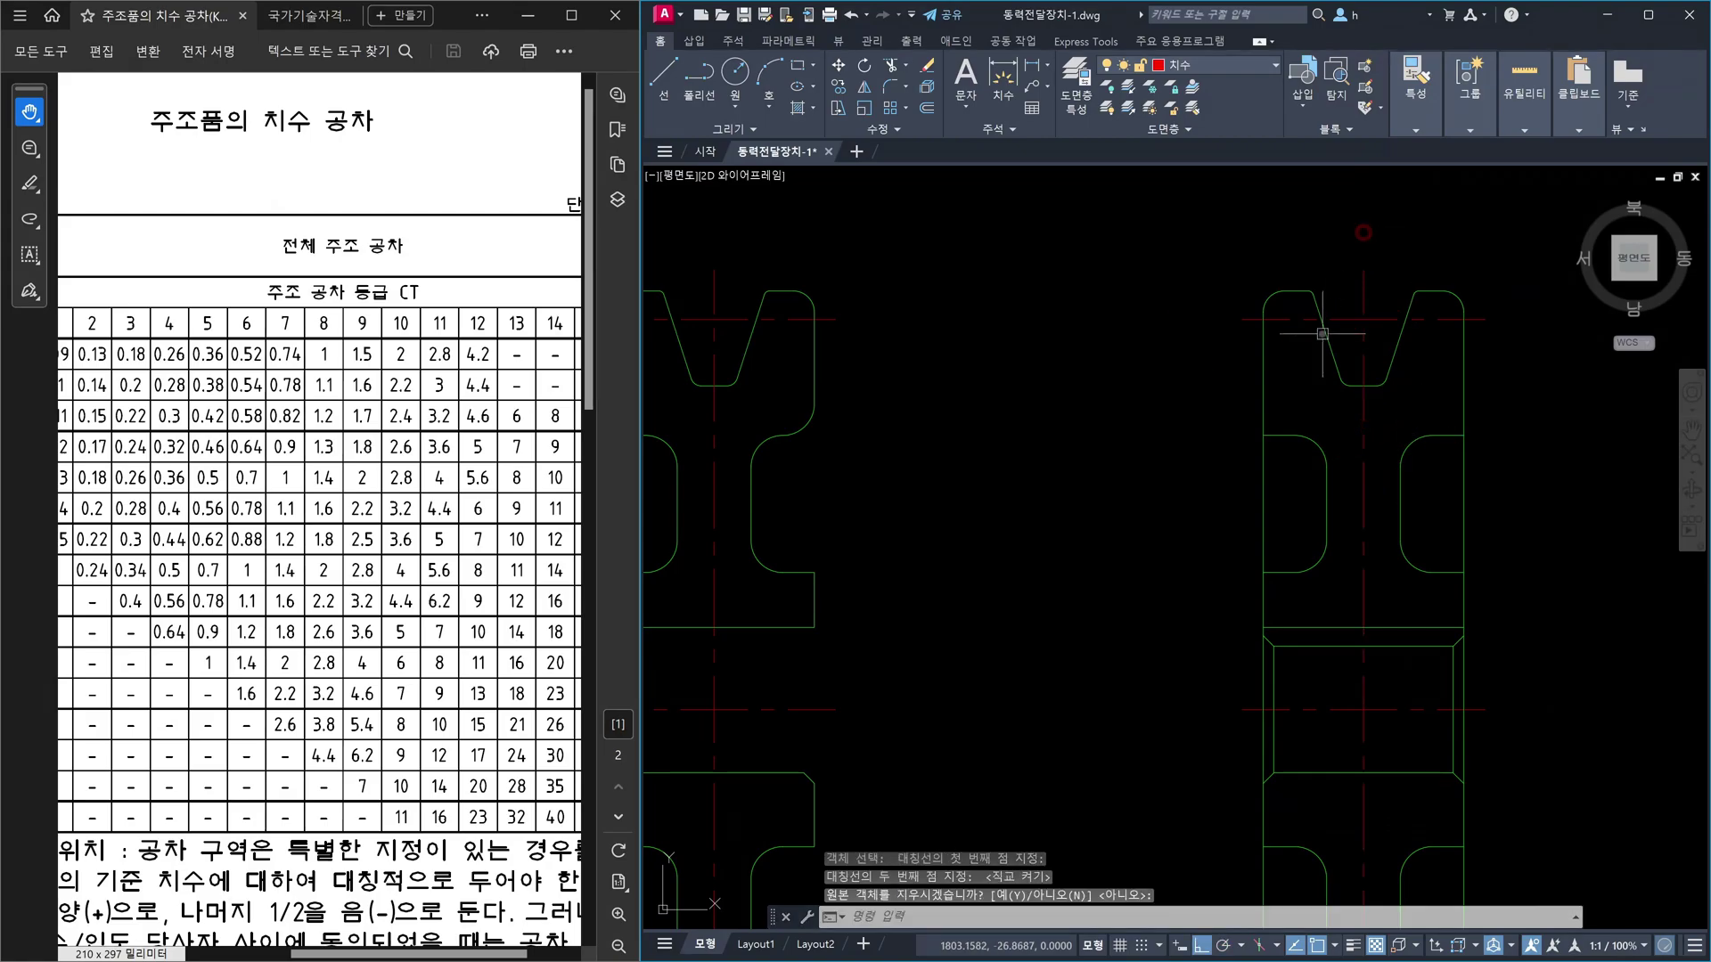
key(Return)
- Mirror both upper rim edge lines about the horizontal centerline to the lower rim, keeping the originals
key(Return)
click(1280, 435)
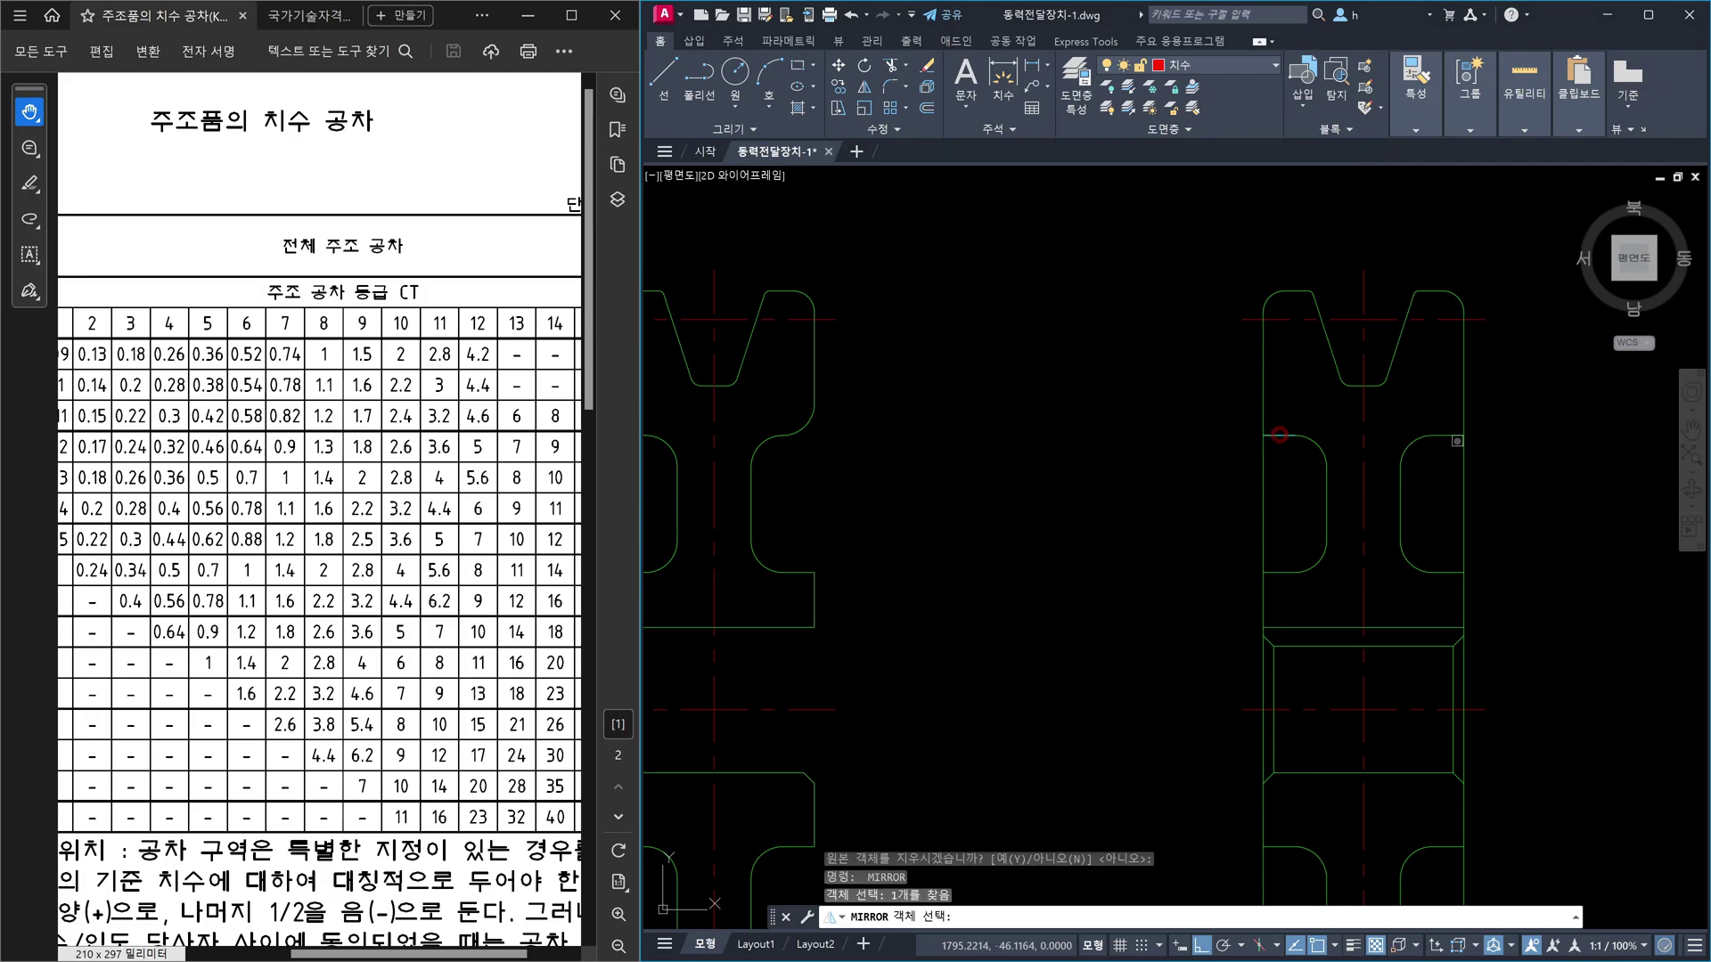
click(1456, 436)
key(Return)
scroll(1248, 445, down, 5)
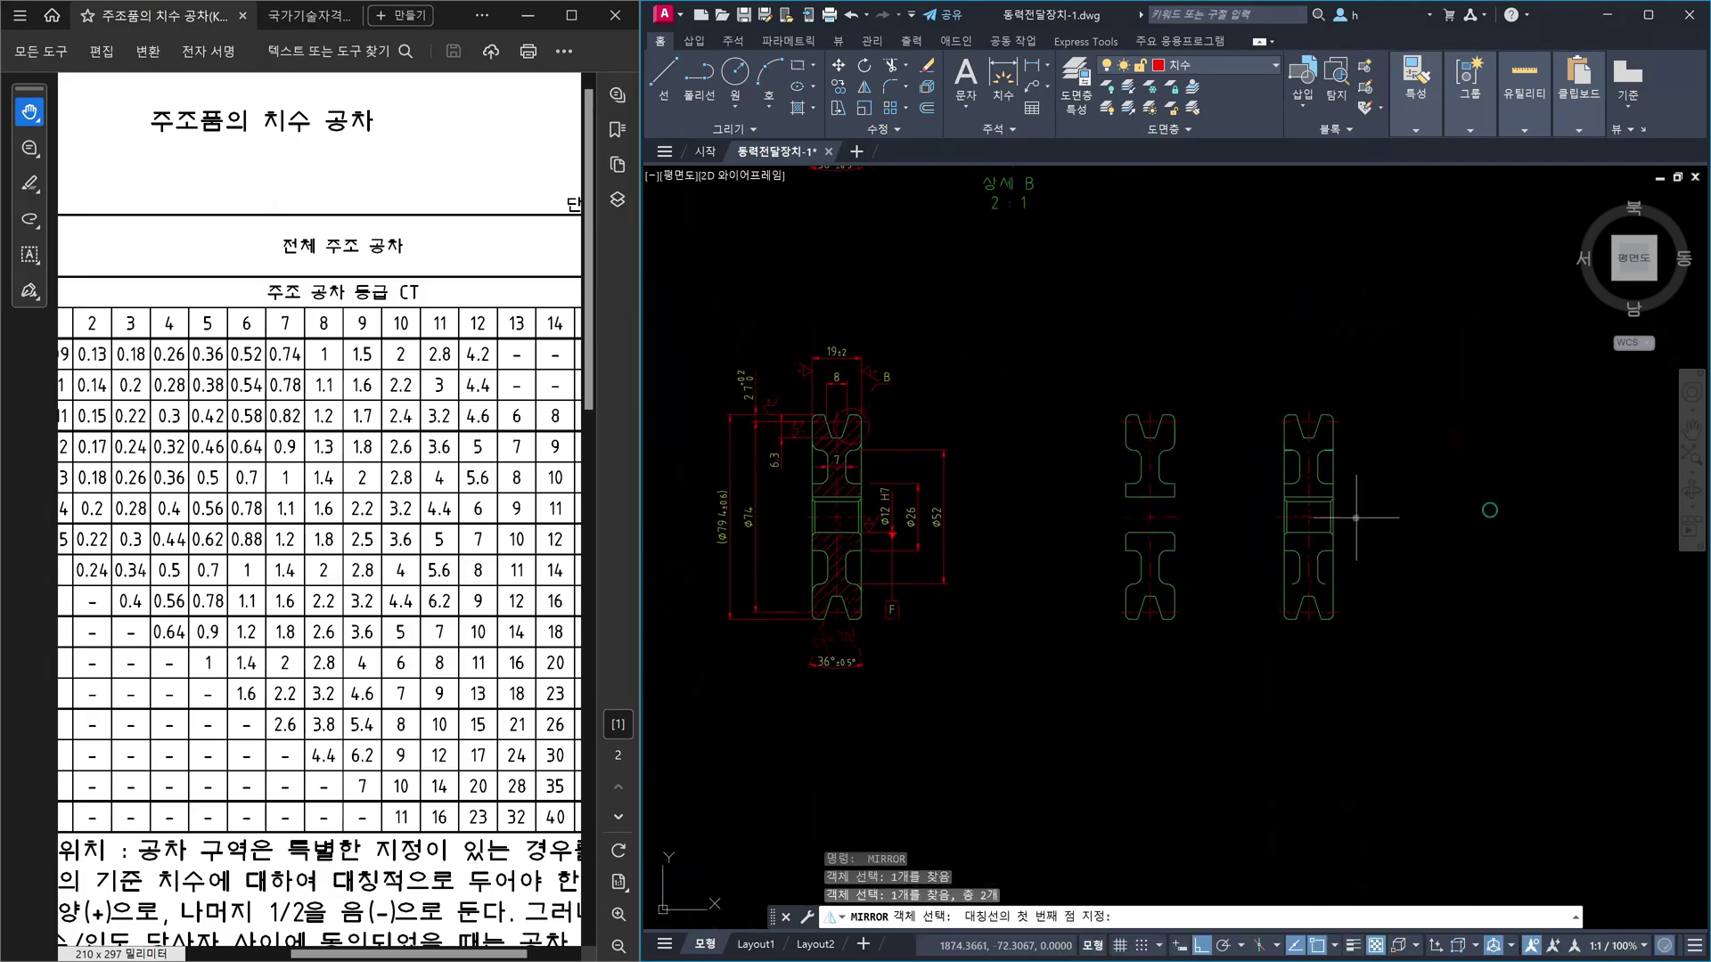
scroll(1331, 537, up, 5)
click(1284, 515)
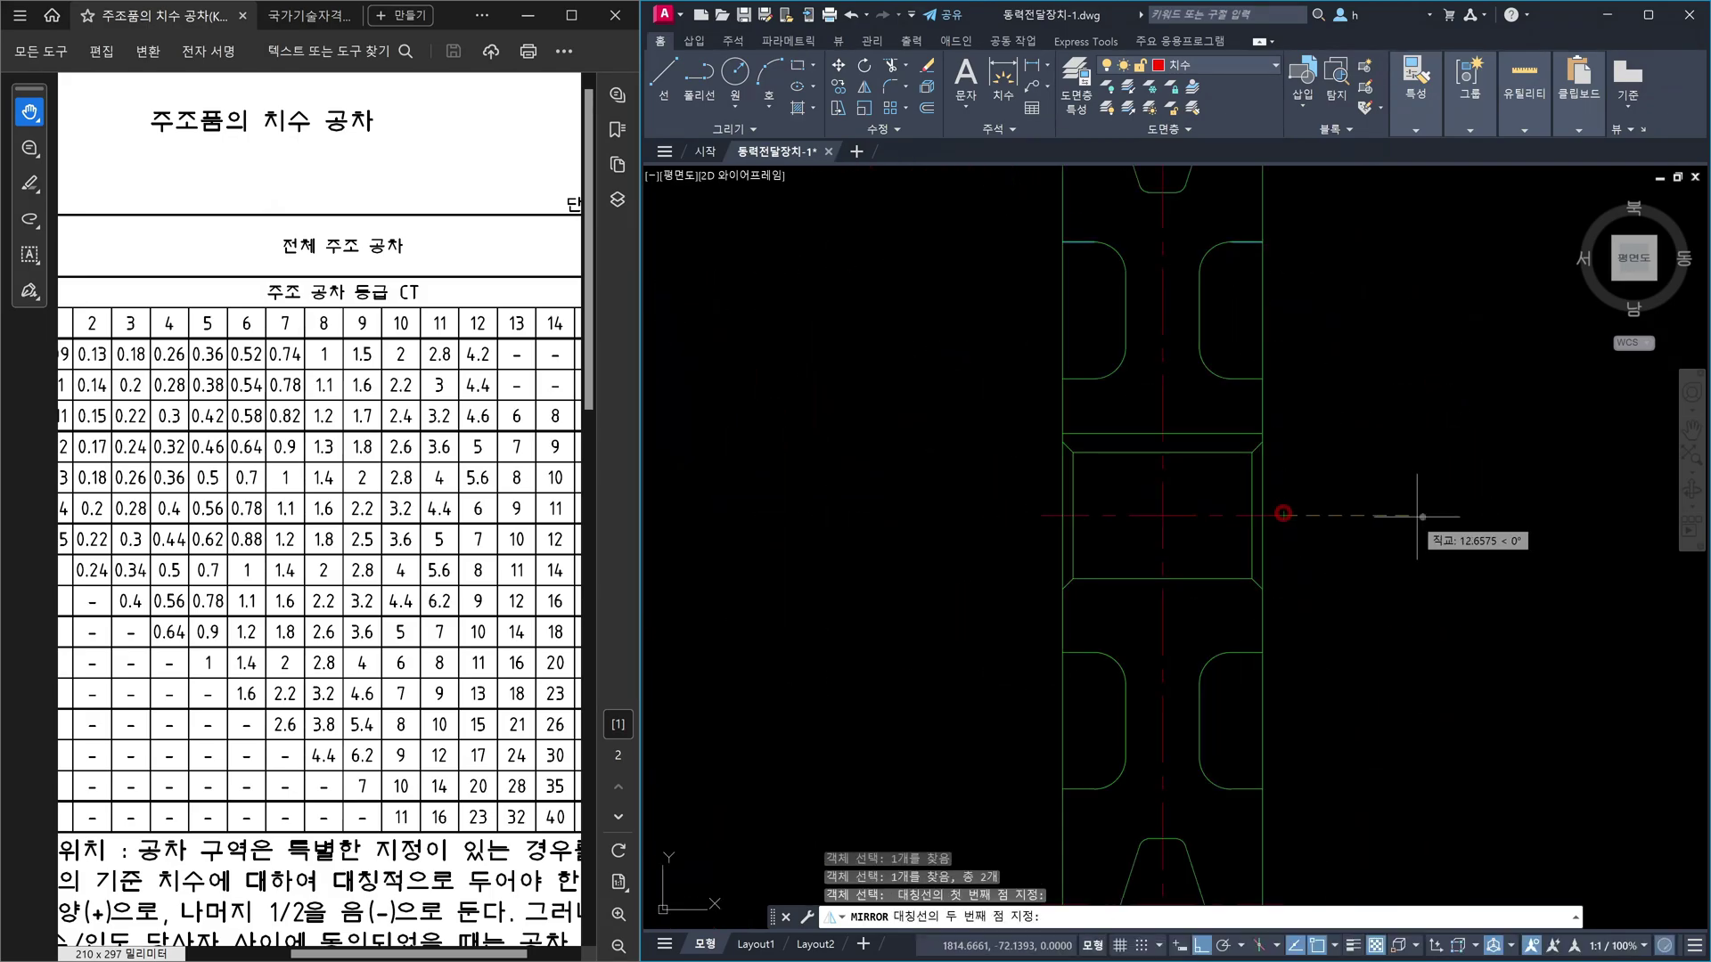
click(1438, 515)
key(Return)
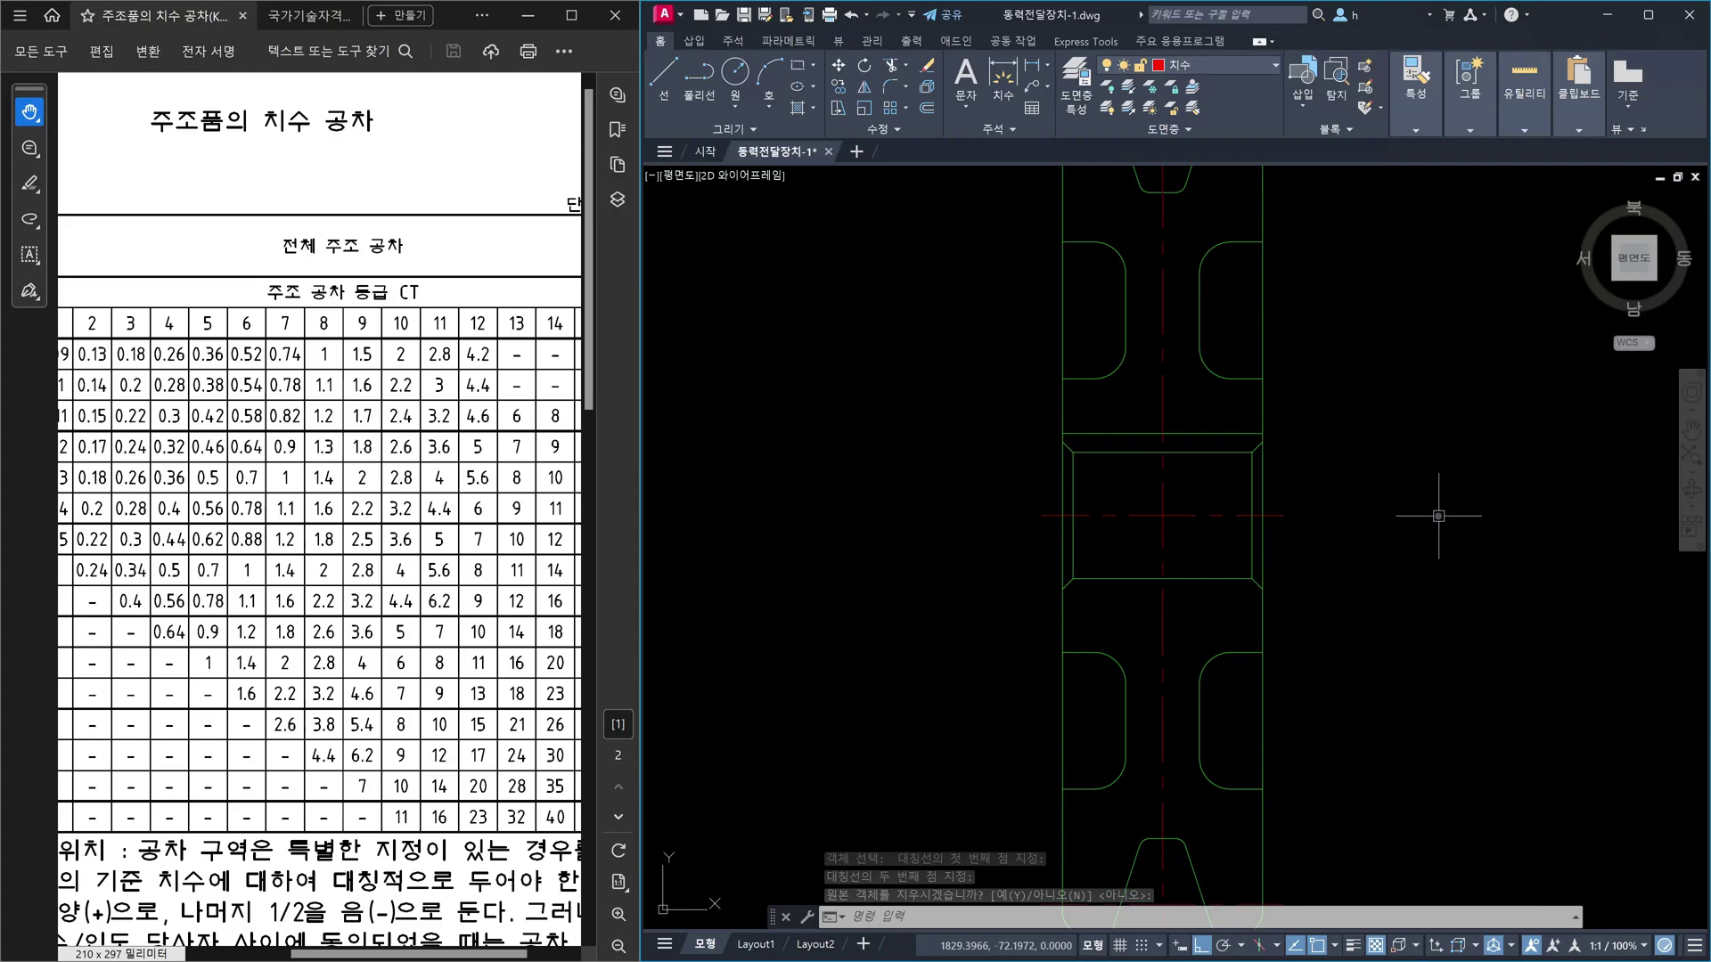
- Trim both side face lines between the hub and the lower rim, using the four horizontal recess edges as cutting edges
scroll(1348, 536, down, 3)
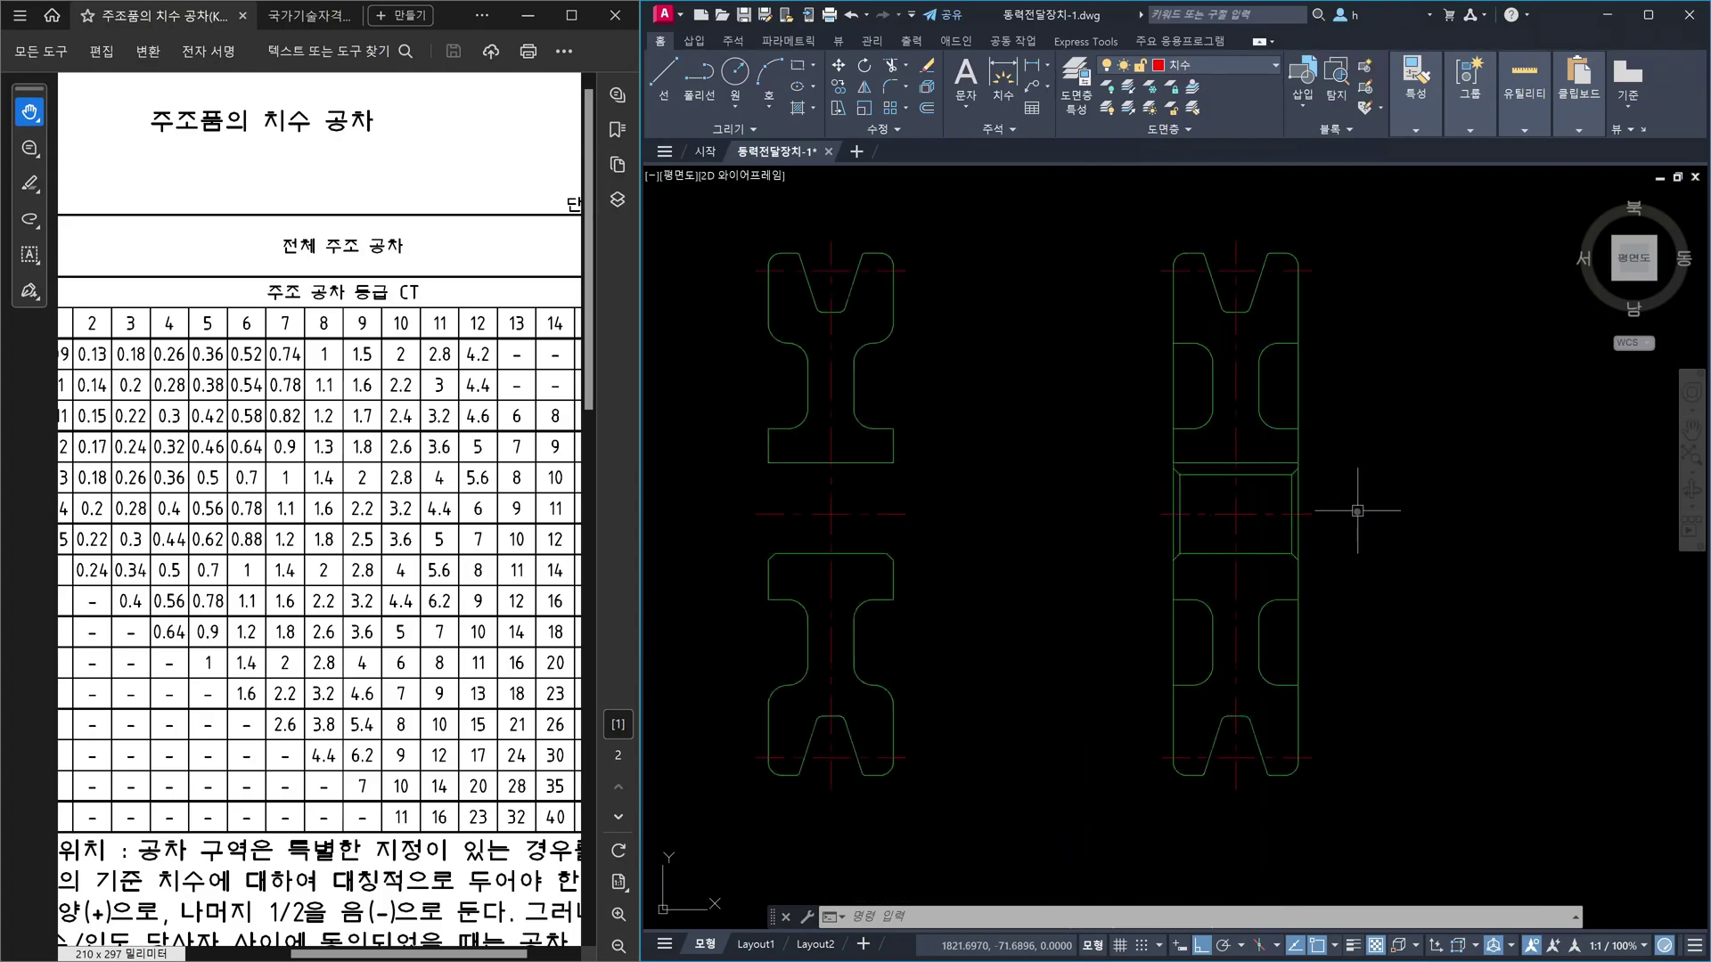
middle_drag(1347, 535, 1311, 544)
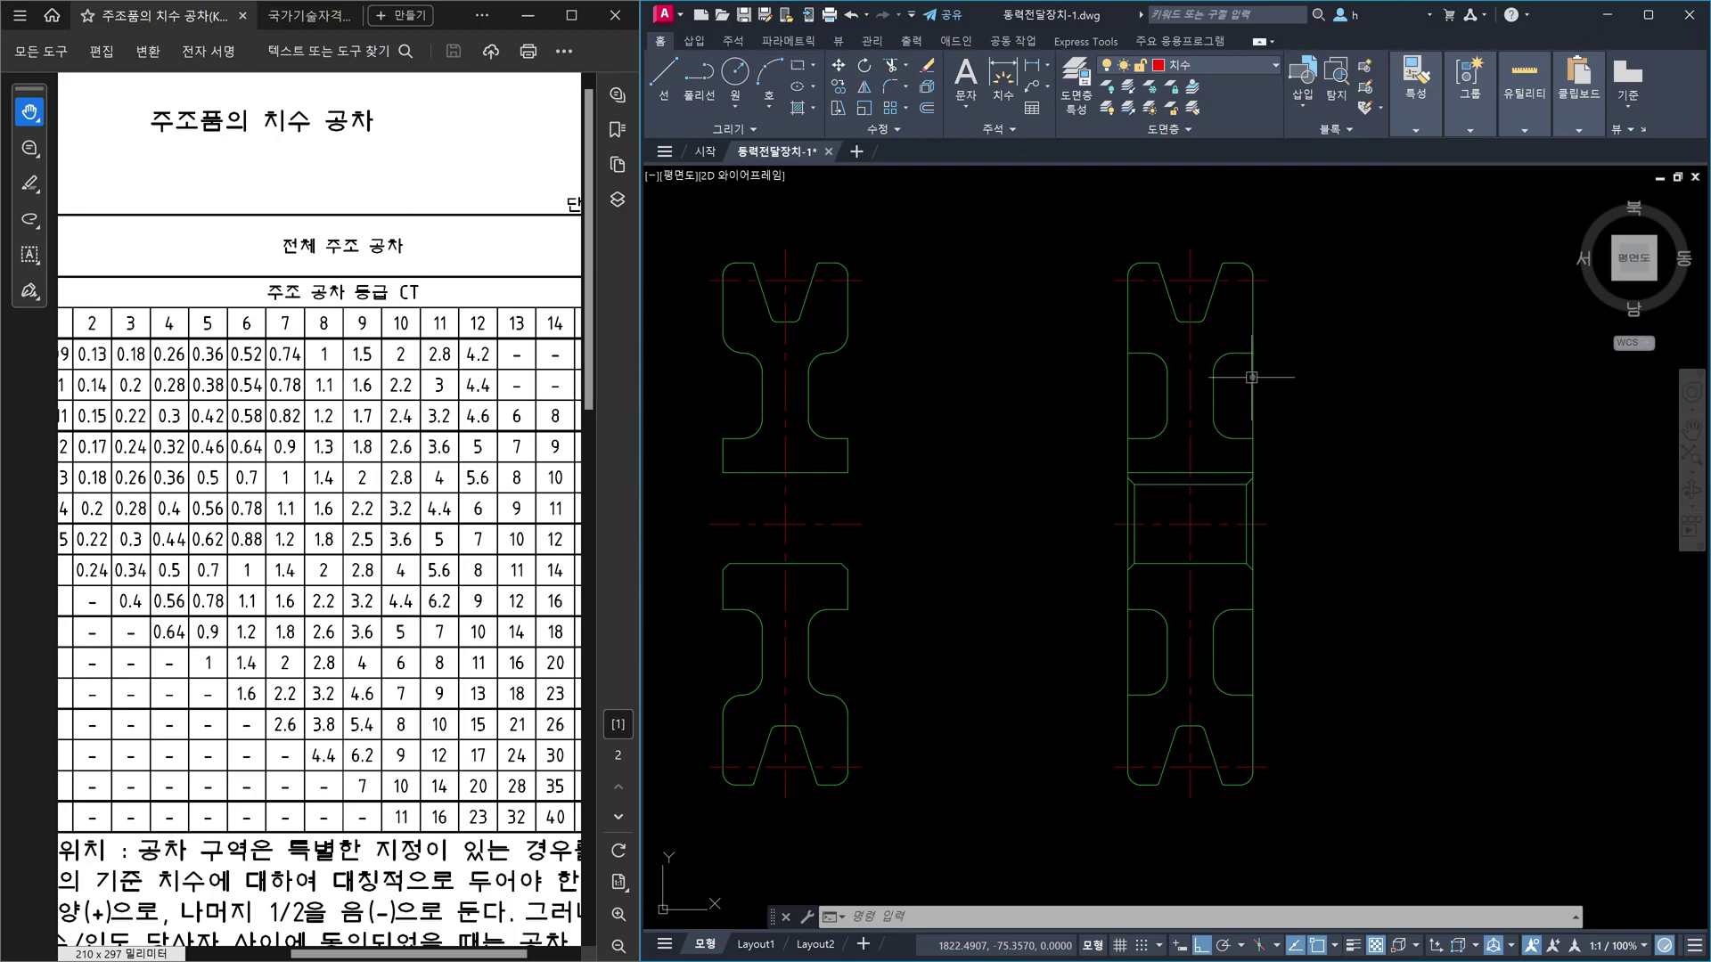
middle_drag(1195, 605, 1208, 554)
scroll(1210, 583, up, 2)
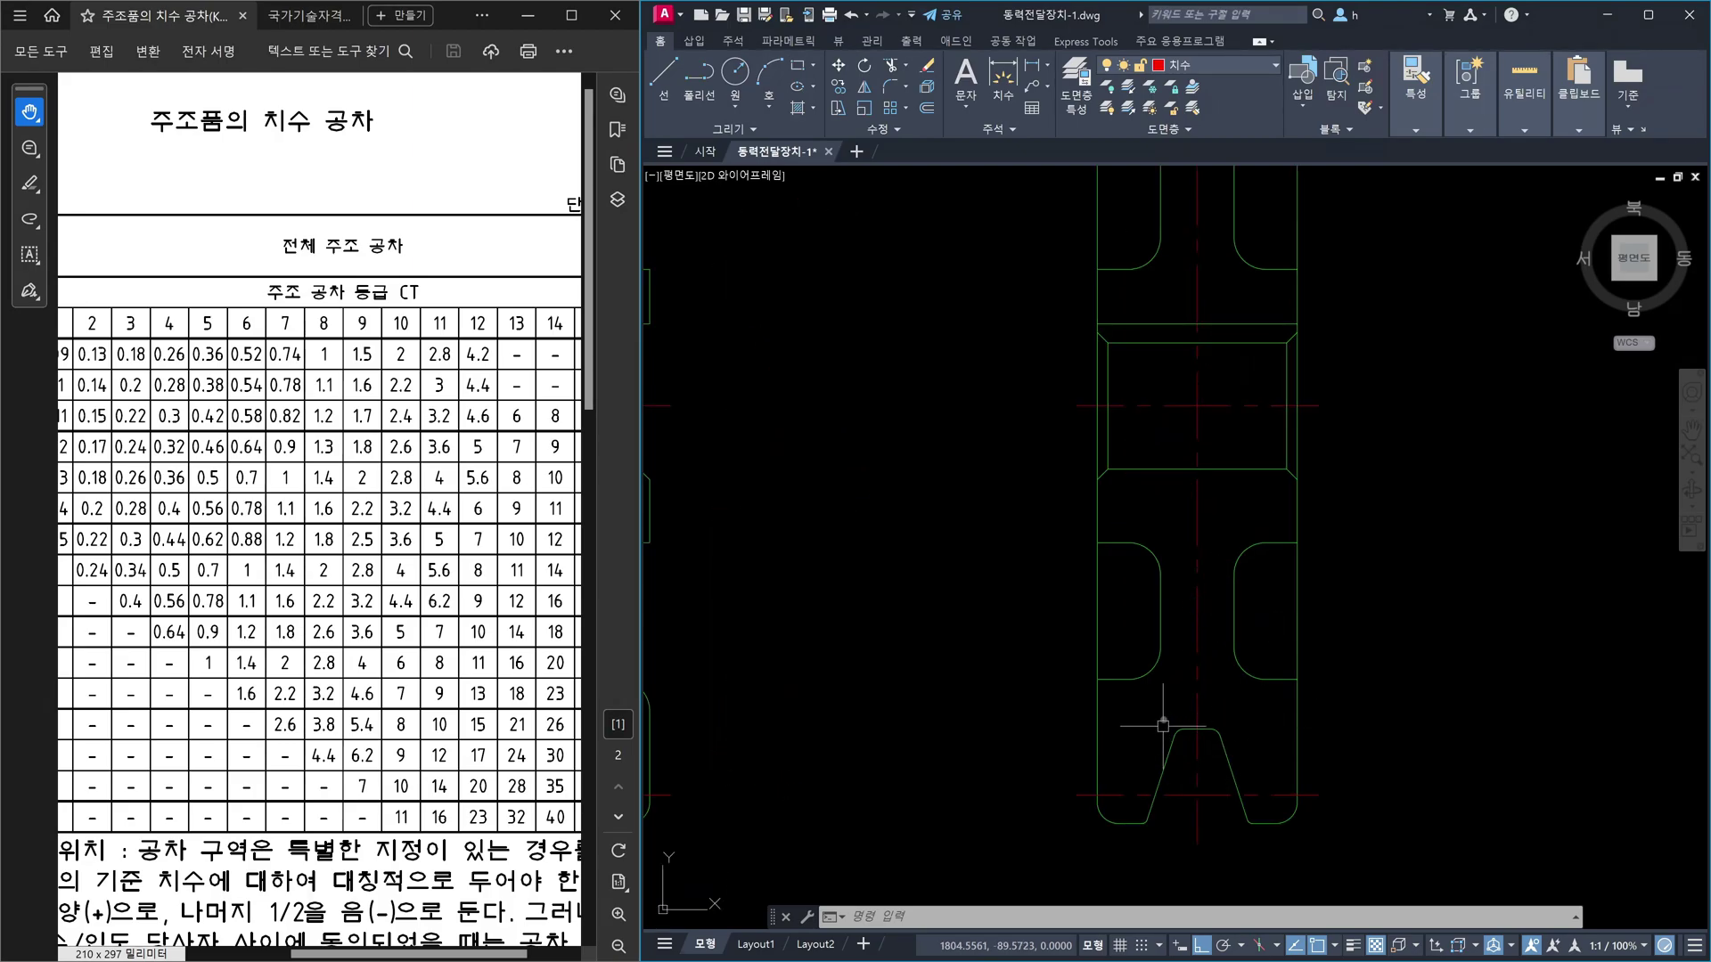
middle_drag(1213, 711, 1204, 687)
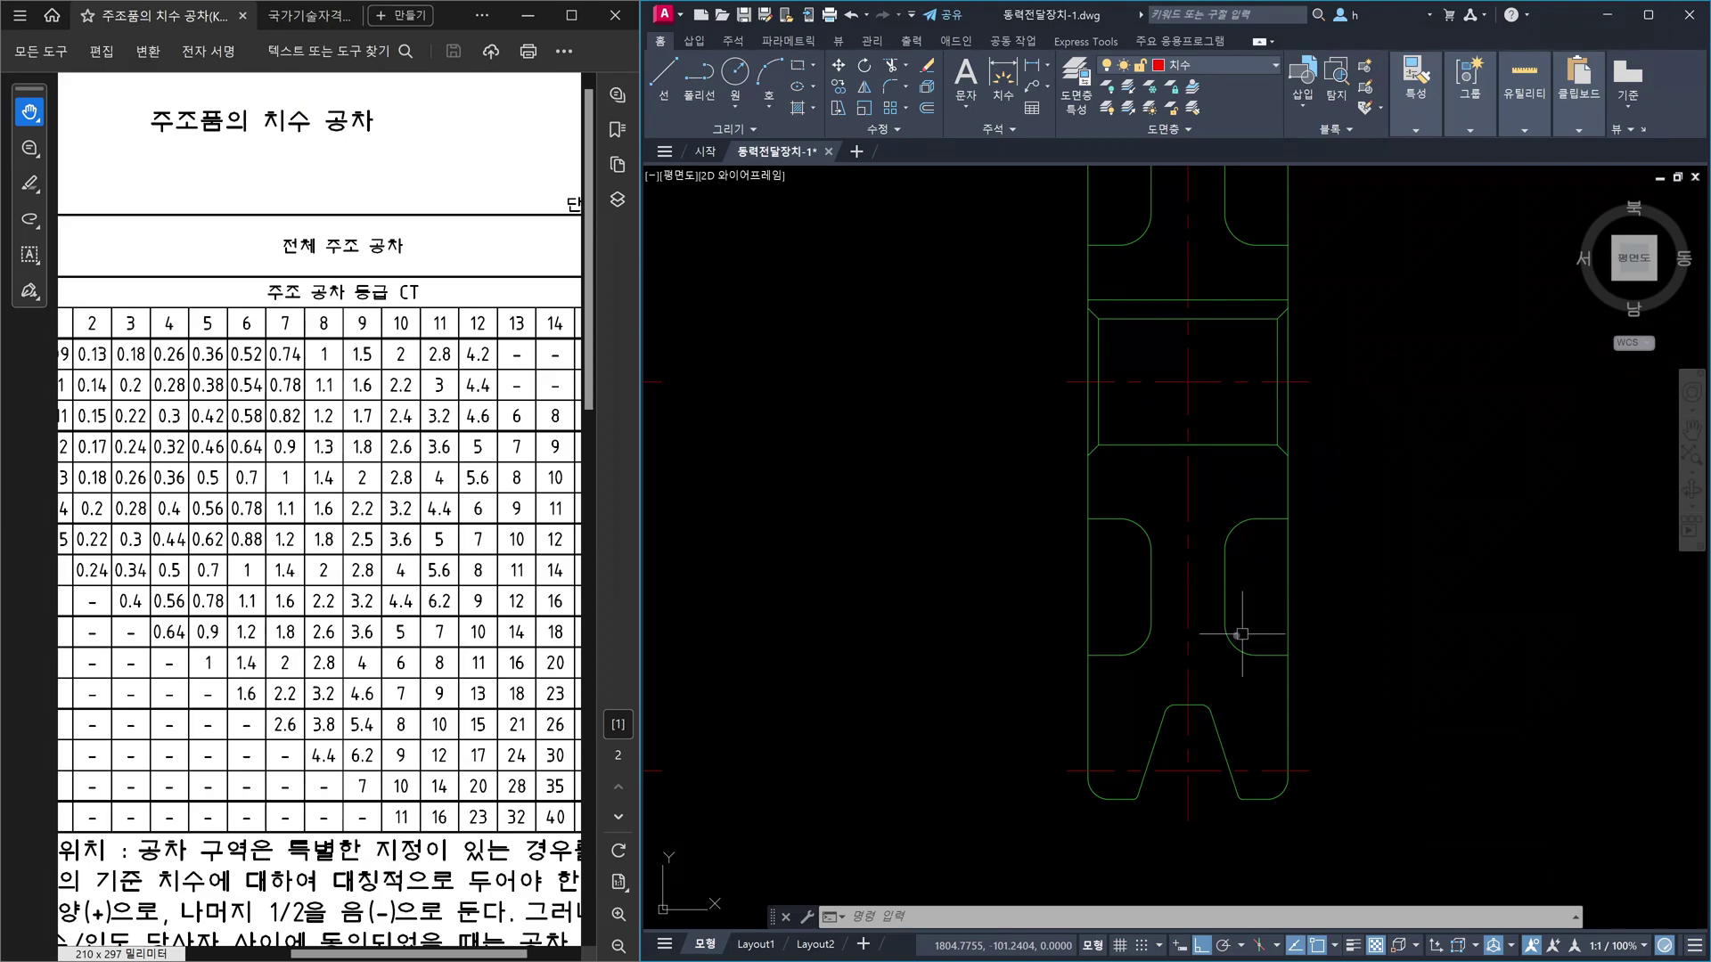
text(tr)
key(space)
click(1266, 657)
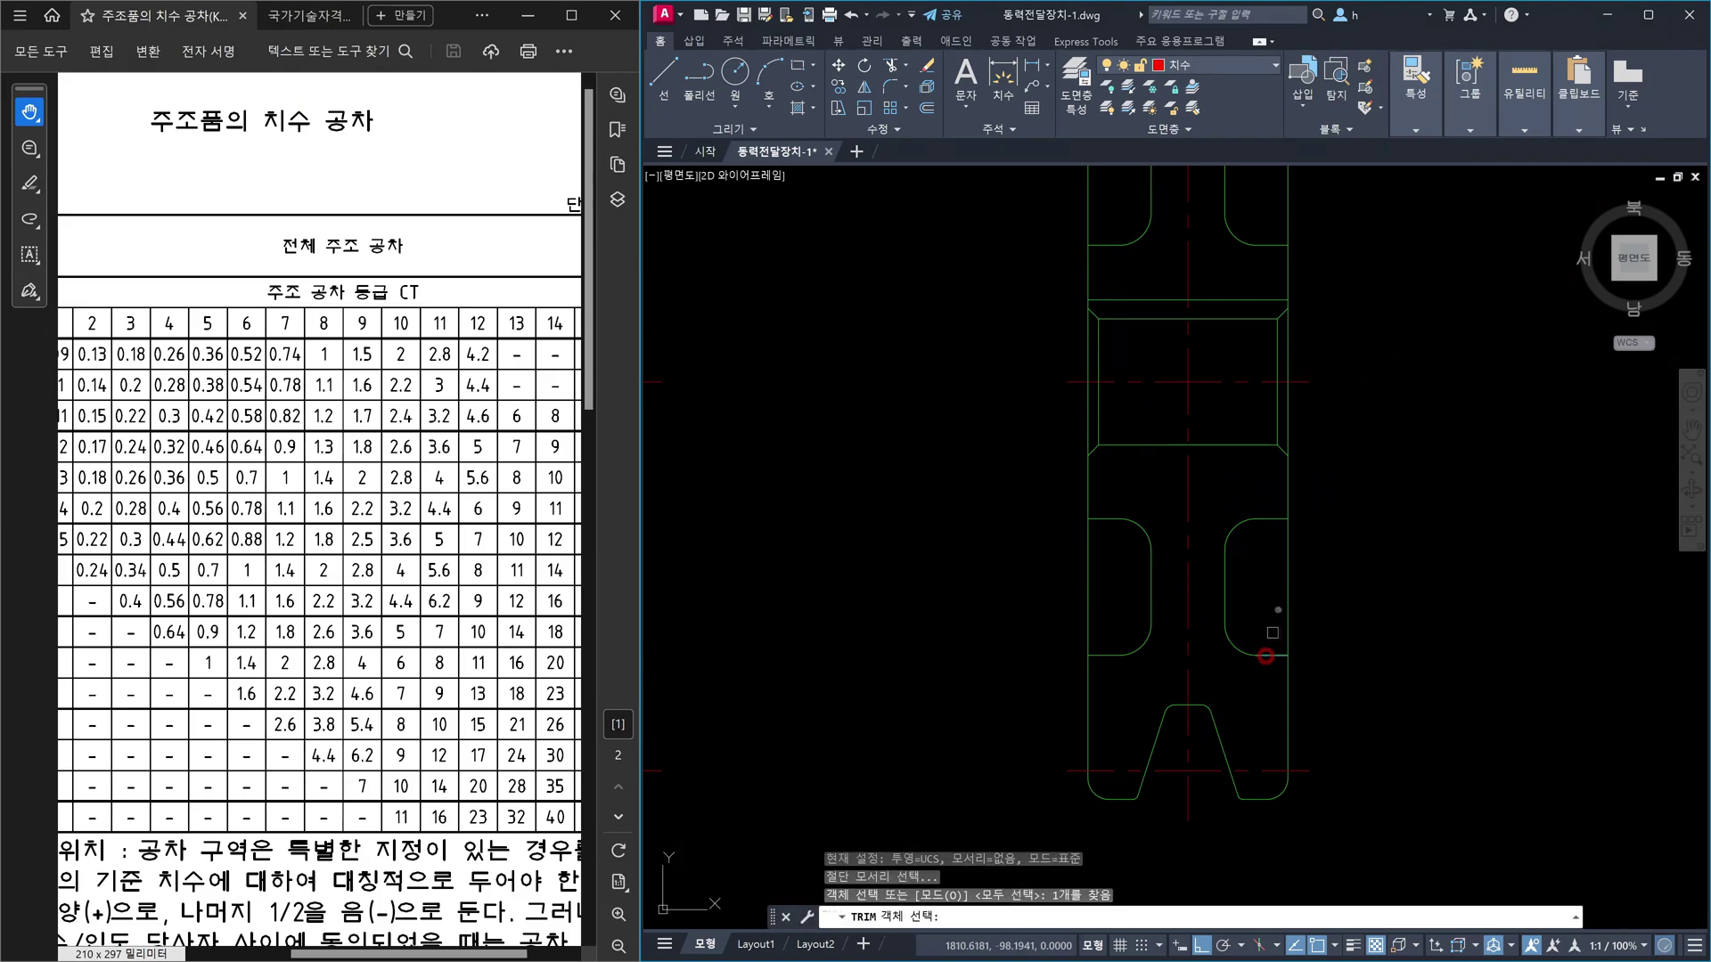
click(1265, 520)
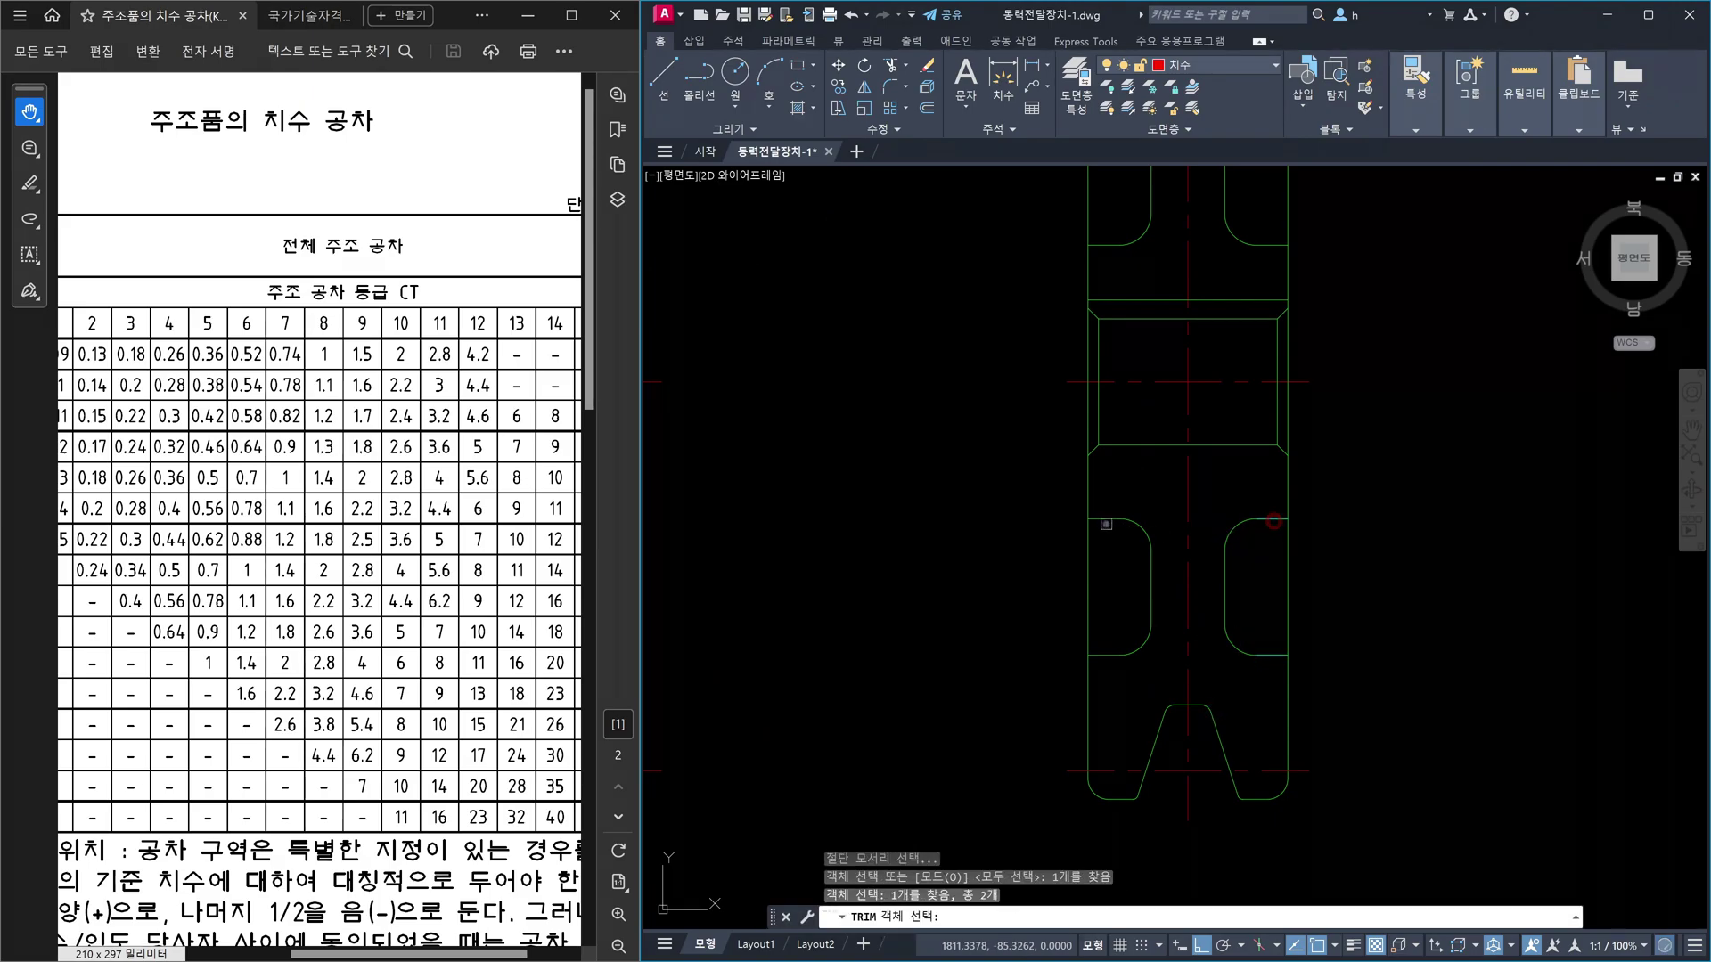
click(1102, 524)
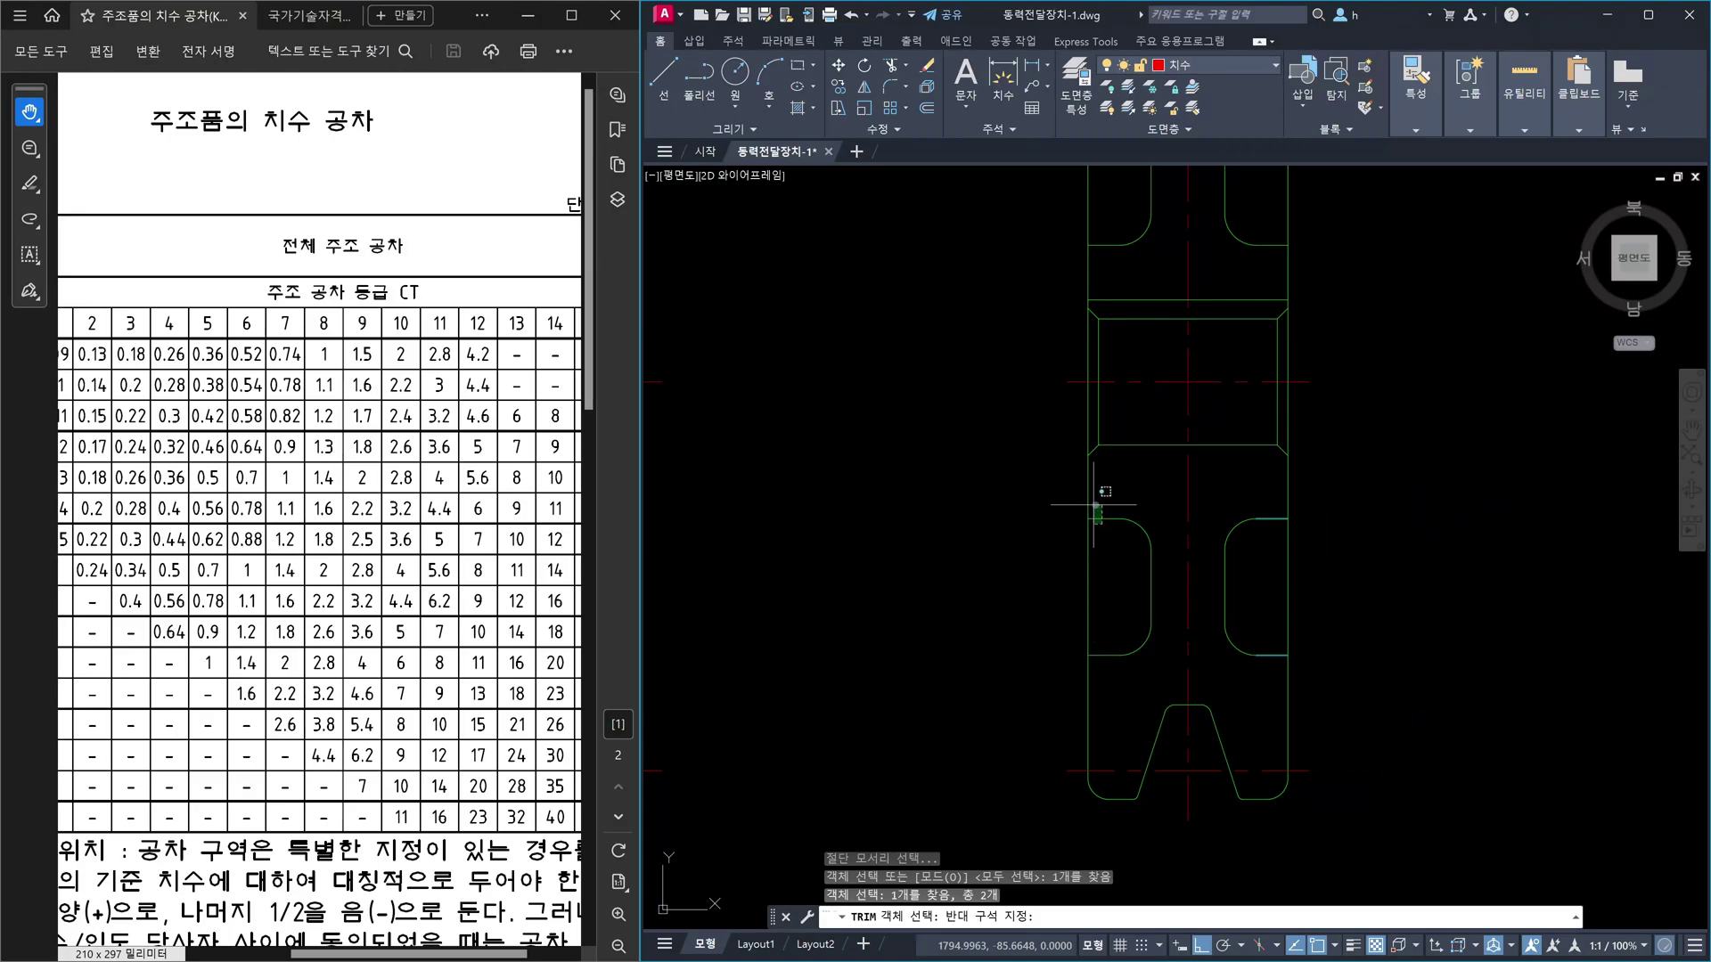
click(1096, 505)
right_click(1092, 633)
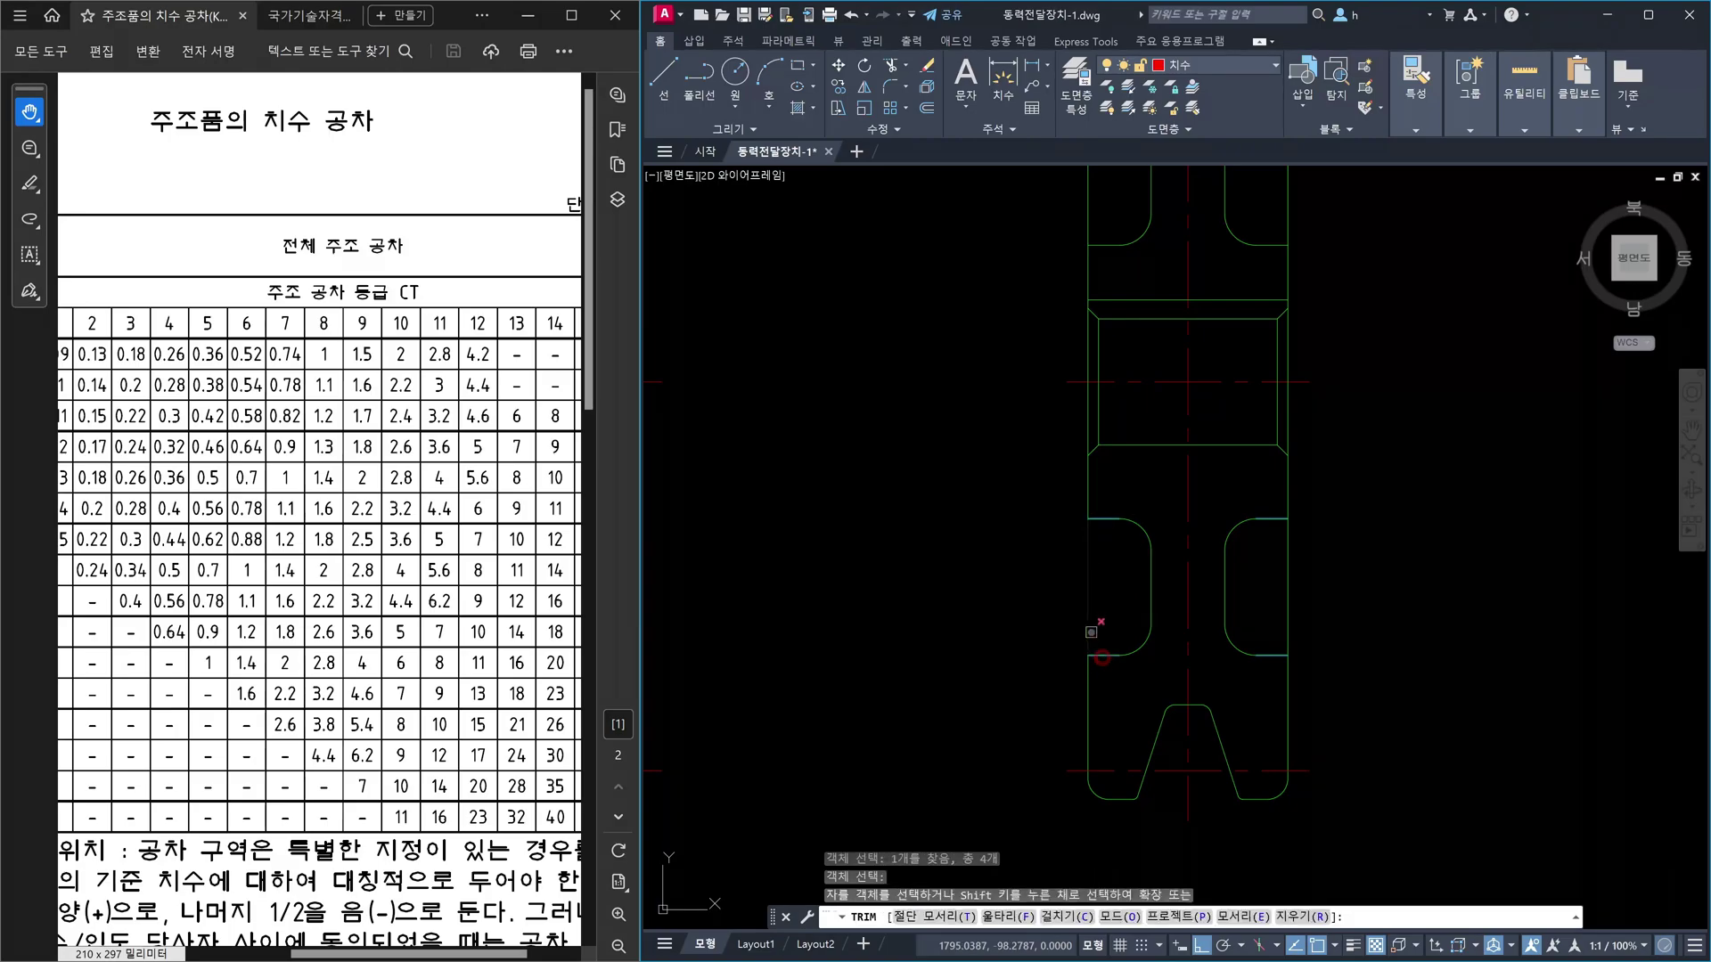
right_click(1283, 617)
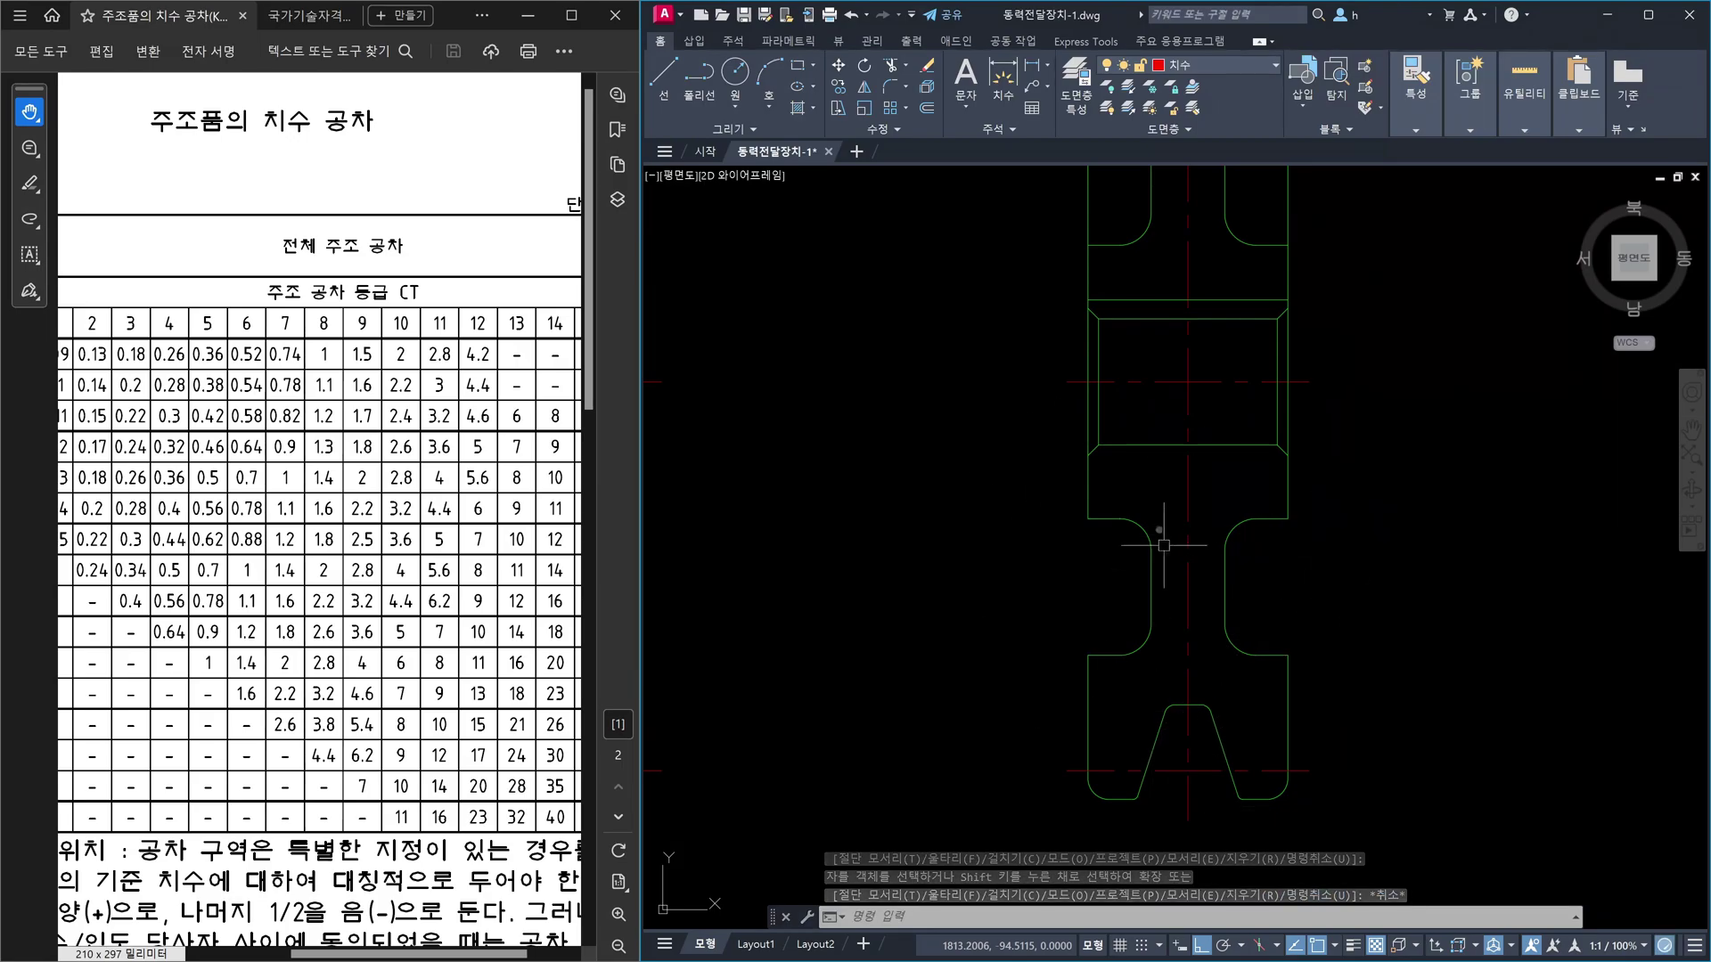
click(1030, 415)
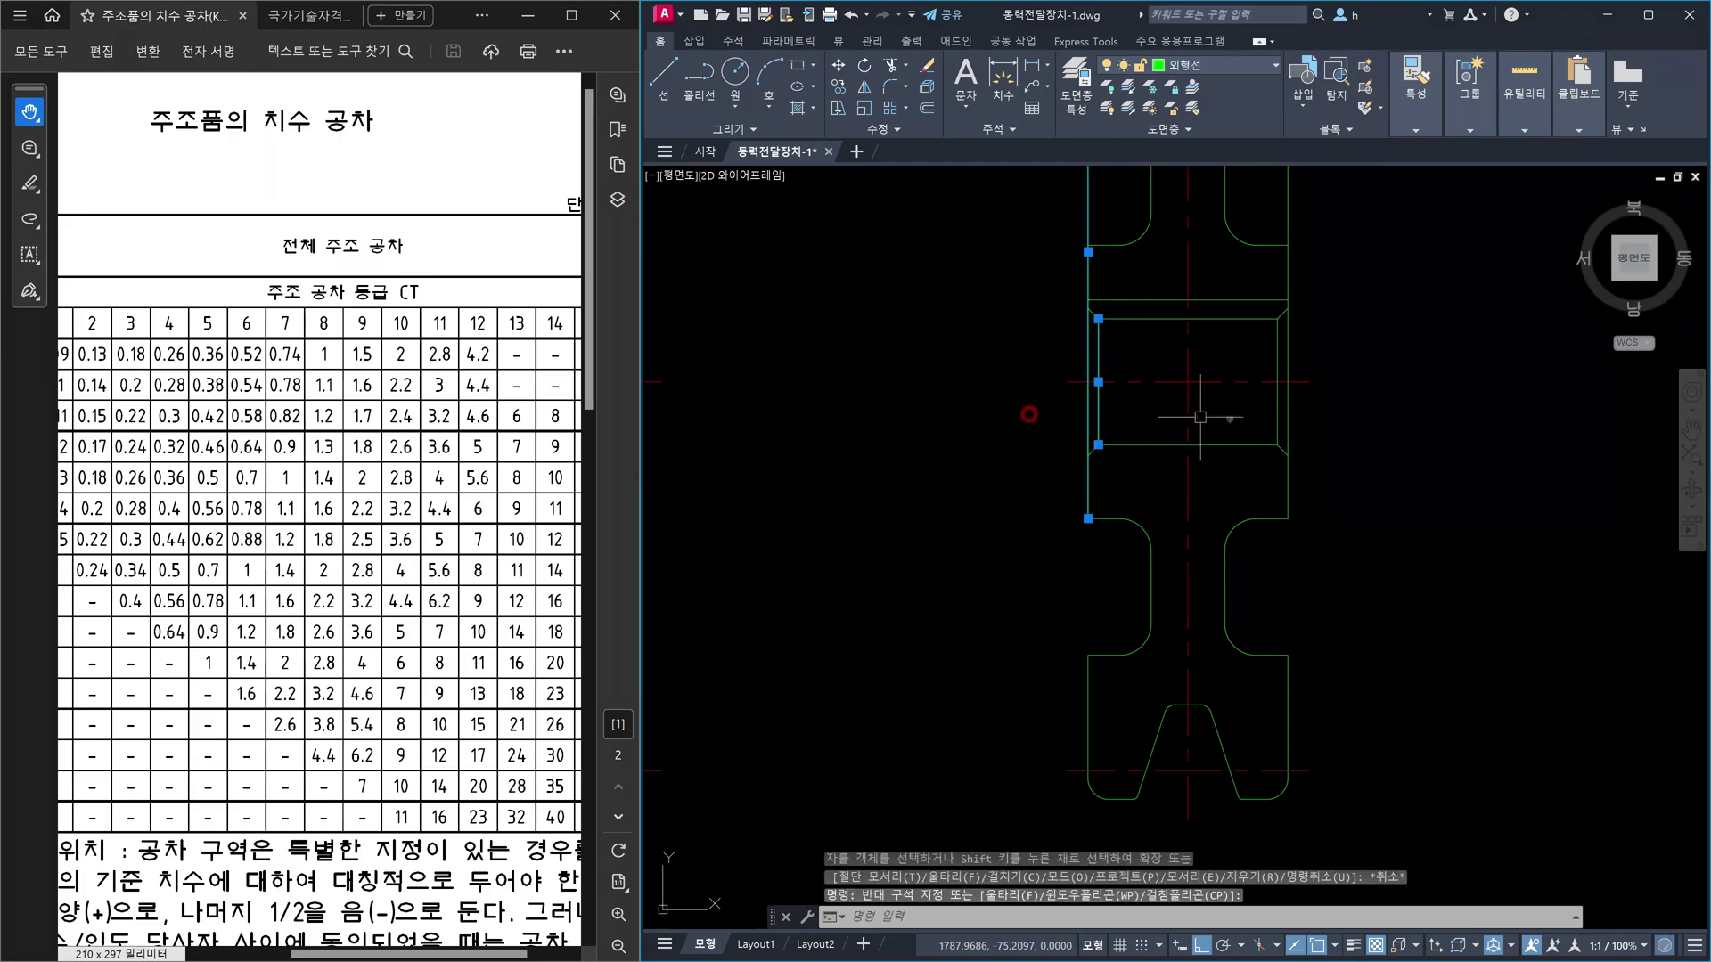
key(Escape)
key(Escape)
key(Escape)
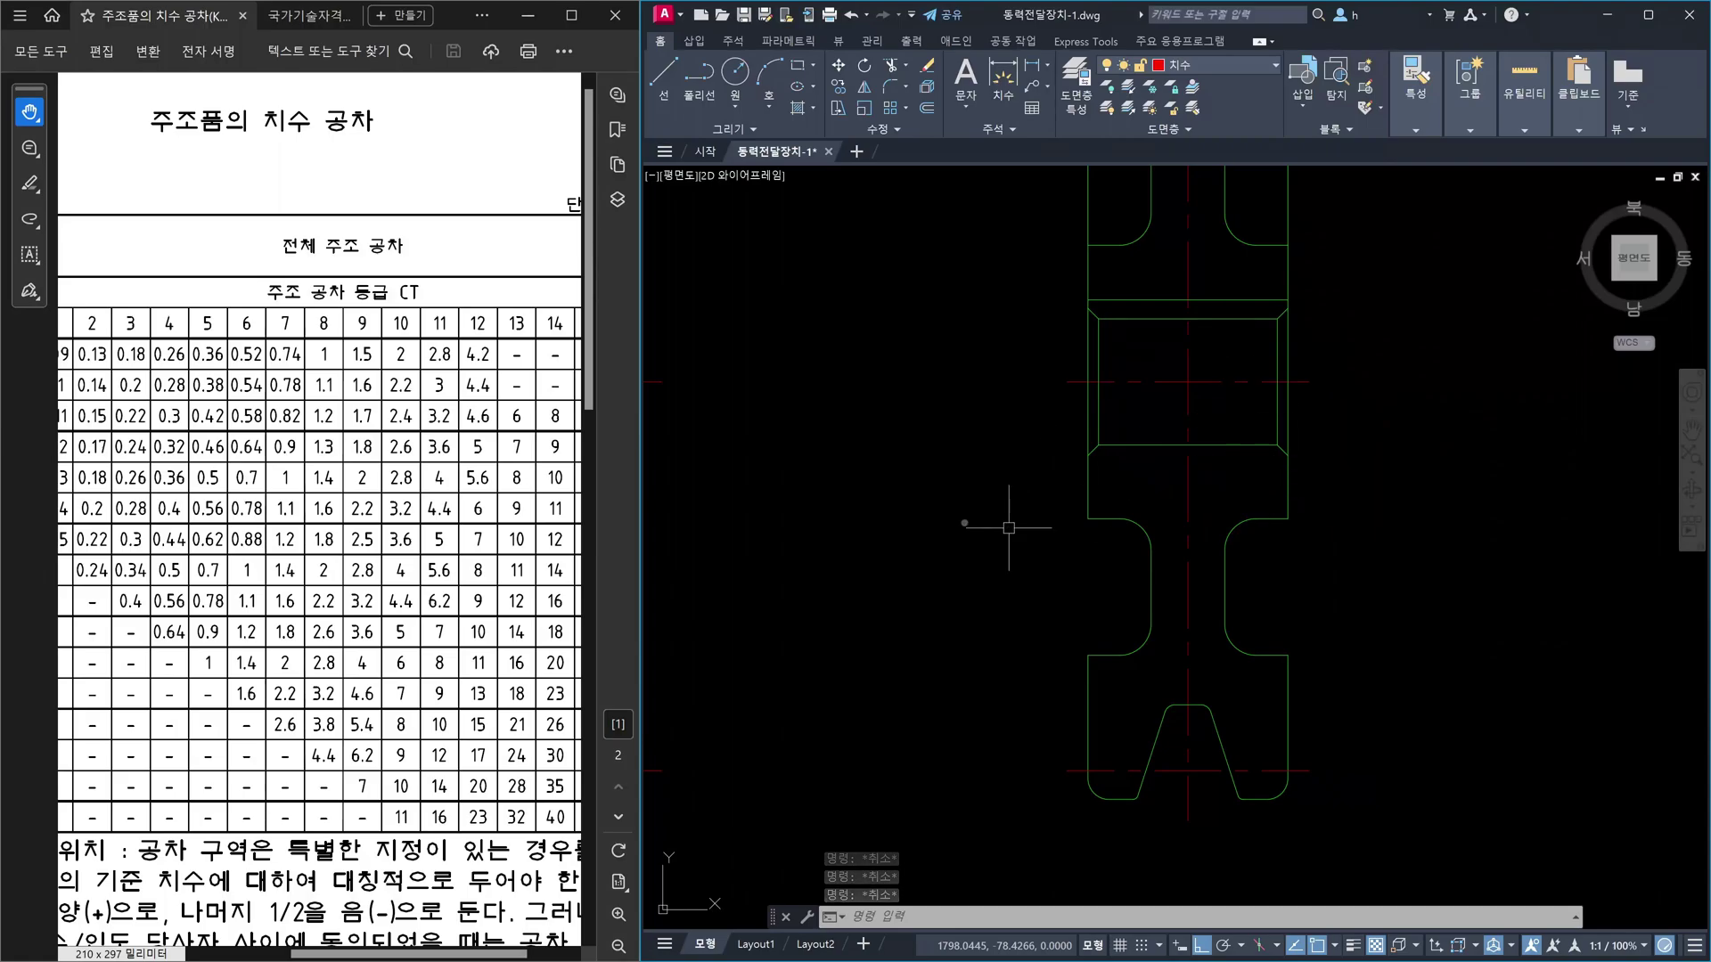
- Examine the KS B 0250 size ranges and the notes on tolerance zone position and wall thickness
scroll(1425, 517, down, 2)
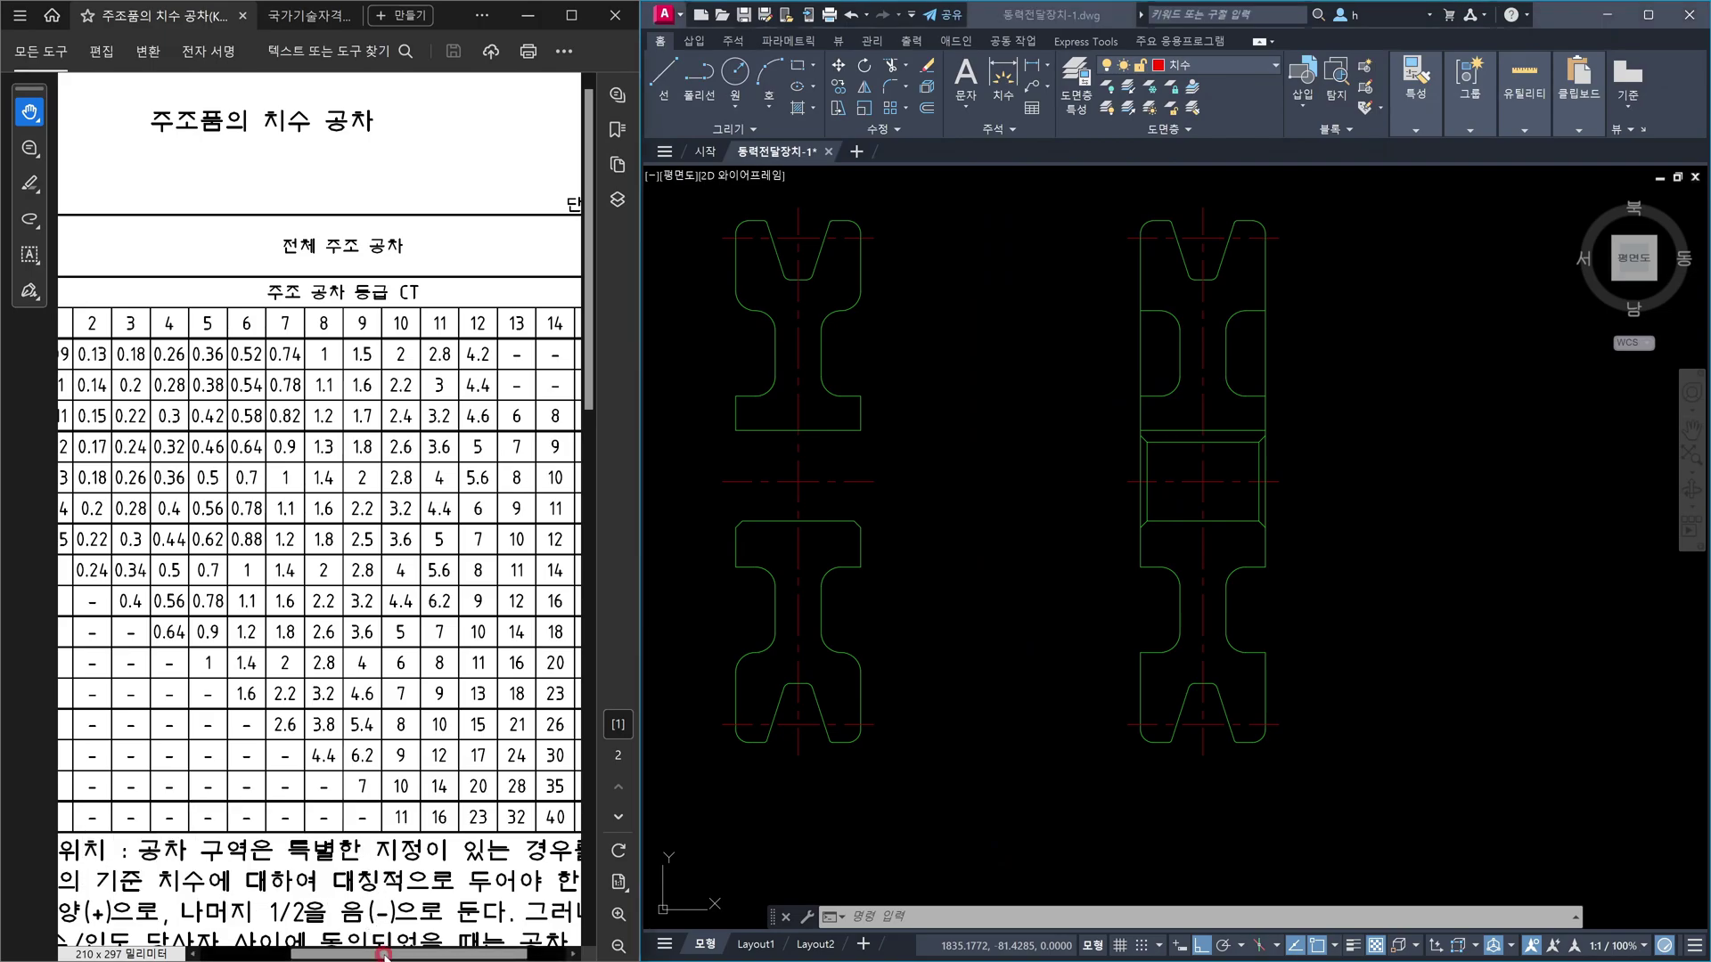
drag(383, 955, 283, 952)
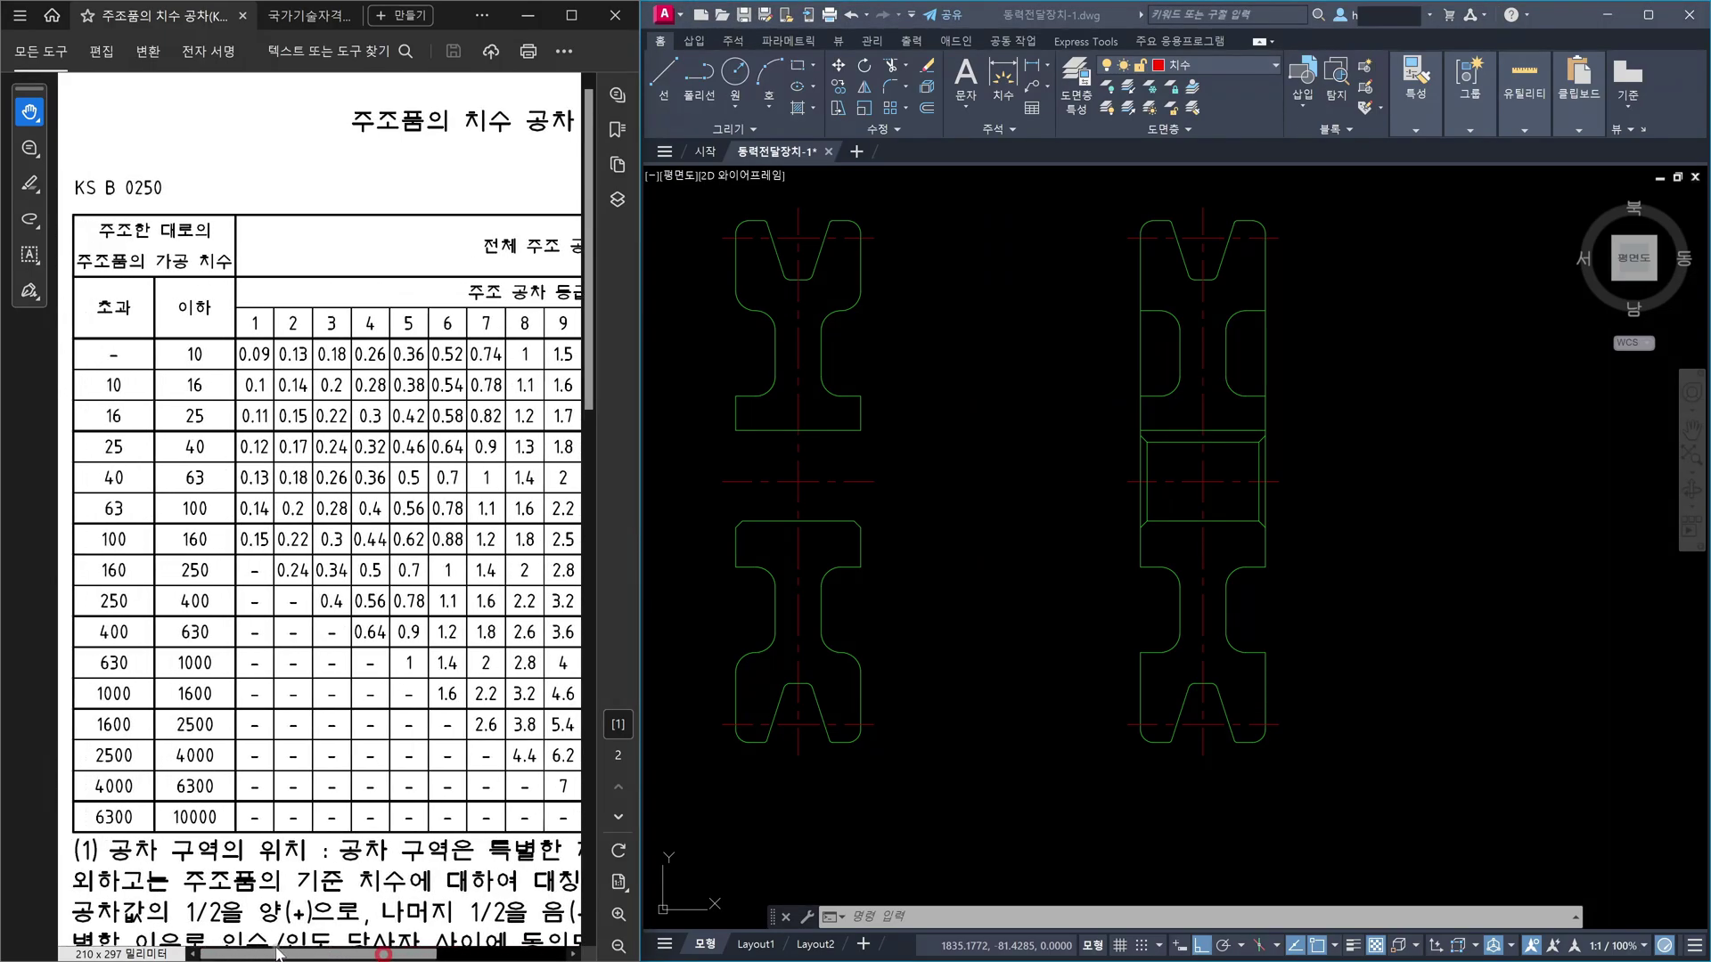
scroll(511, 506, down, 2)
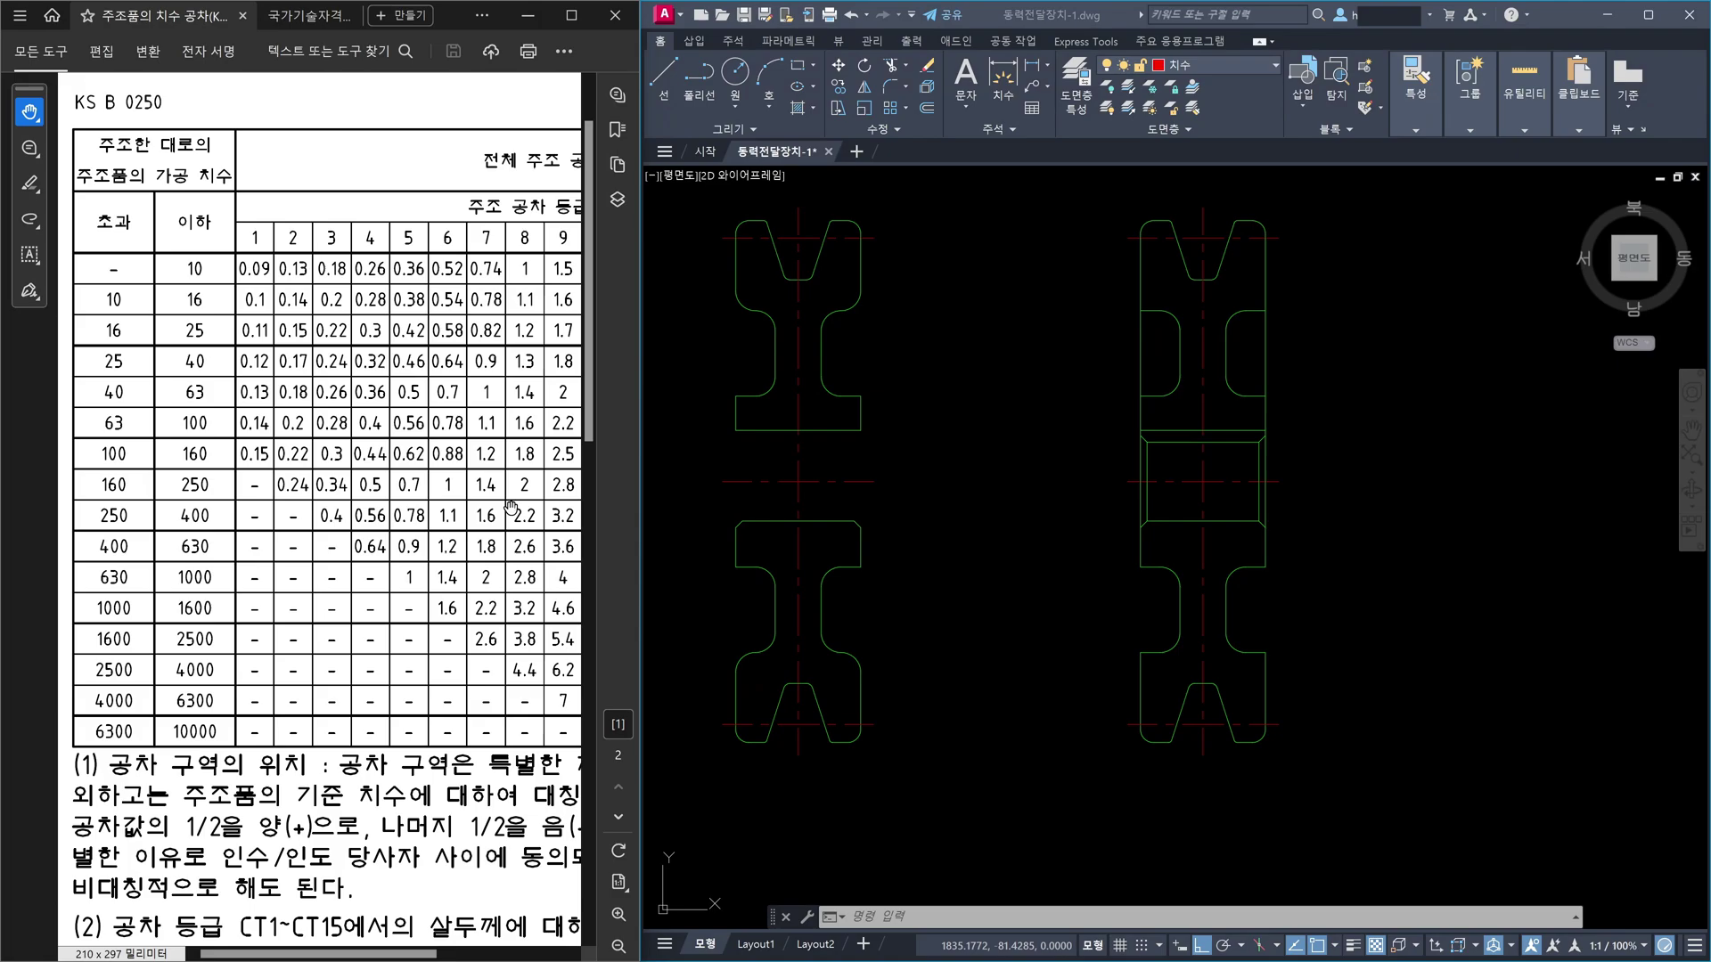
scroll(510, 506, down, 1)
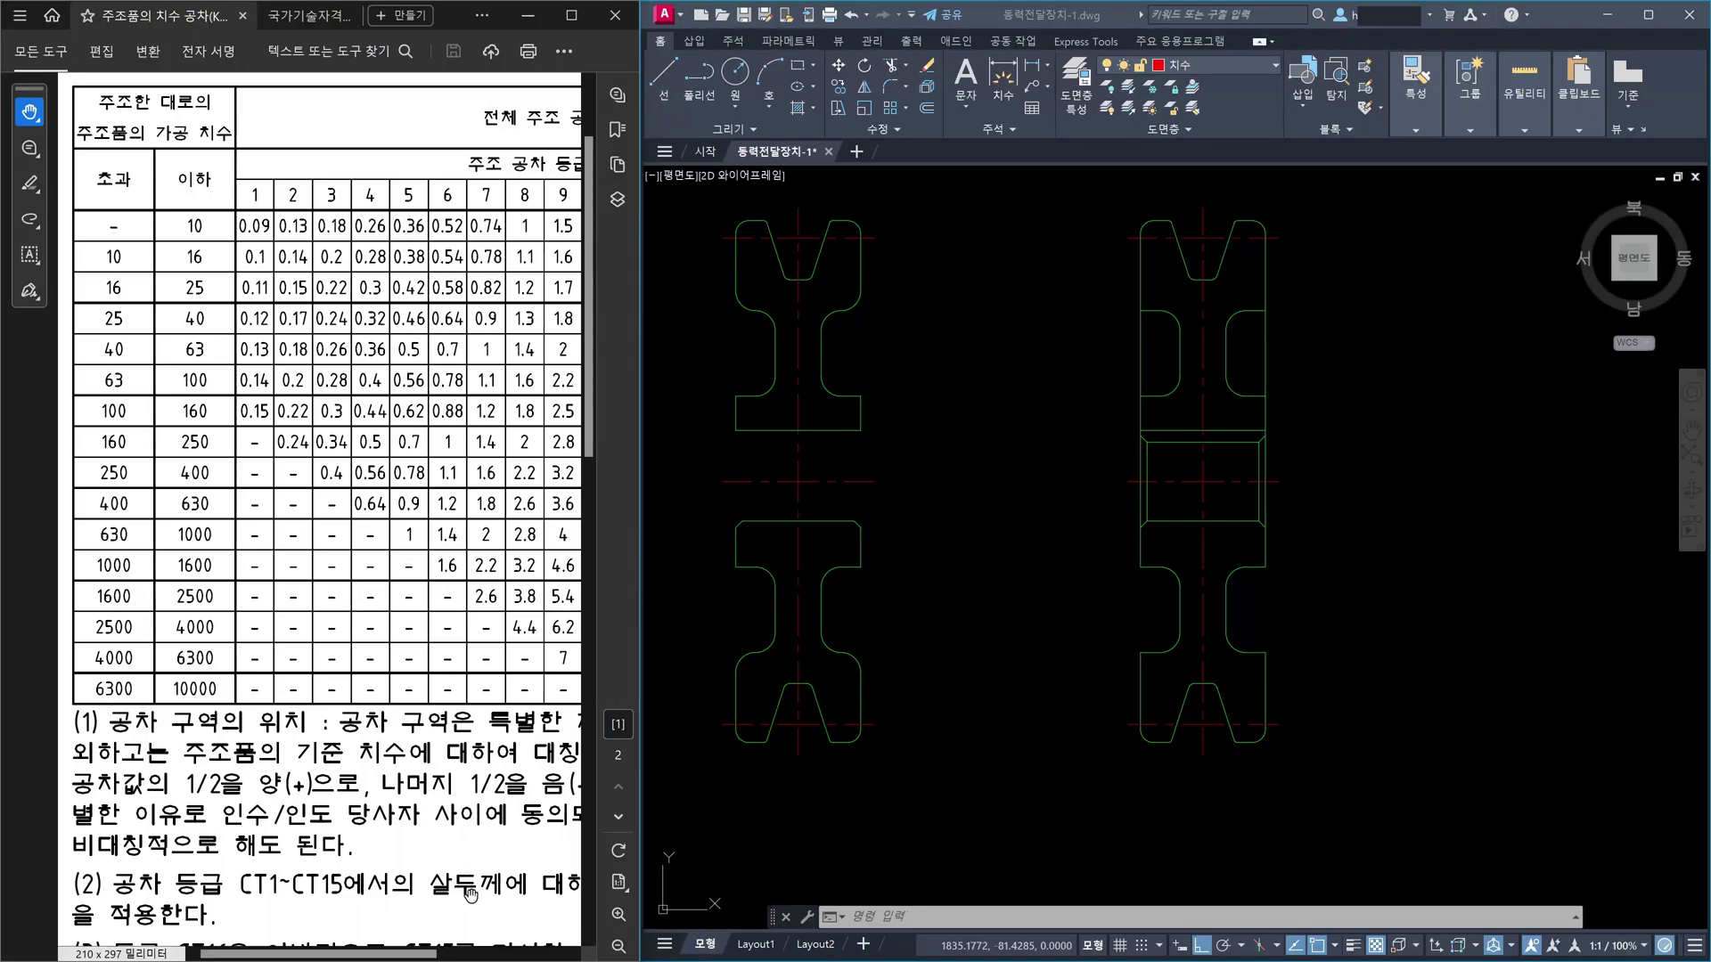
click(1301, 736)
key(Escape)
key(Escape)
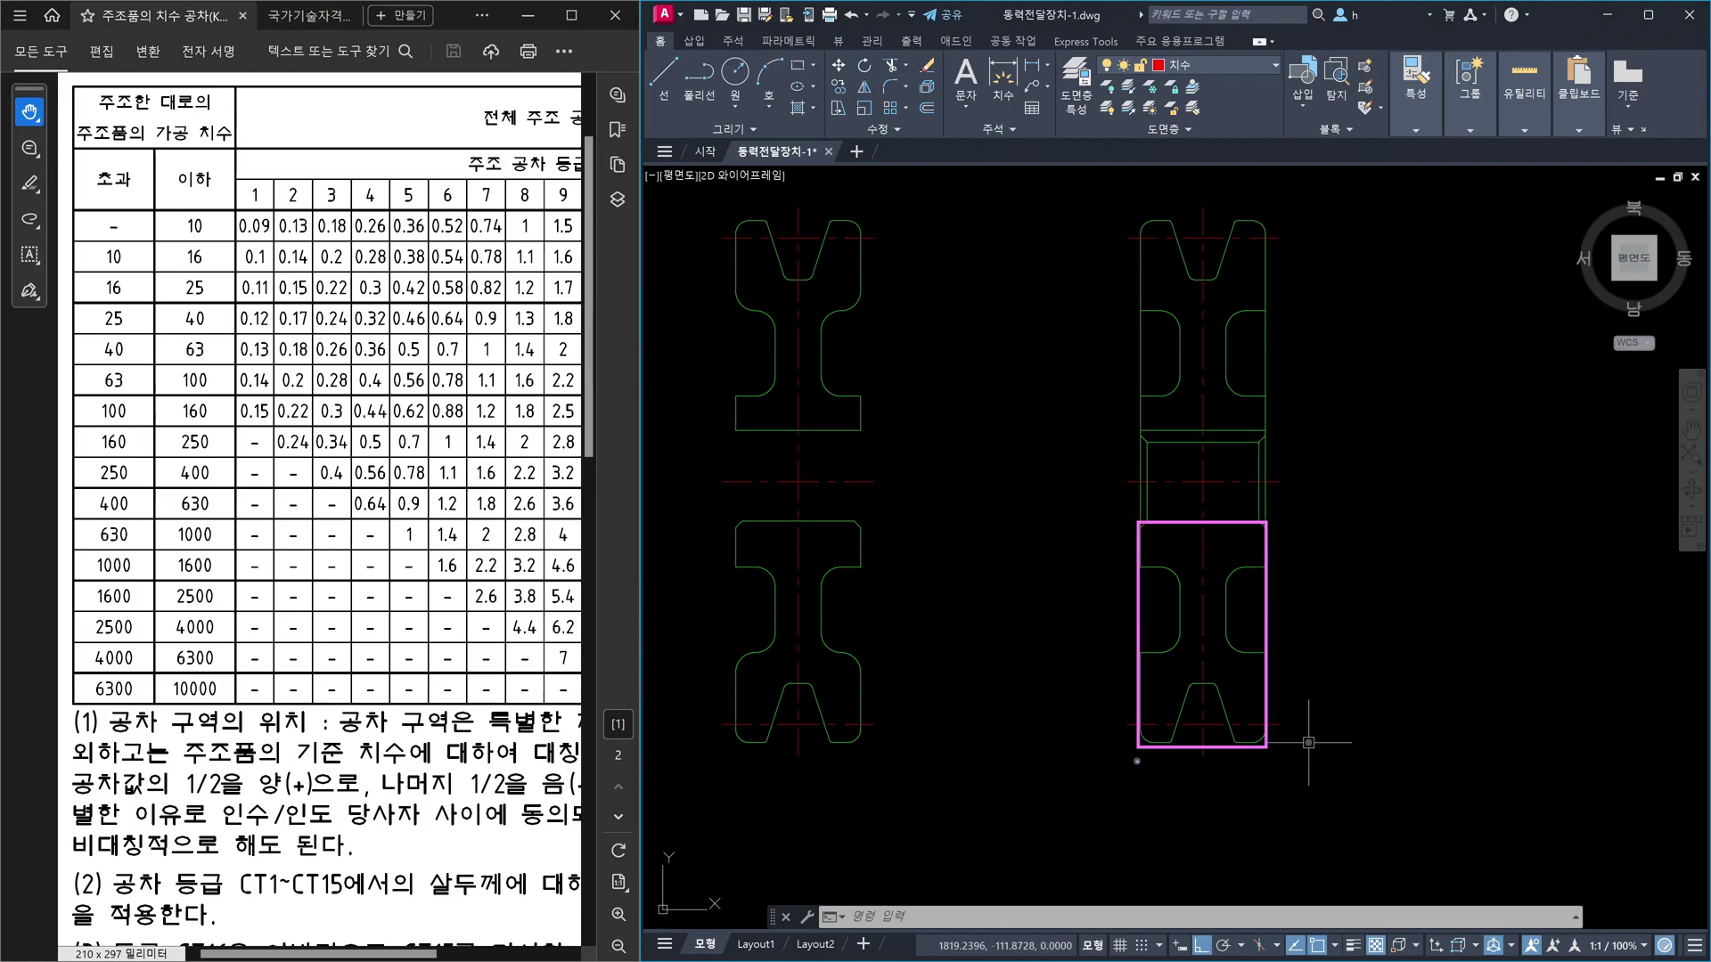
- Sketch a freehand width arrow below the boxed lower pulley section and label it 살두께 (wall thickness) with the value 19
drag(1137, 761, 1260, 788)
mouse_move(1150, 792)
mouse_down()
mouse_move(1248, 793)
mouse_move(1152, 796)
mouse_move(1176, 804)
mouse_up()
drag(1180, 824, 1155, 846)
drag(1174, 832, 1194, 854)
drag(1184, 861, 1211, 872)
drag(1210, 838, 1223, 870)
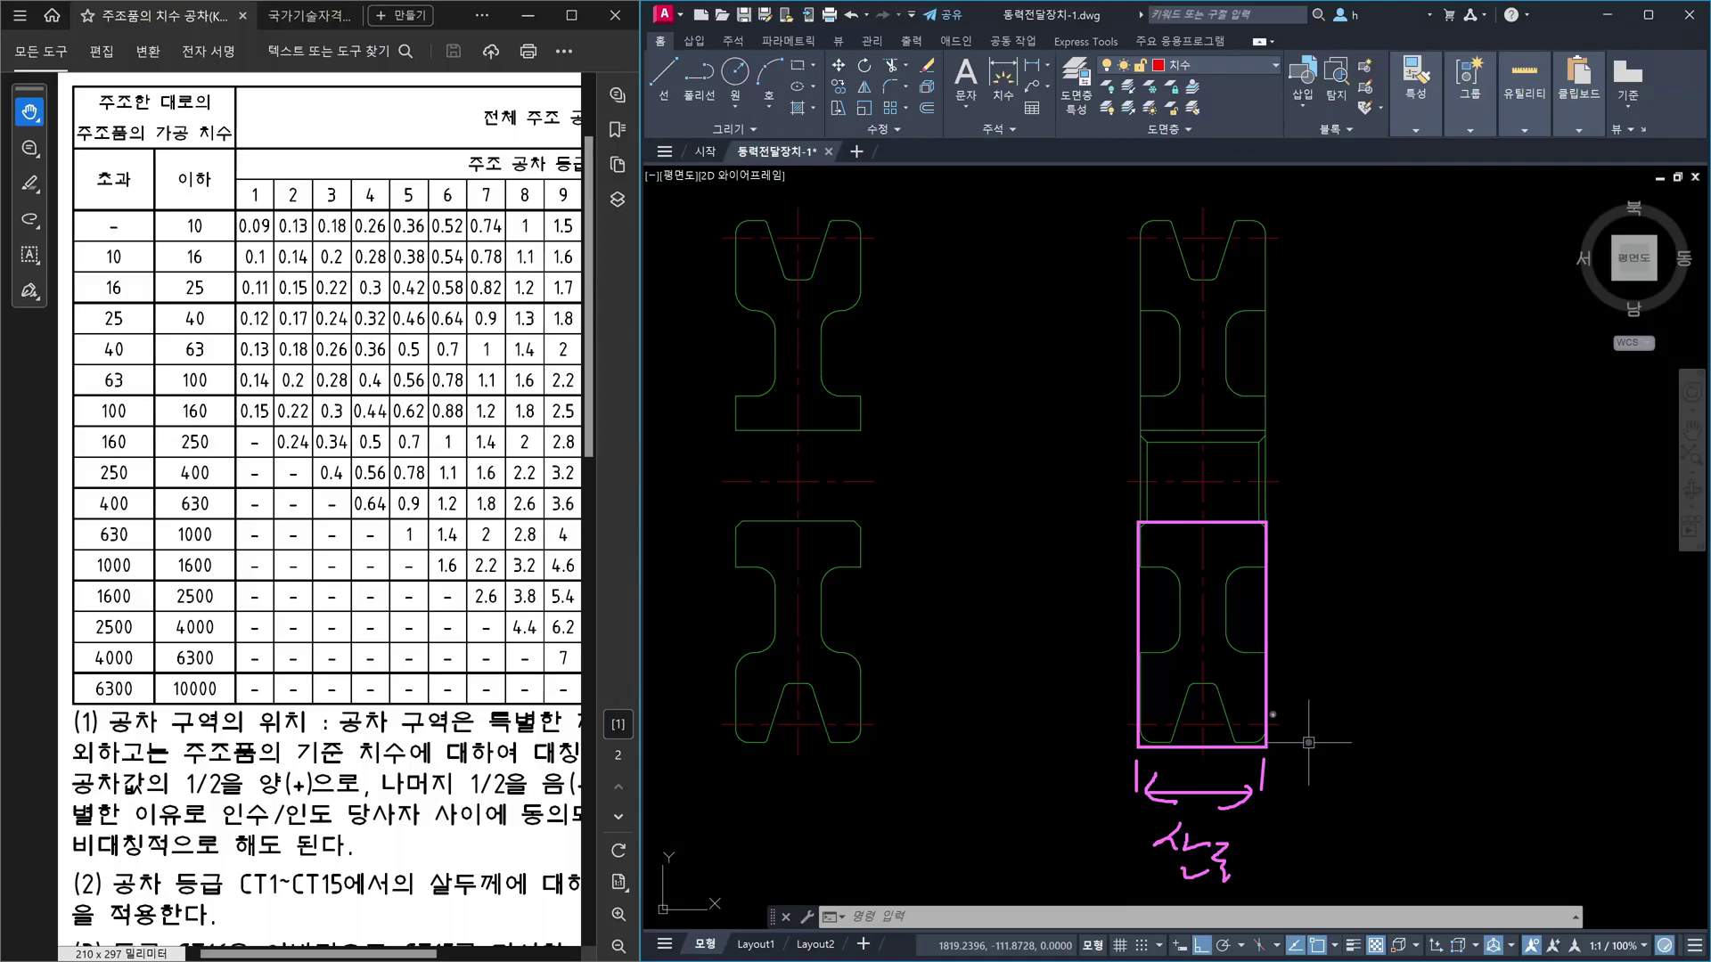
mouse_move(1286, 831)
mouse_down()
mouse_move(1240, 860)
mouse_move(1311, 884)
mouse_up()
mouse_move(1076, 831)
mouse_down()
mouse_move(1074, 869)
mouse_move(1121, 830)
mouse_move(1096, 894)
mouse_move(1038, 891)
mouse_up()
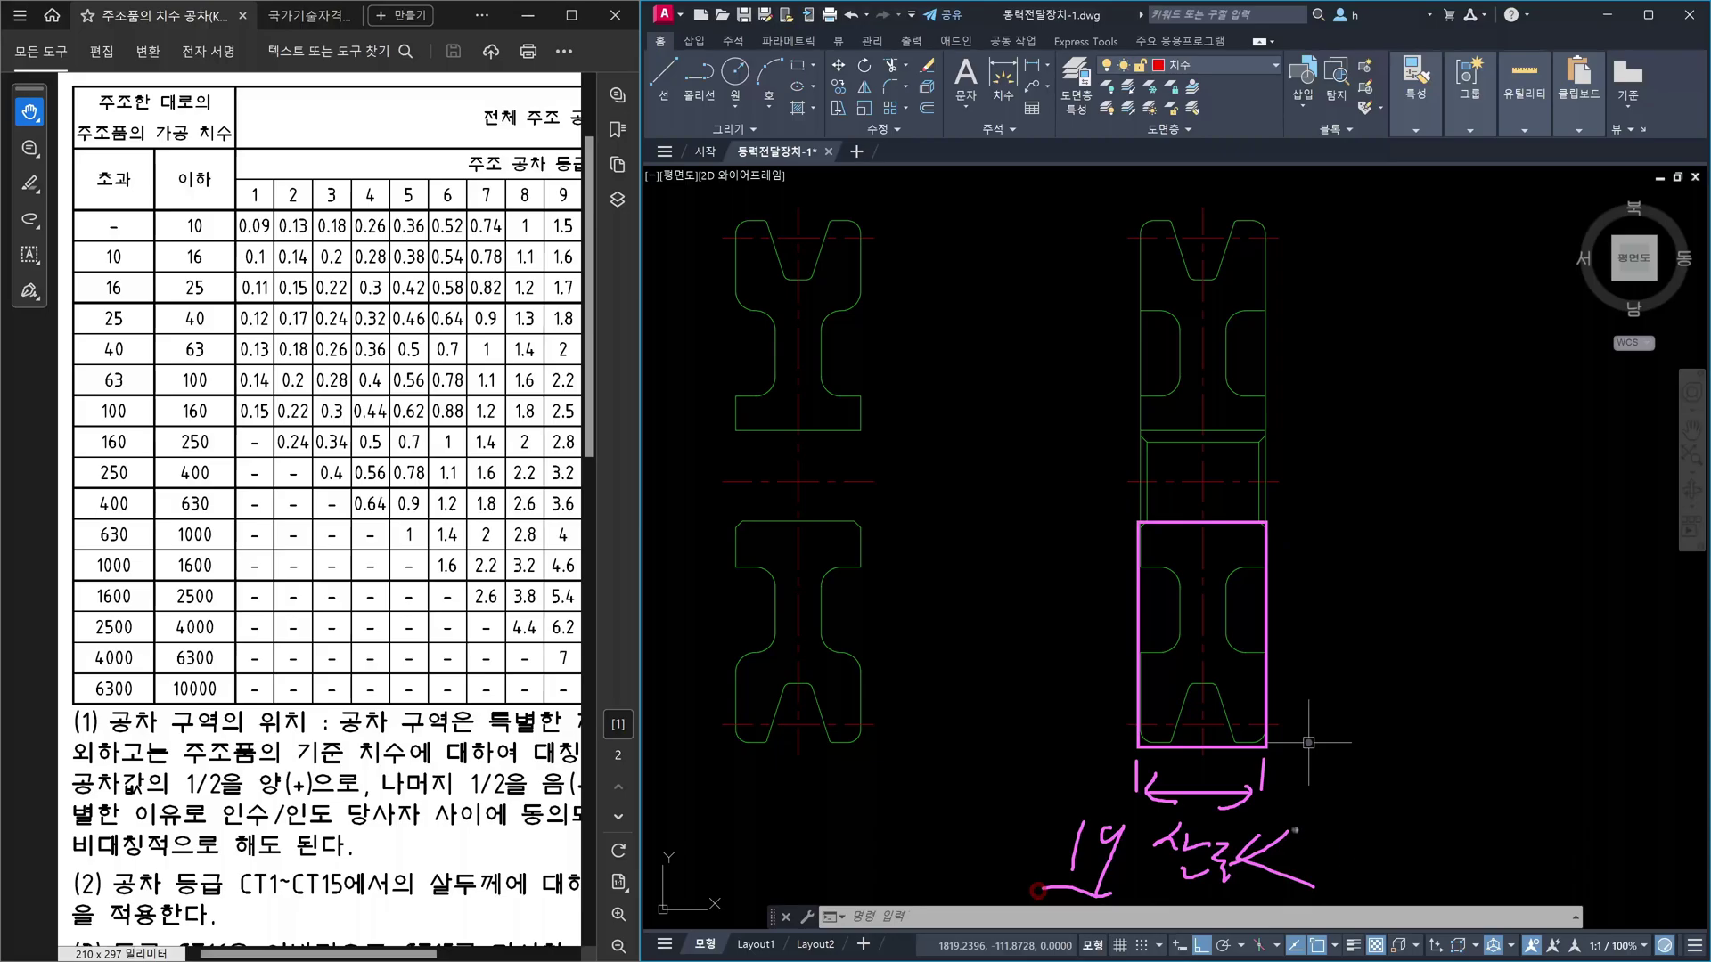
- Sketch an arrow from the value 19 to the handwritten 두 and circle the web of the boxed lower pulley section
mouse_move(994, 864)
mouse_down()
mouse_move(1051, 831)
mouse_move(1039, 871)
mouse_up()
mouse_move(932, 839)
mouse_down()
mouse_move(954, 835)
mouse_move(957, 858)
mouse_up()
drag(940, 861, 939, 881)
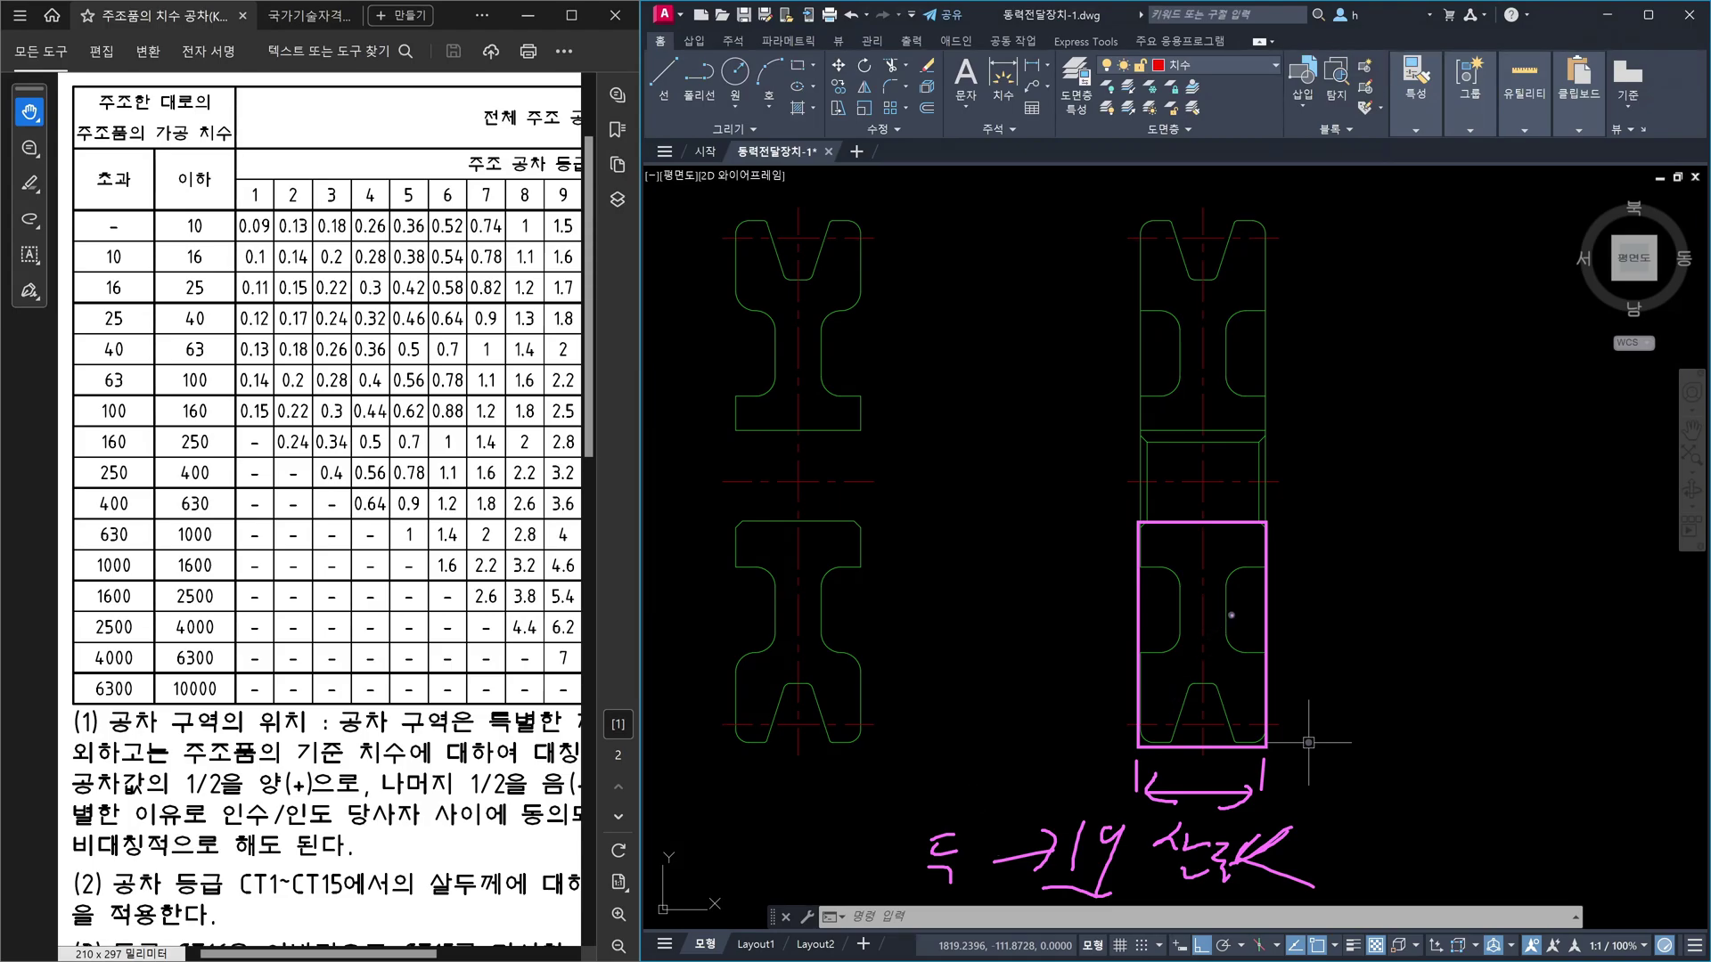
mouse_move(1231, 615)
mouse_down()
mouse_move(1186, 604)
mouse_move(1229, 616)
mouse_move(1188, 622)
mouse_move(1178, 595)
mouse_move(1240, 619)
mouse_move(1175, 615)
mouse_move(1221, 604)
mouse_move(1189, 603)
mouse_up()
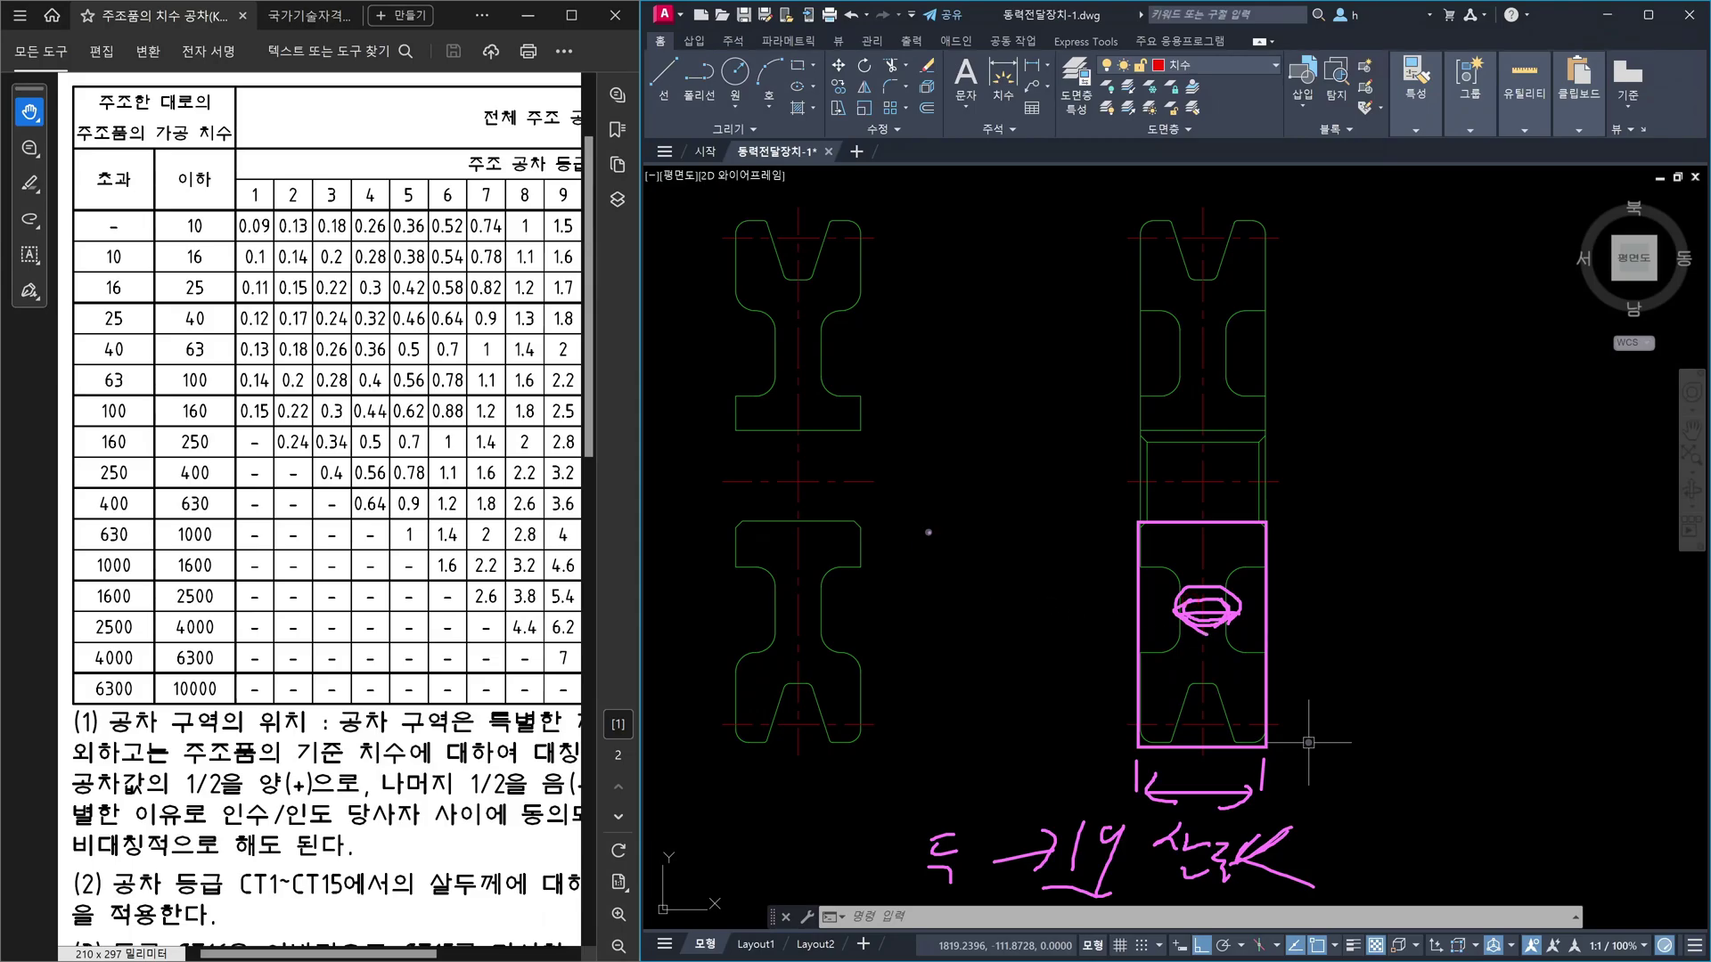
- Write CT11 and +1 between the two pulley sections, and clear the freehand annotations
mouse_move(928, 532)
mouse_down()
mouse_move(949, 559)
mouse_move(971, 526)
mouse_move(963, 556)
mouse_move(1016, 583)
mouse_up()
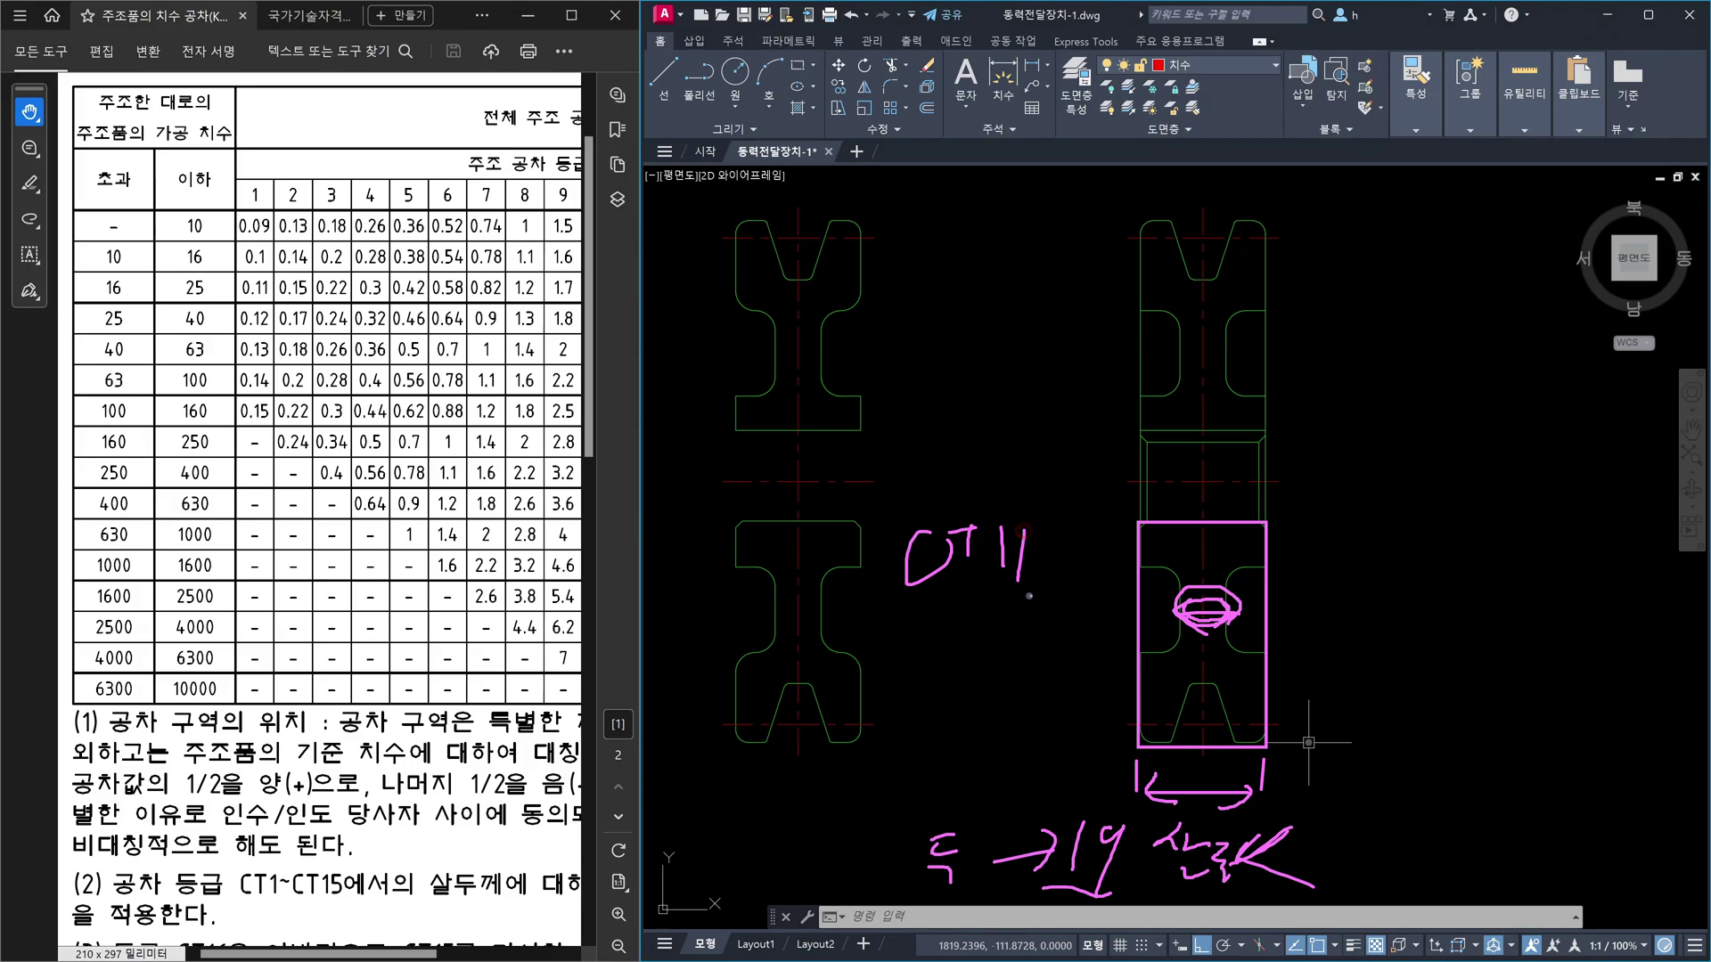
drag(984, 641, 1021, 639)
mouse_move(1002, 622)
mouse_down()
mouse_move(1003, 655)
mouse_move(1037, 674)
mouse_up()
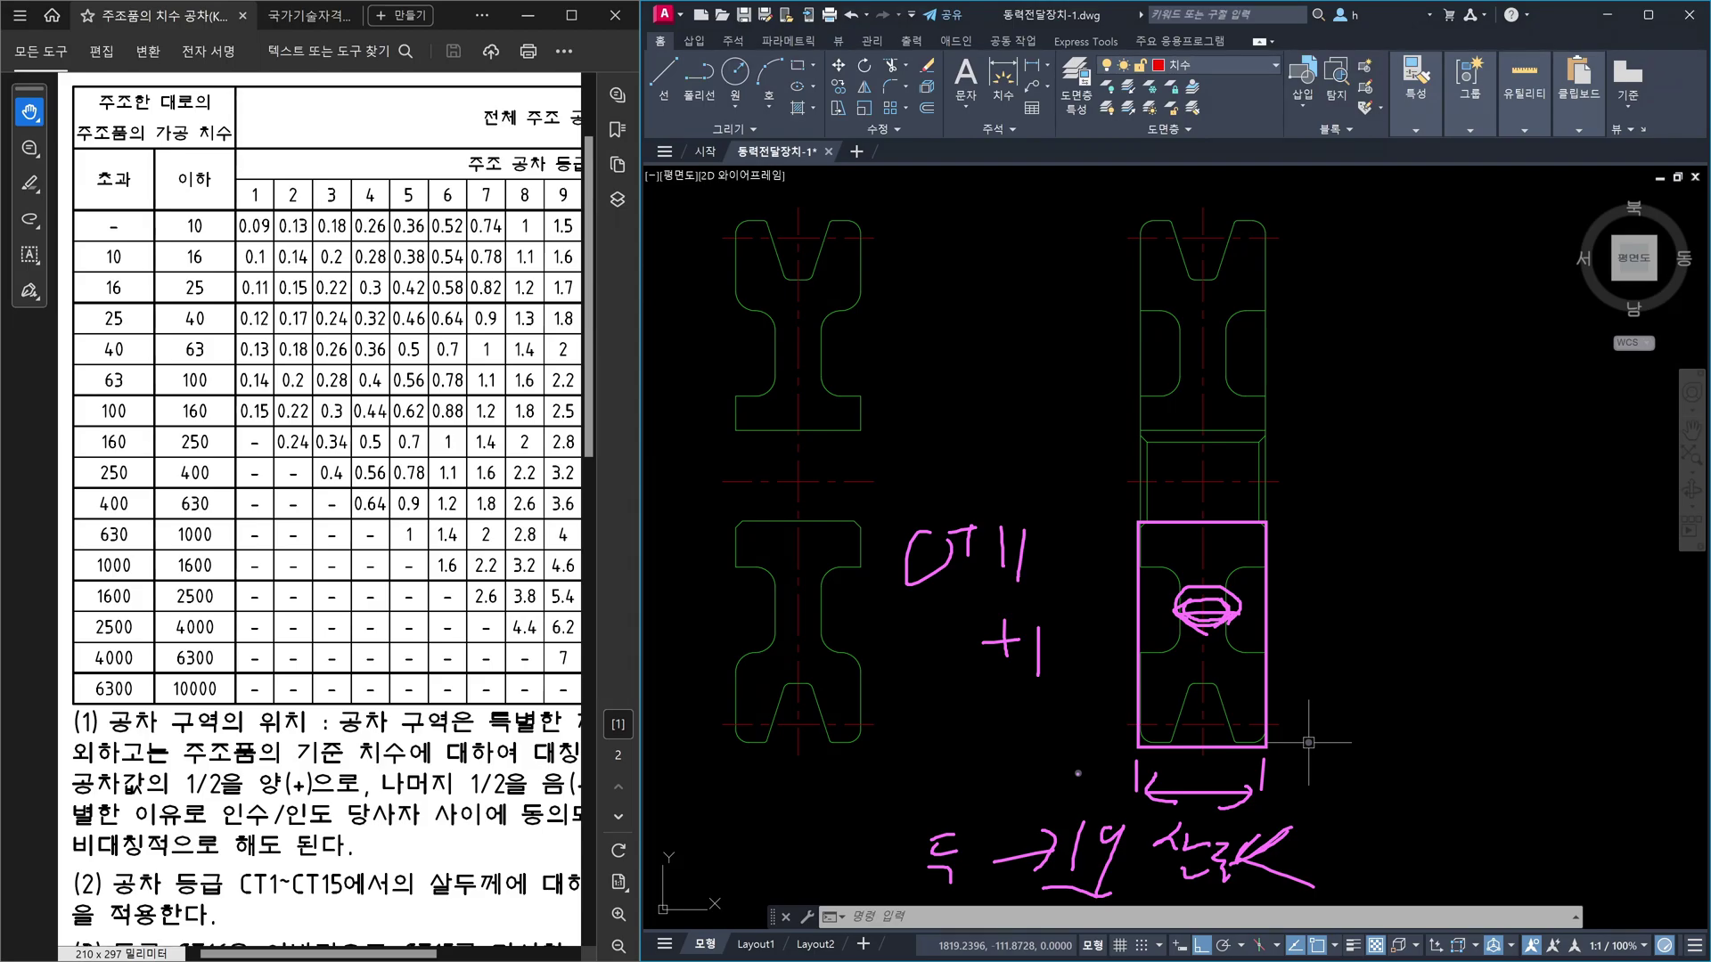
key(Escape)
- Examine the KS B 0250 tolerance notes on wall thickness and return to the casting tolerance table
ctrl+scroll(419, 750, down, 2)
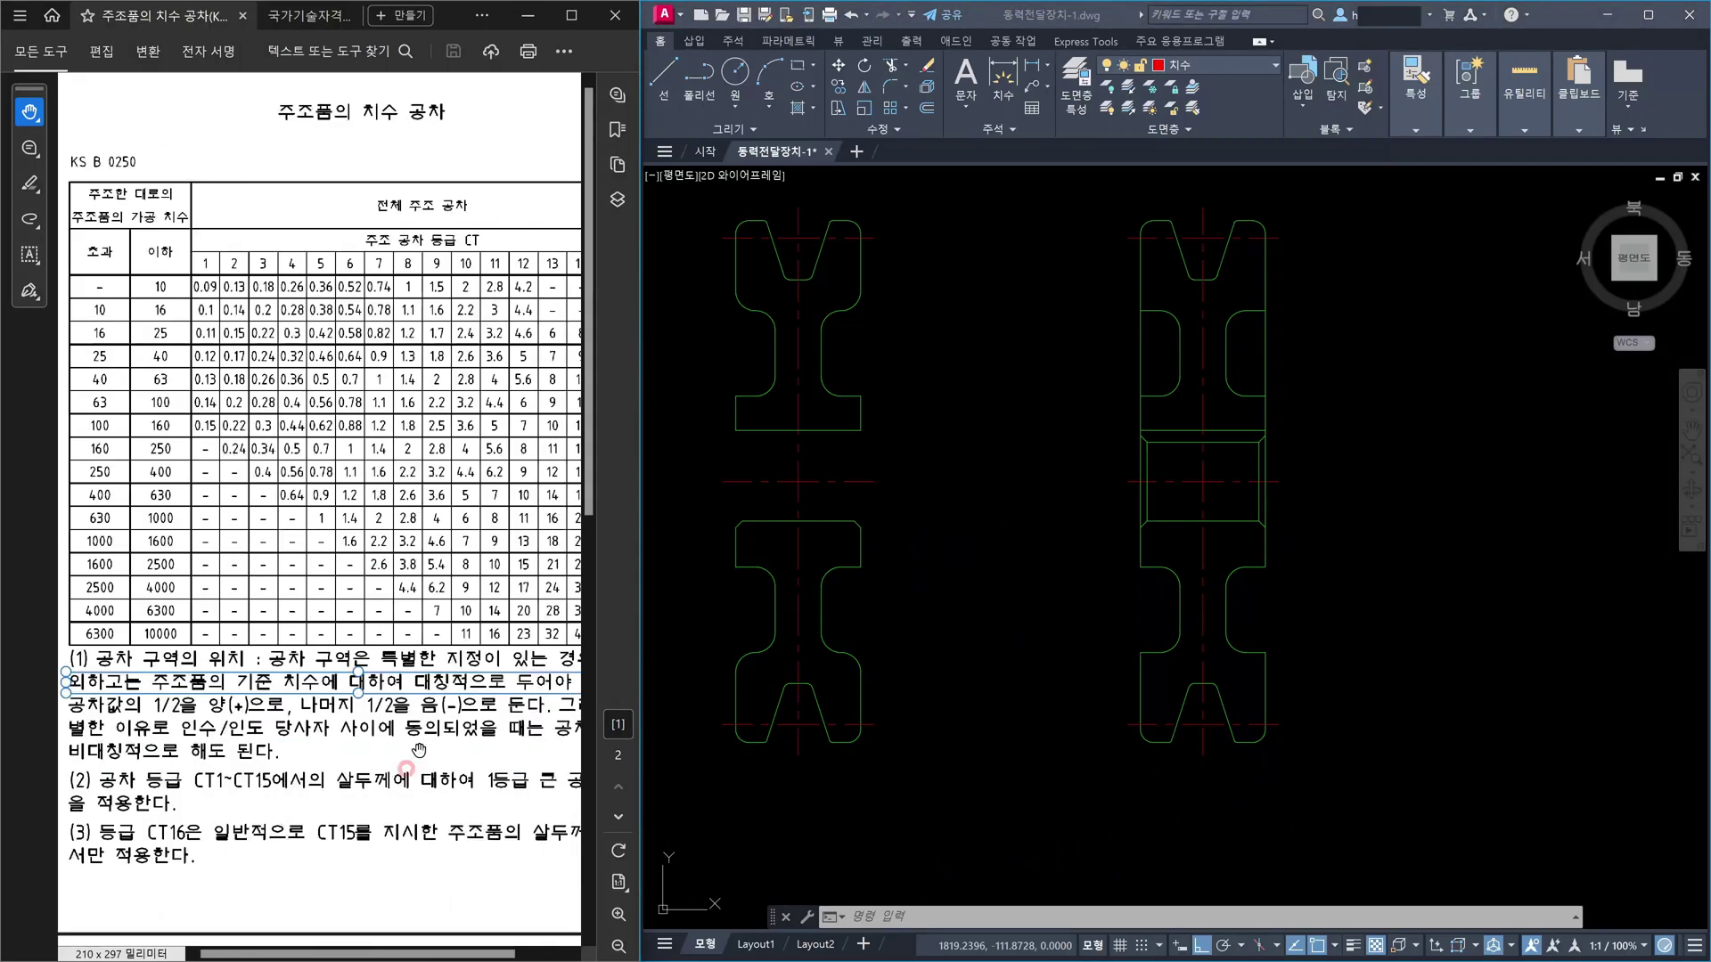
ctrl+scroll(419, 750, down, 1)
ctrl+scroll(417, 739, down, 2)
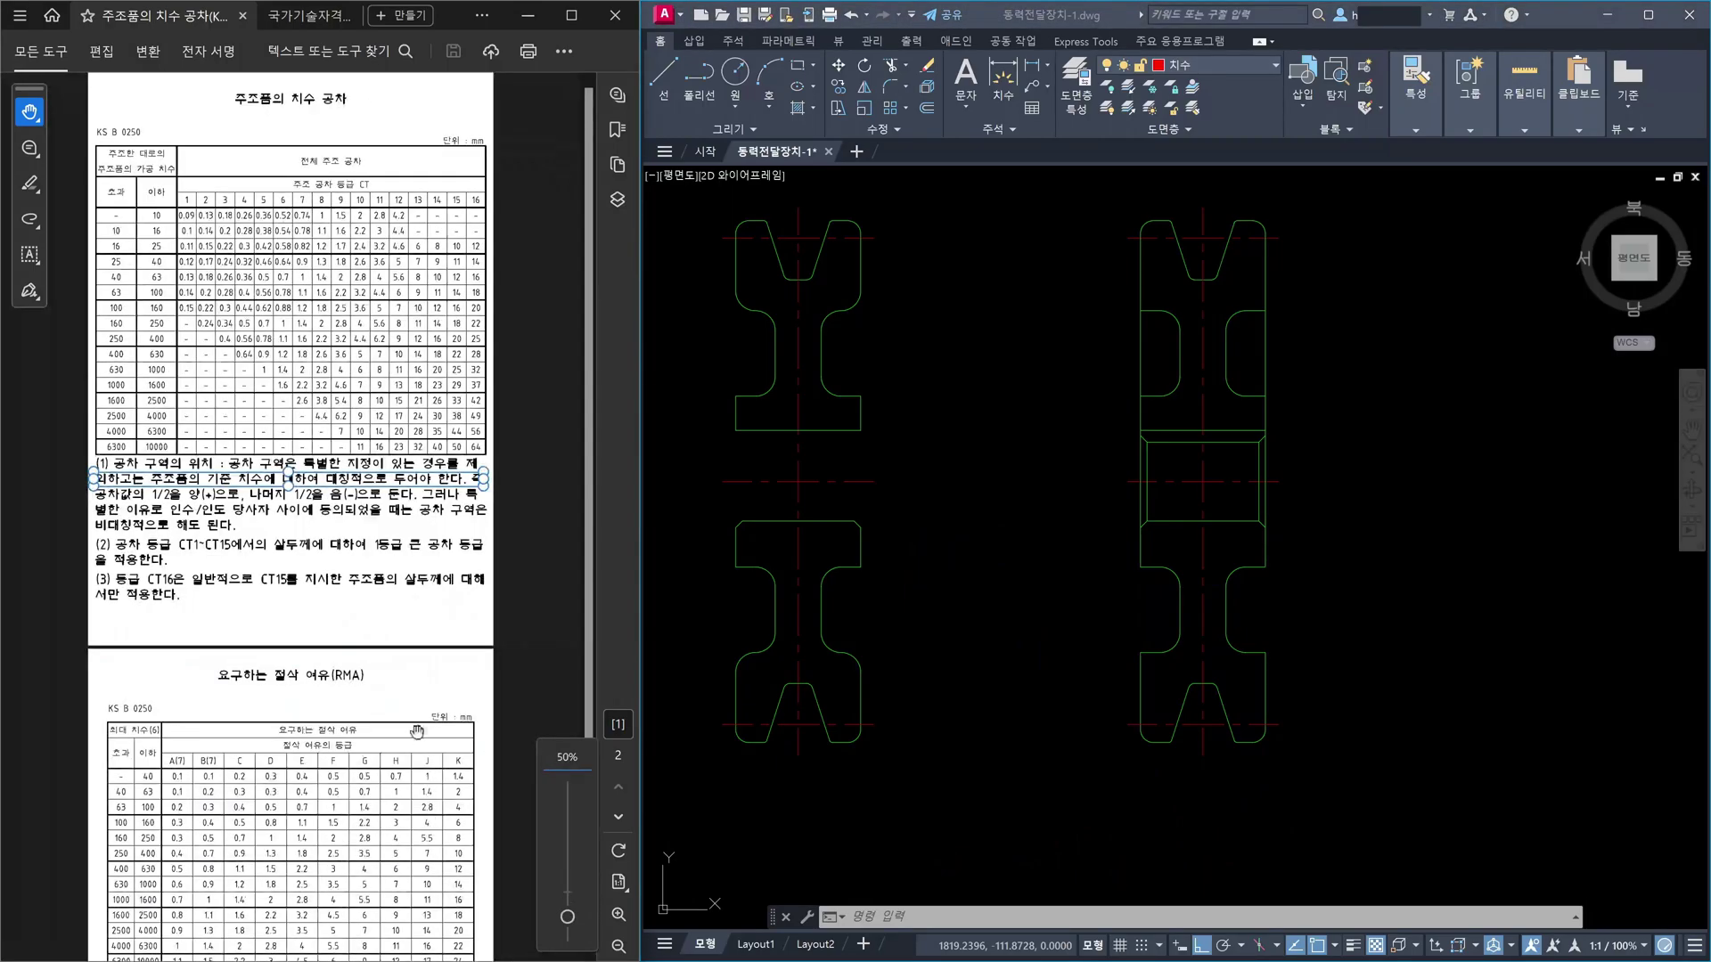
ctrl+scroll(398, 585, up, 2)
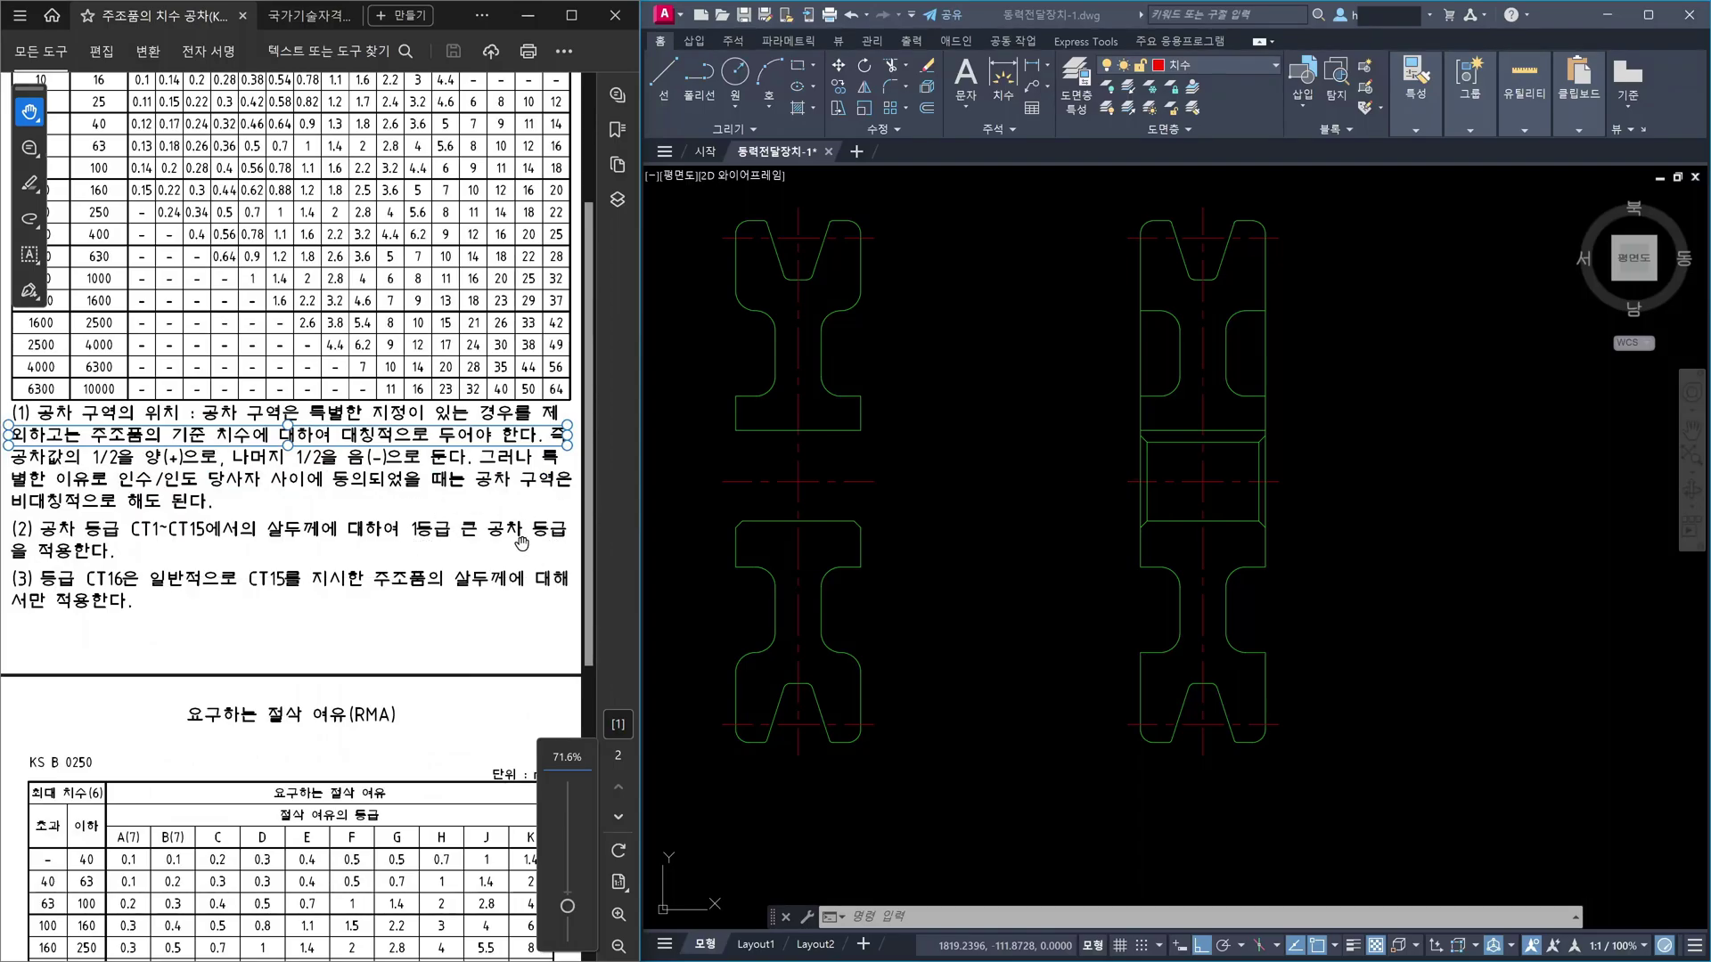
ctrl+scroll(472, 486, up, 2)
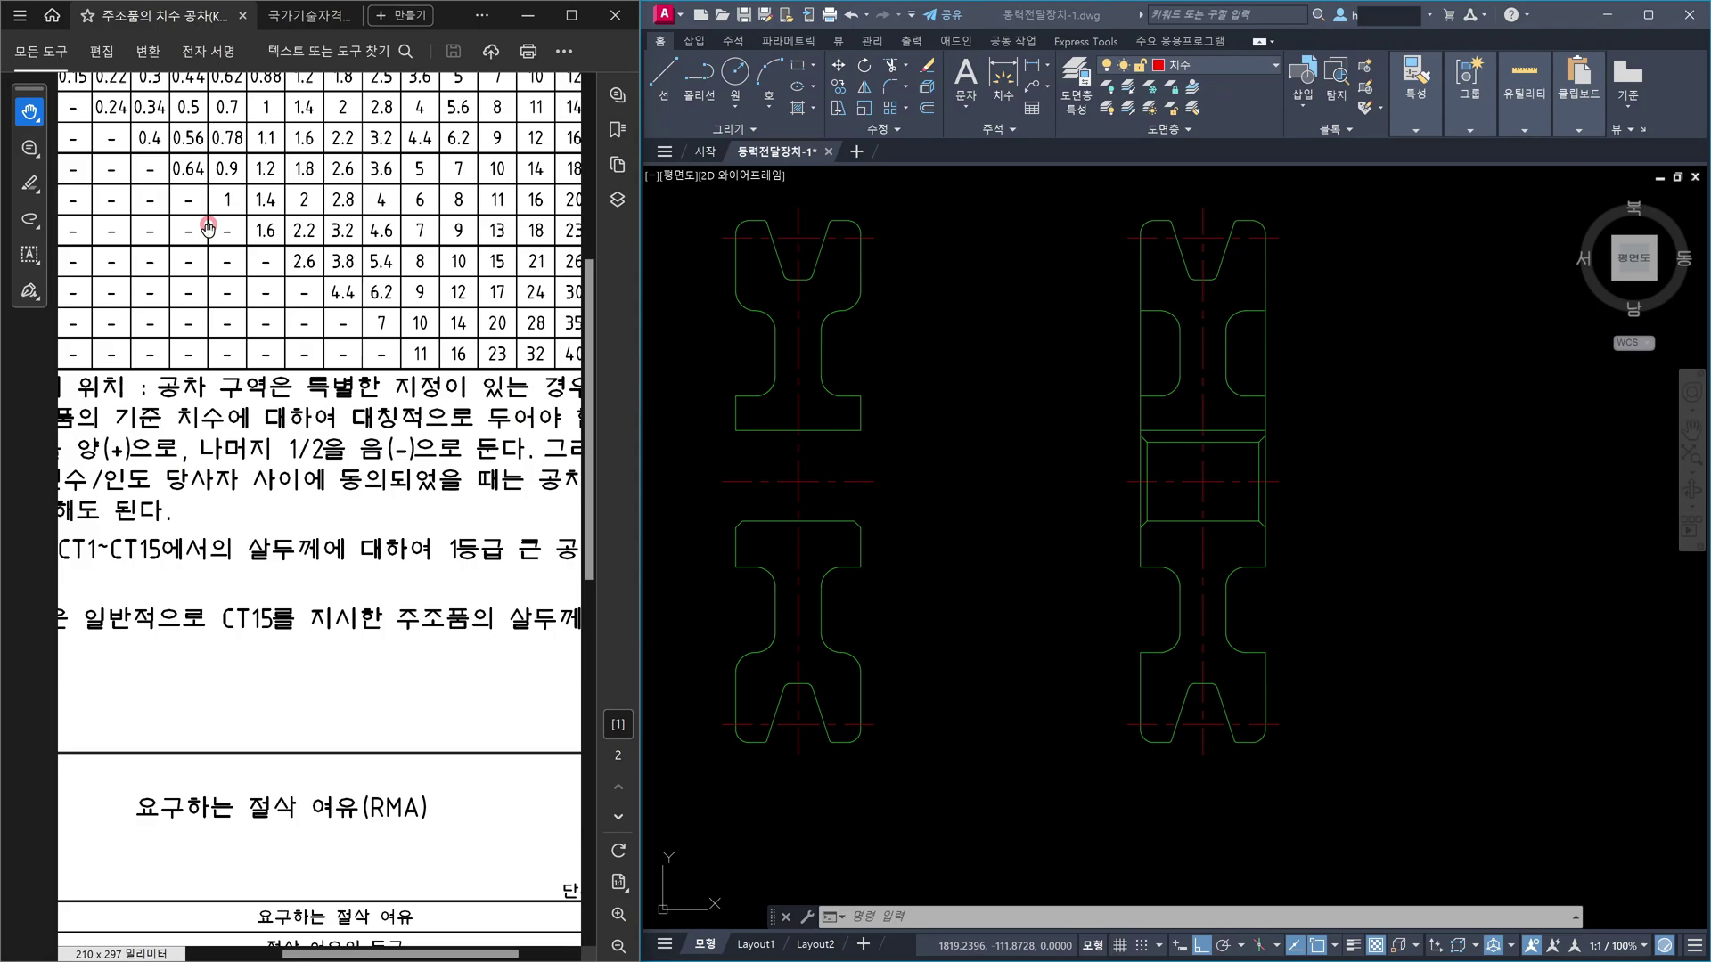
scroll(207, 229, up, 5)
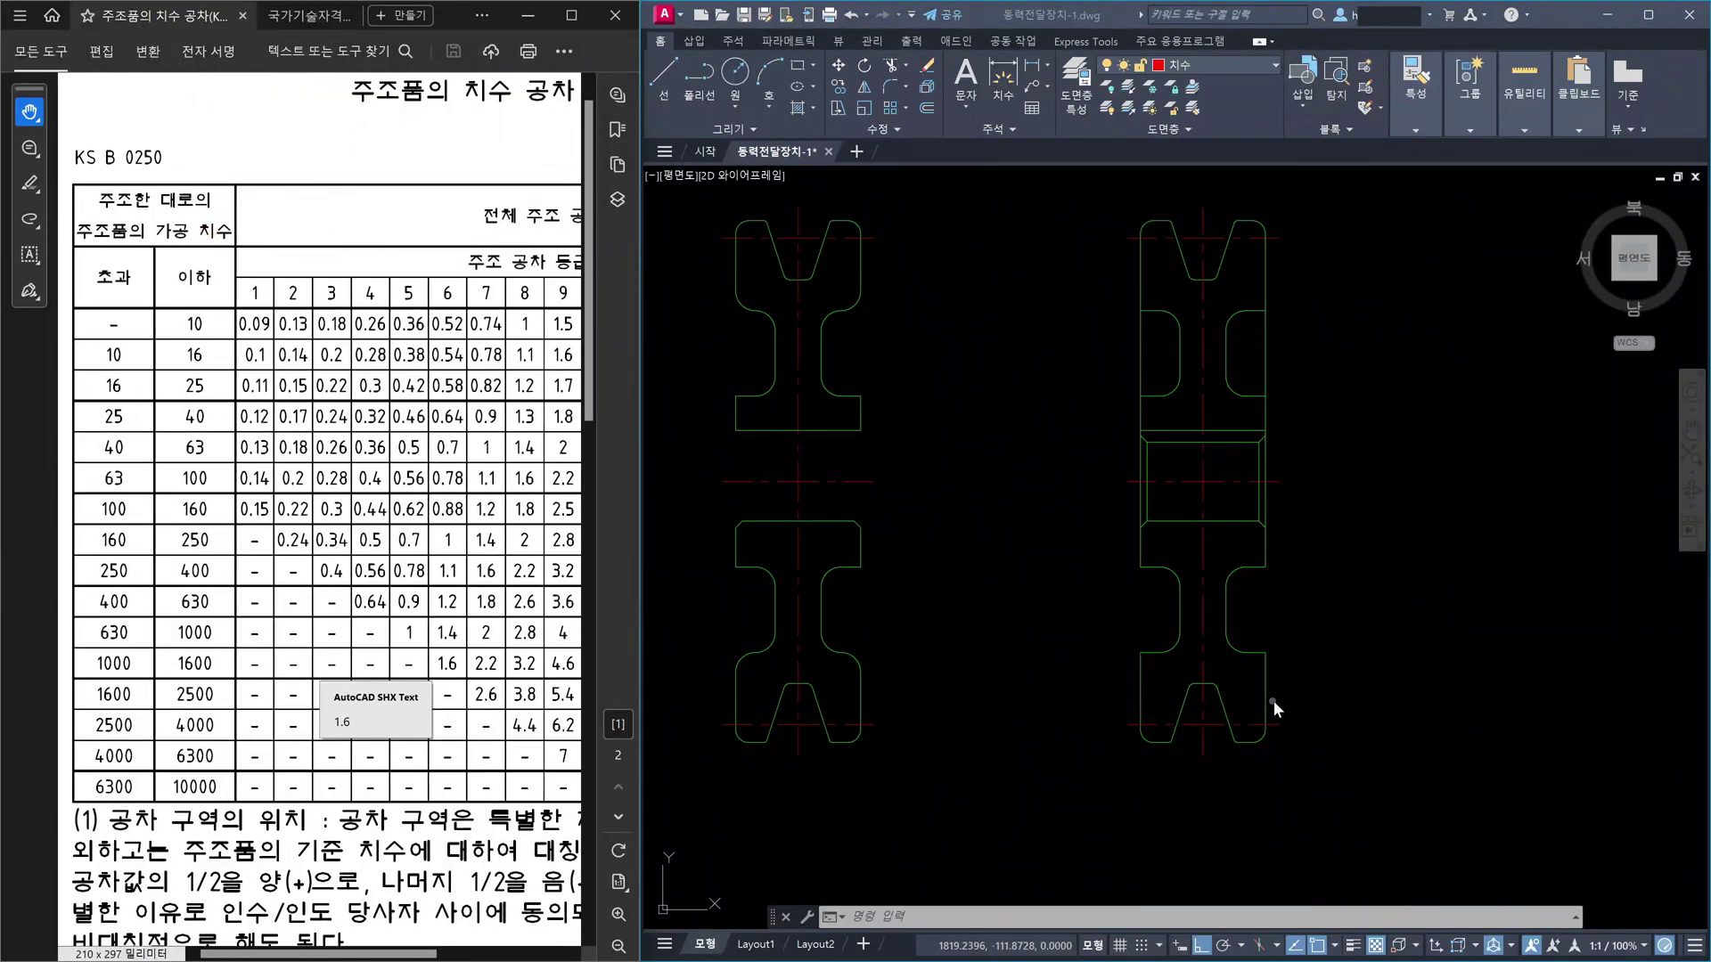
- Box the lower recess area of the second pulley section, mark its web side freehand, and clear the marks
click(1361, 642)
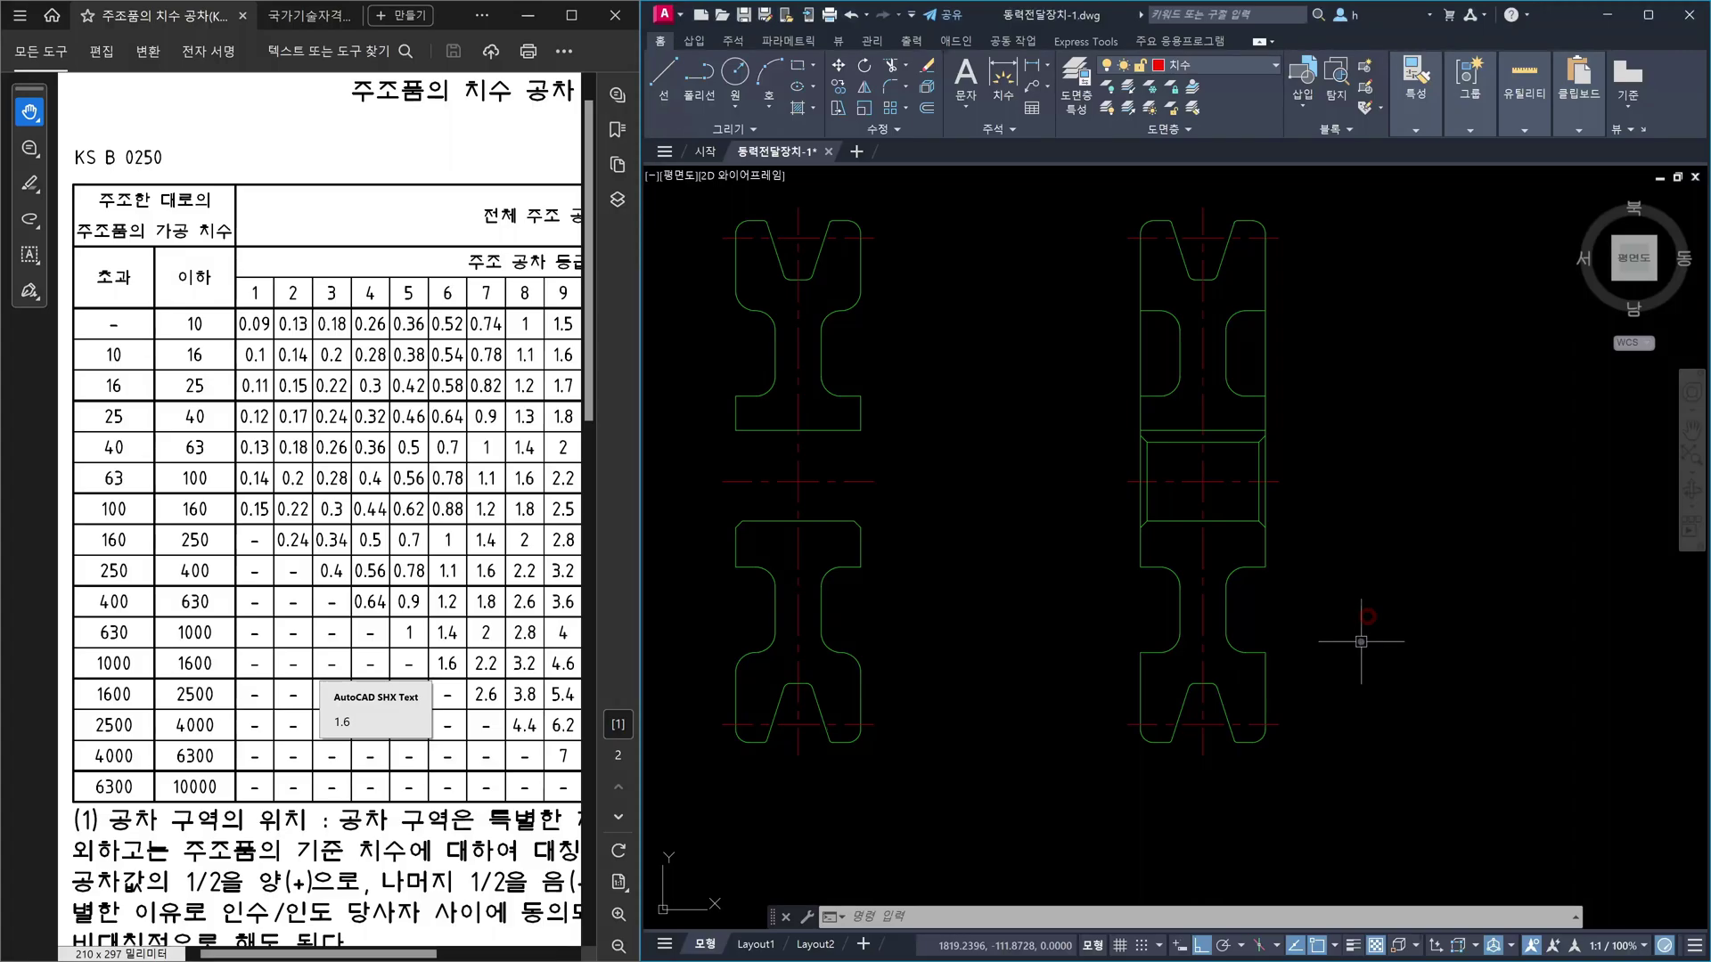
click(1124, 557)
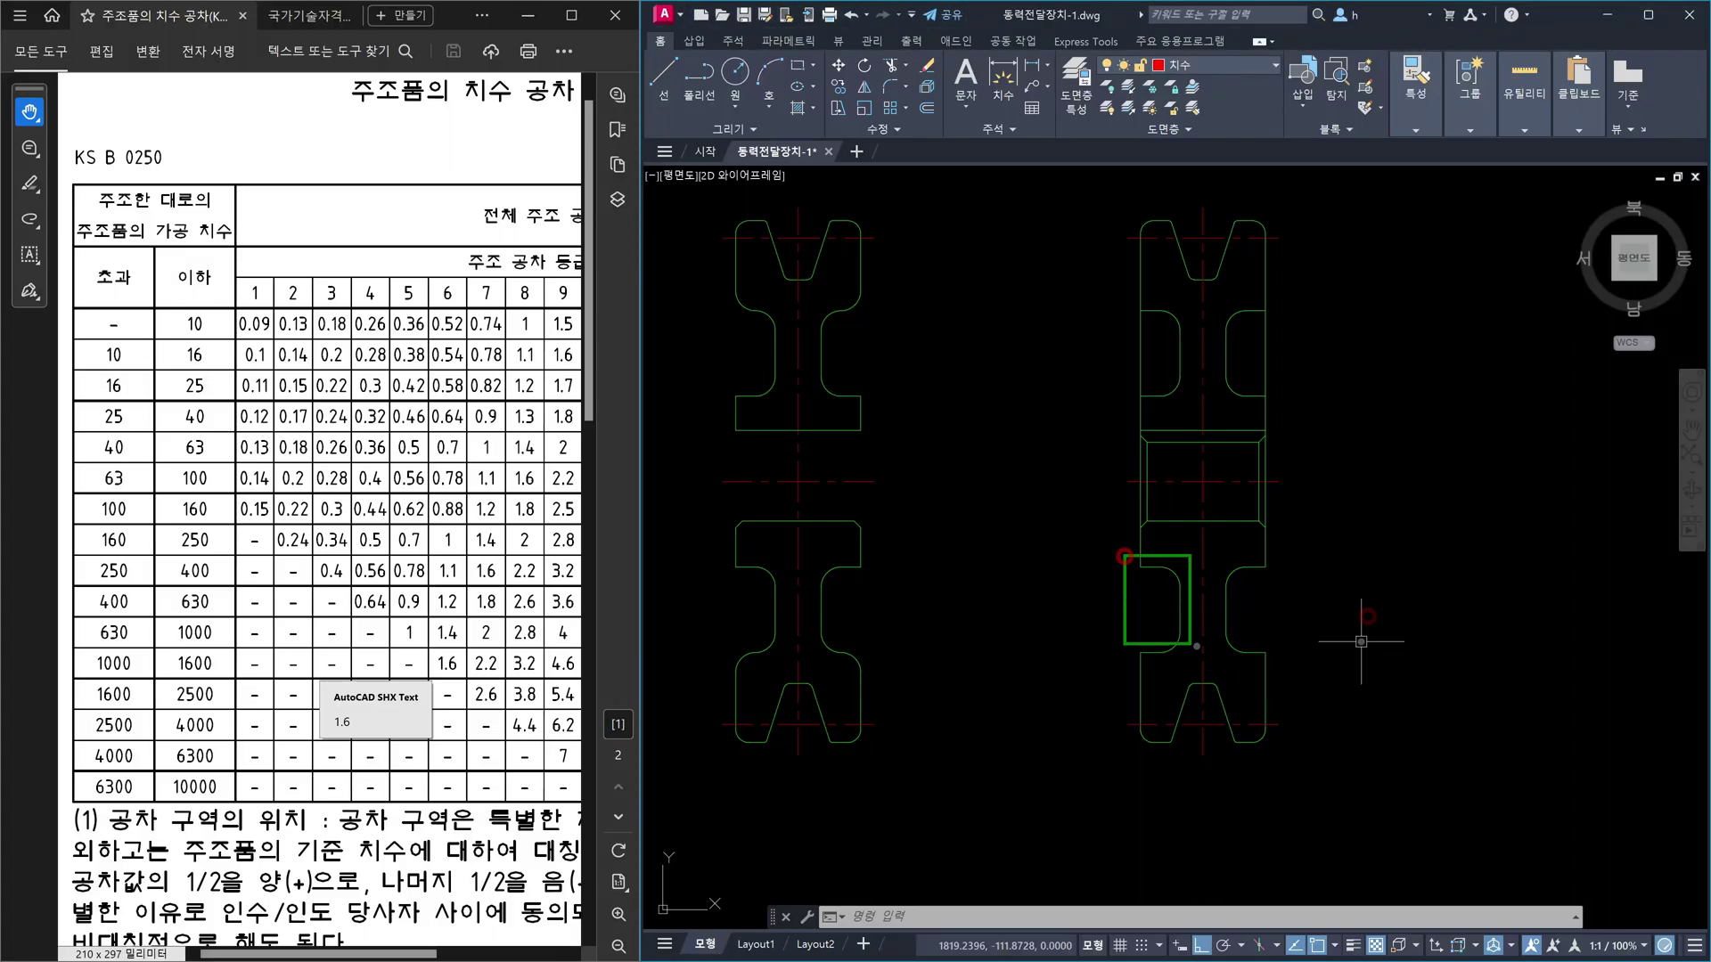
mouse_move(1284, 669)
mouse_down()
mouse_move(1264, 634)
mouse_move(1254, 647)
mouse_up()
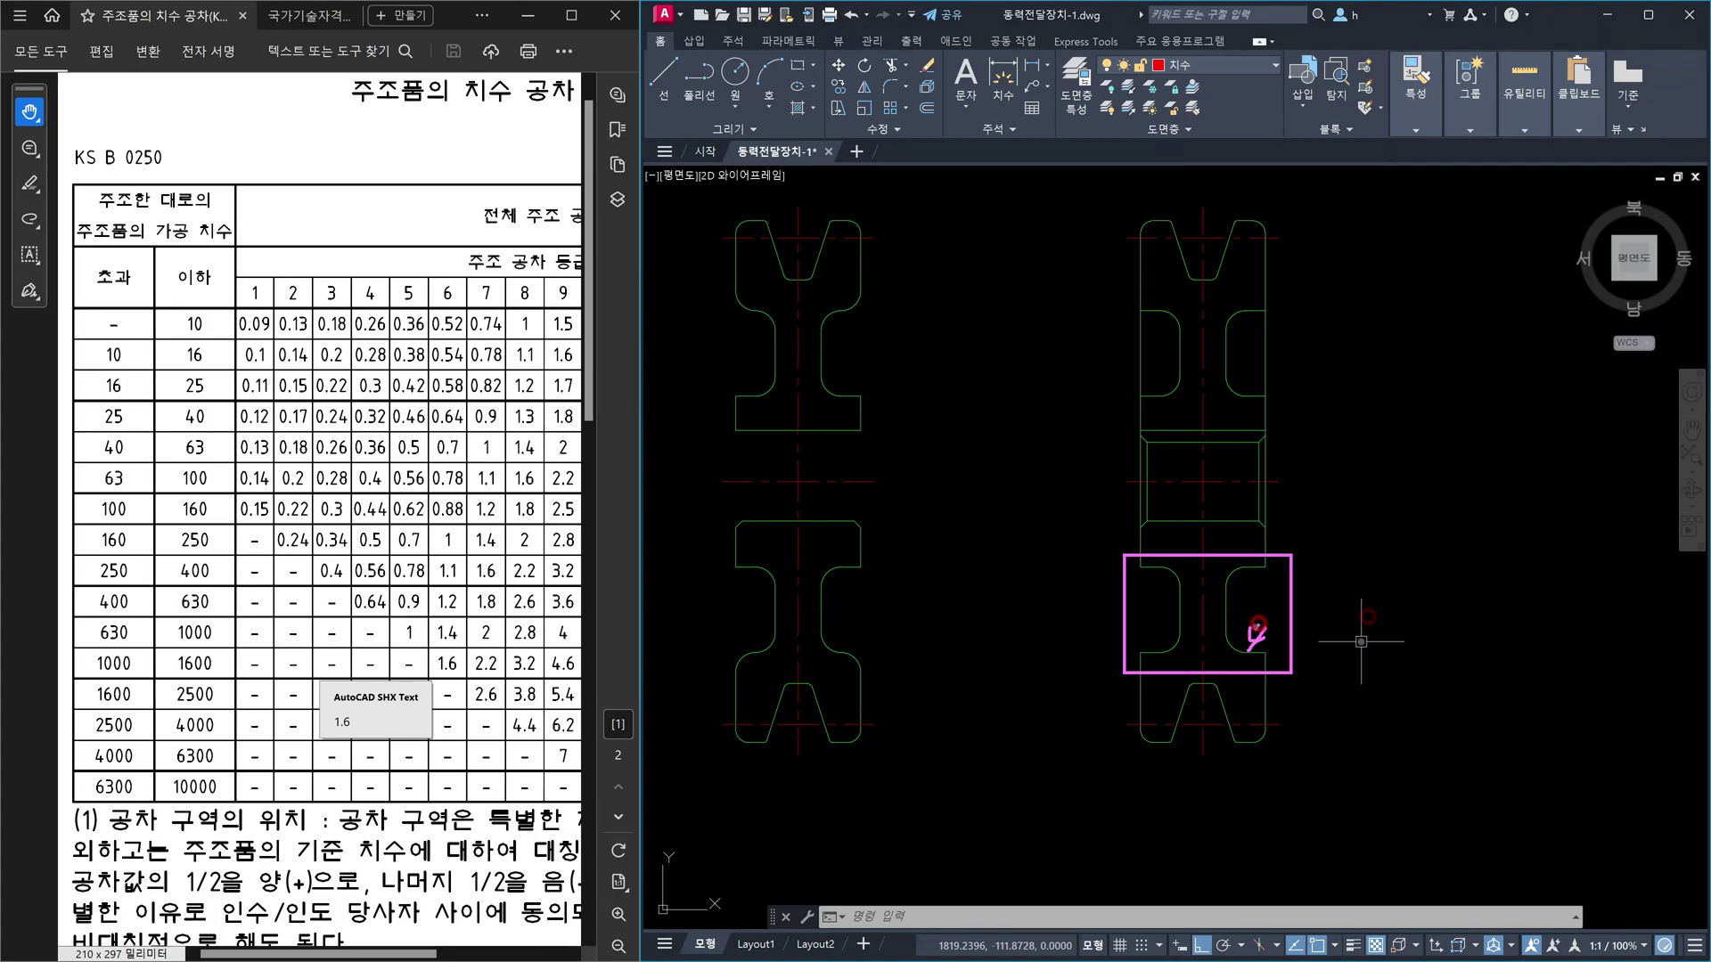
drag(1256, 626, 1251, 653)
mouse_move(1250, 652)
mouse_down()
mouse_move(1270, 656)
mouse_move(1252, 651)
mouse_up()
key(Escape)
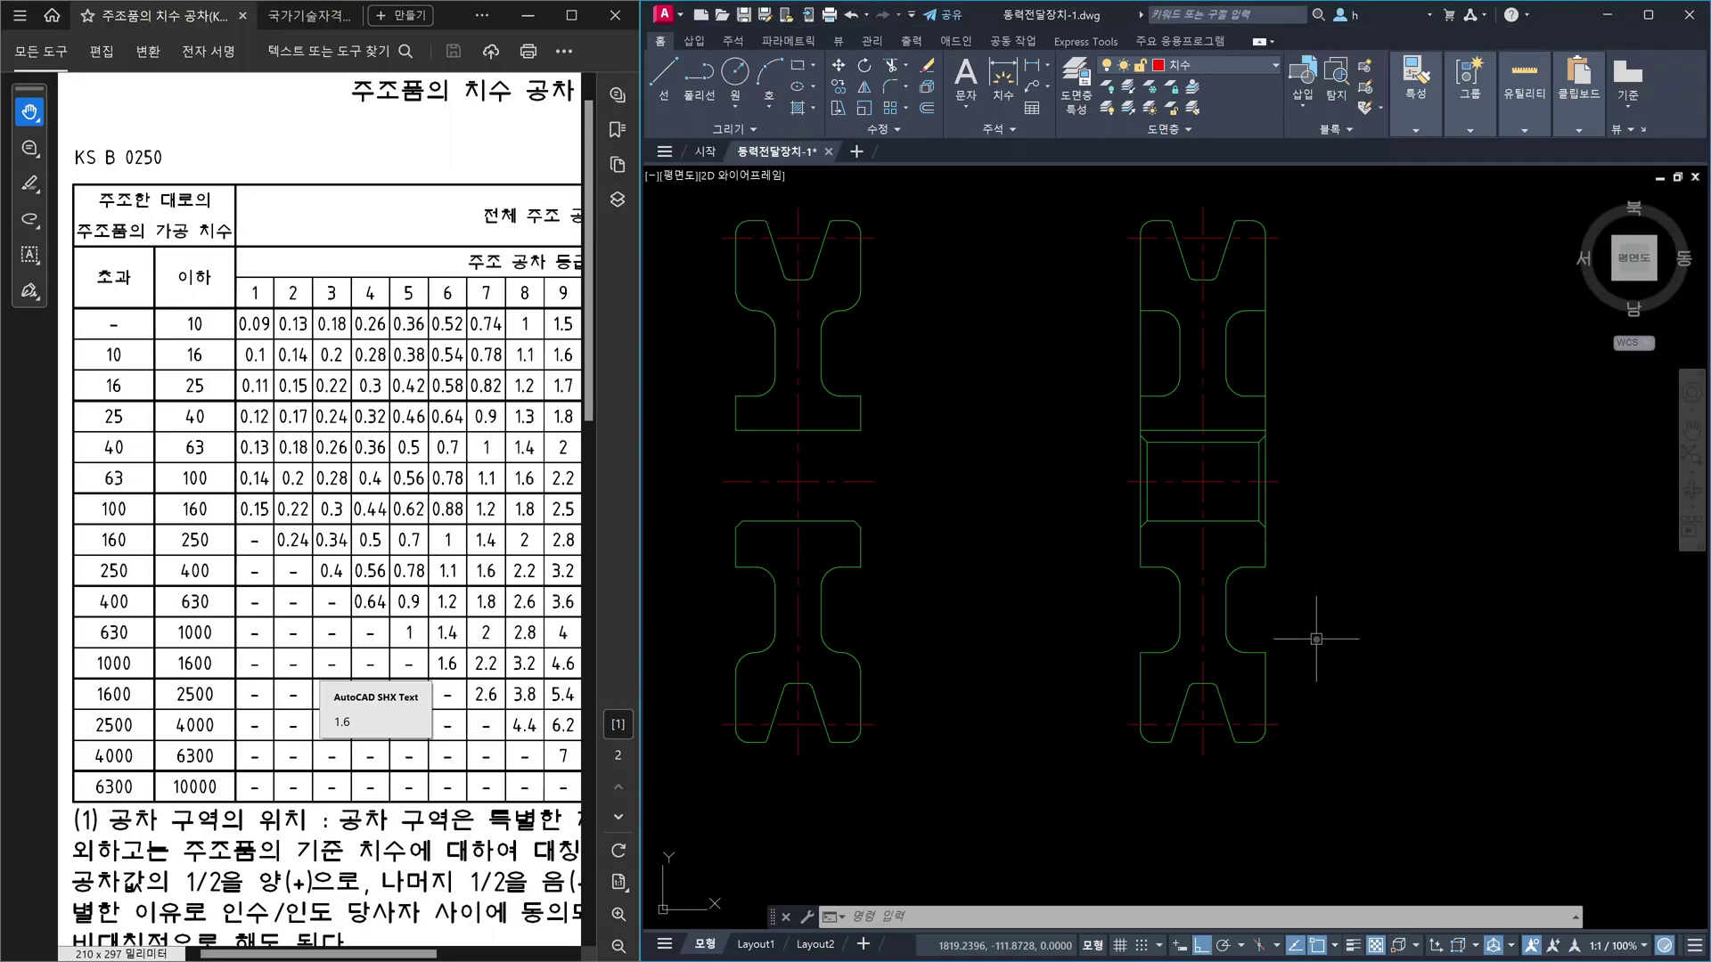
- Highlight the upper and lower side face lines of the second pulley section, and release the selection
click(1267, 553)
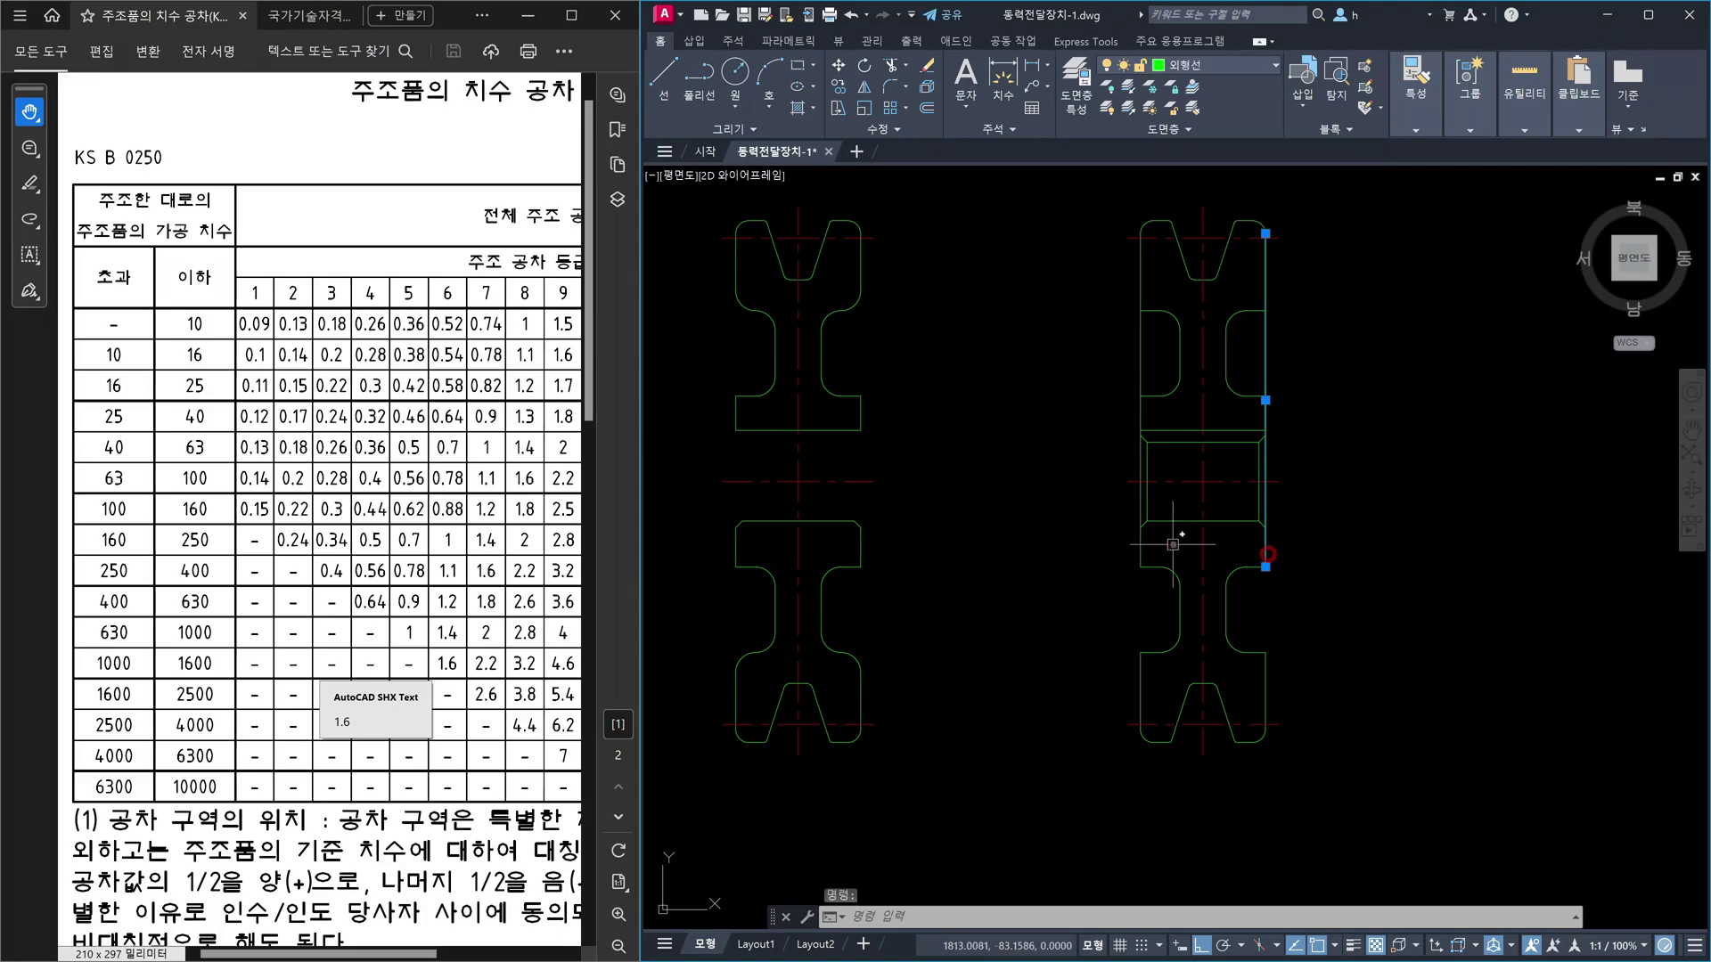
click(1140, 543)
click(1142, 691)
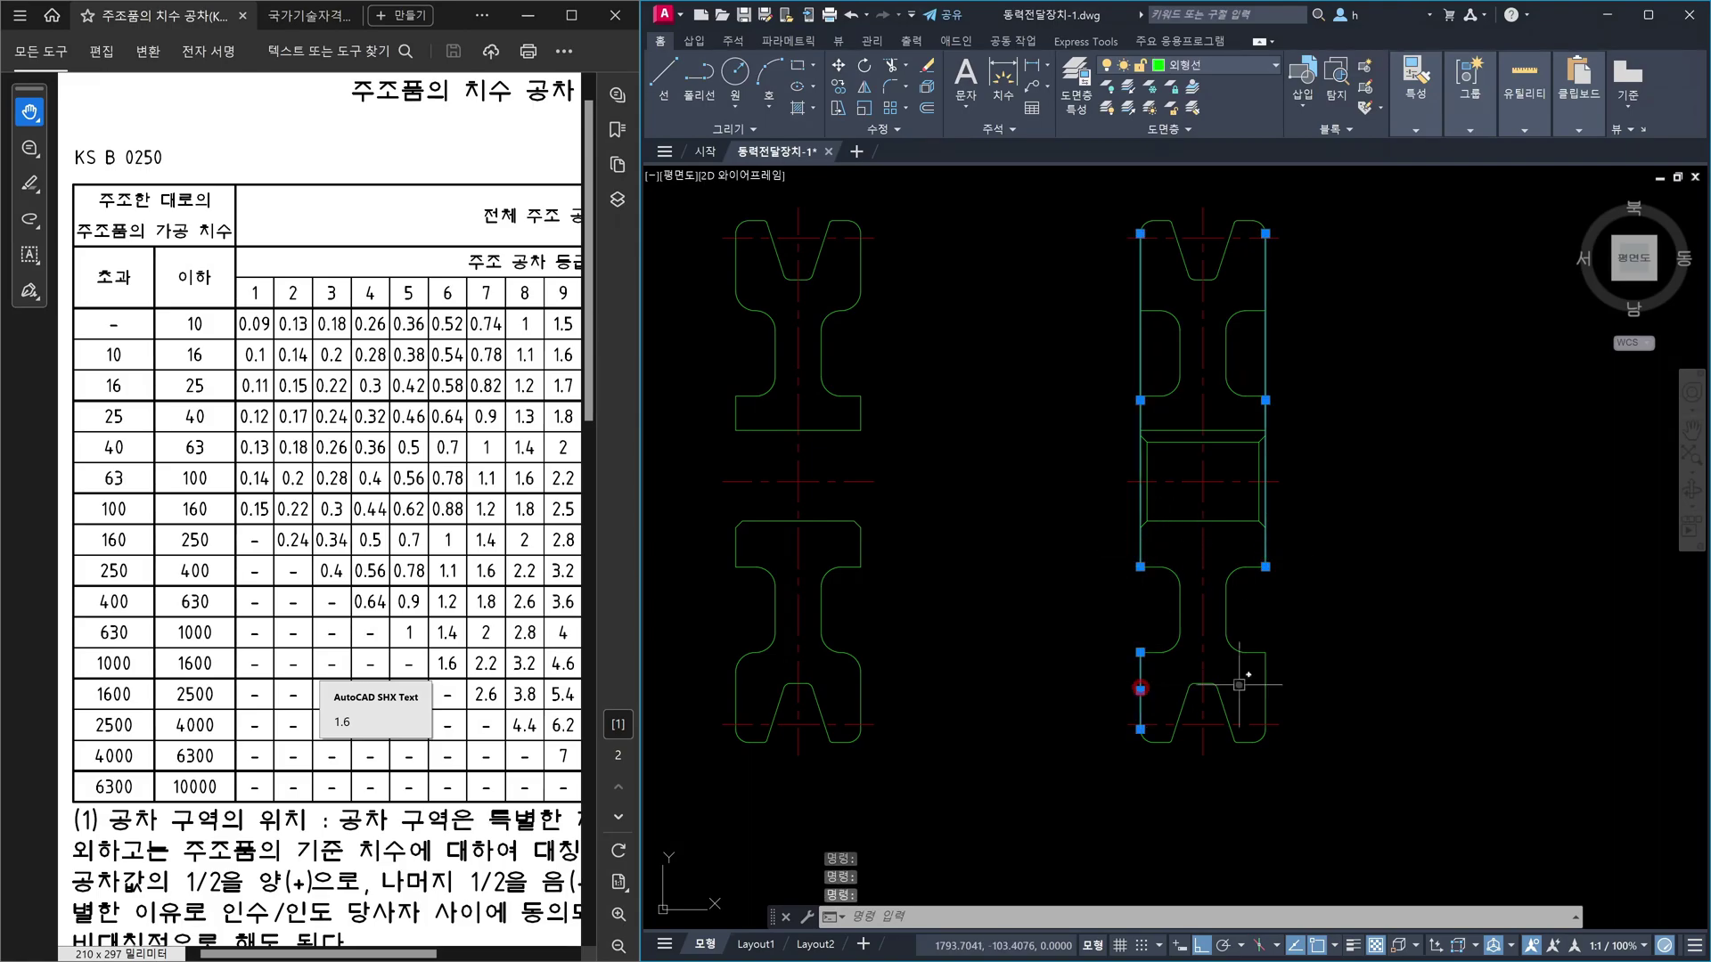
click(1263, 702)
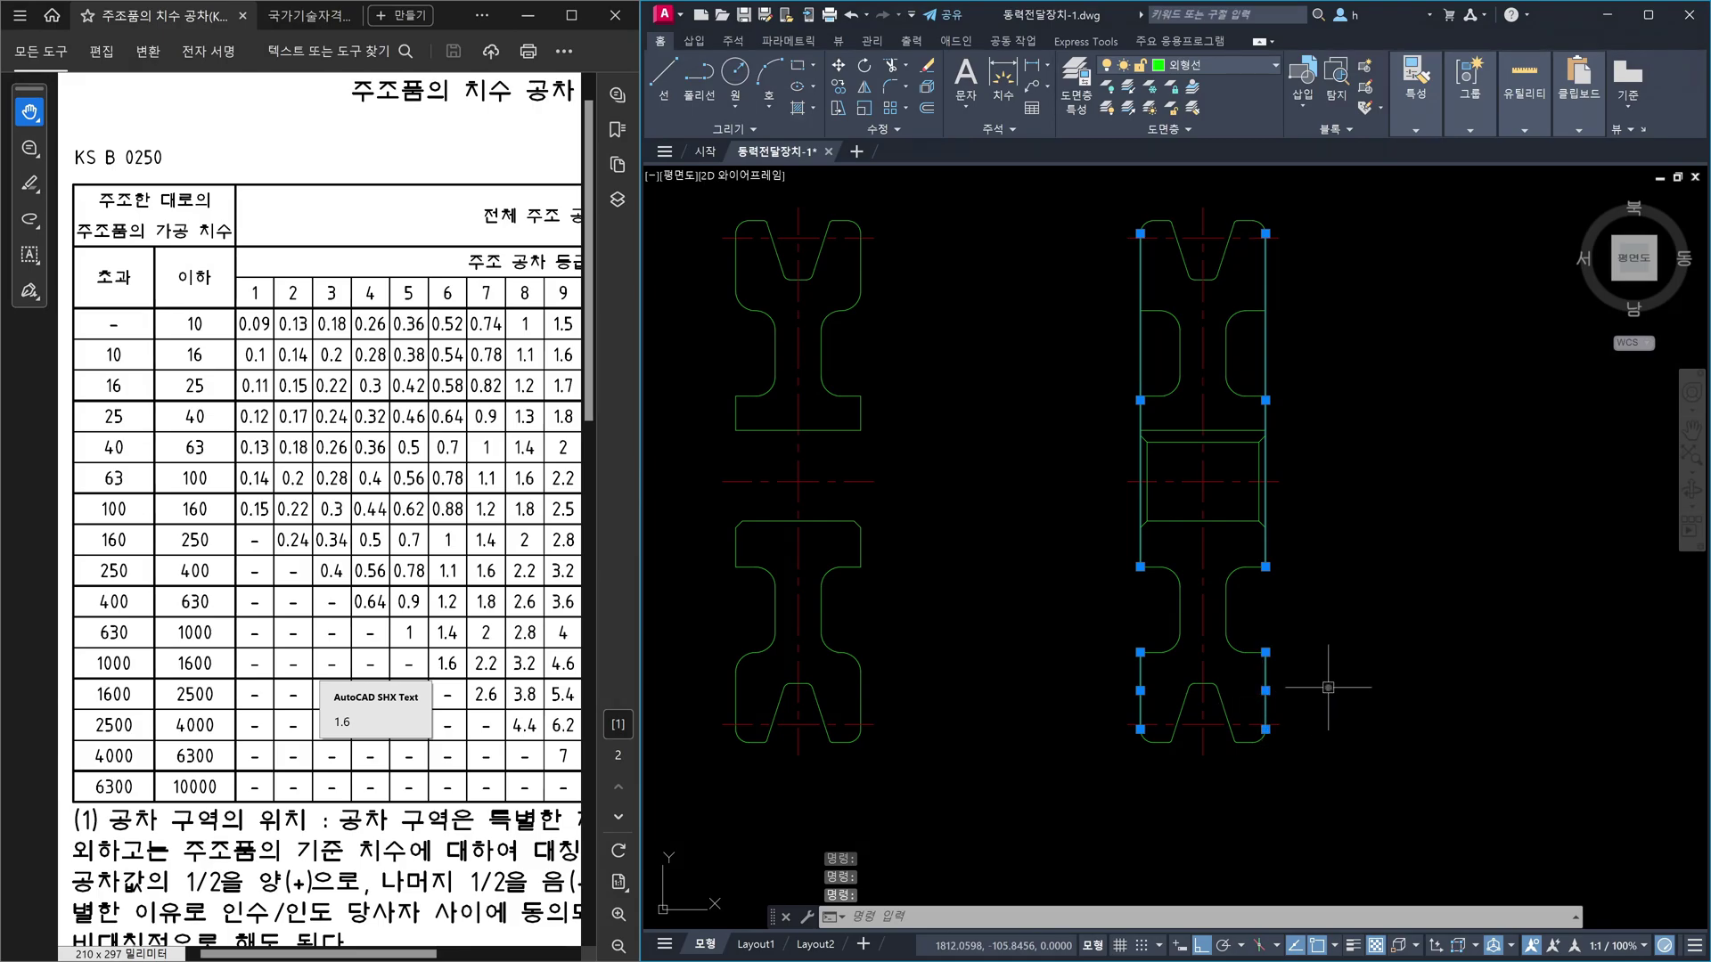
key(Escape)
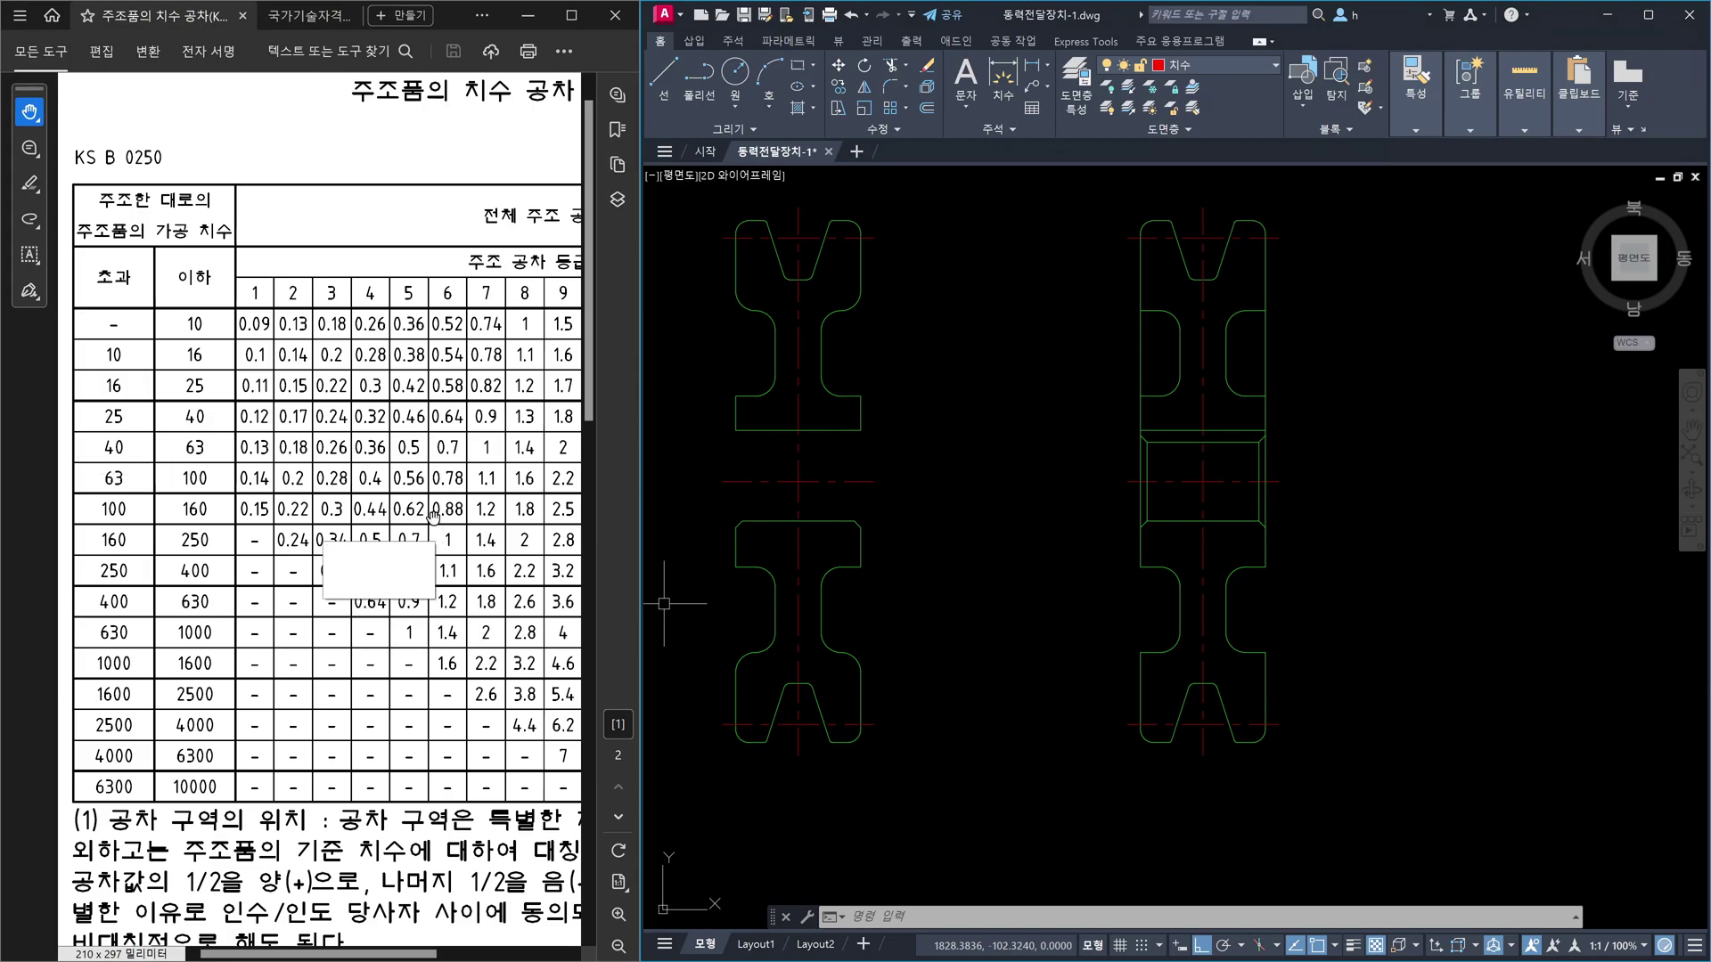
- Bring the CT10 to CT13 tolerance columns into view and highlight both side face lines of the lower rim
drag(441, 514, 262, 522)
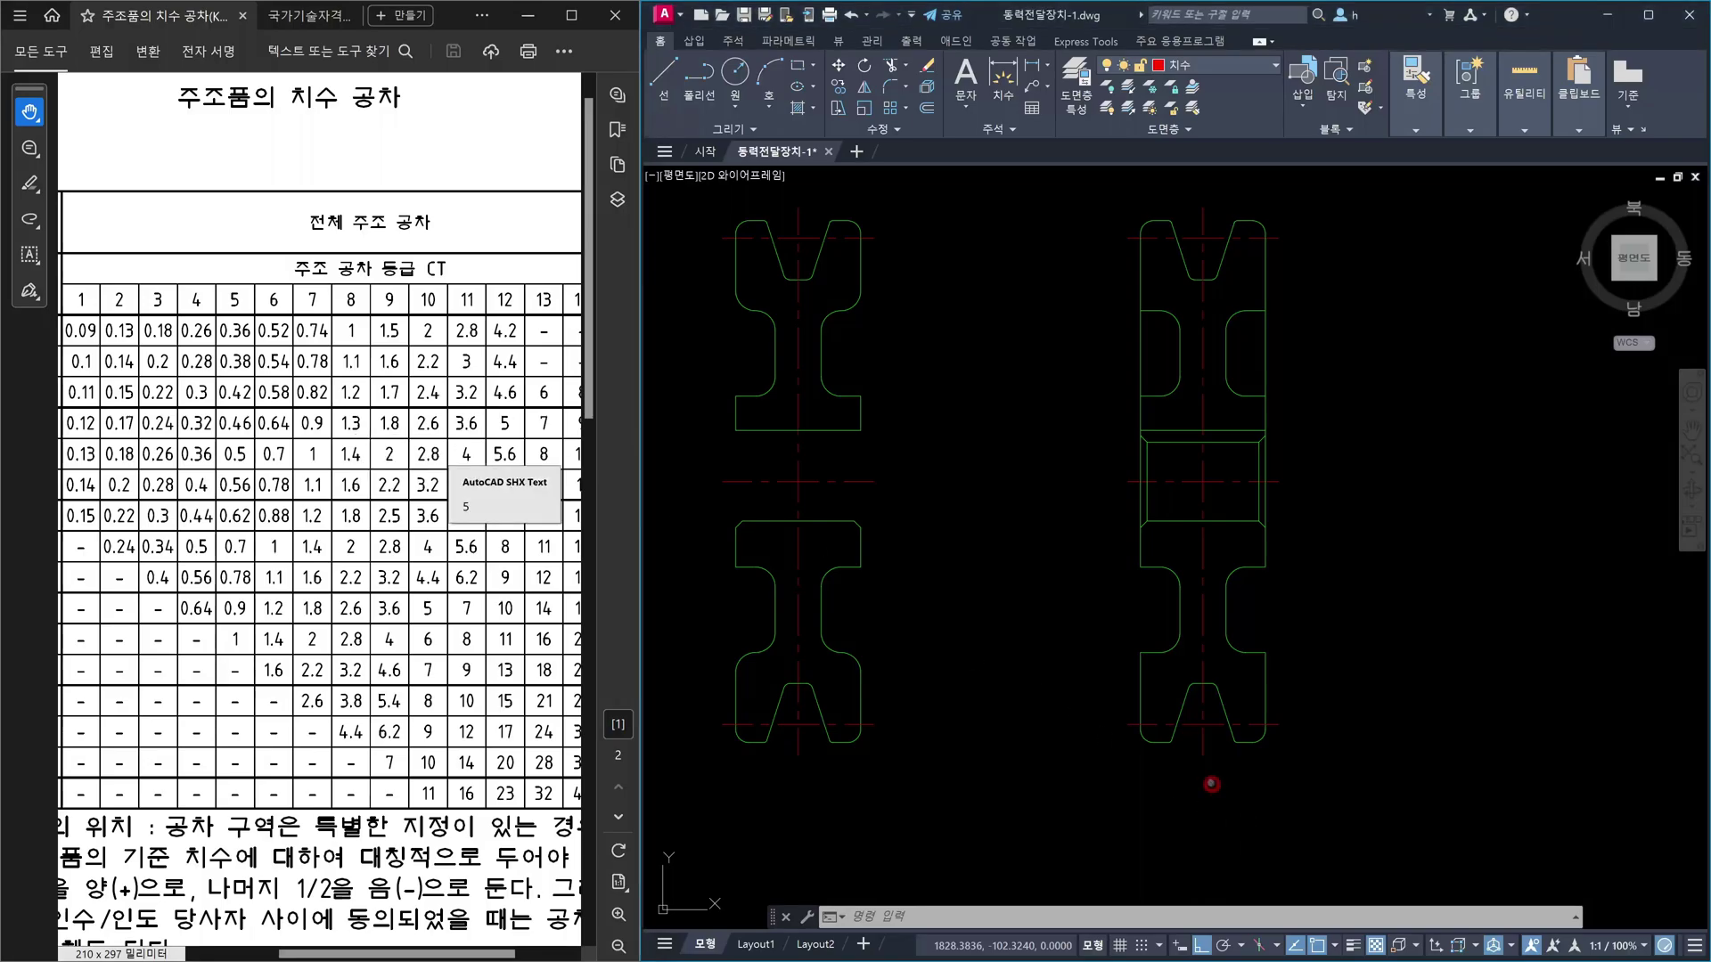
scroll(1172, 717, up, 4)
click(1120, 692)
click(1039, 680)
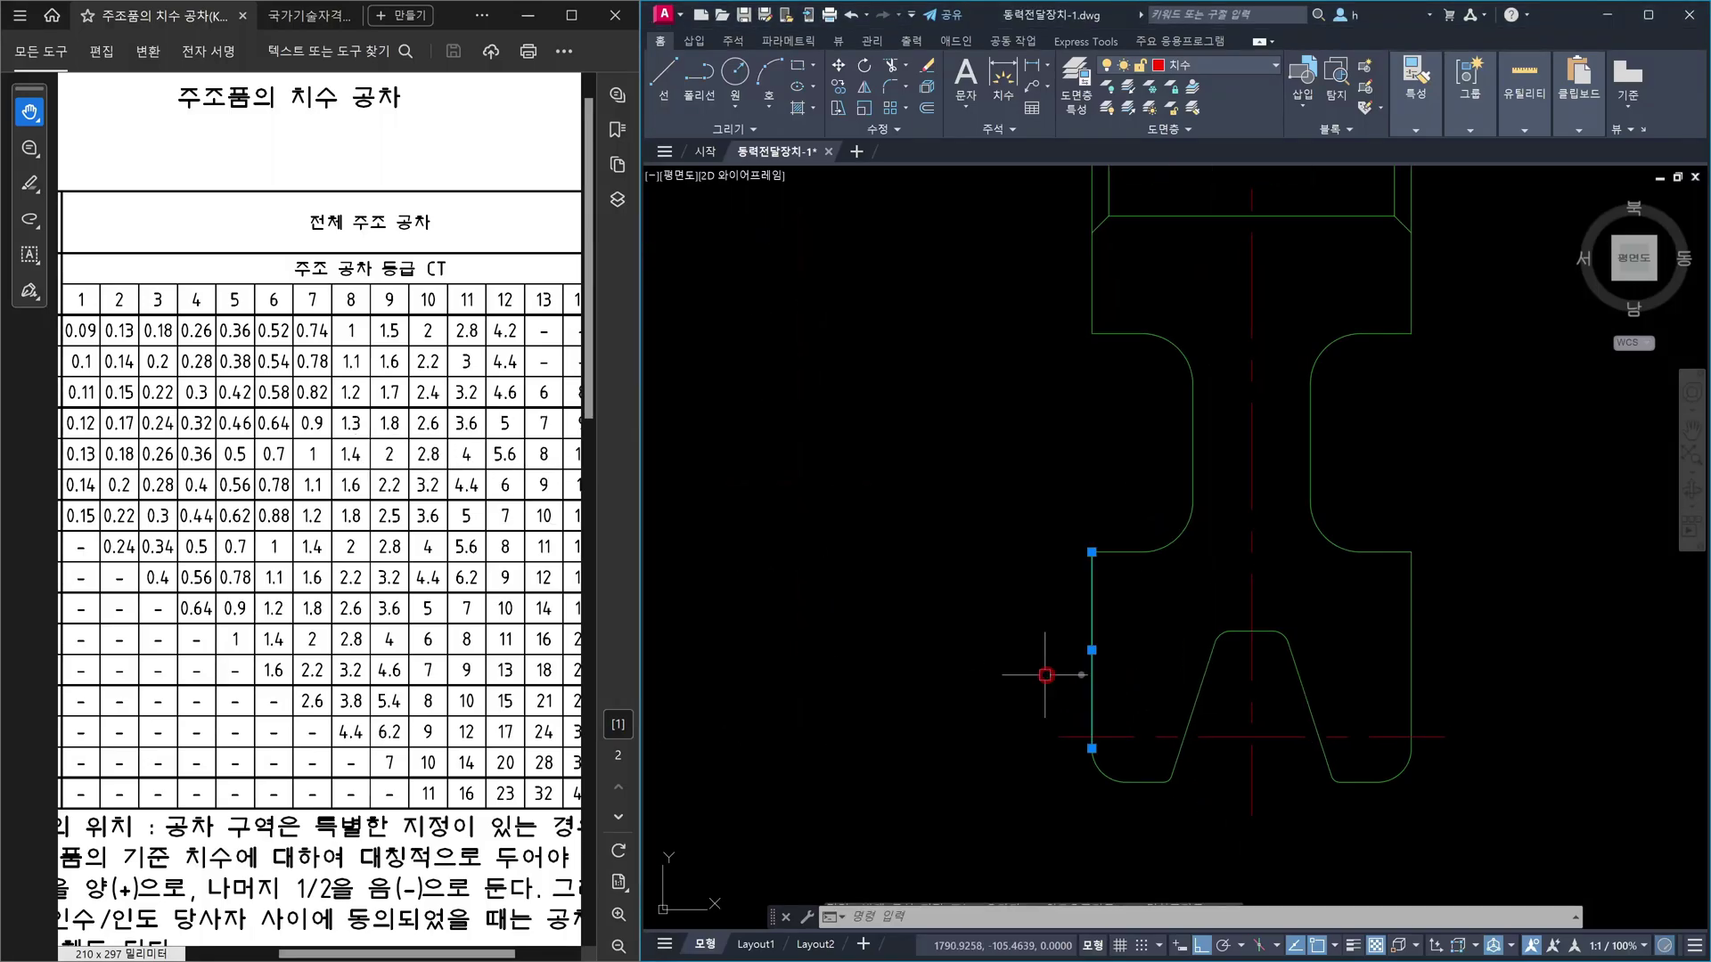
click(1451, 657)
click(1378, 661)
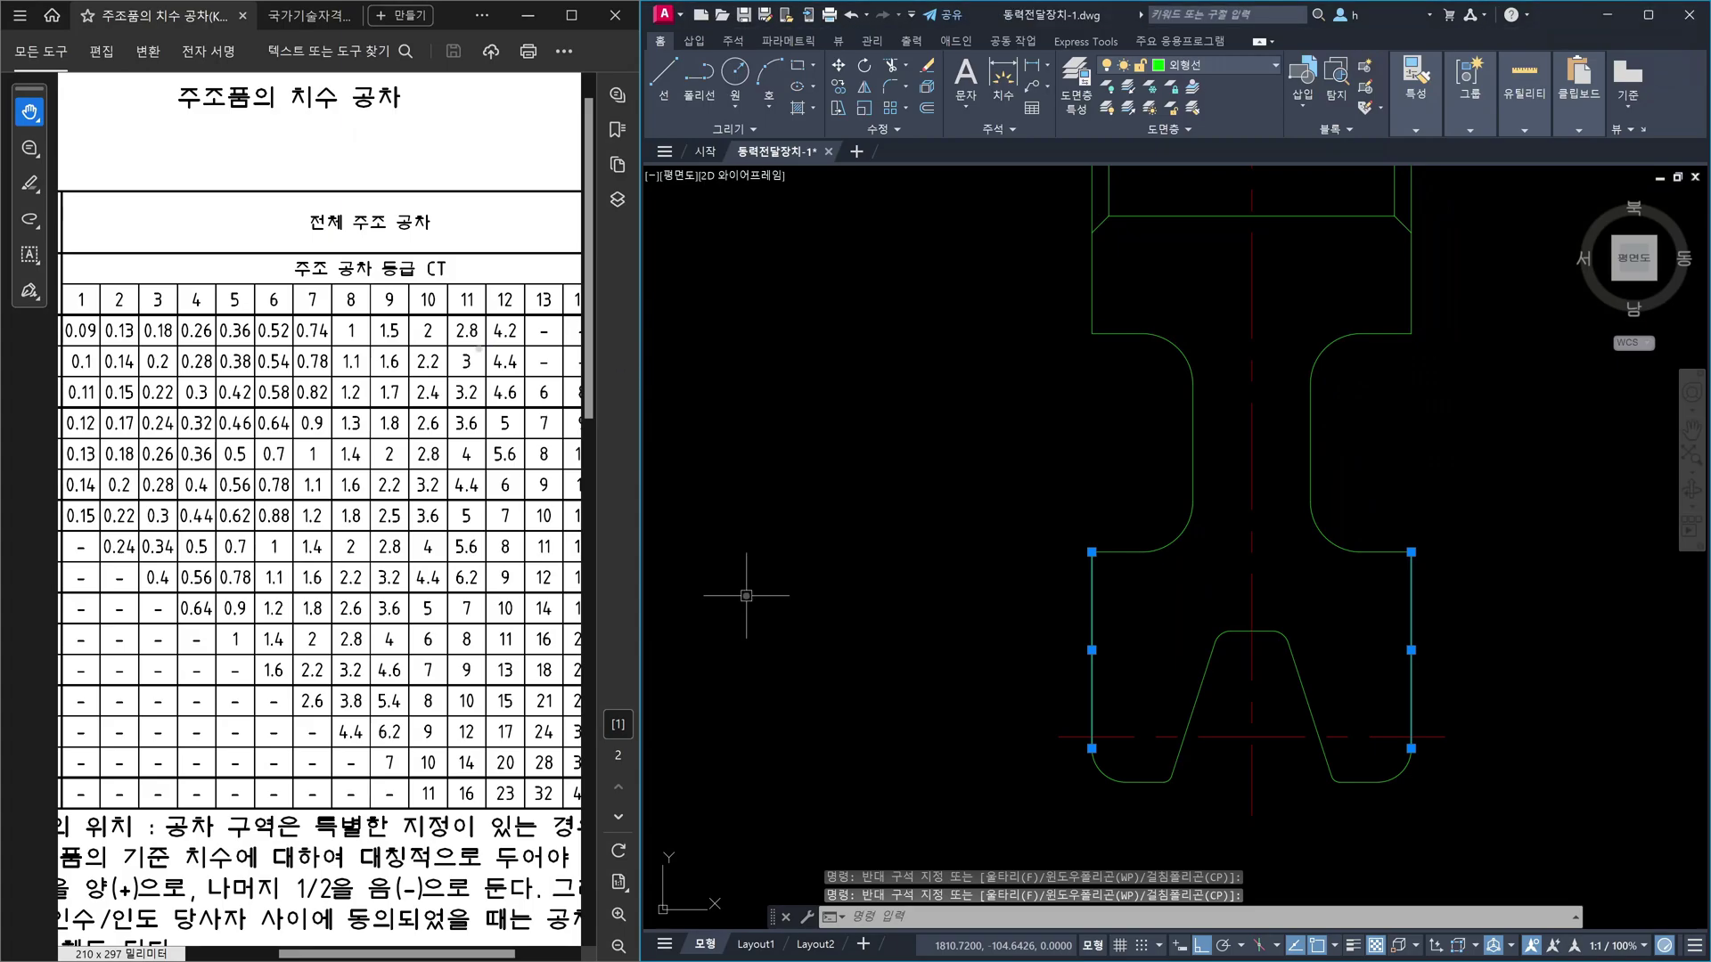
- Mark 3.2 divided by 2 in the CT11 column, sketch direction arrows at the left rim face, and clear everything
mouse_move(435, 372)
mouse_down()
mouse_move(488, 411)
mouse_move(528, 383)
mouse_move(580, 399)
mouse_up()
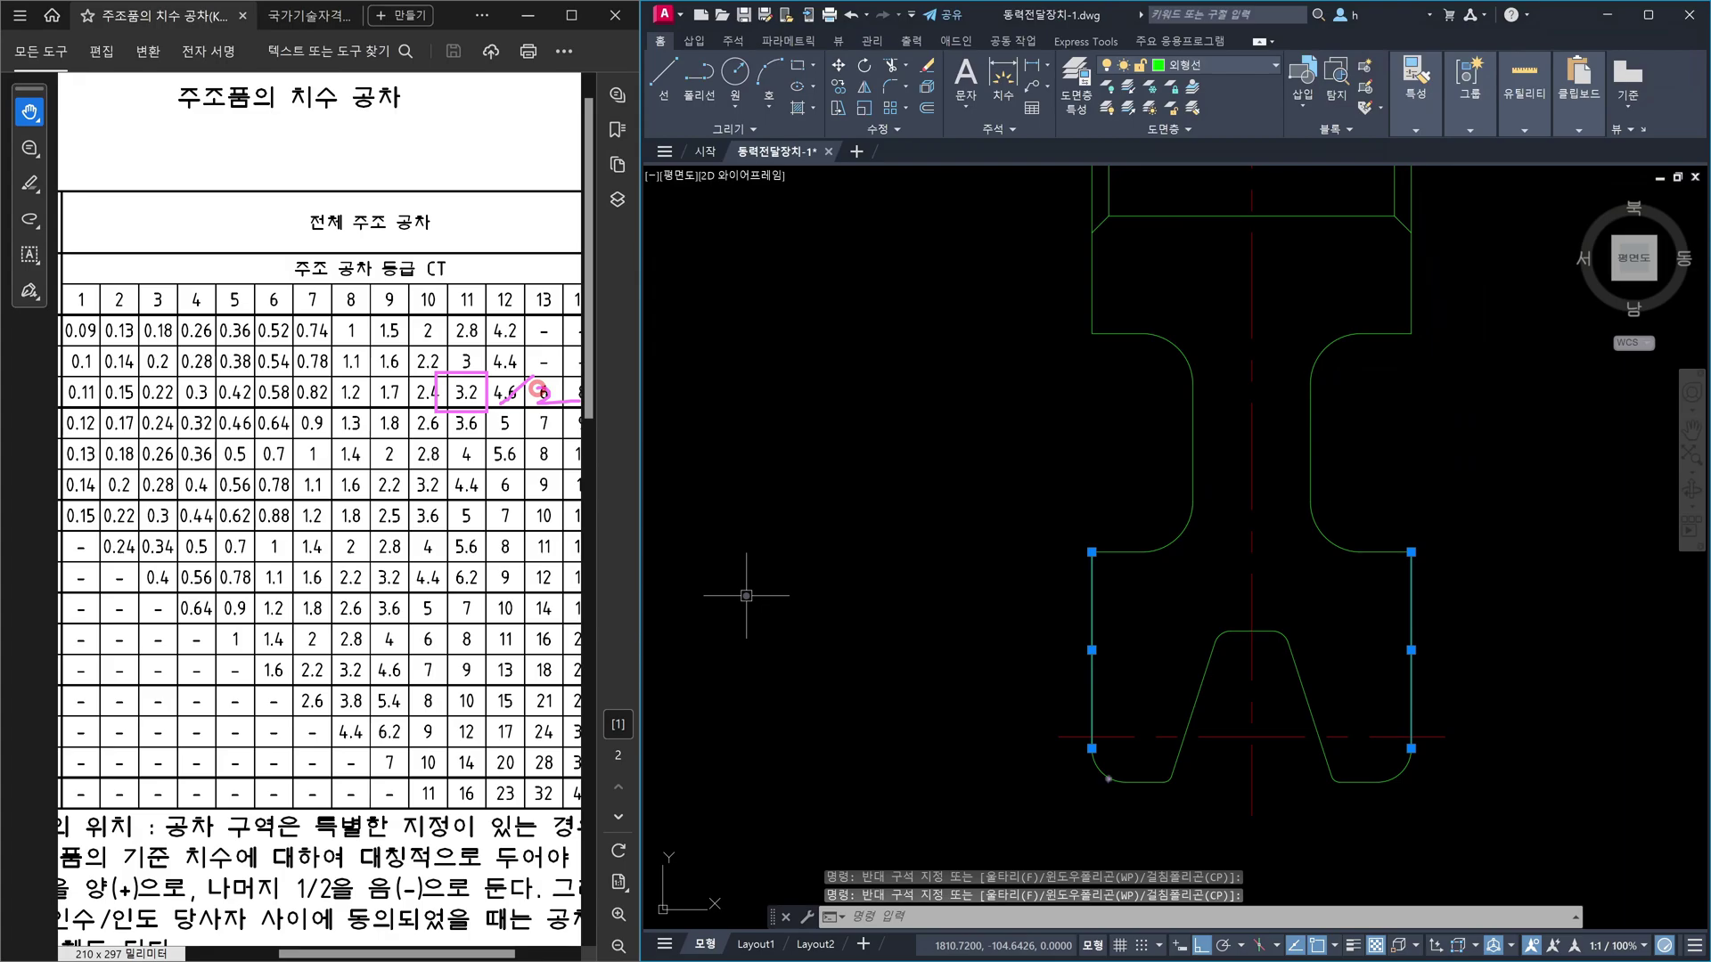
mouse_move(1094, 710)
mouse_down()
mouse_move(1053, 696)
mouse_move(1058, 719)
mouse_up()
mouse_move(1072, 612)
mouse_down()
mouse_move(1113, 612)
mouse_move(1104, 622)
mouse_up()
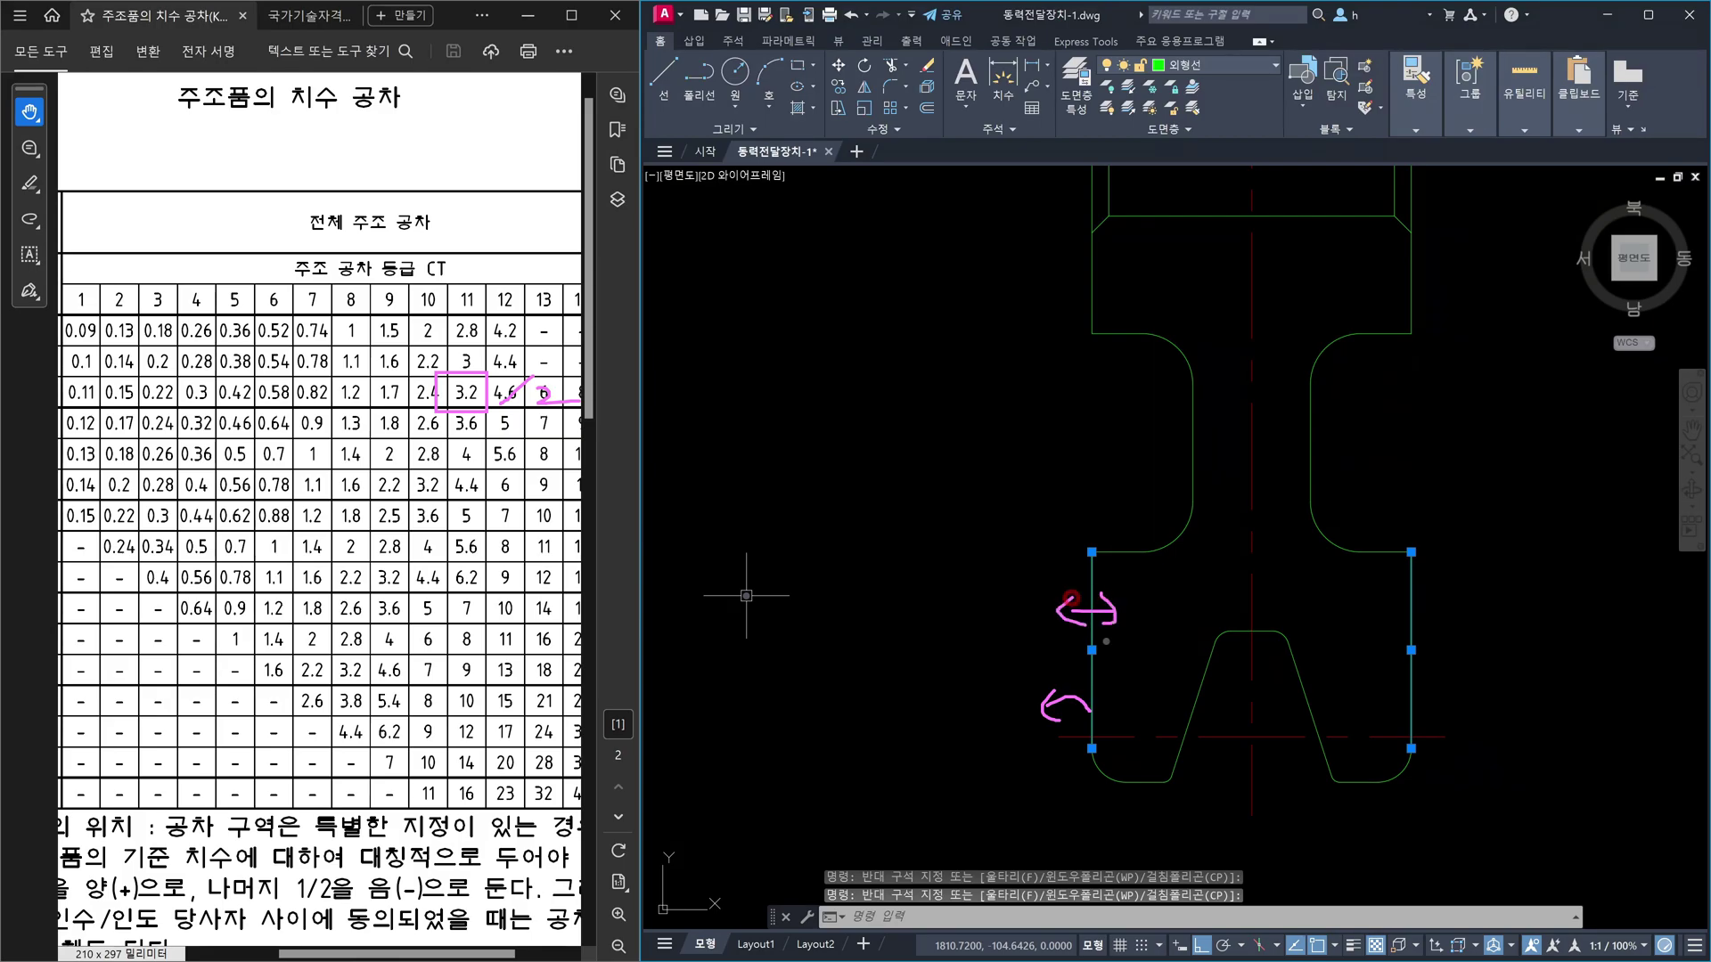
click(1119, 657)
key(Escape)
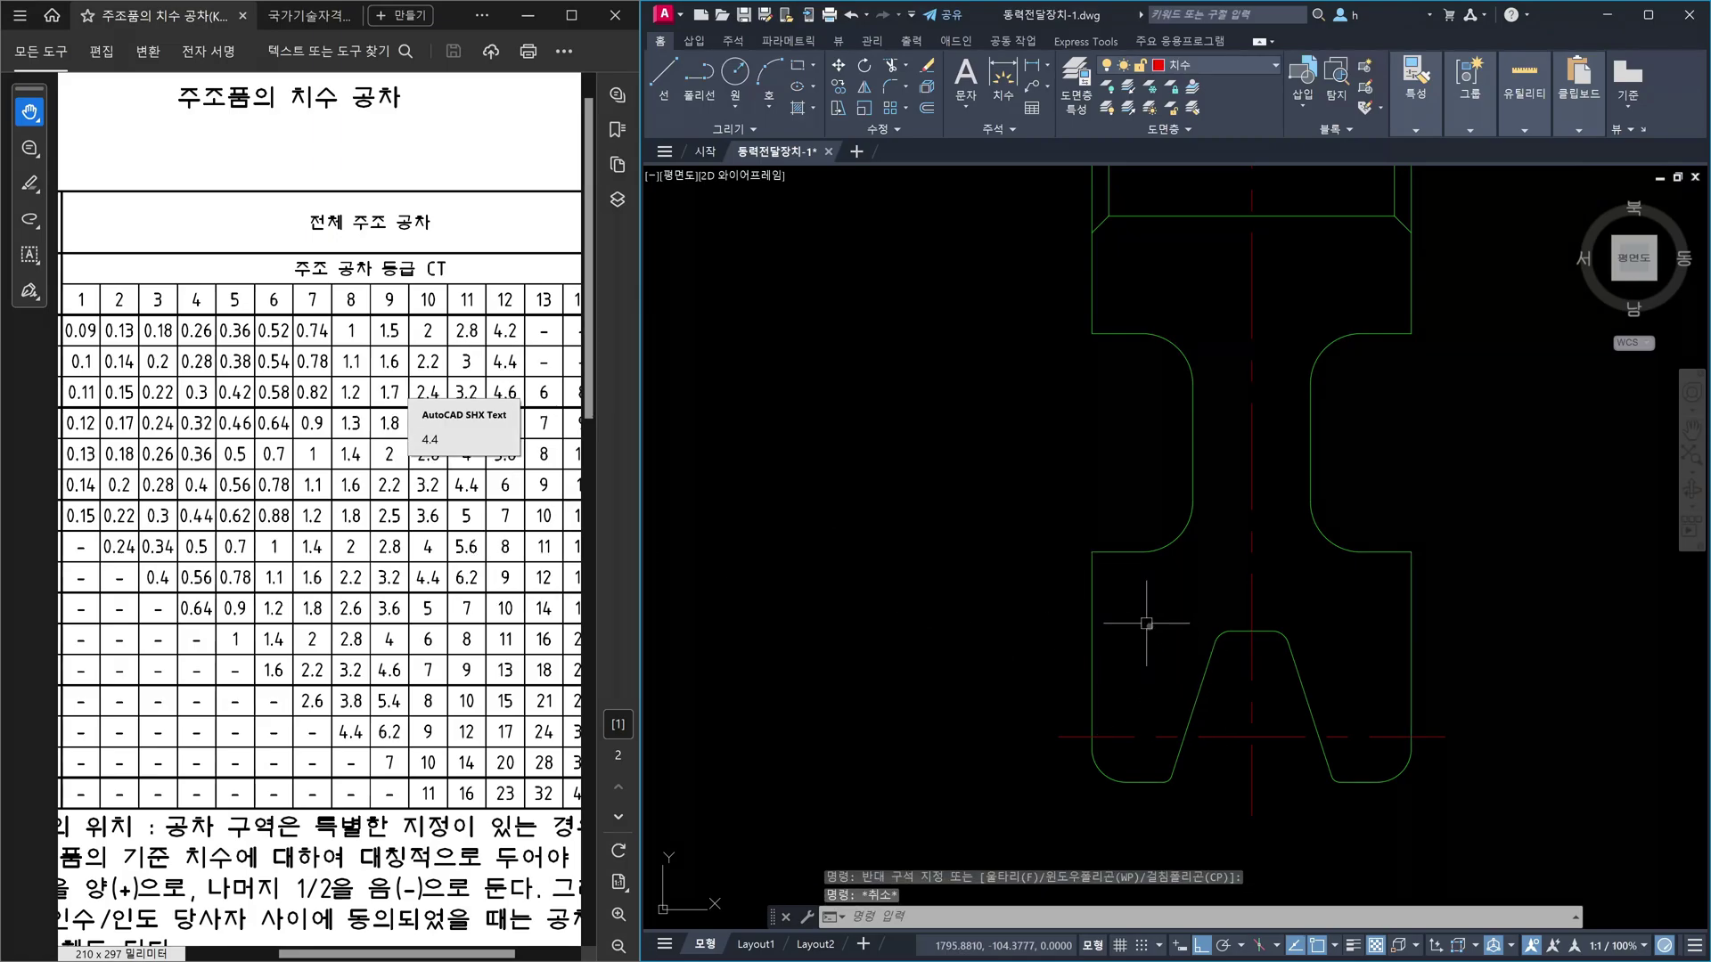
key(Escape)
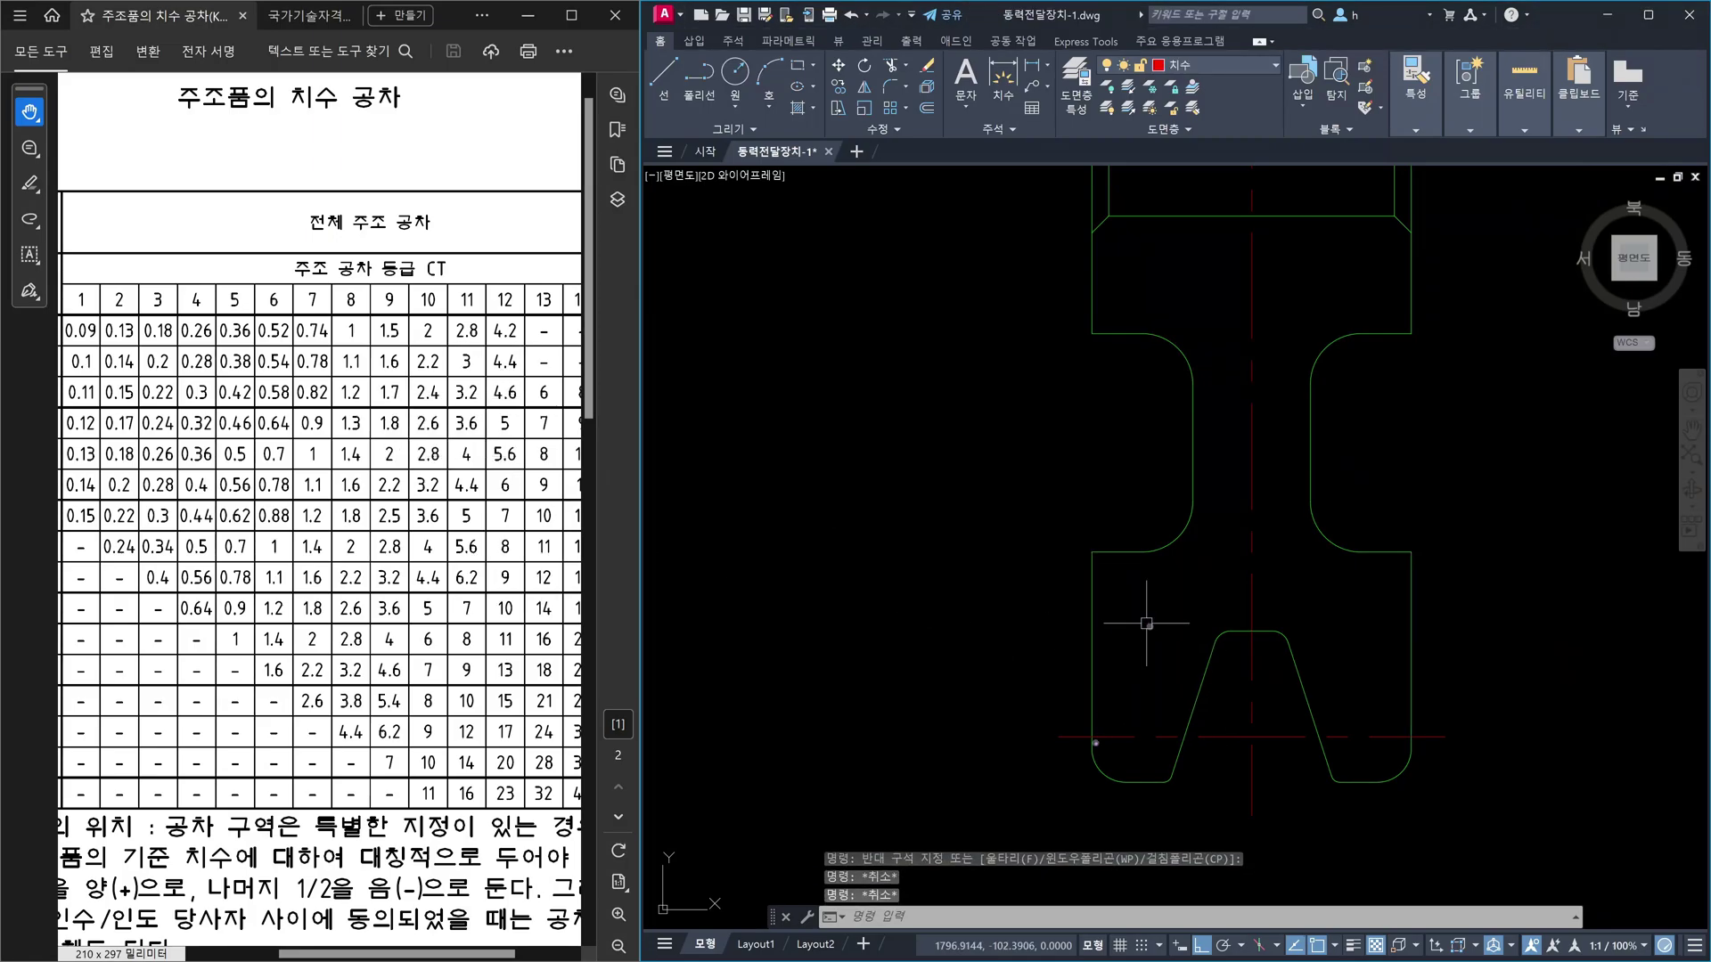
- Sketch extension lines below both lower rim side faces and label each face with the value 1.6
drag(1087, 759, 1089, 836)
drag(1416, 770, 1415, 851)
mouse_move(1081, 719)
mouse_down()
mouse_move(1094, 683)
mouse_move(1111, 719)
mouse_up()
drag(1017, 611, 1017, 656)
mouse_move(1034, 644)
mouse_down()
mouse_move(1063, 622)
mouse_move(1062, 648)
mouse_up()
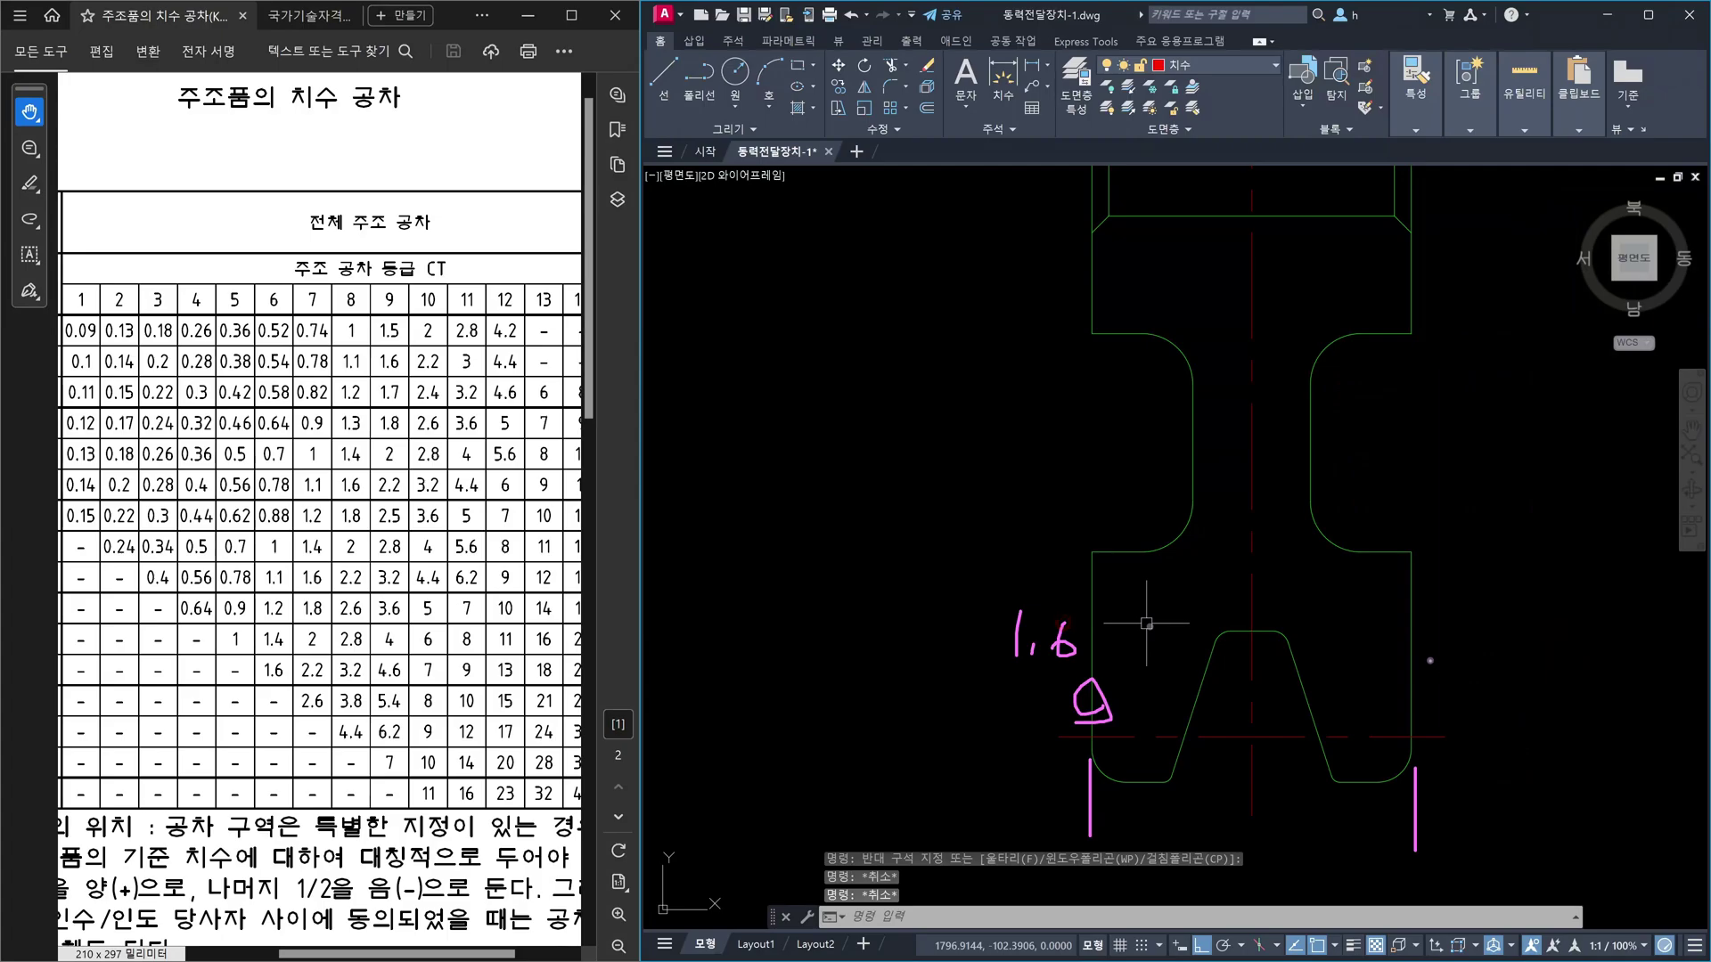
mouse_move(1443, 638)
mouse_down()
mouse_move(1416, 654)
mouse_move(1444, 649)
mouse_up()
mouse_move(1400, 580)
mouse_down()
mouse_move(1394, 619)
mouse_move(1429, 606)
mouse_move(1411, 617)
mouse_up()
- Sketch outward and inward arrows at the left rim face, each labeled 0.8
mouse_move(1090, 800)
mouse_down()
mouse_move(1052, 798)
mouse_move(1063, 811)
mouse_up()
drag(1016, 753, 1019, 754)
click(1037, 775)
mouse_move(1042, 749)
mouse_down()
mouse_move(1124, 767)
mouse_move(1149, 743)
mouse_move(1193, 752)
mouse_up()
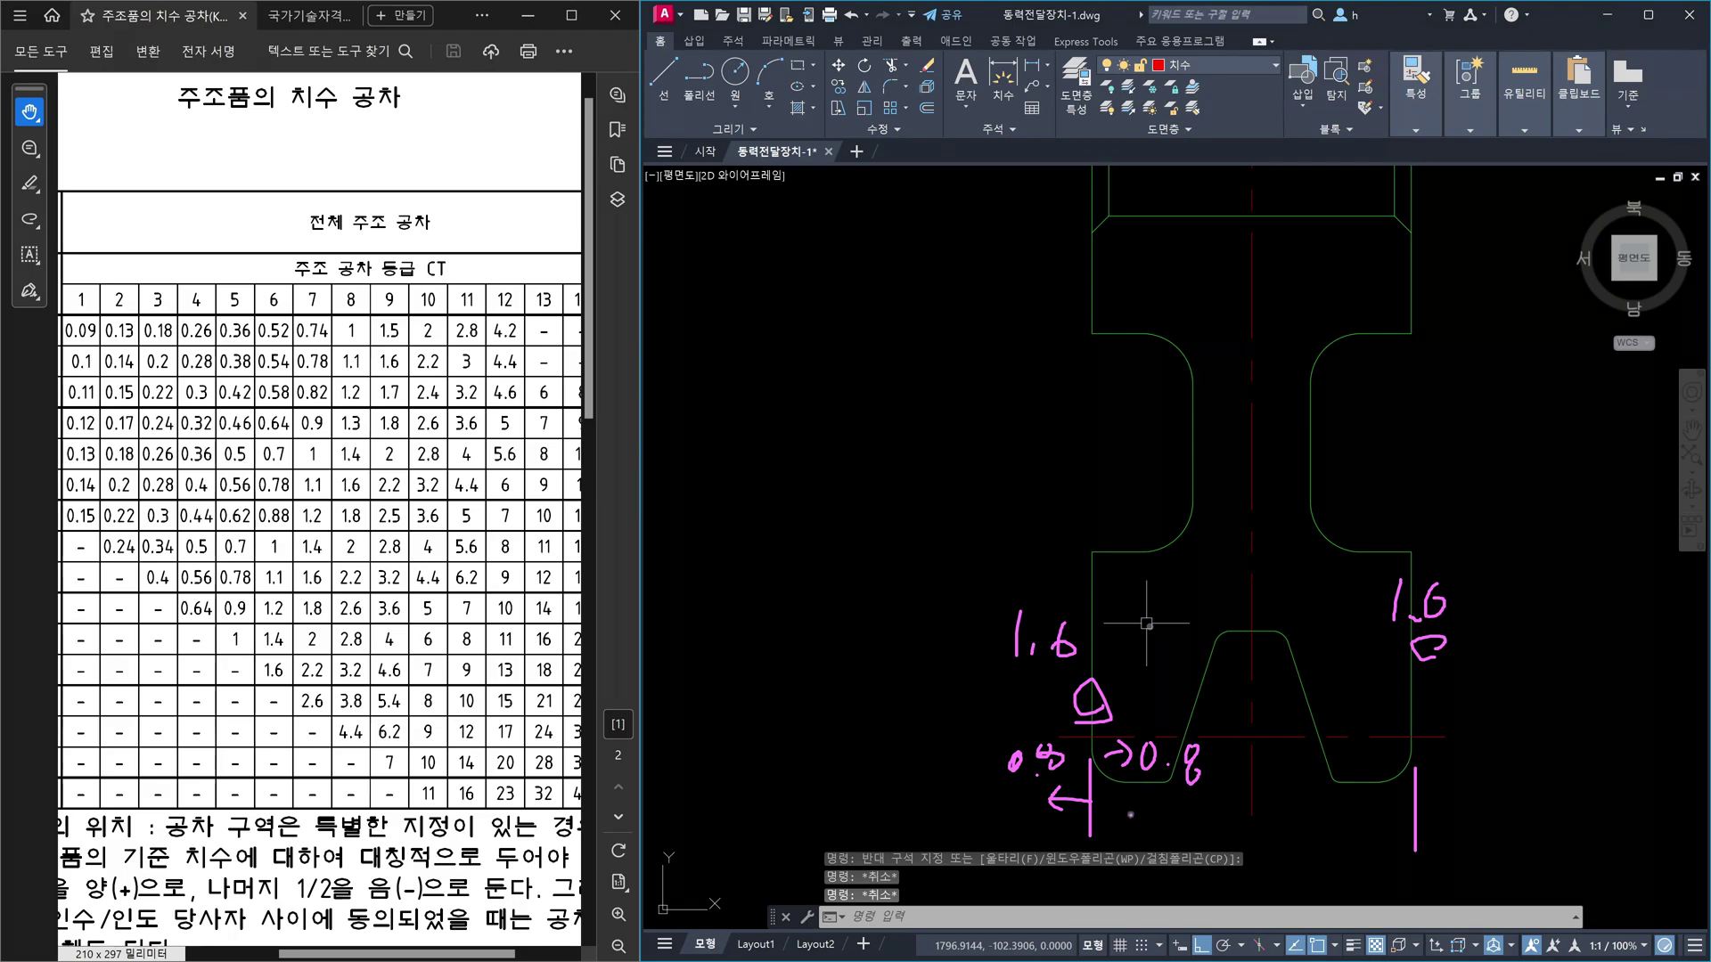
mouse_move(1131, 814)
mouse_down()
mouse_move(1214, 808)
mouse_move(1155, 800)
mouse_move(1144, 815)
mouse_up()
- Sketch two vertical limit lines just outside the left rim face, cross them out, and clear the annotations
drag(1068, 556, 1068, 760)
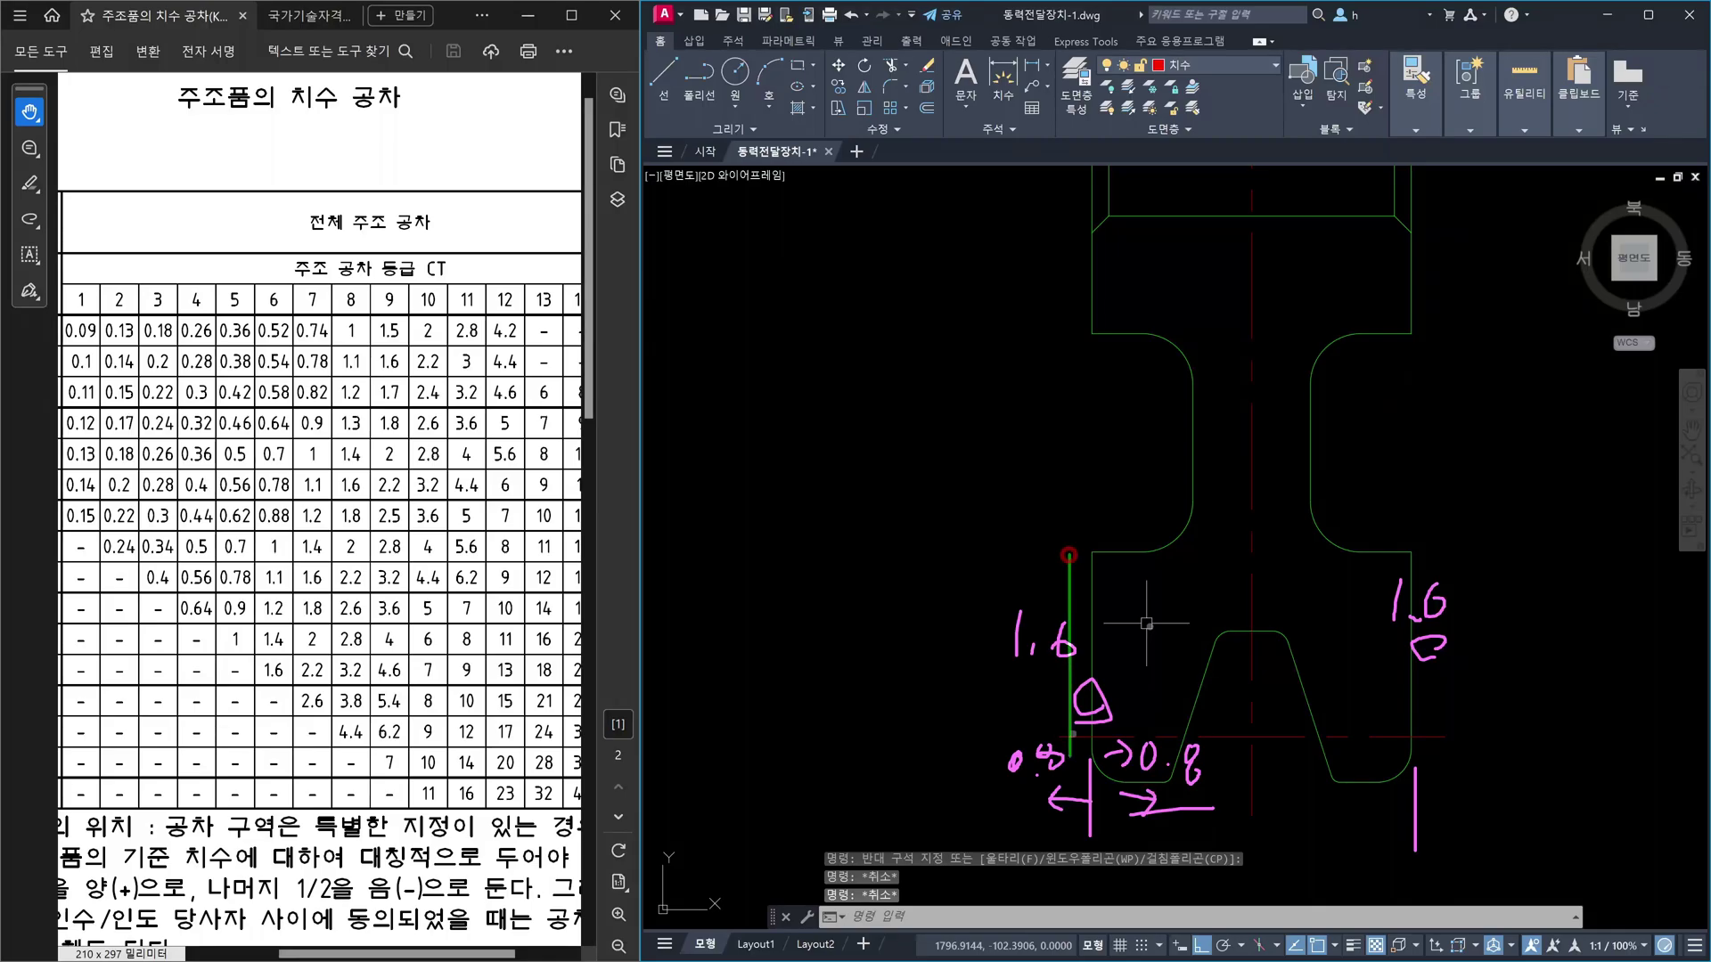
drag(1081, 621, 1077, 640)
mouse_move(1034, 582)
mouse_down()
mouse_move(1064, 595)
mouse_move(1048, 614)
mouse_up()
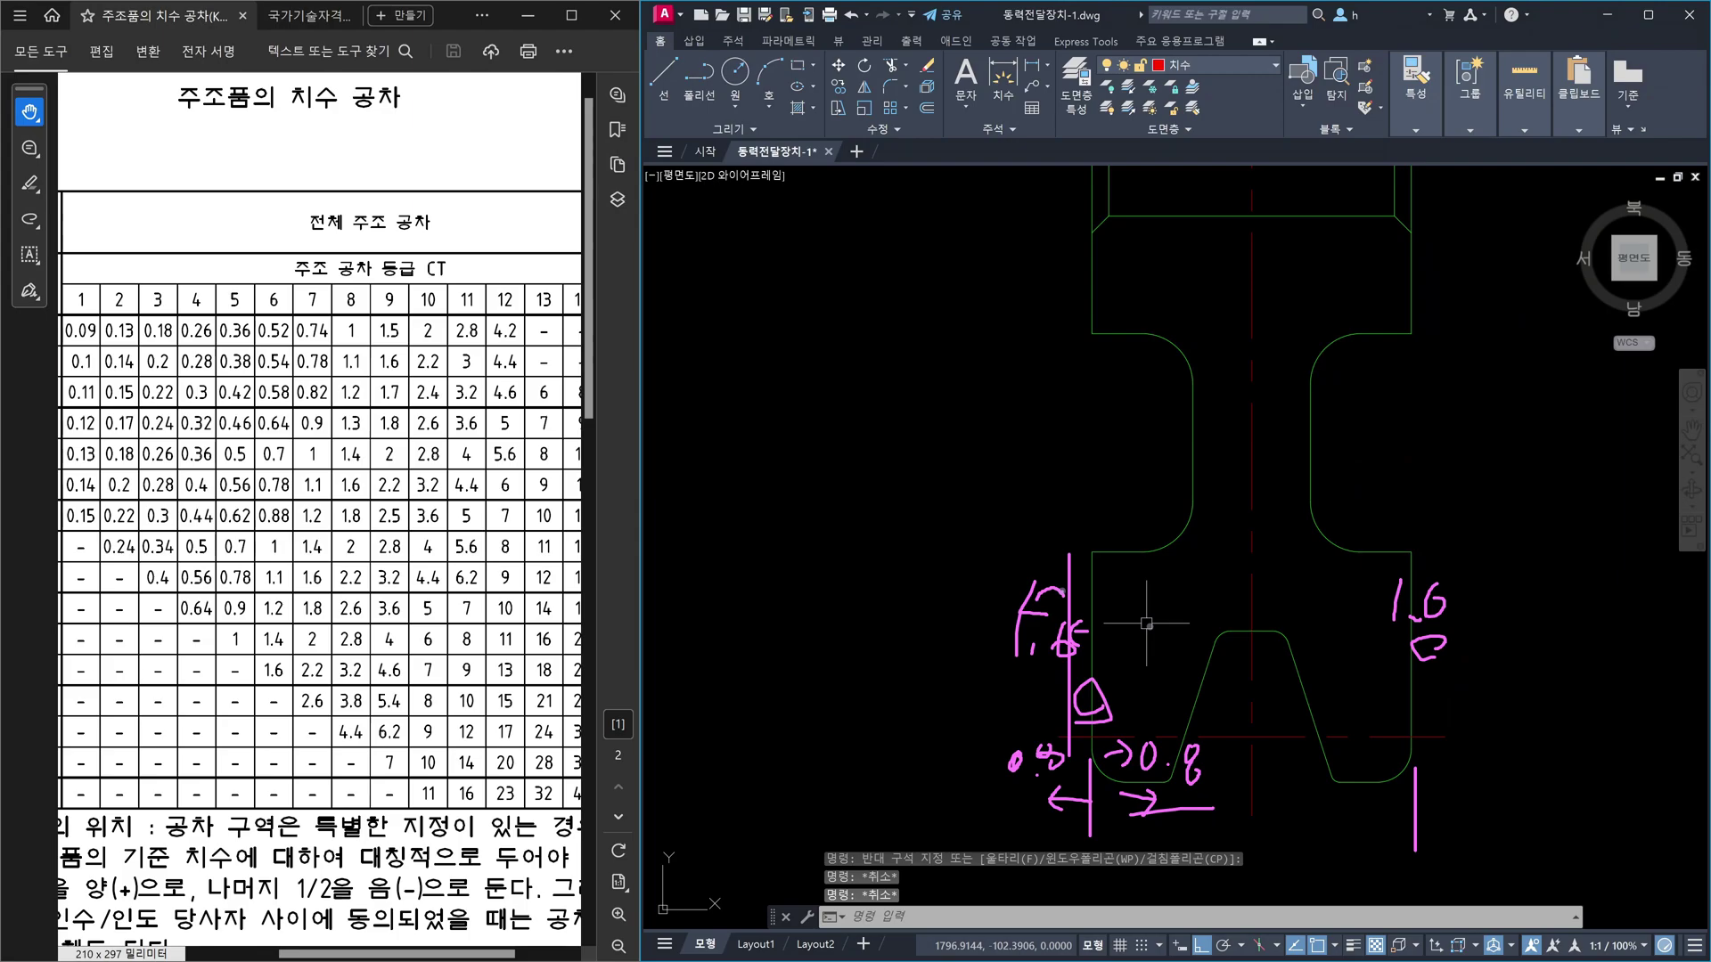
drag(1108, 751, 1127, 761)
drag(1085, 561, 1085, 764)
drag(1129, 570, 1032, 681)
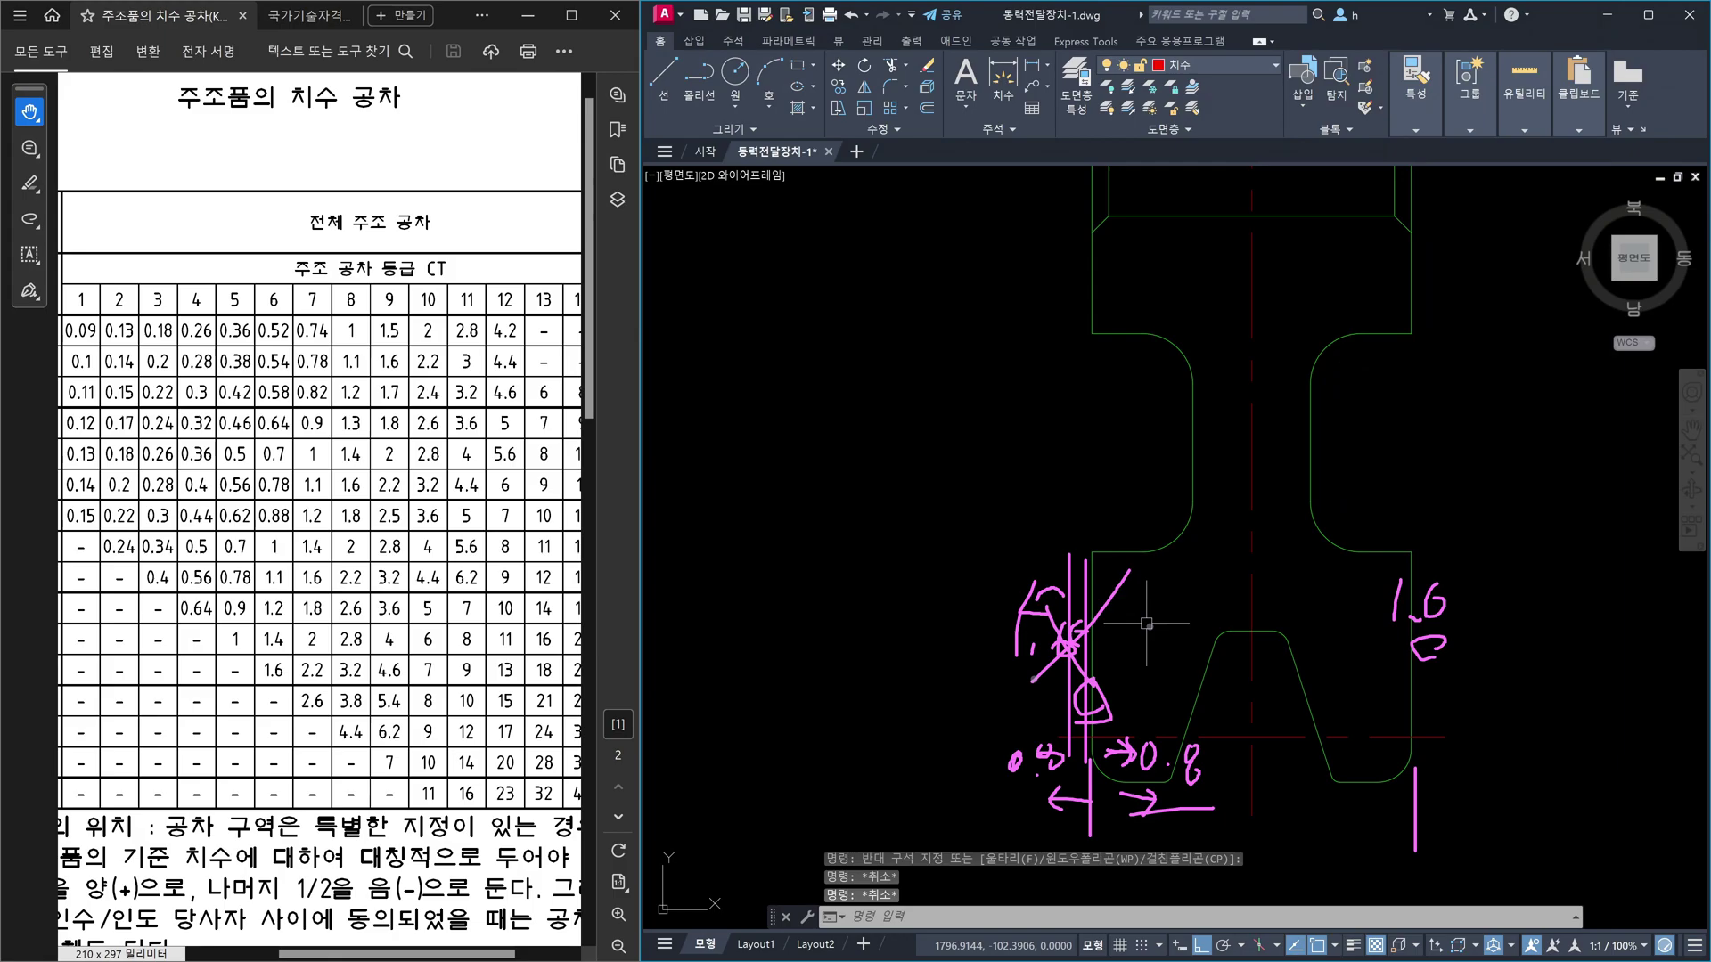
key(Escape)
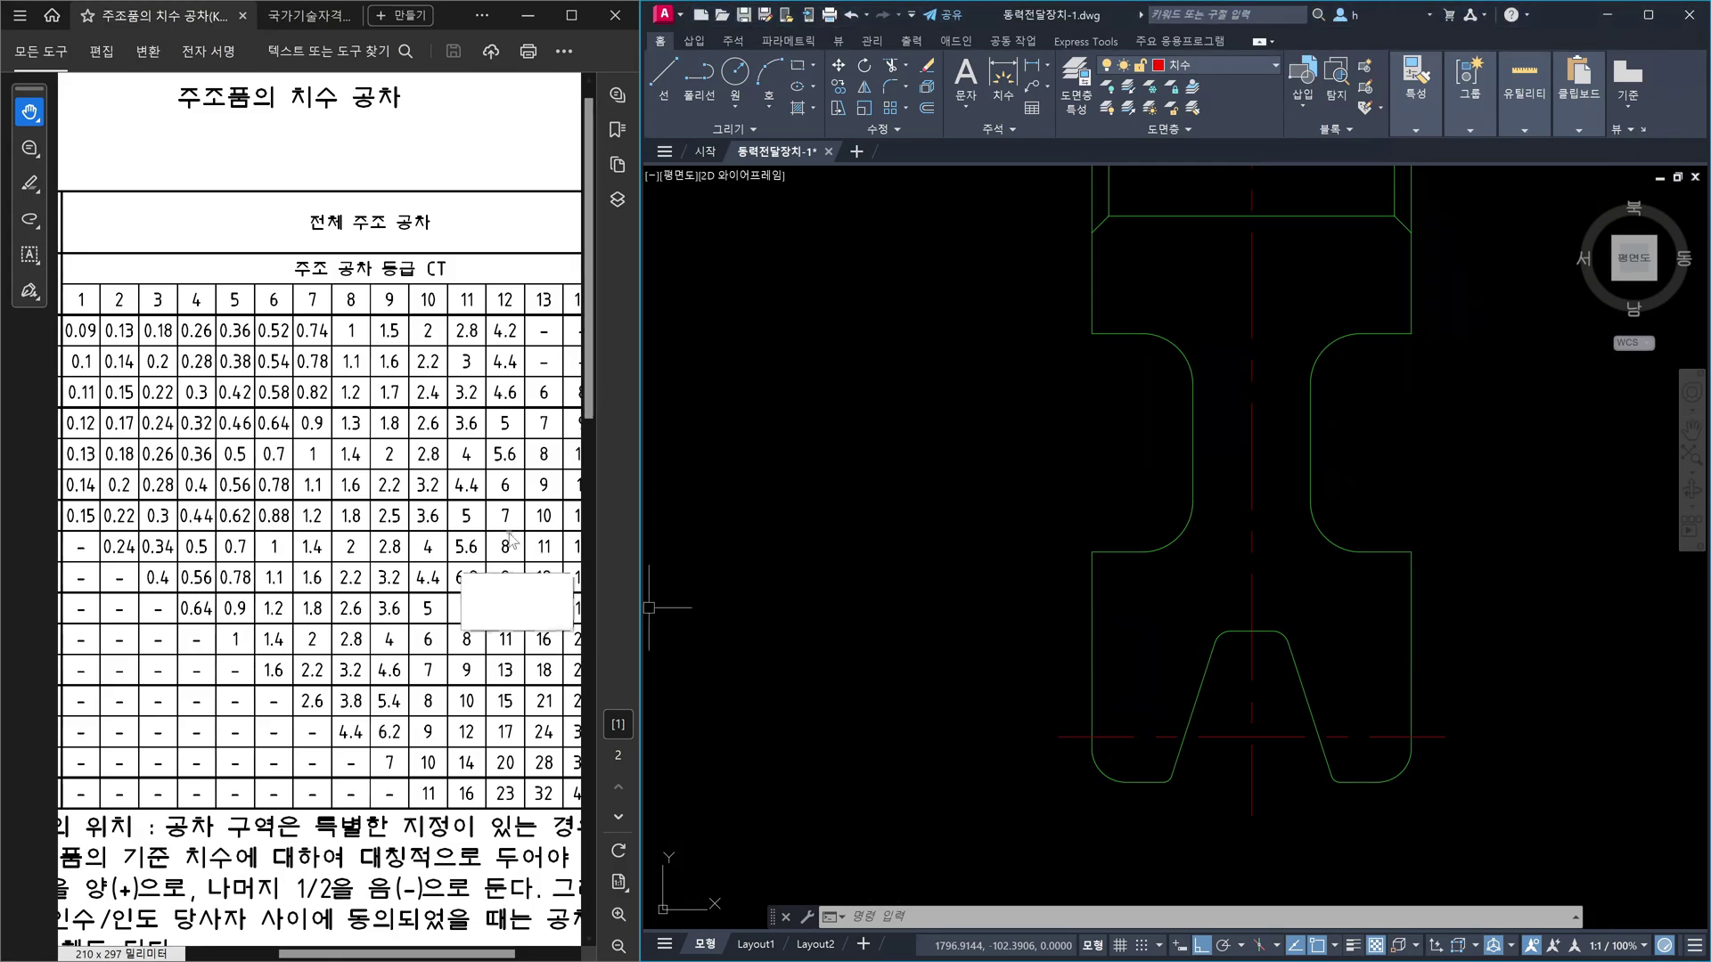
- Offset the lower rim's left side face line outward by 0.8
scroll(505, 531, down, 3)
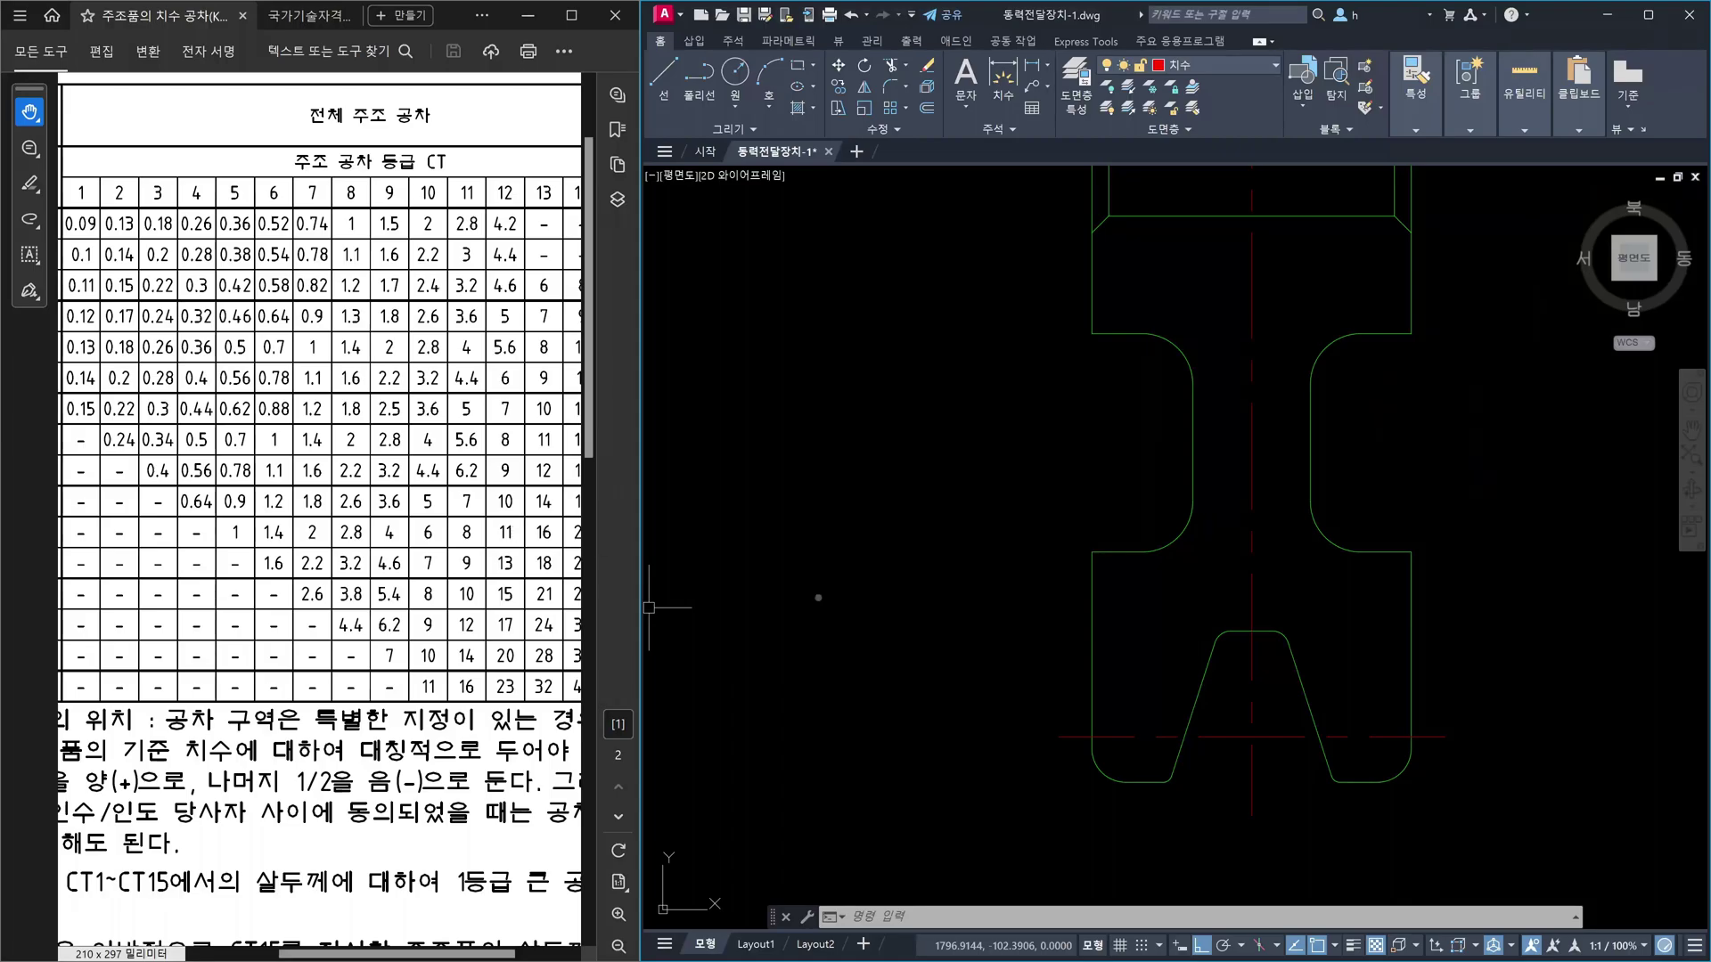
key(Escape)
key(Escape)
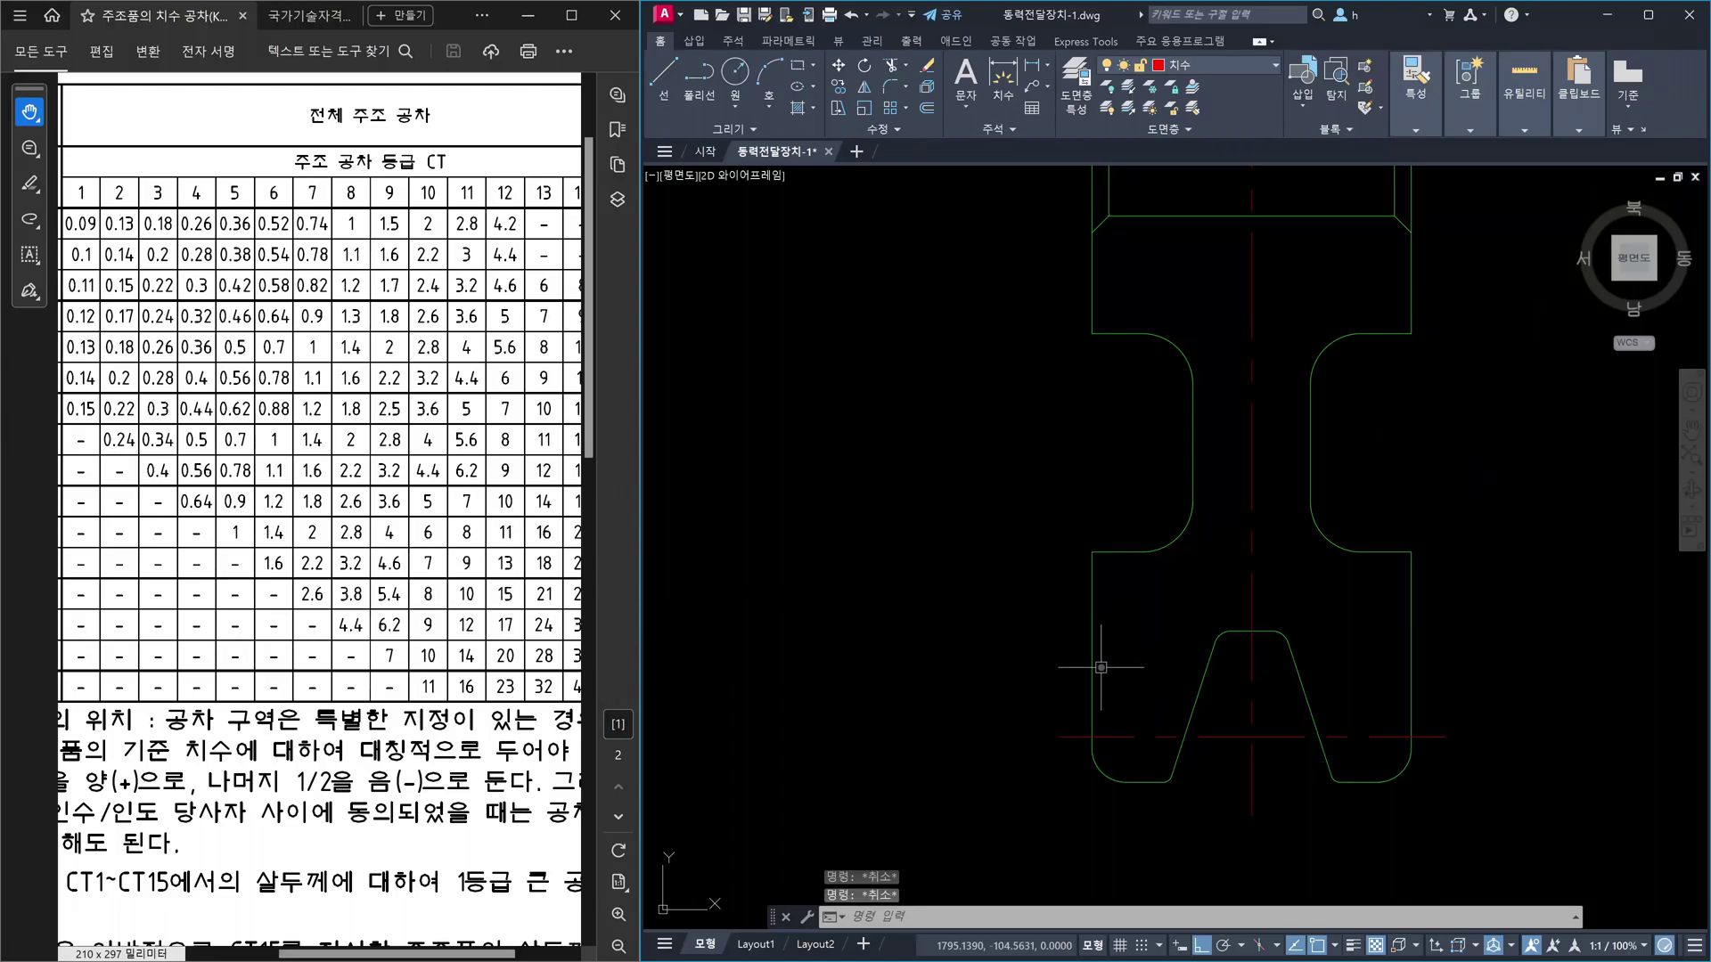
text(o)
key(Return)
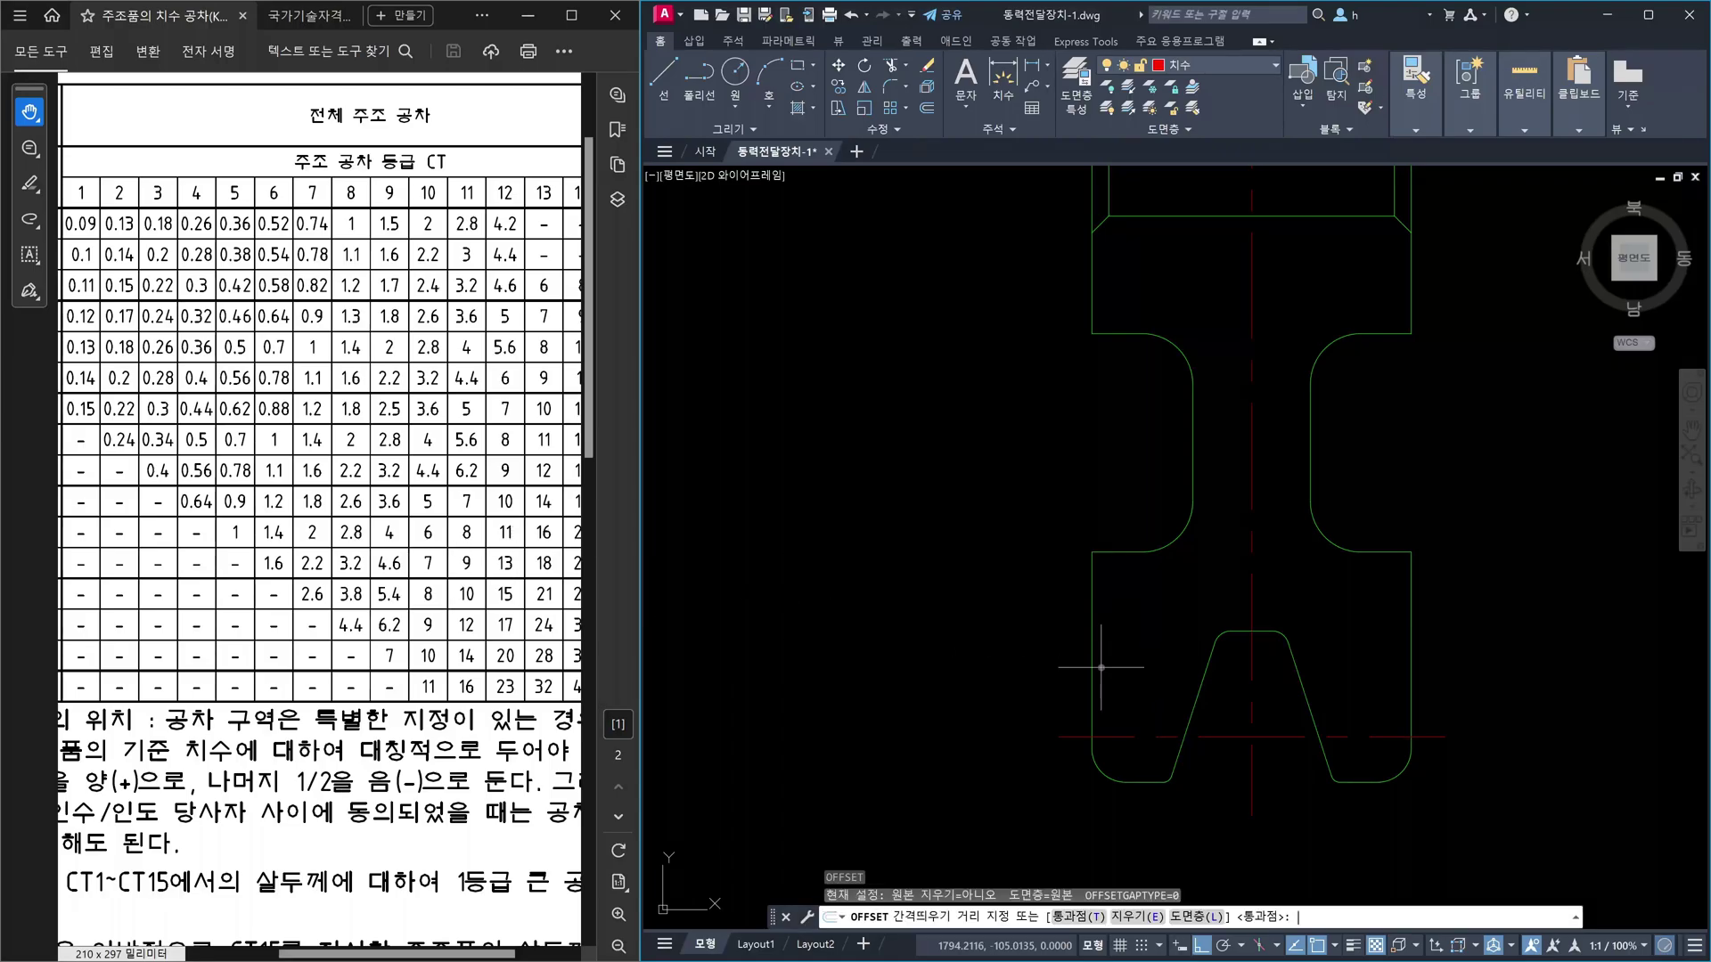
key(Return)
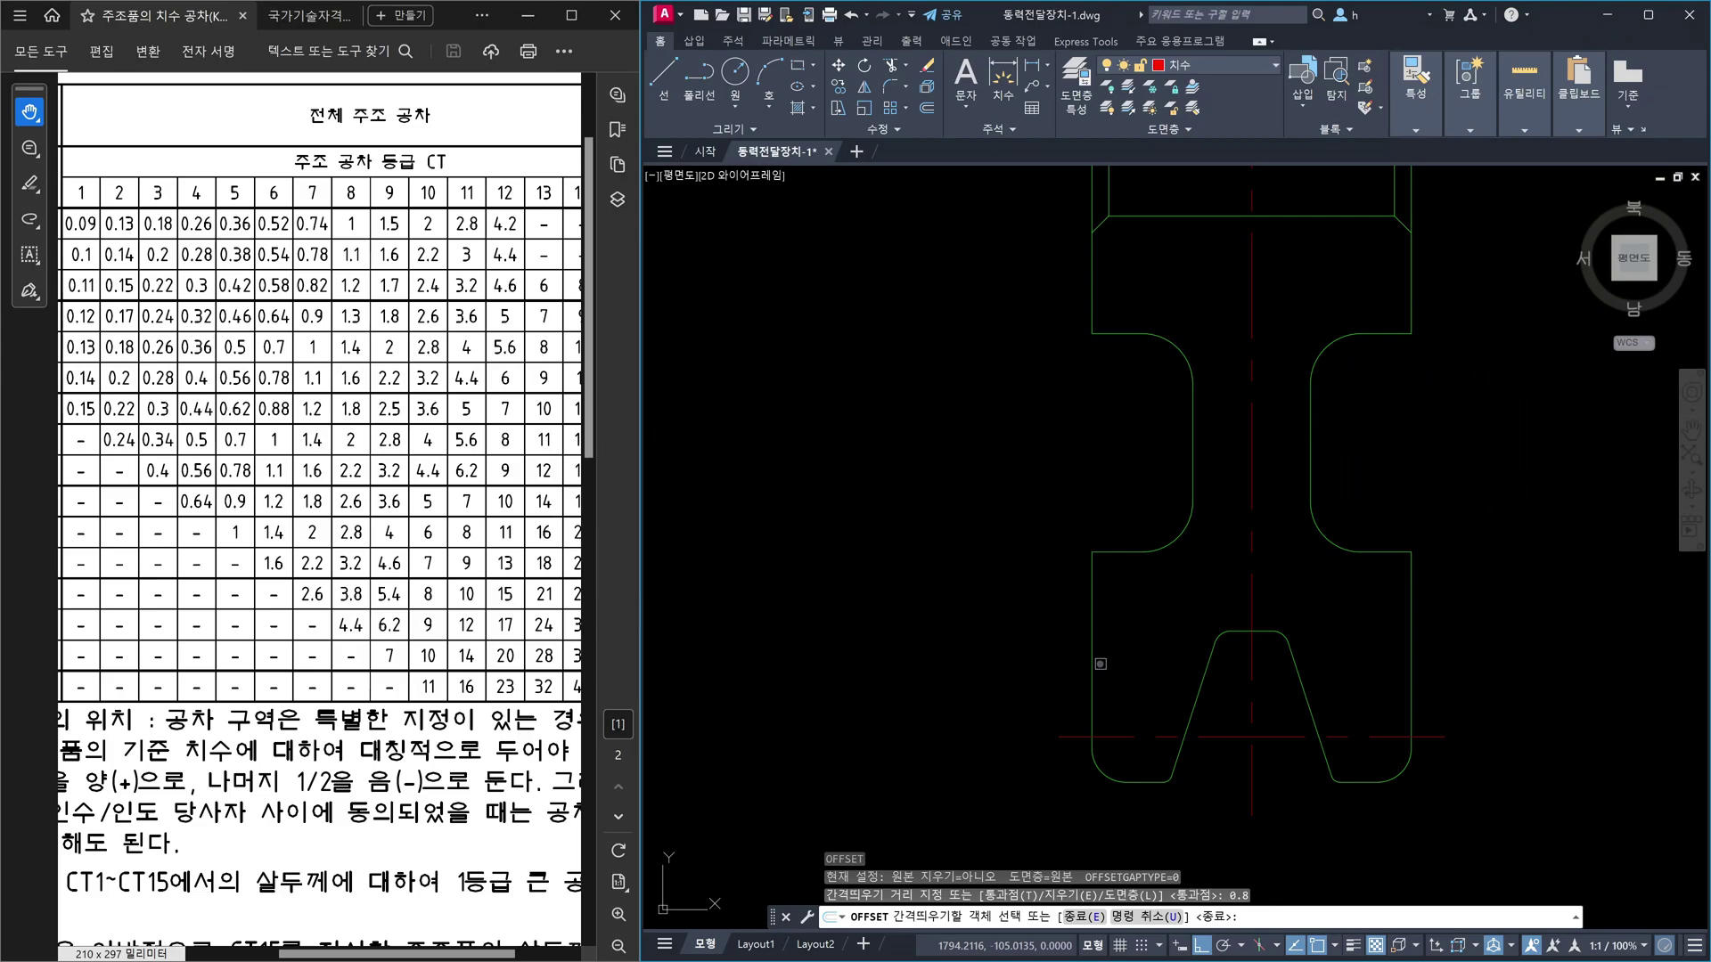
click(1093, 663)
click(1009, 664)
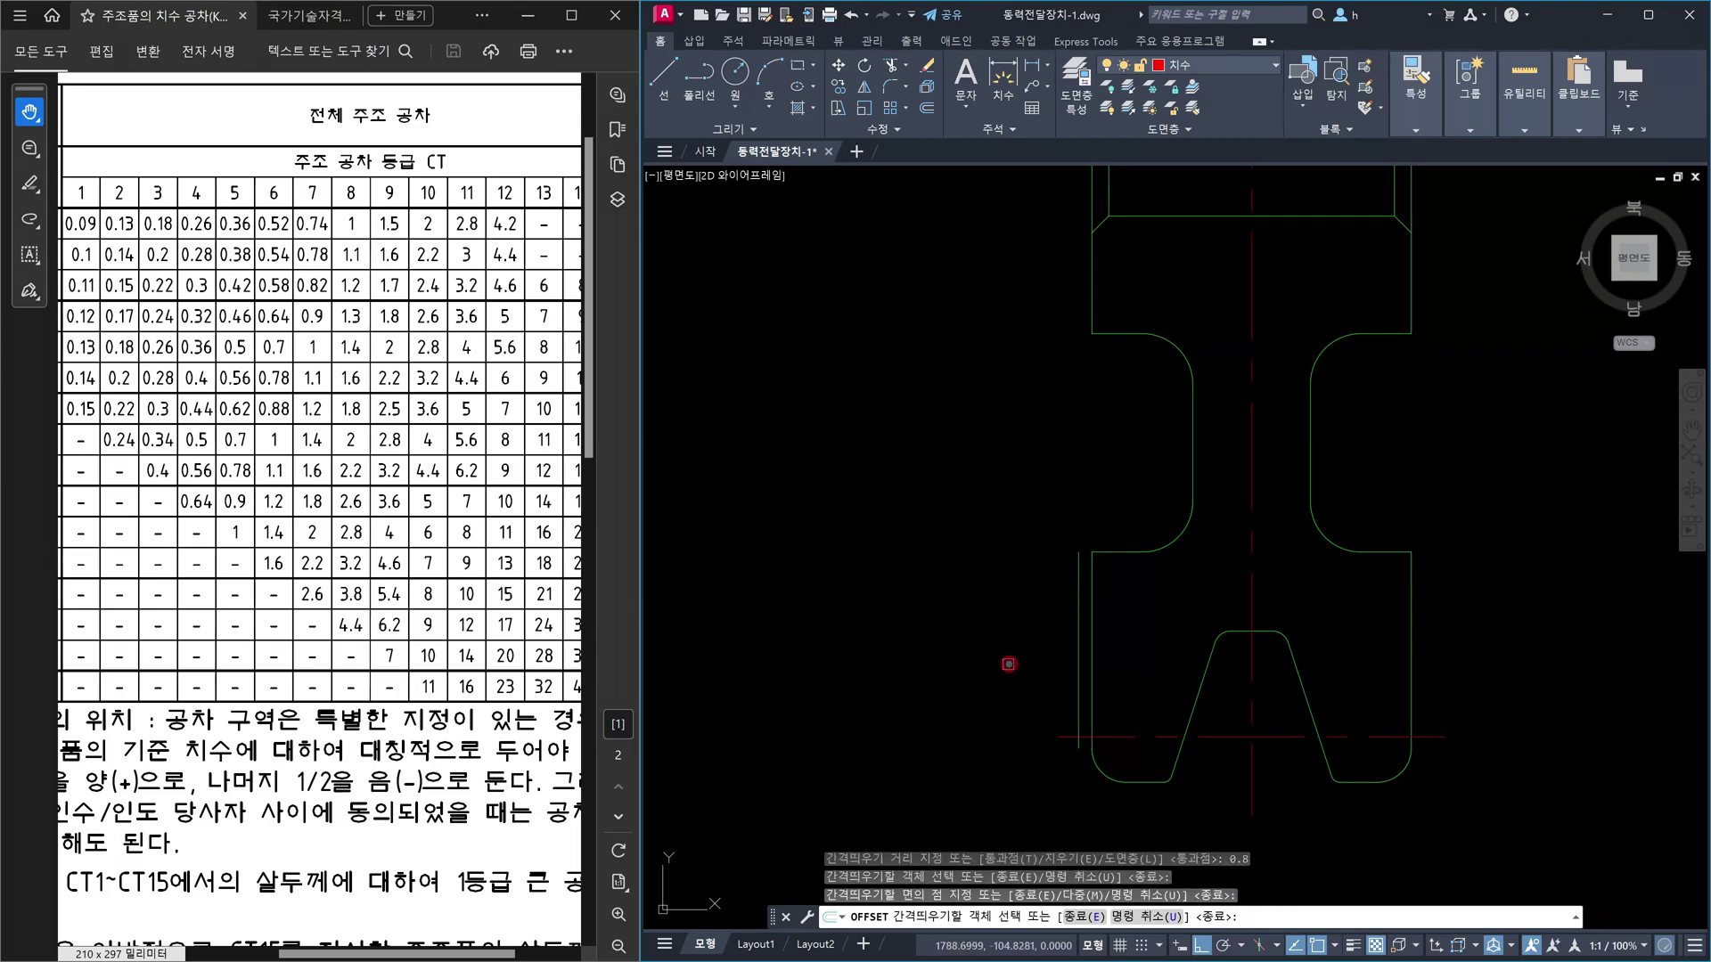
- Switch to the casting tolerance PDF, find the required machining allowance (RMA) section, and underline its heading with an arrow
key(Escape)
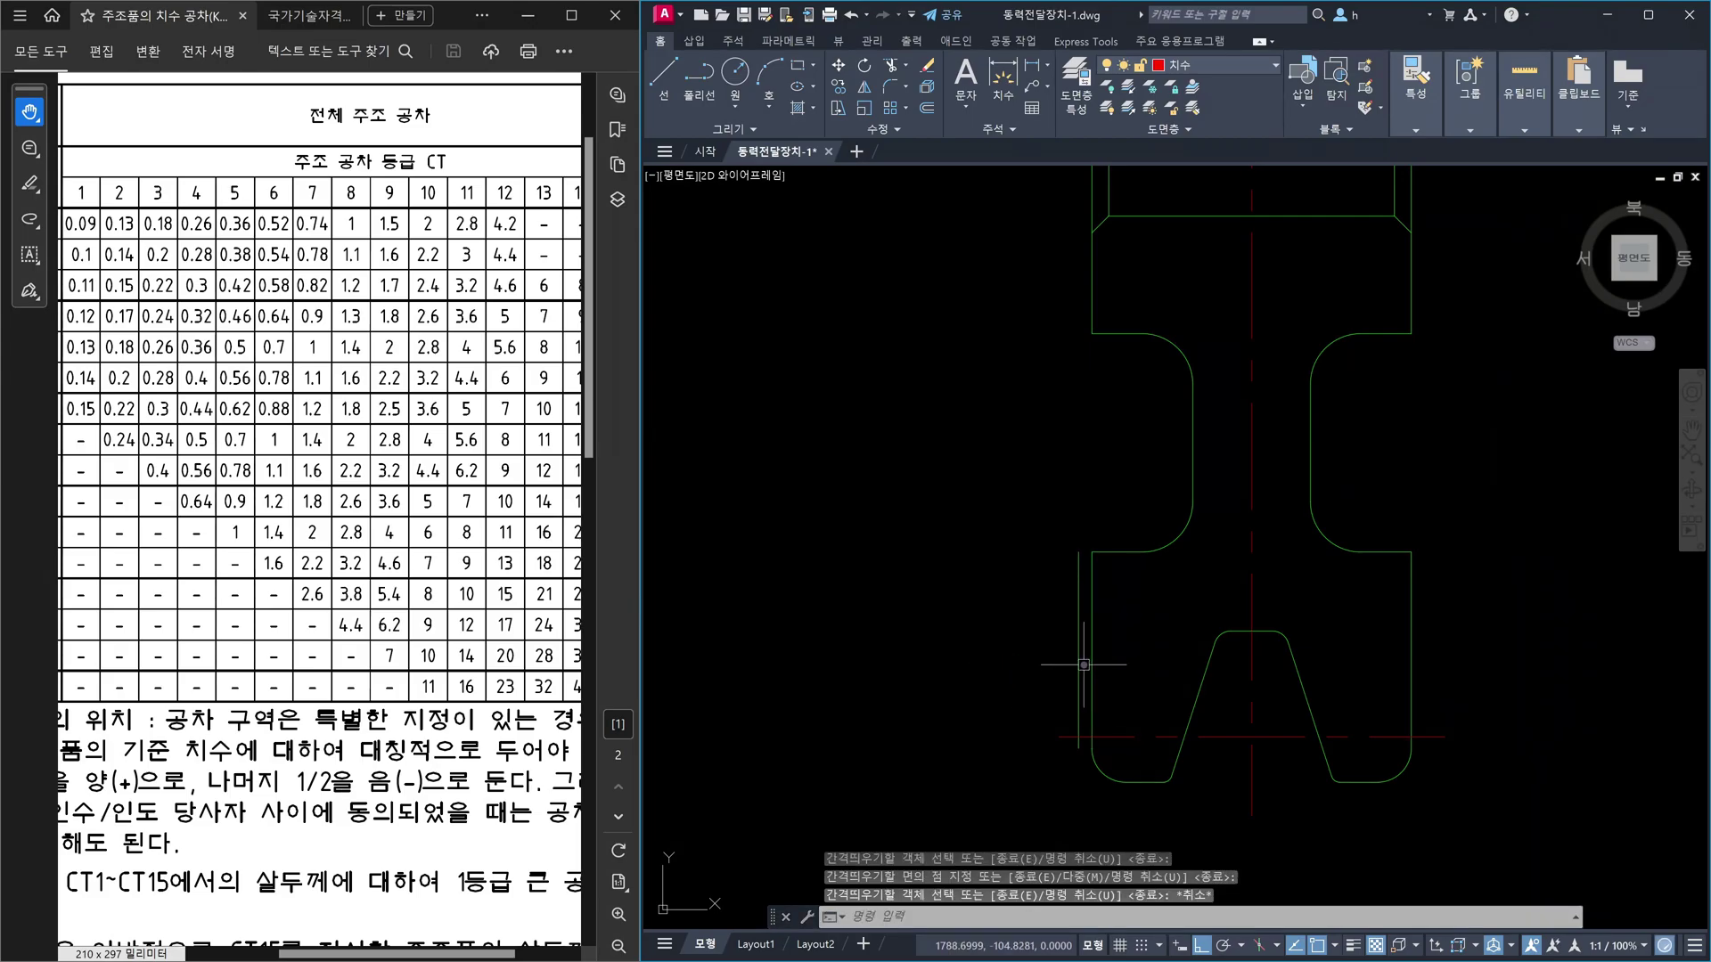
scroll(385, 535, down, 1)
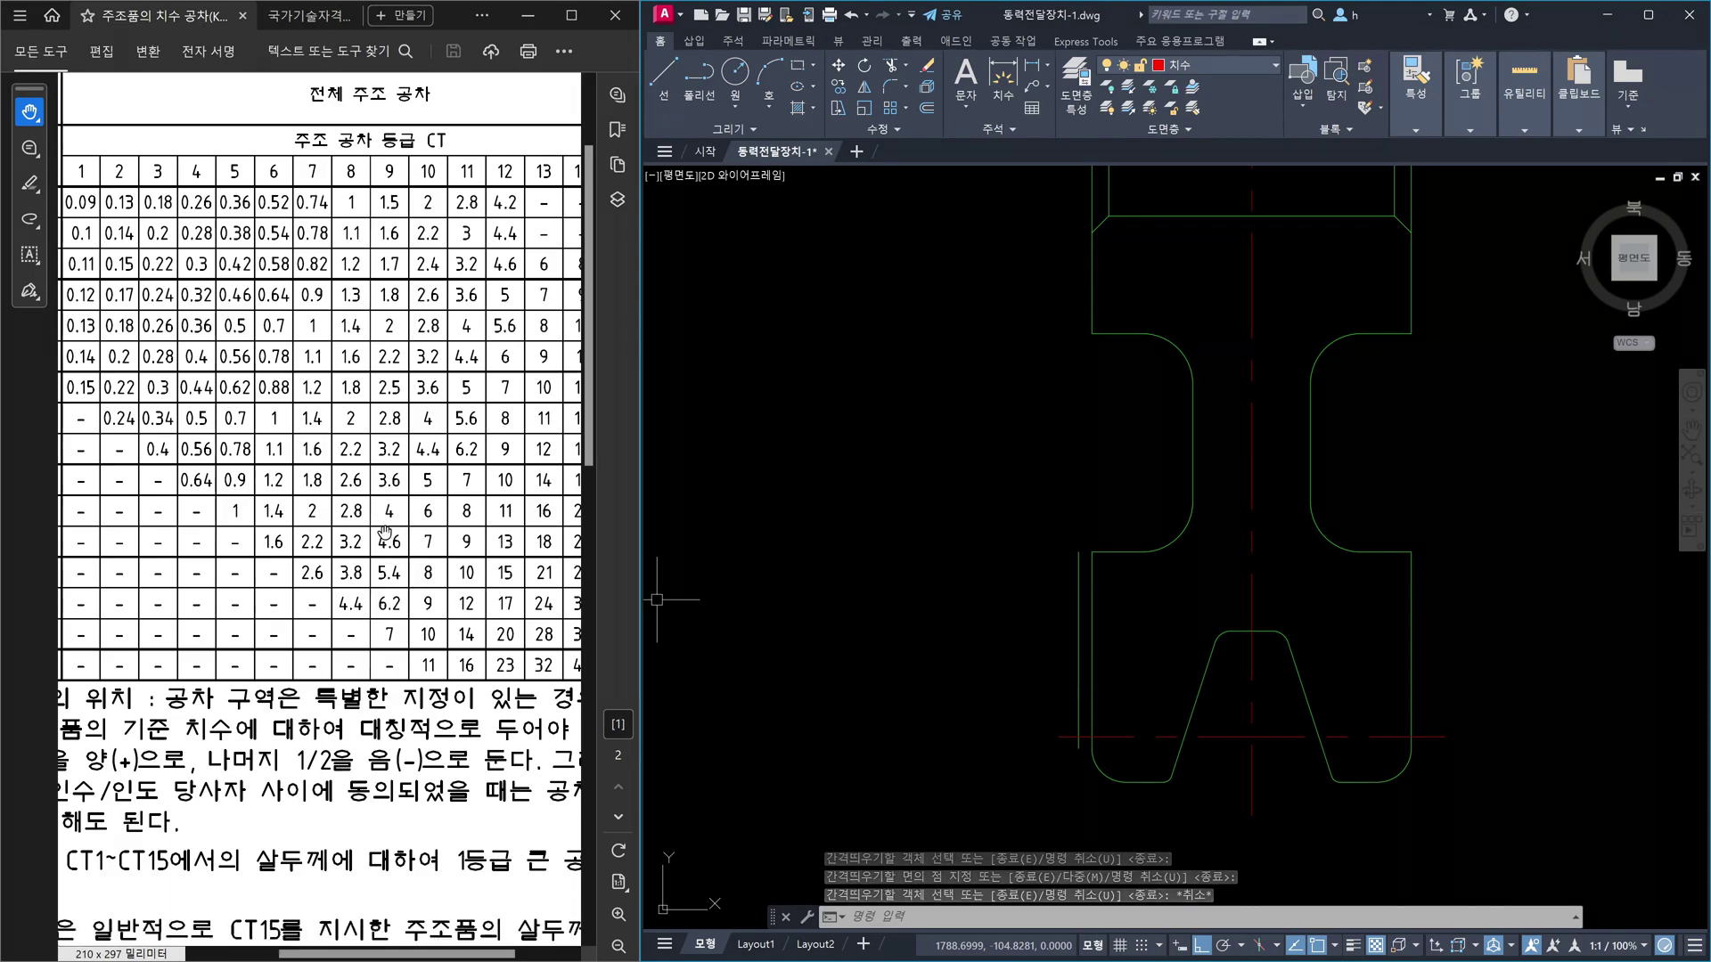
scroll(385, 533, down, 1)
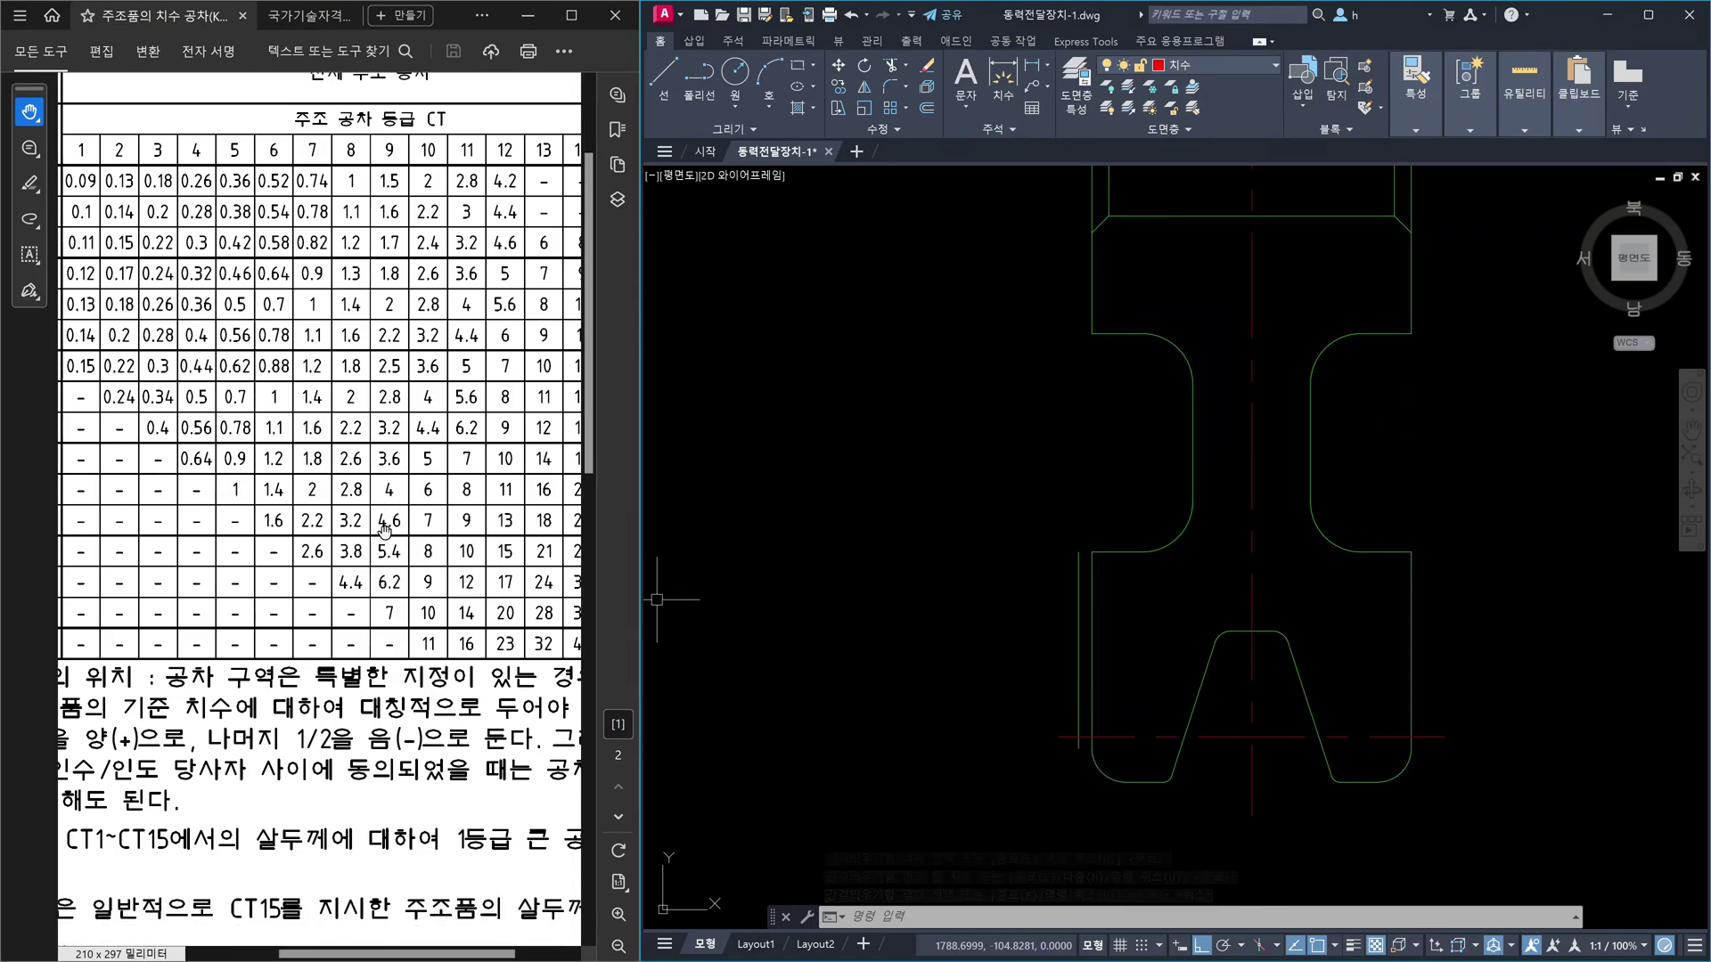
scroll(385, 531, down, 6)
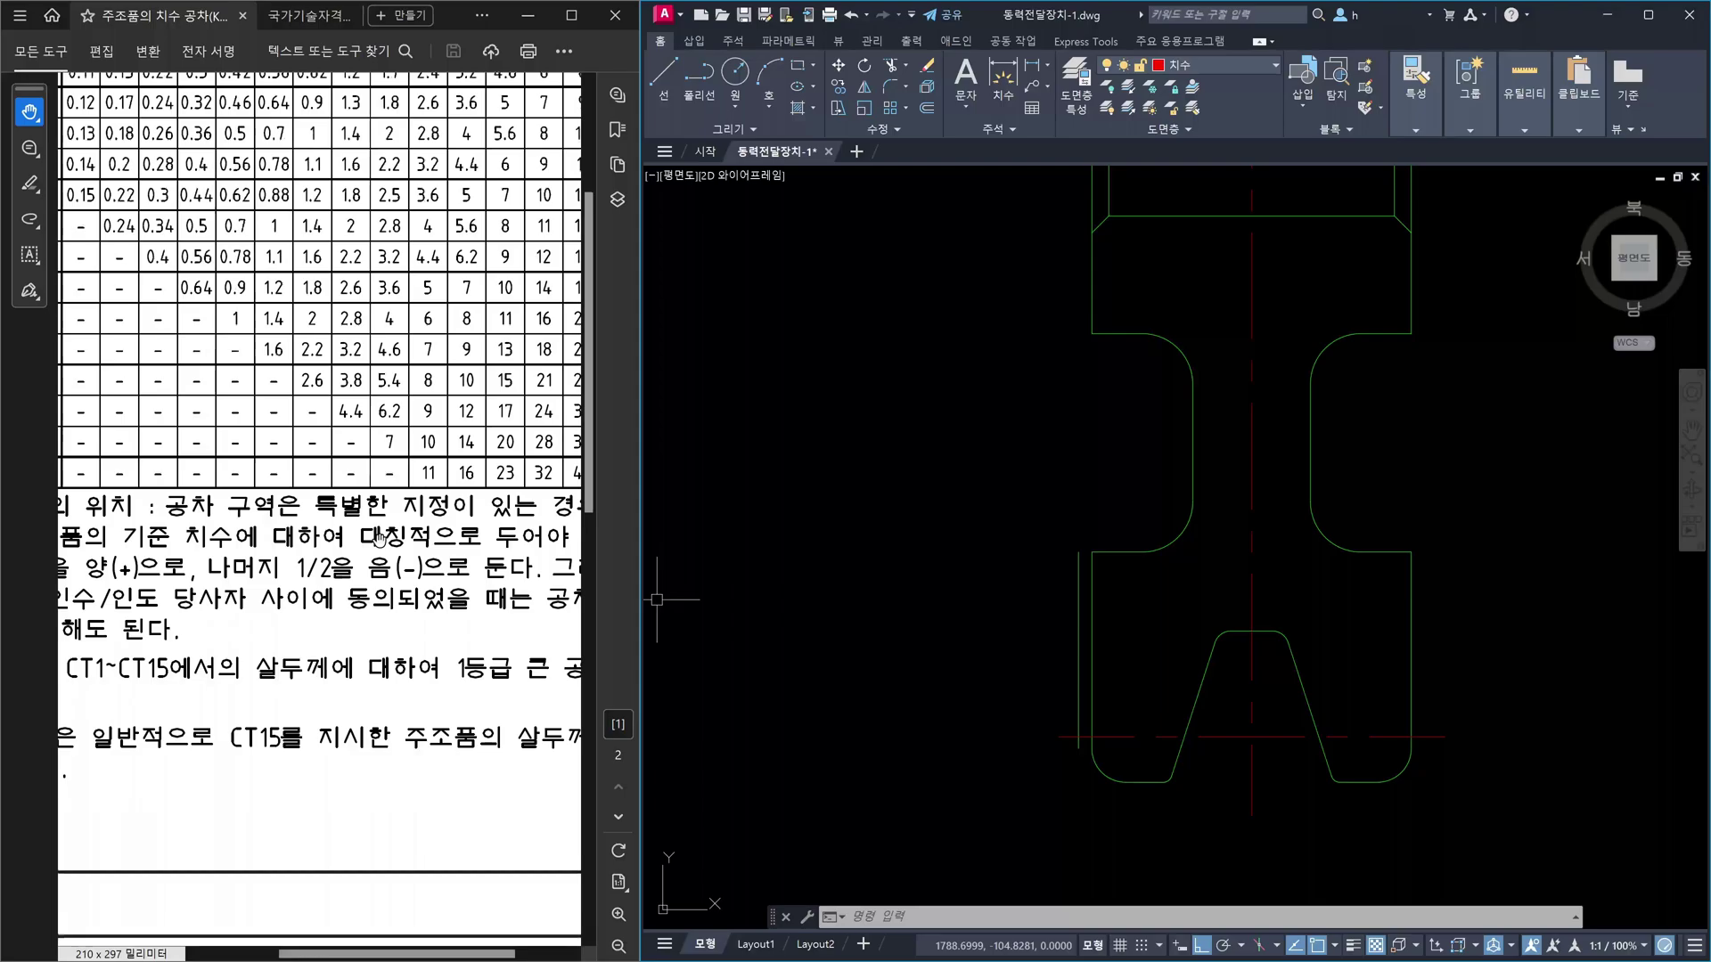
scroll(382, 537, down, 2)
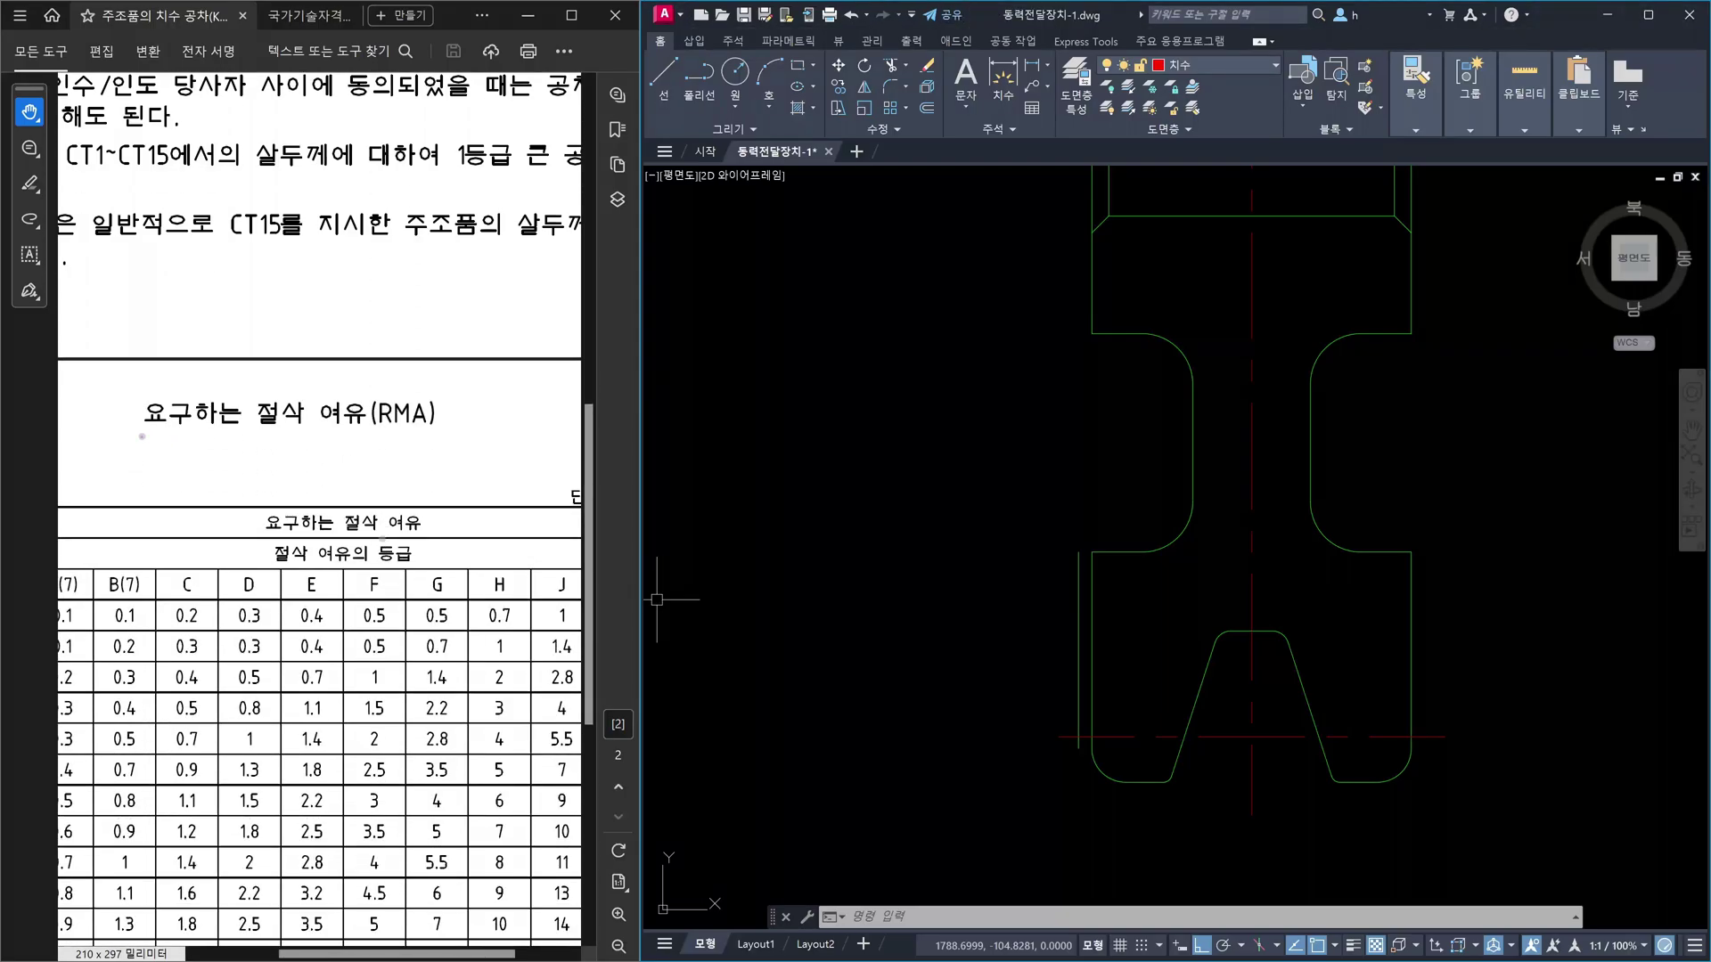
mouse_move(141, 437)
mouse_down()
mouse_move(447, 436)
mouse_move(488, 389)
mouse_move(475, 427)
mouse_up()
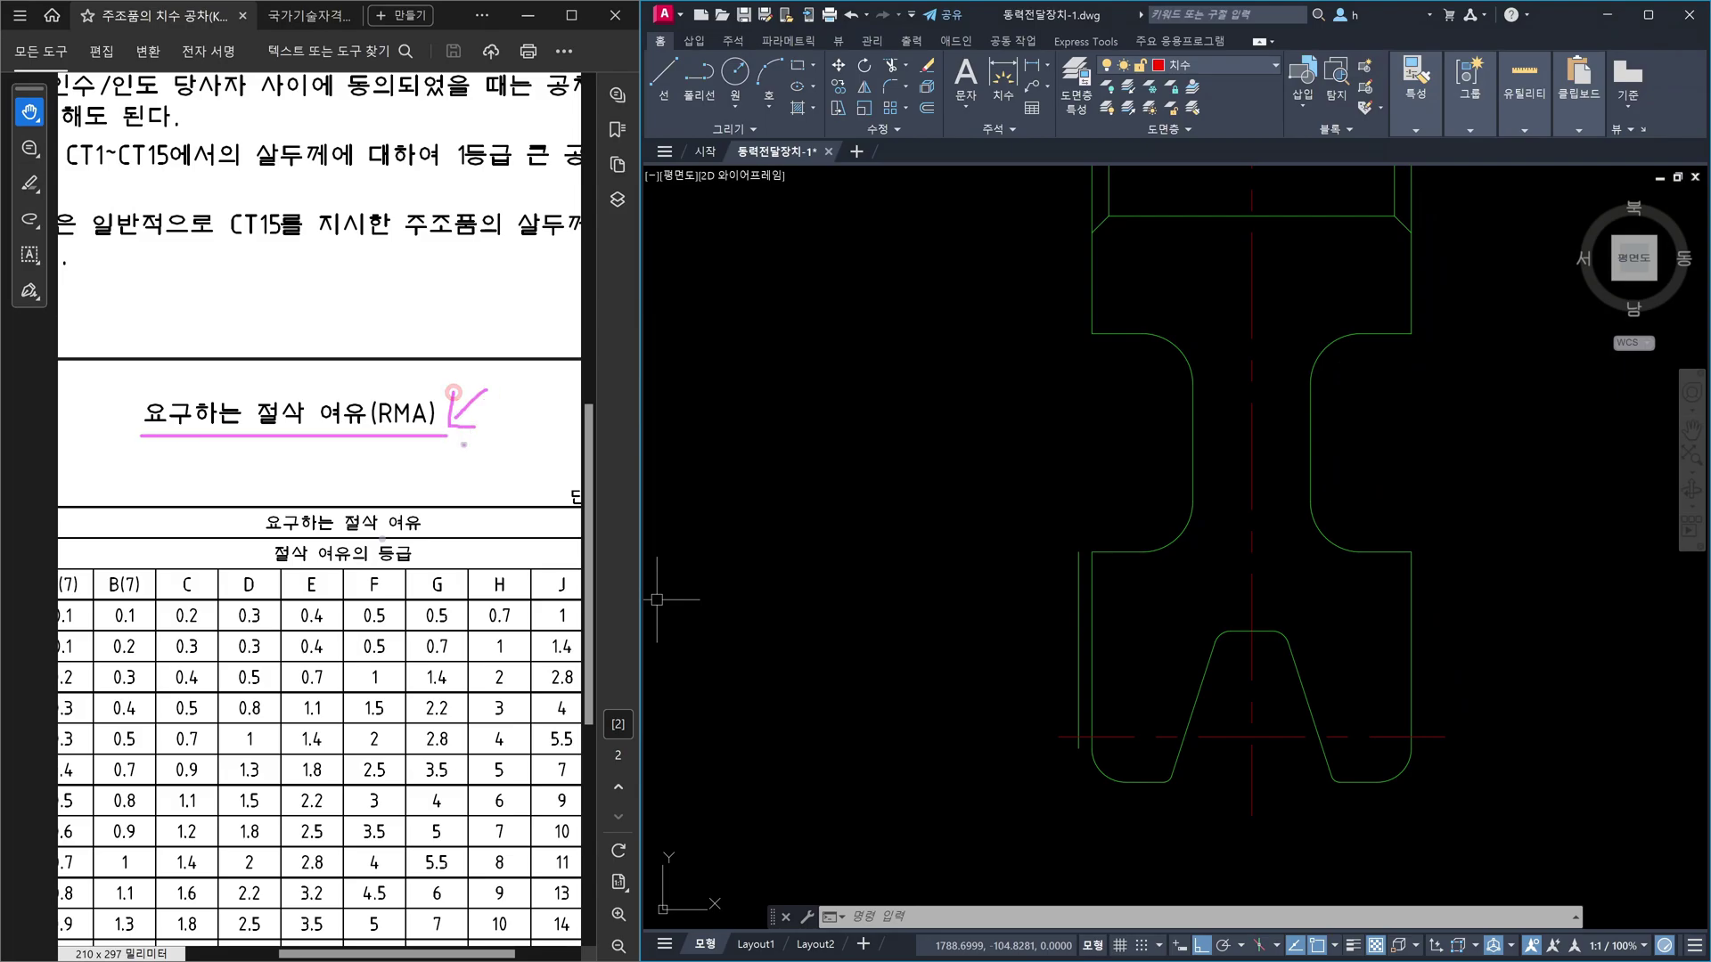
key(Escape)
click(221, 731)
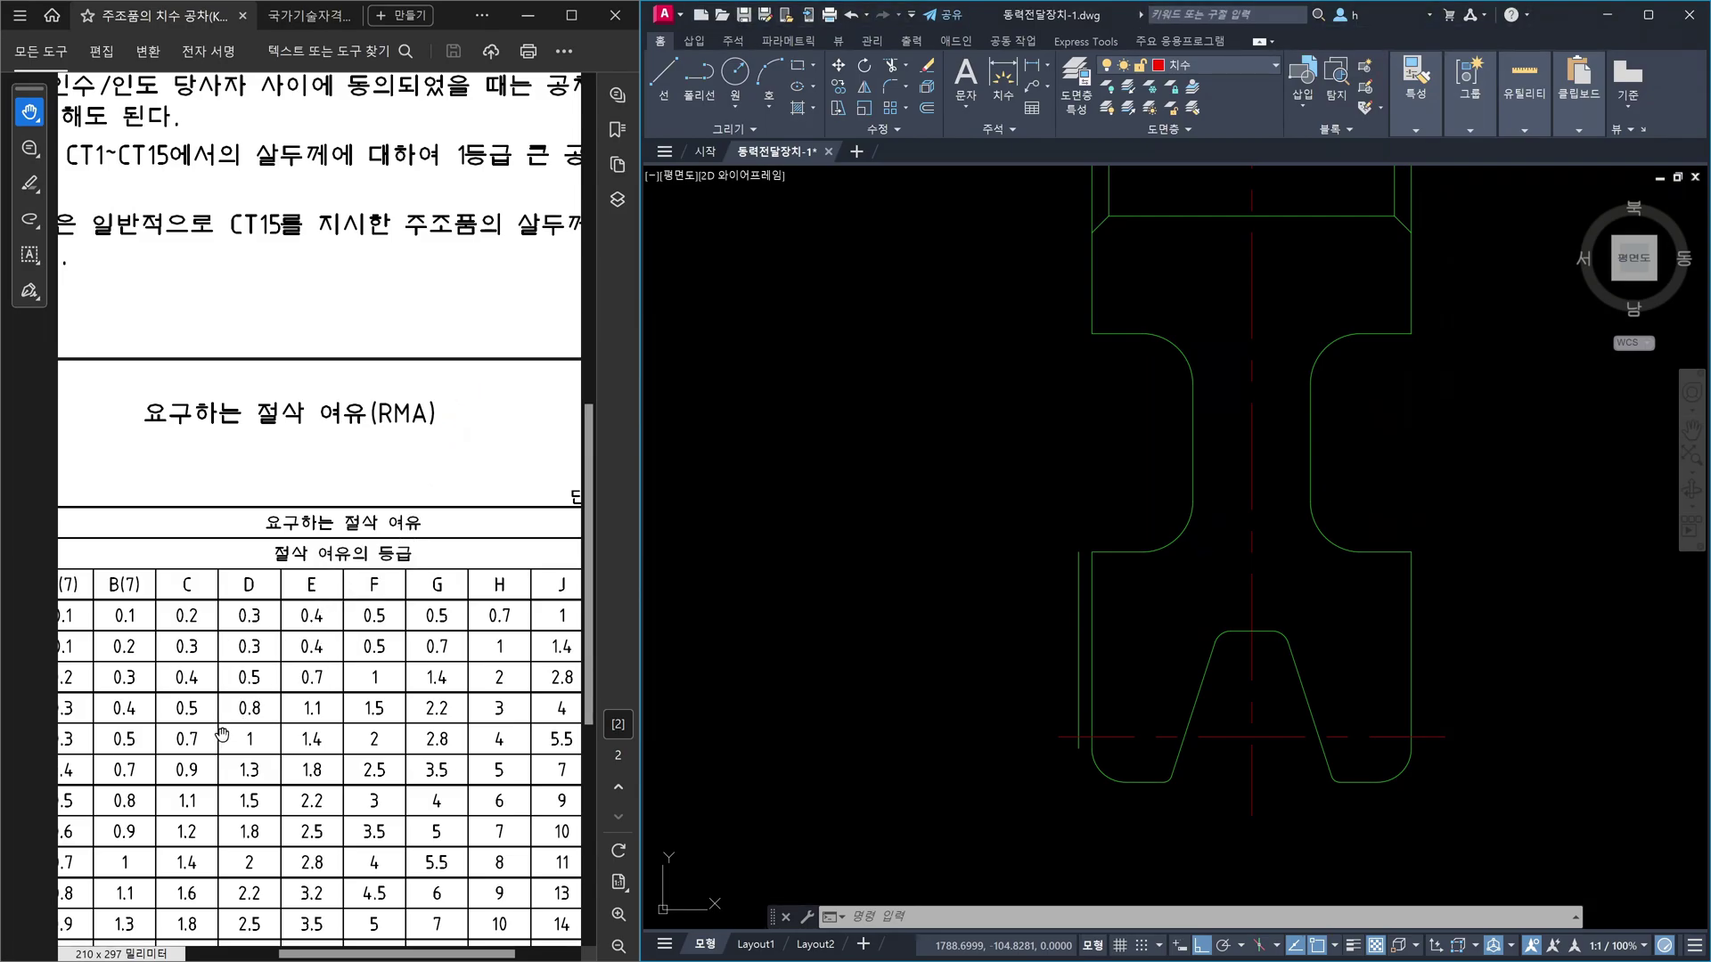
- Box the gray cast iron heading (회주철) in the RMA grade table and handwrite GC 250 over the drawing
scroll(267, 727, down, 4)
scroll(267, 727, left, 2)
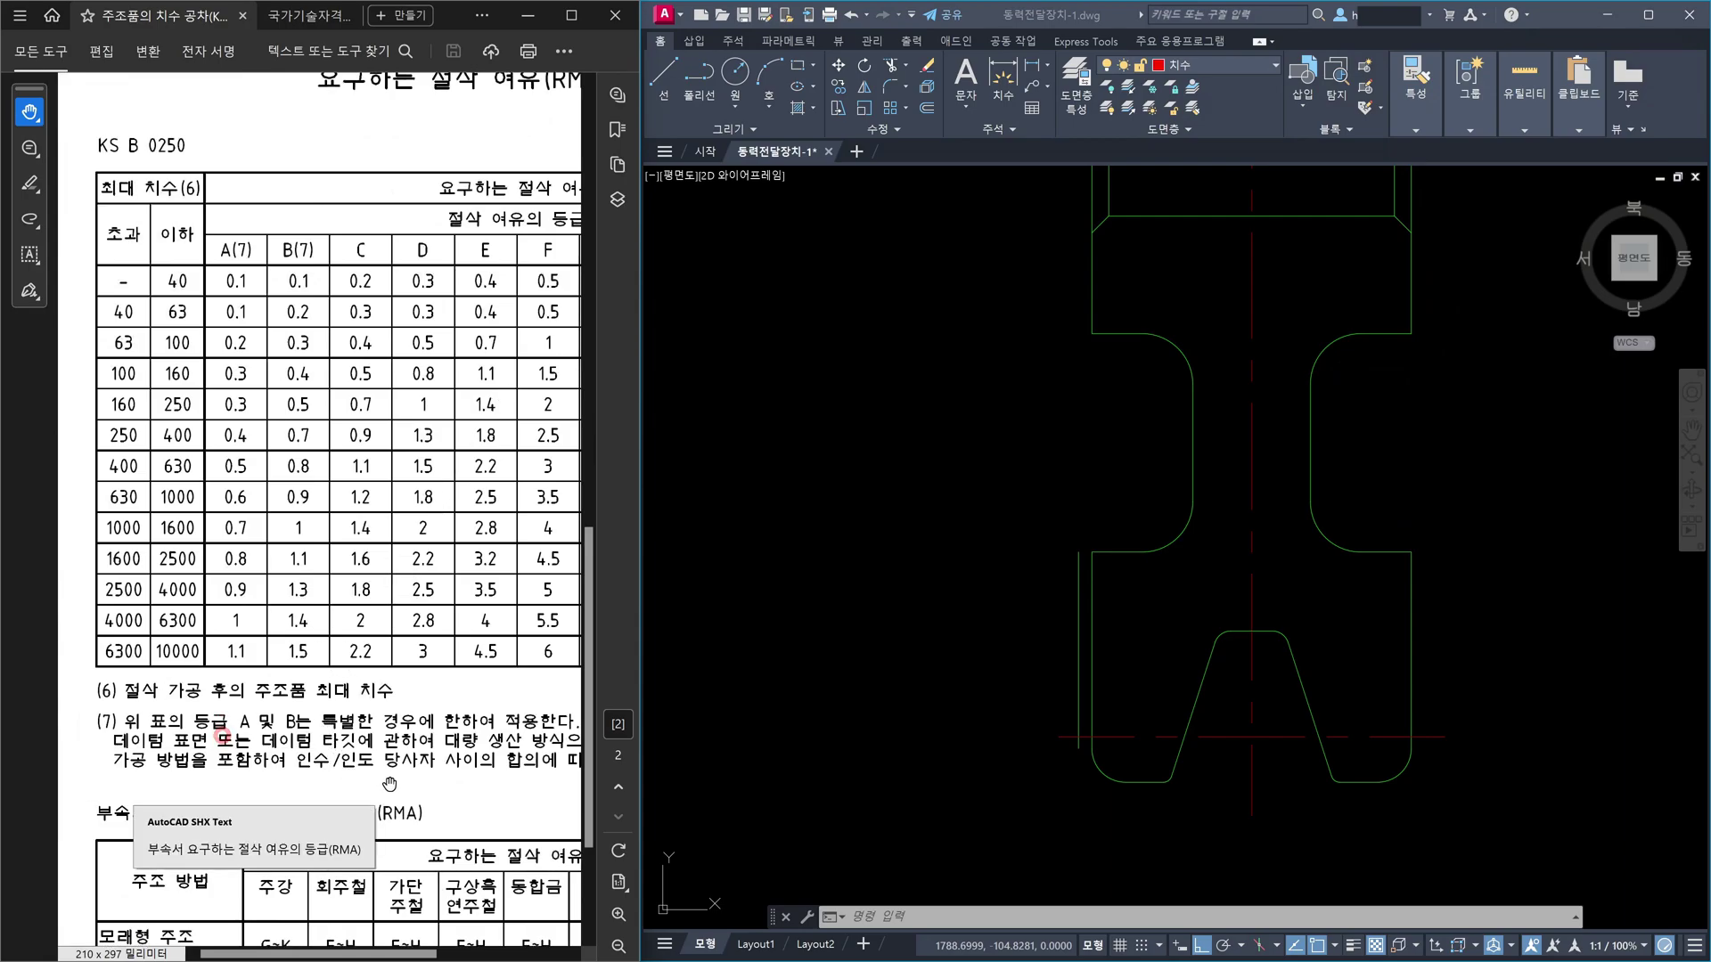
drag(479, 805, 480, 579)
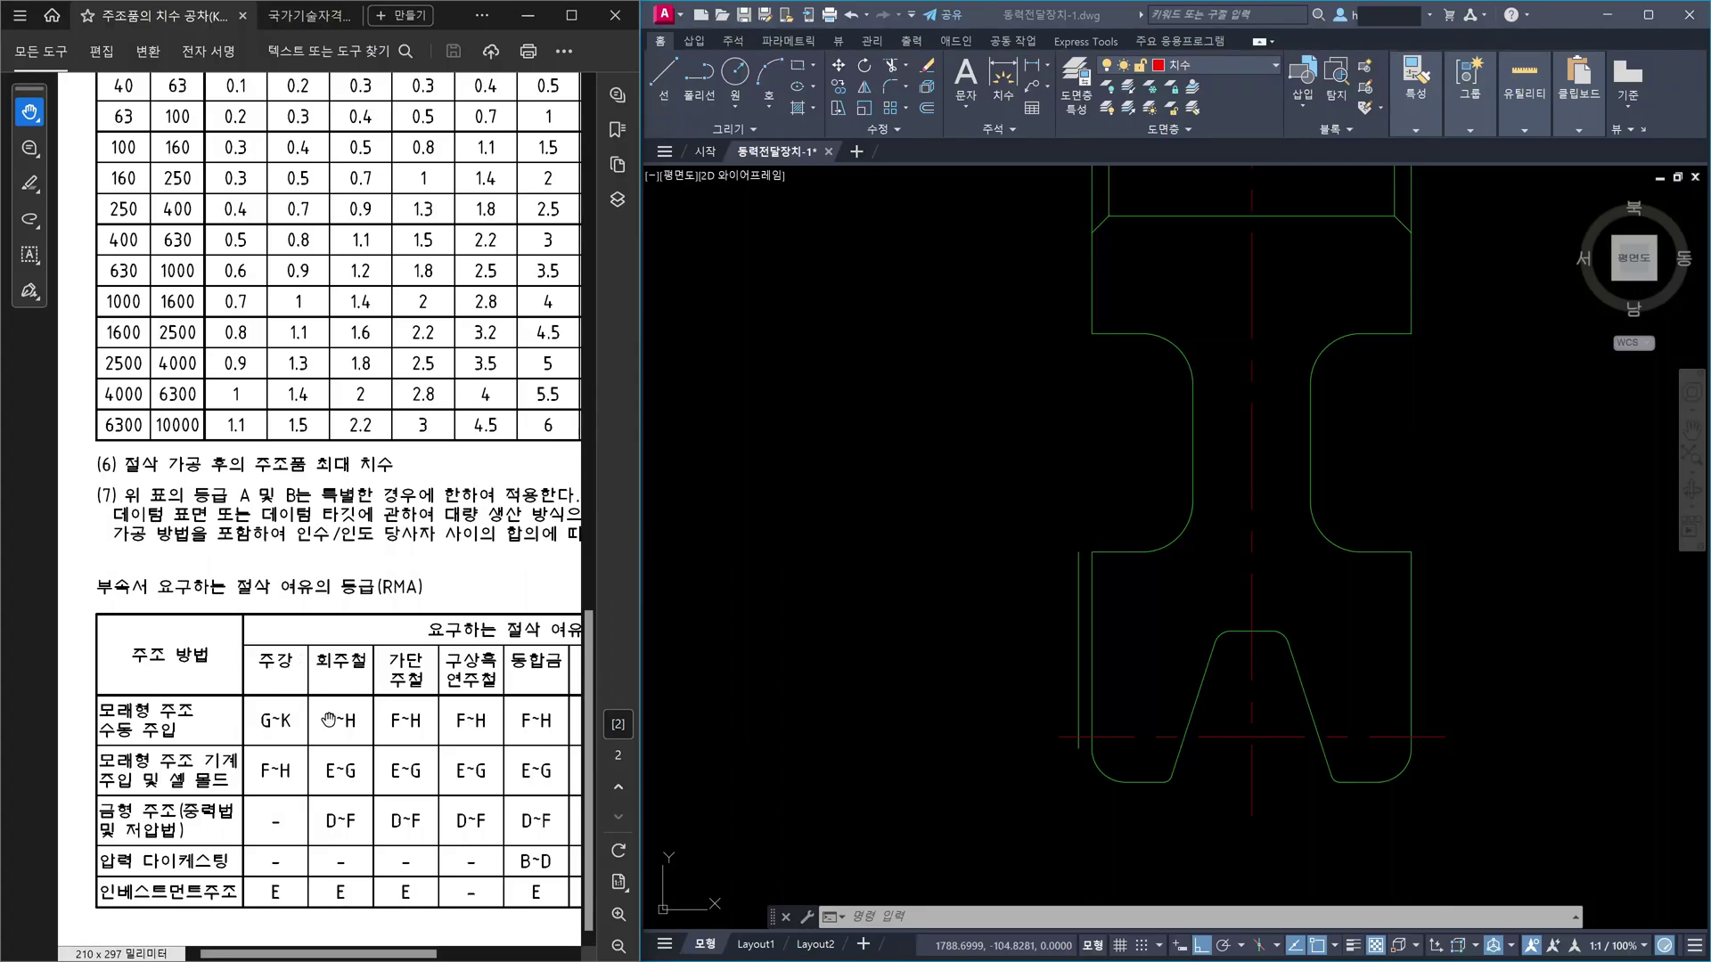
drag(304, 697, 260, 666)
mouse_move(370, 675)
mouse_down()
mouse_move(355, 664)
mouse_move(412, 666)
mouse_up()
drag(312, 644, 374, 704)
mouse_move(856, 529)
mouse_down()
mouse_move(809, 570)
mouse_move(975, 568)
mouse_move(998, 552)
mouse_up()
mouse_move(994, 545)
mouse_down()
mouse_move(993, 579)
mouse_move(1036, 532)
mouse_up()
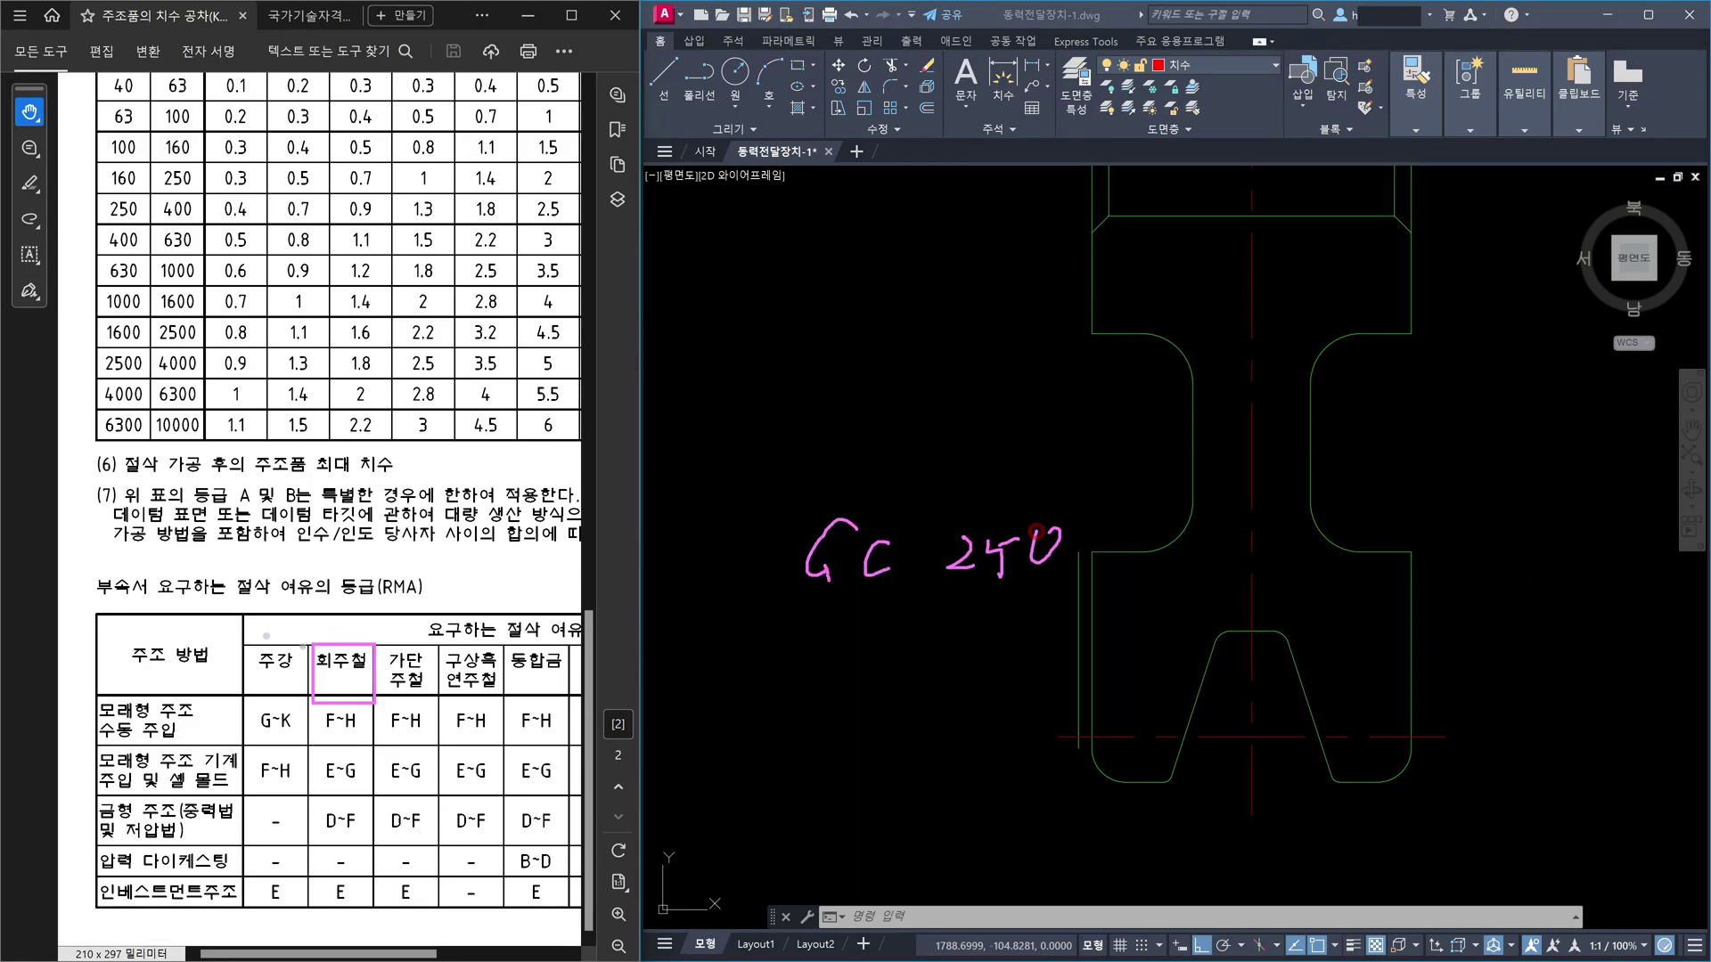
- Mark the gray cast iron column with an arrow, box the casting methods, and tick grades F~H, E~G, D~F and E
mouse_move(366, 579)
mouse_down()
mouse_move(340, 621)
mouse_move(381, 615)
mouse_up()
mouse_move(95, 700)
mouse_down()
mouse_move(98, 757)
mouse_move(214, 906)
mouse_move(242, 704)
mouse_move(95, 698)
mouse_up()
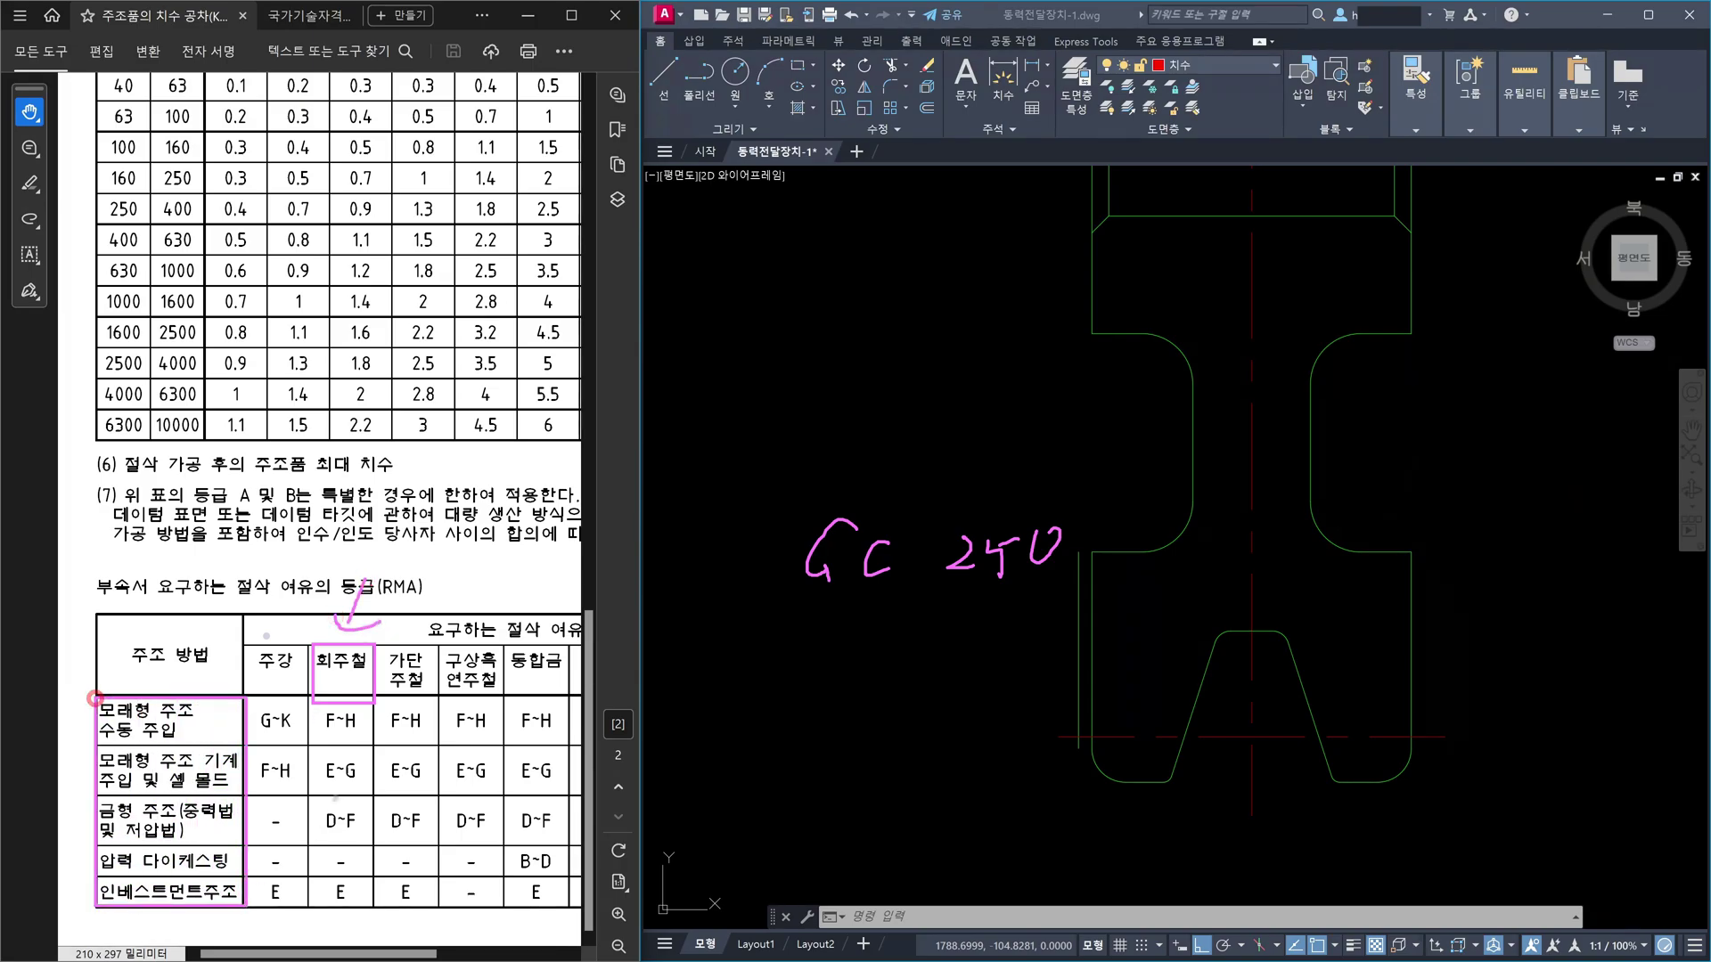
mouse_move(344, 713)
mouse_down()
mouse_move(358, 762)
mouse_move(344, 813)
mouse_move(381, 800)
mouse_up()
drag(344, 890, 364, 882)
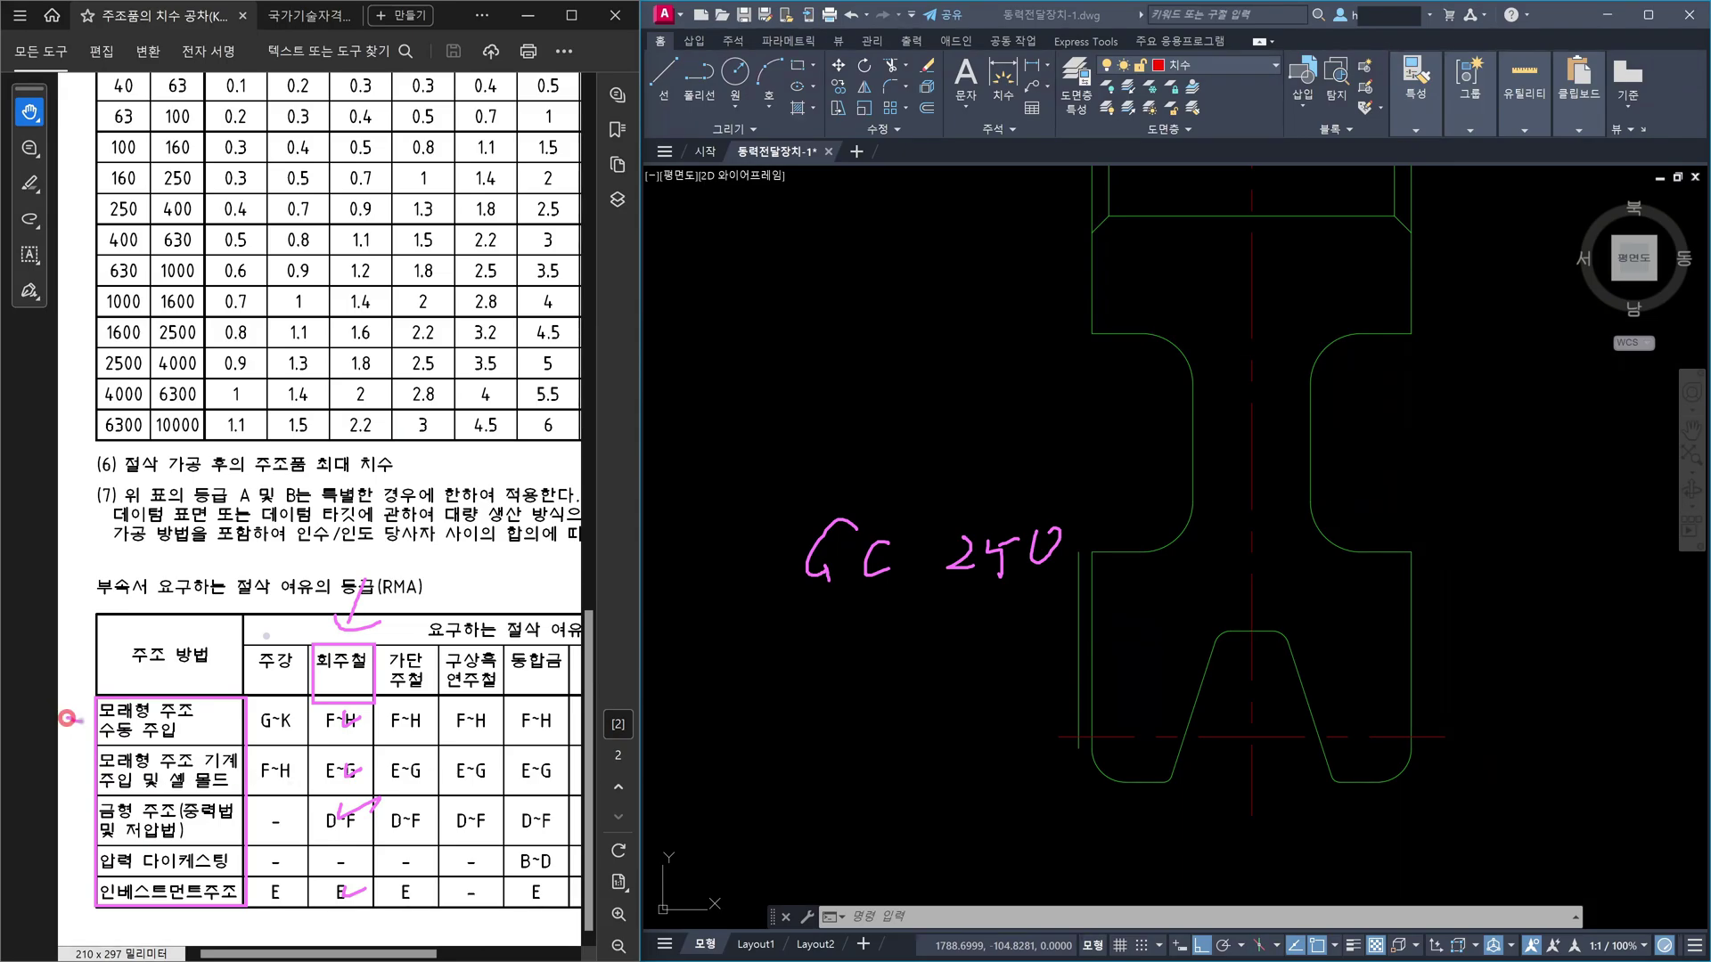
drag(72, 713, 70, 743)
drag(328, 743, 359, 742)
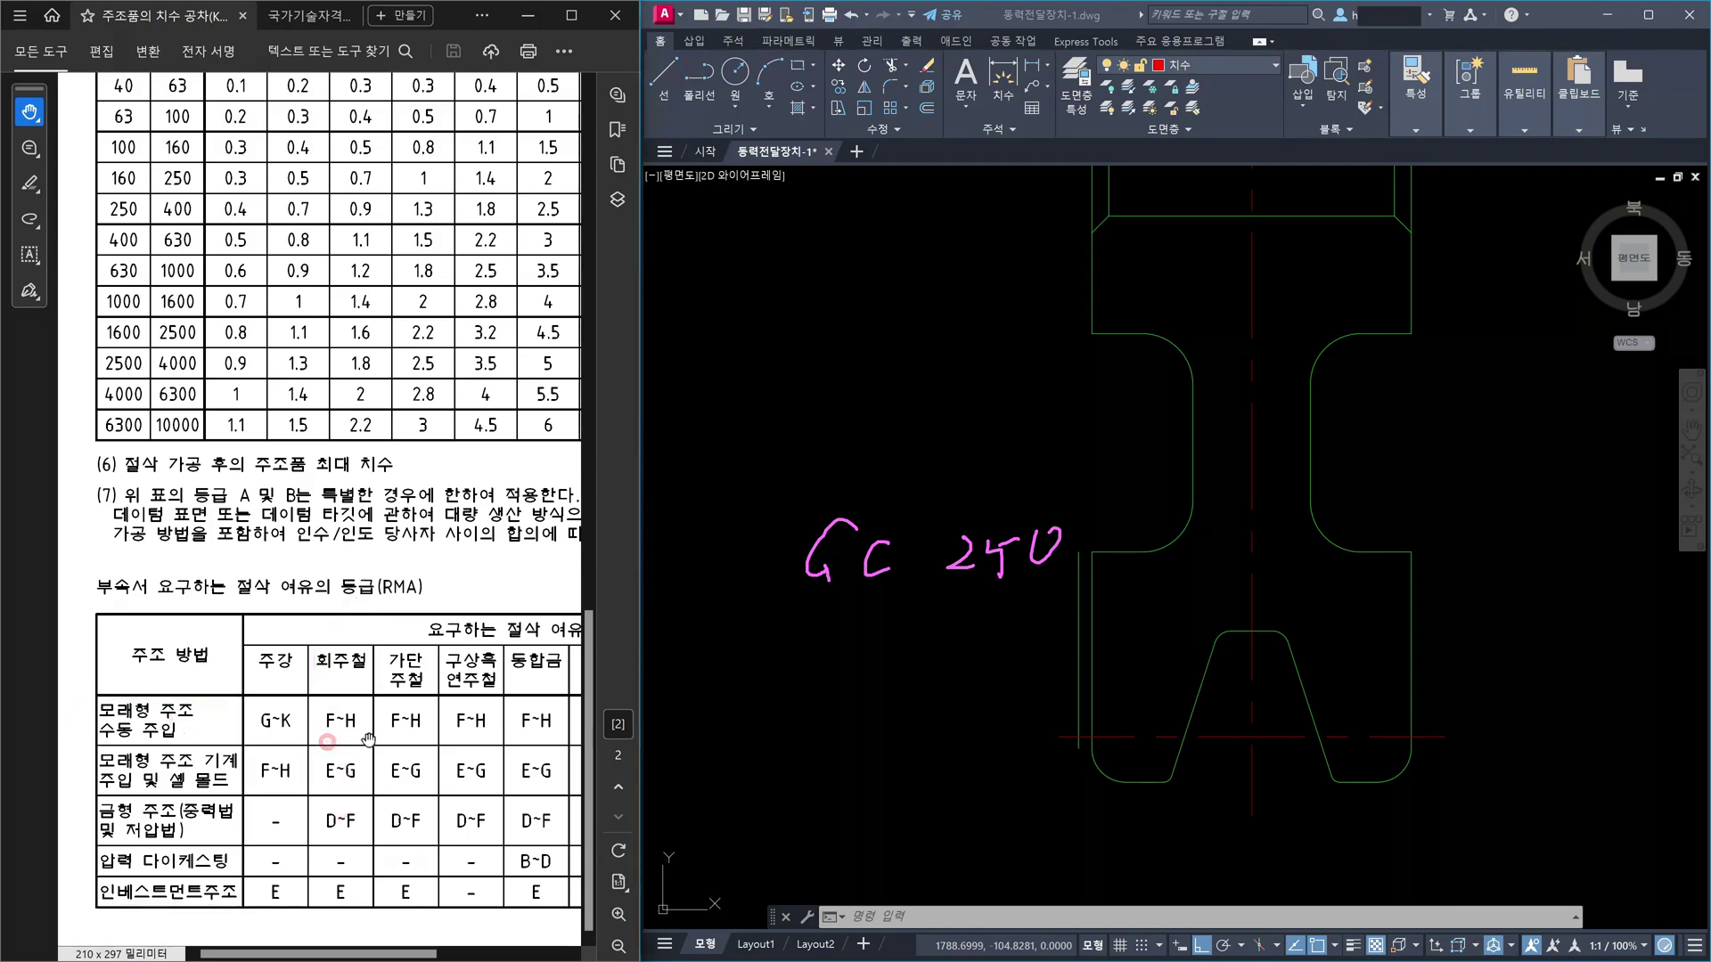
- Clear the annotations and examine the RMA table's maximum-dimension ranges against the allowance values of grades F, G and H
scroll(499, 685, up, 3)
scroll(499, 685, up, 1)
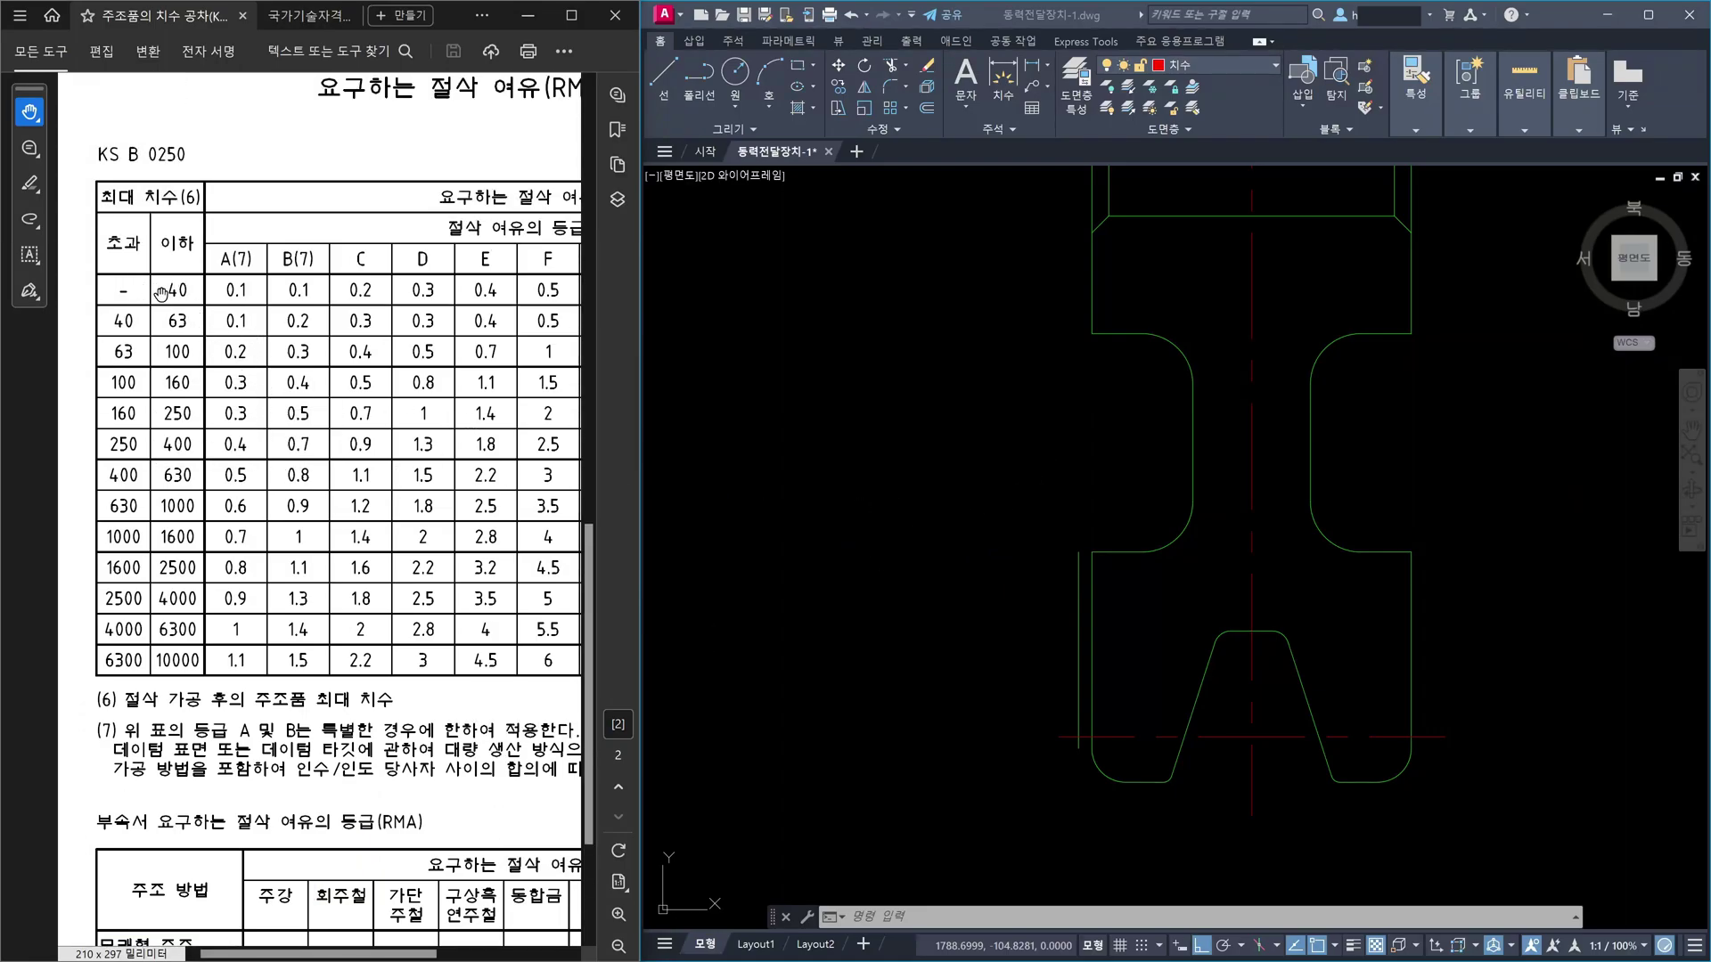
drag(406, 231, 241, 235)
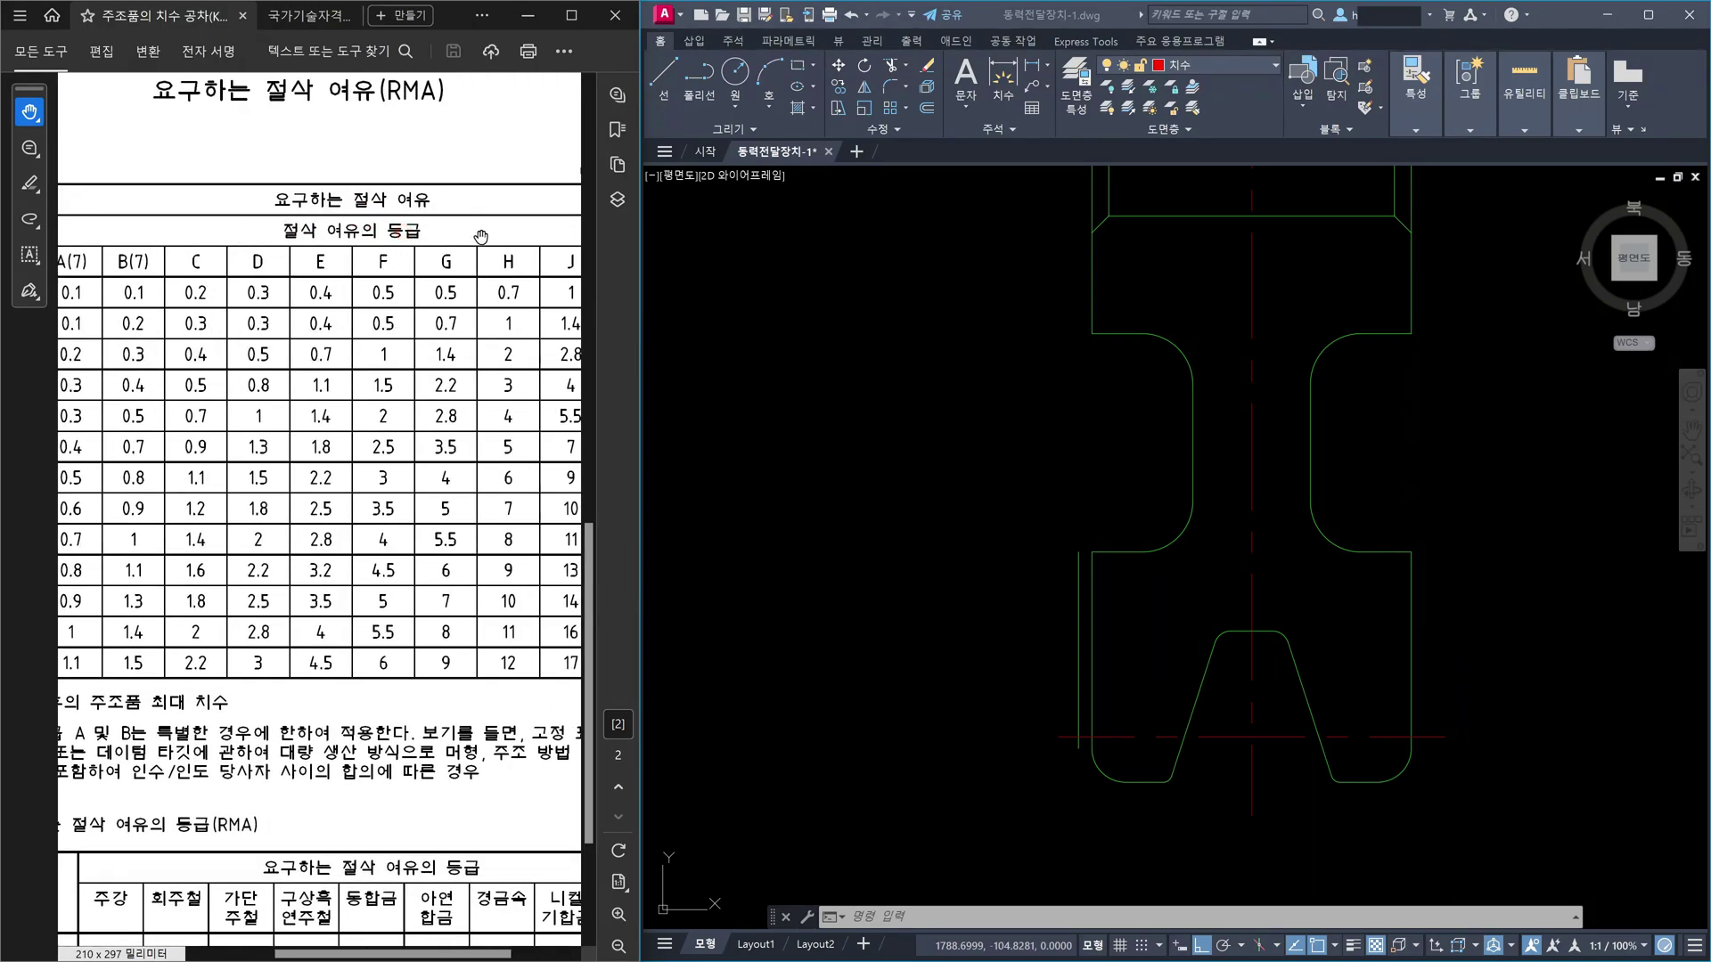
drag(481, 237, 454, 231)
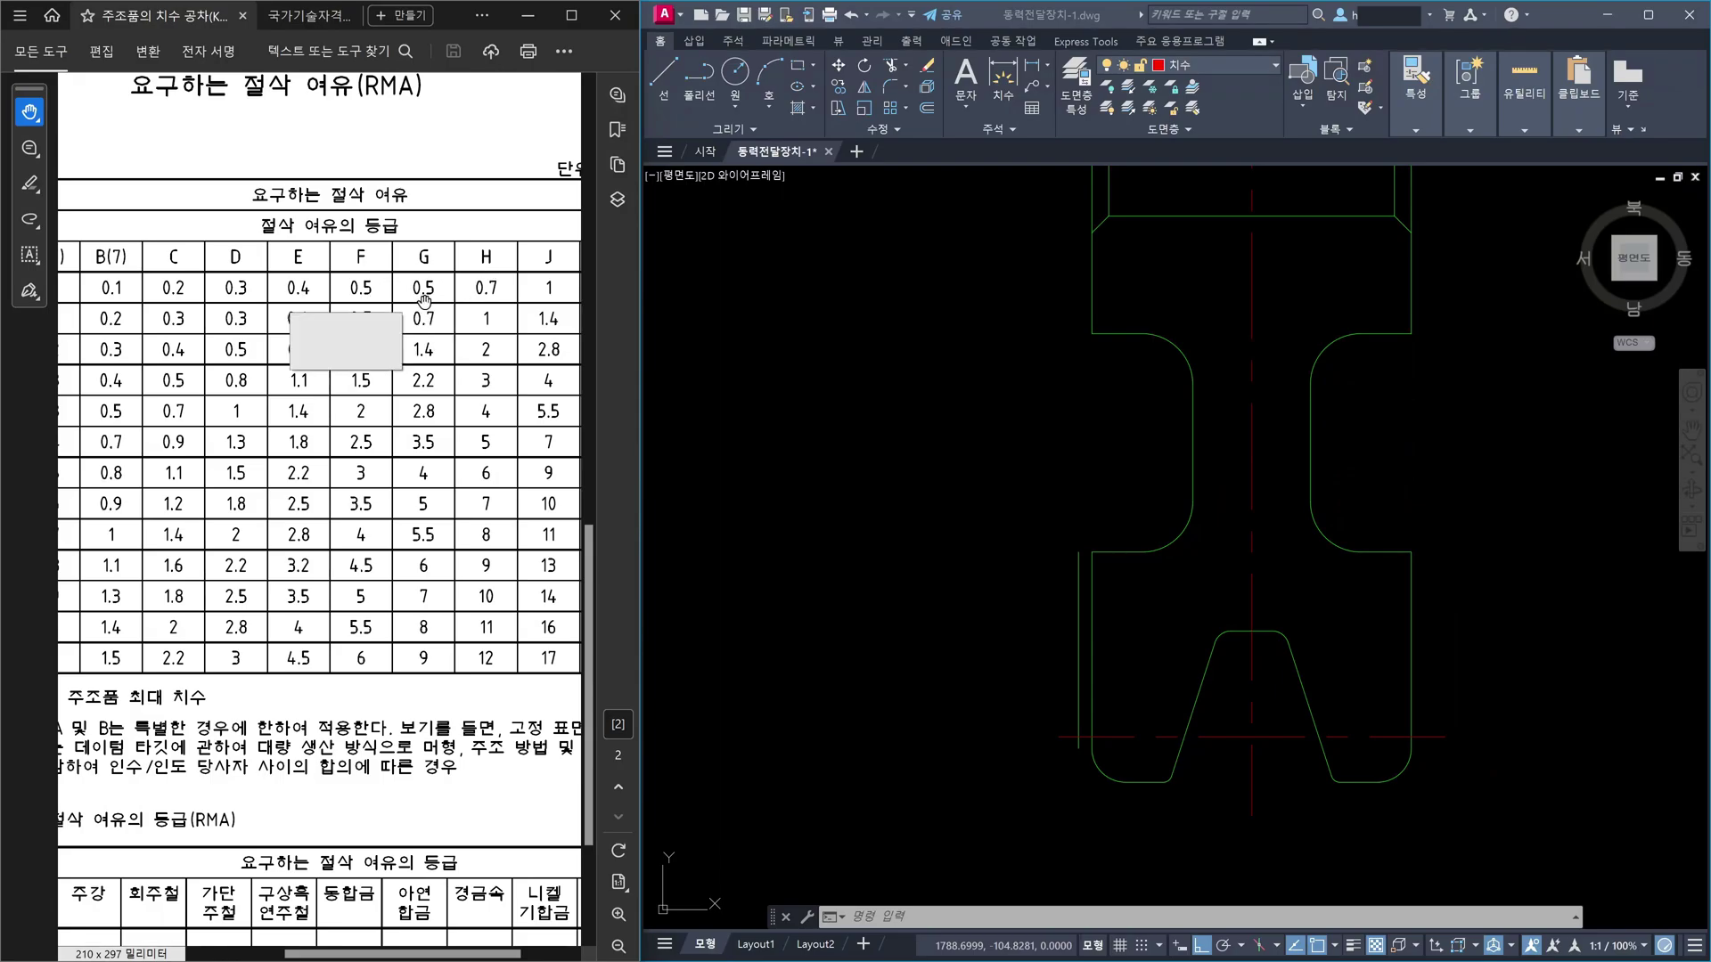
drag(153, 221, 336, 242)
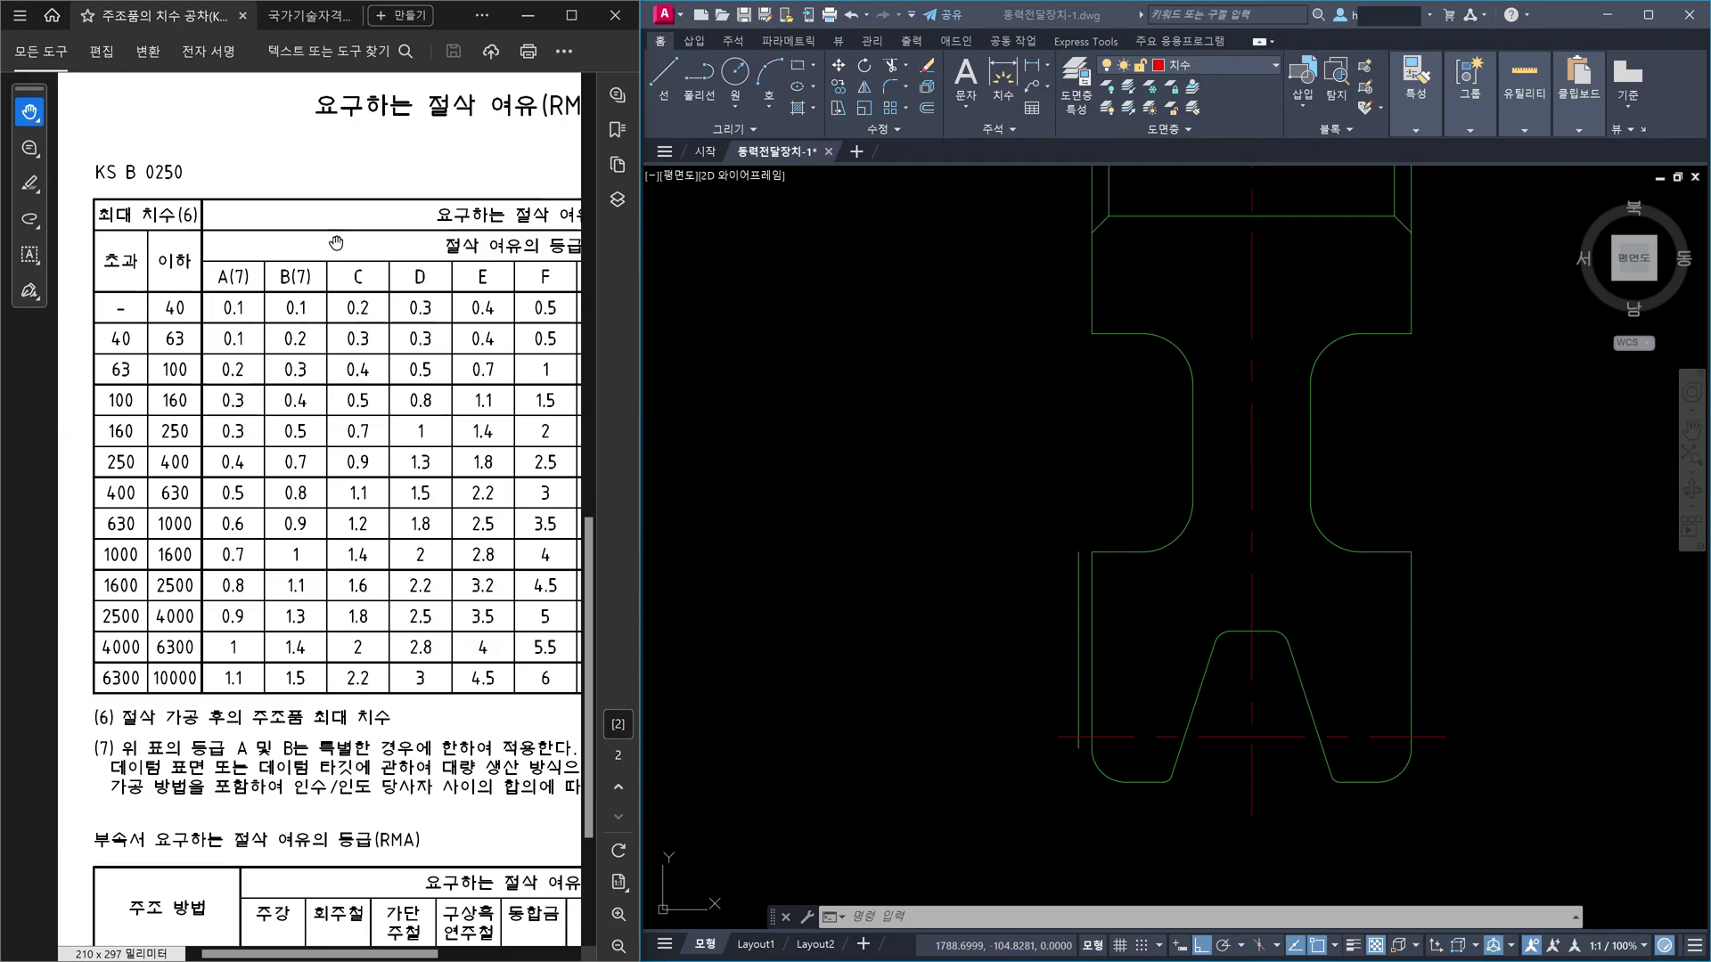
drag(336, 242, 101, 227)
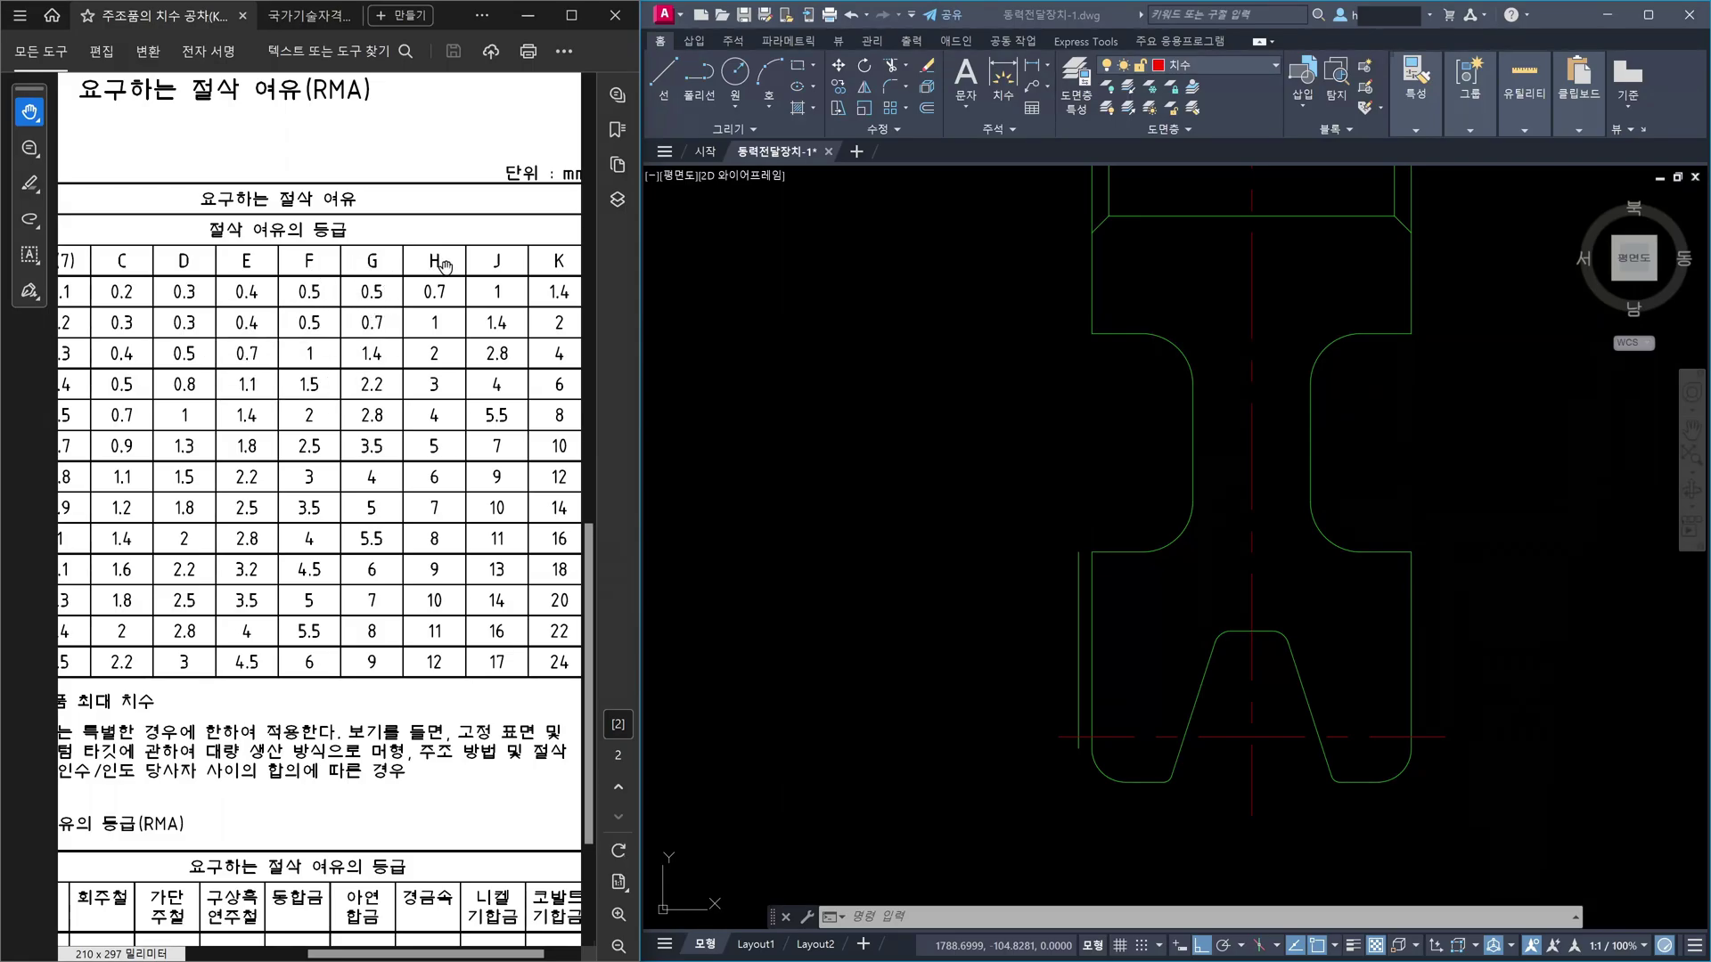
- In AutoCAD, offset the line just outside the lower rim's left face outward by 0.5
click(1087, 615)
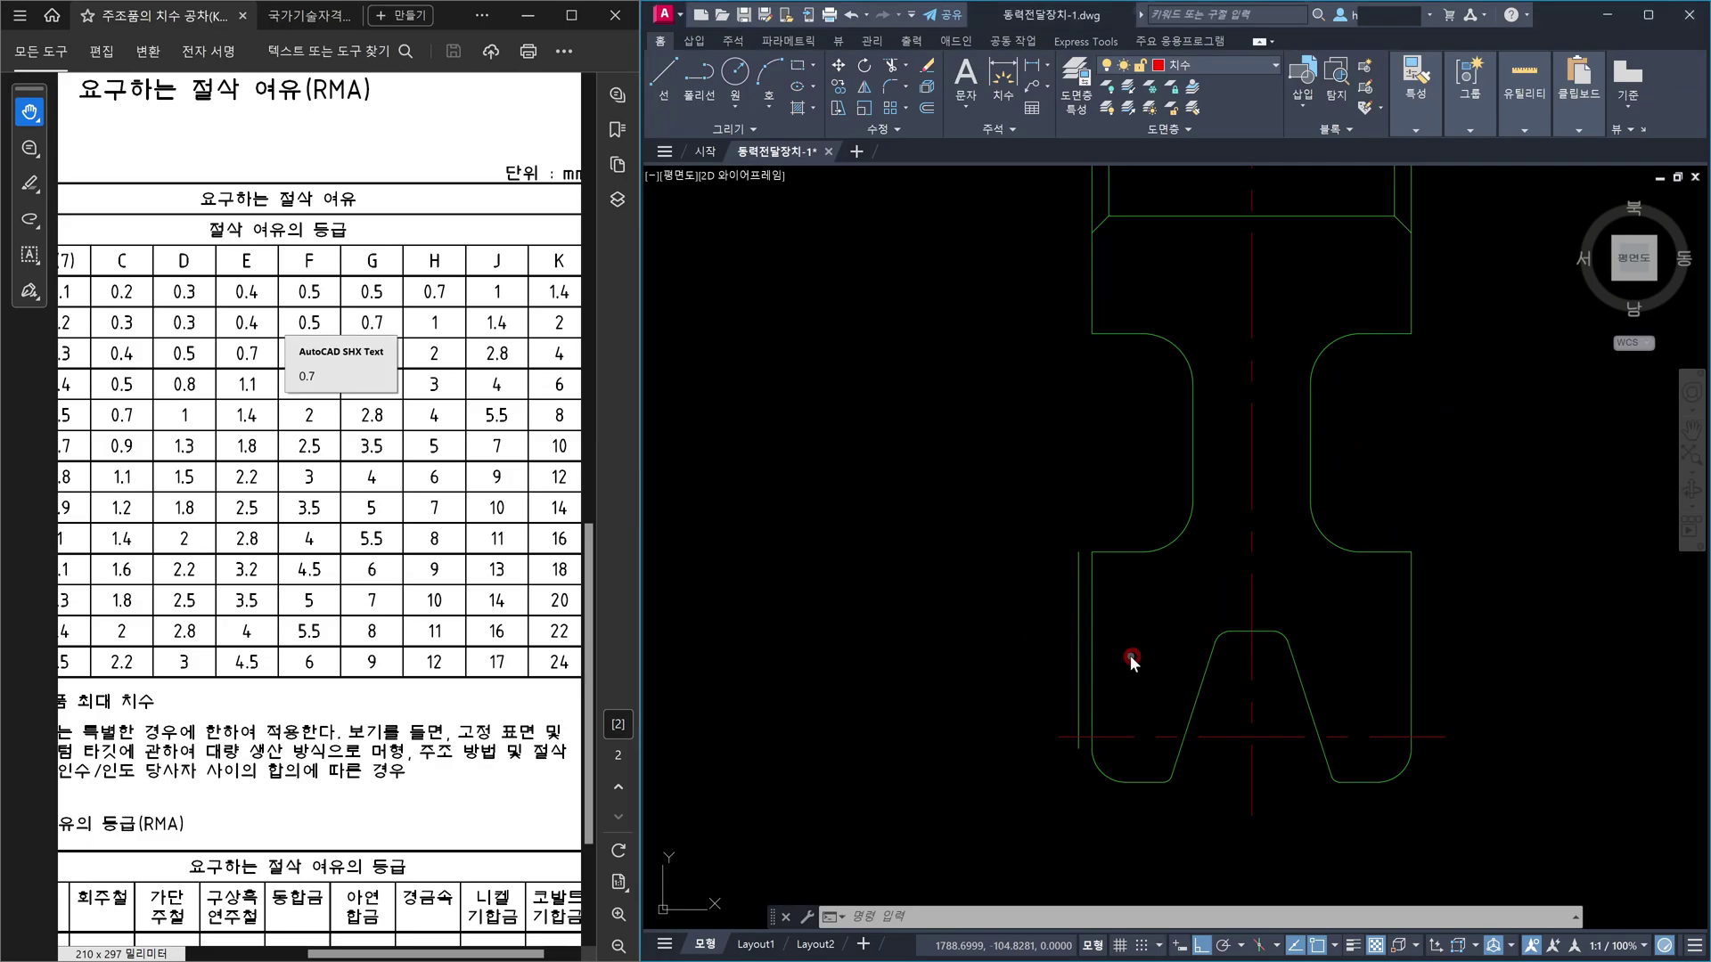
key(Escape)
key(Return)
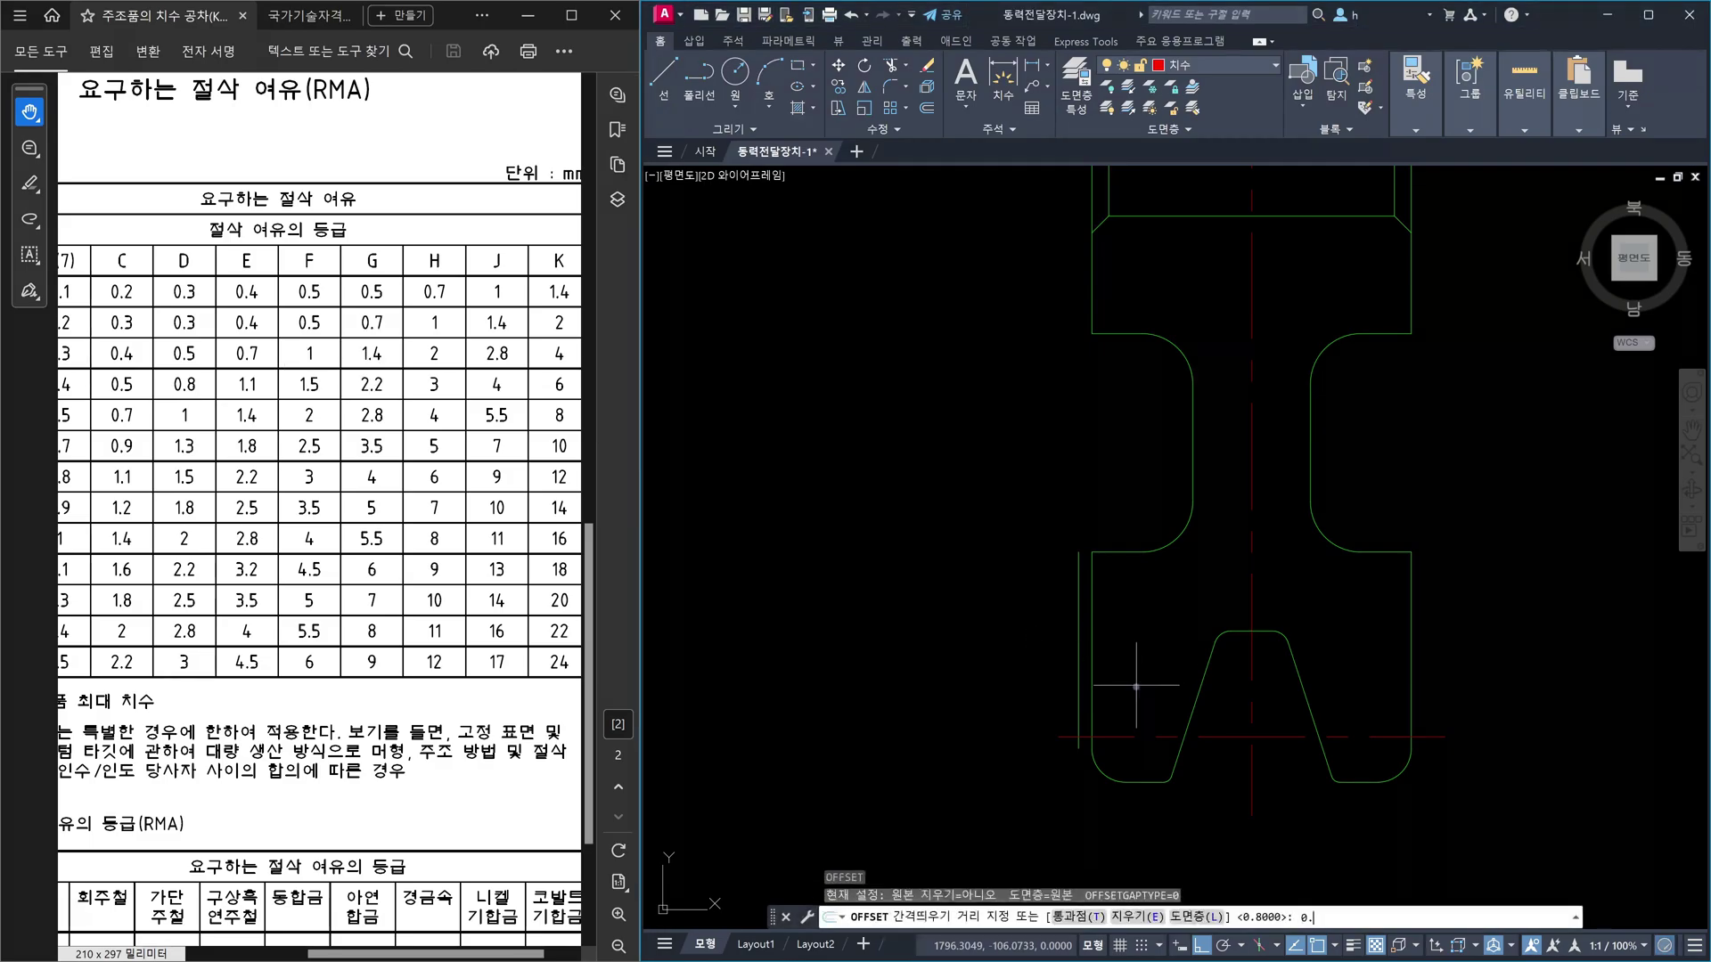
text(0.5)
key(Return)
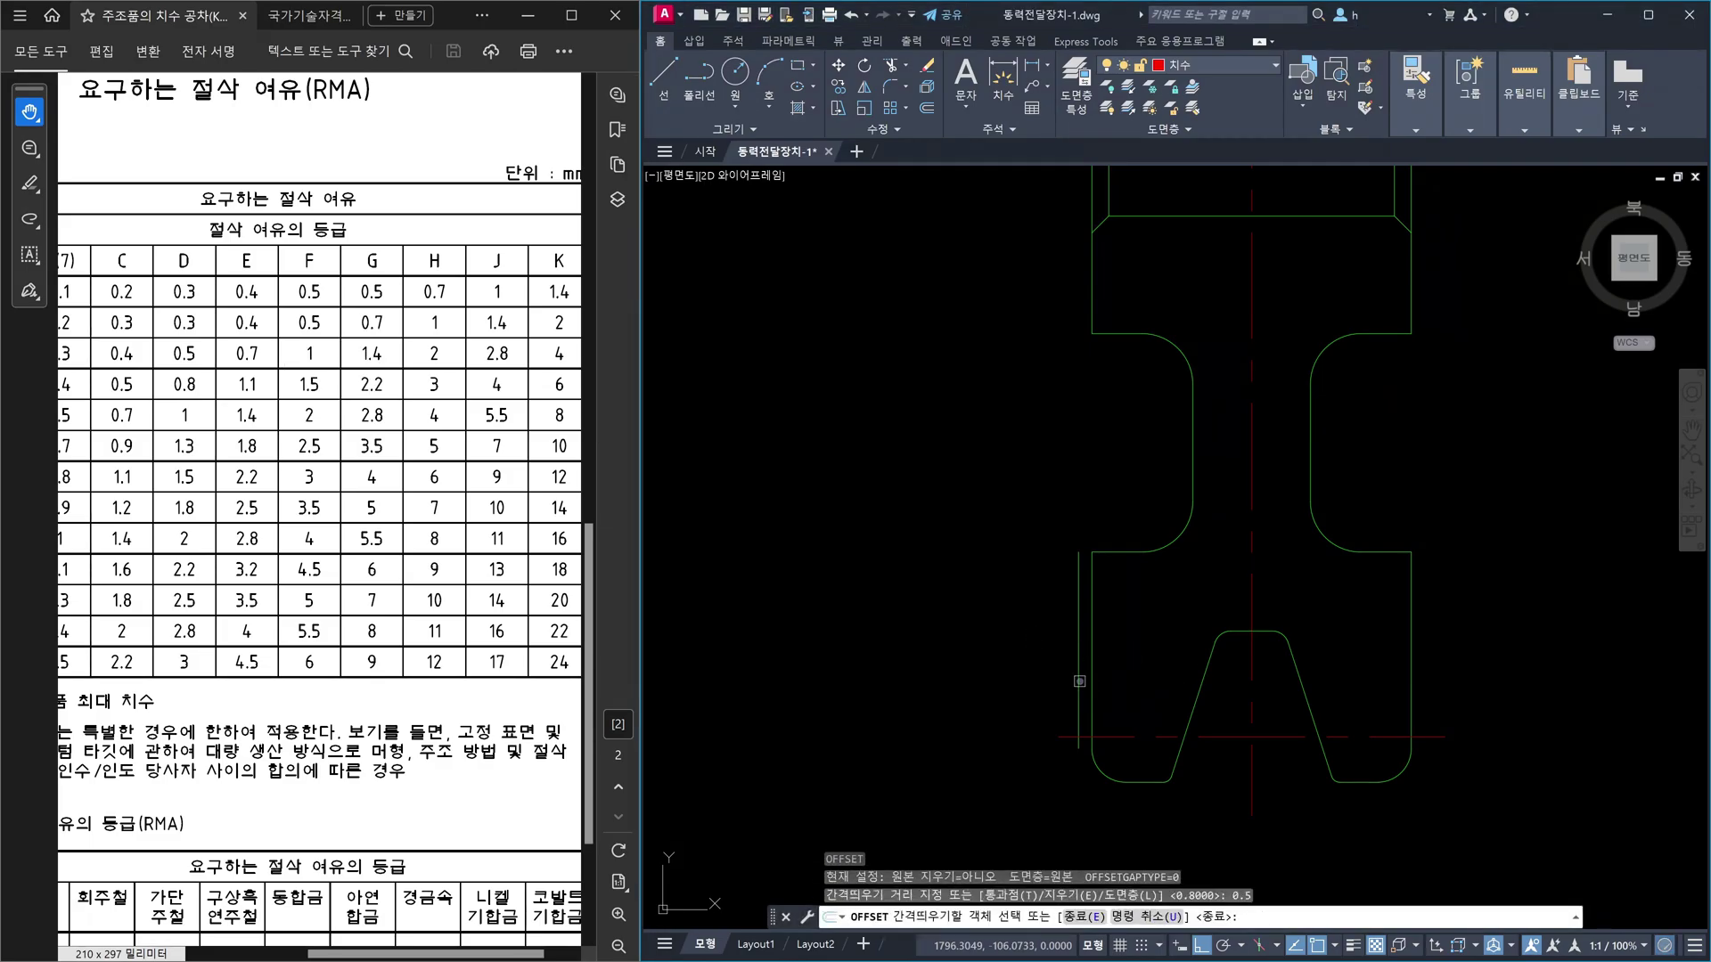
click(1078, 681)
click(987, 682)
key(Escape)
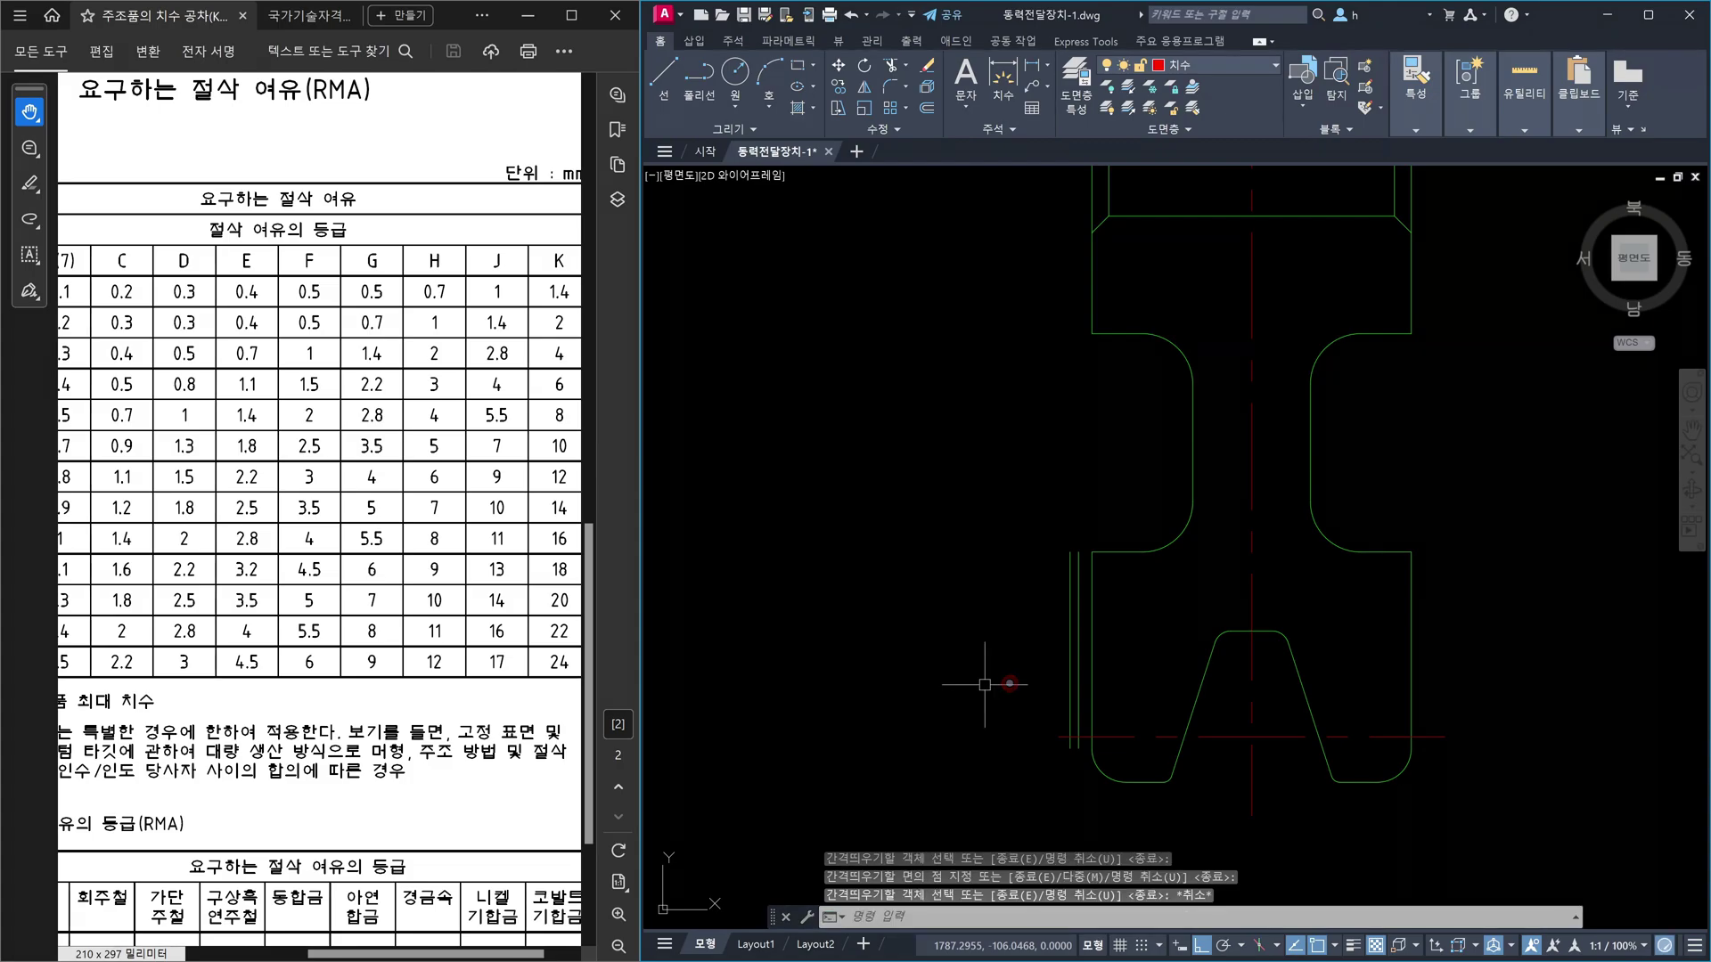
- Inspect the two offset lines beside the lower rim's left face, highlighting the outermost one and releasing it
scroll(1074, 693, up, 3)
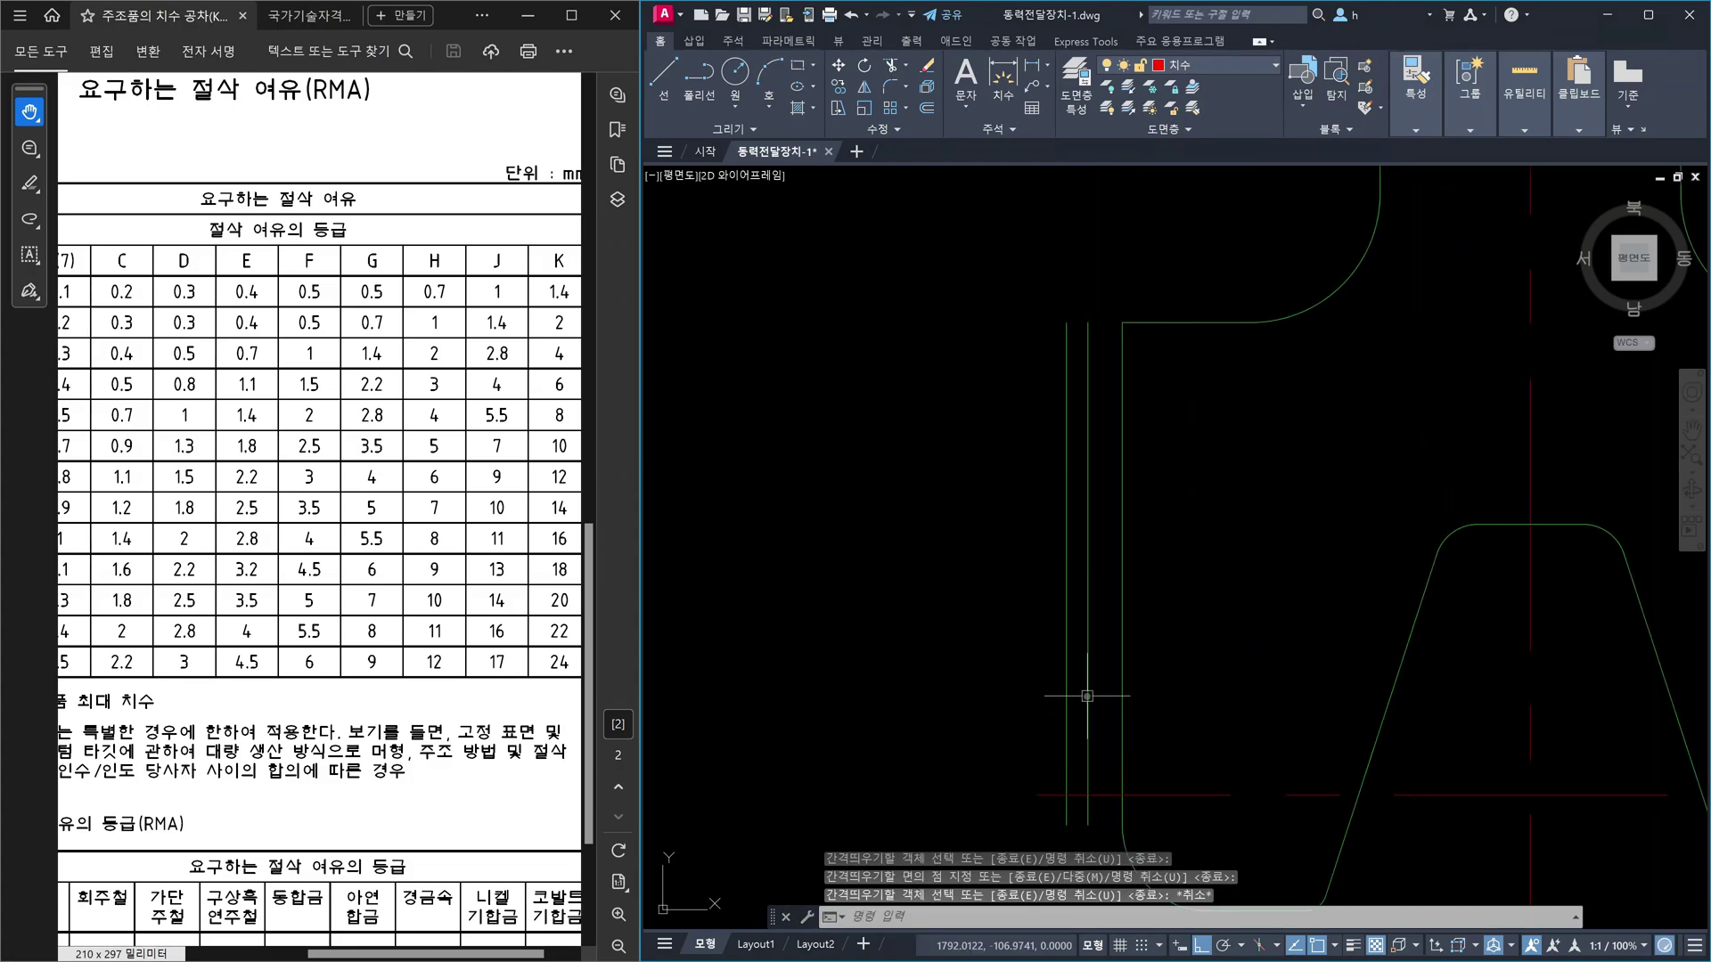
click(1087, 696)
key(Escape)
click(1079, 694)
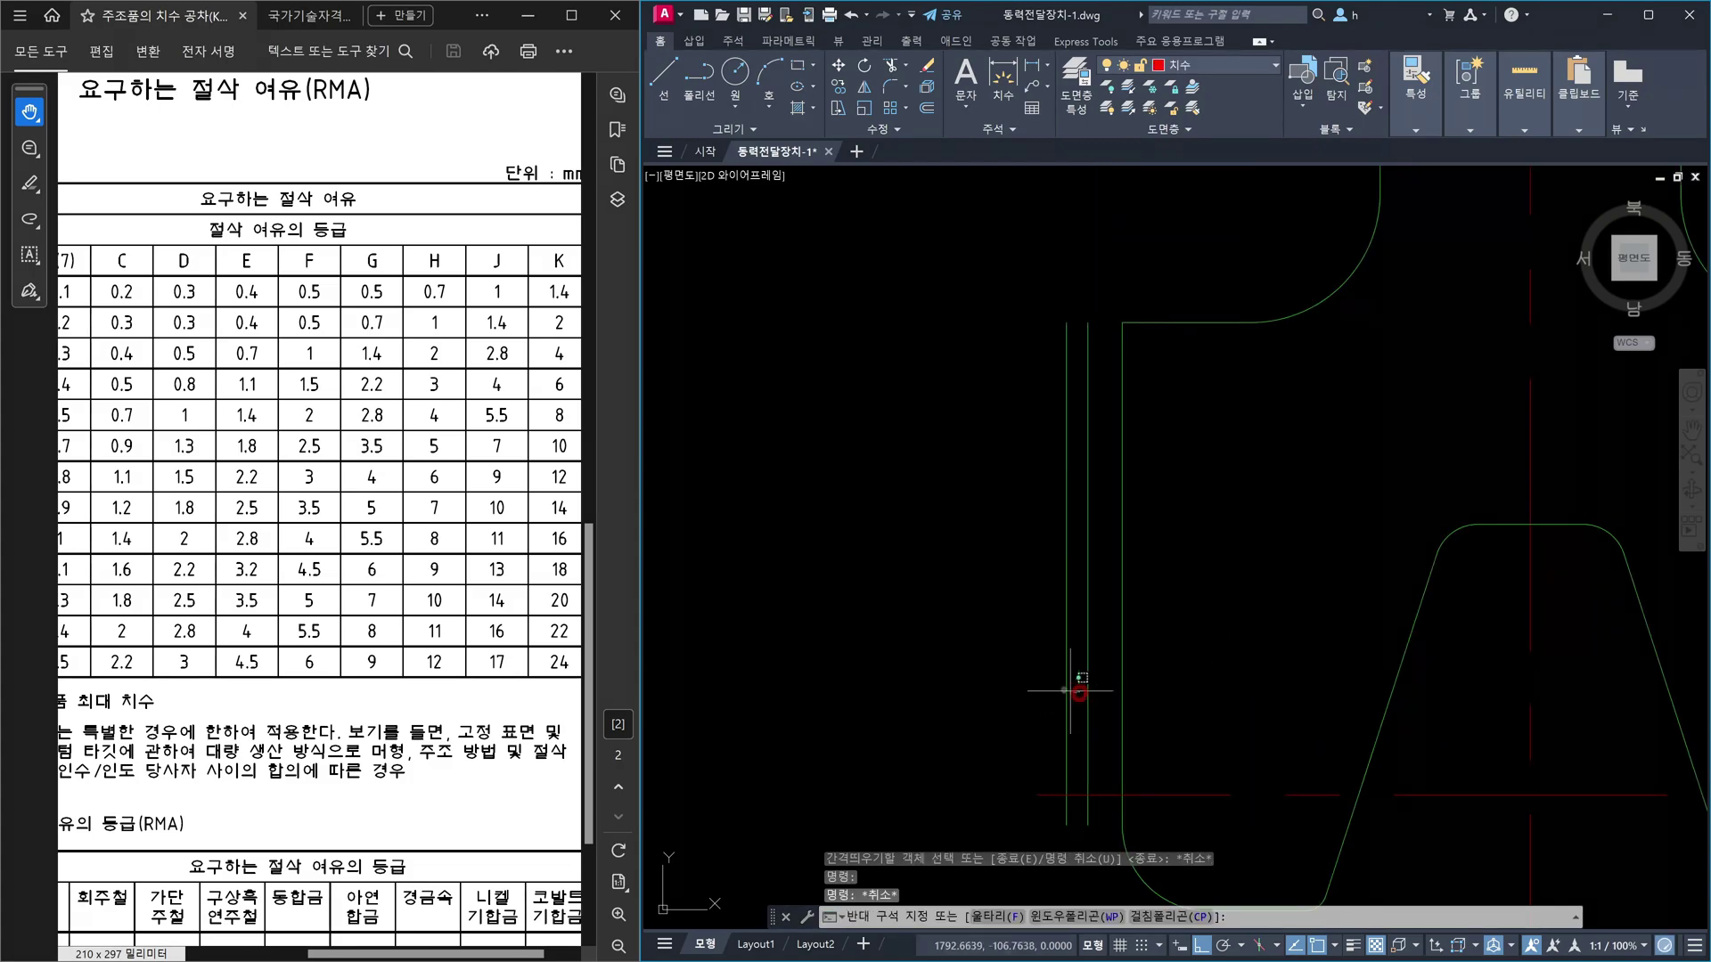
click(1048, 686)
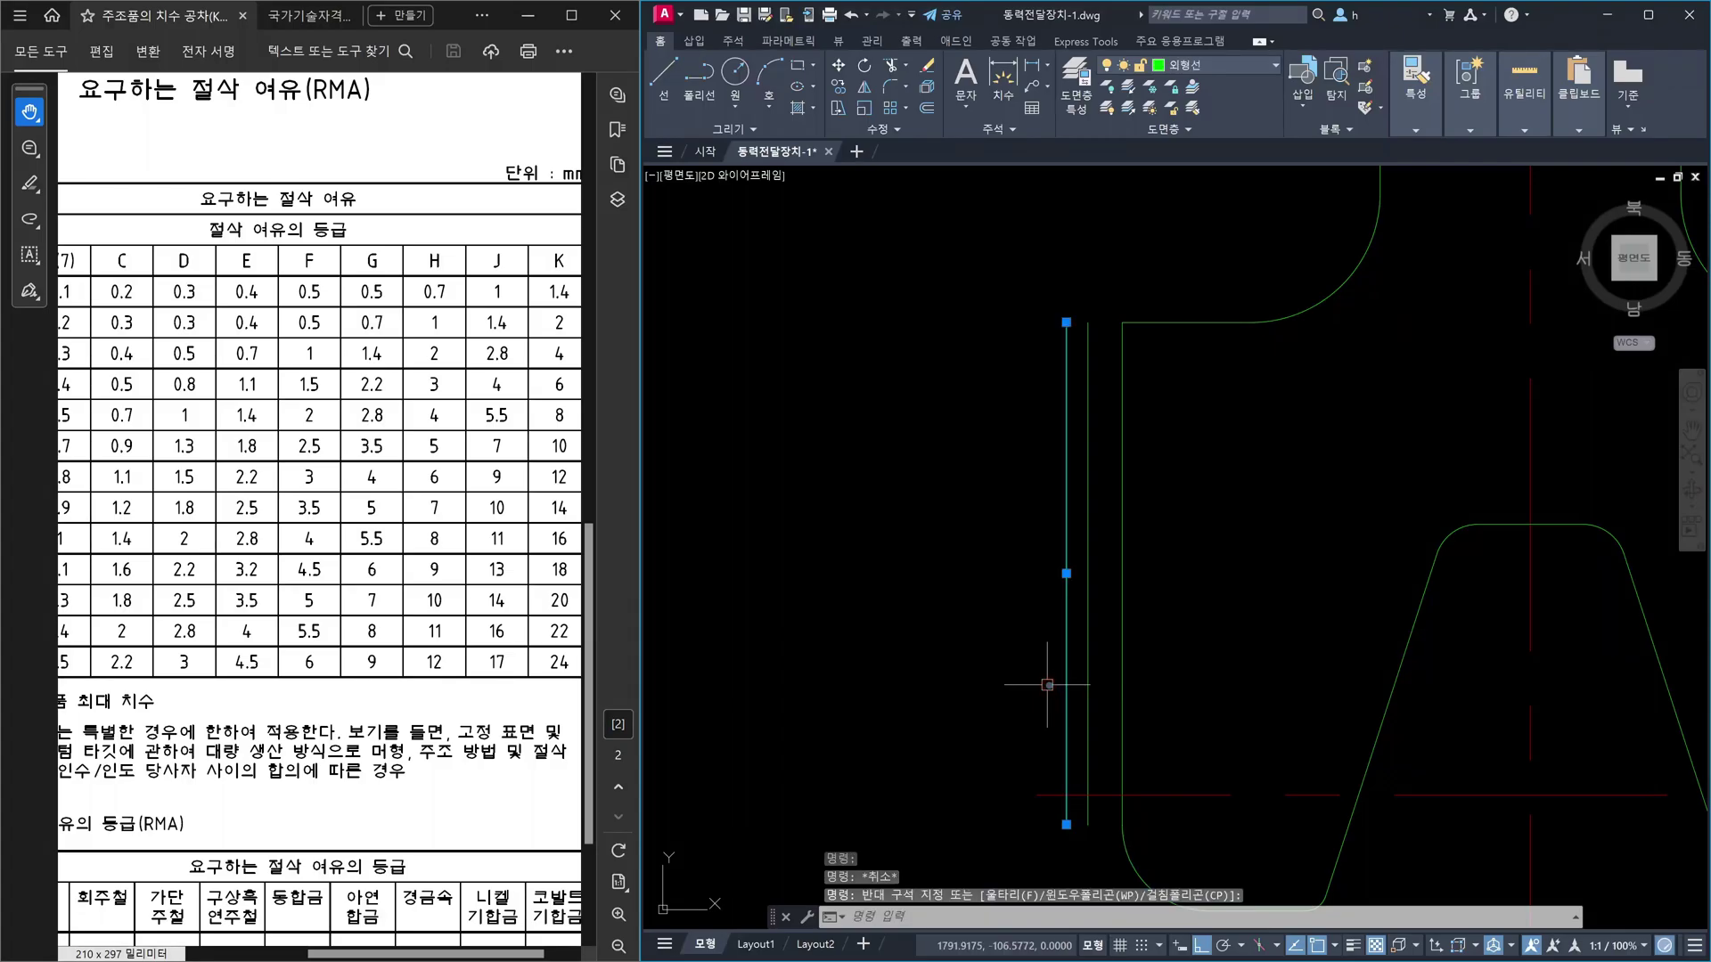
key(Escape)
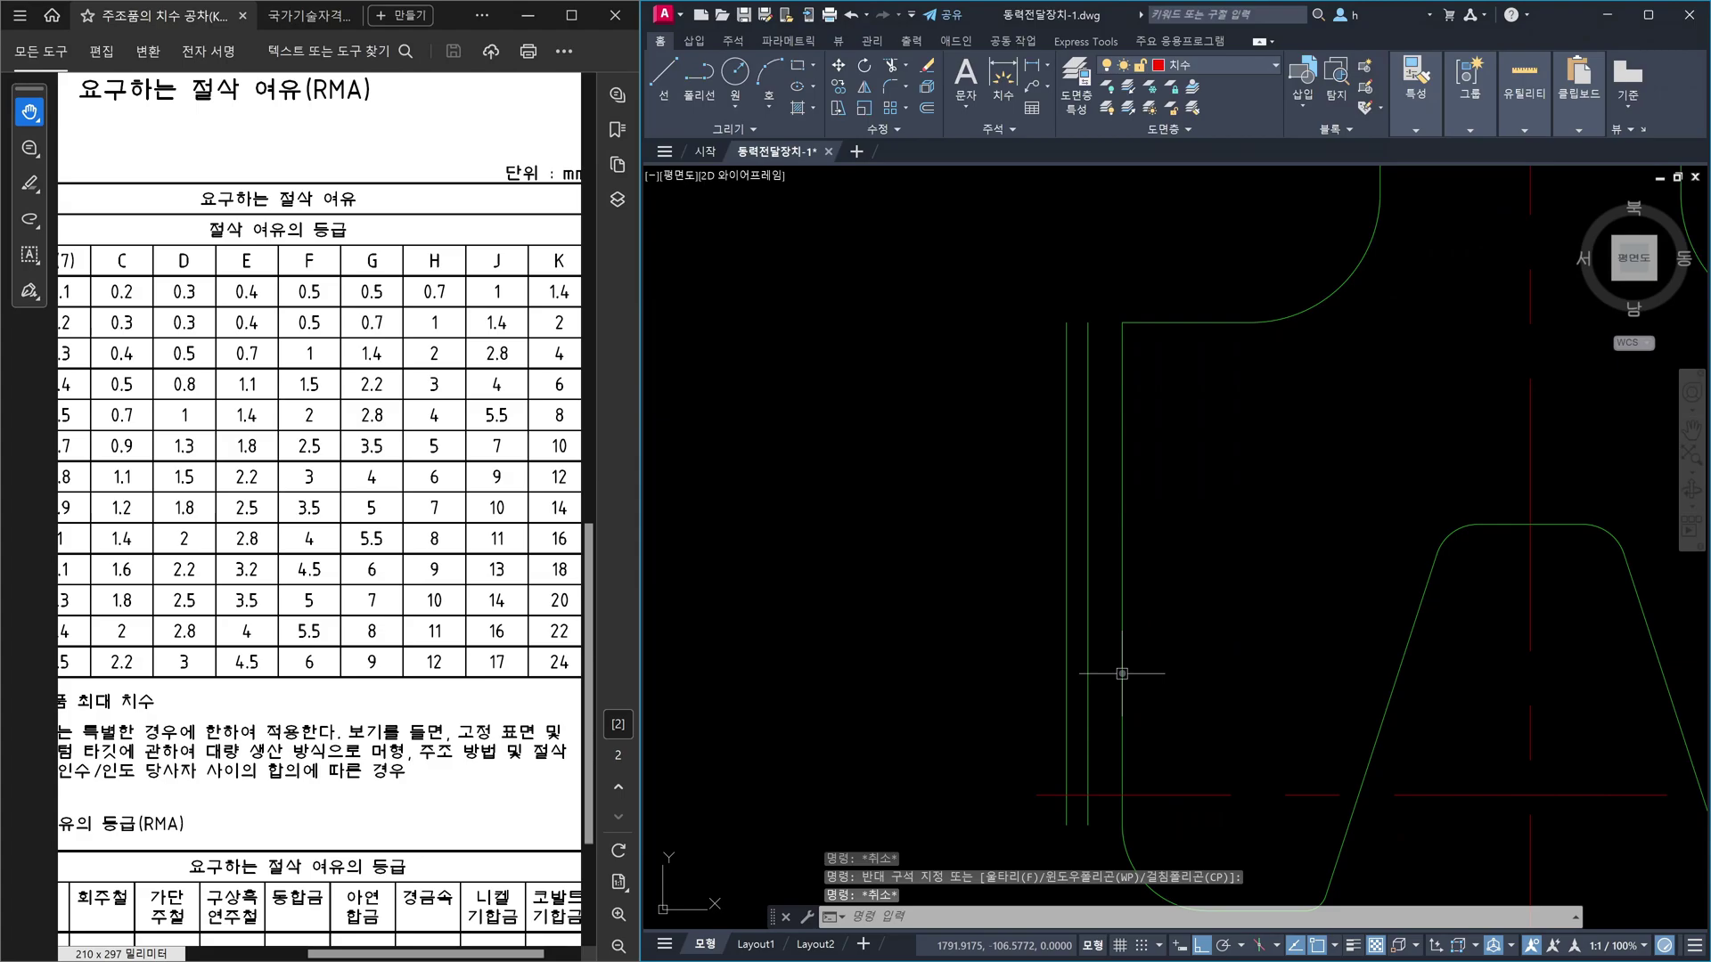
- Review the whole pulley section and highlight the hub's left side face line to point it out, then release it
scroll(1130, 641, down, 3)
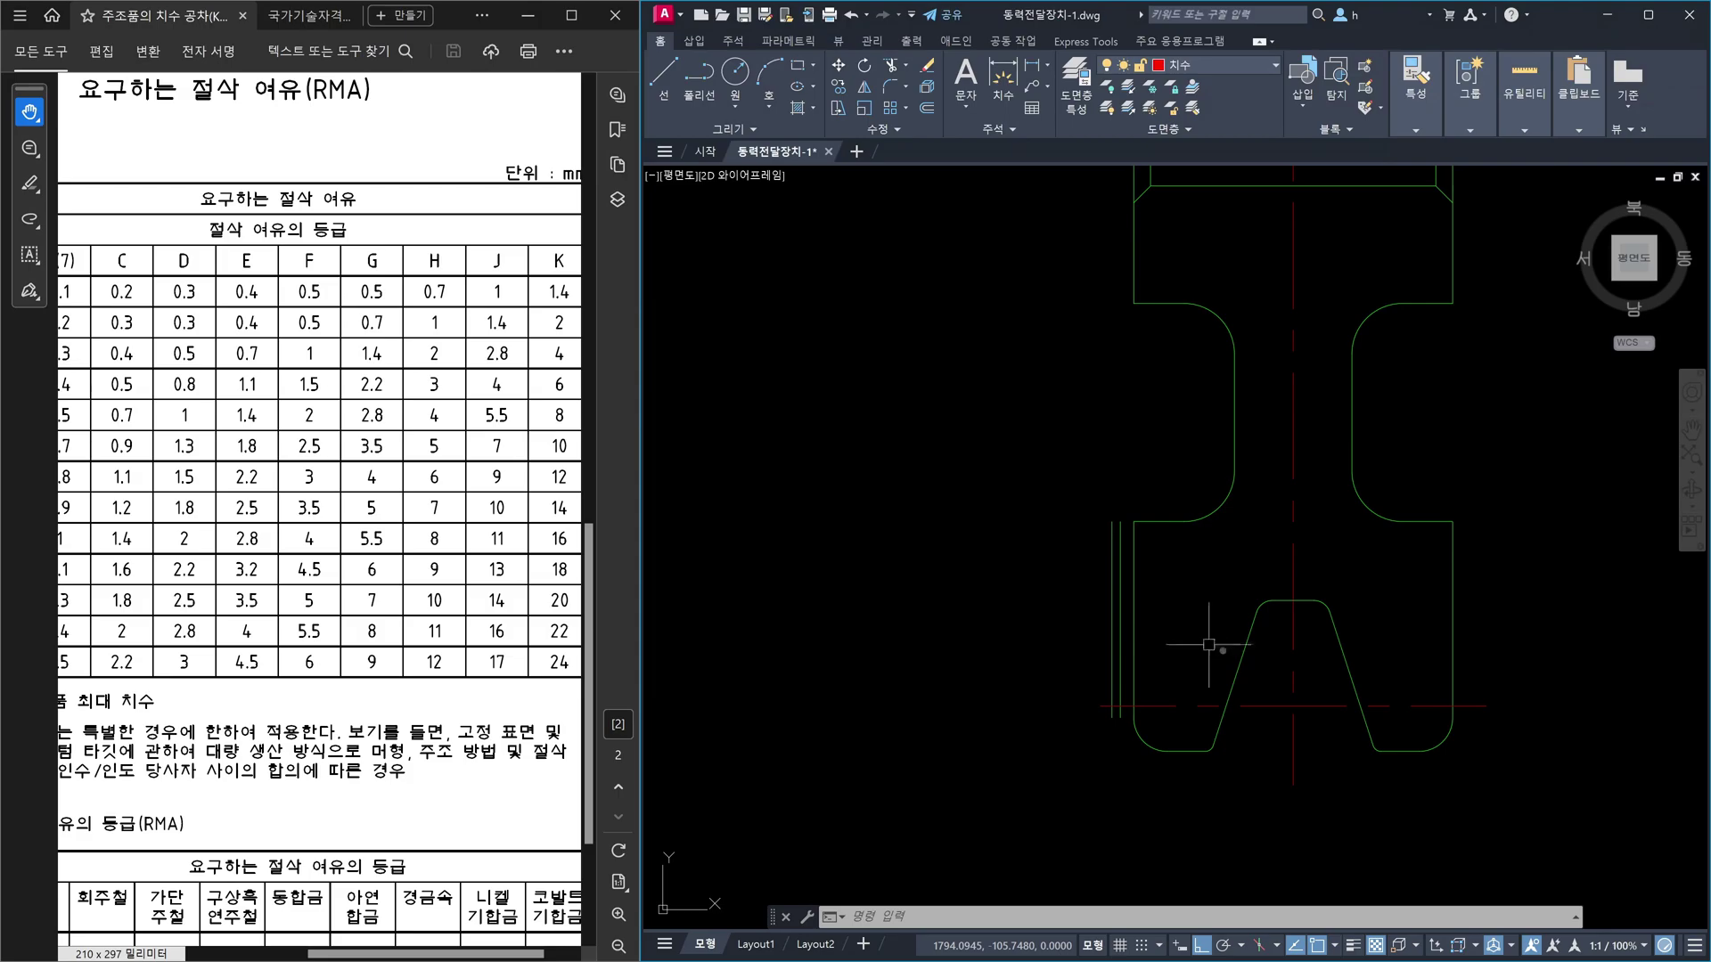
scroll(1128, 721, down, 3)
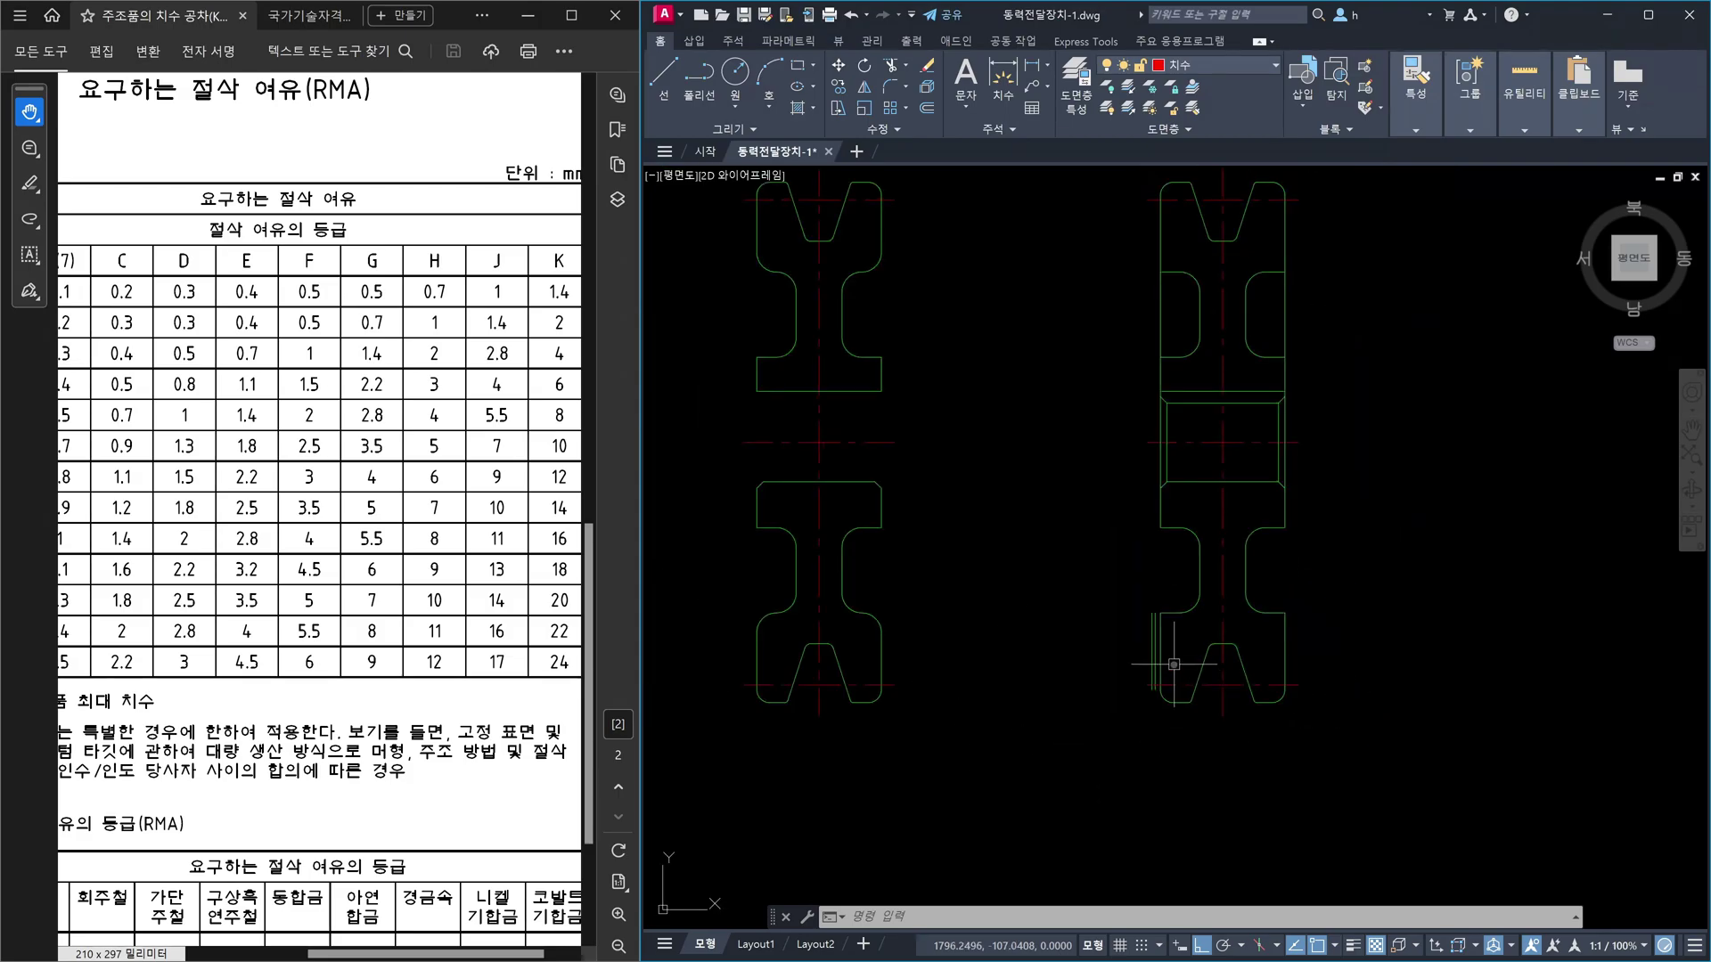
scroll(1141, 499, up, 3)
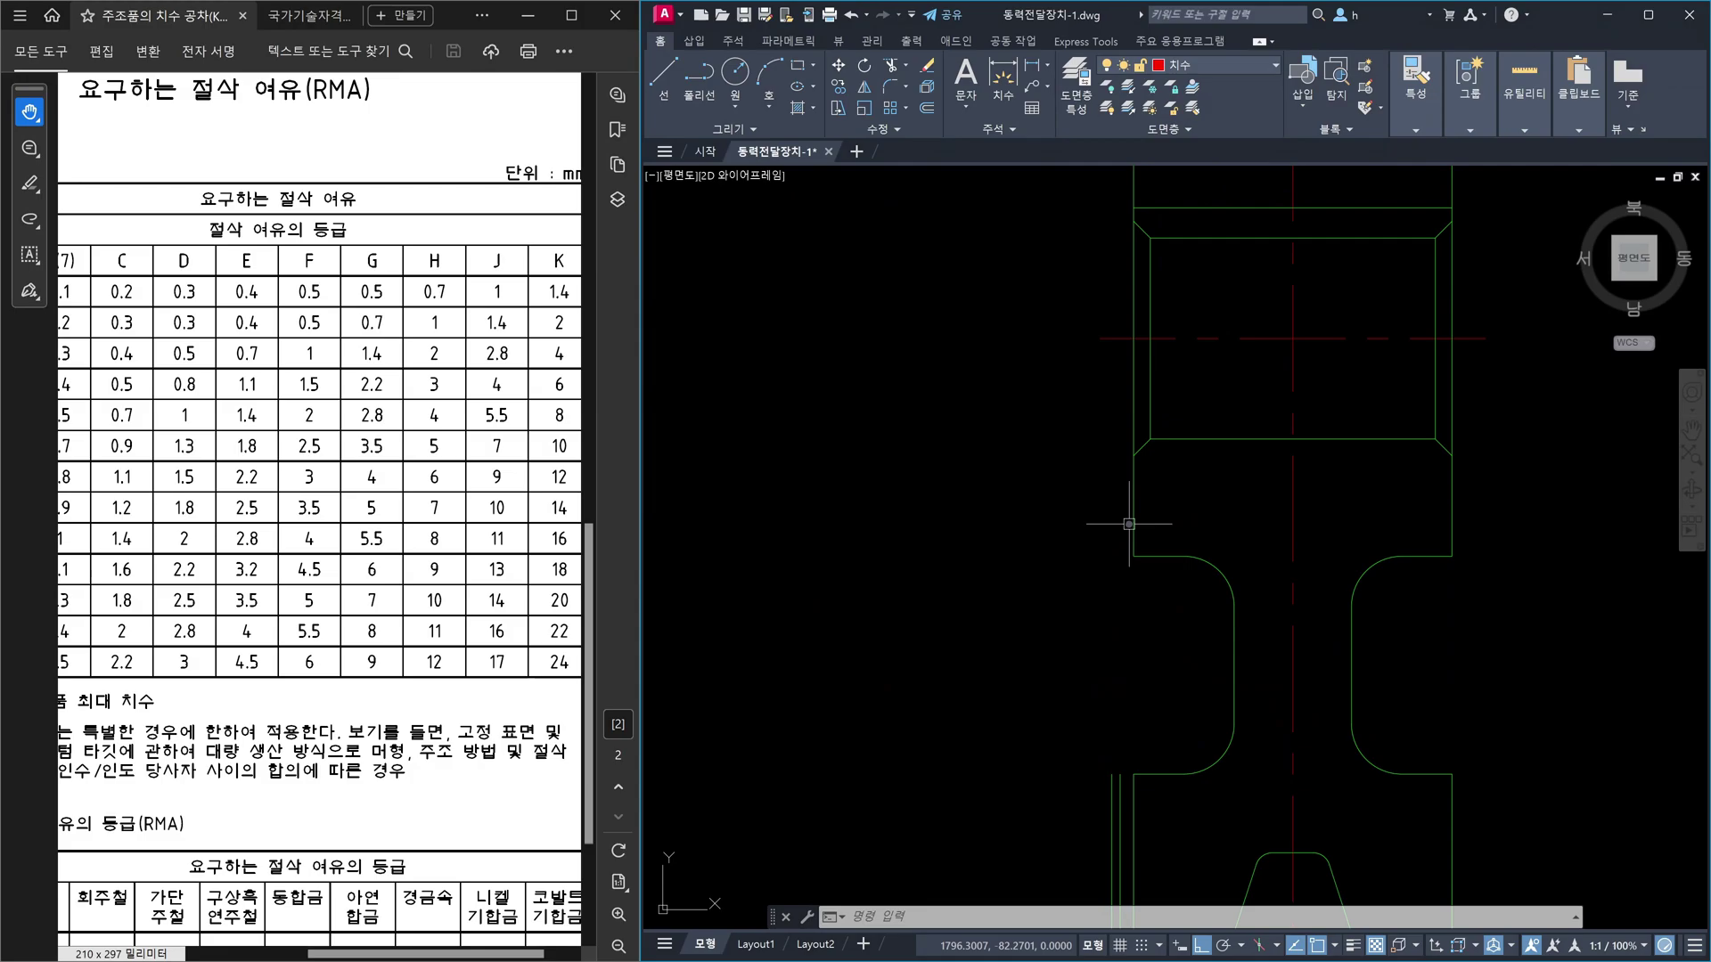
click(1183, 520)
click(1069, 506)
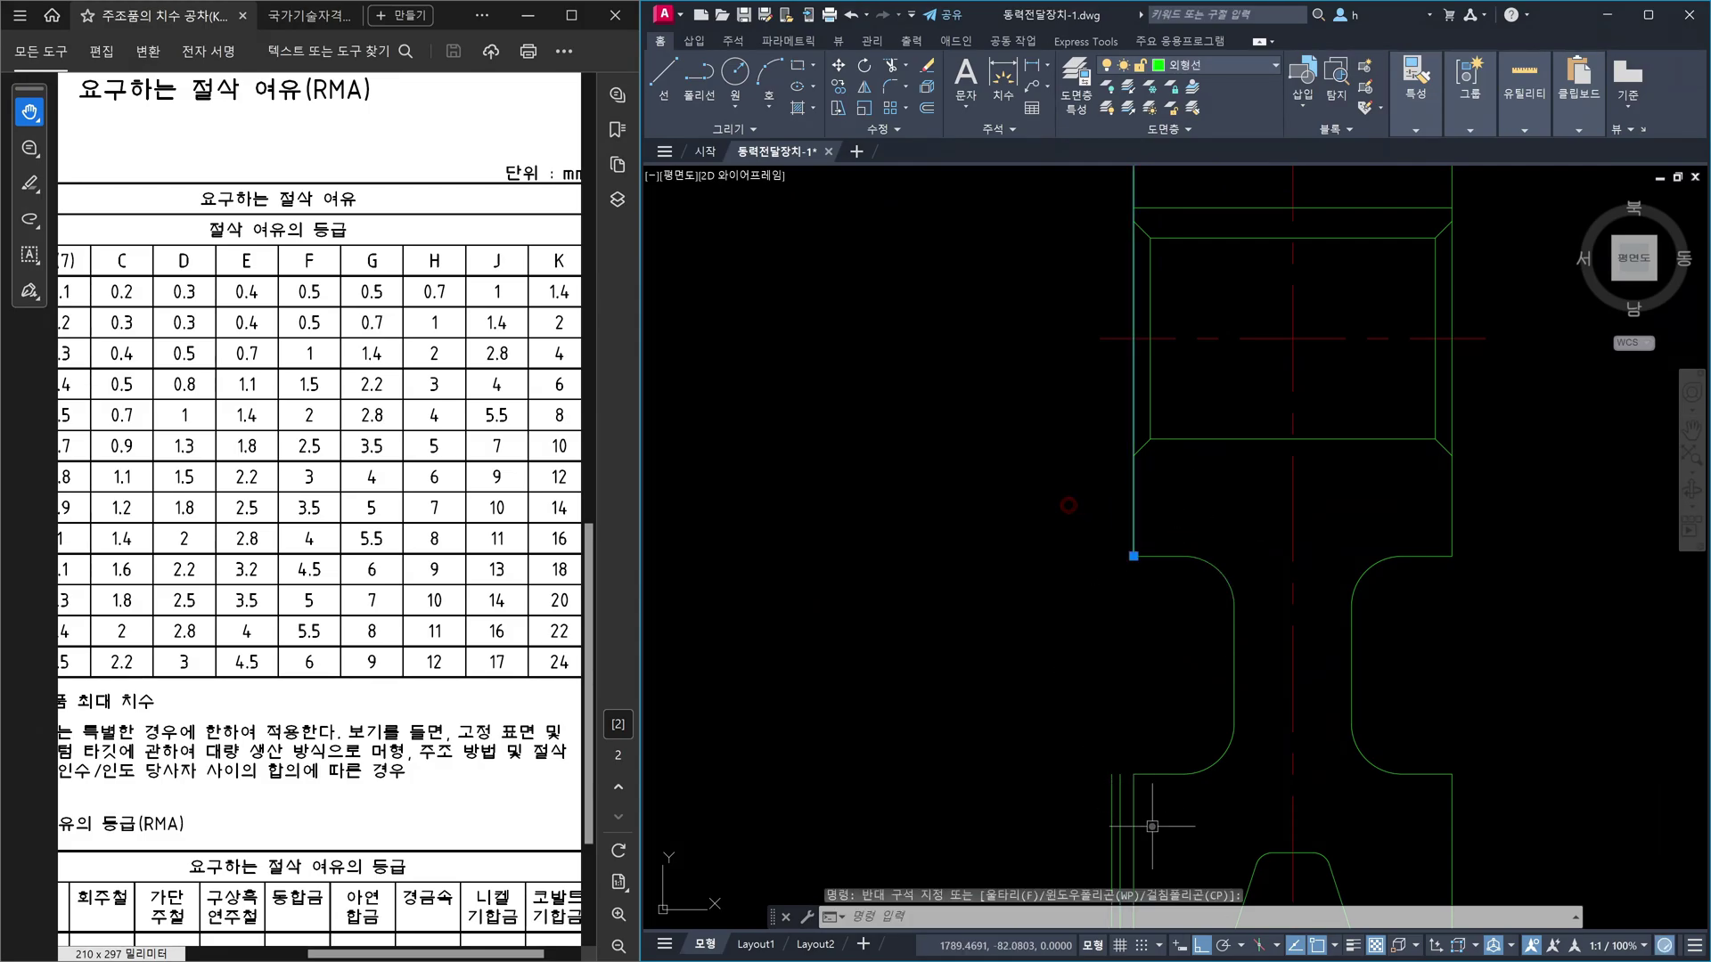
key(Escape)
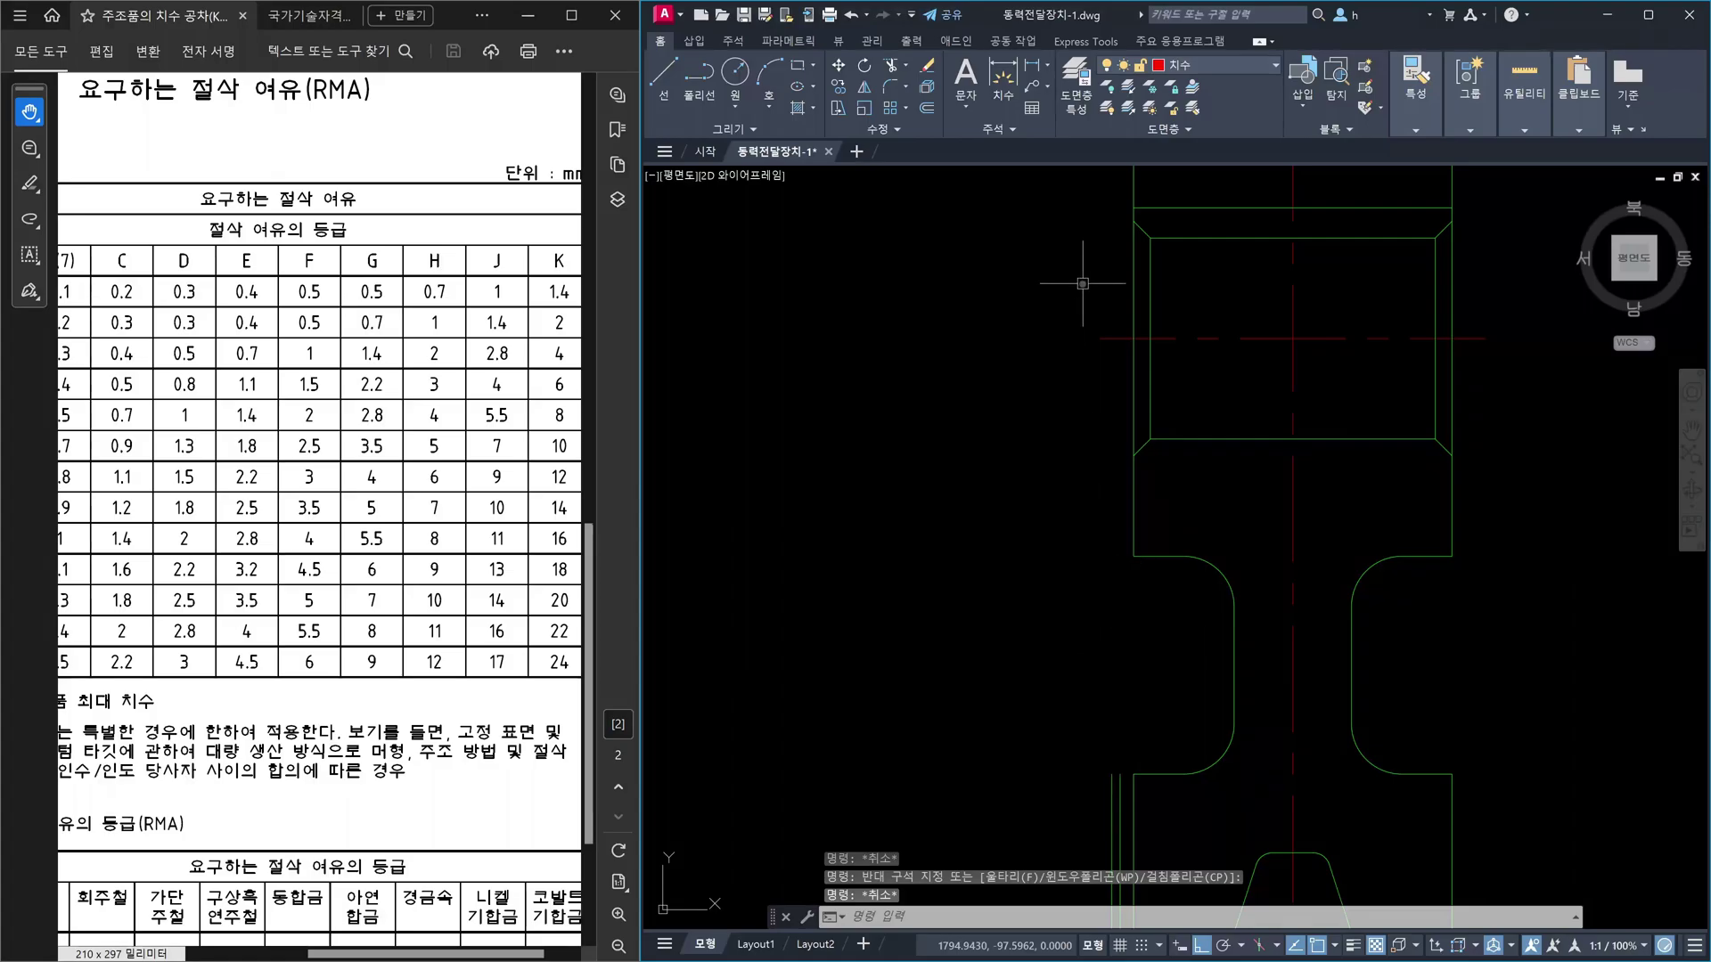
click(1148, 497)
click(1094, 506)
middle_drag(1153, 540, 1231, 390)
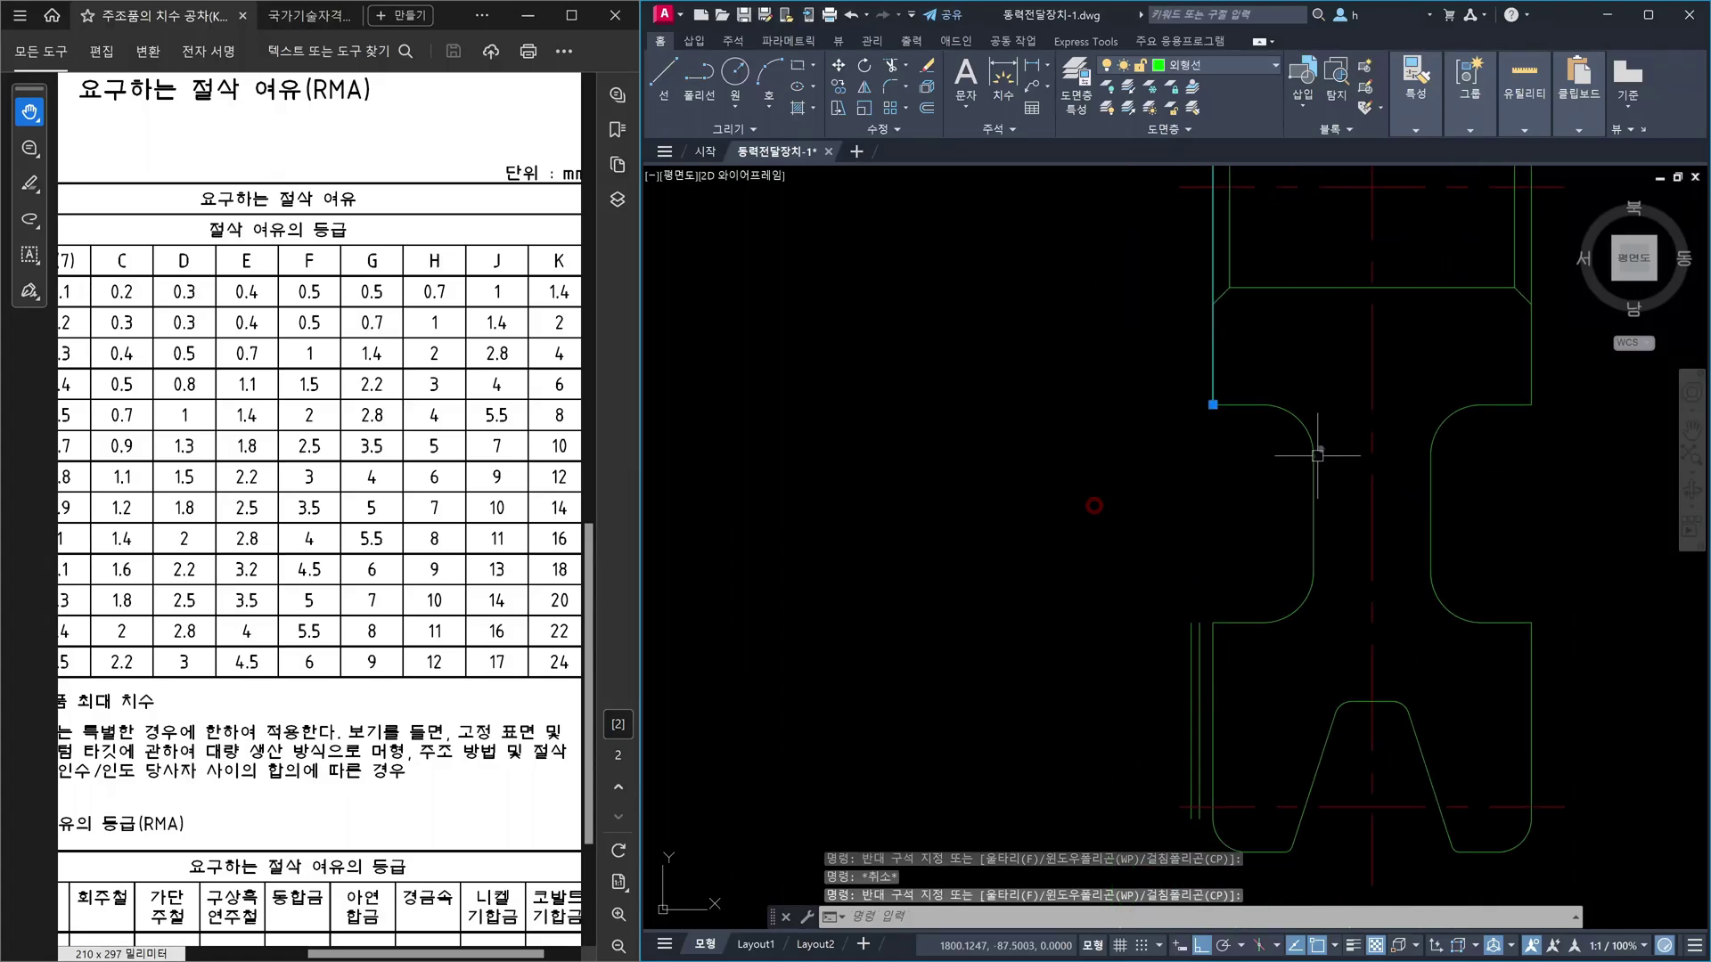
key(Escape)
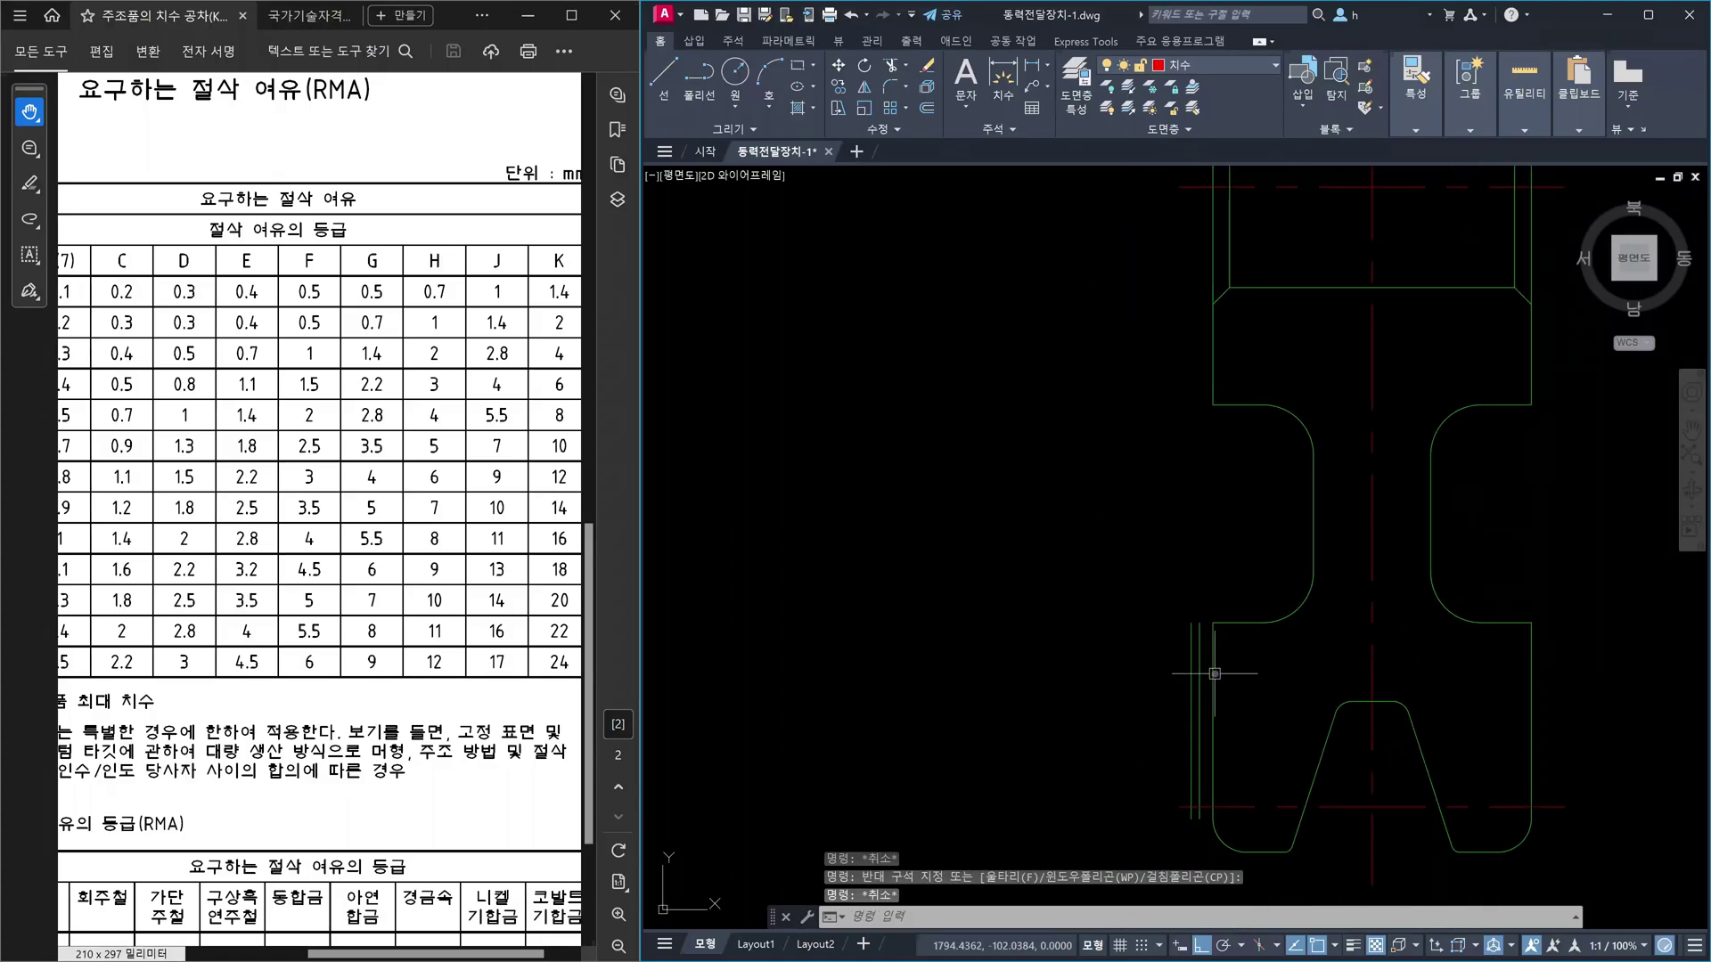
- Compare the lower rim's left face with the hub's left face and select the hub's left side line
click(1213, 673)
click(1214, 339)
key(Escape)
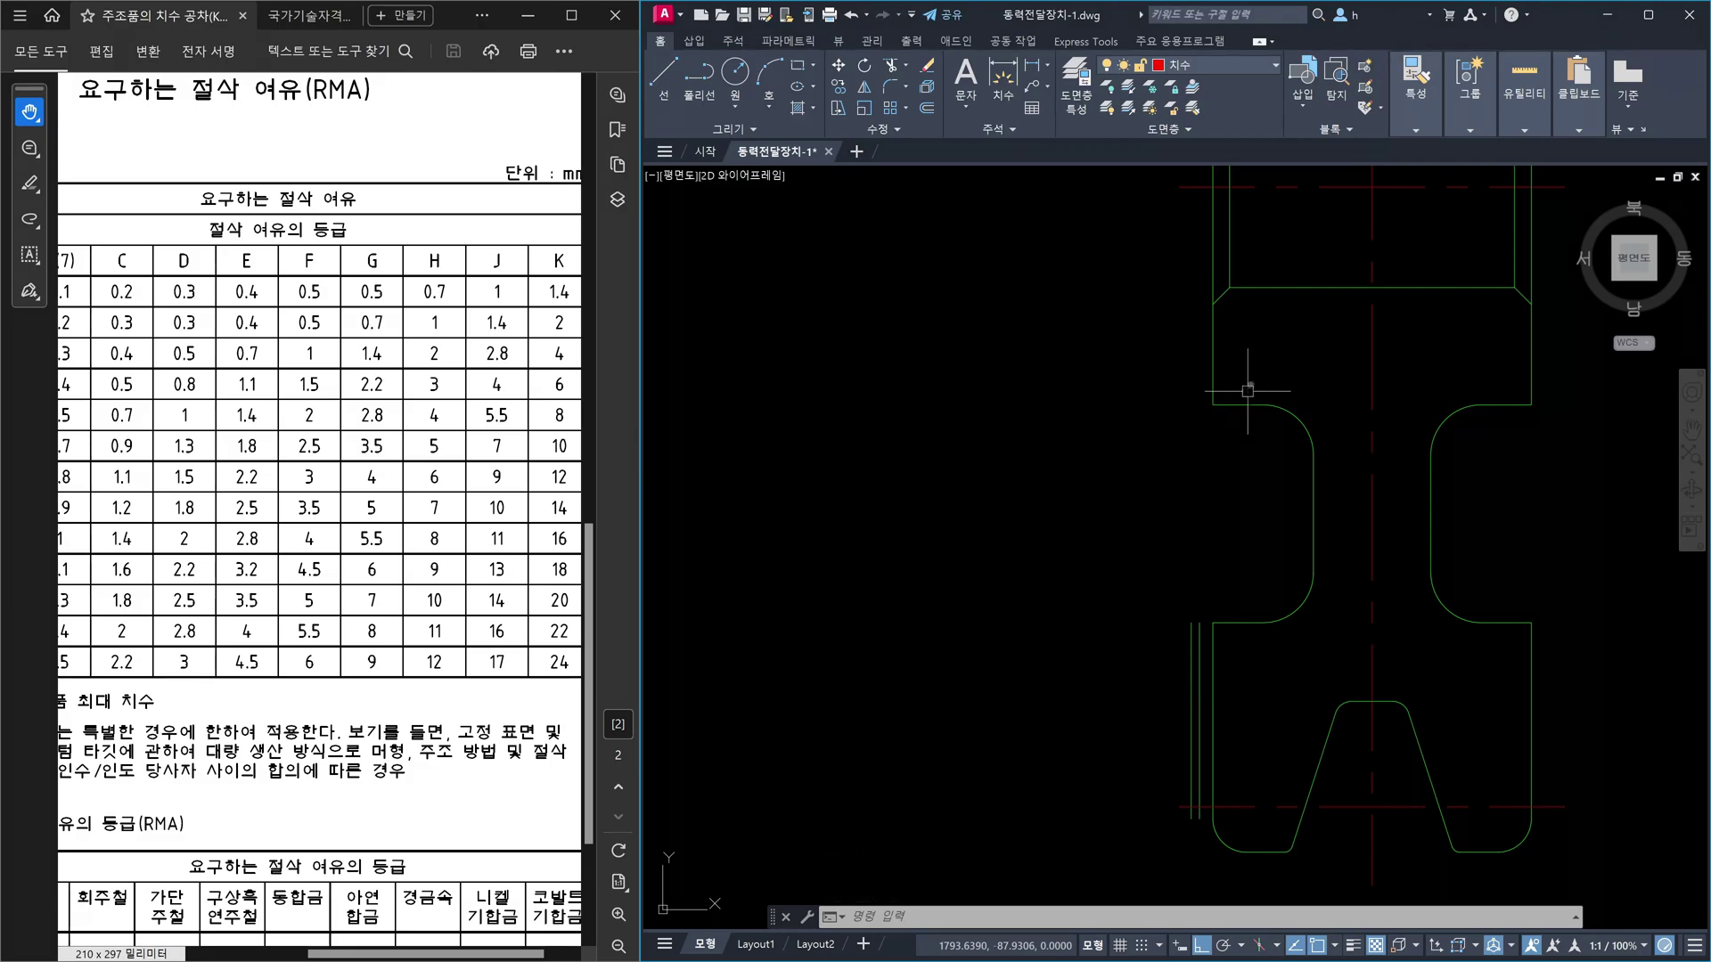
click(1213, 370)
click(1194, 363)
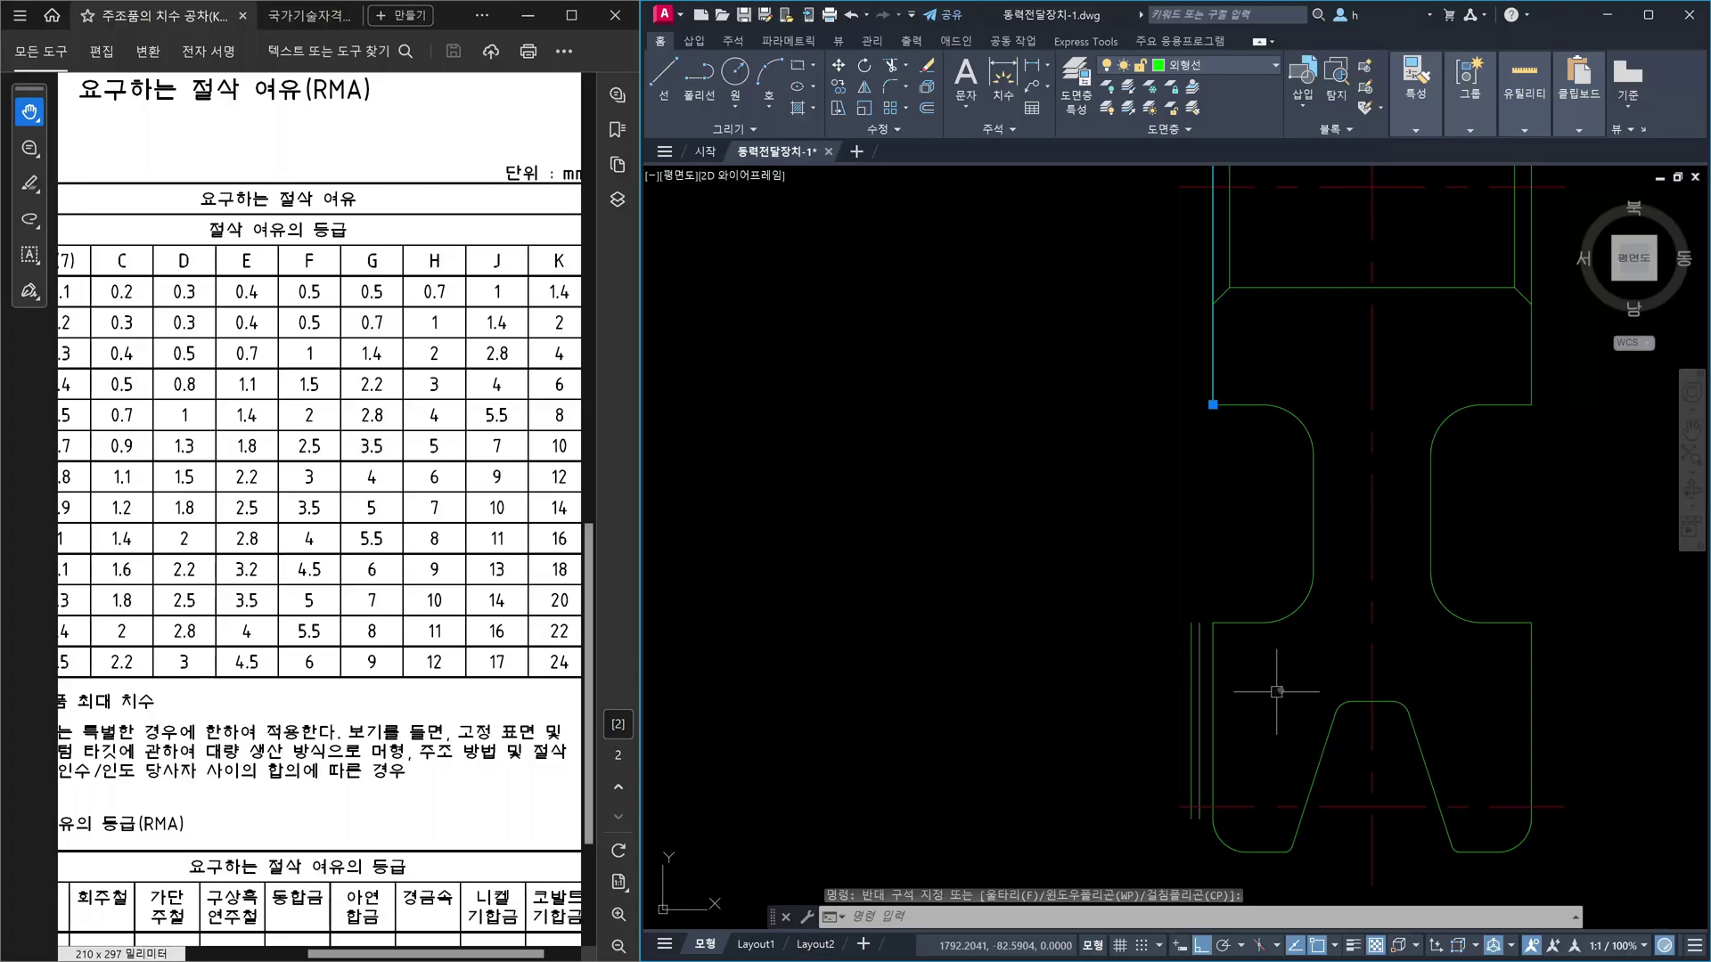
- Release the selected hub line and review the lower rim's offset lines against the whole pulley sections
key(Escape)
scroll(1322, 563, down, 3)
scroll(1272, 623, up, 3)
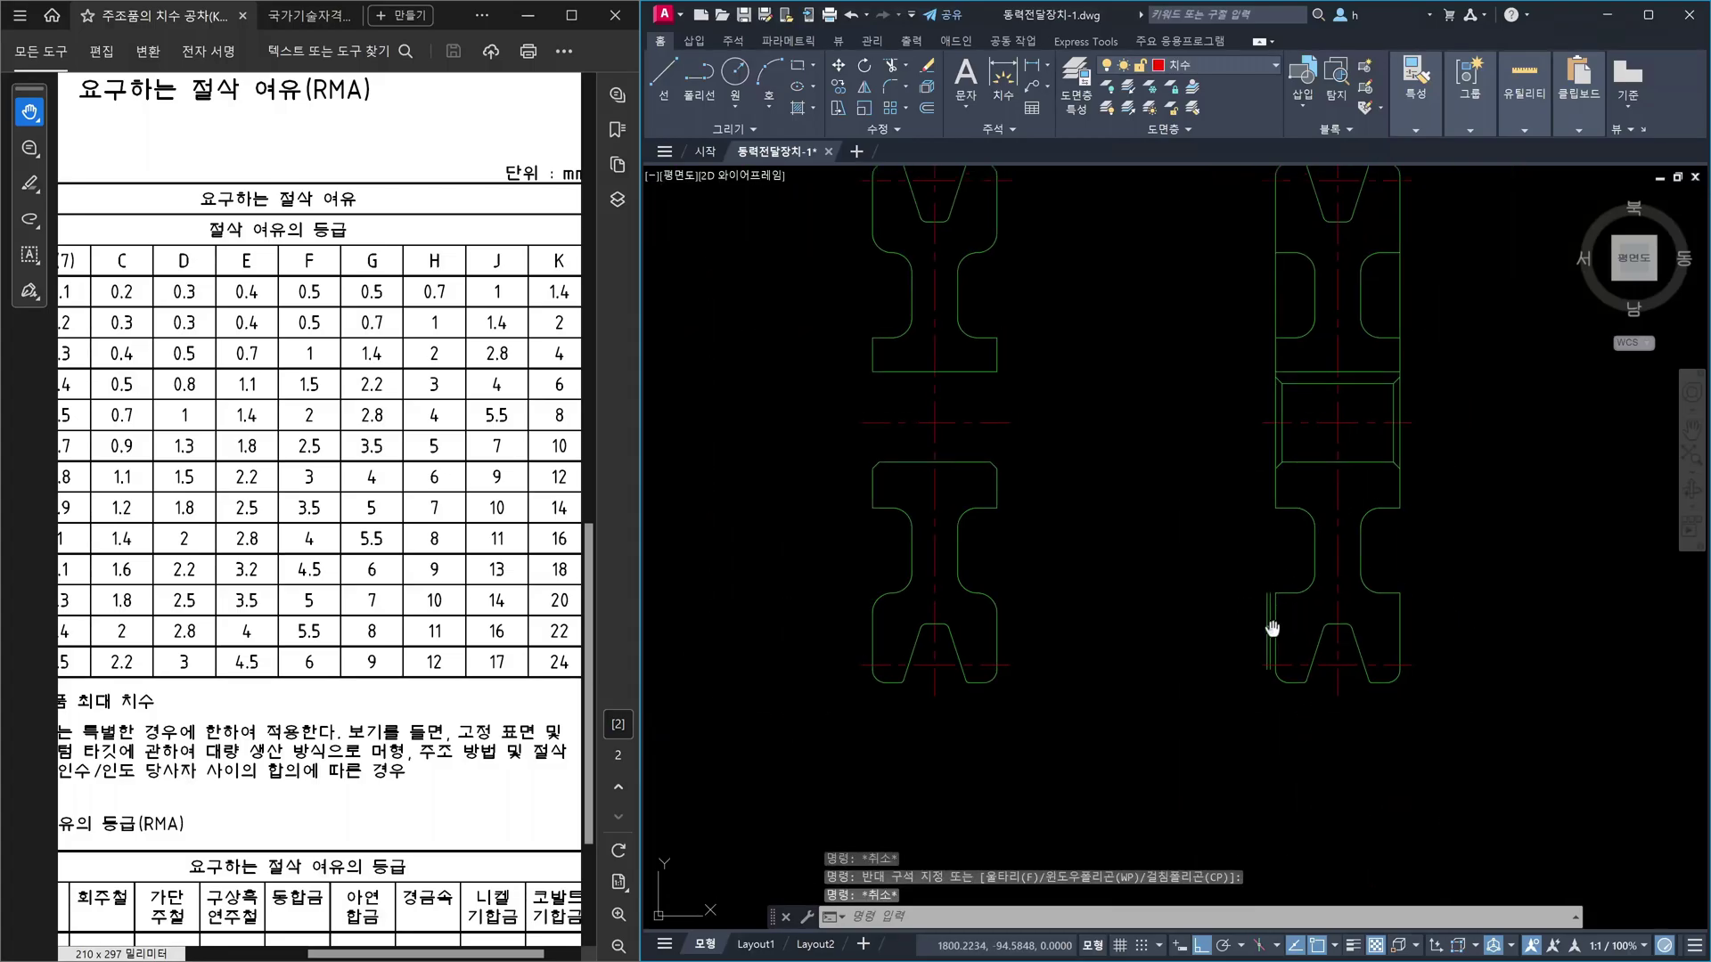
scroll(1219, 686, up, 3)
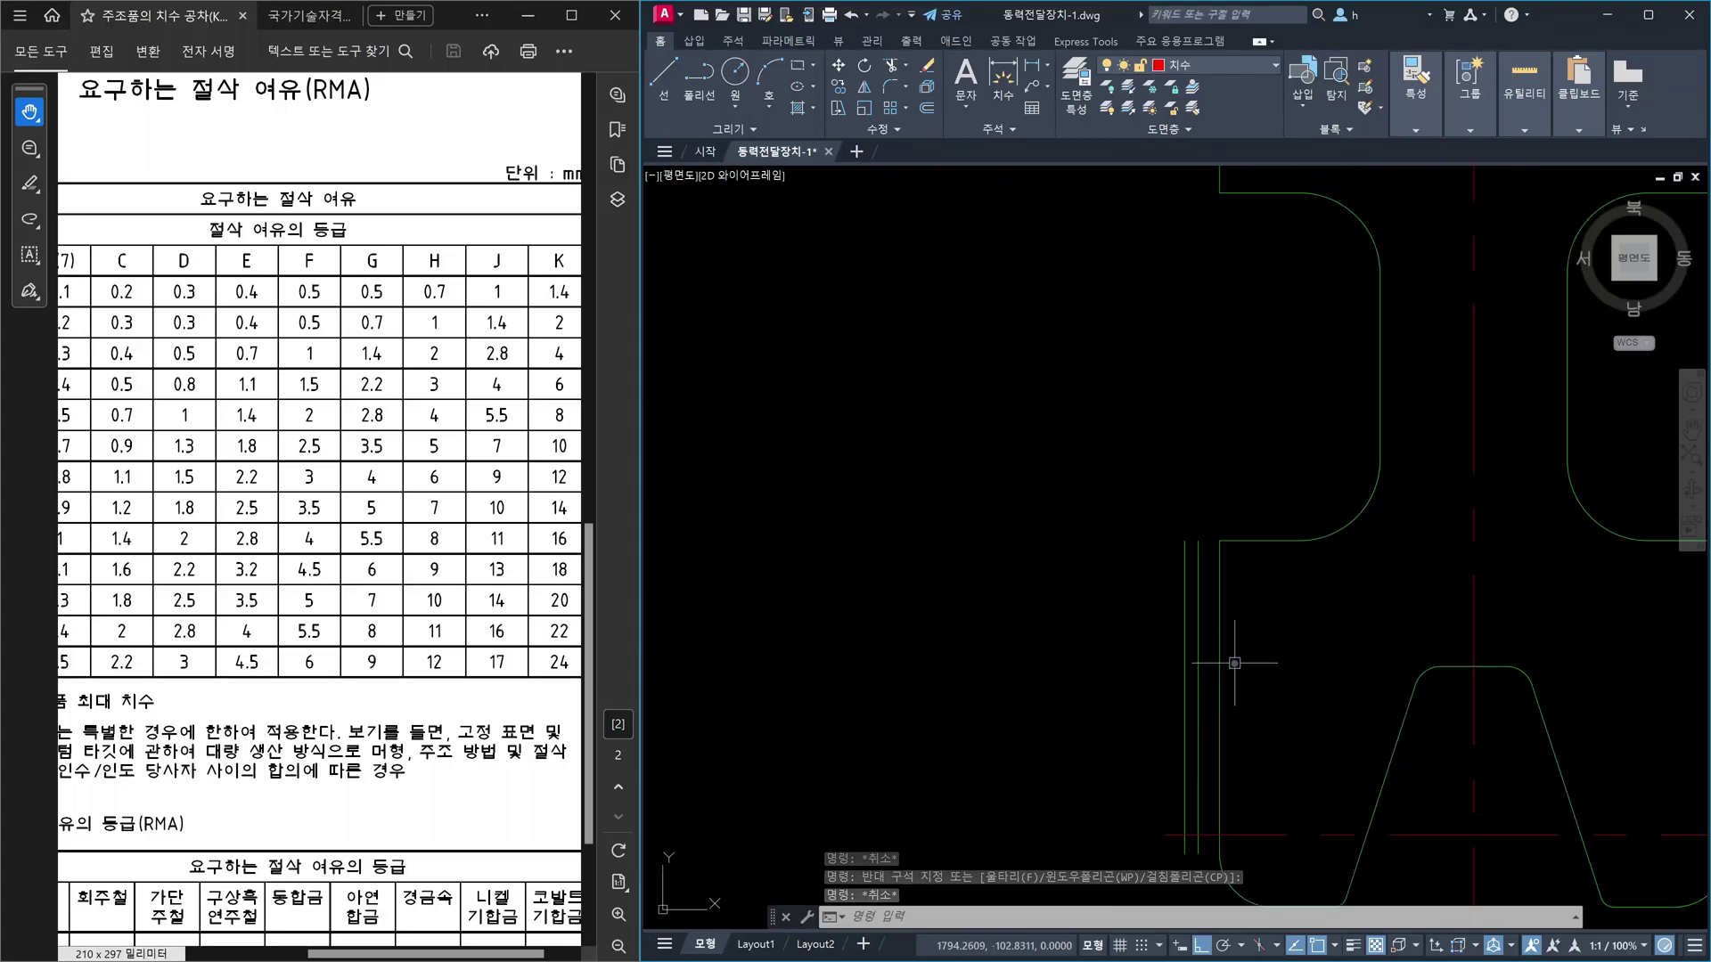
scroll(1236, 660, down, 3)
scroll(1236, 654, down, 5)
key(Escape)
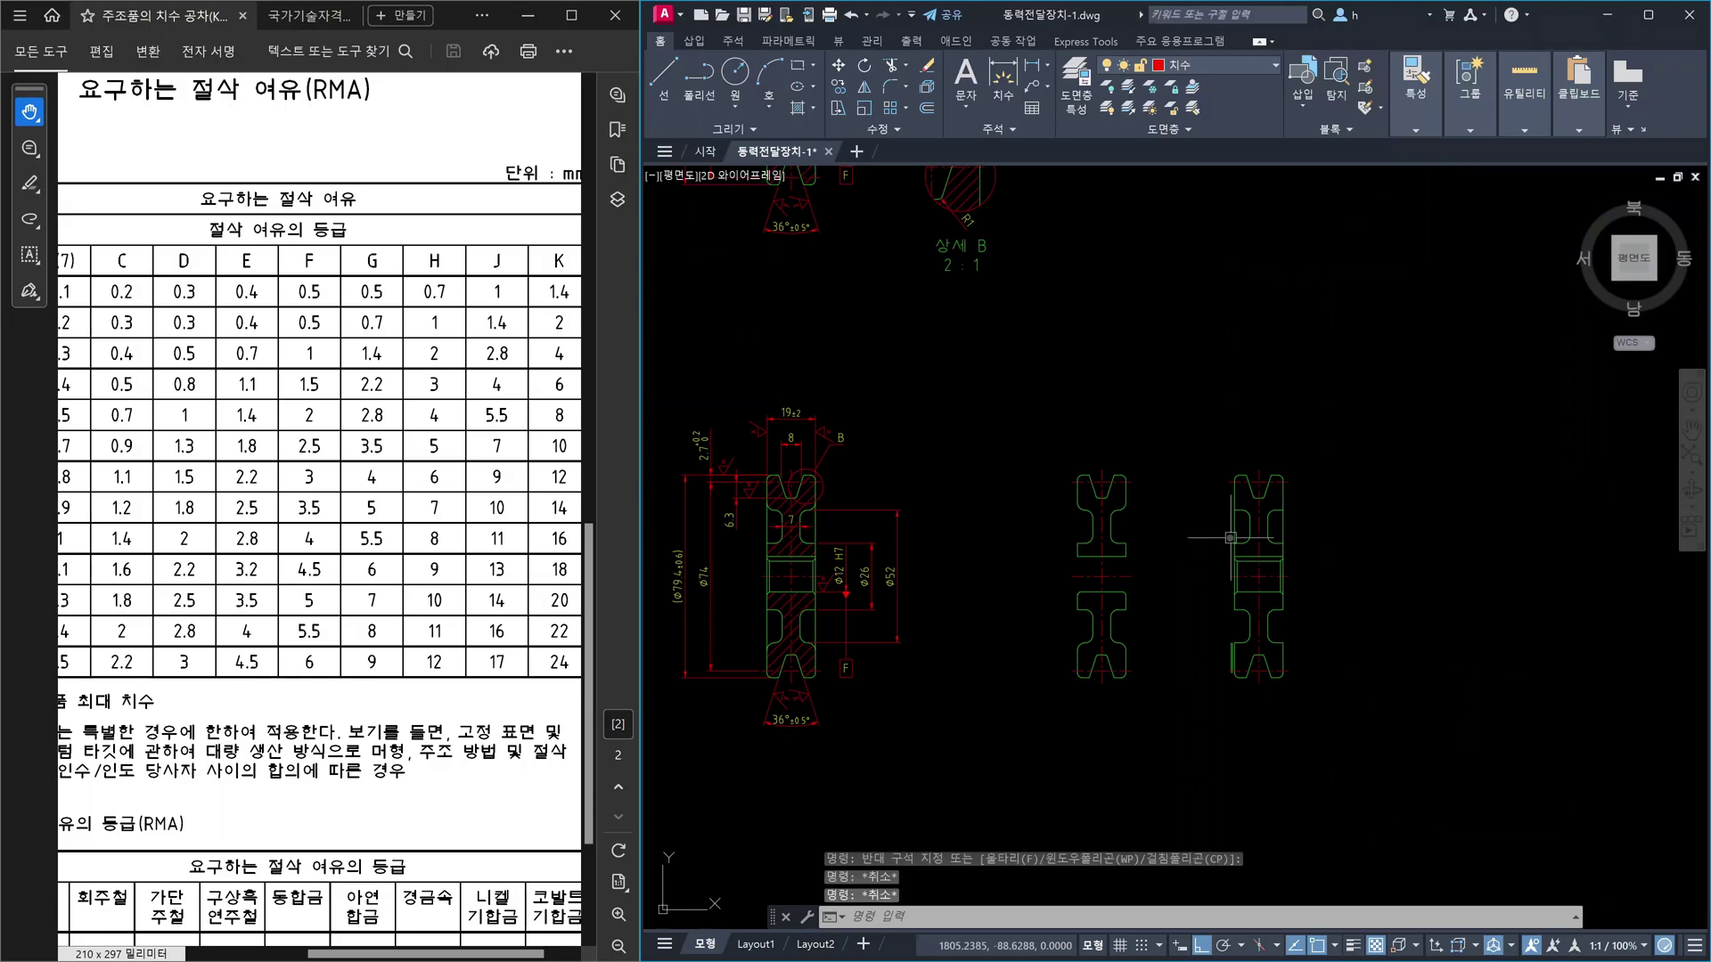
- Extend both offset lines beside the lower rim's left face up to the upper rim's top edge, with edge mode 연장 (Extend)
text(ex)
key(Return)
scroll(1247, 464, up, 8)
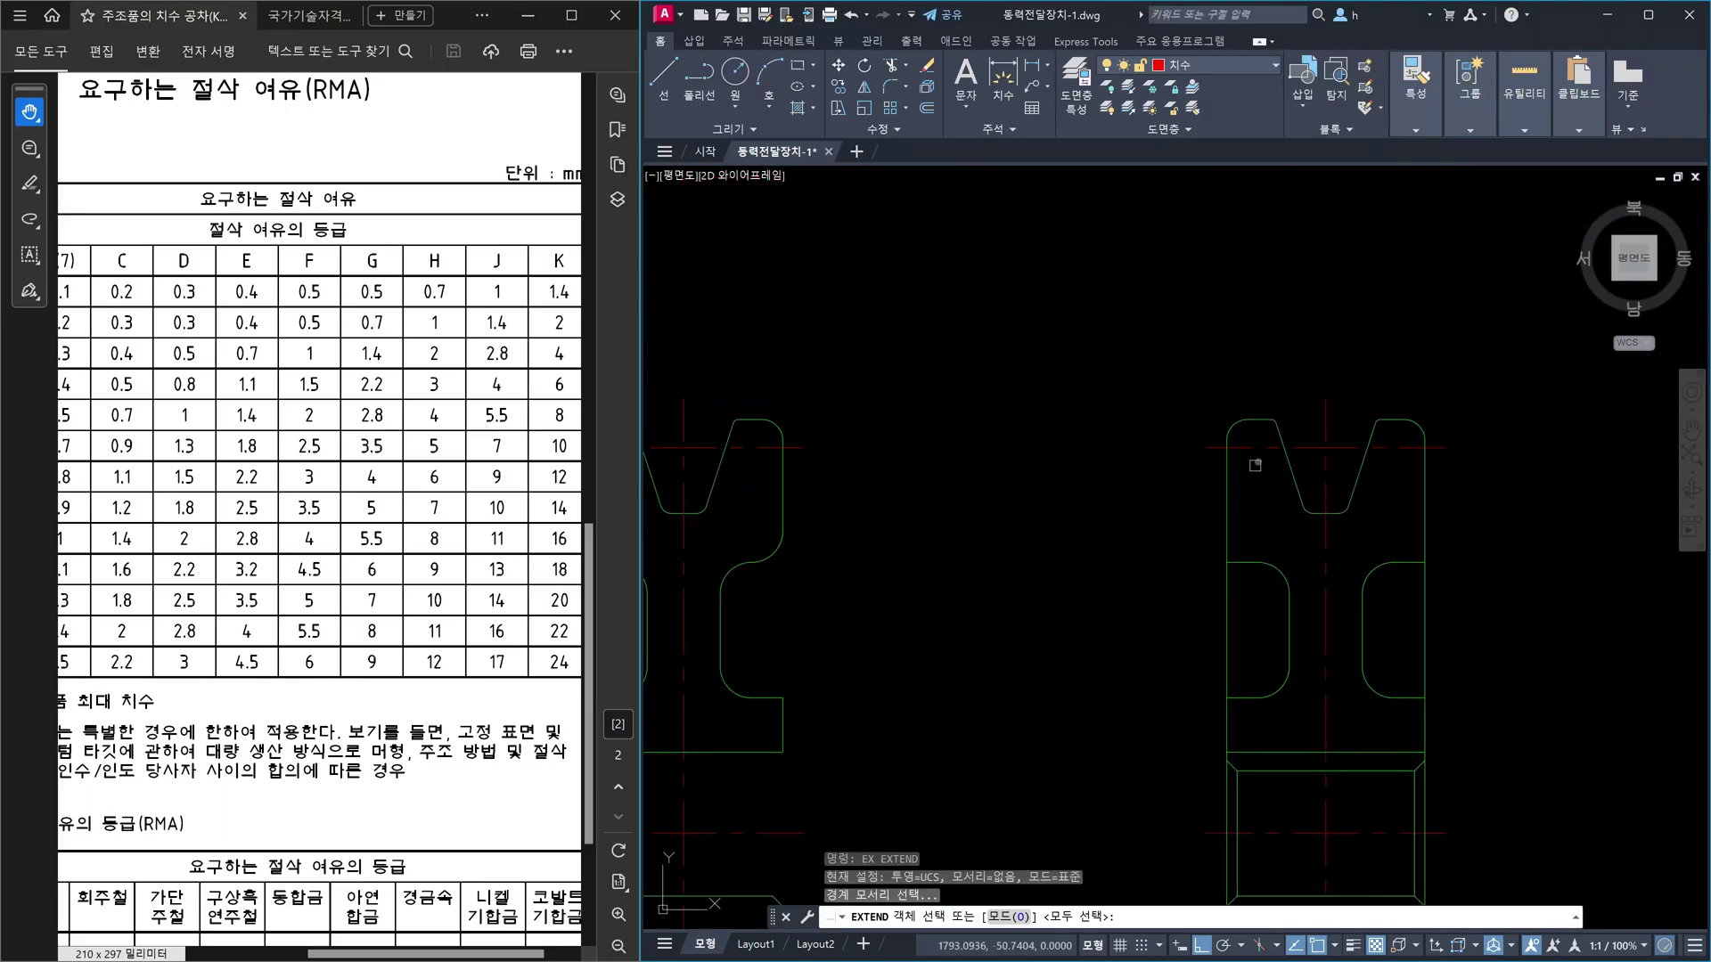
click(1256, 360)
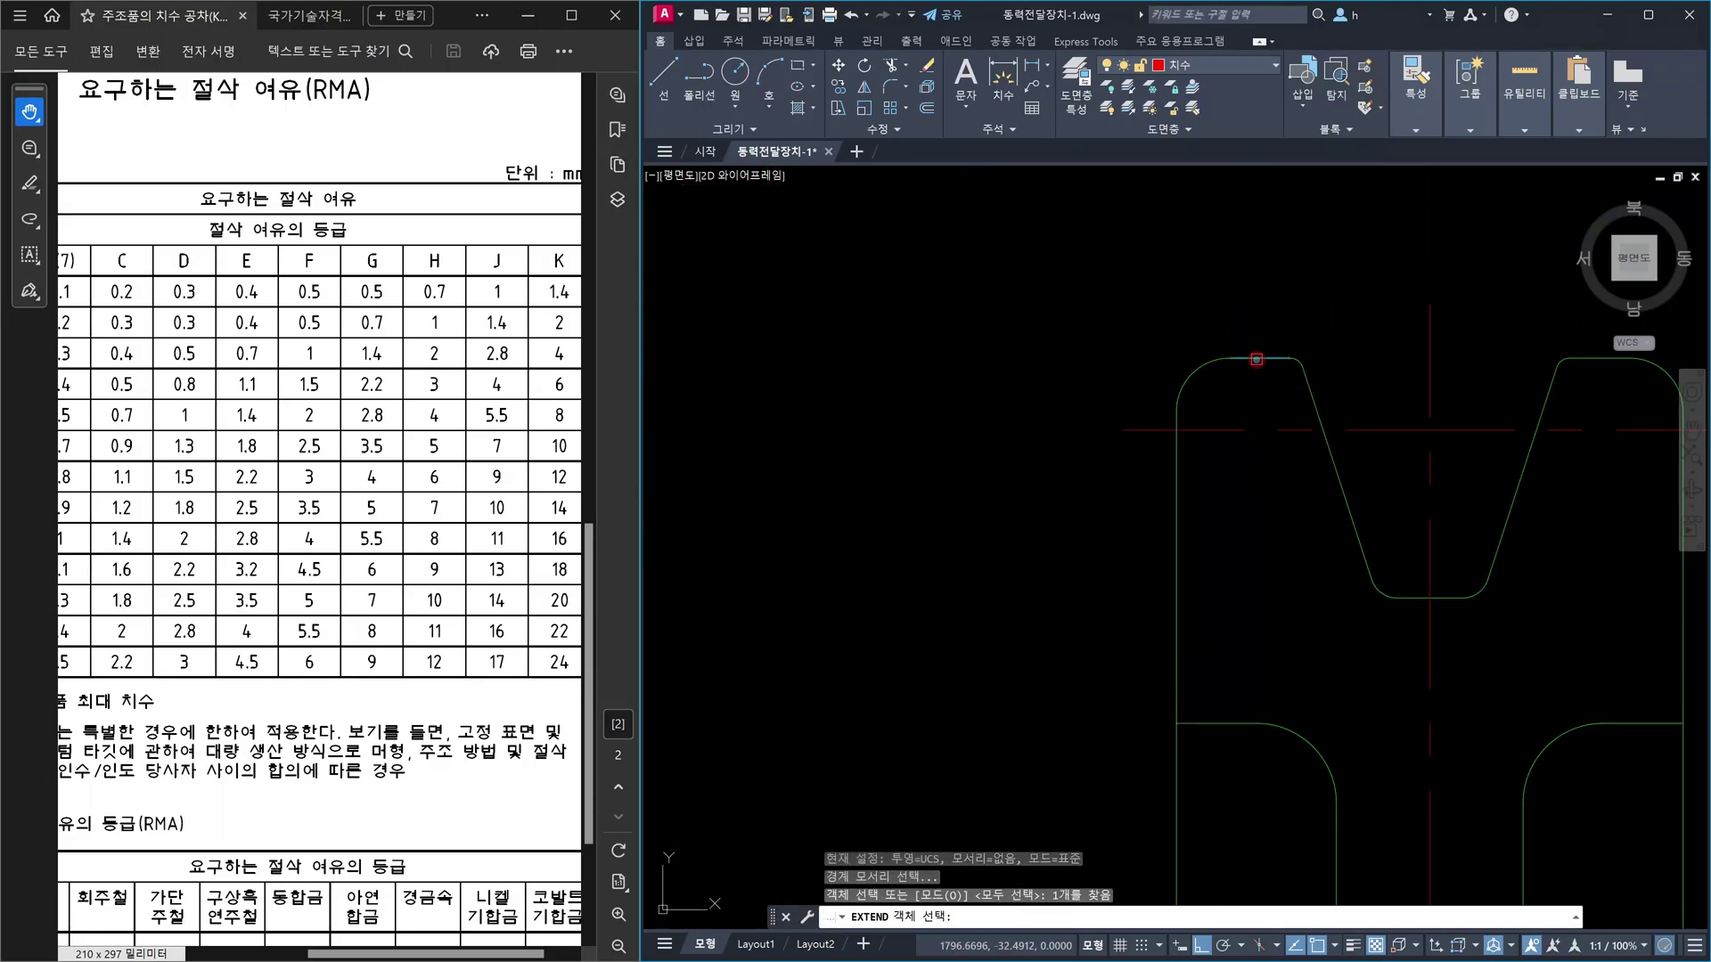
key(Return)
click(1257, 360)
scroll(1255, 360, down, 6)
scroll(1211, 742, up, 5)
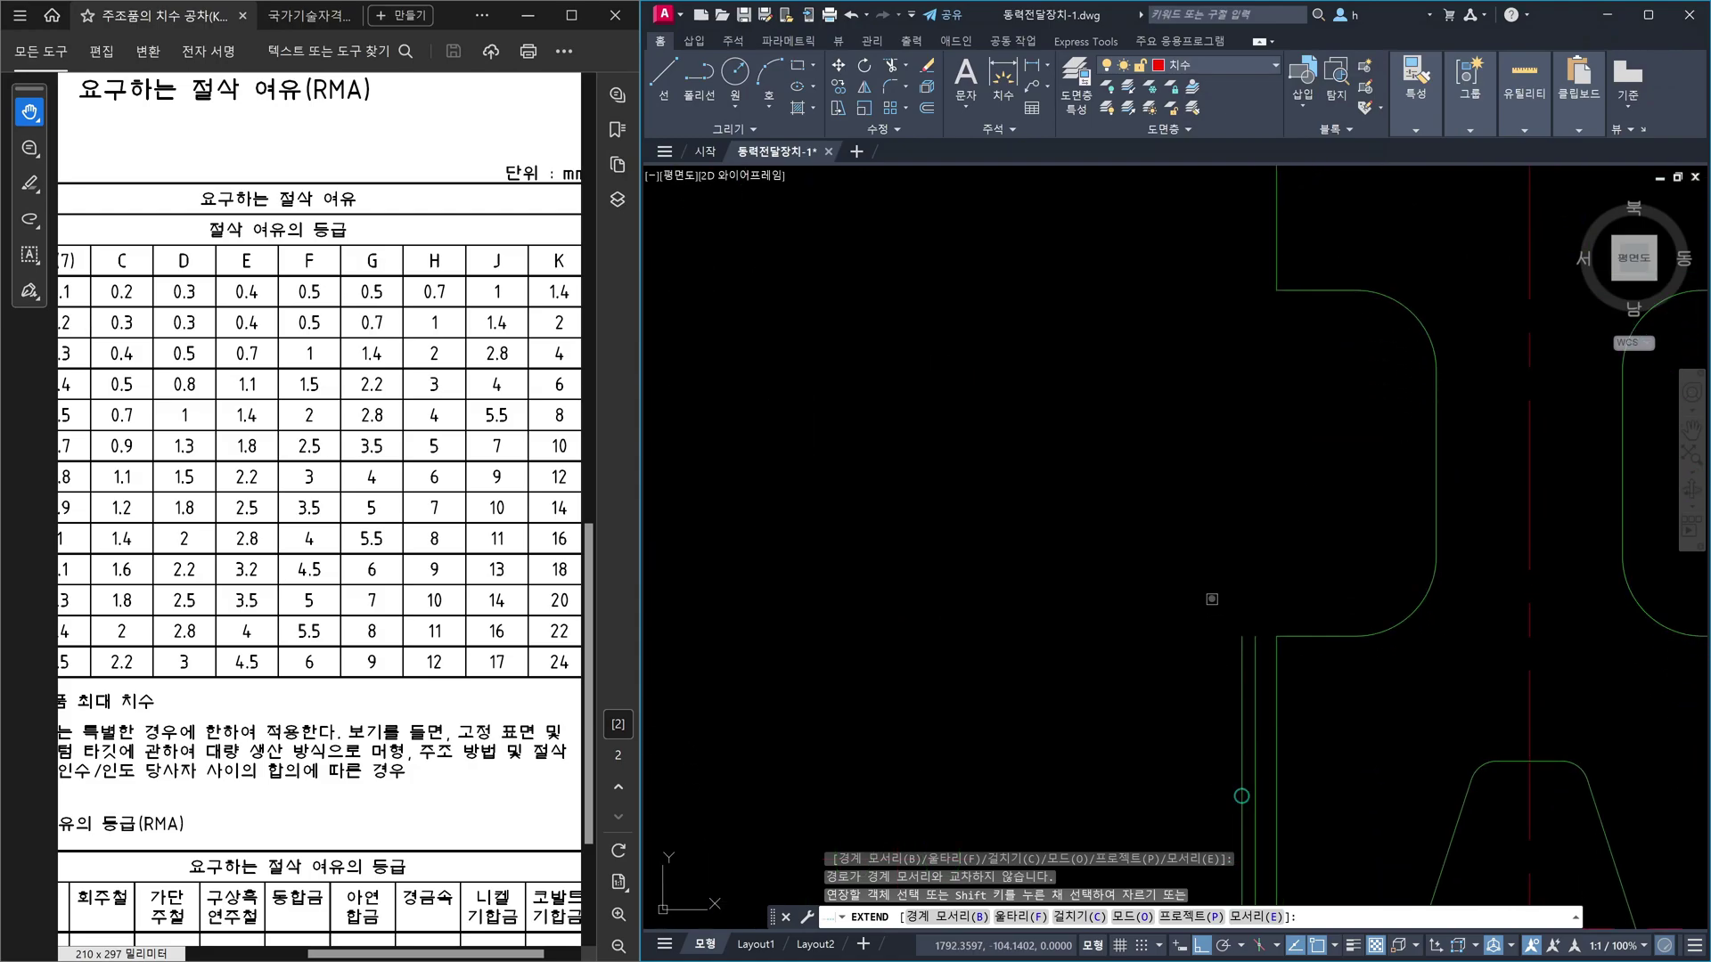
click(1251, 682)
click(1198, 673)
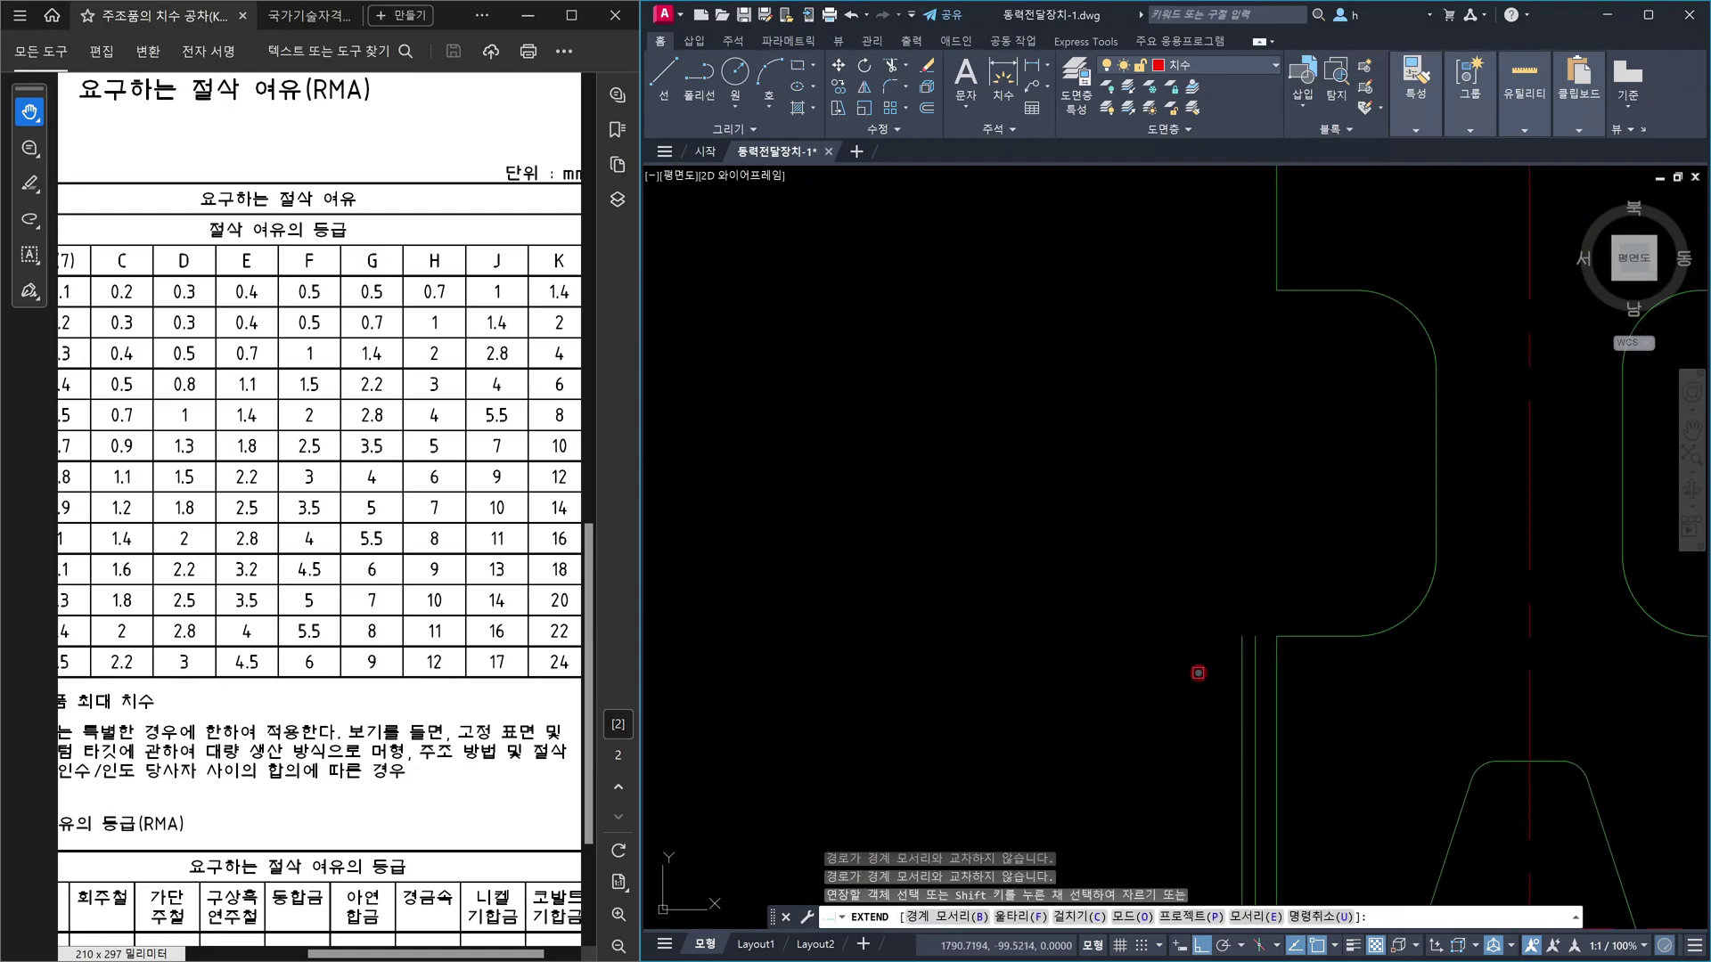
click(1269, 687)
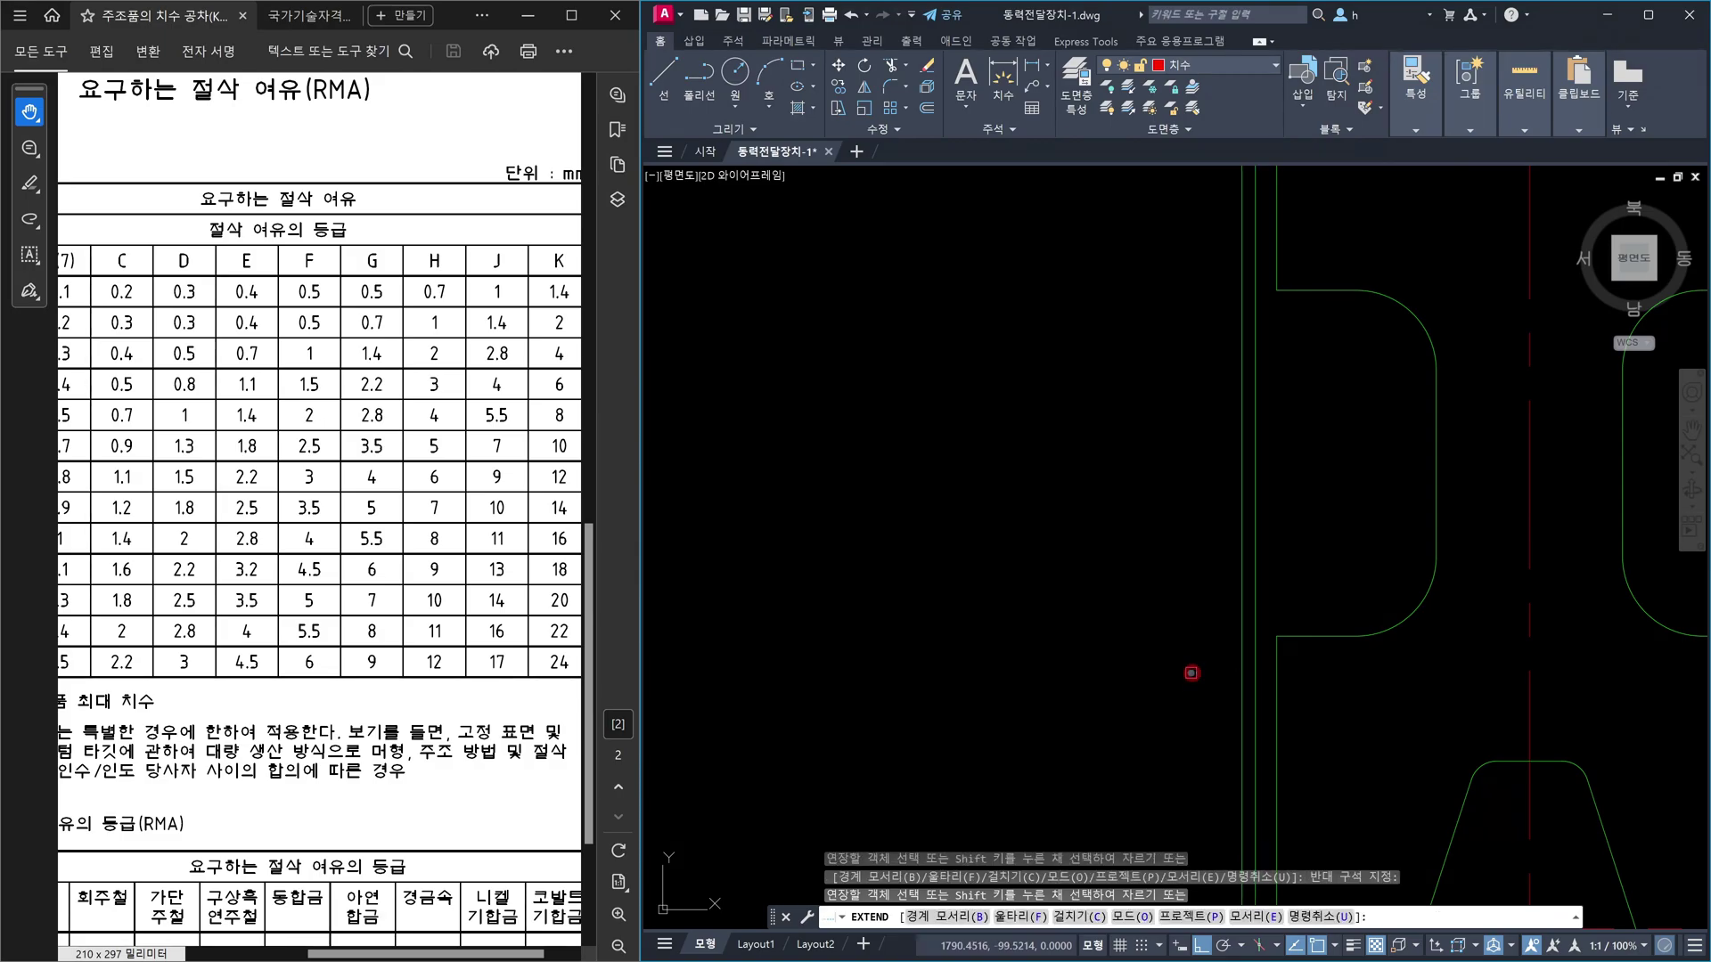
click(1193, 673)
- Extend the lower ends of both offset lines down to the level of the lower rim's bottom edge
scroll(1241, 650, down, 2)
key(Escape)
middle_drag(1316, 762, 1302, 469)
key(space)
scroll(1279, 606, up, 4)
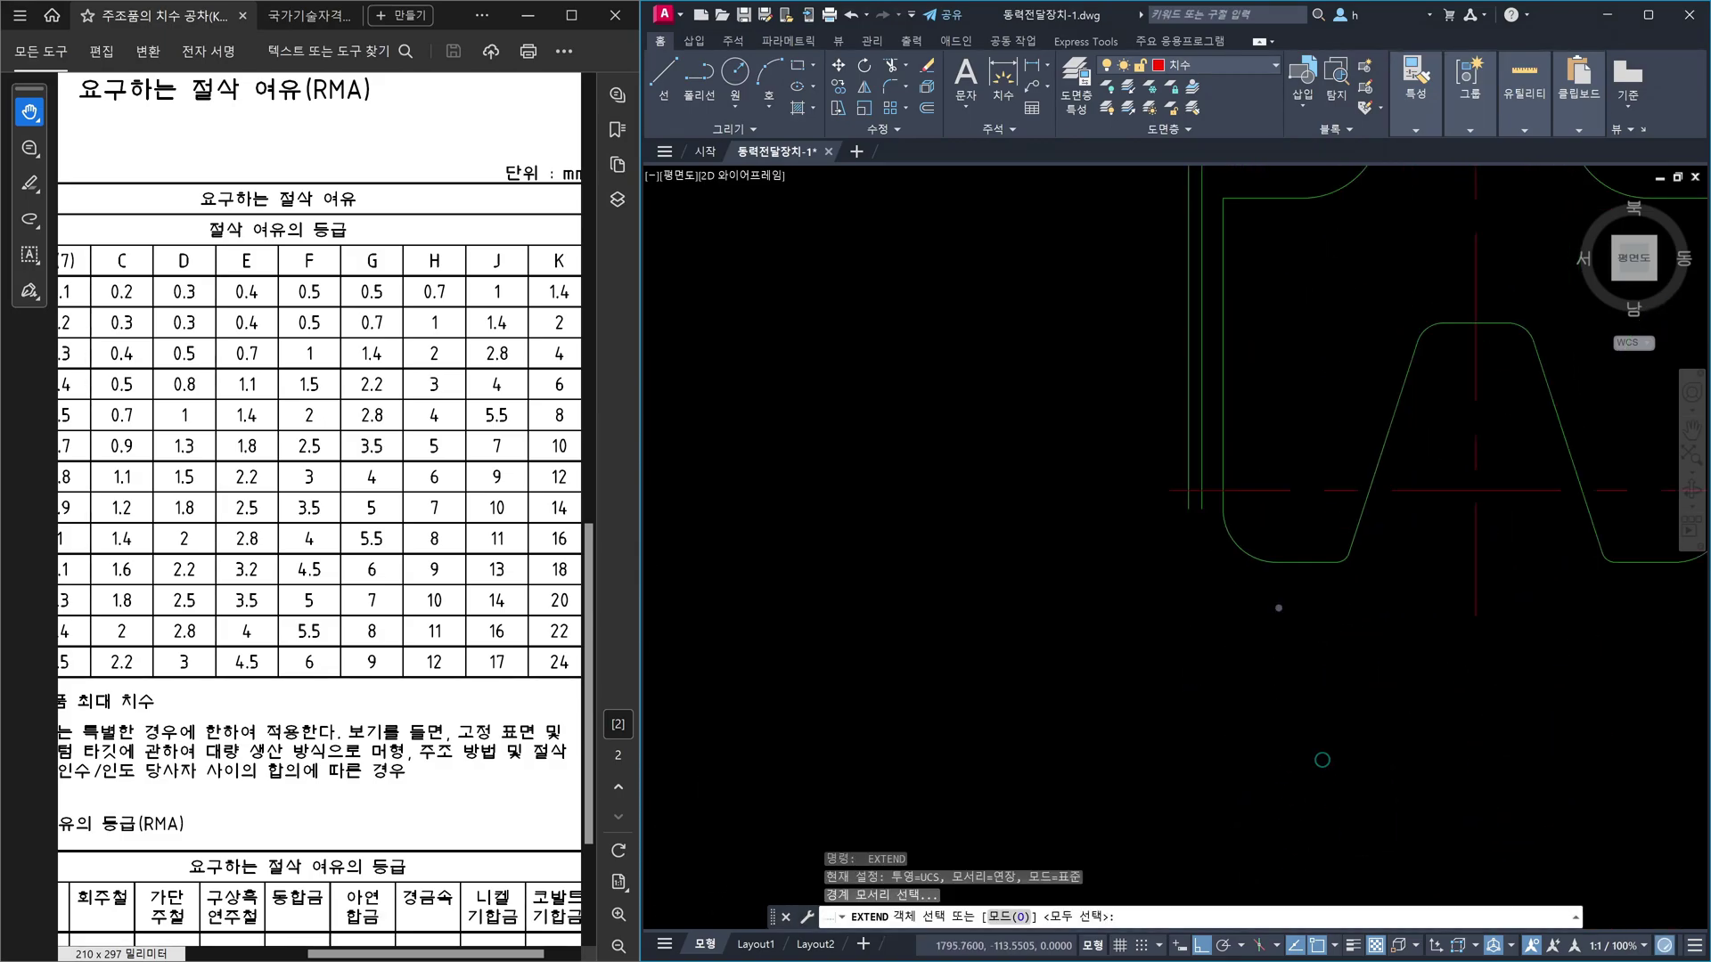
click(1314, 565)
click(1303, 515)
key(space)
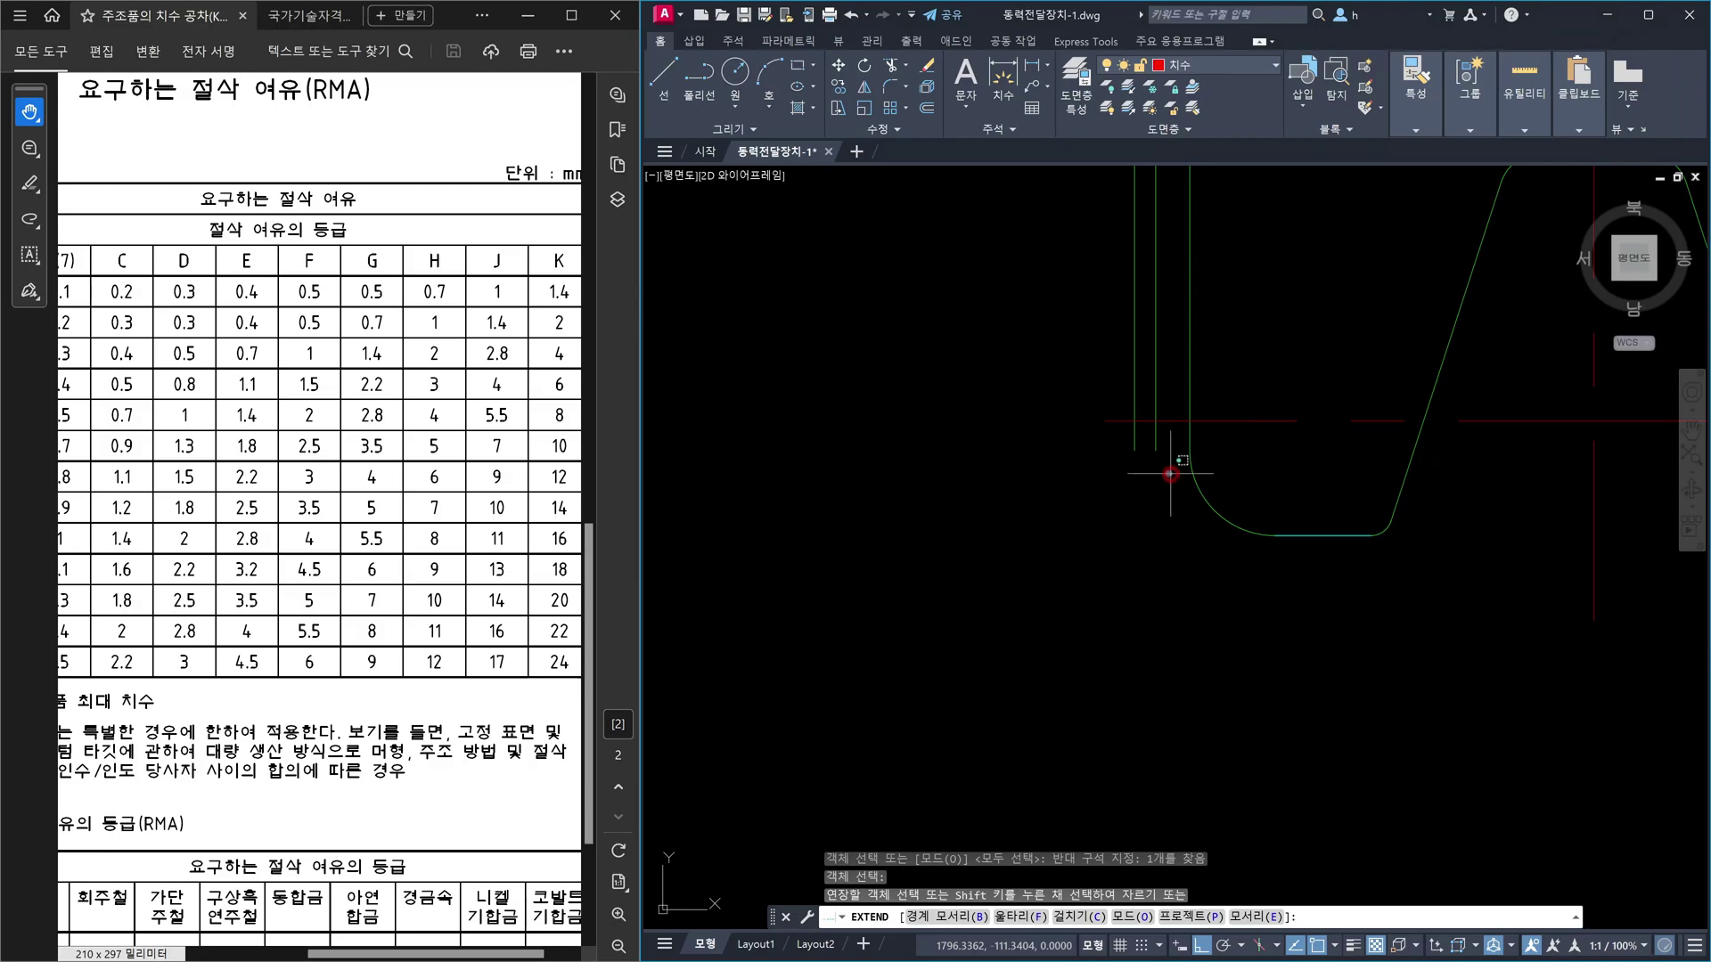
key(Escape)
key(space)
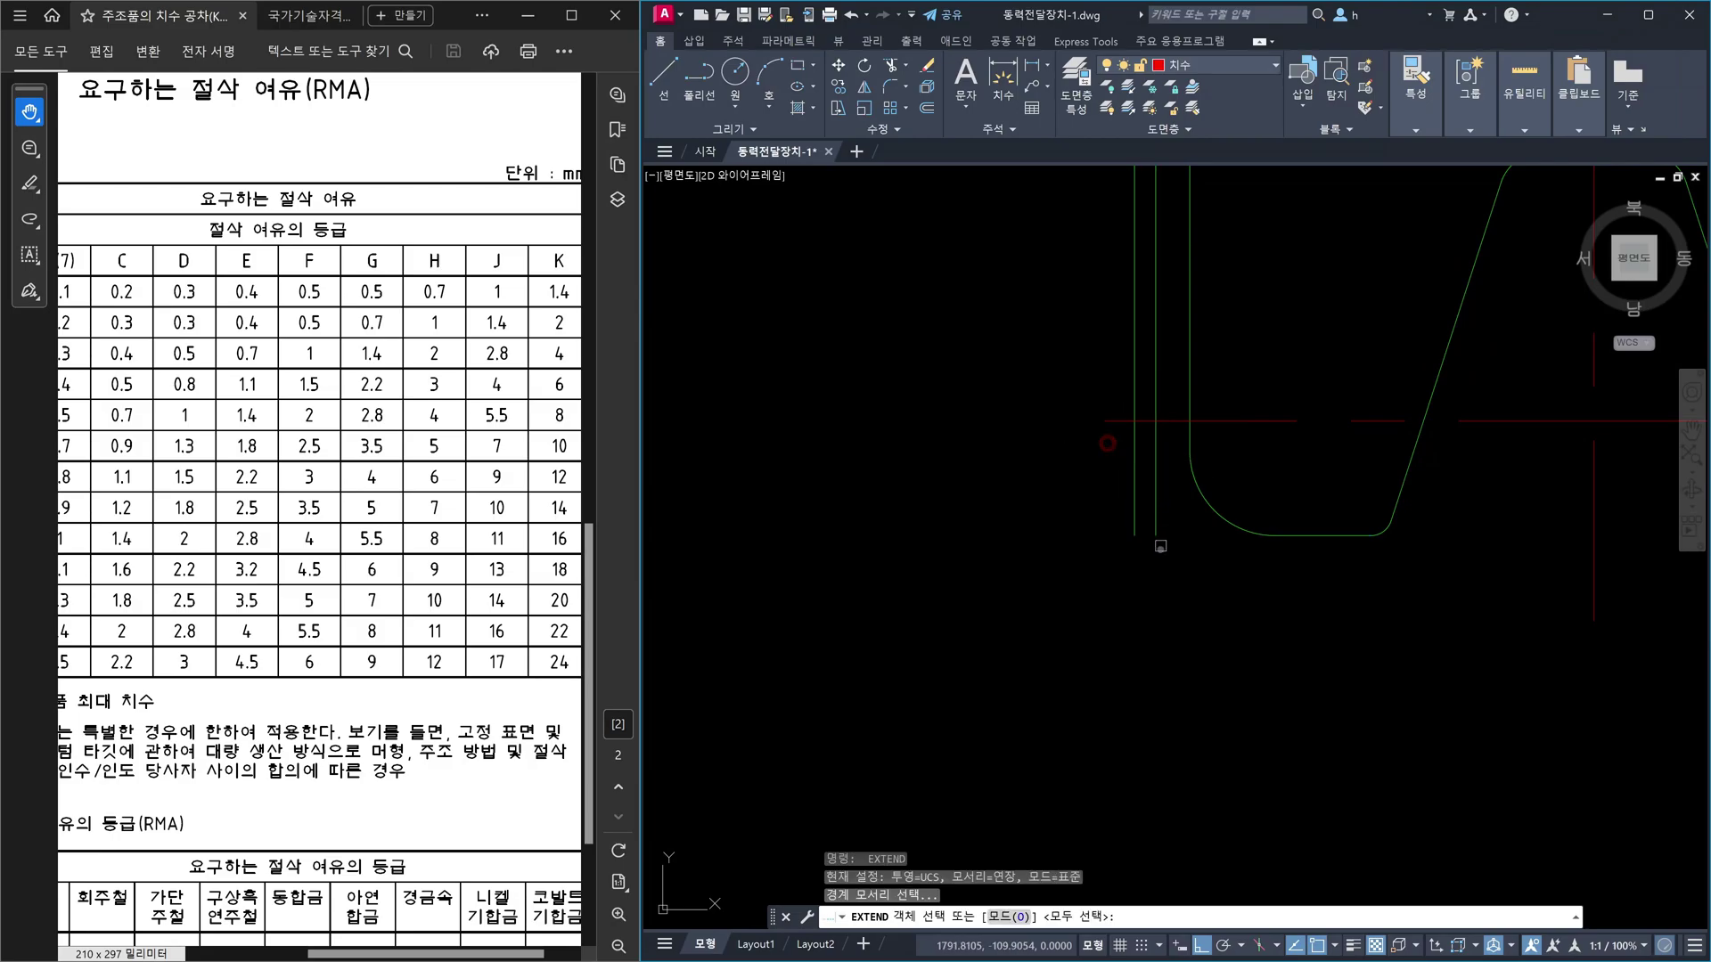
key(Escape)
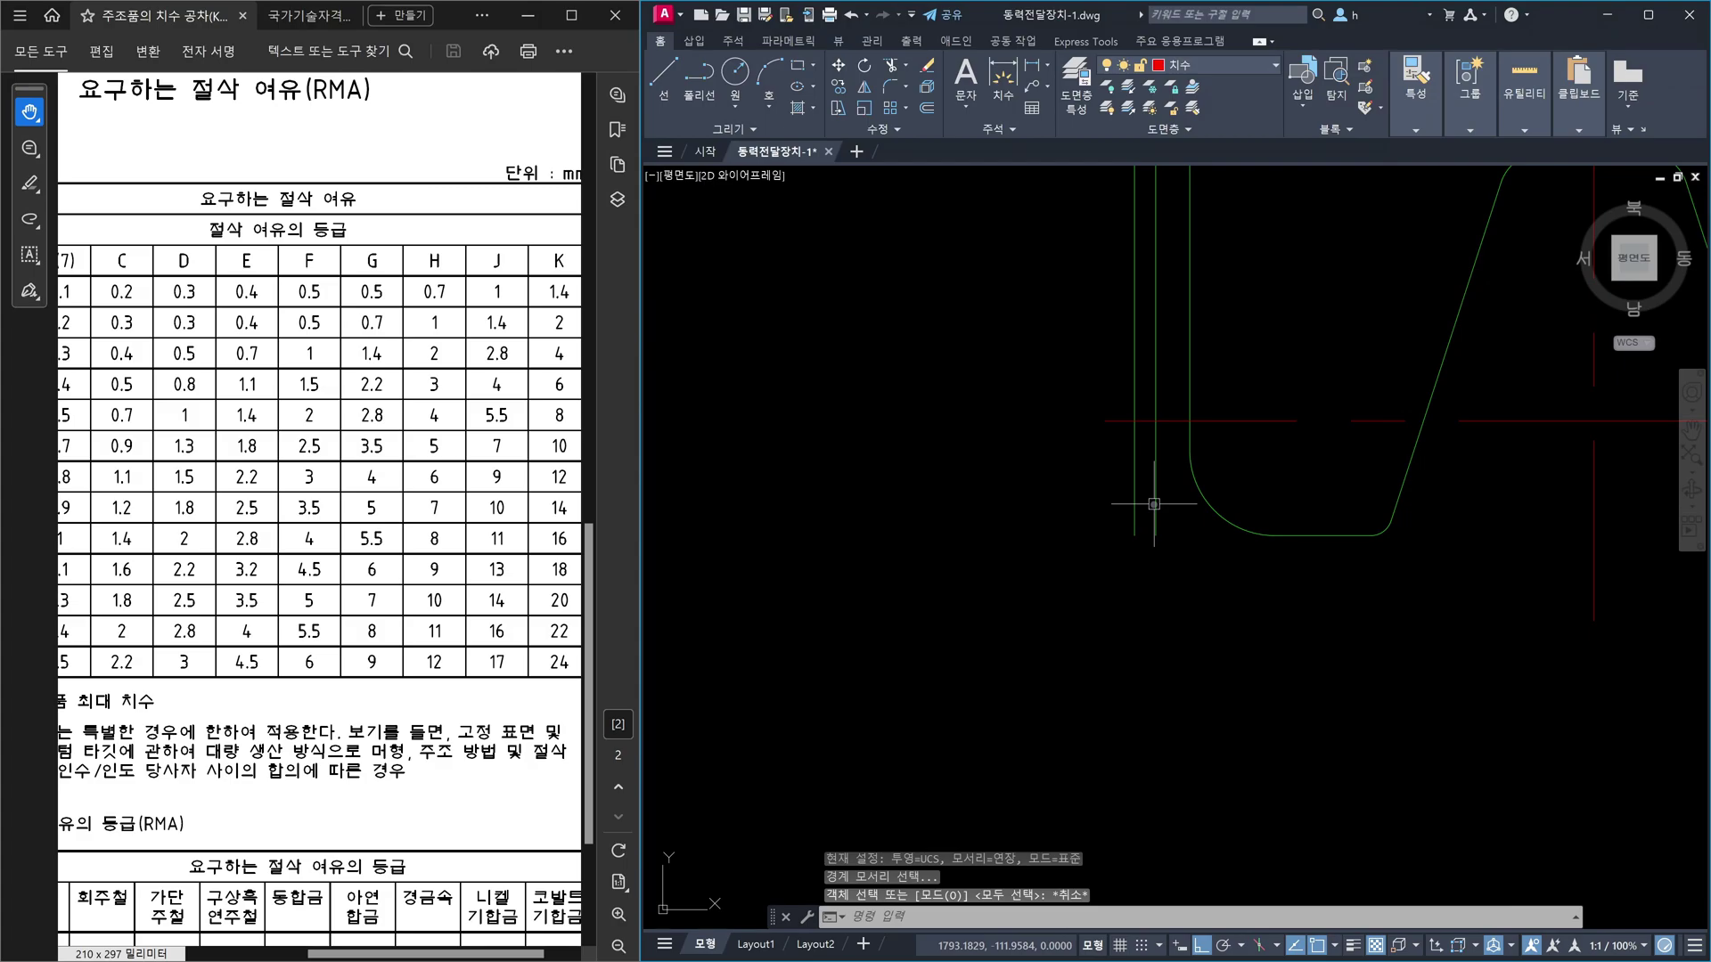
- Move the inner offset line on the pulley's left side to the yellow 문자 layer
click(1154, 504)
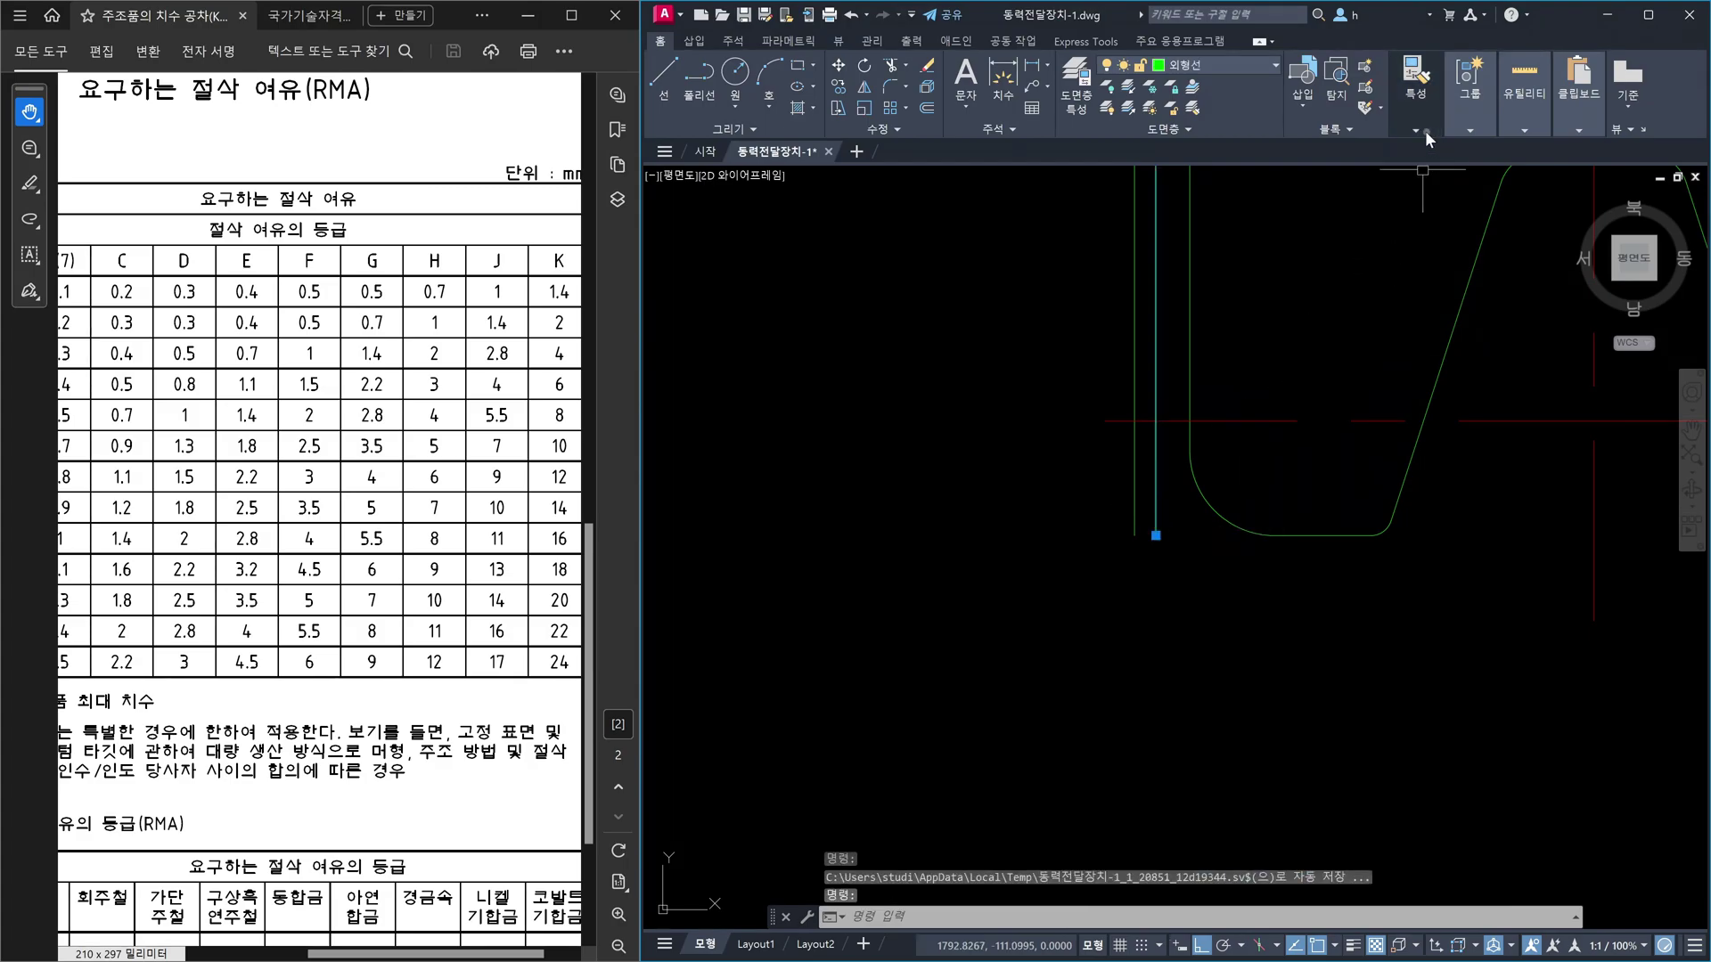
click(1269, 68)
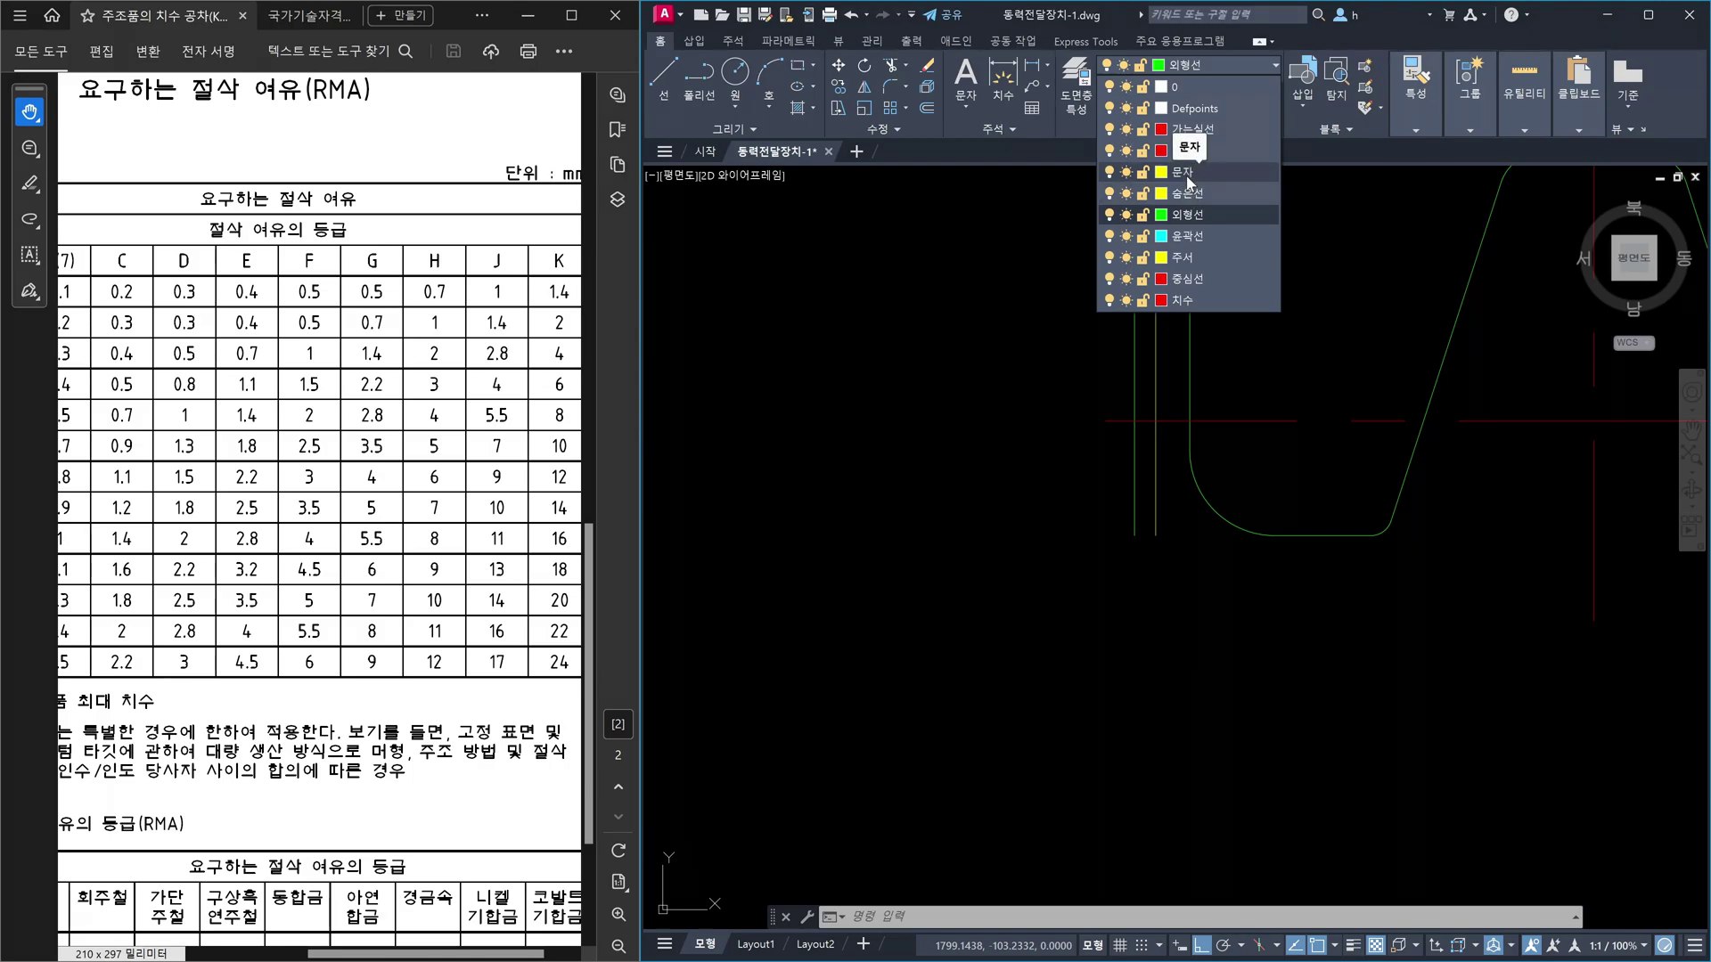
click(1185, 173)
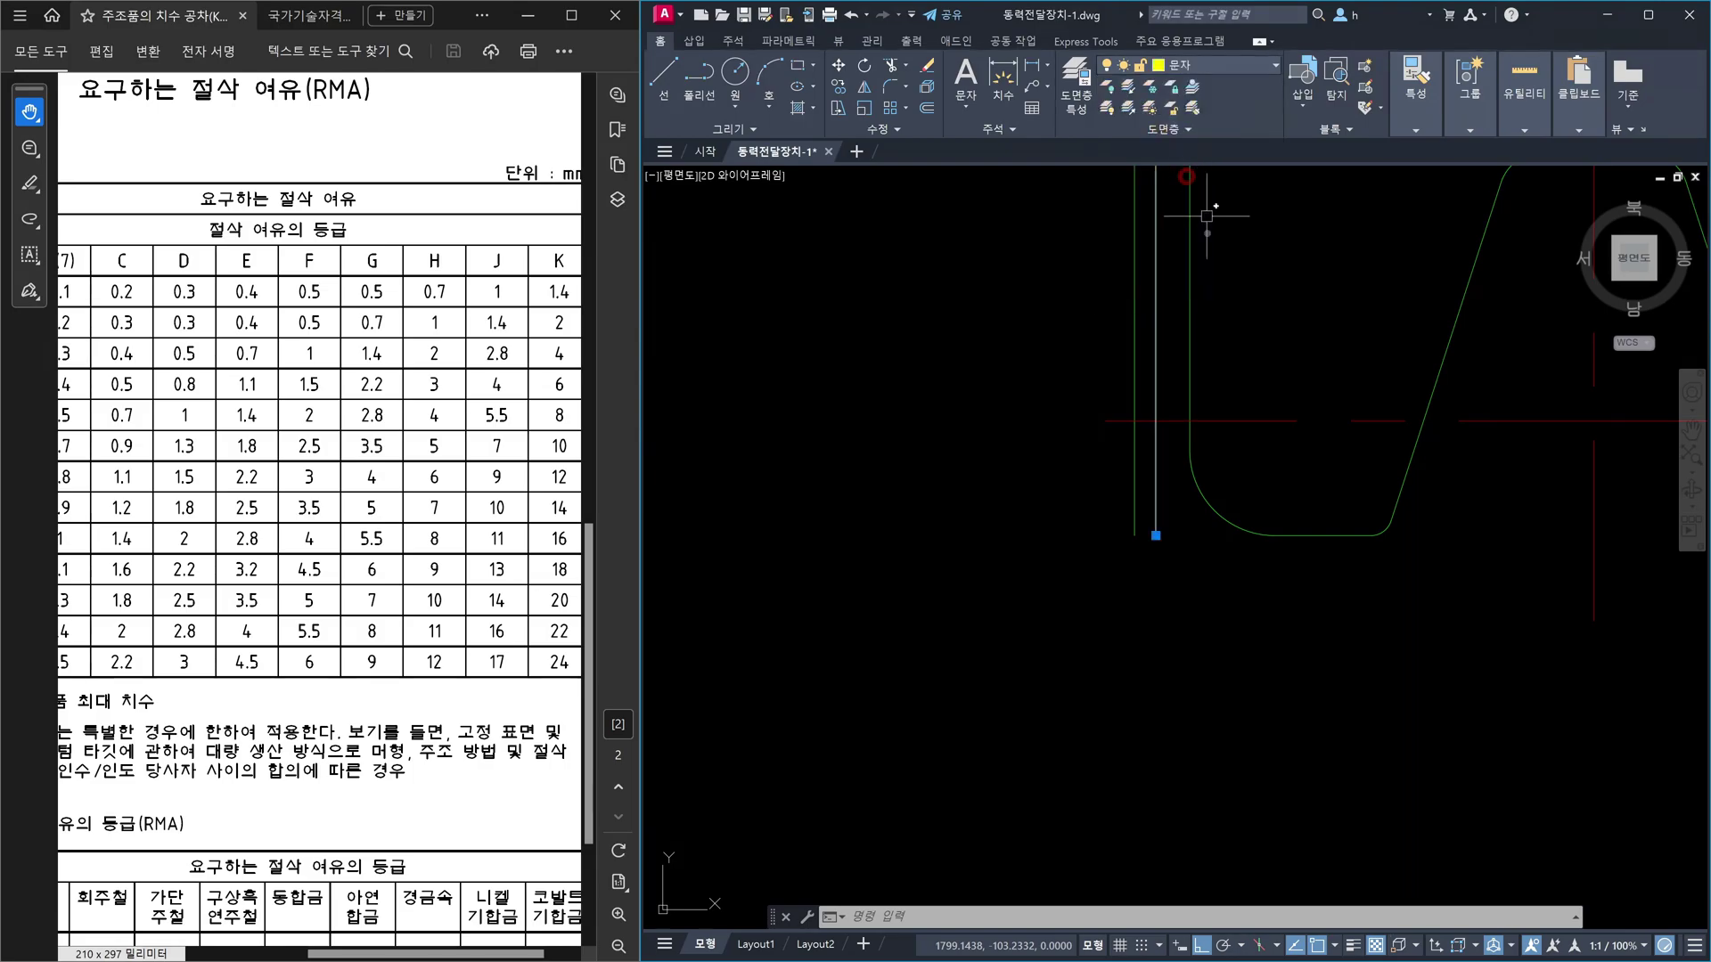
key(Escape)
- Move the outer offset line on the pulley's left side to the 가상선 layer
click(1143, 372)
click(1099, 368)
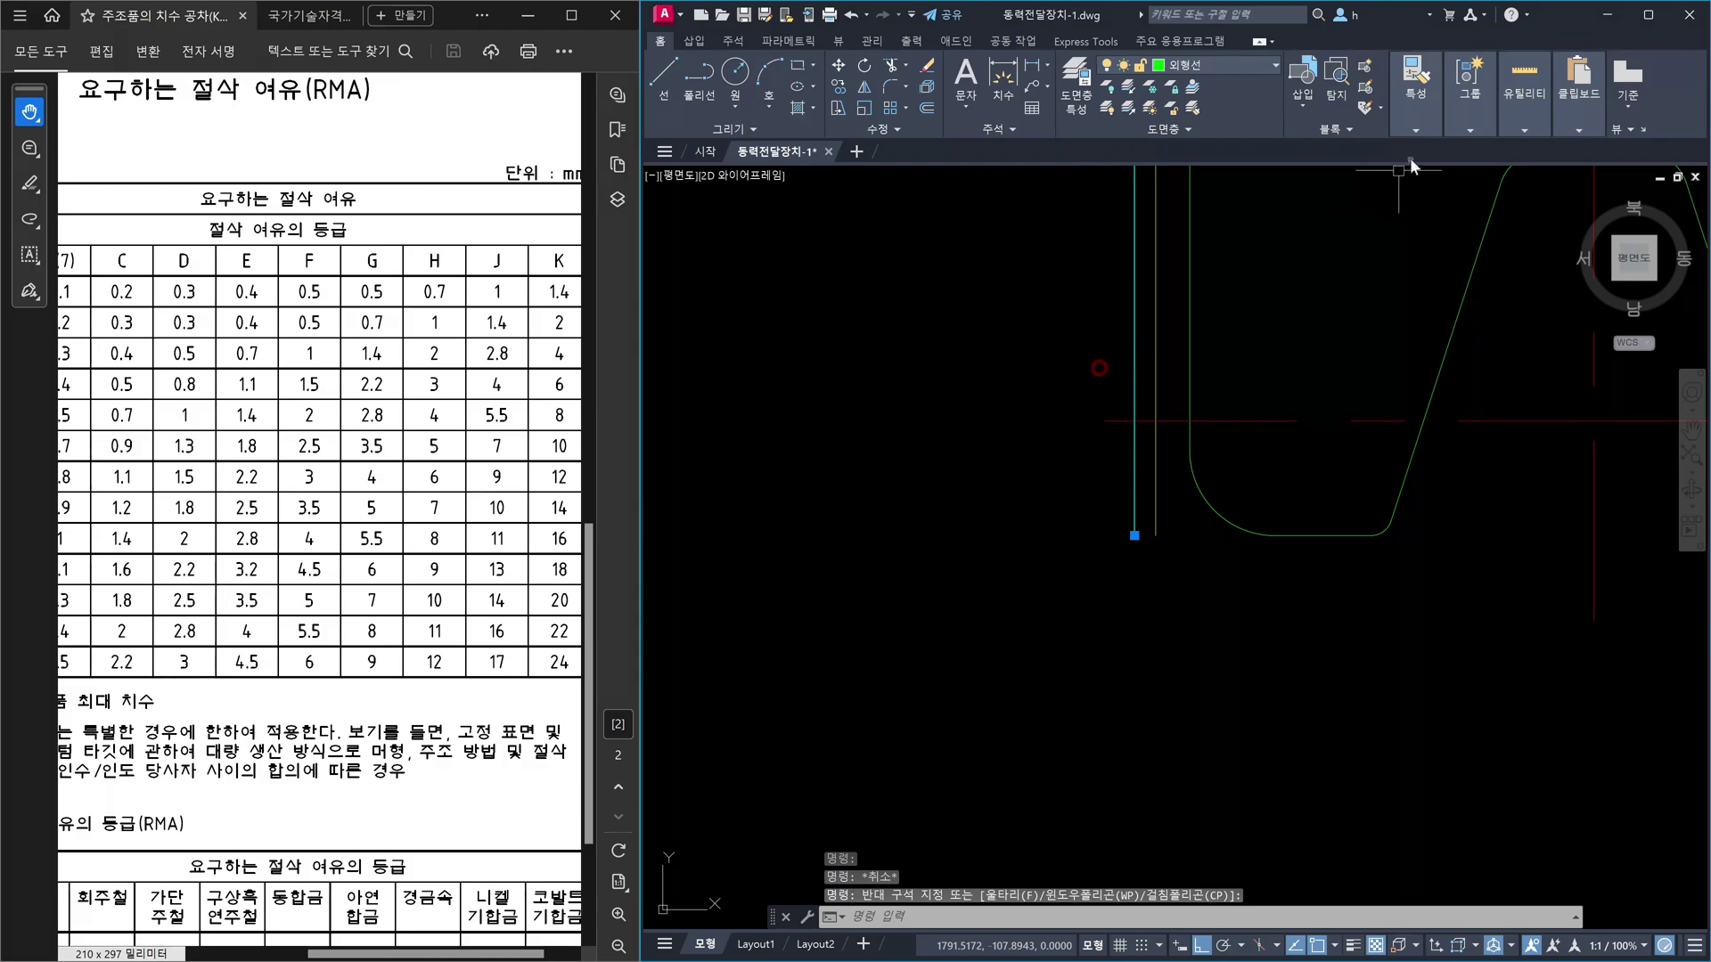
click(1264, 62)
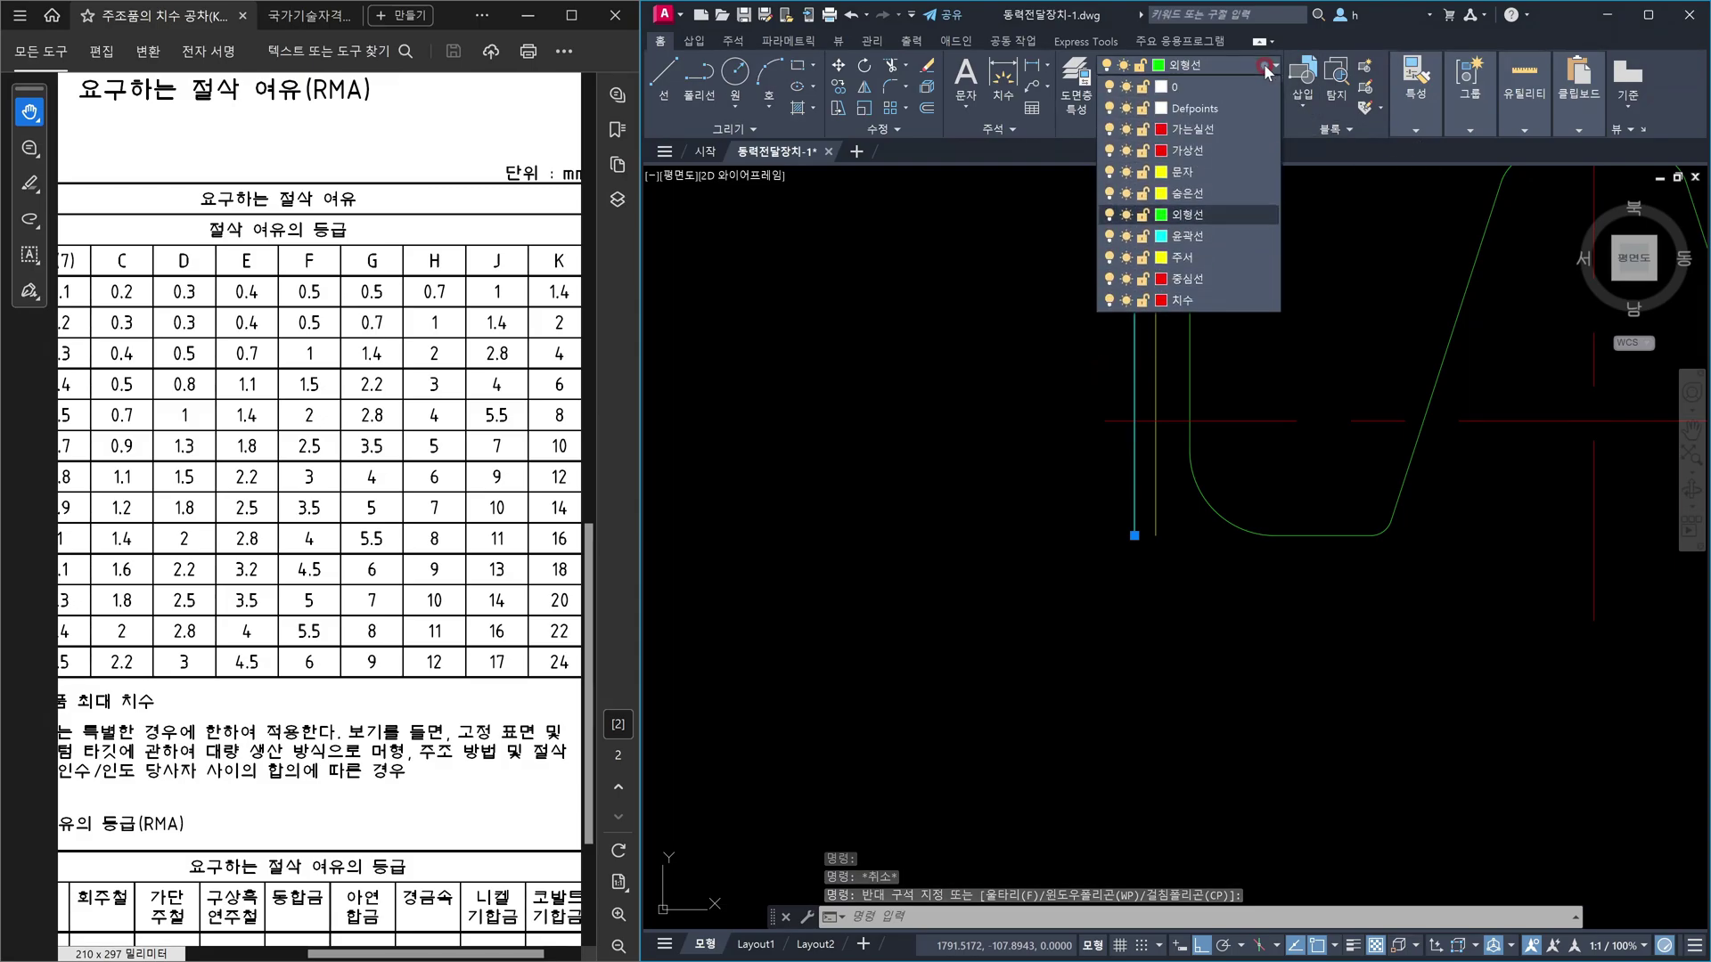
click(1195, 154)
key(Escape)
- Mirror both left offset lines about the pulley's vertical centerline to the right side, keeping the originals
scroll(1152, 337, down, 5)
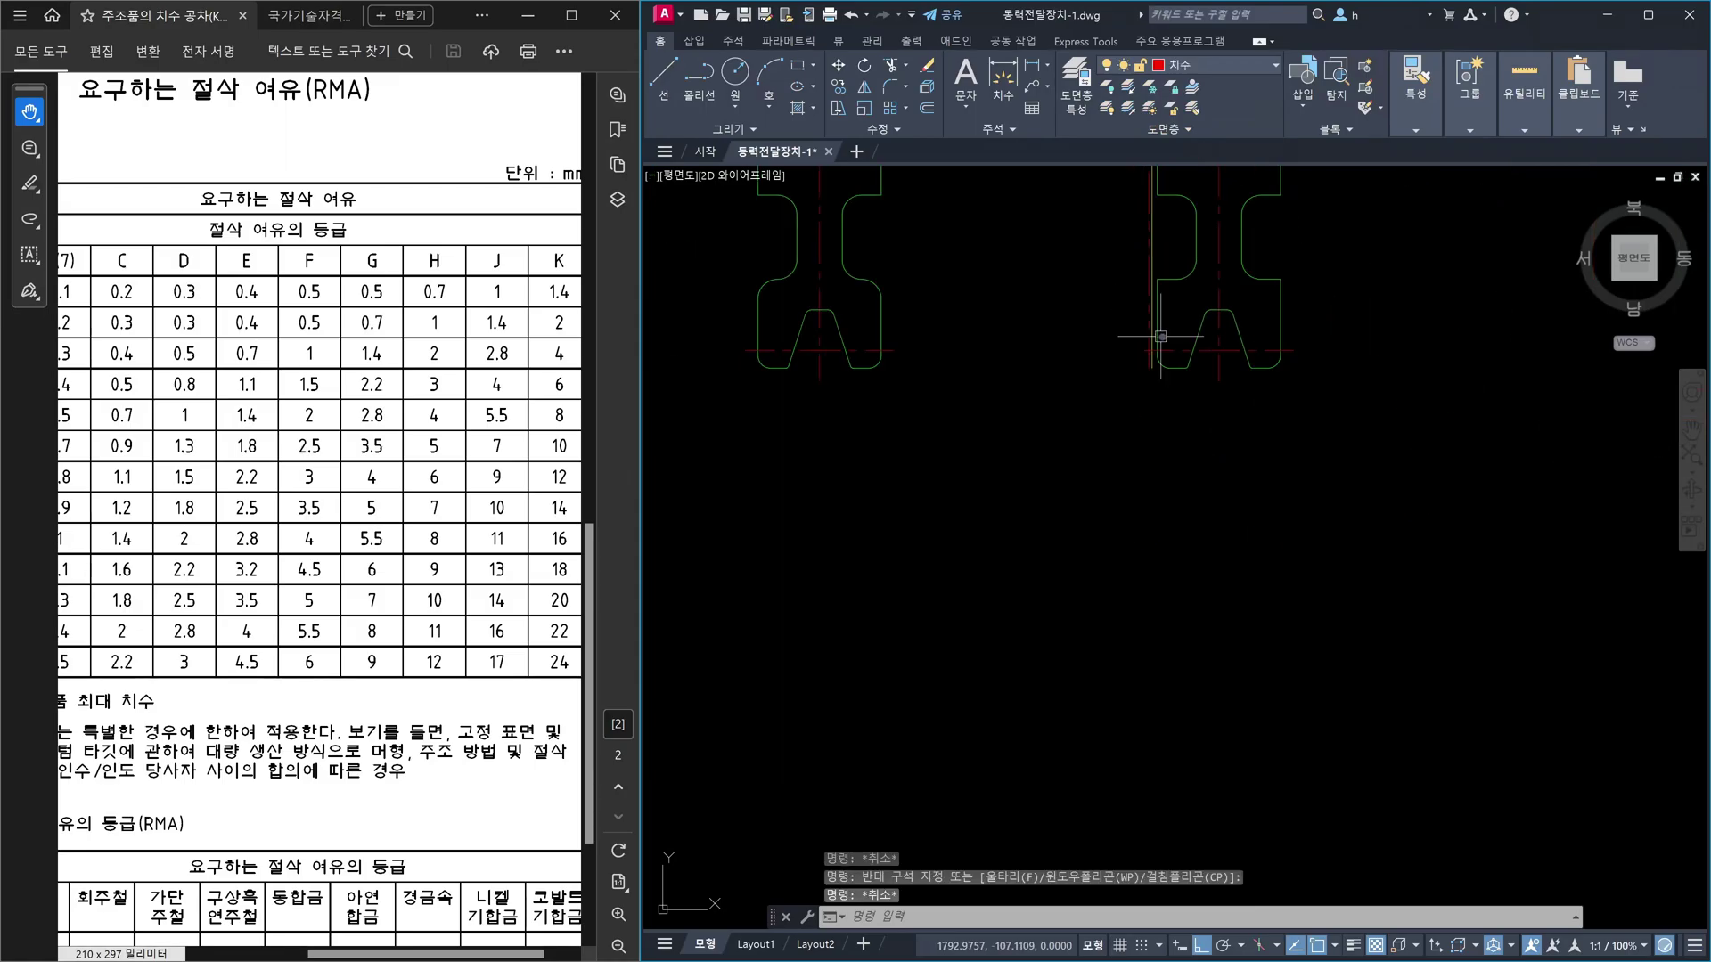
scroll(1160, 337, down, 2)
scroll(1158, 339, up, 7)
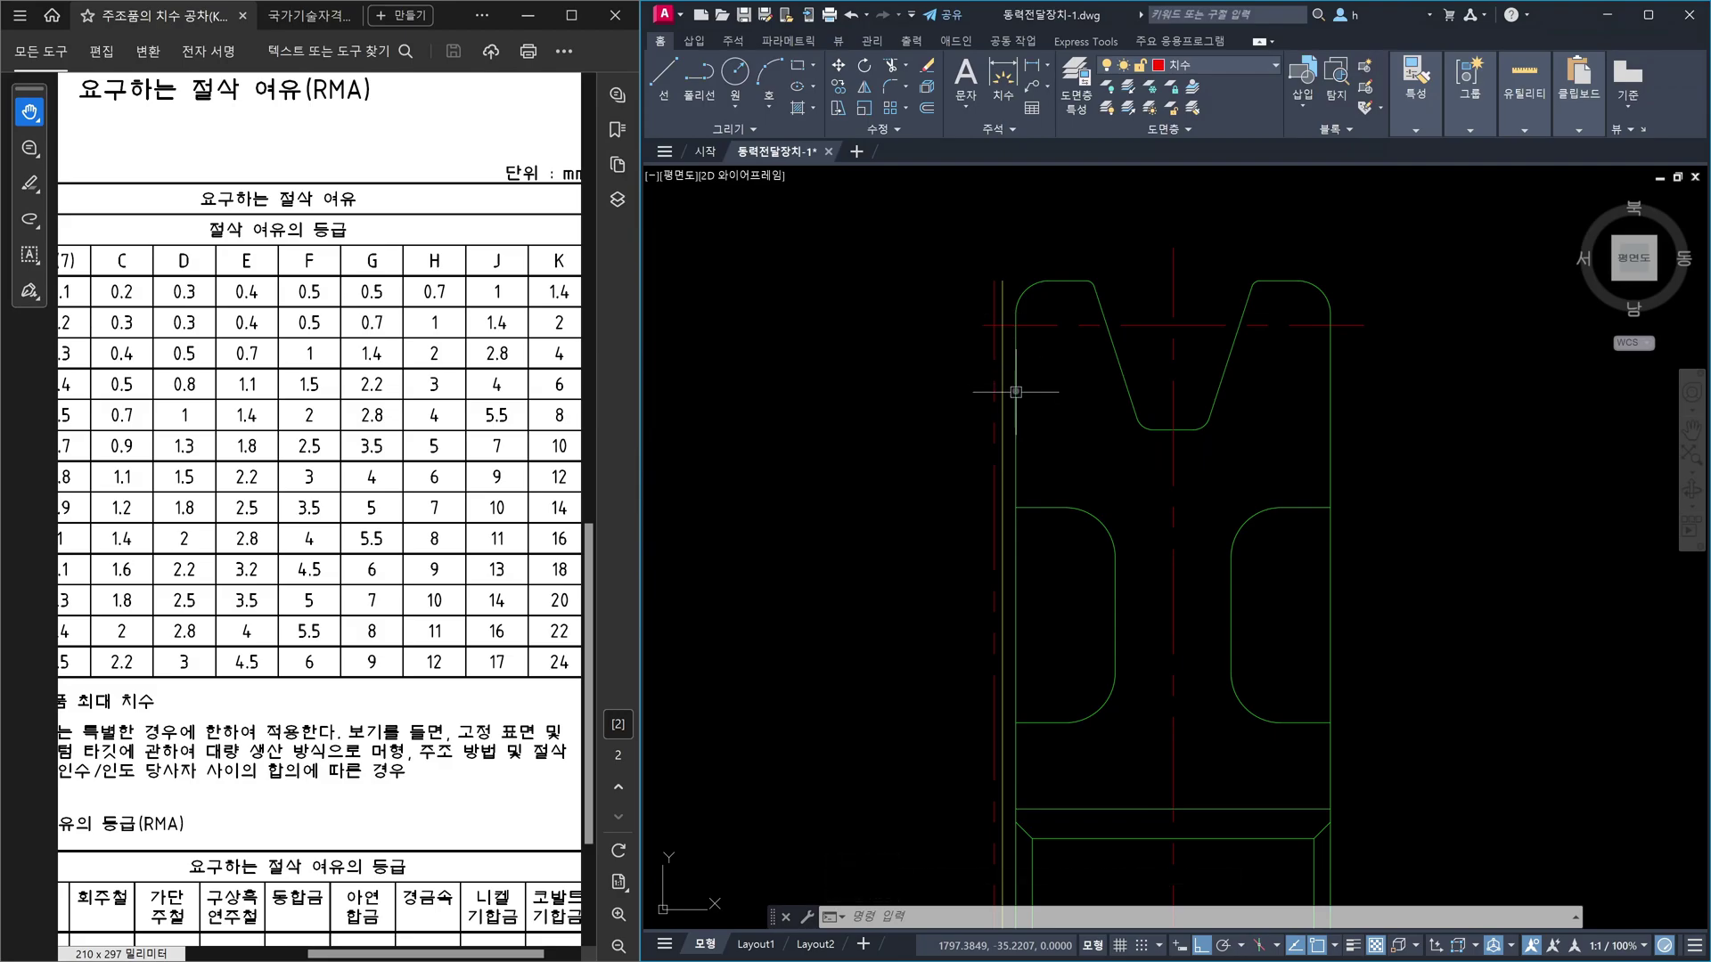
text(mi)
key(Return)
scroll(1002, 424, up, 4)
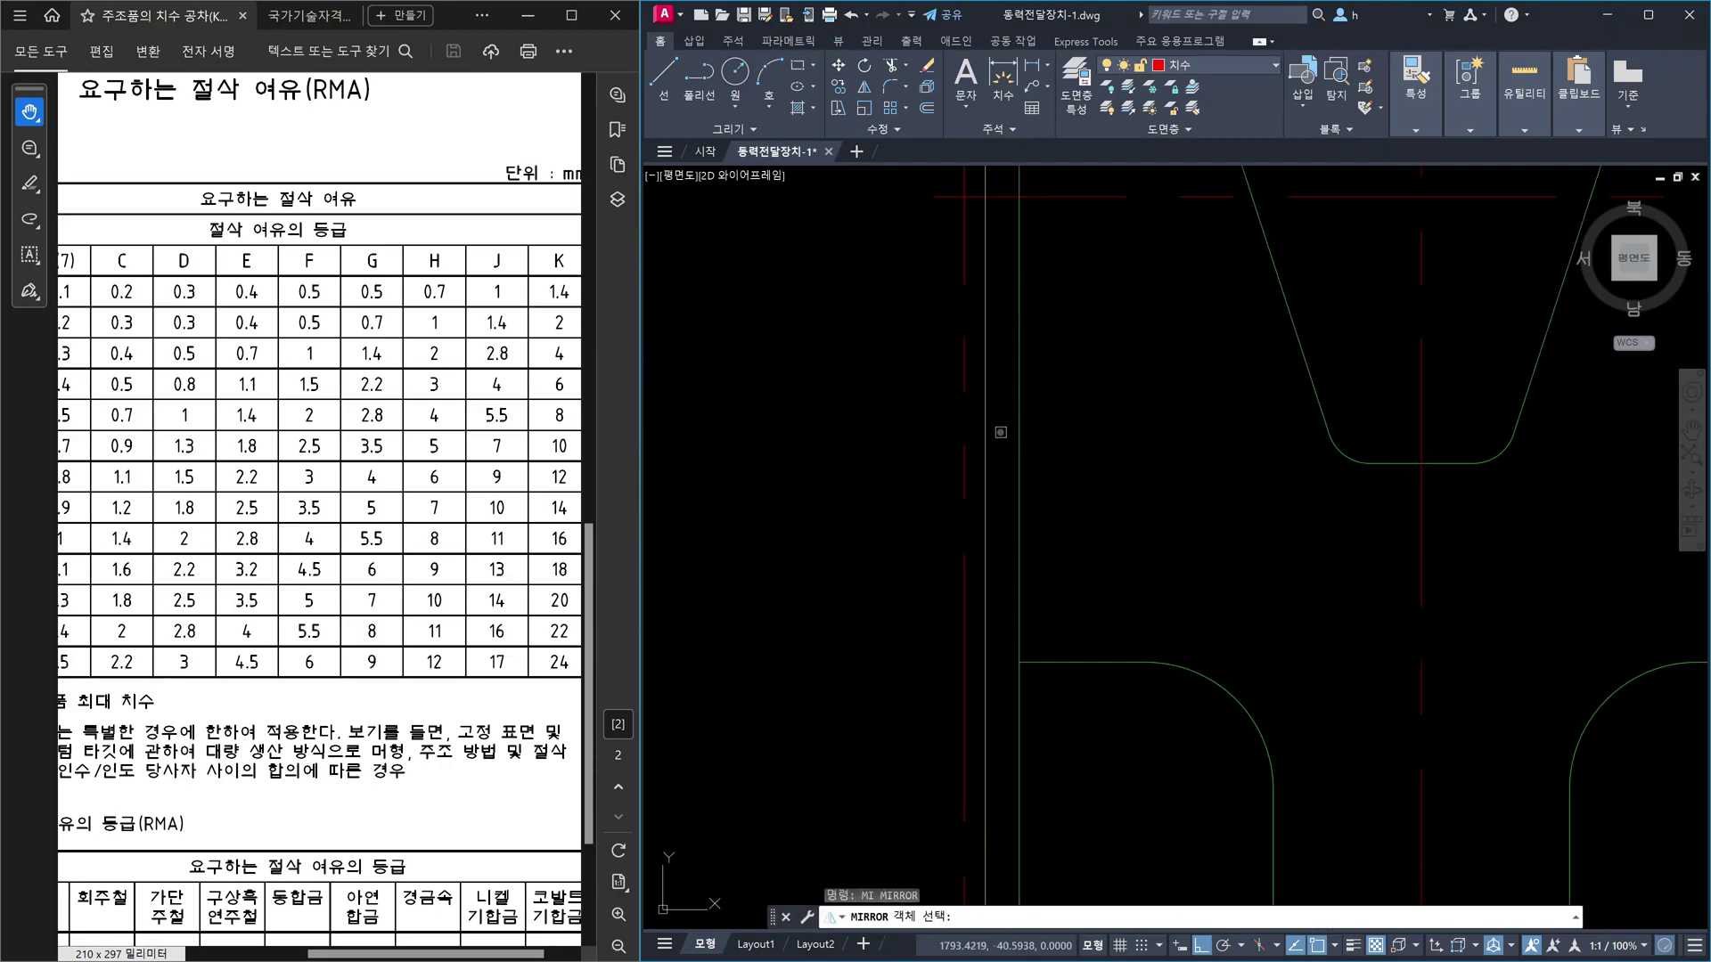
click(1001, 432)
click(886, 412)
scroll(984, 392, down, 3)
key(Return)
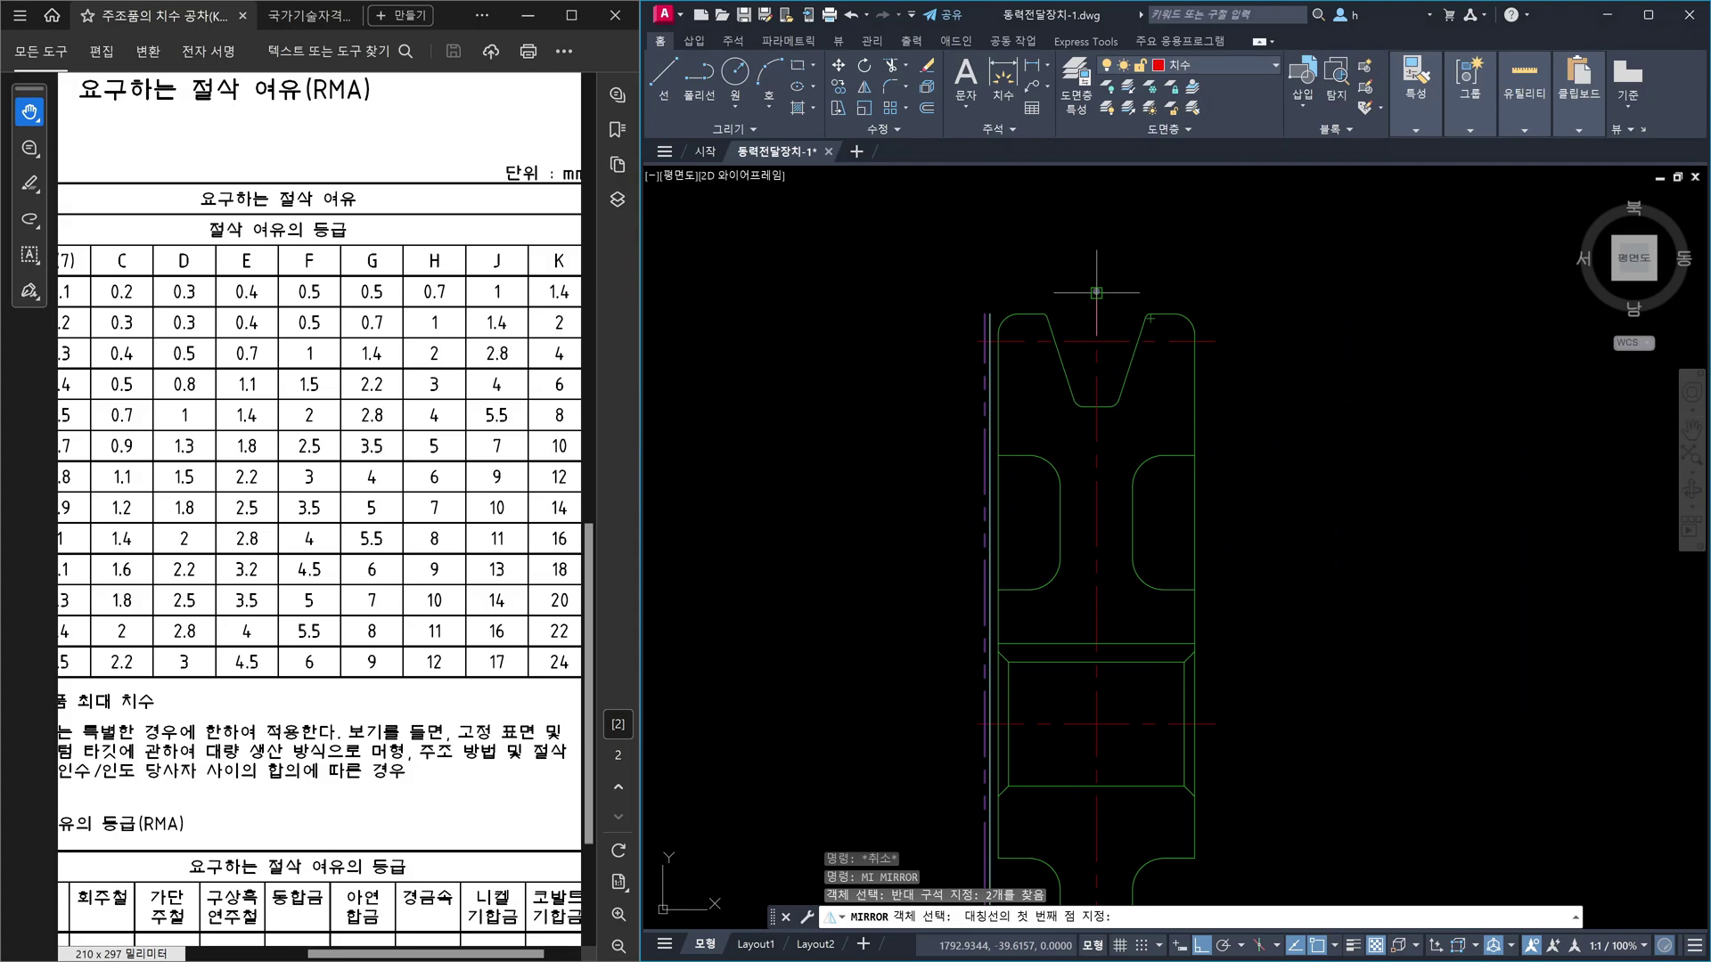
click(1096, 292)
click(1097, 248)
key(Return)
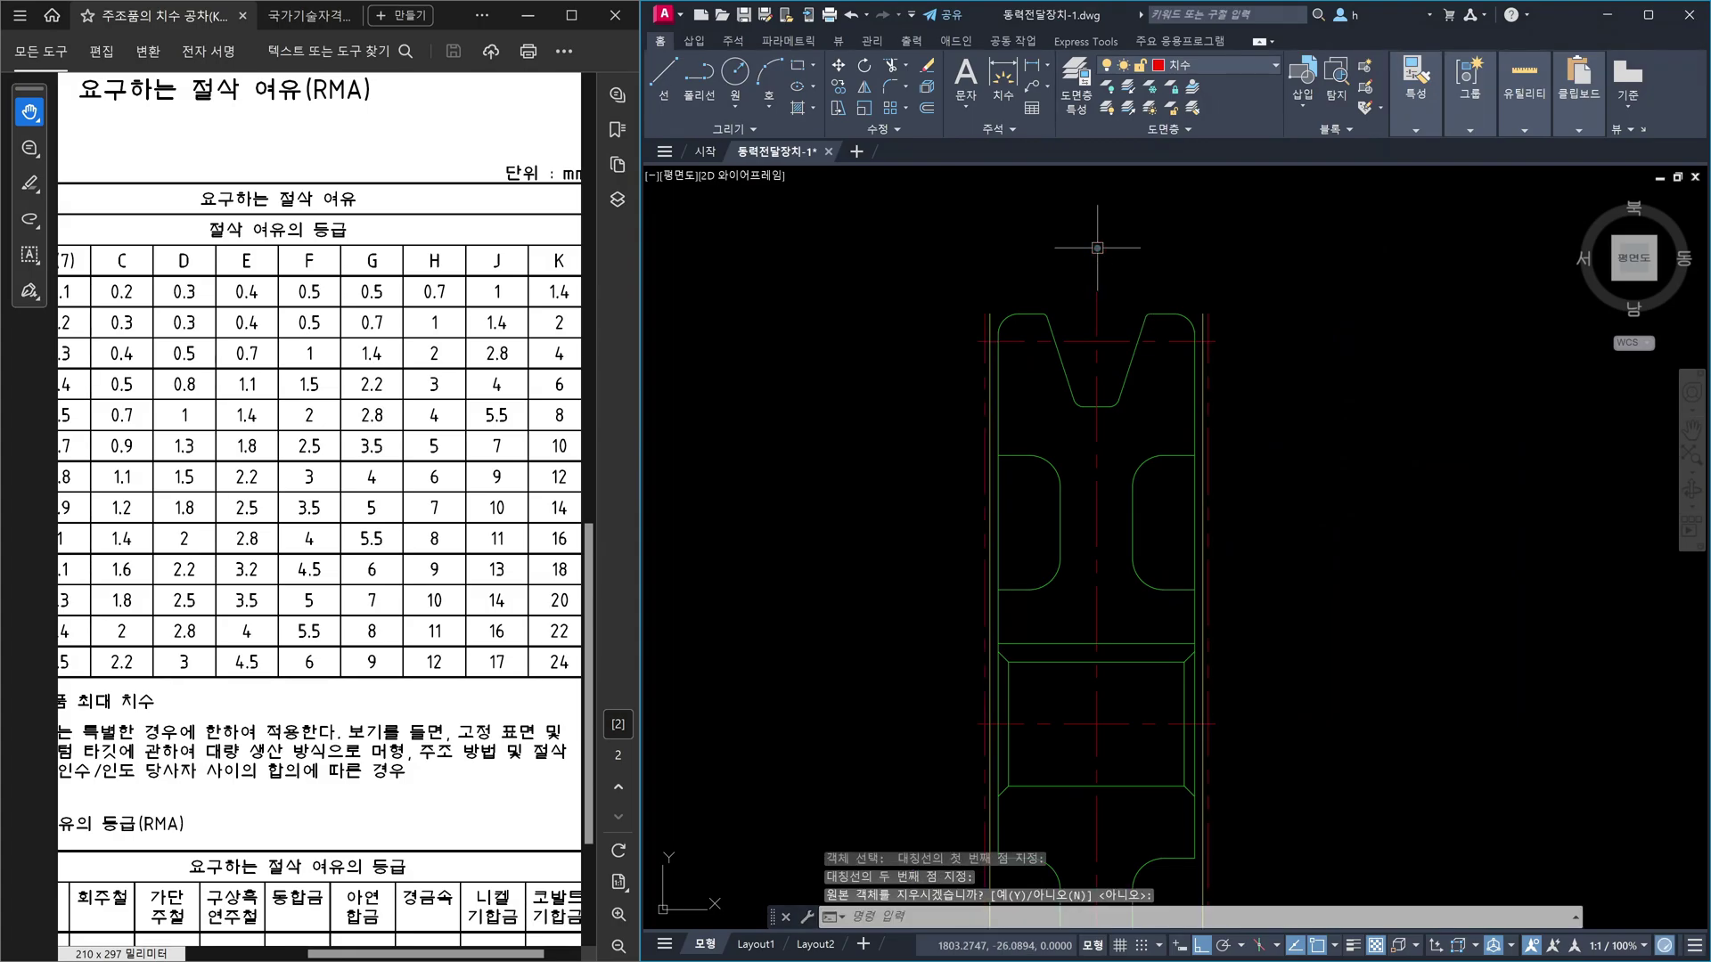
- Extend the right inner edge of the lower rim outward to the right 가상선 line
scroll(1203, 401, down, 3)
scroll(1176, 493, up, 8)
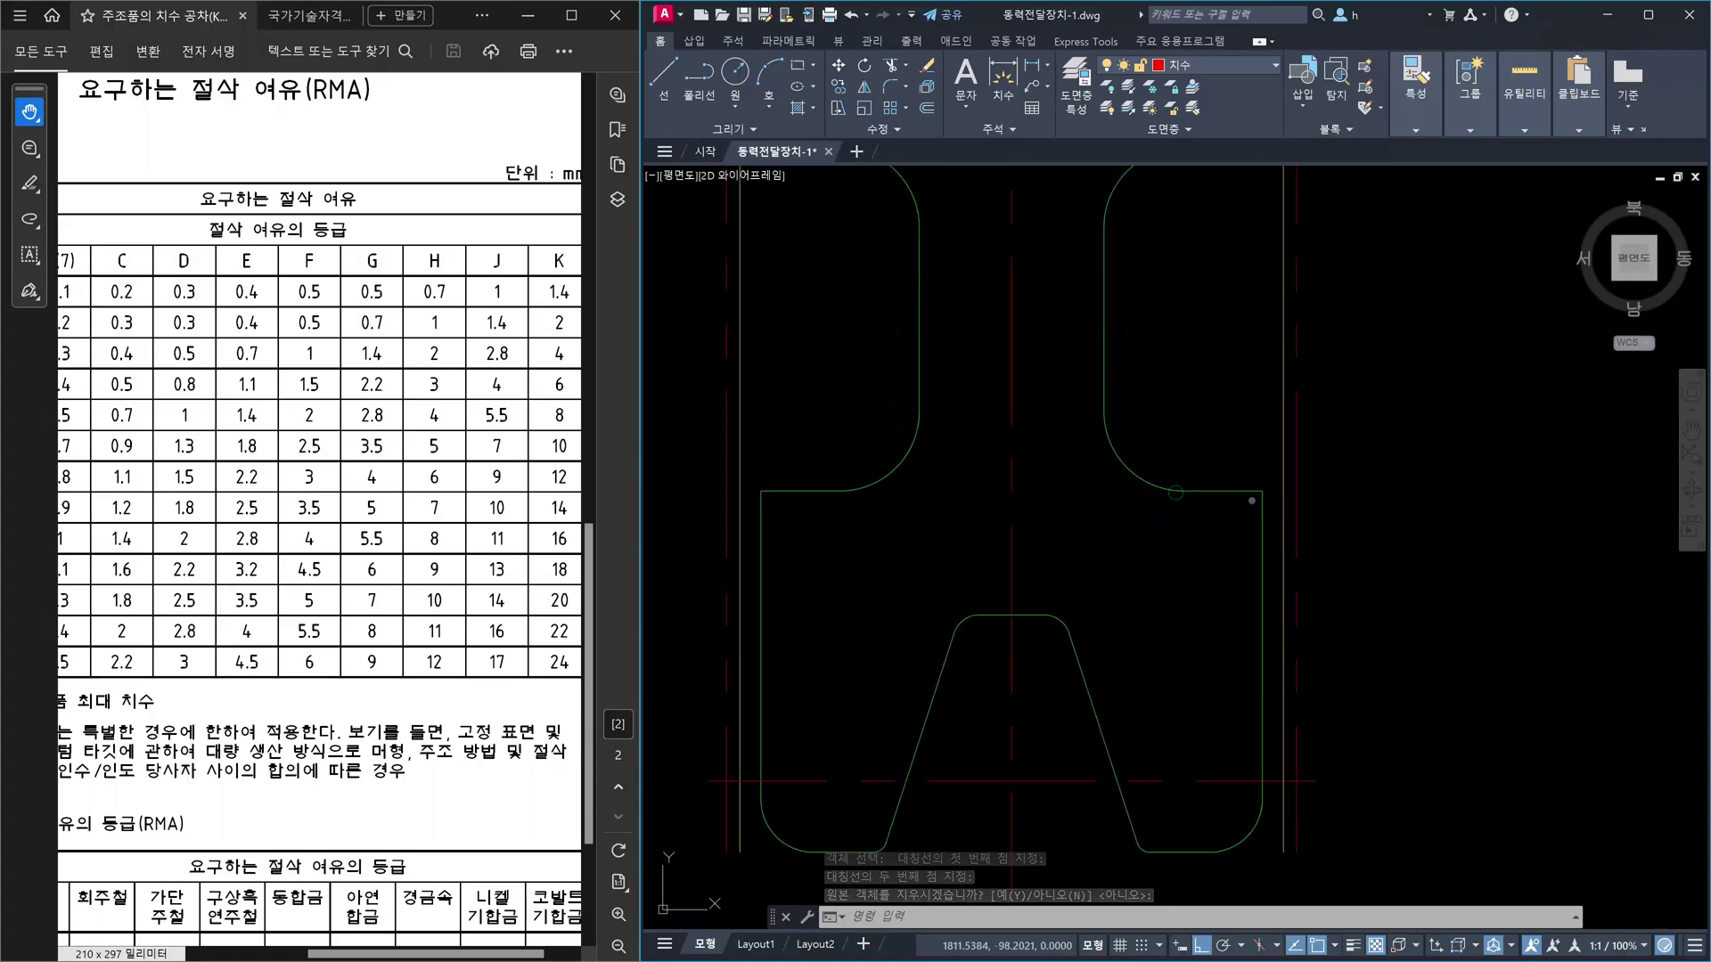
key(Escape)
key(Escape)
key(Escape)
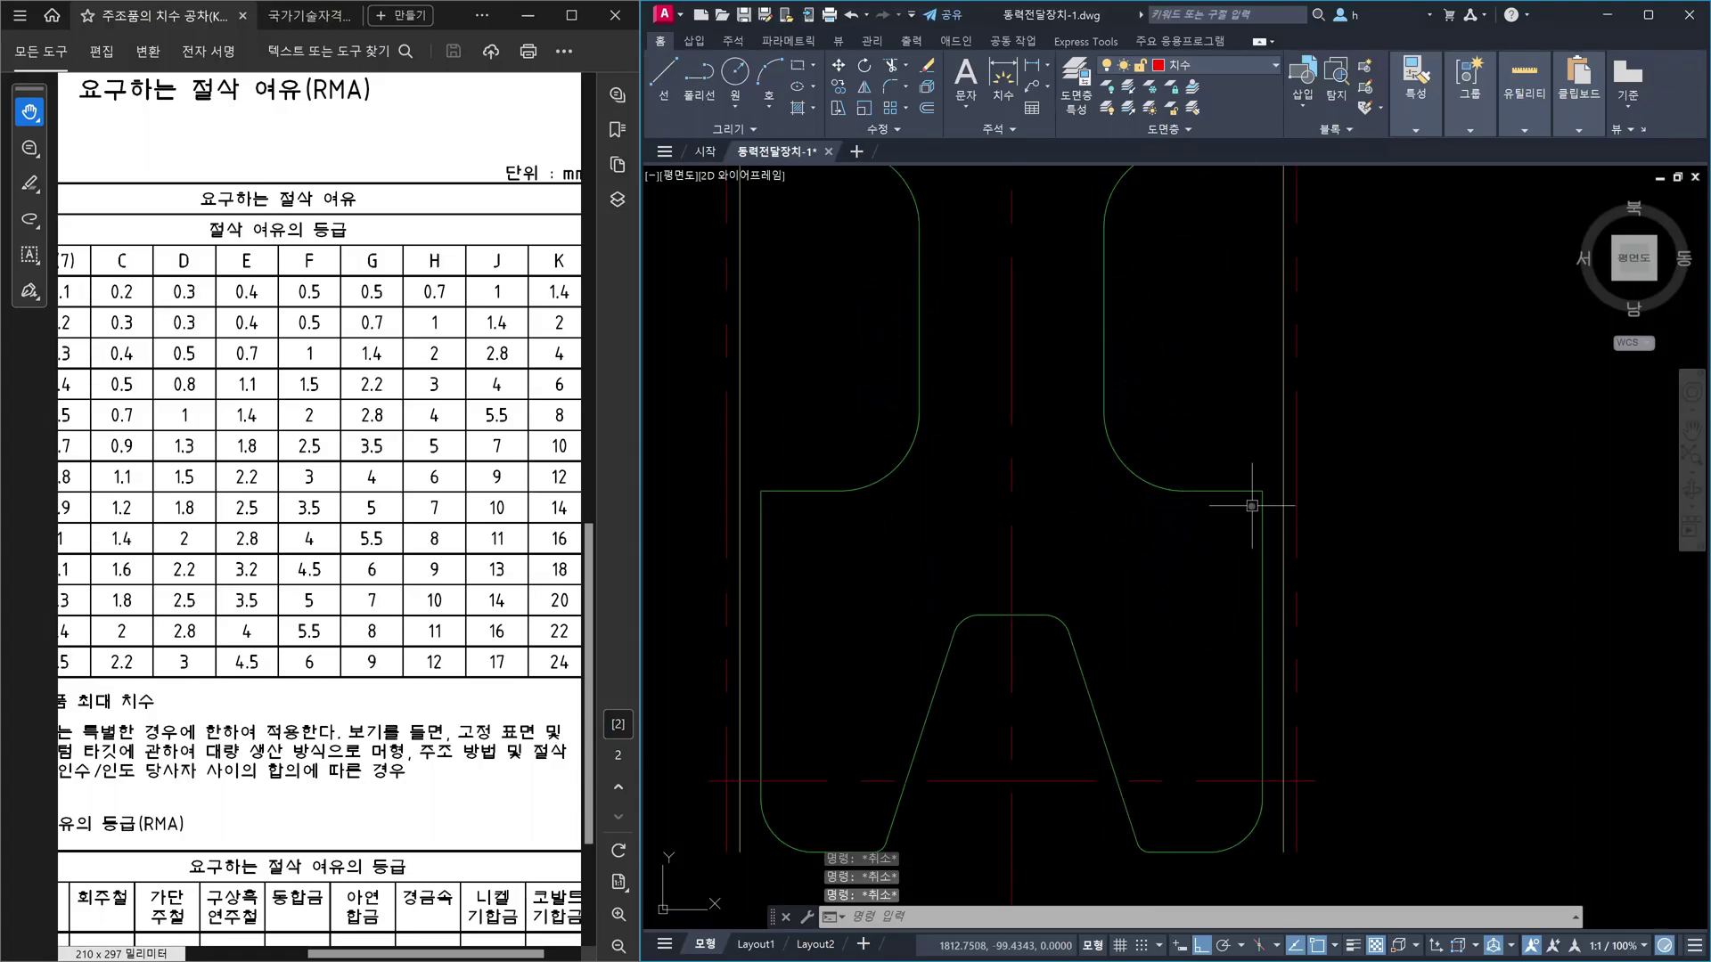
text(ex)
key(Return)
click(1301, 511)
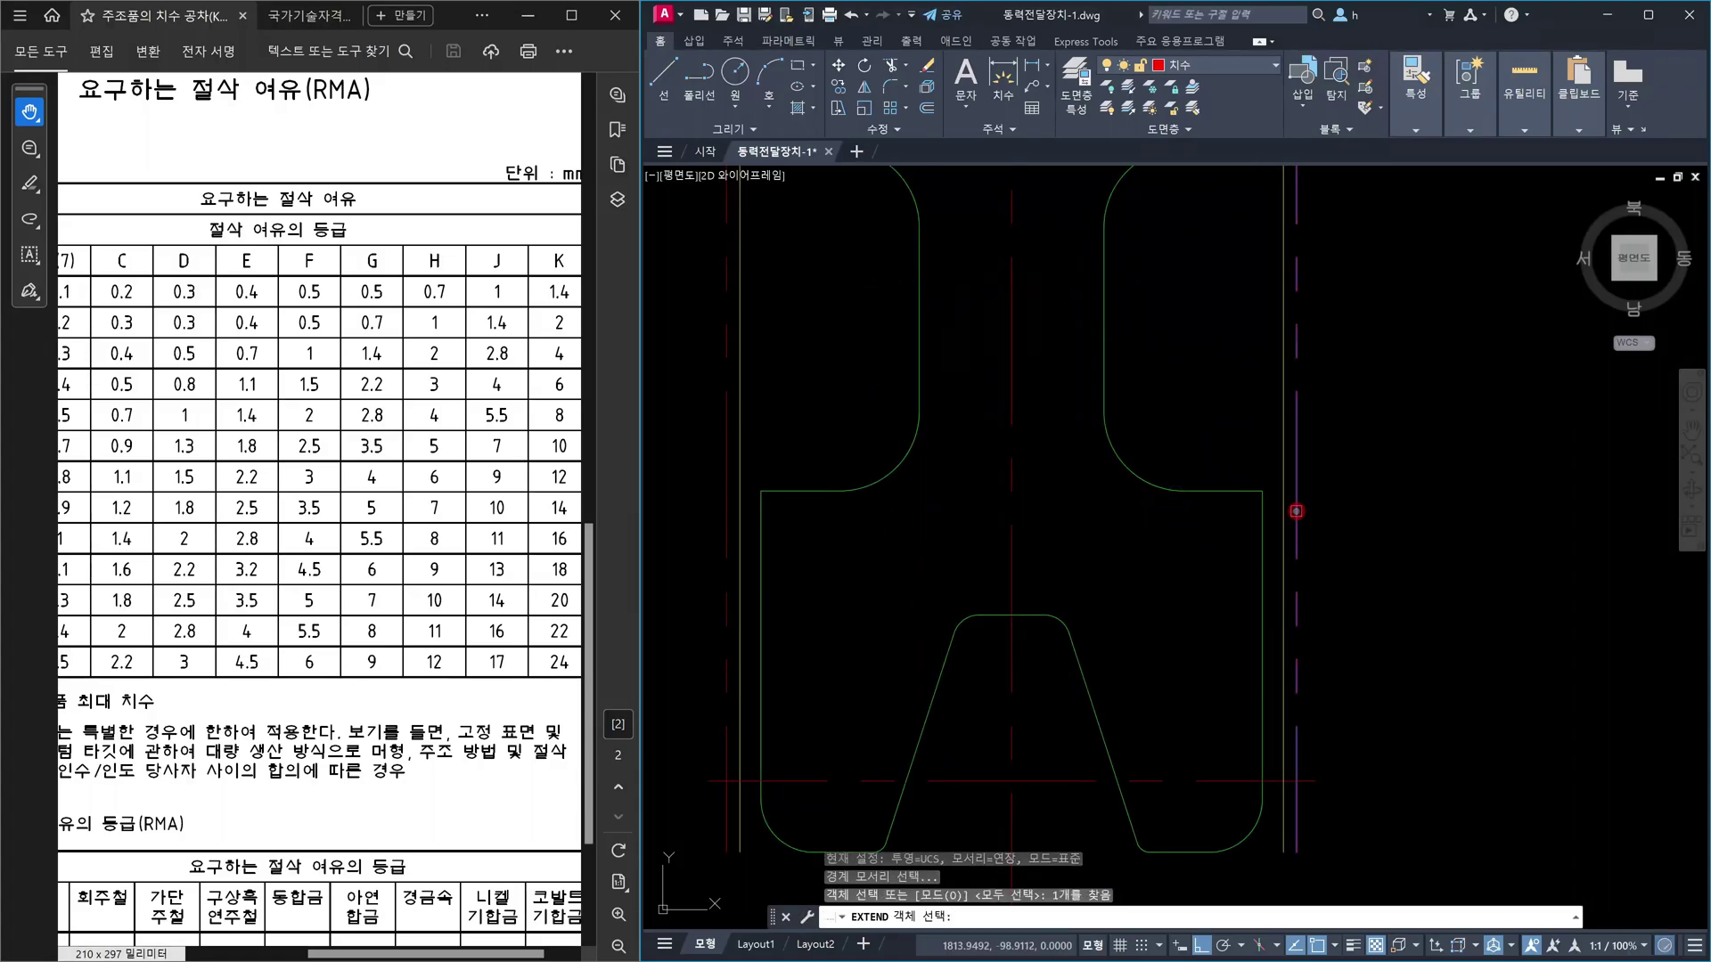
key(Return)
click(1259, 506)
click(1241, 458)
key(Return)
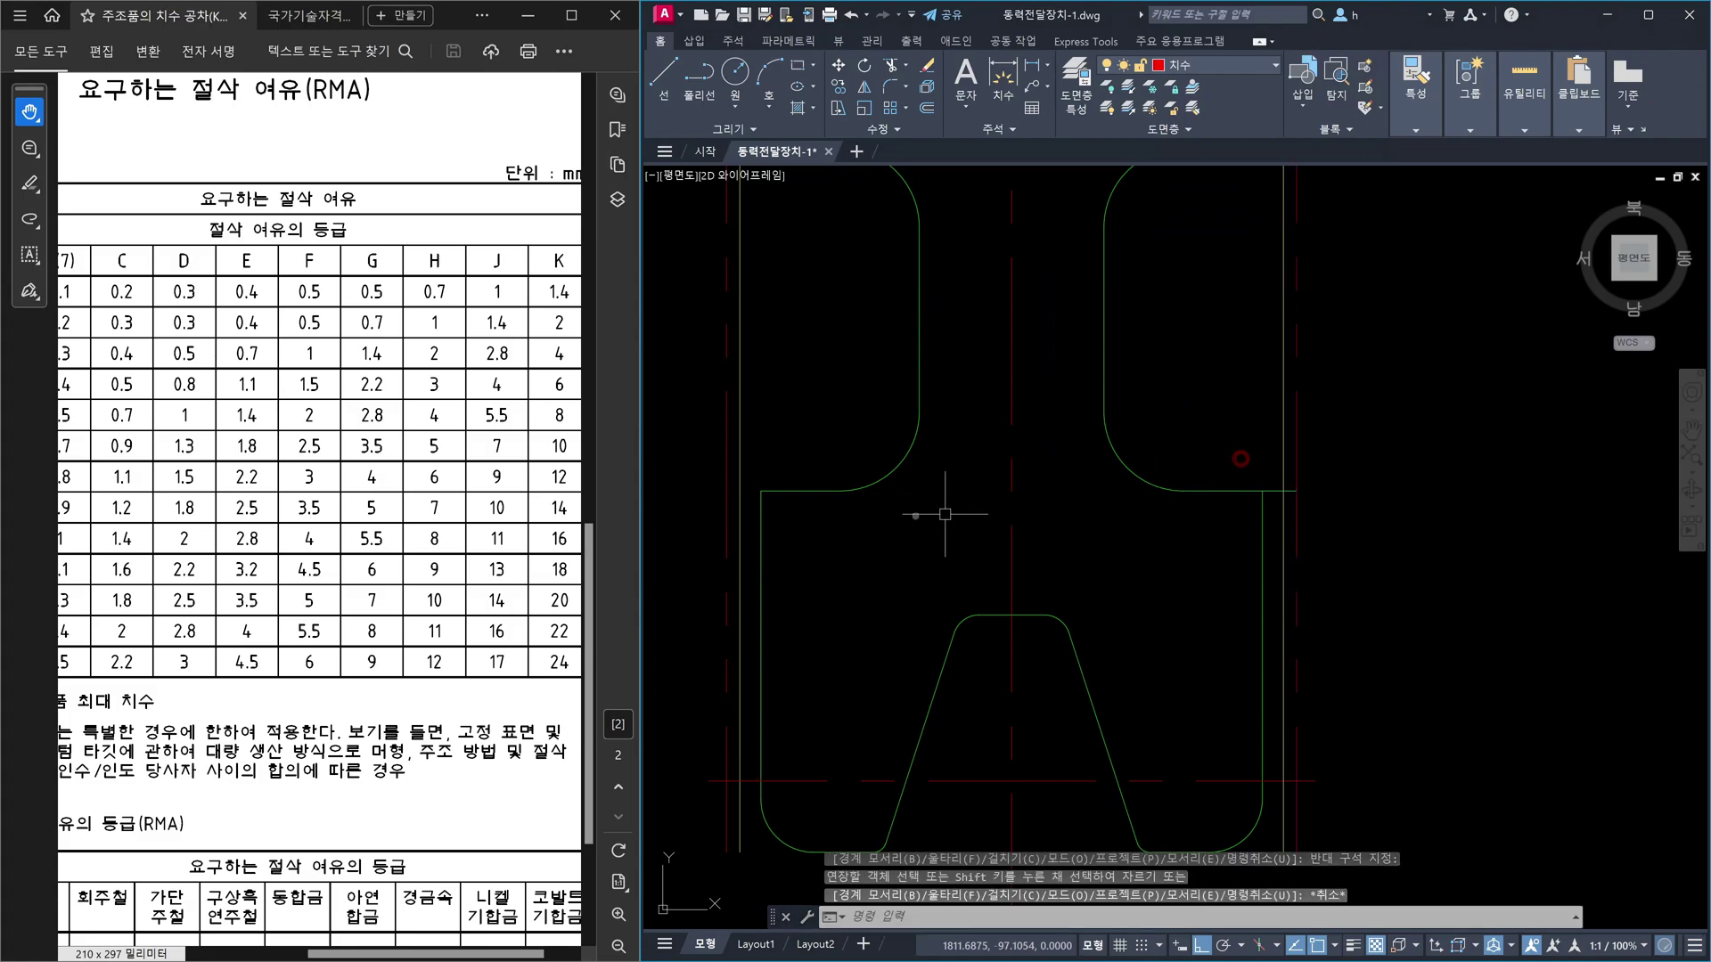
- Extend the left inner edge of the lower rim outward to the left 가상선 line
key(Return)
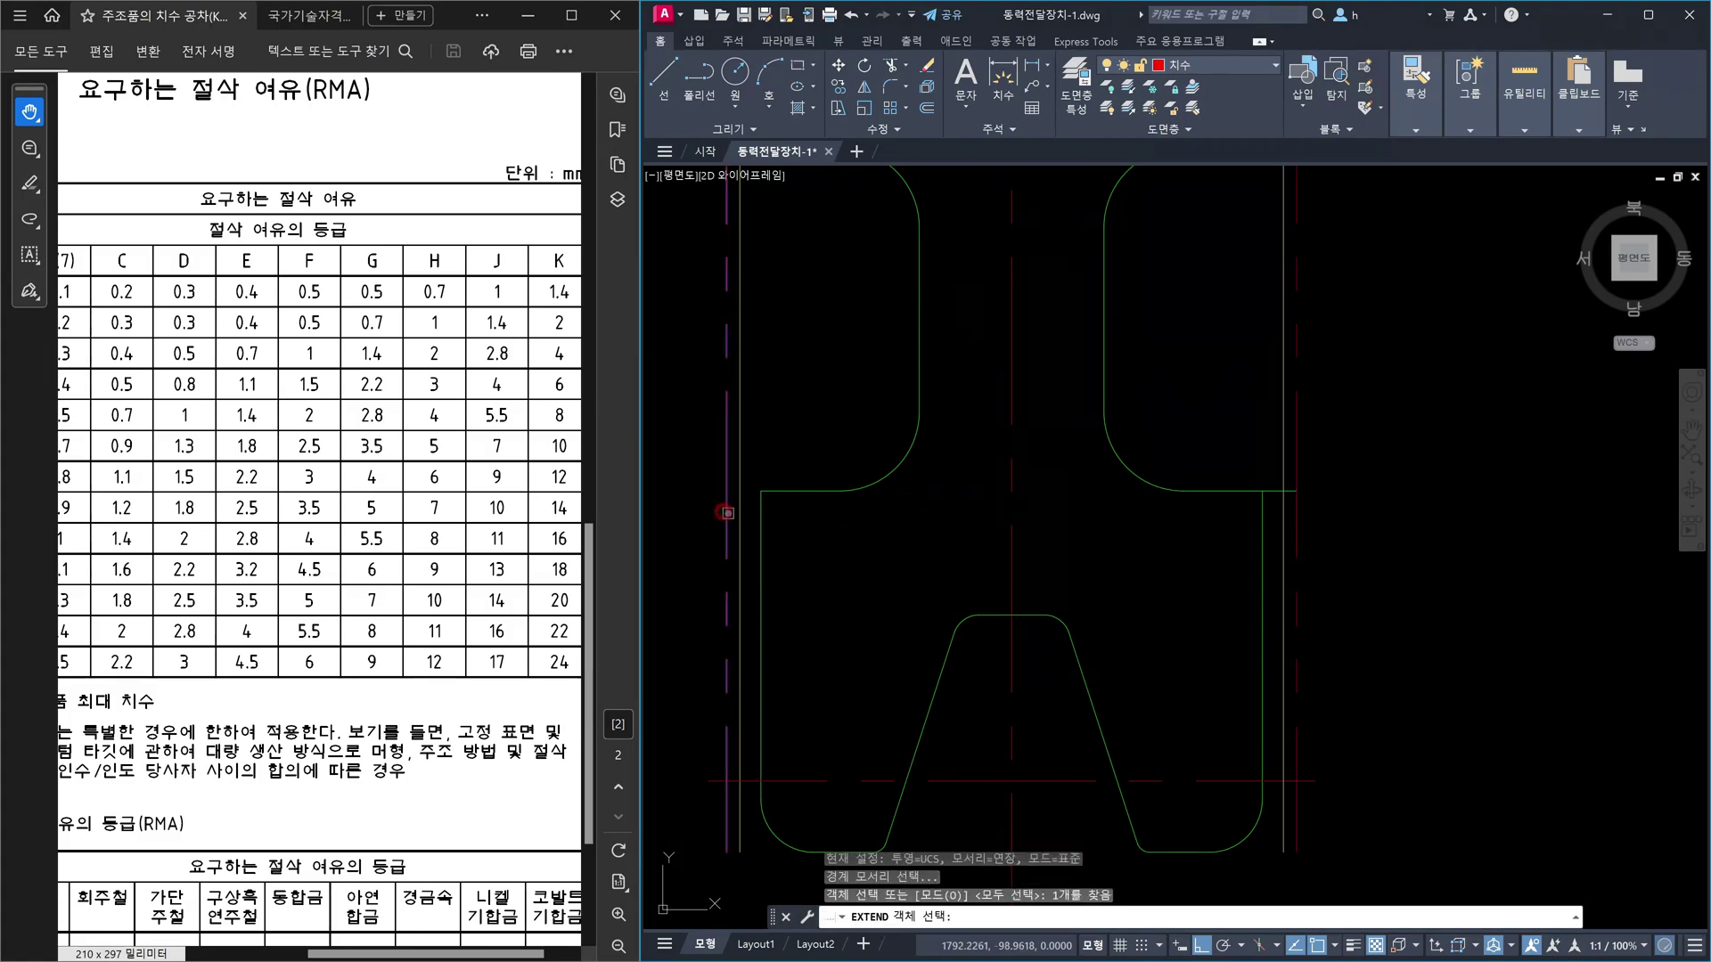
click(727, 513)
key(Return)
click(774, 479)
key(Escape)
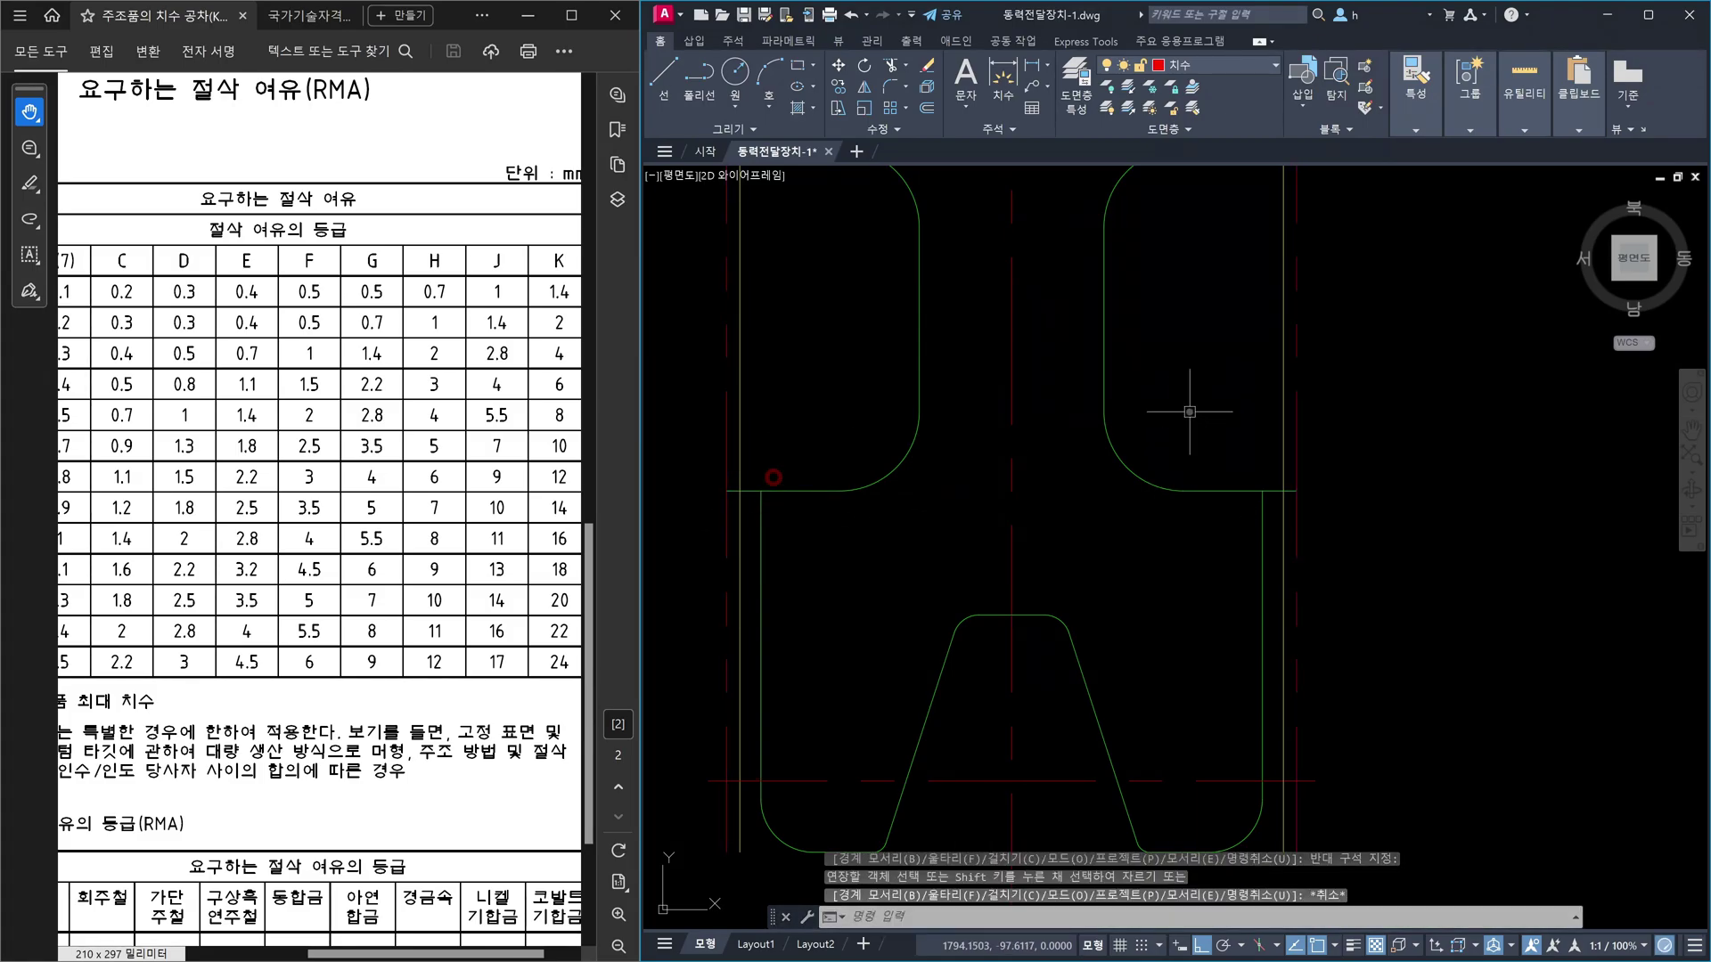
- Extend the right half of the hub's lower edge outward to the right 가상선 line
middle_drag(1214, 351, 1211, 503)
key(Return)
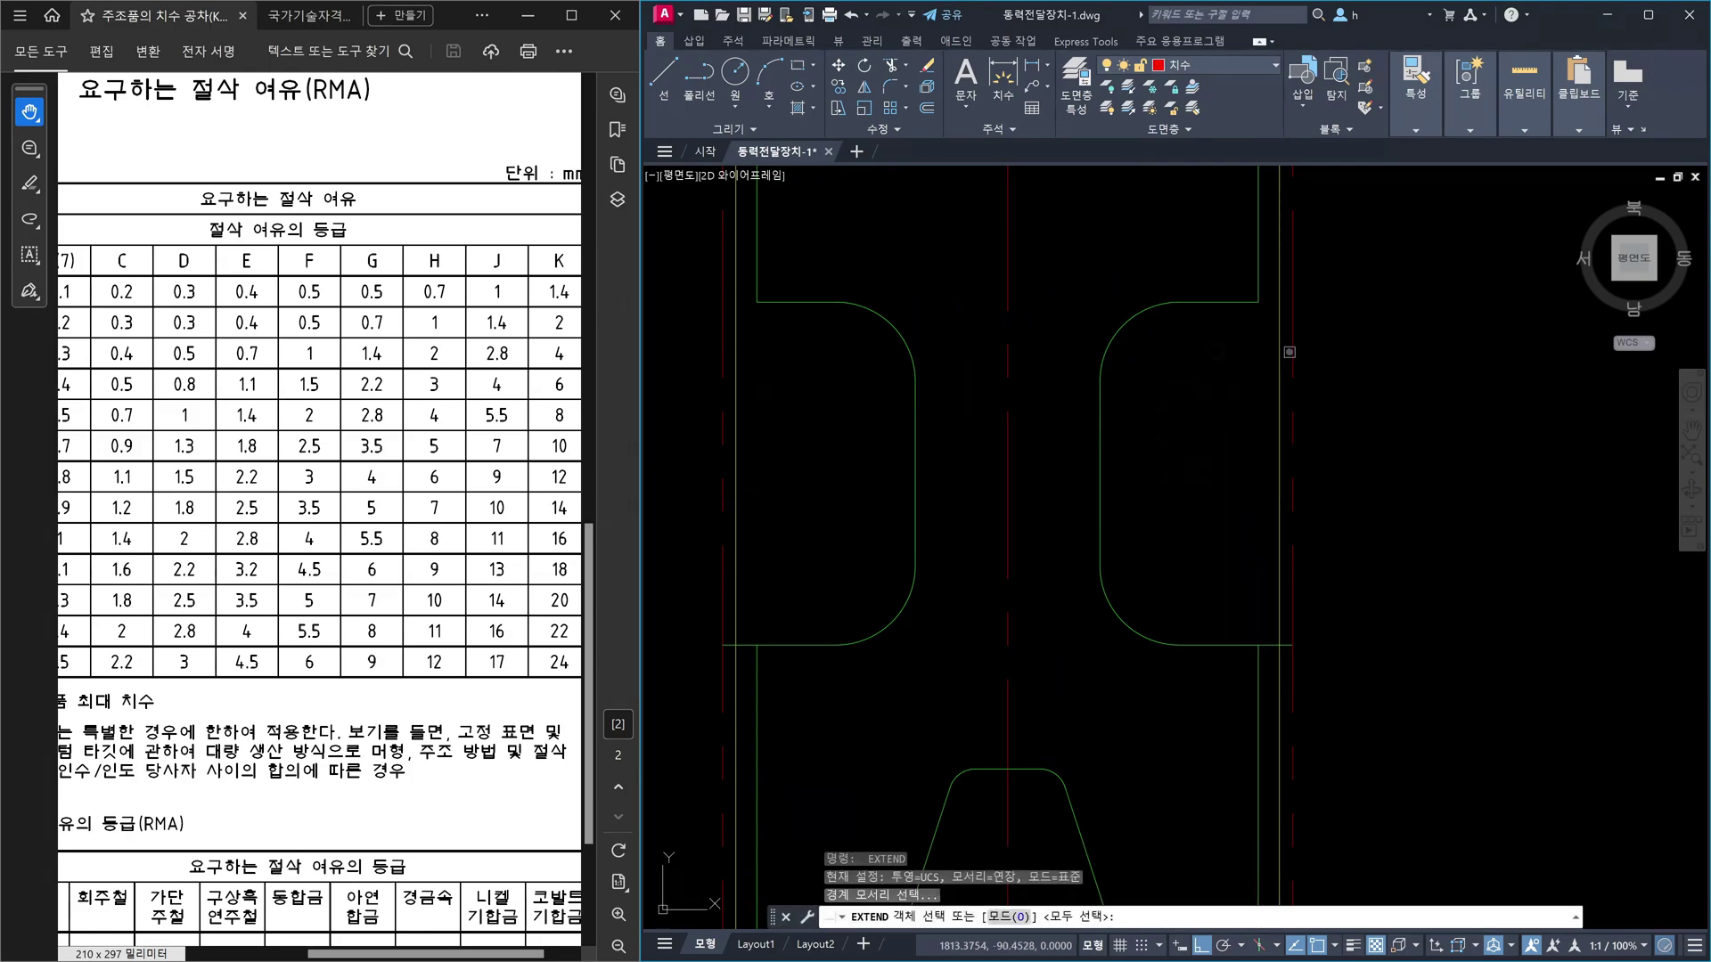
click(1291, 355)
key(Return)
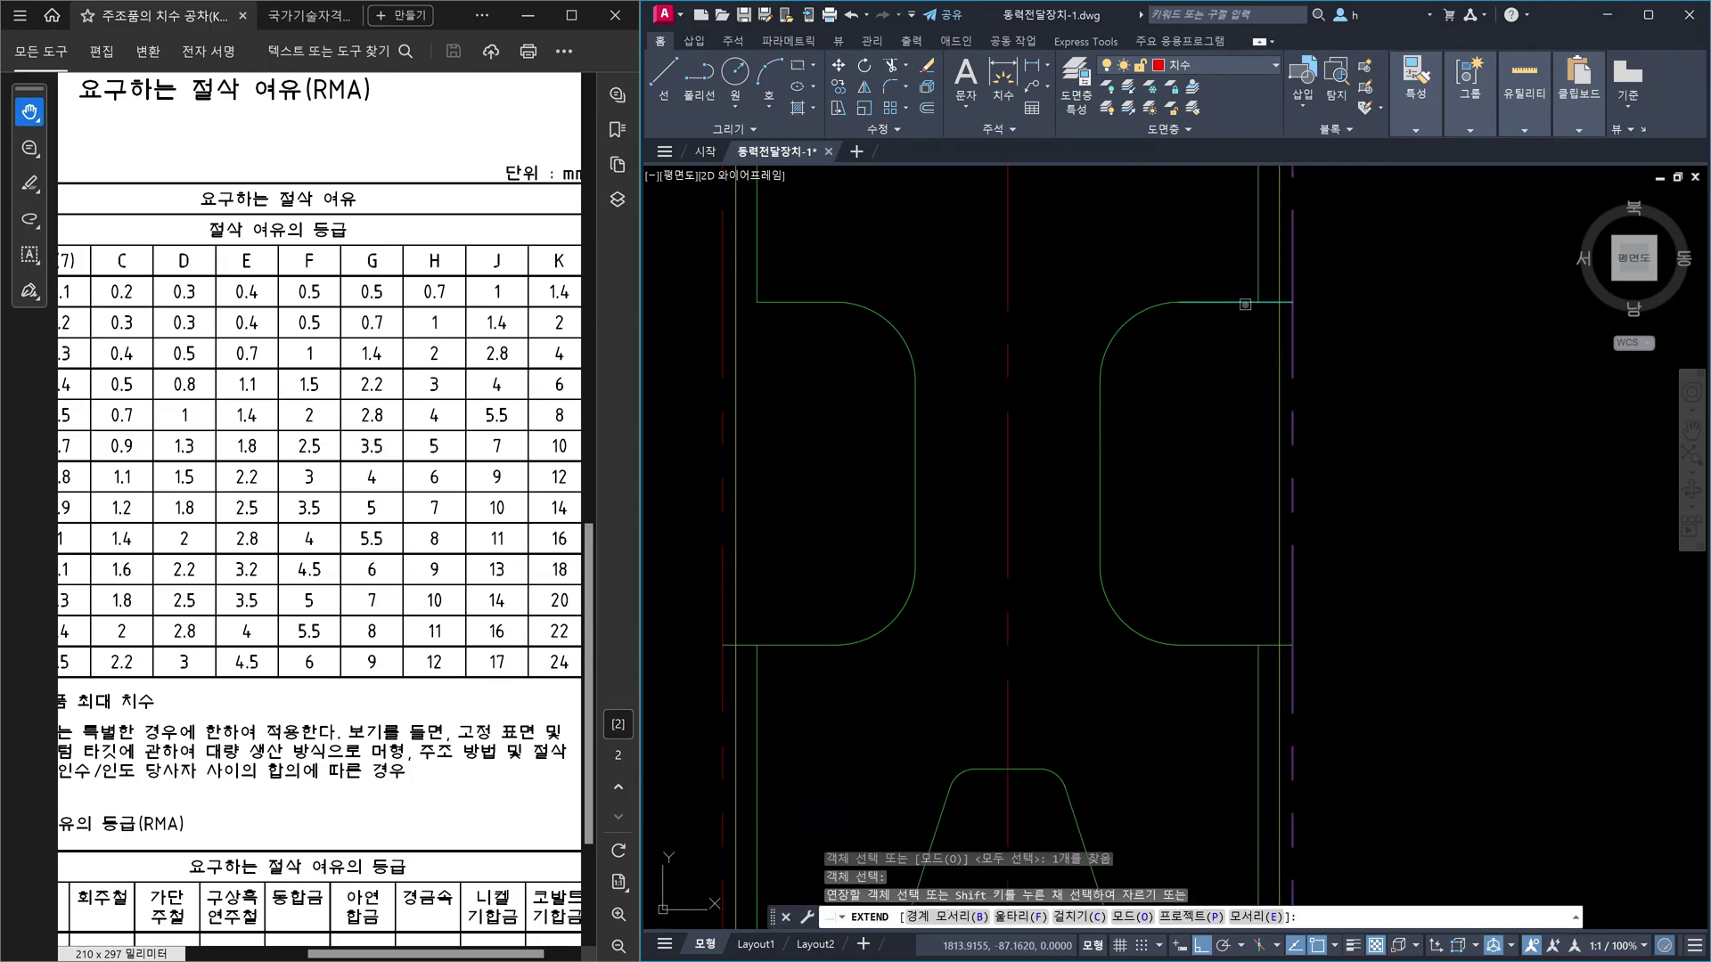
click(1245, 304)
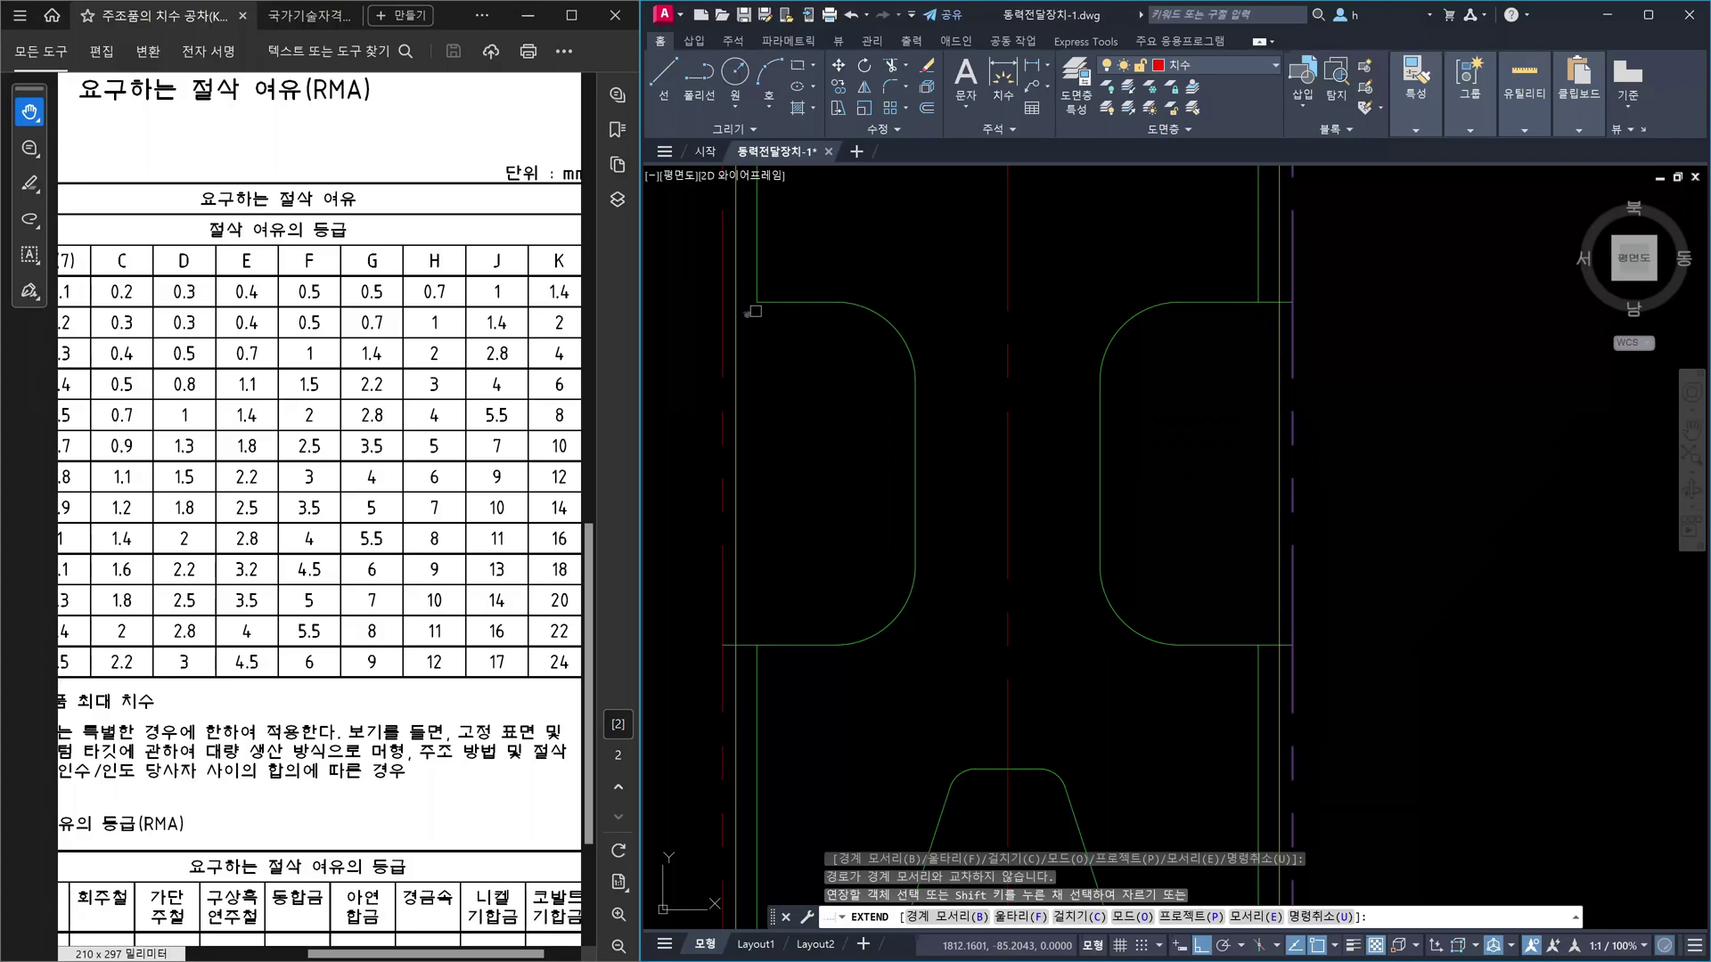
key(Return)
- Extend the left half of the hub's lower edge outward to the left 가상선 line
key(Return)
click(725, 318)
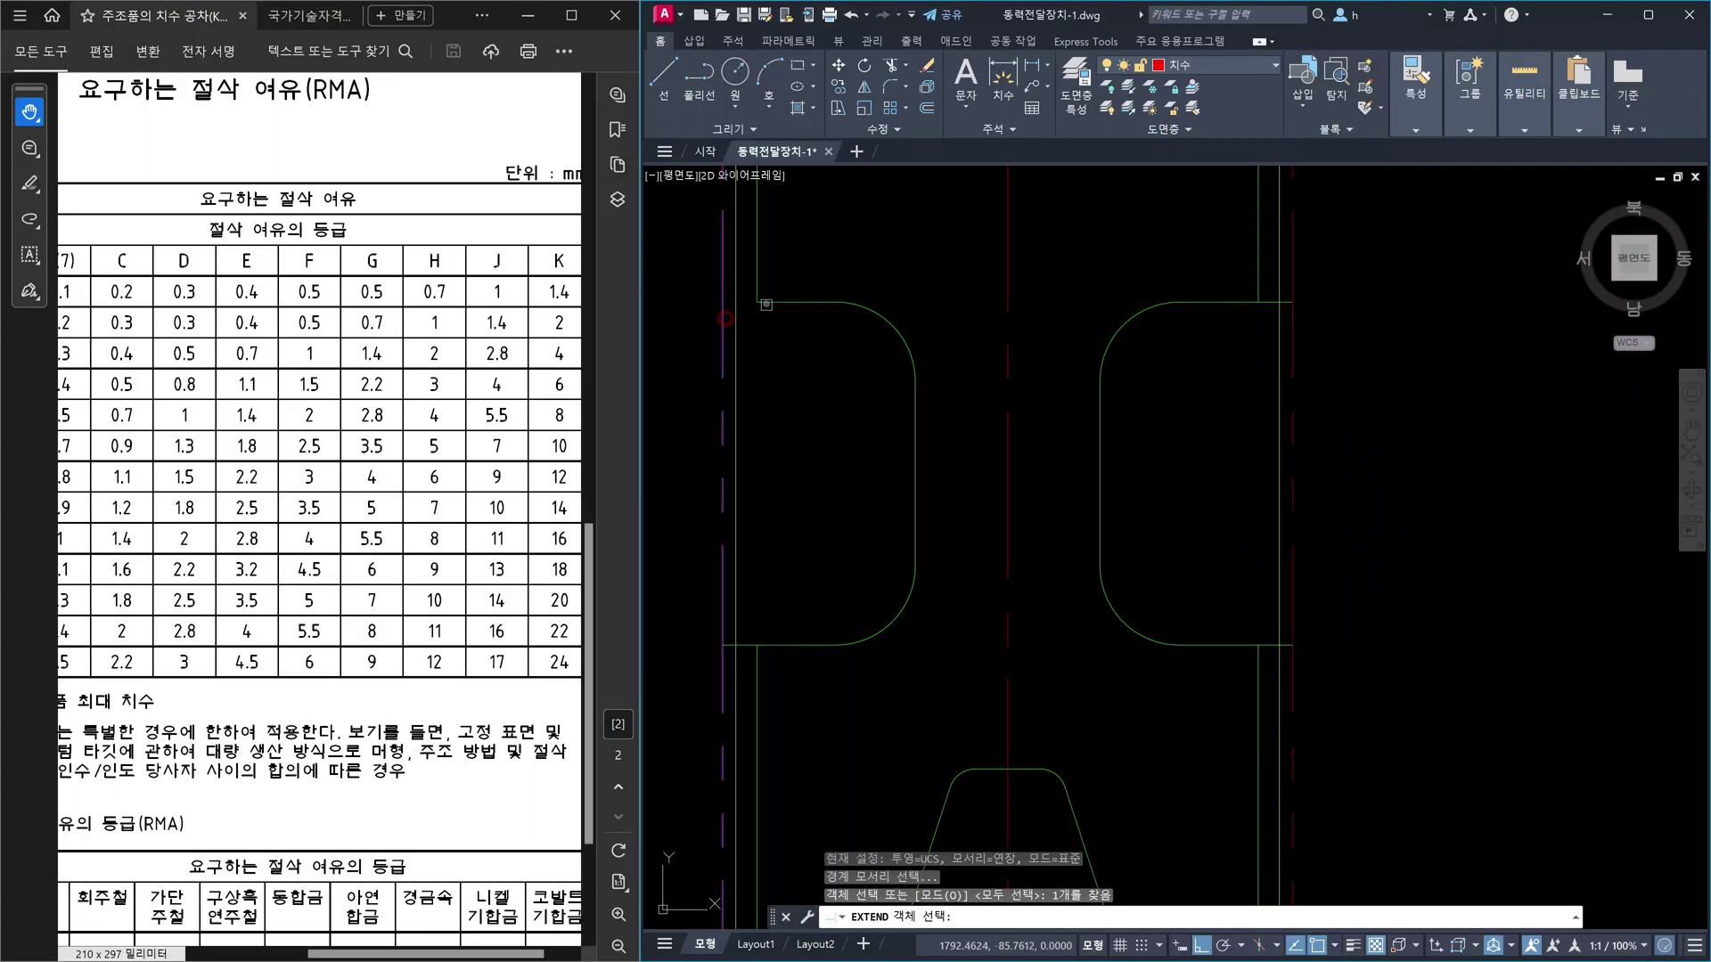
key(Return)
click(766, 304)
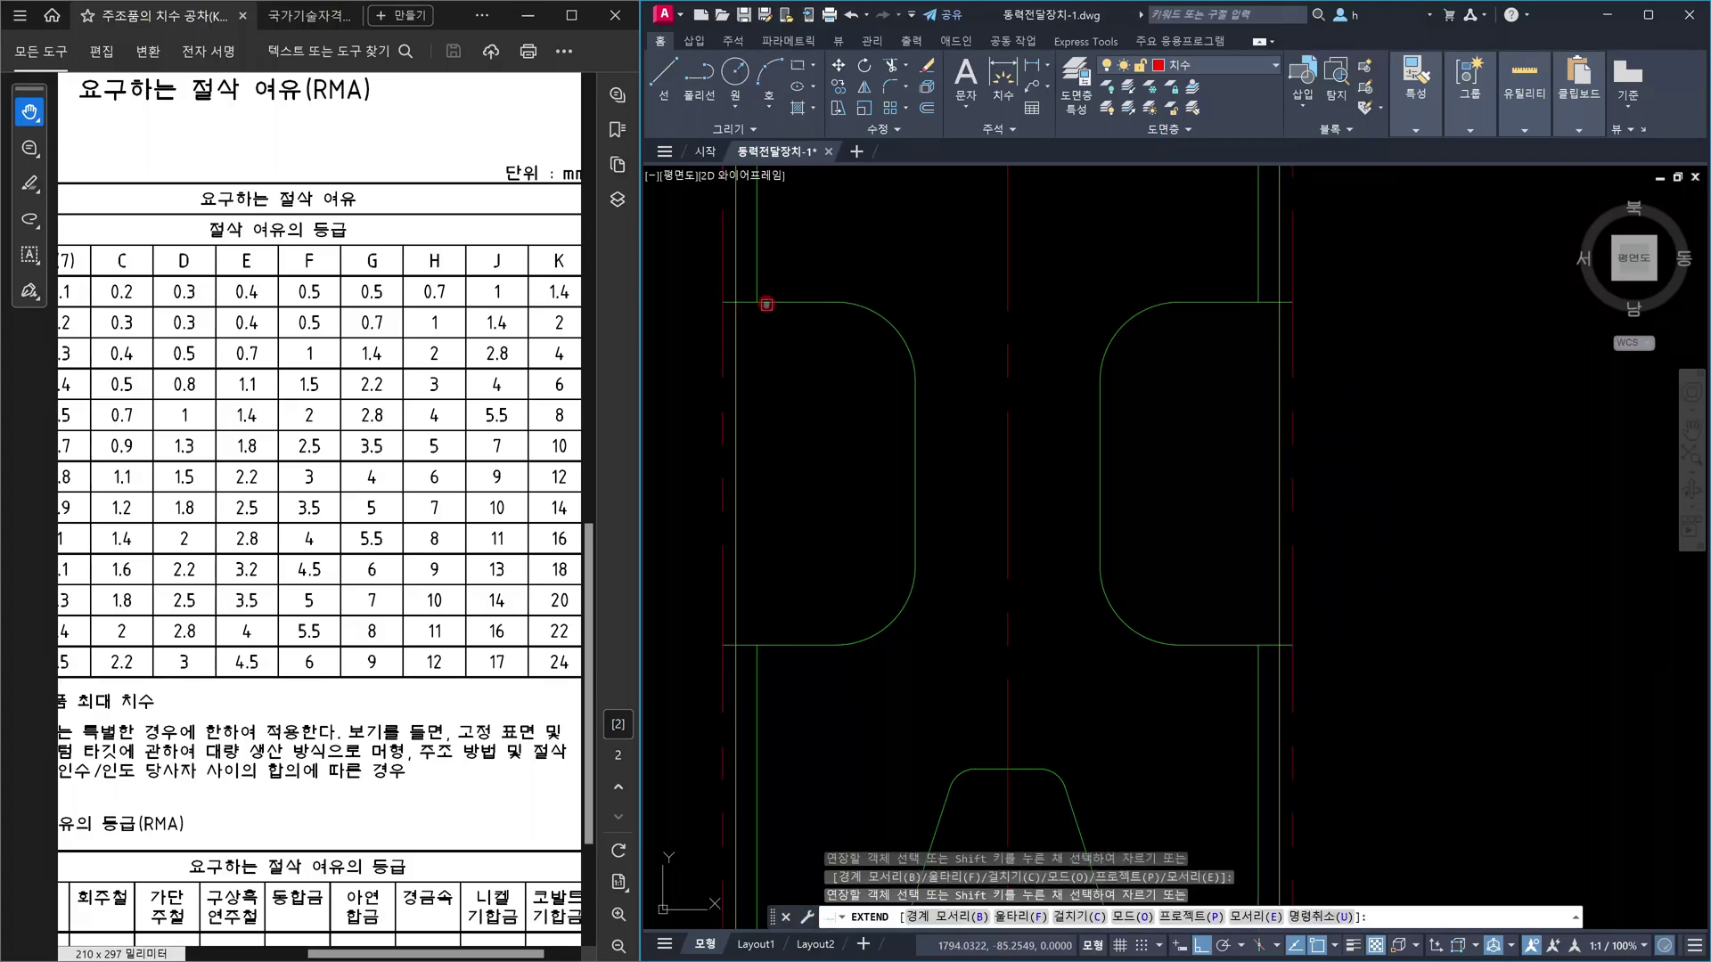
key(Escape)
- Erase the lower rim's original outer side edges and its two rounded outer corners
scroll(916, 324, down, 1)
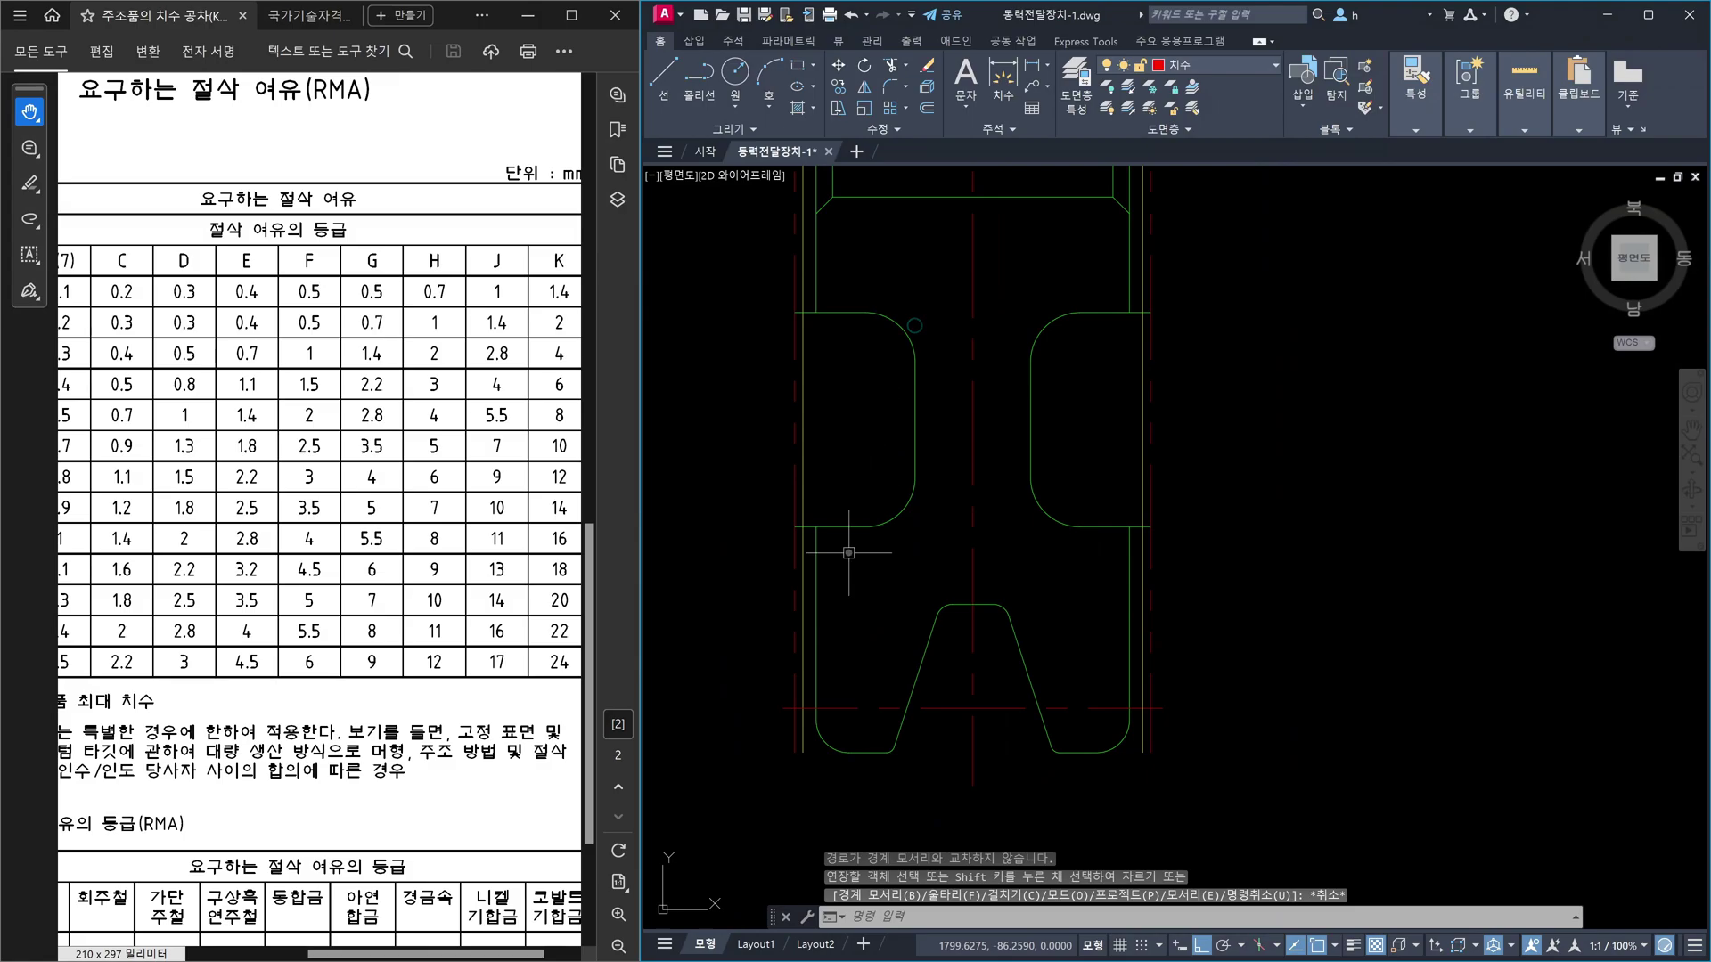
click(815, 610)
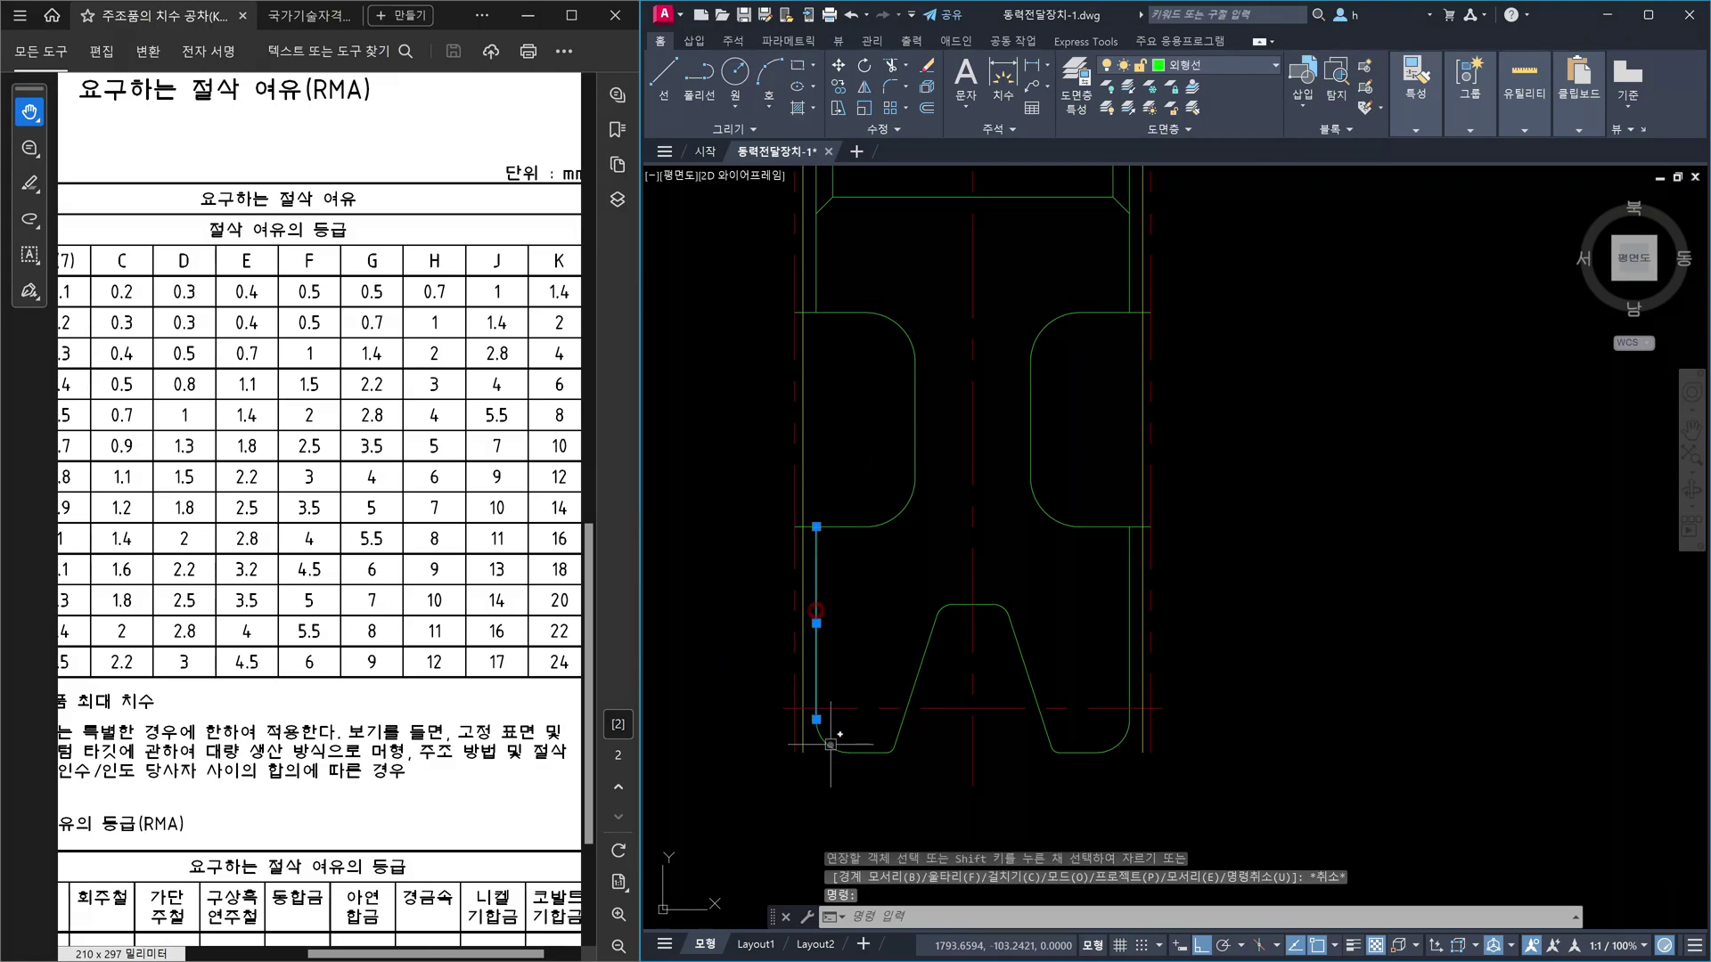
click(829, 745)
click(1119, 743)
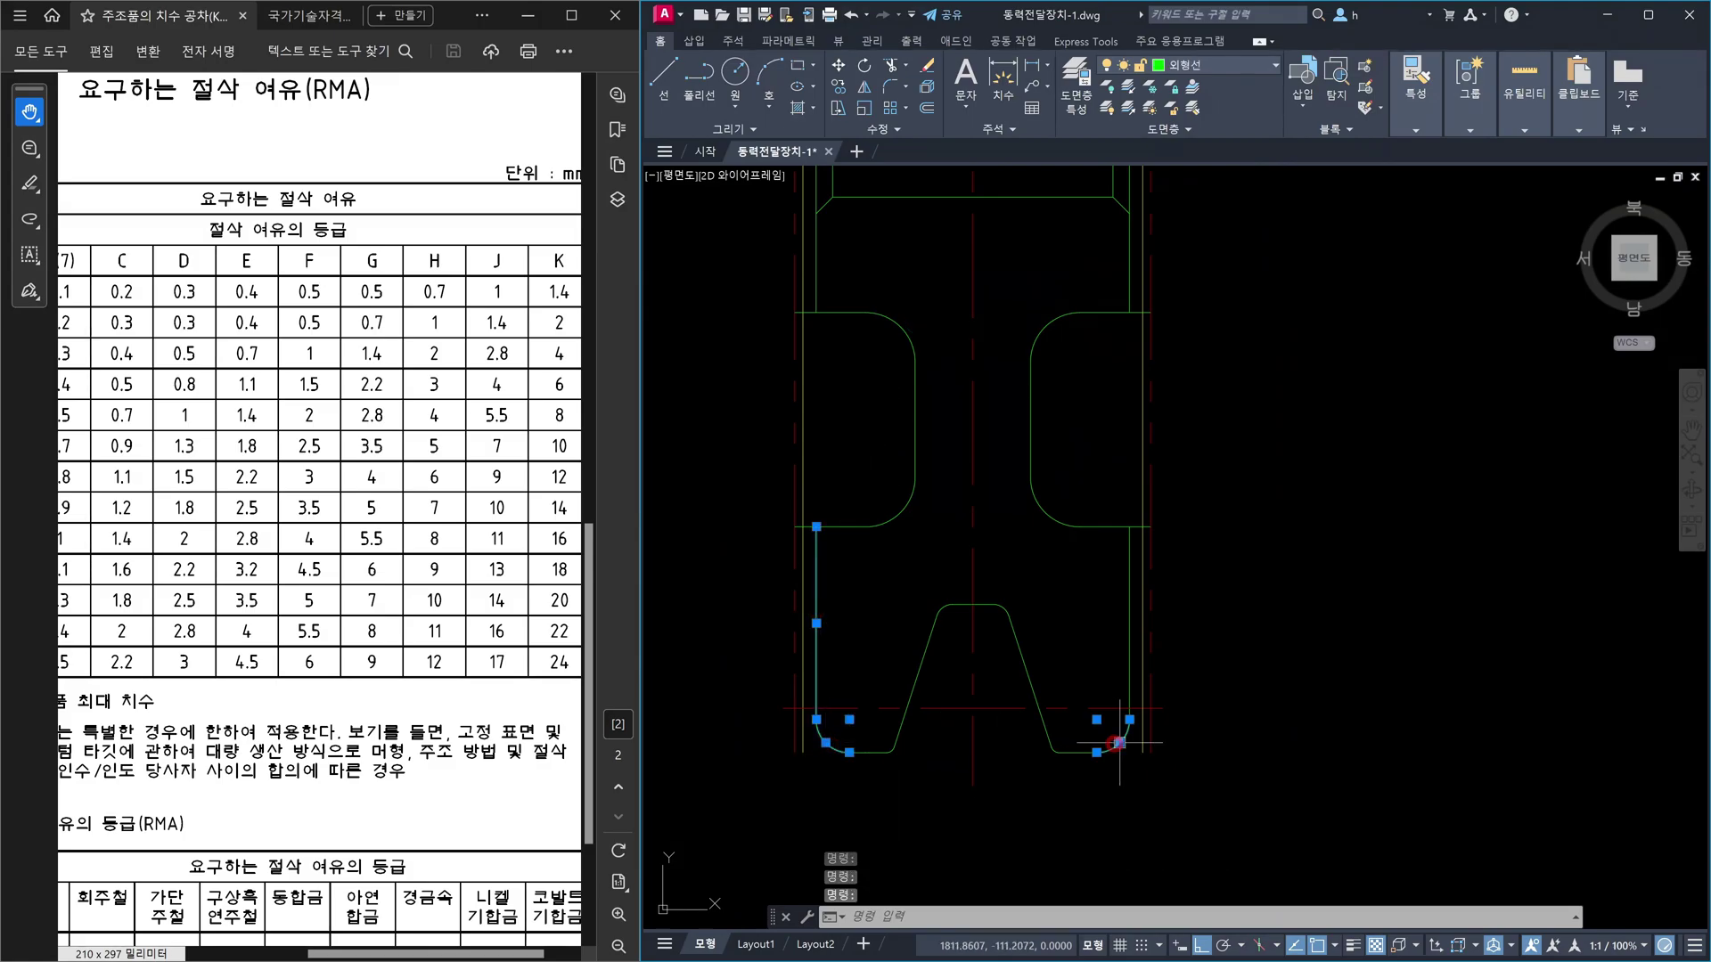
click(1129, 686)
key(Delete)
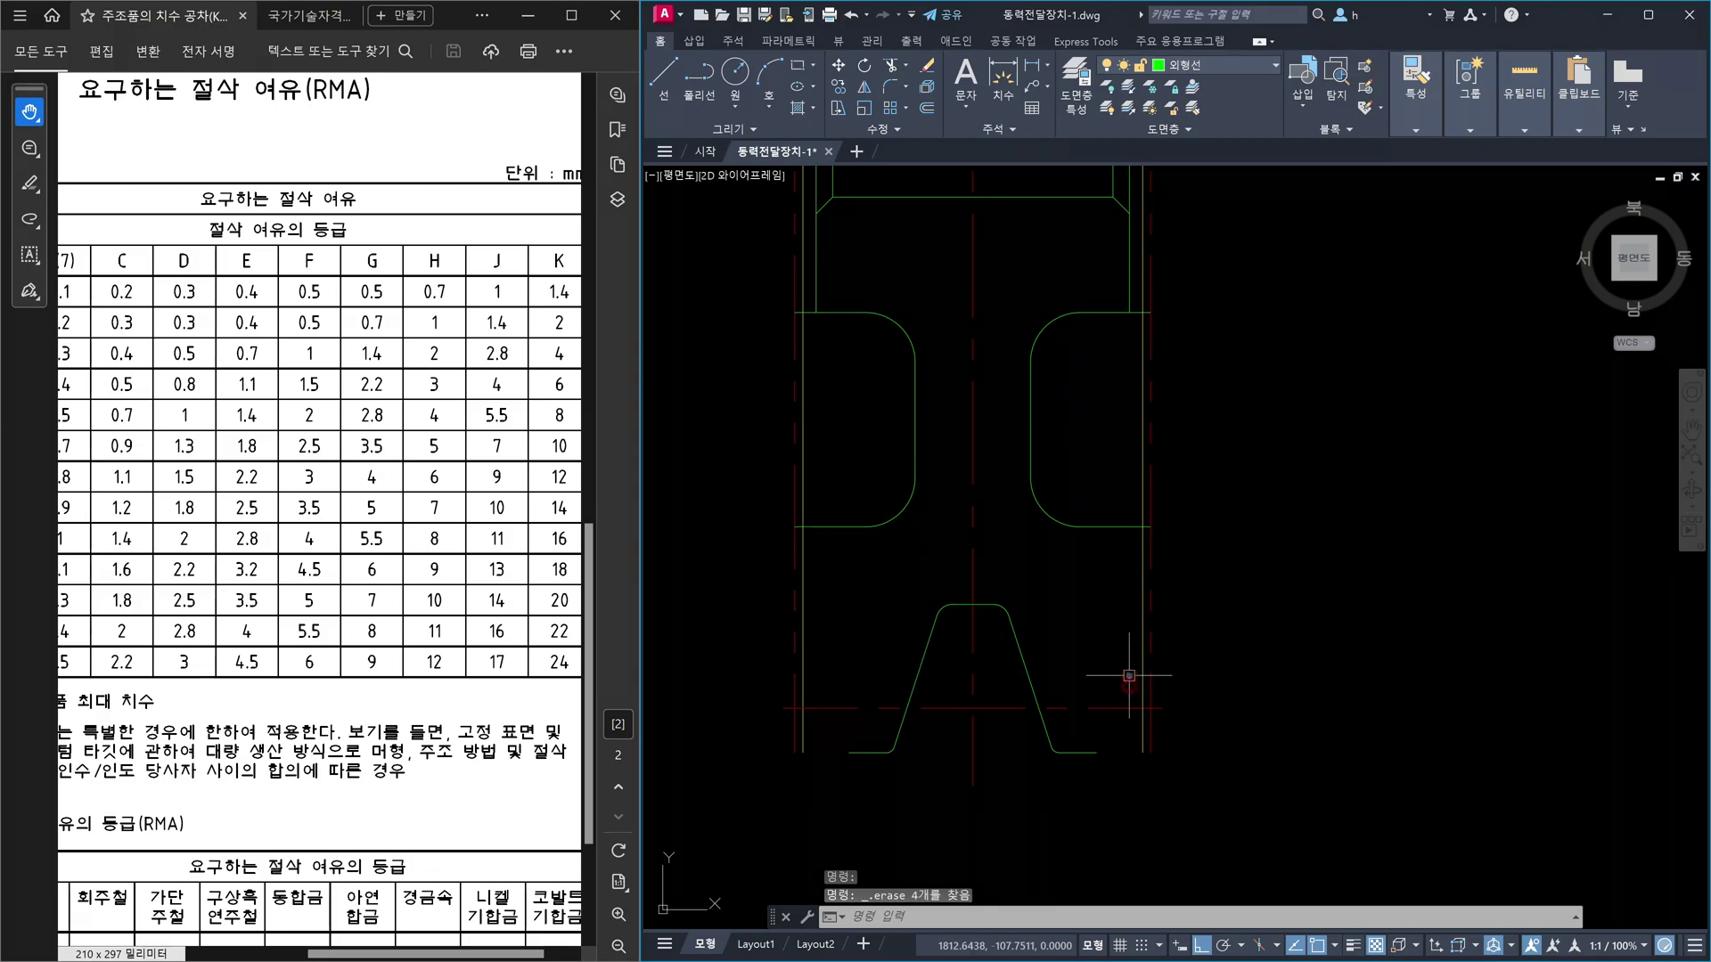
- Erase the original vertical face edges on both sides of the hub
scroll(1117, 473, up, 3)
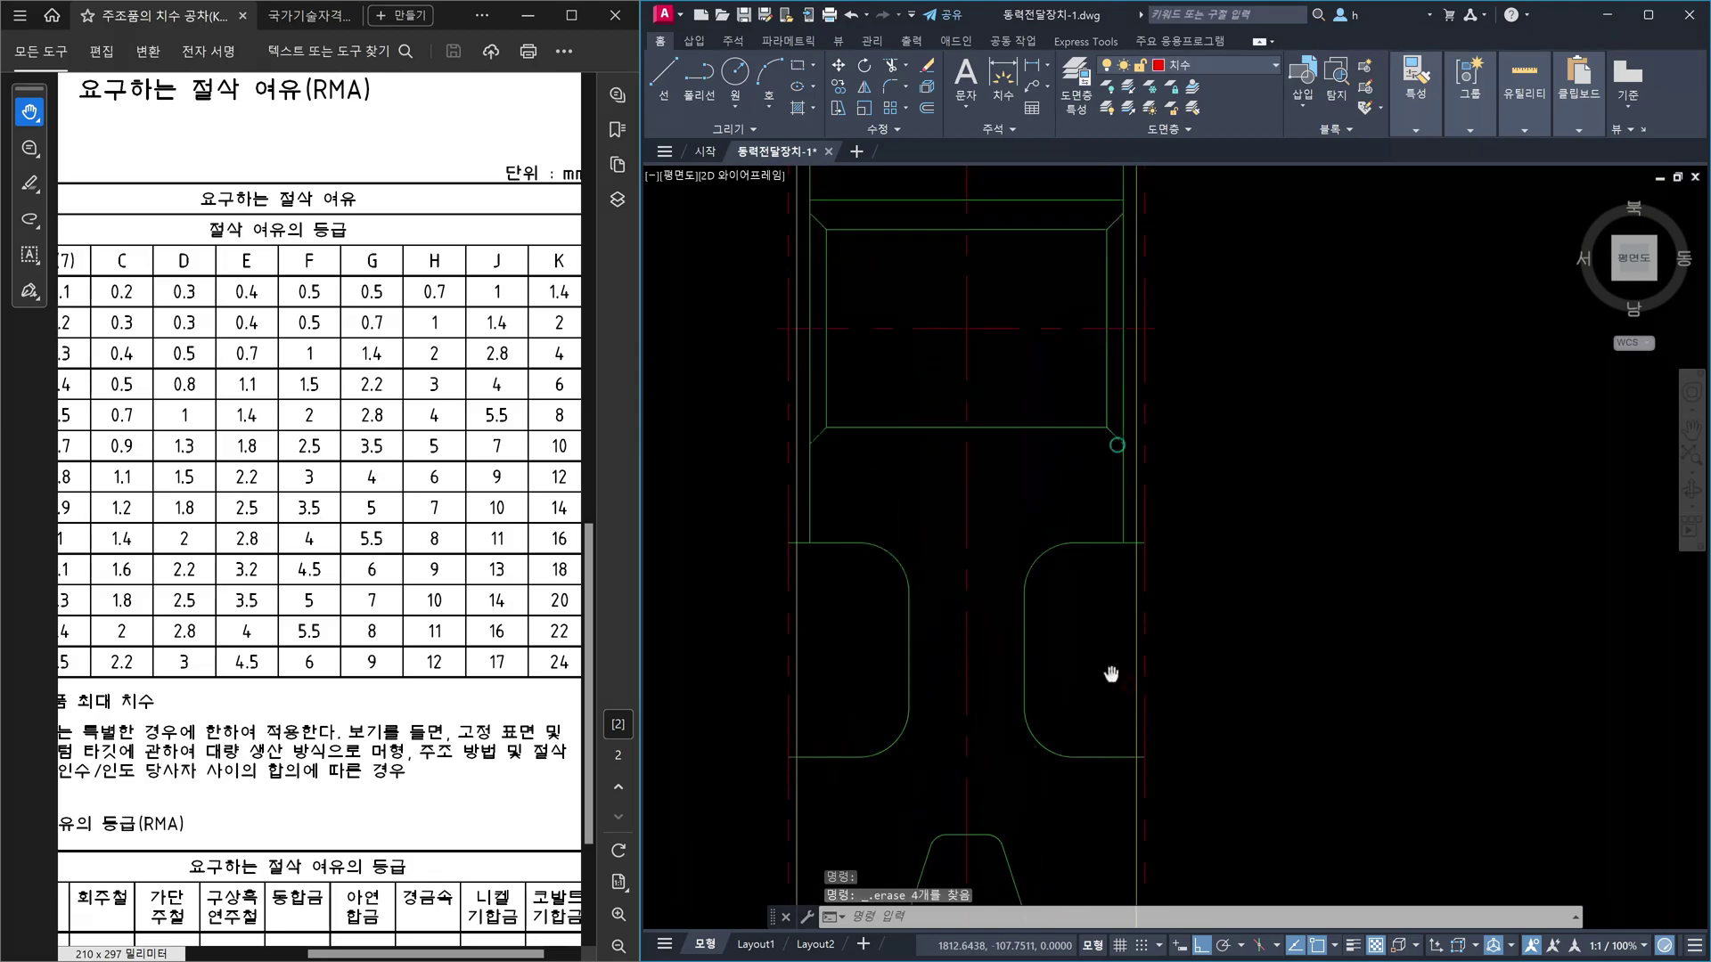
click(1130, 500)
scroll(1099, 573, down, 3)
scroll(1124, 606, up, 1)
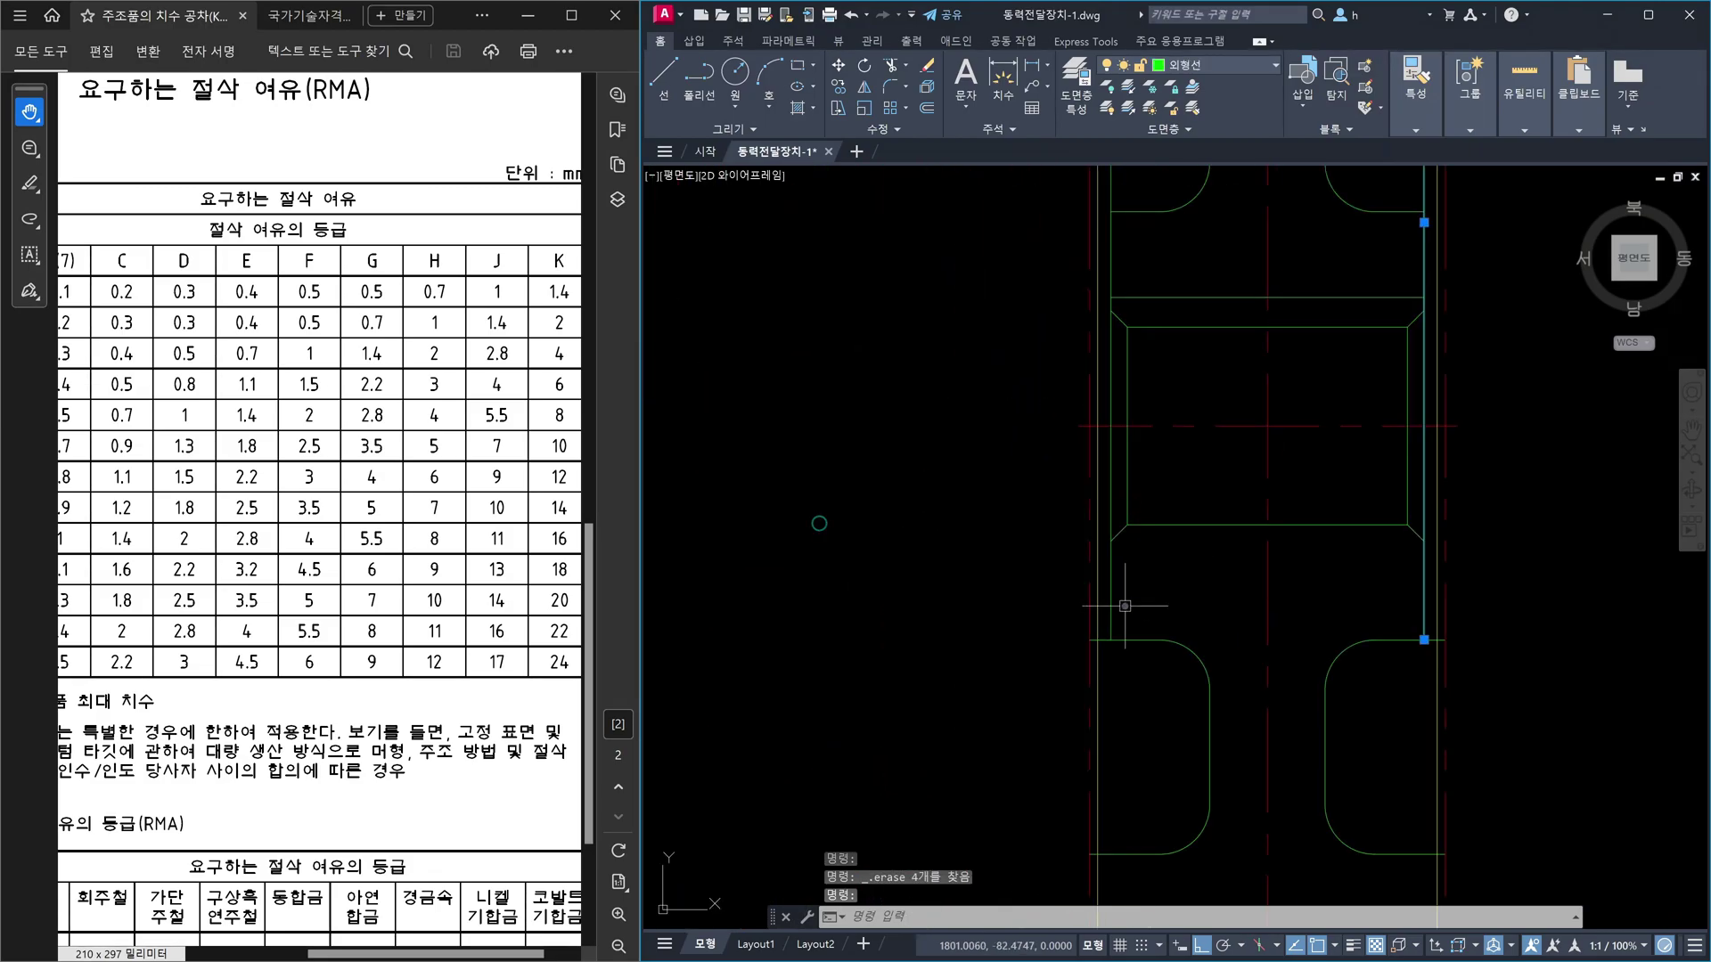
click(1113, 597)
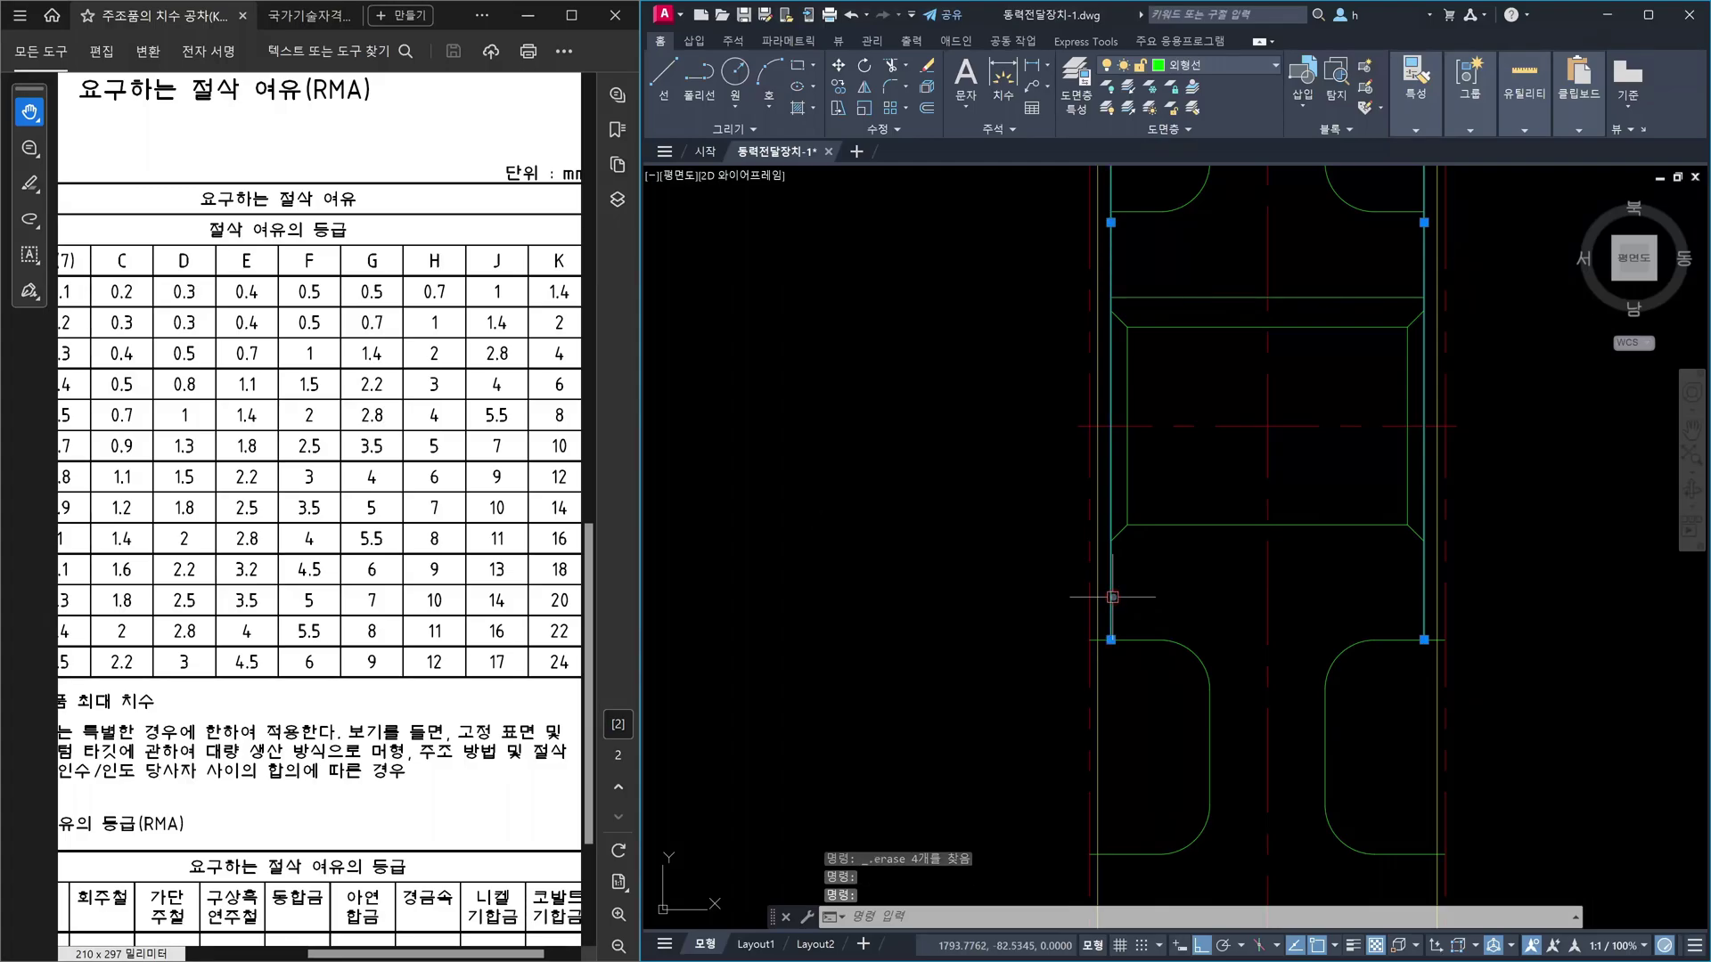
key(Delete)
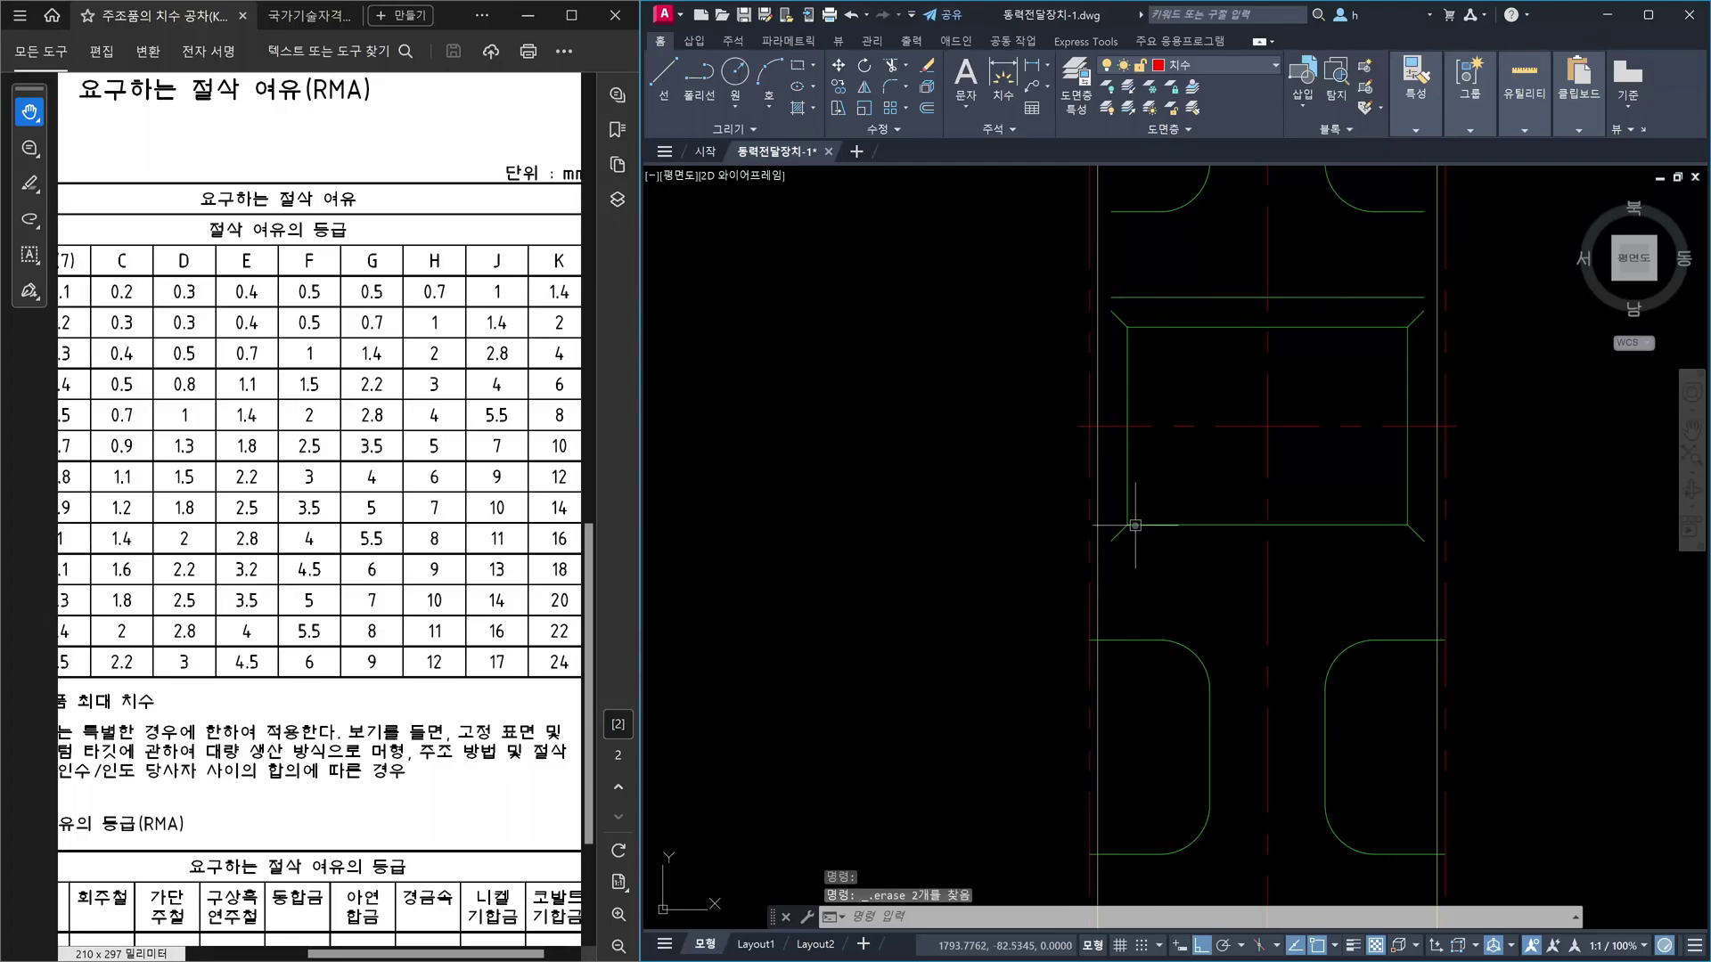
- Erase the bore chamfers and their vertical edge lines at both ends of the hub
scroll(1127, 538, up, 3)
scroll(1095, 502, down, 3)
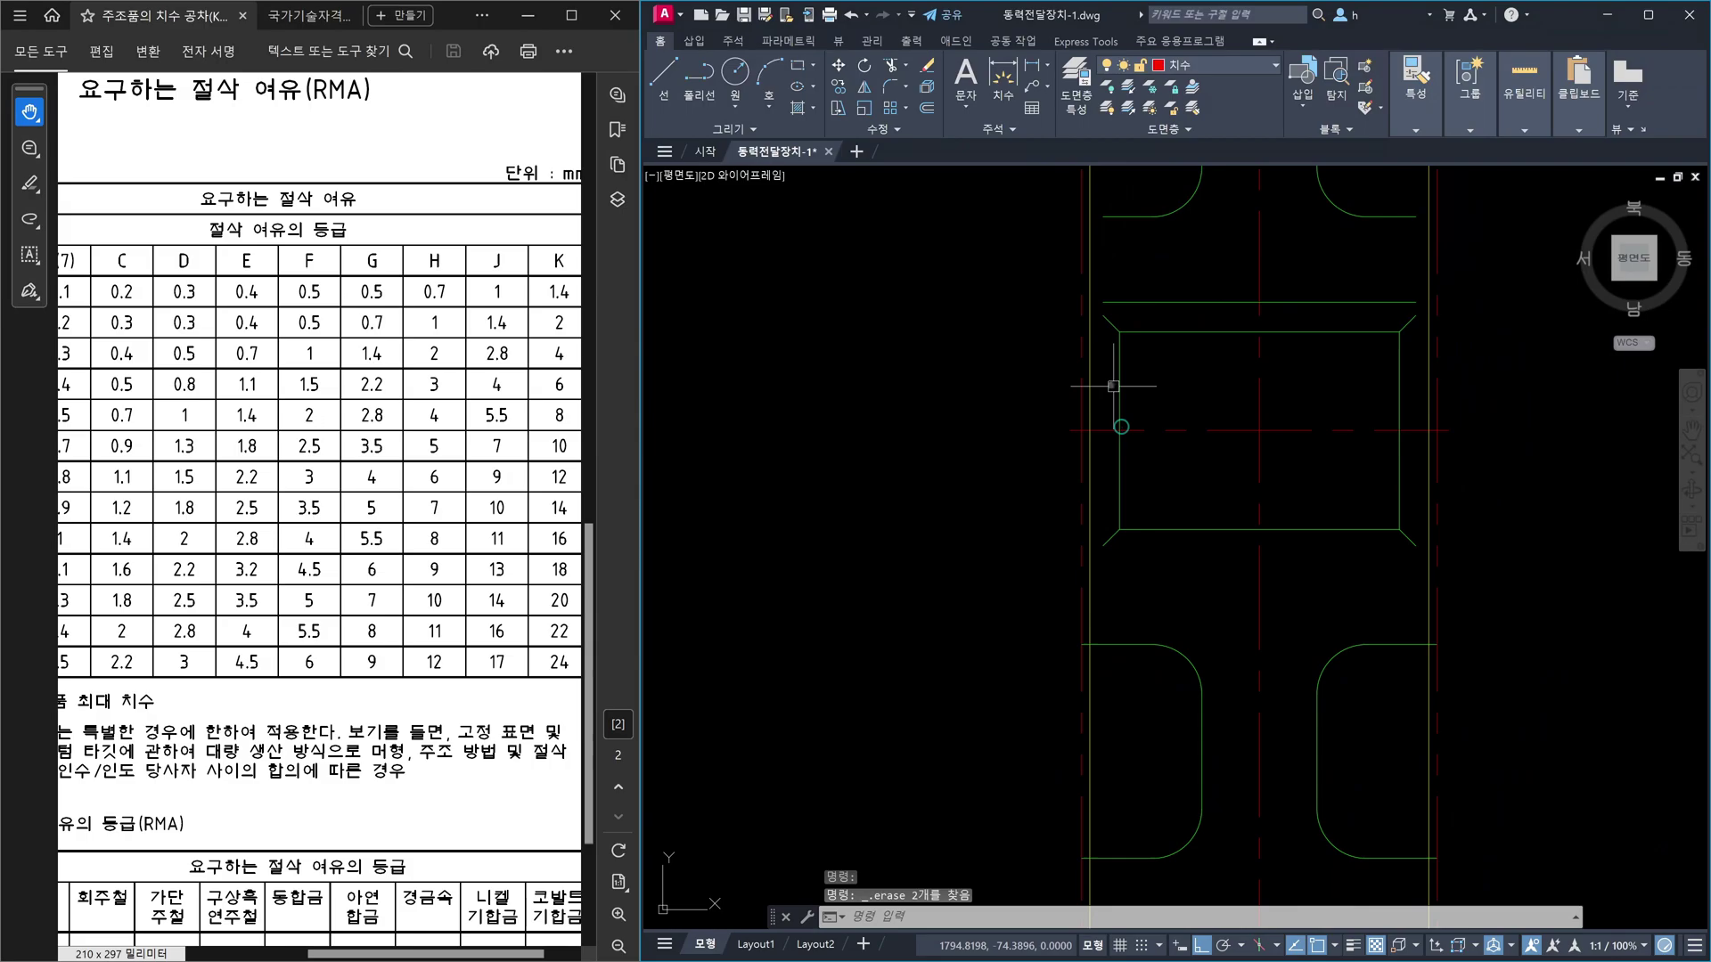
click(1005, 259)
click(1161, 597)
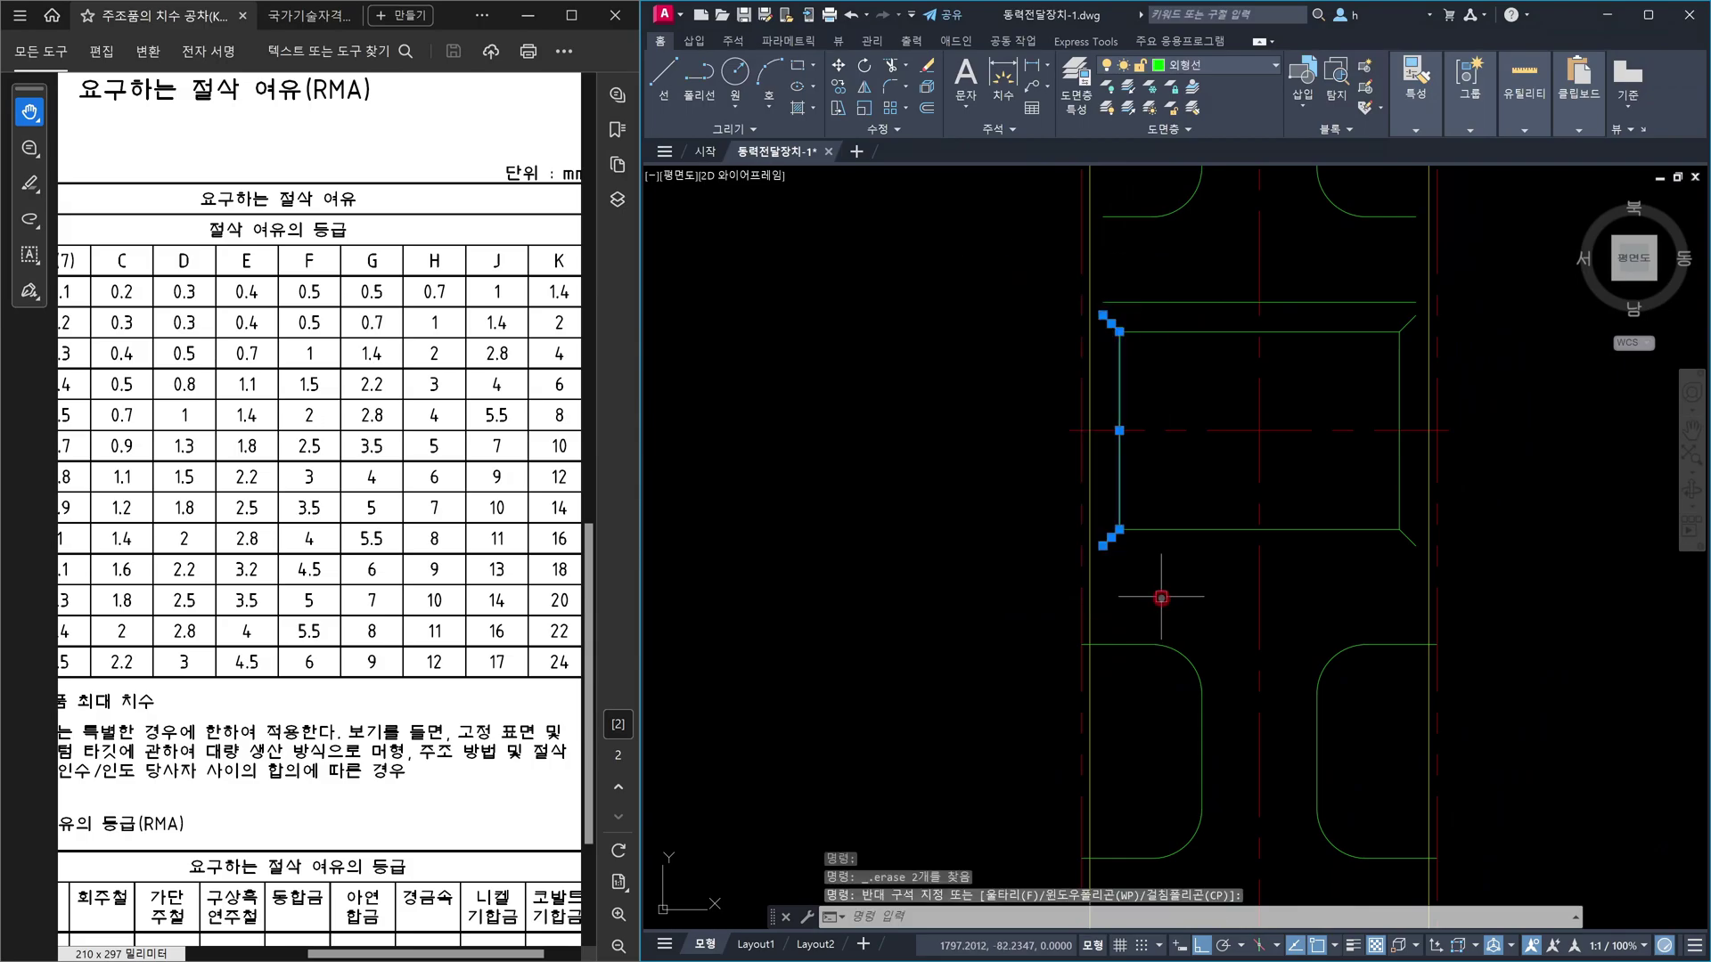
key(Delete)
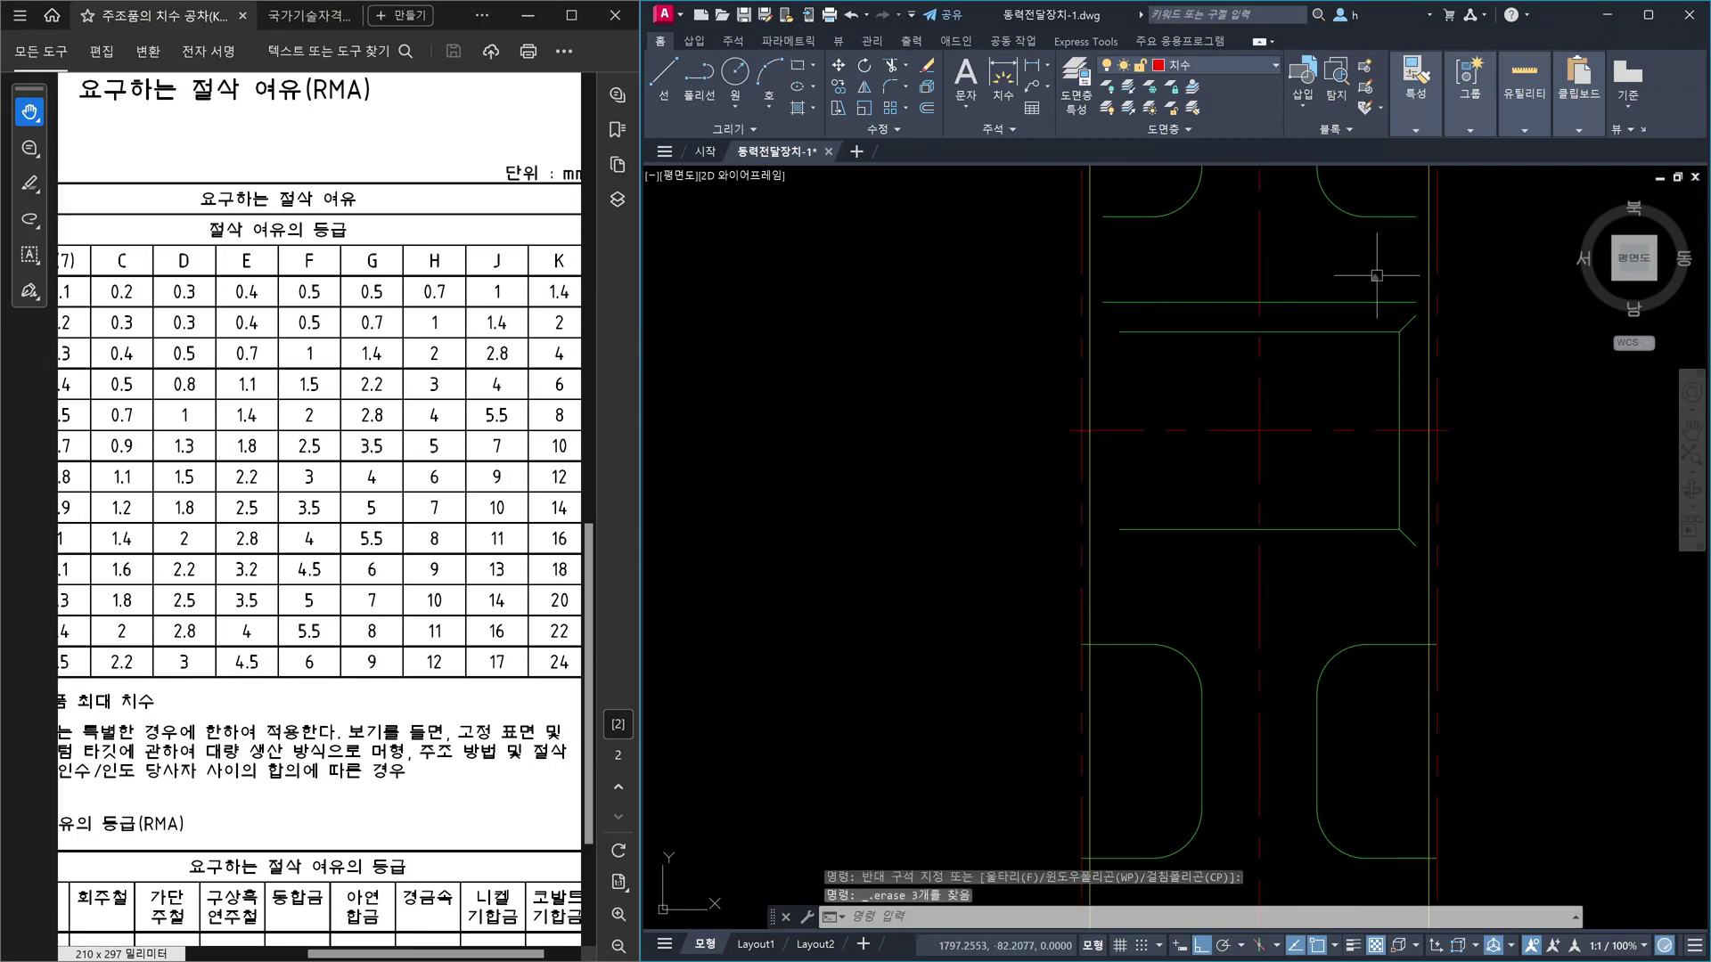
click(1373, 280)
click(1501, 621)
key(Delete)
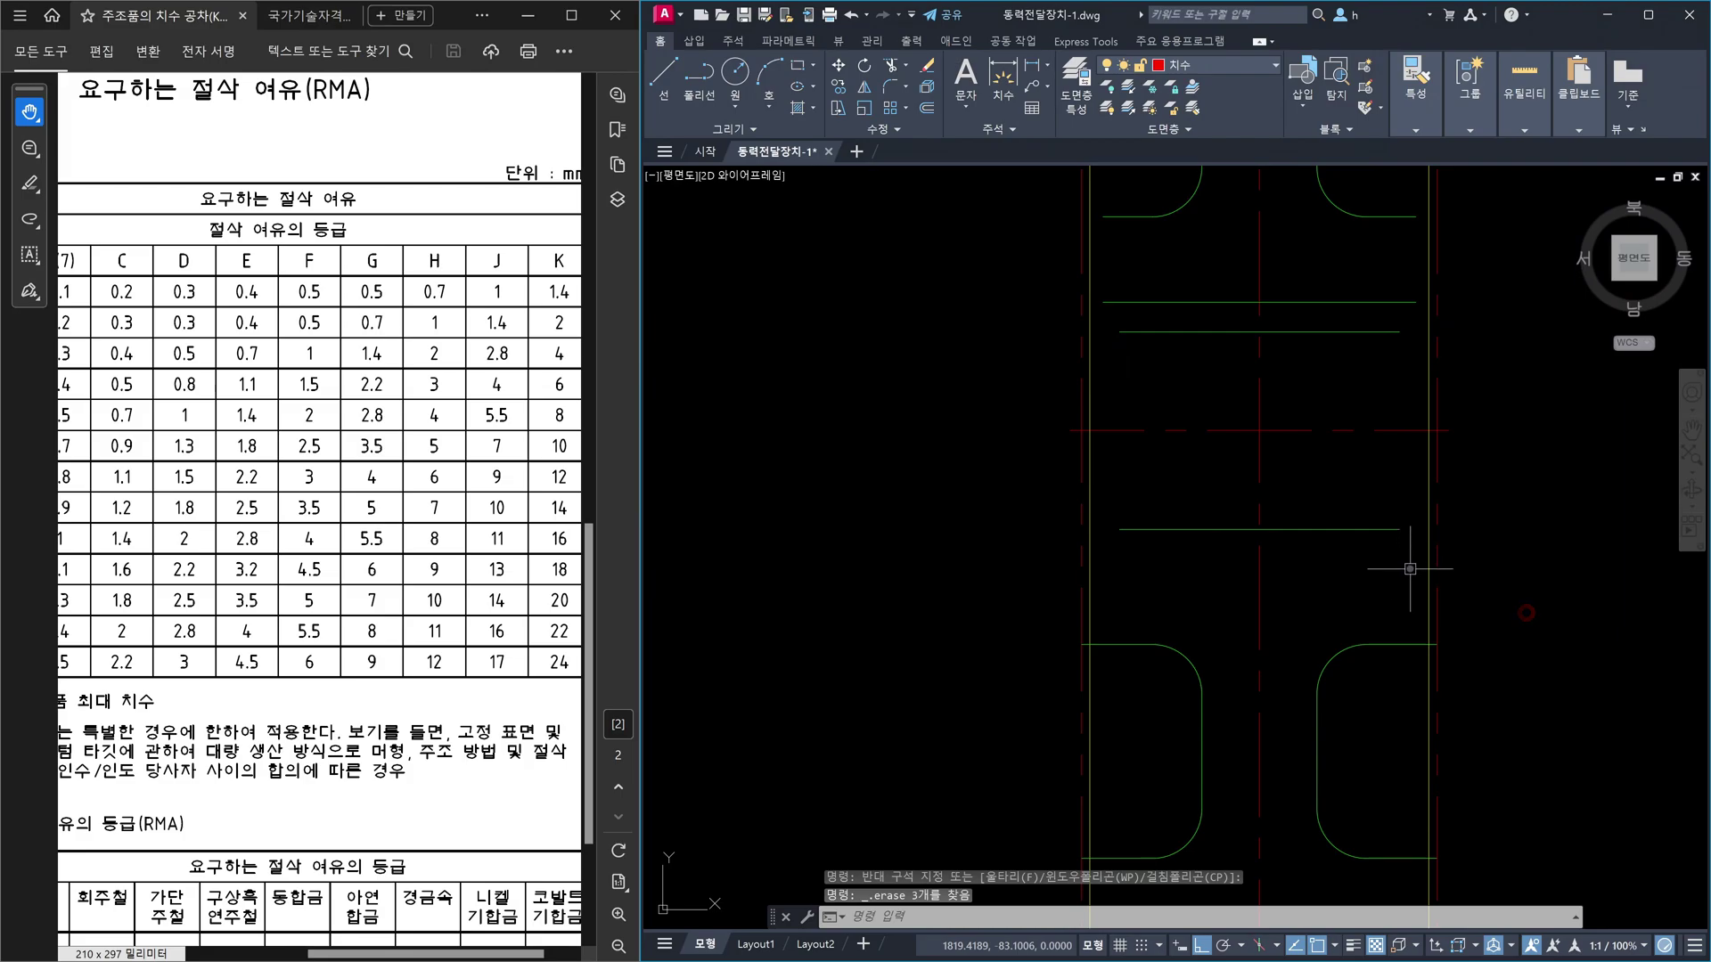
- Extend the upper and lower bore edges in both directions to the left and right 가상선 lines
text(ex)
key(Return)
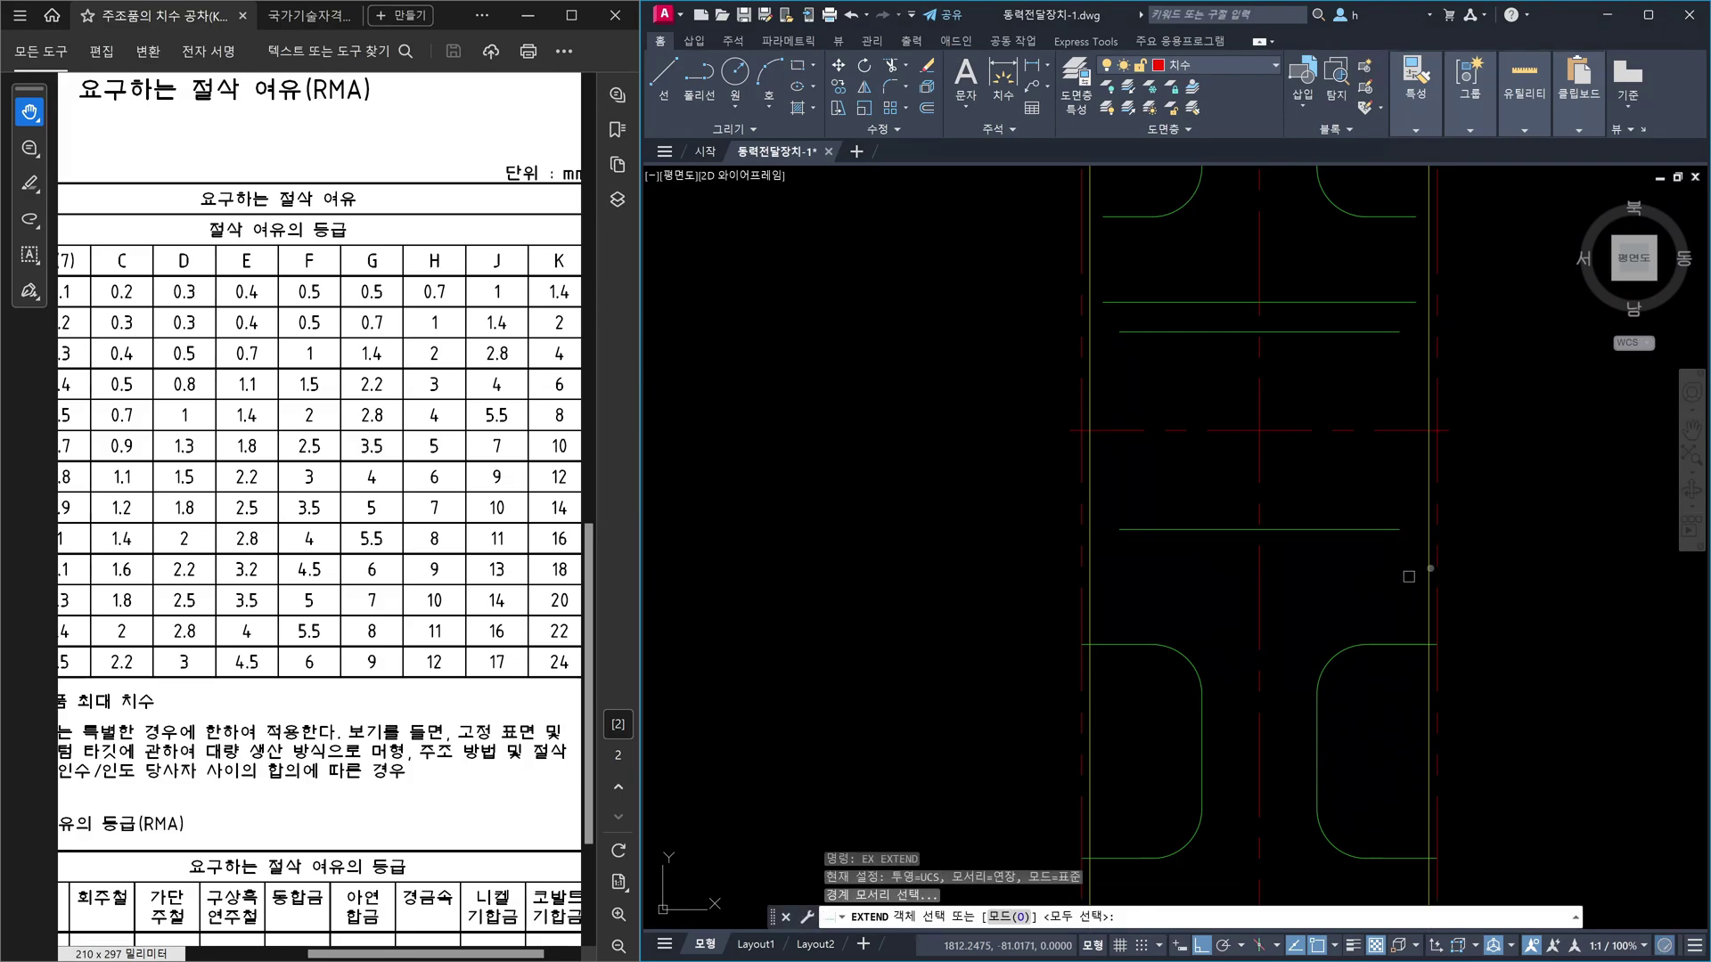
click(1437, 580)
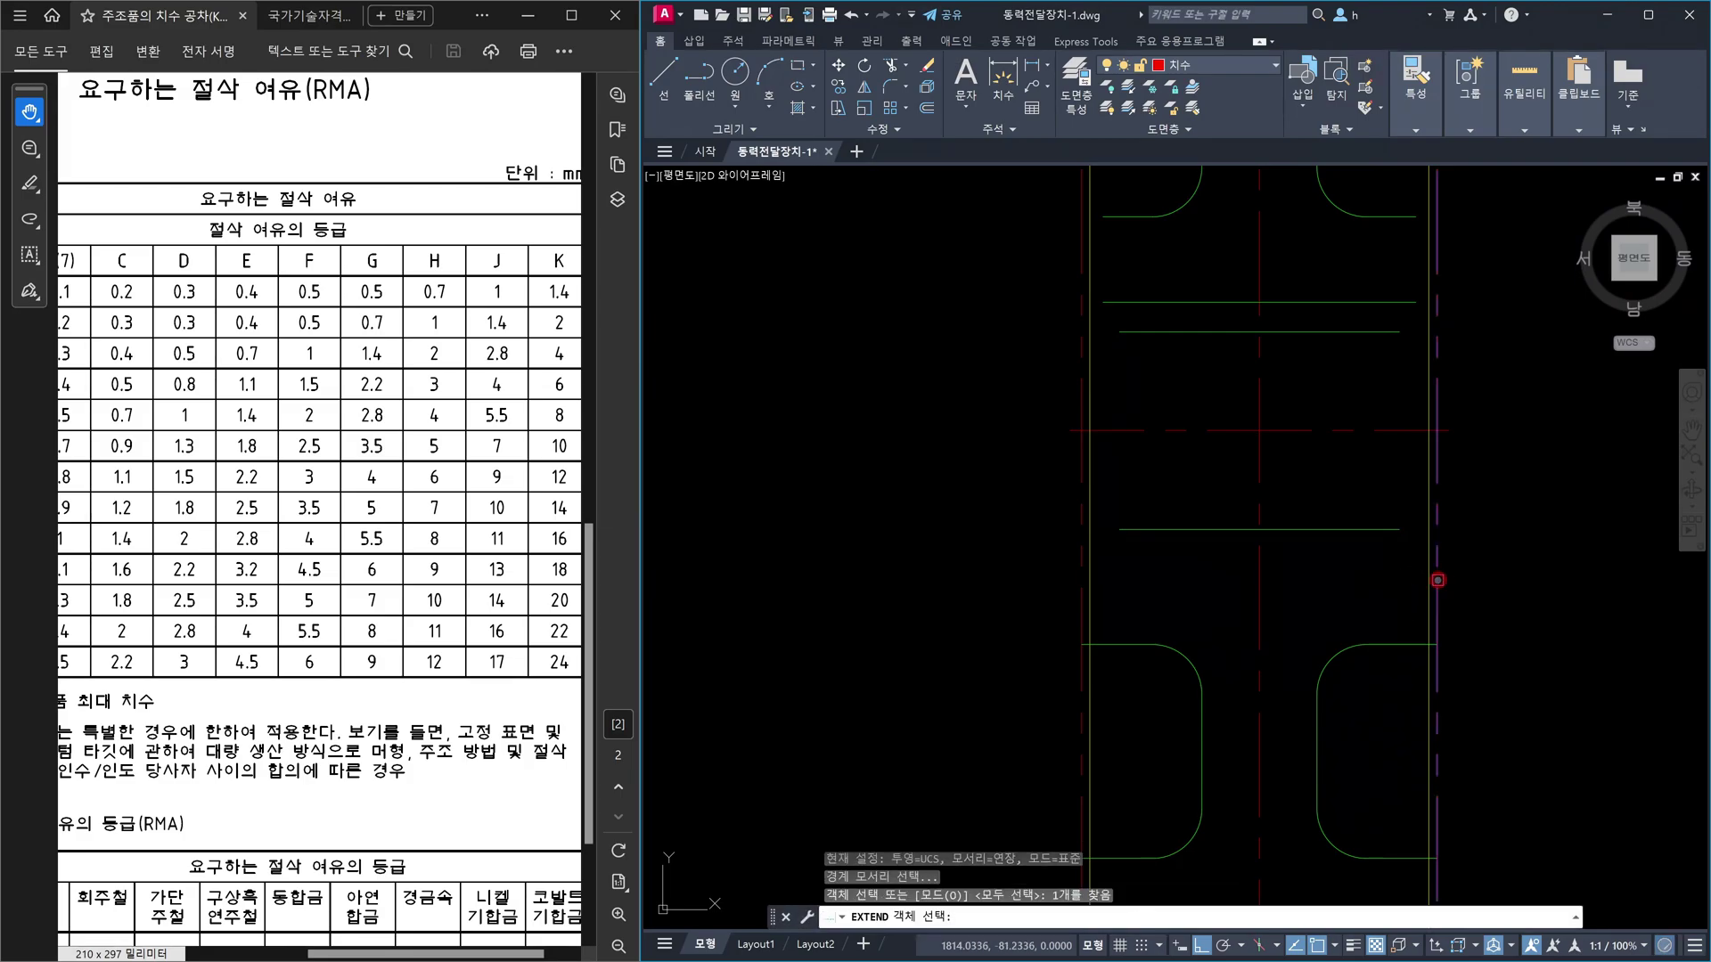
click(1080, 606)
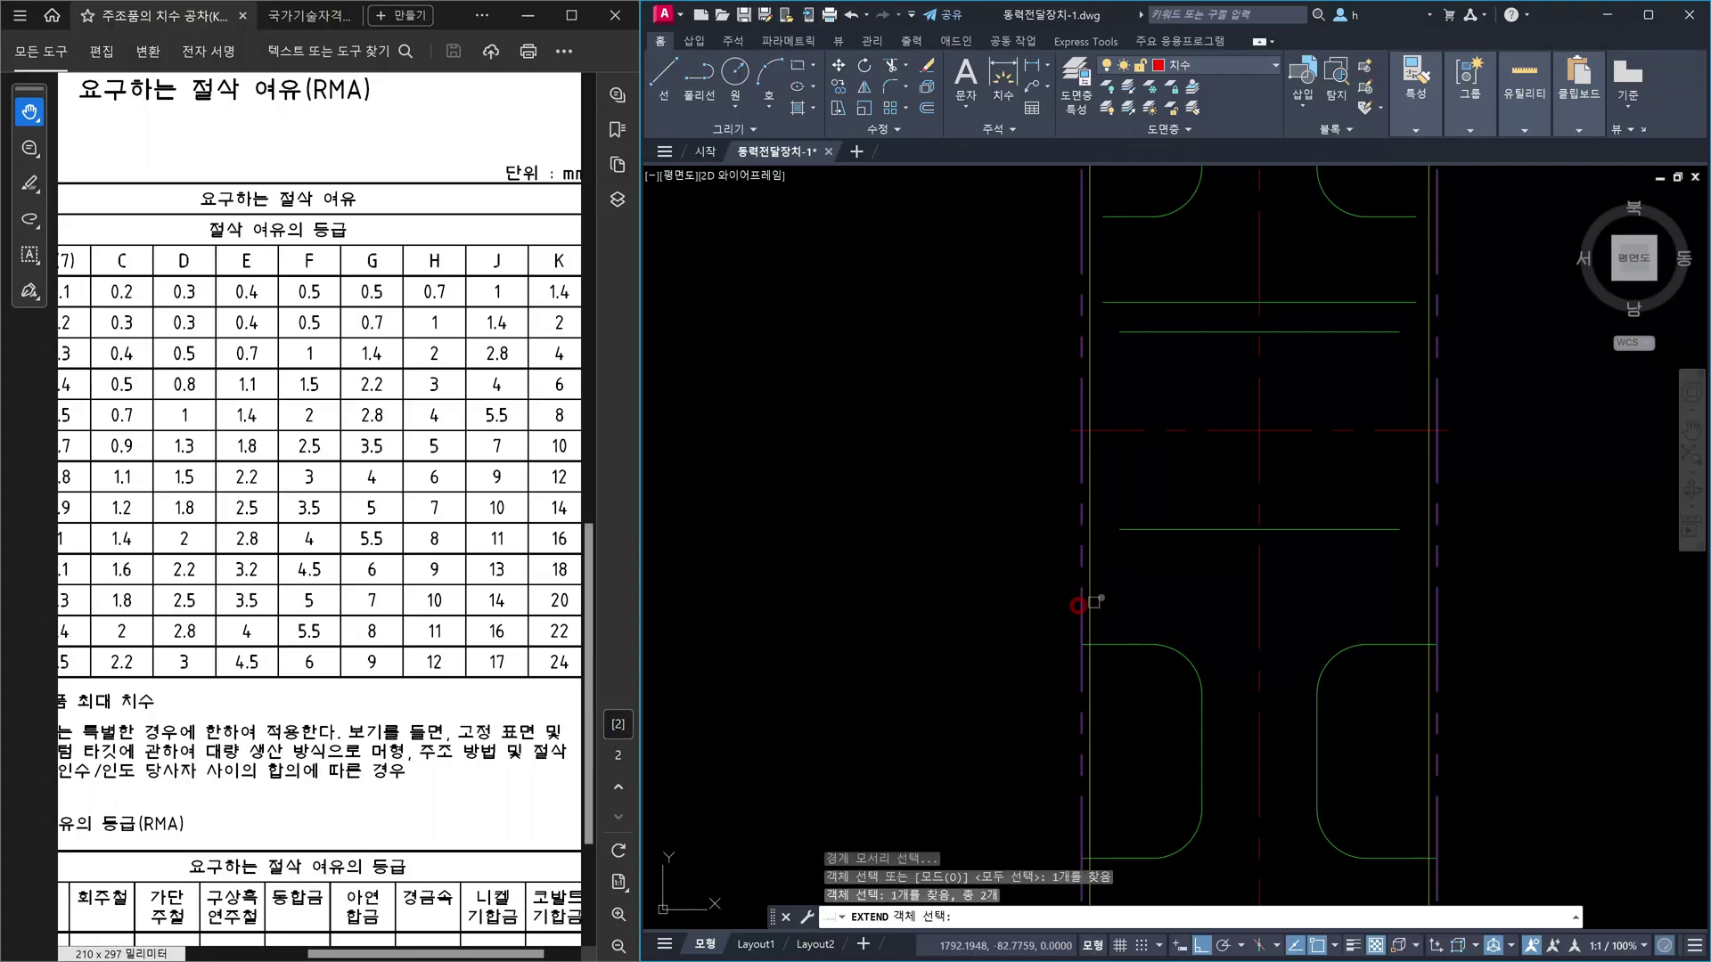
key(Return)
click(1151, 557)
click(1144, 471)
click(1154, 373)
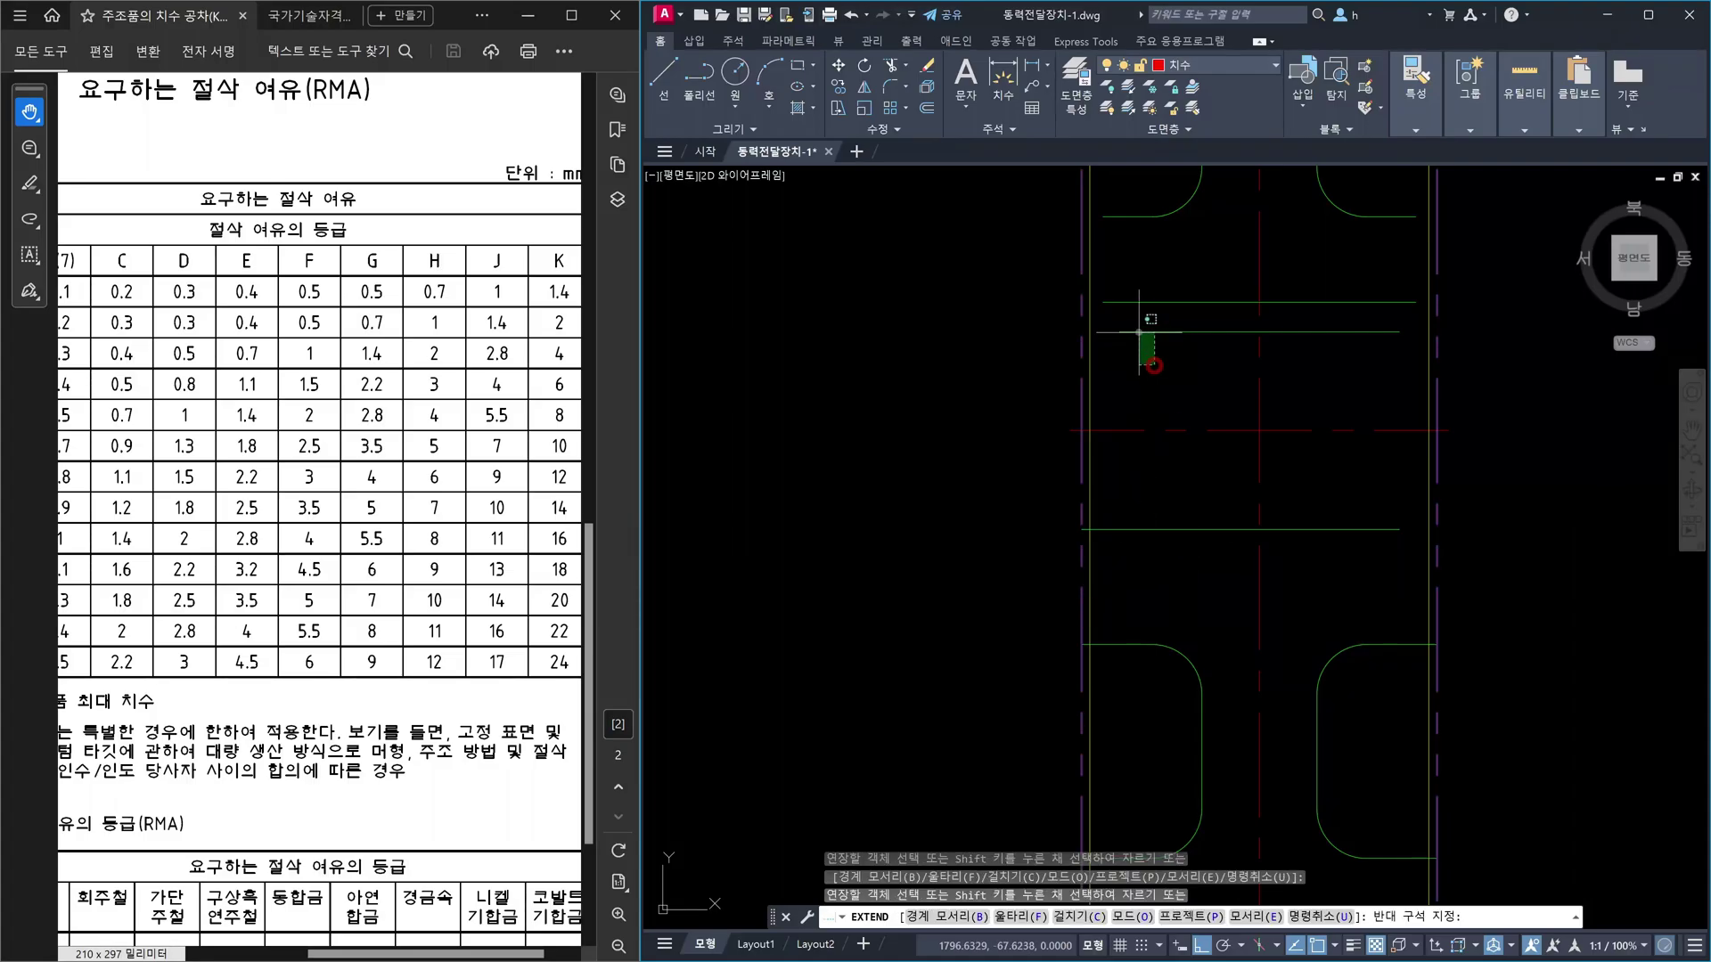
click(1137, 330)
click(1401, 363)
click(1376, 312)
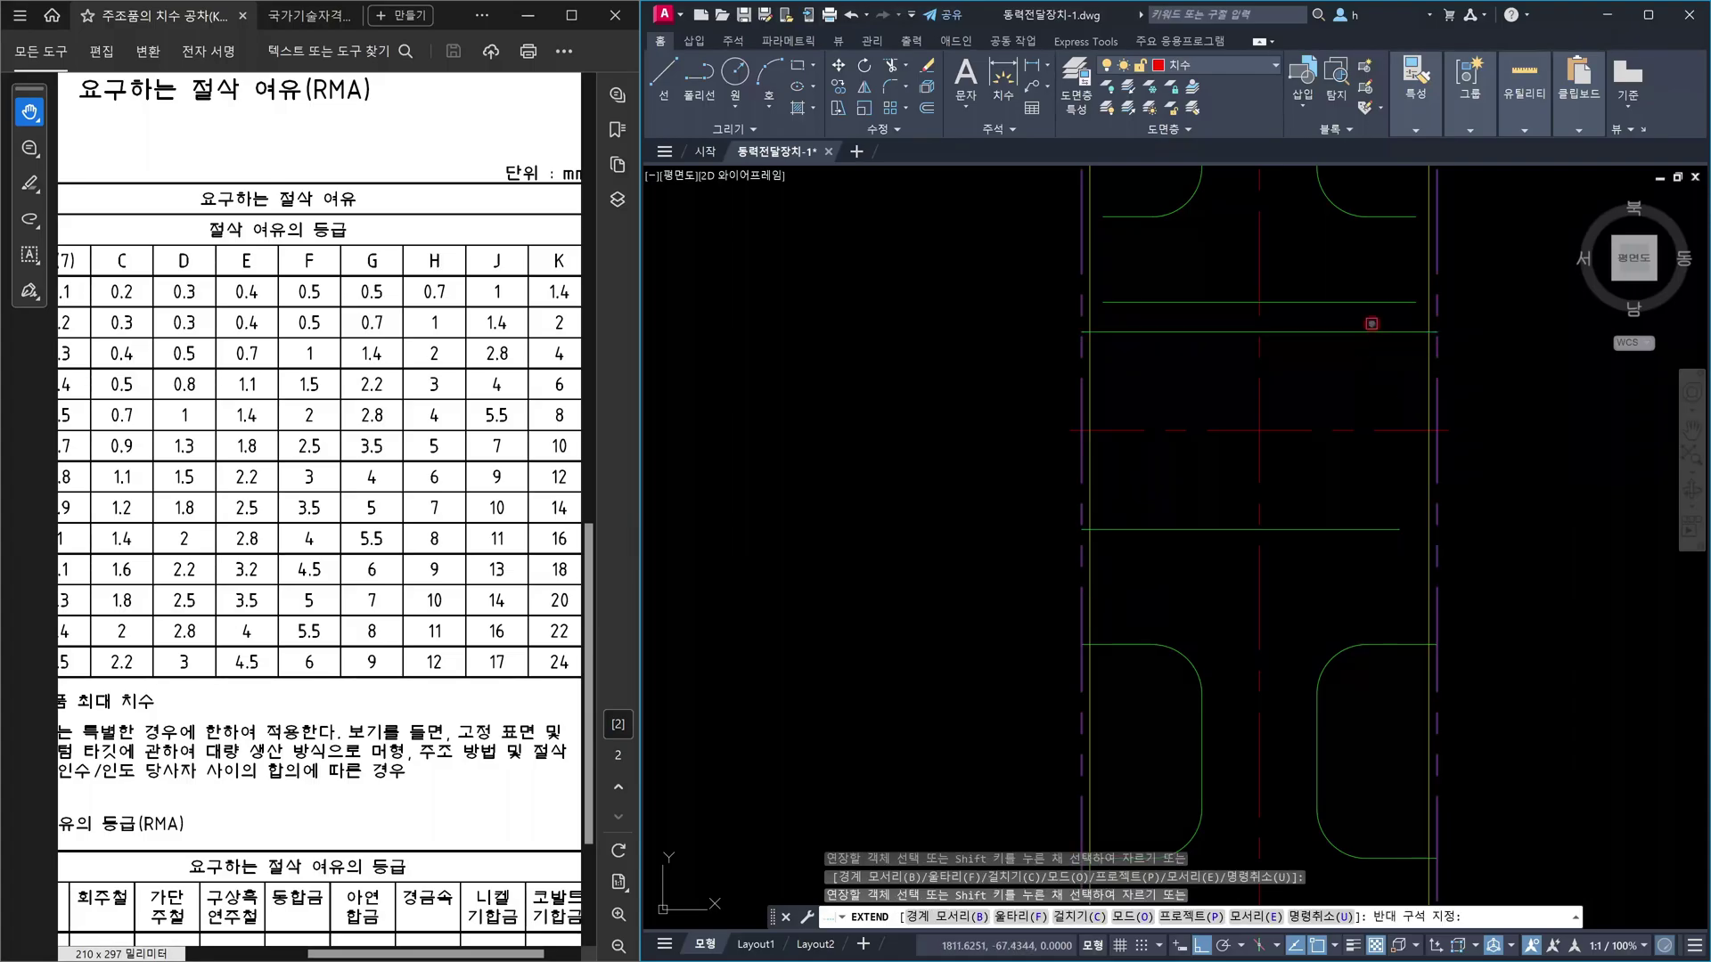
click(1372, 553)
key(Escape)
key(Escape)
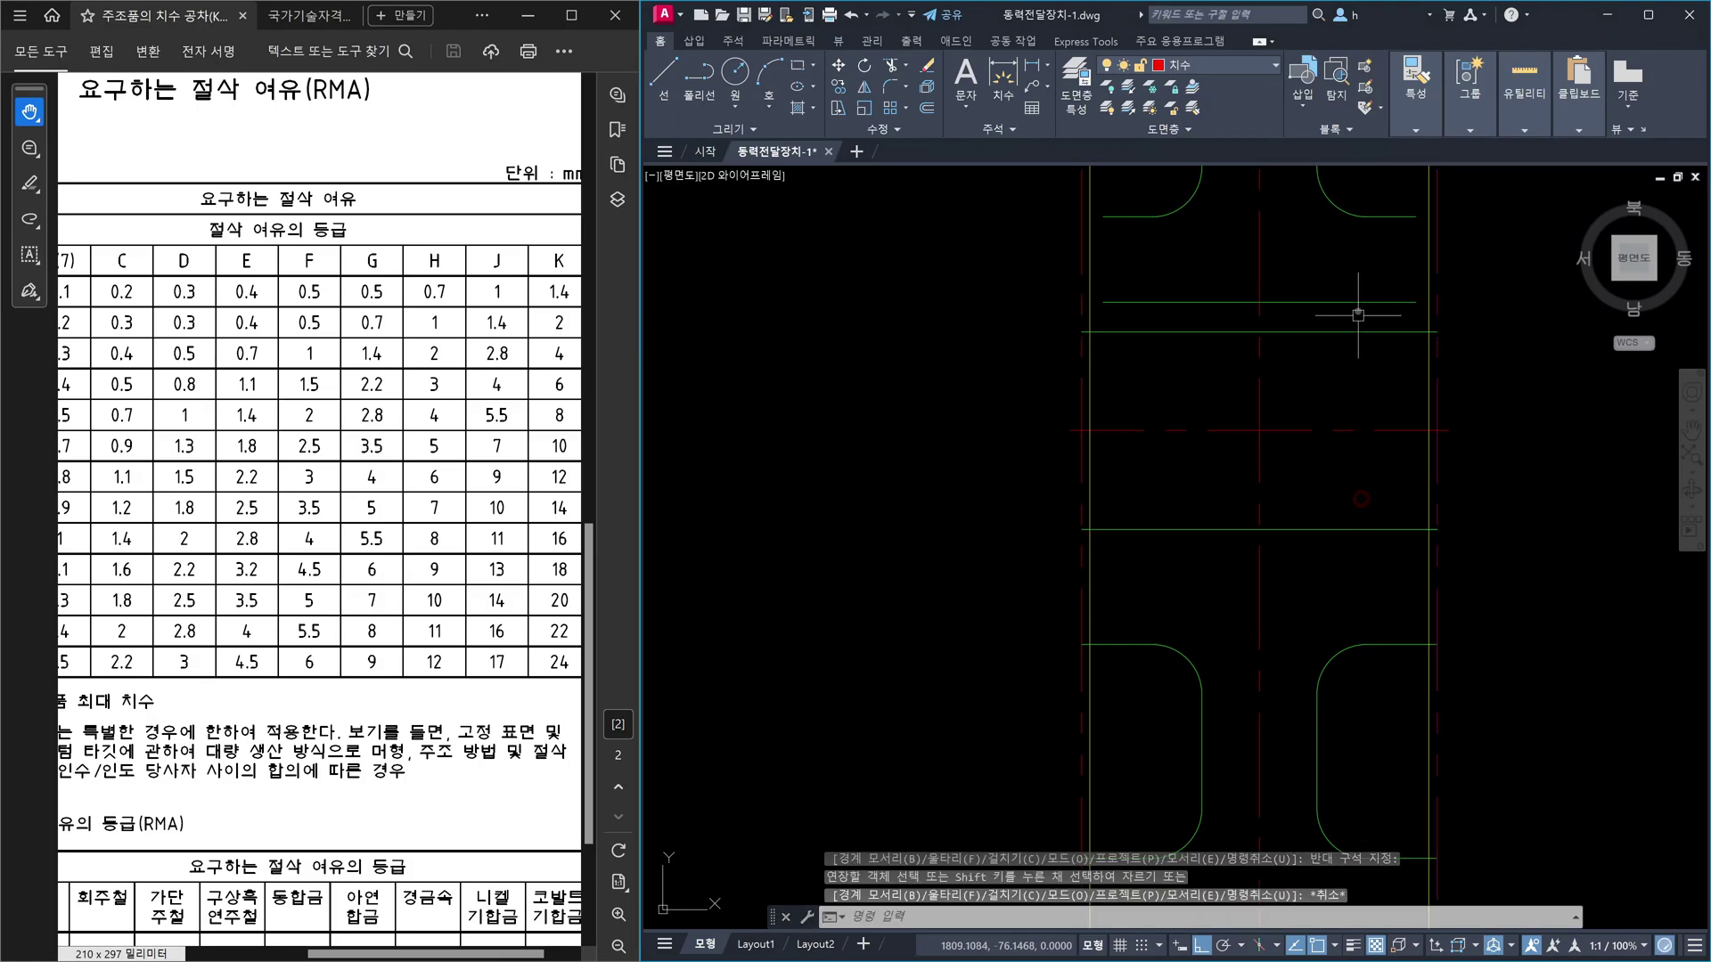
- Erase the short horizontal line just above the upper bore edge
click(1357, 331)
key(Escape)
key(Escape)
click(1347, 312)
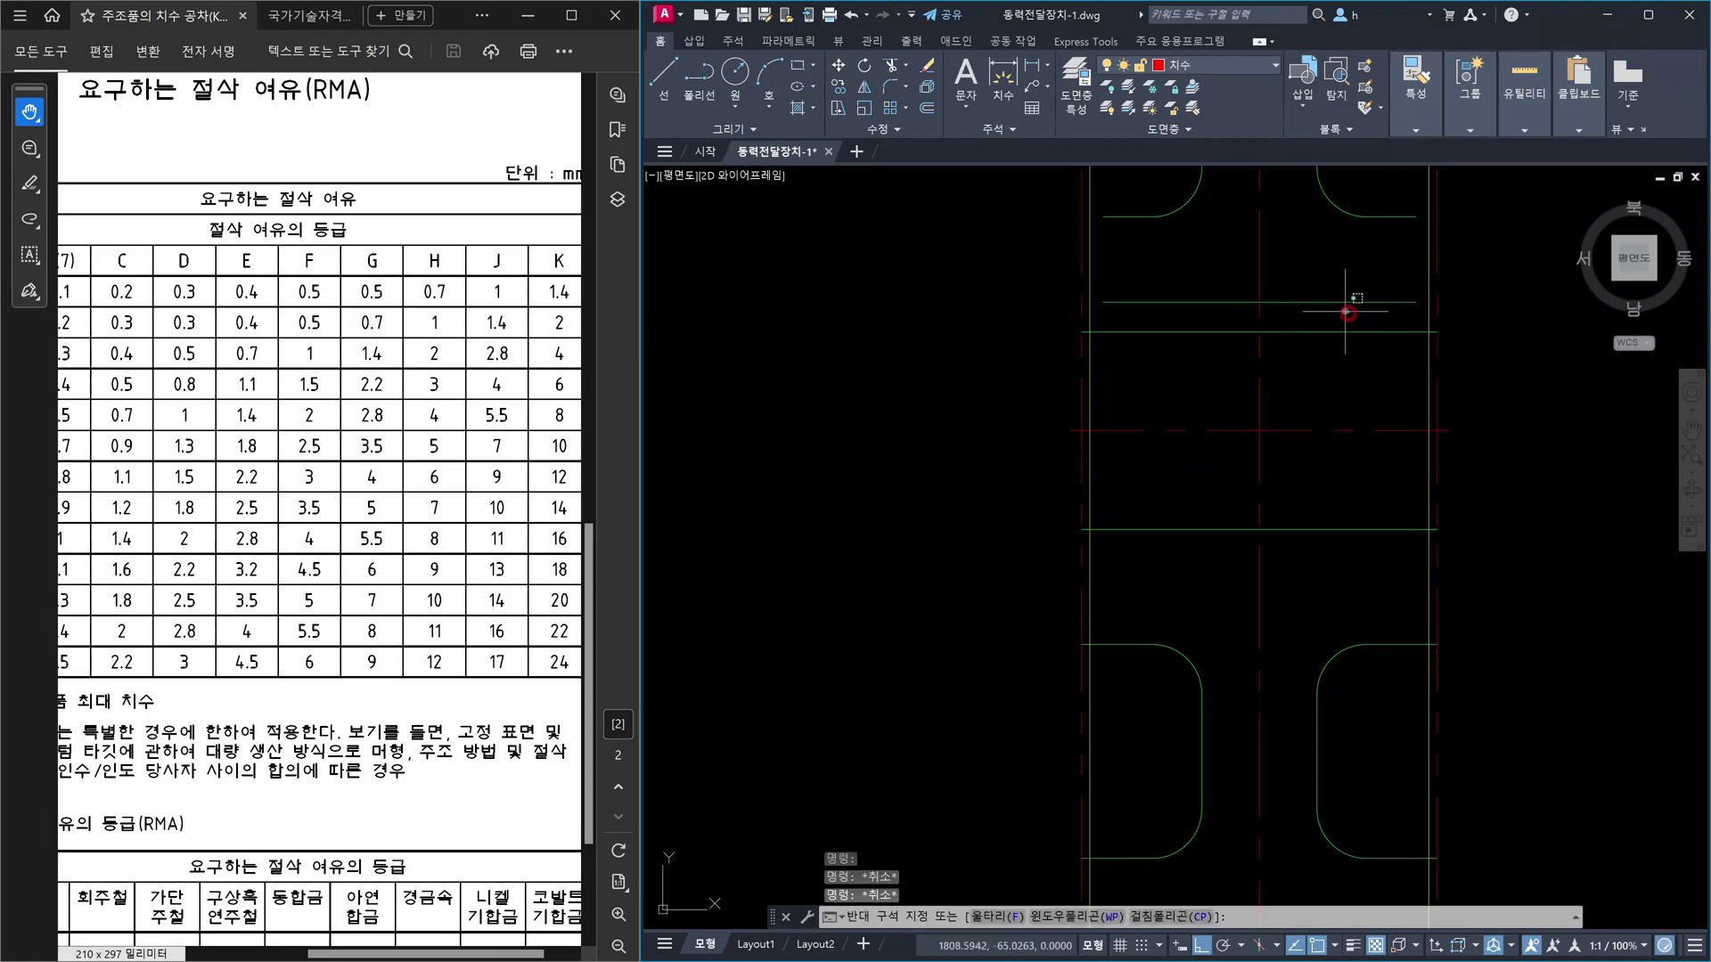
click(1320, 286)
key(Delete)
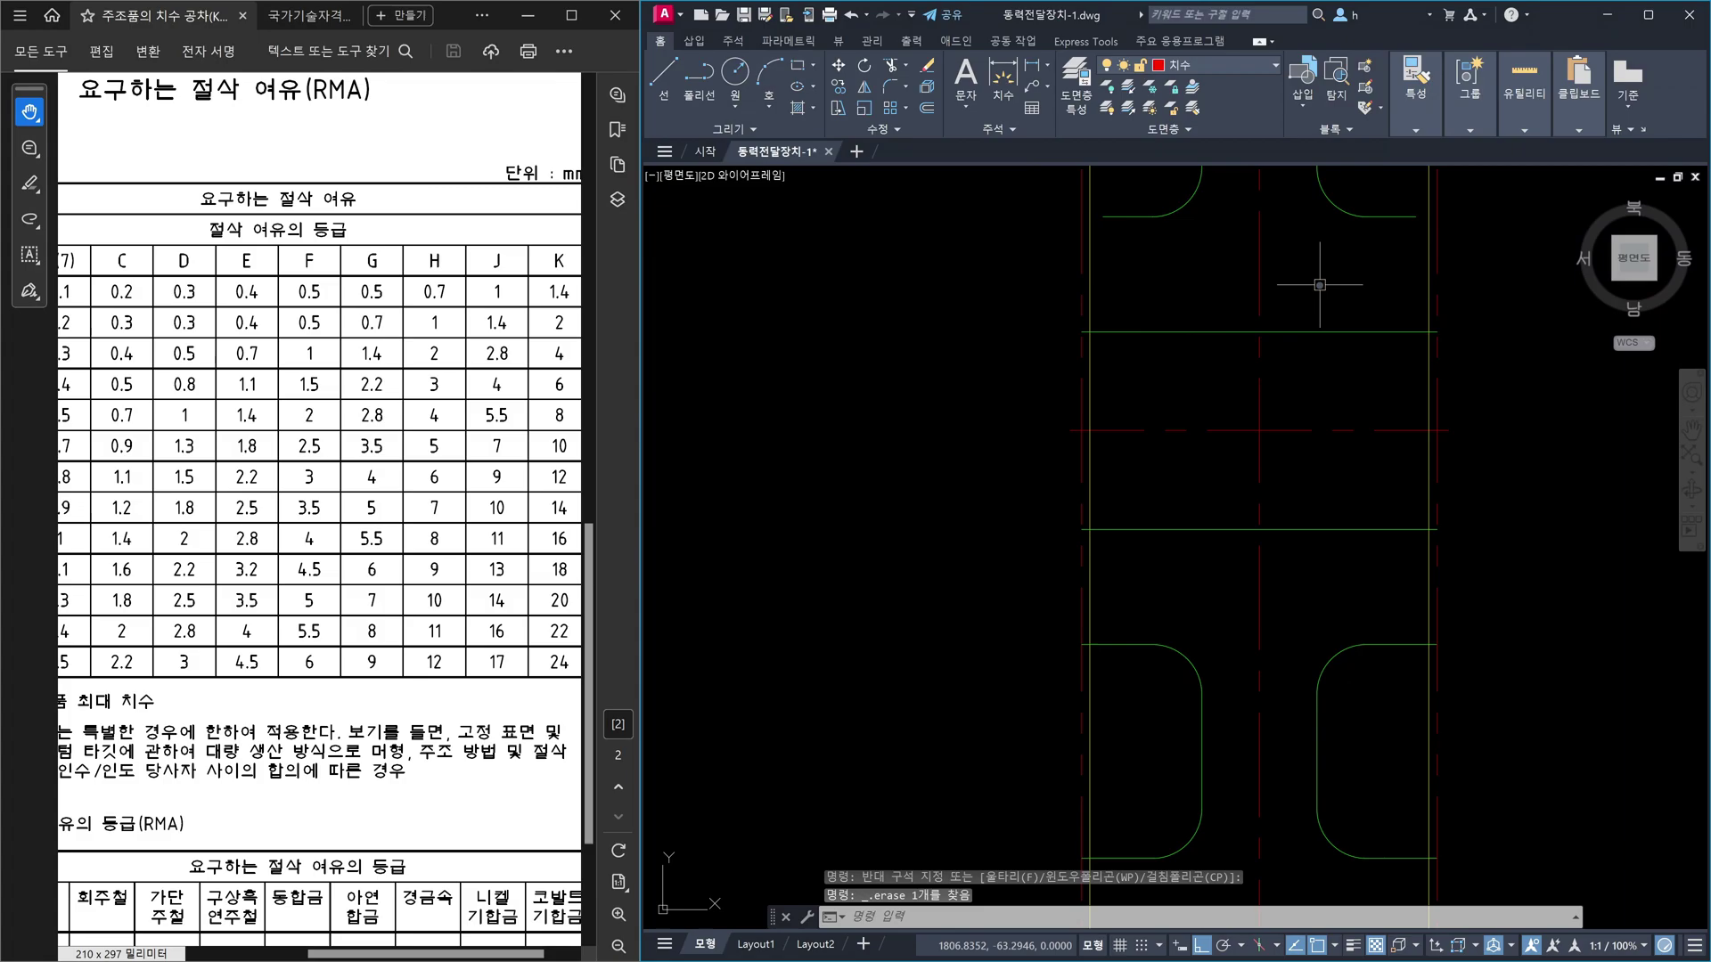
- Erase both recess outlines between the upper rim and the hub
middle_drag(1320, 285, 1367, 493)
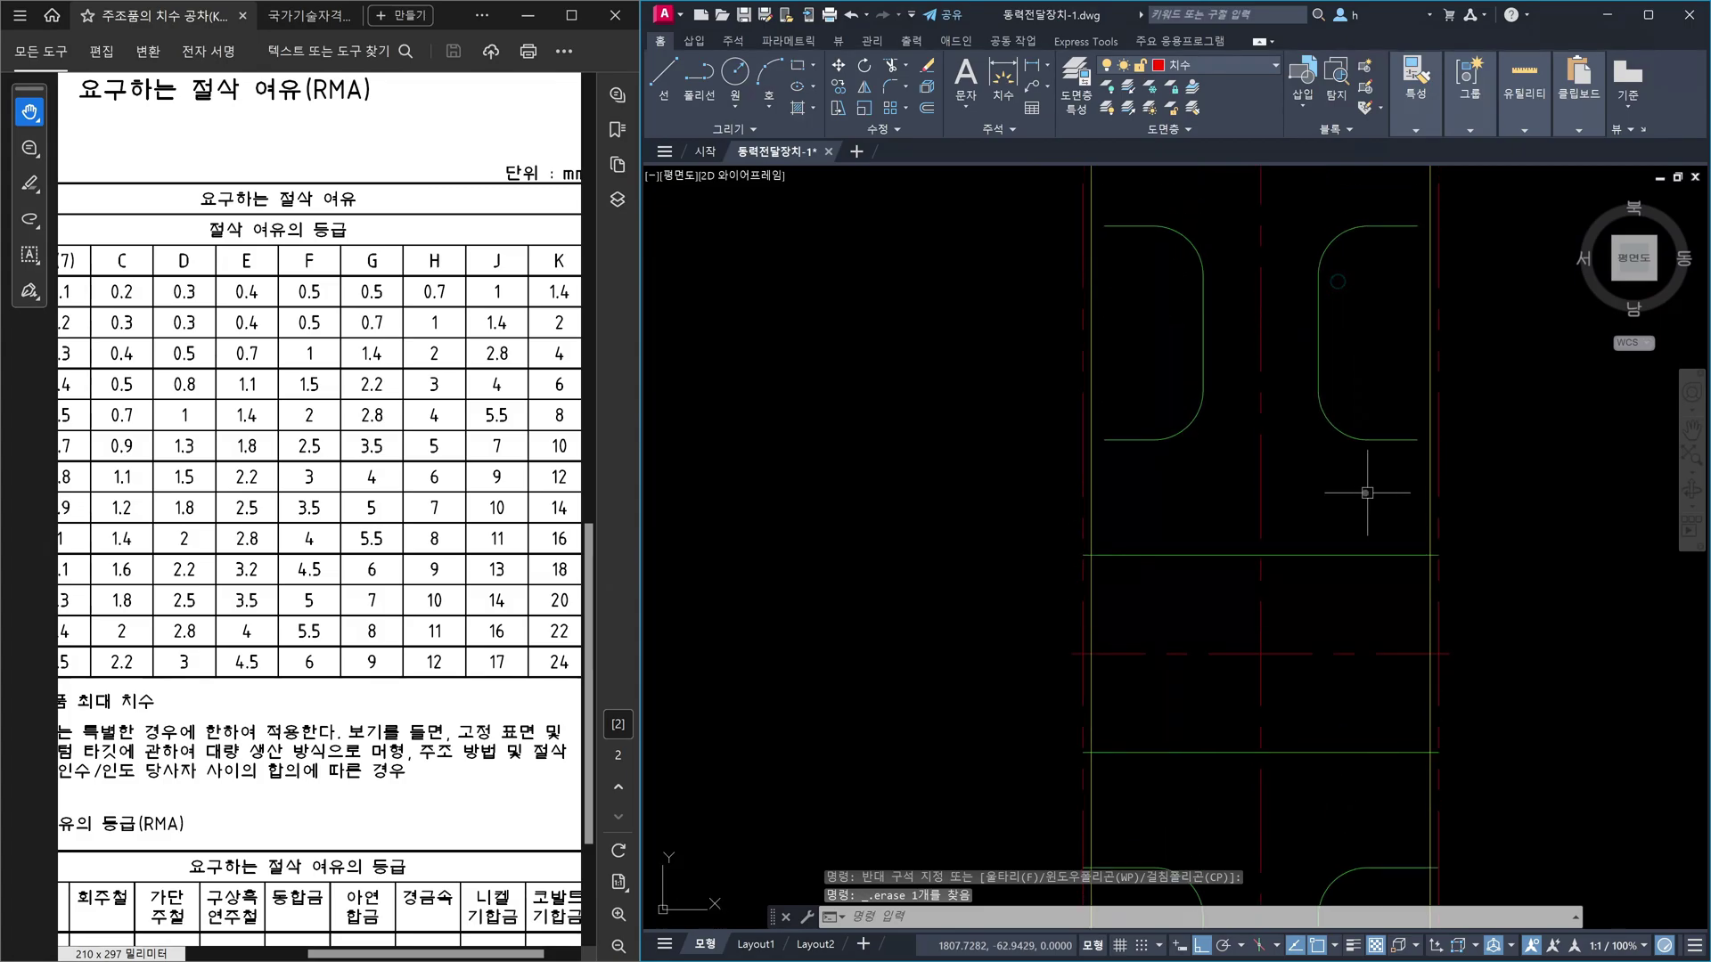
scroll(1367, 493, down, 4)
click(1218, 357)
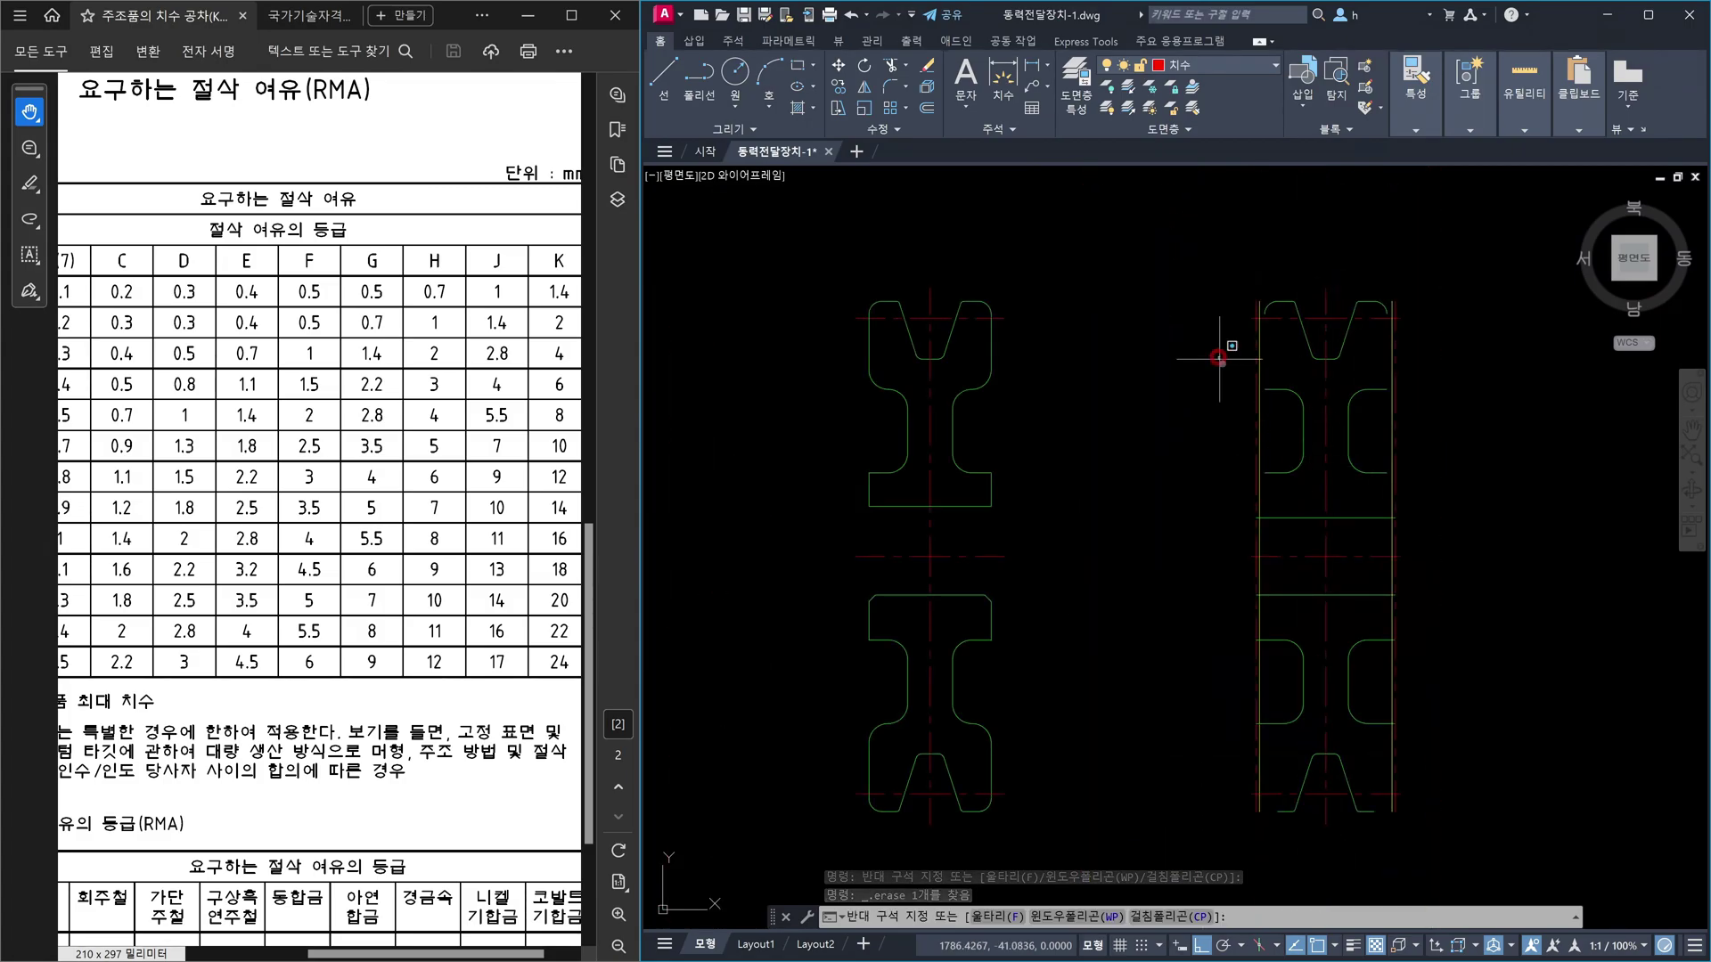
click(1465, 483)
key(Escape)
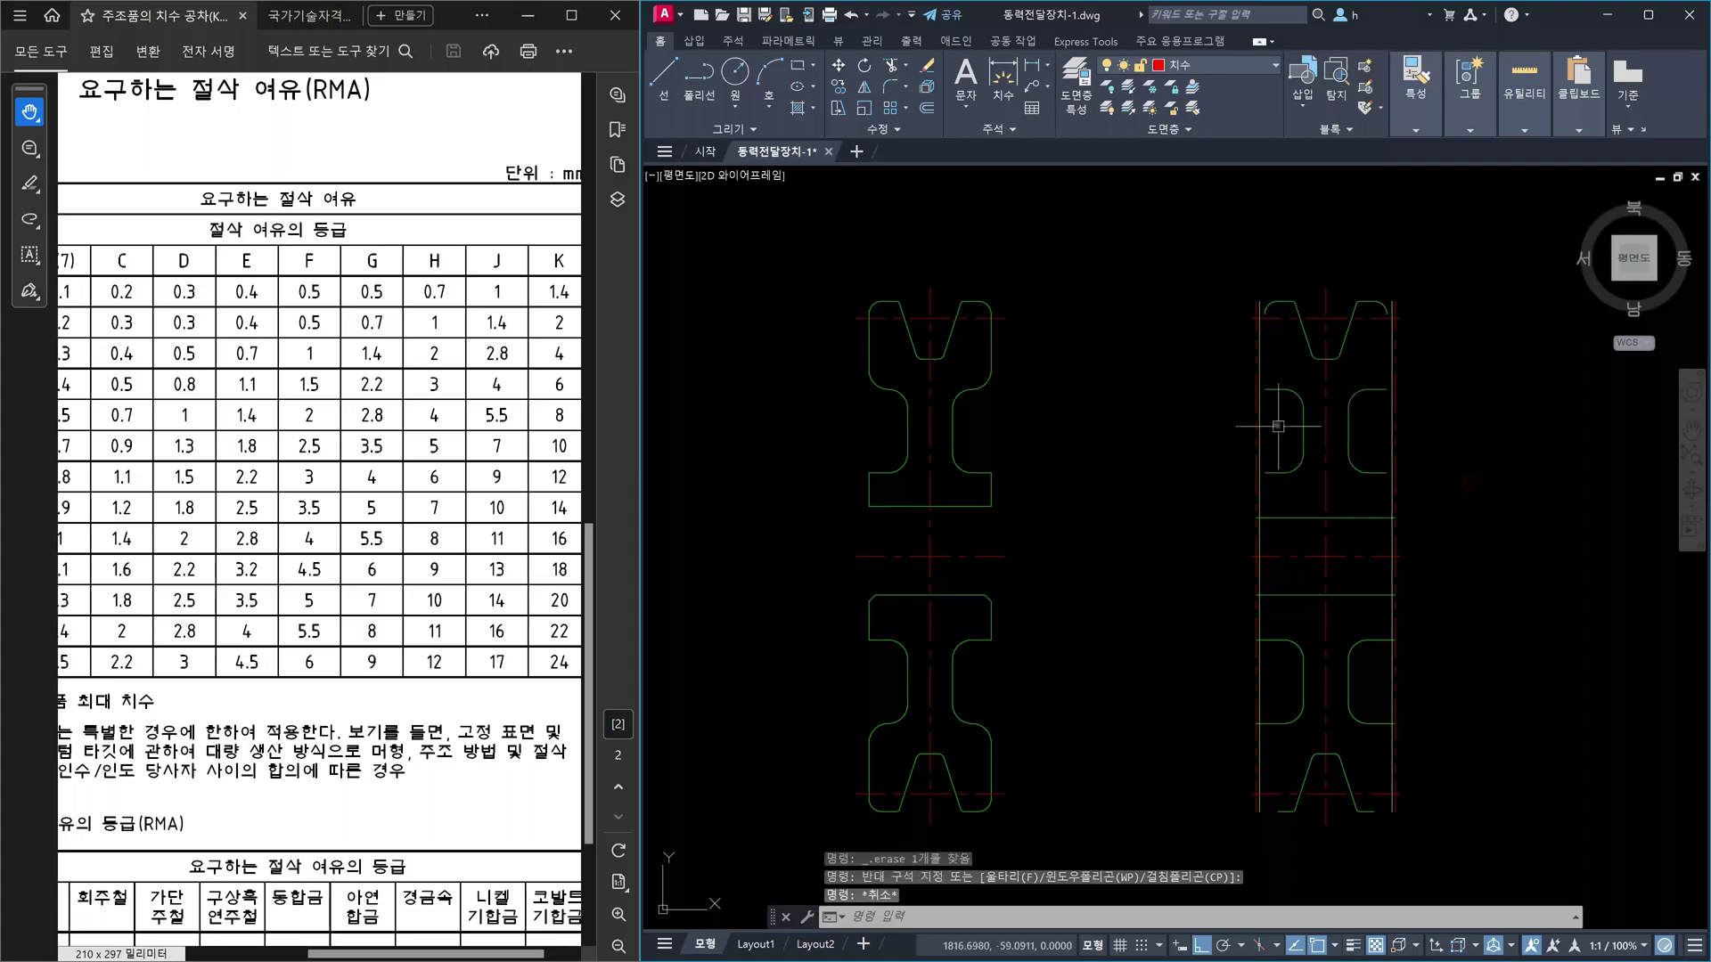
click(1231, 376)
click(1469, 496)
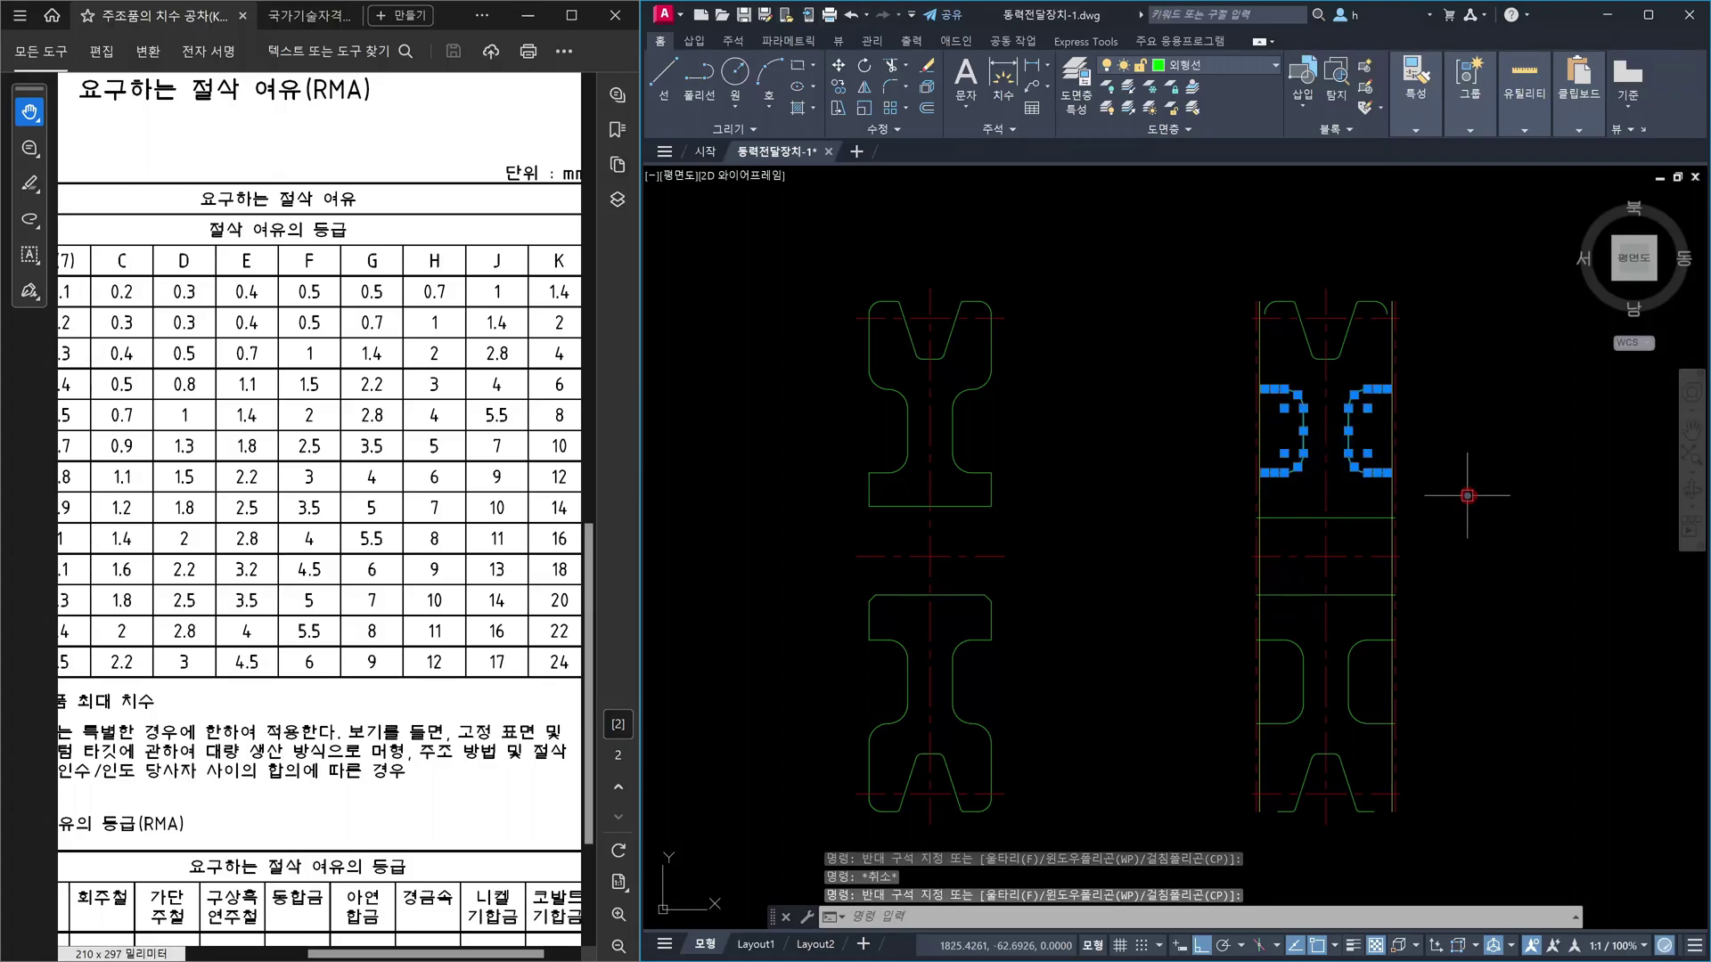
key(Delete)
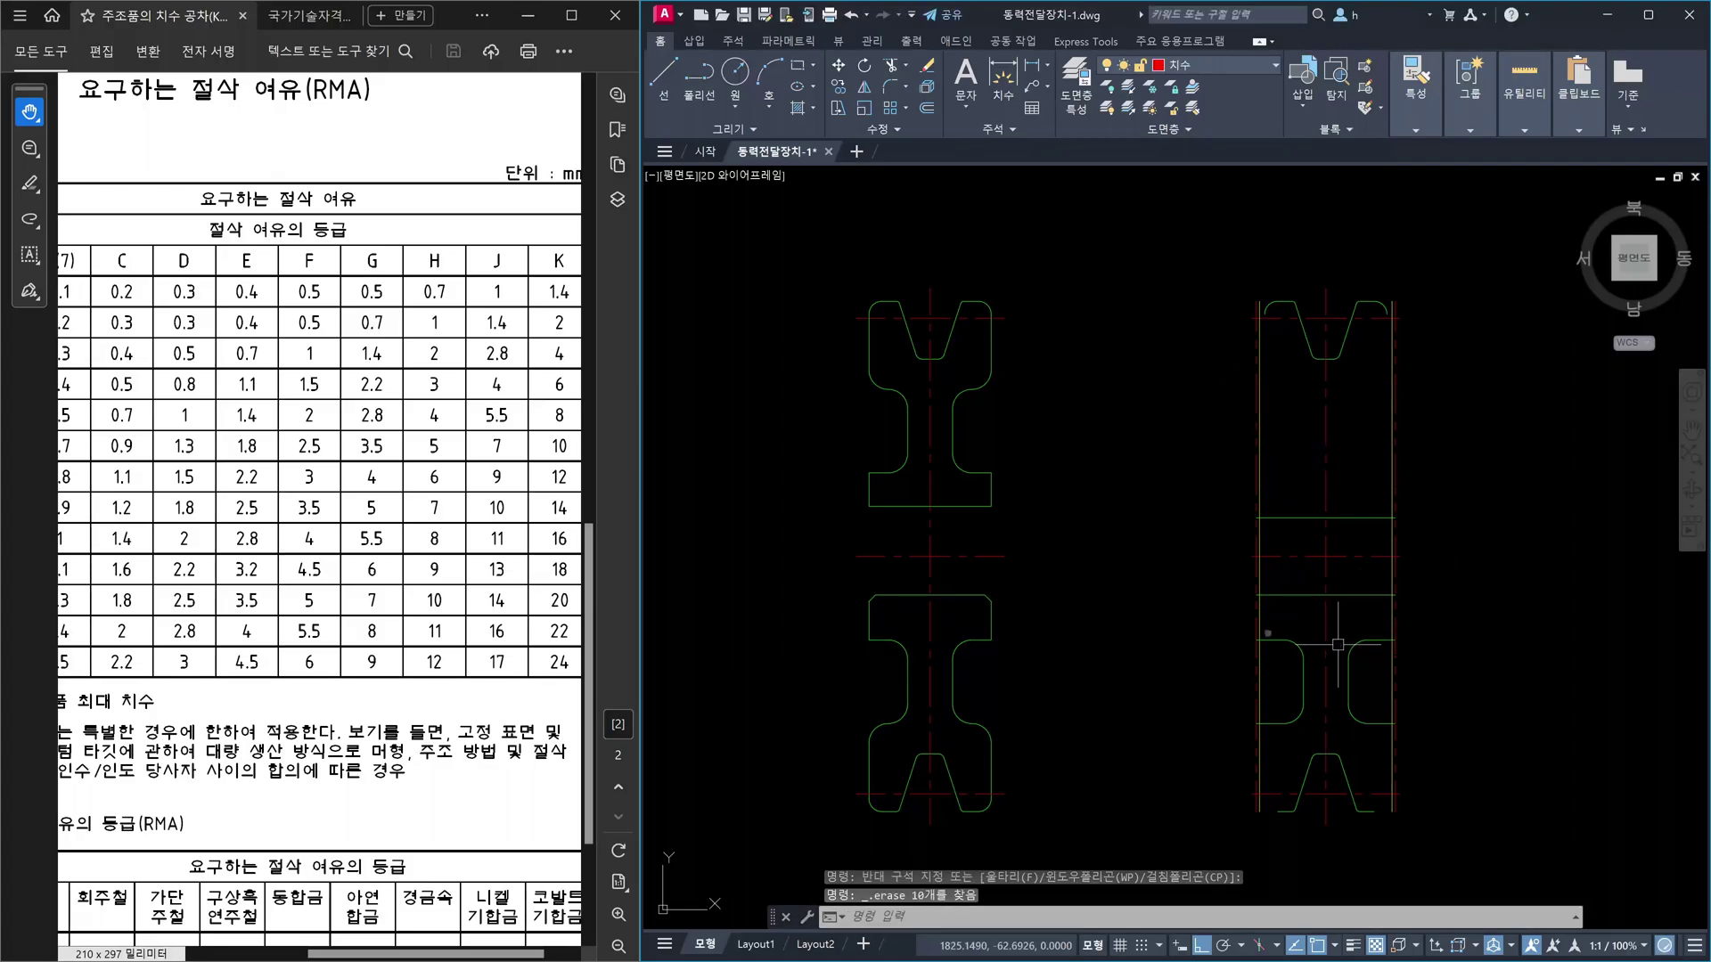
- Mirror the two lower recess outlines about the pulley's horizontal centerline, keeping the originals
text(mi)
key(Return)
click(1228, 625)
click(1445, 741)
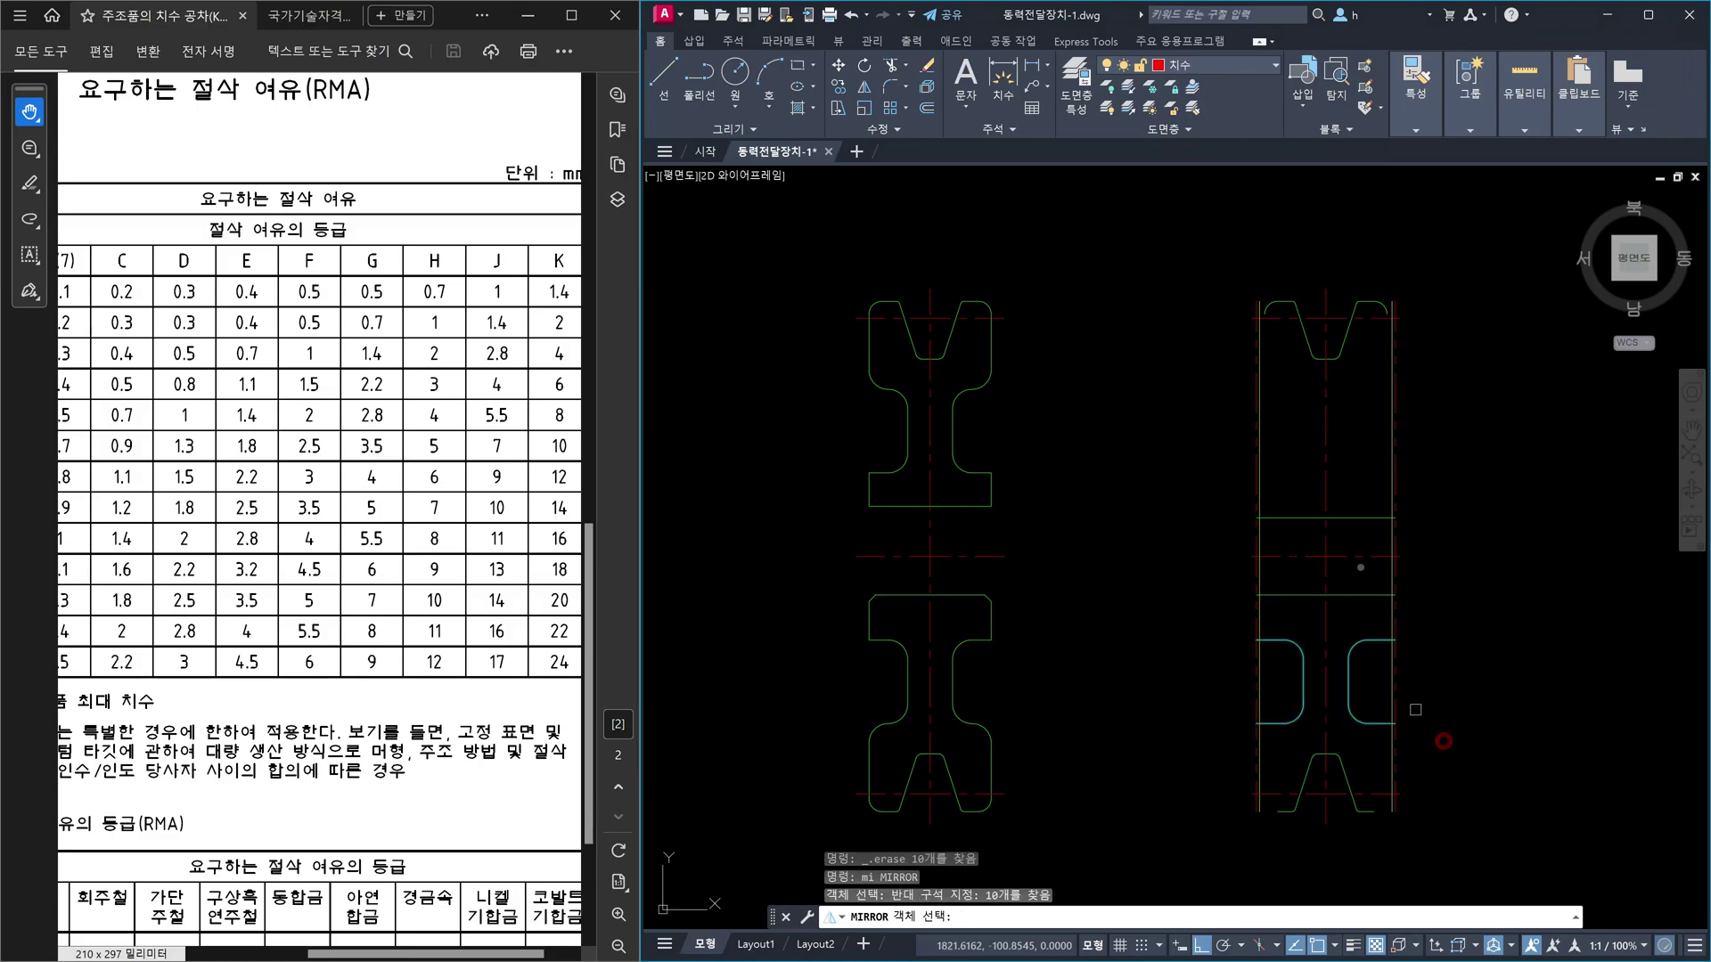
key(Return)
click(1361, 557)
click(1462, 557)
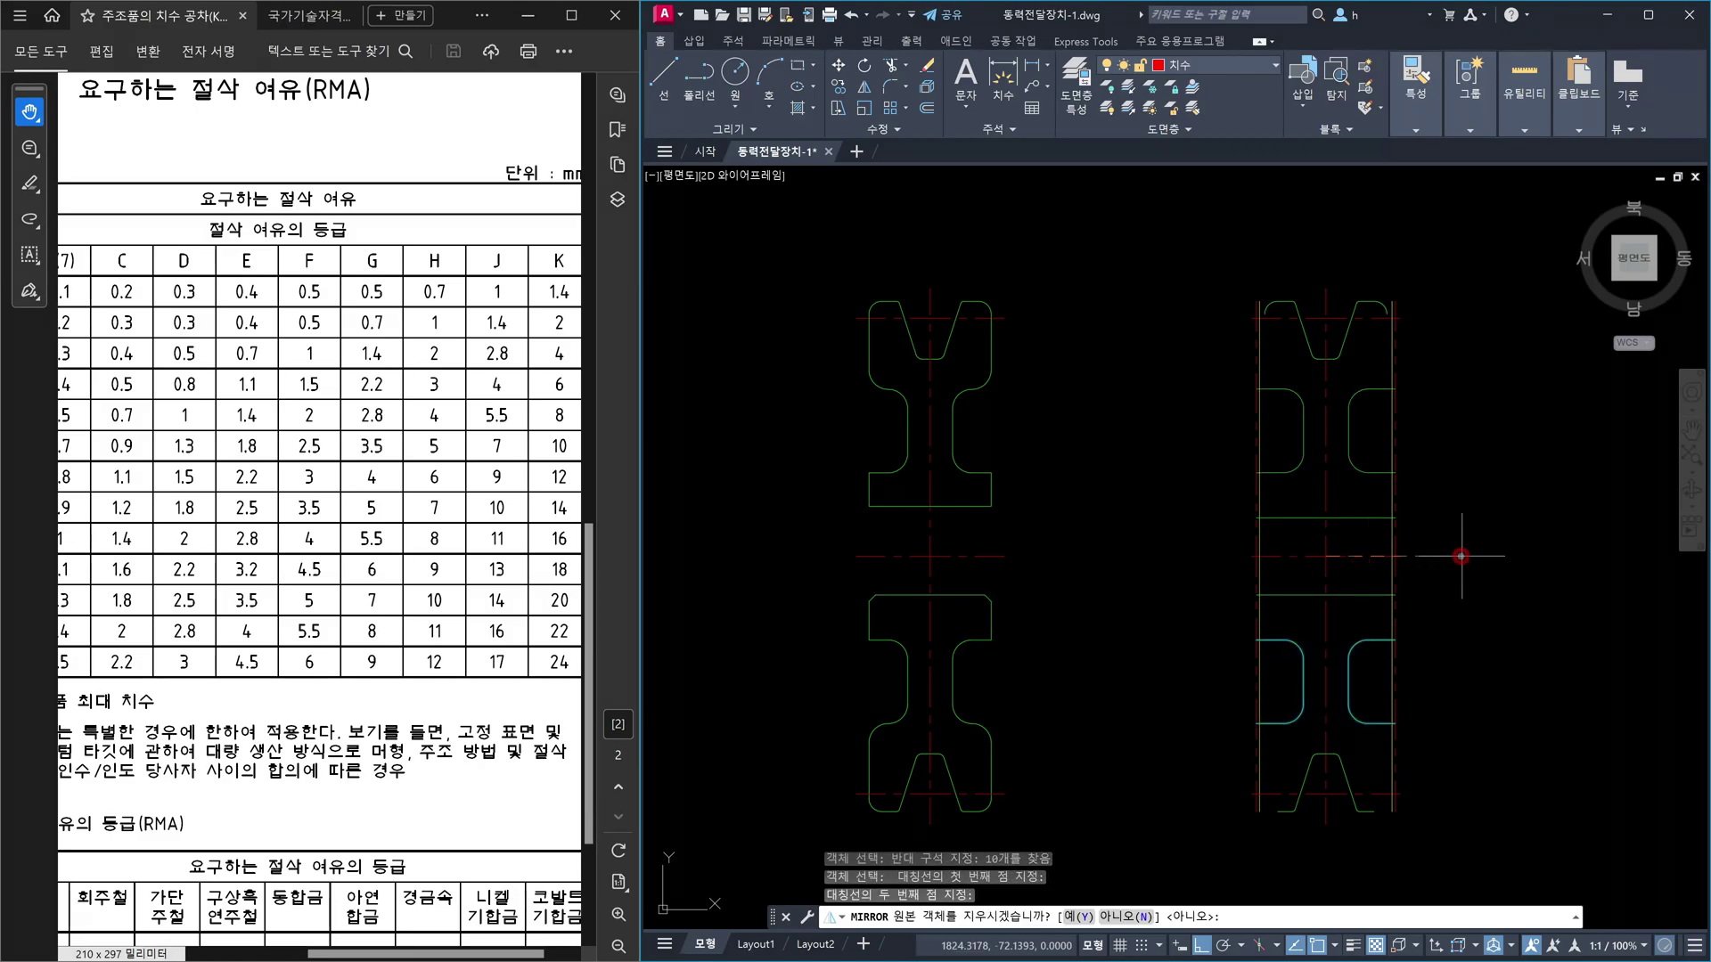
key(Escape)
- Trim the vertical side lines across both lower recess openings, using the recesses' horizontal edges as cutting edges
scroll(1336, 631, up, 4)
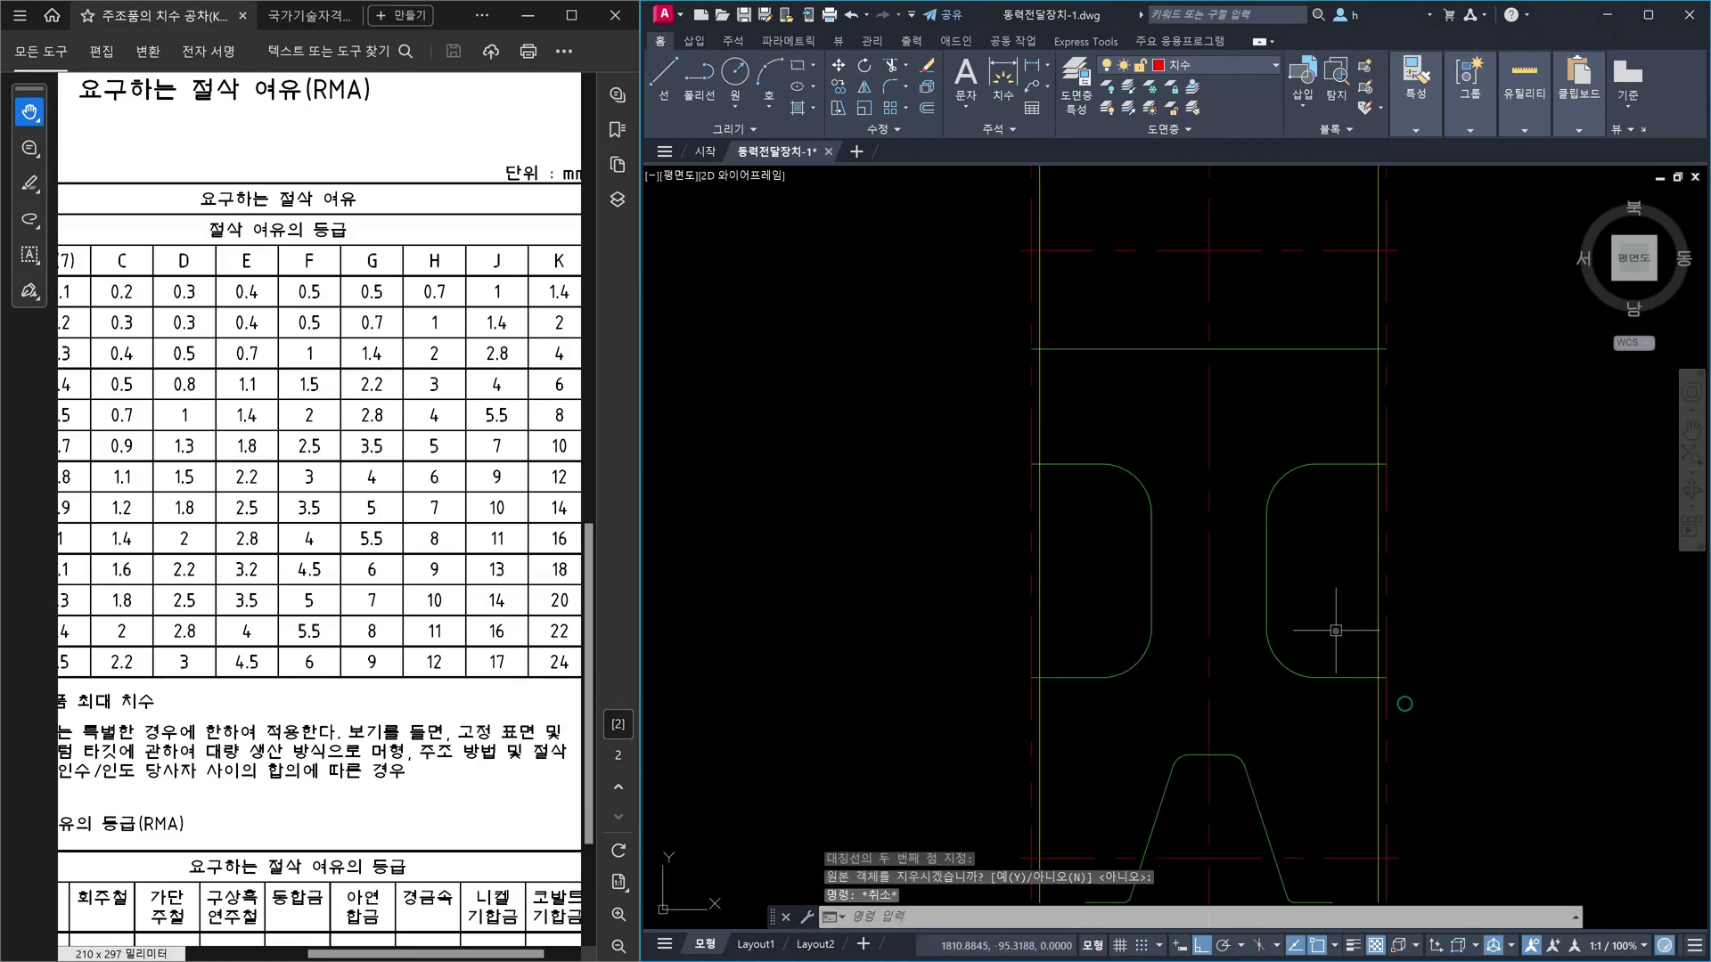
text(tr)
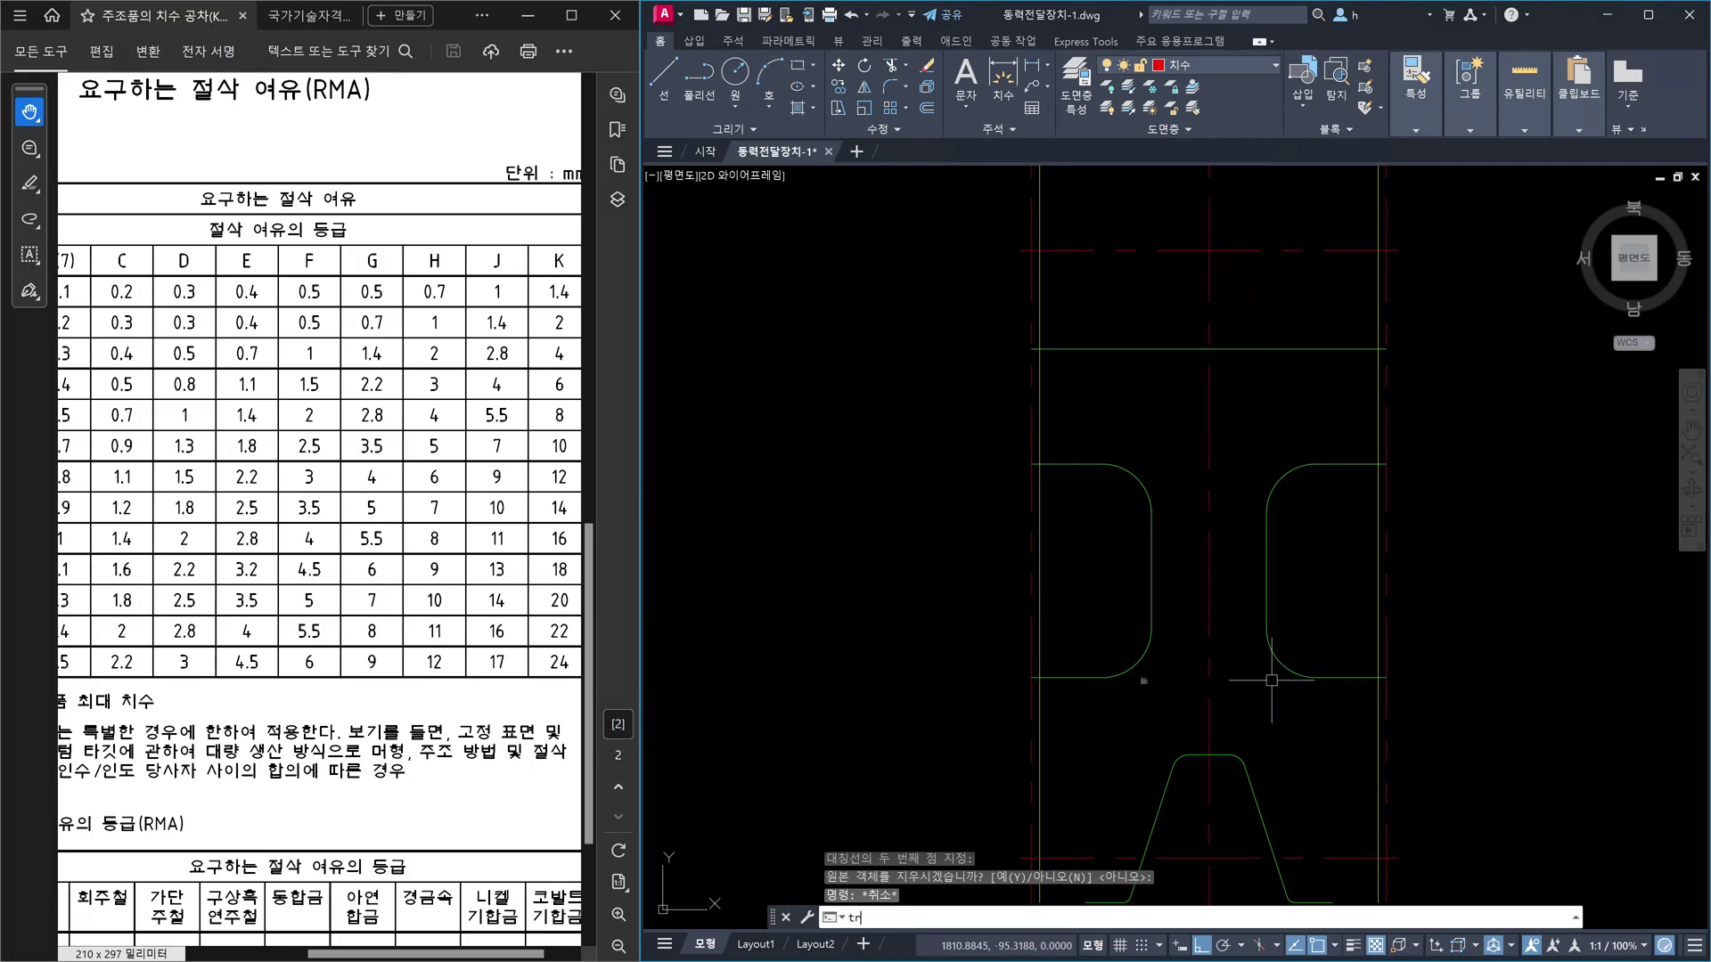
key(Return)
click(1071, 679)
click(1077, 465)
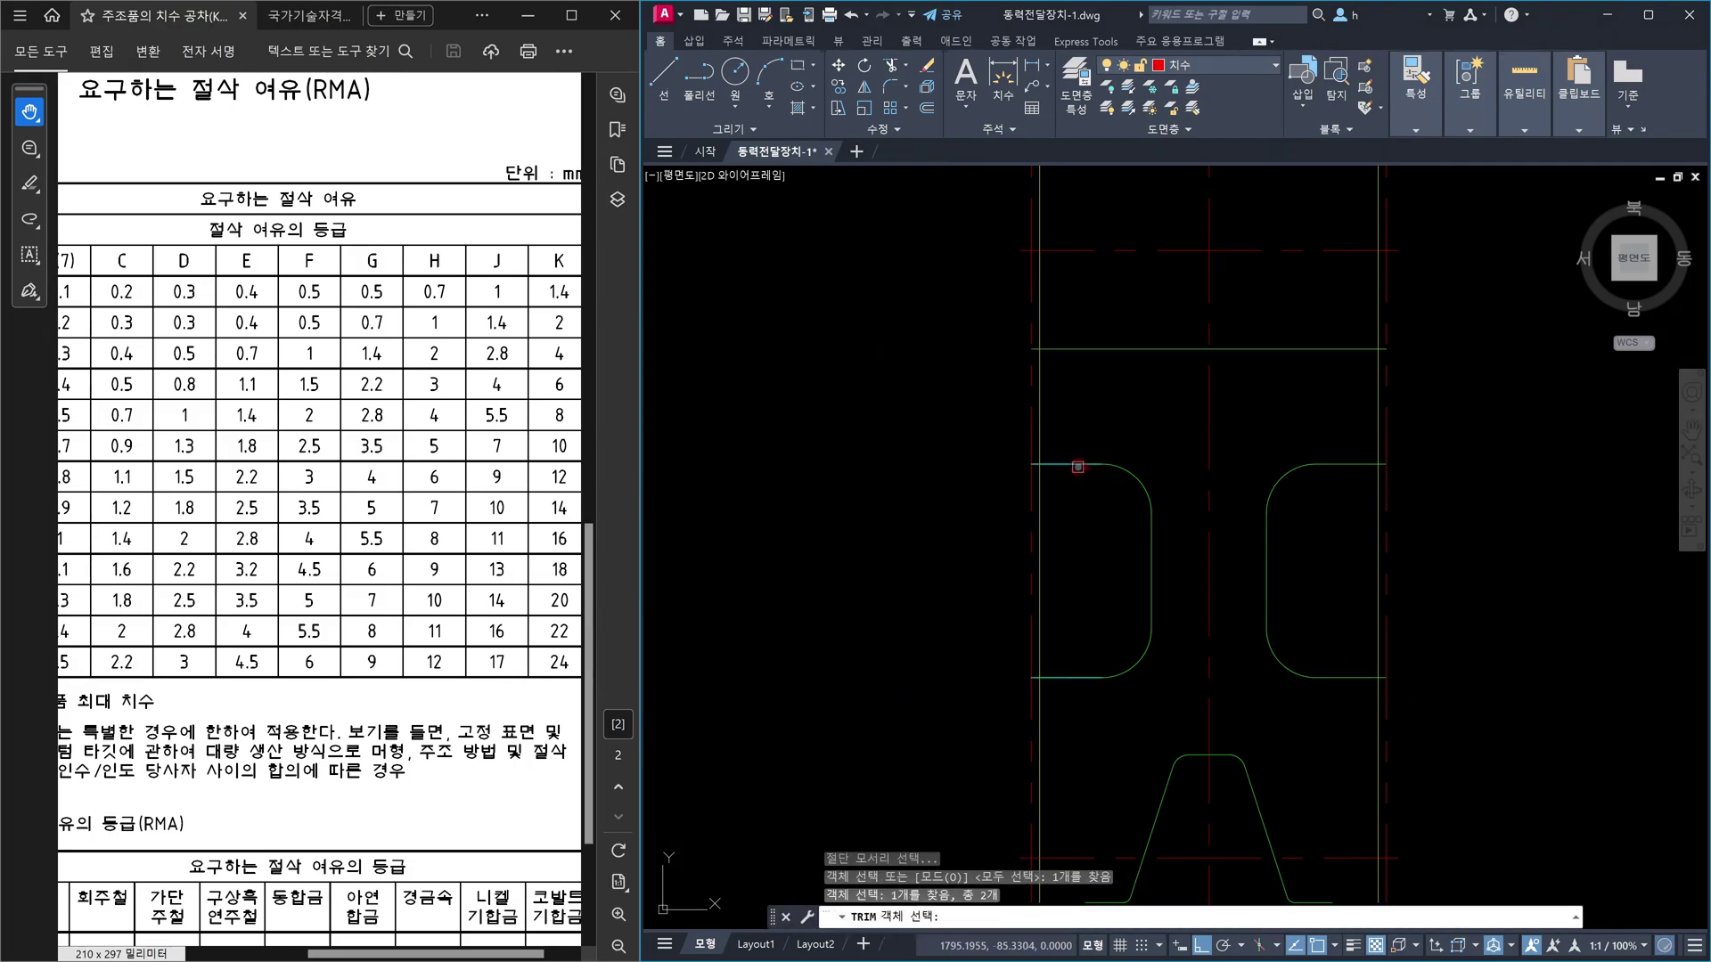
click(1348, 464)
click(1354, 678)
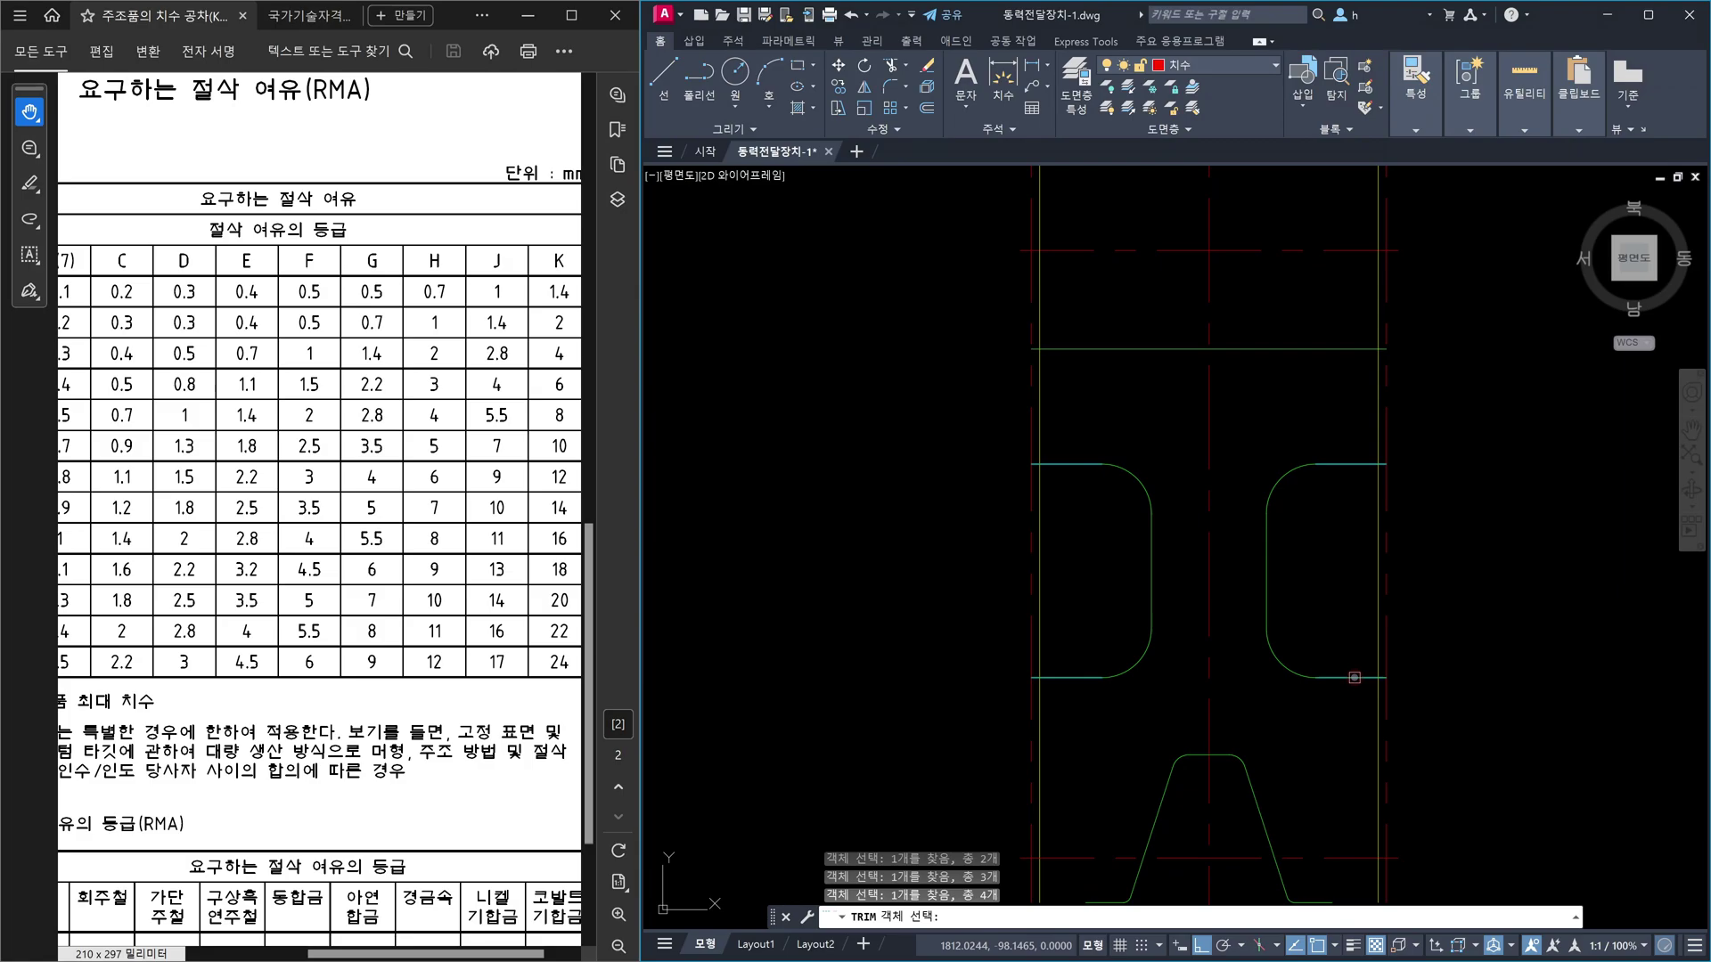
key(Return)
click(1388, 661)
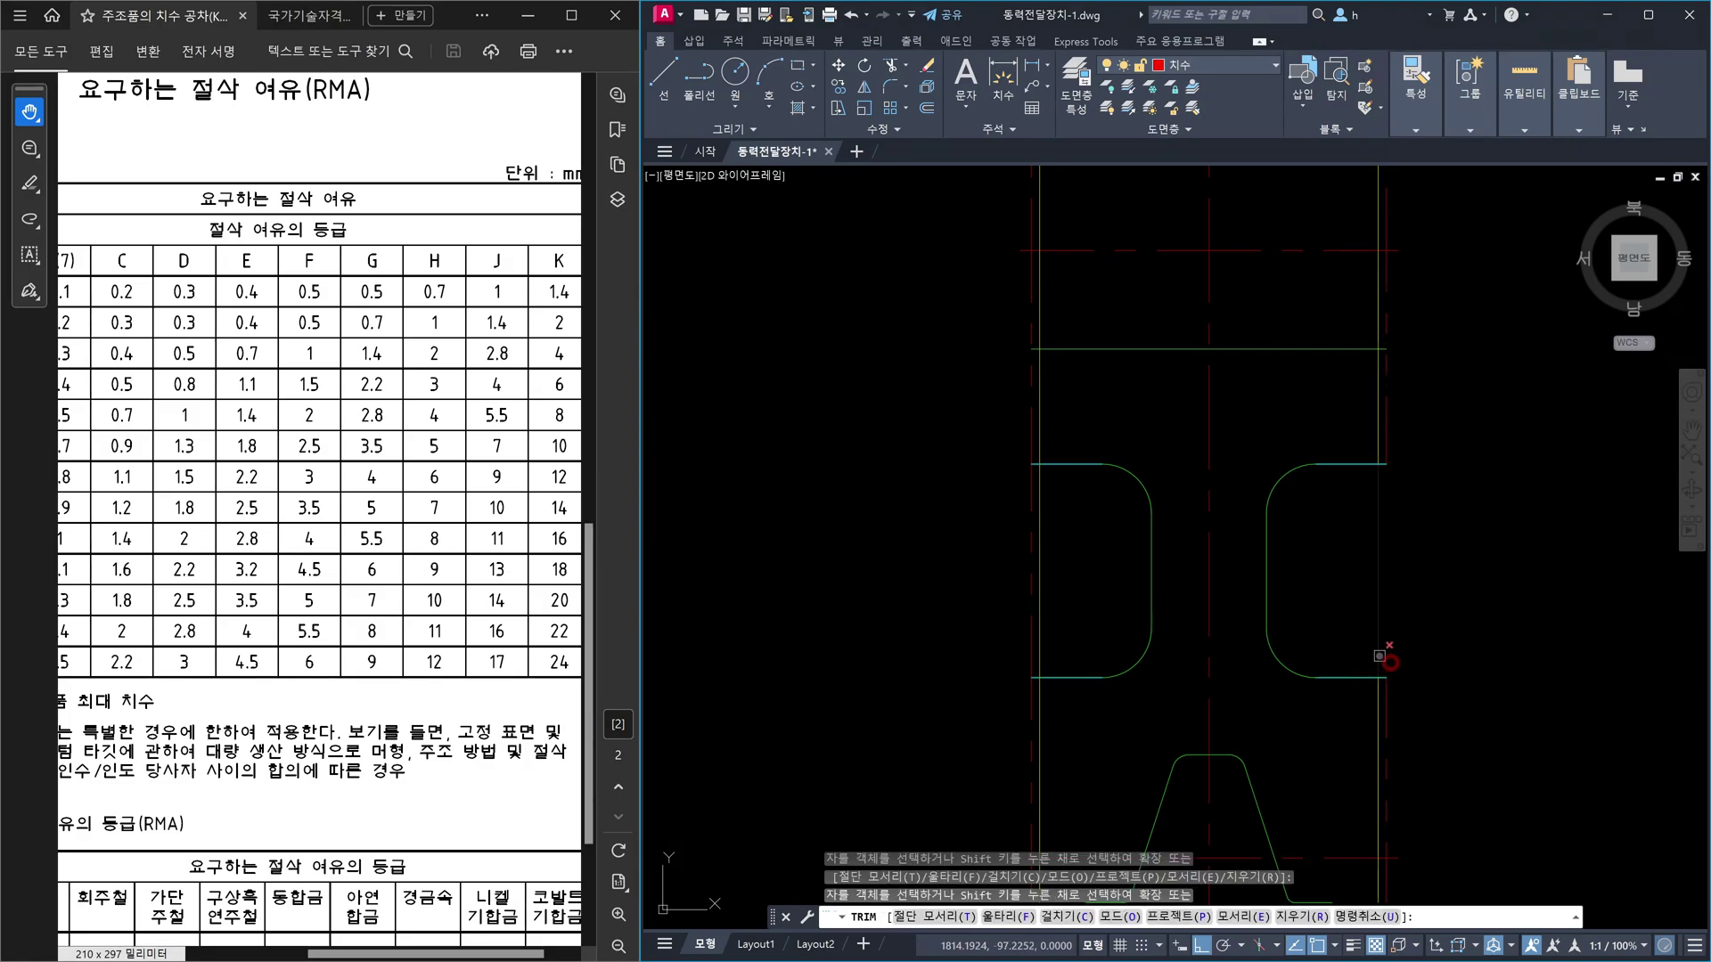
key(Escape)
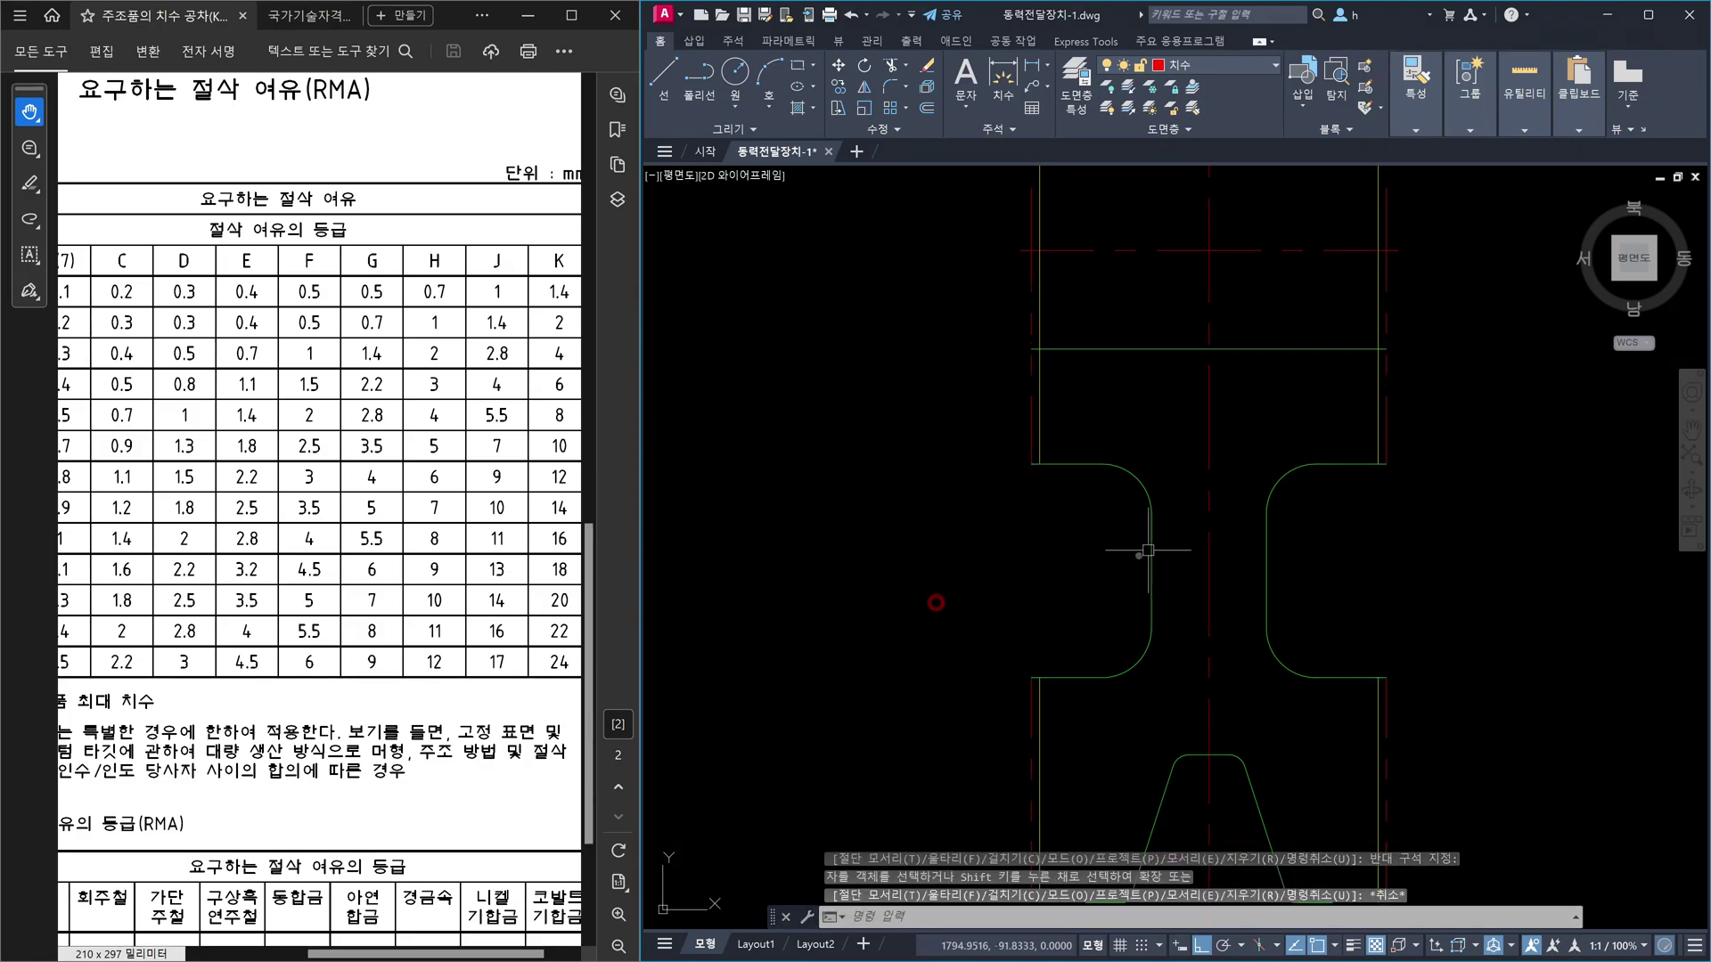
- Trim the vertical side lines across both upper recess openings, using the recesses' horizontal edges as cutting edges
scroll(1146, 546, down, 2)
middle_drag(1119, 397, 1142, 474)
scroll(1136, 446, up, 2)
key(space)
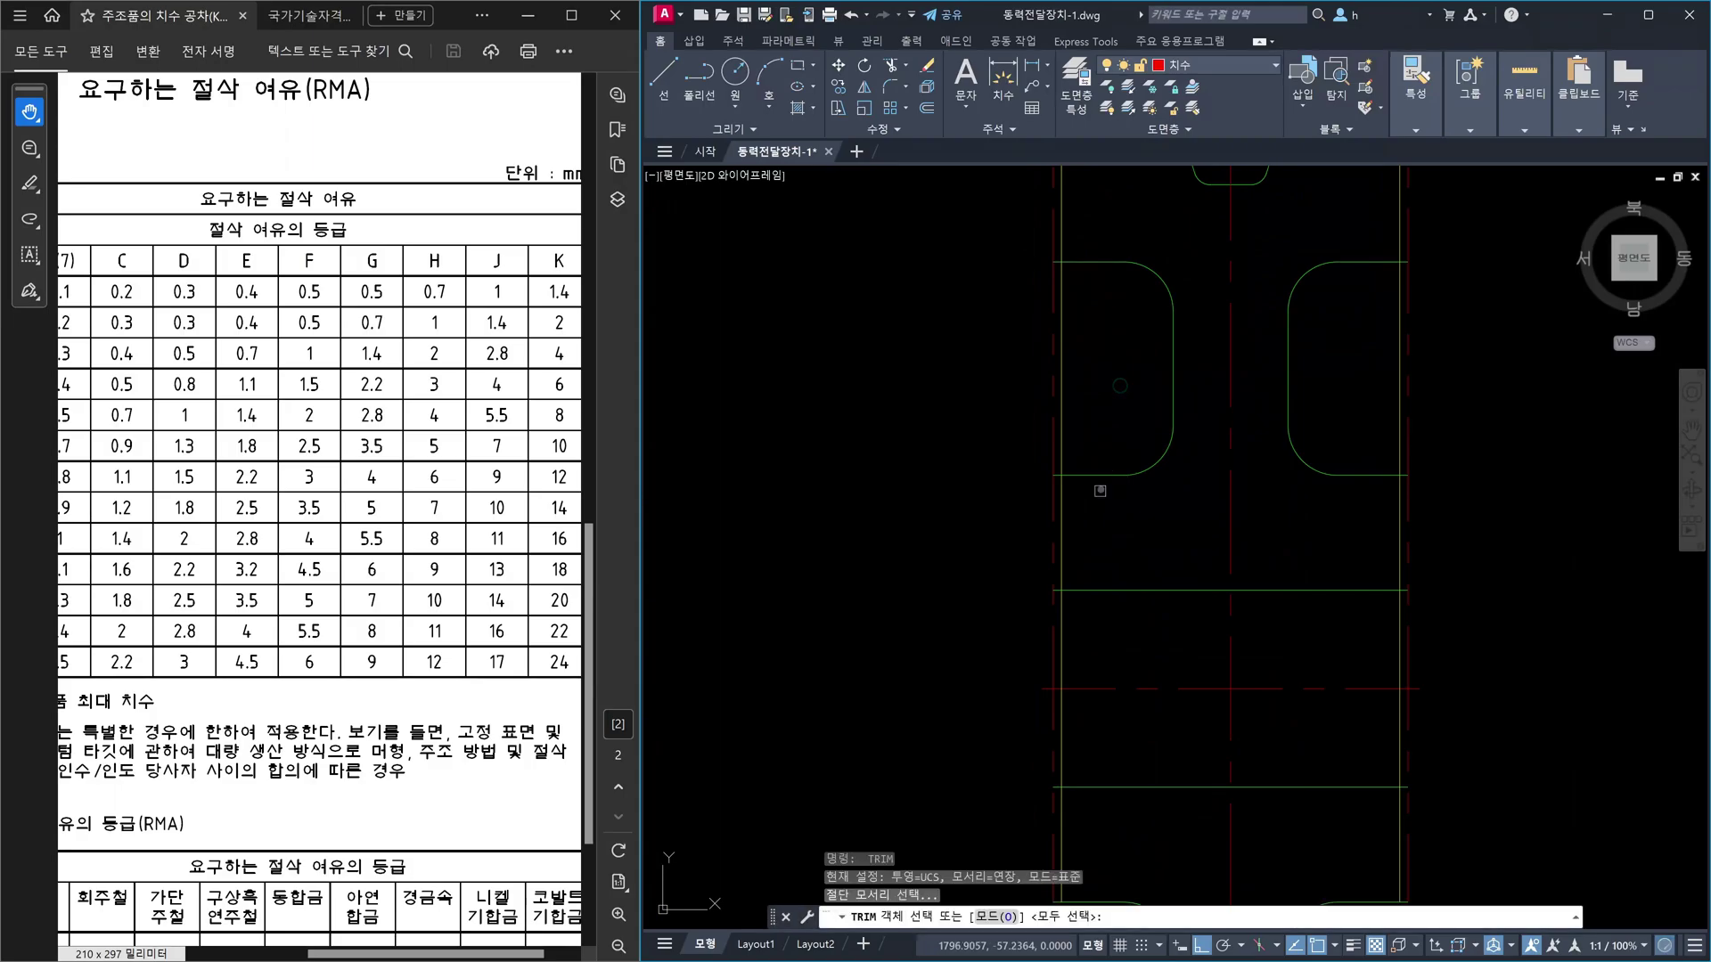
click(1133, 494)
click(1084, 243)
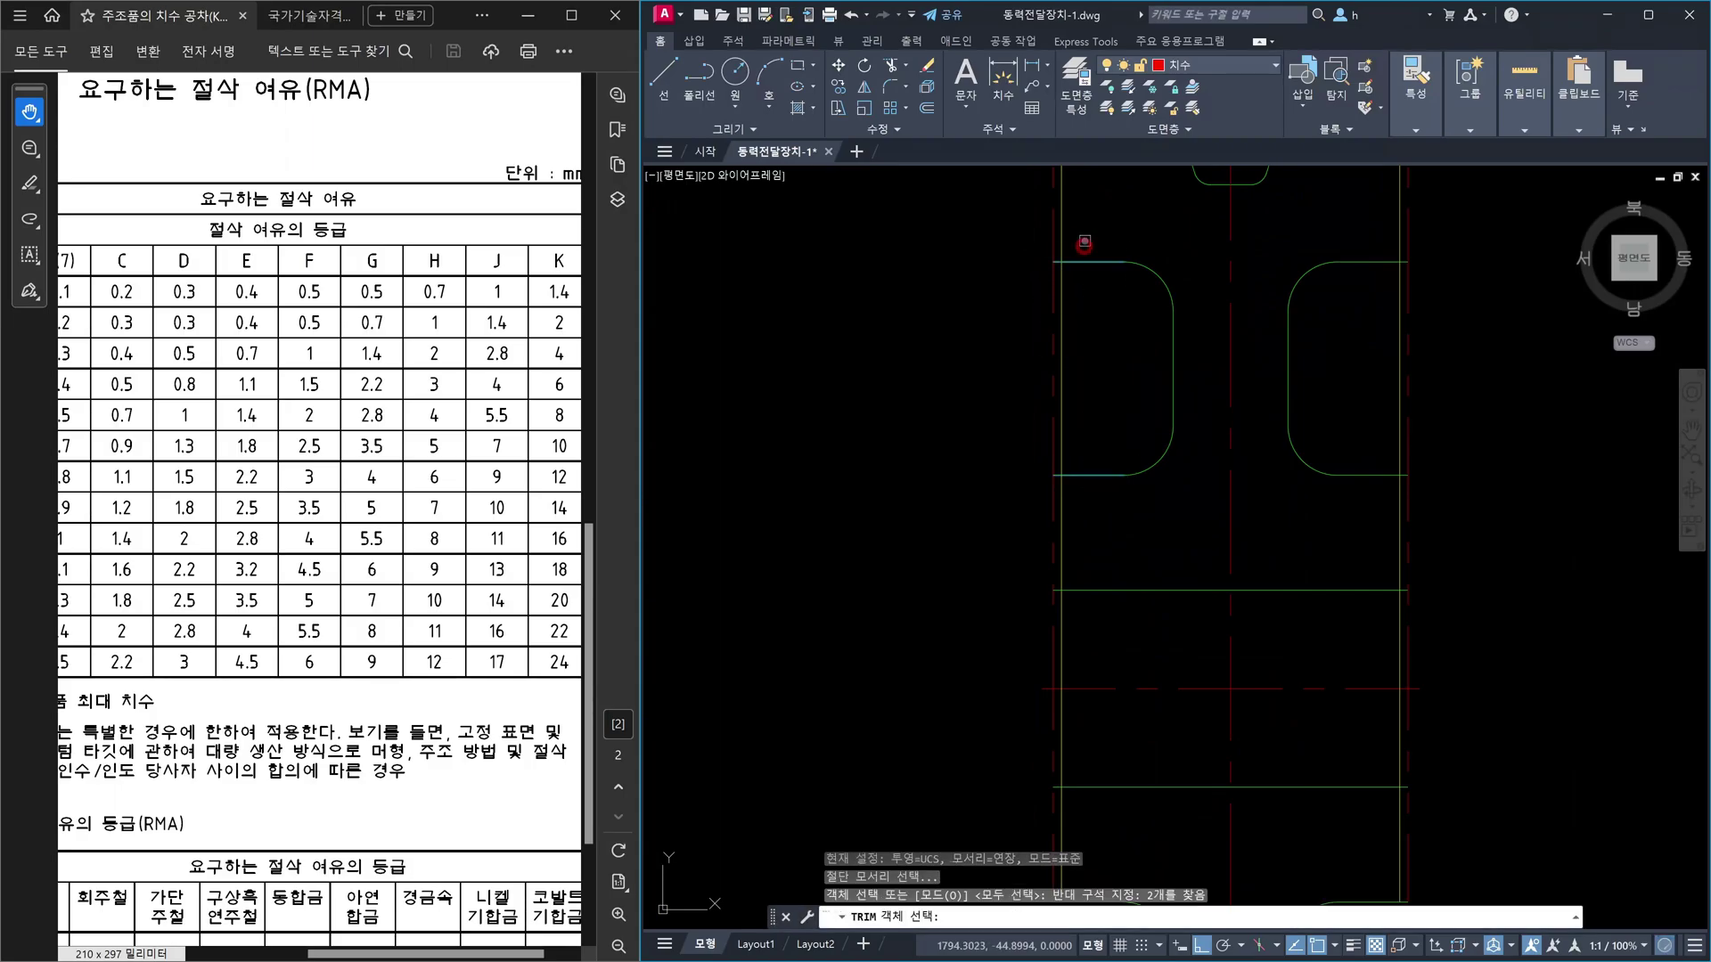
click(1381, 506)
click(1361, 252)
key(space)
click(1456, 392)
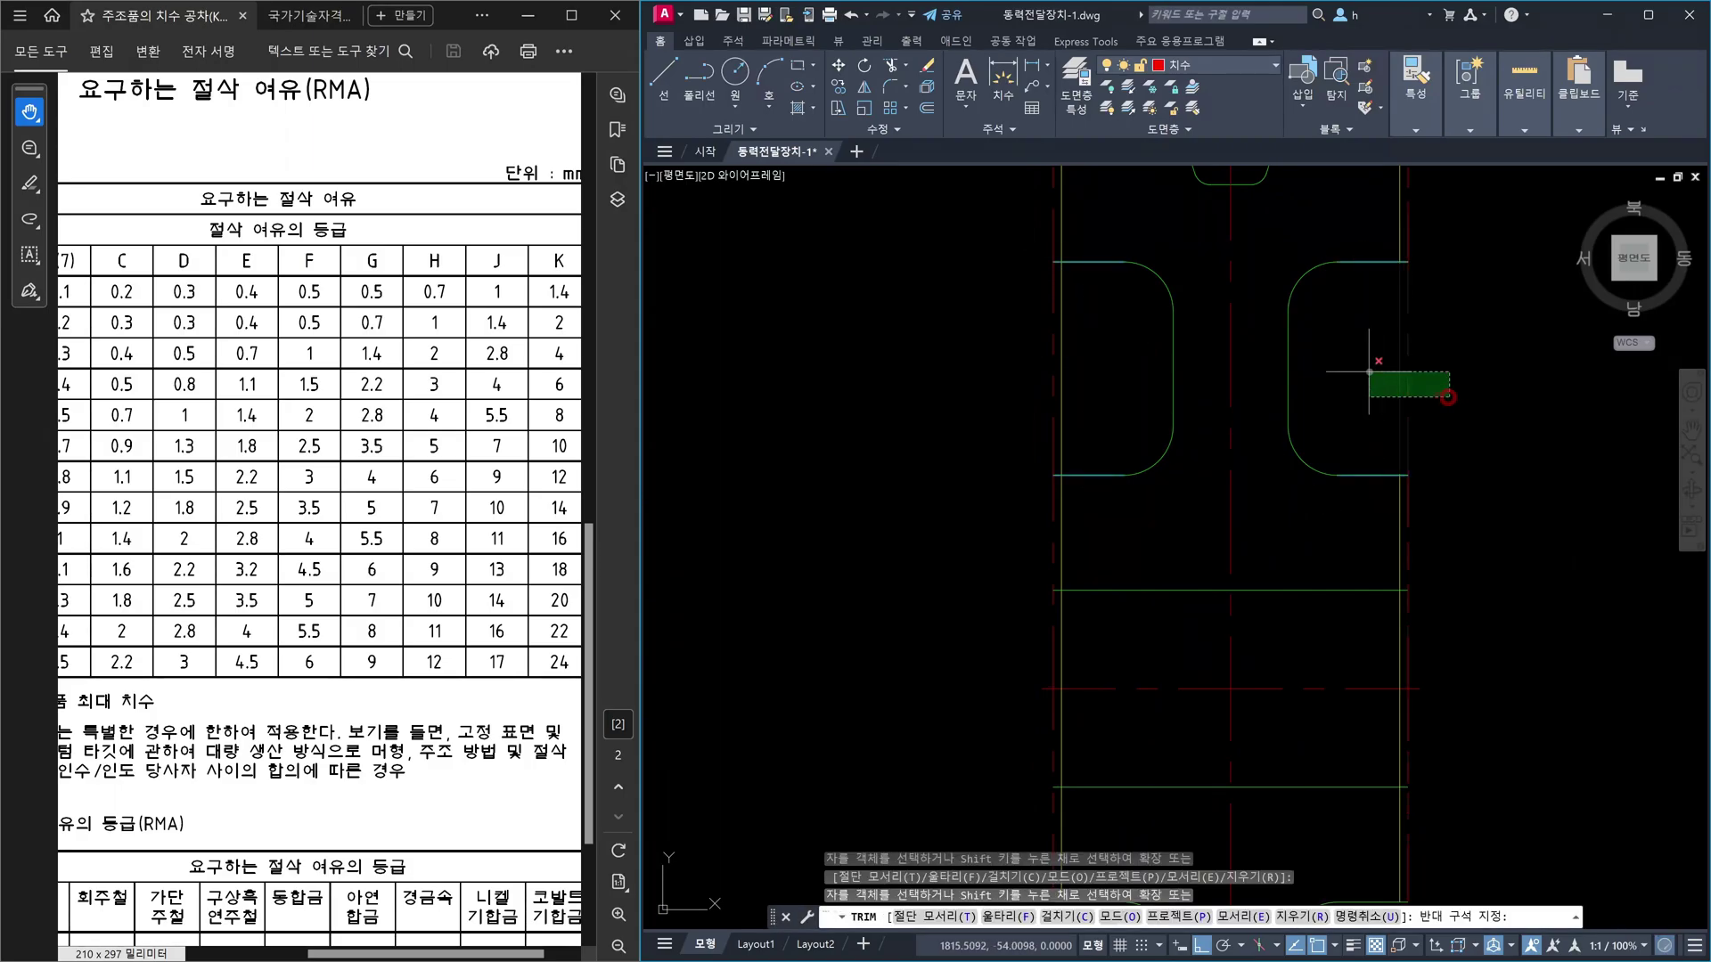
click(1366, 373)
click(1114, 372)
click(985, 370)
key(Escape)
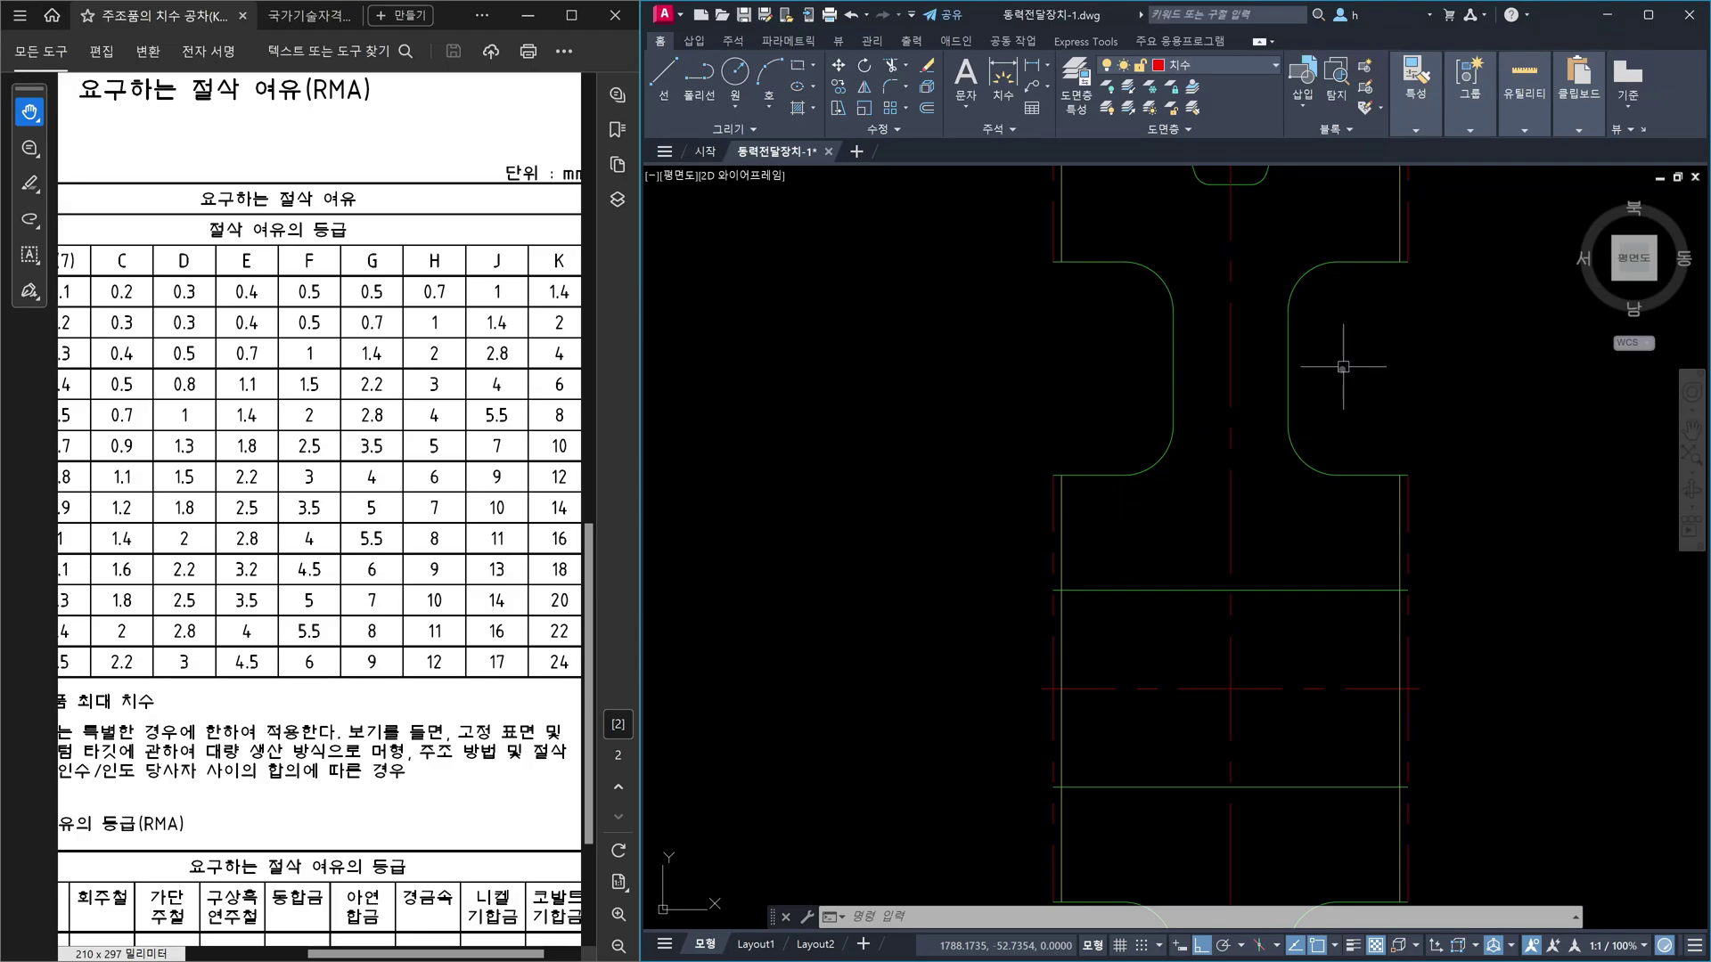
- Examine the two upper recess outlines and the short outer edge beside the lower V-groove by highlighting them, then clear the selection
click(1355, 530)
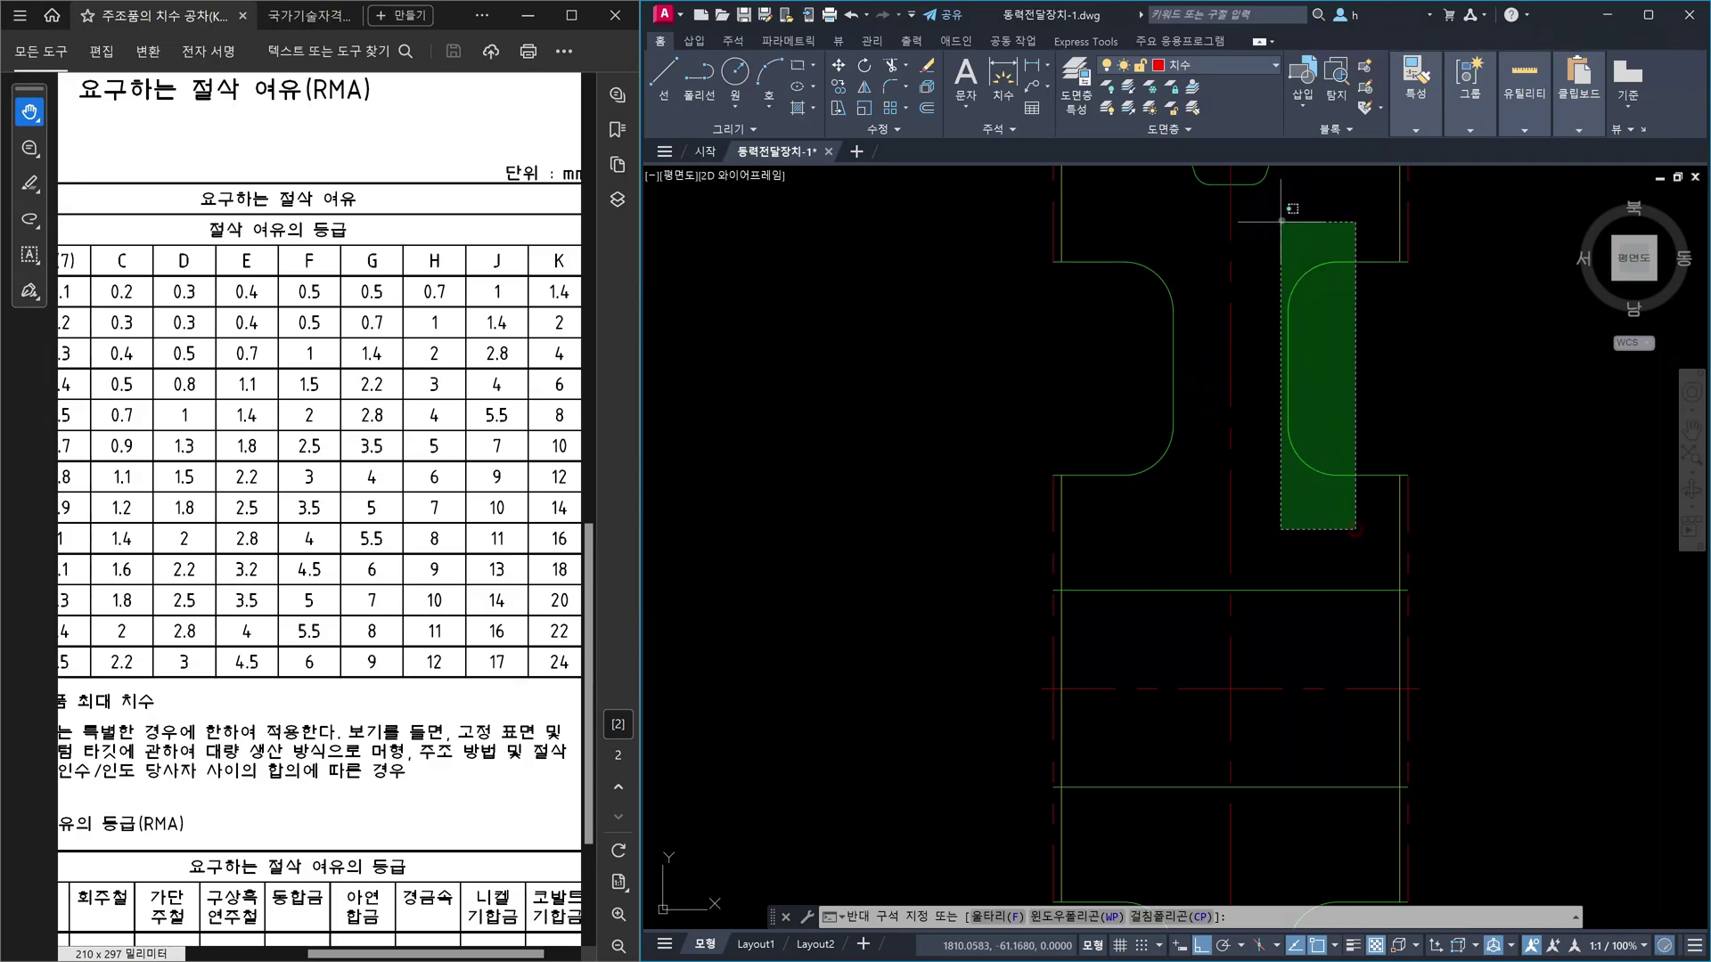
click(1355, 530)
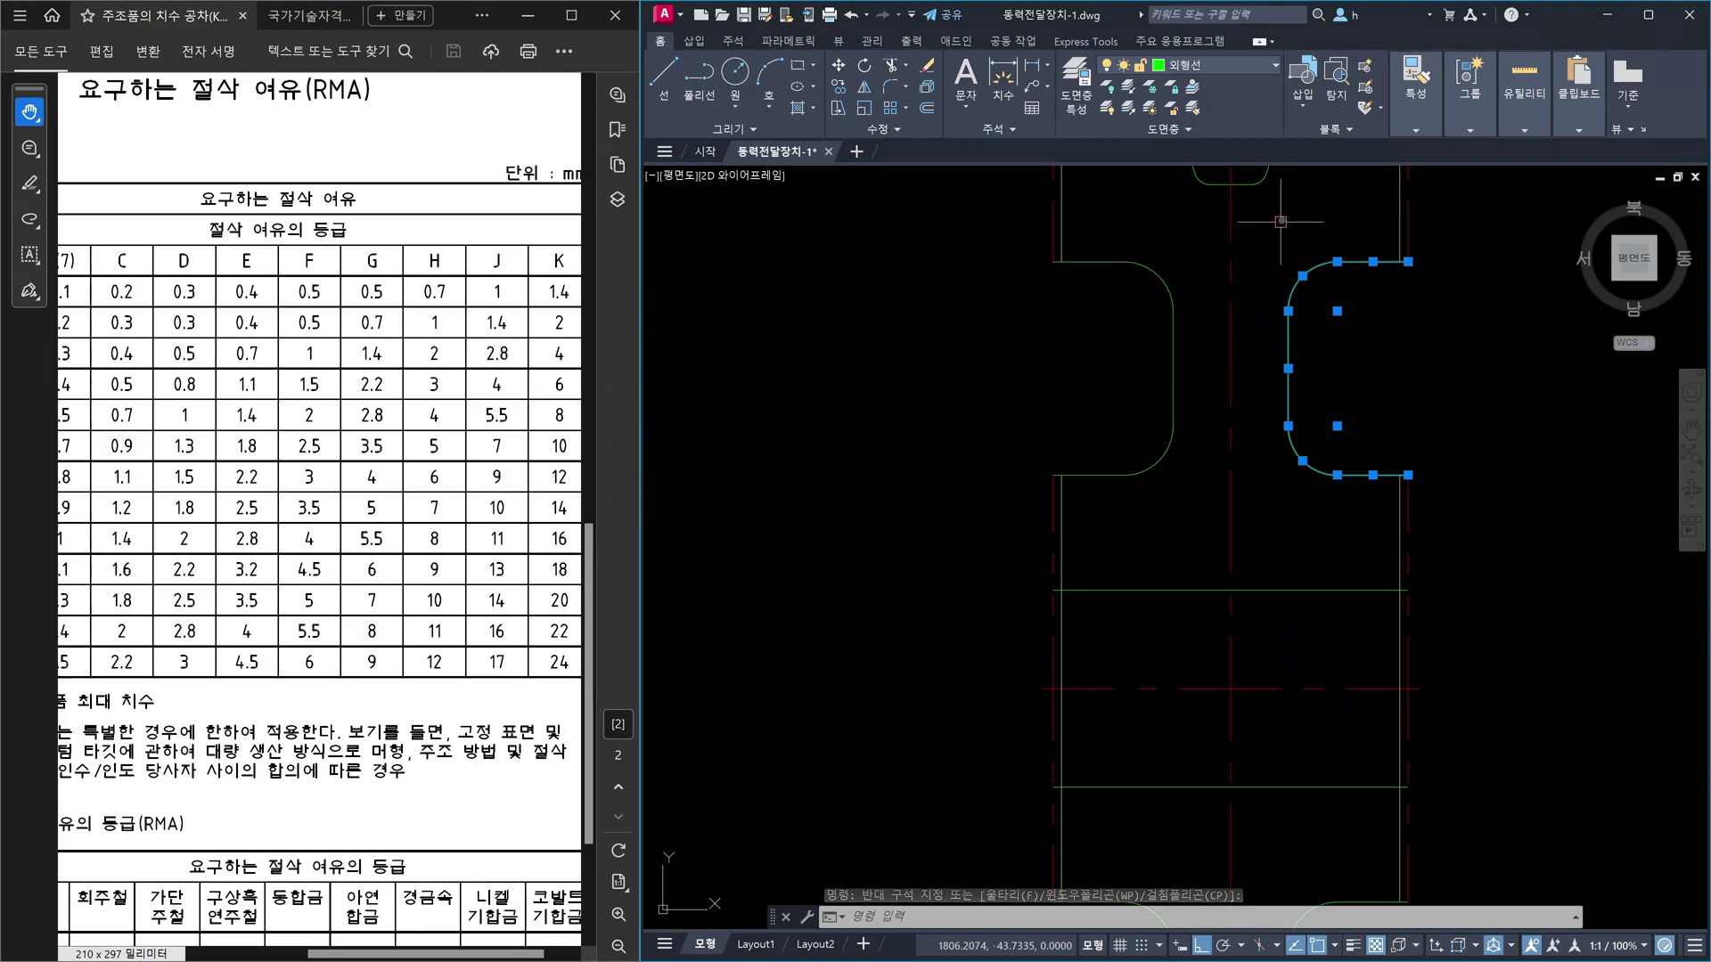
key(Escape)
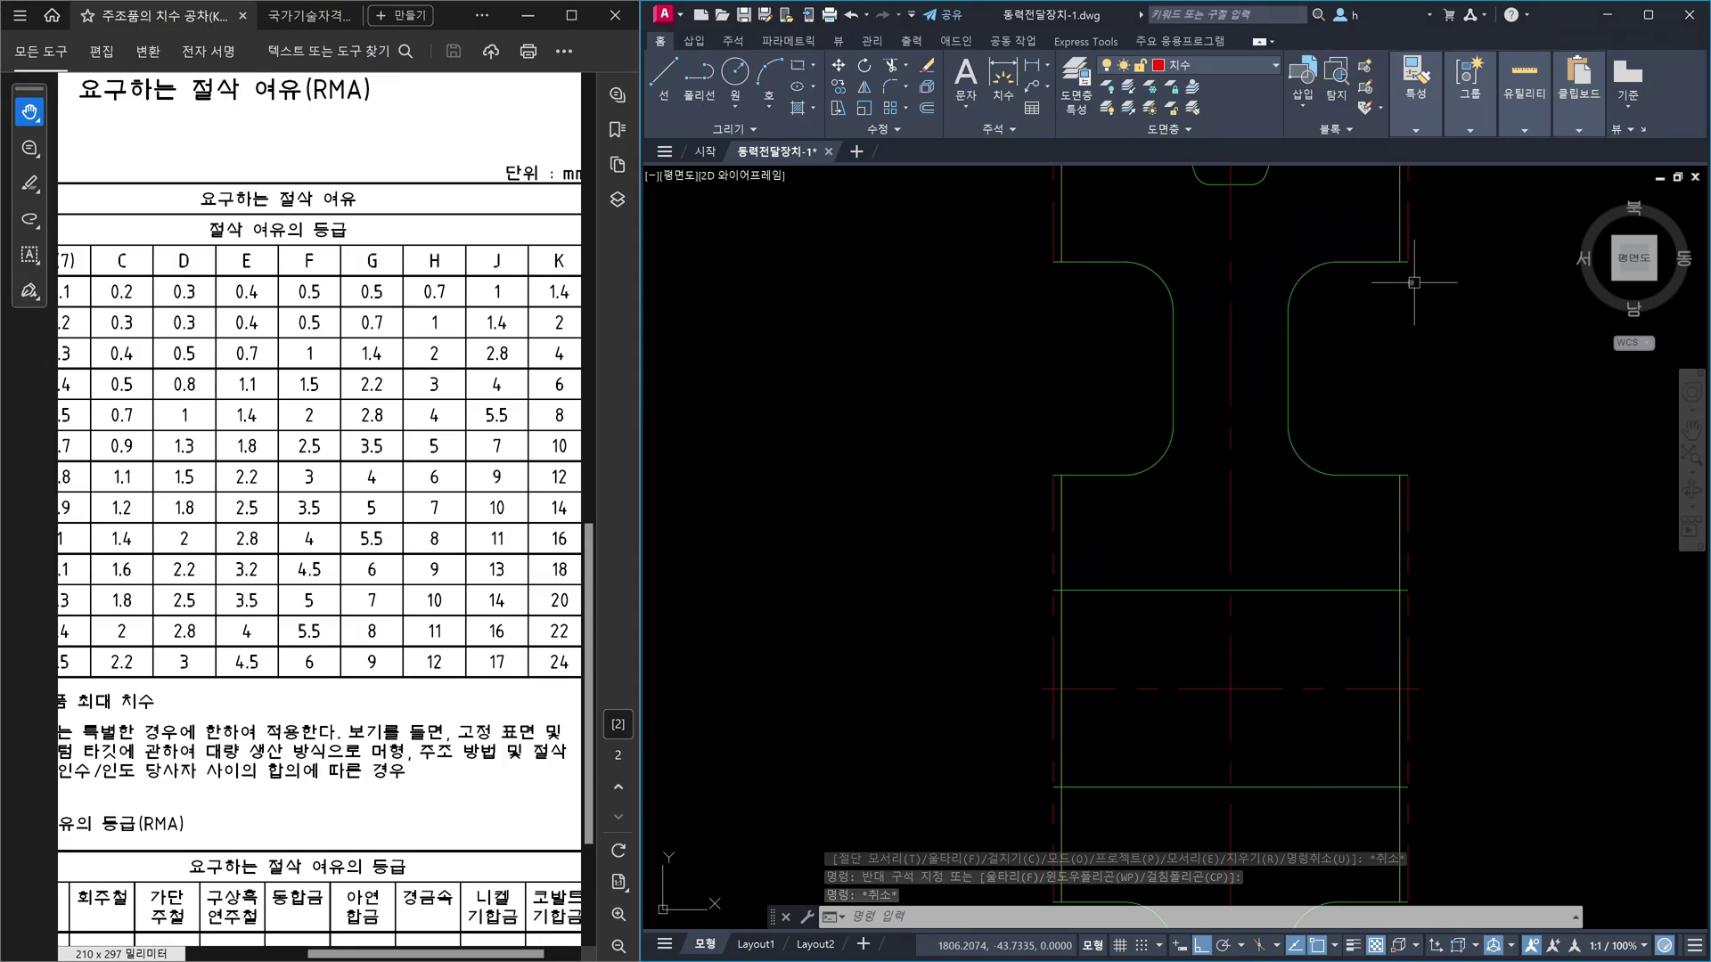
click(1353, 516)
click(1283, 239)
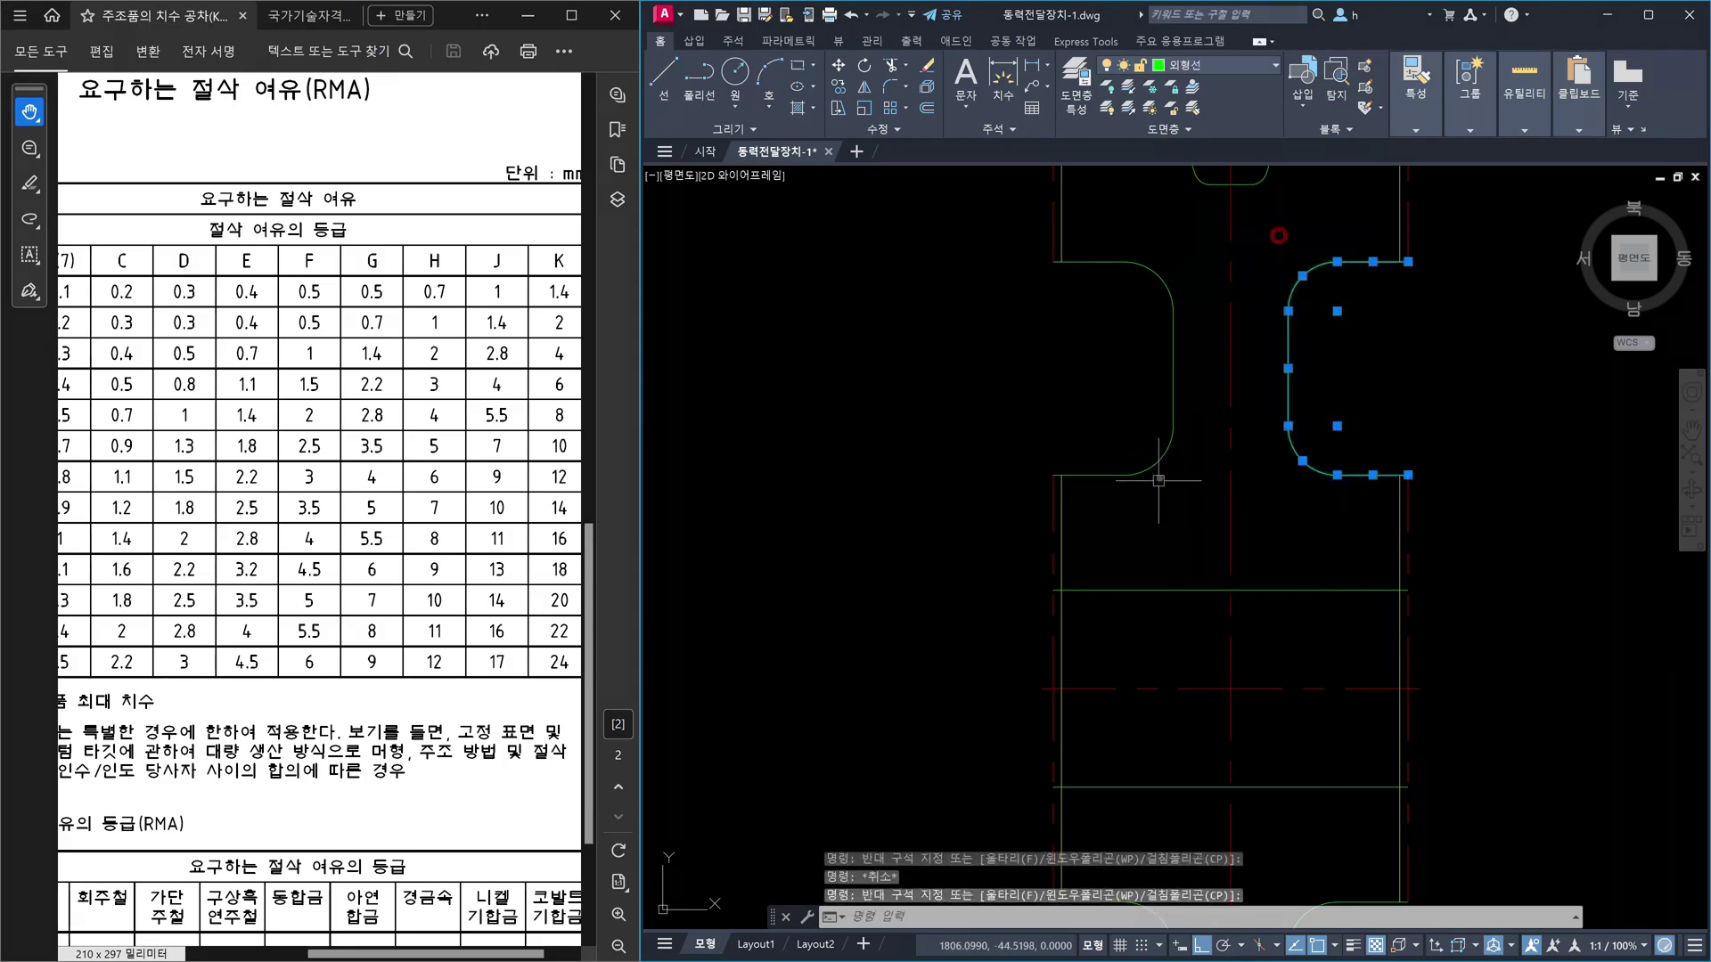
click(1189, 492)
click(1103, 245)
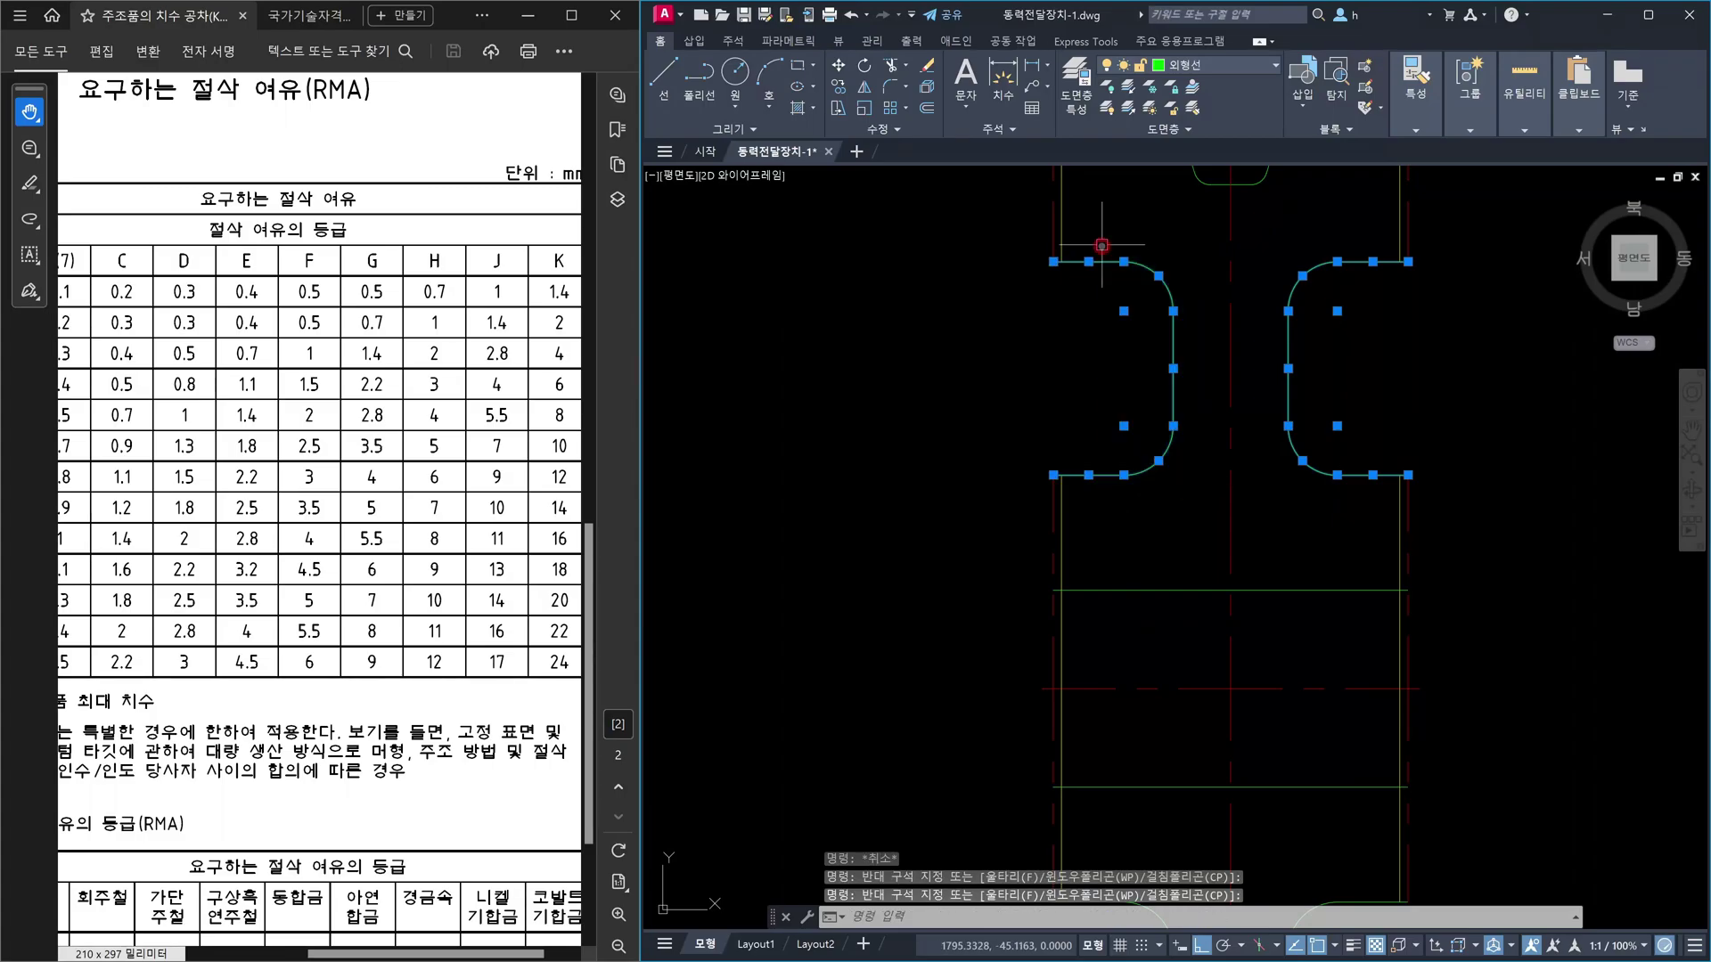
key(Escape)
key(Escape)
scroll(1158, 241, down, 3)
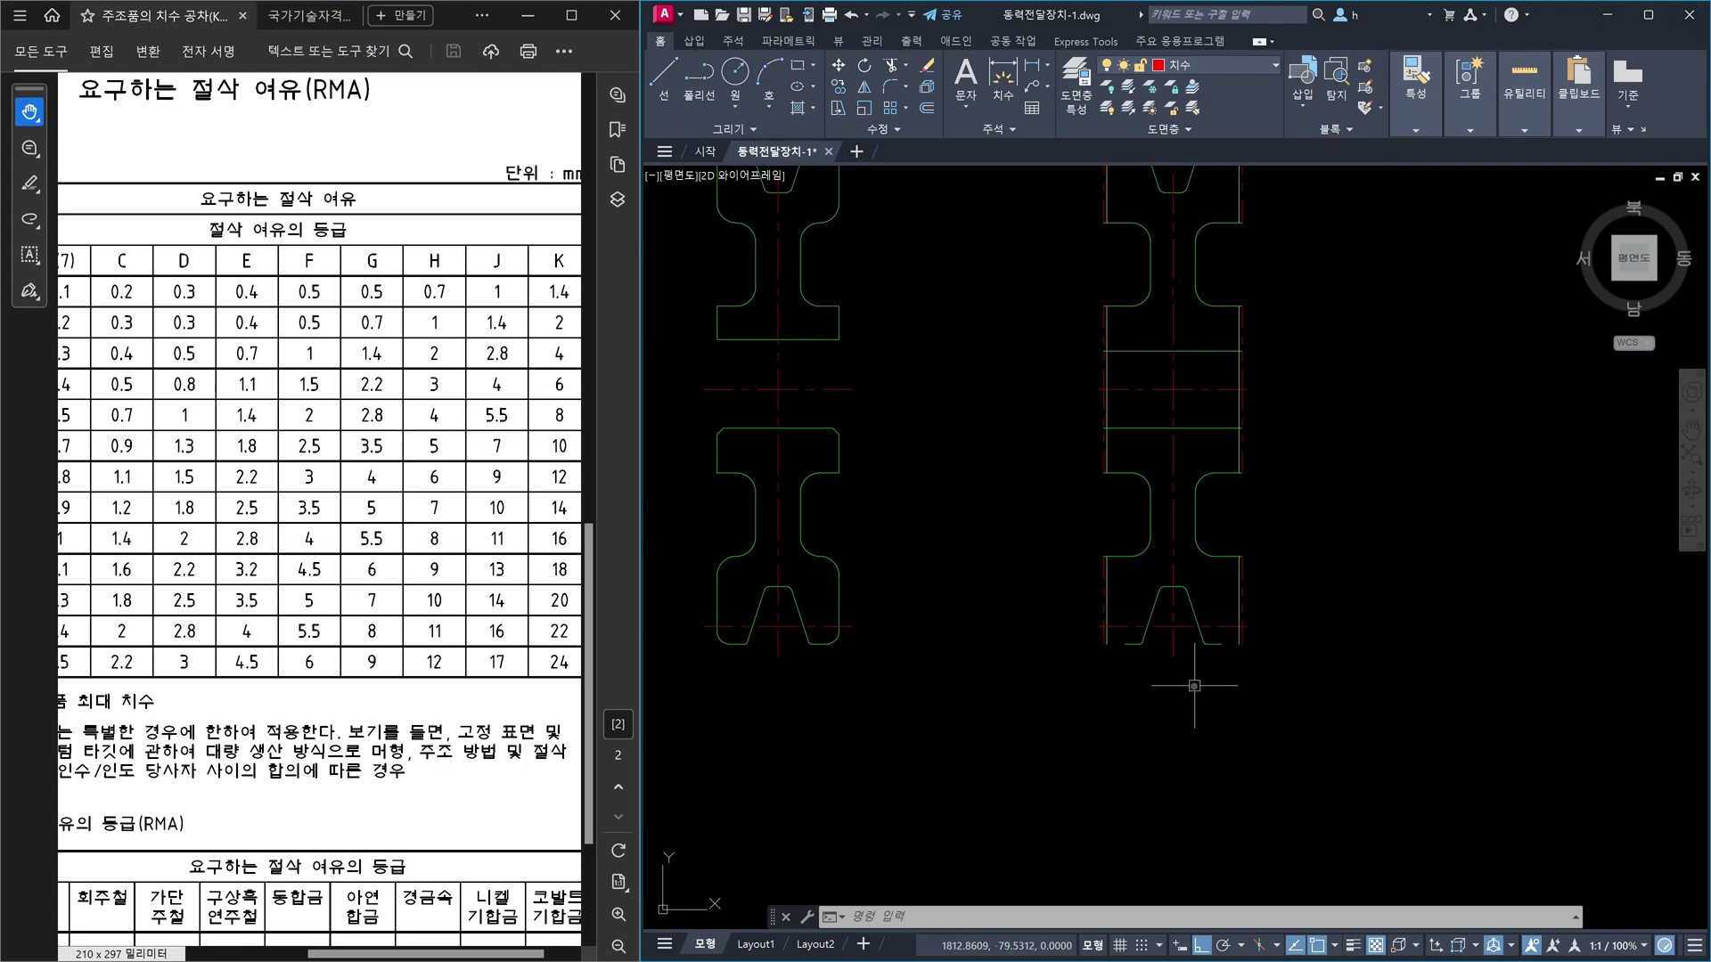
scroll(1154, 681, up, 5)
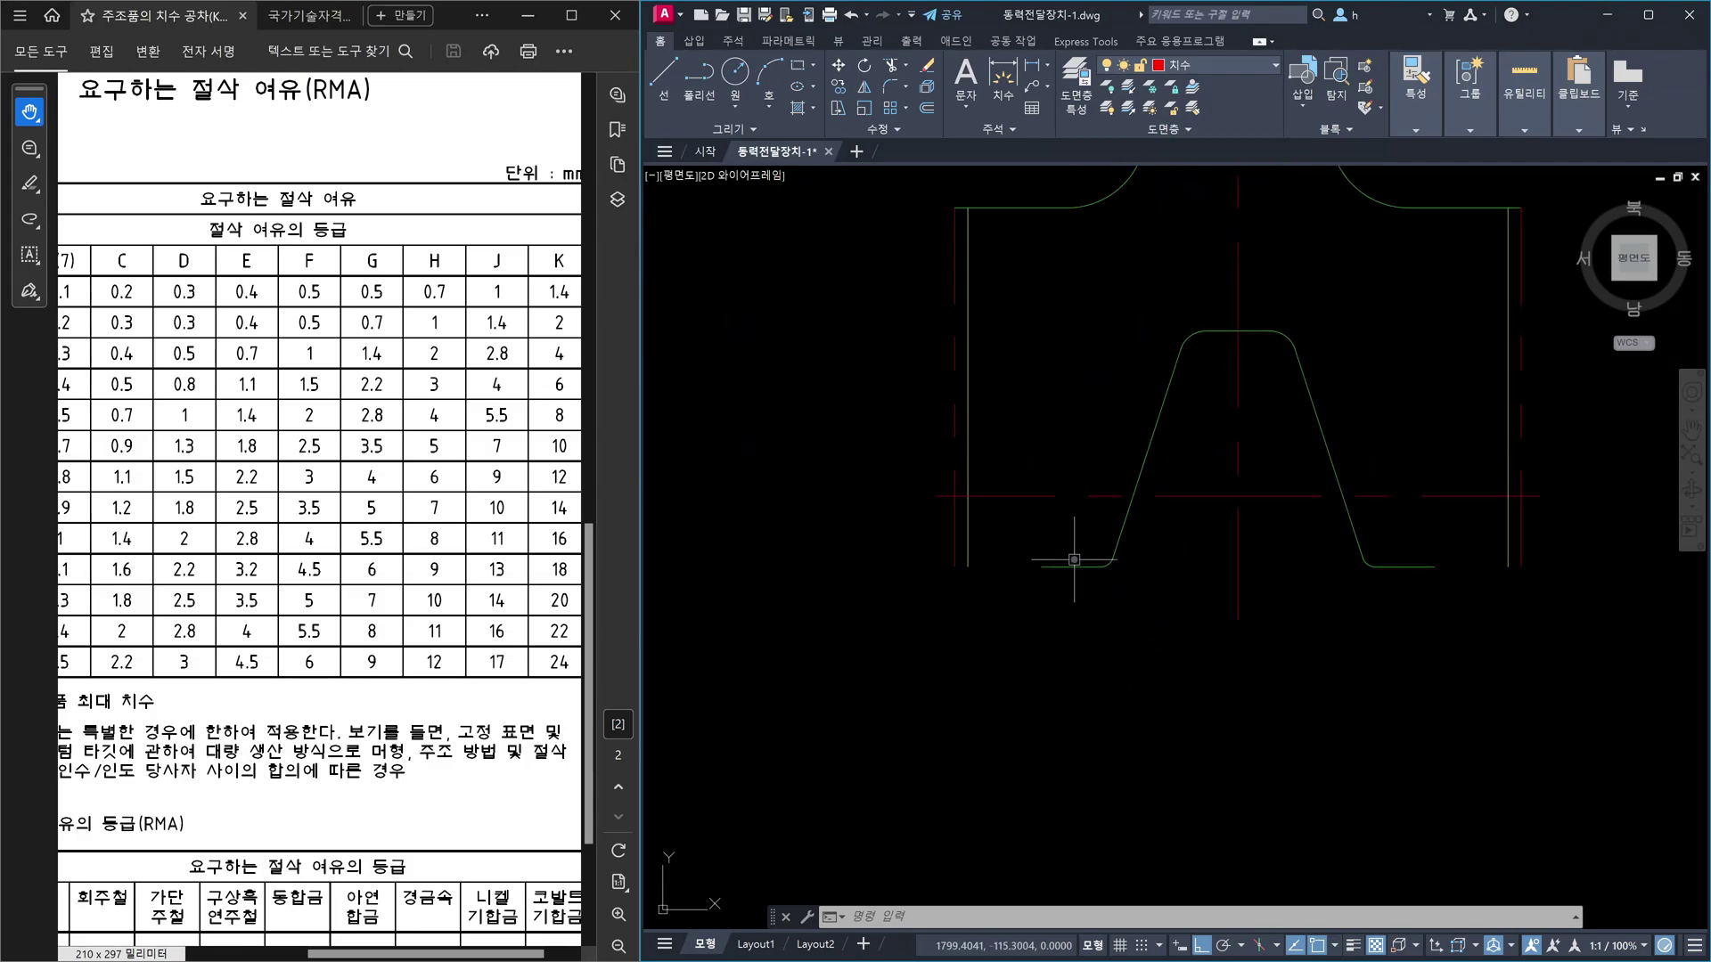
click(1074, 567)
scroll(1074, 566, down, 4)
scroll(1107, 551, down, 2)
middle_drag(1122, 532, 1239, 701)
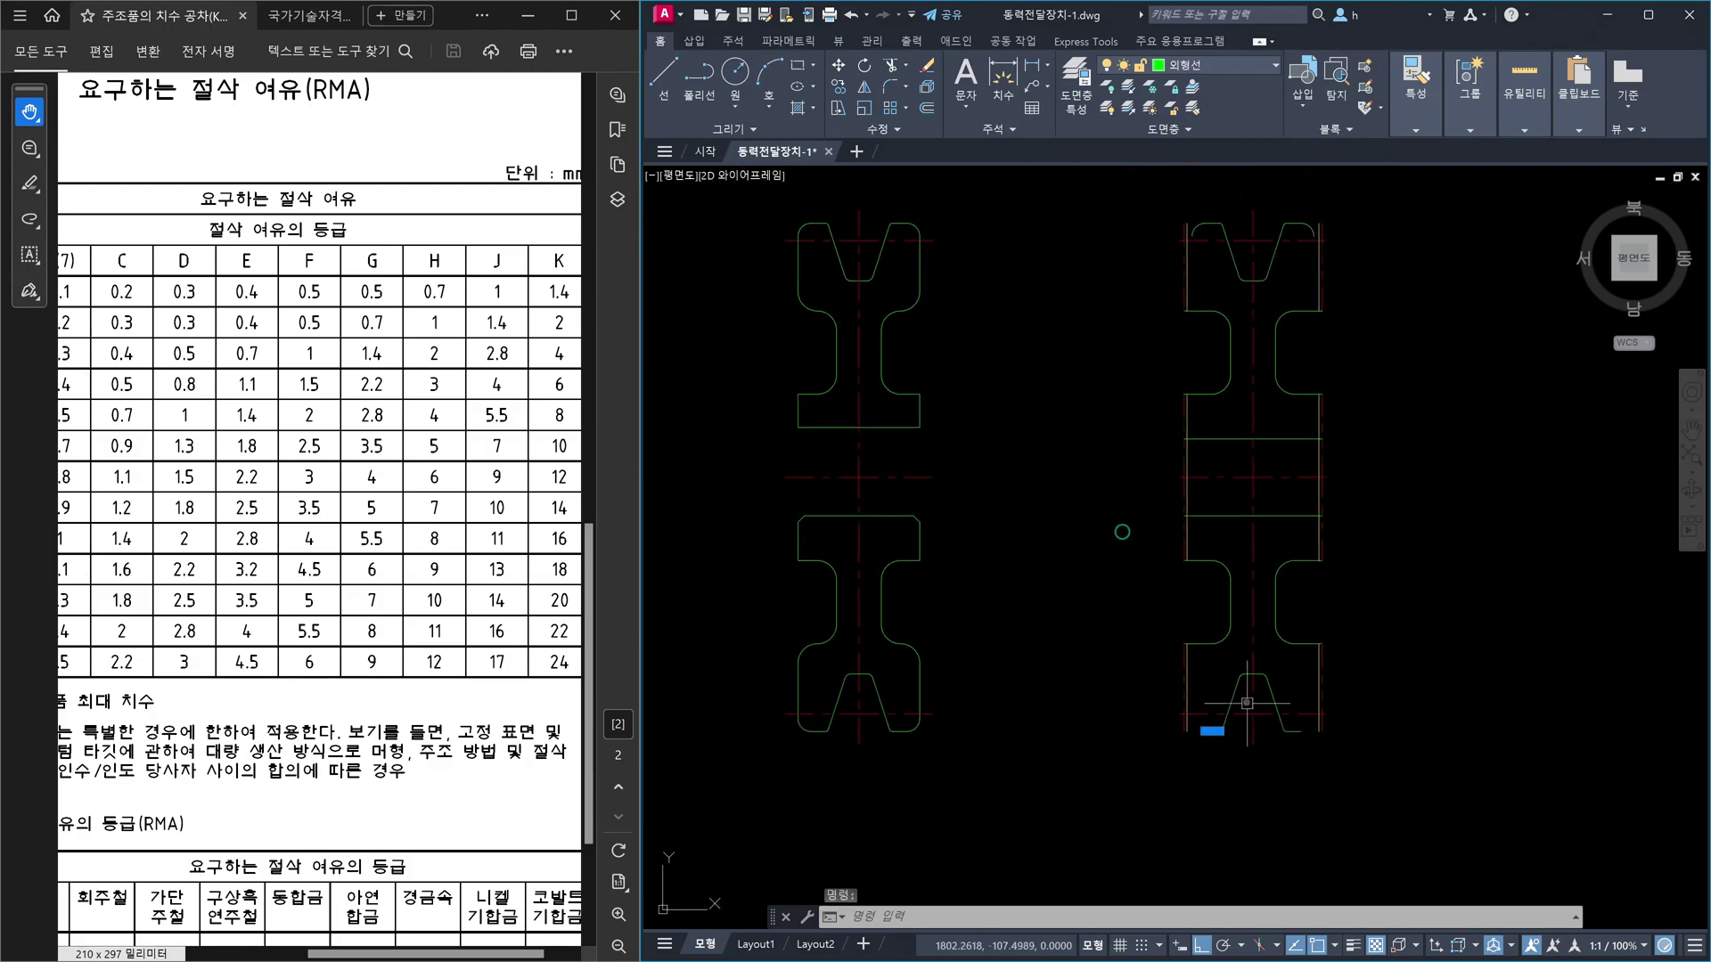
key(Escape)
- Start a linear dimension for the enlarged pulley blank section
text(dli)
key(Return)
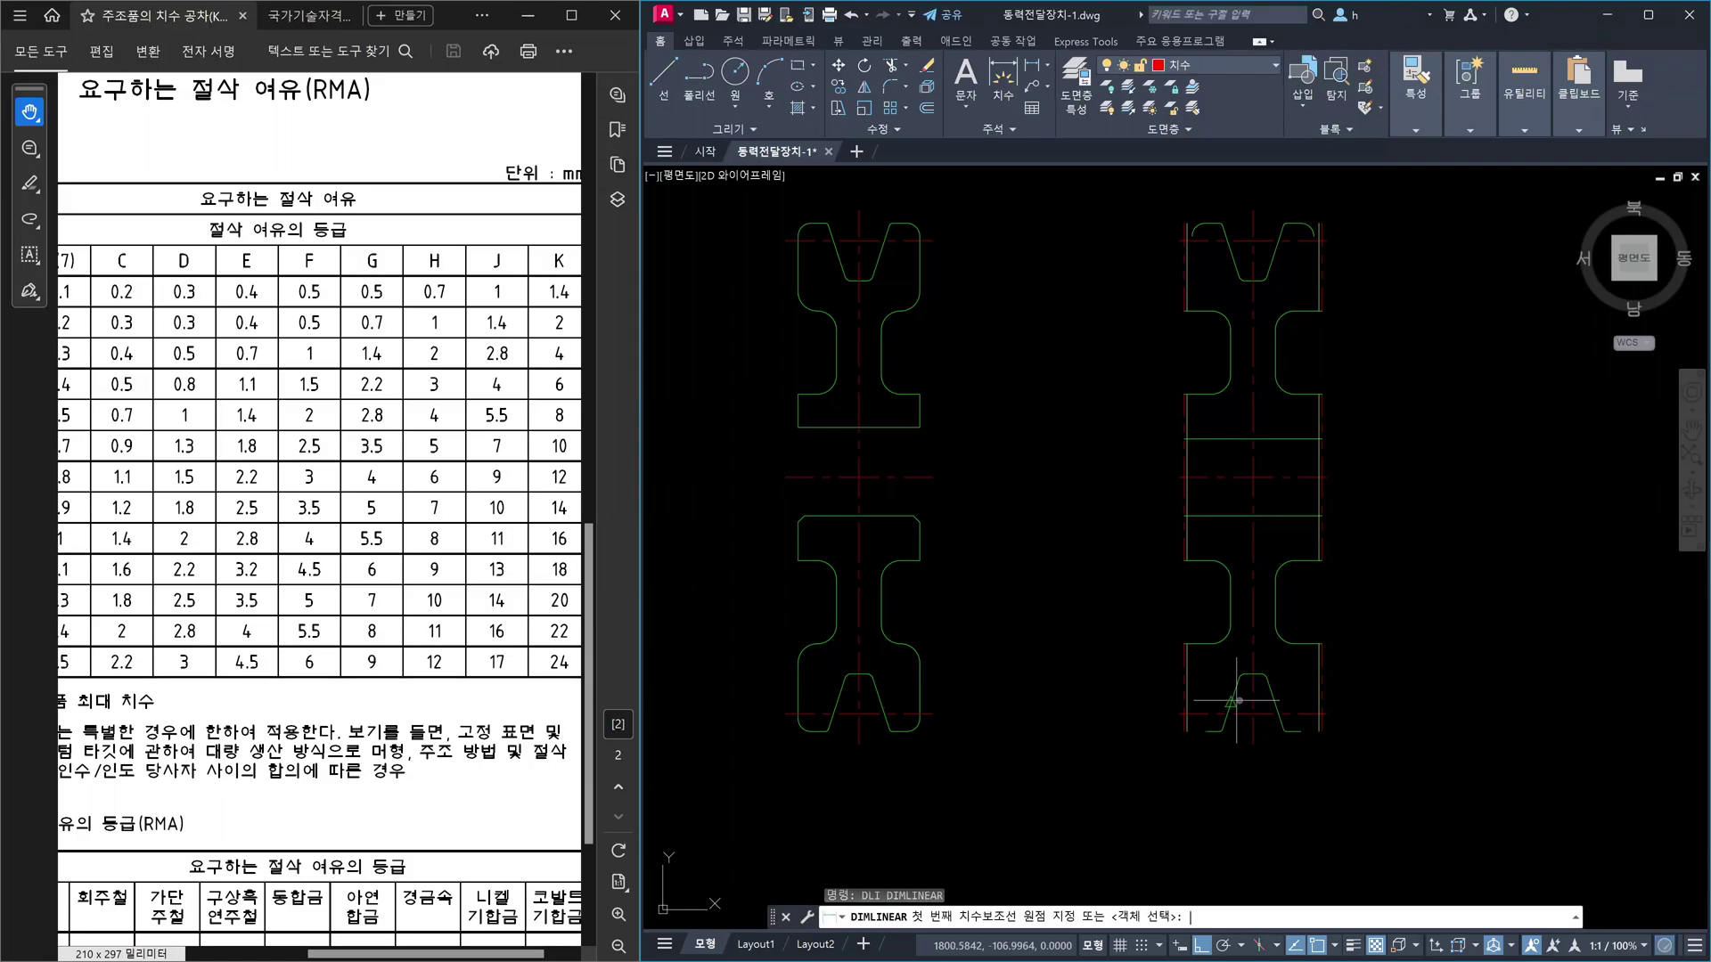
- Show the casting tolerance grade CT table in the PDF reference
key(Escape)
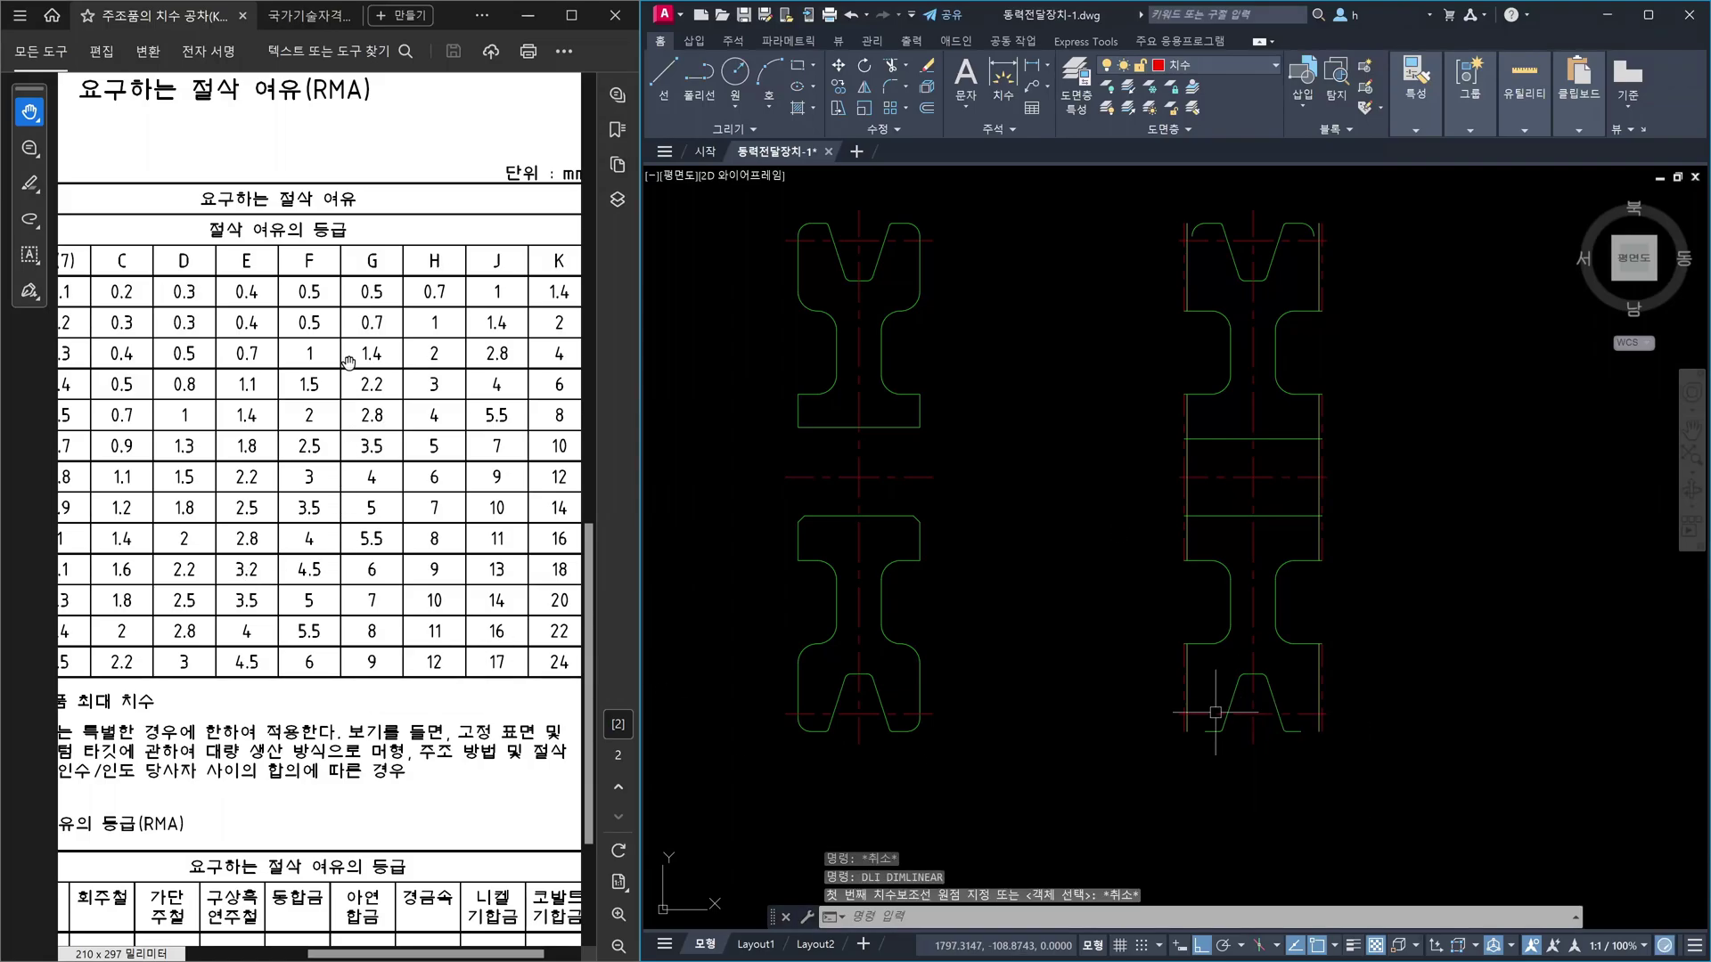
scroll(348, 360, up, 12)
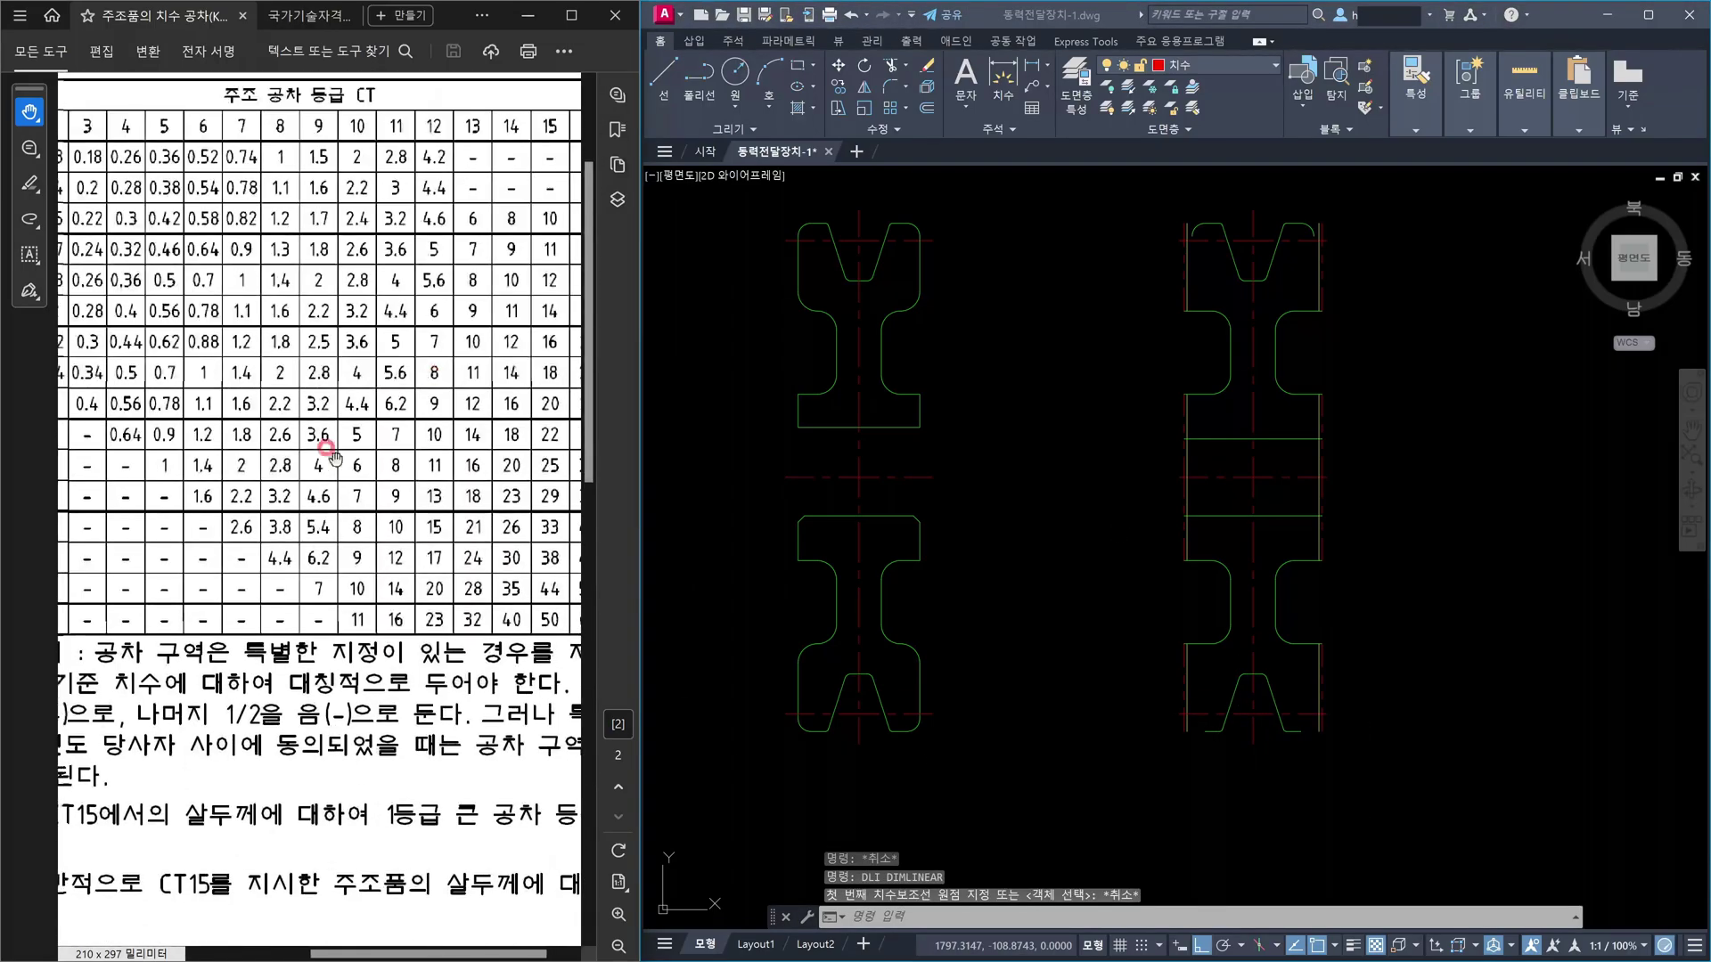
double_click(327, 448)
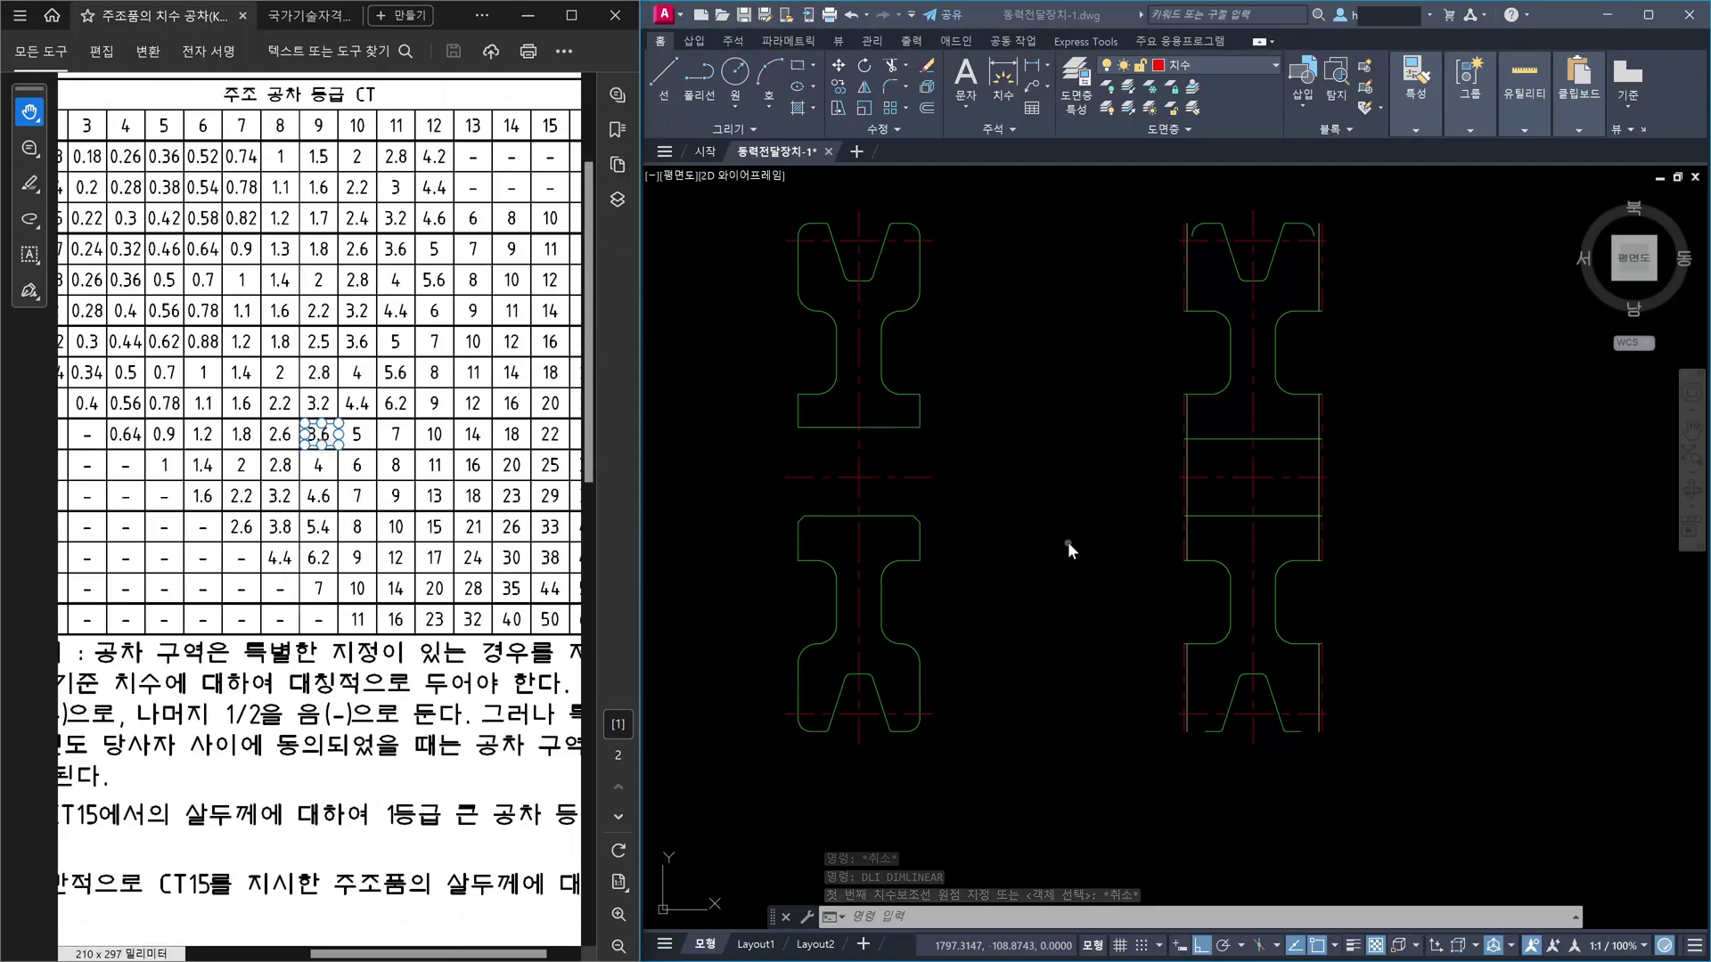
- Return to the AutoCAD drawing and dimension the right pulley section's overall height between its lower and upper rim edges
click(1067, 542)
key(Escape)
key(space)
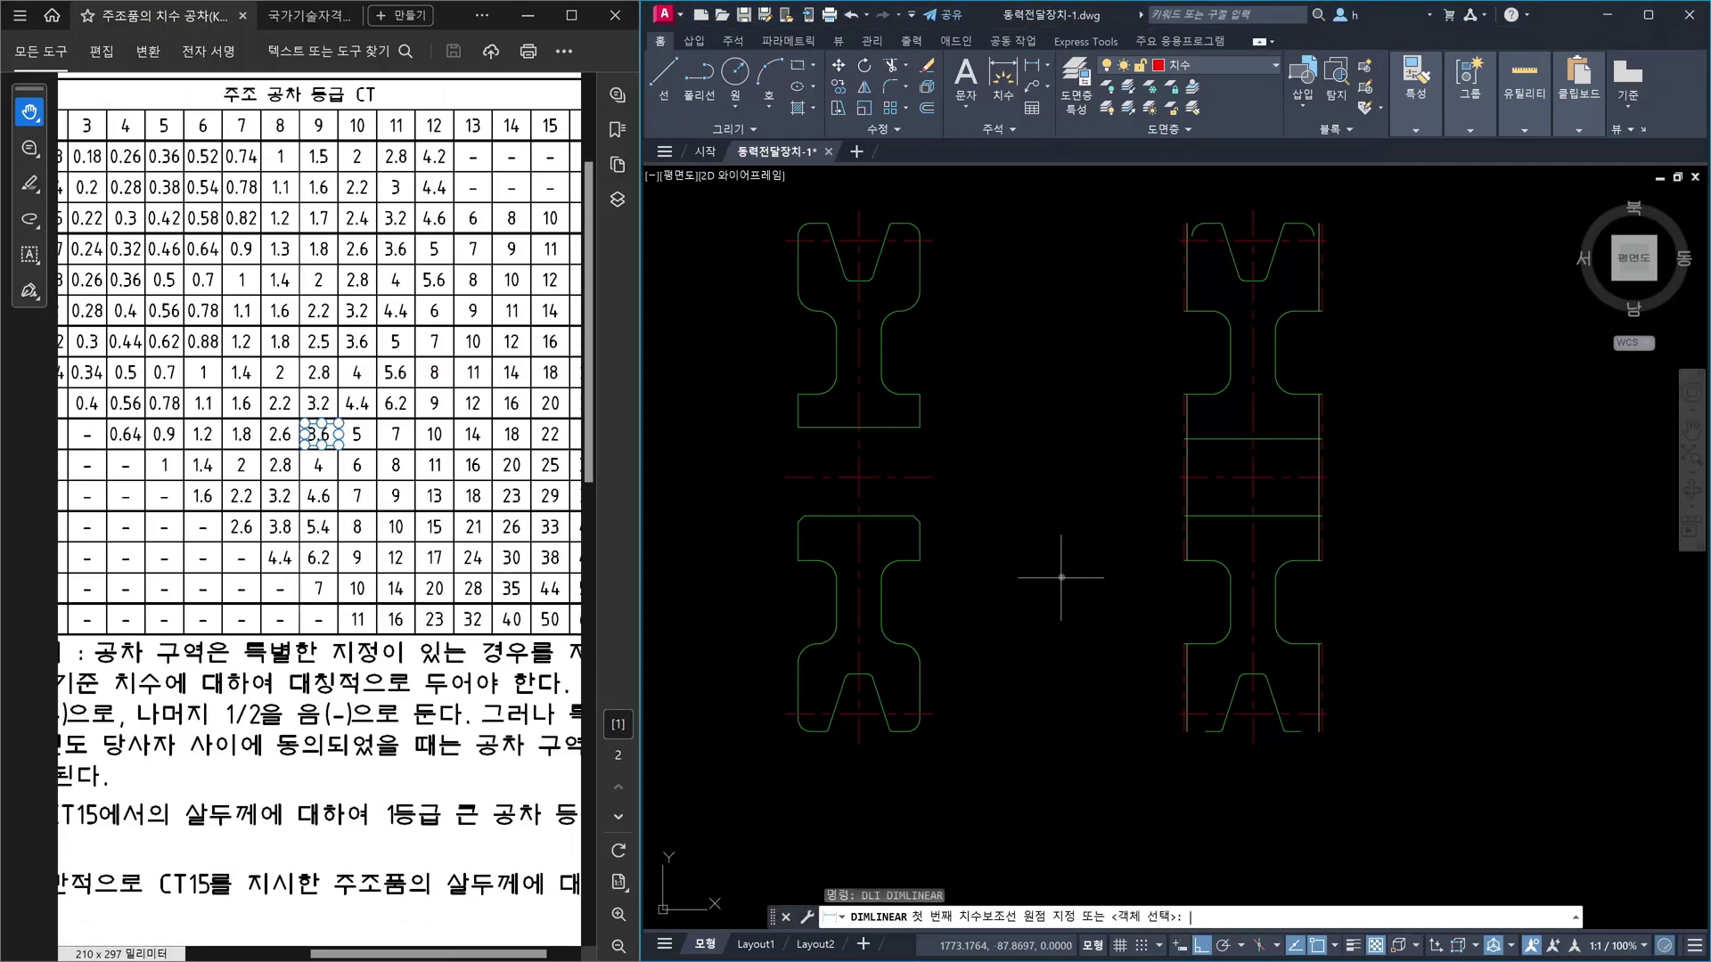
click(1203, 735)
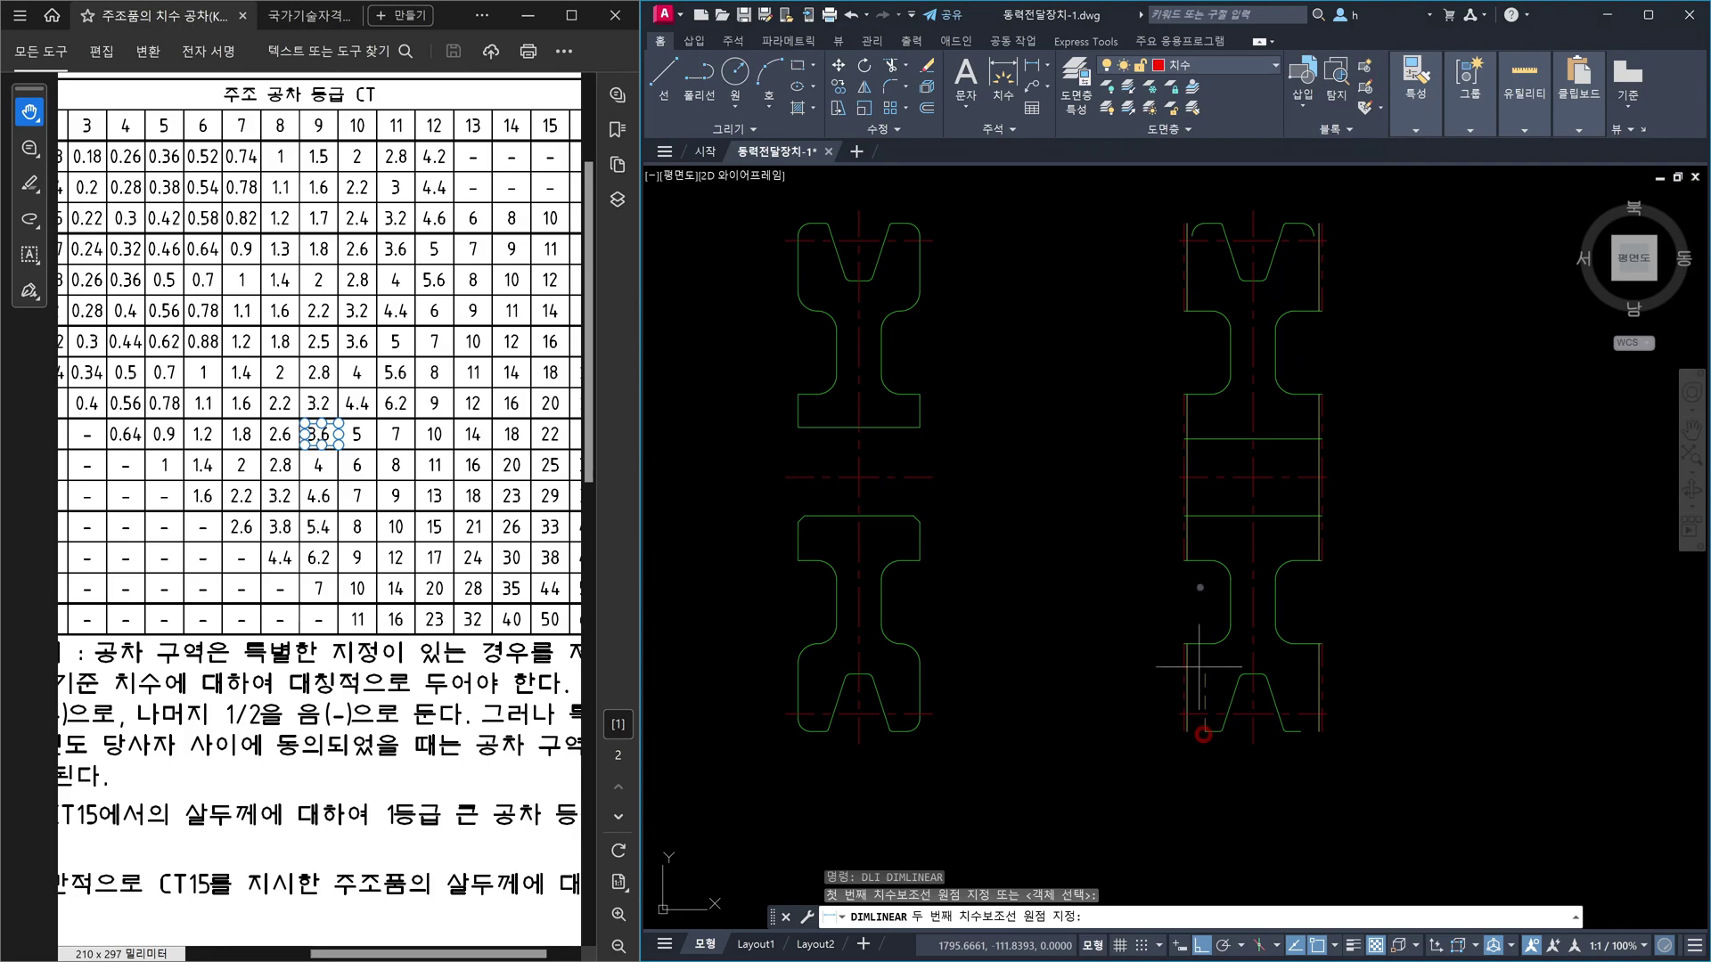
click(1198, 227)
click(1150, 278)
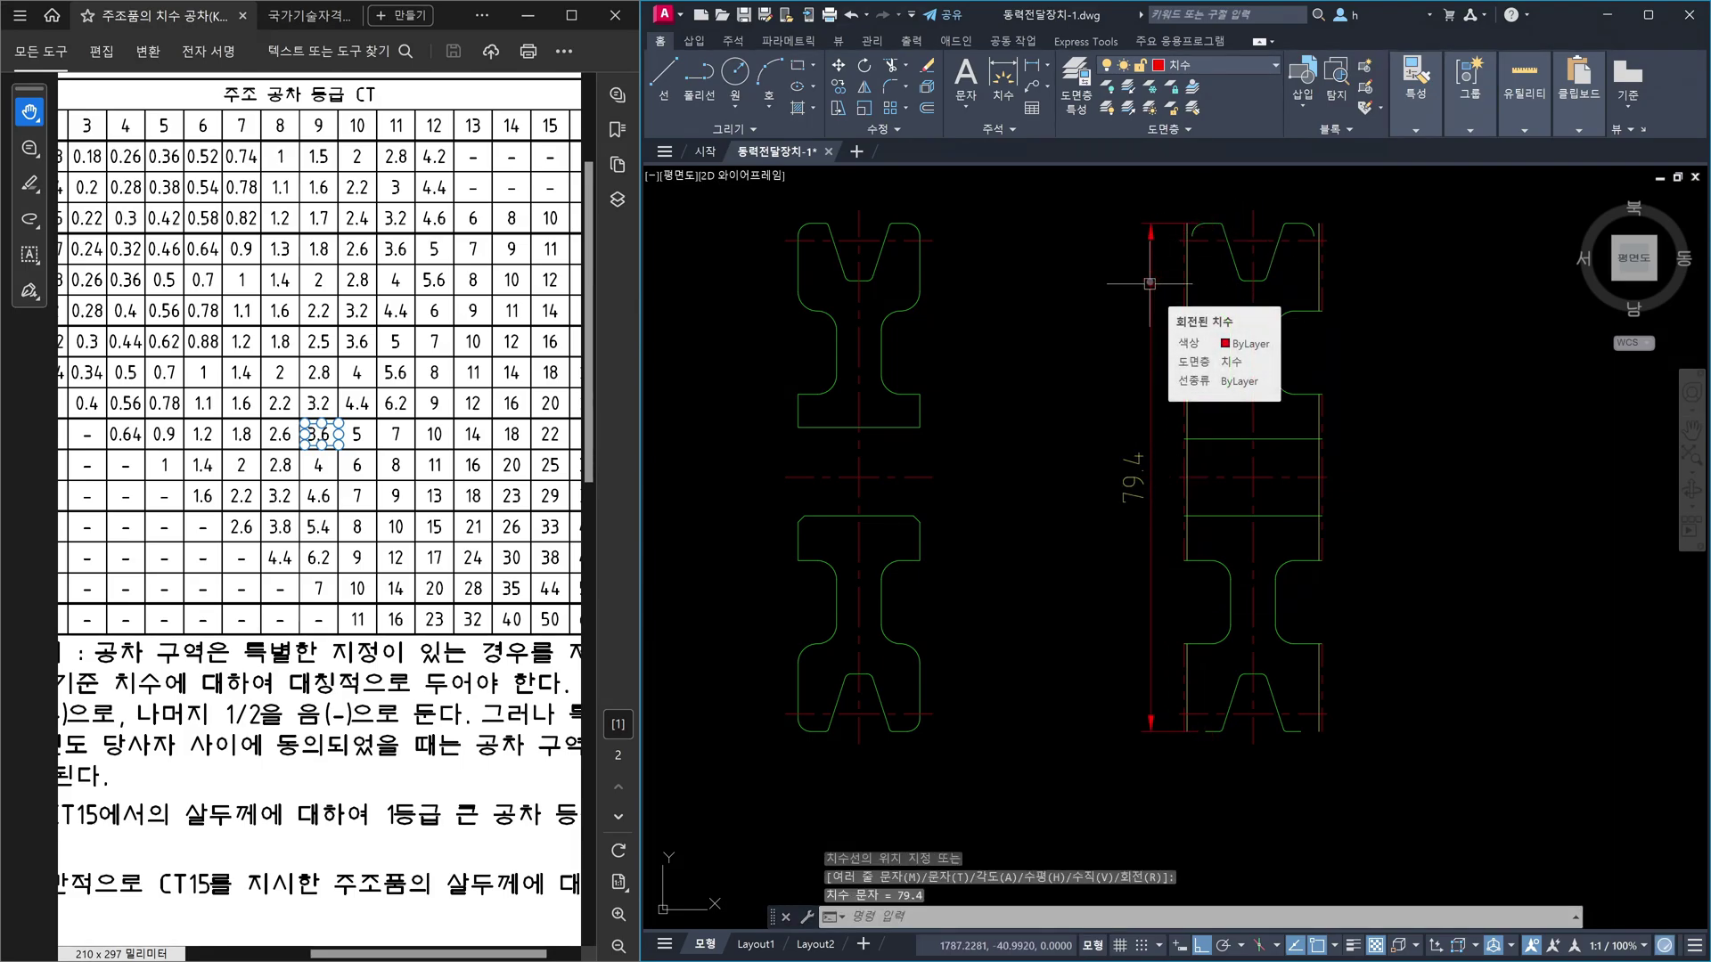
- Delete the overall height dimension beside the right pulley section
click(1150, 516)
click(1082, 522)
text(dli)
key(space)
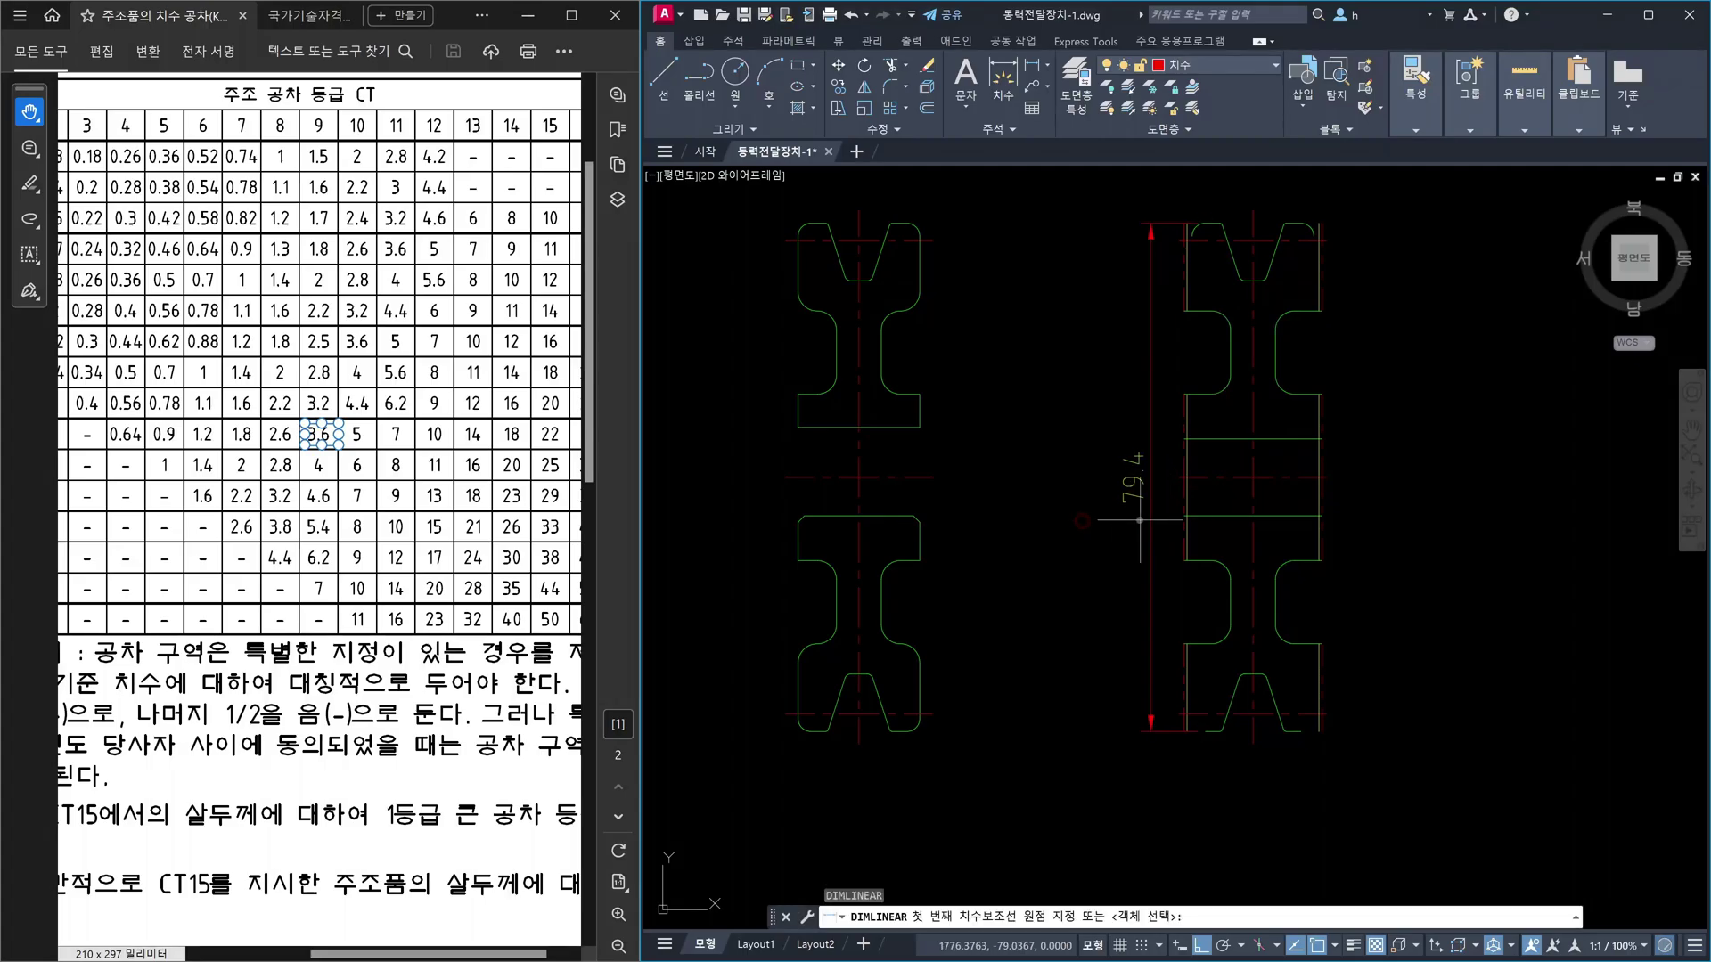
key(Escape)
key(Escape)
click(1164, 572)
click(1111, 564)
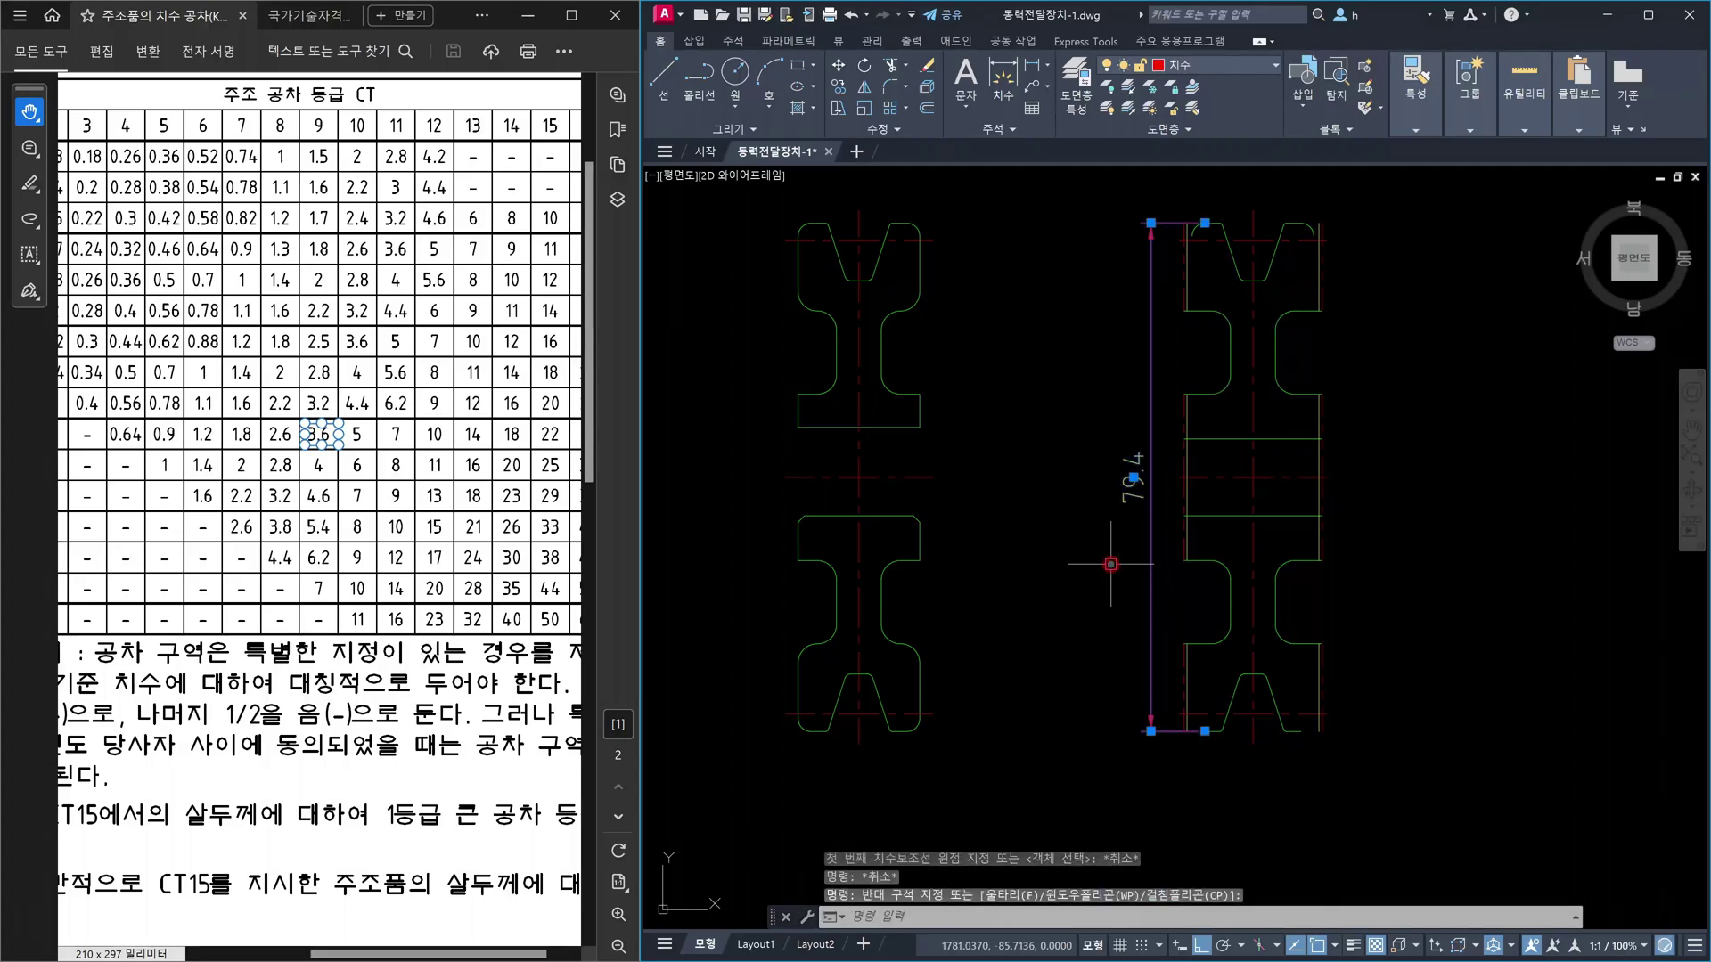
key(Delete)
- Examine the bore lines, the web-side hub and rim edges, and the lower rim edge of the right pulley section
click(1214, 515)
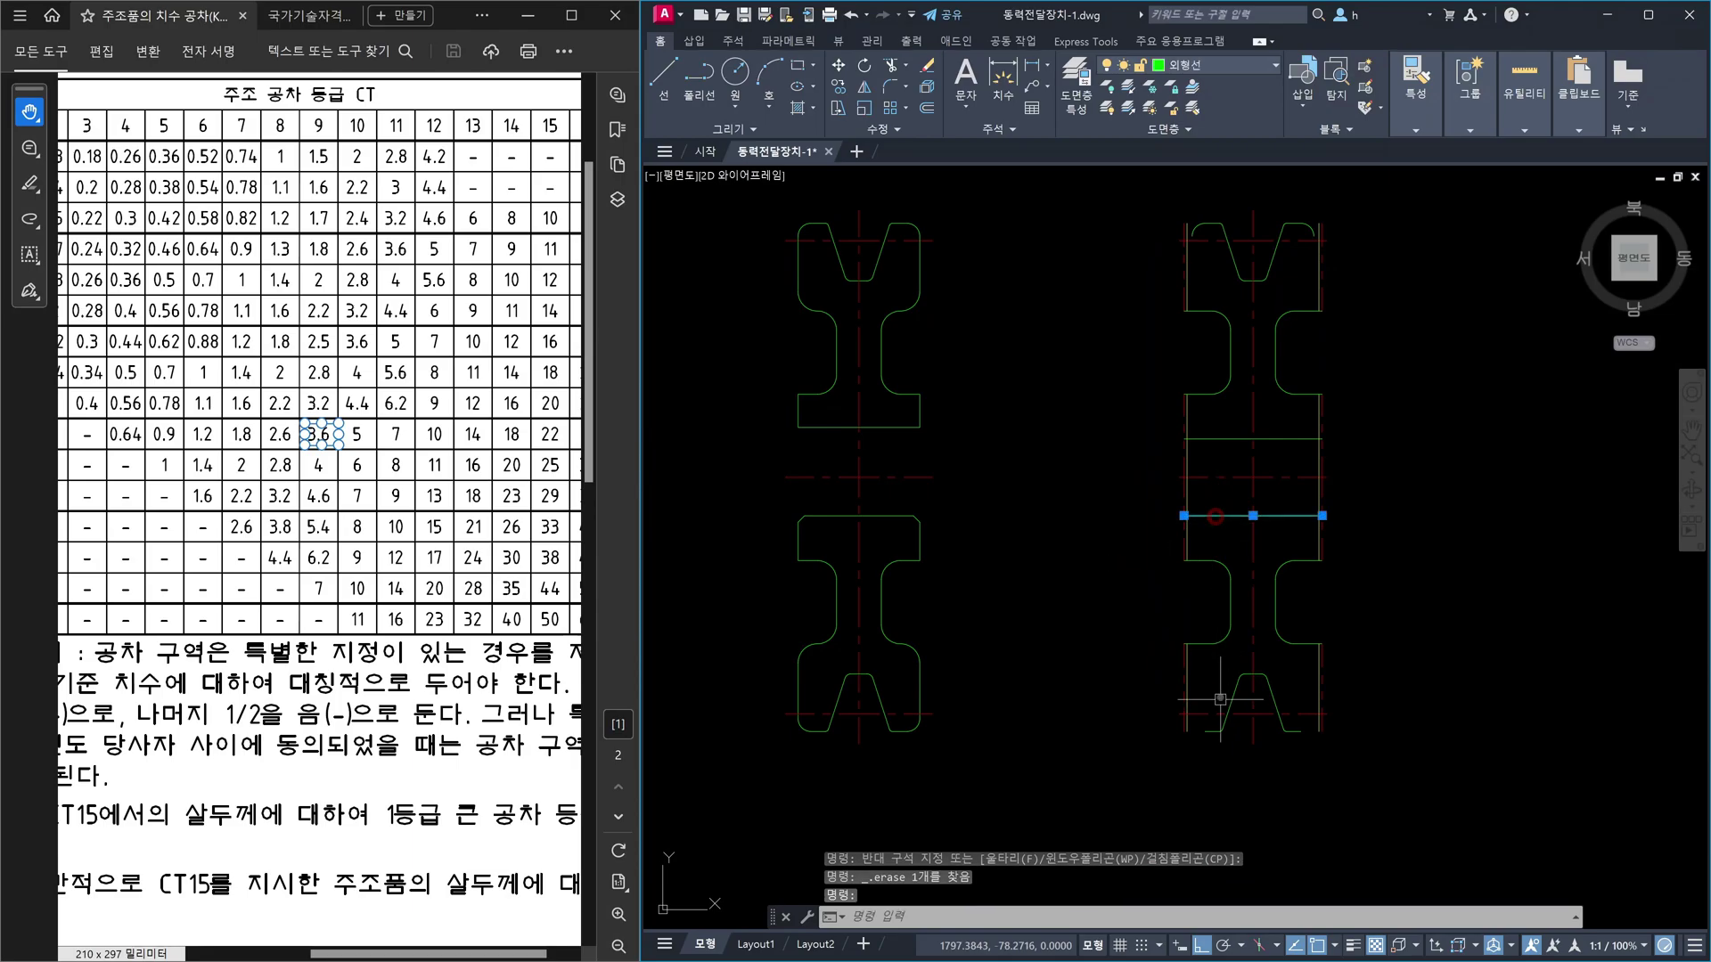
click(1233, 441)
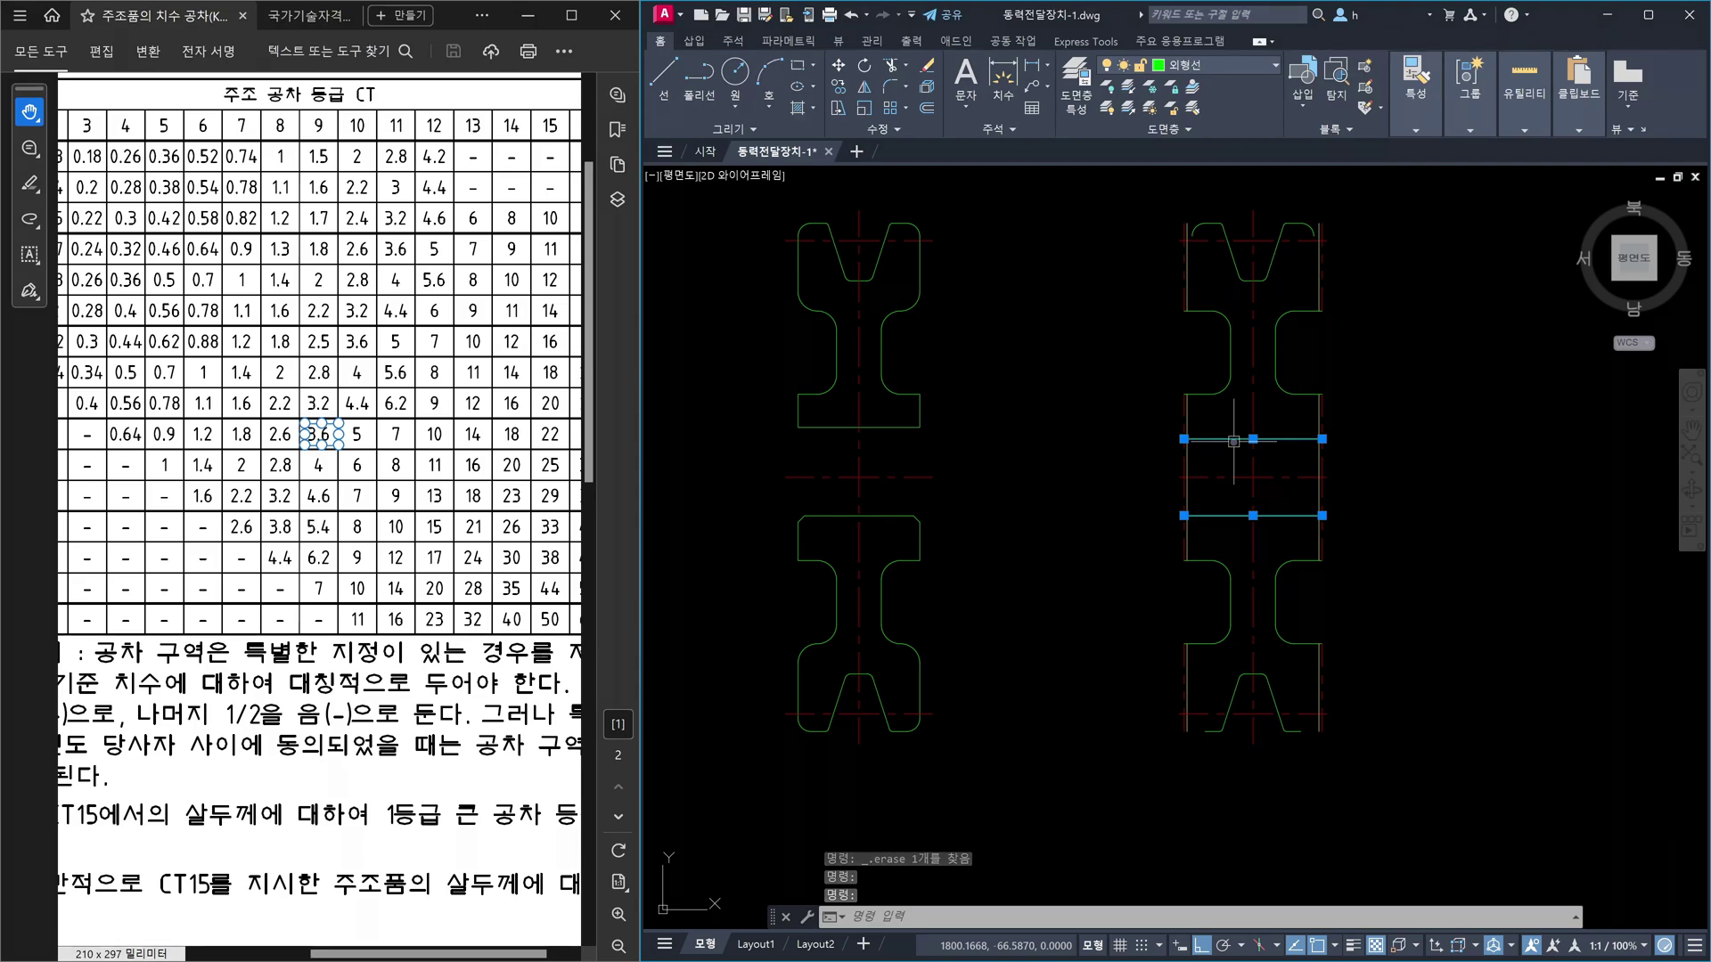
key(Escape)
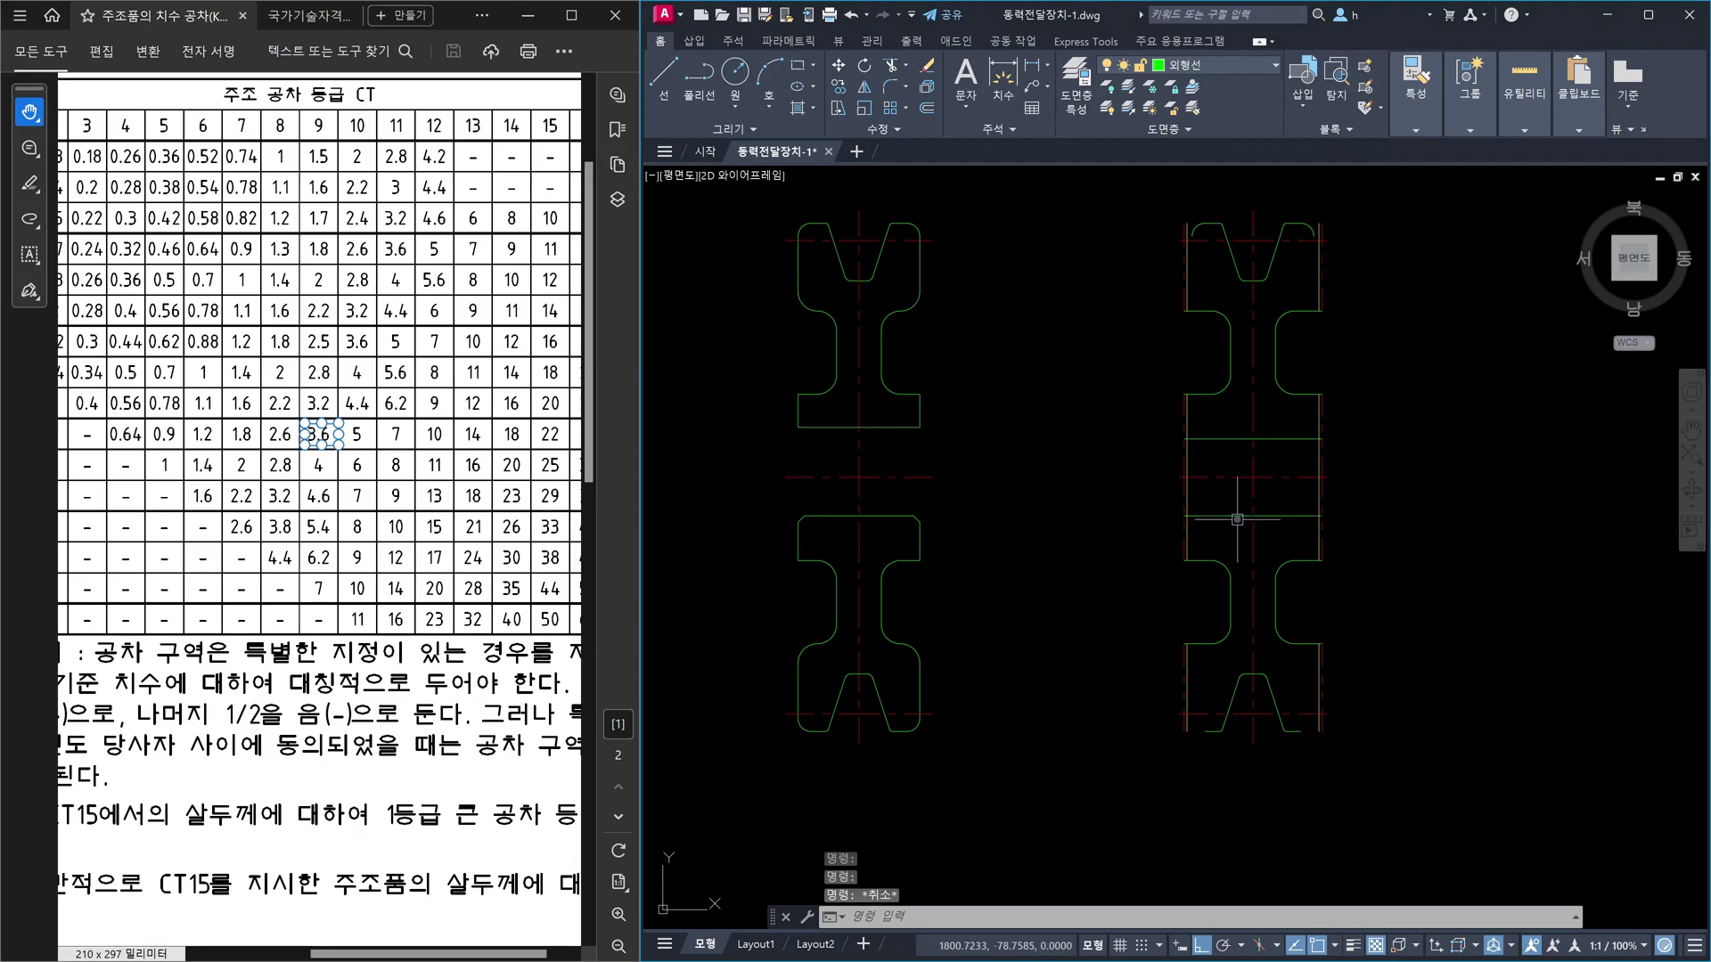
click(1209, 516)
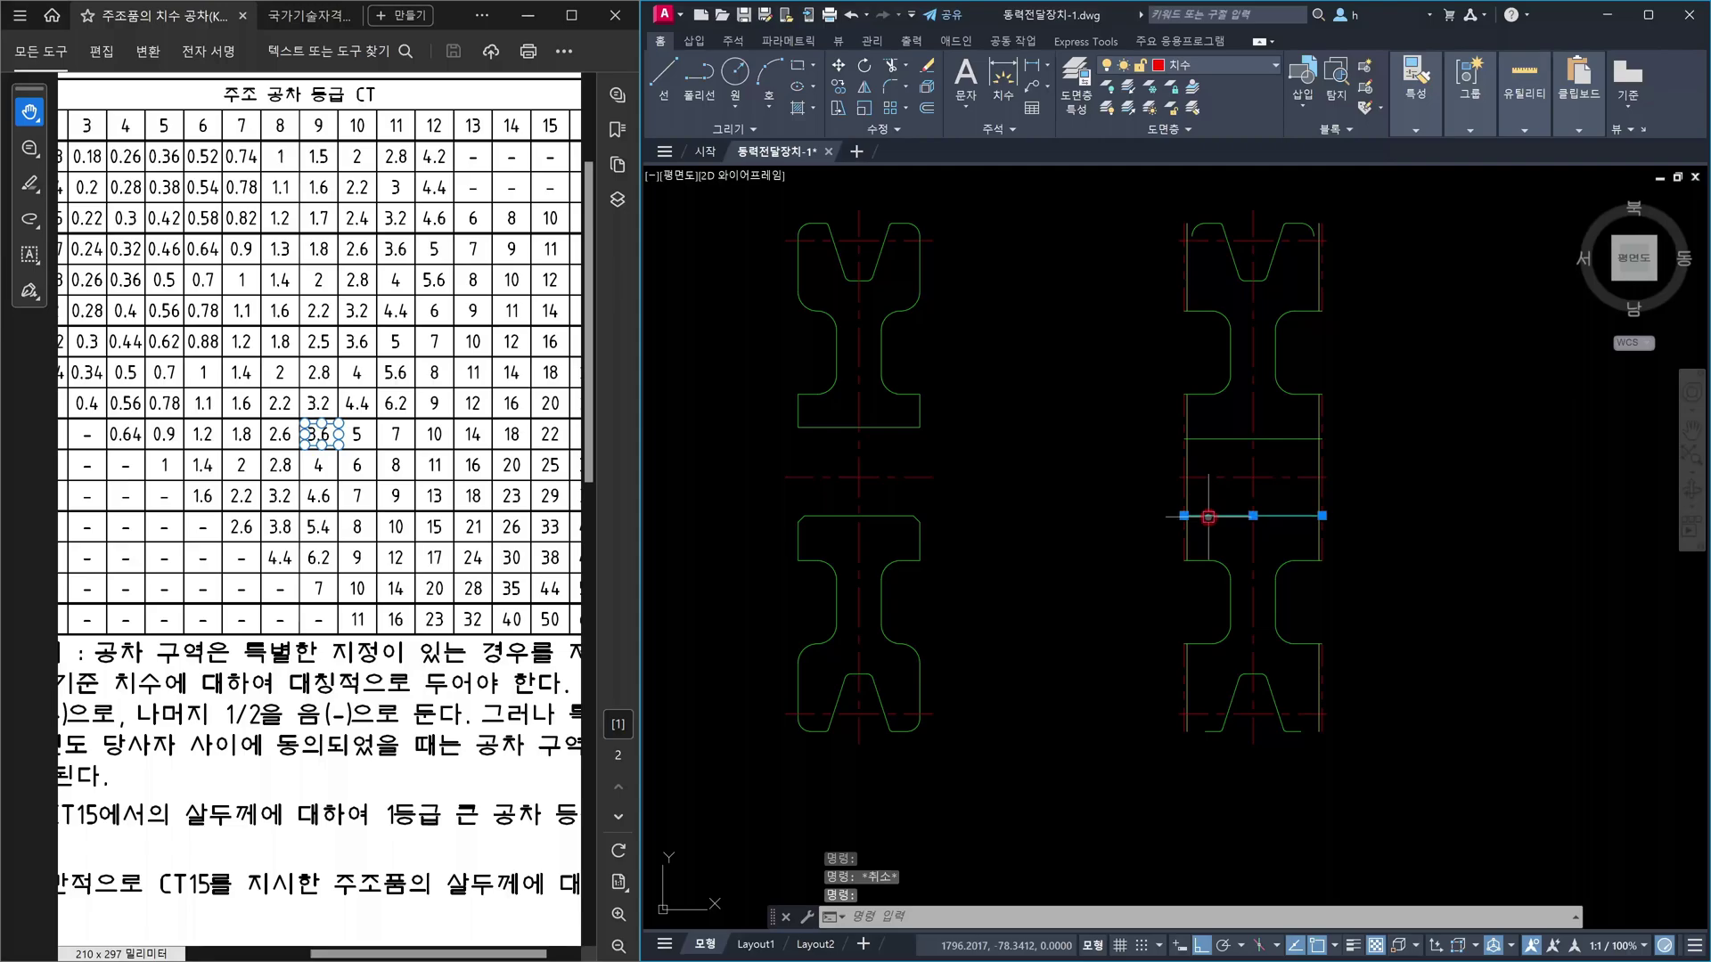
click(1202, 561)
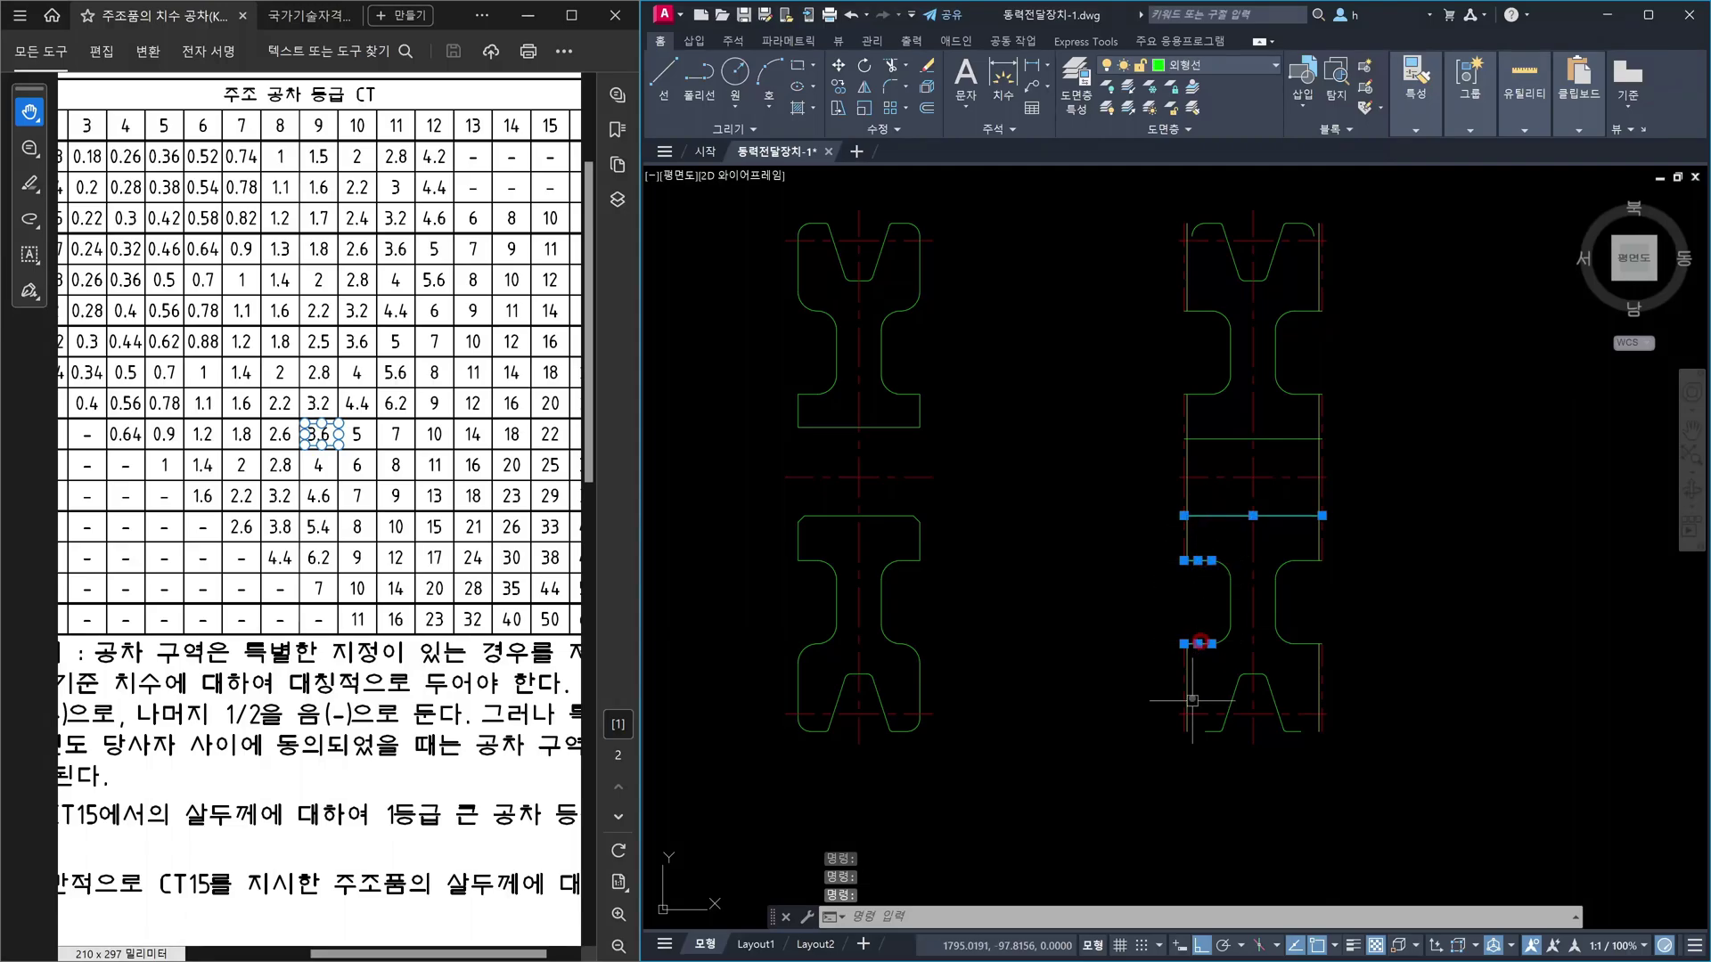
key(Escape)
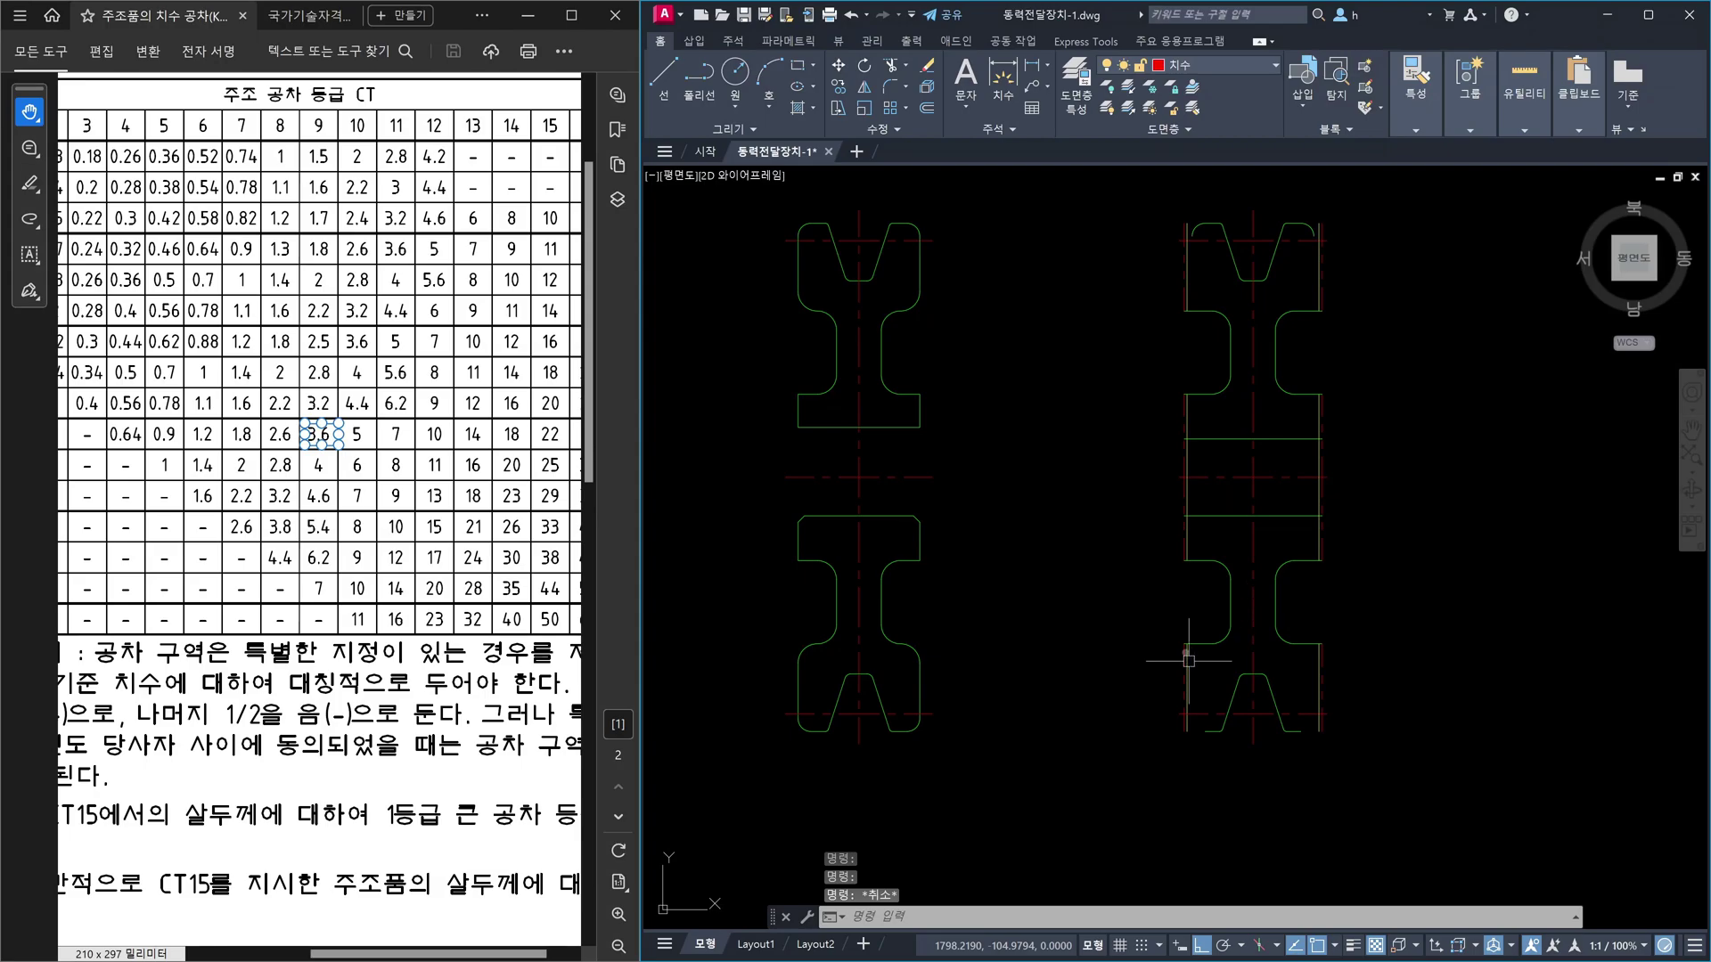
click(1229, 515)
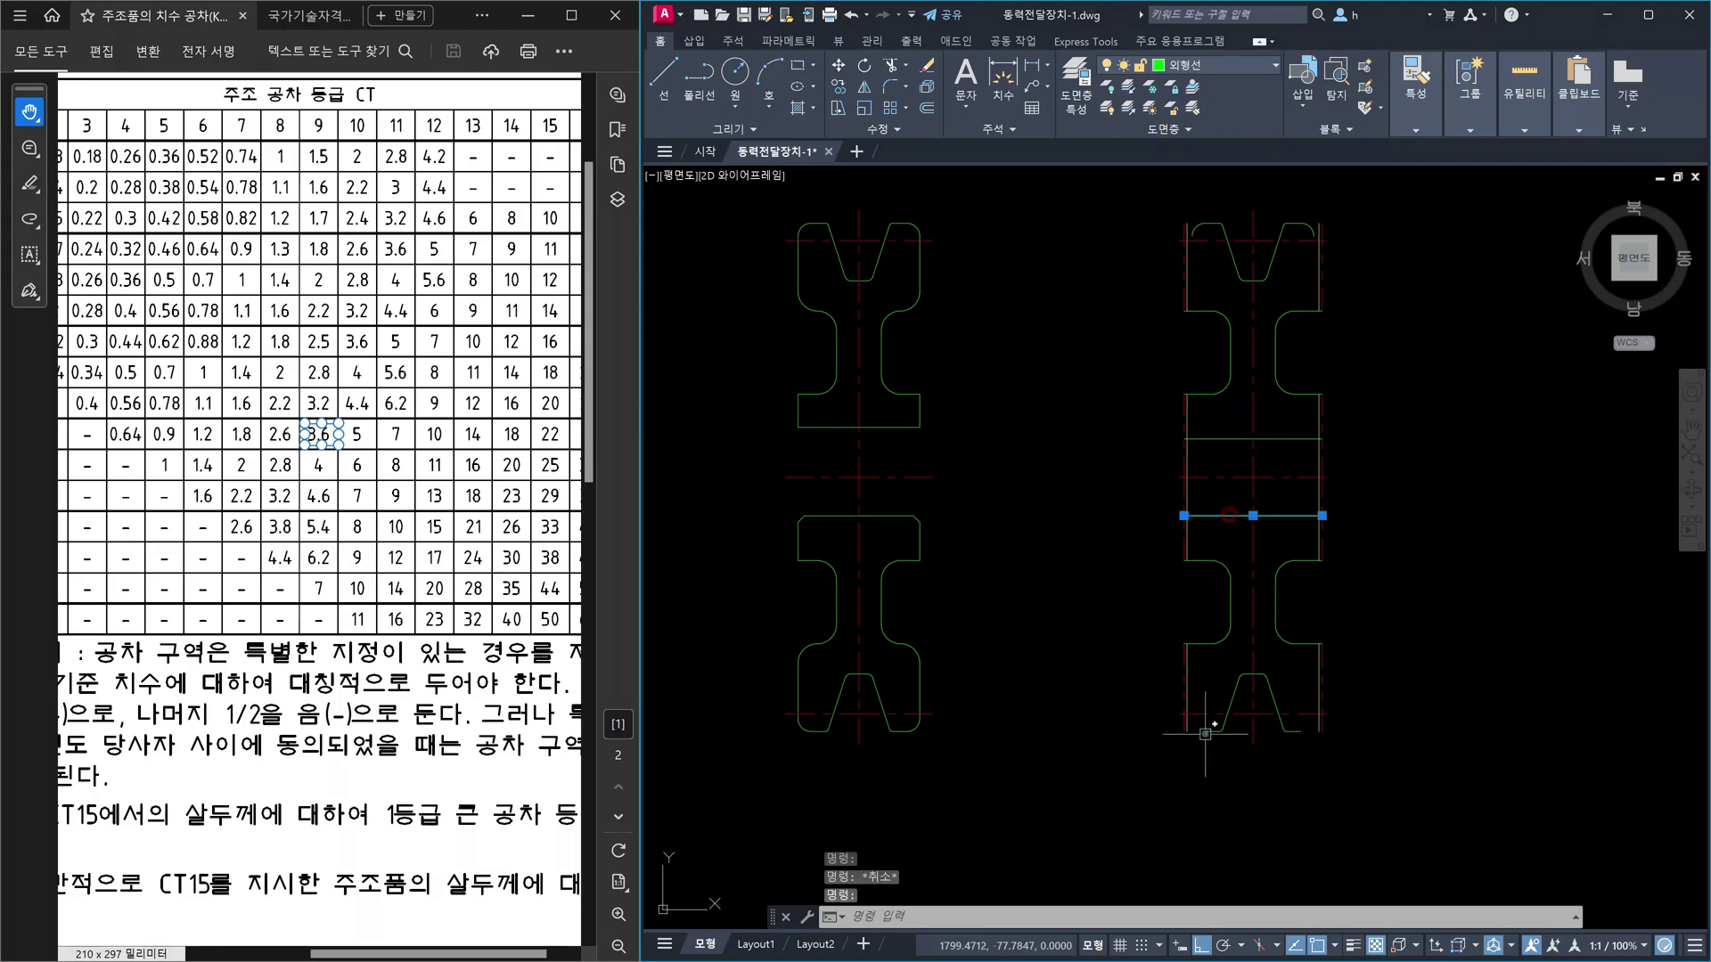
scroll(1199, 726, up, 4)
click(1222, 740)
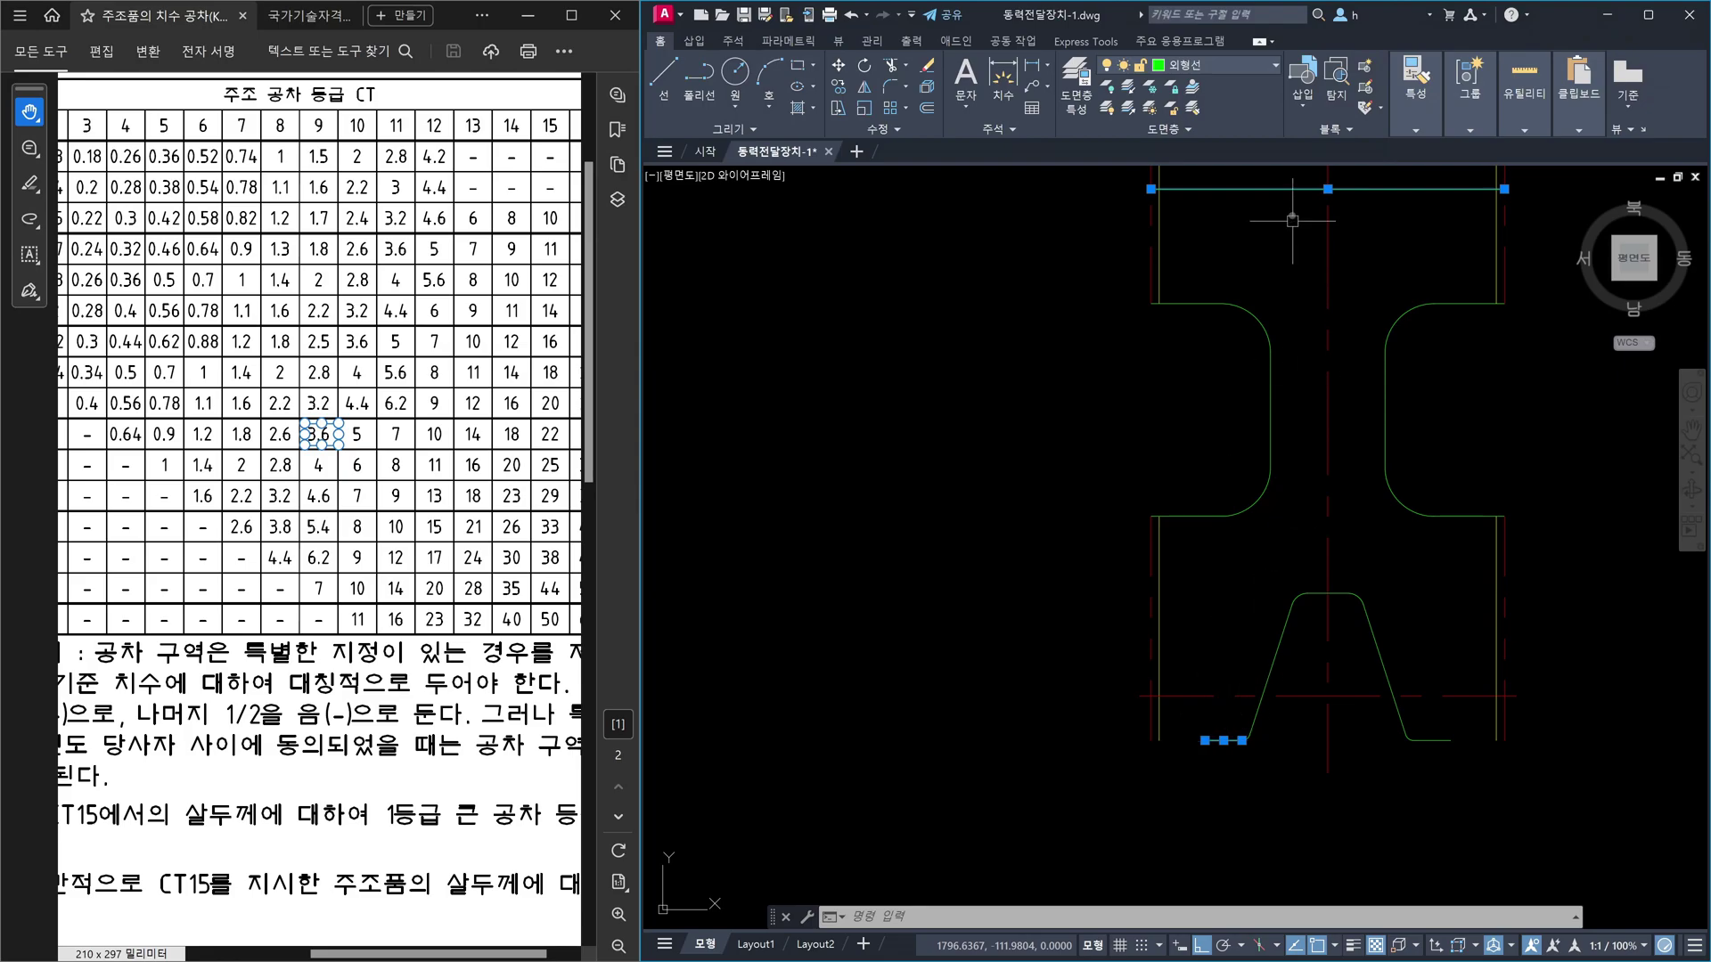
key(Escape)
key(Escape)
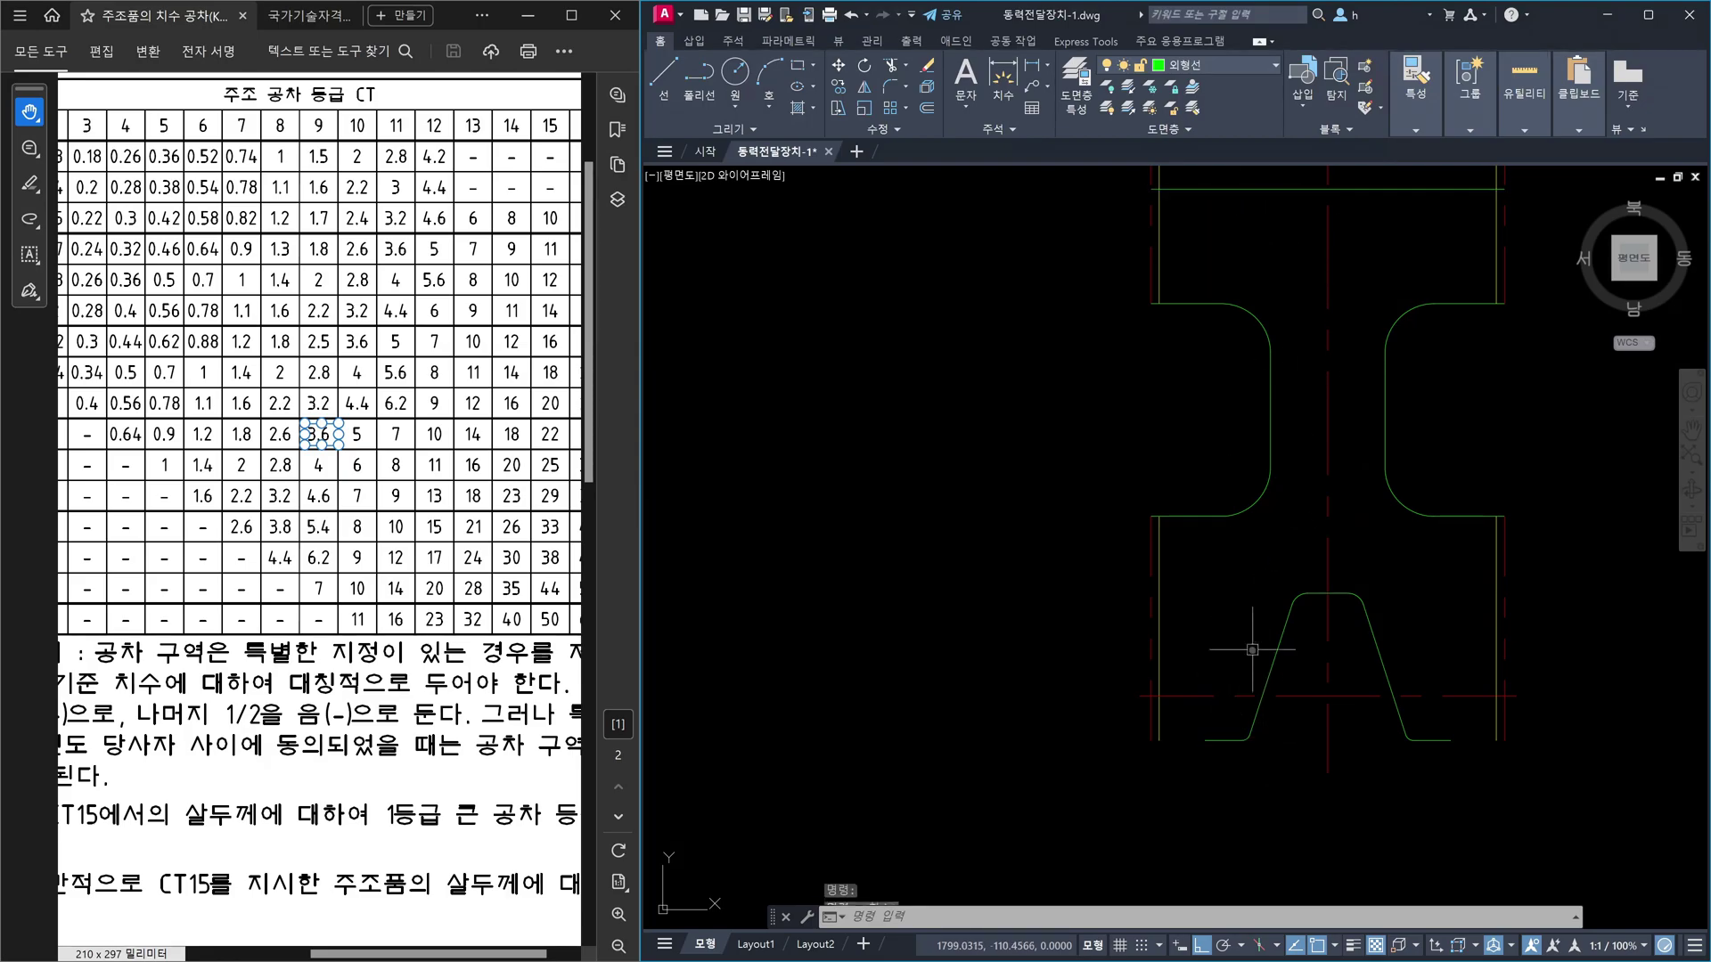
- Add a vertical linear dimension from the right section's lower rim edge to its lower bore line
scroll(1252, 655, down, 4)
text(dli)
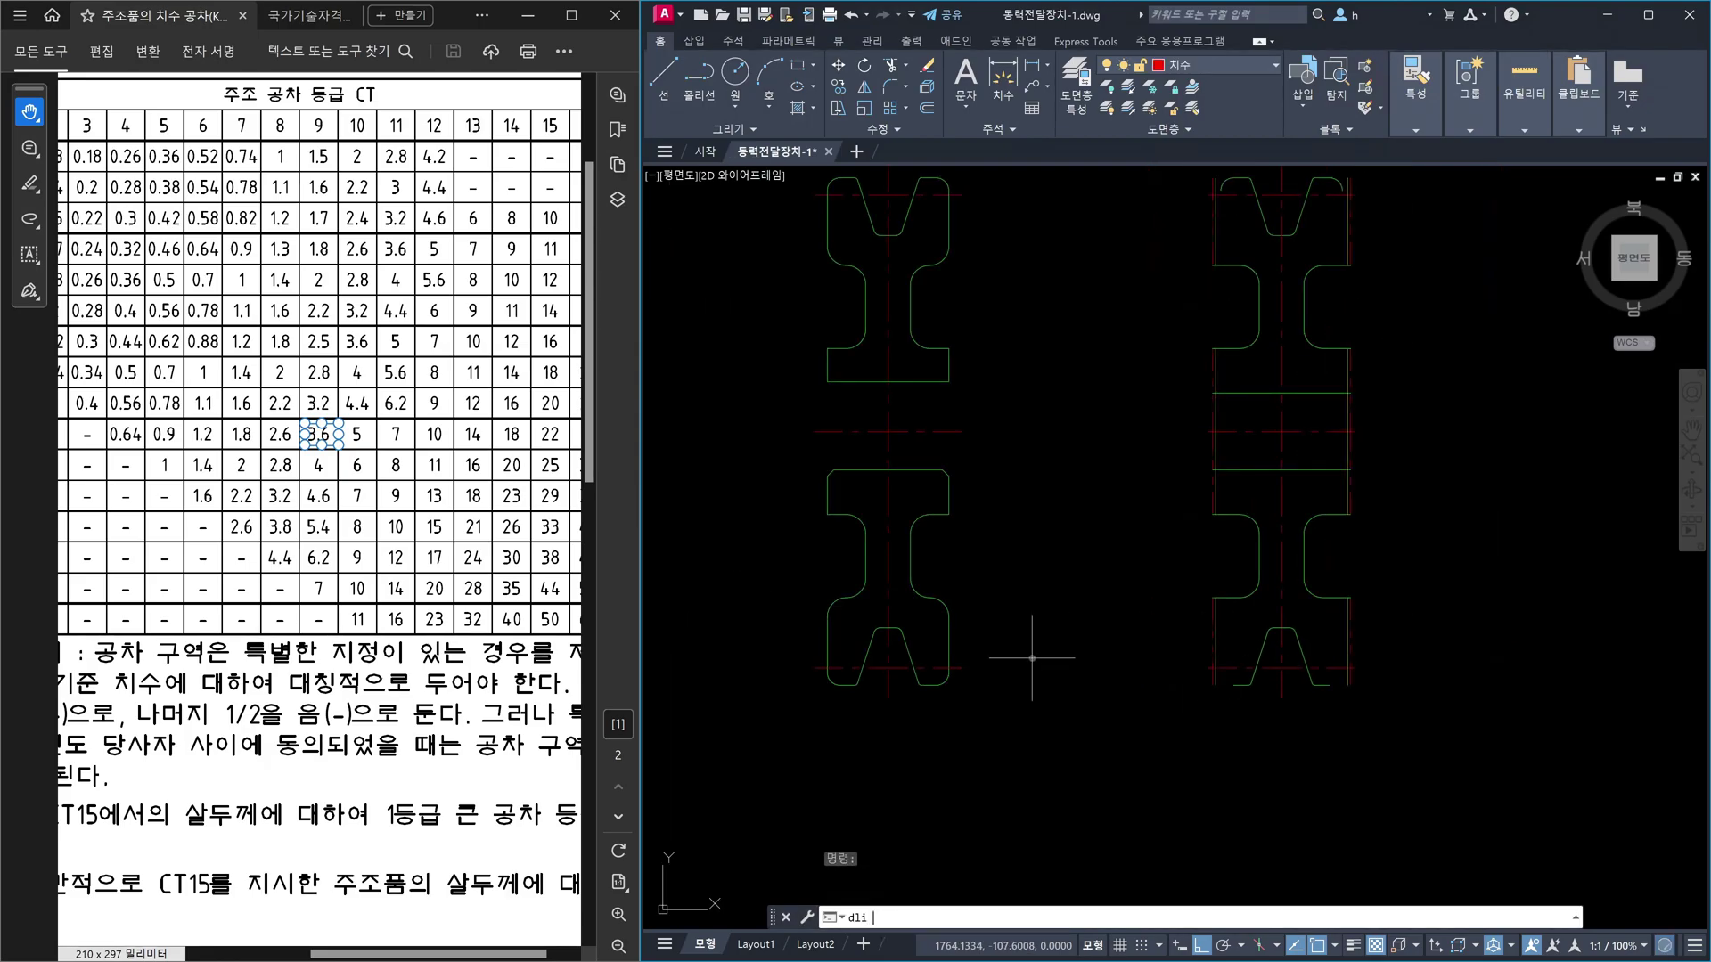
key(Return)
scroll(1191, 624, up, 4)
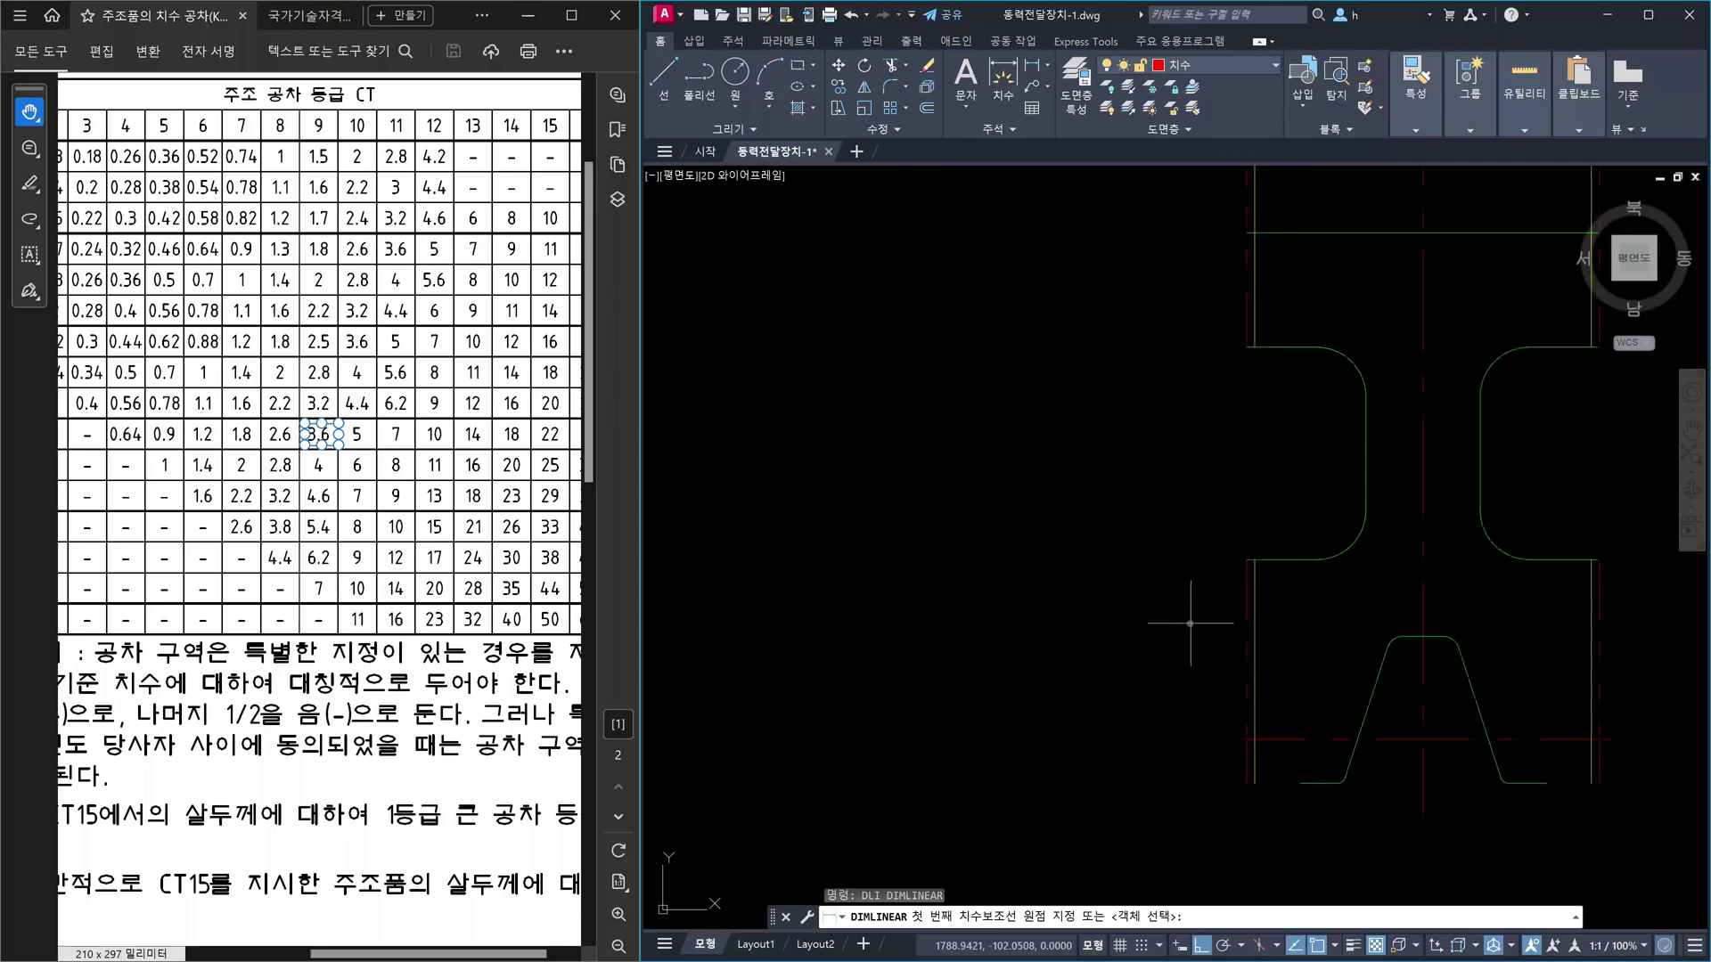
click(1302, 785)
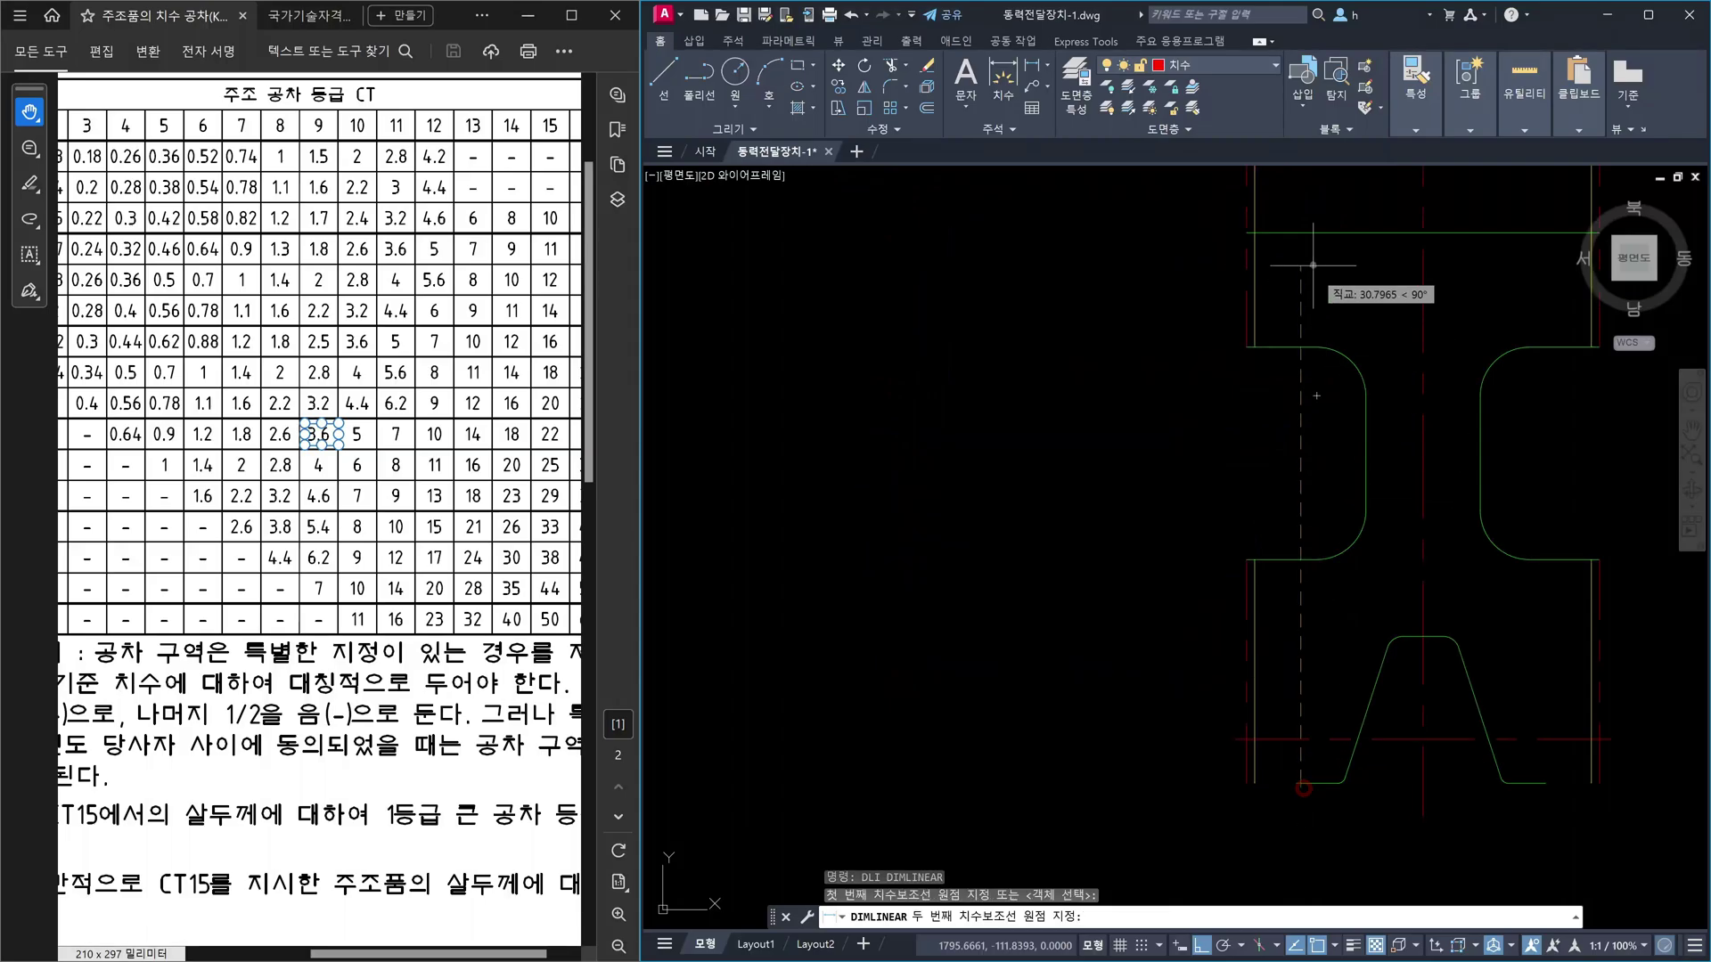
click(1246, 233)
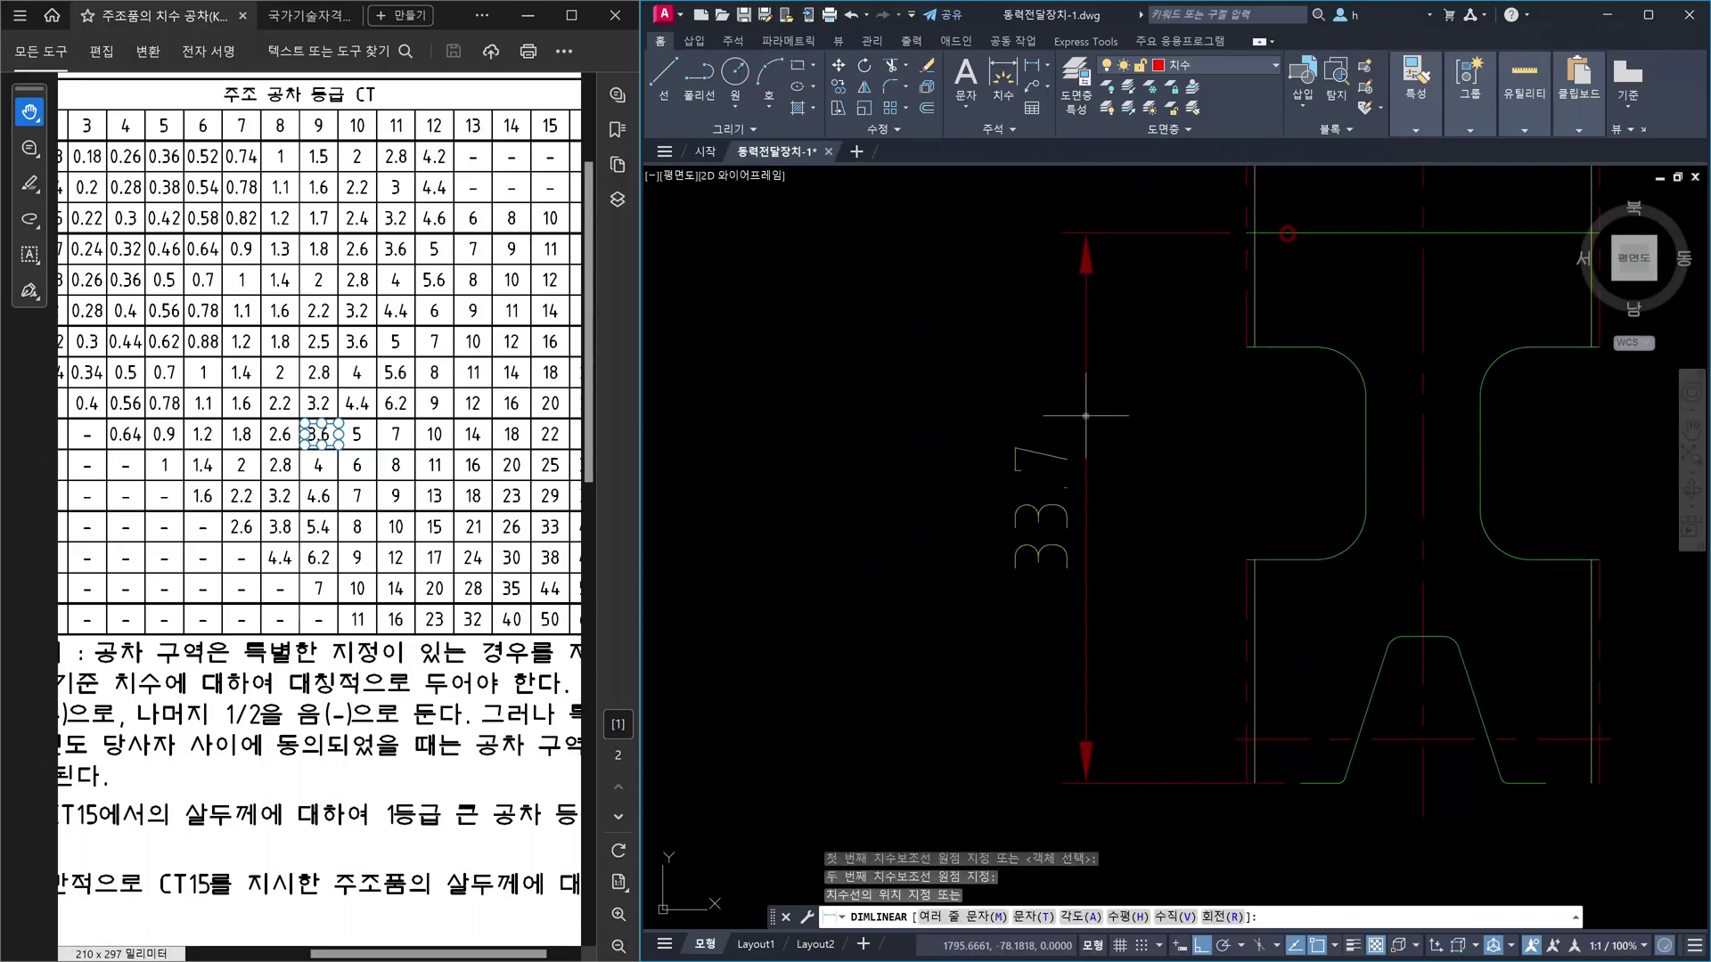
click(1074, 424)
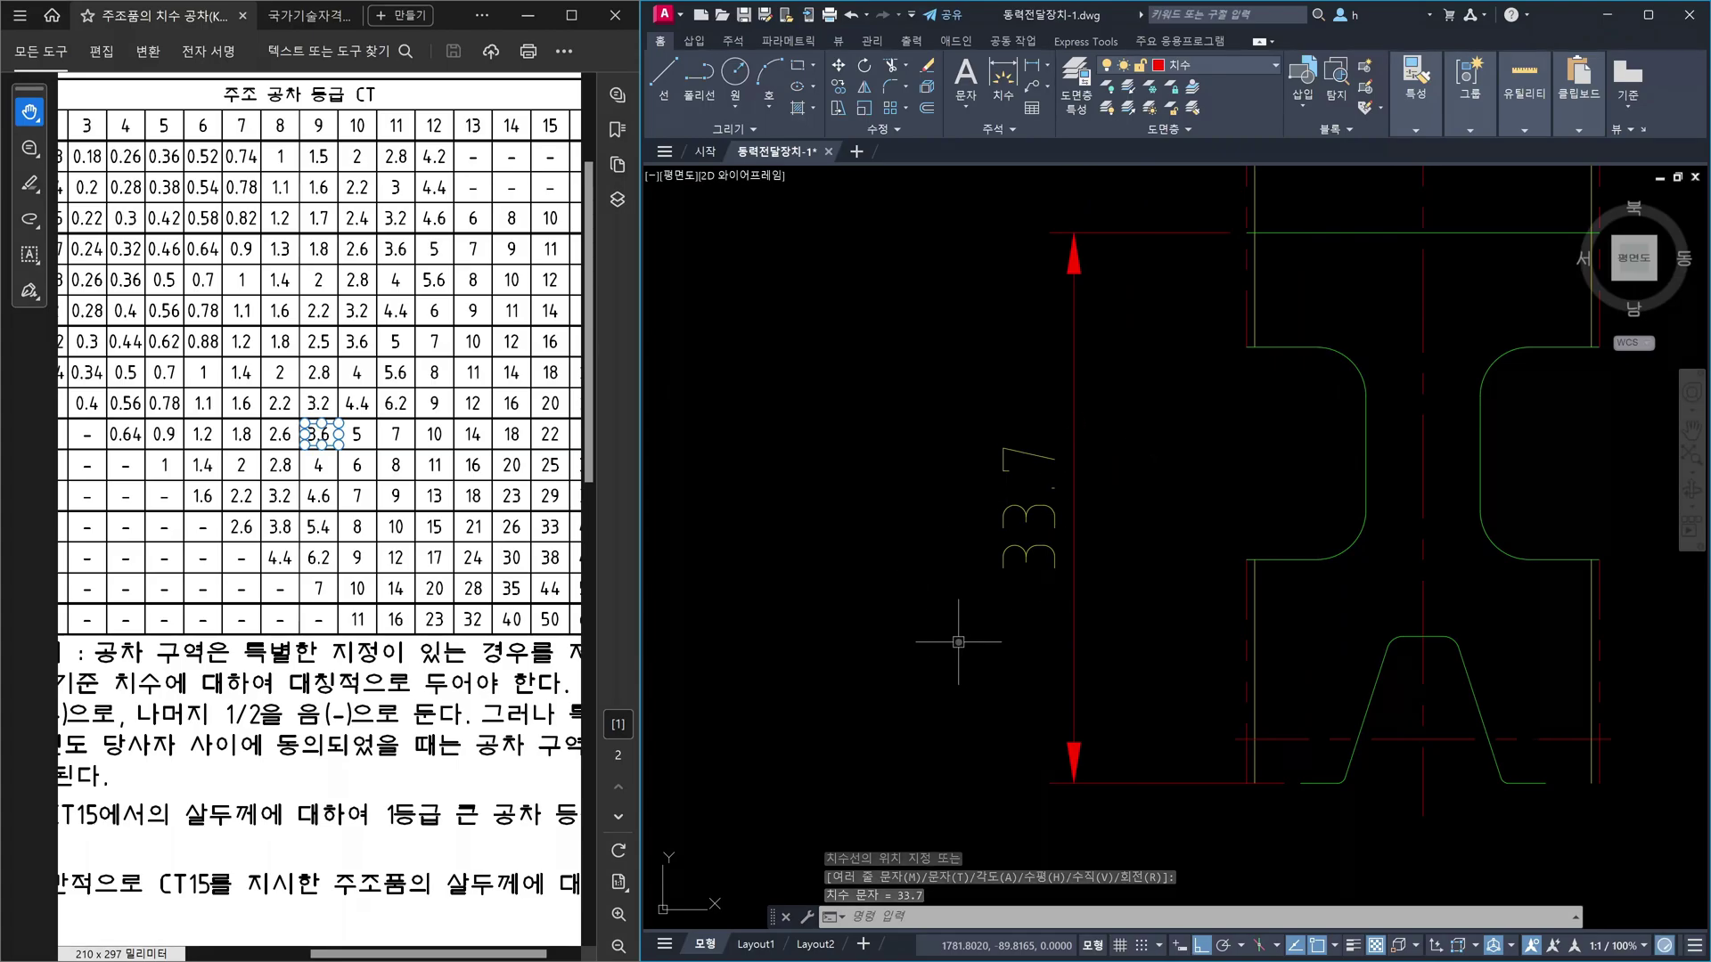
key(Escape)
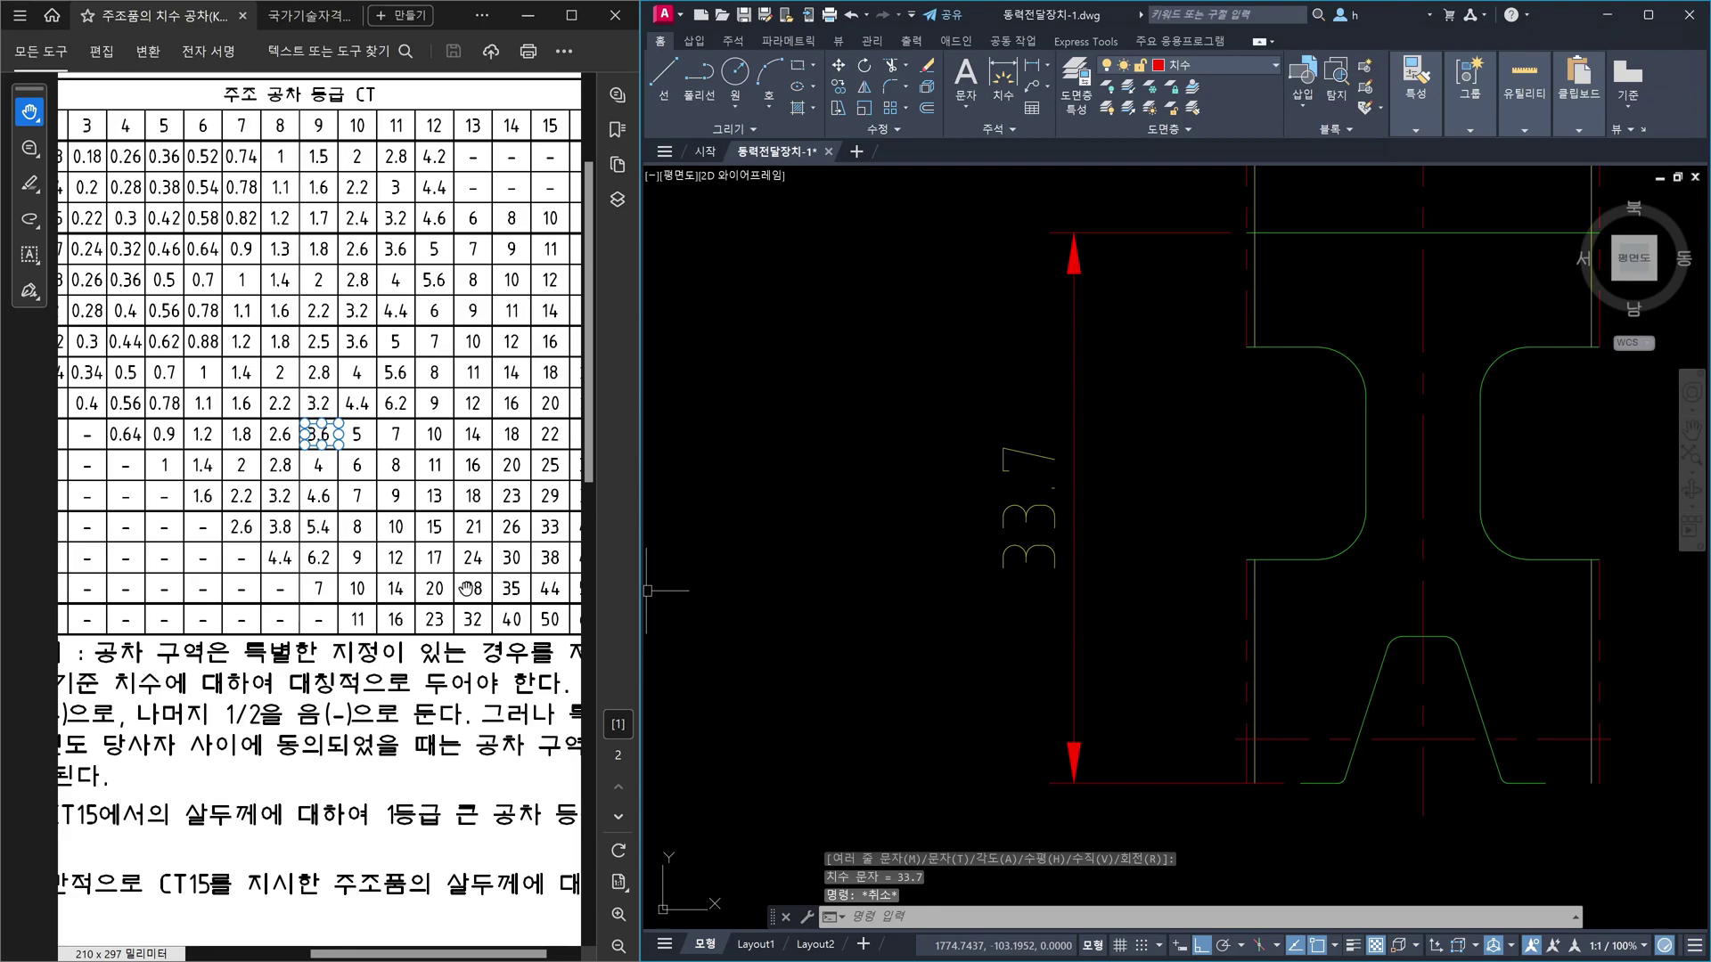
- Examine the size ranges and CT grade columns of the KS B 0250 casting tolerance table in the PDF
drag(185, 514, 648, 639)
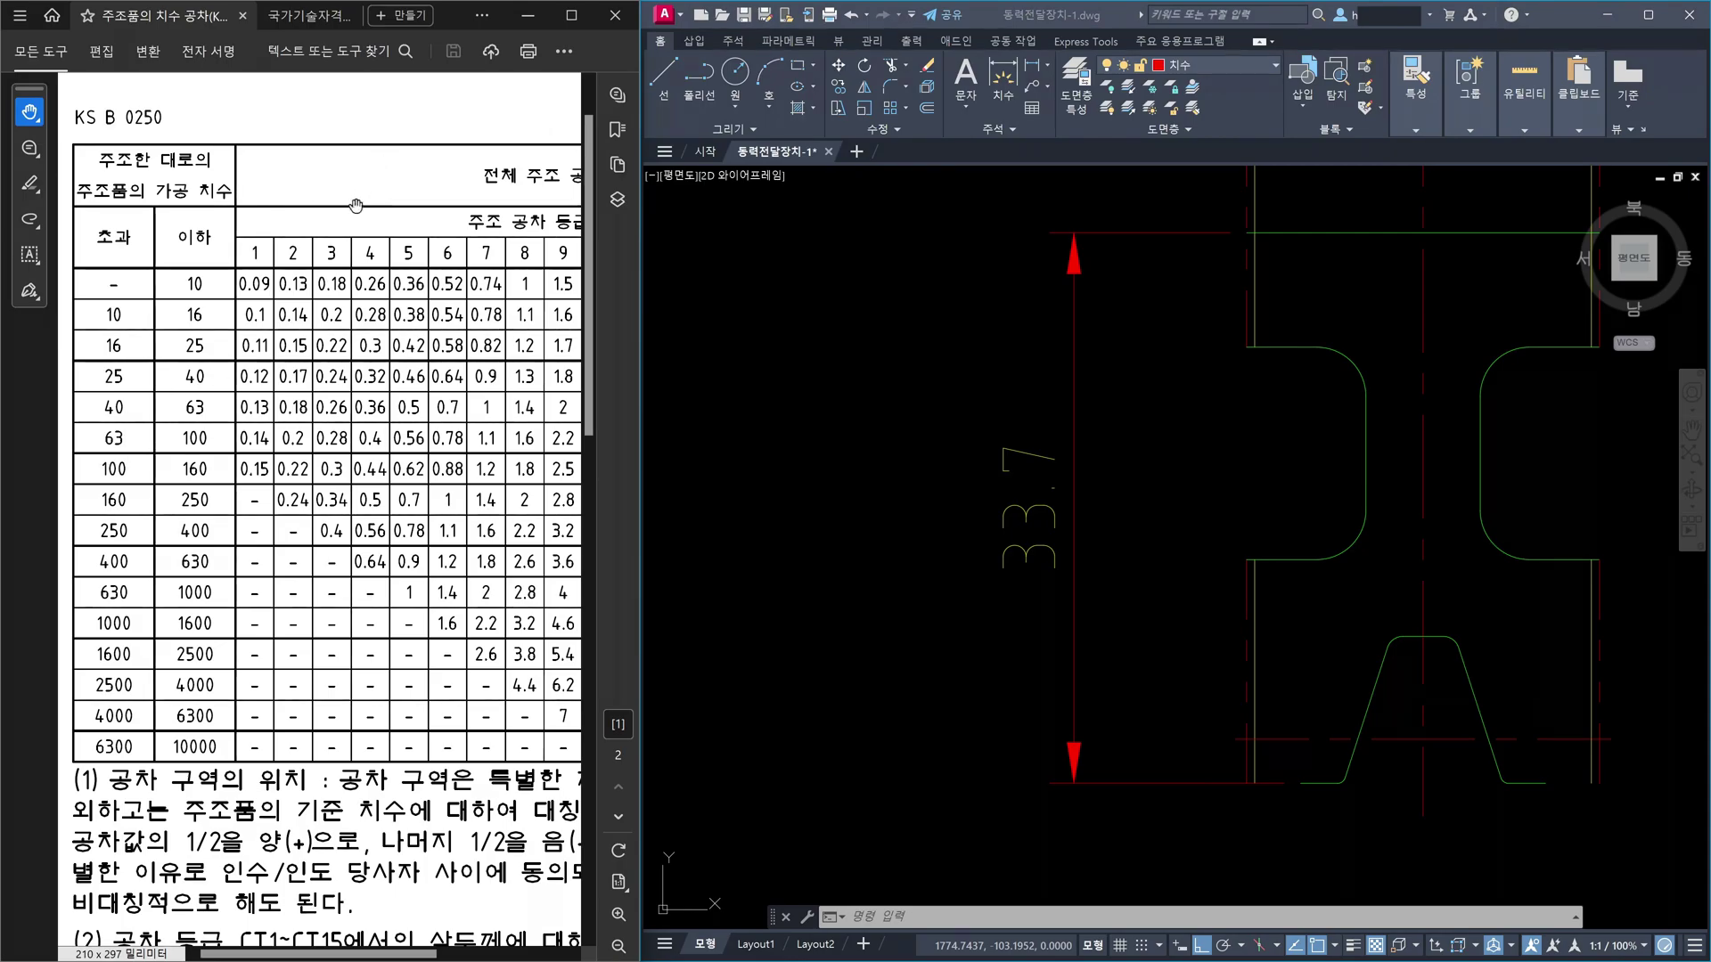
drag(373, 171, 156, 153)
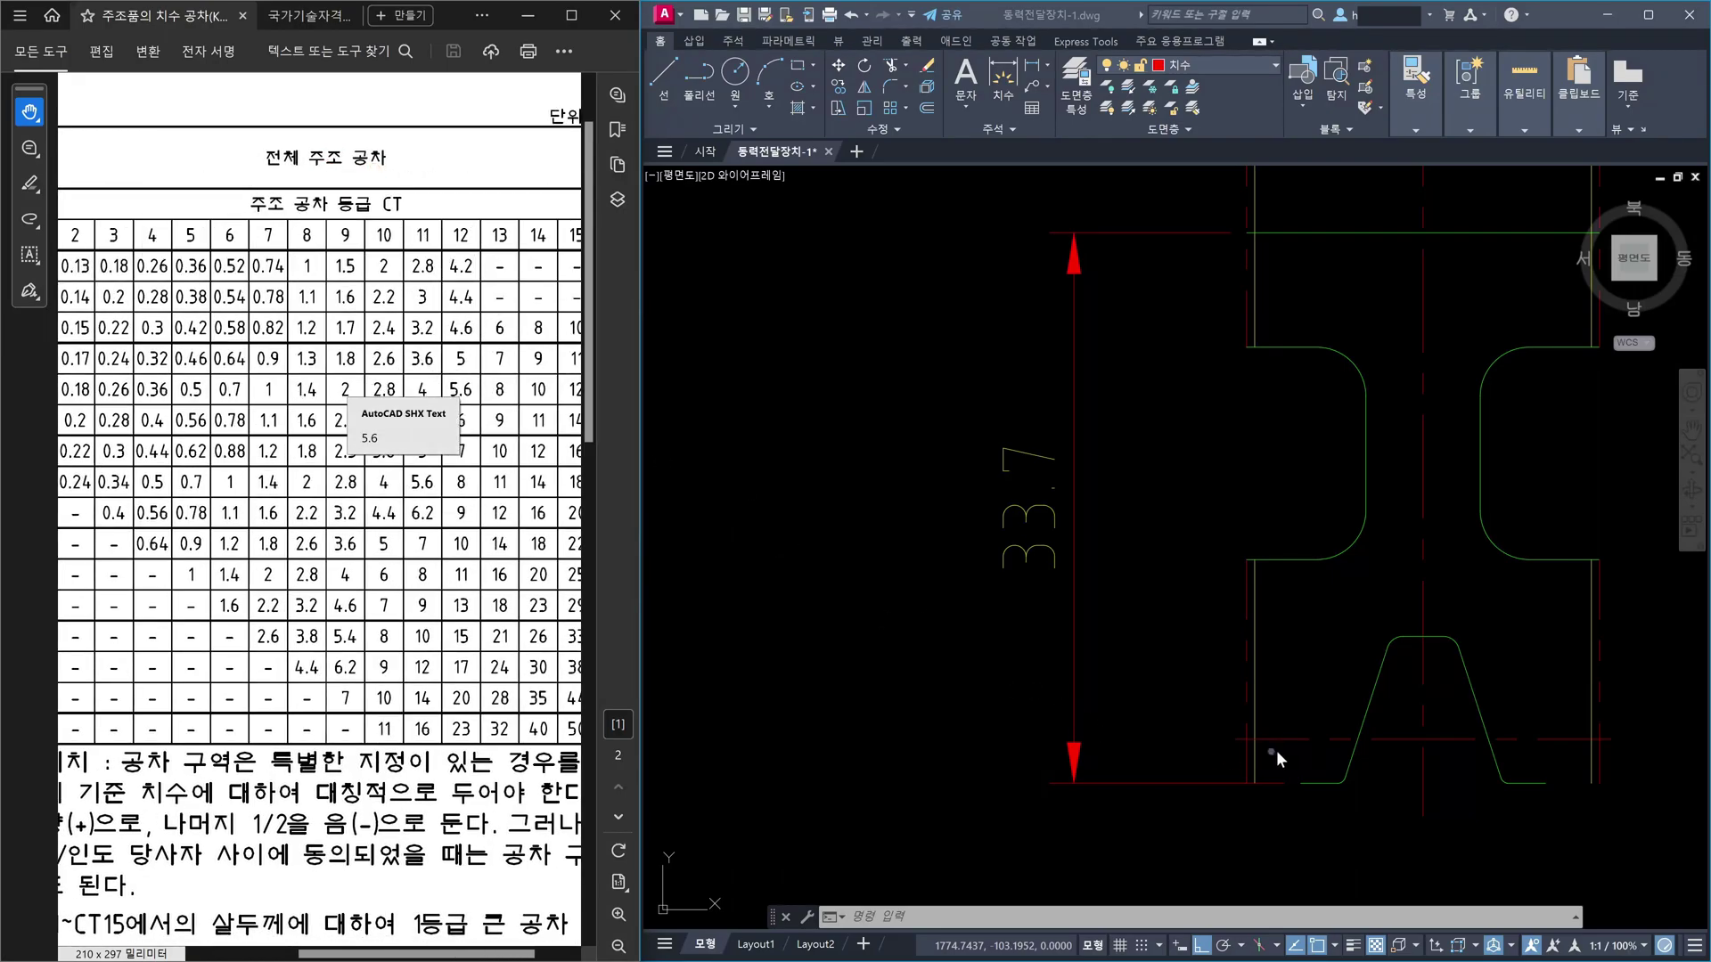
- Back in the AutoCAD drawing, delete the vertical dimension between the lower rim edge and the lower bore line
click(1174, 735)
key(Escape)
key(Escape)
click(1102, 710)
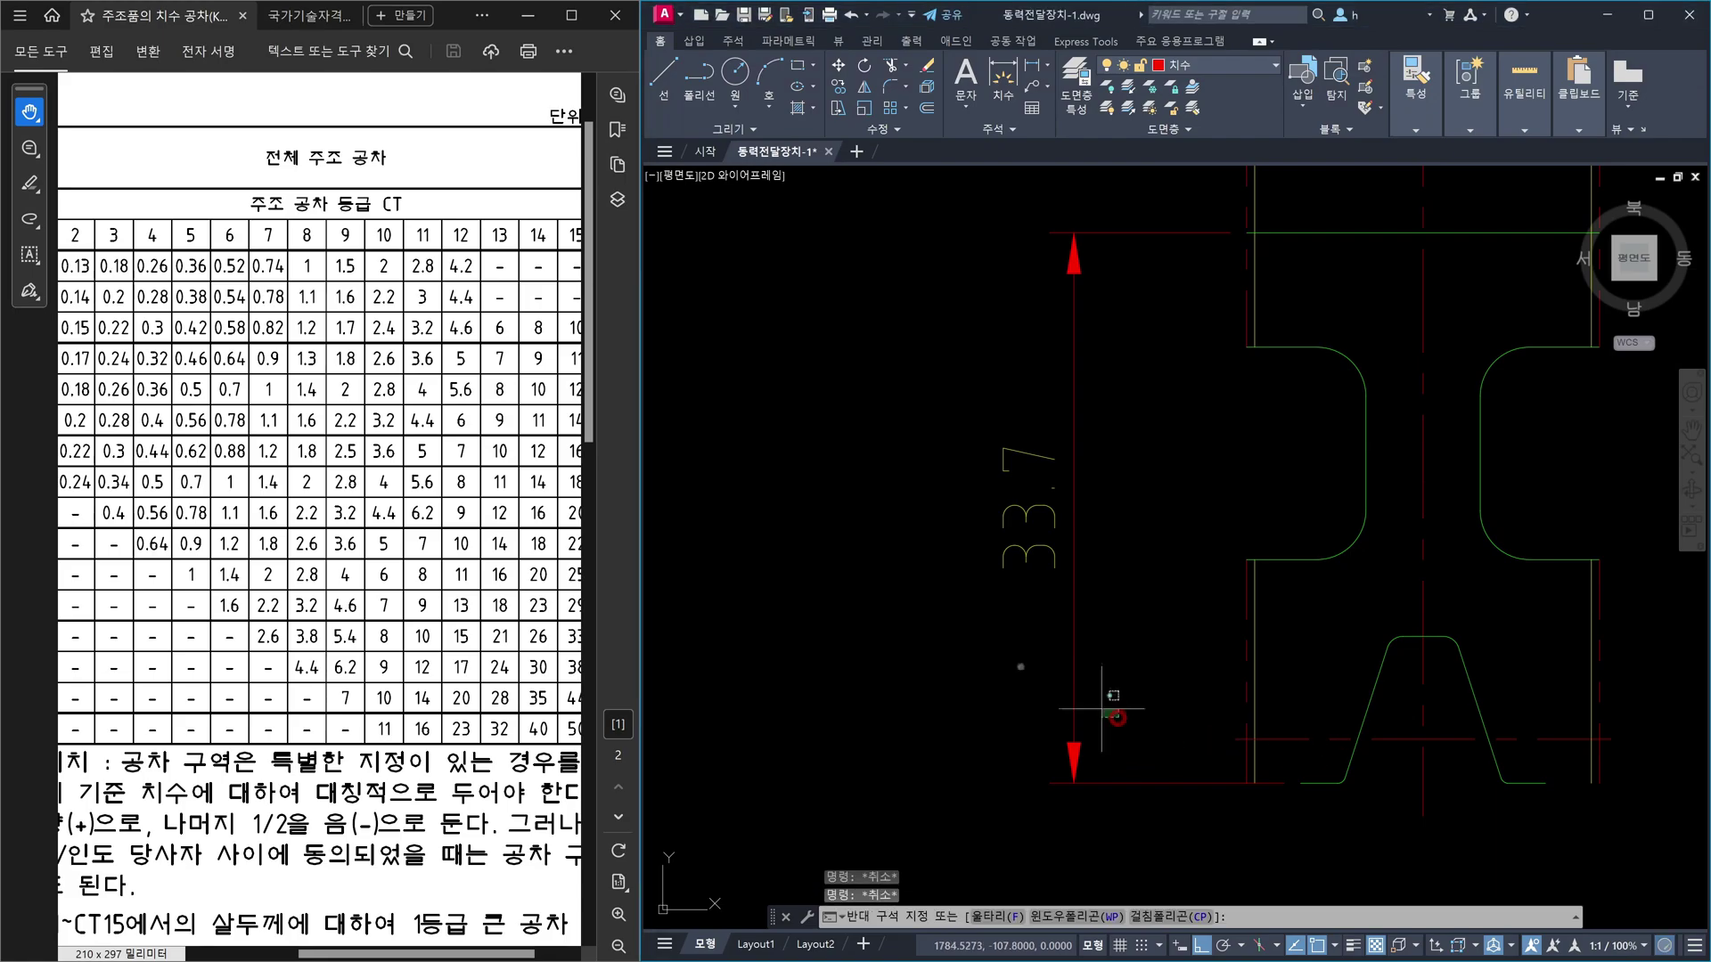
click(969, 653)
text(\)
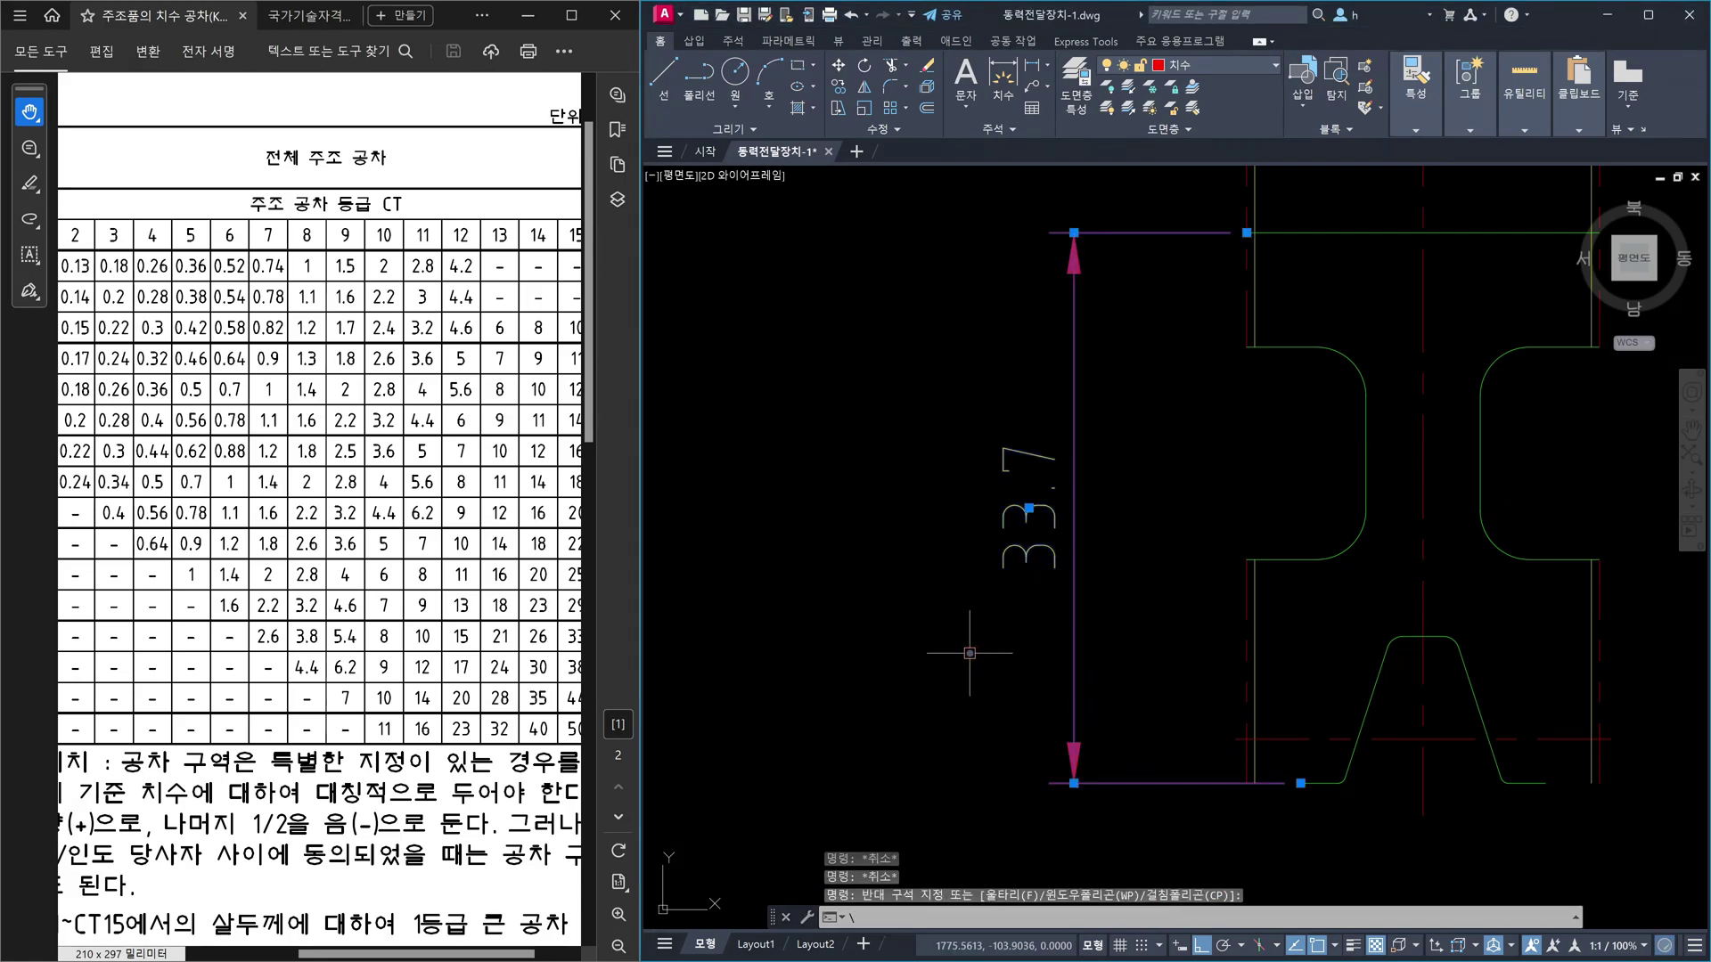
key(BackSpace)
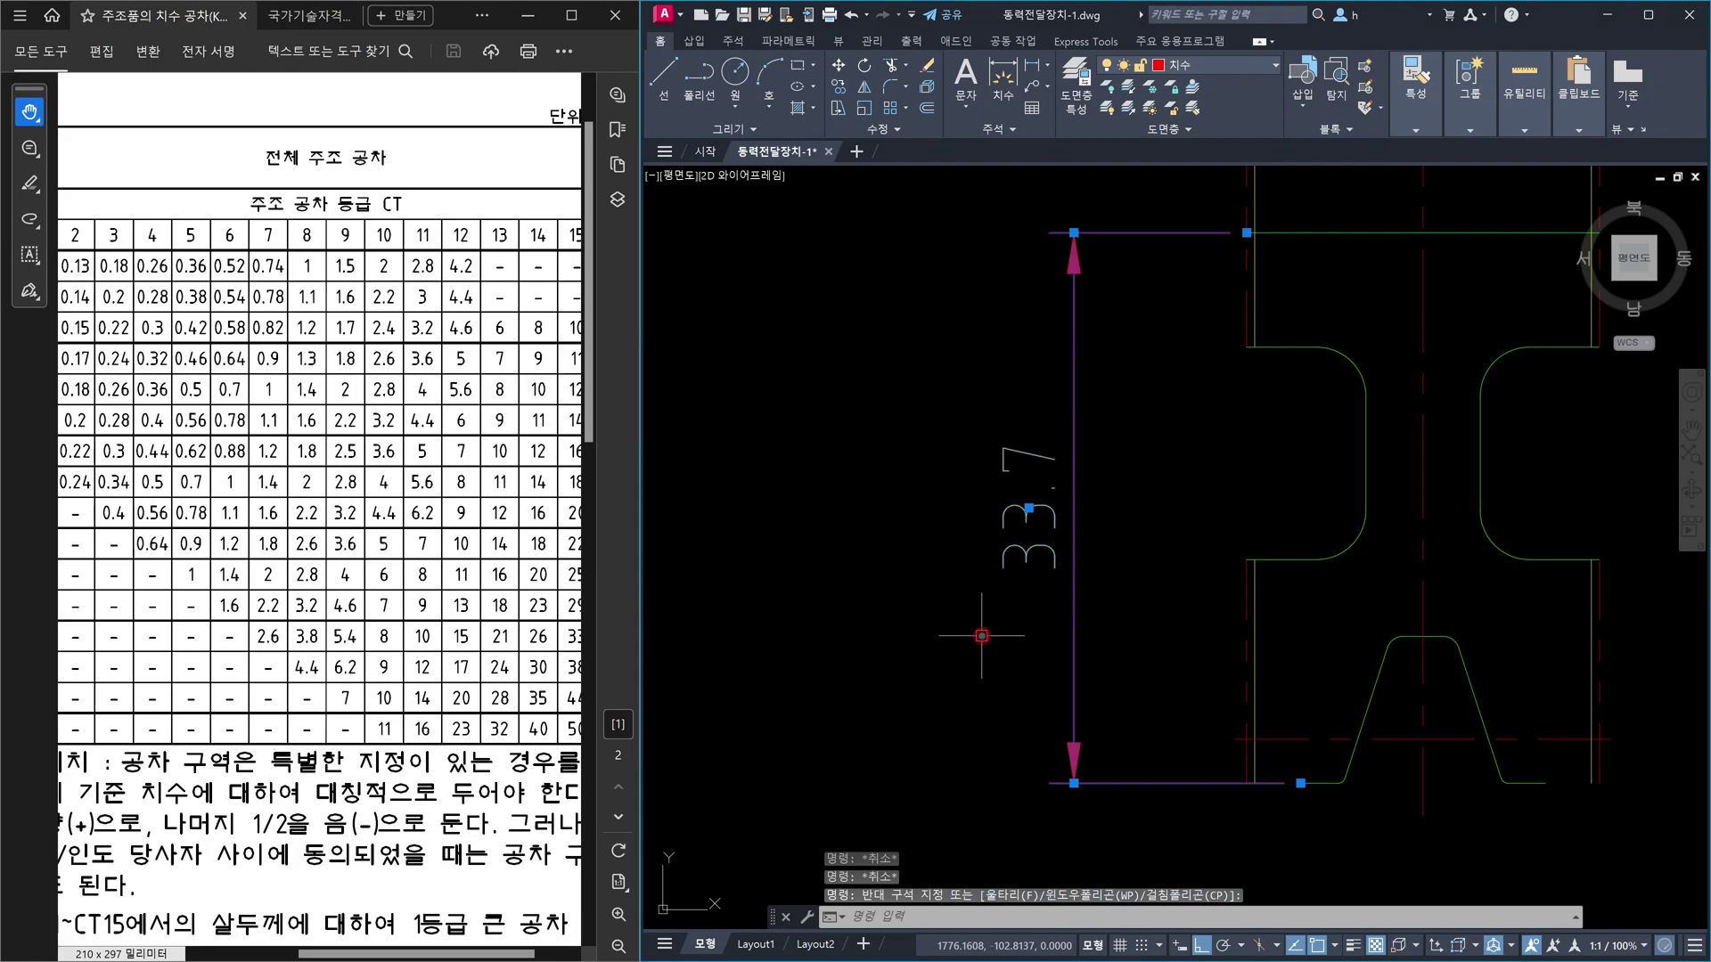
key(Delete)
- Examine the lower rim edge and the lower bore line of the right pulley section
scroll(1364, 748, up, 2)
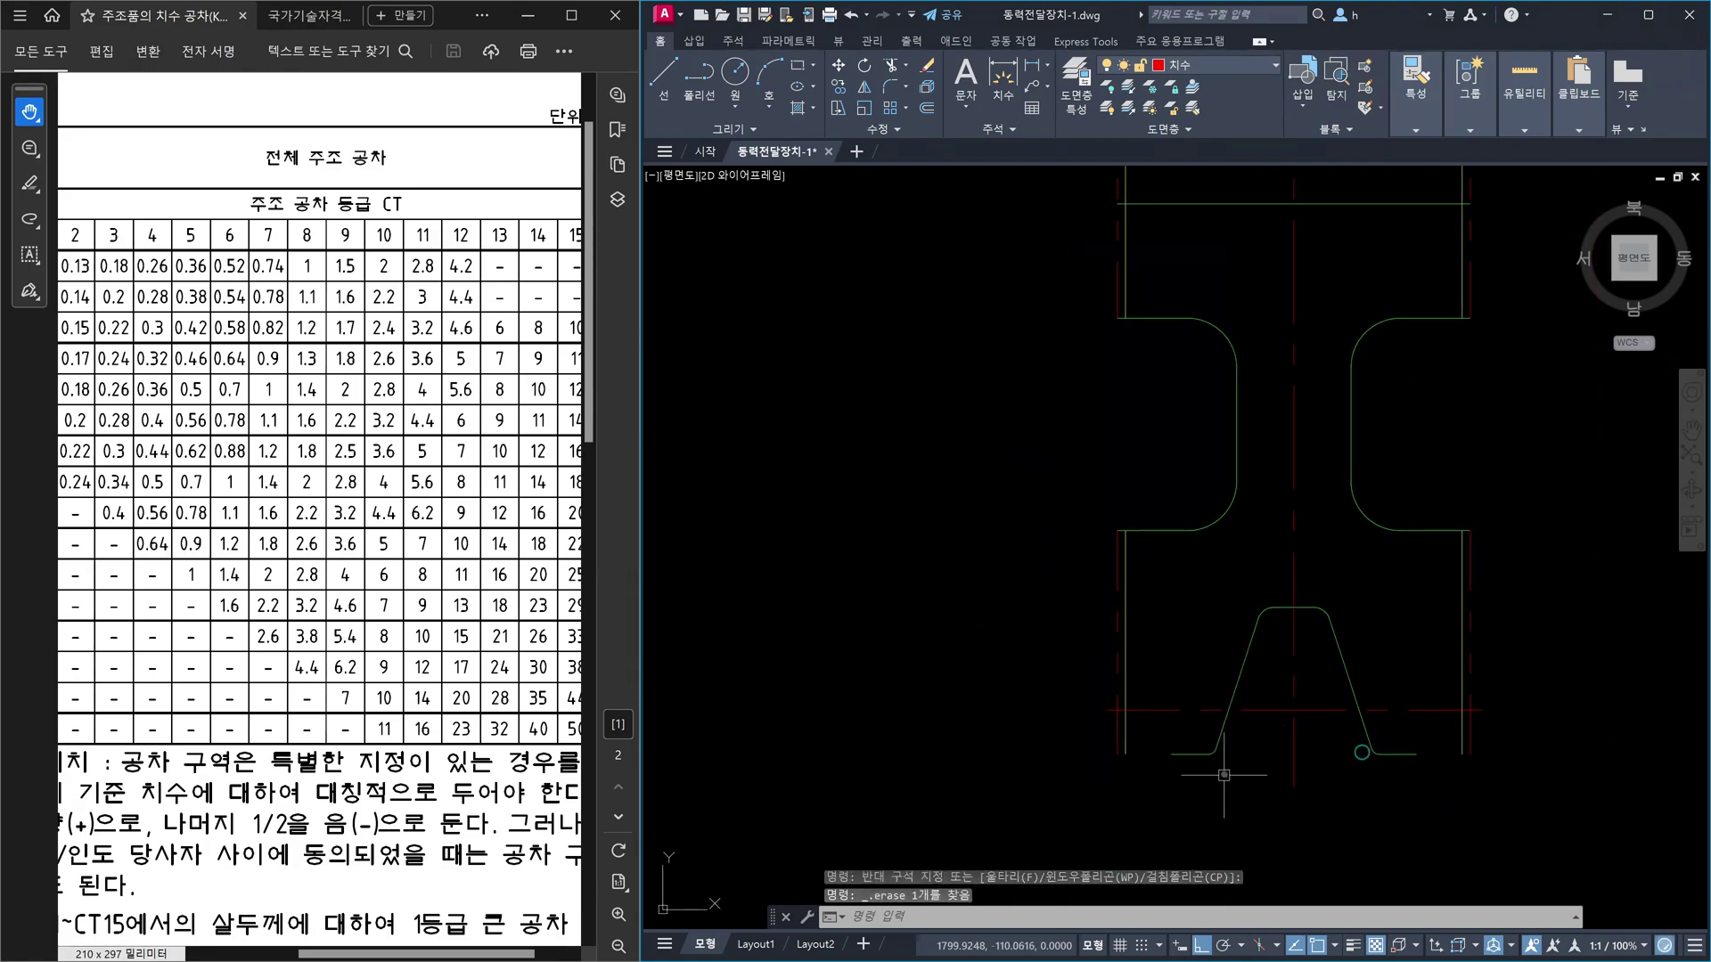
scroll(1211, 775, up, 1)
scroll(1203, 777, down, 2)
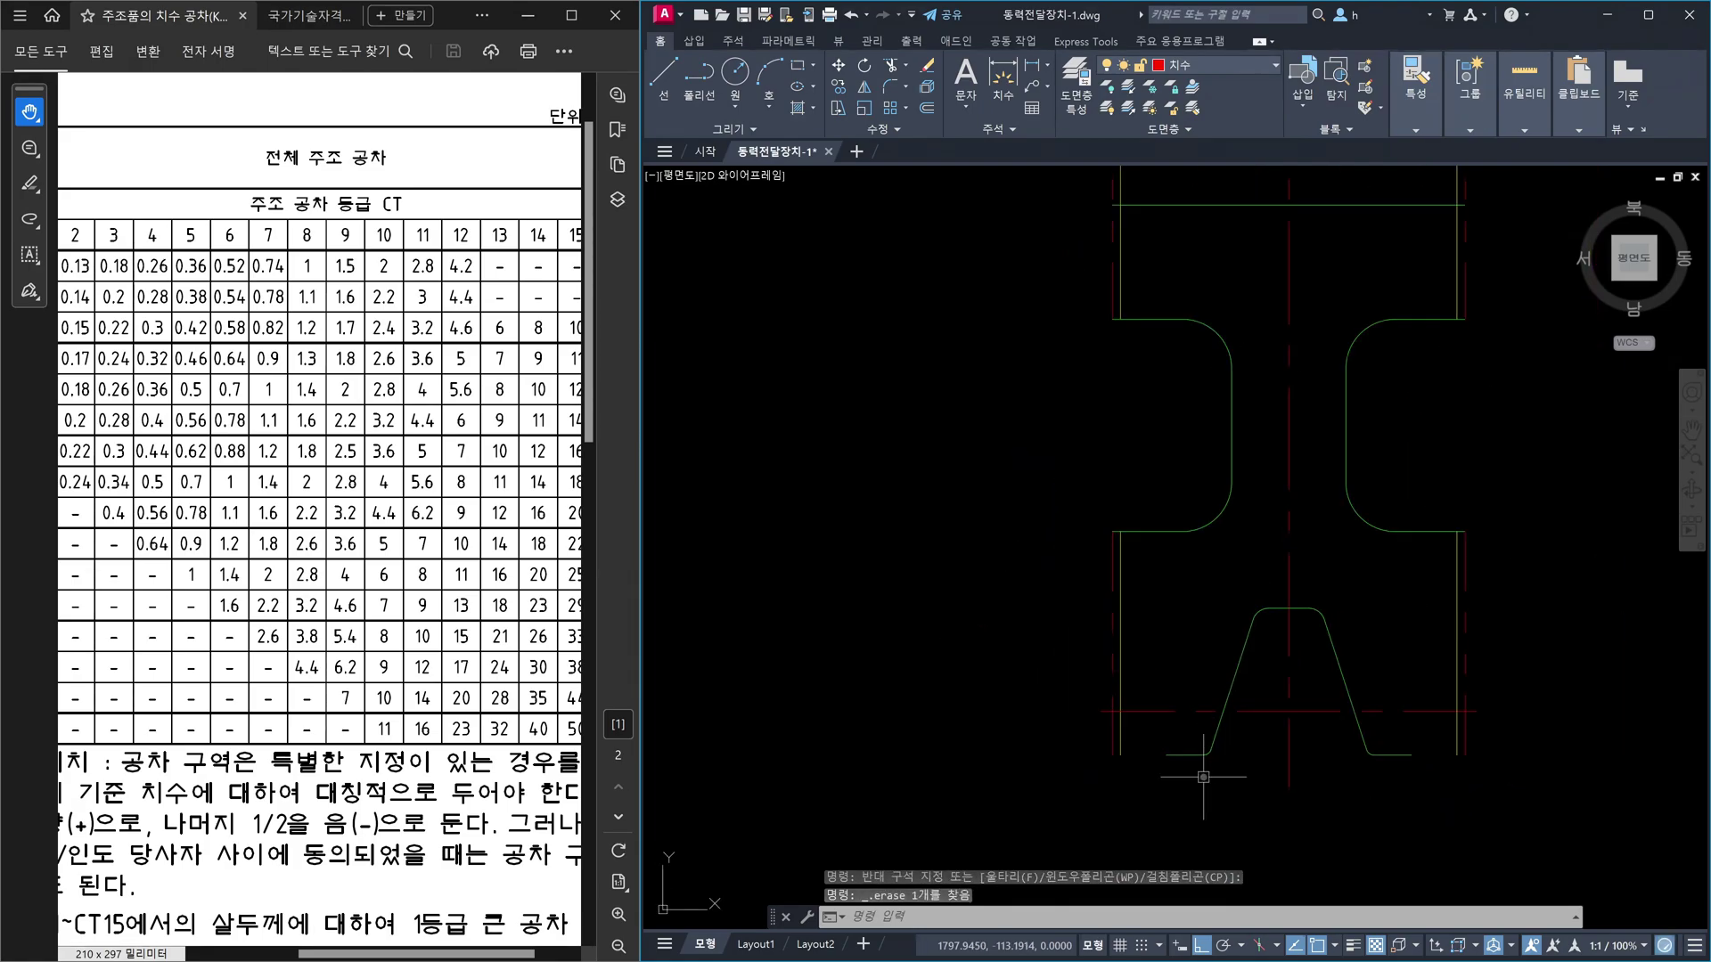
middle_drag(1196, 284, 1196, 475)
click(1218, 425)
click(1193, 380)
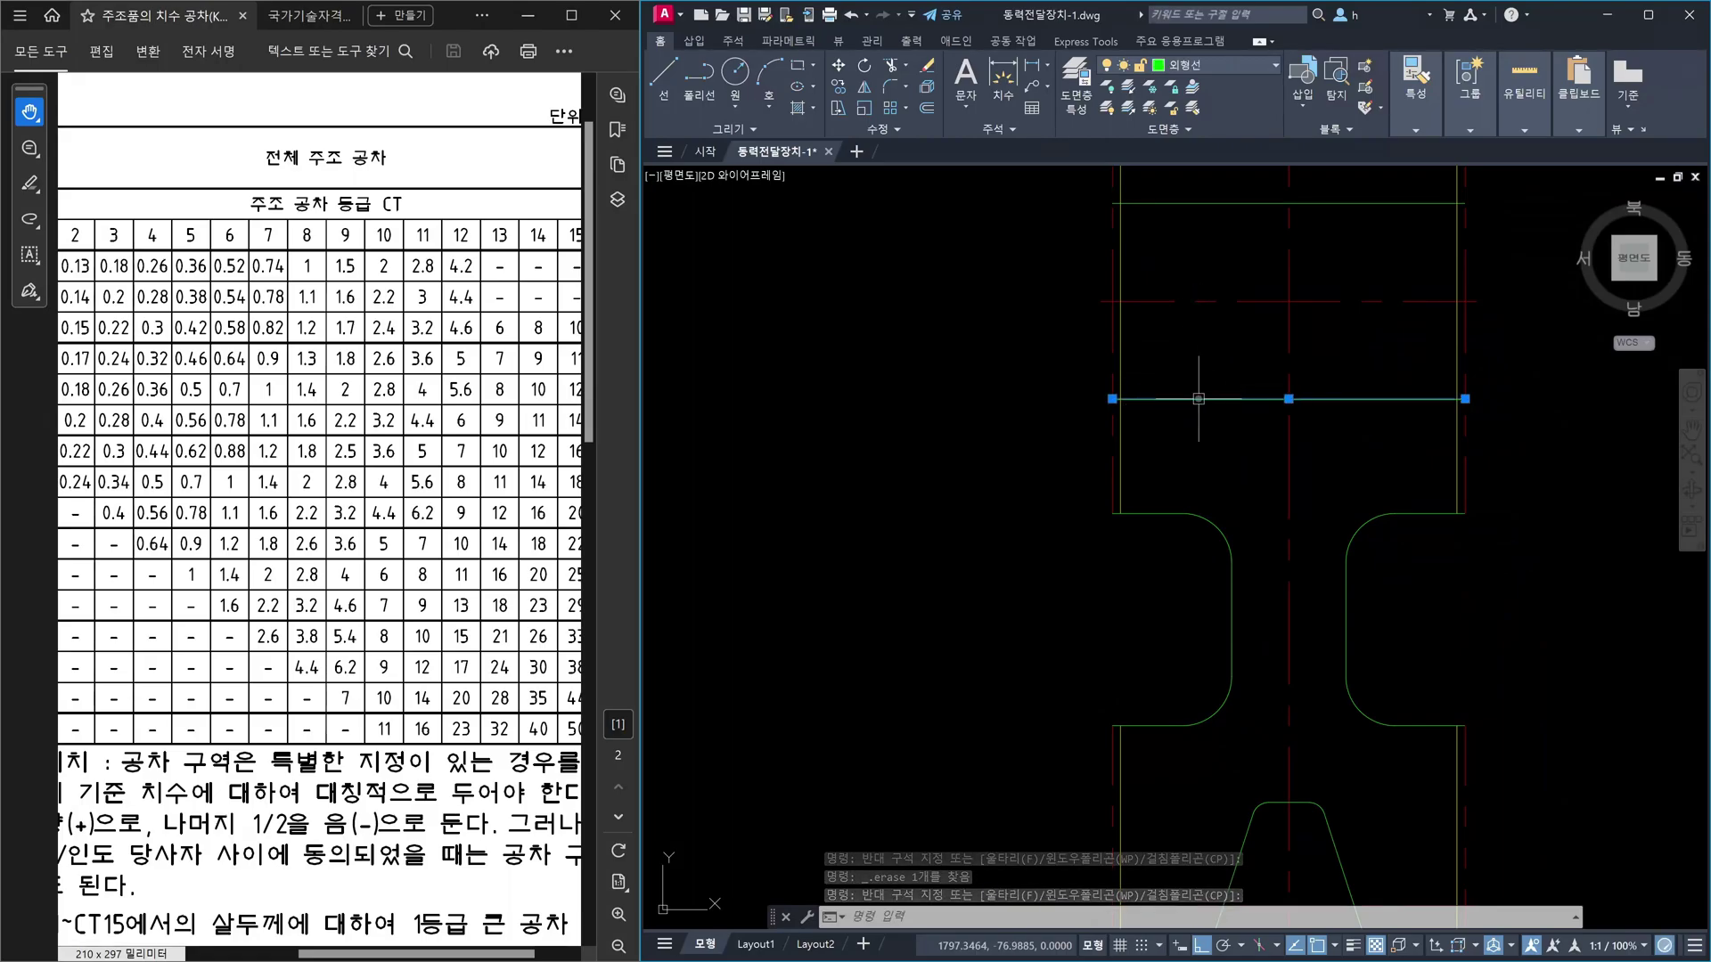
key(Escape)
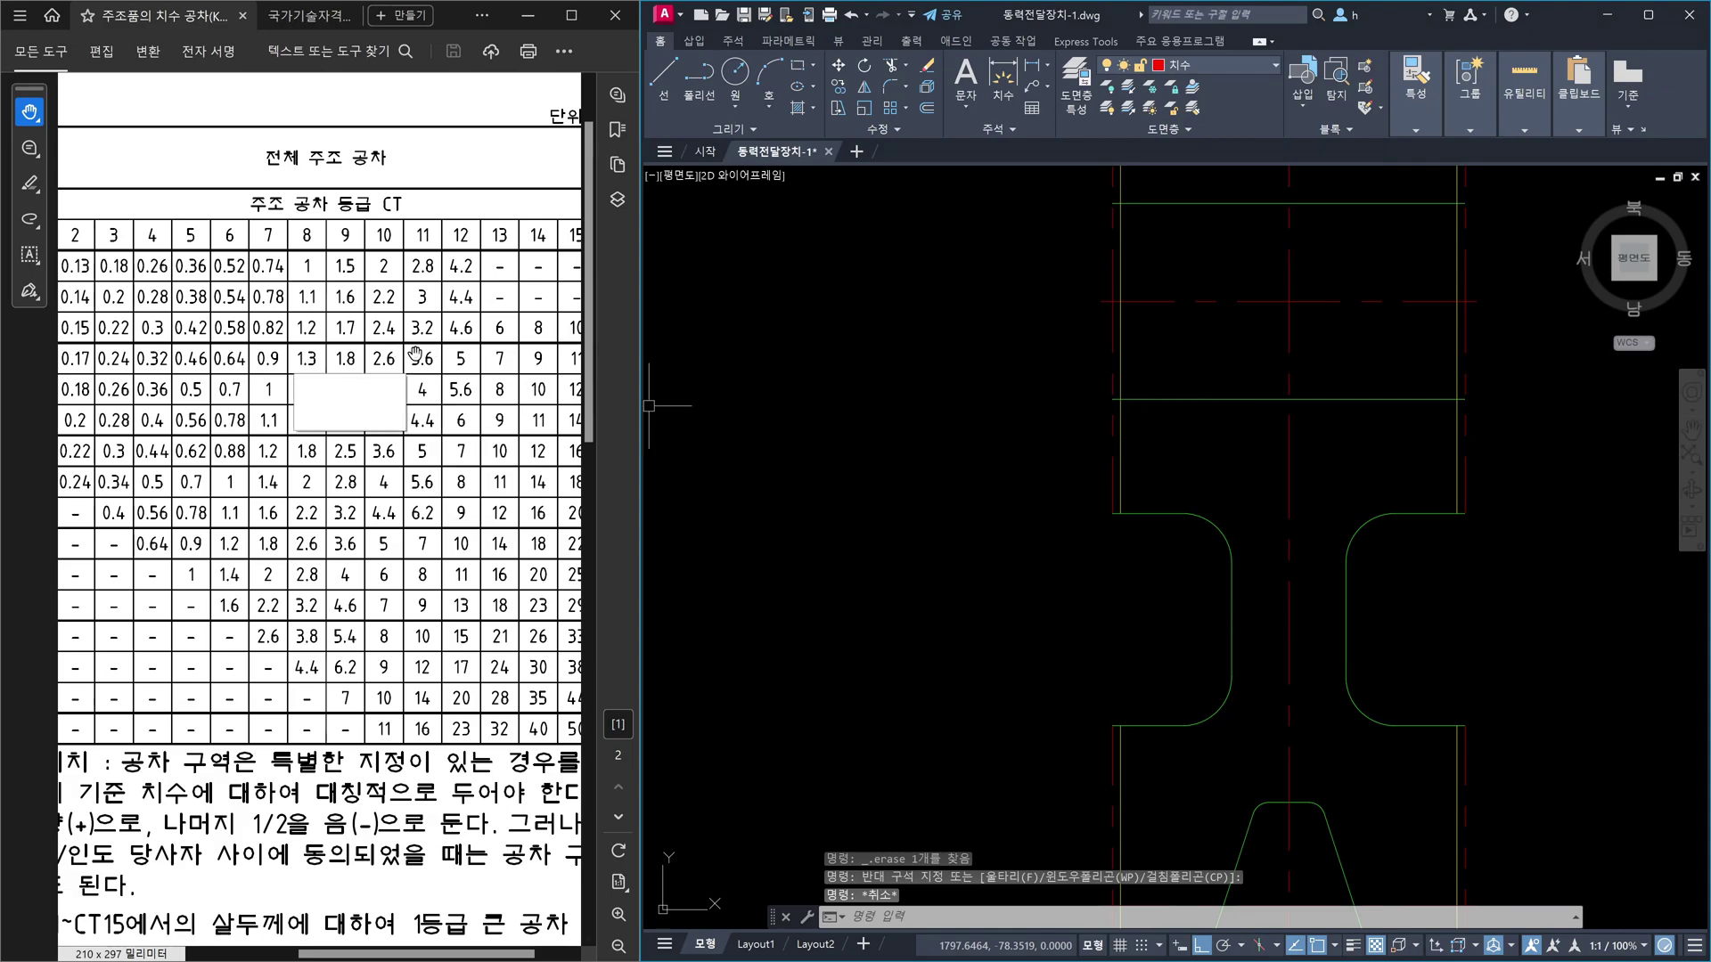
click(1150, 398)
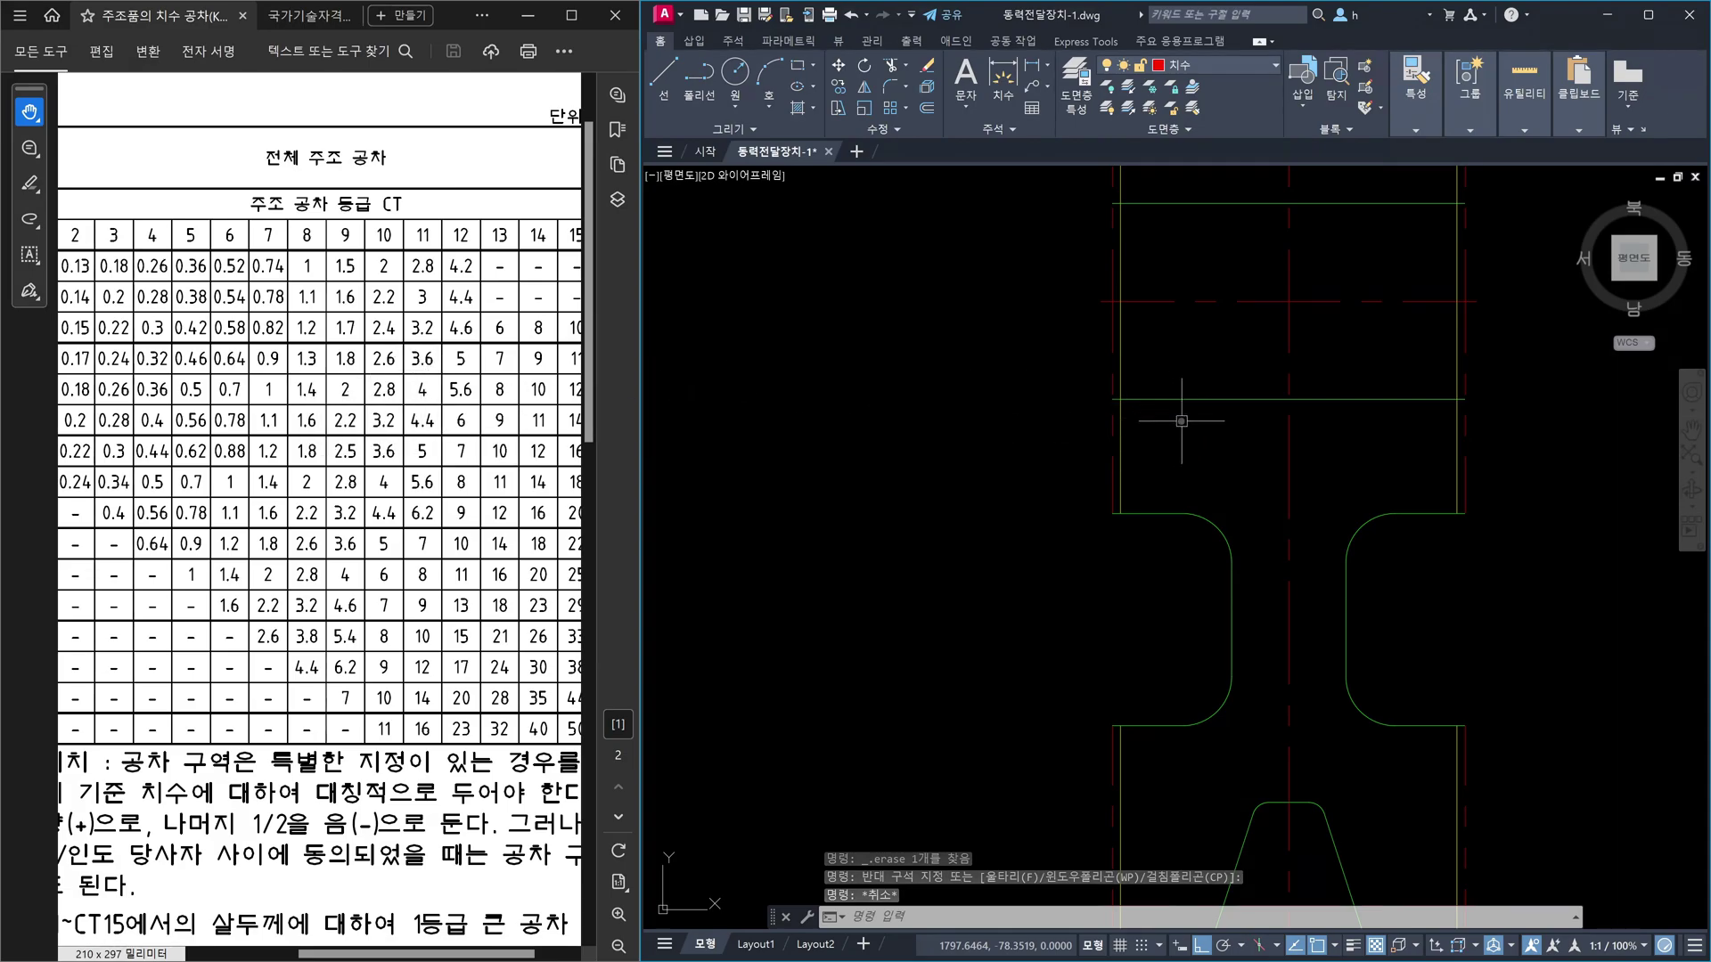
click(1170, 383)
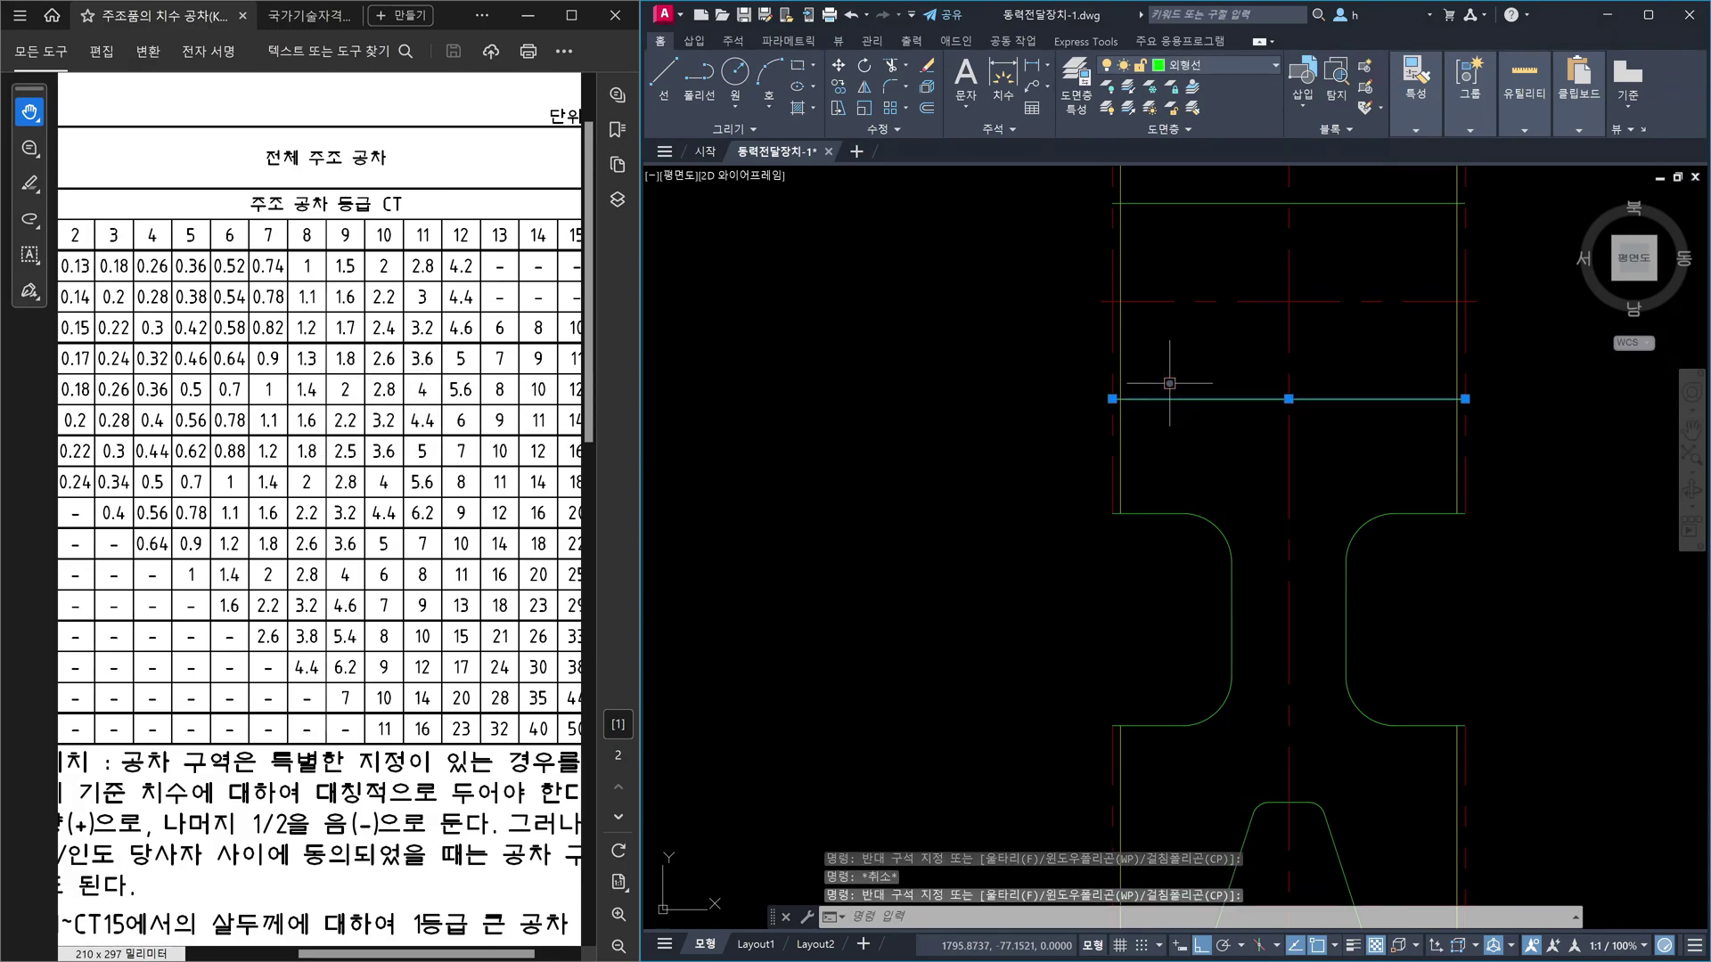
click(1166, 441)
key(Escape)
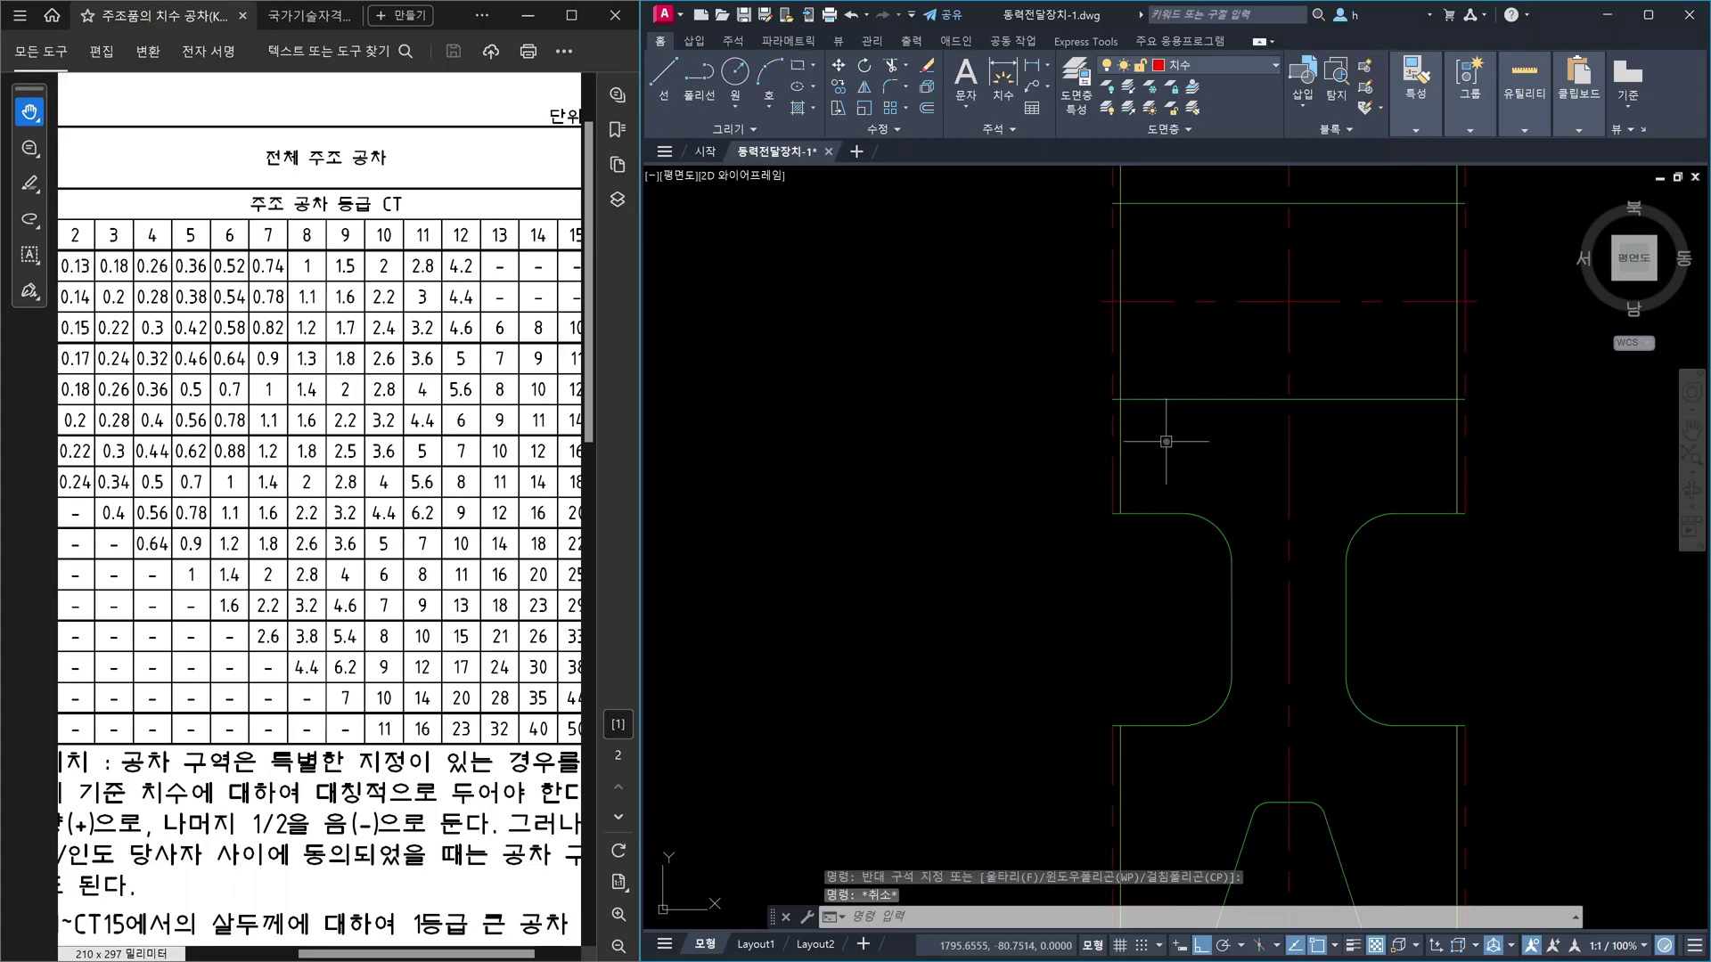
- Offset the right section's lower bore line 0.9 mm toward the horizontal centre line
text(o)
key(Return)
text(0.9)
key(Return)
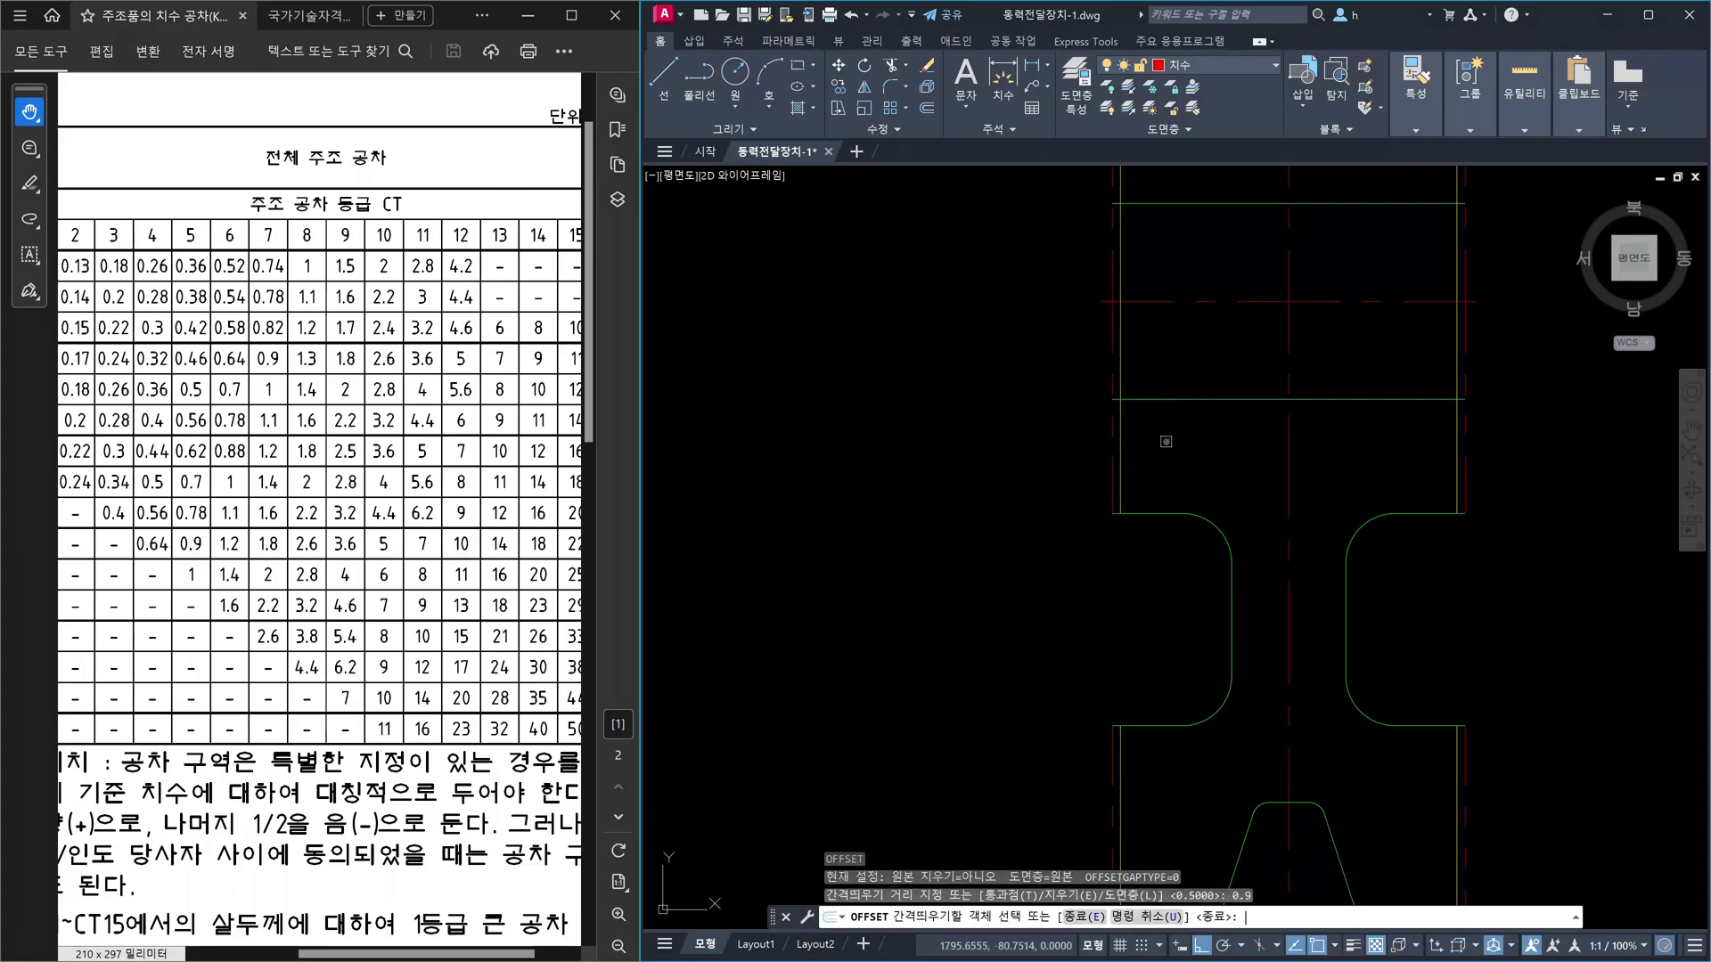
click(1191, 399)
click(1194, 372)
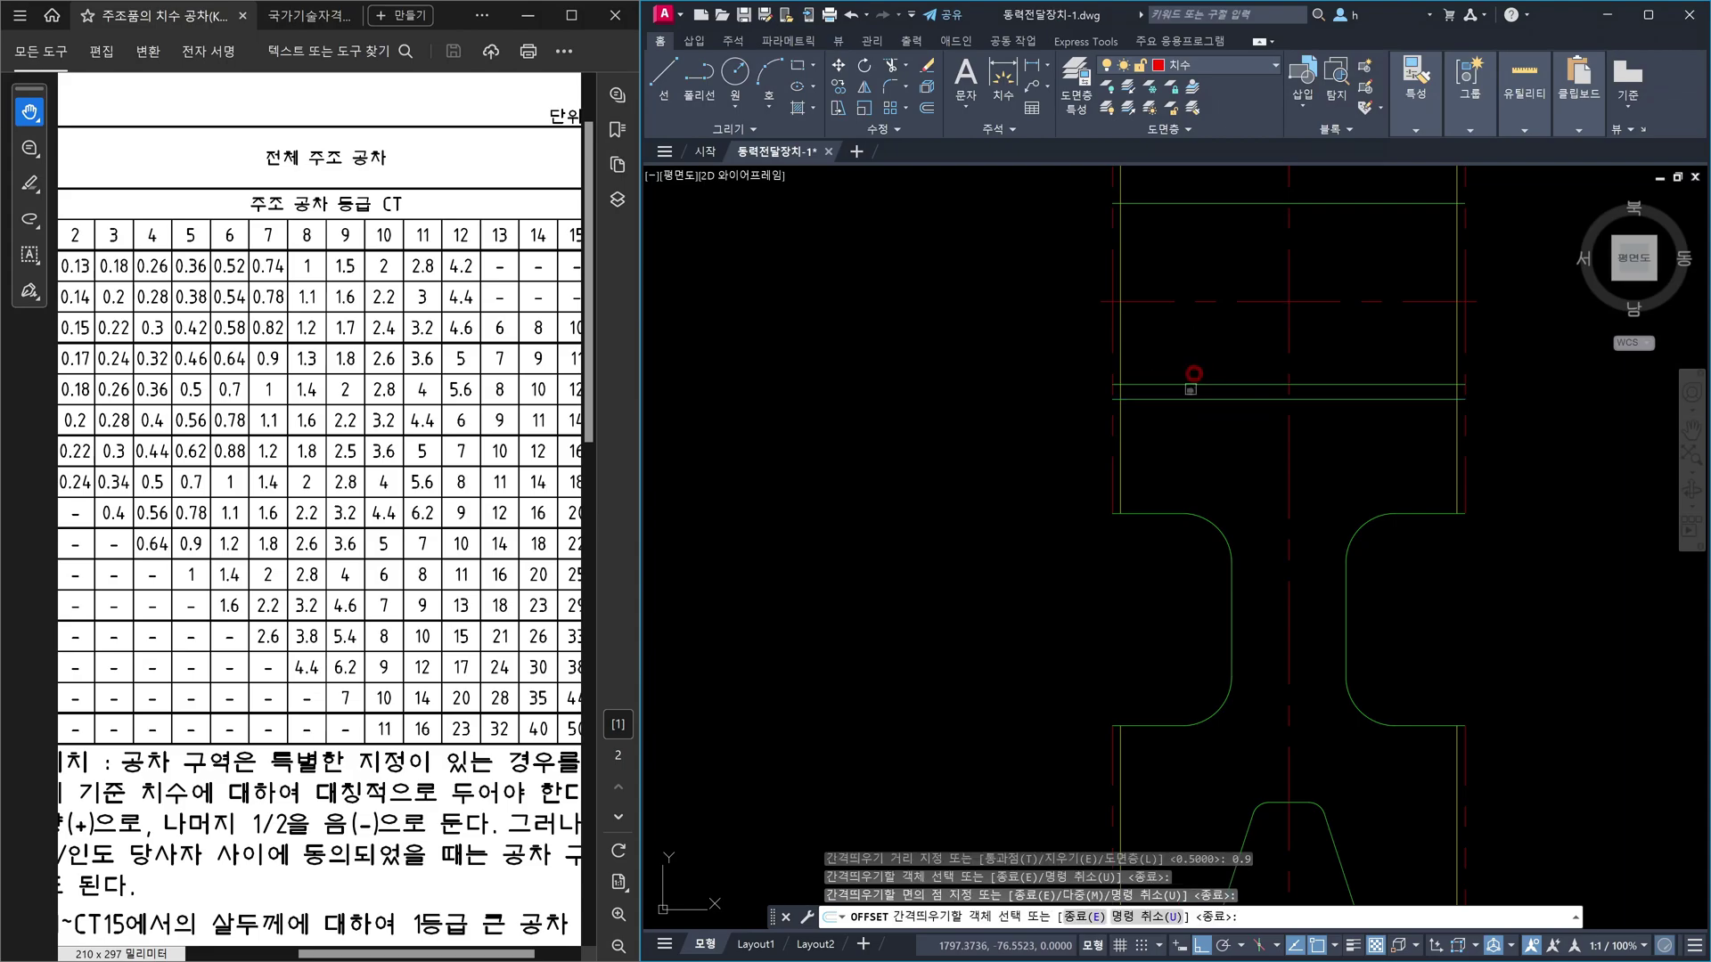
key(Escape)
- Match the offset bore line to the yellow vertical side line's properties and delete the original green lower bore line
text(ma)
key(Return)
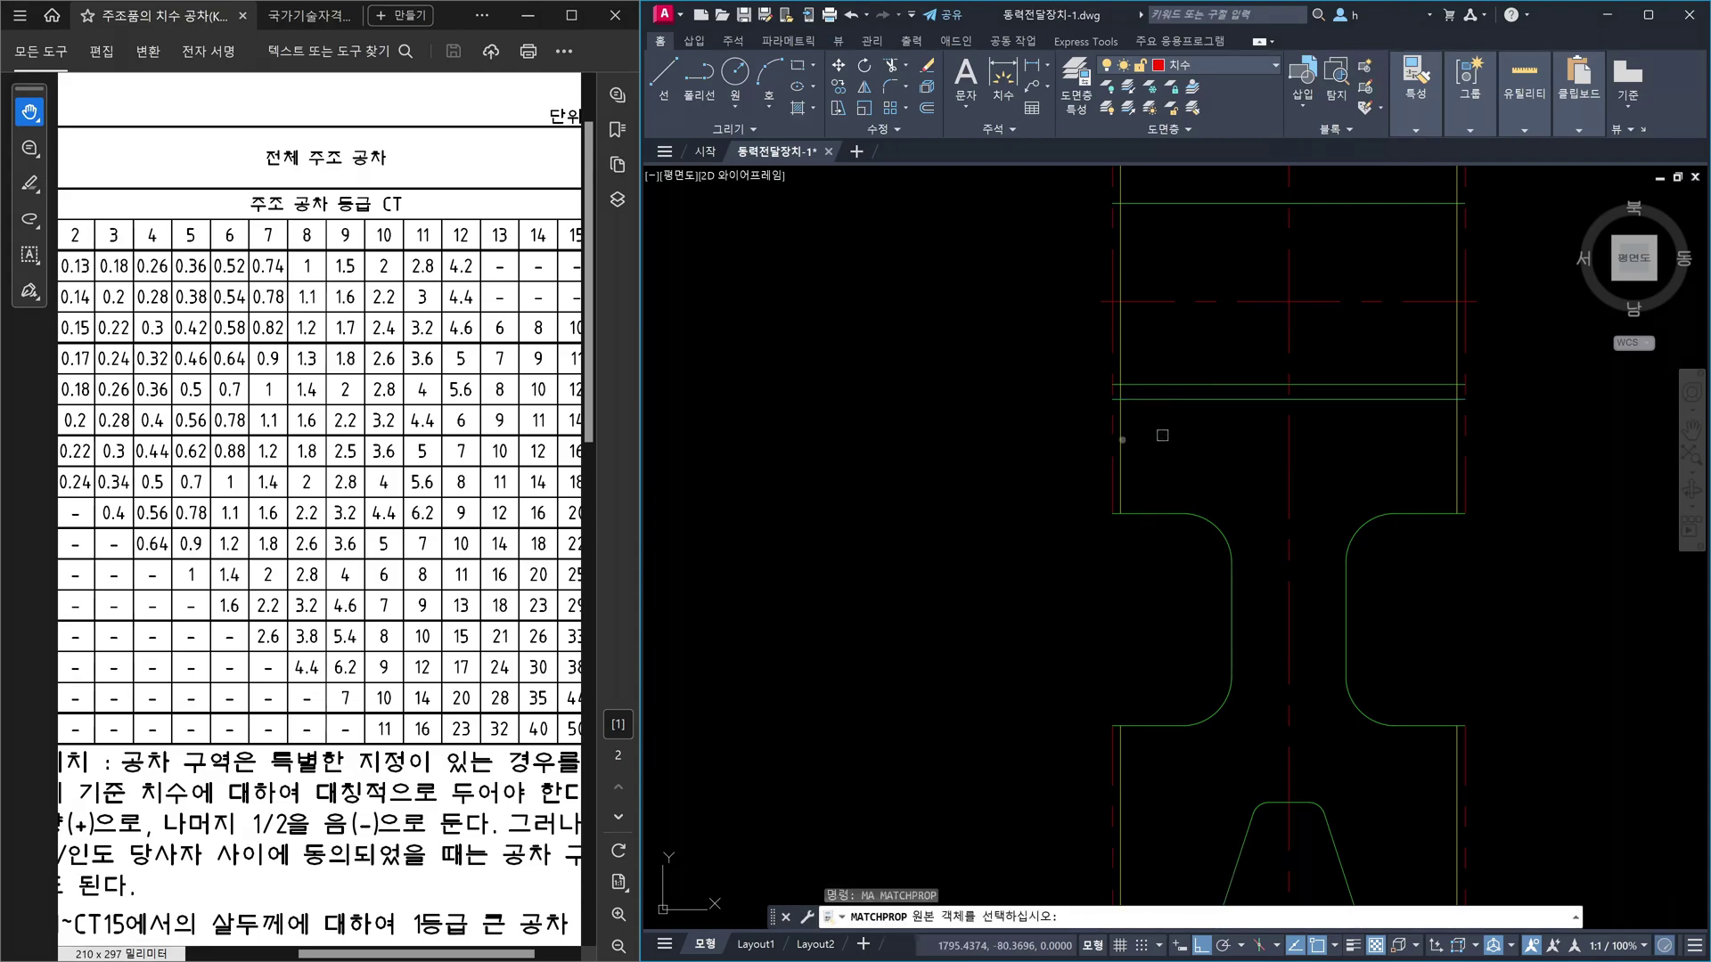
click(1121, 439)
click(1164, 381)
key(Escape)
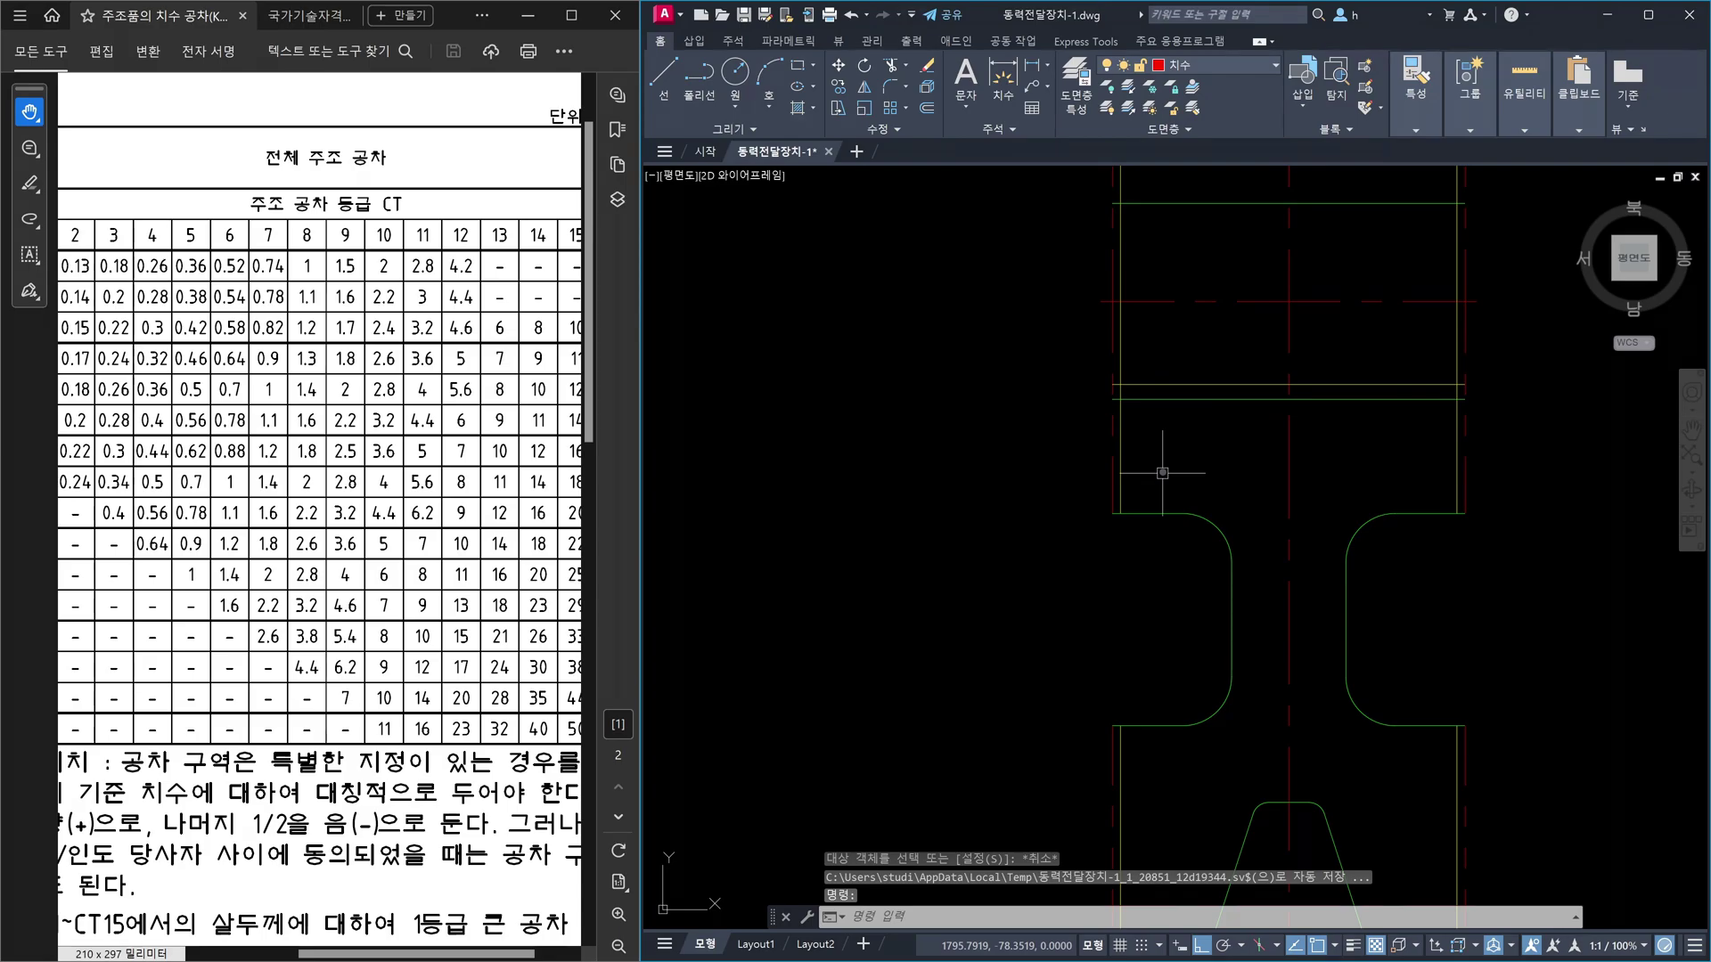
click(1192, 399)
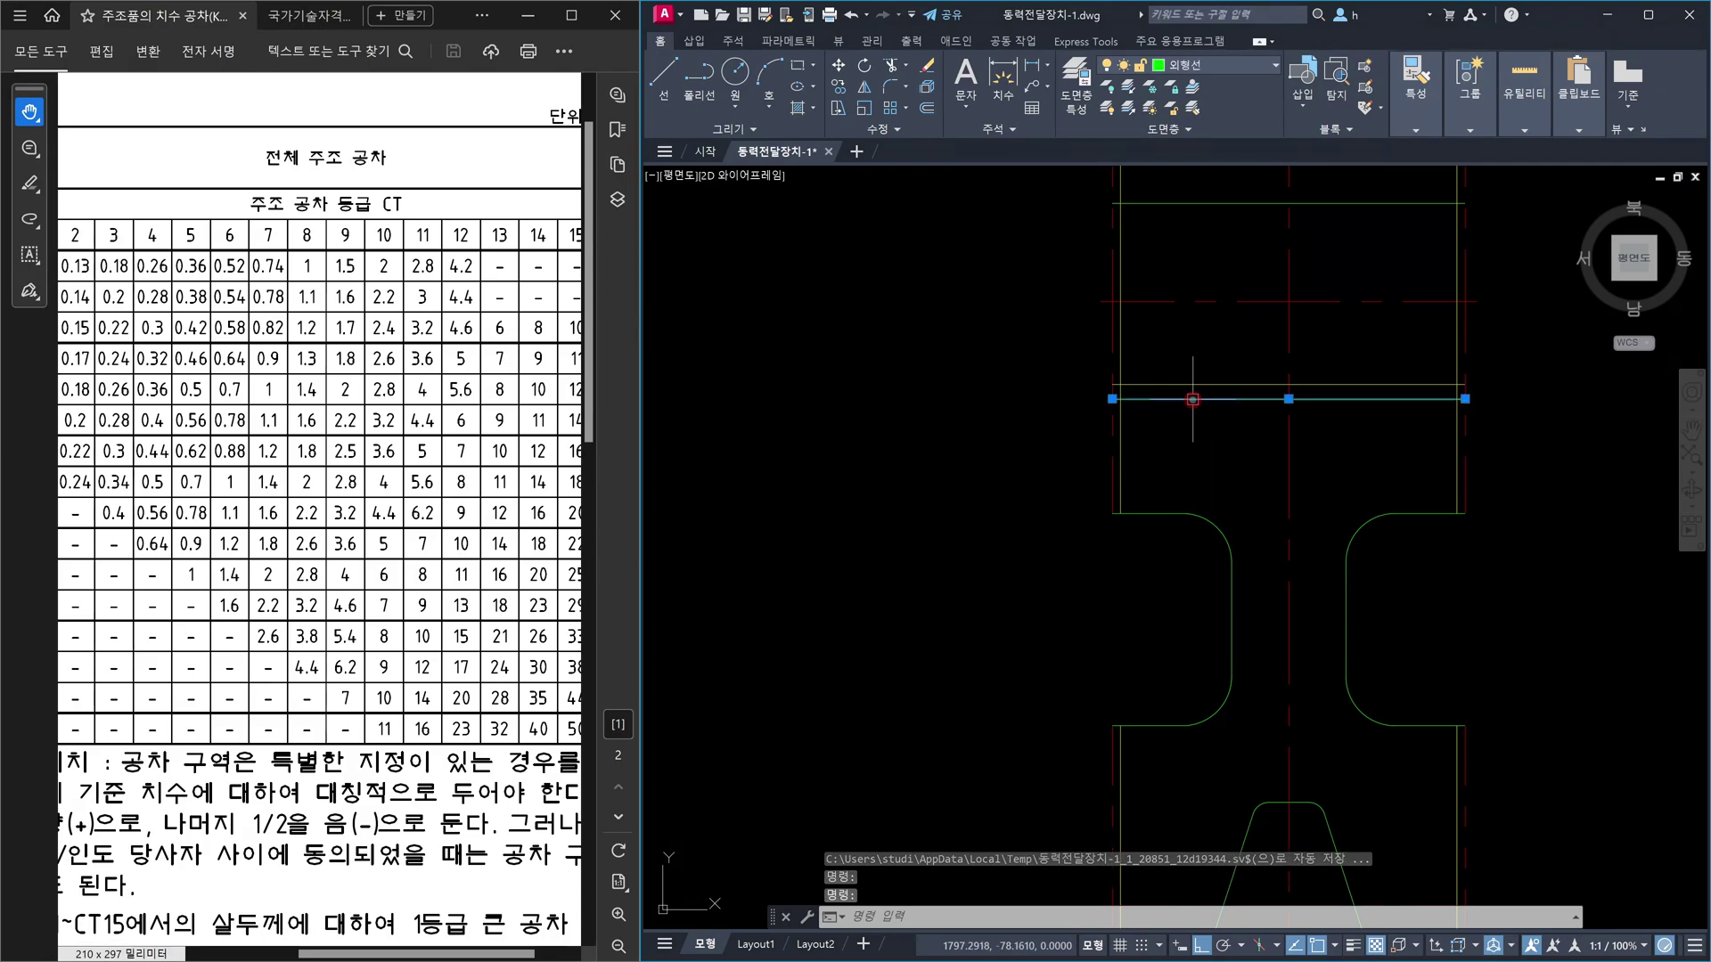
key(Delete)
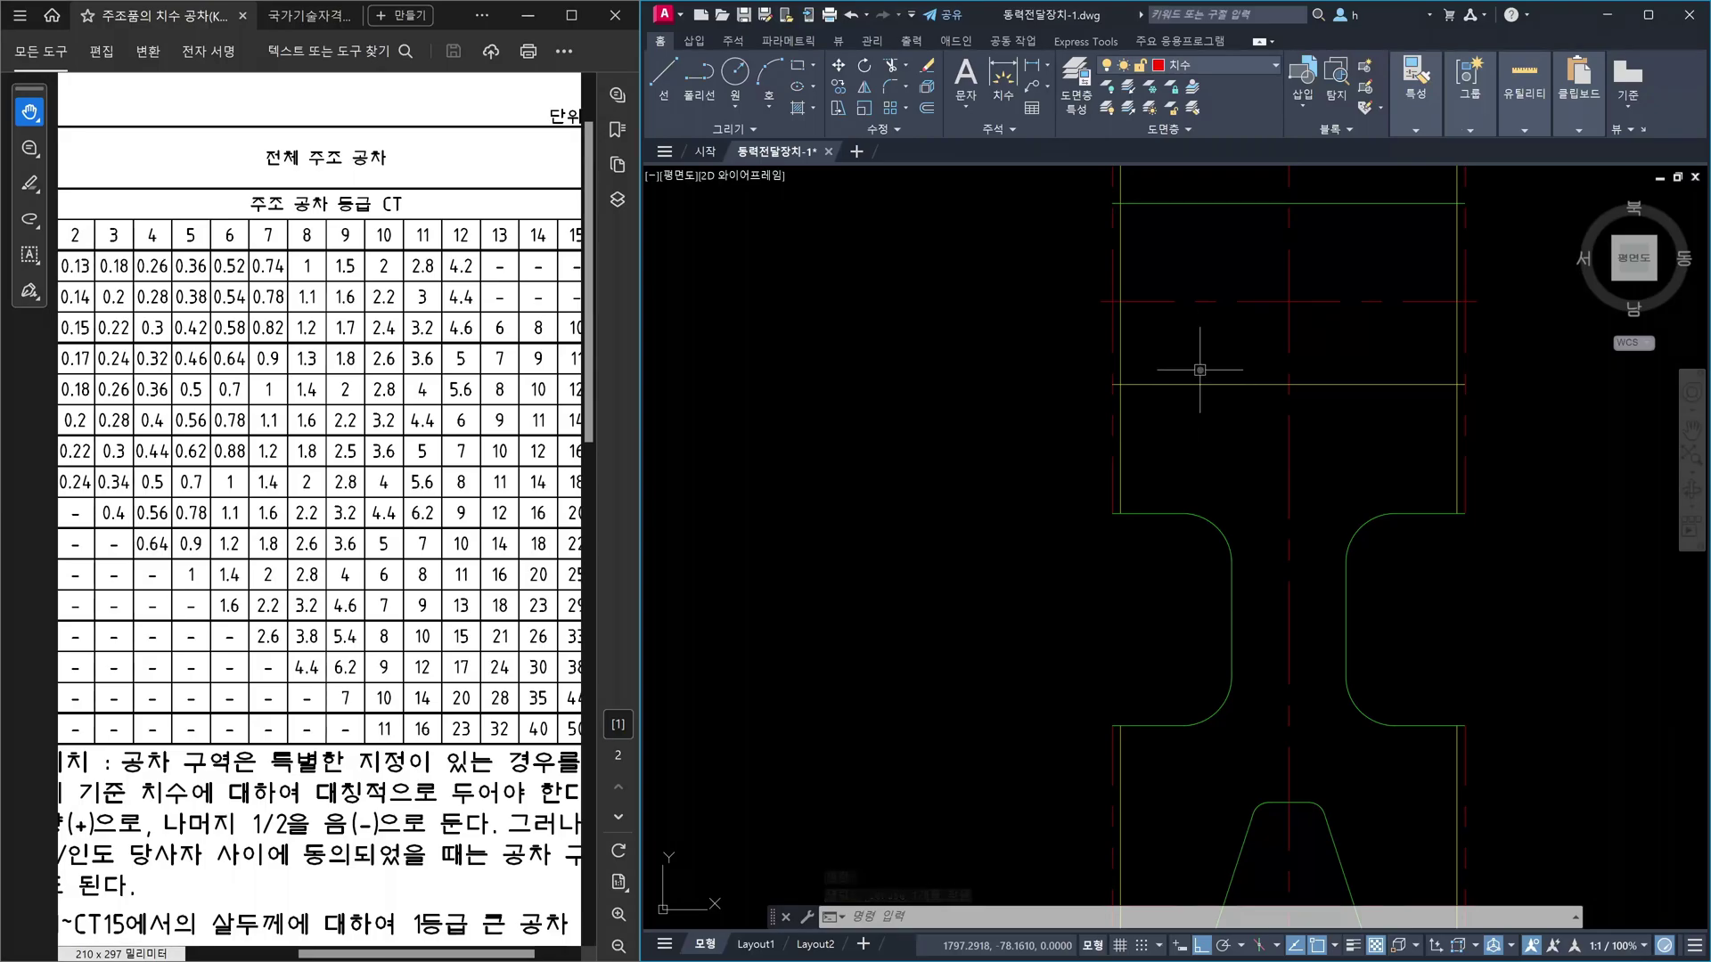
- Examine the tolerance zone notes and the required machining allowance (RMA) table of KS B 0250 in the PDF
click(194, 890)
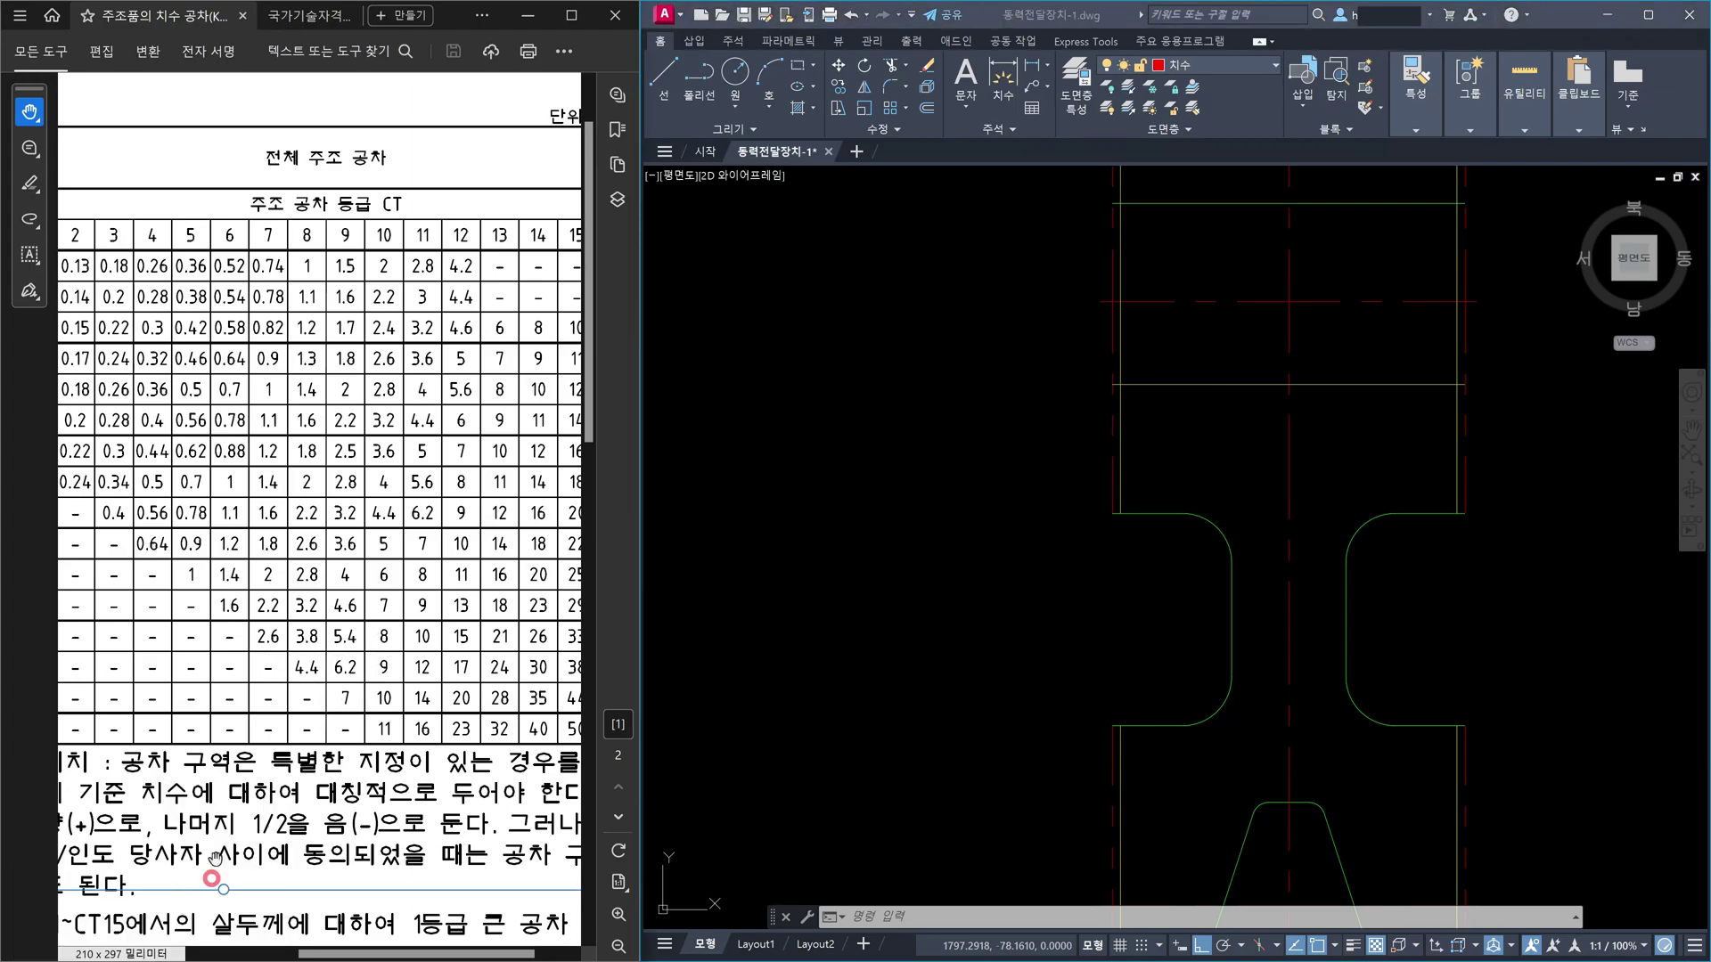
click(191, 841)
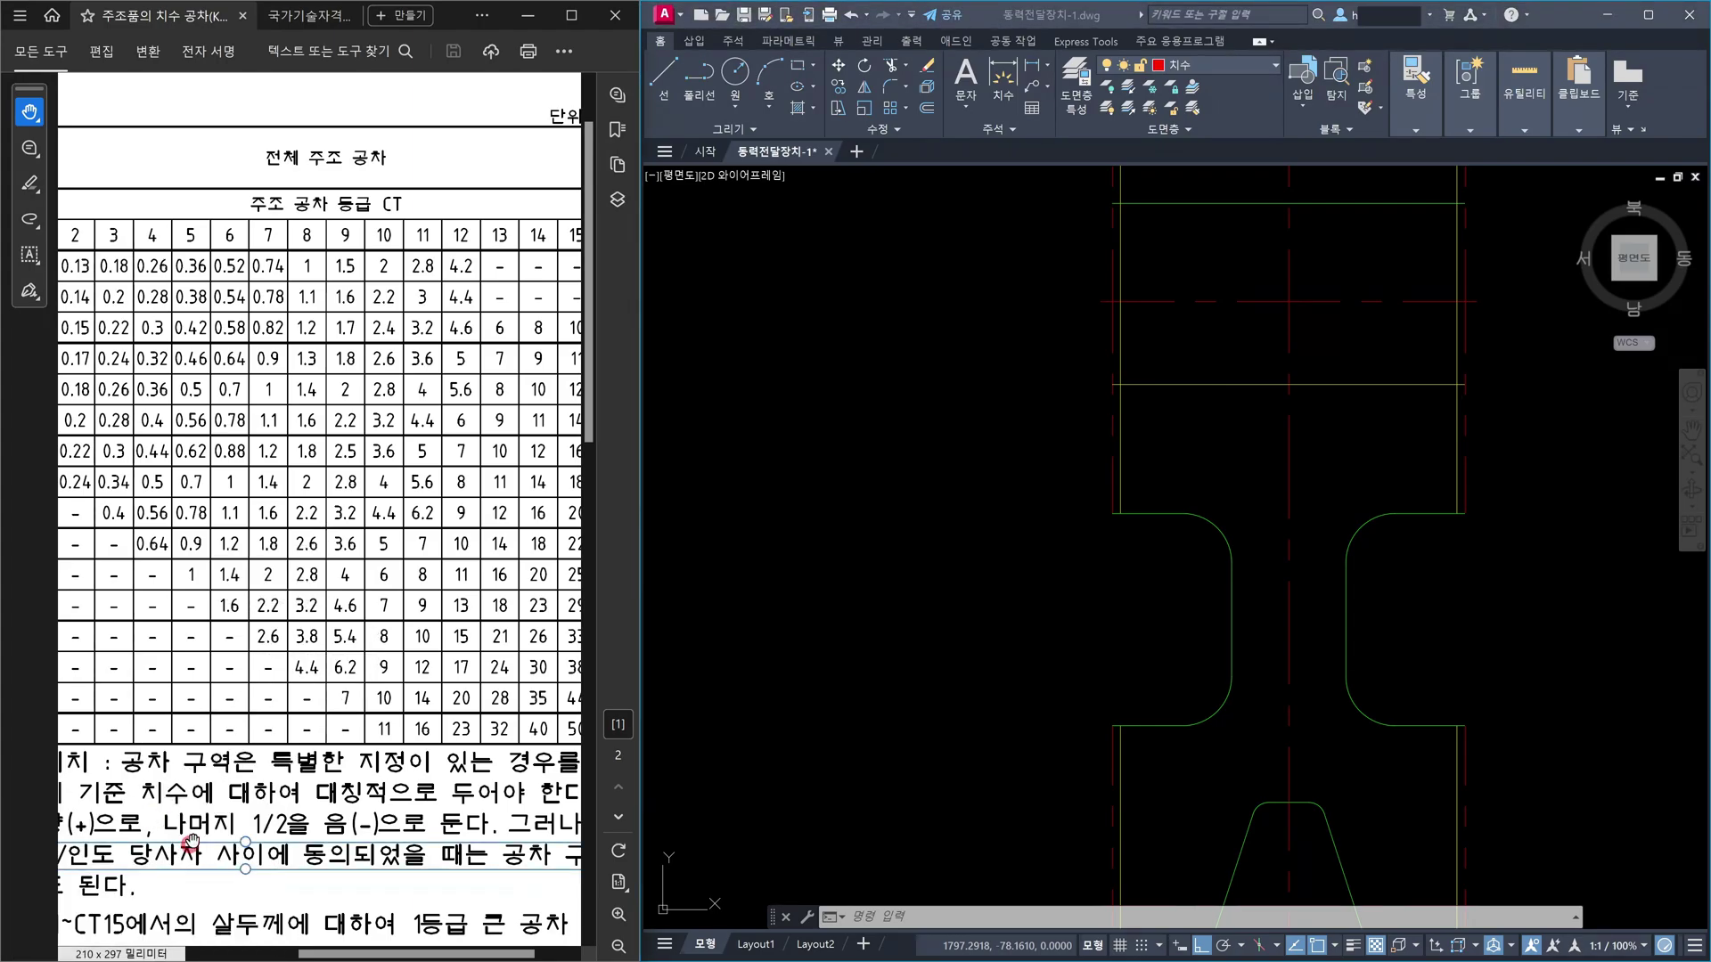
click(237, 889)
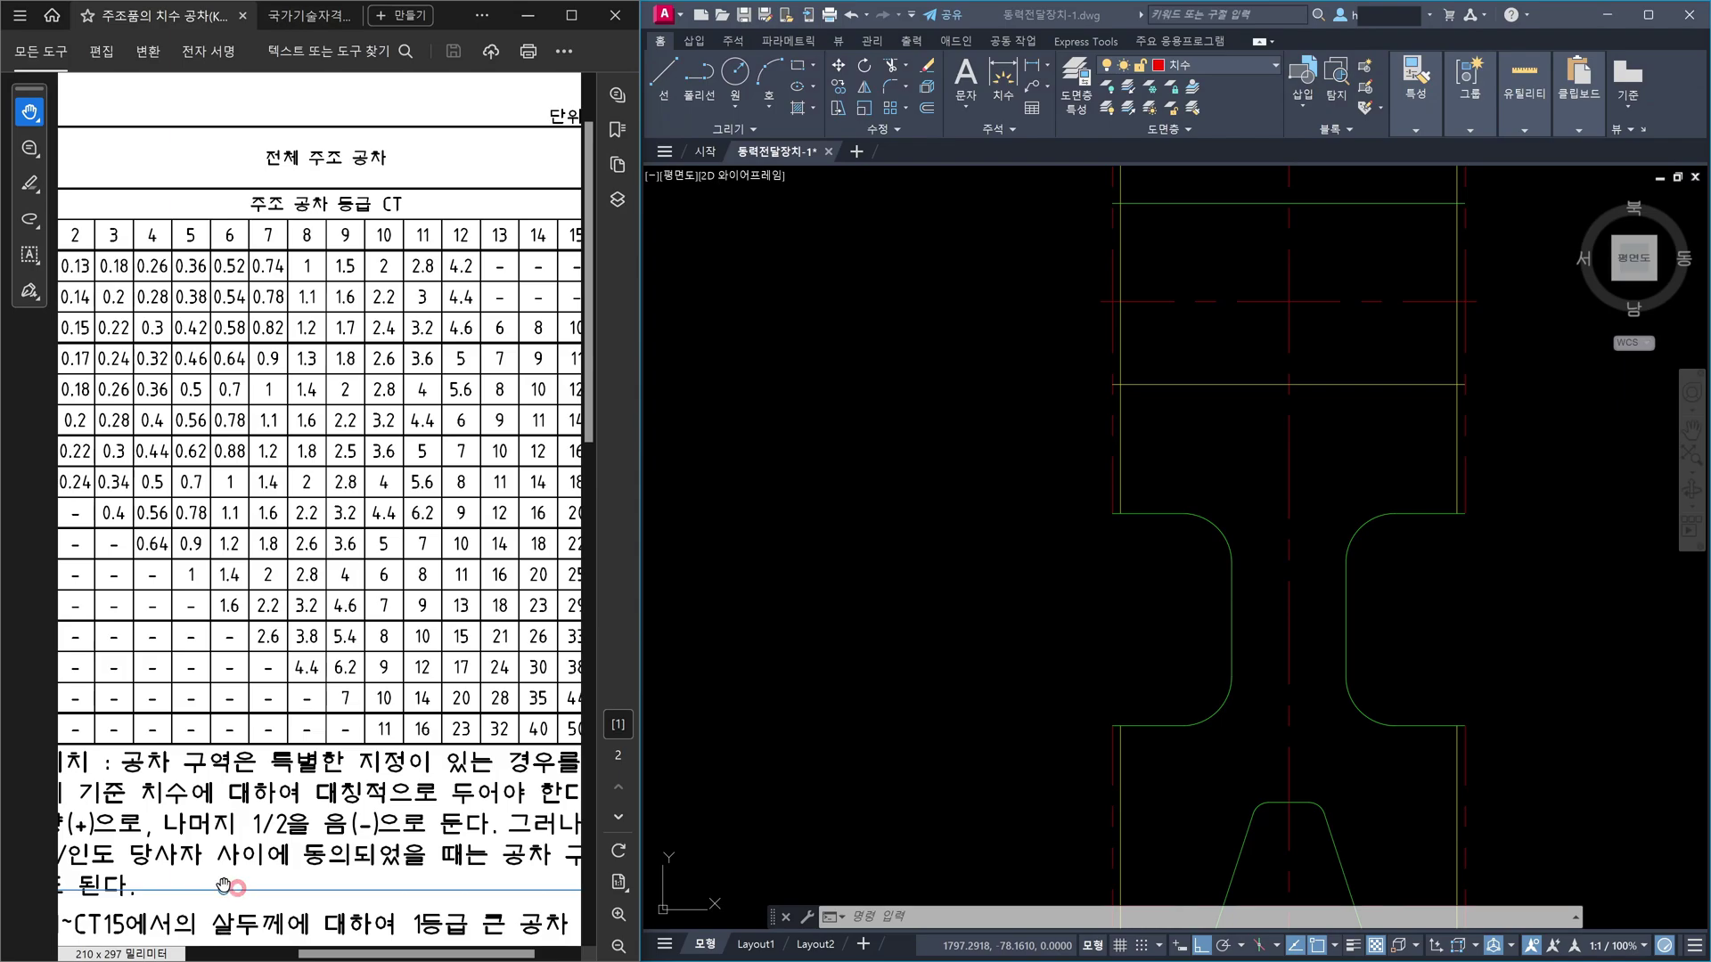
drag(223, 885, 362, 280)
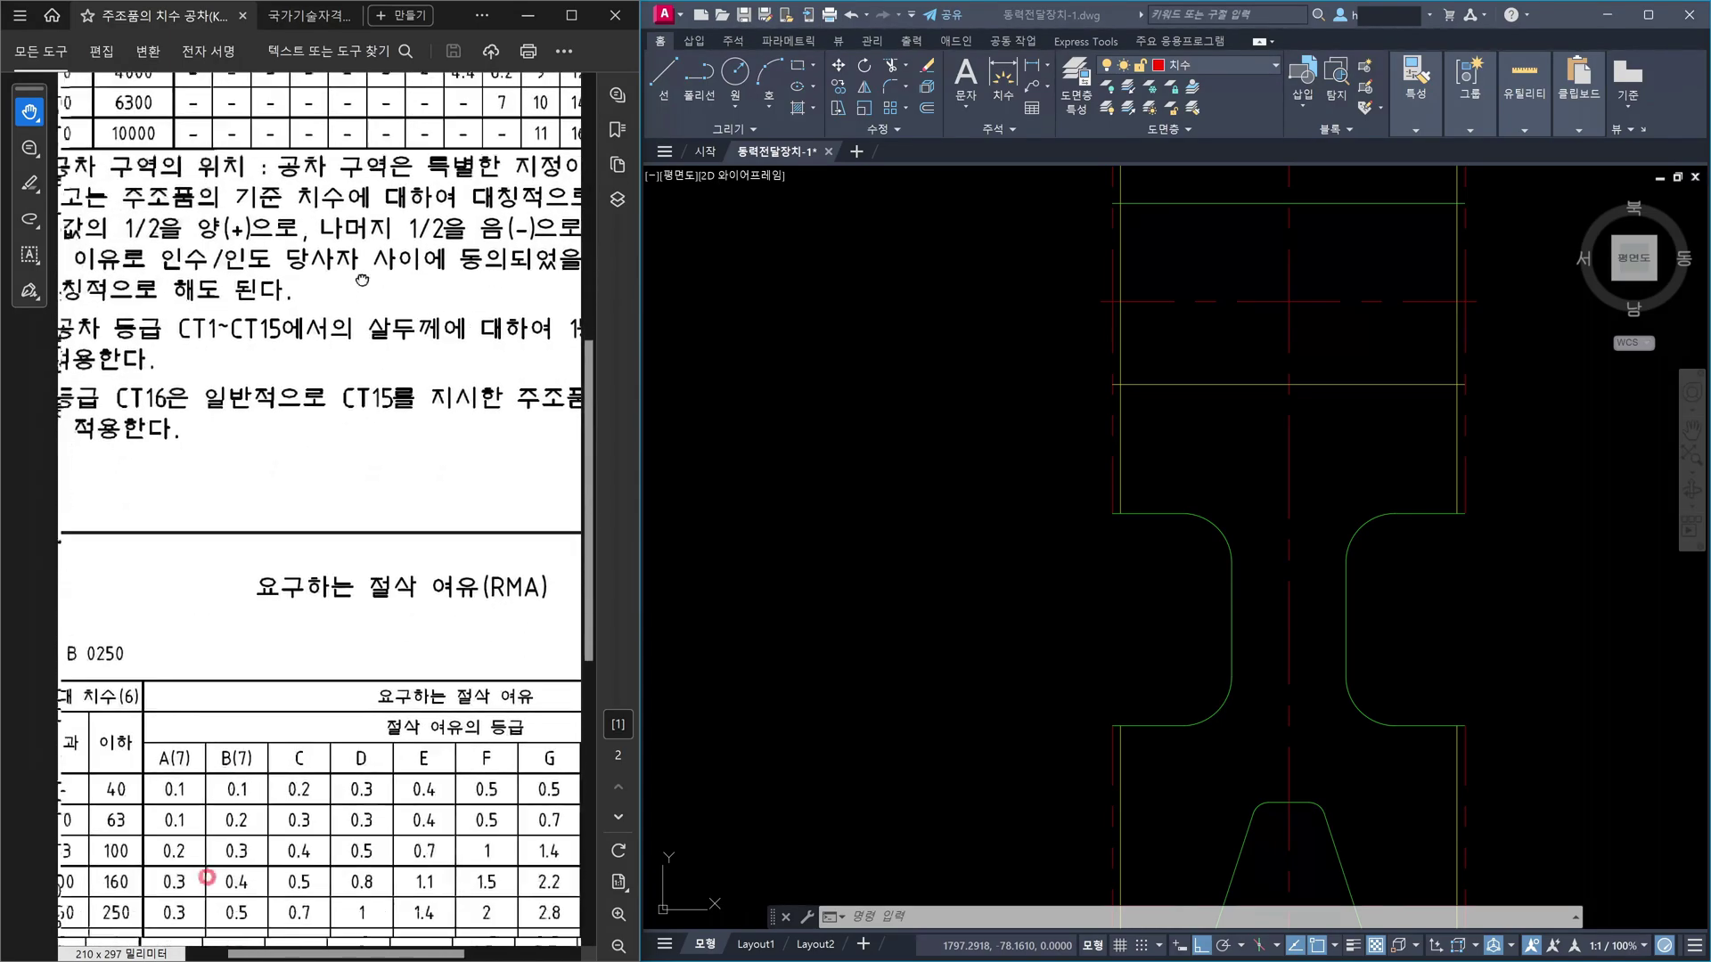
drag(284, 644, 342, 353)
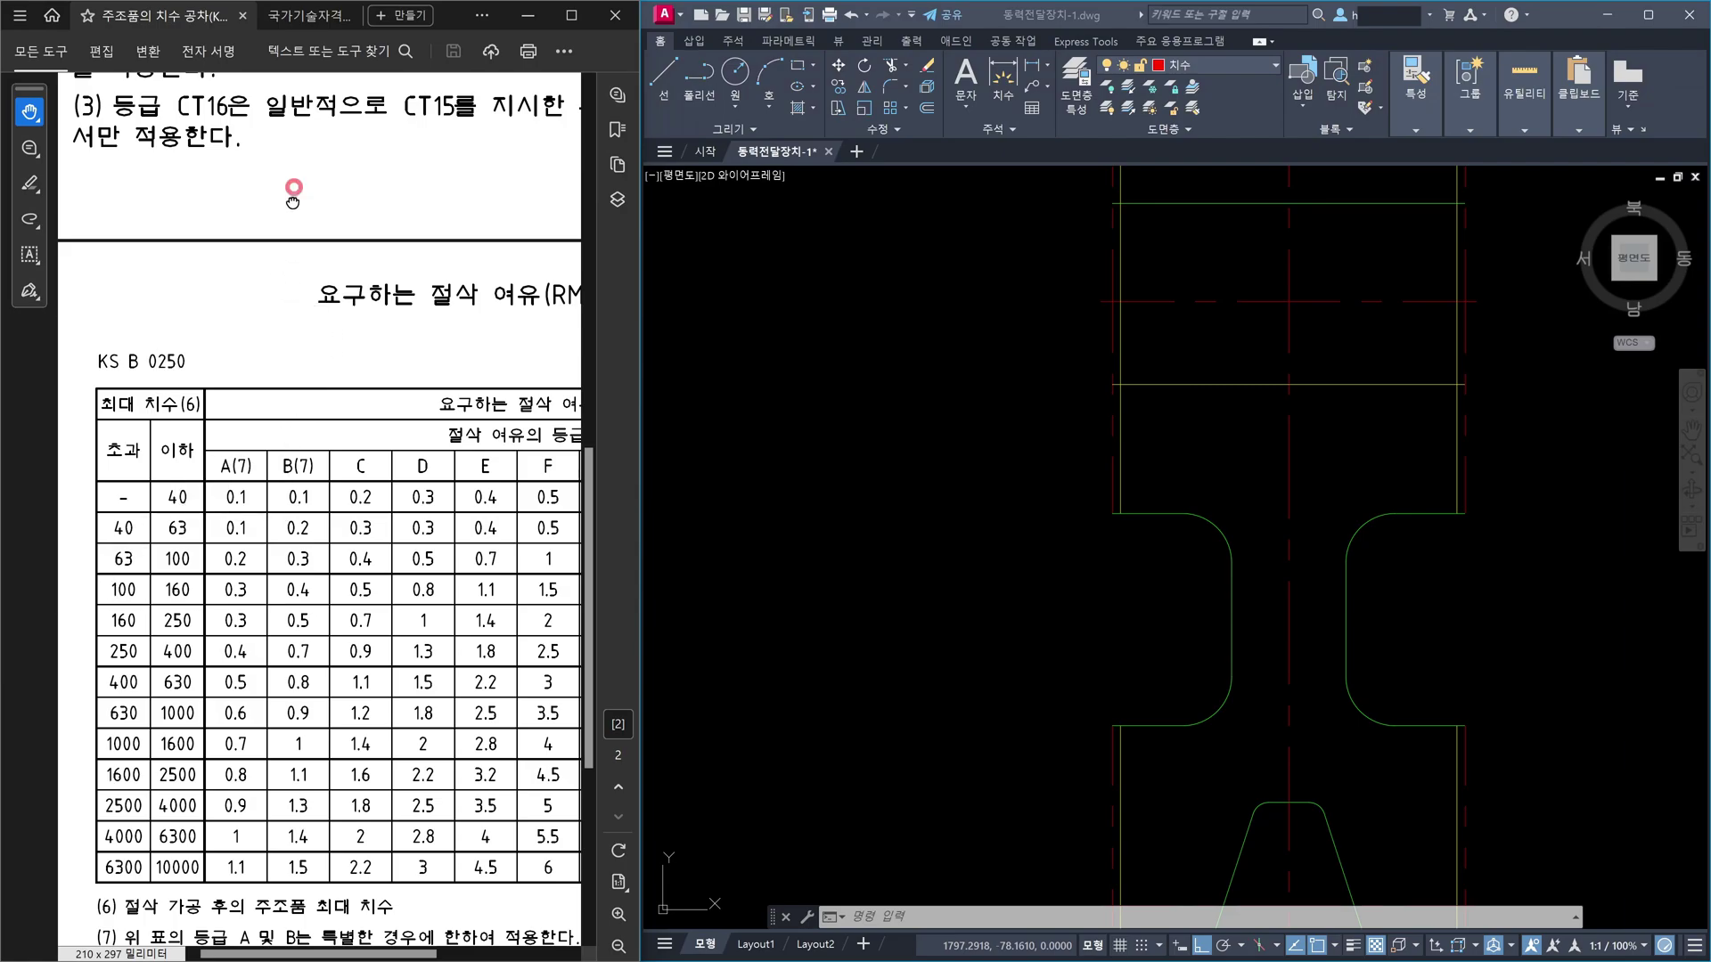
scroll(285, 192, up, 3)
scroll(393, 184, down, 2)
scroll(1186, 640, down, 2)
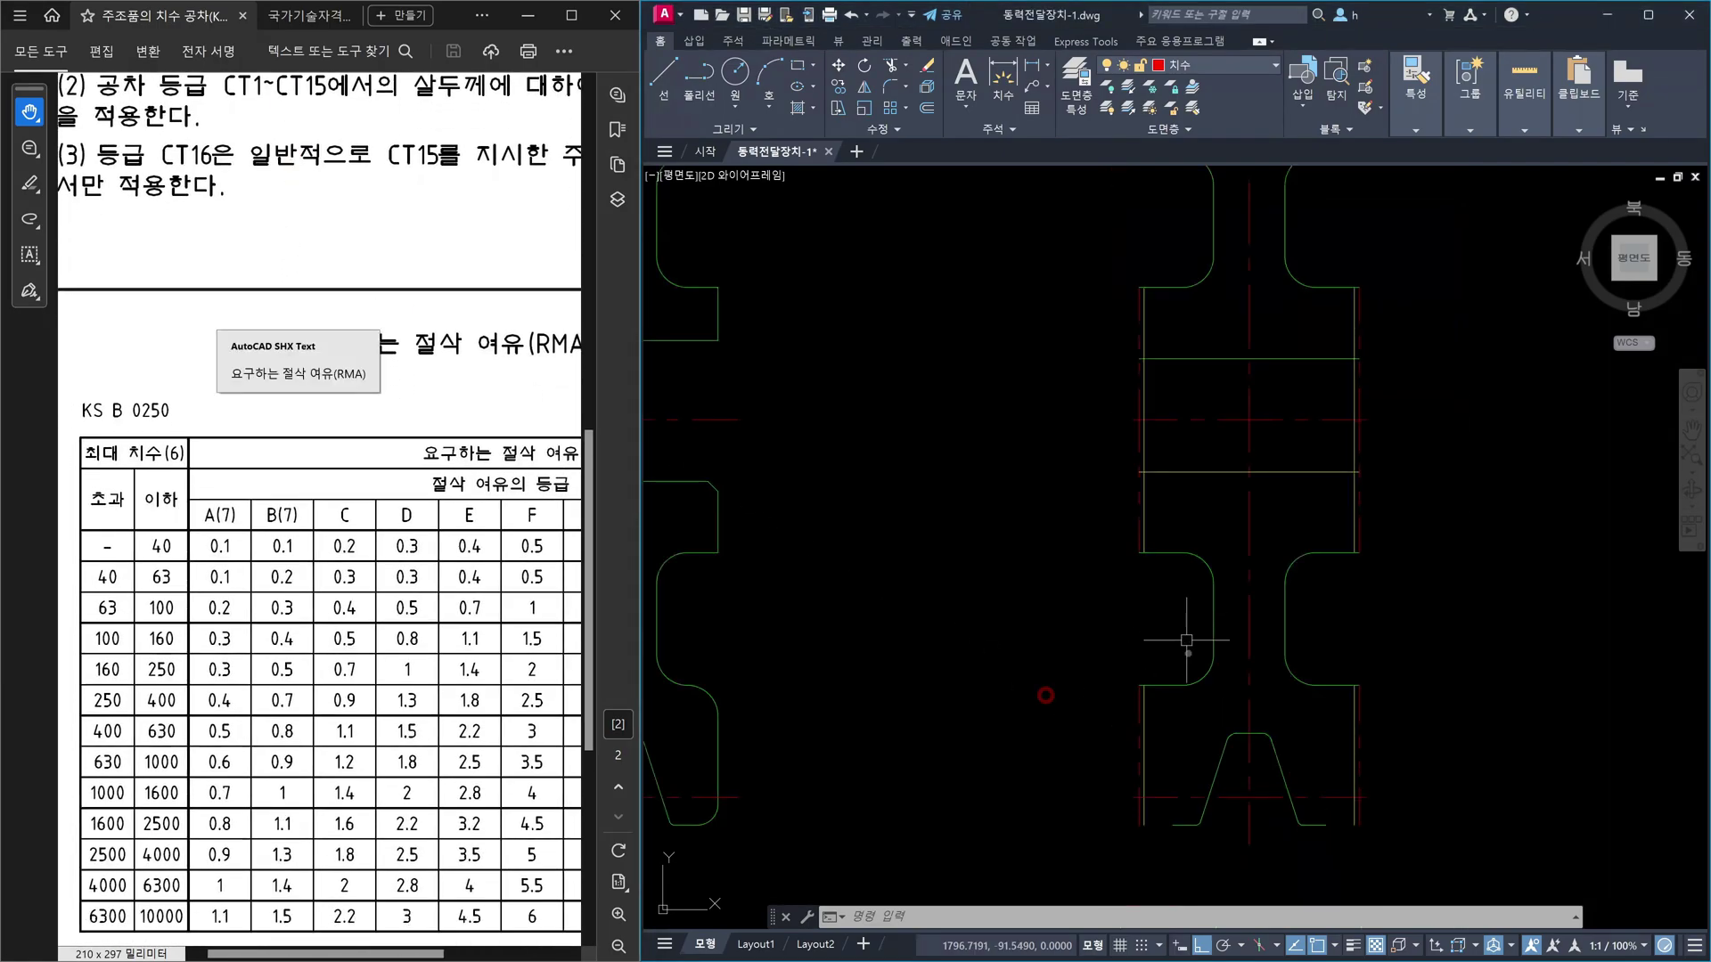
- In the AutoCAD drawing, measure vertically from the upper rim edge to the upper bore line, and check the RMA table's allowance grade columns
middle_drag(1186, 640, 1081, 529)
key(Delete)
key(Escape)
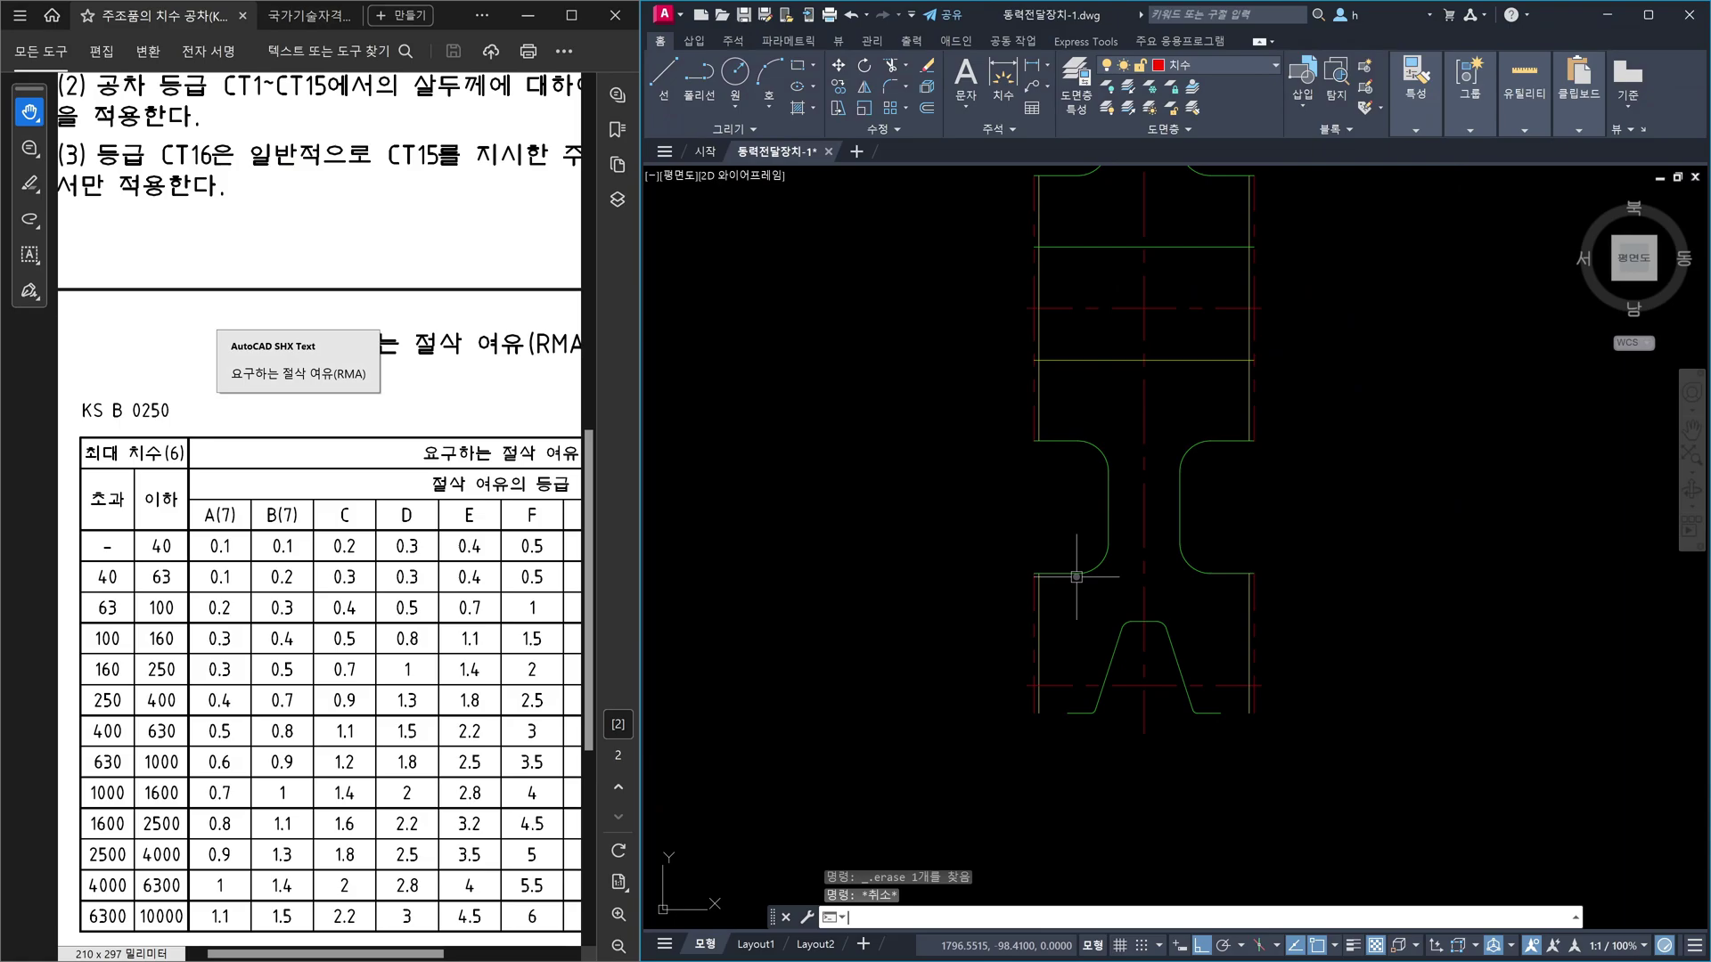
text(dli)
key(Return)
scroll(1077, 572, down, 3)
scroll(1091, 460, up, 5)
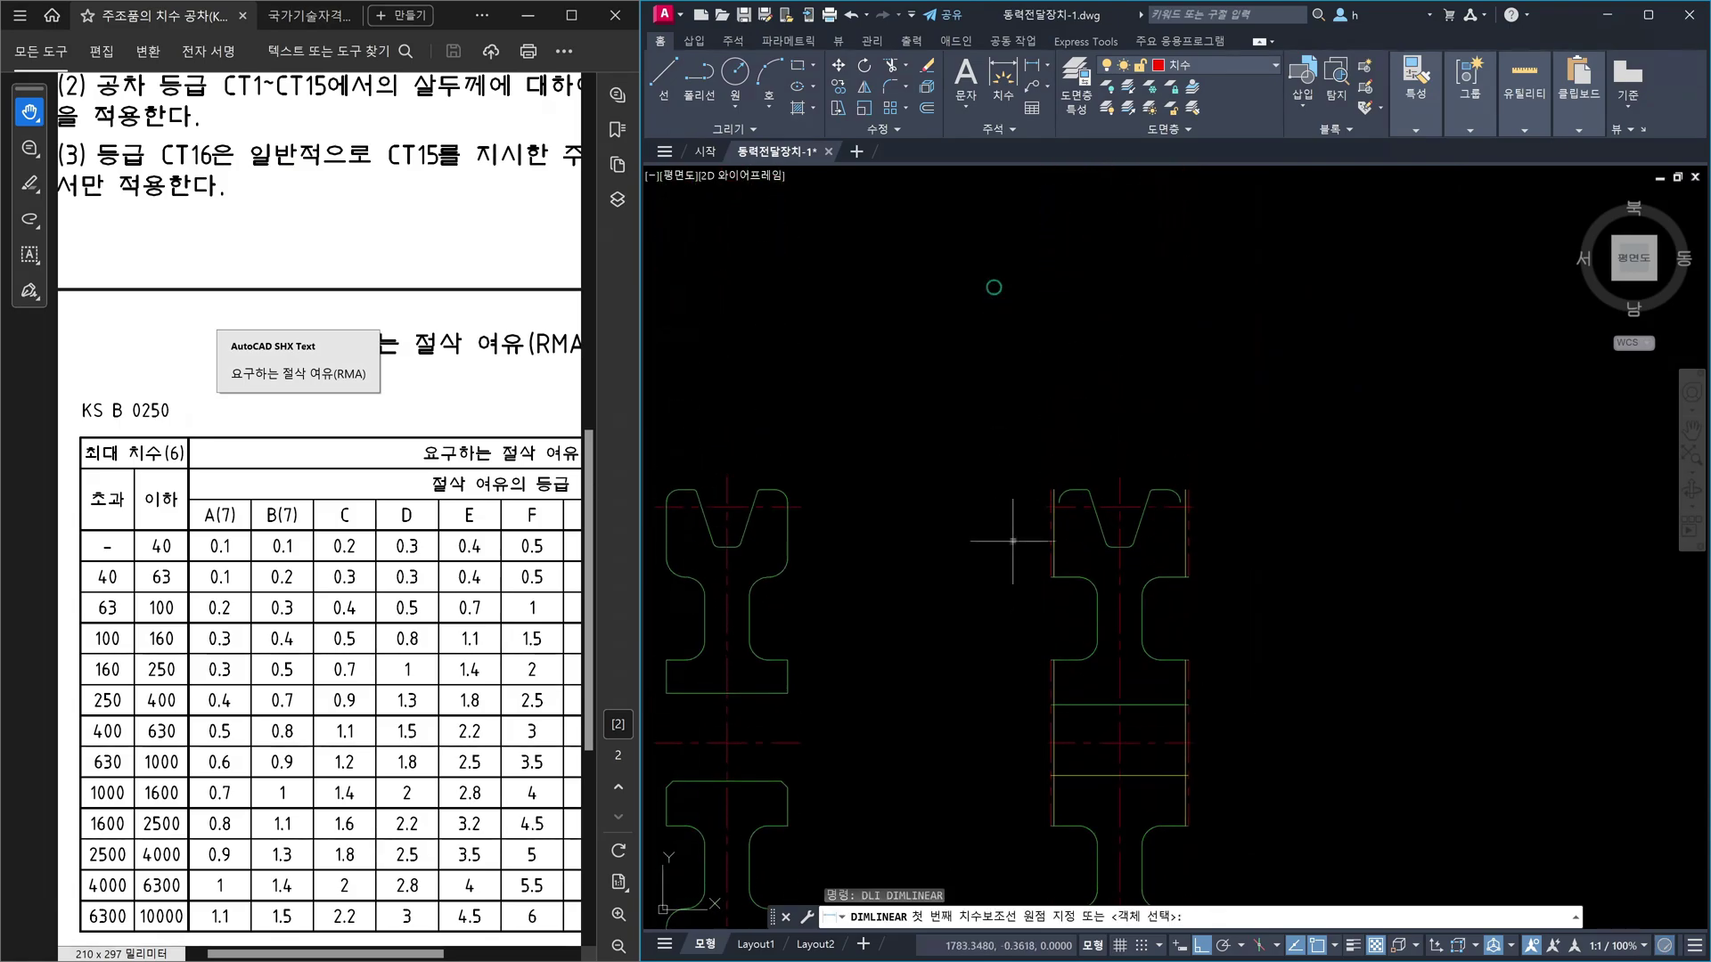
click(1146, 454)
scroll(1114, 463, down, 2)
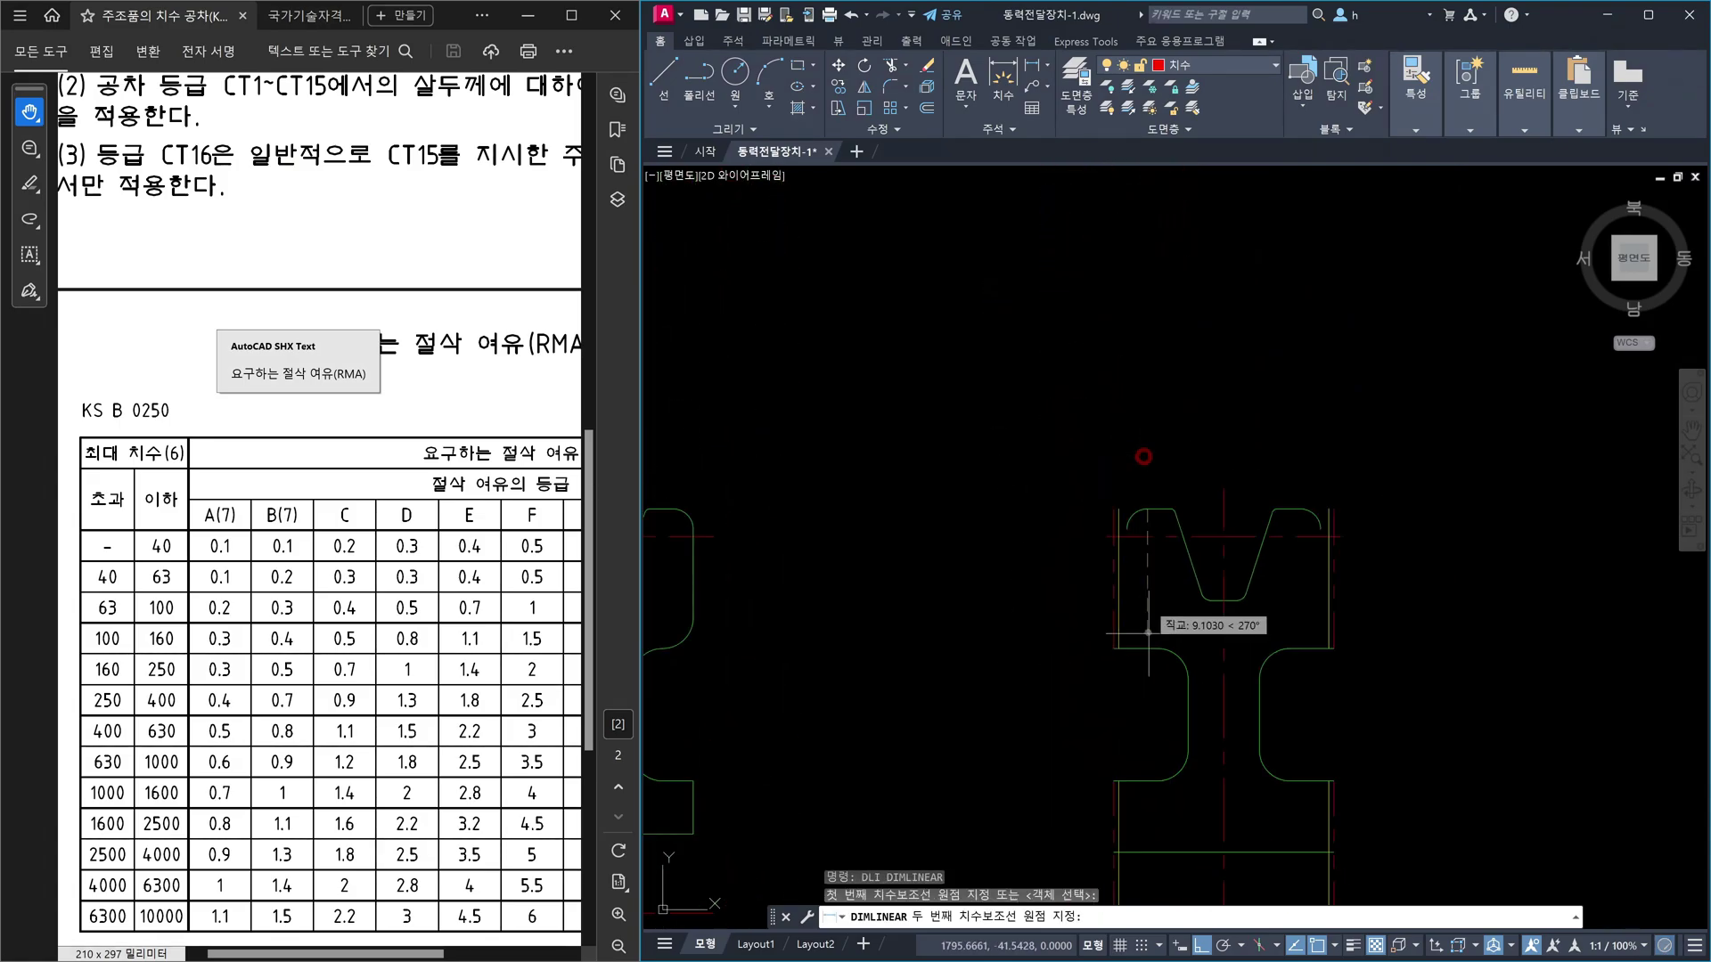
middle_drag(1140, 688, 1137, 635)
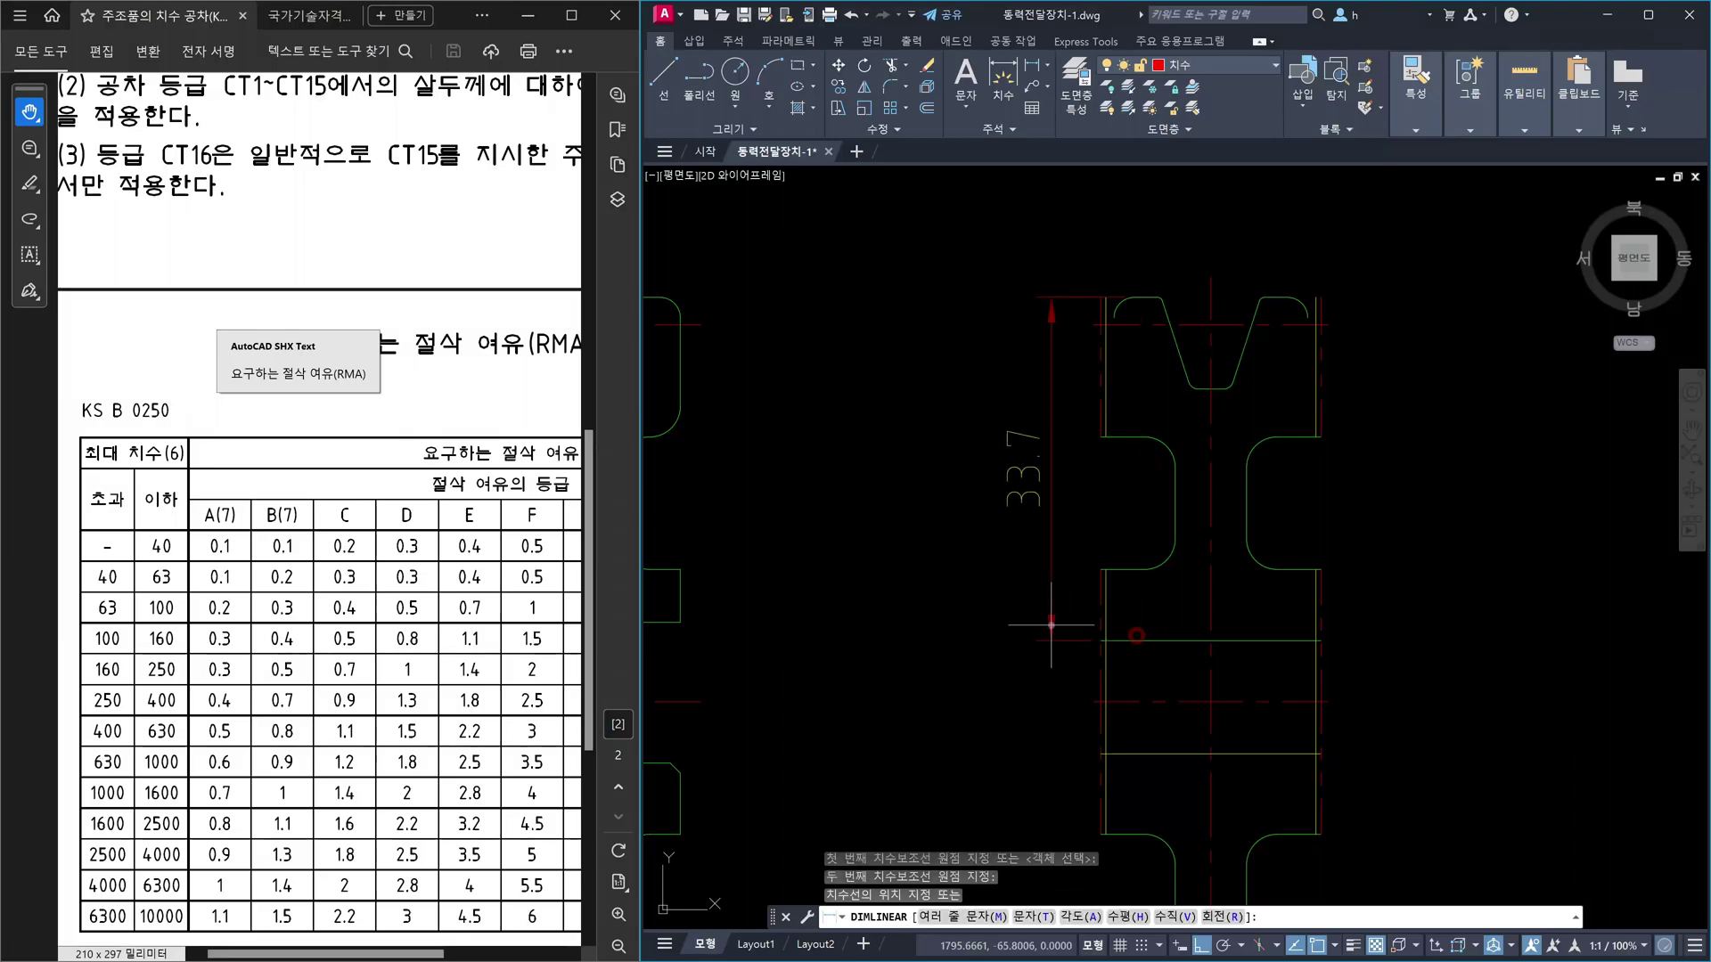
key(Escape)
drag(391, 407, 246, 400)
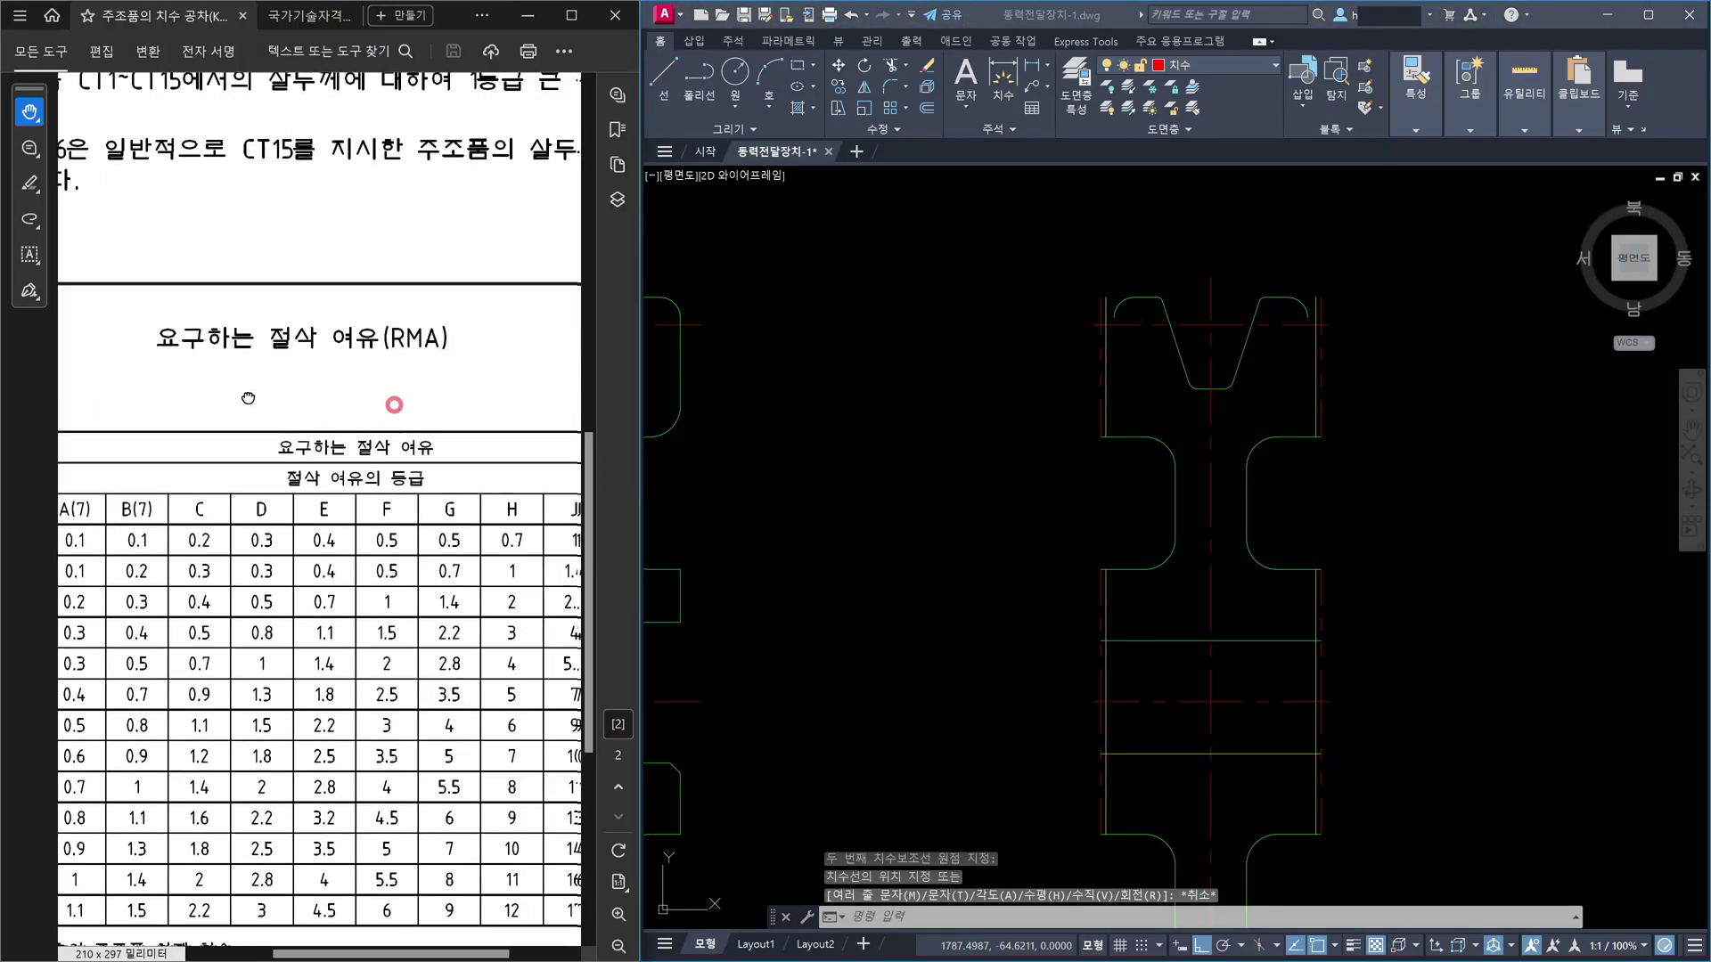
- Offset the yellow lower bore line of the right section 0.5 mm toward the horizontal centre line
click(1260, 800)
scroll(1262, 799, up, 3)
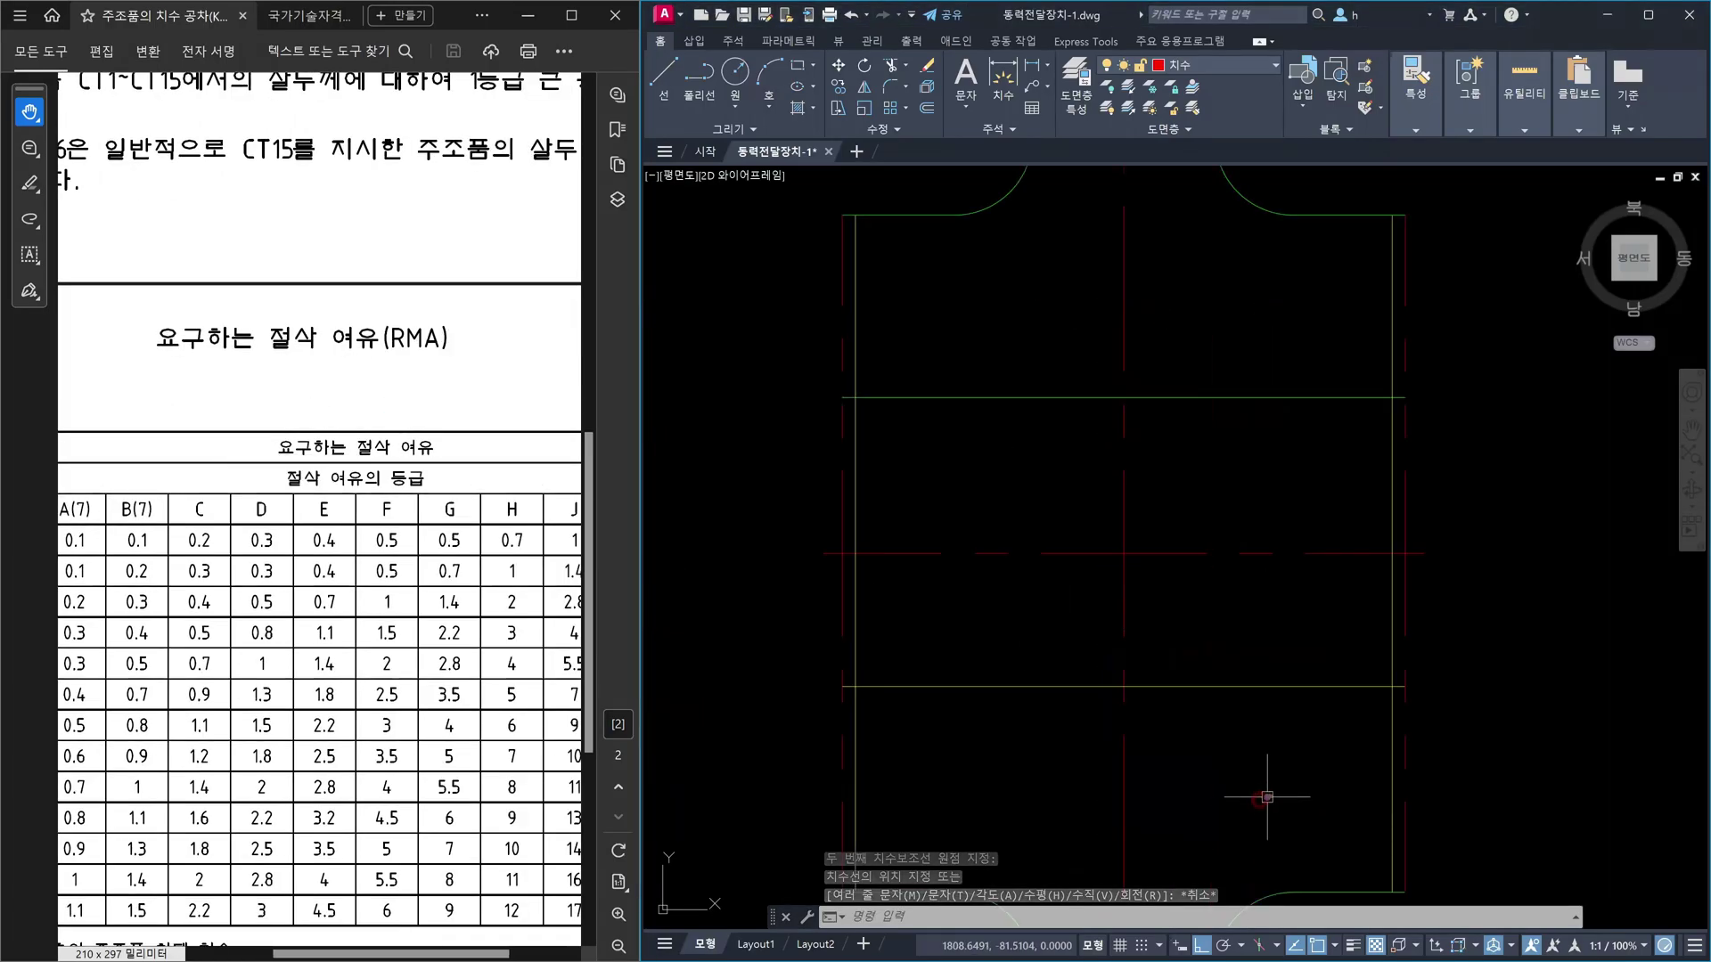
key(Escape)
scroll(1194, 711, down, 4)
key(Escape)
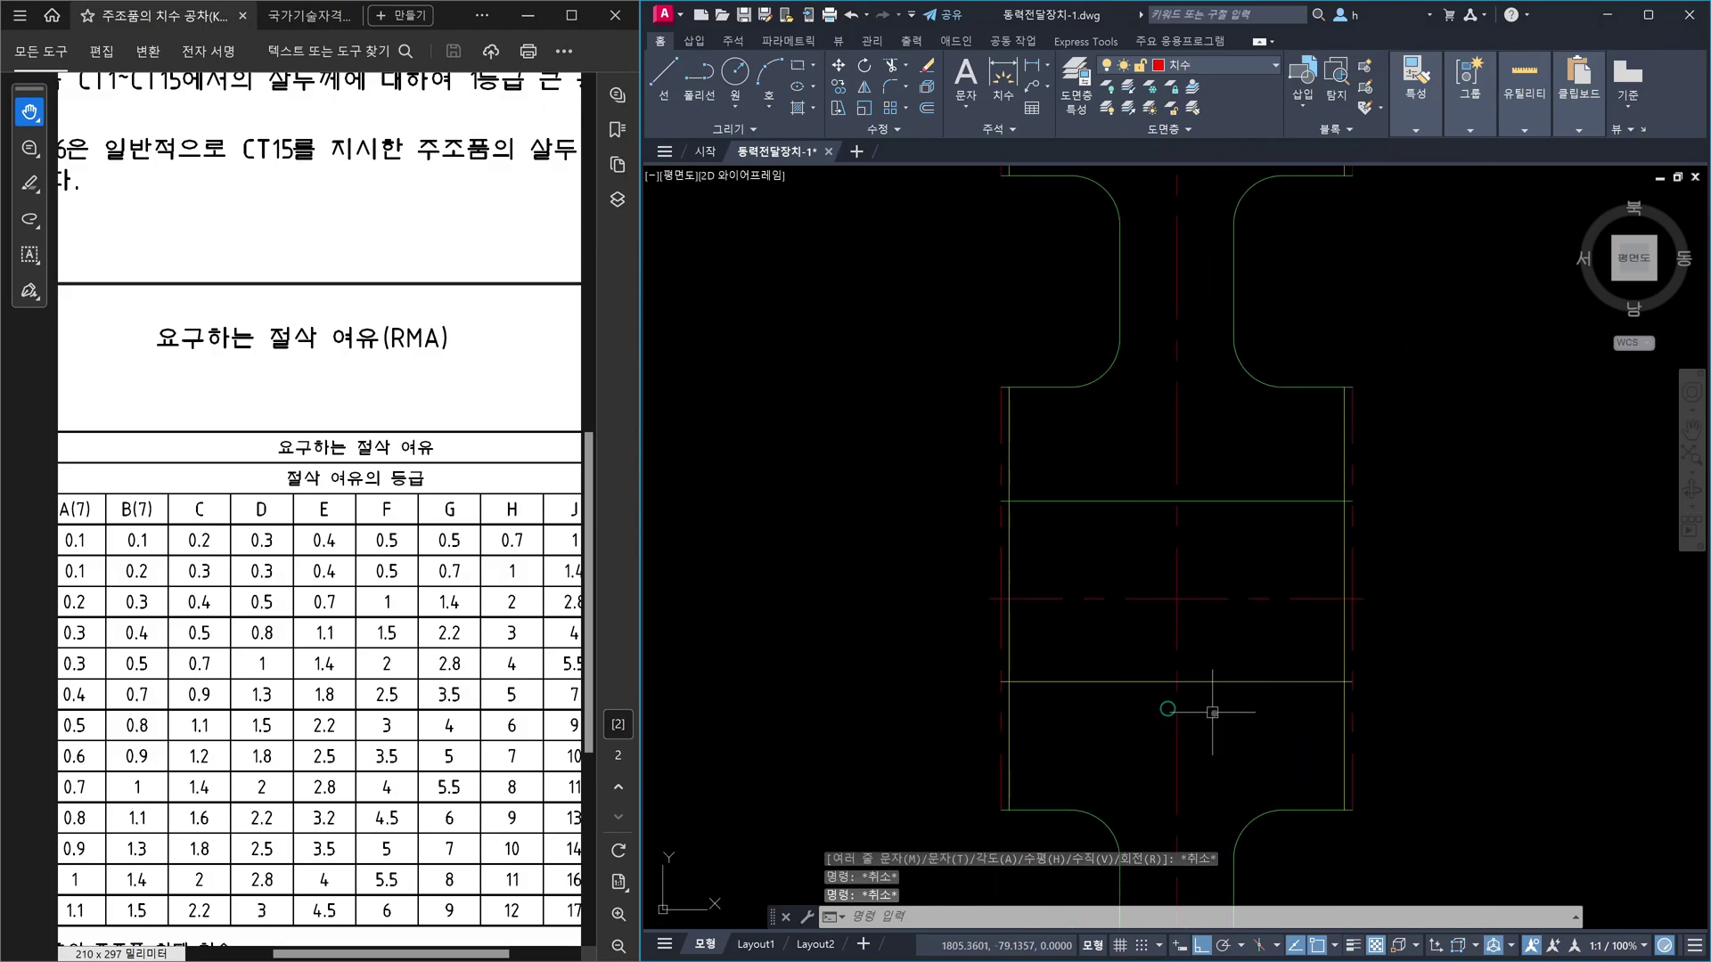
text(o)
key(Return)
text(0.5)
key(Return)
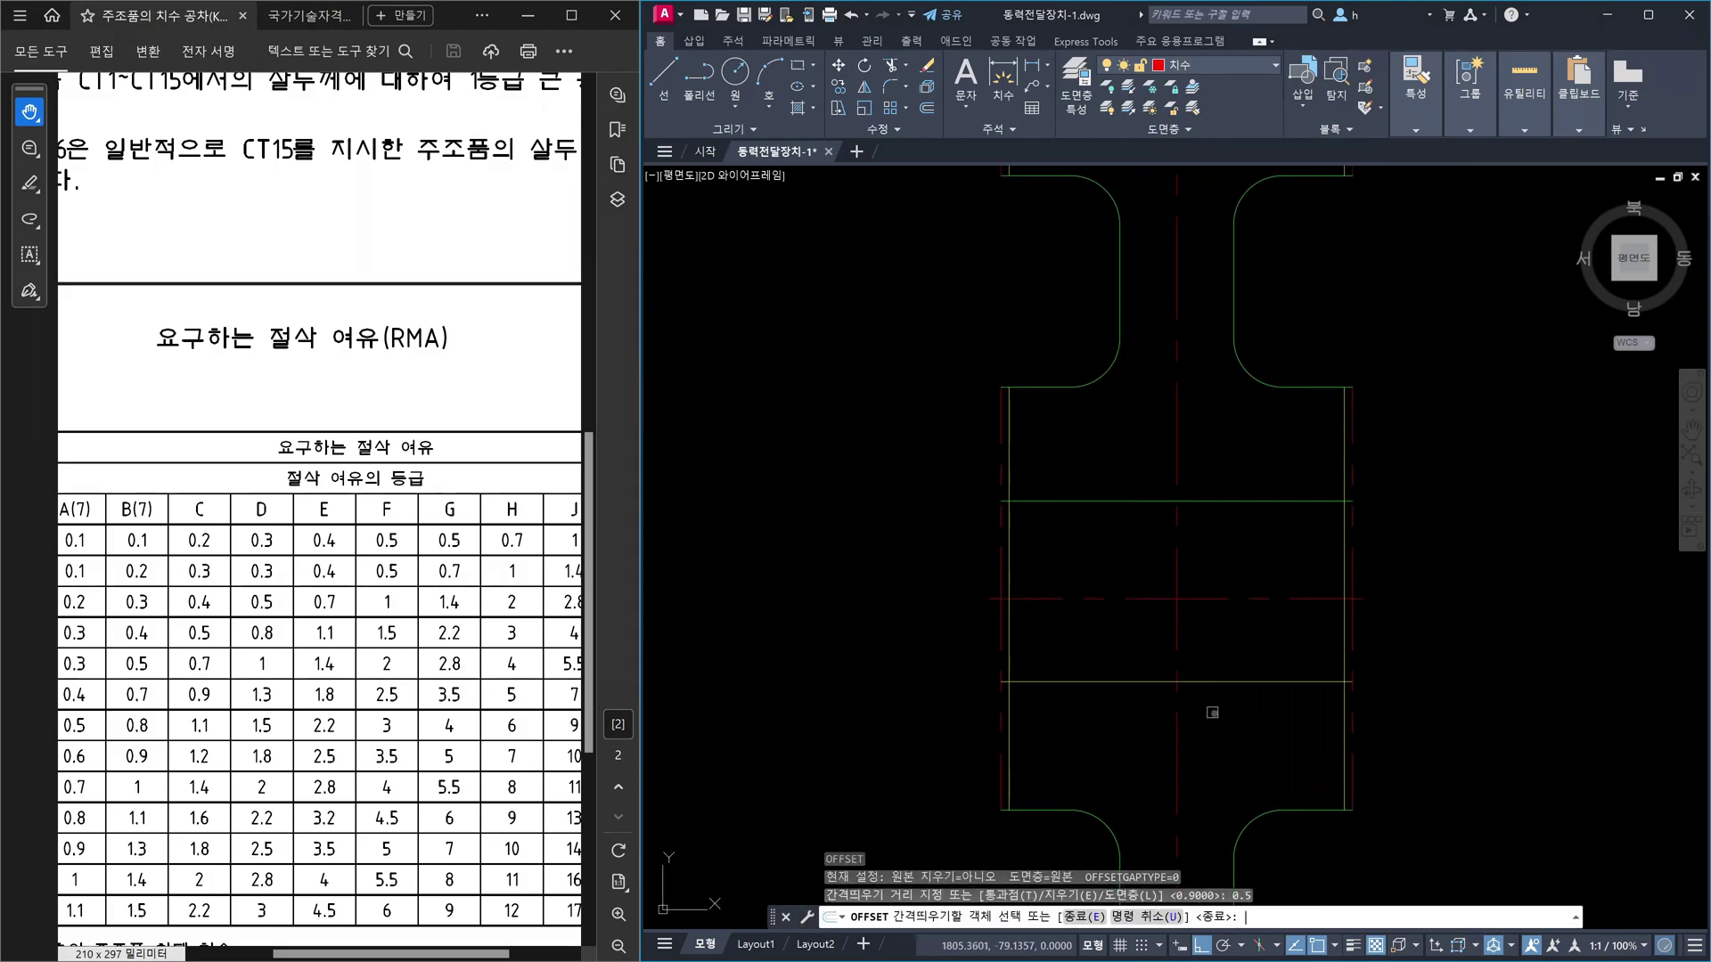
click(1116, 683)
click(1116, 654)
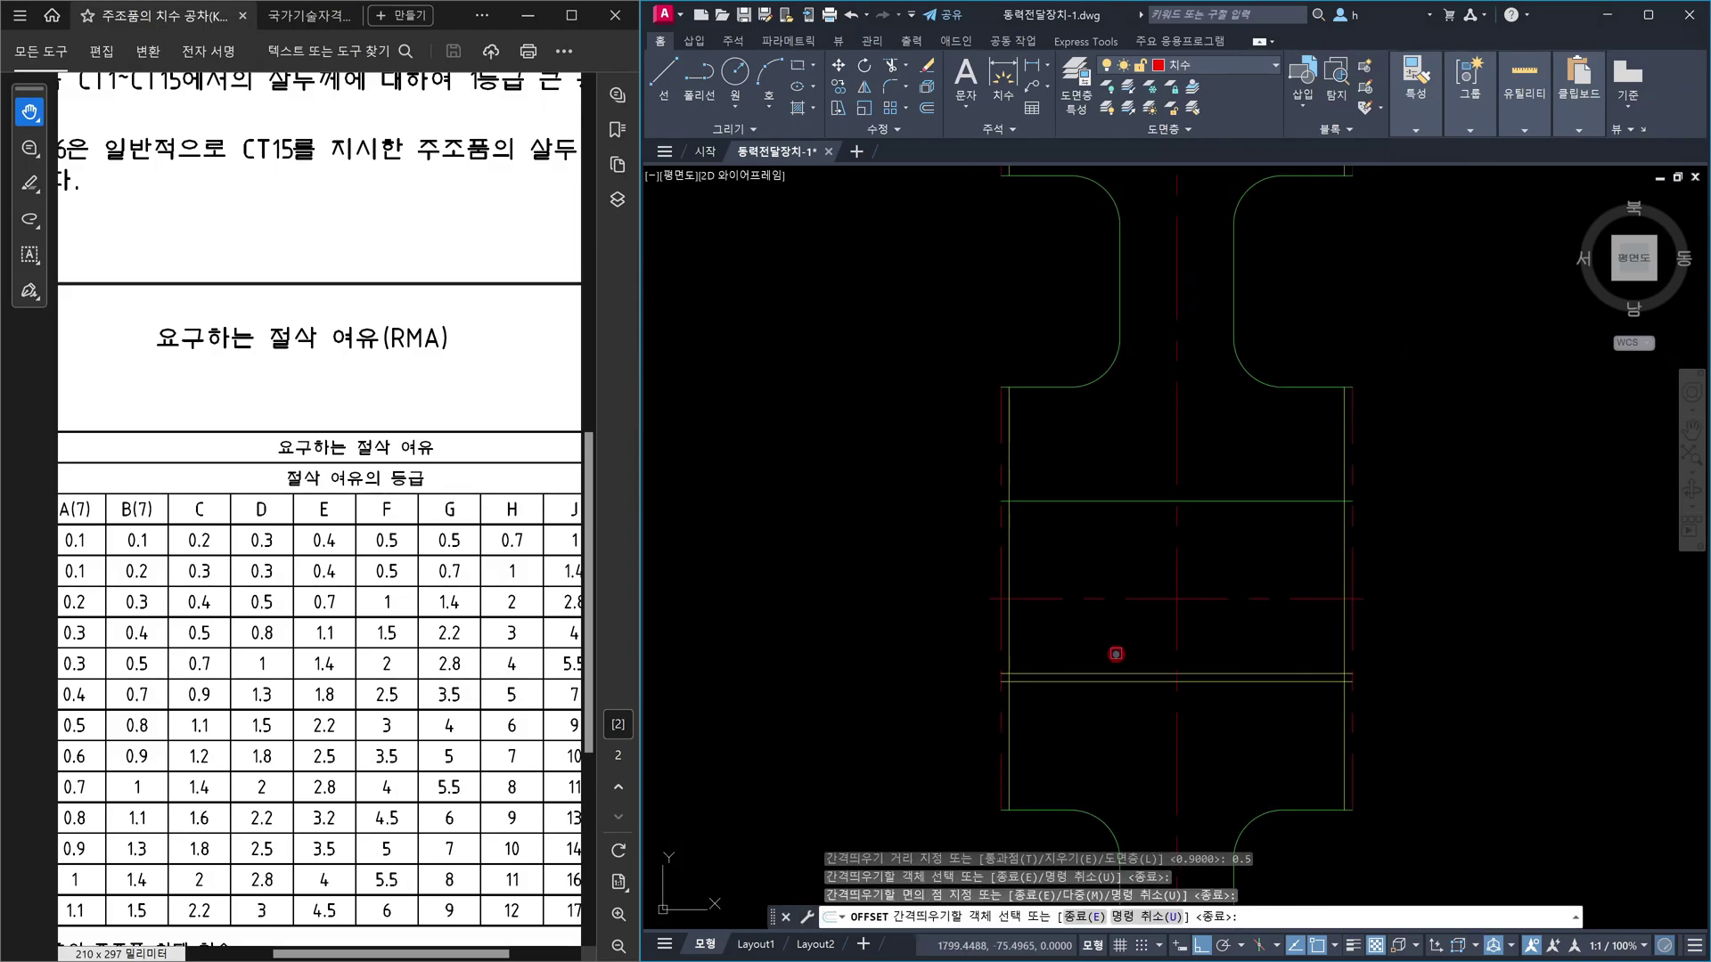
key(Escape)
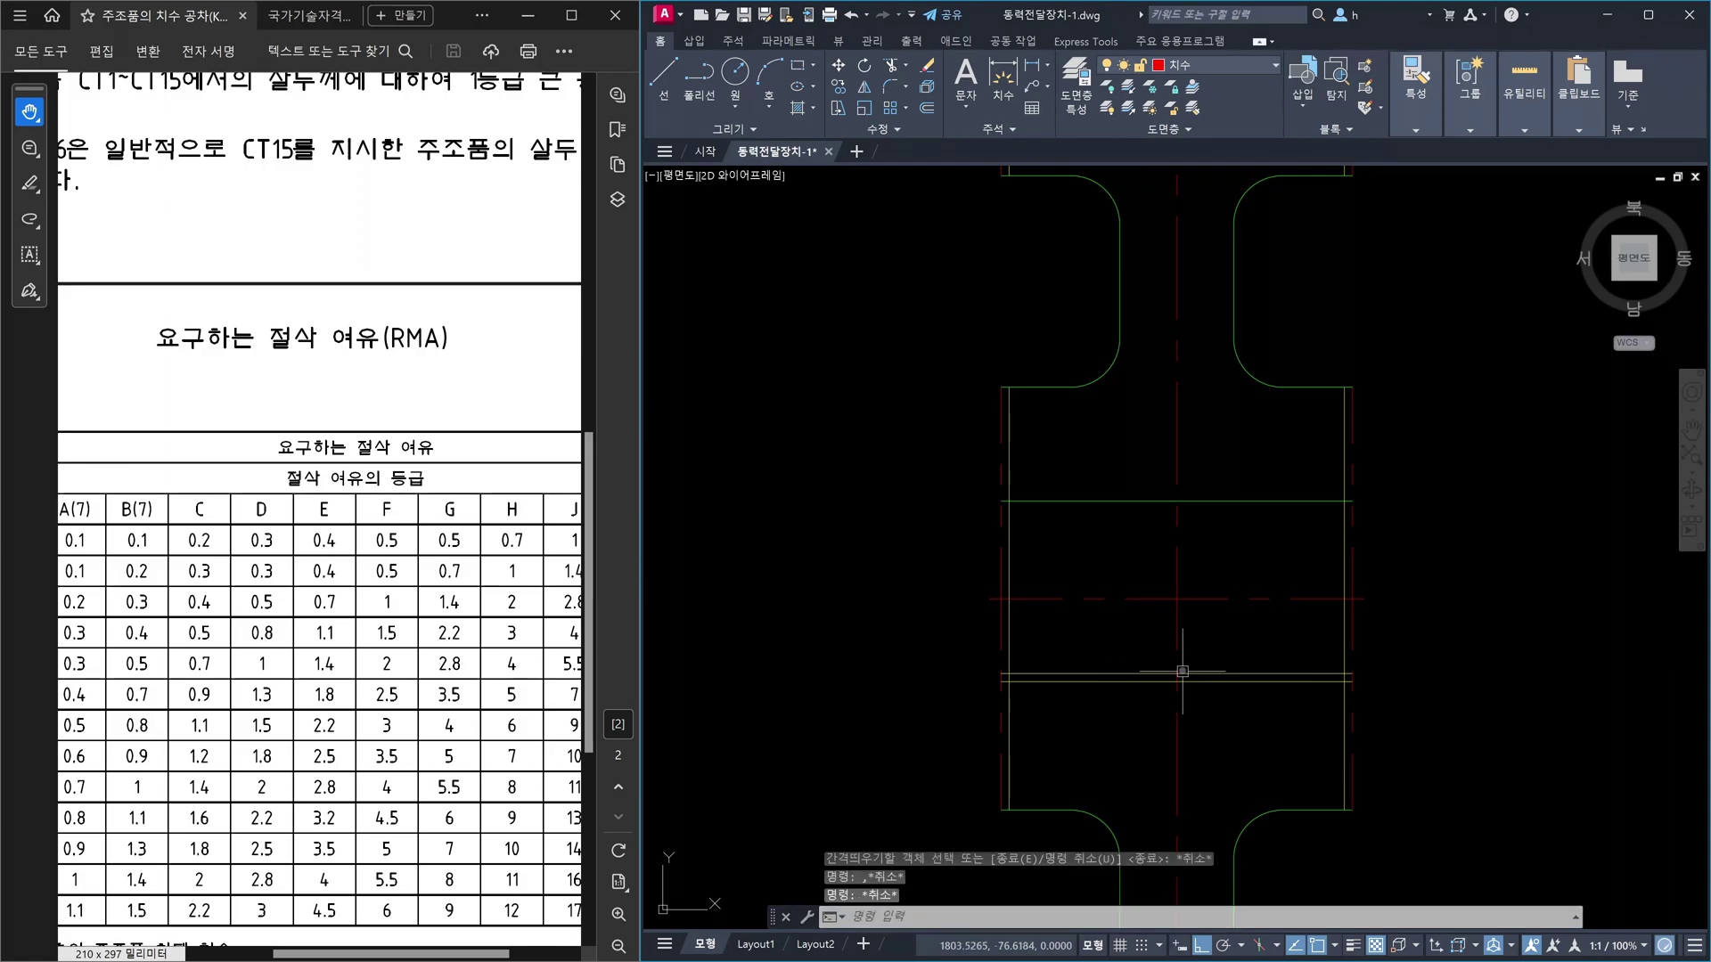
- Match the new 0.5 mm offset line to the properties of the red dash-dot line along the section's side
text(ma)
key(Return)
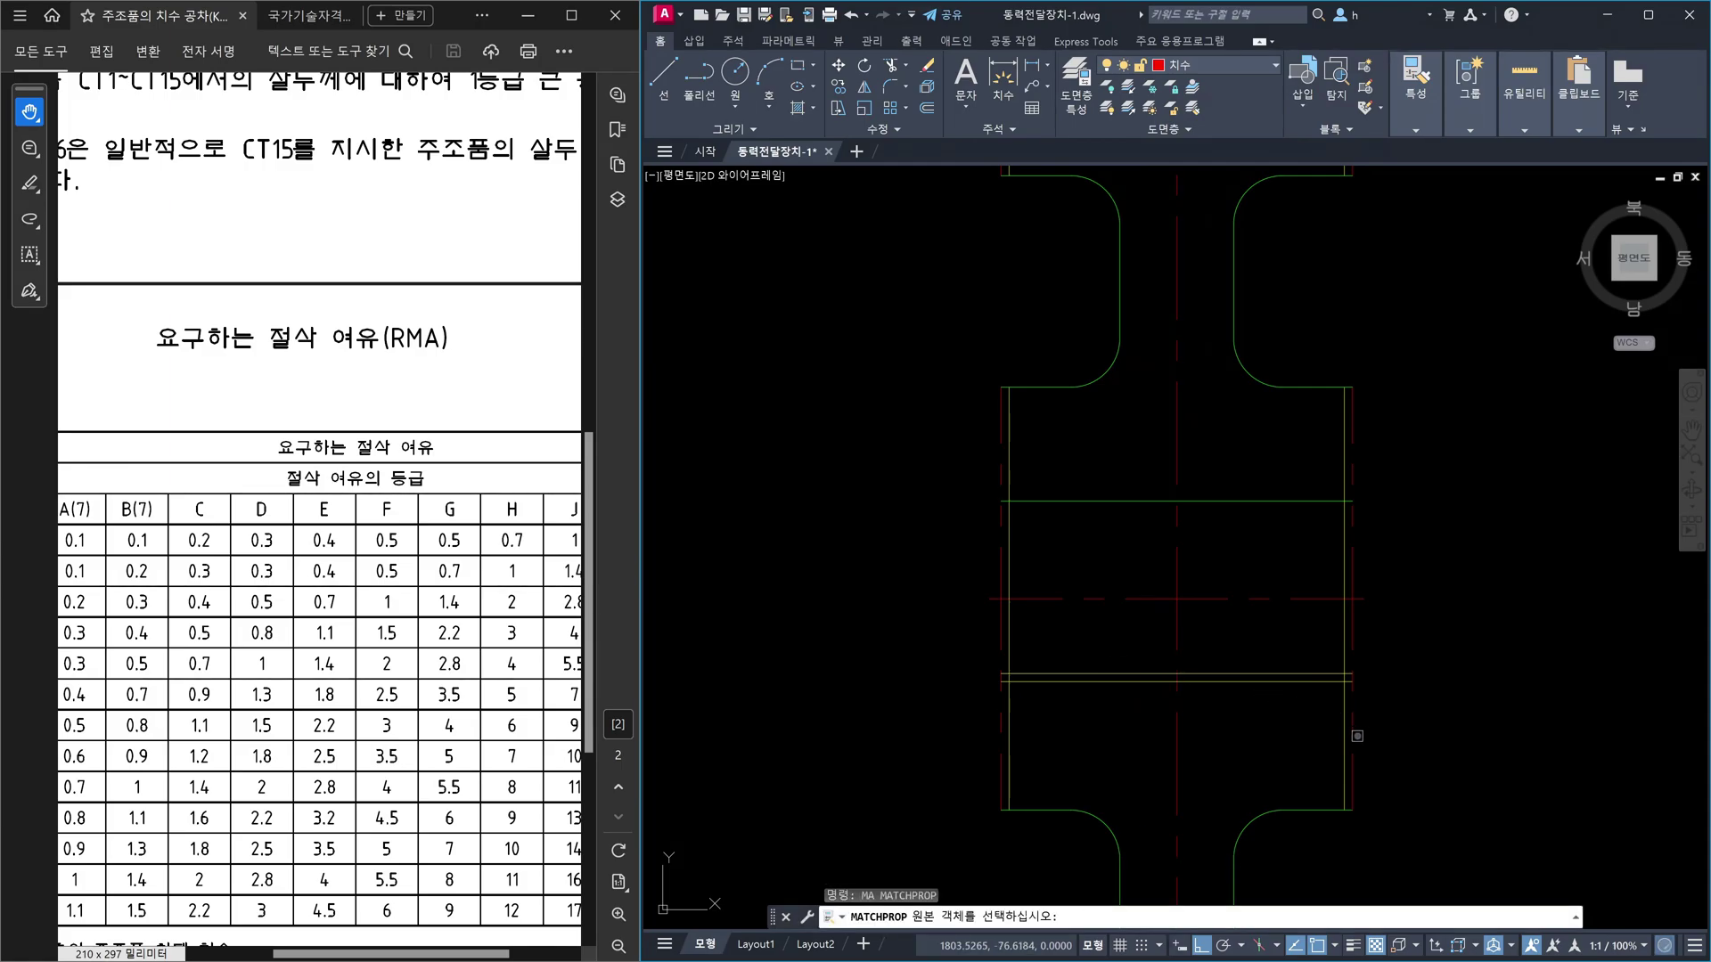
click(1352, 713)
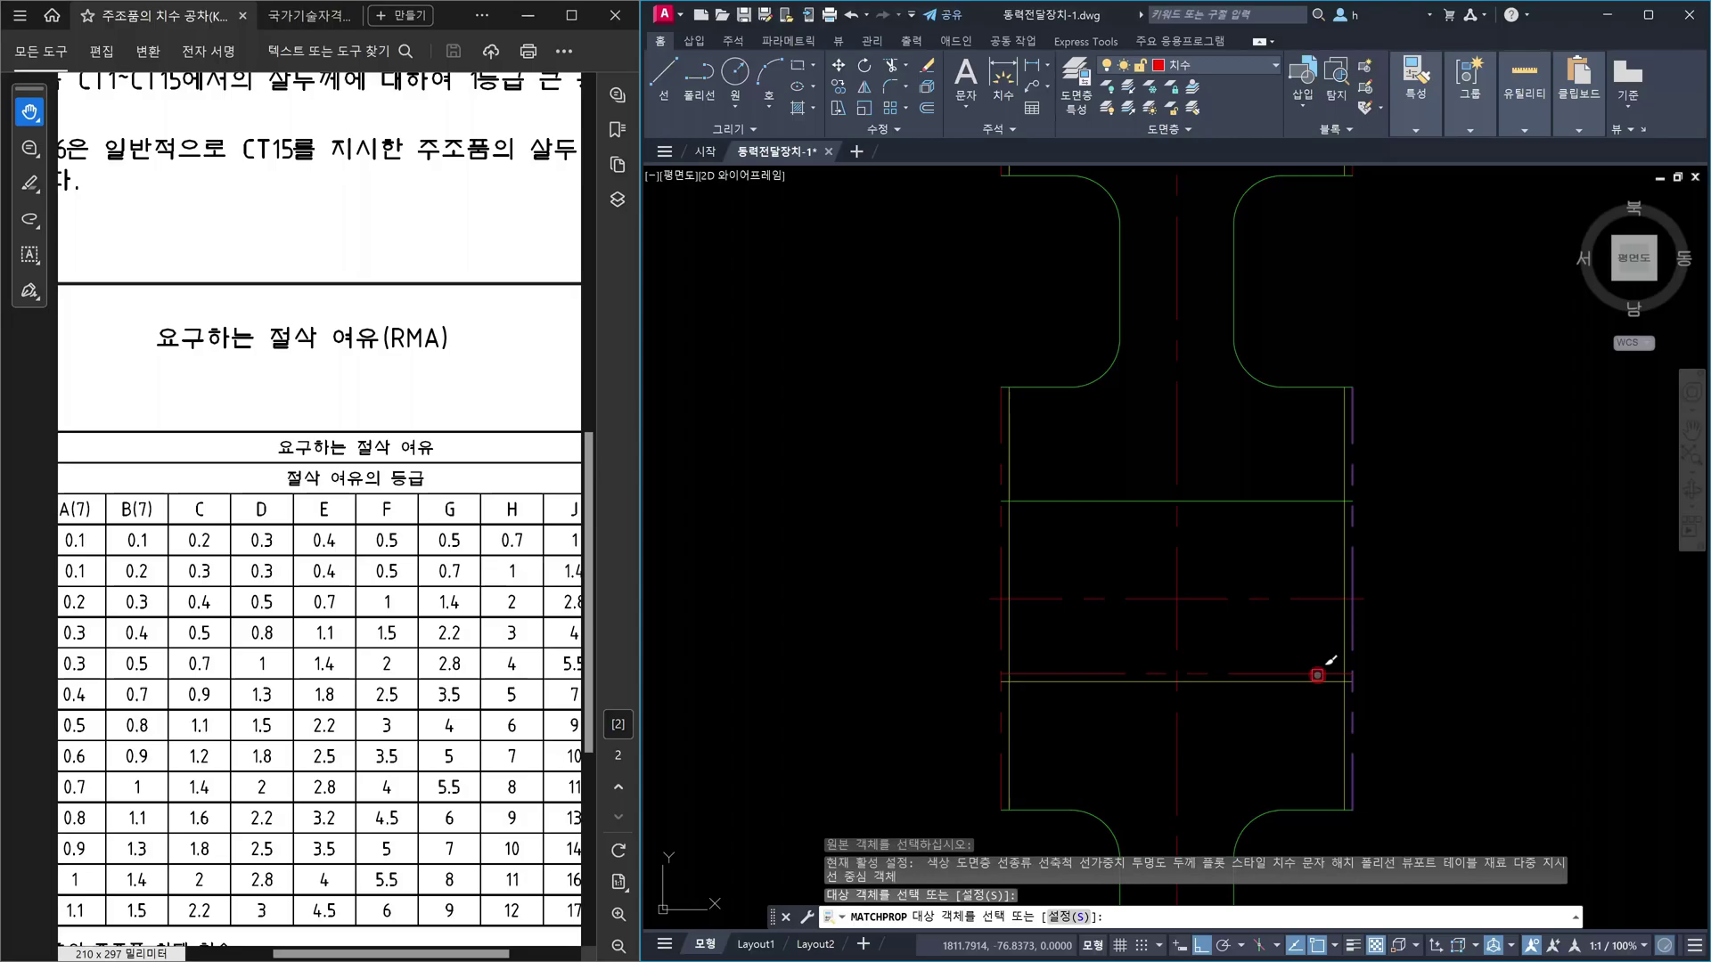
key(Escape)
- Examine the right section's lower rim, web and the pair of lower bore allowance lines
scroll(1412, 700, down, 6)
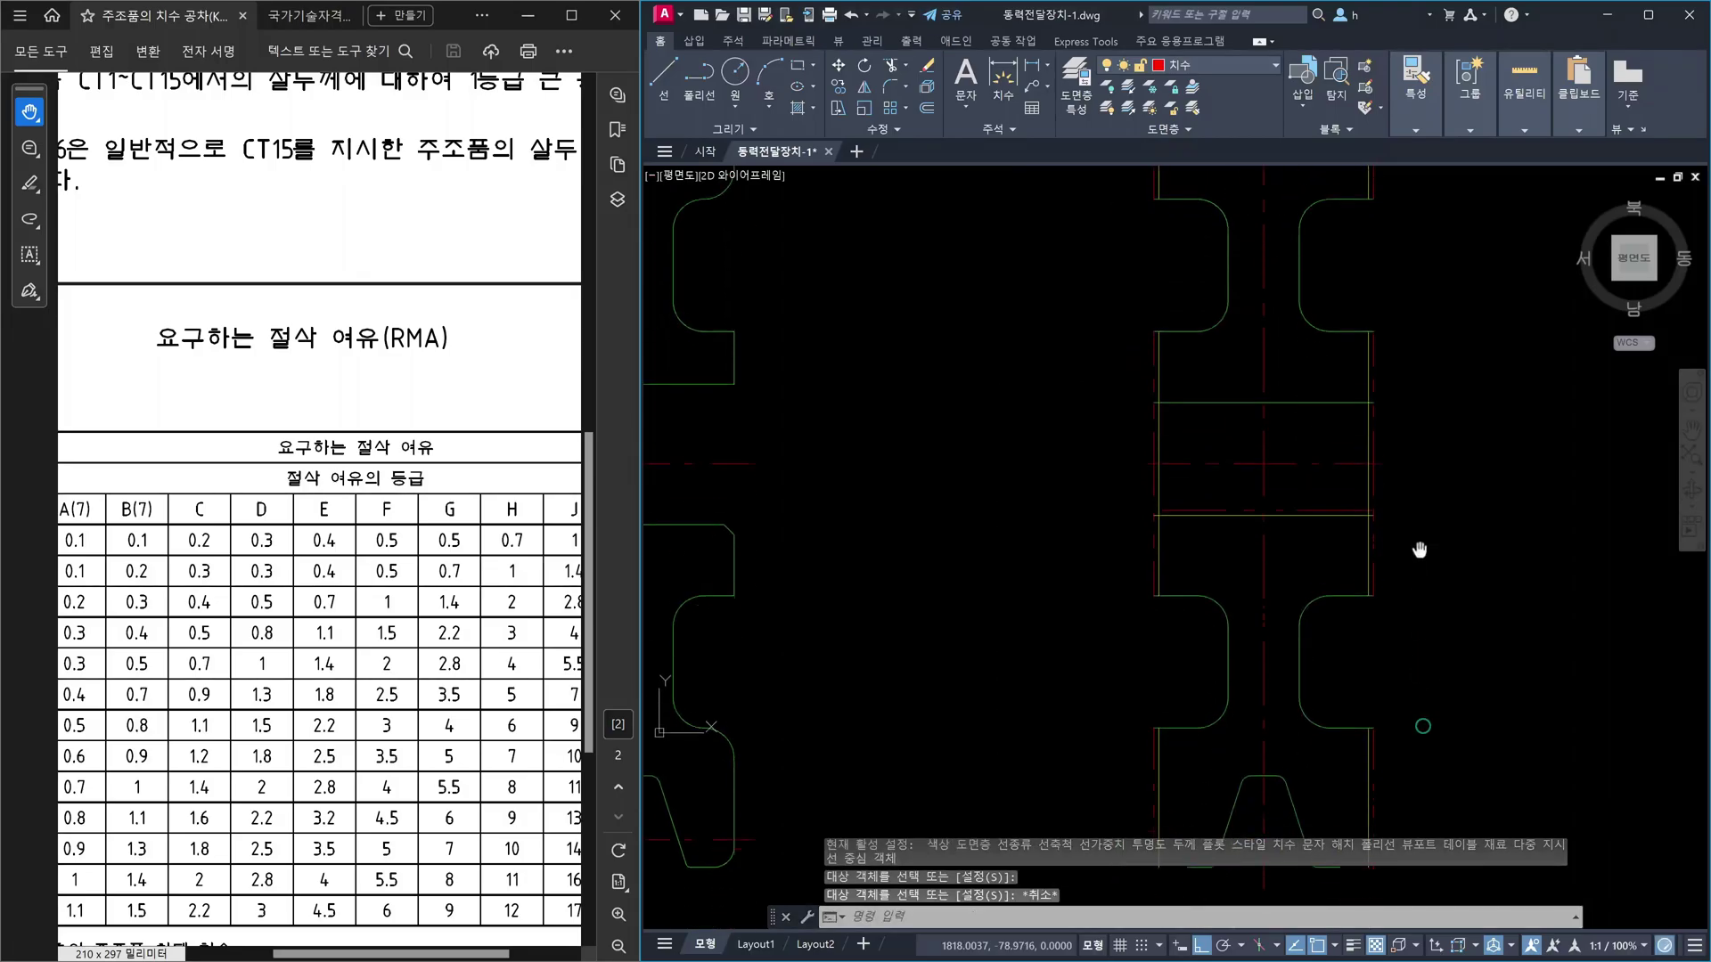
scroll(1417, 546, up, 4)
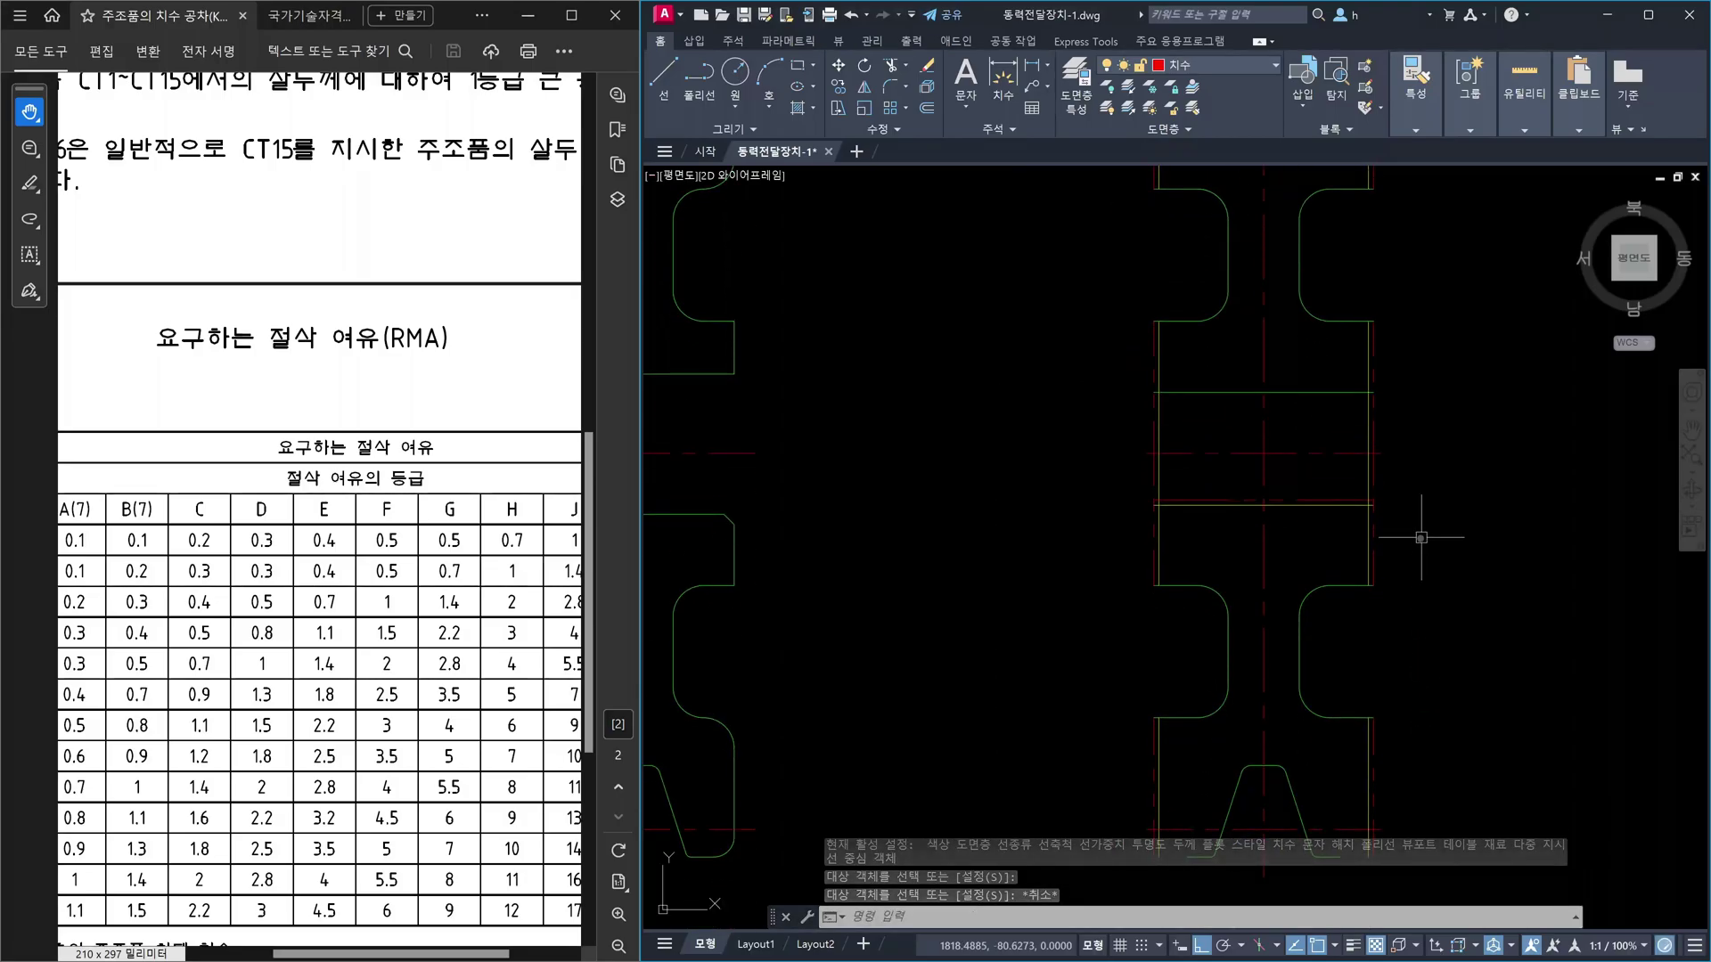
scroll(1421, 537, down, 2)
middle_drag(1421, 537, 1421, 563)
scroll(1422, 563, up, 6)
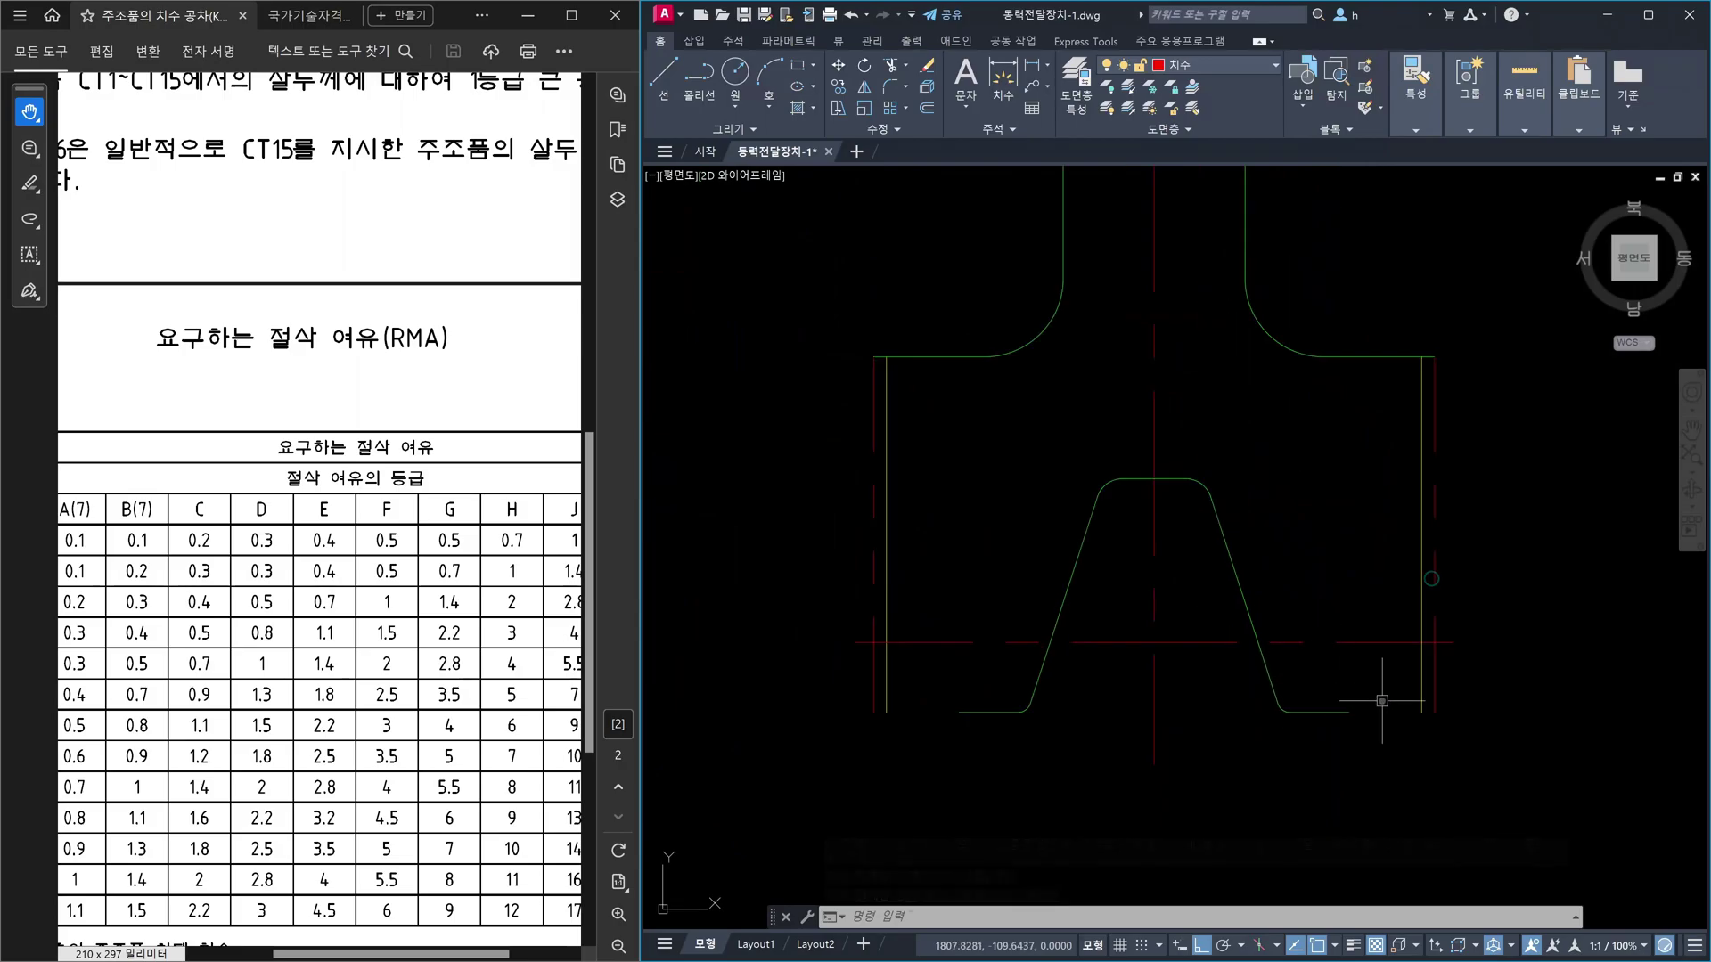
scroll(1383, 702, down, 5)
scroll(1324, 363, up, 5)
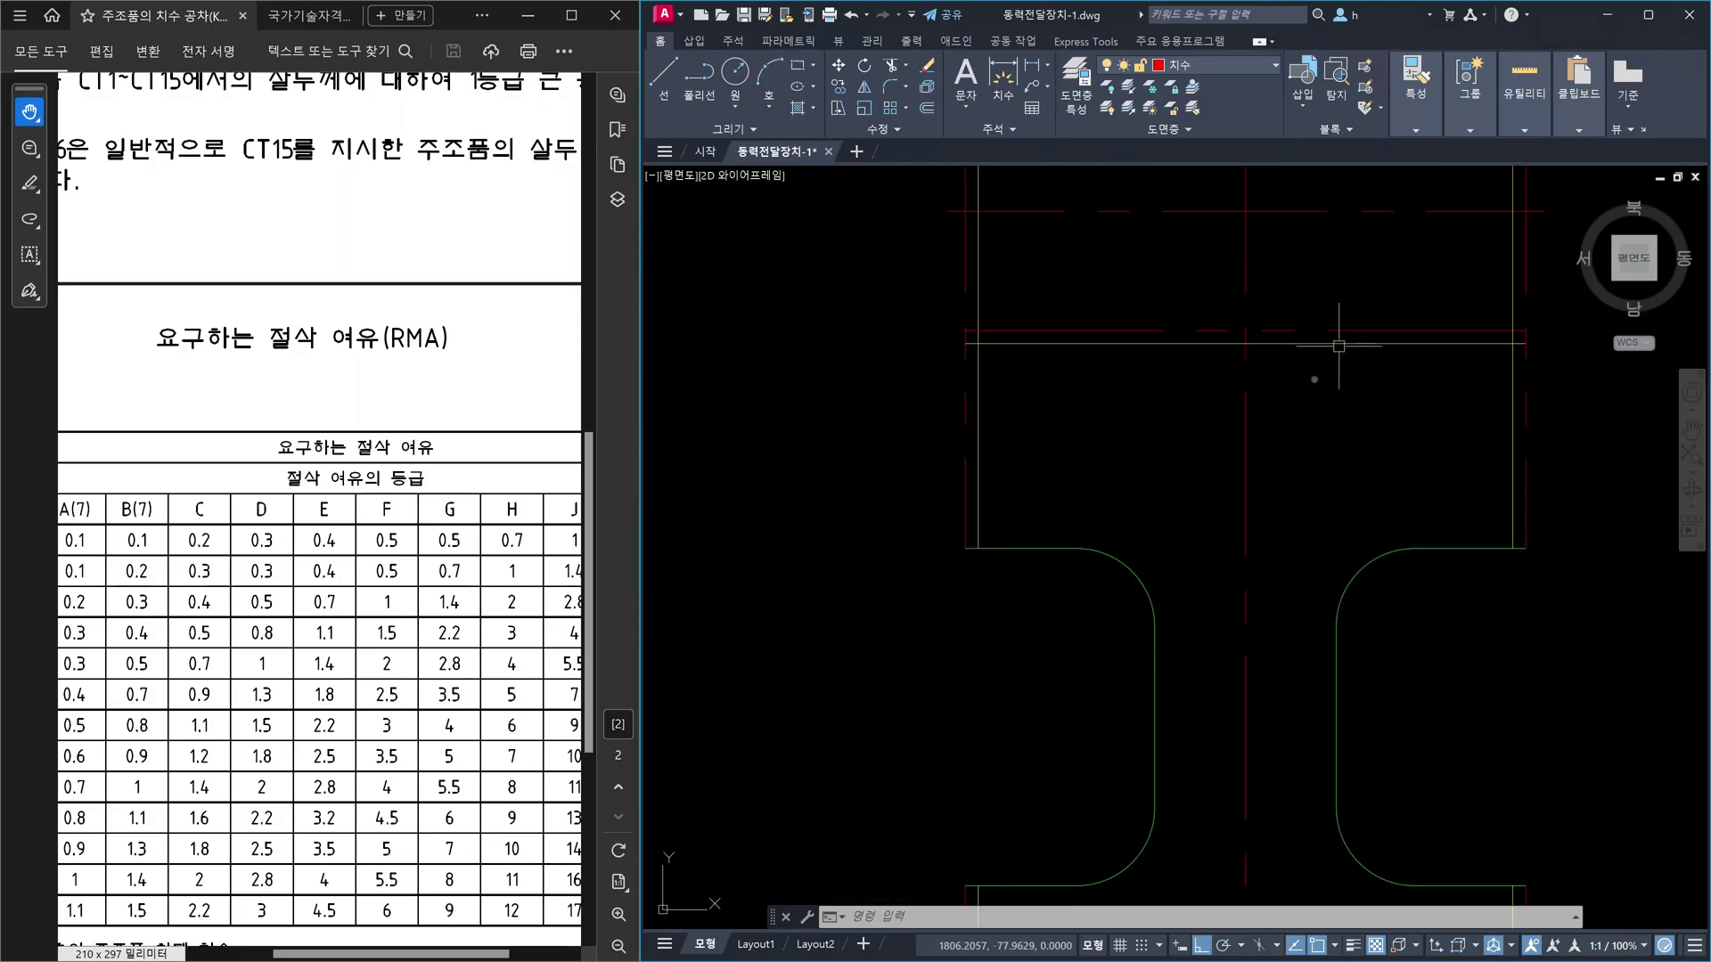
key(Escape)
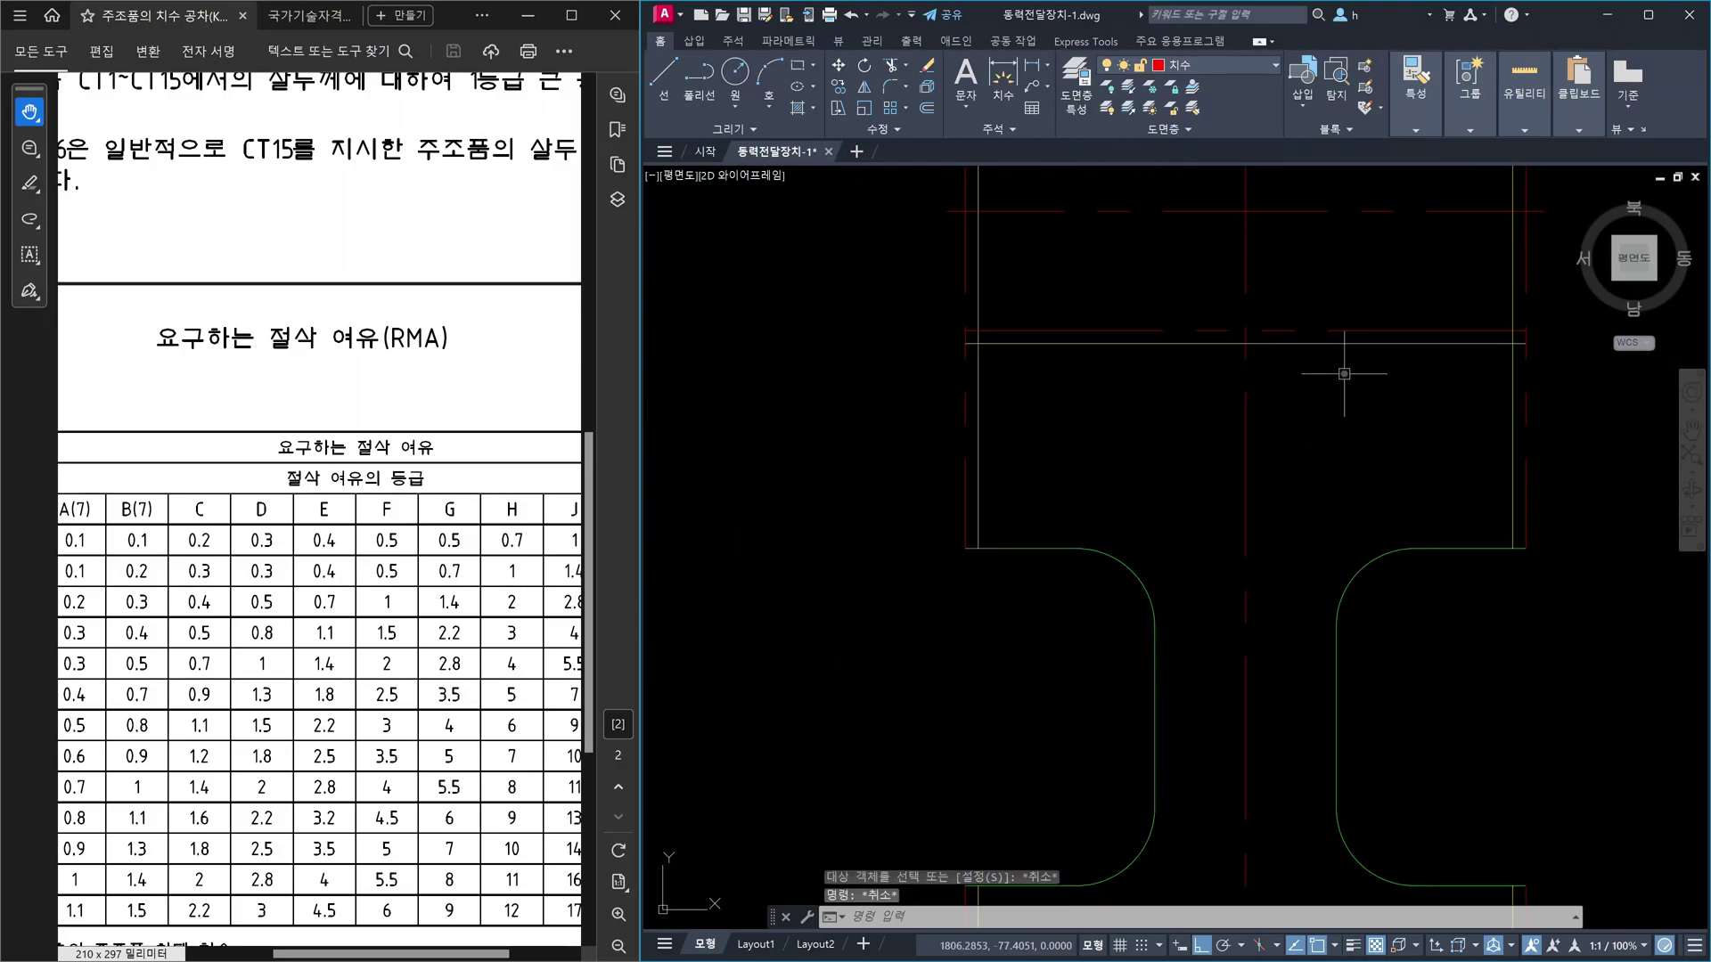
scroll(1344, 373, down, 4)
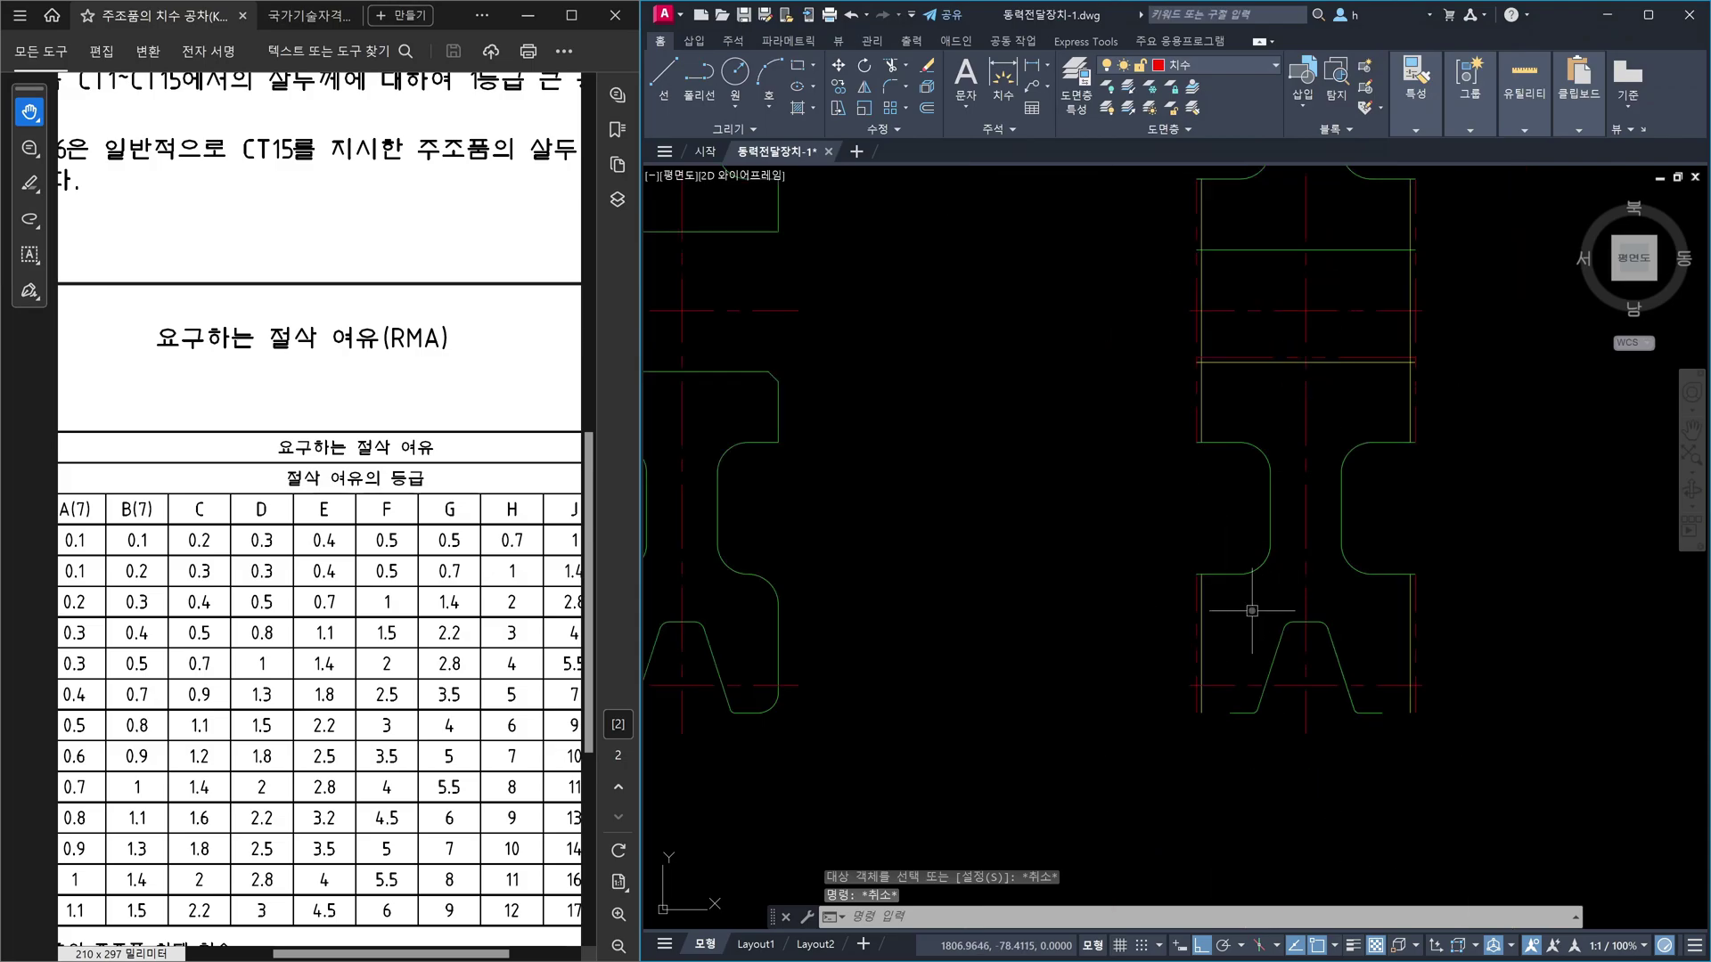
- Mirror the yellow and red lower bore lines about the bore's horizontal centre line, keeping the originals
middle_drag(1283, 454, 1275, 514)
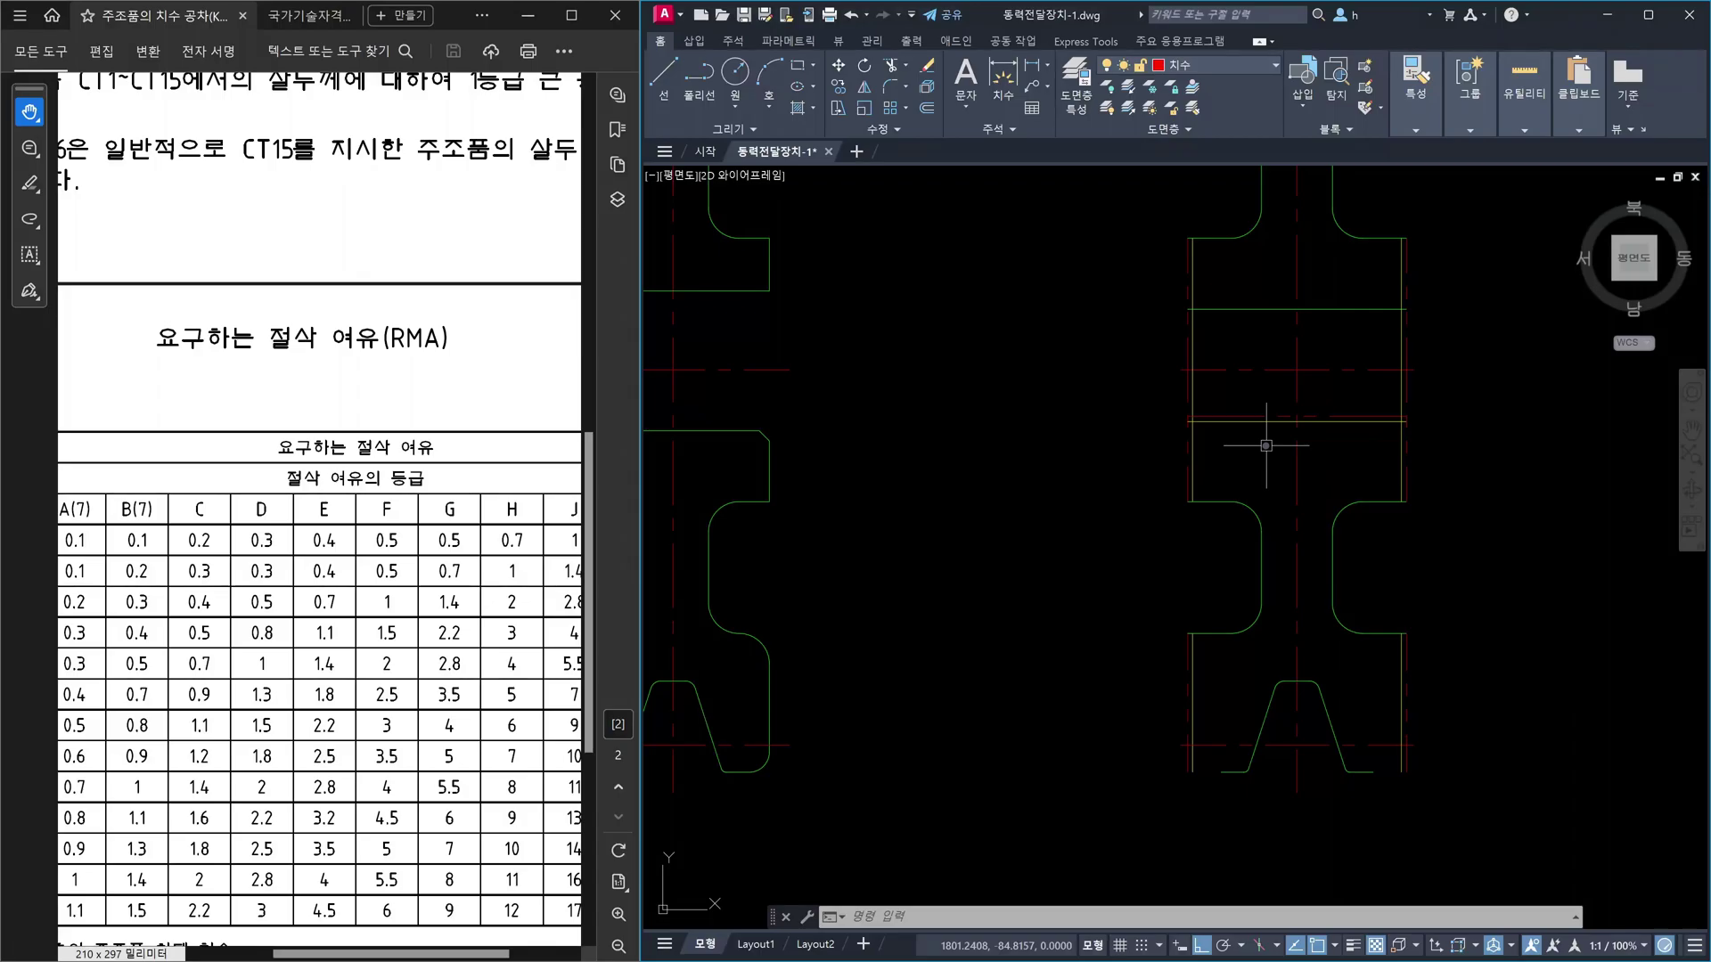
text(mi)
key(space)
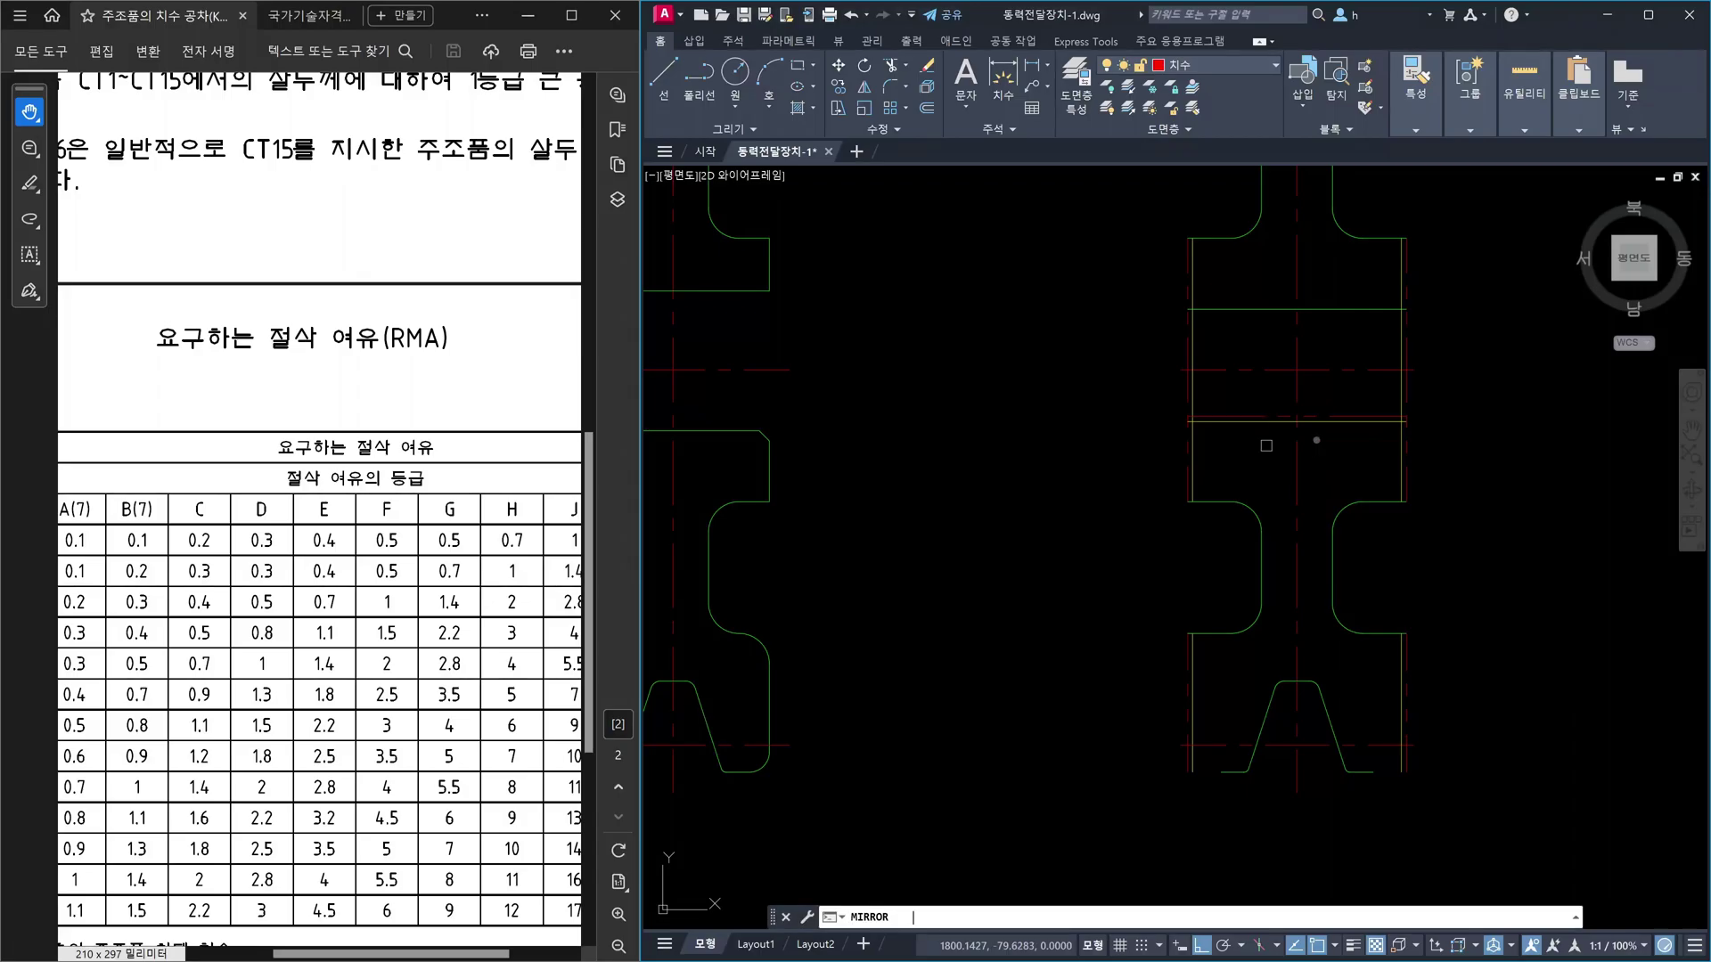
click(1339, 446)
click(1323, 405)
key(space)
click(1352, 370)
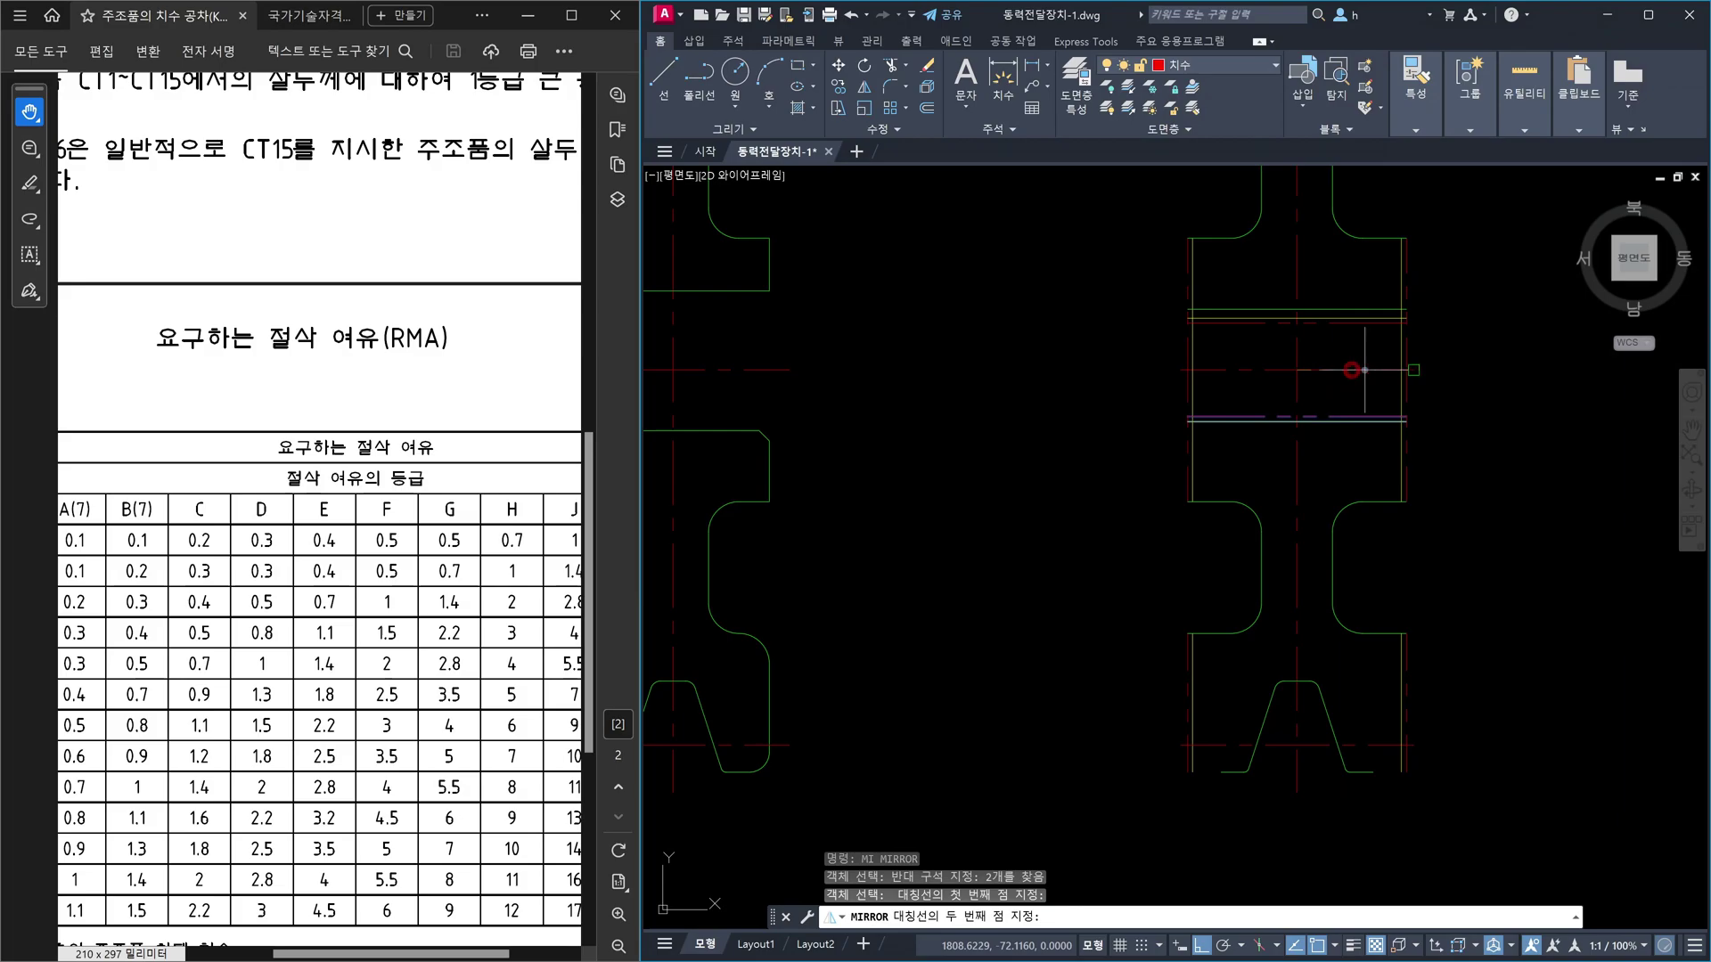
click(1506, 369)
key(Return)
scroll(1318, 548, up, 5)
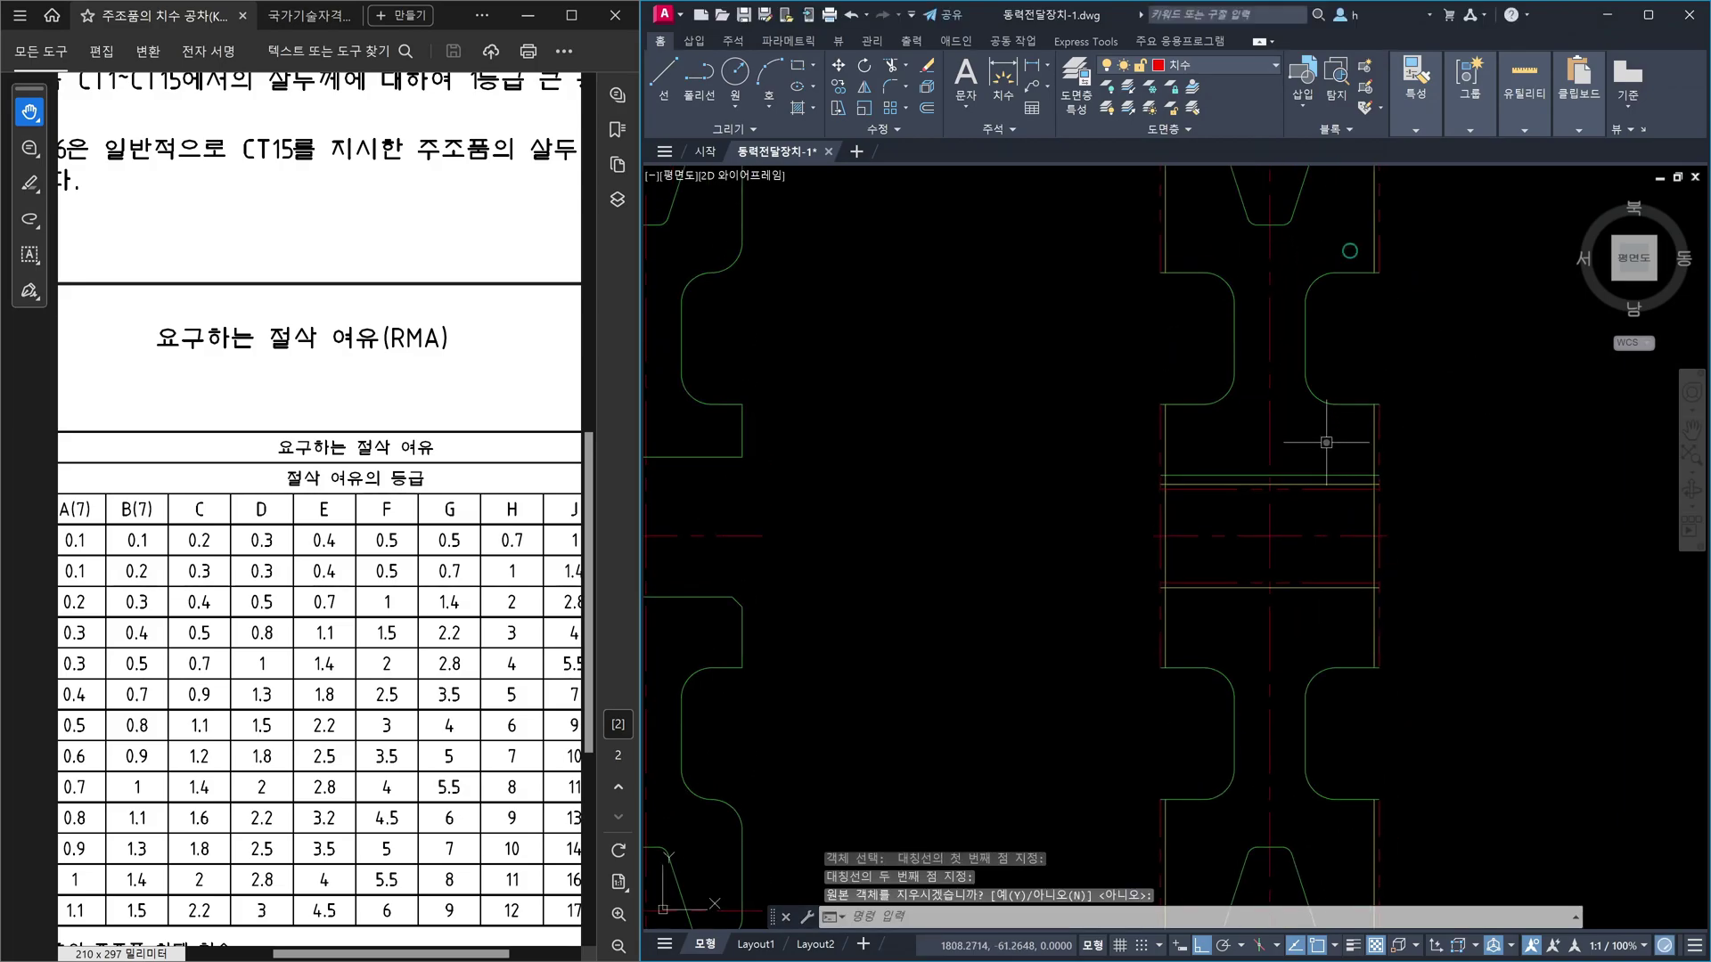
key(Escape)
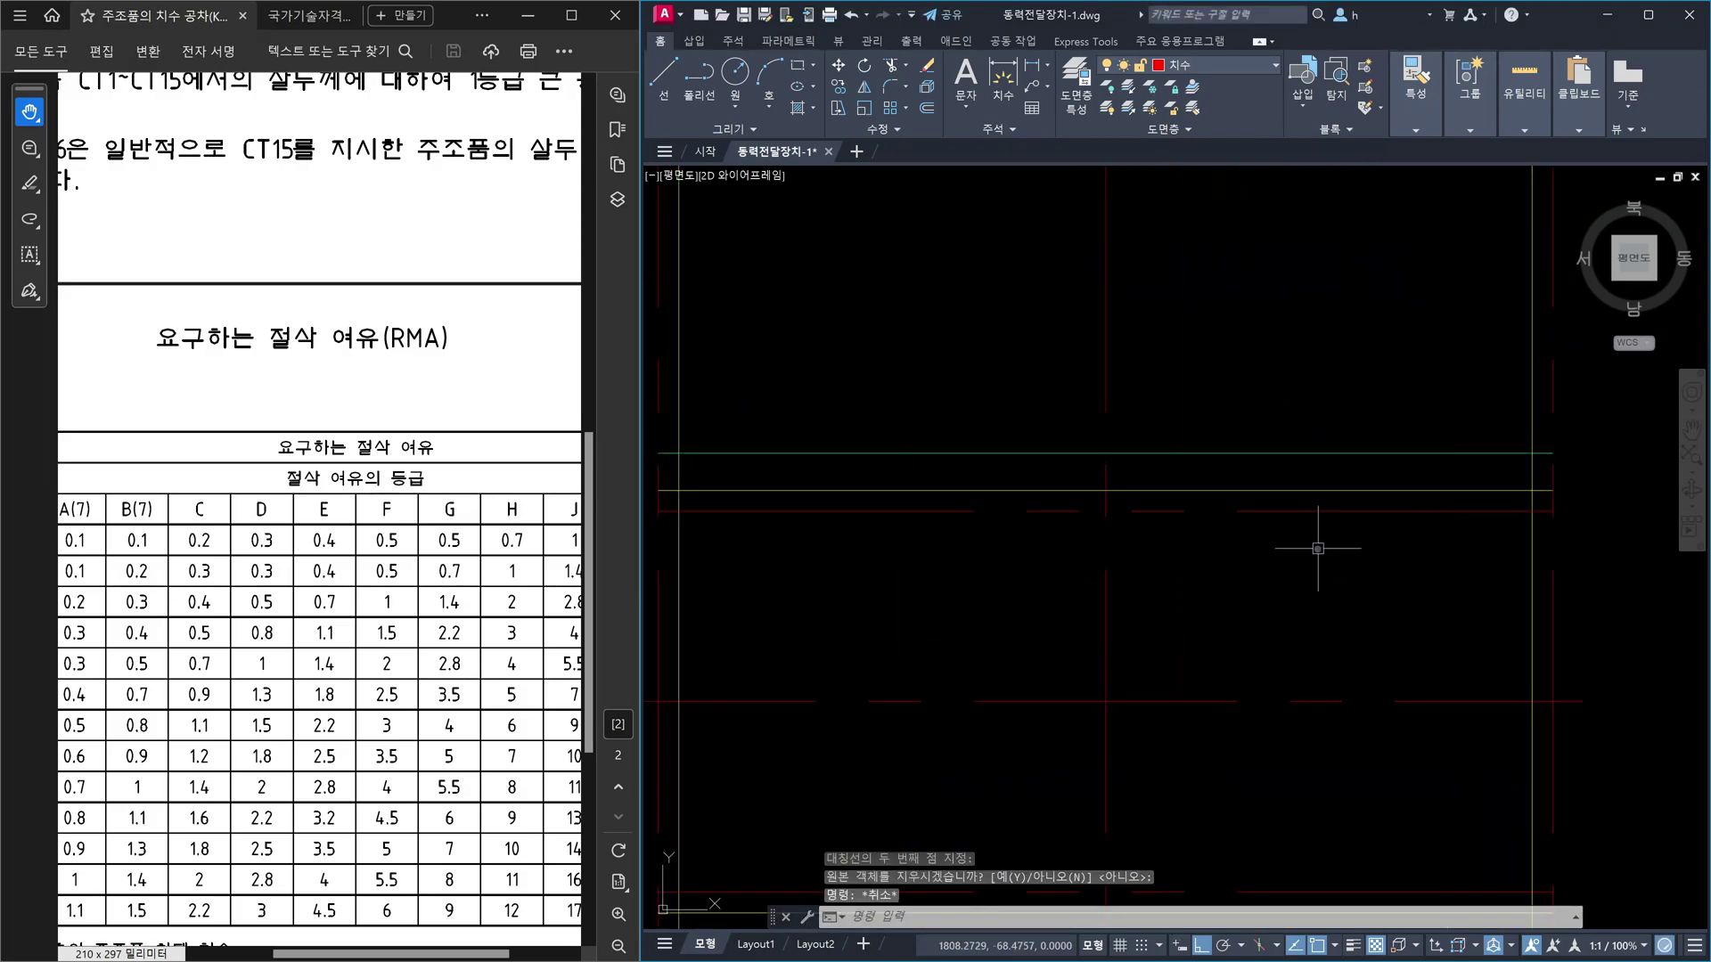
- Mirror the yellow and red upper bore lines about a horizontal axis midway between the upper rim's green top edge and green bore edge, keeping the originals
text(mi)
key(space)
click(1342, 538)
click(1253, 463)
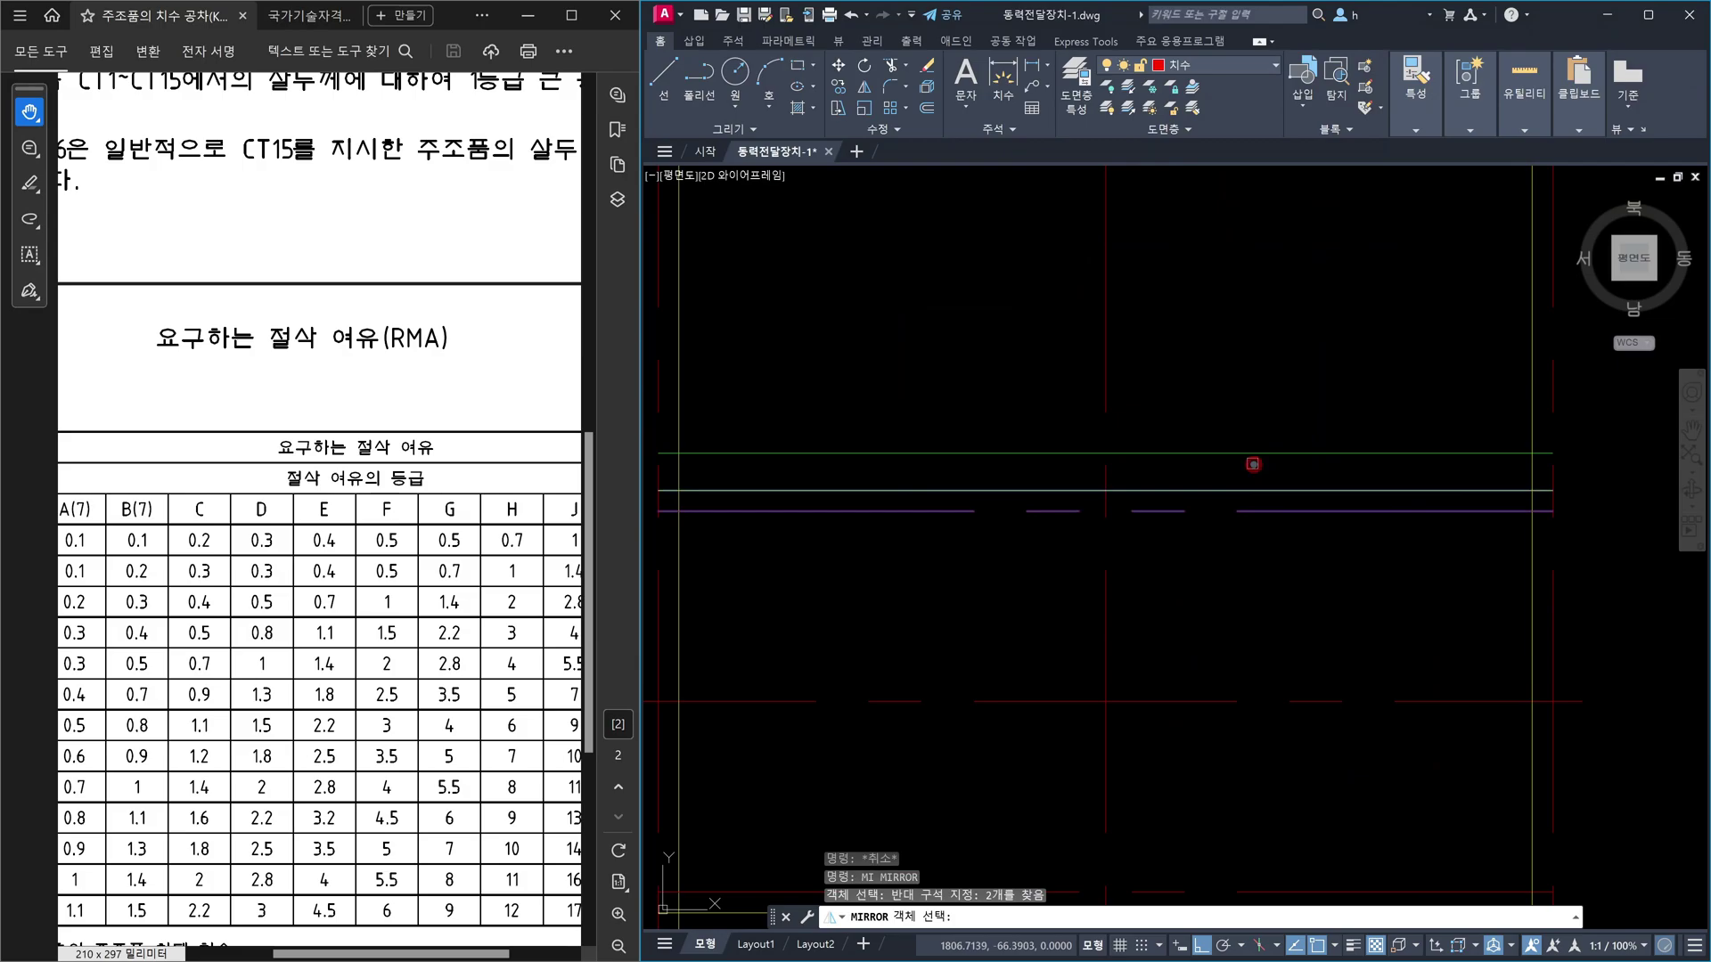
key(space)
shift+right_click(1253, 464)
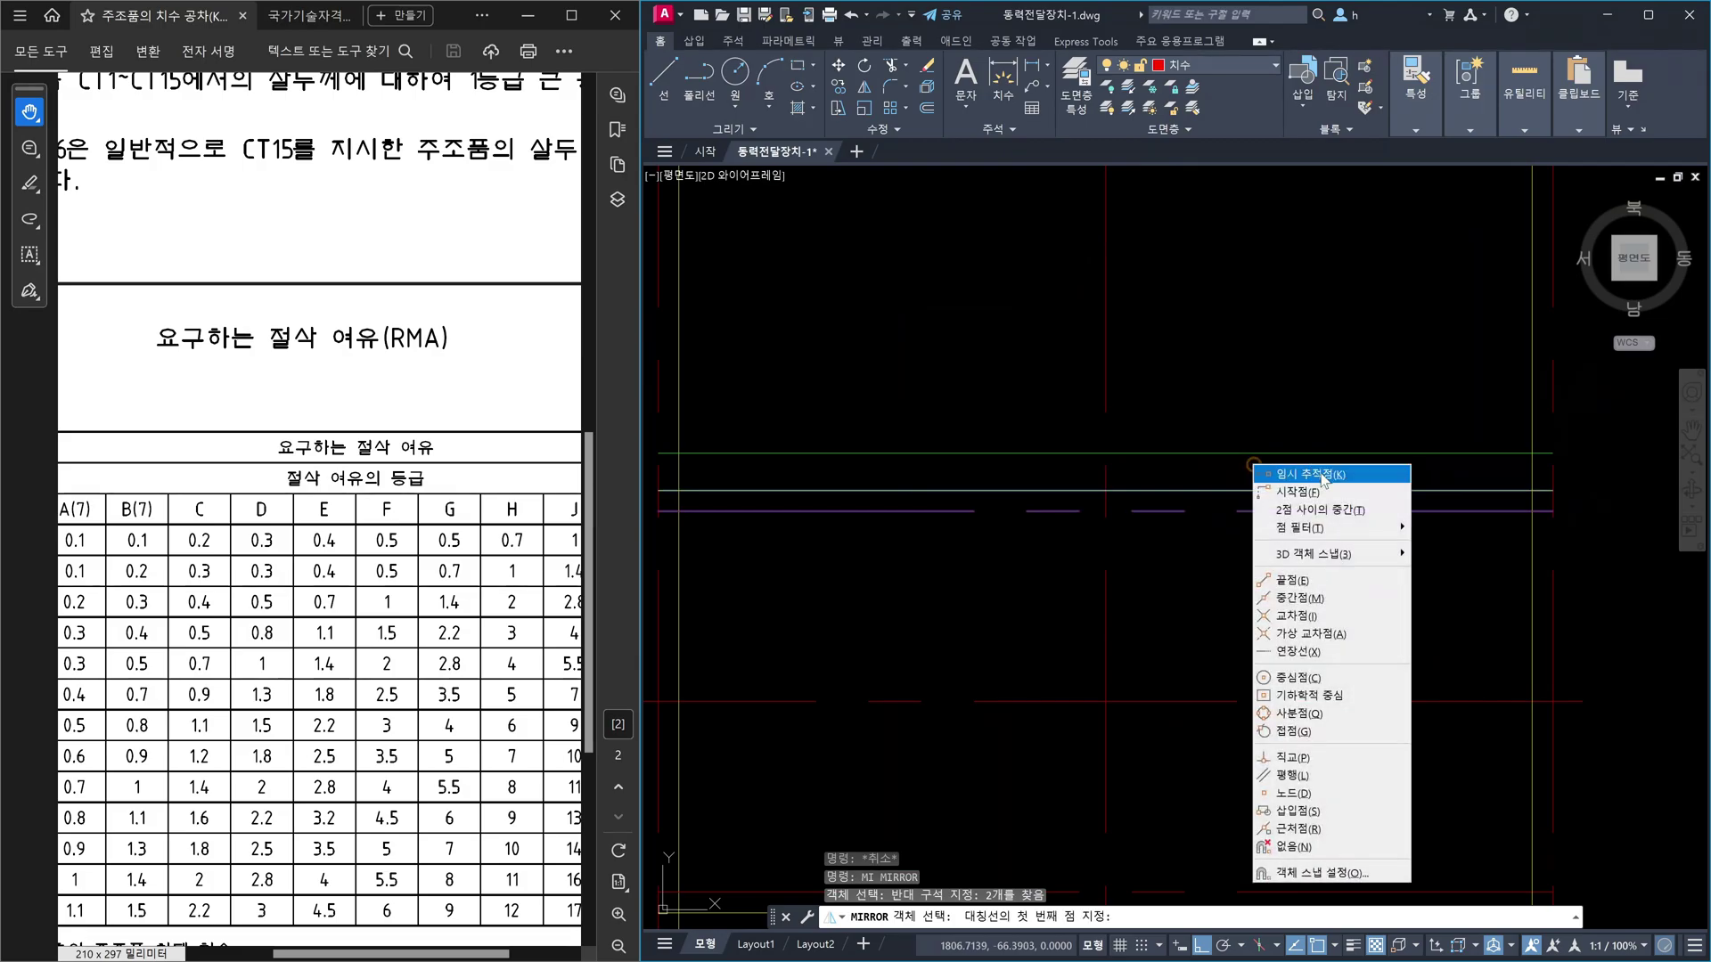
click(1326, 510)
scroll(1319, 499, down, 5)
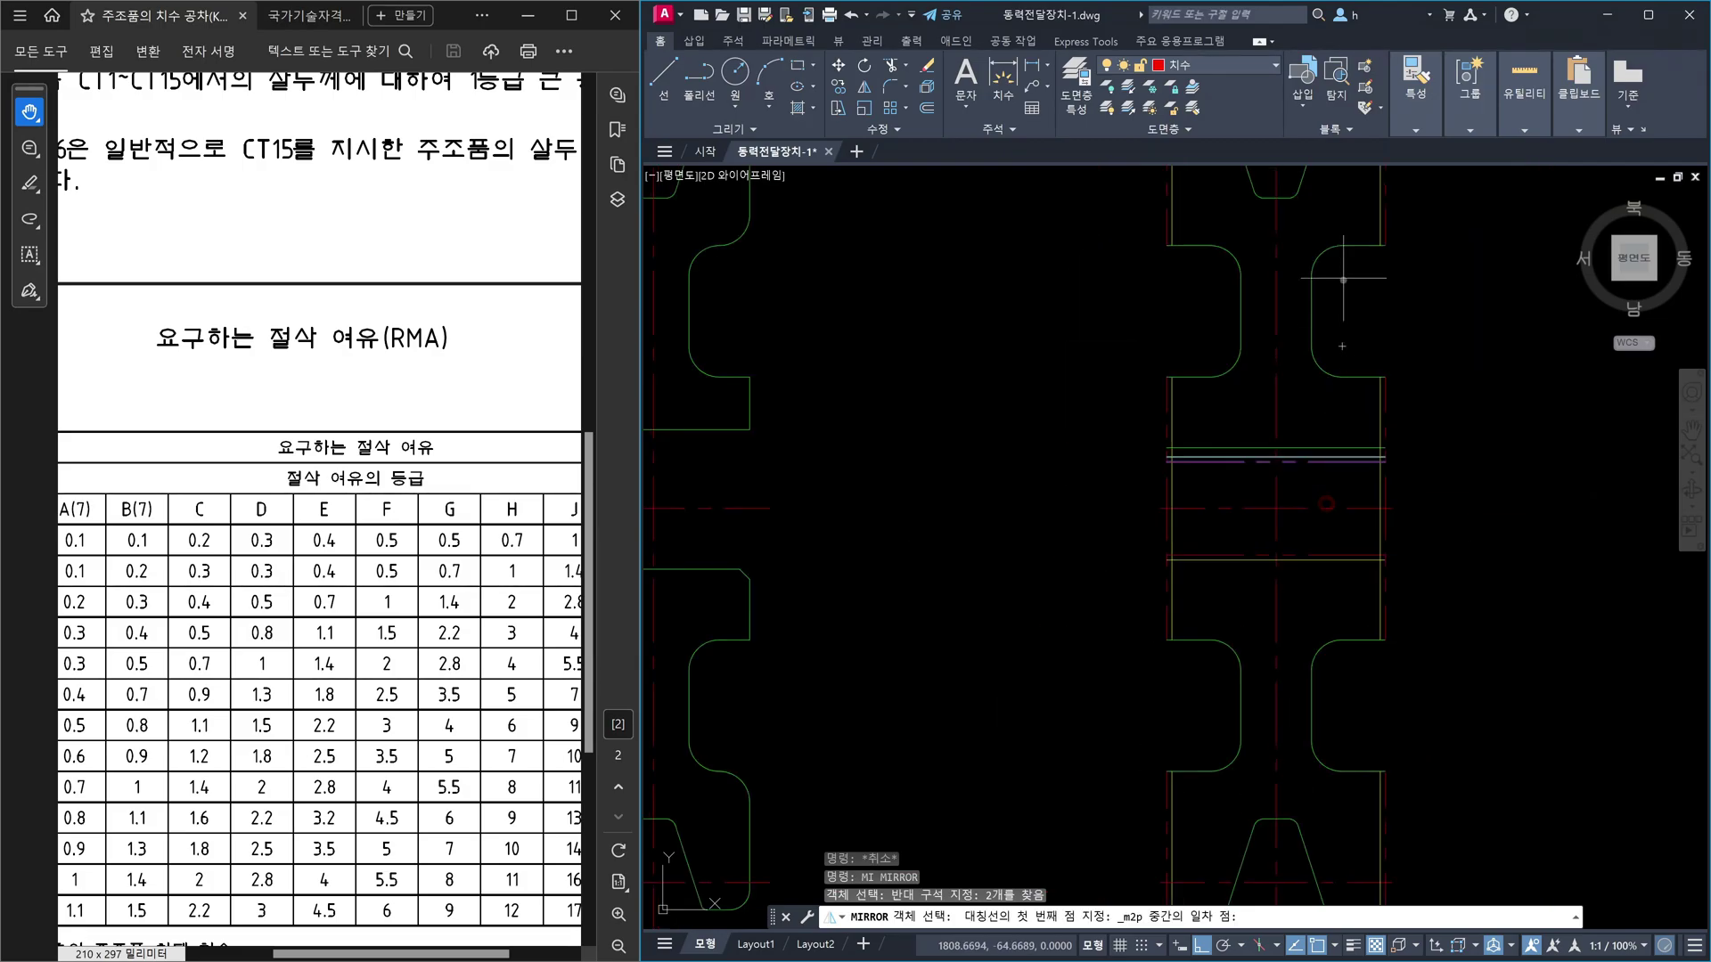
scroll(1311, 232, up, 3)
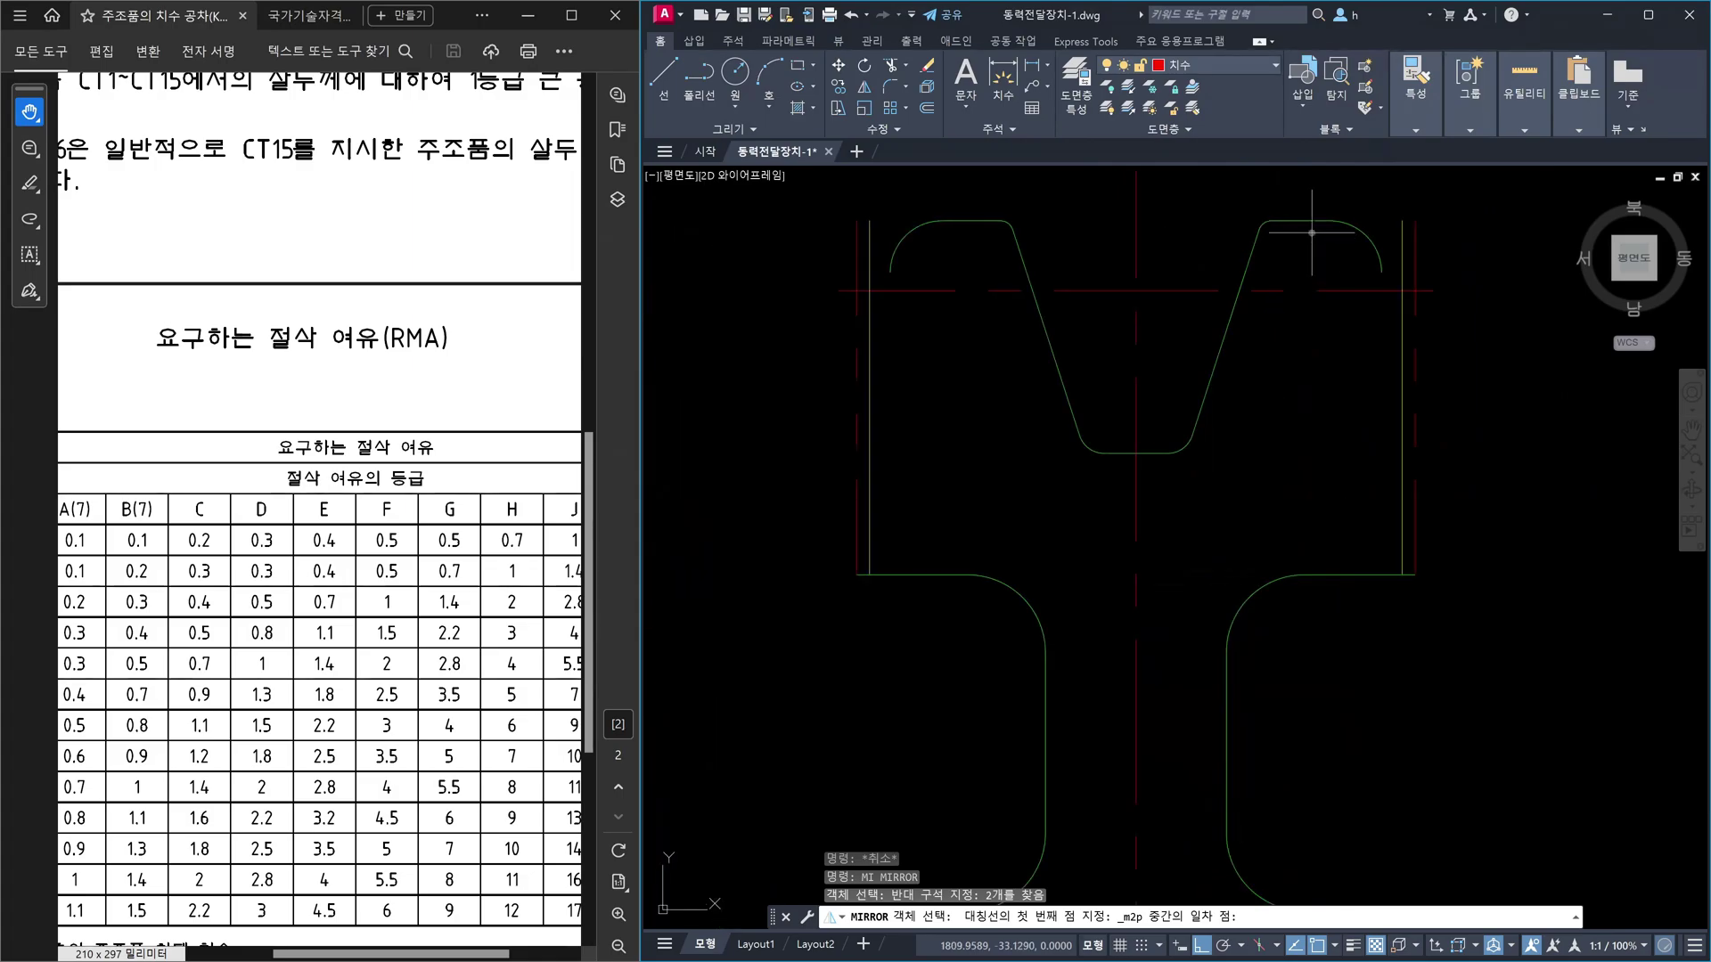
scroll(1310, 224, down, 4)
scroll(1258, 630, up, 3)
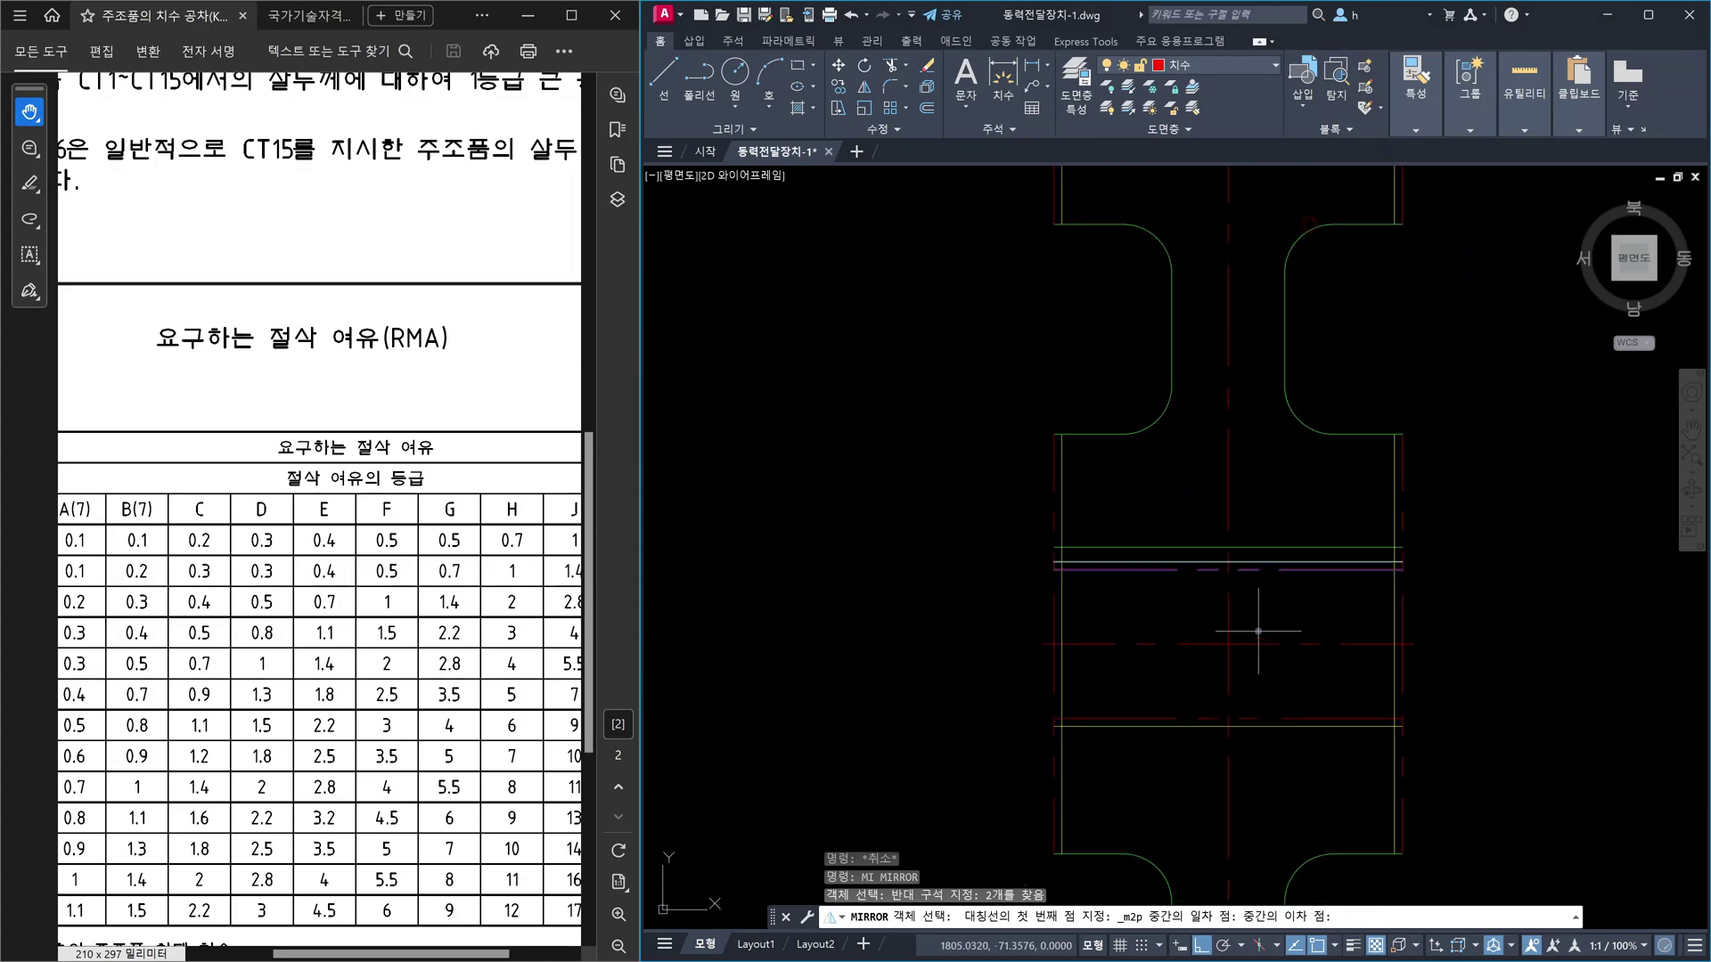
scroll(1295, 532, up, 2)
click(1290, 559)
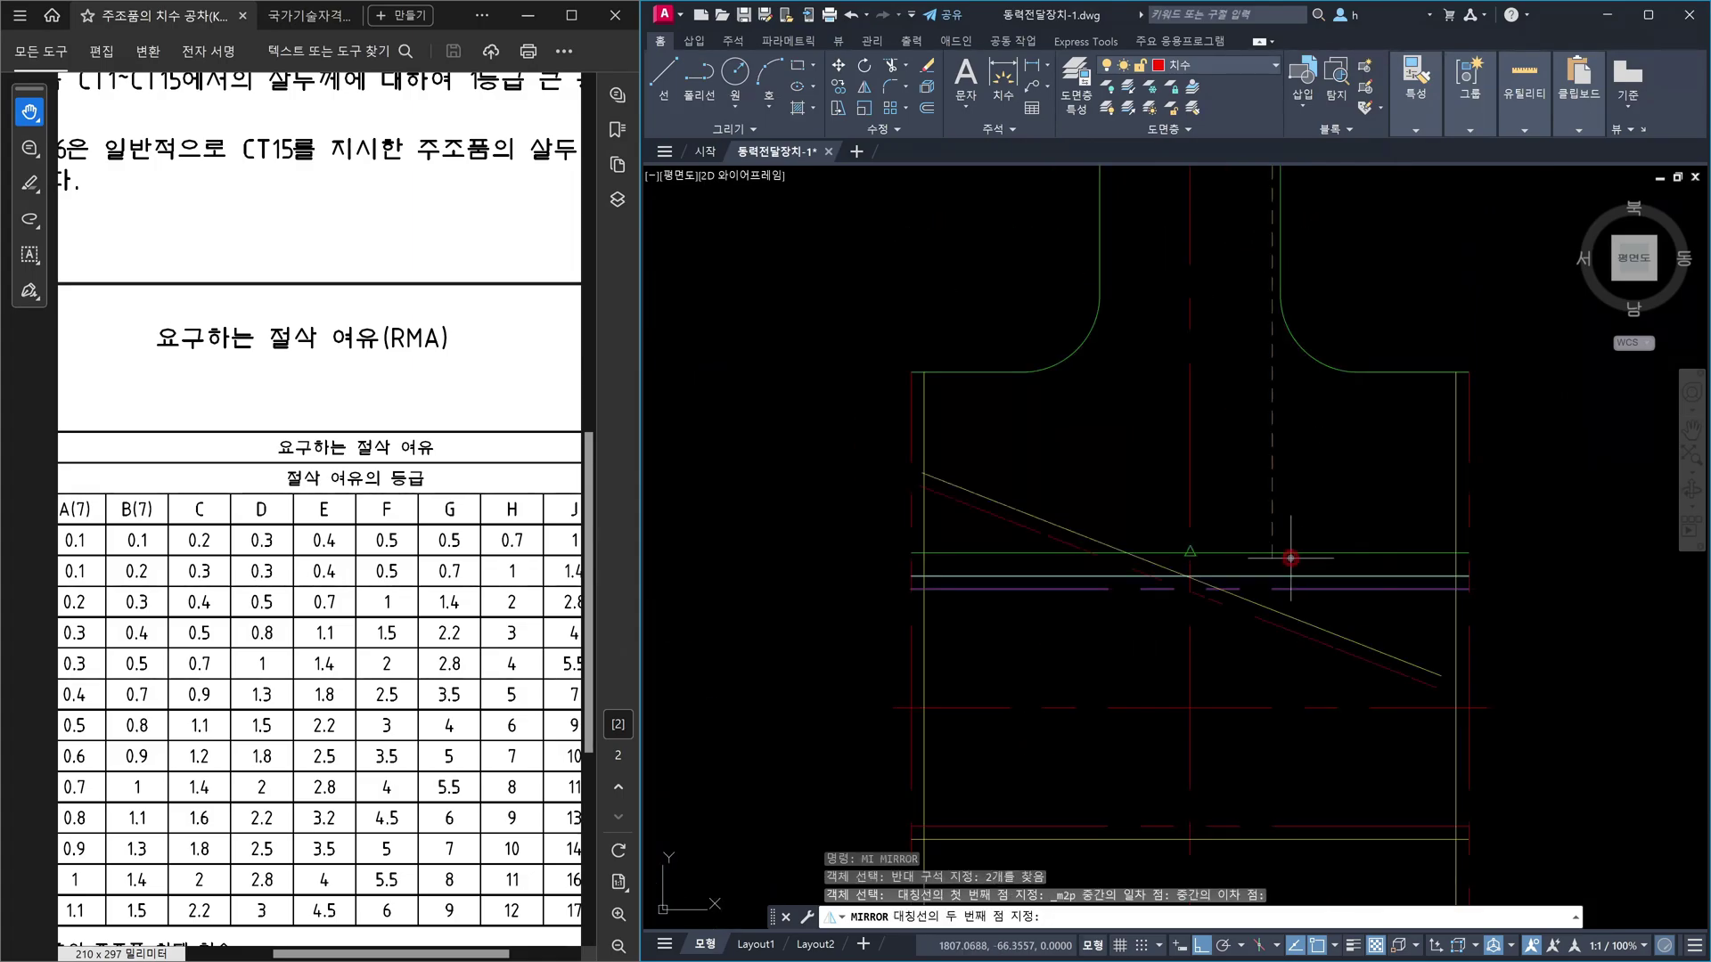
scroll(1333, 515, down, 5)
click(1459, 420)
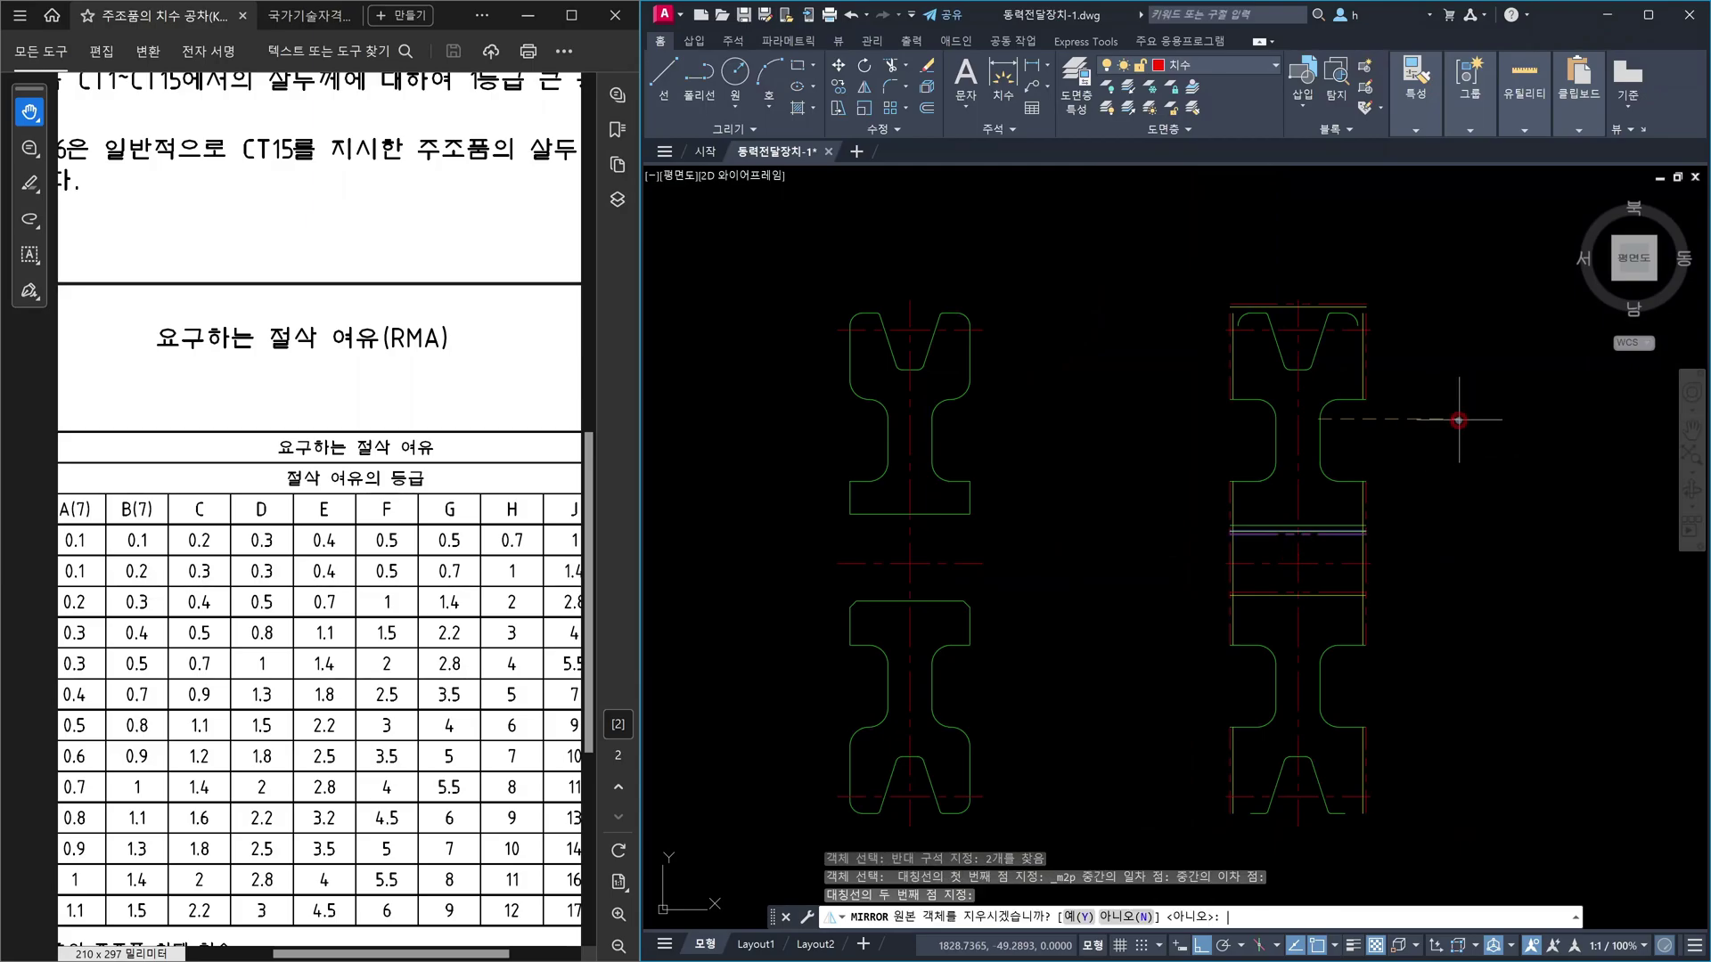
key(Return)
scroll(1366, 338, up, 4)
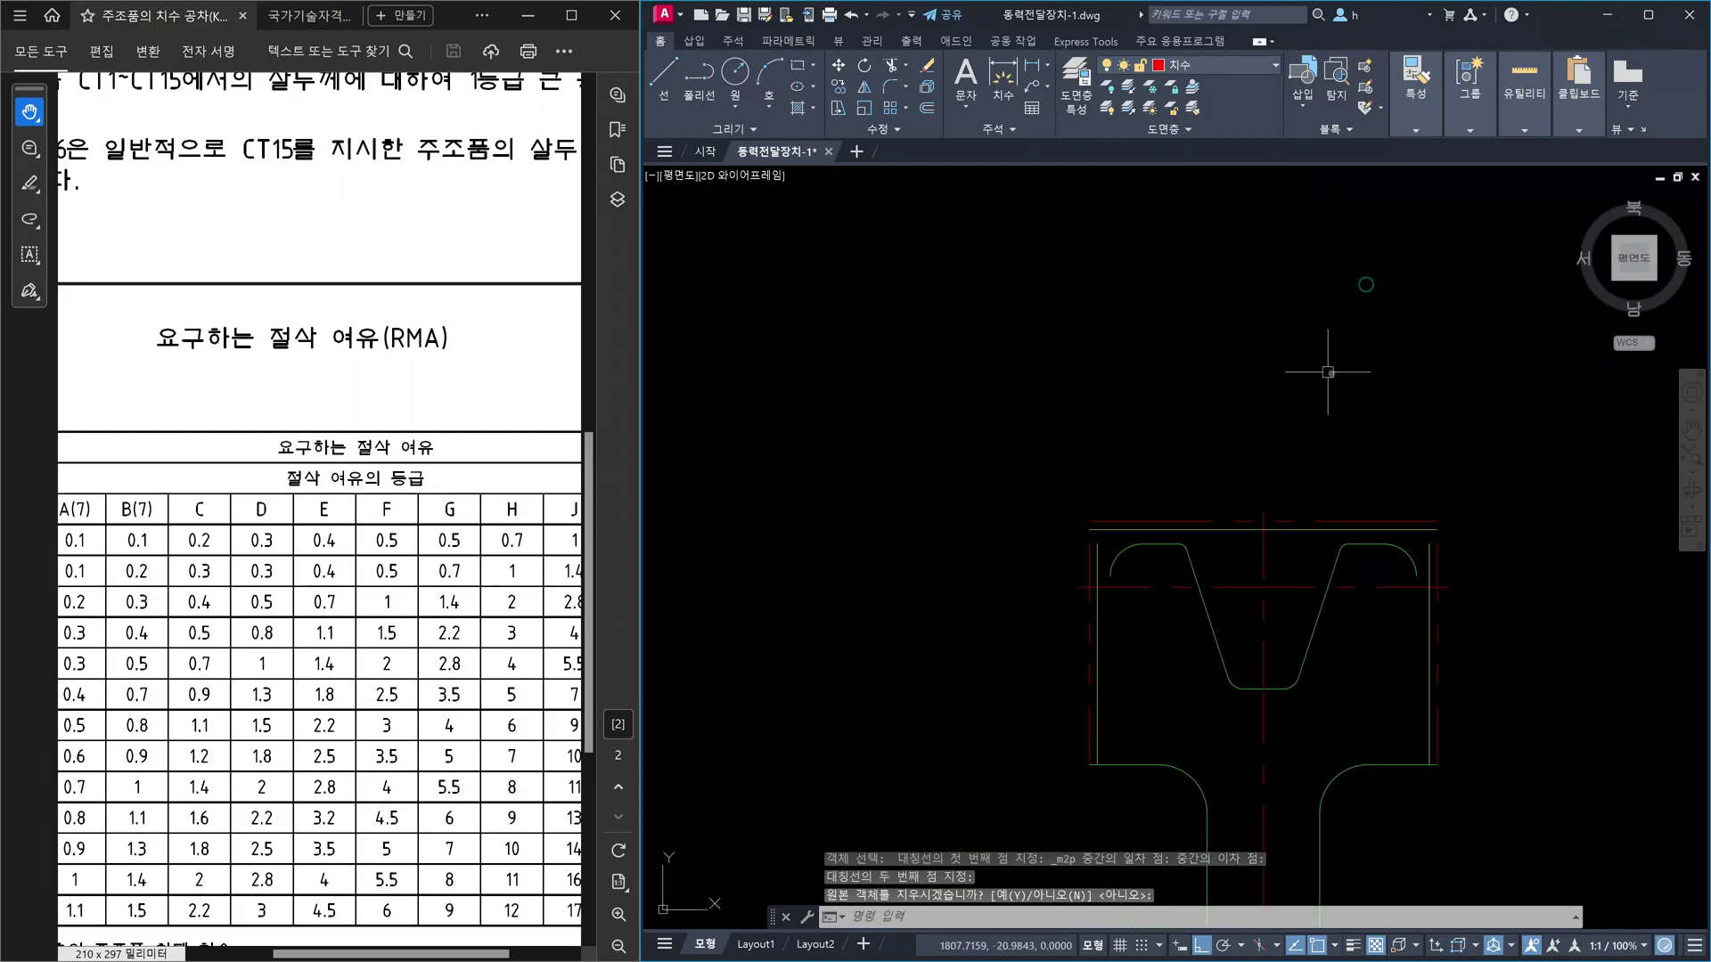
- Measure the vertical gap between the upper rim's green top edge and the yellow line above it with a linear dimension
text(DLI)
key(Return)
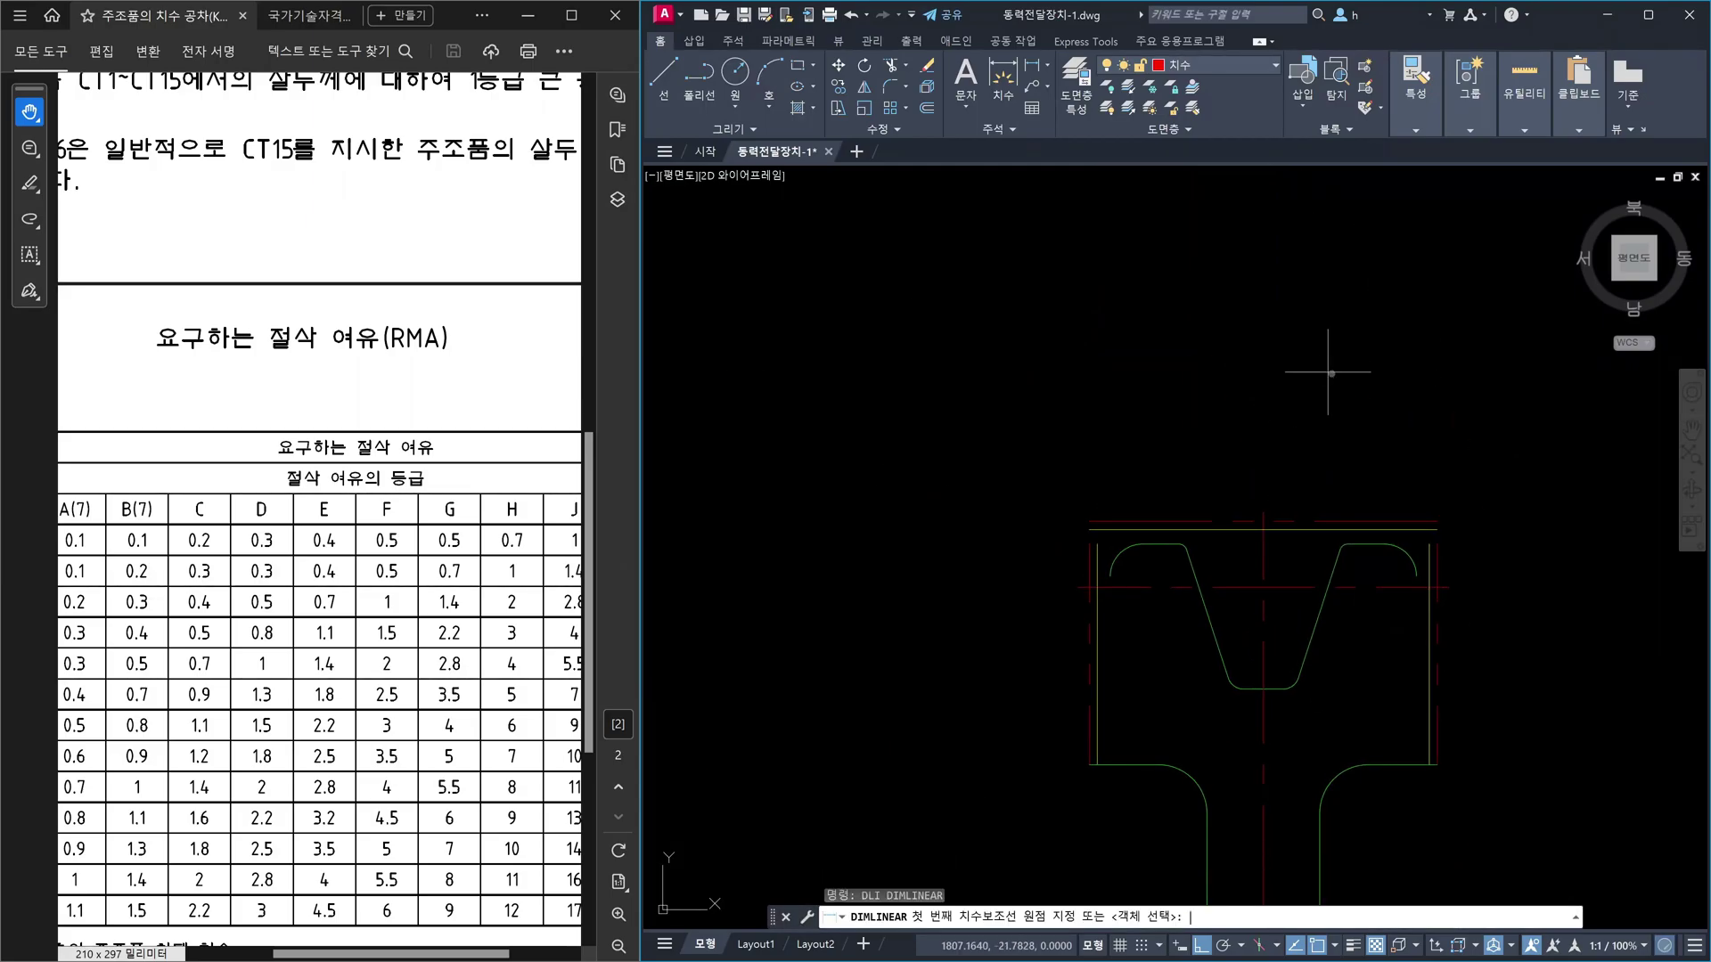
click(1390, 541)
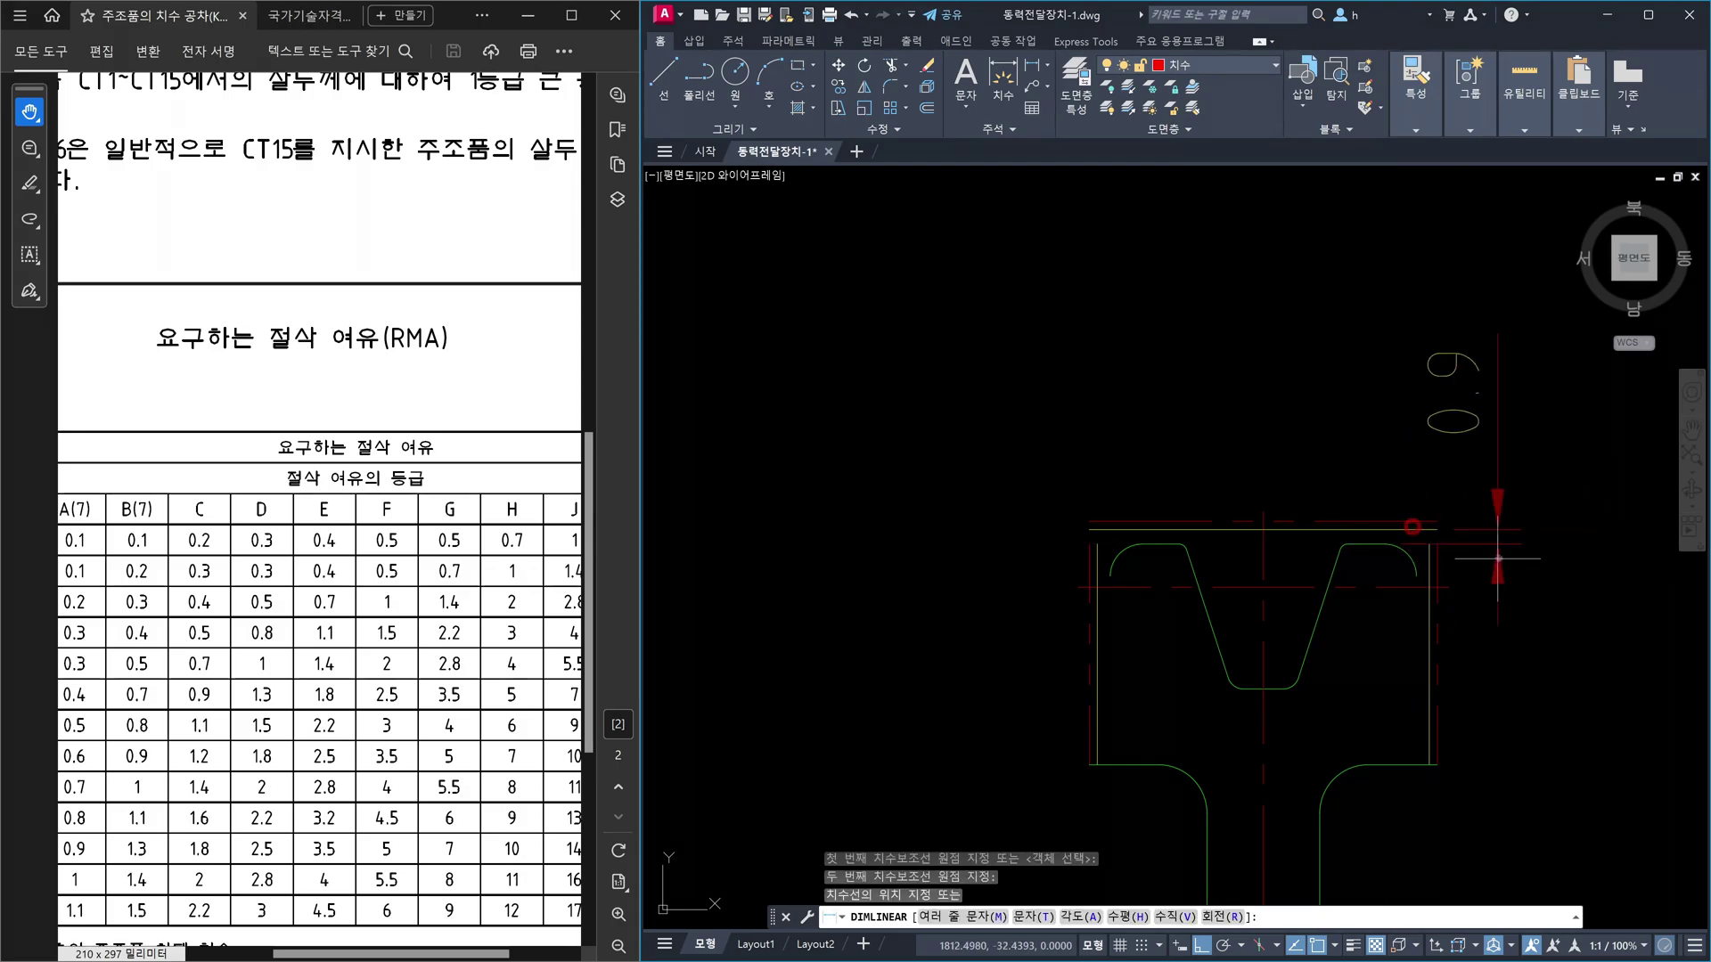
click(1436, 521)
key(Escape)
scroll(1462, 517, up, 3)
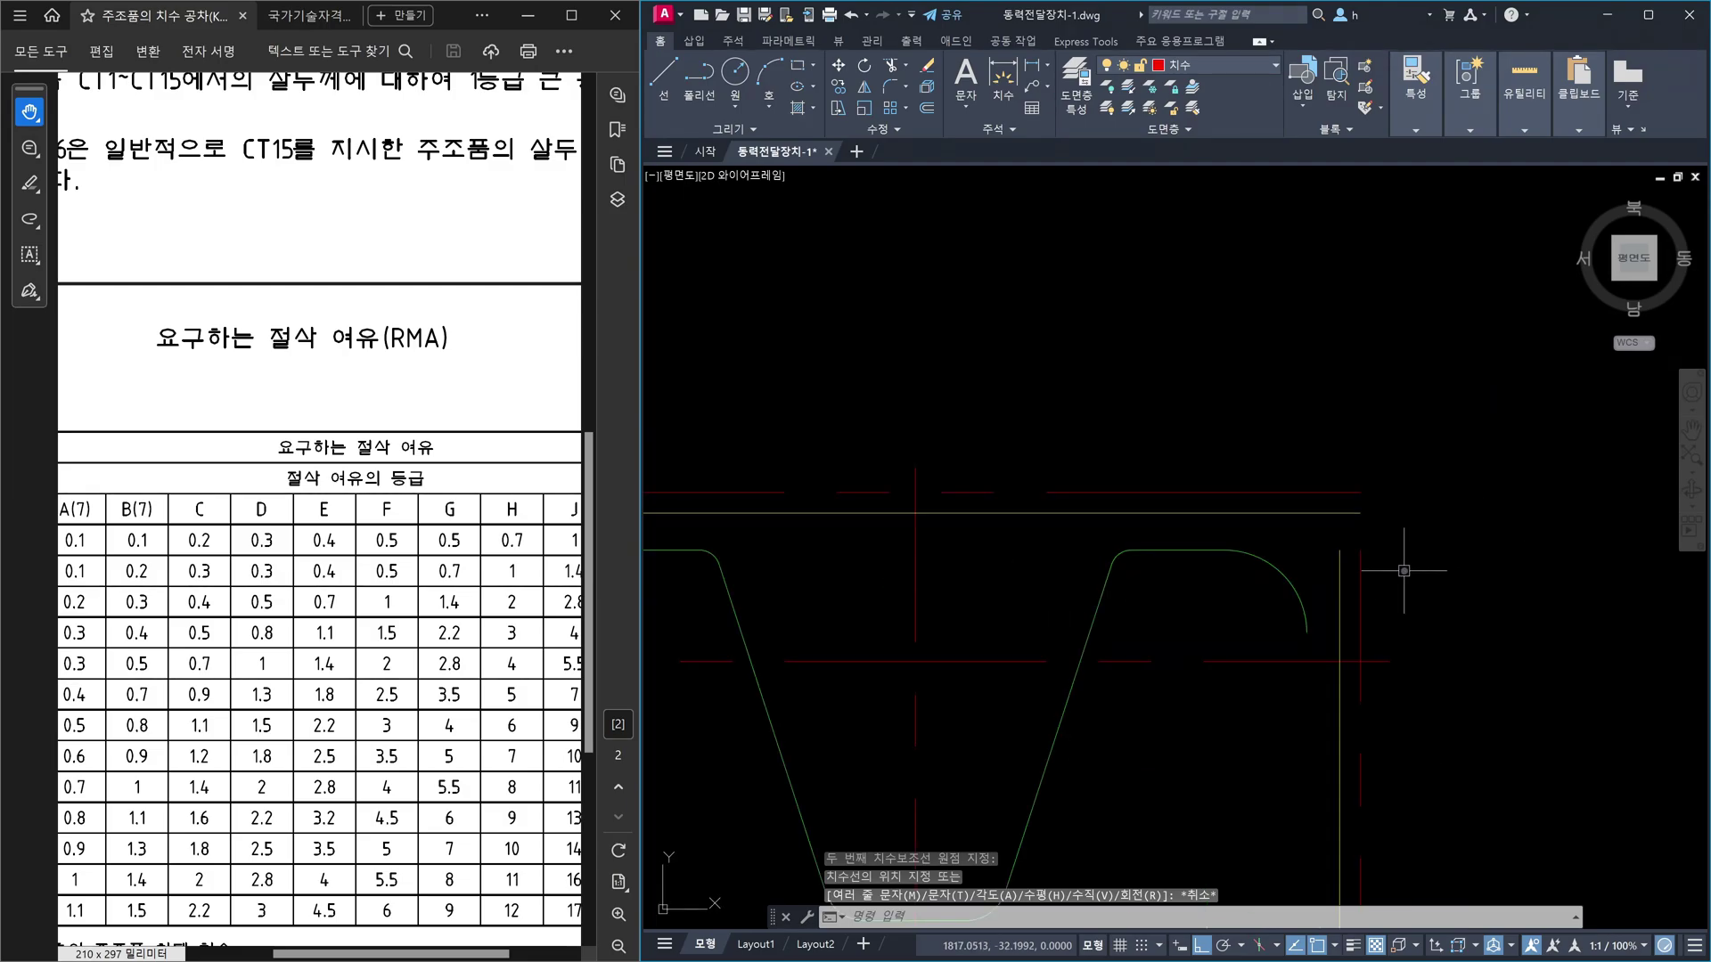
text(ex)
key(Return)
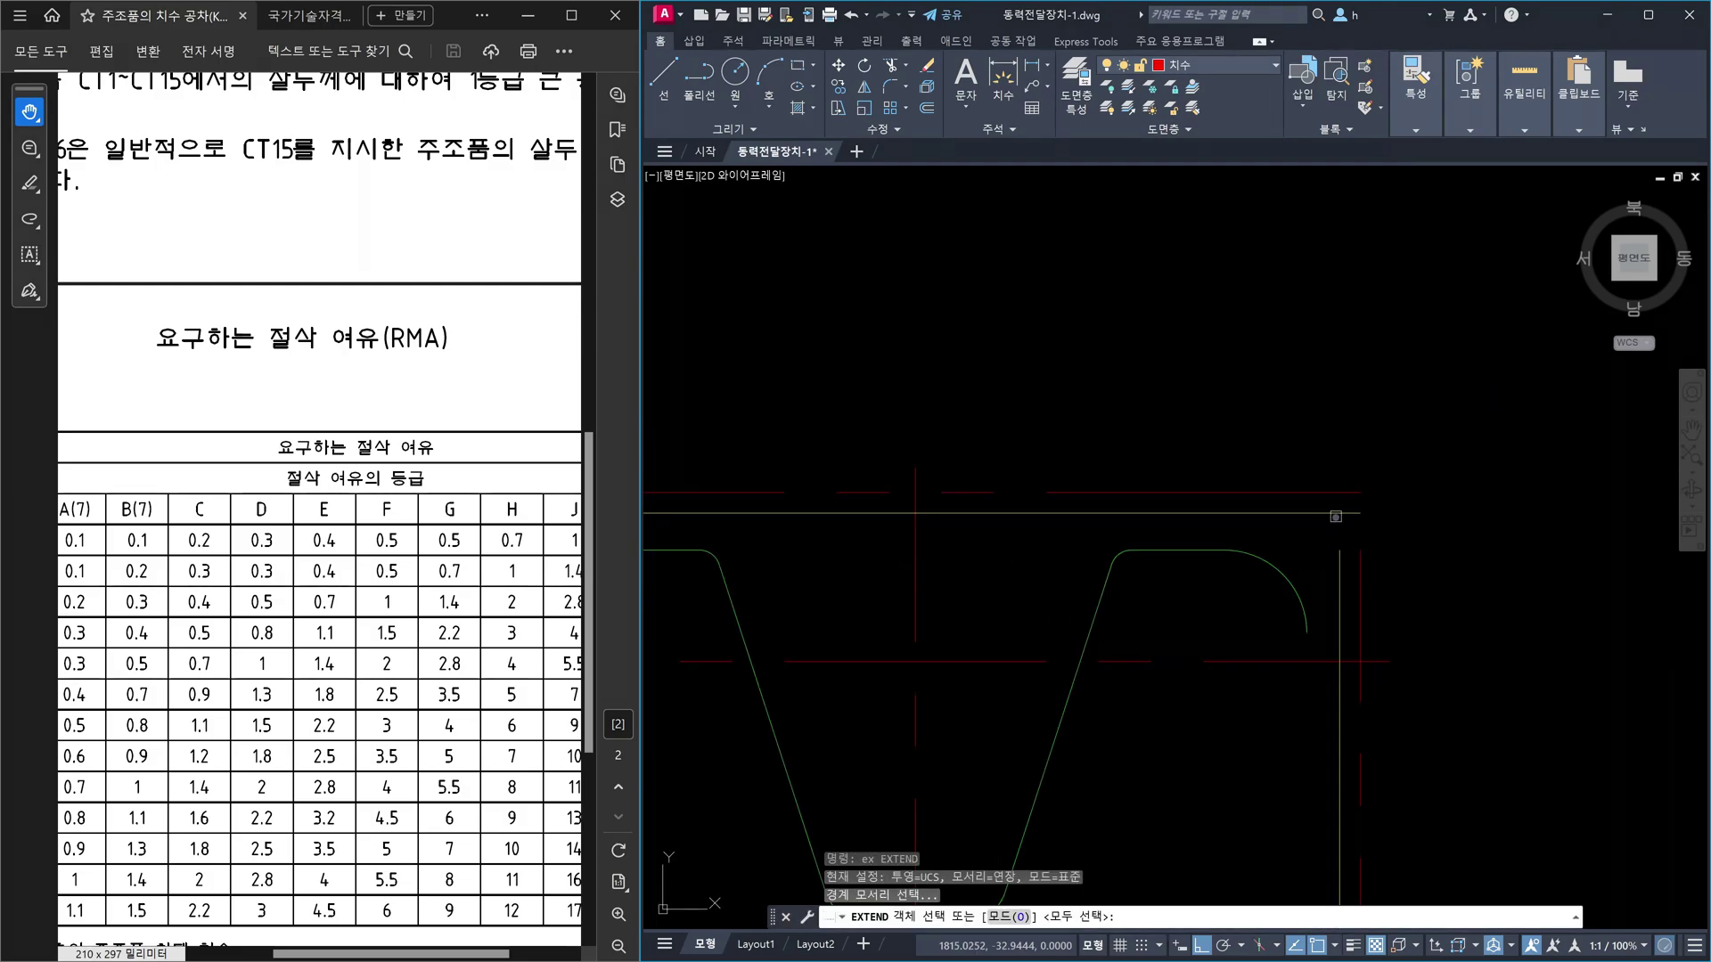
click(1335, 514)
key(Escape)
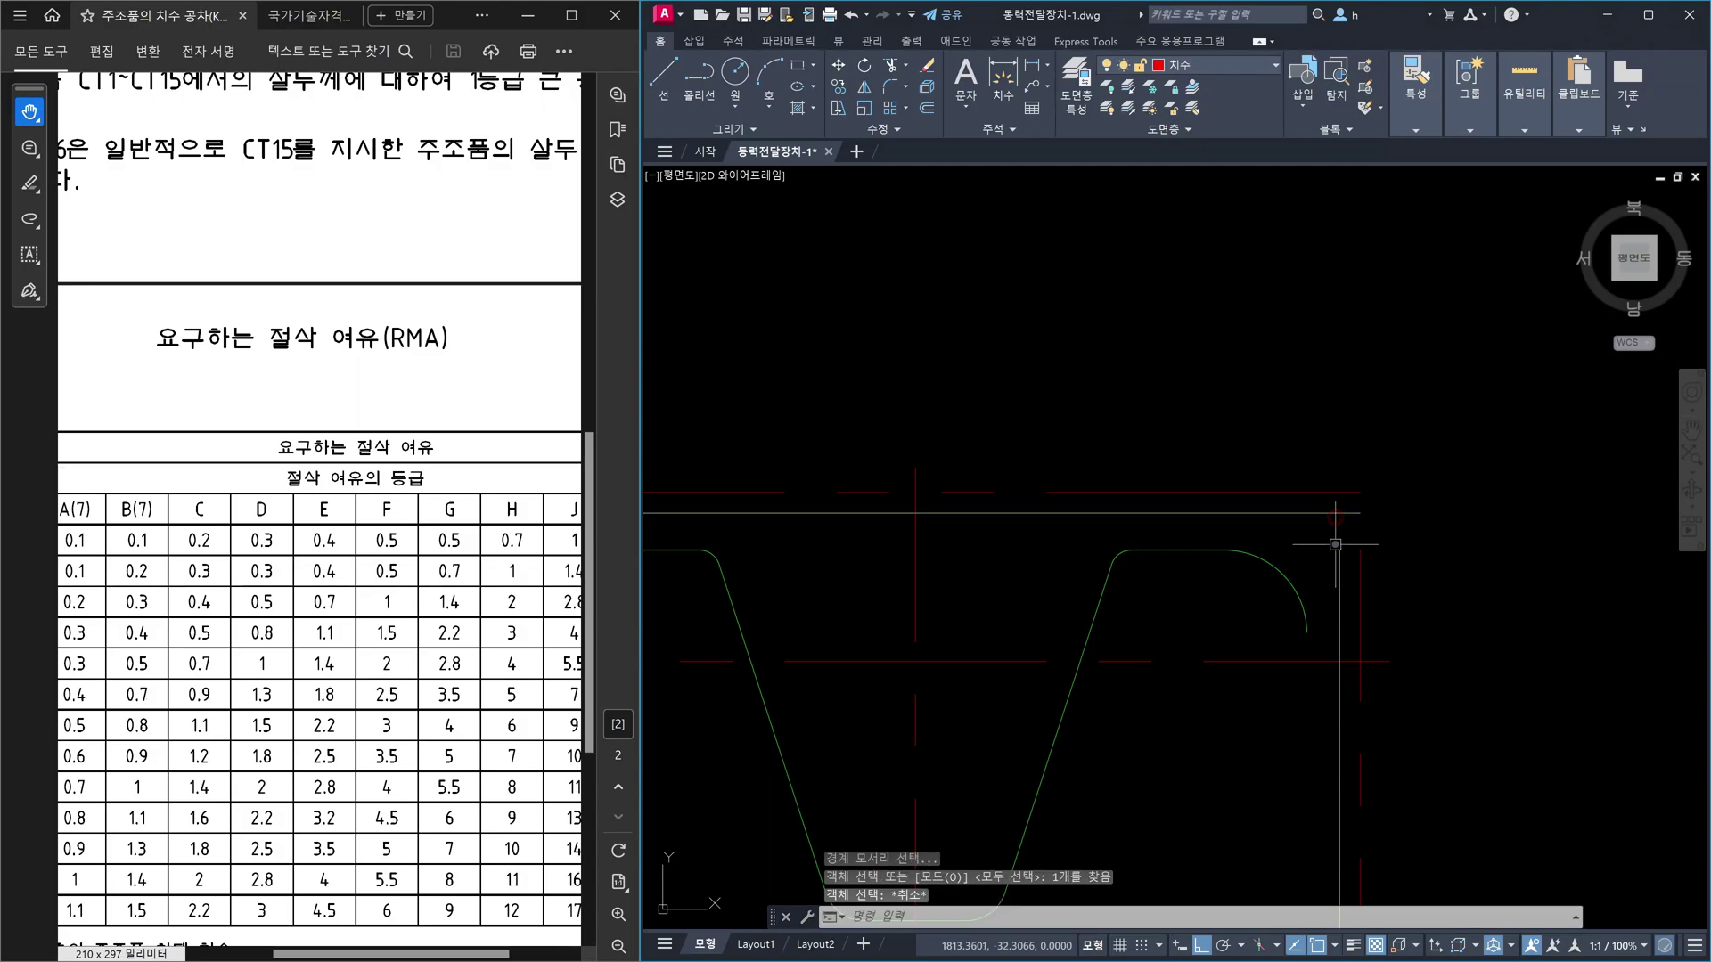
- Join the upper rim's yellow top line with both yellow side lines into sharp corners using Fillet
text(f)
key(Return)
click(1320, 515)
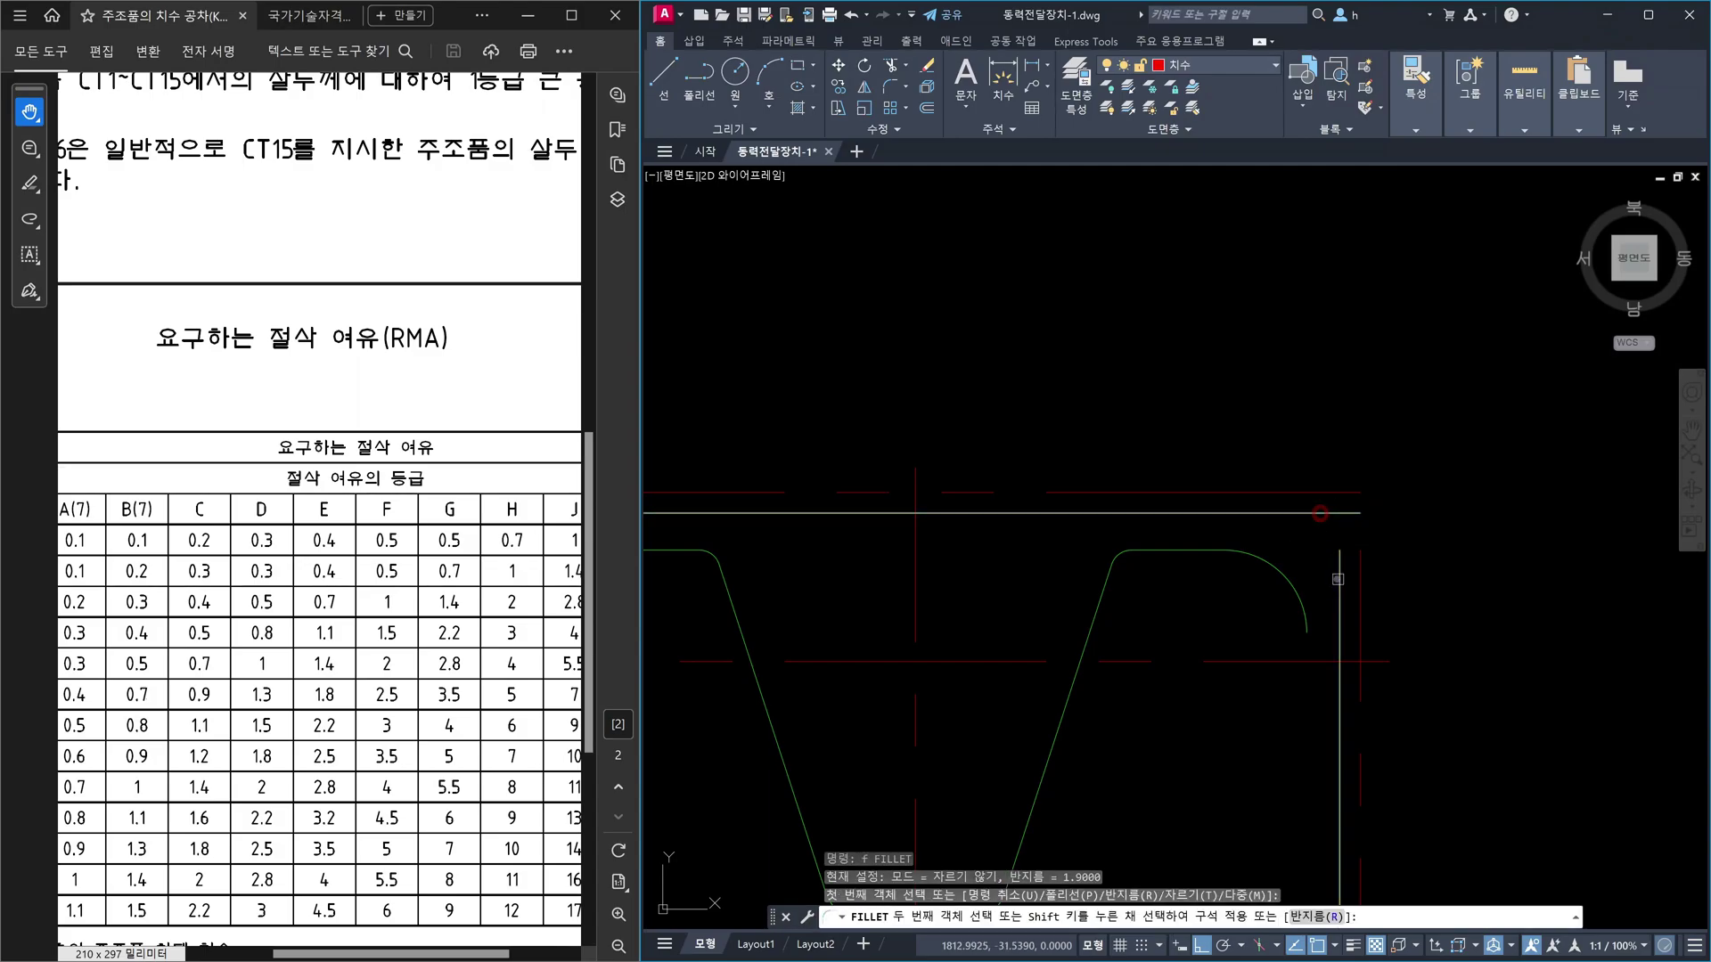
scroll(1335, 573, down, 6)
middle_drag(1145, 565, 1151, 566)
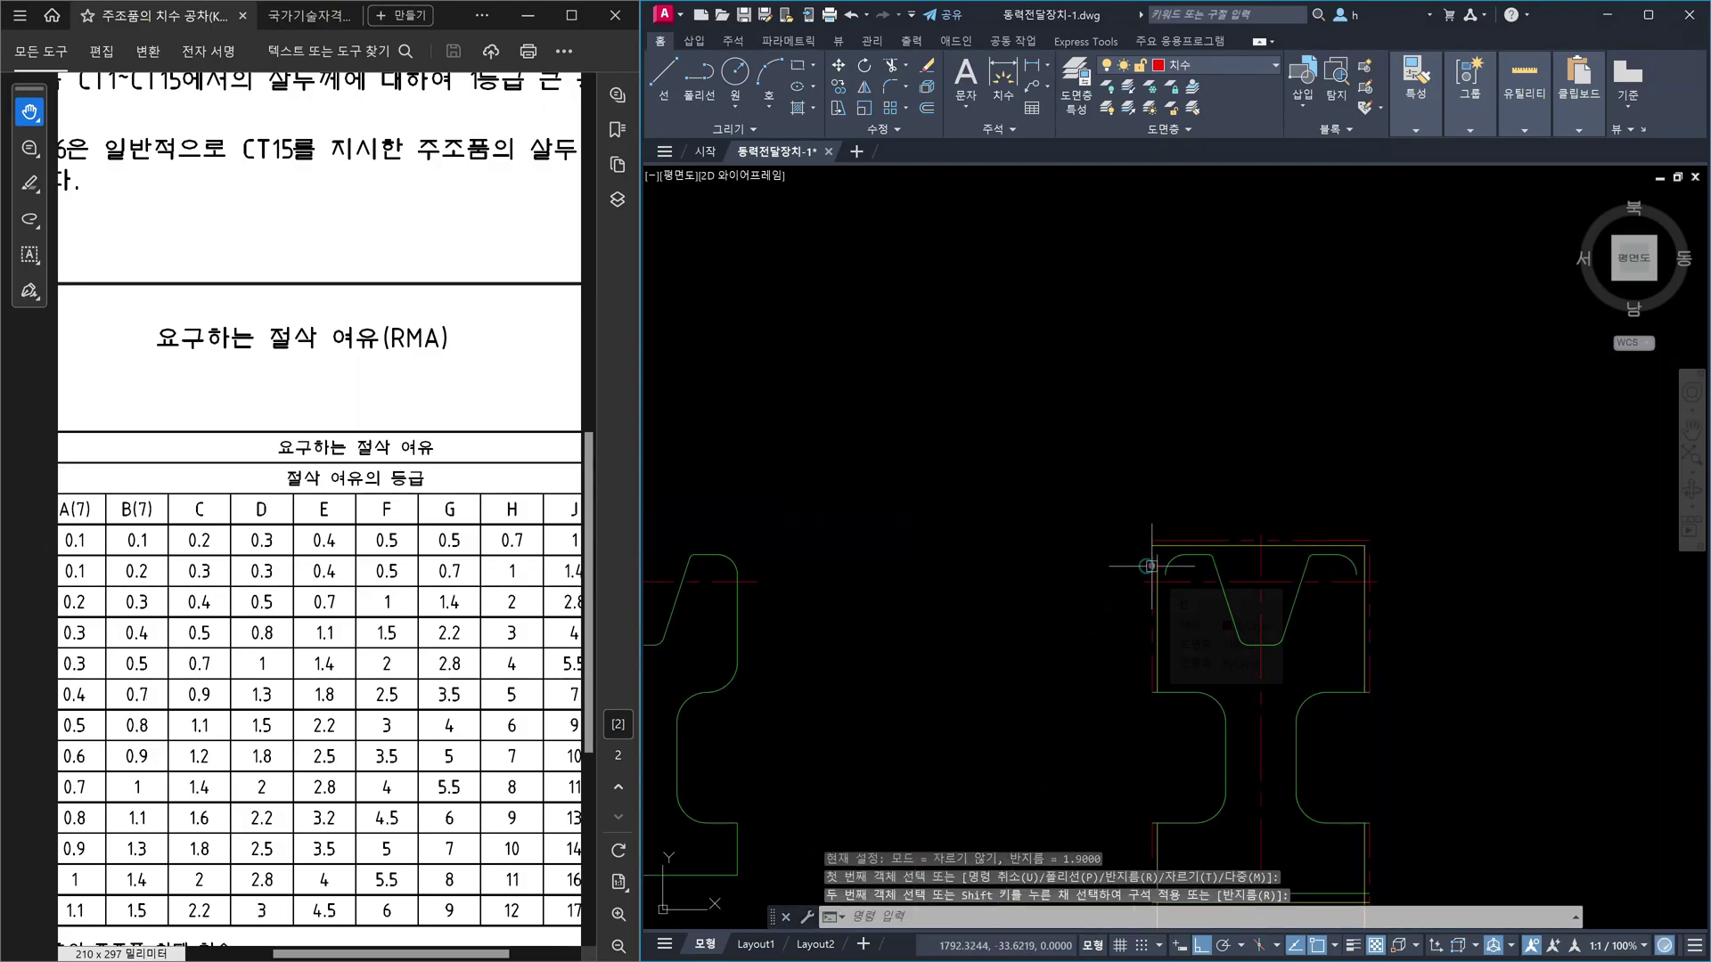
text(m)
key(Return)
scroll(1154, 562, up, 5)
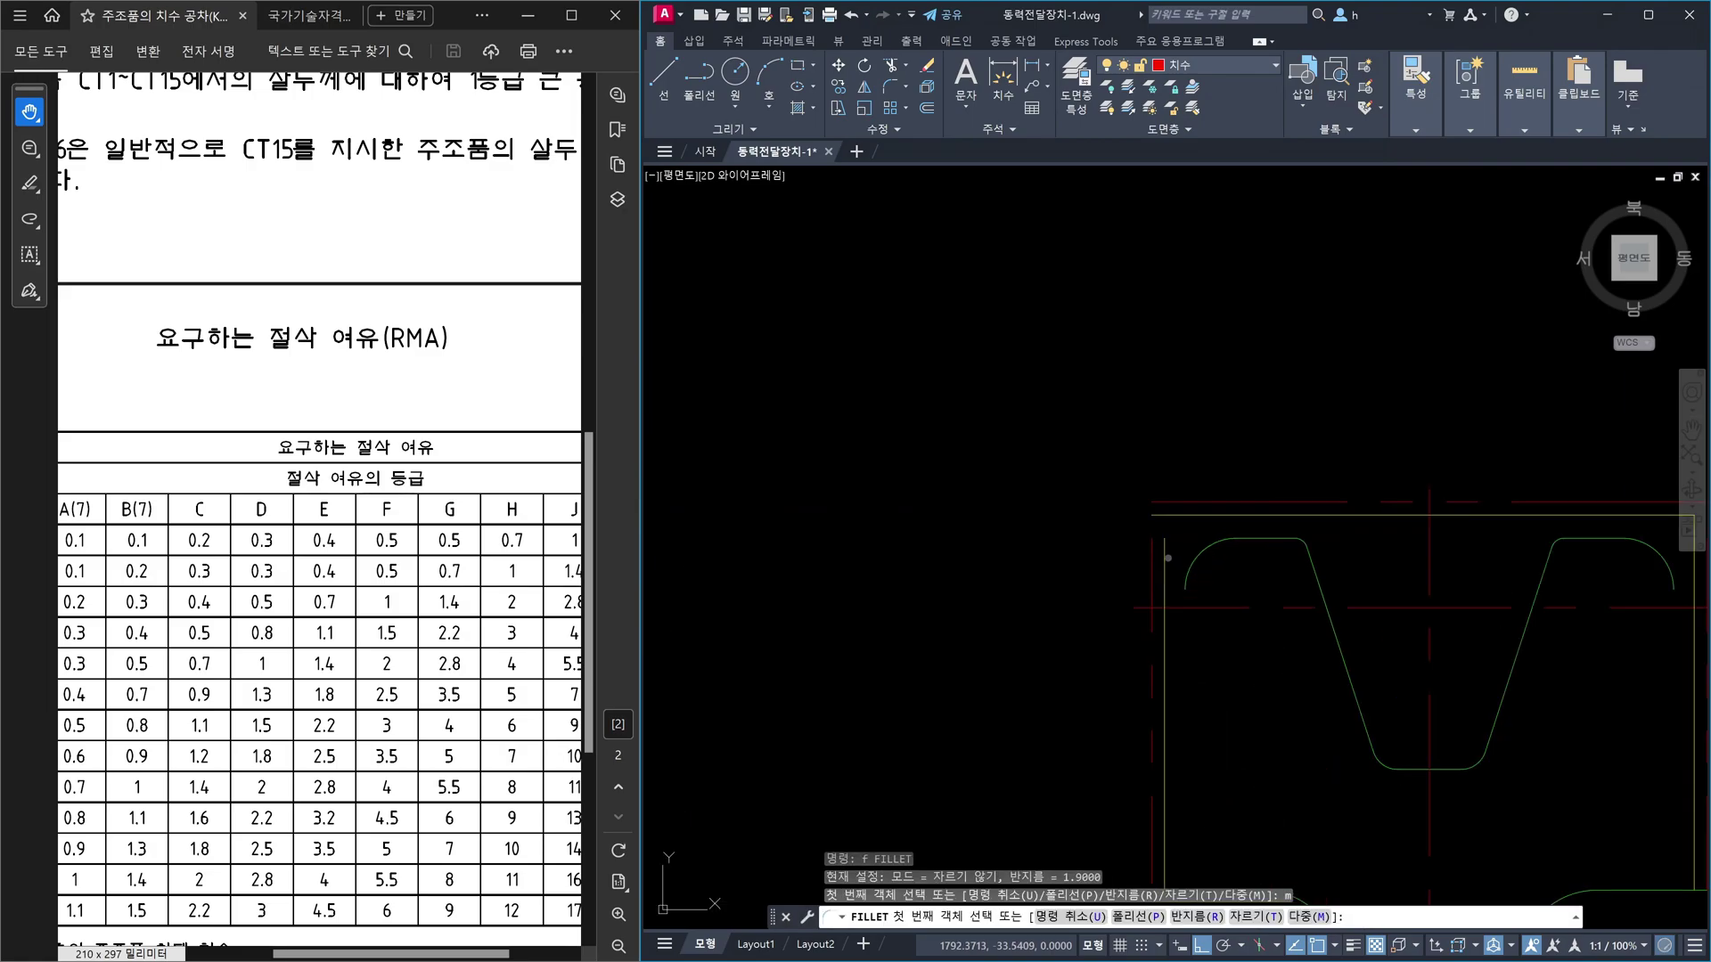
click(1160, 556)
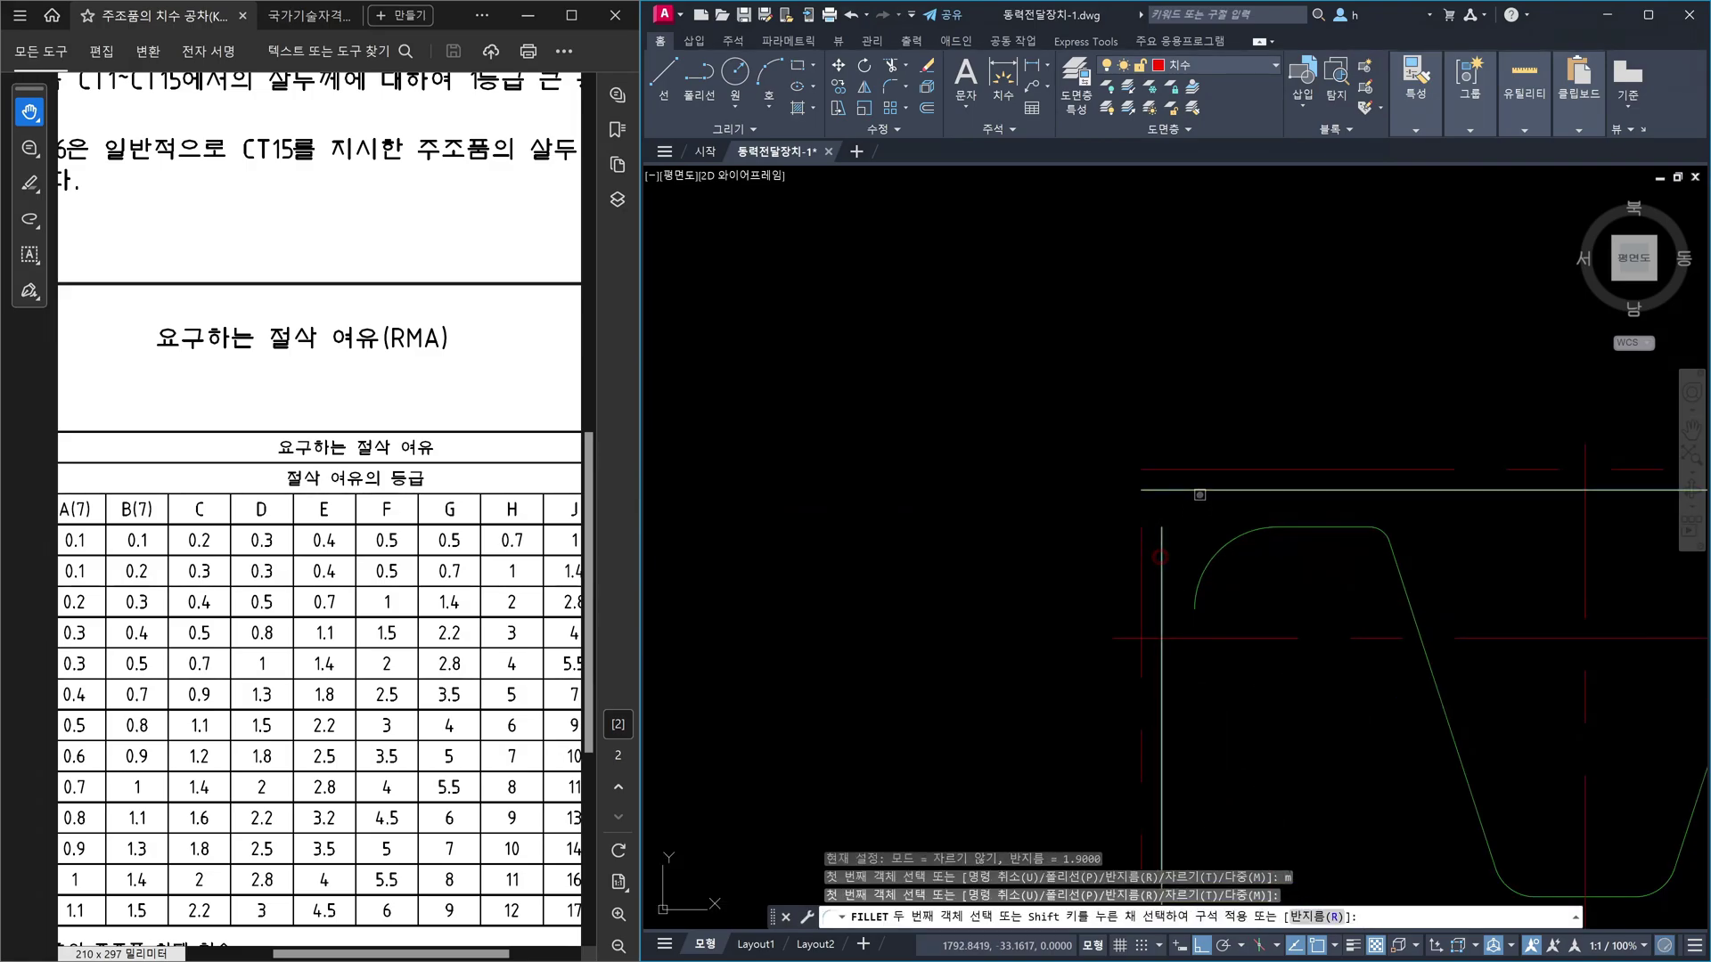
click(1199, 492)
scroll(1245, 535, down, 2)
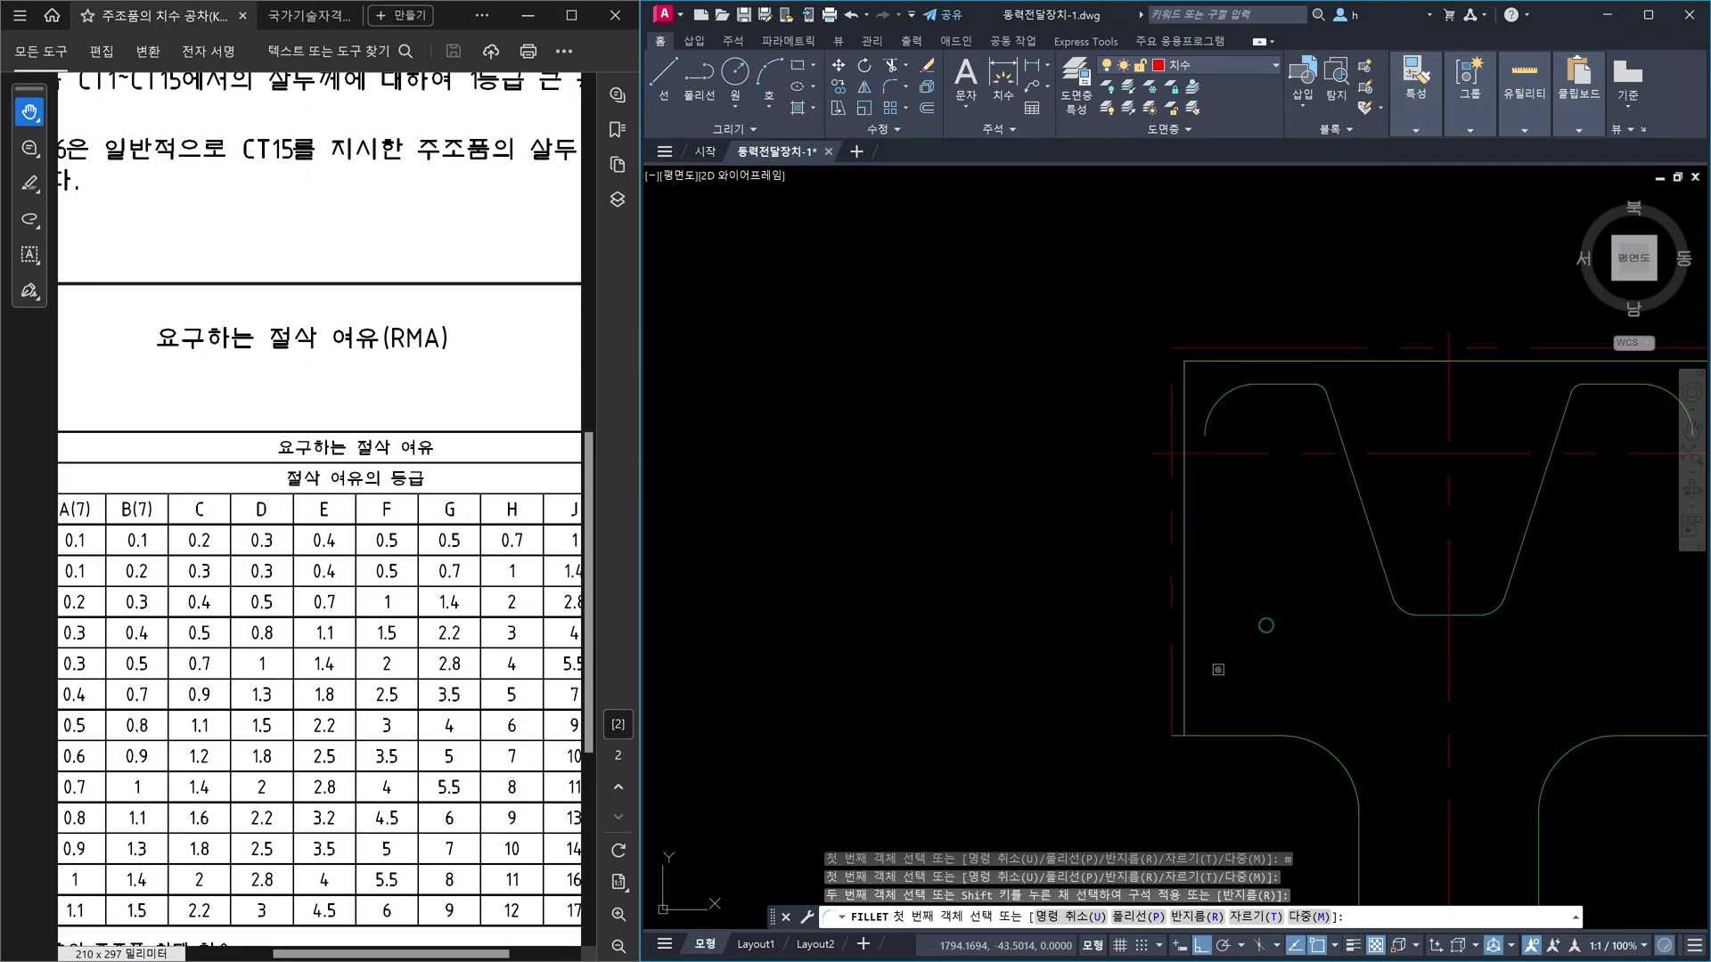
- Examine where the right section's yellow side lines cross the upper and lower bore lines
scroll(1265, 724, up, 1)
middle_drag(1265, 724, 1217, 621)
scroll(1236, 630, down, 3)
middle_drag(1345, 718, 1281, 546)
scroll(1217, 650, up, 2)
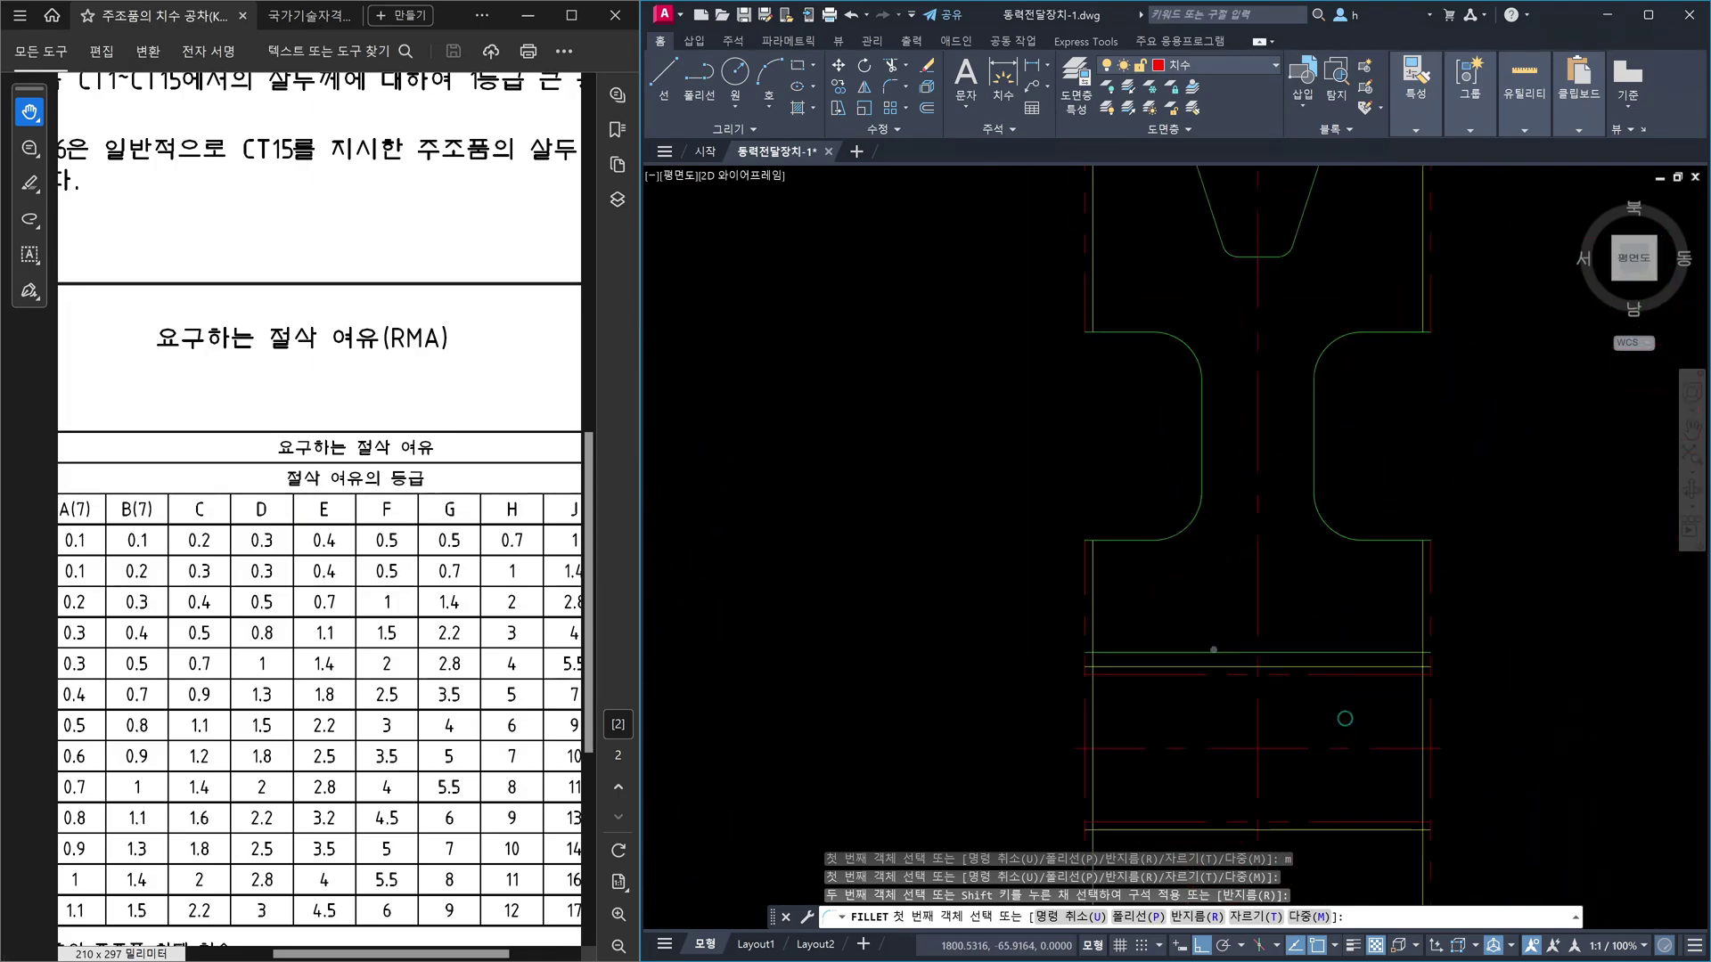
scroll(1094, 689, down, 3)
scroll(1050, 570, up, 4)
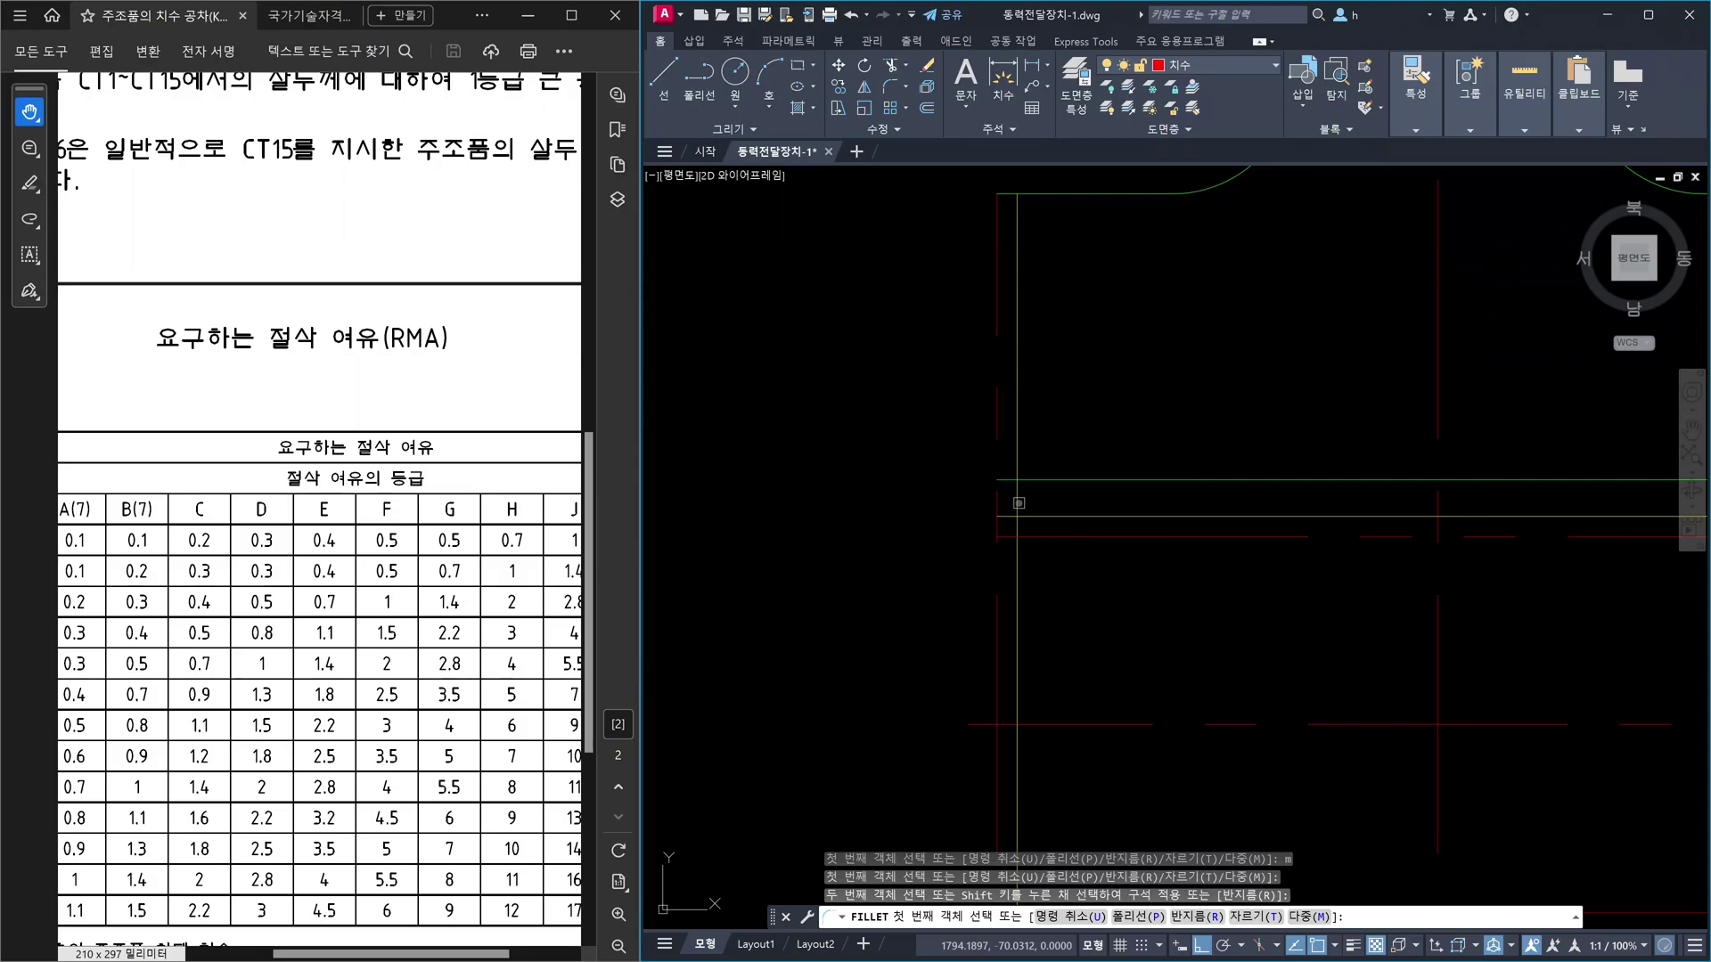
scroll(1019, 504, down, 2)
key(Escape)
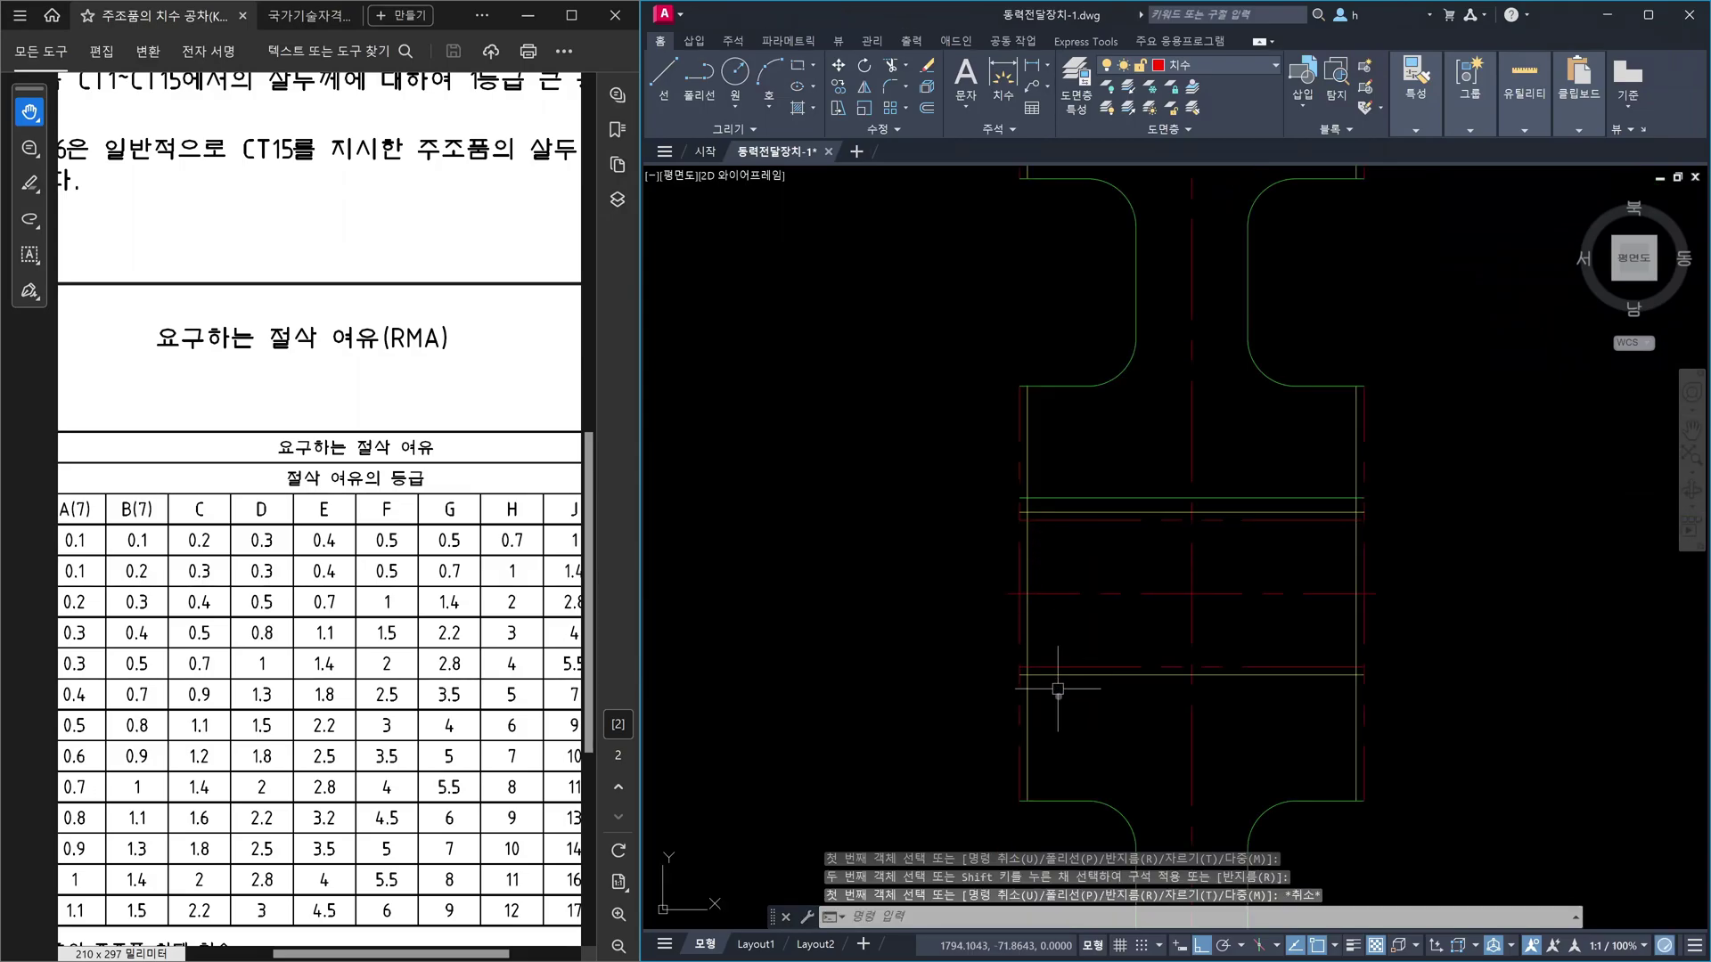
- Trim the yellow side lines across the bore, using the upper and lower yellow bore lines as cutting edges
text(tr)
key(Return)
click(1071, 679)
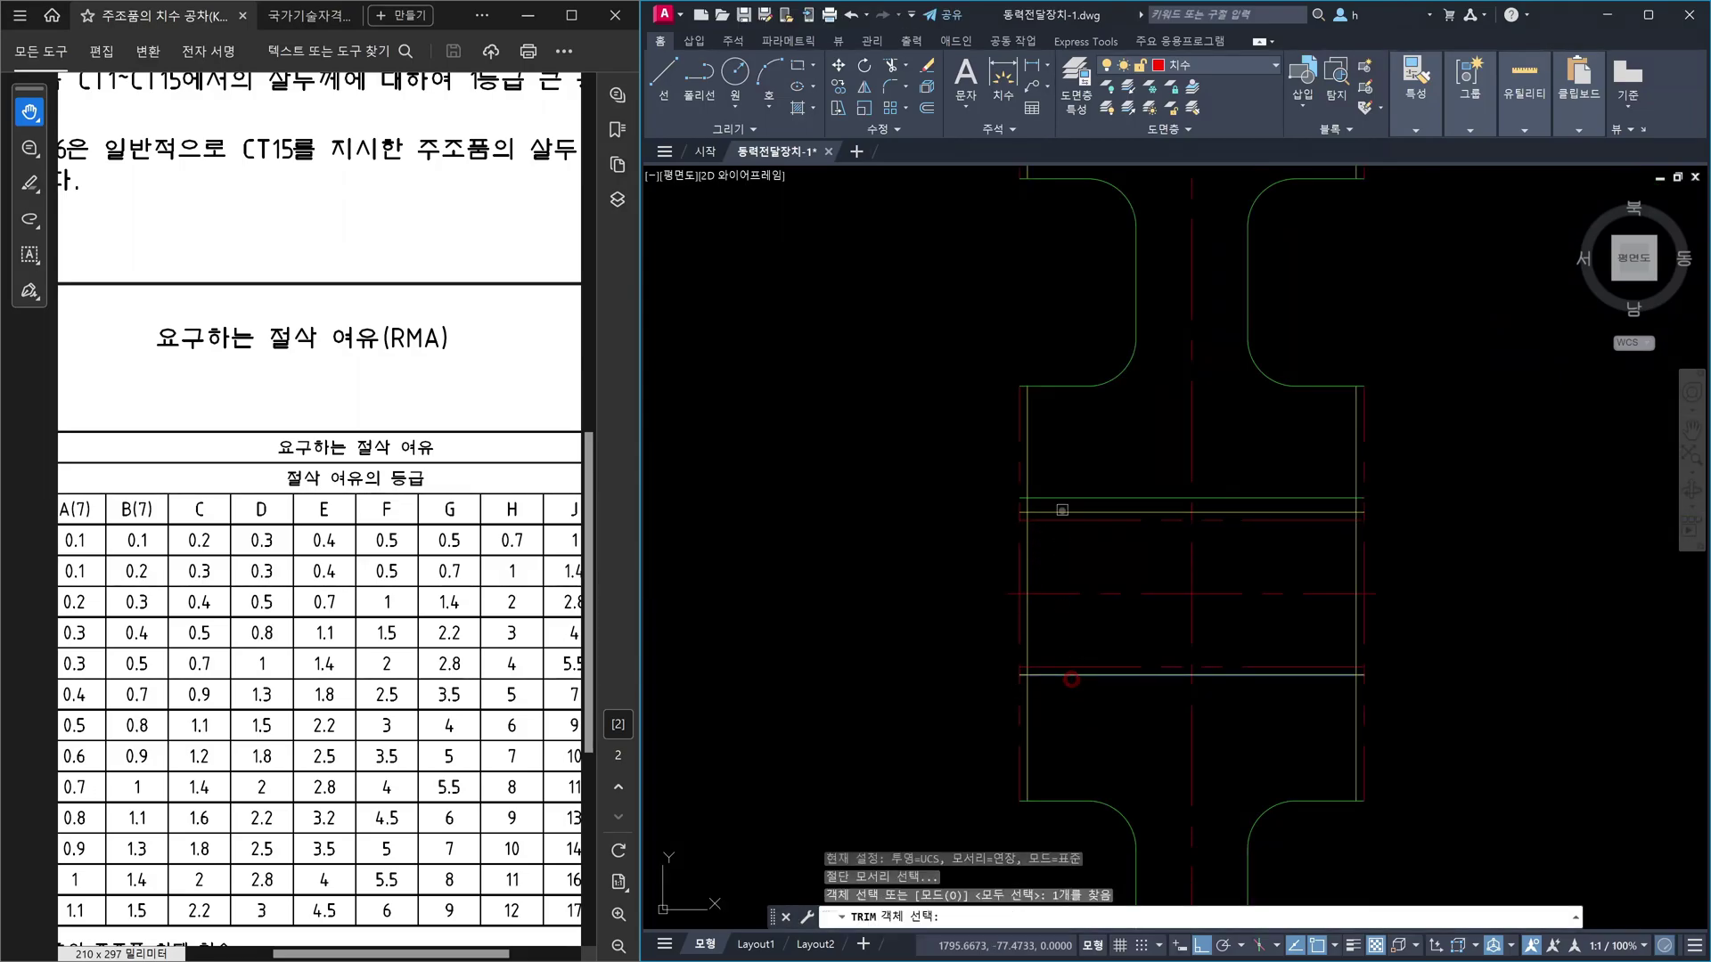
click(1063, 510)
key(Return)
click(1031, 541)
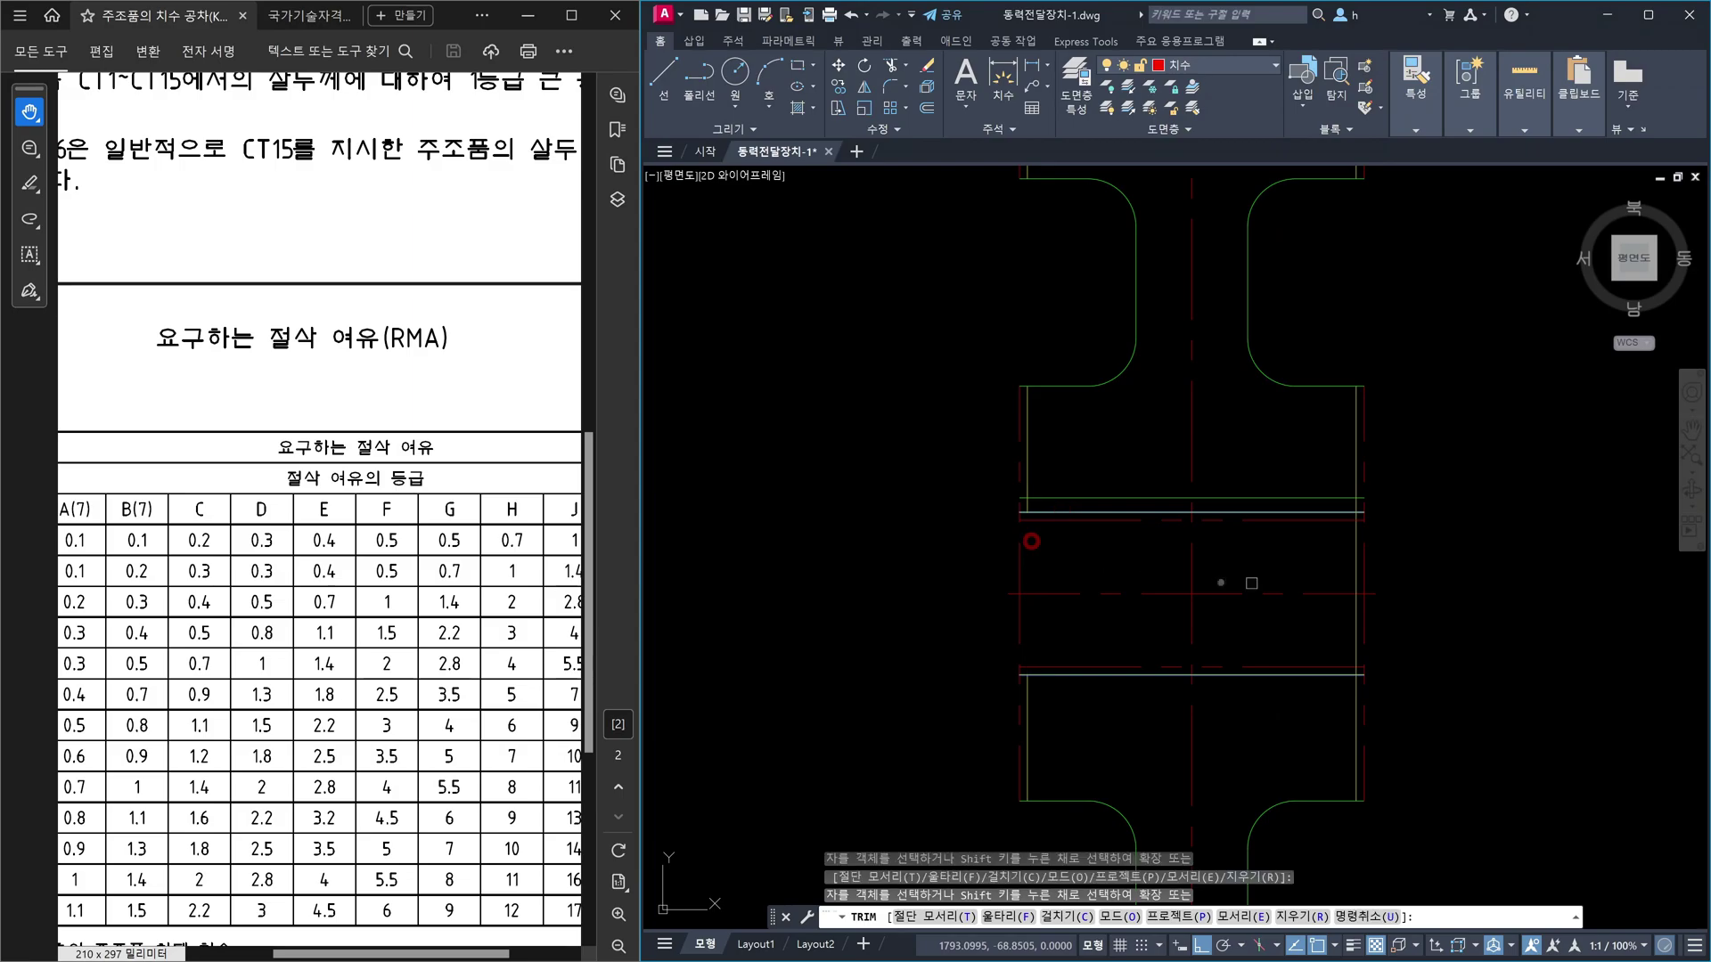
- Trim both overhanging ends of the lower yellow bore line, using the two yellow side lines as cutting edges
text(t)
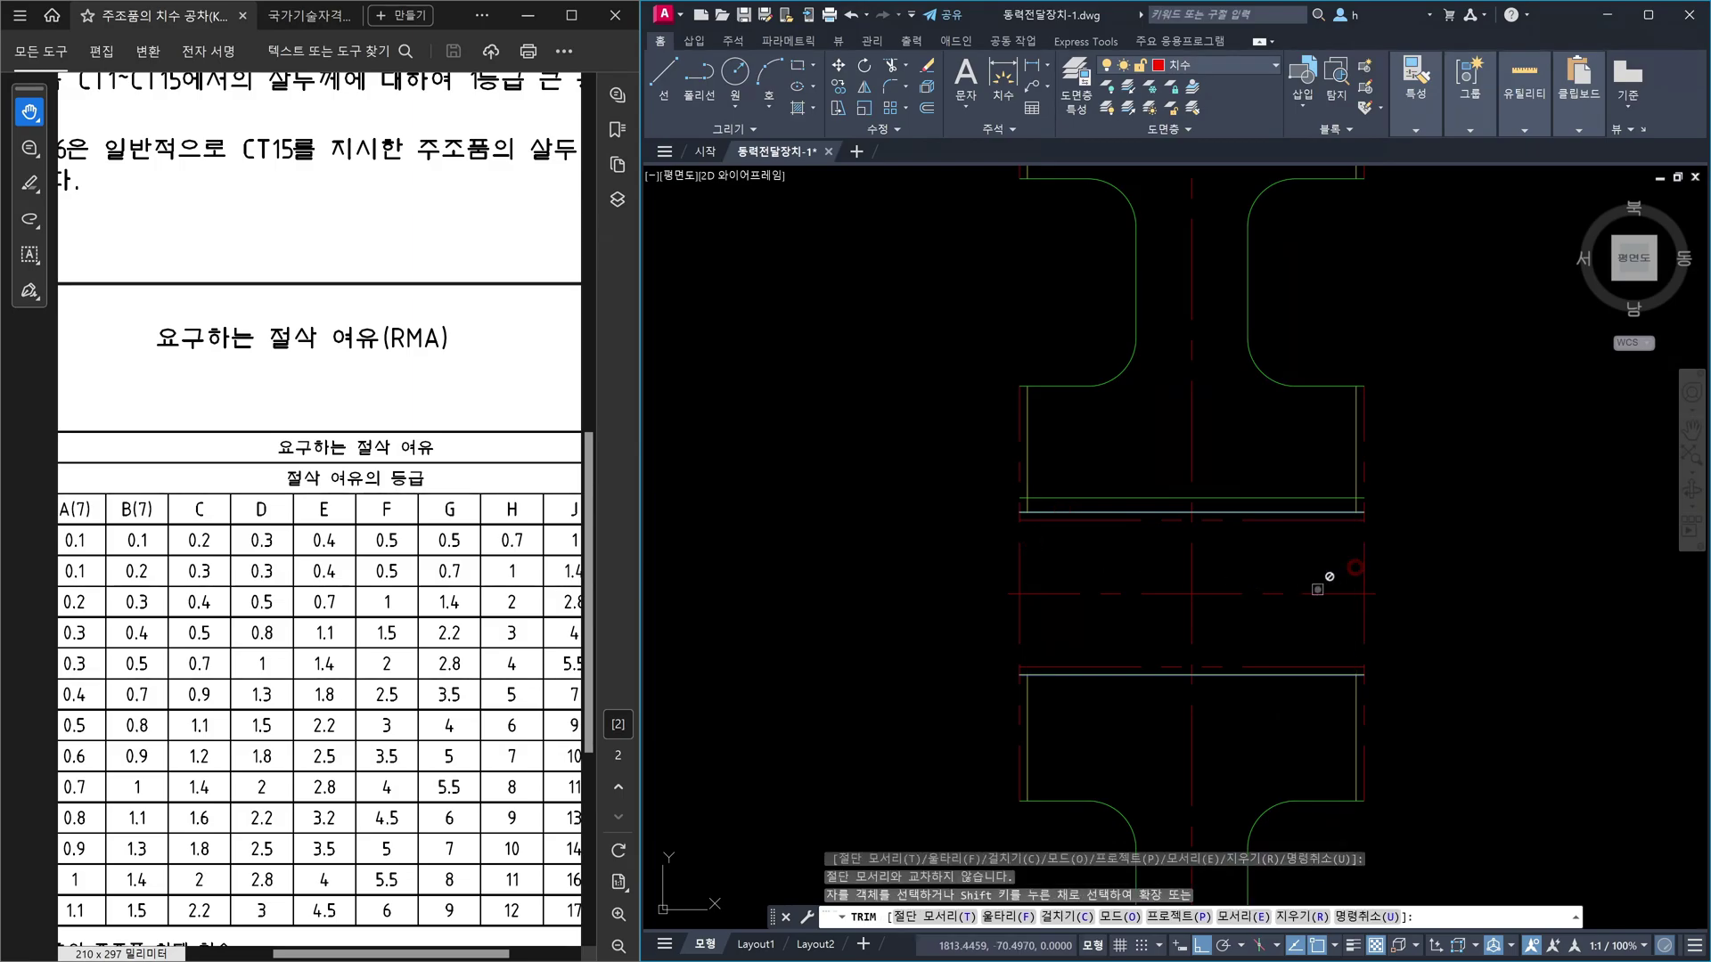
key(Return)
click(1352, 709)
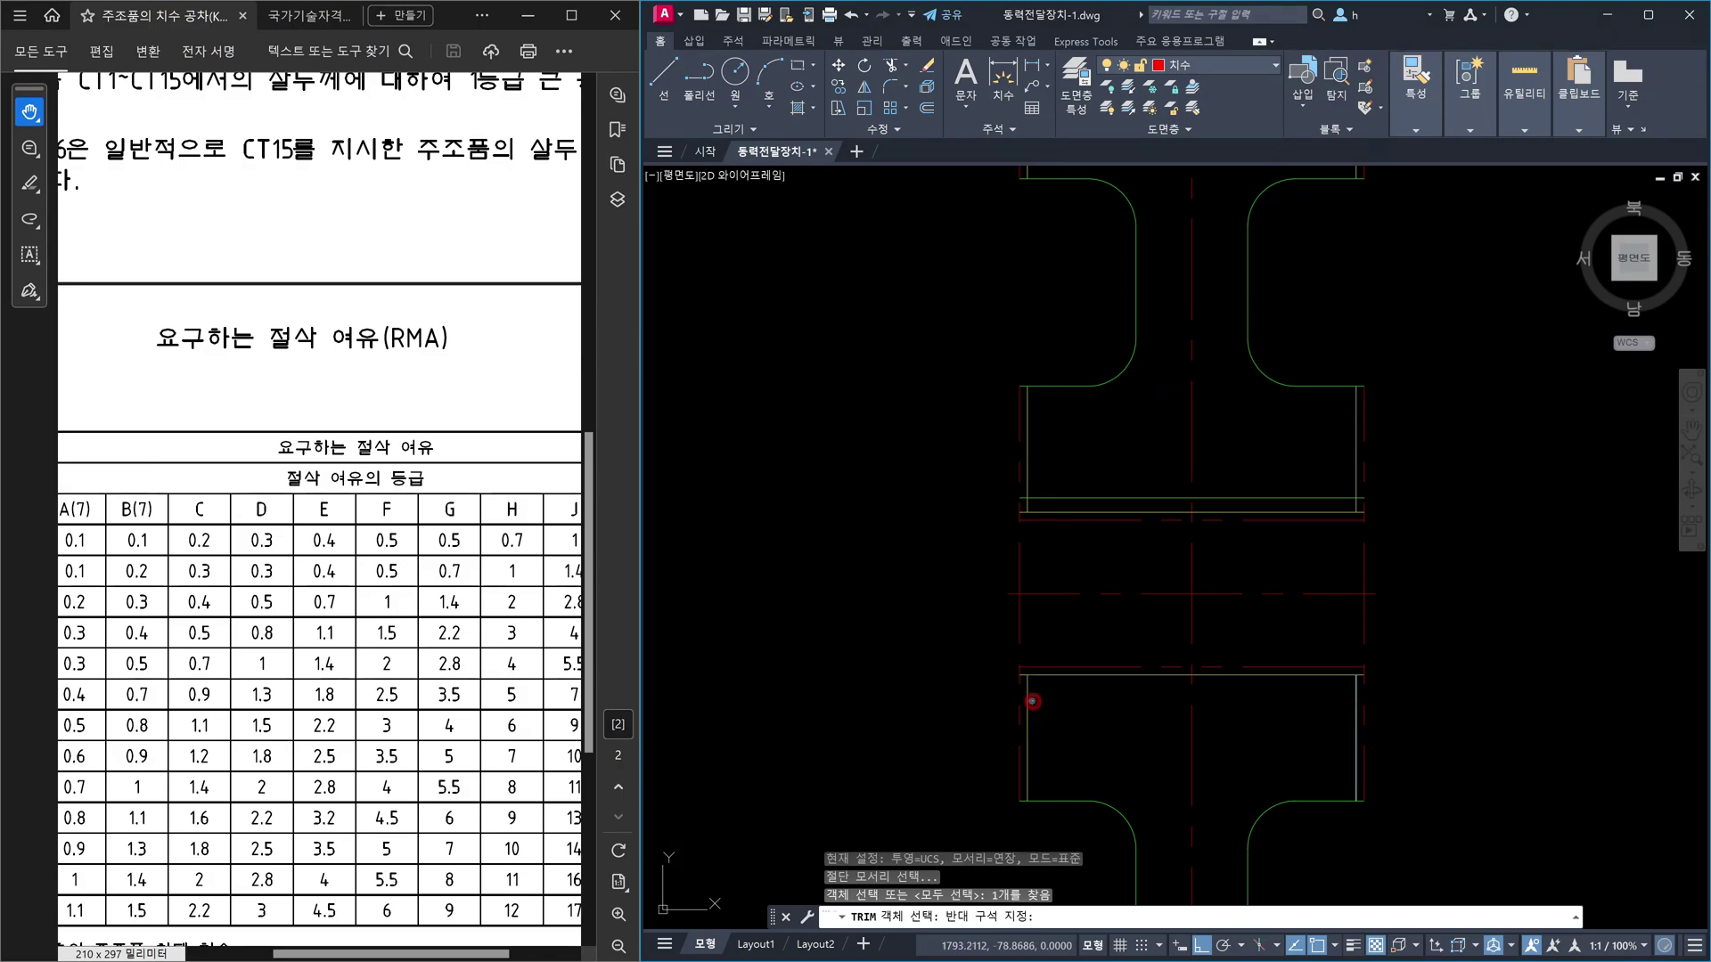
click(1025, 703)
scroll(1025, 703, up, 3)
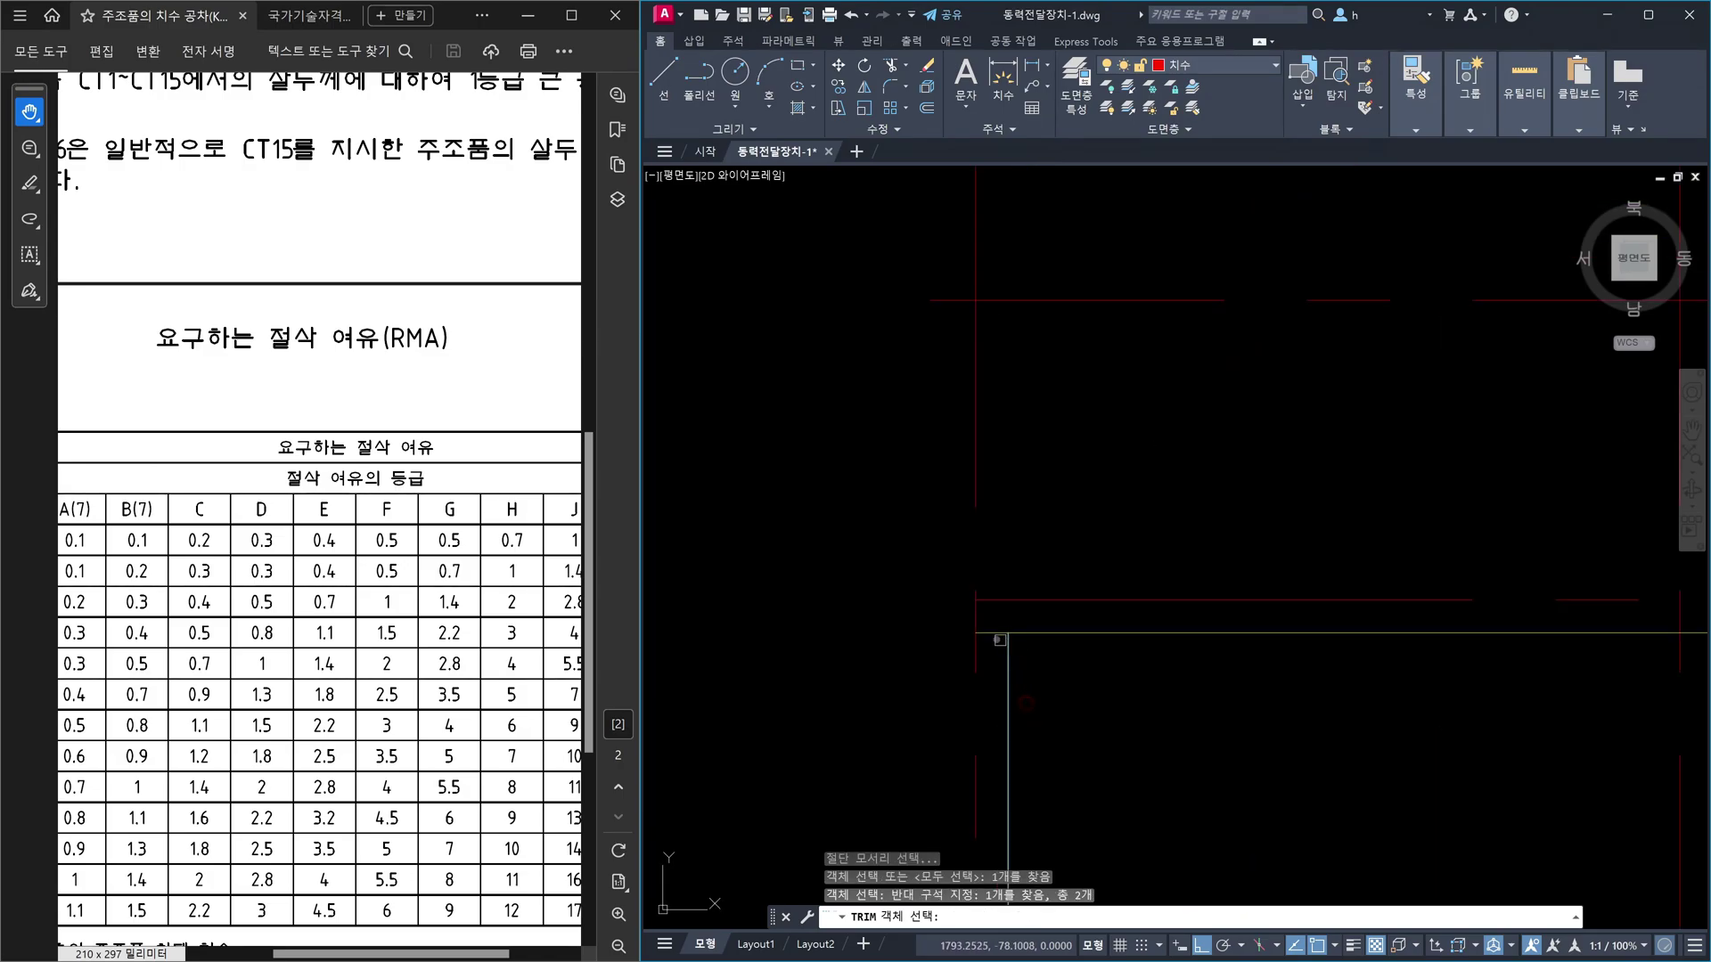
key(Return)
scroll(1000, 640, down, 3)
scroll(1413, 657, up, 2)
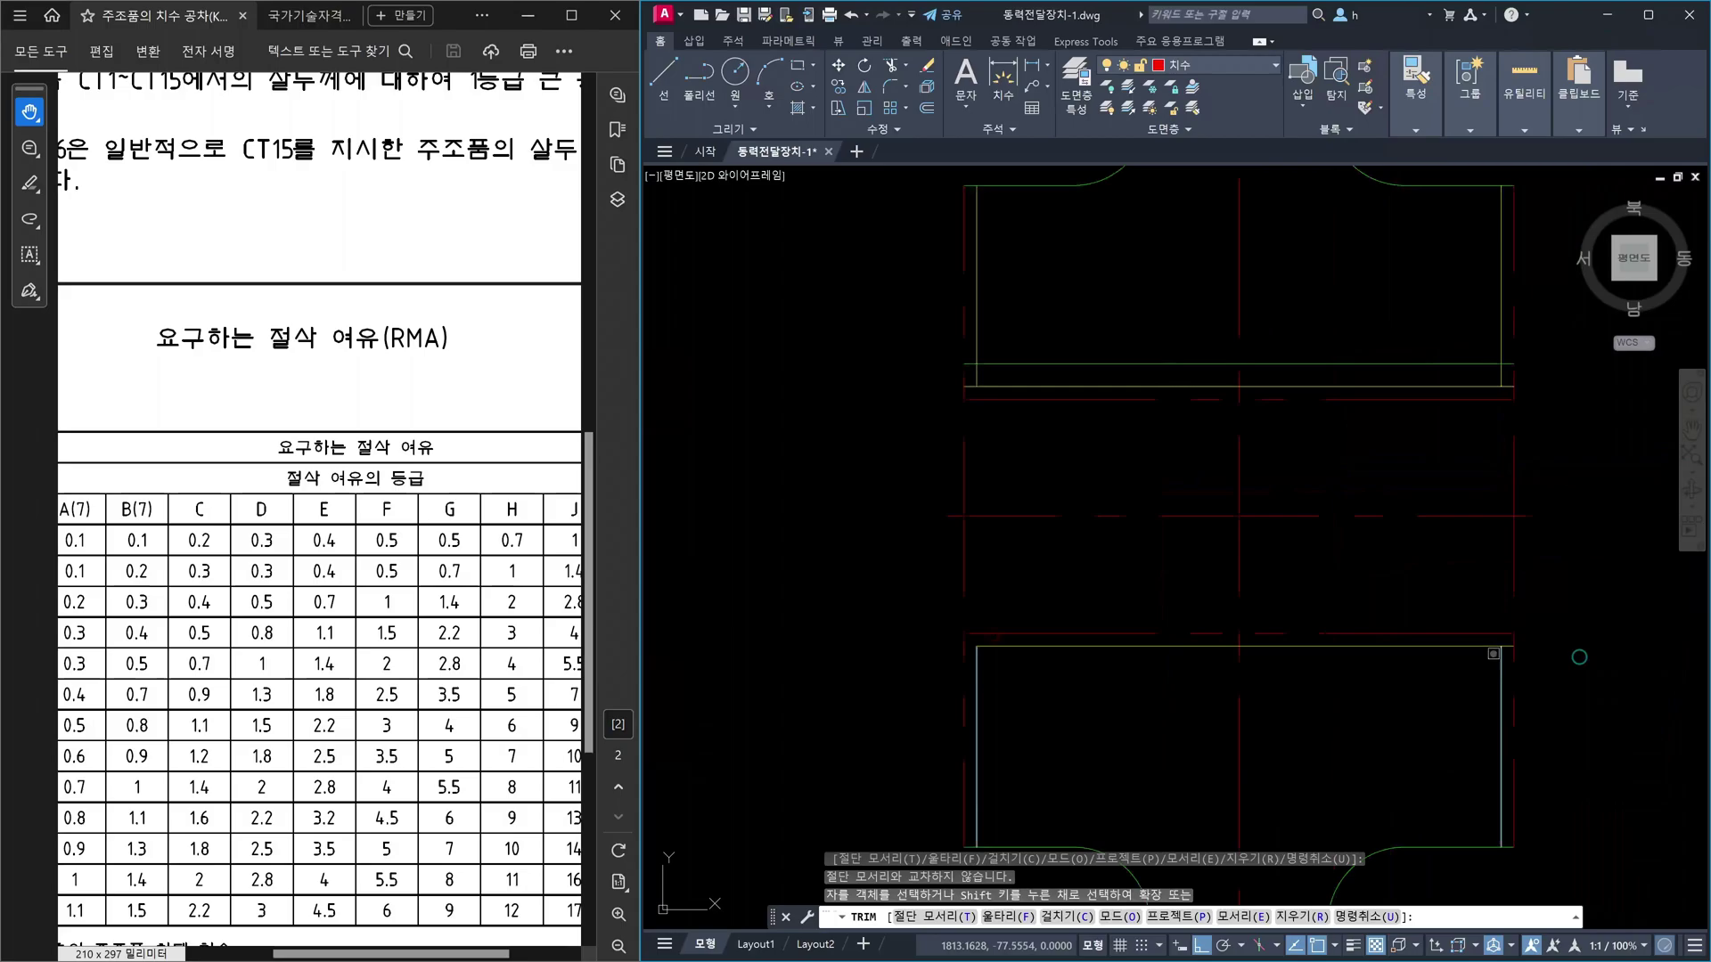
scroll(1517, 624, down, 2)
scroll(1525, 478, up, 2)
- Trim both overhanging ends of the upper yellow bore line back to the yellow side lines
middle_drag(1526, 478, 1481, 479)
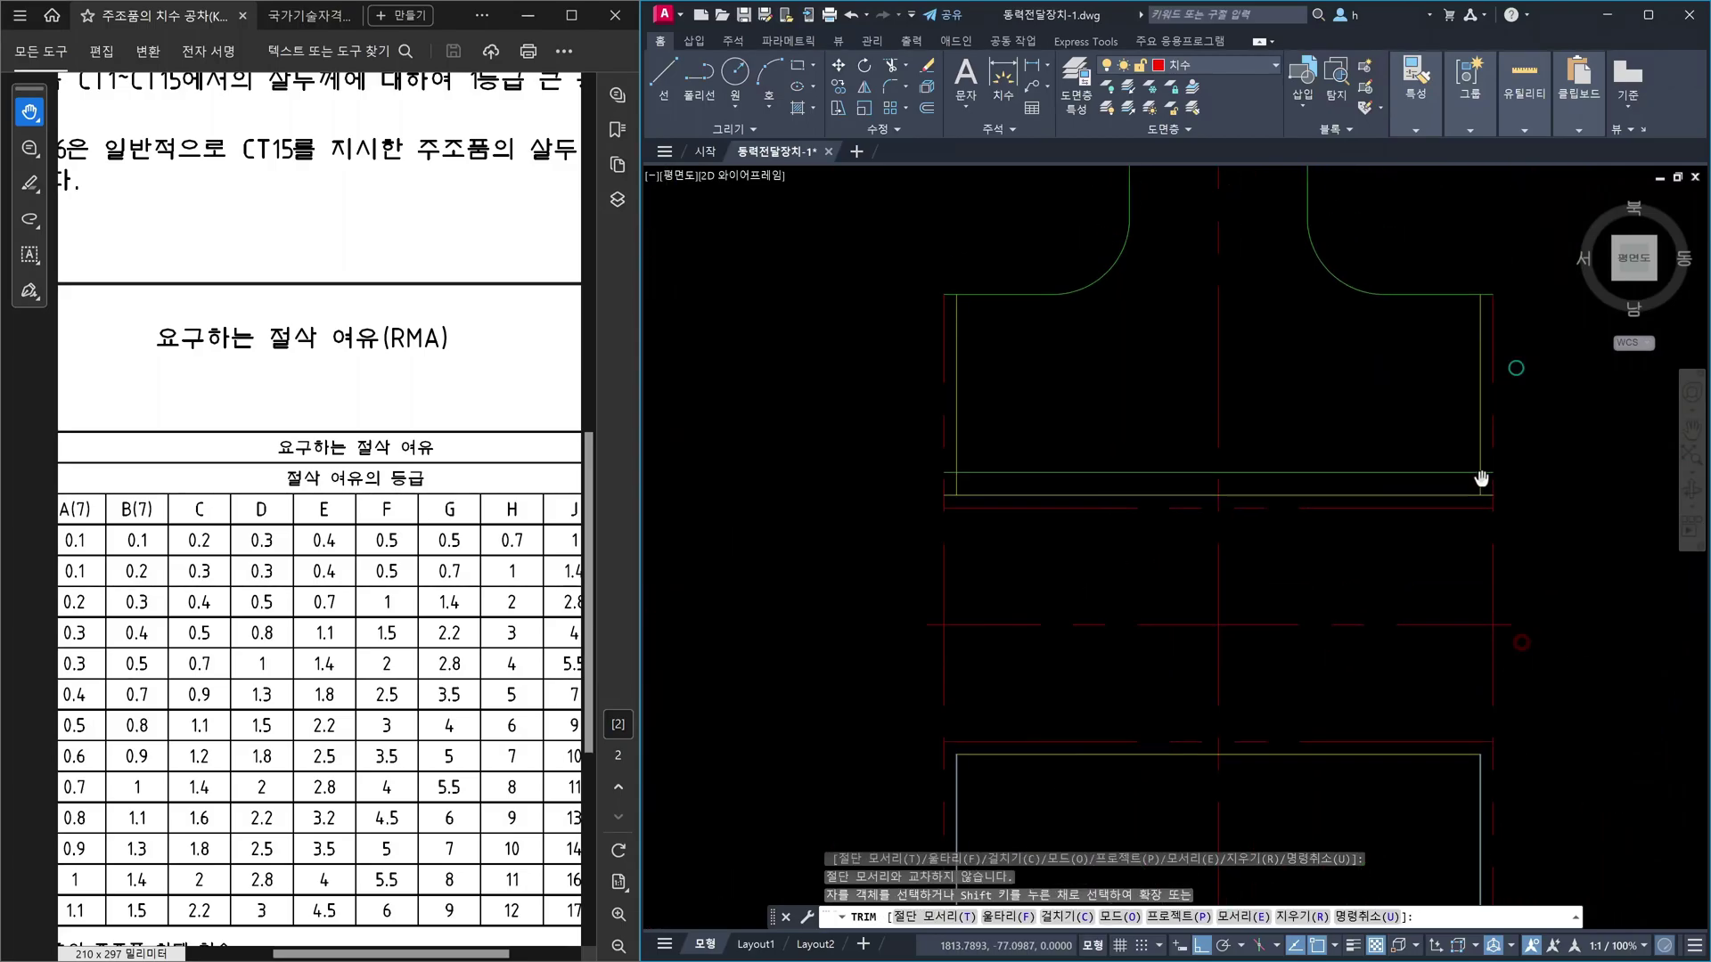
scroll(1481, 480, up, 4)
click(1486, 519)
scroll(1486, 520, down, 3)
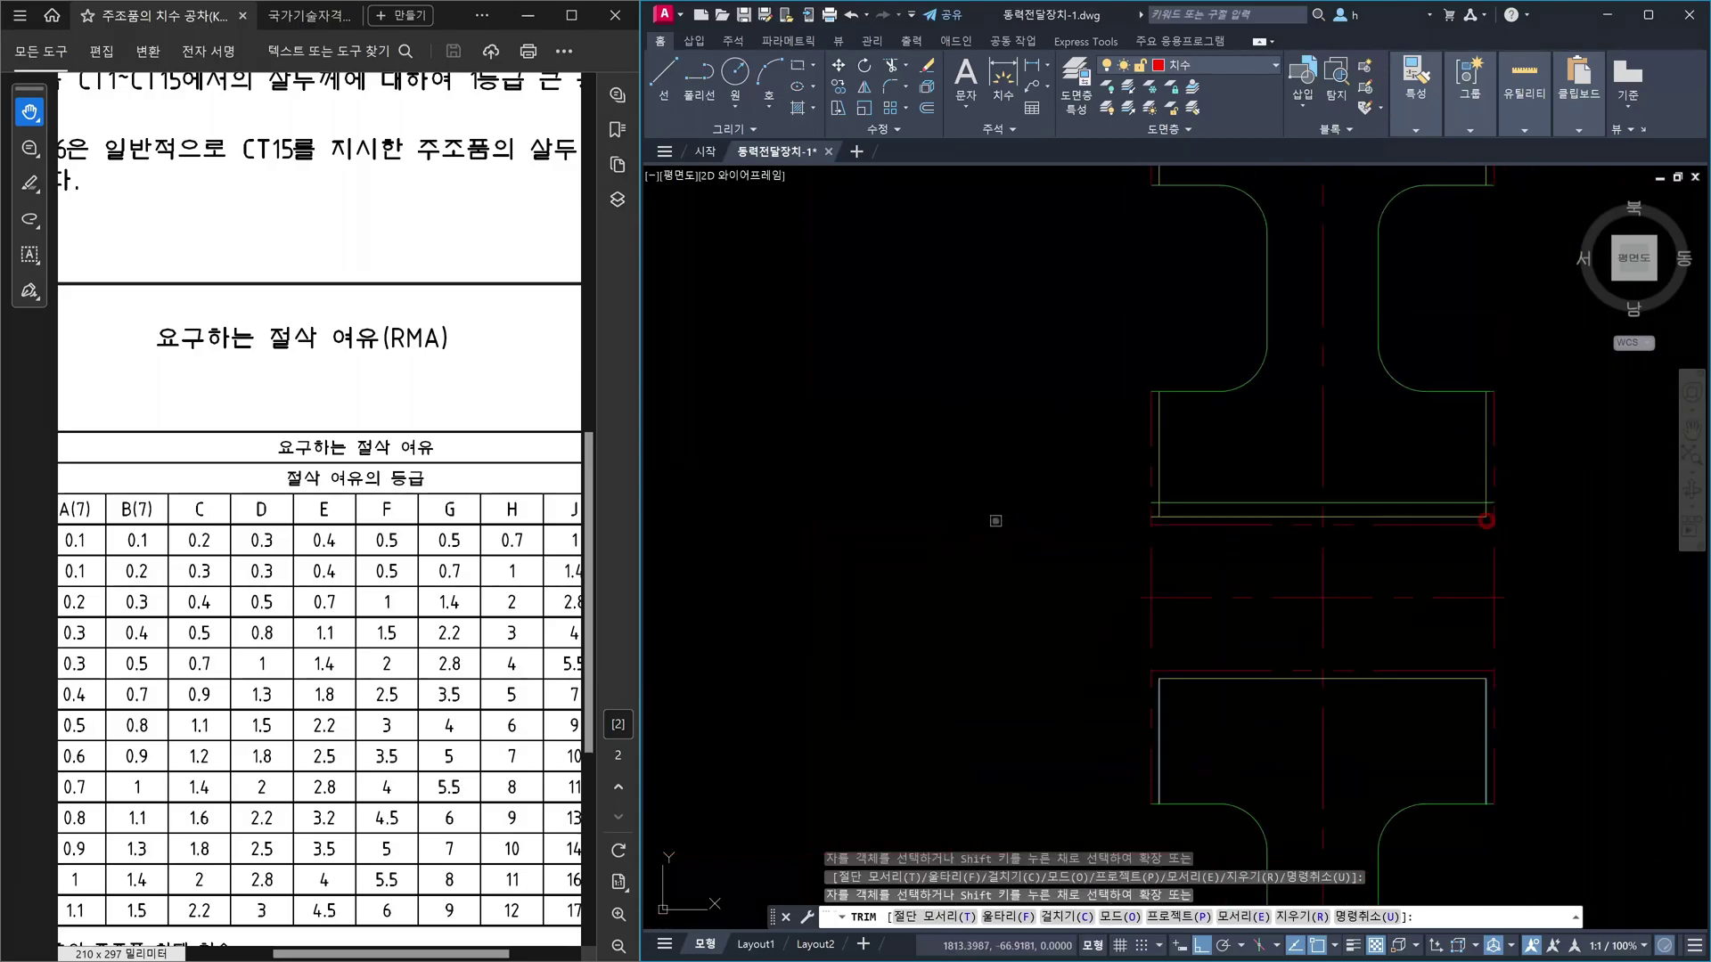
scroll(1195, 504, up, 4)
scroll(1214, 492, down, 2)
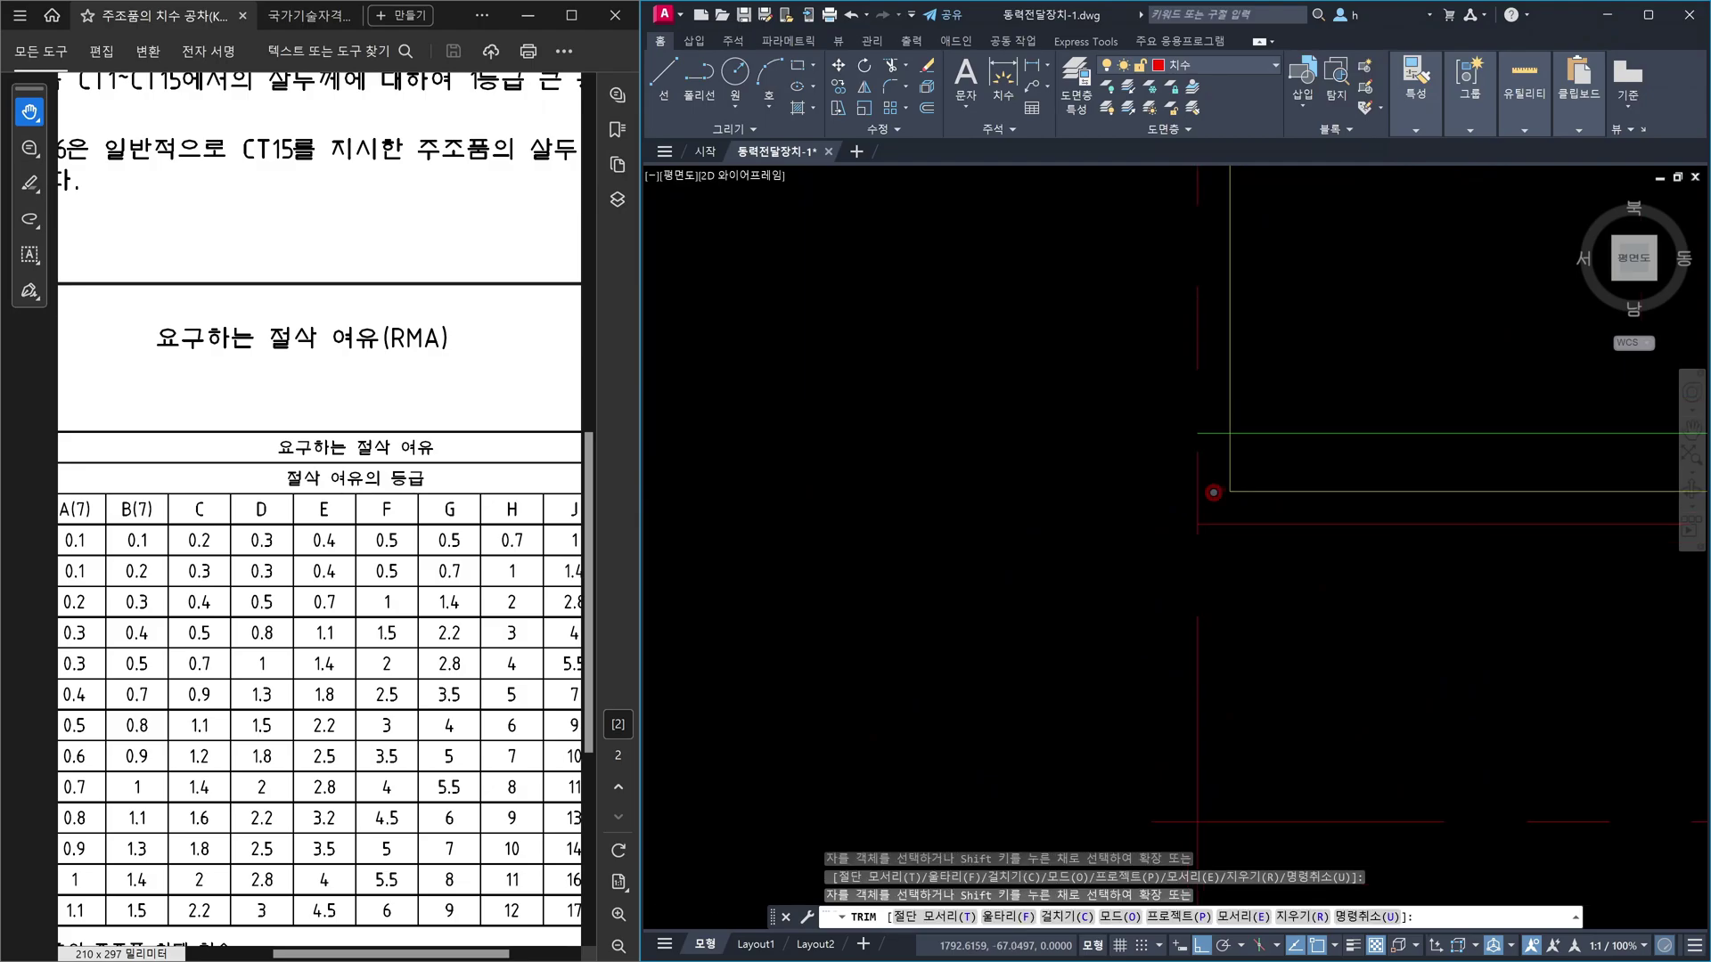
key(Escape)
- Mirror the yellow and red top lines of the right section's rim about the horizontal centre line, keeping the originals
scroll(1234, 488, down, 2)
middle_drag(1238, 485, 1201, 544)
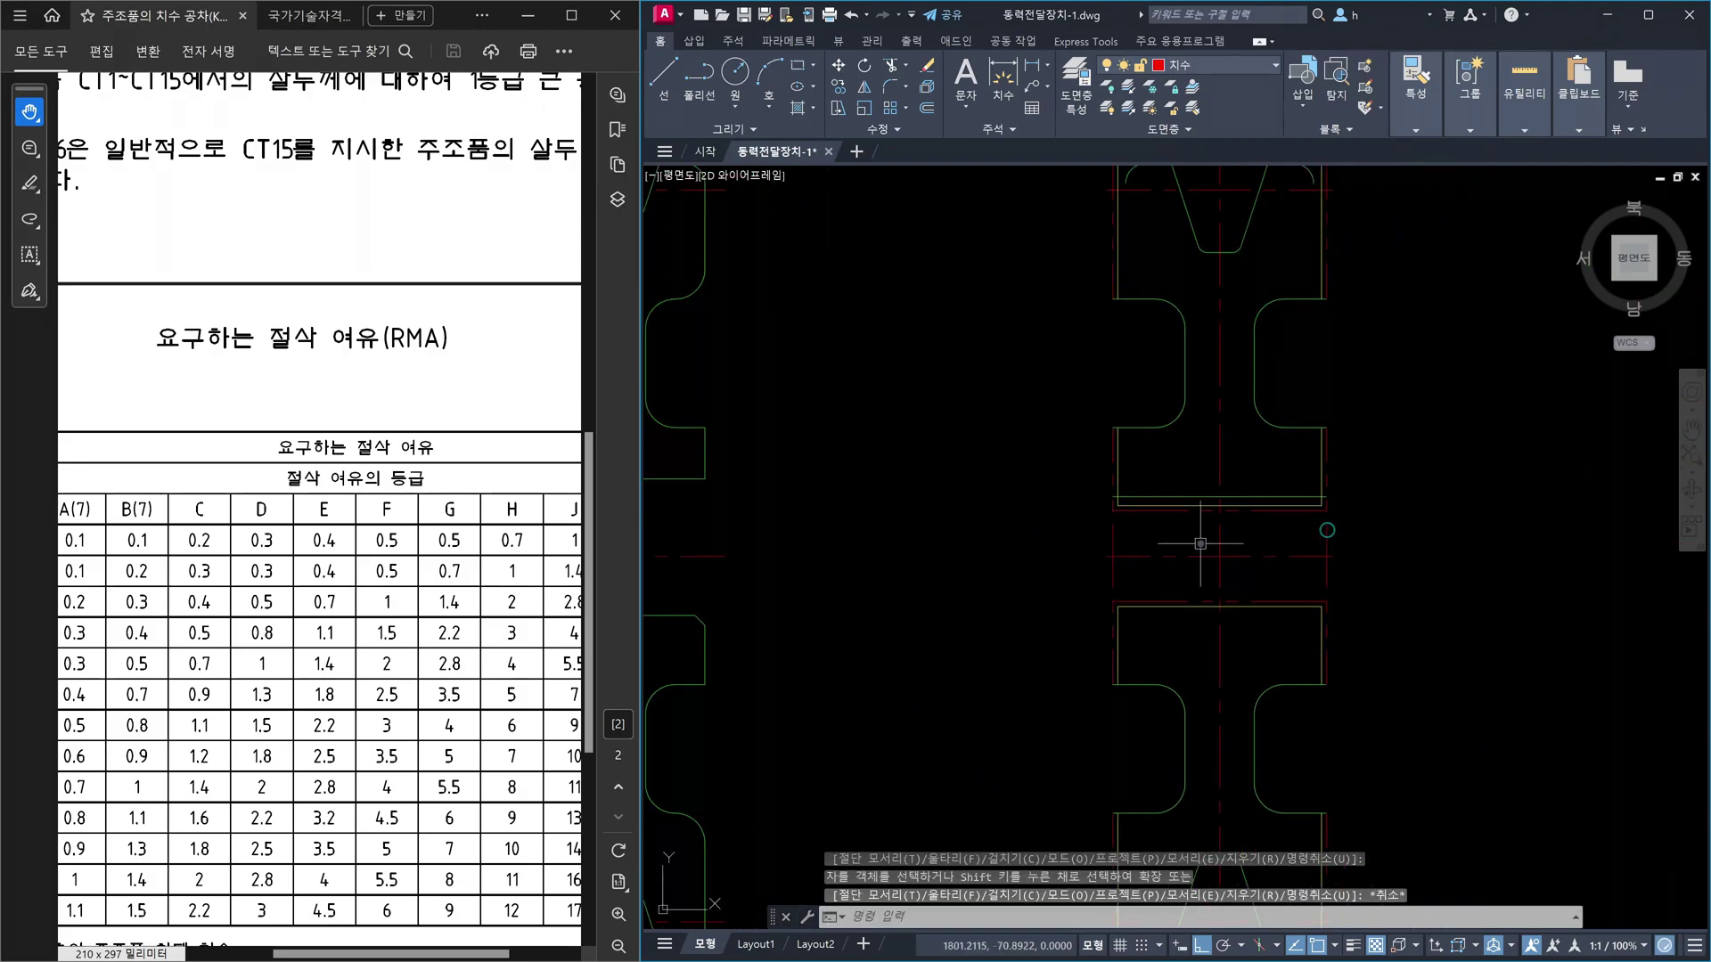
middle_drag(1209, 344, 1199, 552)
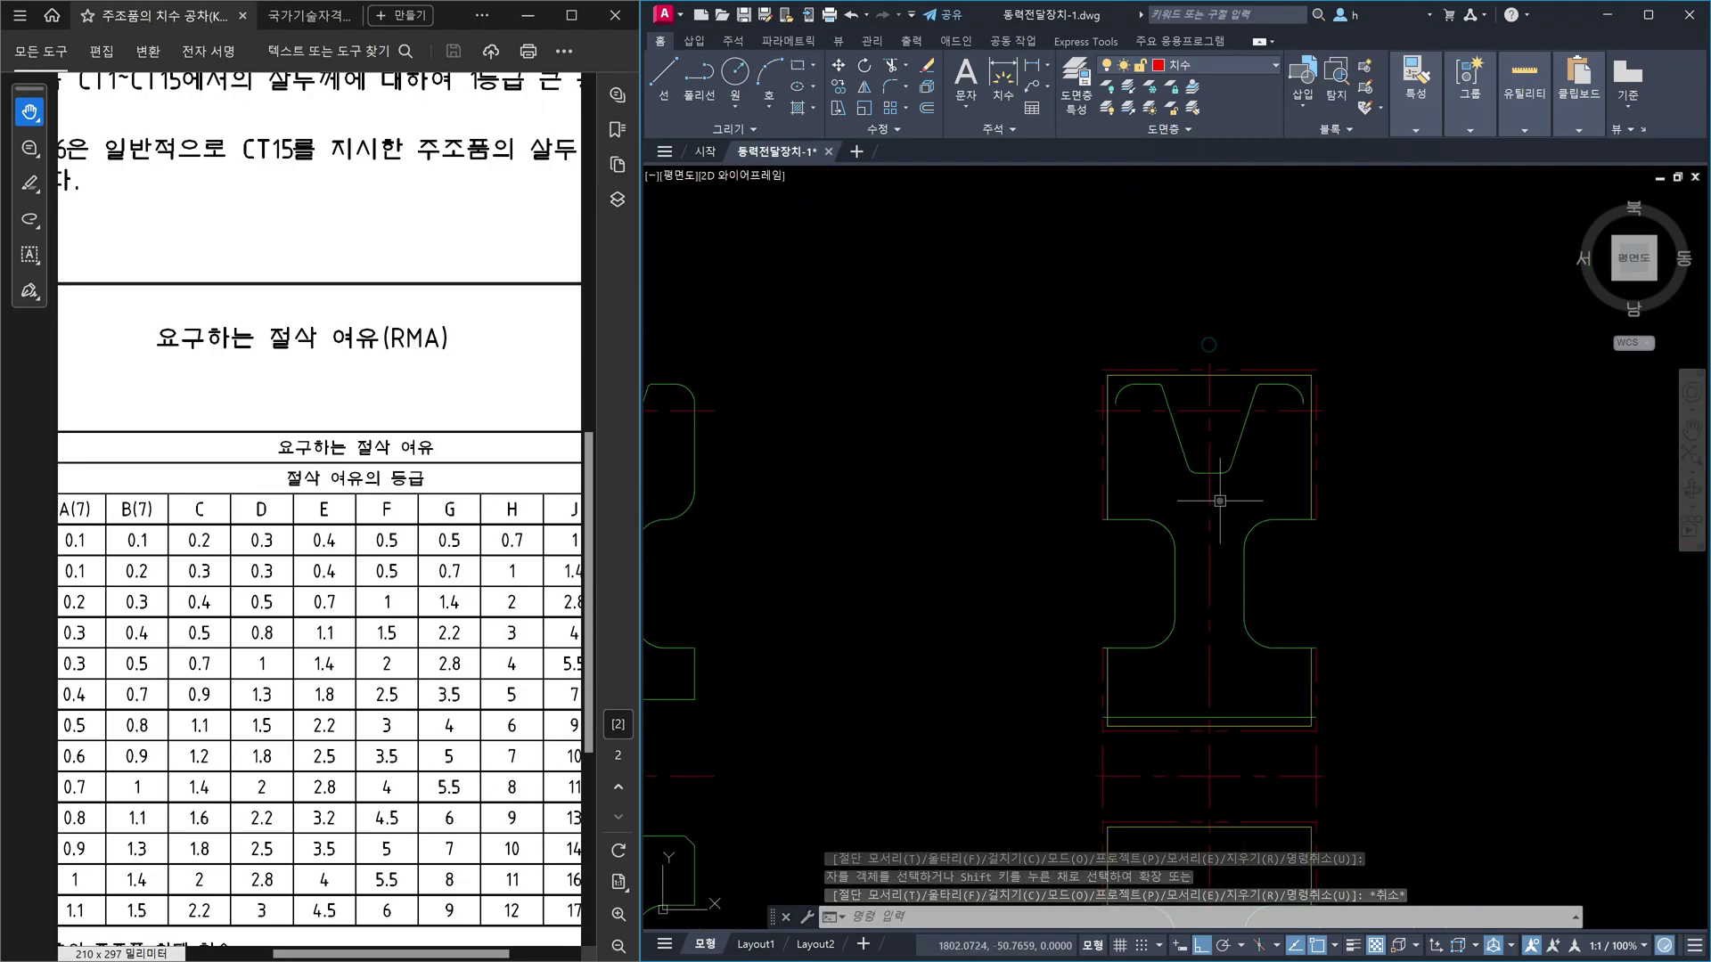
scroll(1225, 385, up, 4)
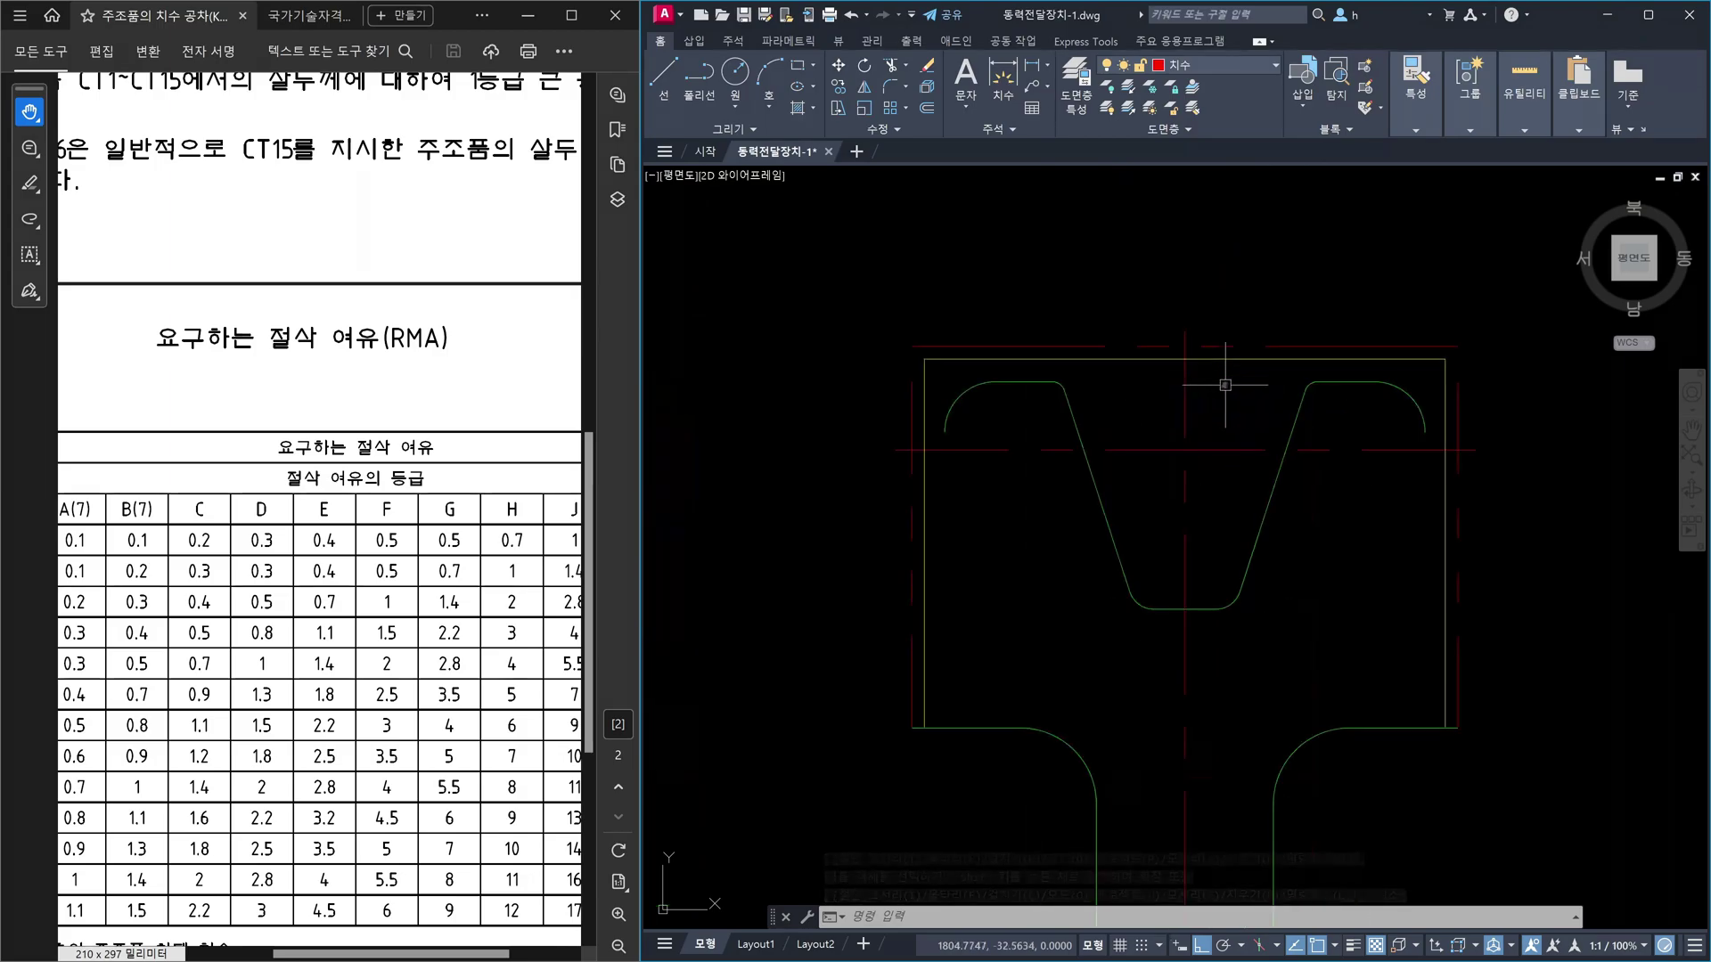
text(mi)
key(Return)
click(1134, 398)
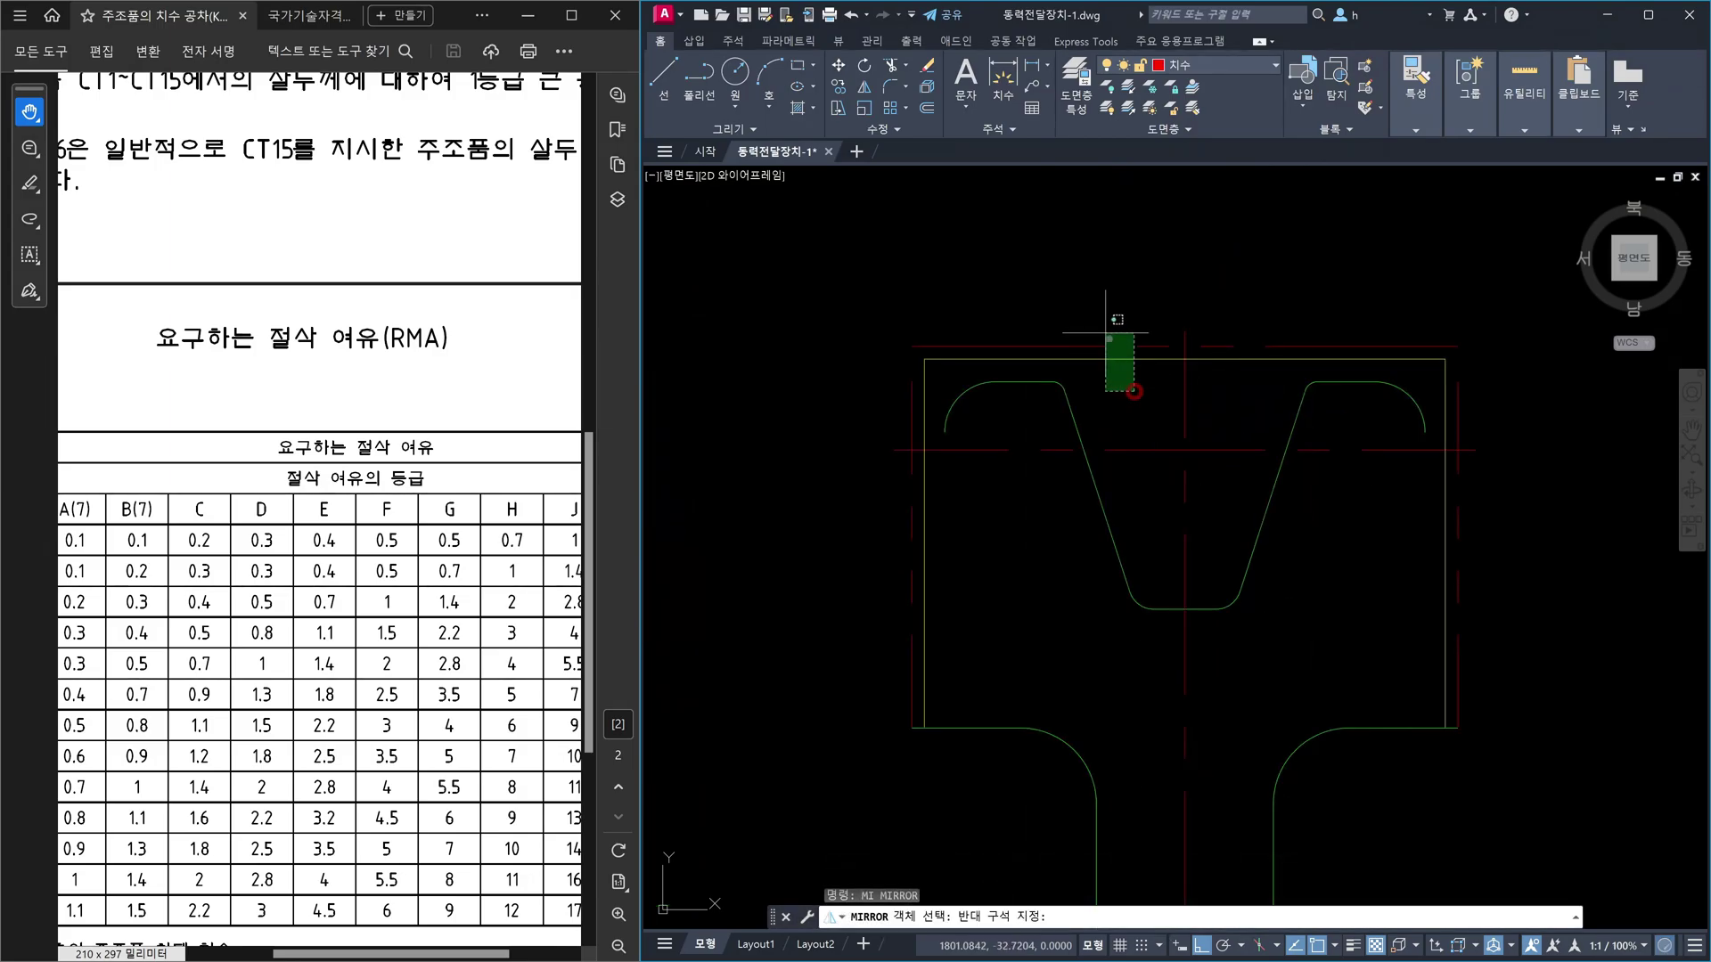
click(1104, 330)
key(Return)
scroll(1158, 321, down, 5)
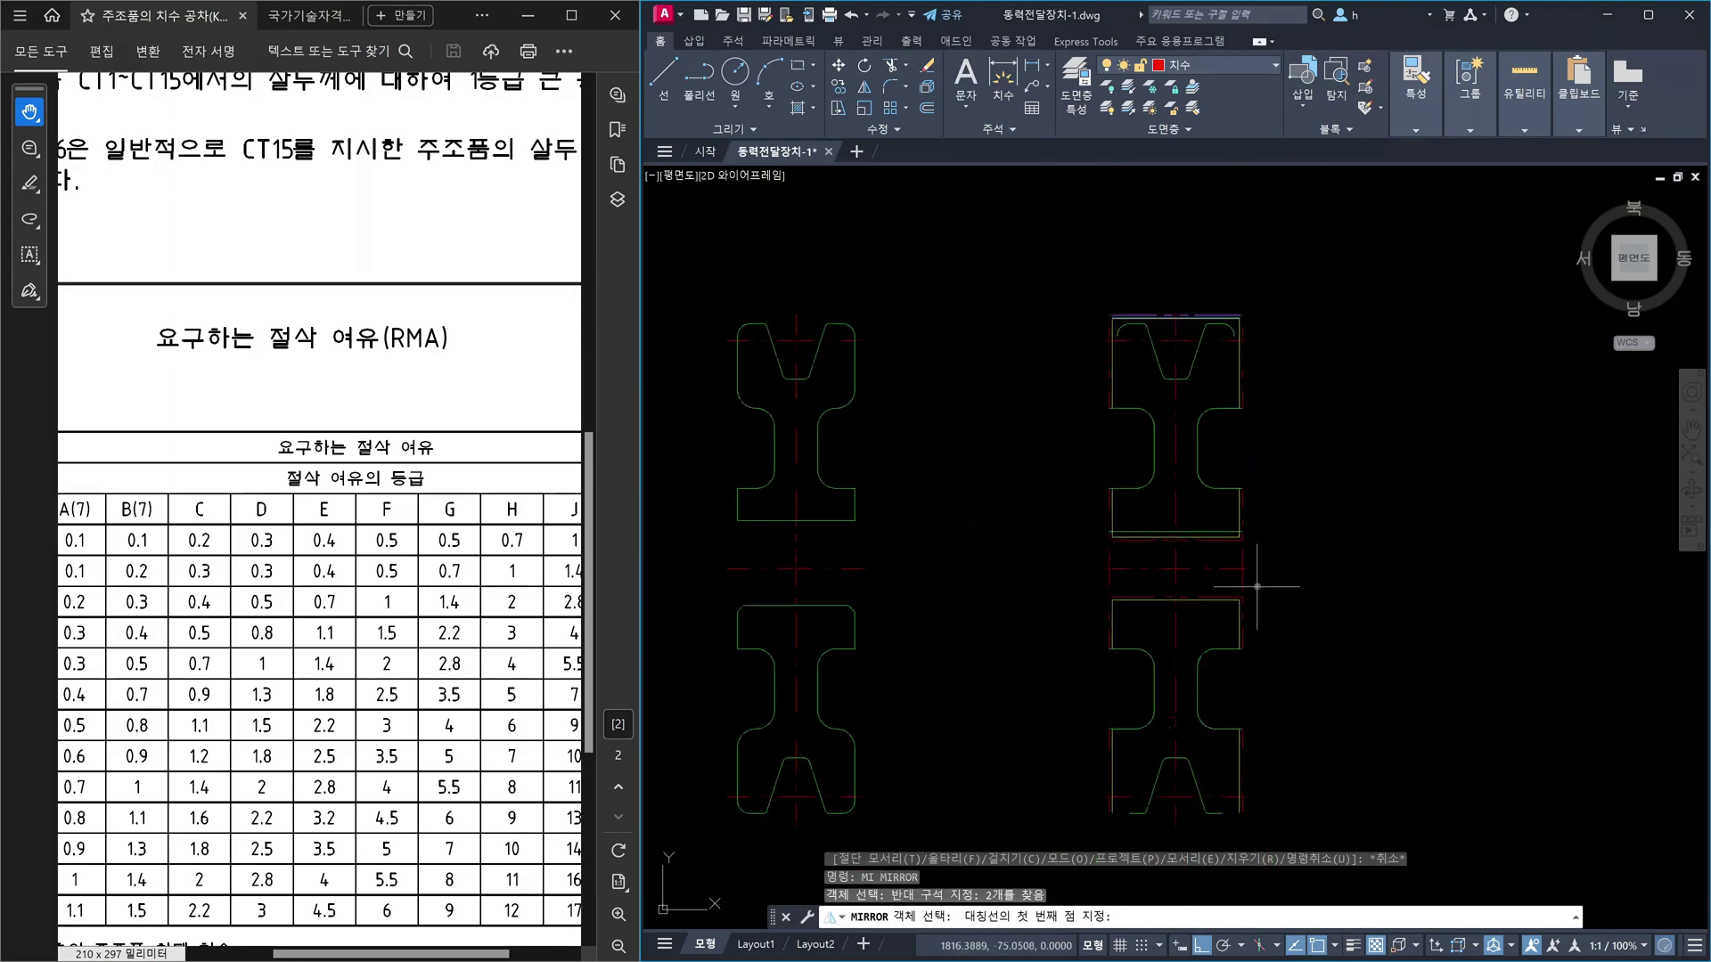
click(1208, 569)
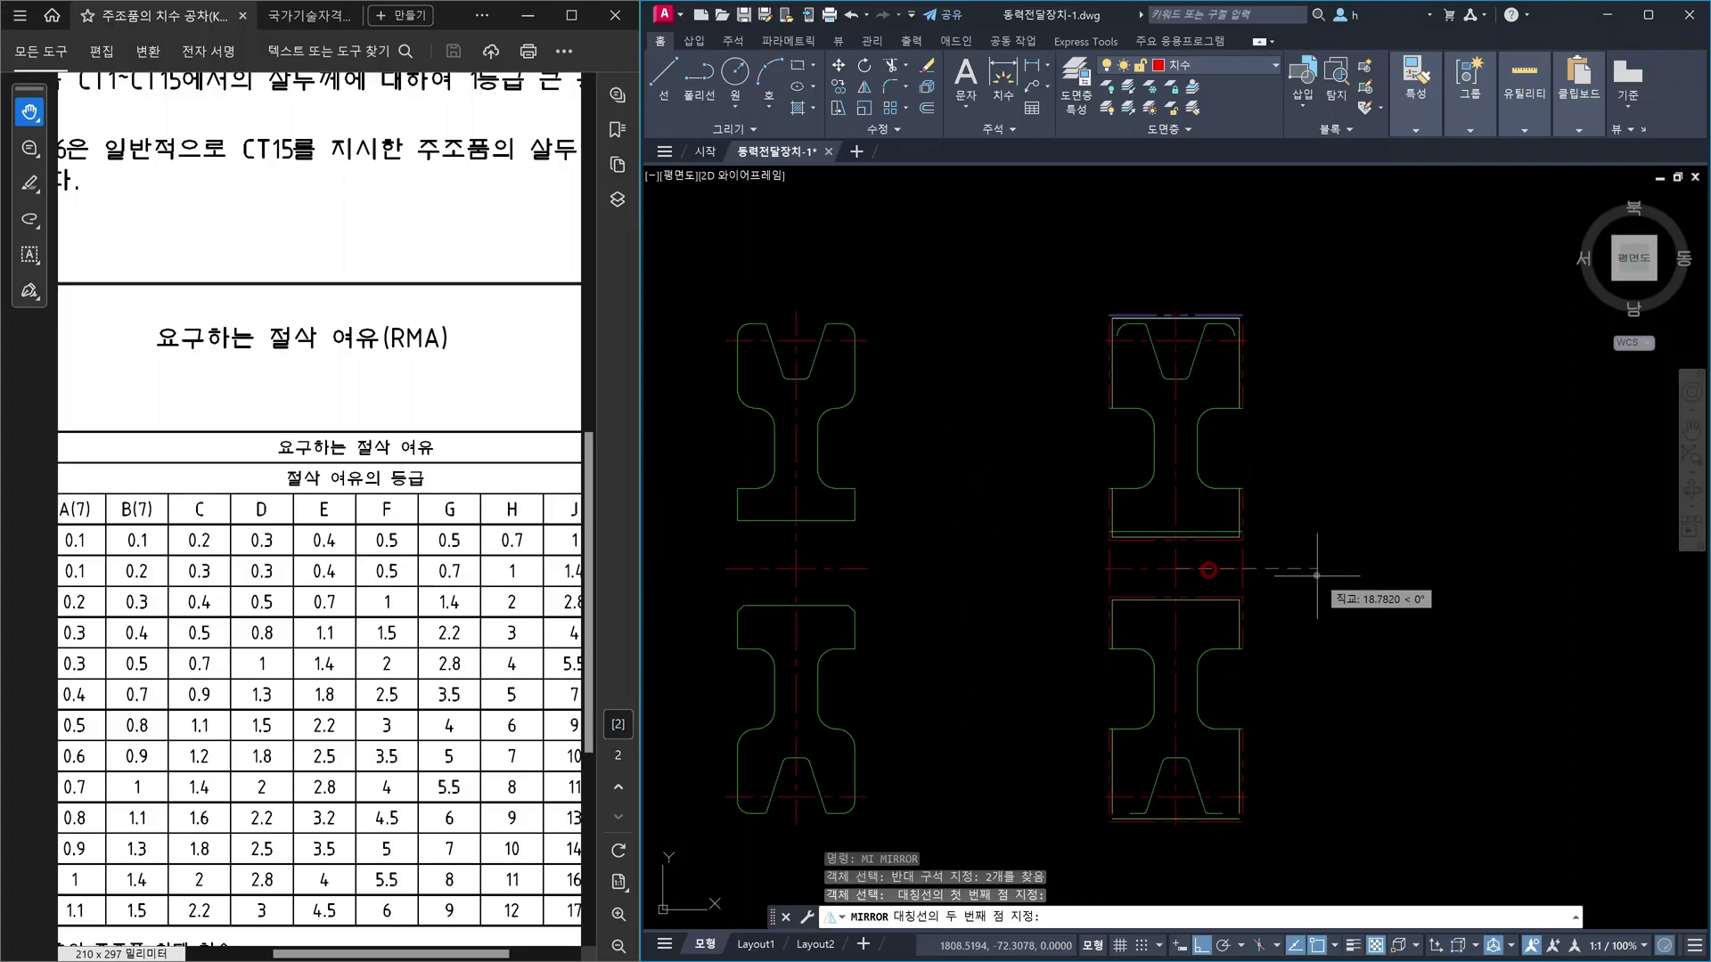
click(1315, 575)
key(Return)
- Use Fillet in multiple mode to join the yellow and the red outlines into sharp corners at the lower rim's right side
scroll(1187, 852, up, 5)
scroll(1187, 852, up, 4)
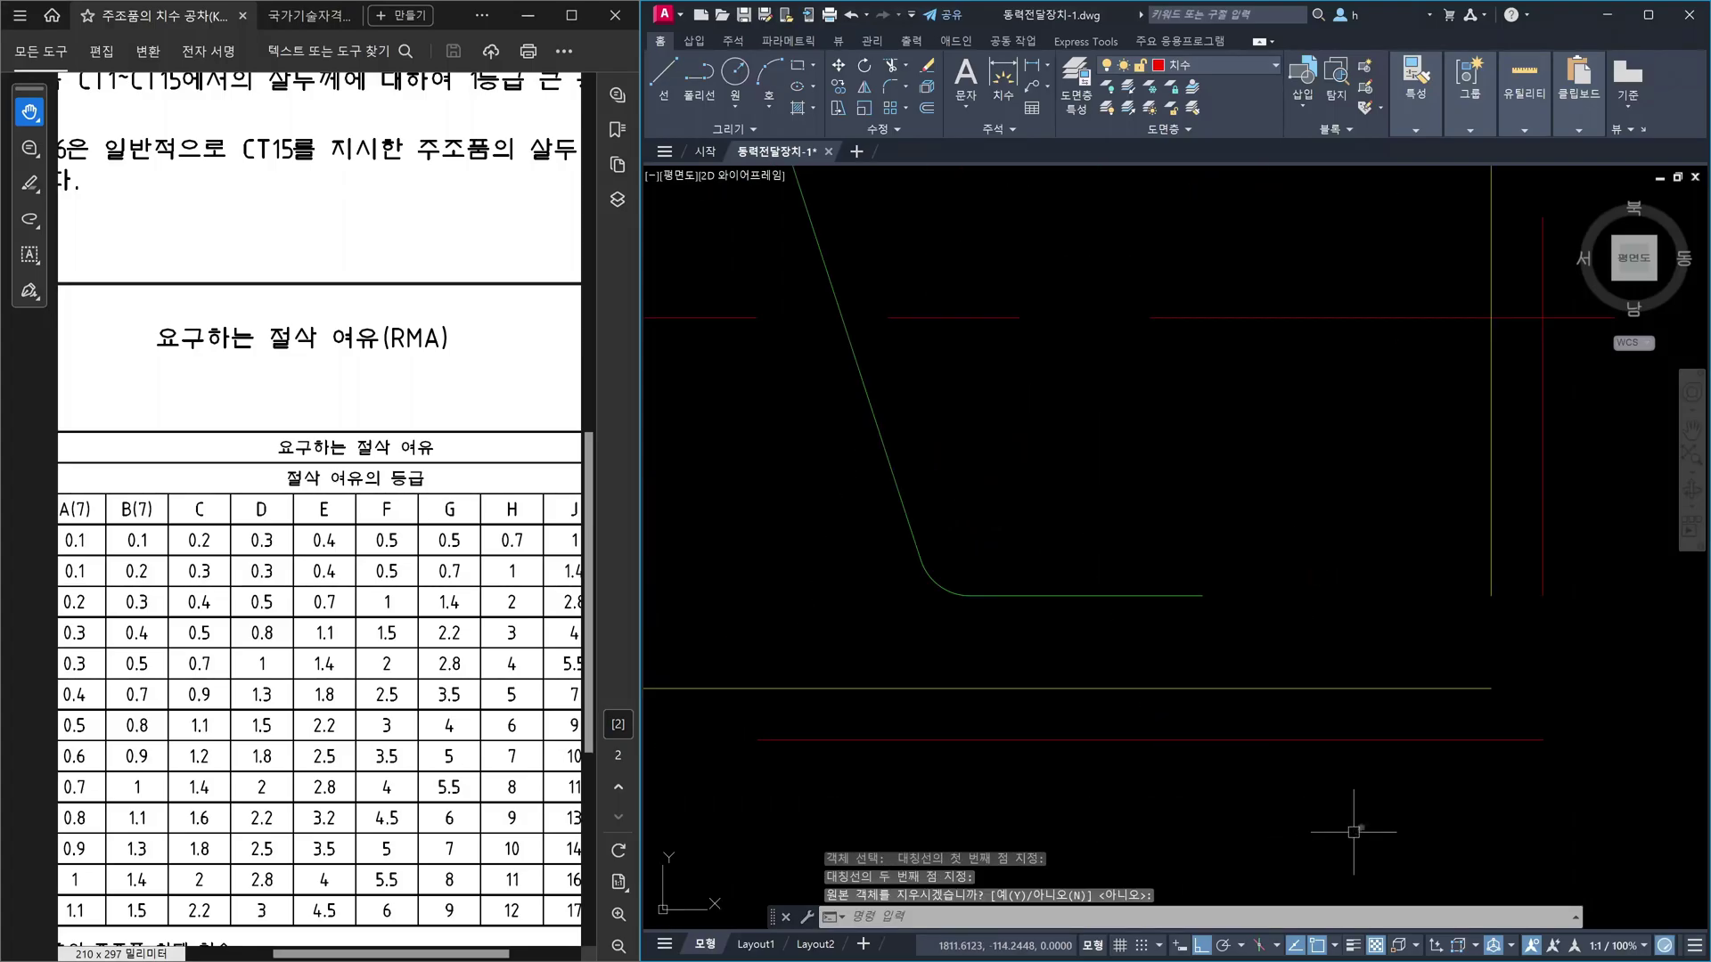
text(f)
key(Return)
text(m)
key(Return)
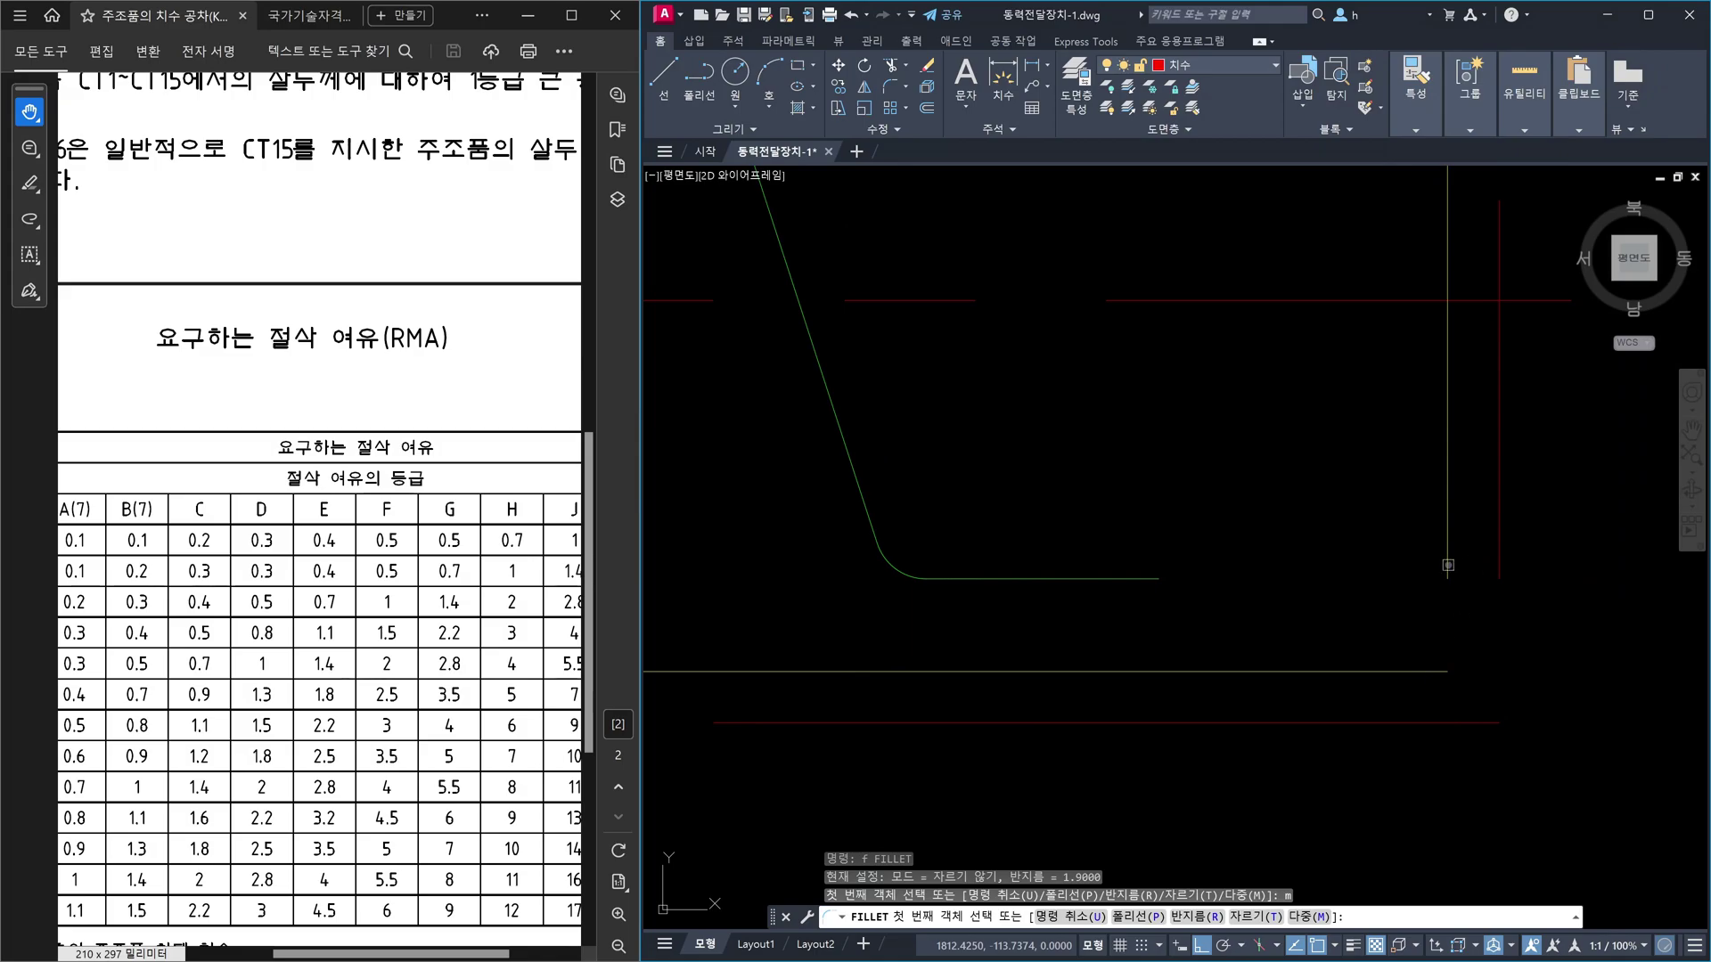
click(1448, 565)
click(1430, 671)
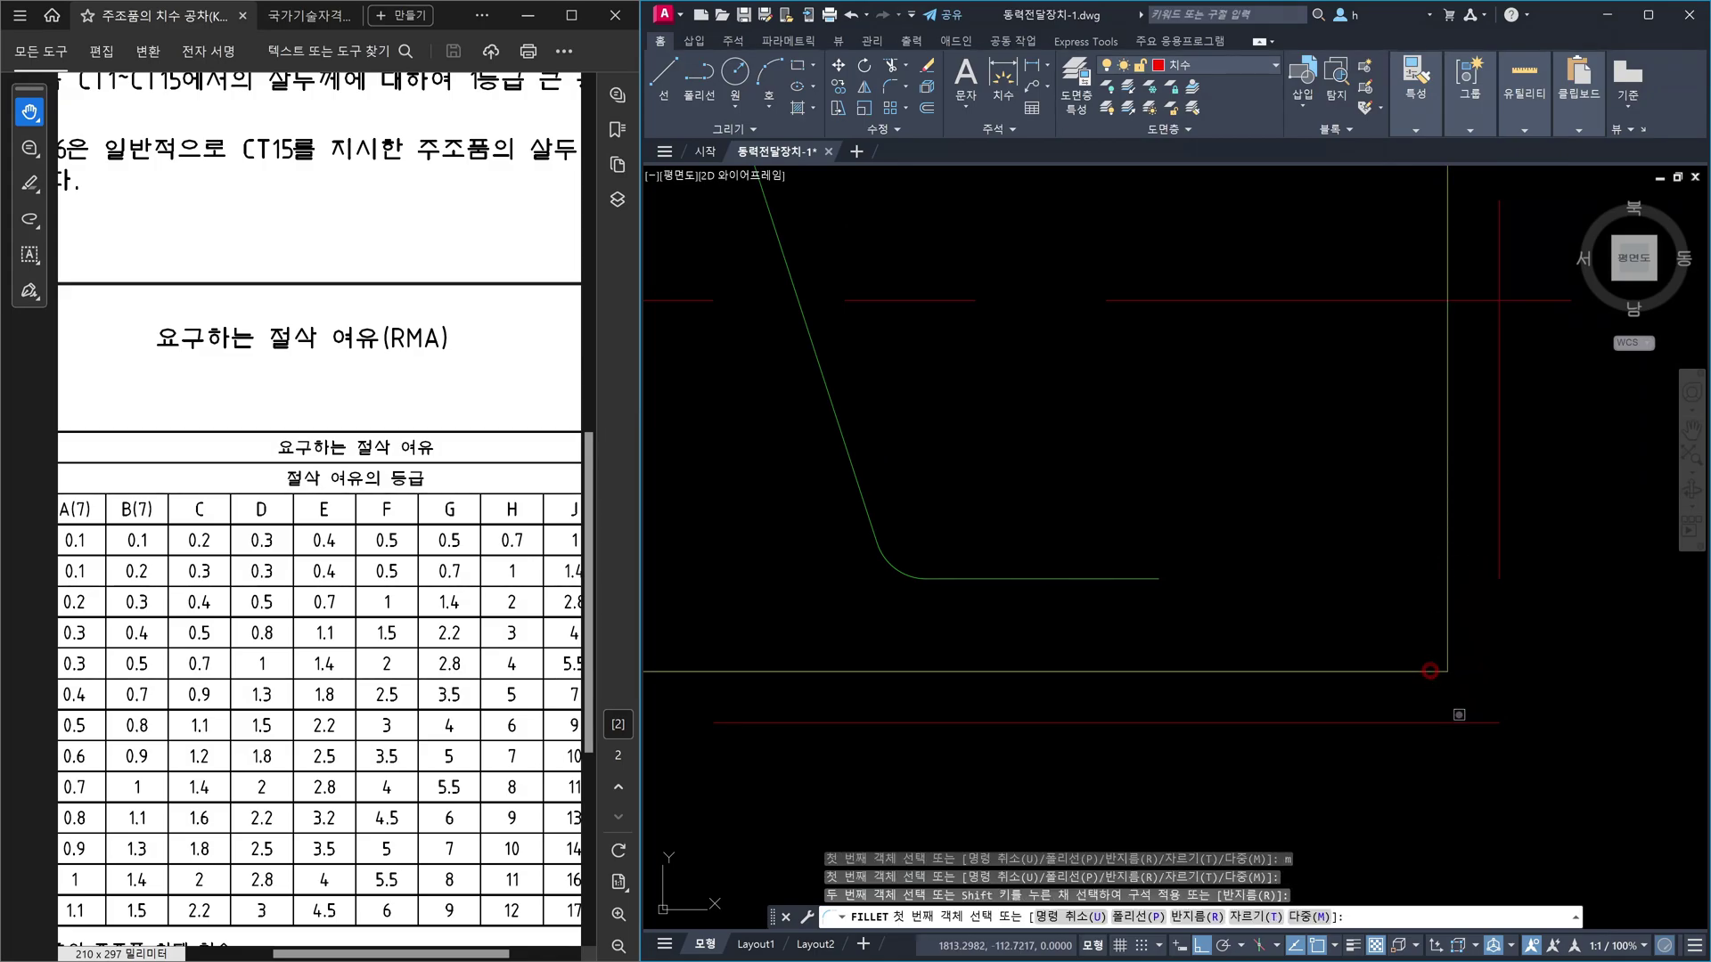
click(1459, 721)
click(1500, 546)
scroll(1506, 568, down, 2)
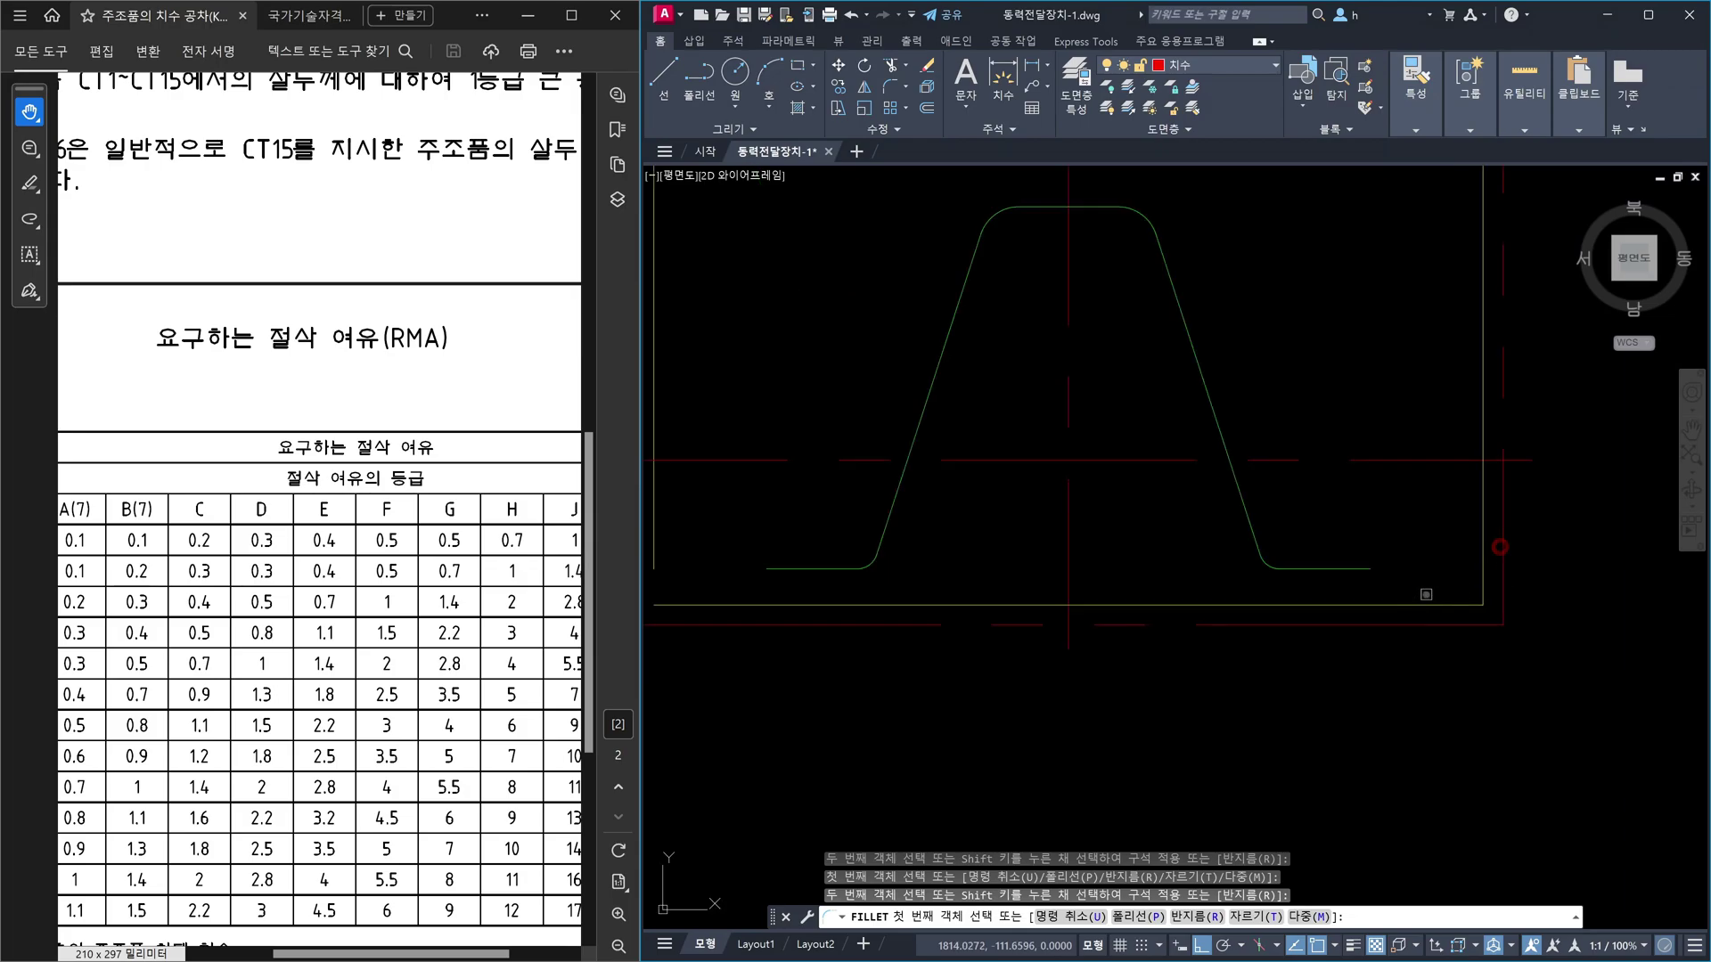
- Join the yellow and the red side lines to their bottom lines as sharp corners at the lower rim's left side
scroll(1272, 583, up, 2)
scroll(1164, 579, up, 2)
click(1209, 588)
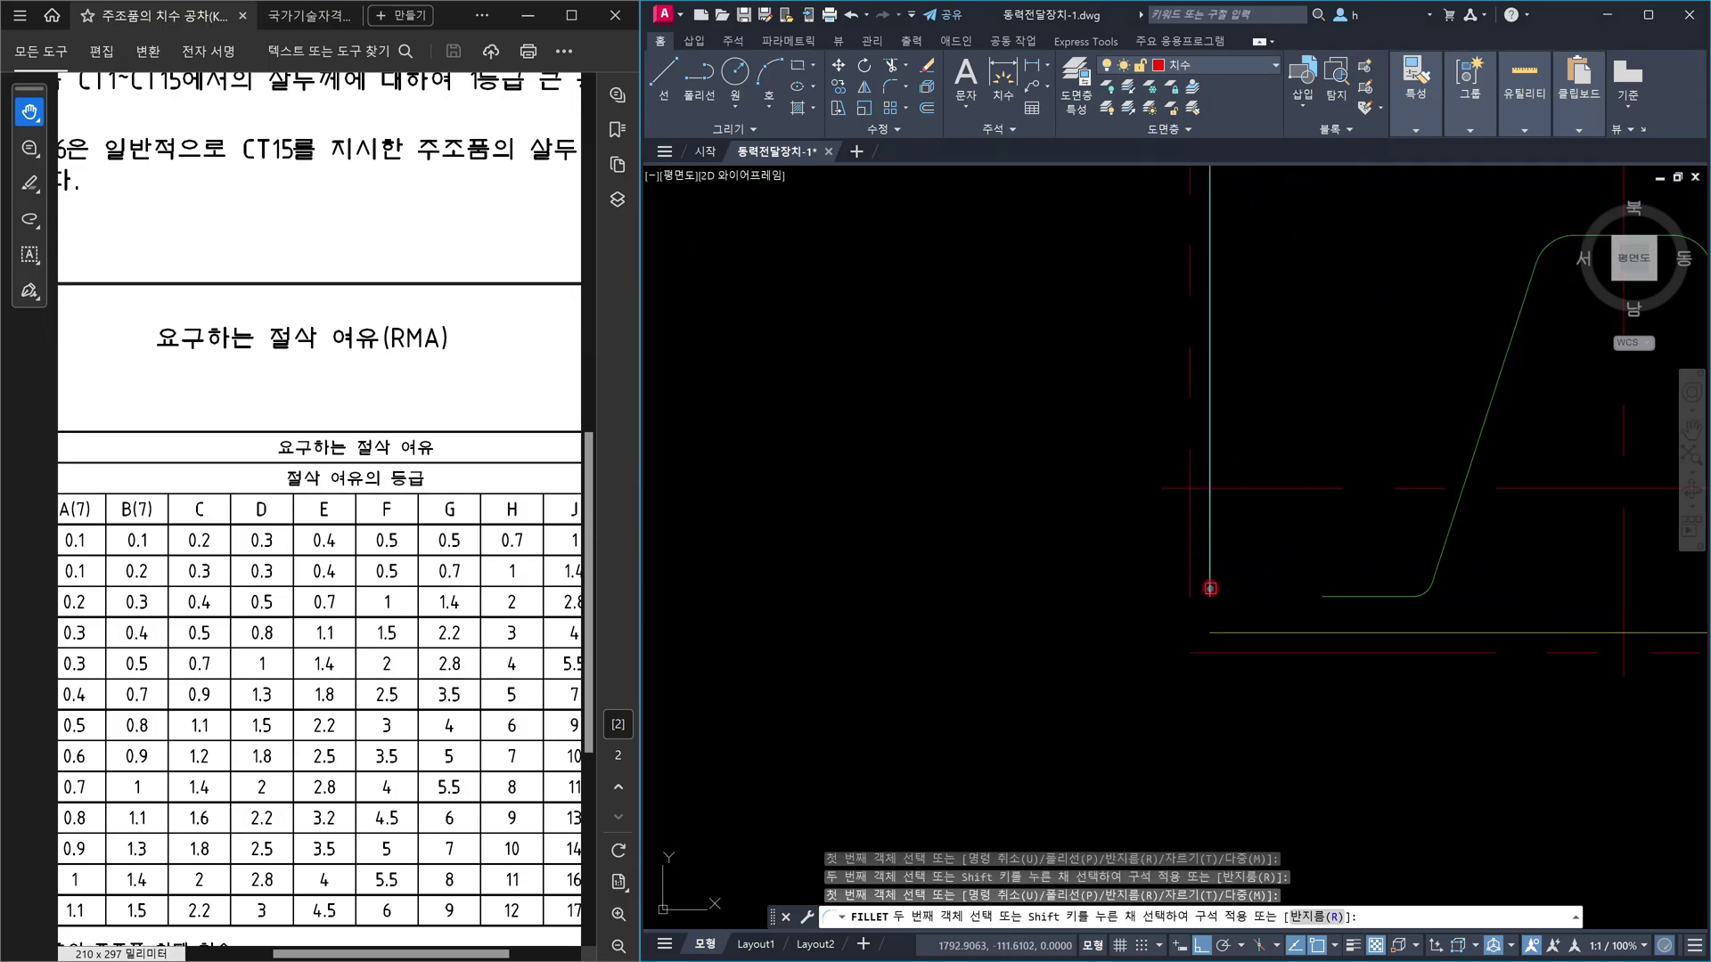
click(1226, 630)
click(1193, 587)
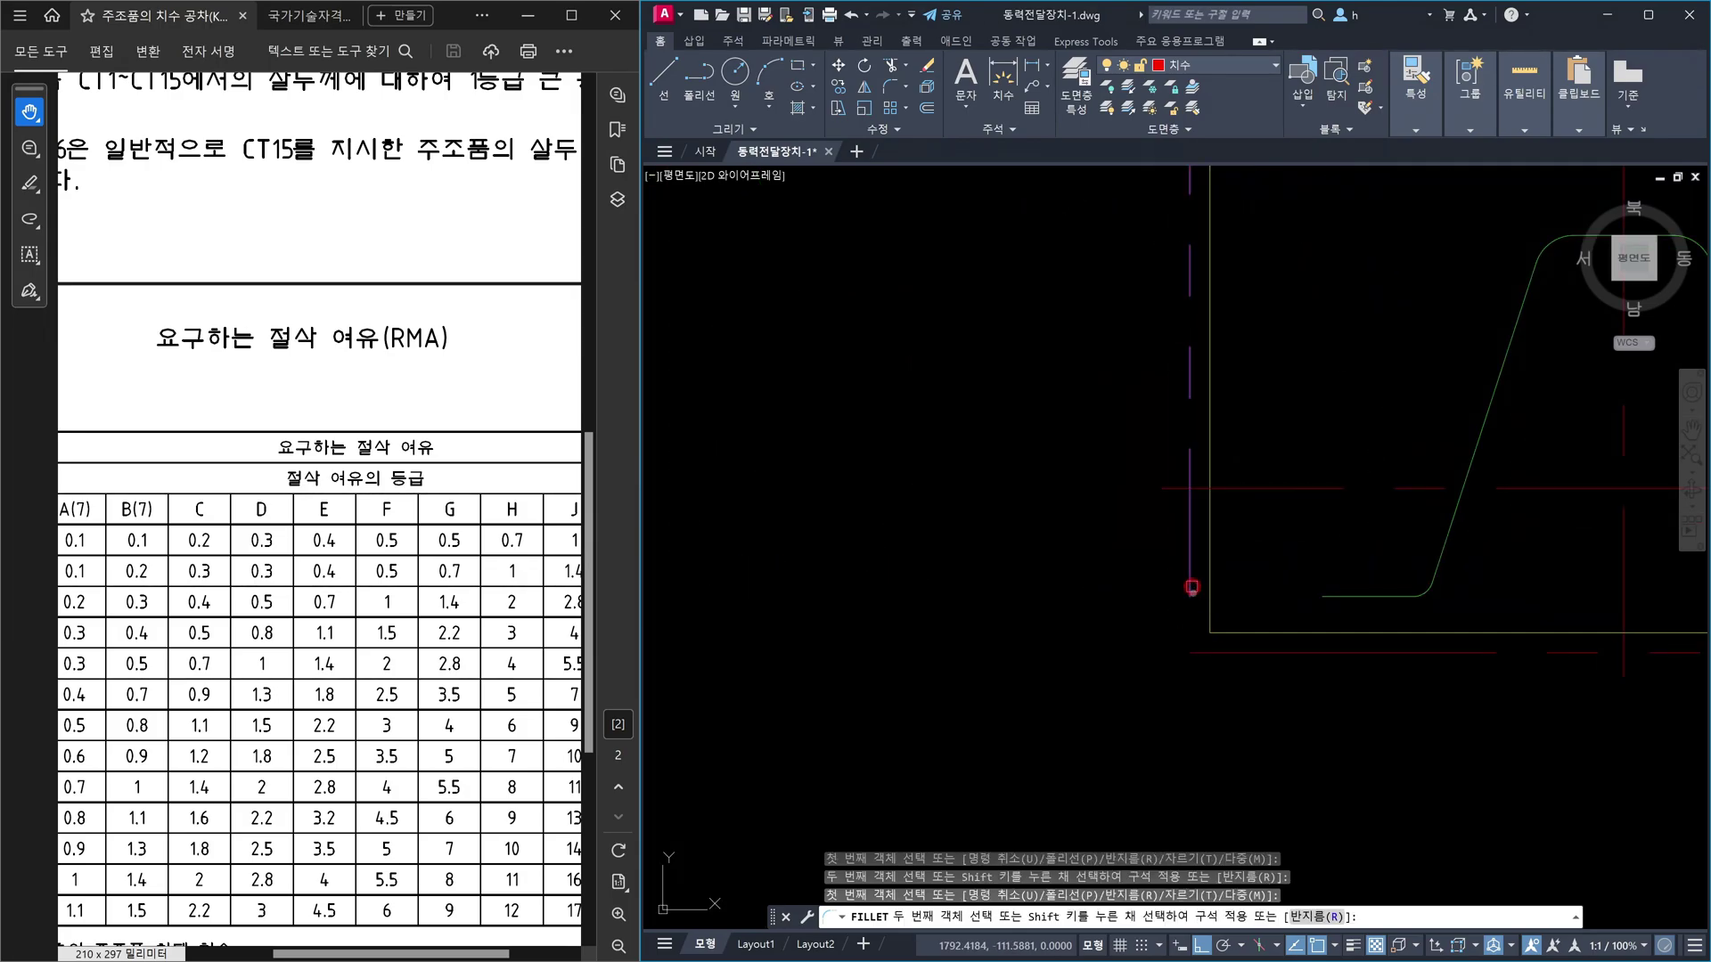
click(1200, 652)
scroll(1199, 652, down, 3)
- Close the upper rim's red outline with Fillet by joining its top line to the side lines as sharp corners
scroll(1277, 500, up, 3)
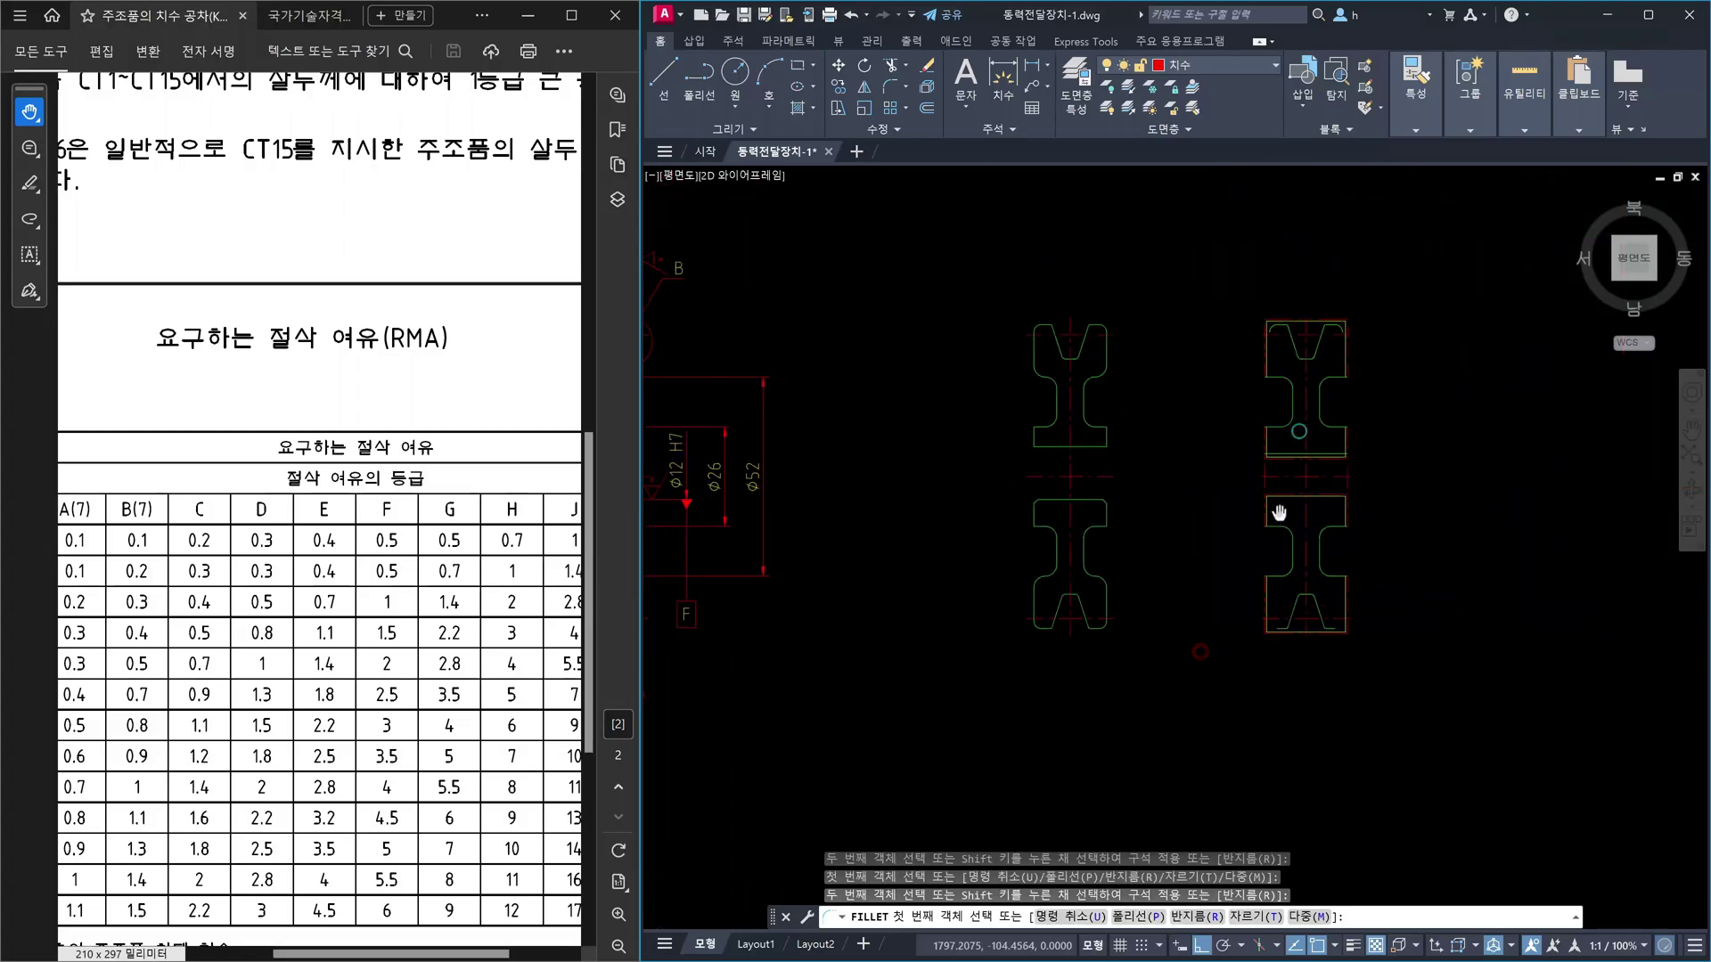
scroll(1278, 500, up, 5)
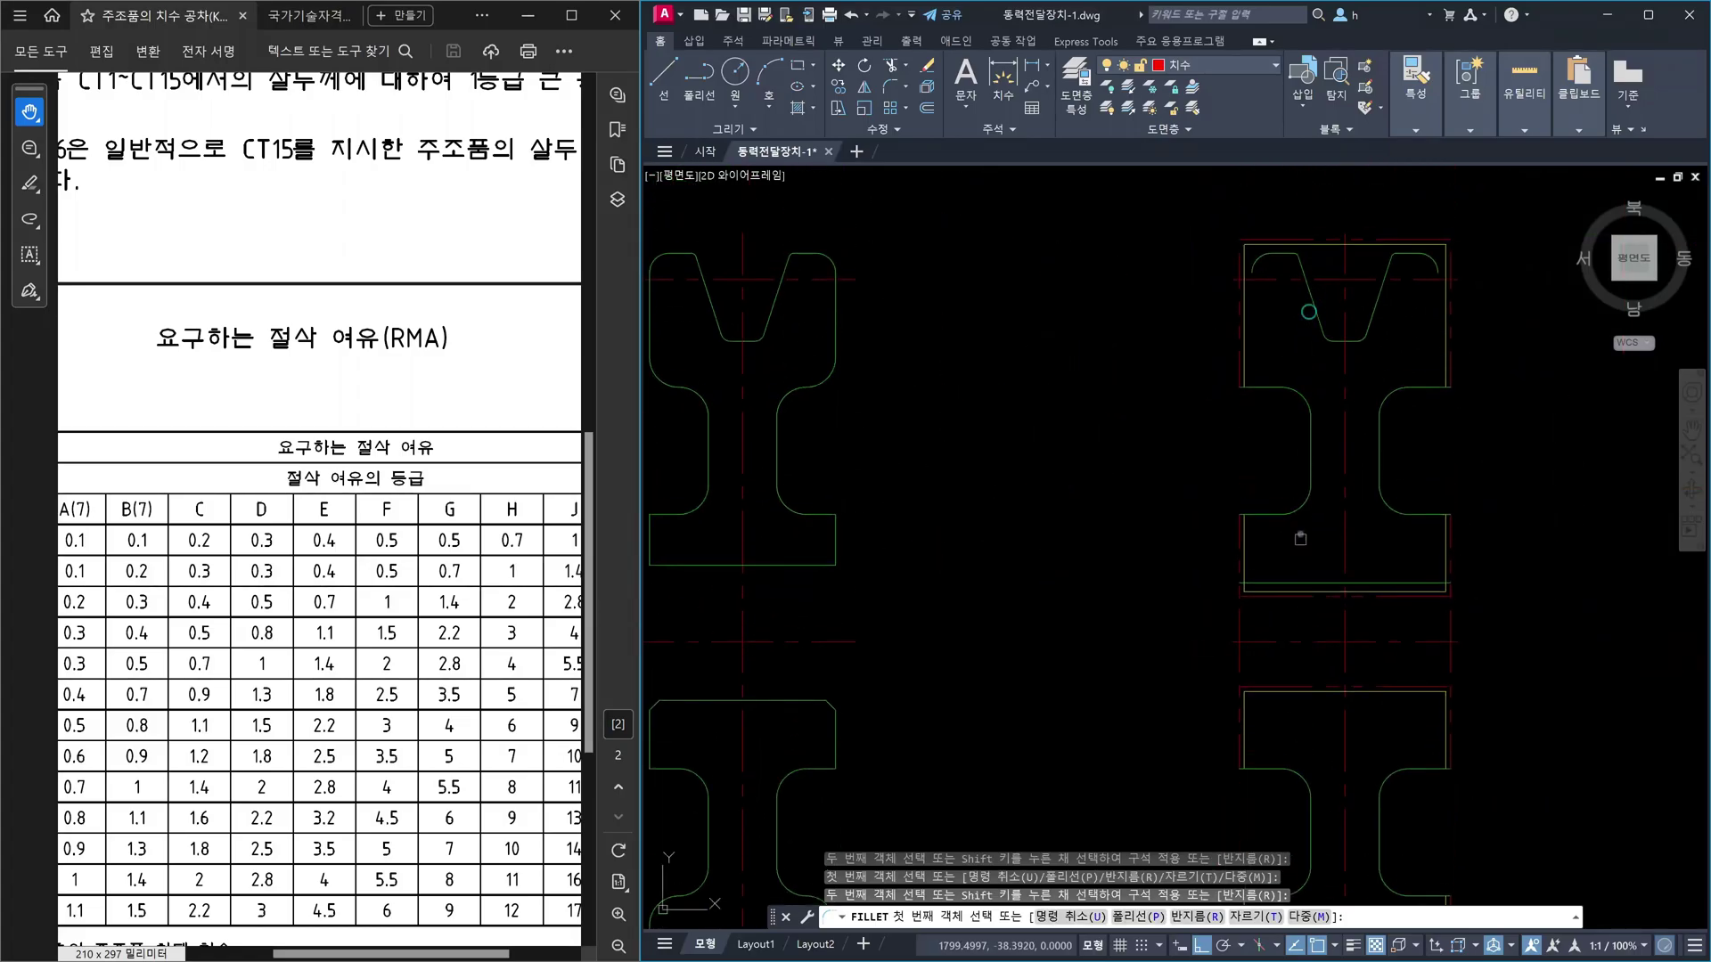
middle_drag(1255, 267, 1212, 515)
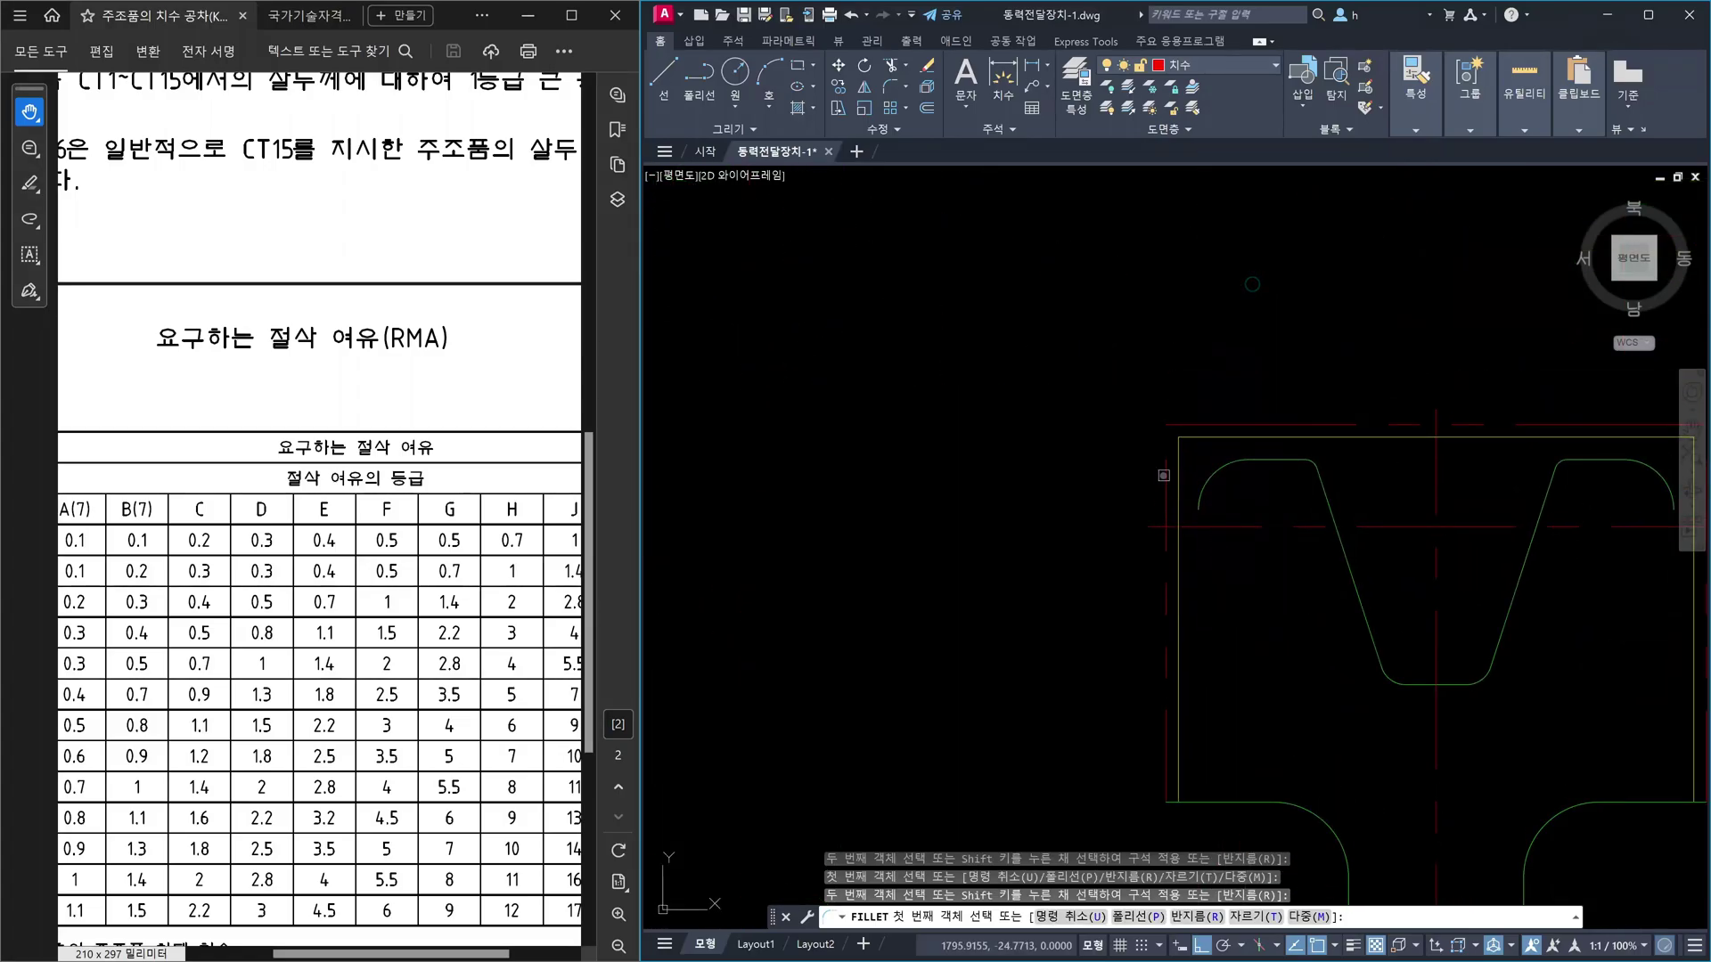
middle_drag(1377, 533, 1185, 507)
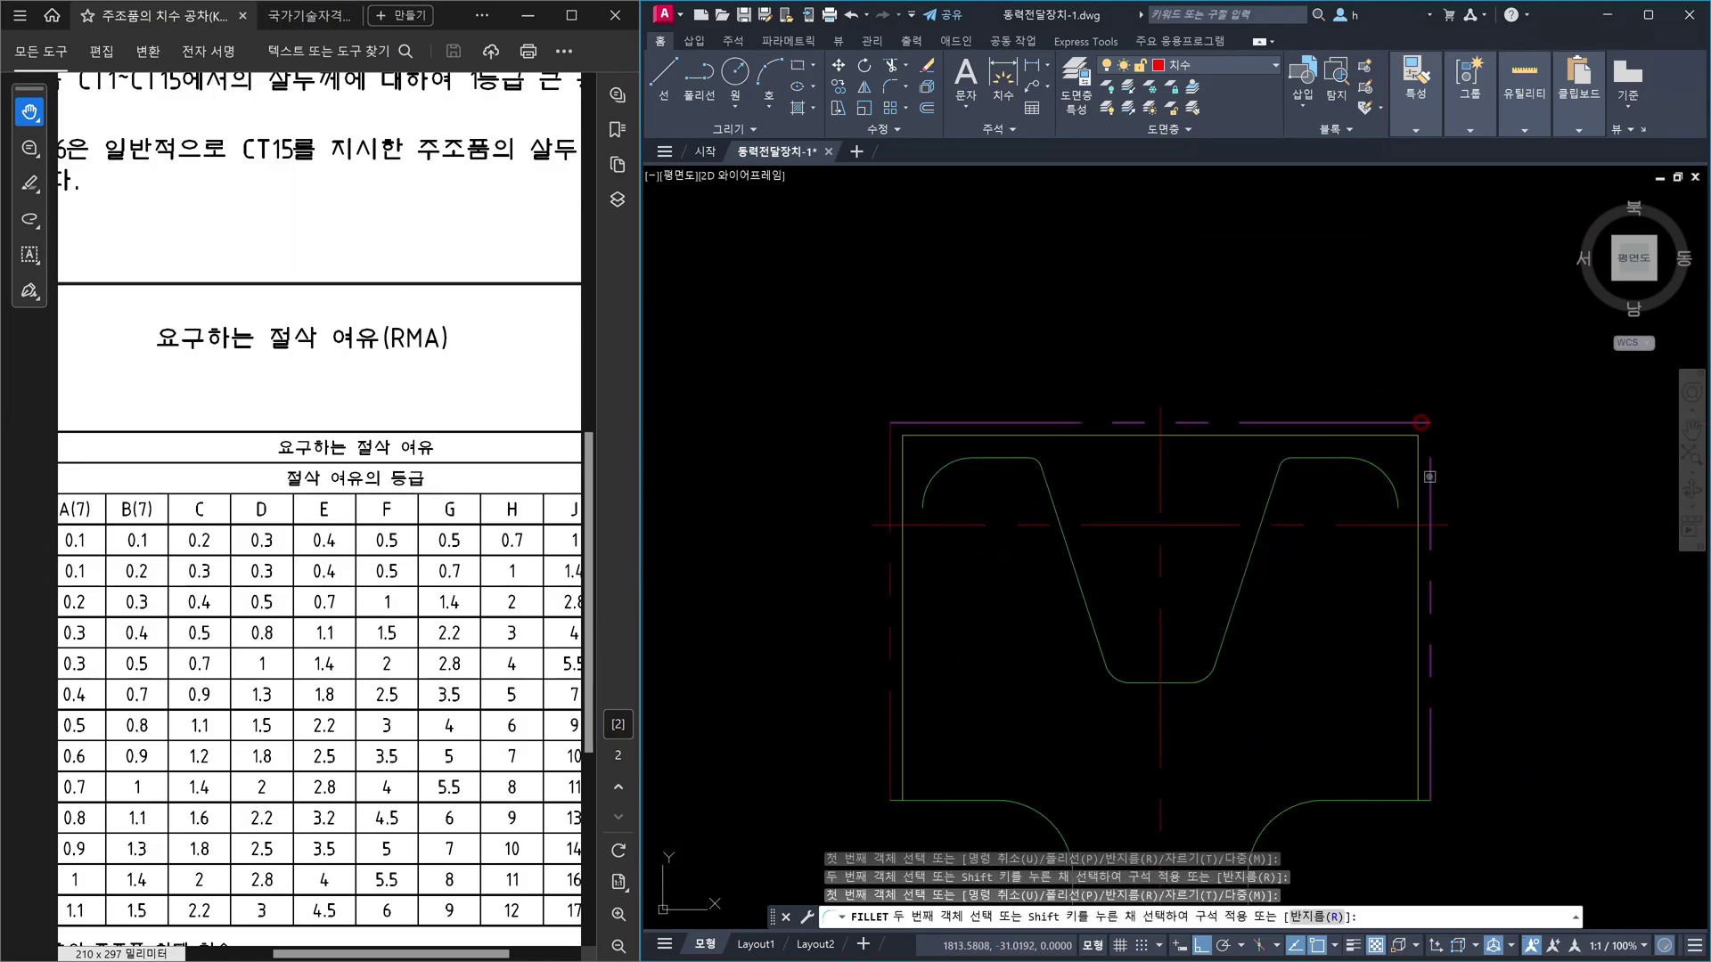
key(Escape)
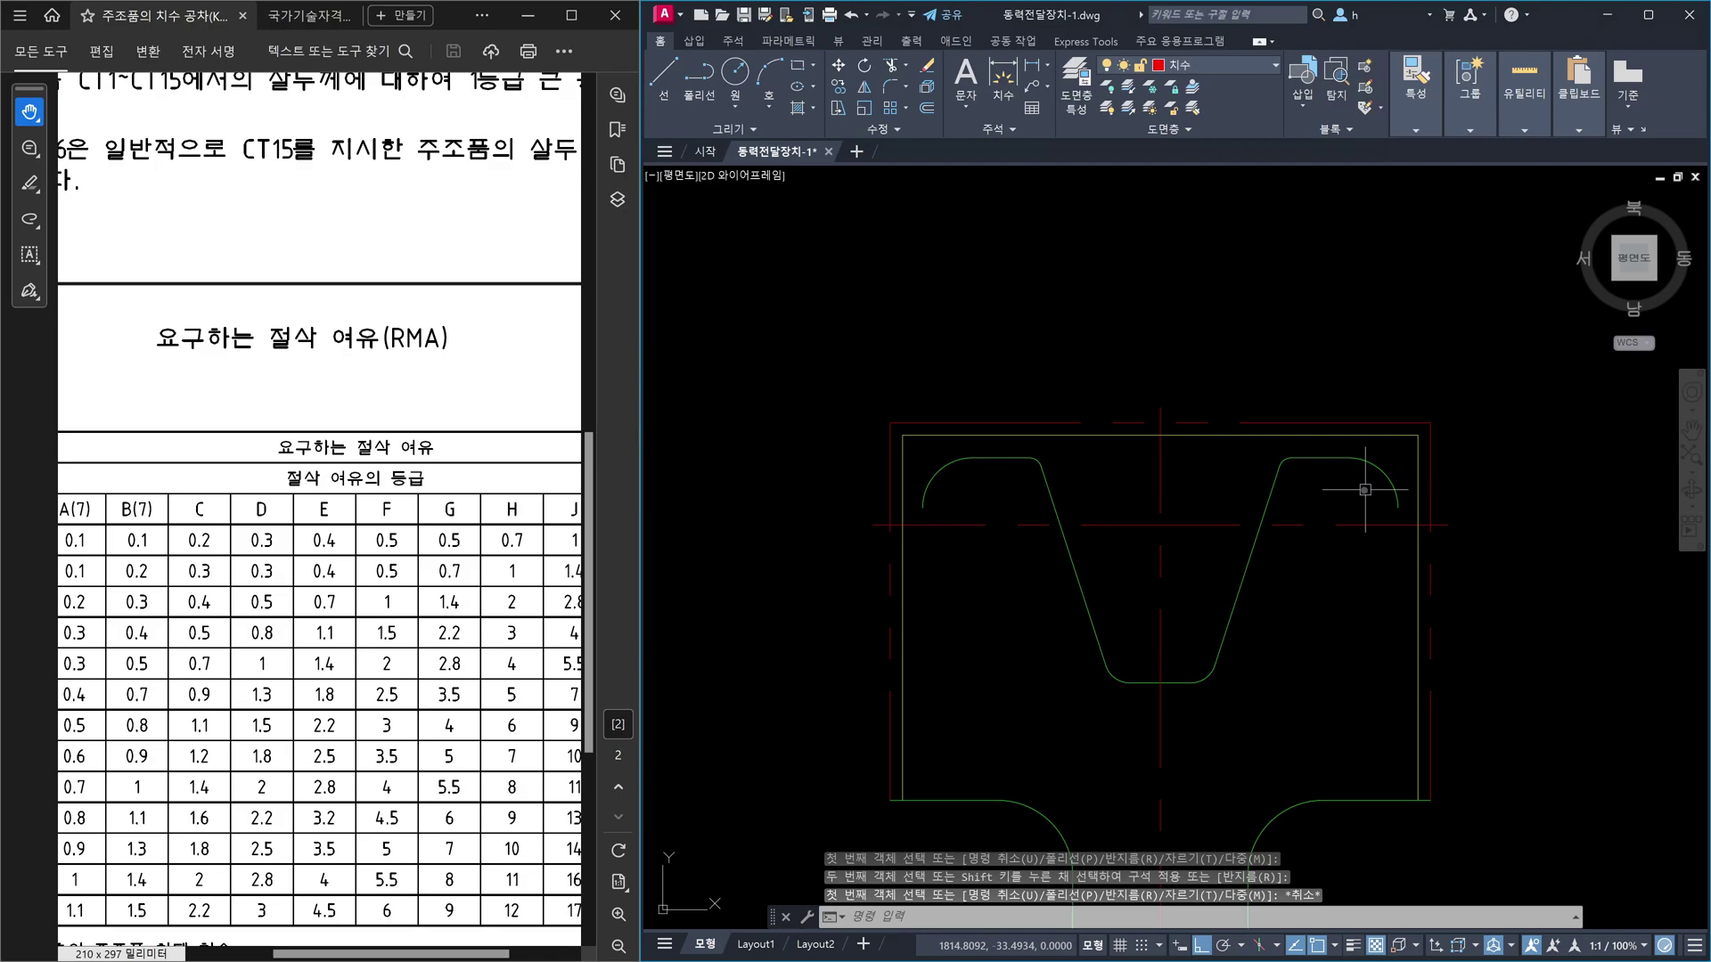
scroll(1364, 489, up, 3)
click(1406, 537)
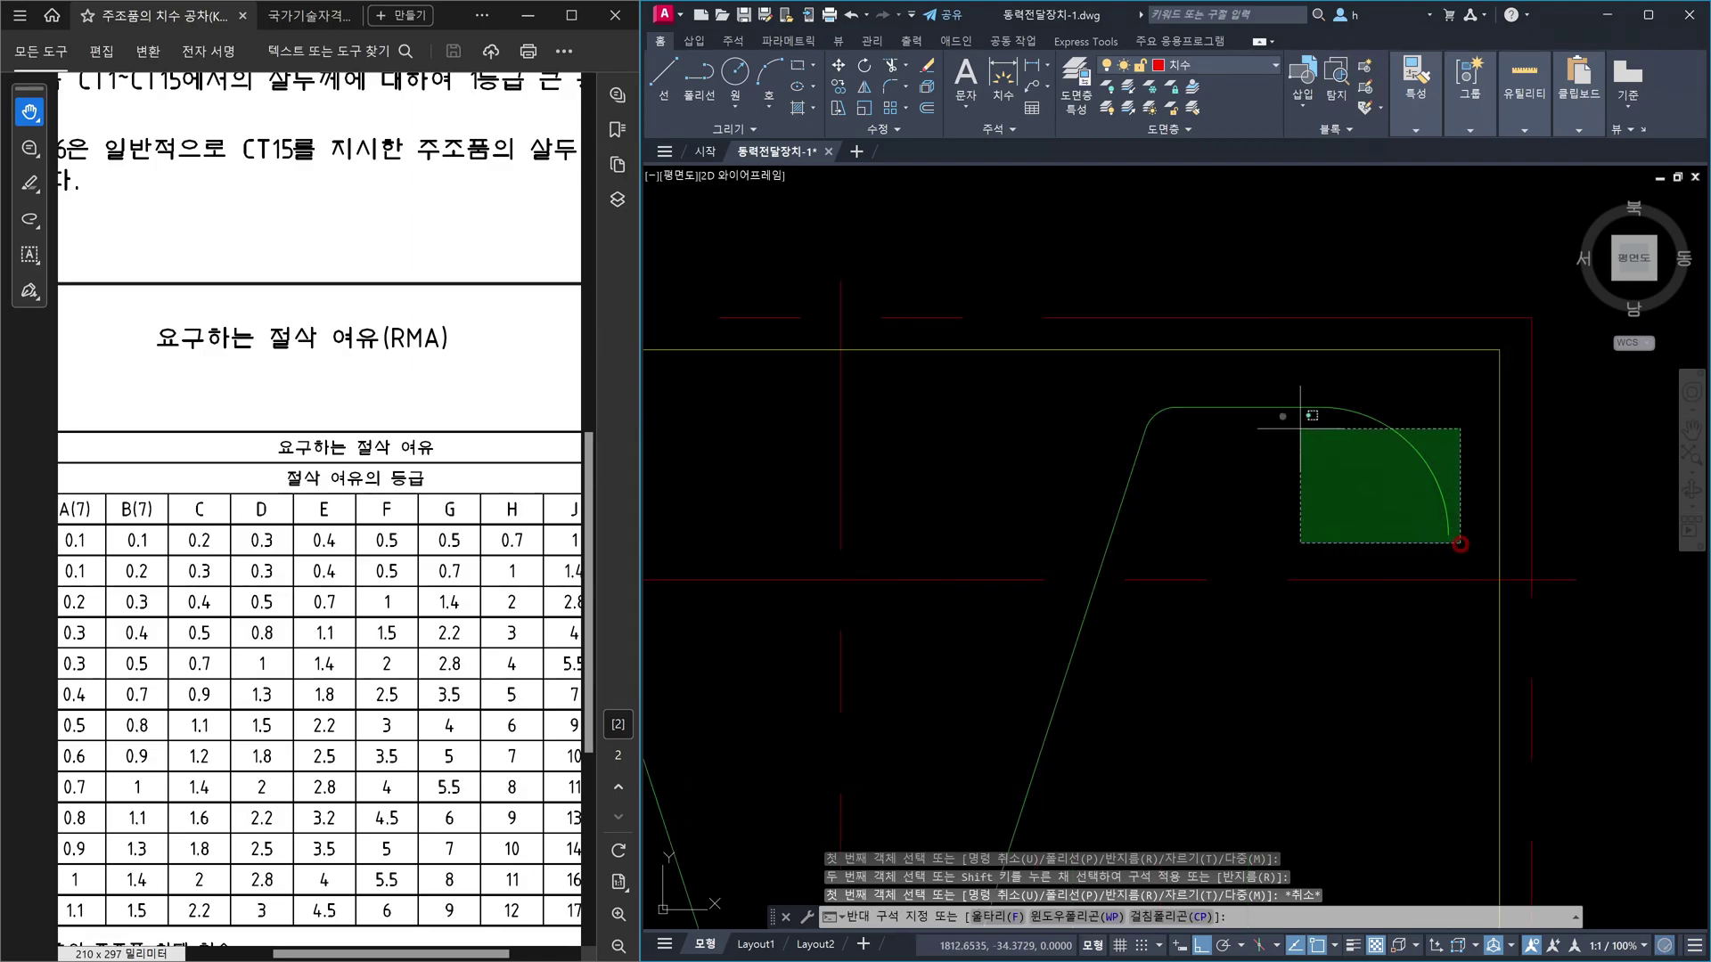
click(1192, 428)
click(1185, 443)
click(1156, 394)
scroll(999, 489, down, 3)
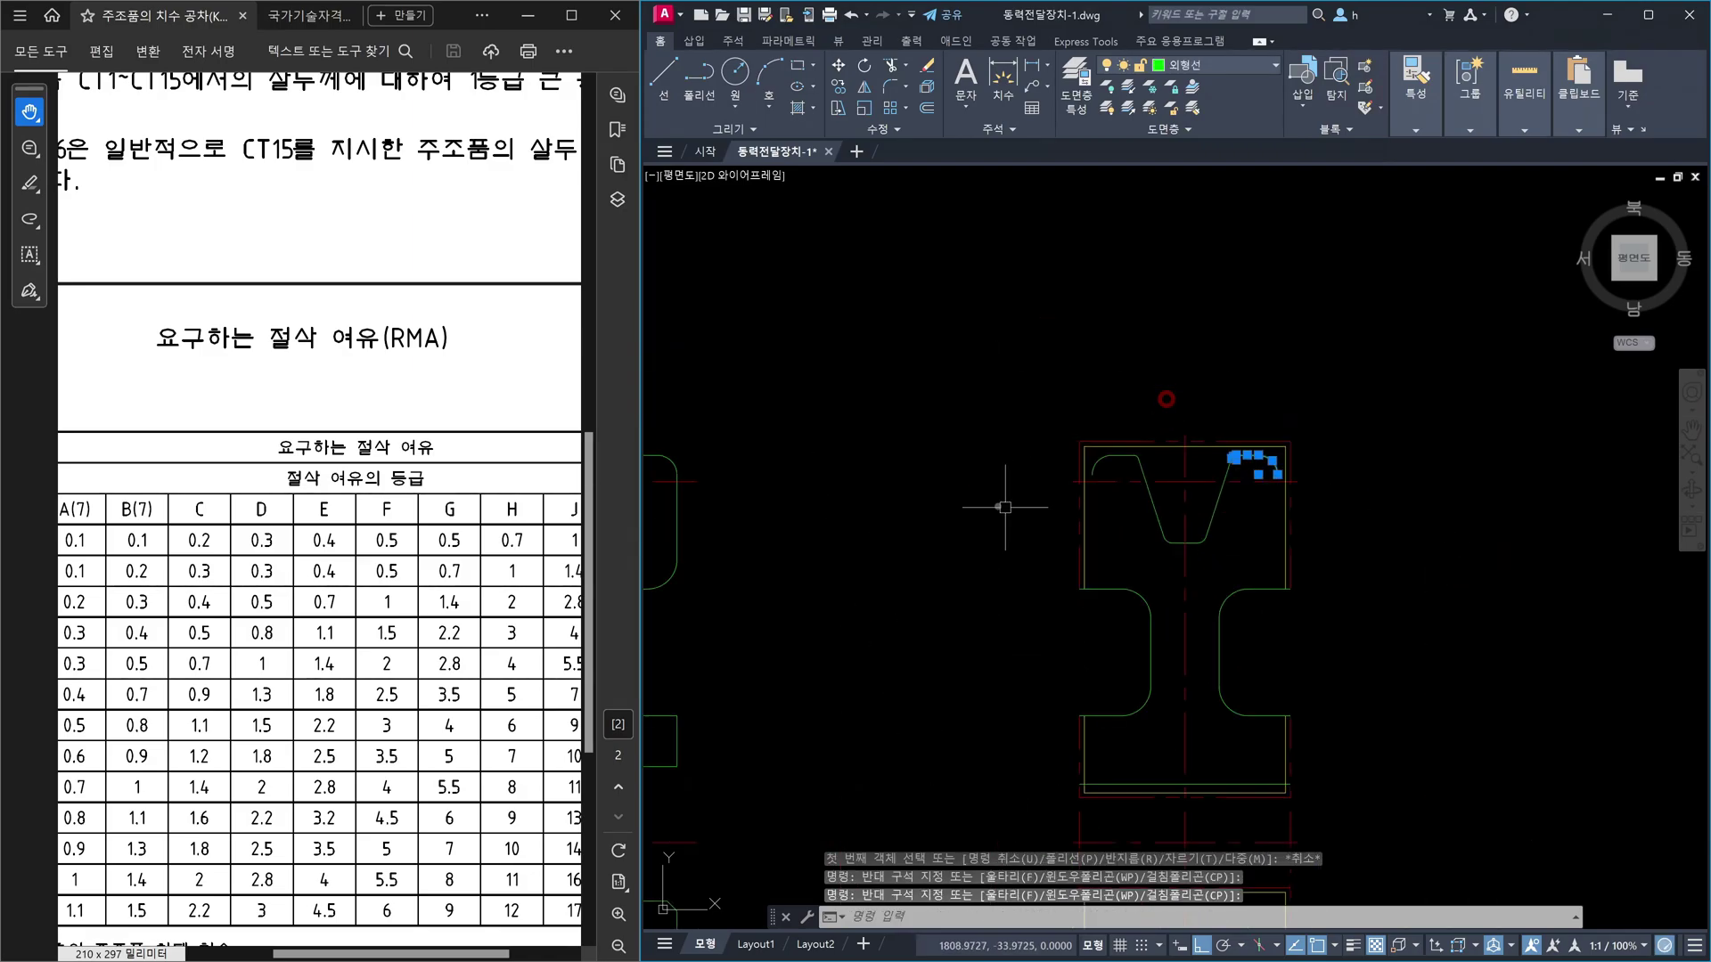
scroll(1162, 450, up, 3)
middle_drag(1162, 450, 1330, 484)
click(1328, 482)
click(1146, 413)
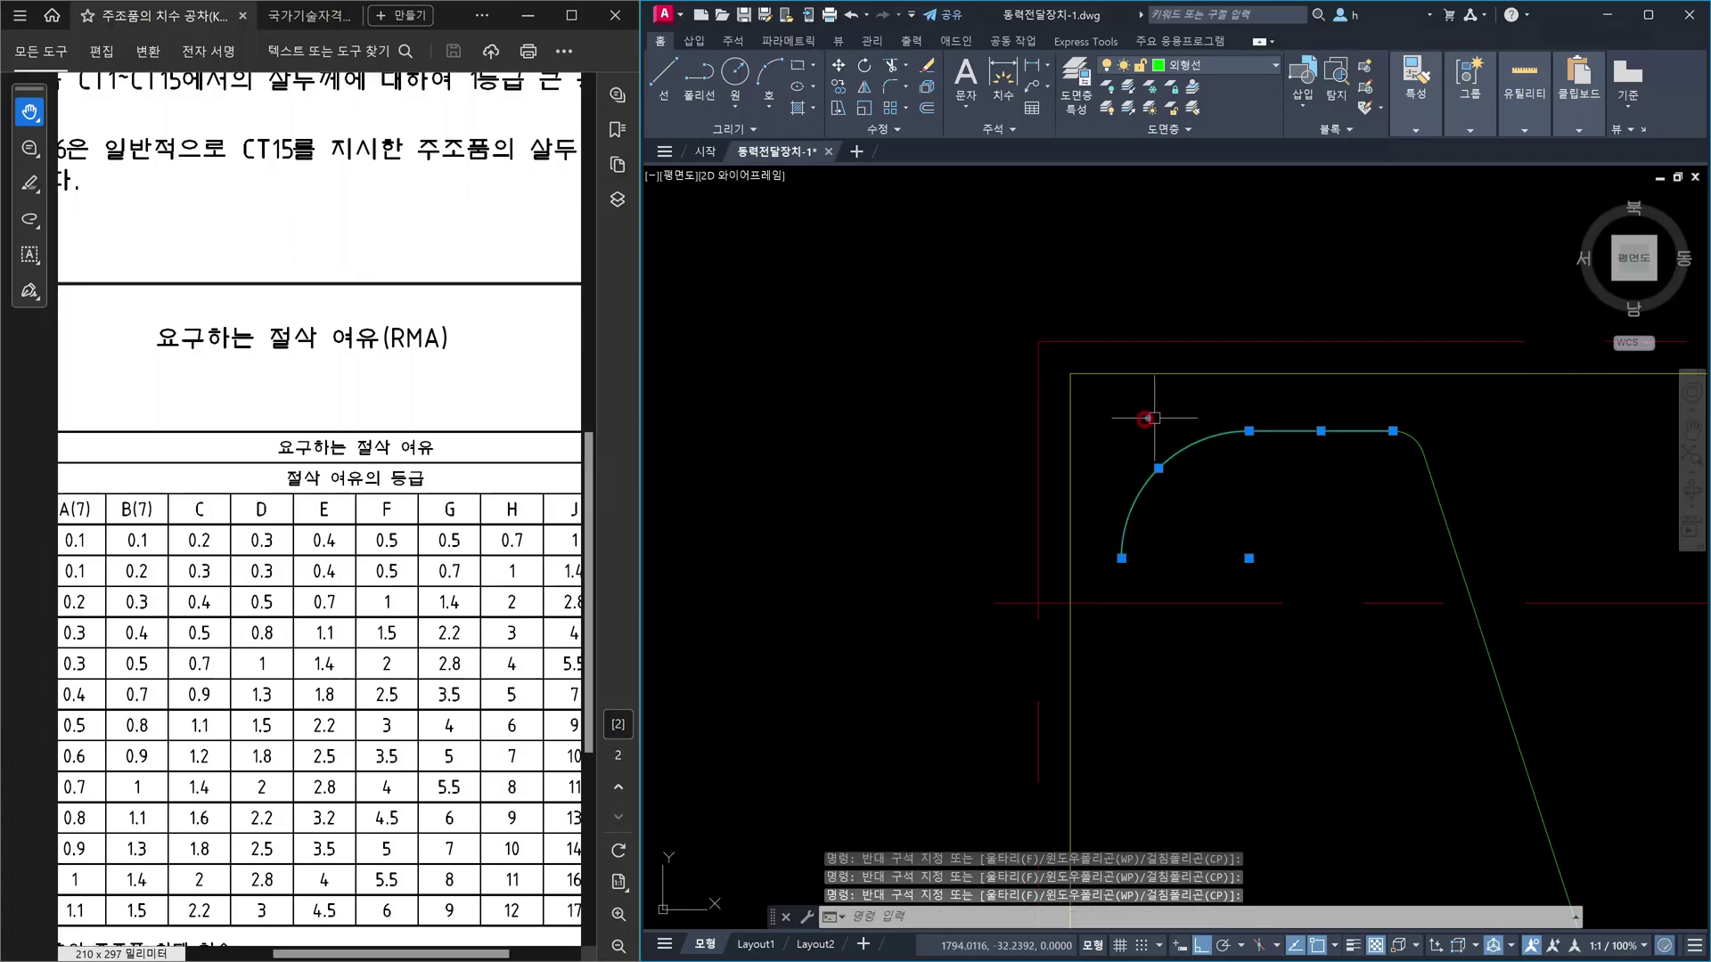
click(1397, 434)
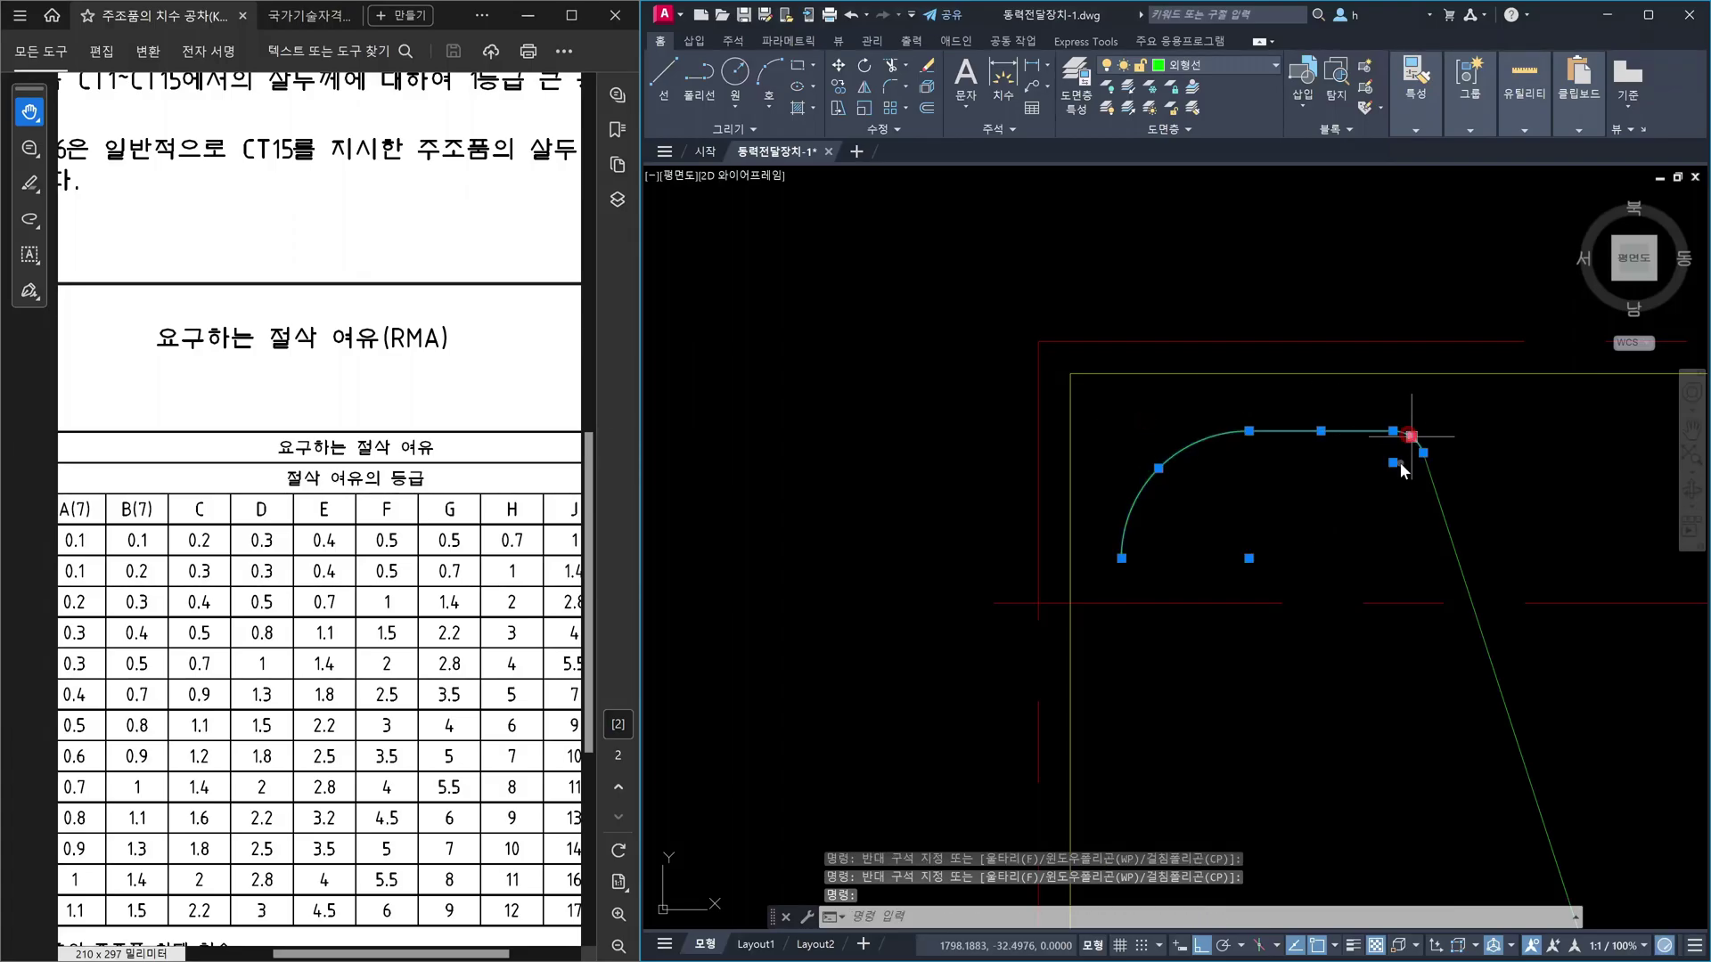
text(\)
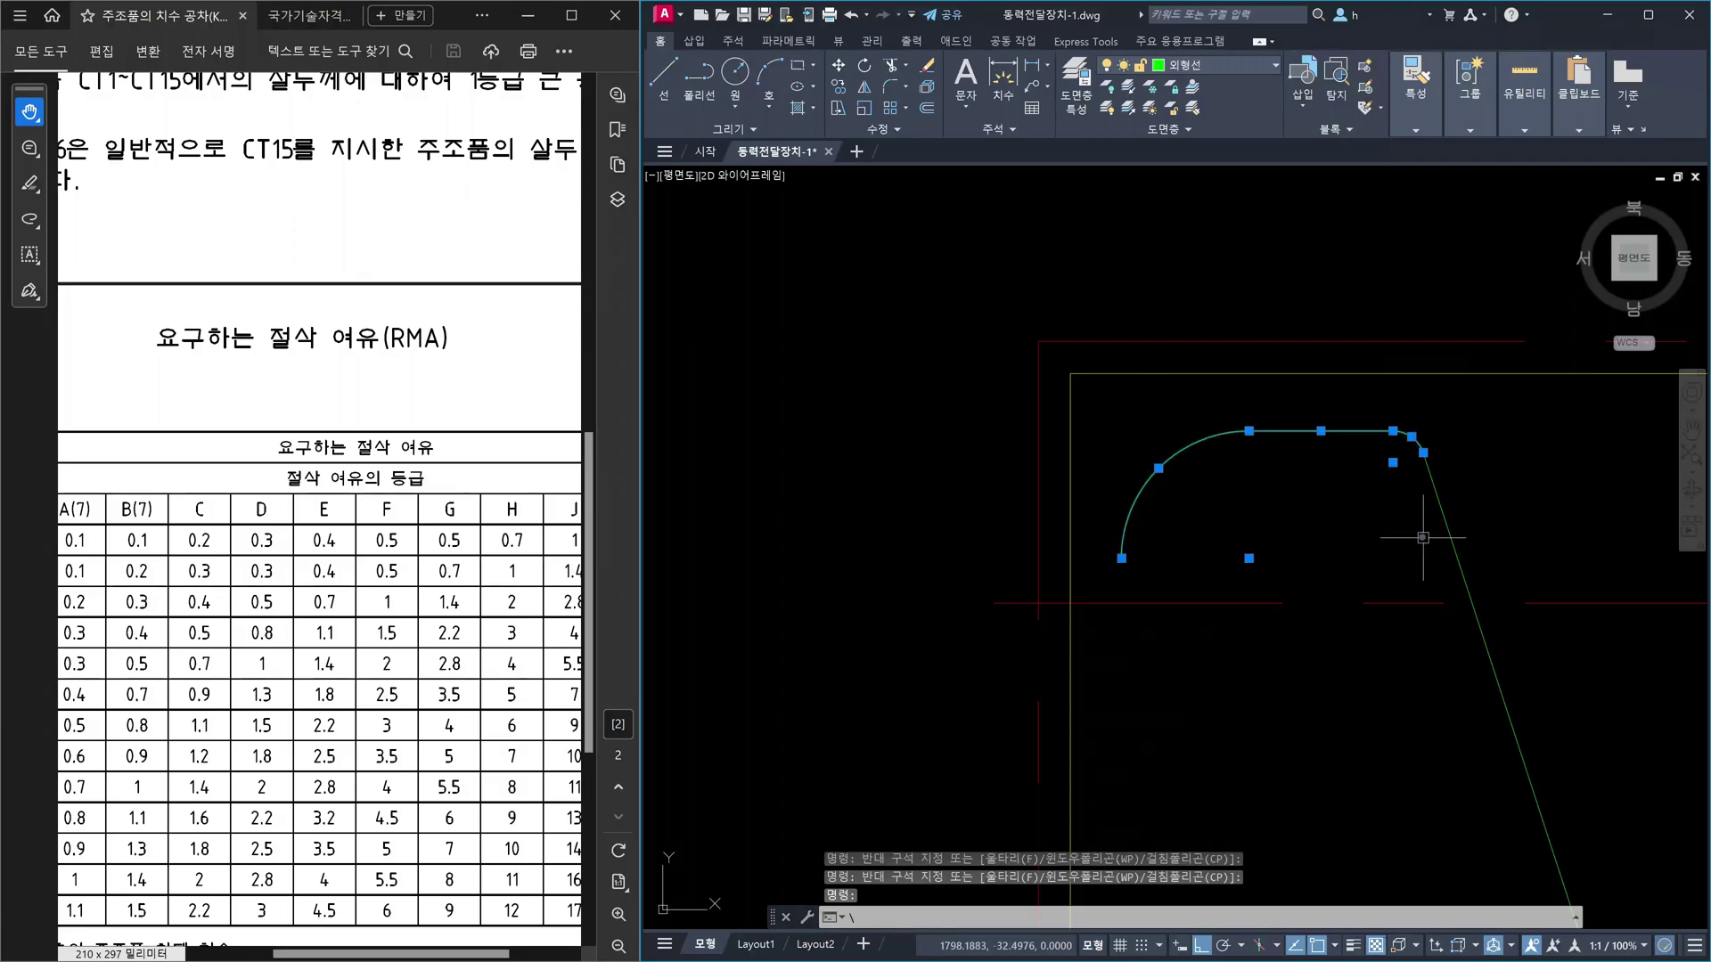
scroll(1495, 489, down, 2)
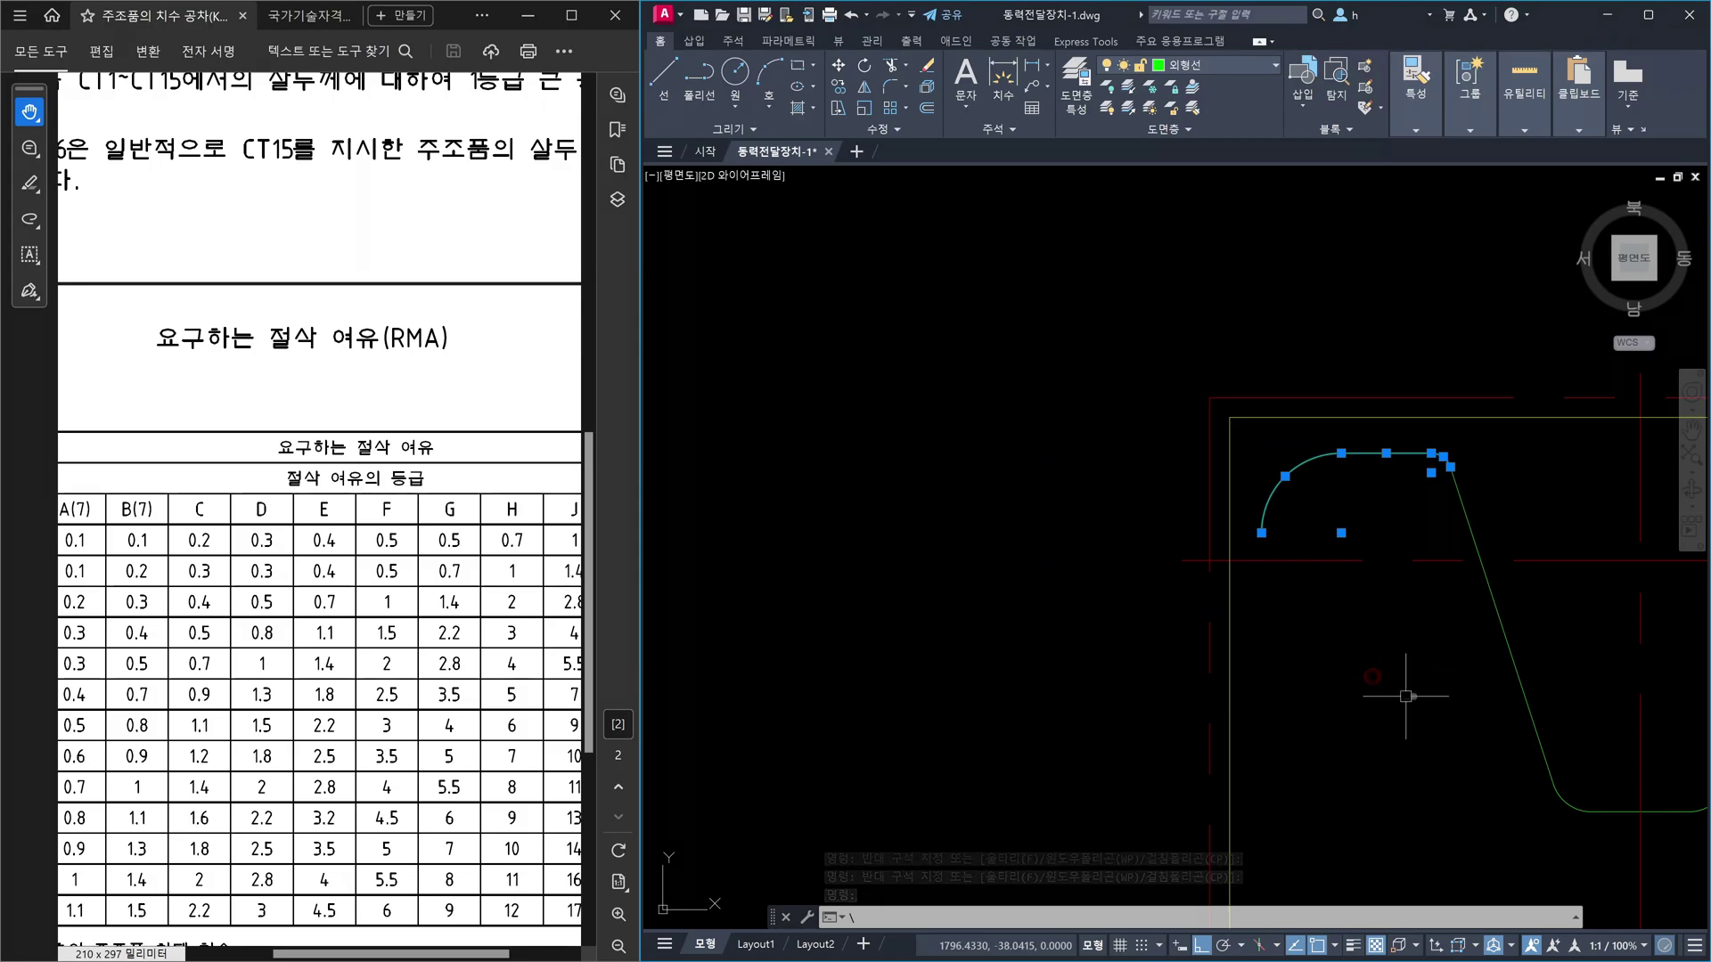
key(Escape)
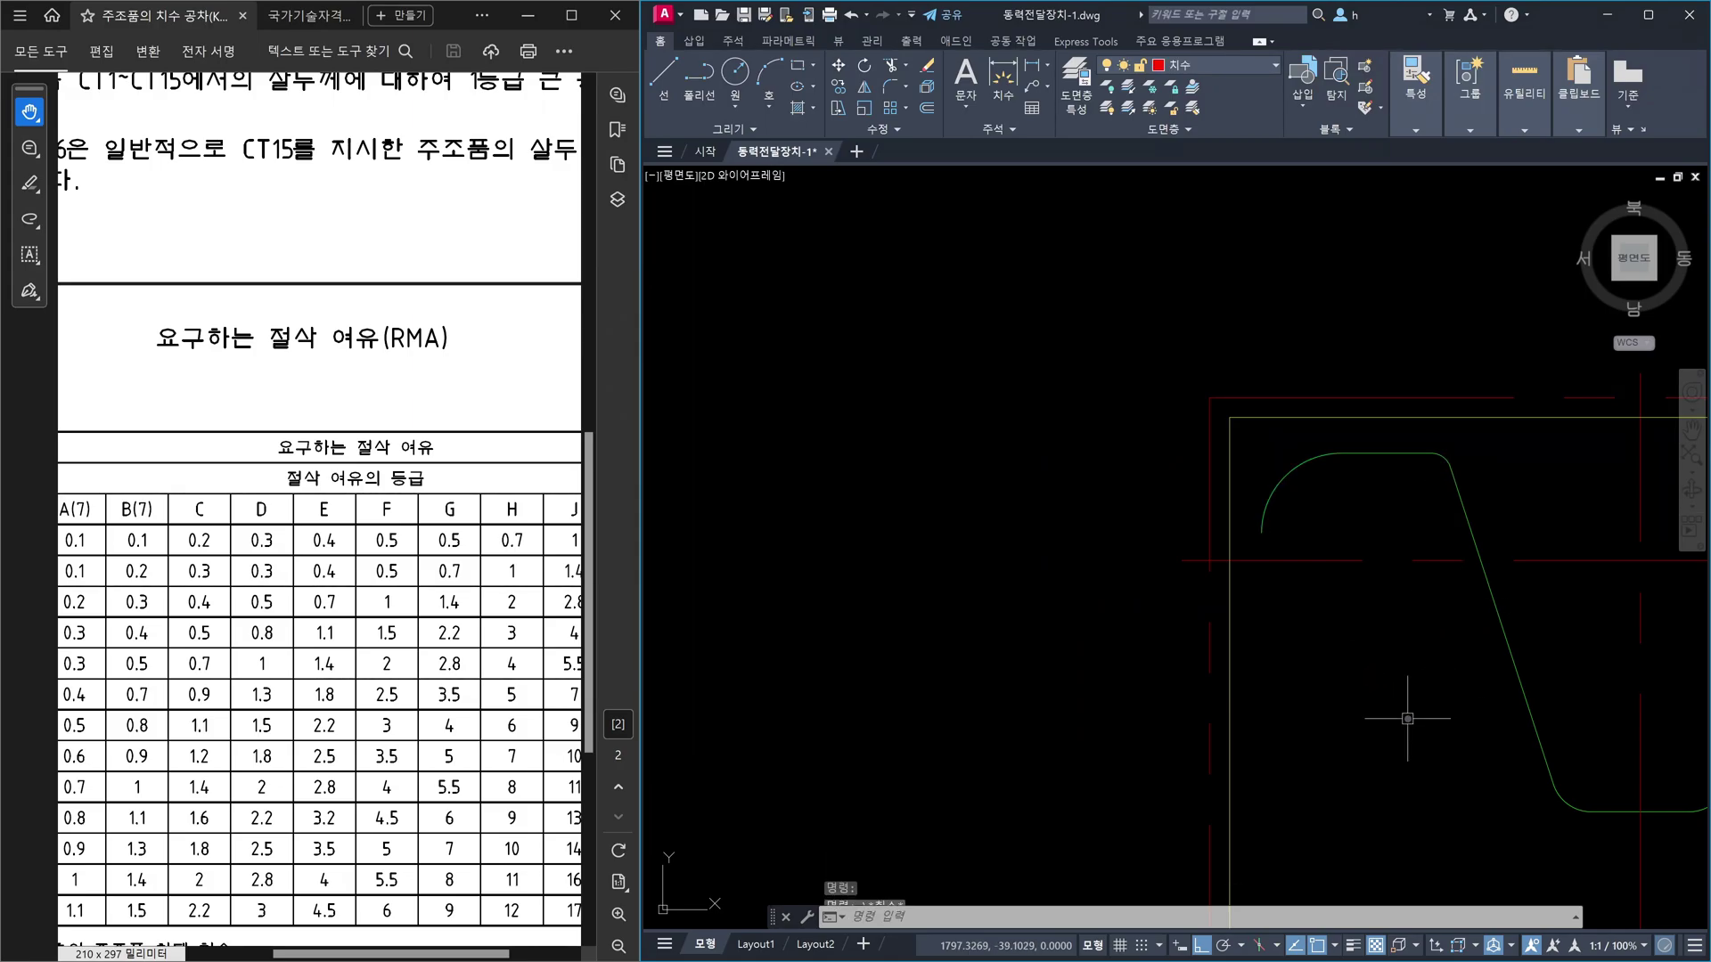
- Erase the large arc, flat line and small corner arc left of the upper V-groove in the right section
click(1373, 503)
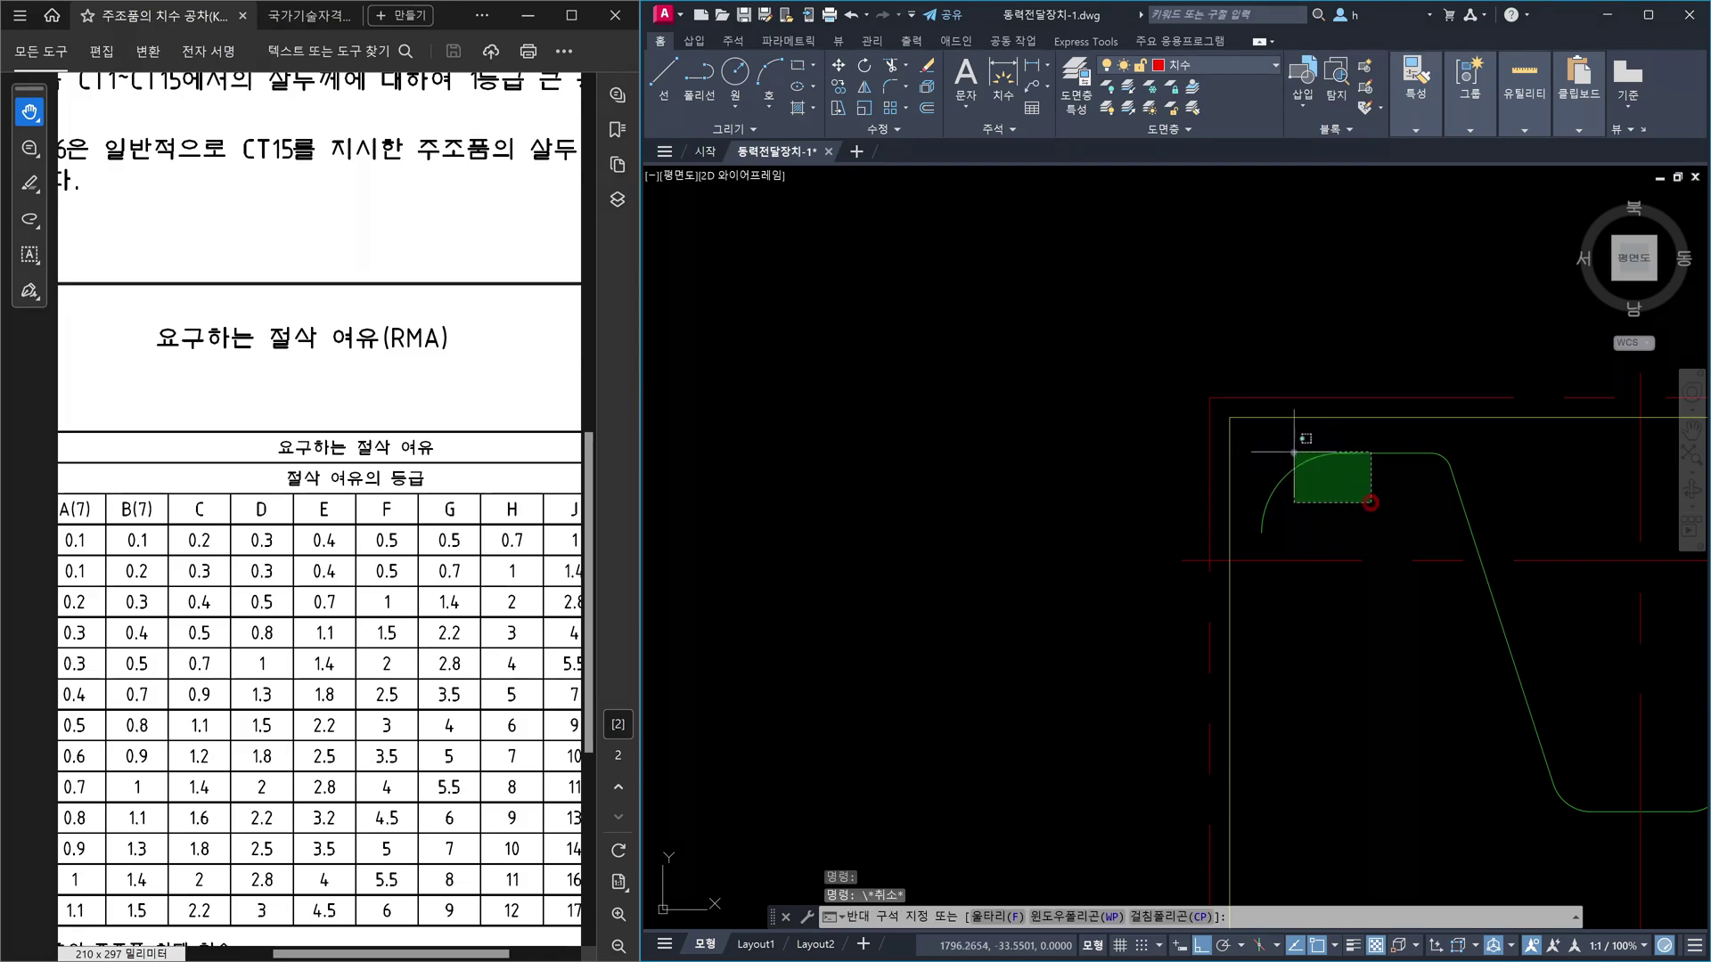
click(1294, 452)
click(1387, 438)
click(1532, 517)
key(Delete)
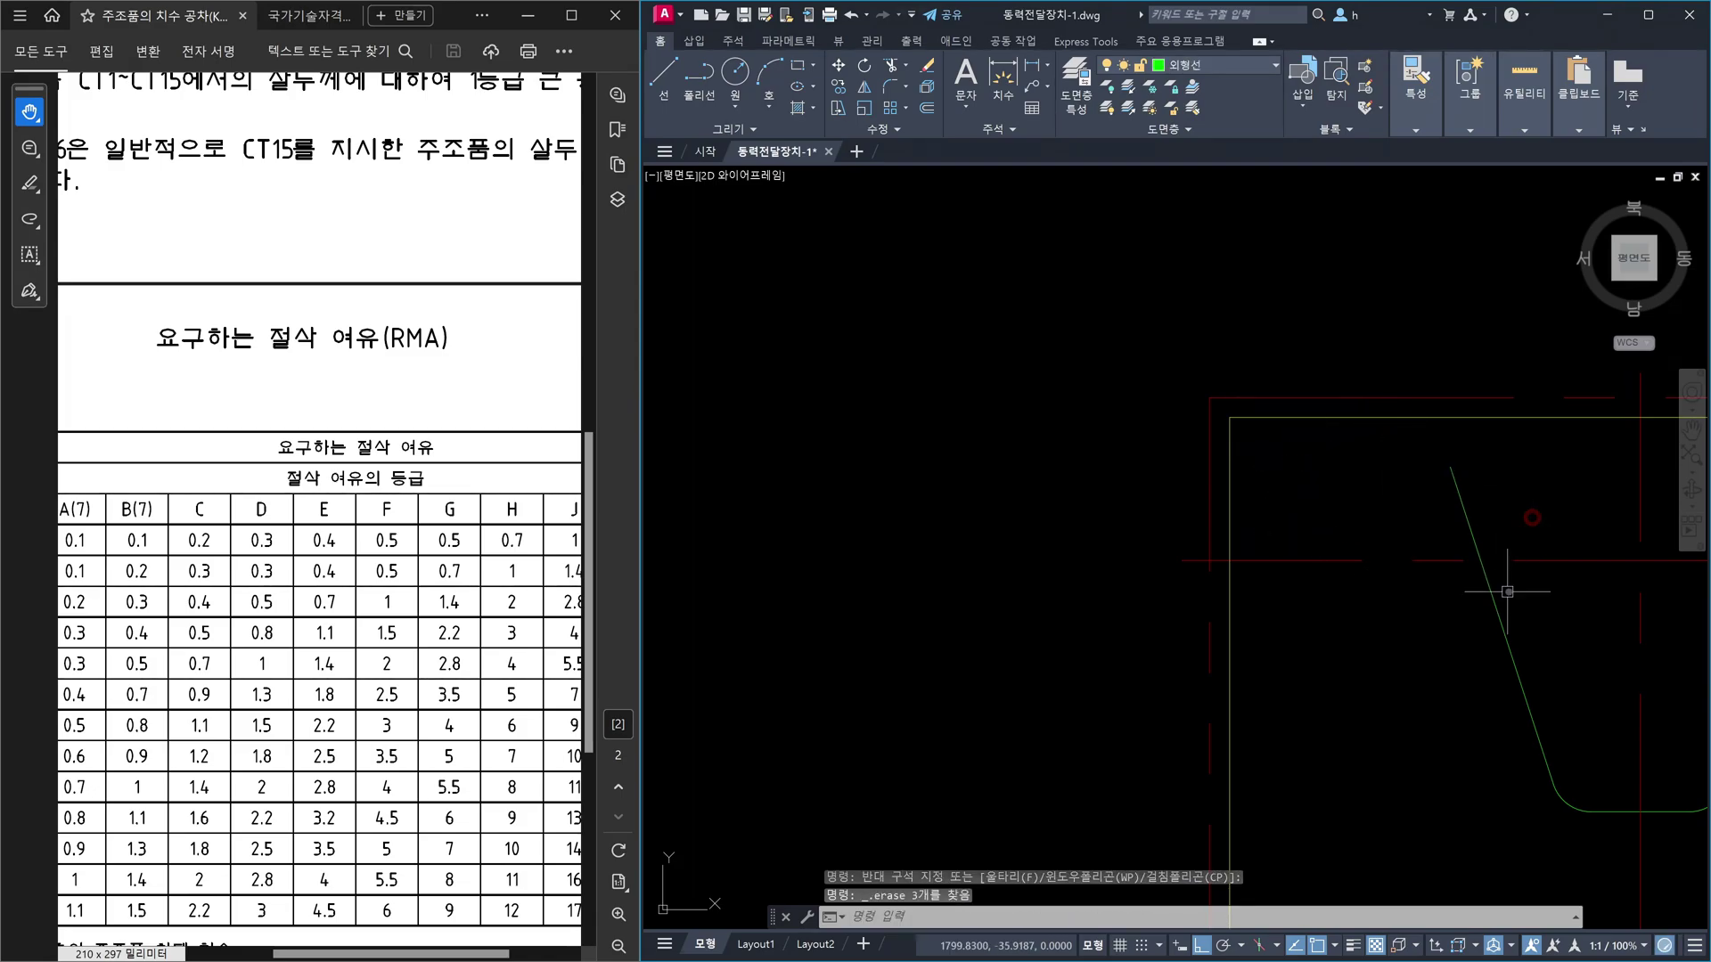
- Erase the arcs and flat line right of the upper V-groove in the right section
scroll(1515, 570, down, 4)
middle_drag(1546, 573, 1119, 530)
scroll(1212, 490, up, 4)
click(1146, 429)
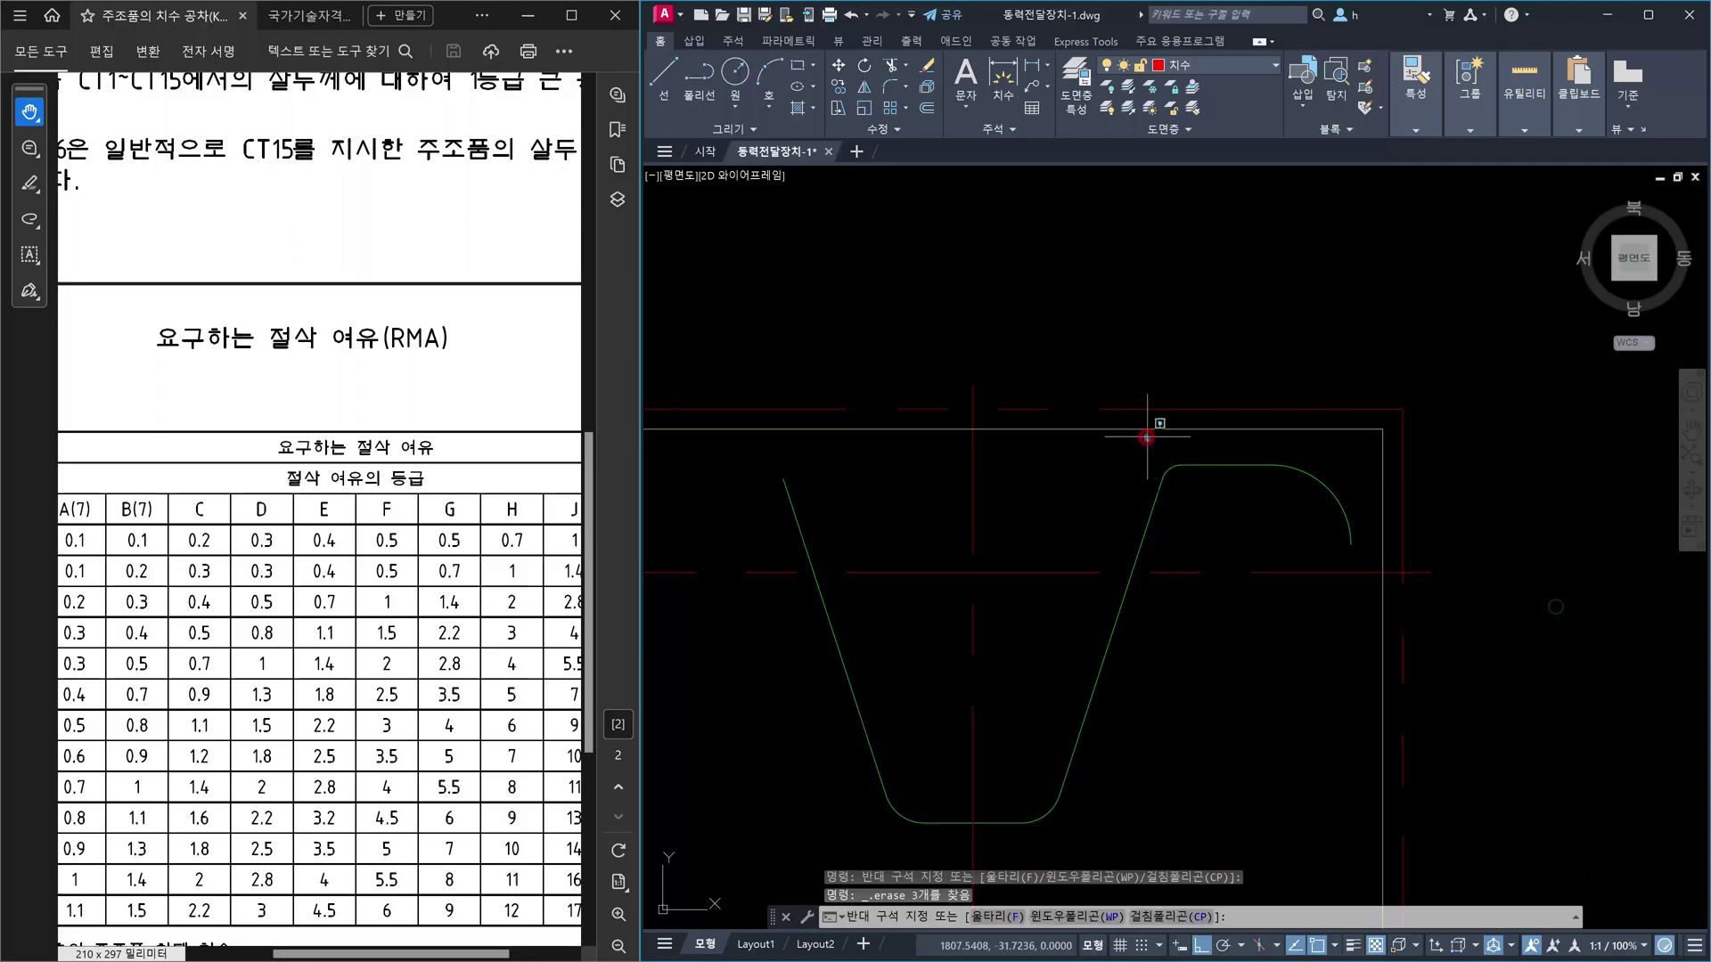
click(1368, 573)
key(Escape)
- Erase the flat lines and small corner arcs on both sides of the lower V-groove in the right section
scroll(1367, 573, down, 6)
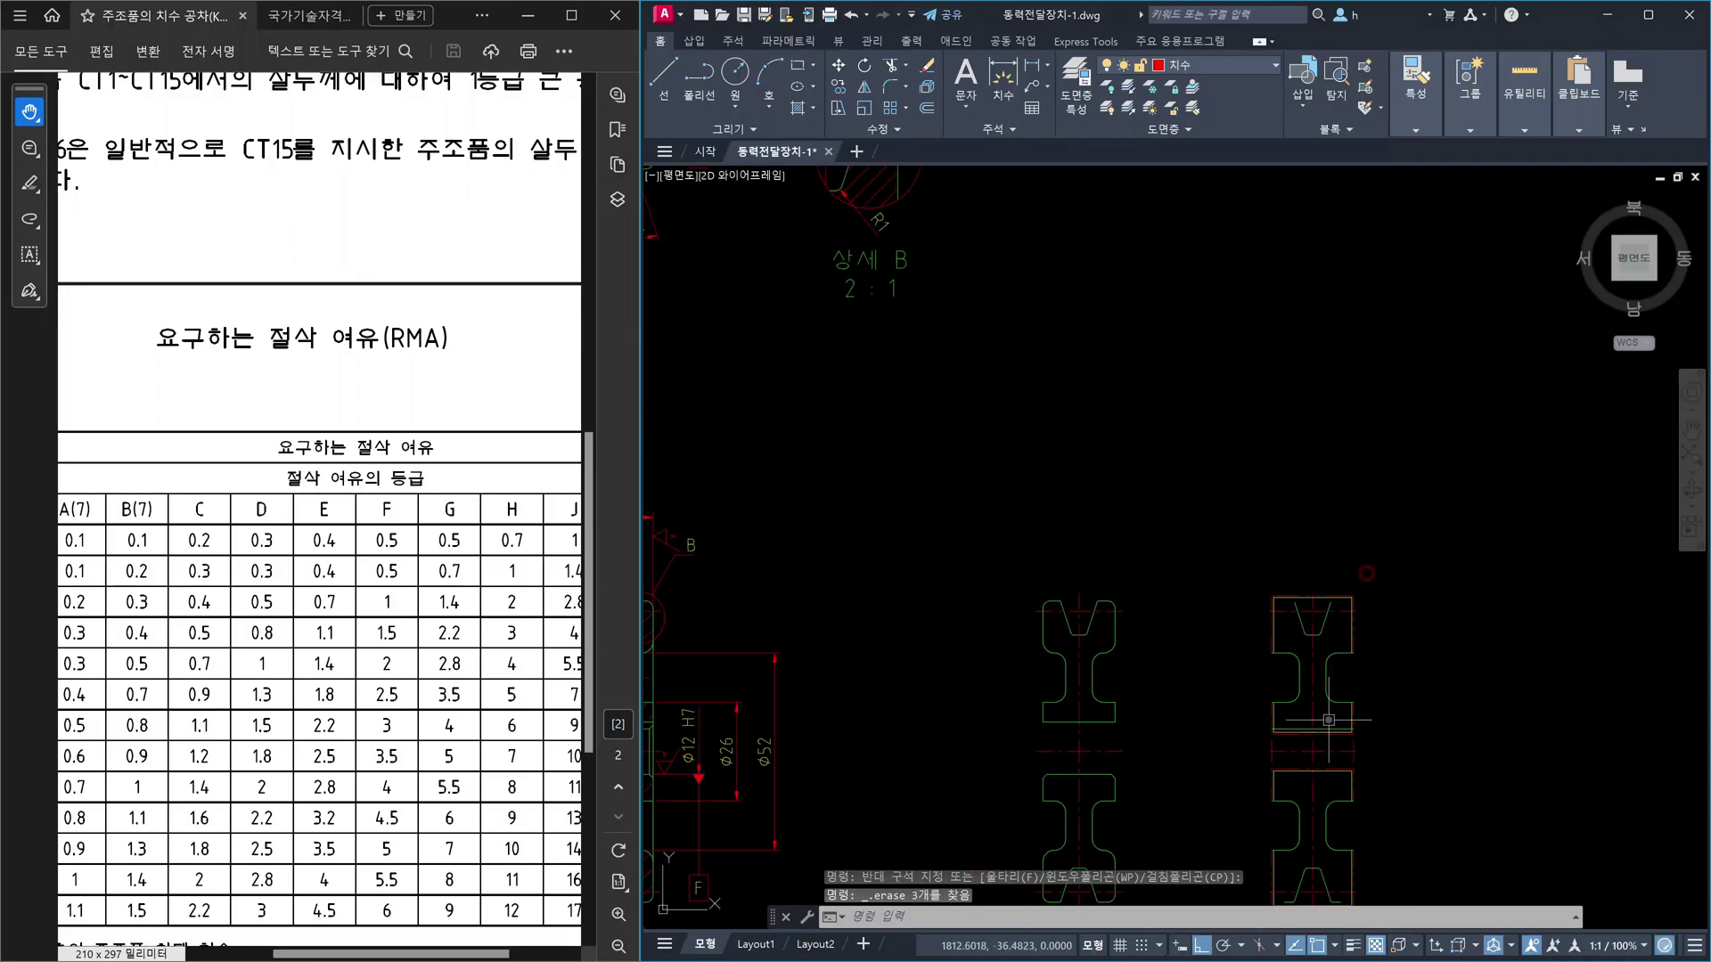
middle_drag(1185, 864, 1174, 663)
scroll(1174, 662, up, 4)
scroll(1175, 662, up, 2)
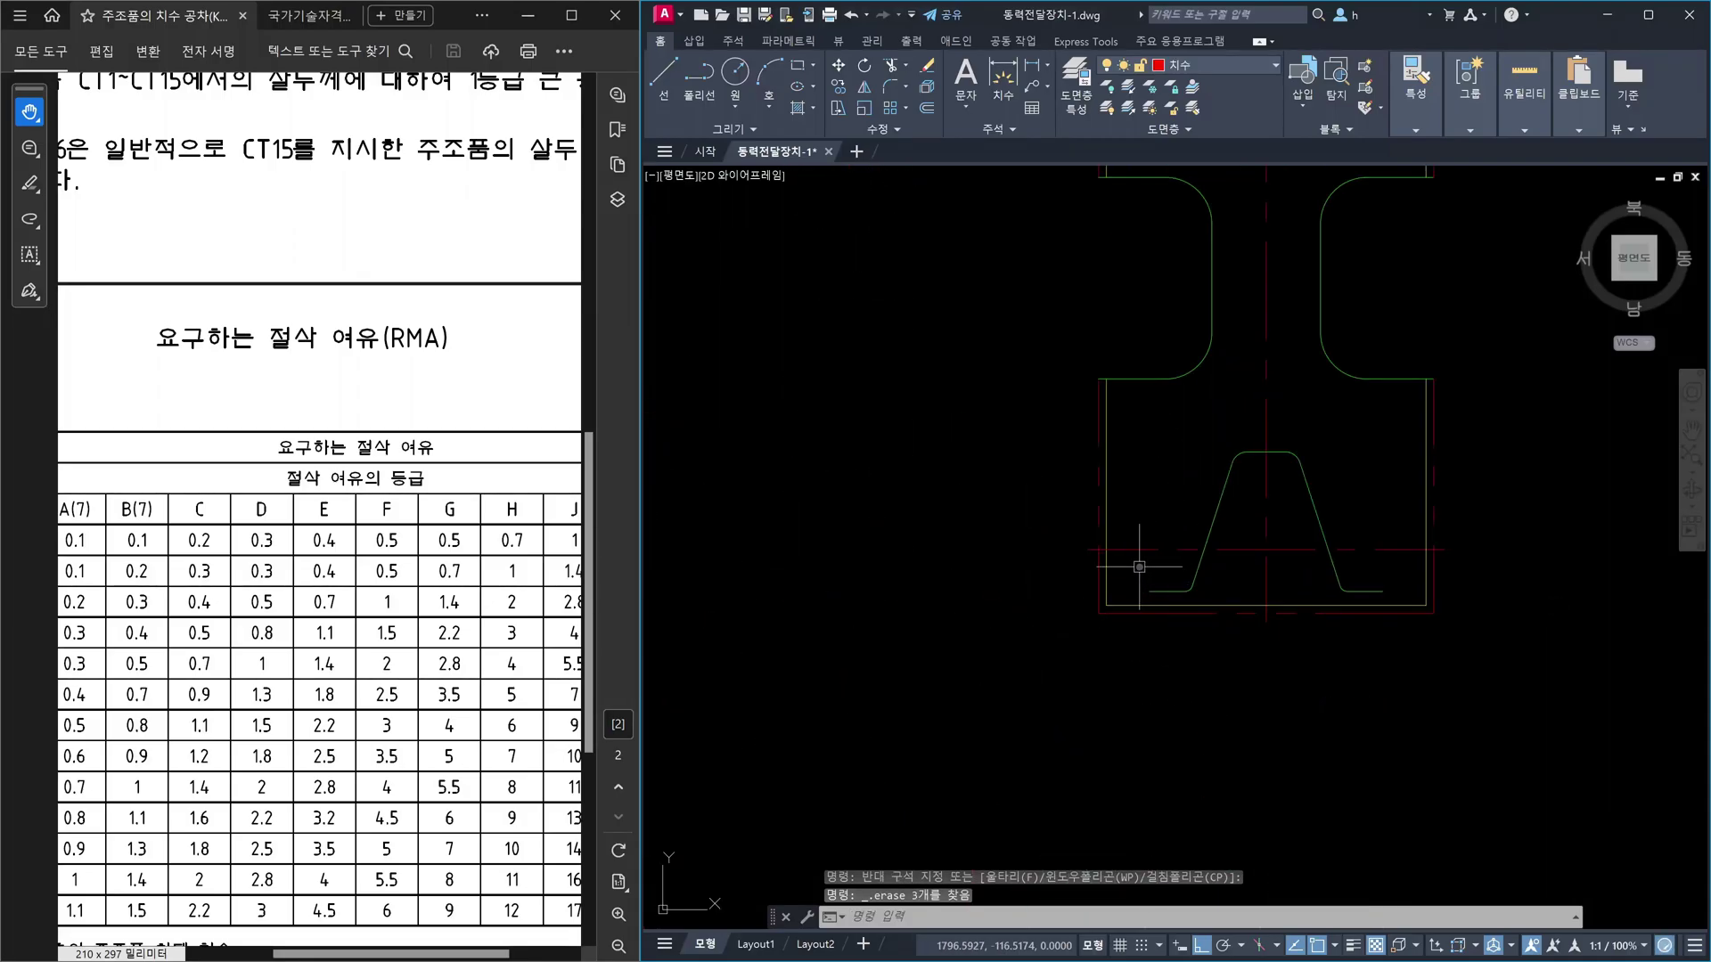
click(1138, 566)
click(1256, 688)
click(1307, 579)
click(1412, 670)
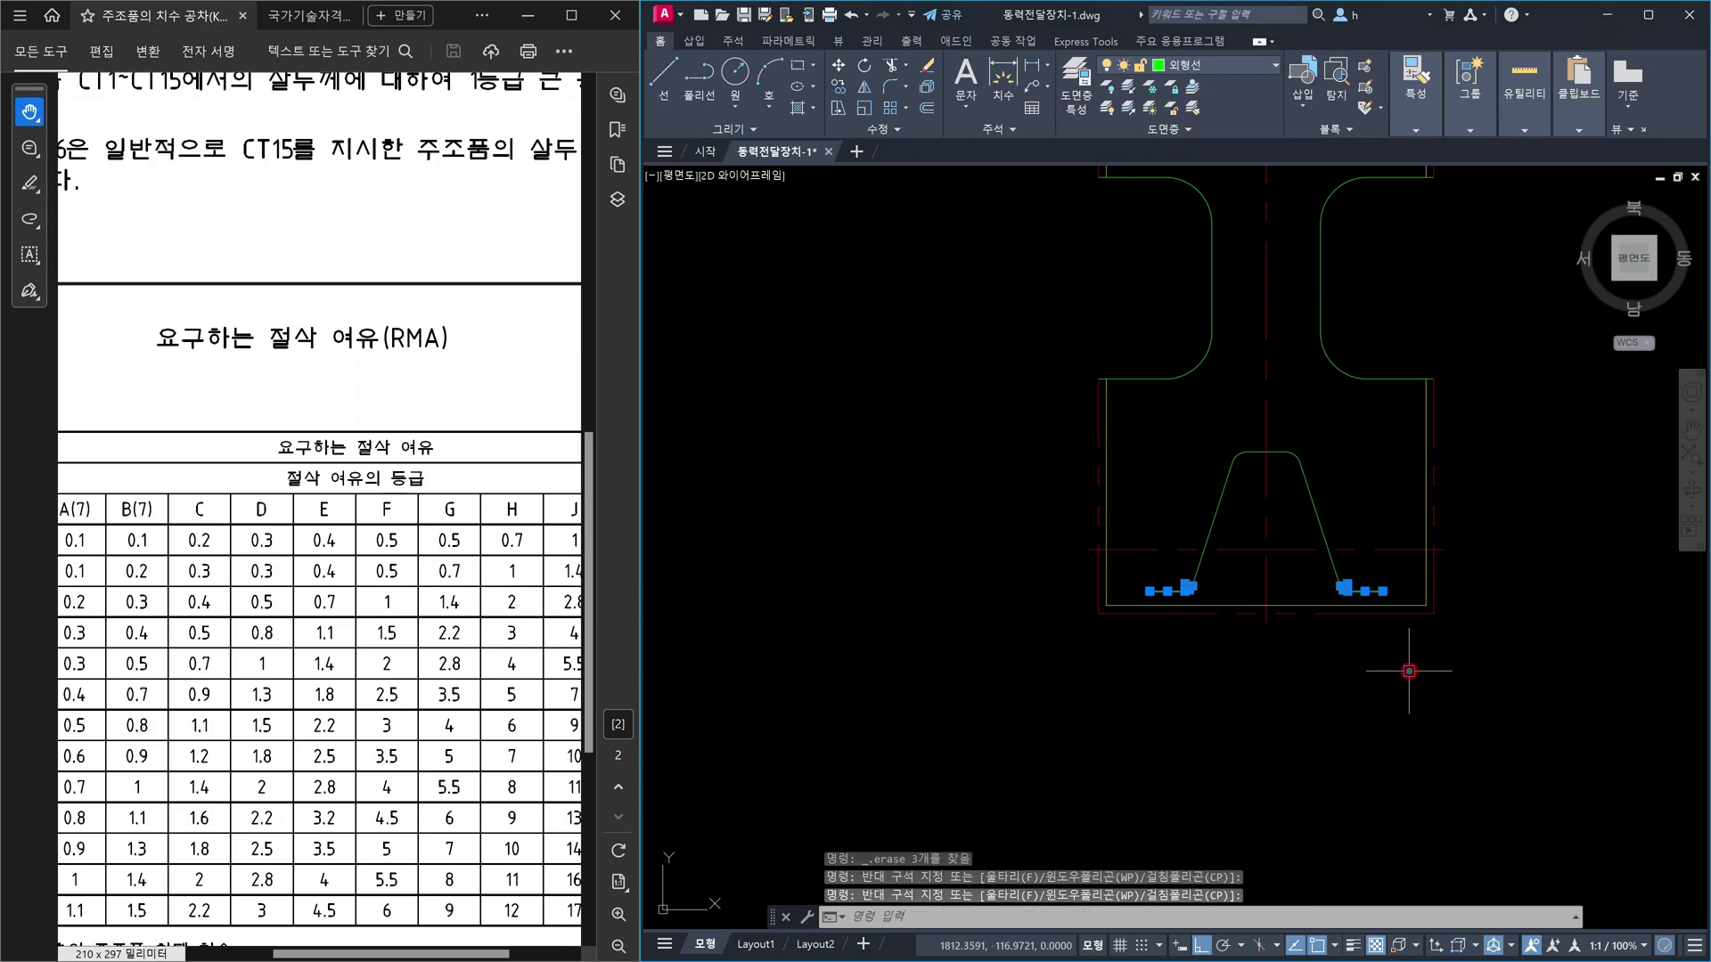
key(Delete)
- Copy the whole right pulley section, upper and lower halves, to the empty area straight below it
scroll(1413, 581, down, 4)
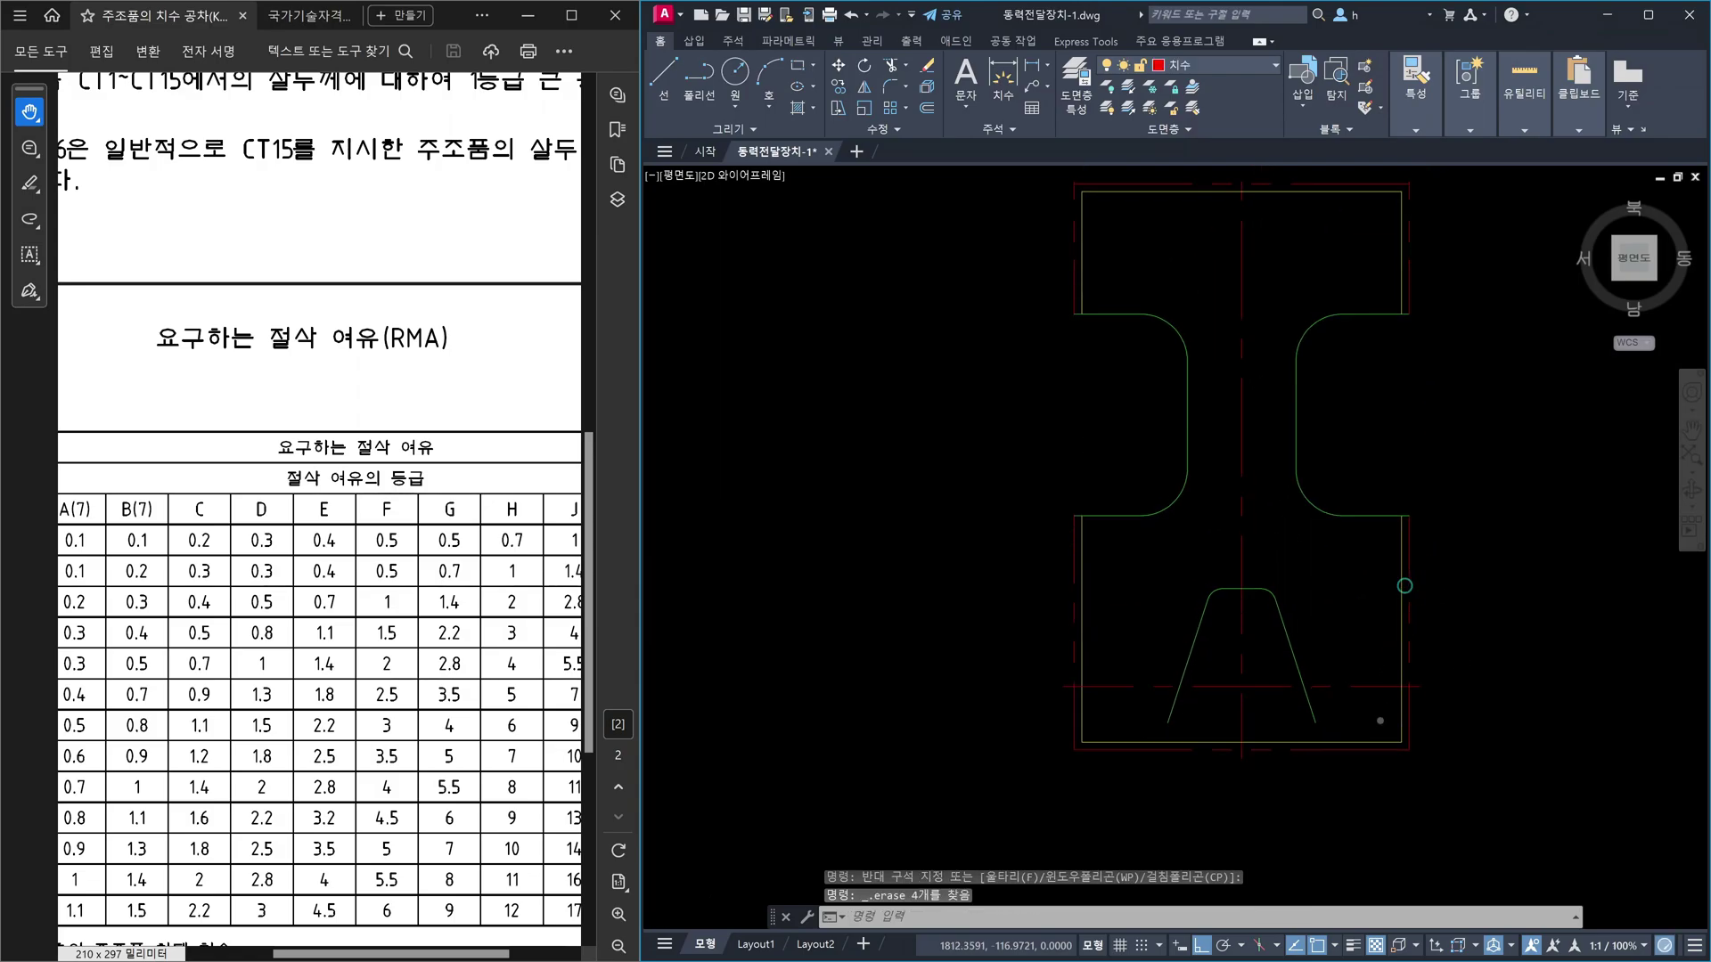
scroll(1443, 577, down, 2)
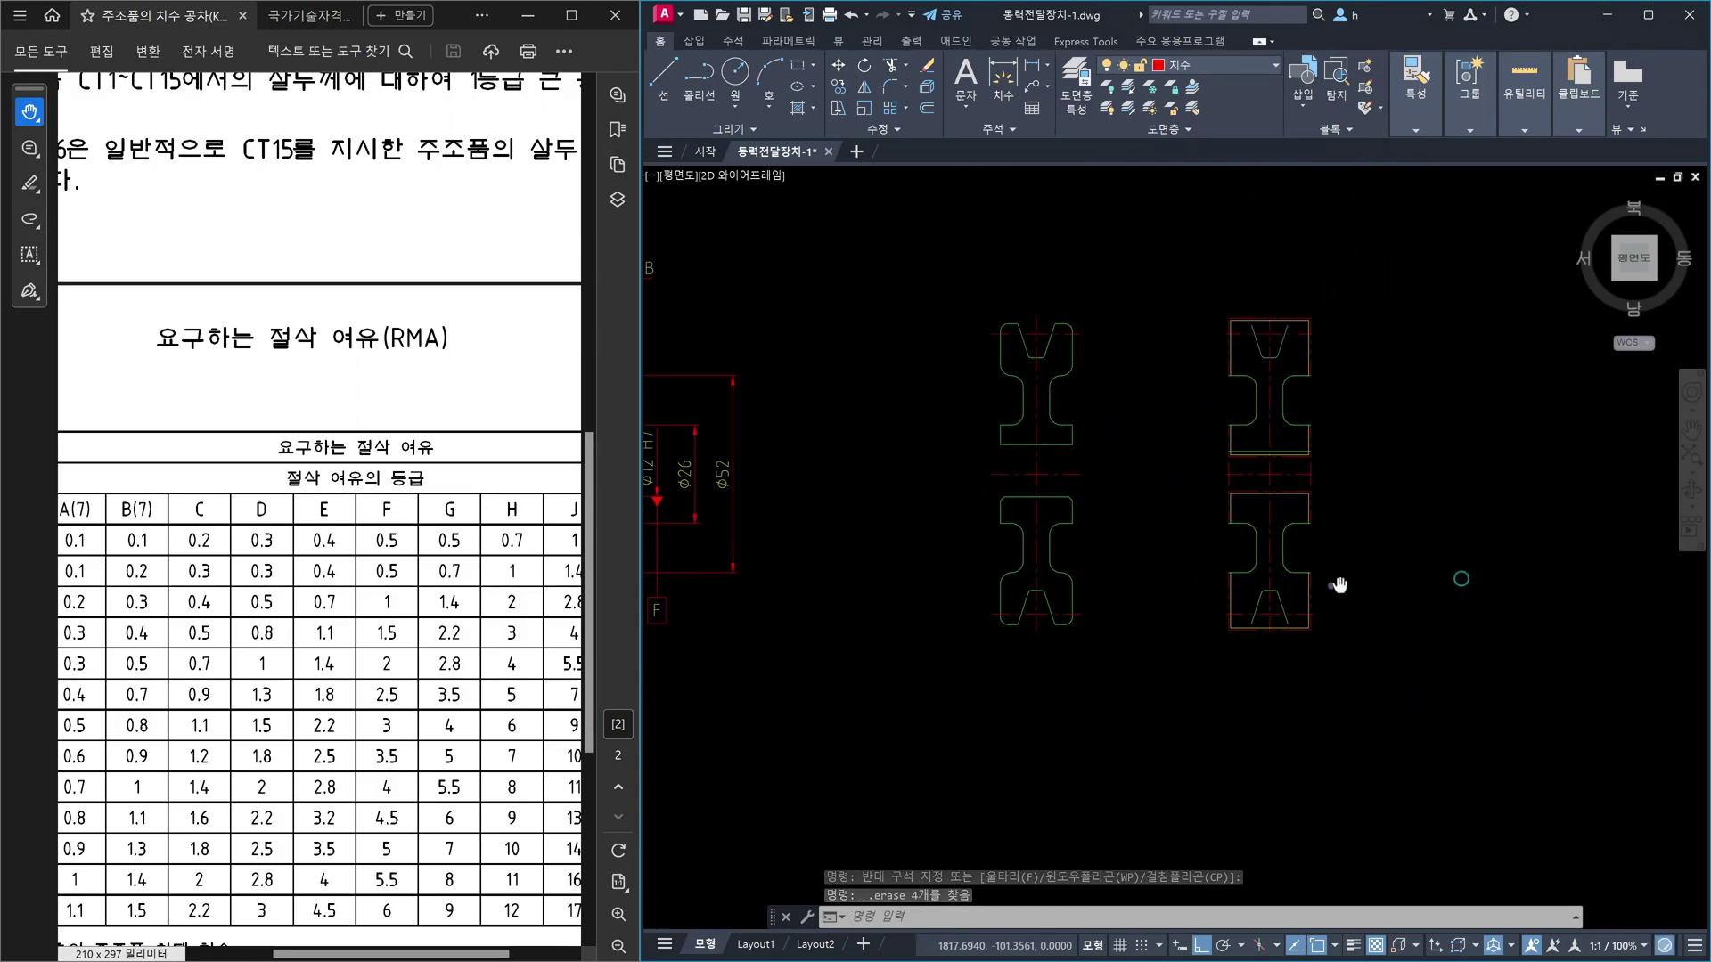
text(co)
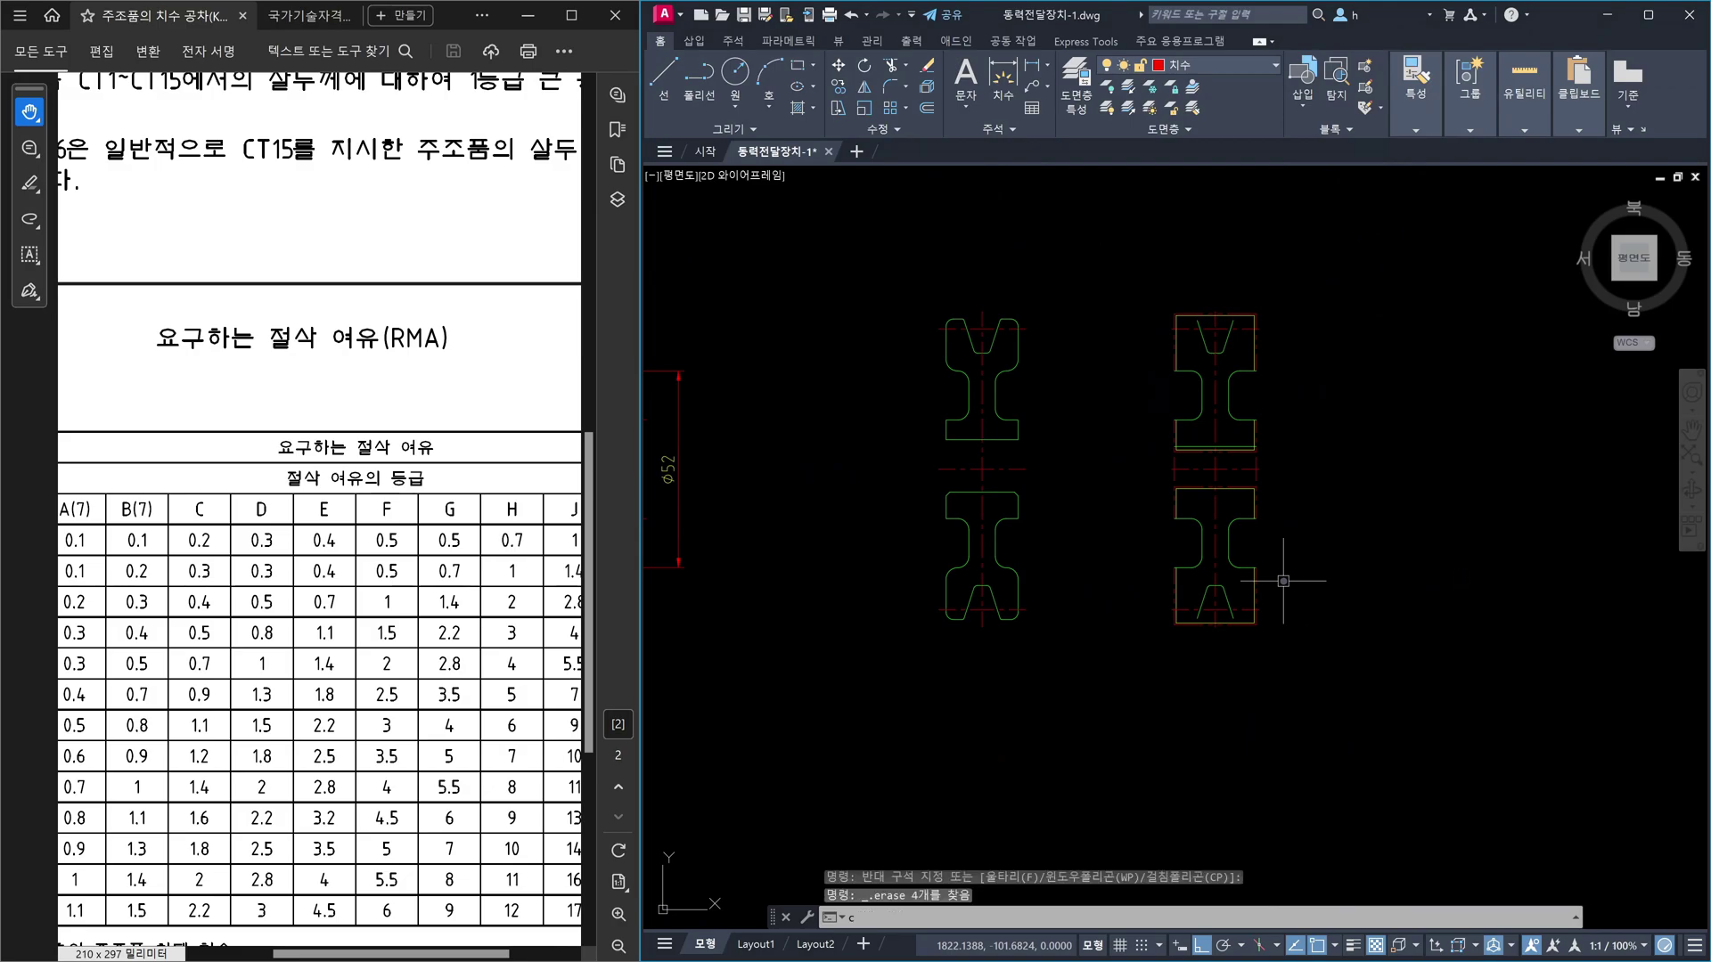
key(Return)
click(1155, 294)
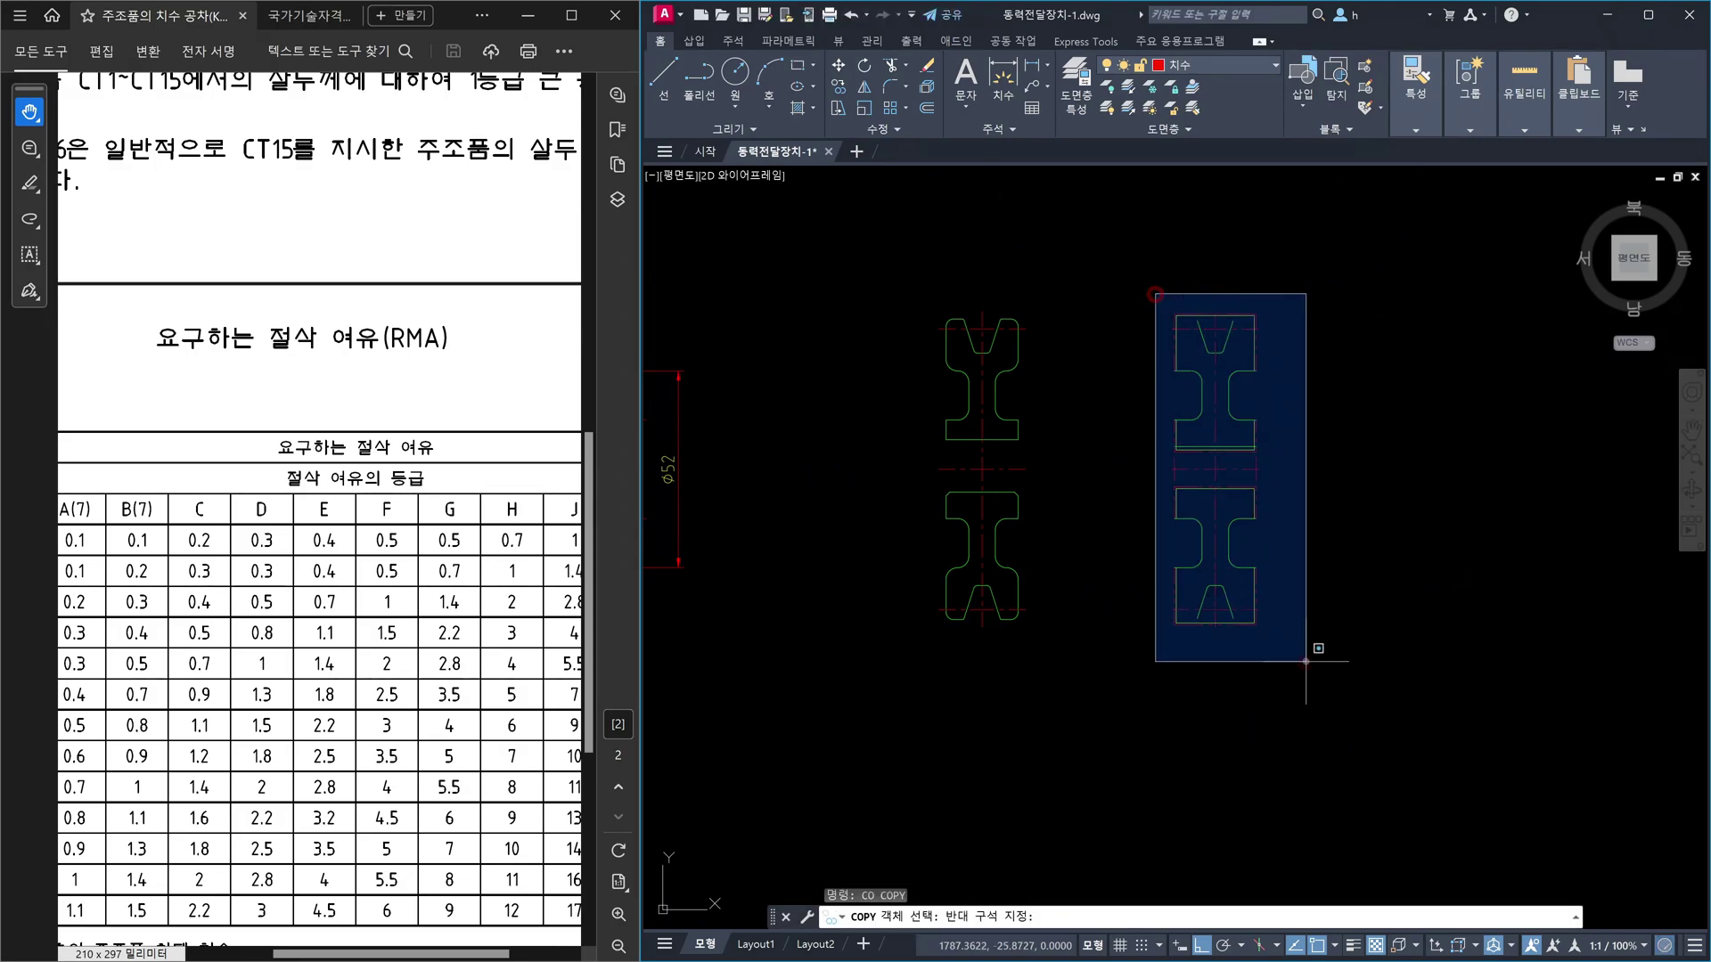
click(1341, 704)
key(Return)
click(1332, 299)
scroll(1332, 300, down, 4)
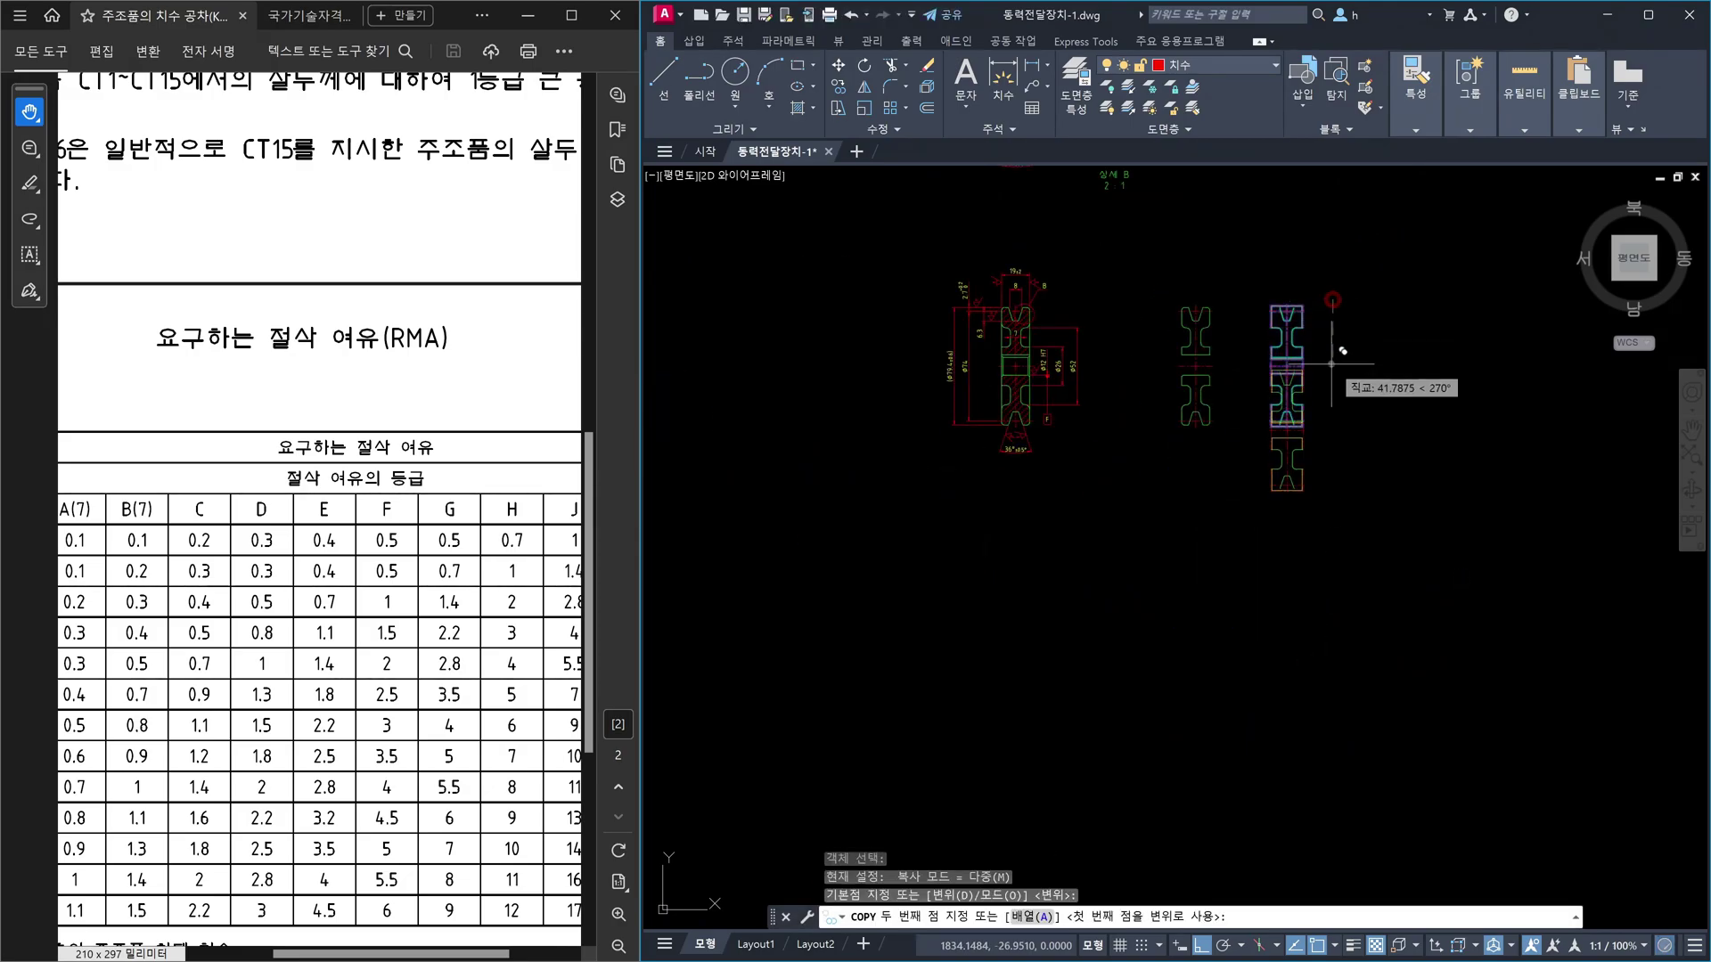
click(1339, 462)
key(Escape)
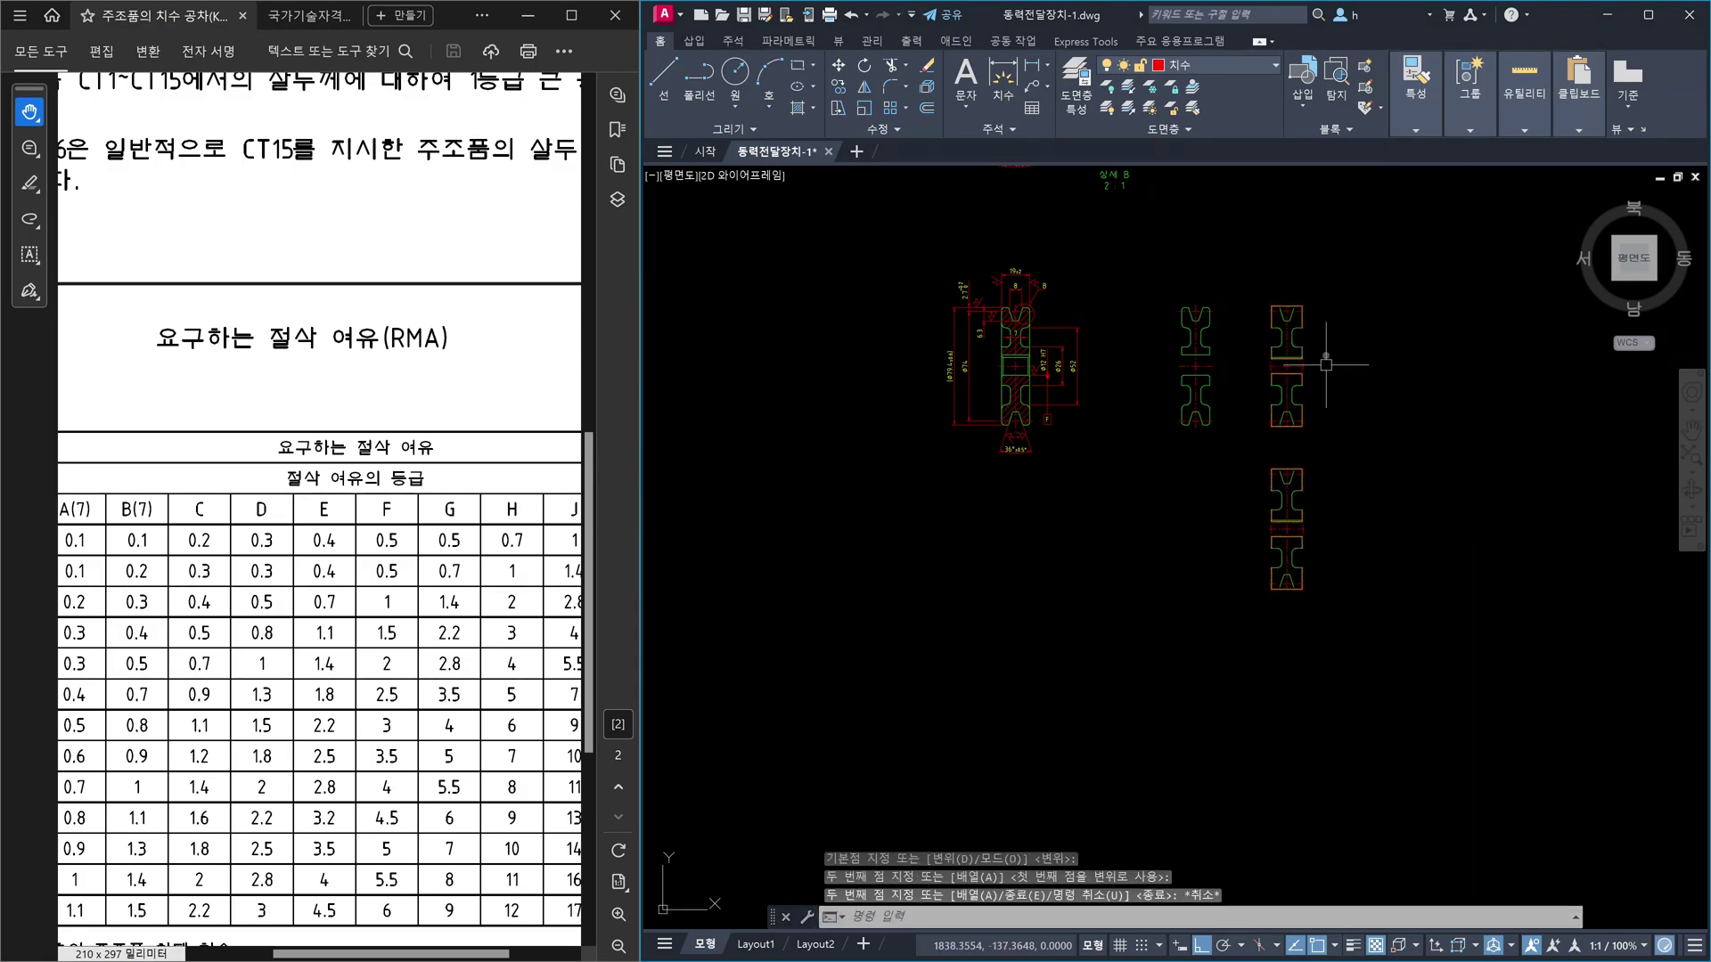
- Erase the remaining upper V-groove outline, including its slanted sides, floor and corner arcs, in the original right section
scroll(1326, 365, up, 8)
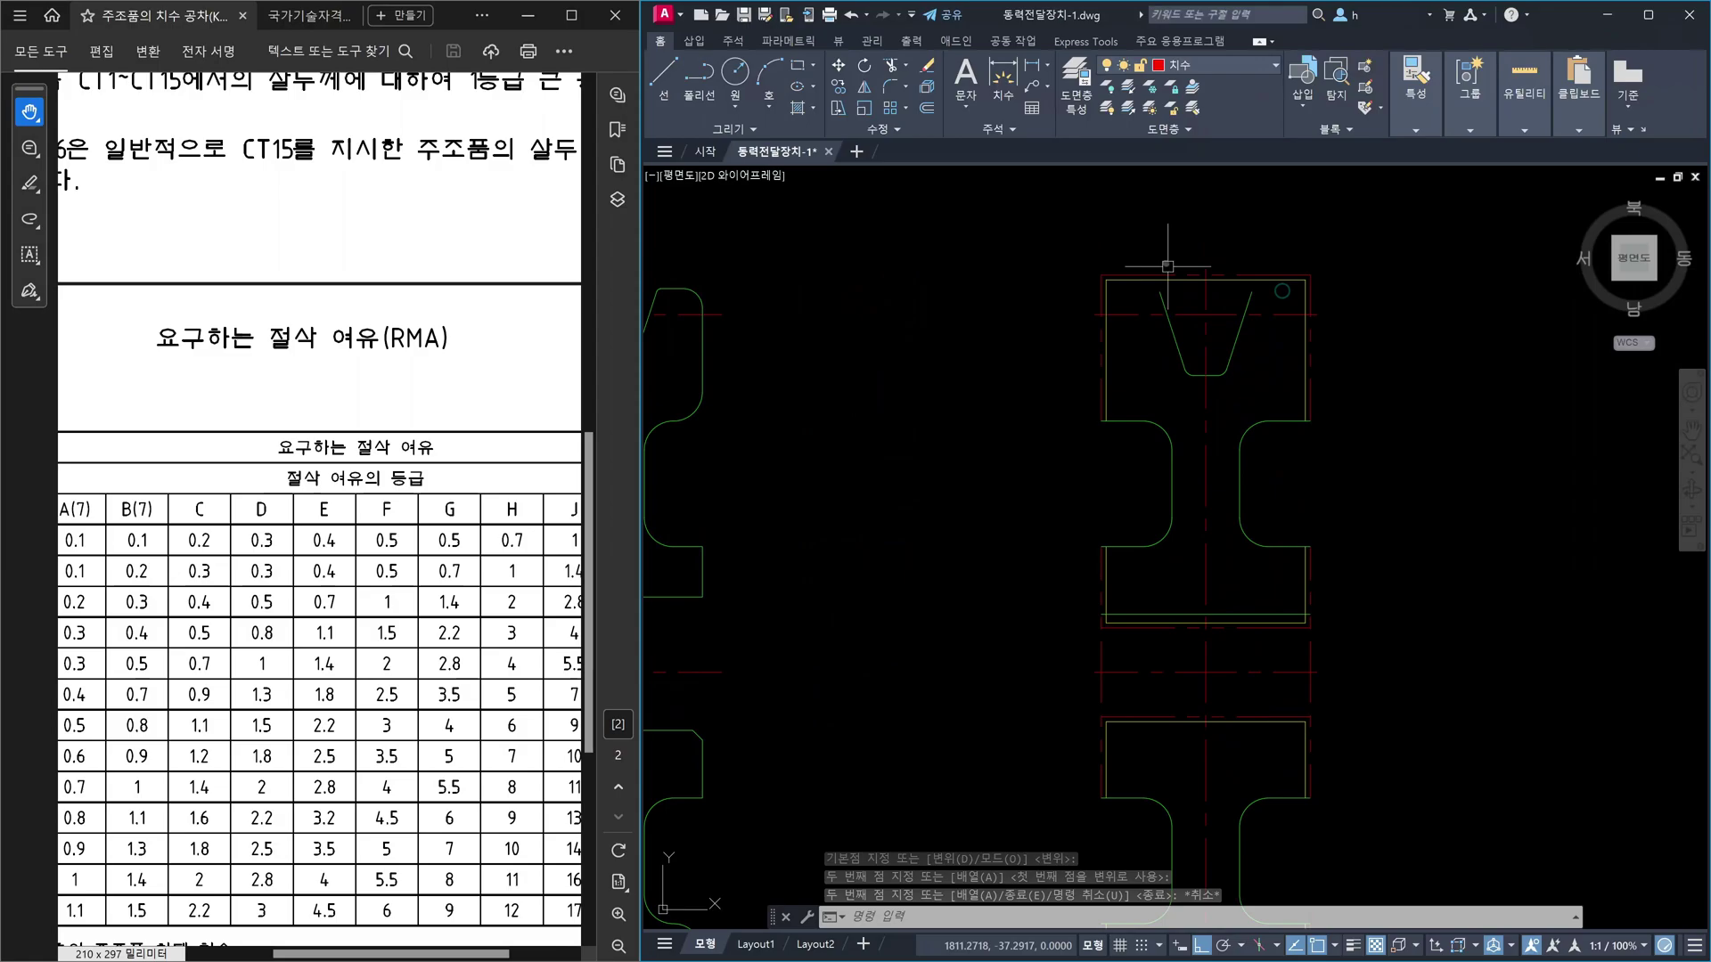
scroll(1167, 265, up, 2)
click(1113, 203)
click(1319, 473)
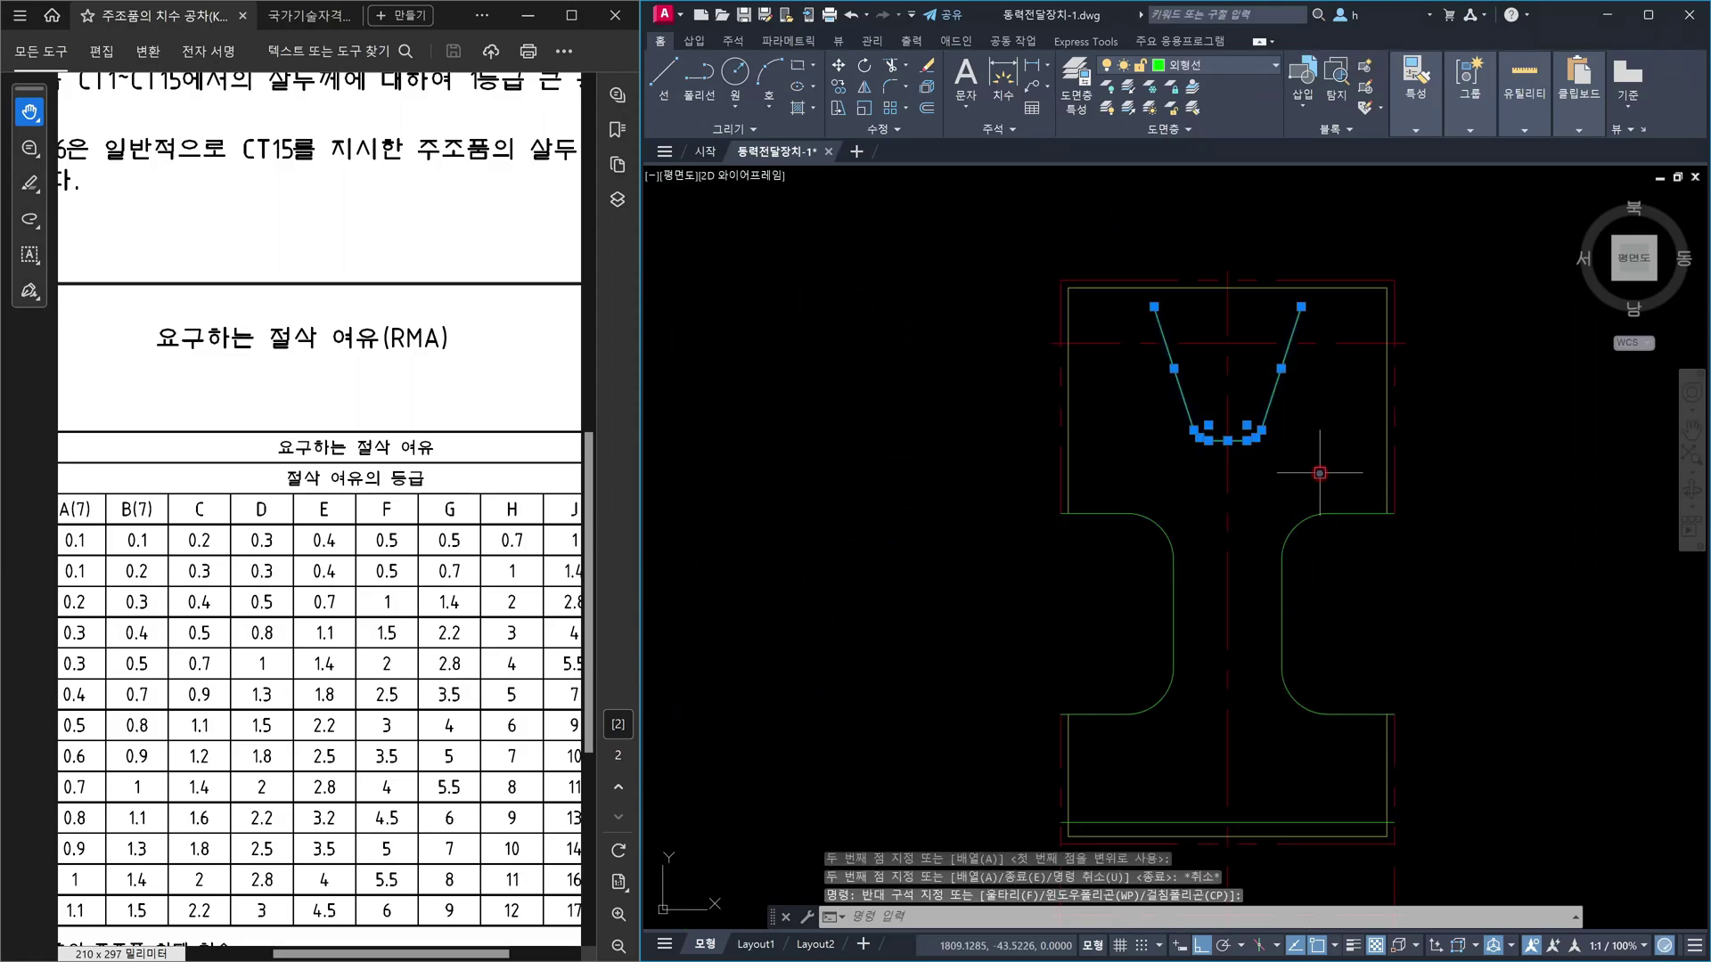
key(Delete)
- Erase the remaining lower V-groove outline, including its slanted sides, top line and corner arcs, in the original right section
scroll(1320, 473, down, 5)
scroll(1243, 528, up, 5)
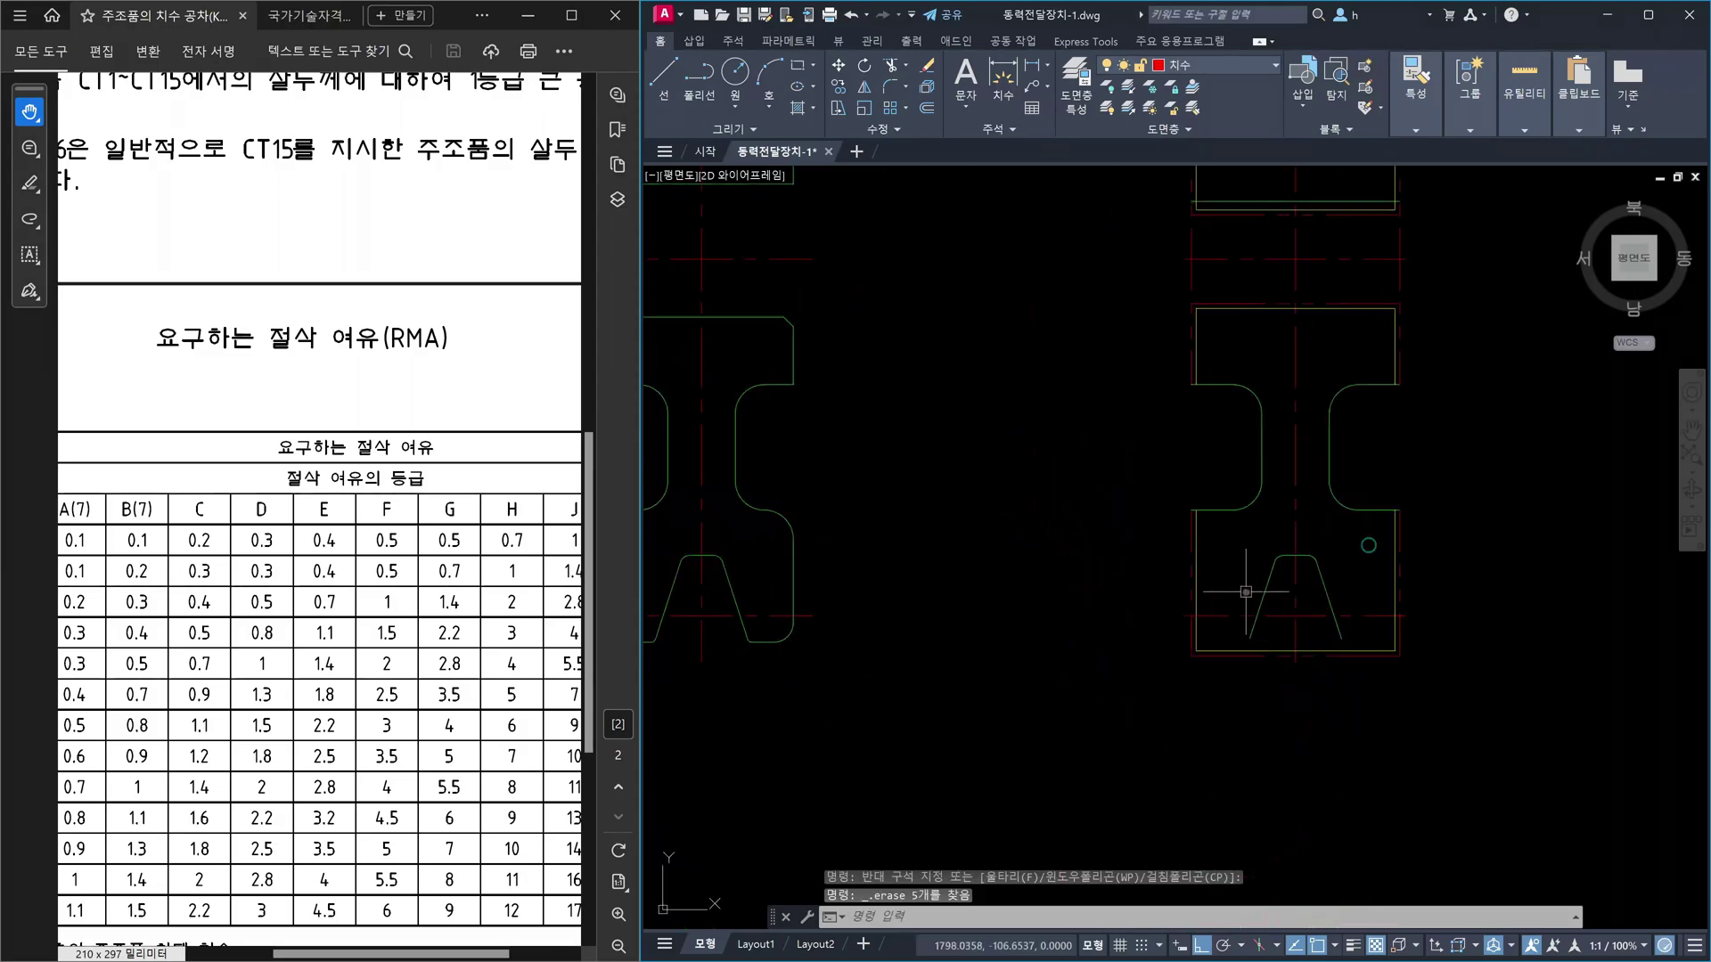
click(1243, 529)
click(1424, 752)
key(Delete)
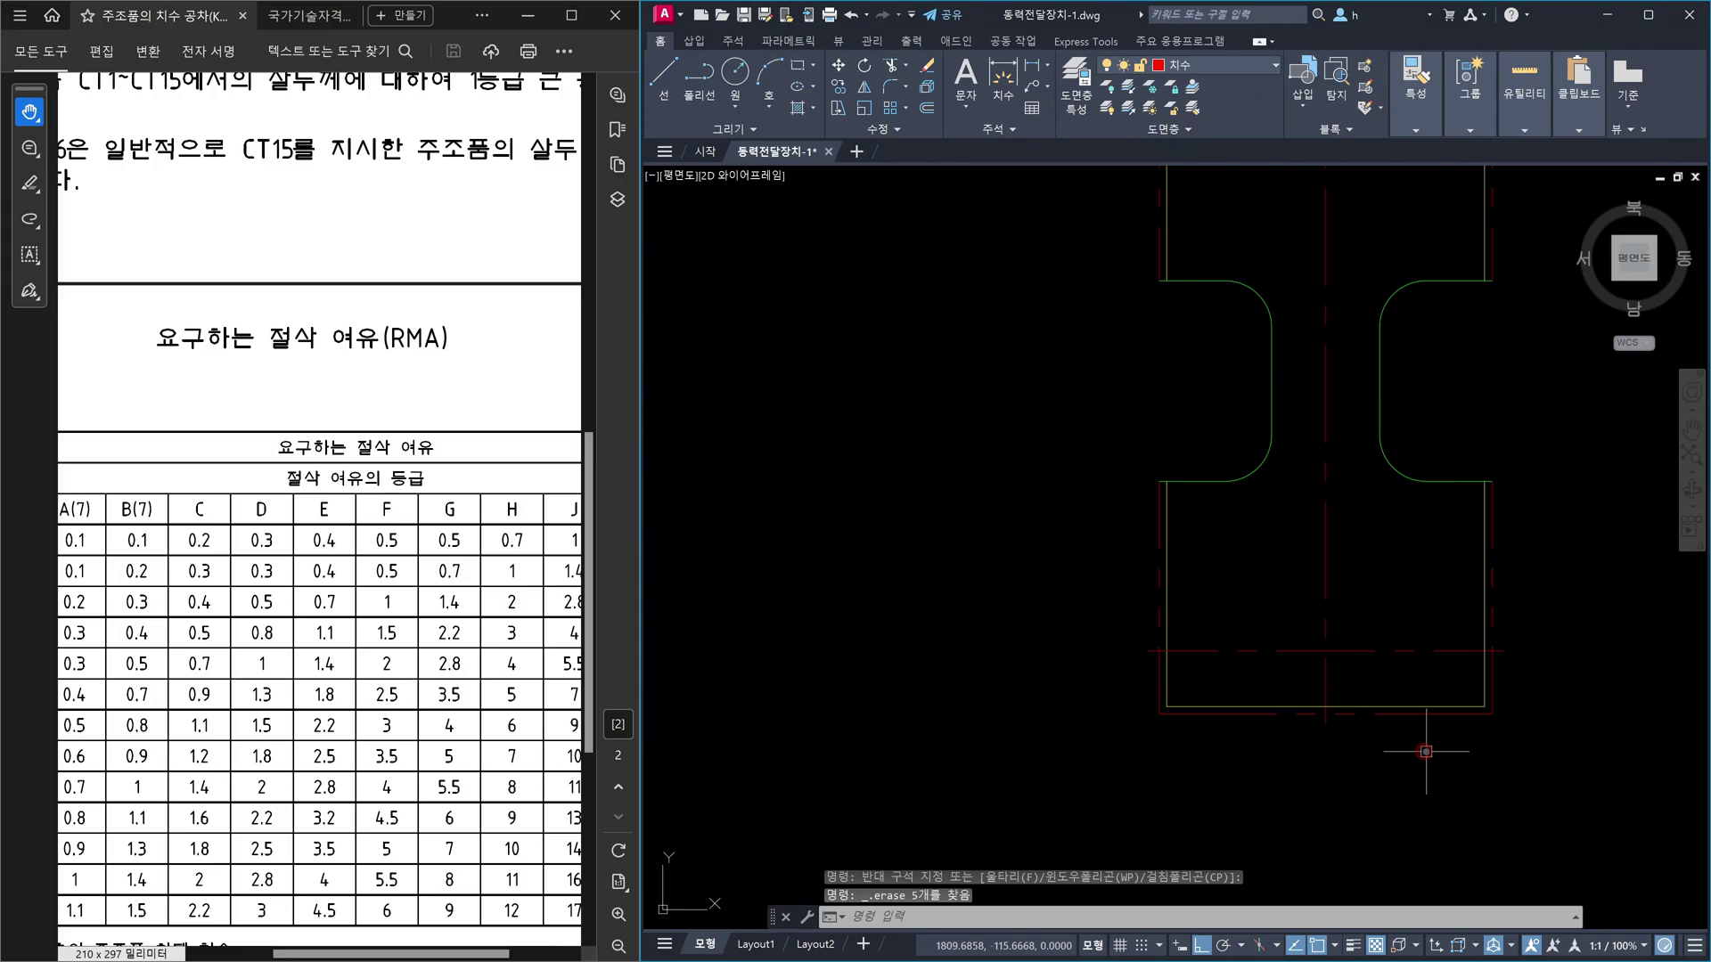
- Erase the superseded green bore line in the upper half of the right section without V-grooves
scroll(1466, 683, down, 4)
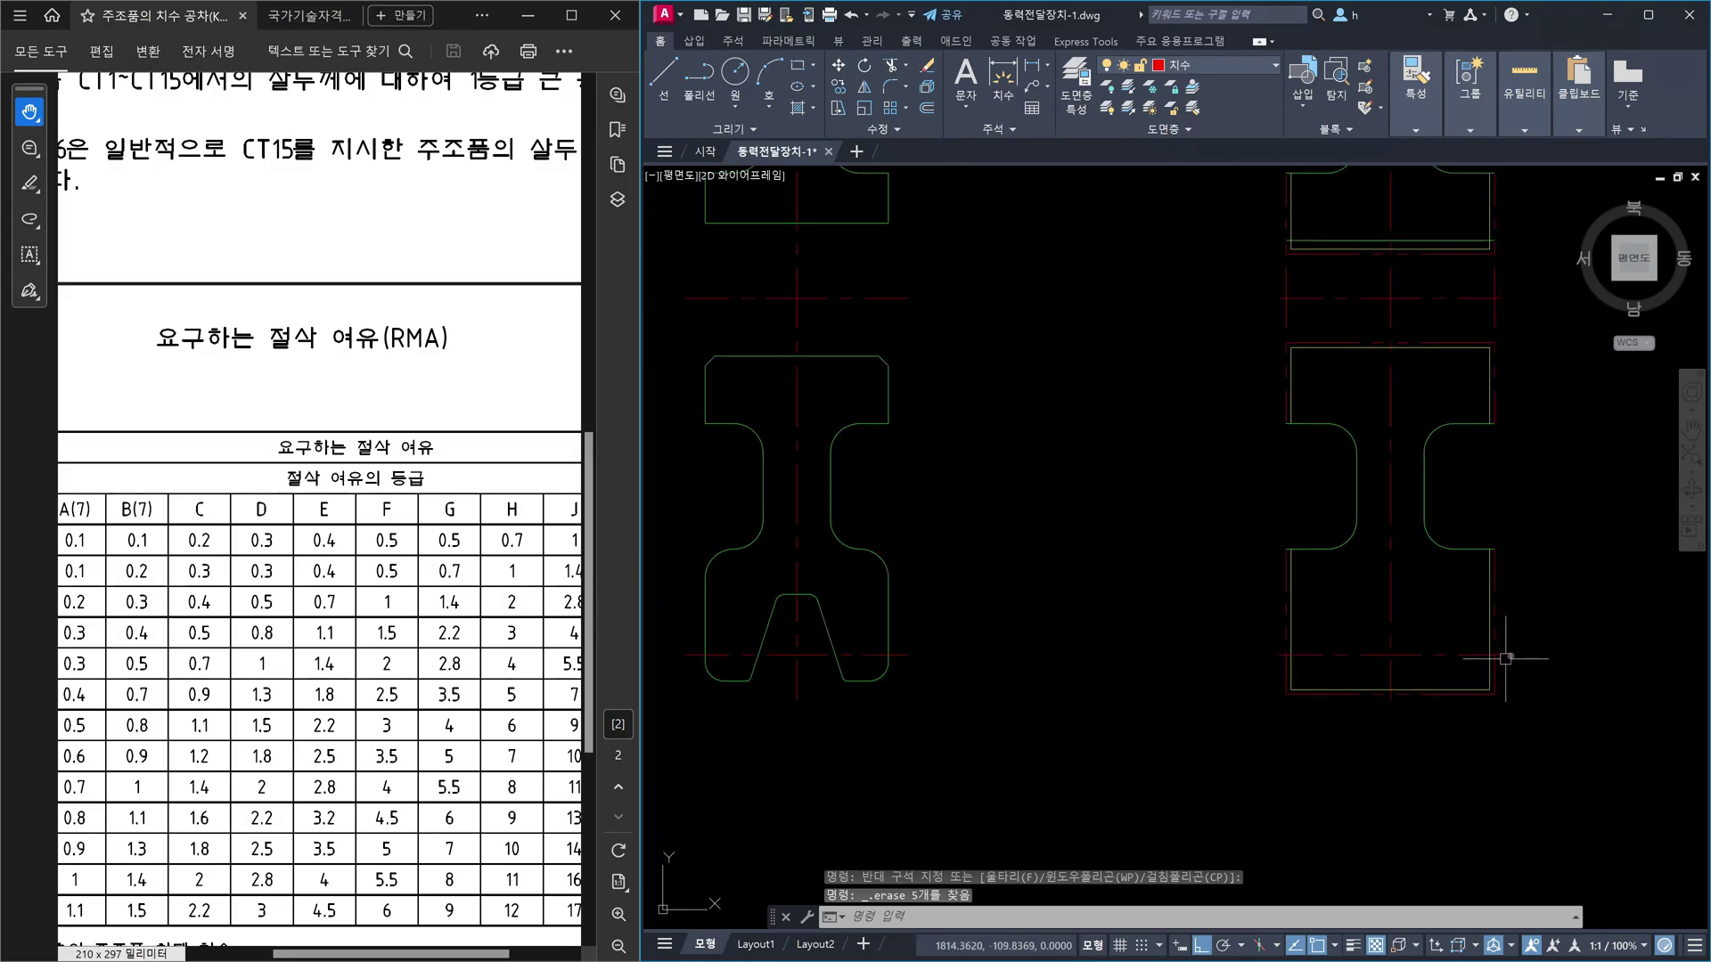
scroll(1420, 411, up, 4)
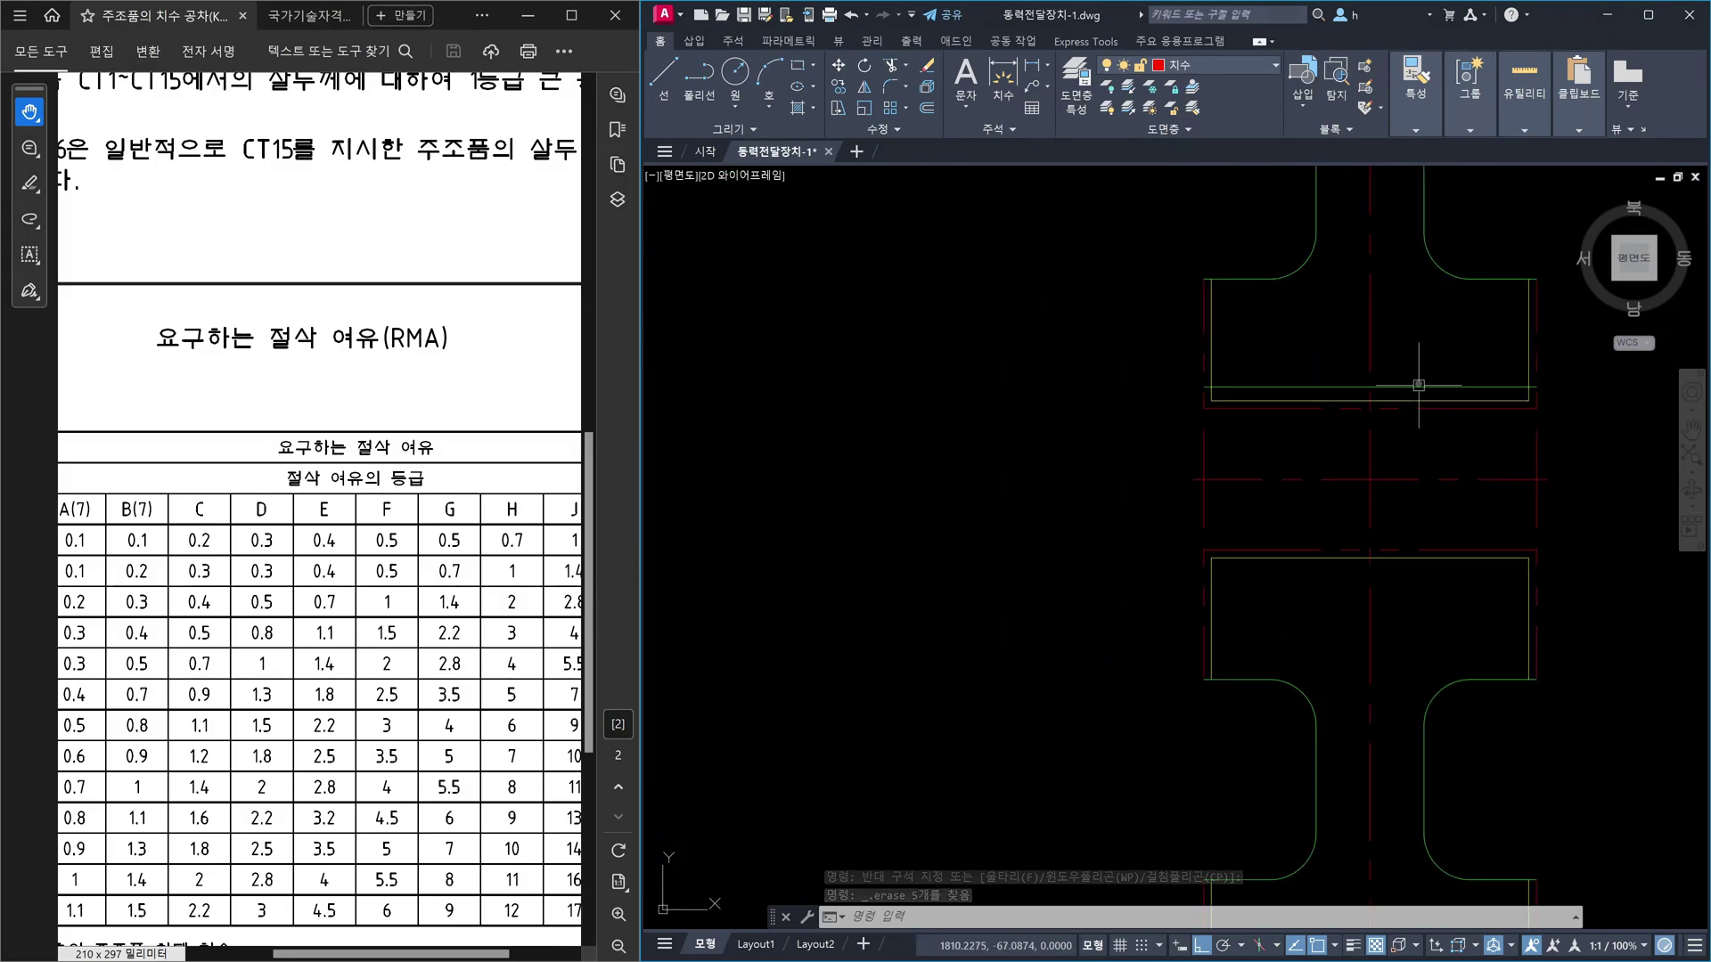
click(1419, 387)
key(Delete)
- Erase the superseded green bore line in the upper half of the copied section that keeps its V-grooves
scroll(1438, 470, down, 3)
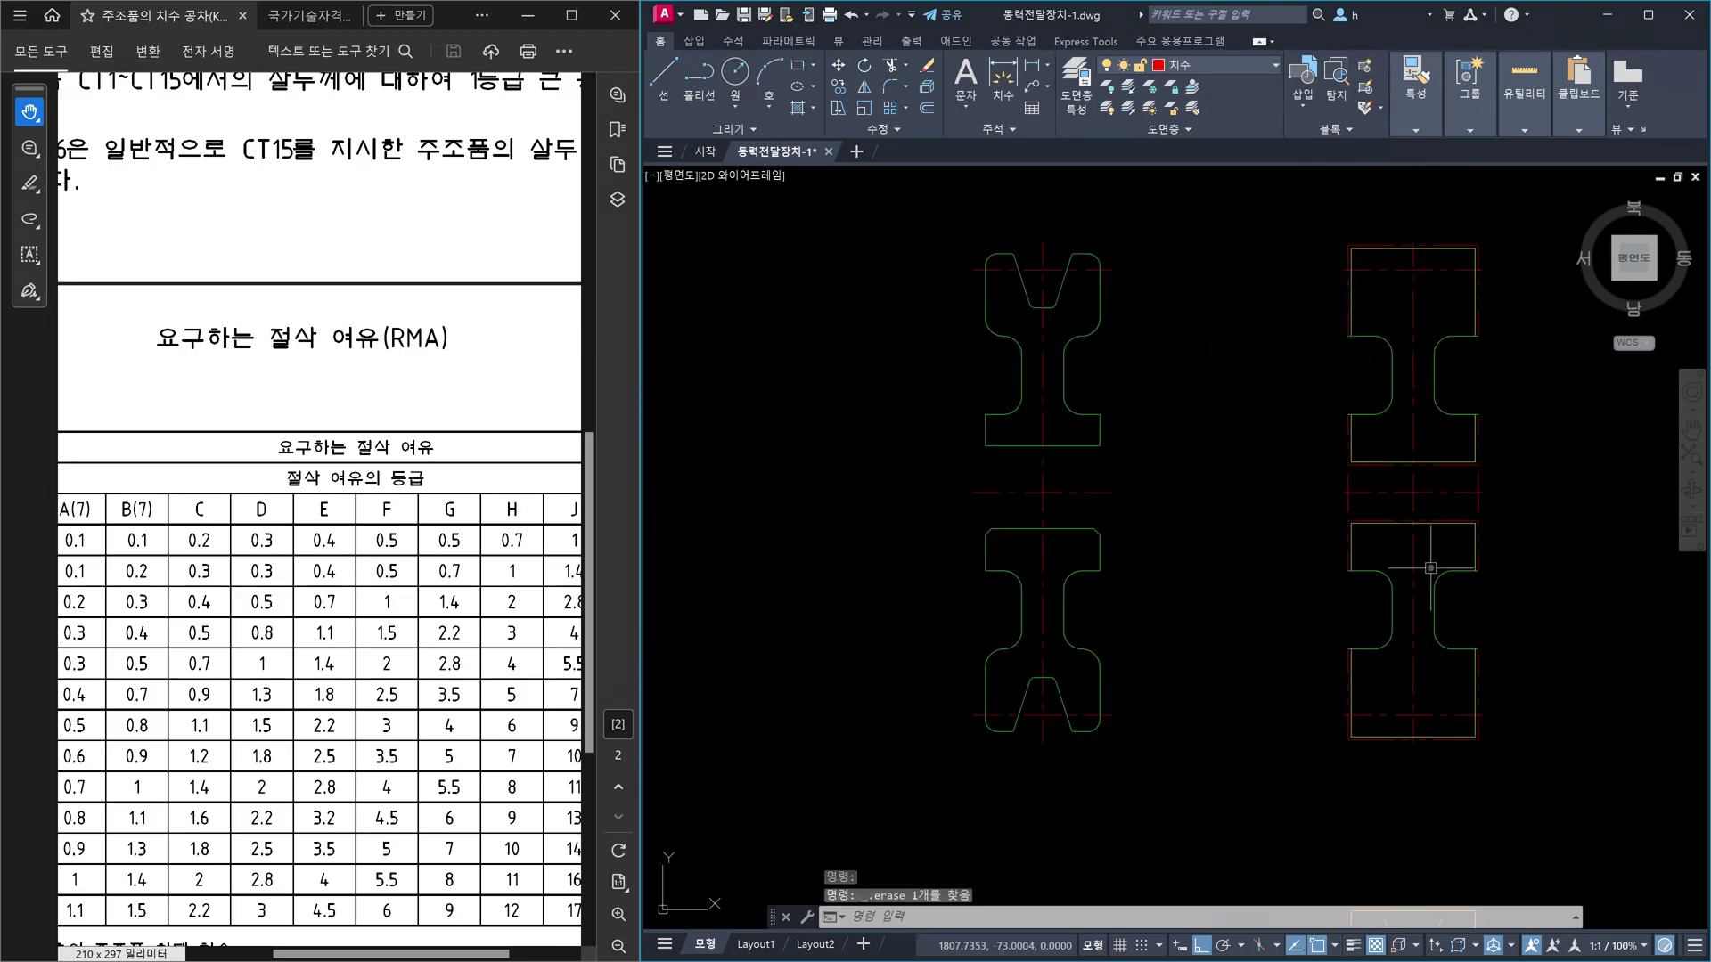
scroll(1330, 825, up, 4)
middle_drag(1332, 806, 1332, 463)
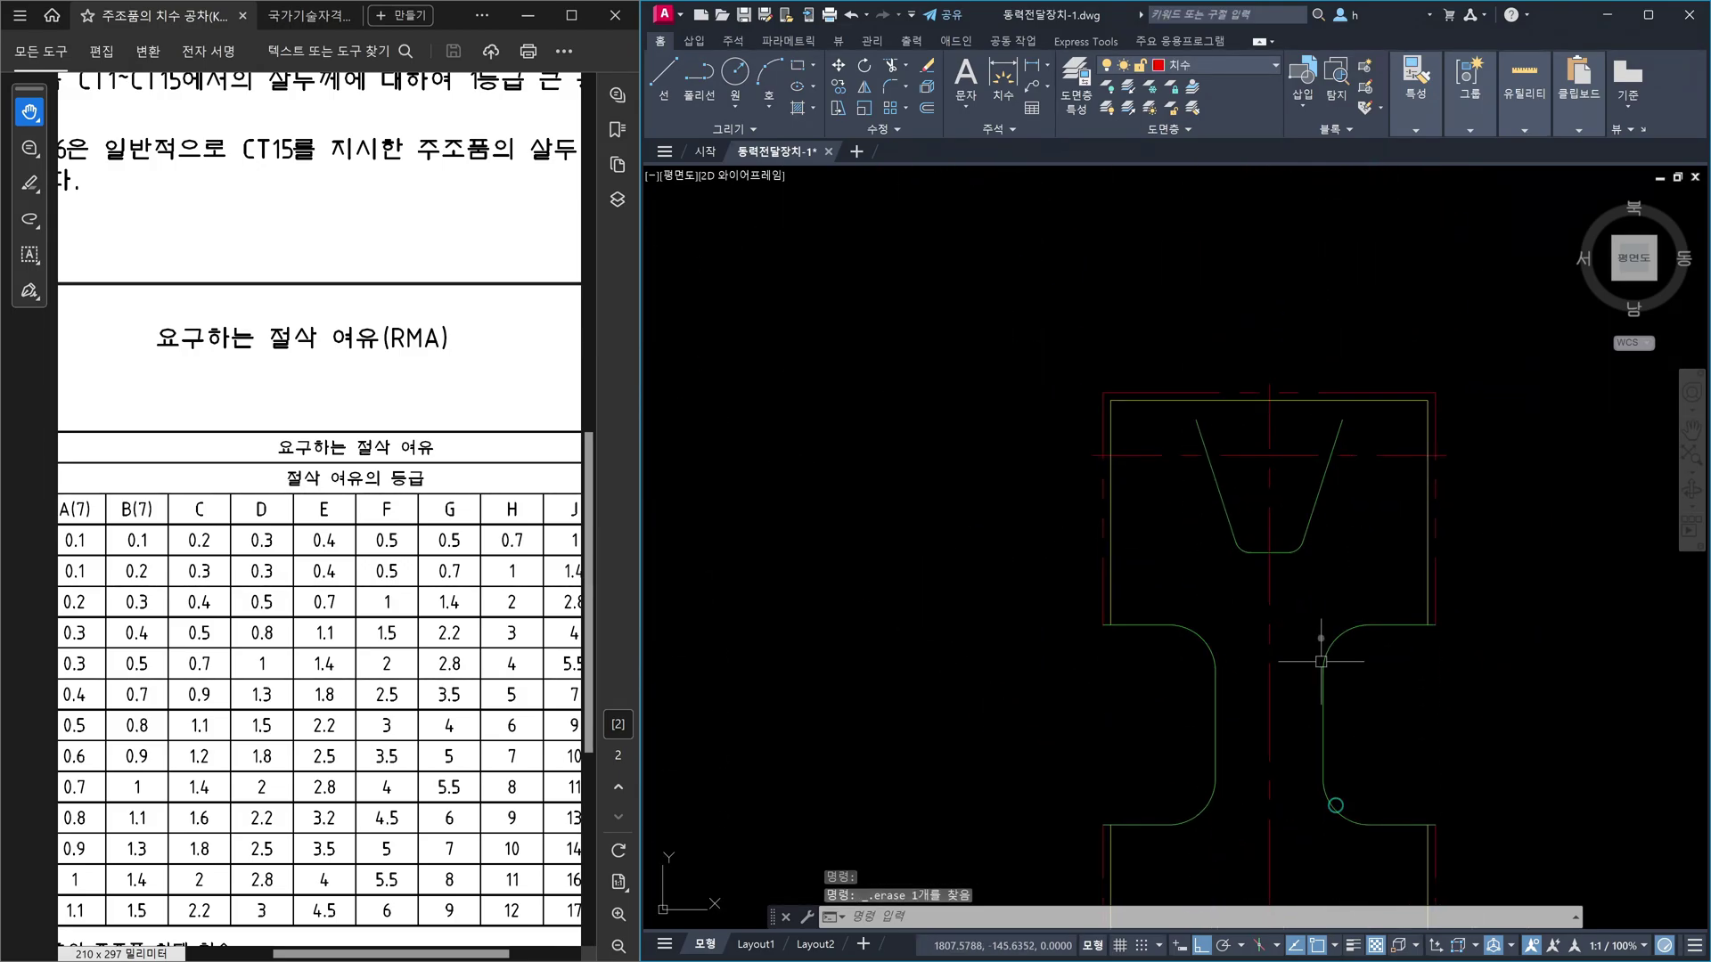
scroll(1315, 708, down, 2)
middle_drag(1315, 708, 1350, 343)
scroll(1338, 520, up, 4)
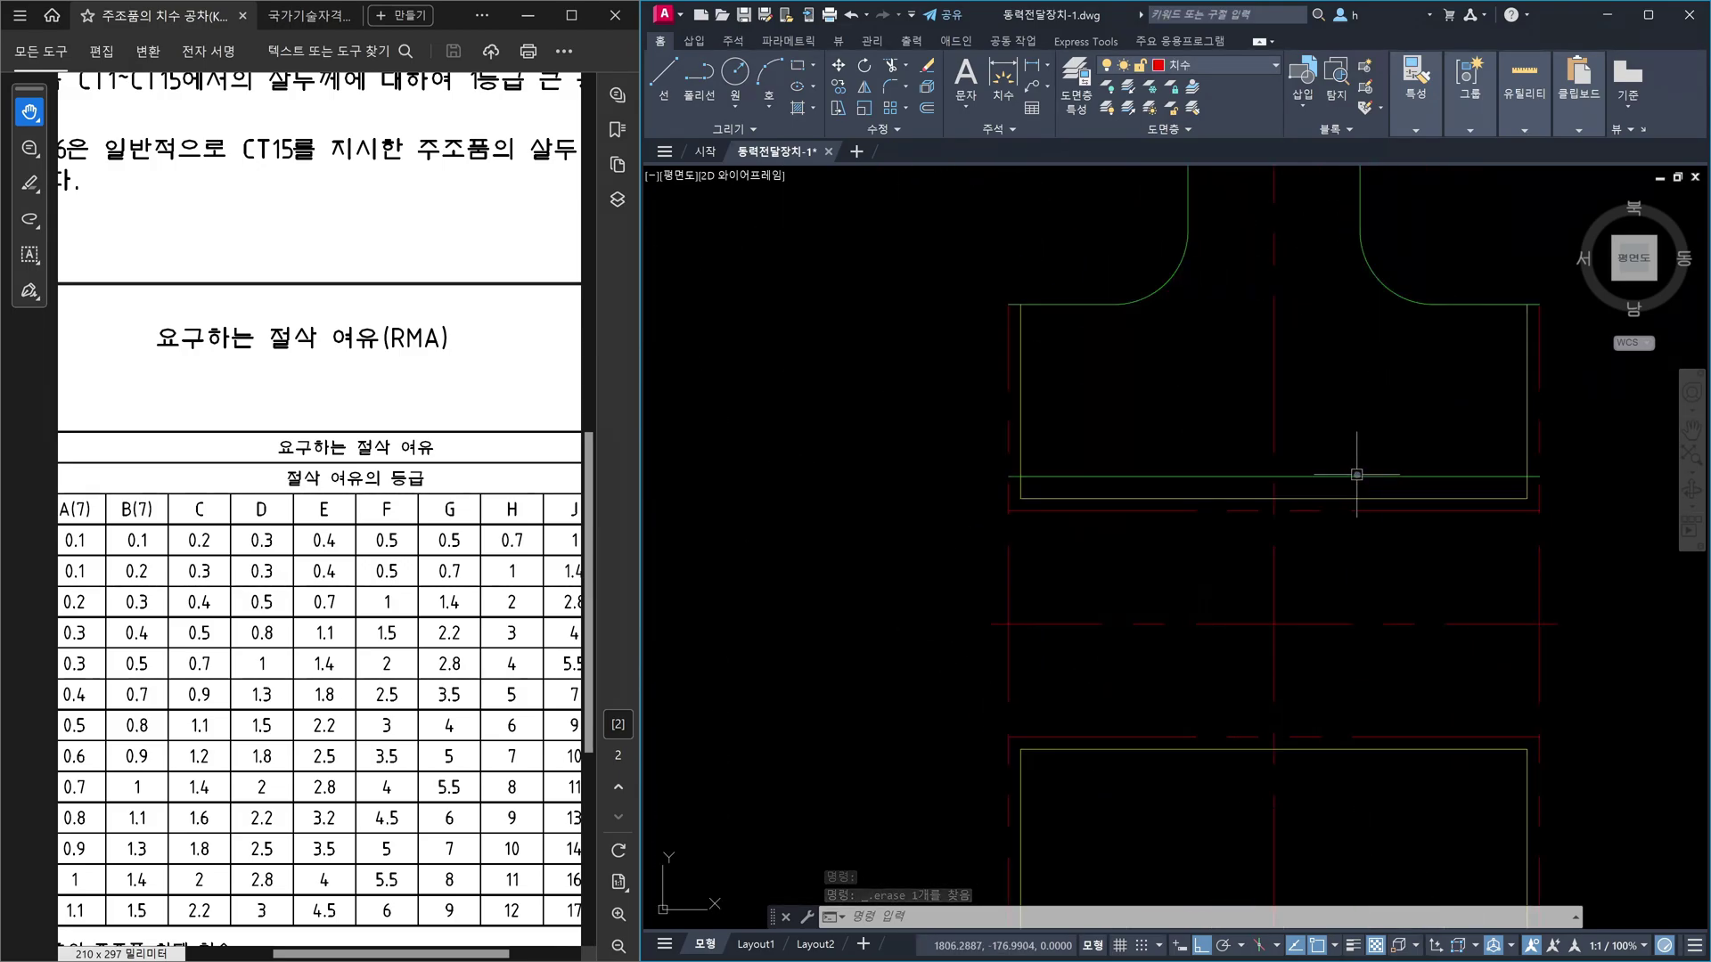
click(1353, 475)
key(Delete)
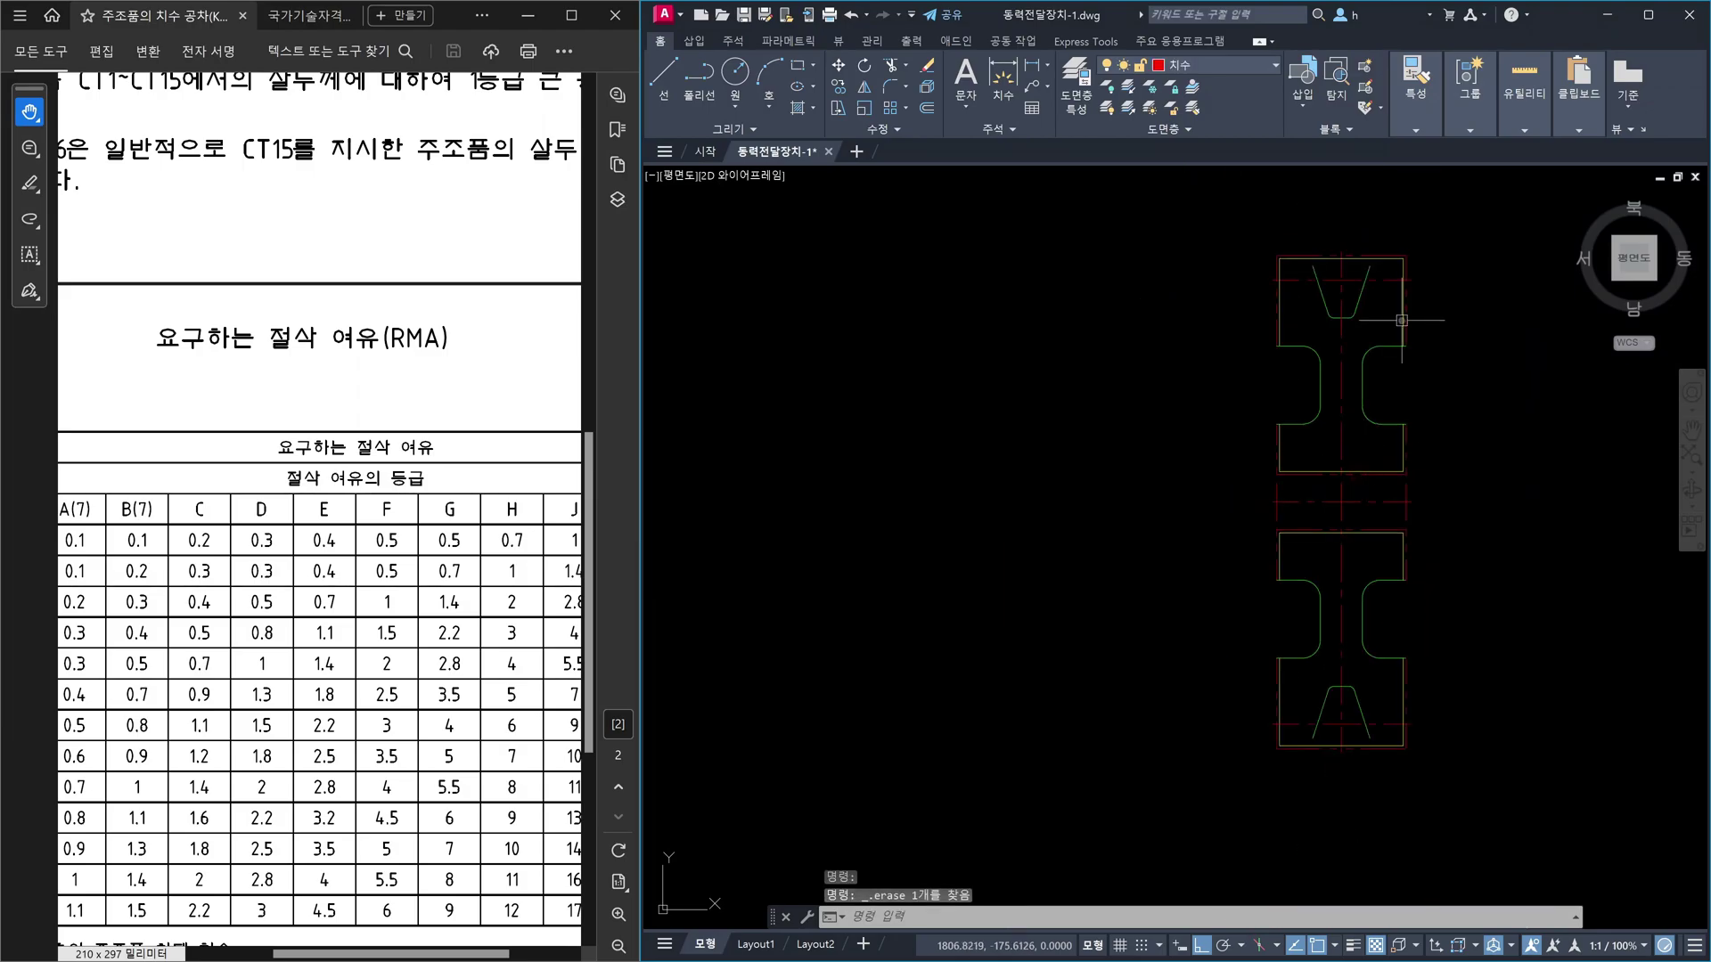
- Add a vertical linear dimension across the red rough bore lines, placed right of the section without V-grooves
scroll(1354, 445, down, 4)
scroll(1390, 357, up, 2)
middle_drag(1396, 330, 1322, 617)
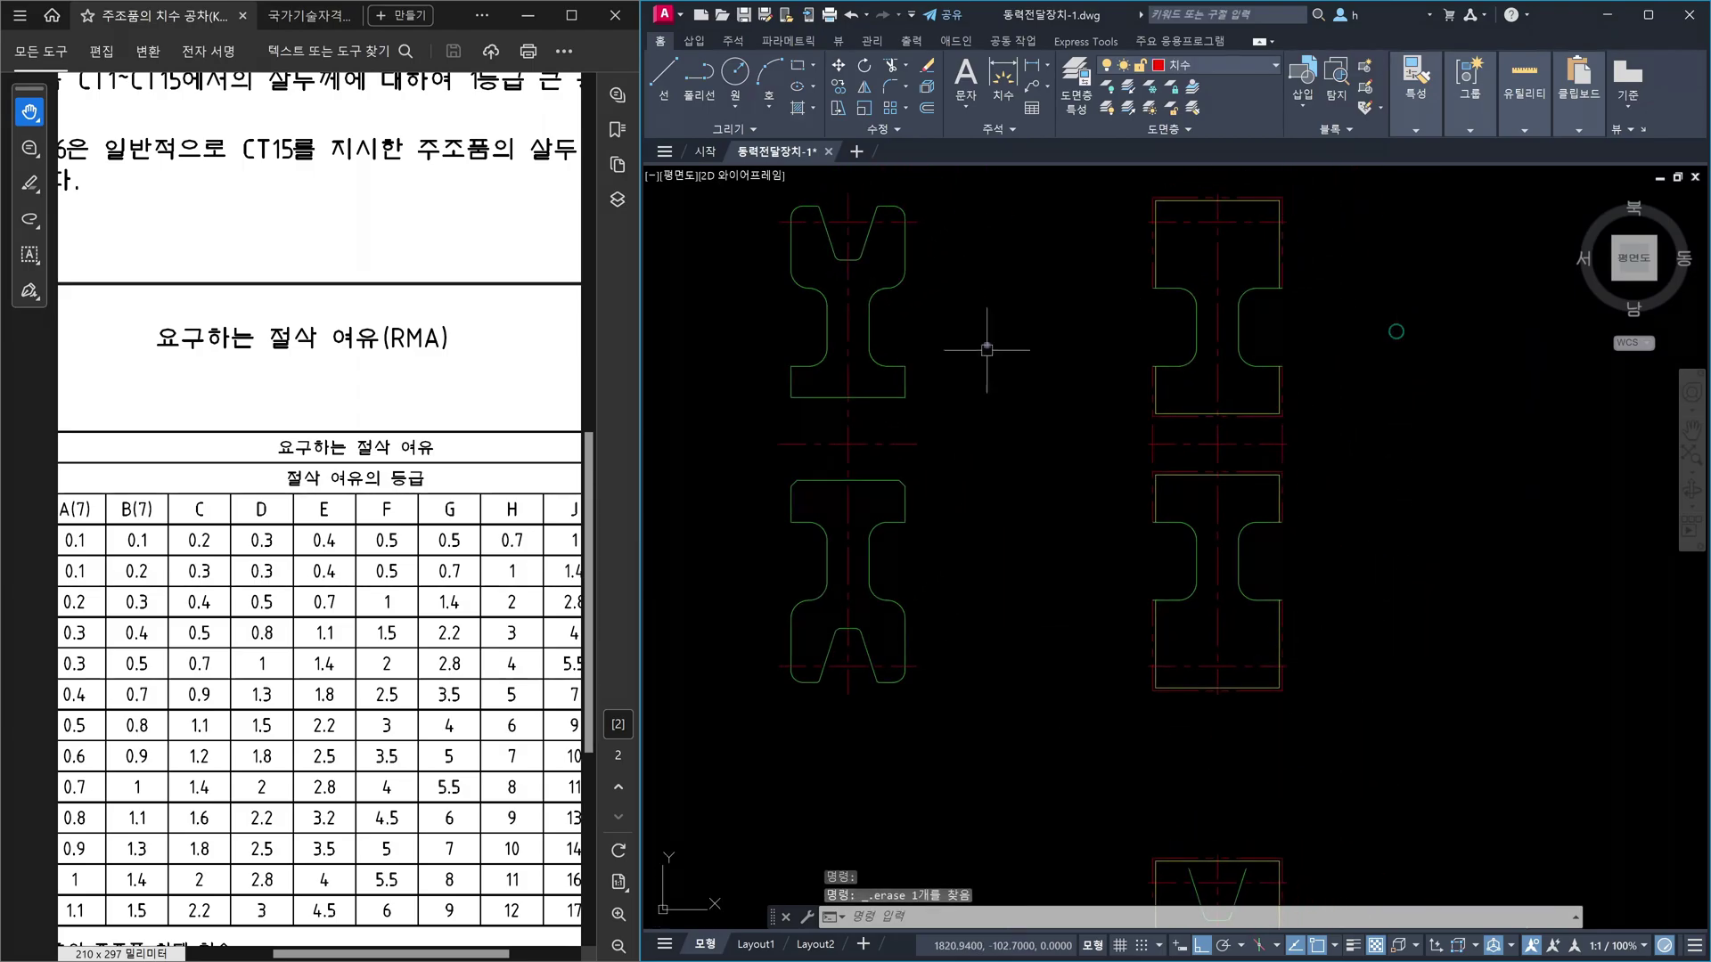
scroll(1292, 475, up, 2)
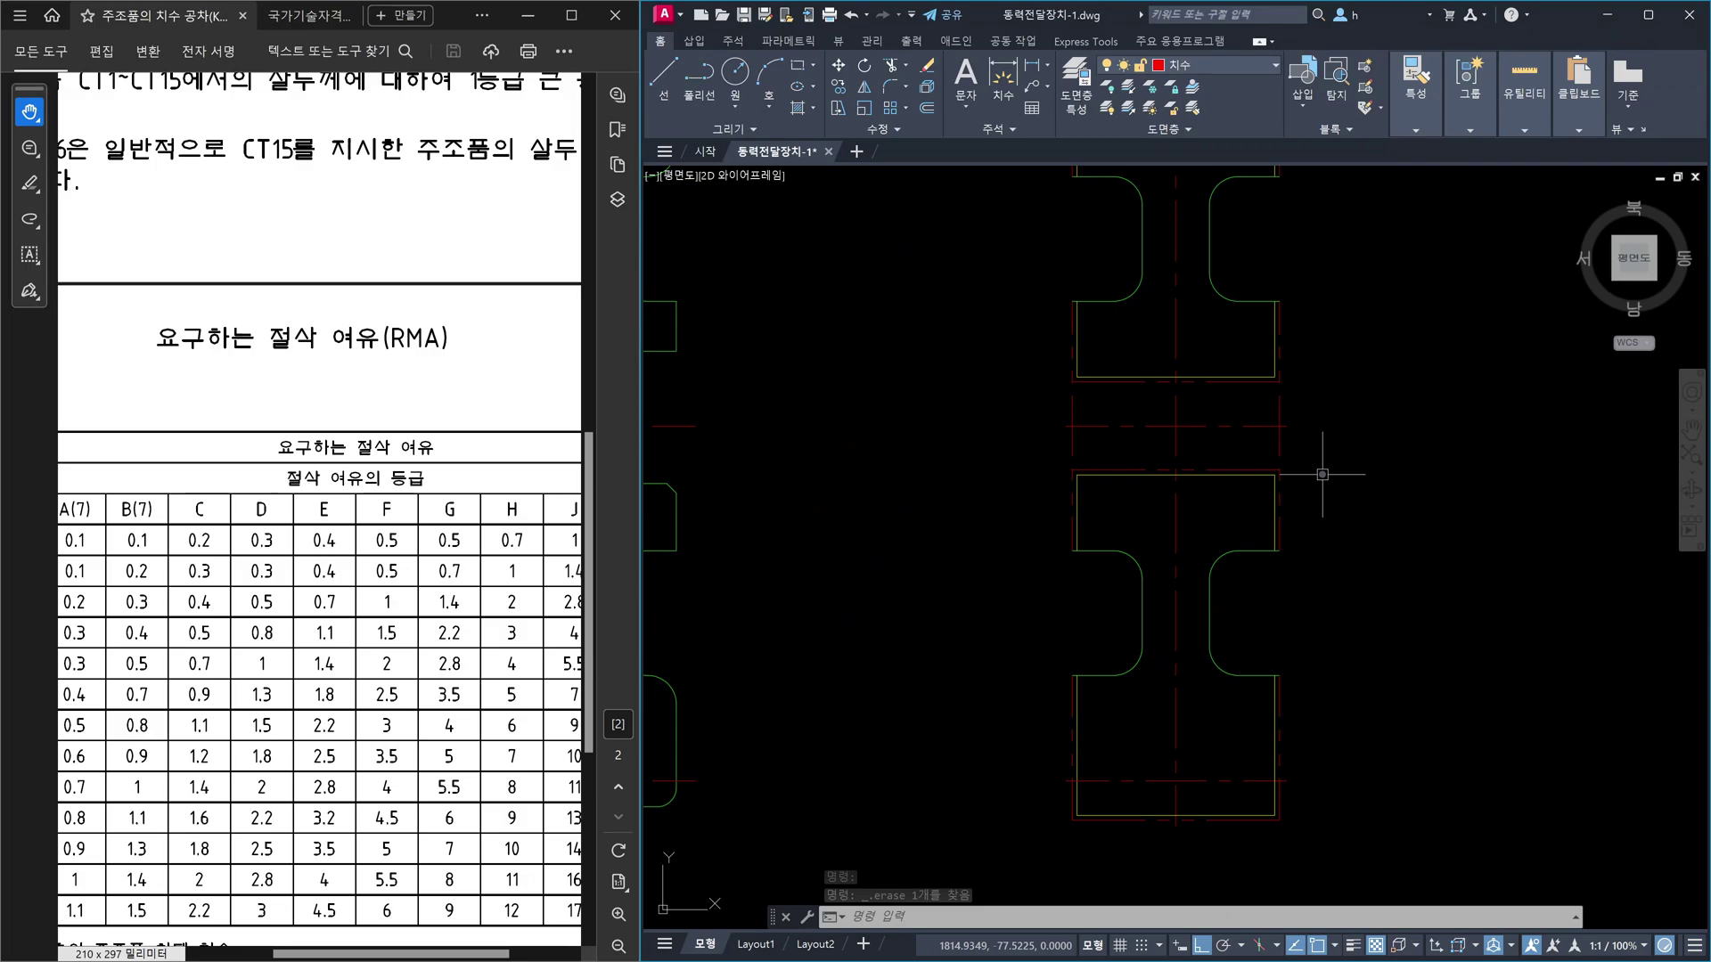
key(Escape)
key(Escape)
text(DLI)
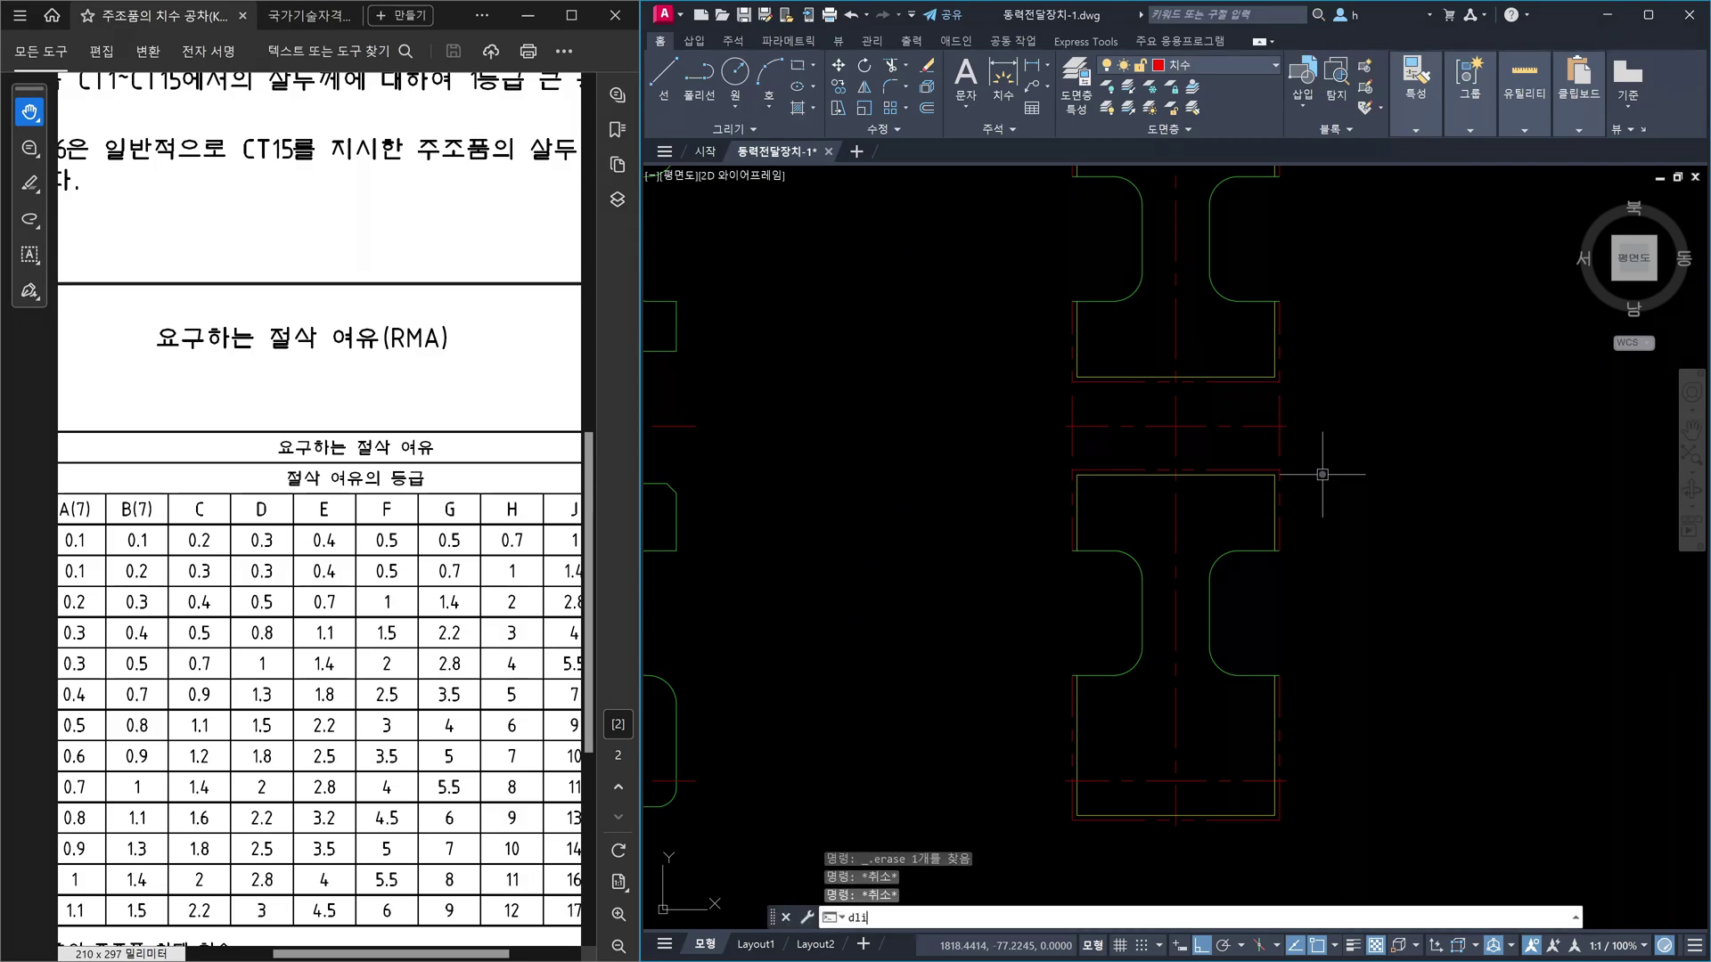
key(Return)
scroll(1322, 474, up, 2)
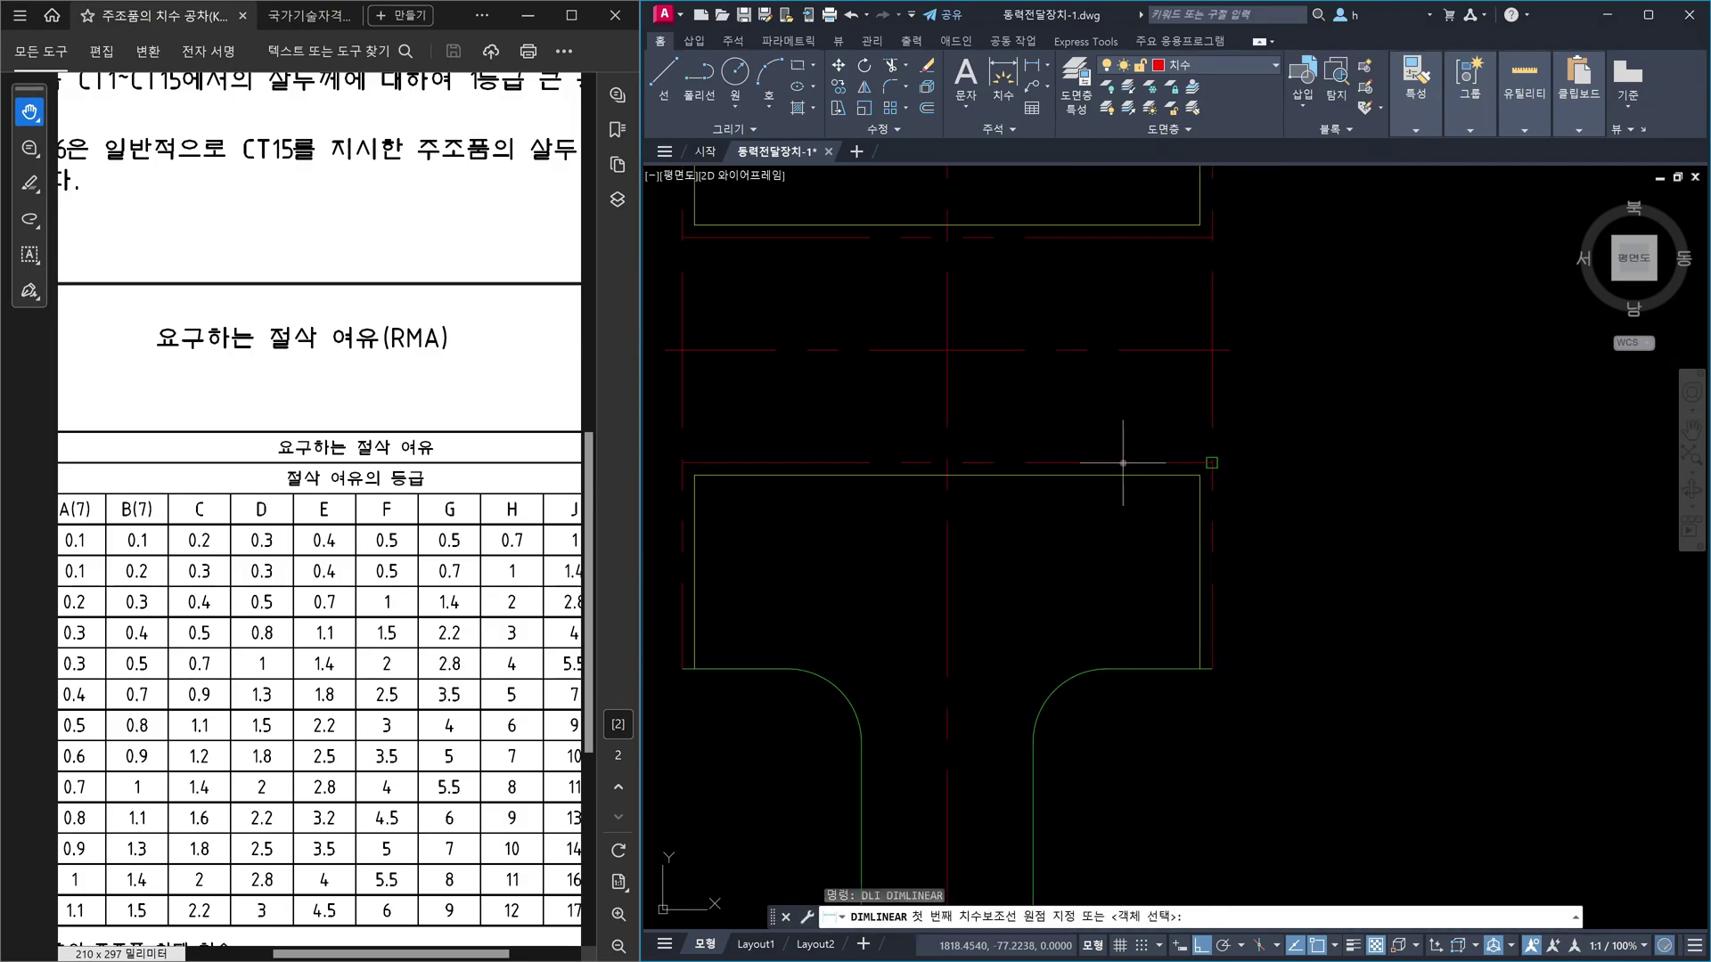
click(1210, 463)
click(1209, 236)
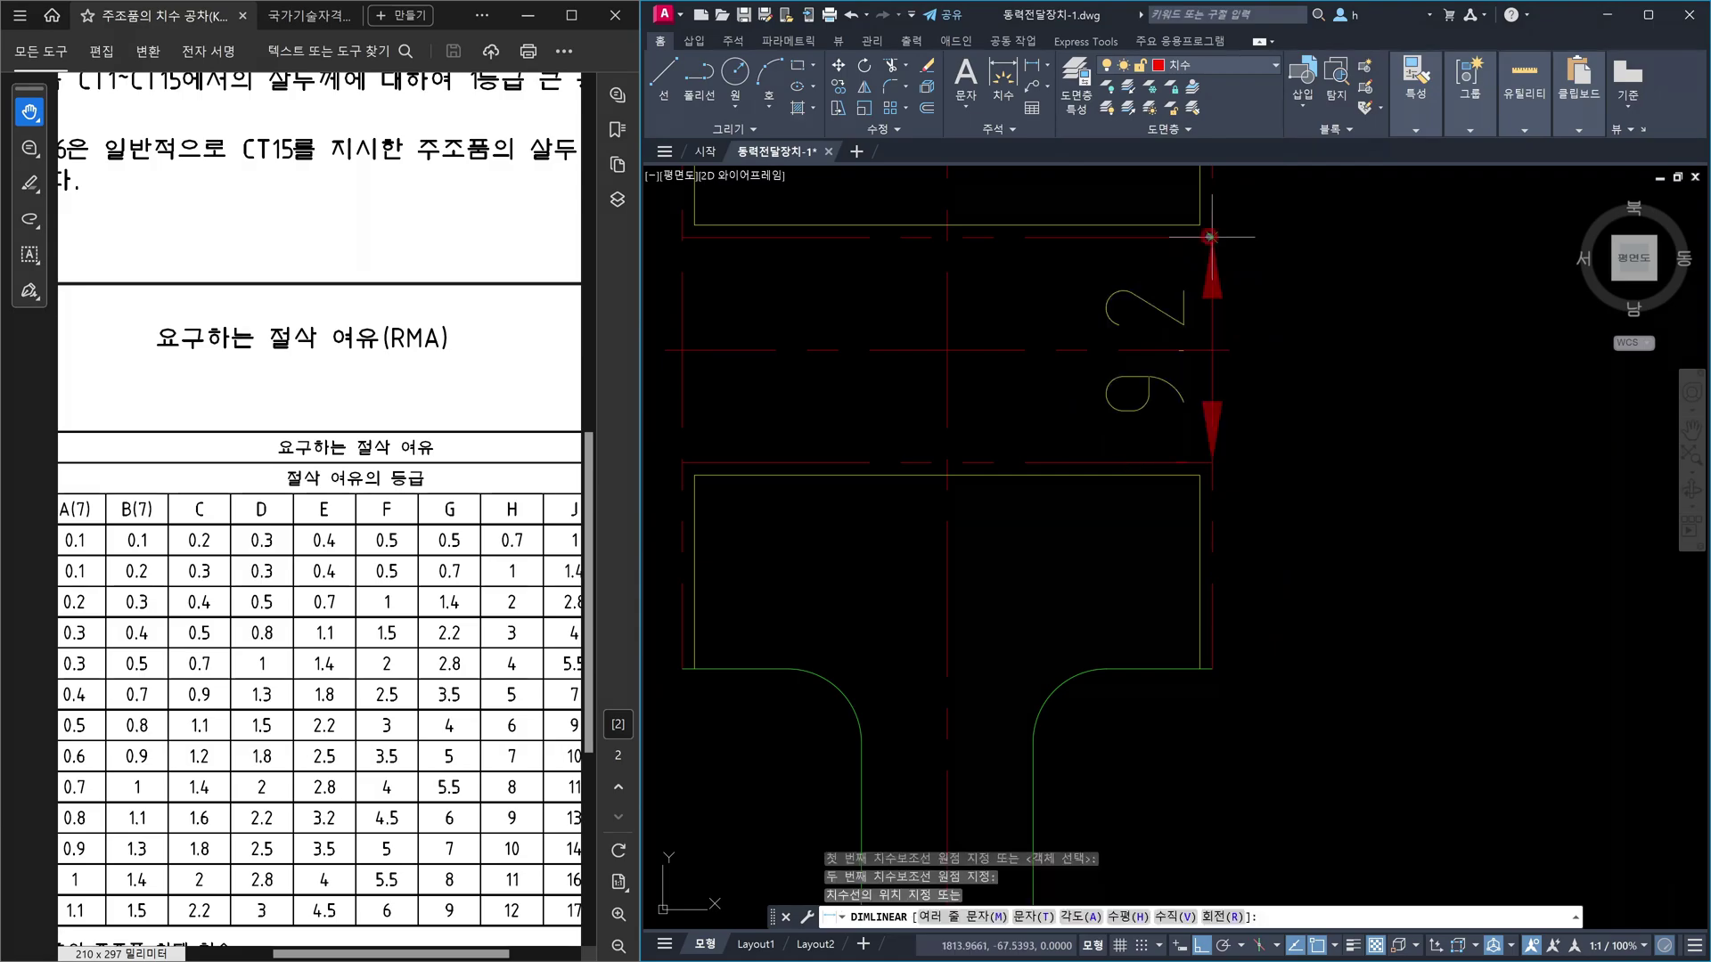
scroll(1377, 307, down, 2)
click(1420, 321)
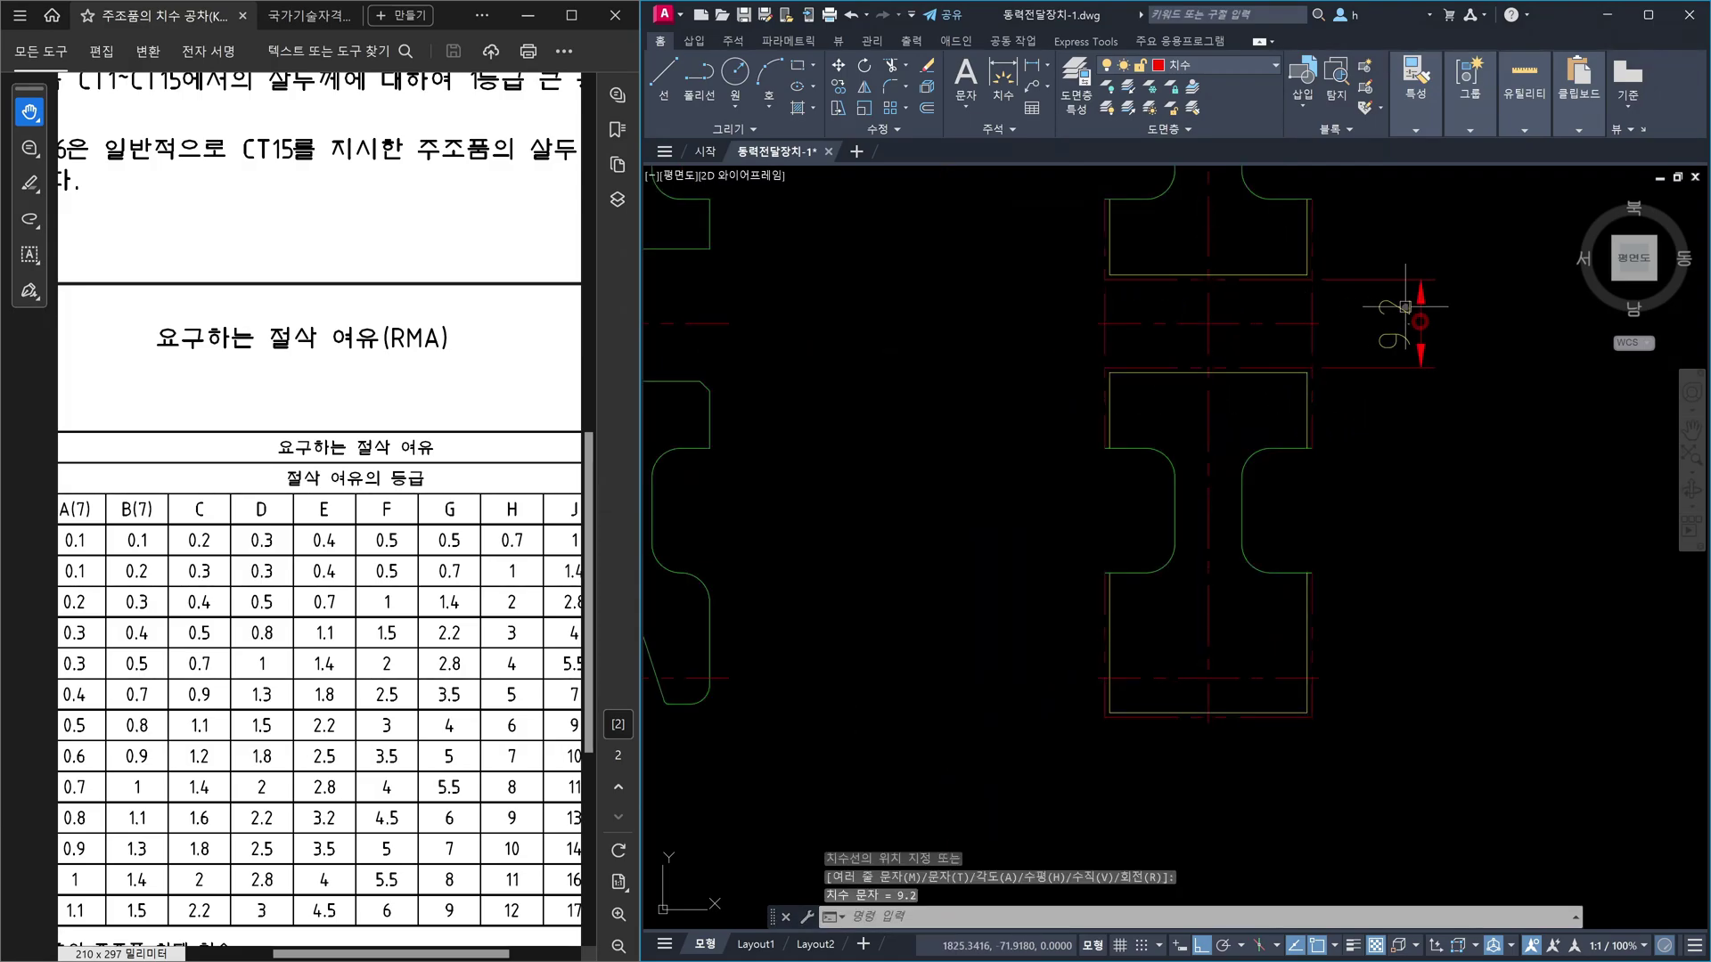
key(Escape)
click(1402, 306)
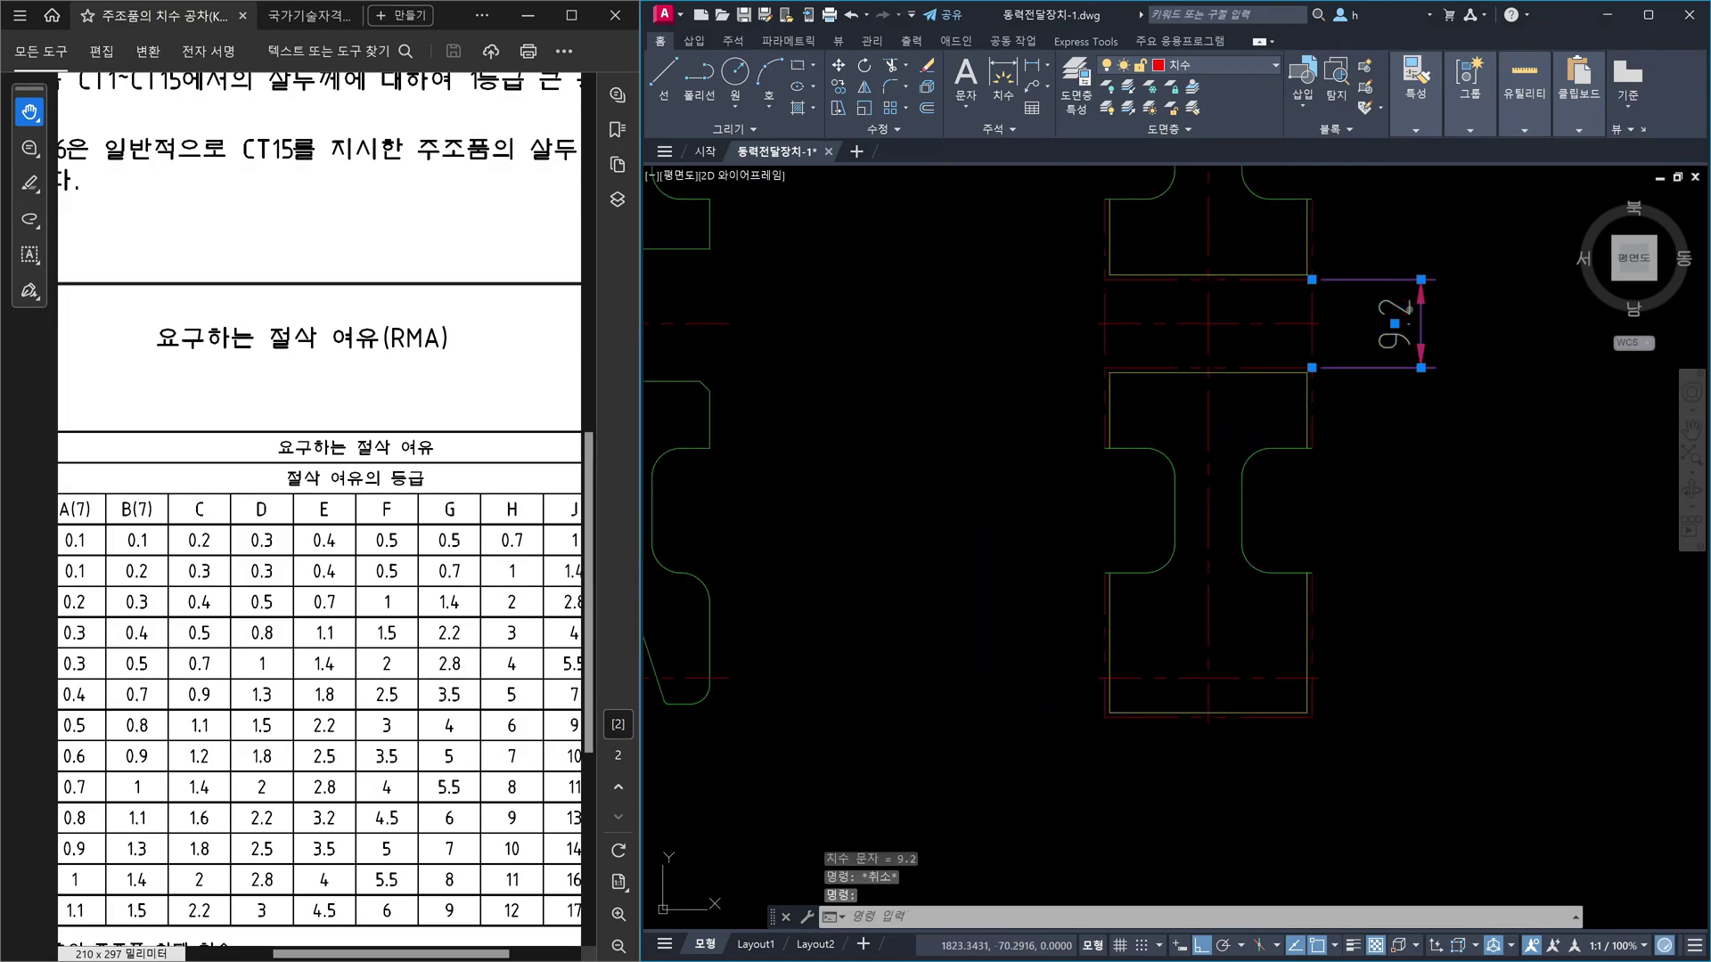
double_click(1395, 321)
key(Escape)
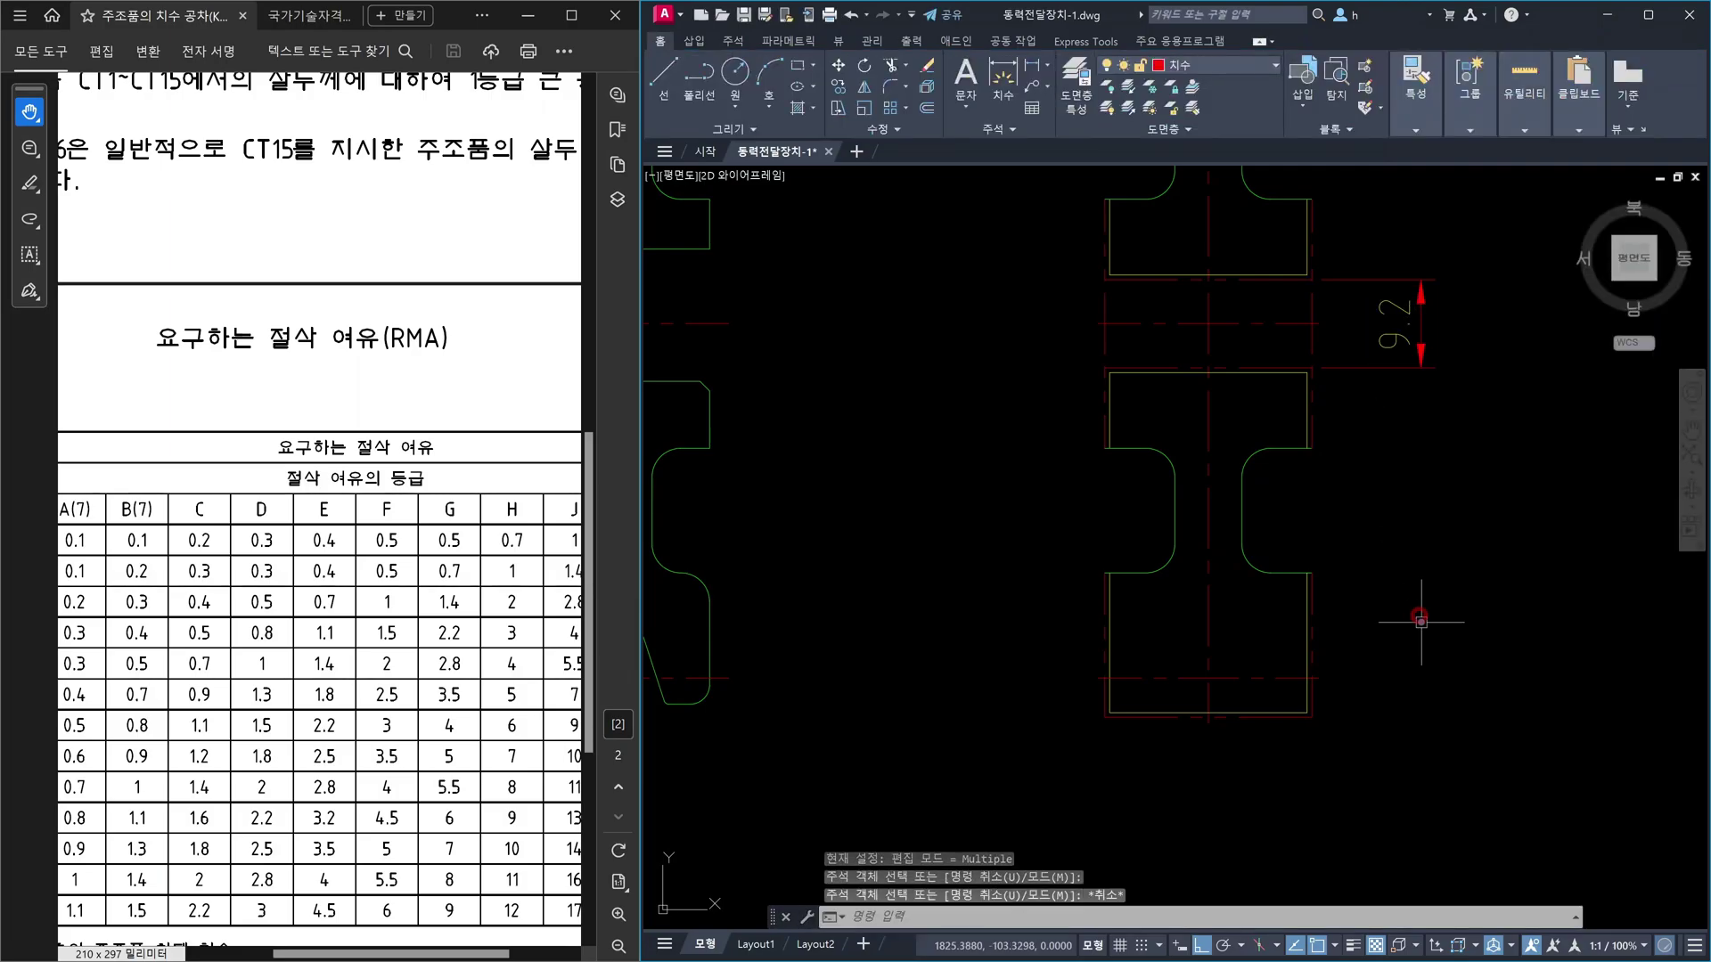
key(Escape)
key(Escape)
- Match the rough bore dimension's properties to an existing diameter dimension of the dimensioned pulley view, giving it the ø prefix
text(ma)
key(Return)
scroll(1308, 514, down, 7)
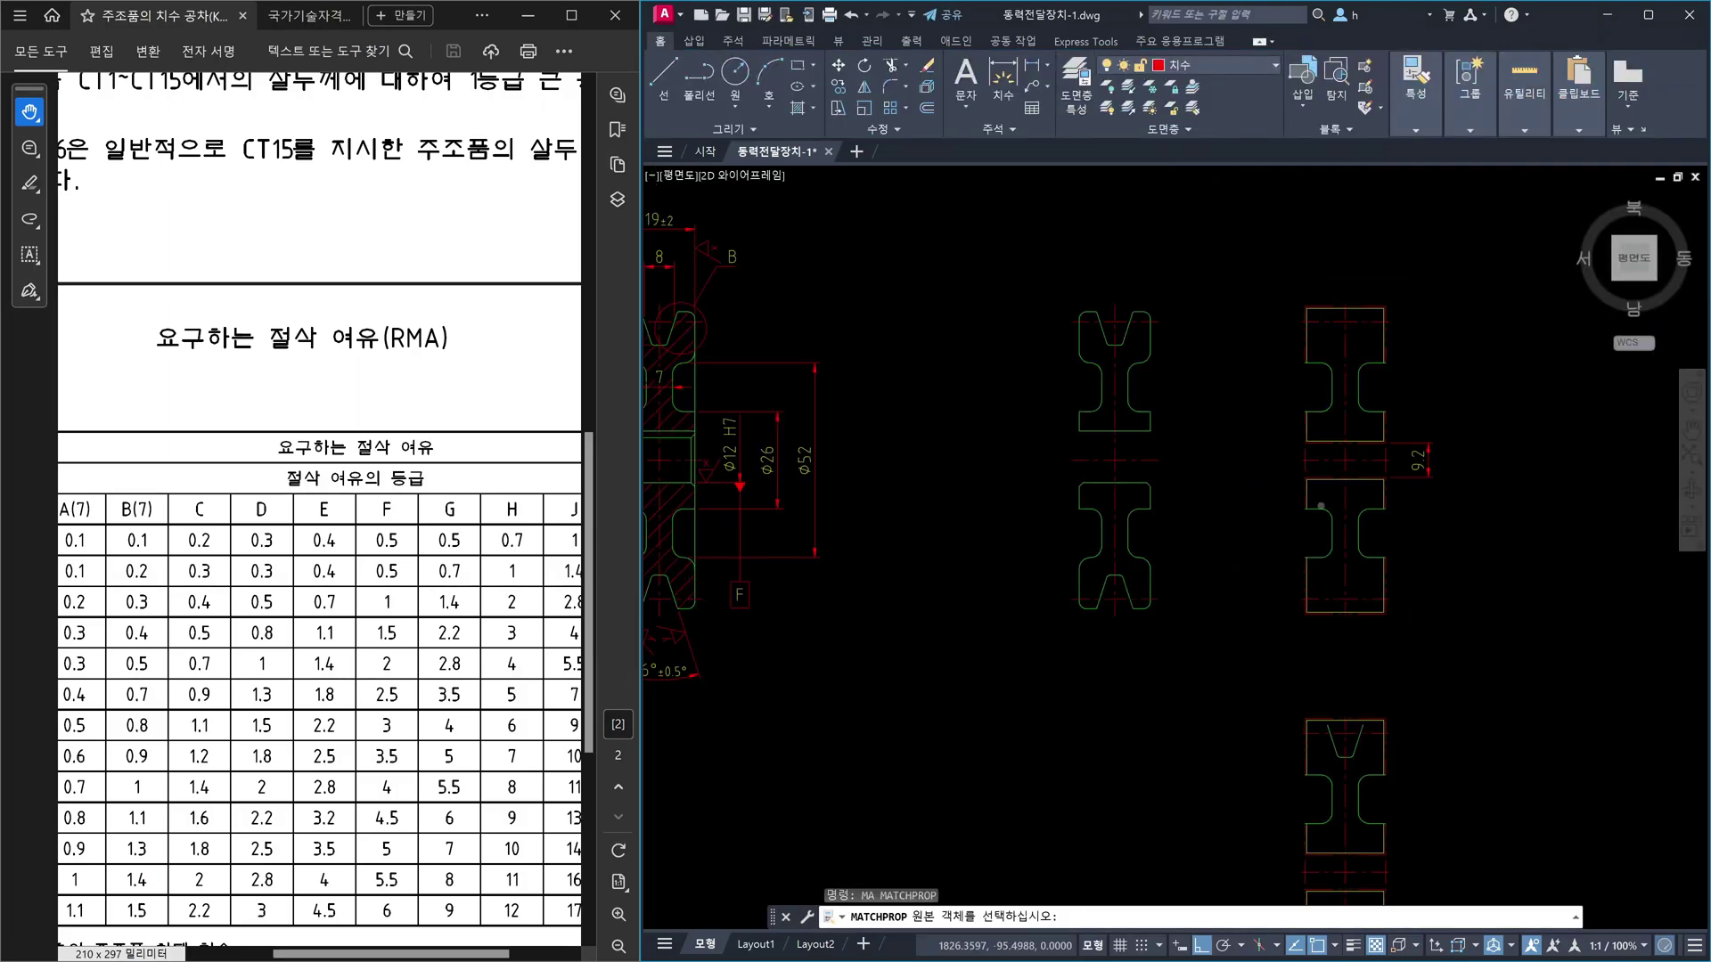
click(1321, 513)
scroll(1274, 513, up, 5)
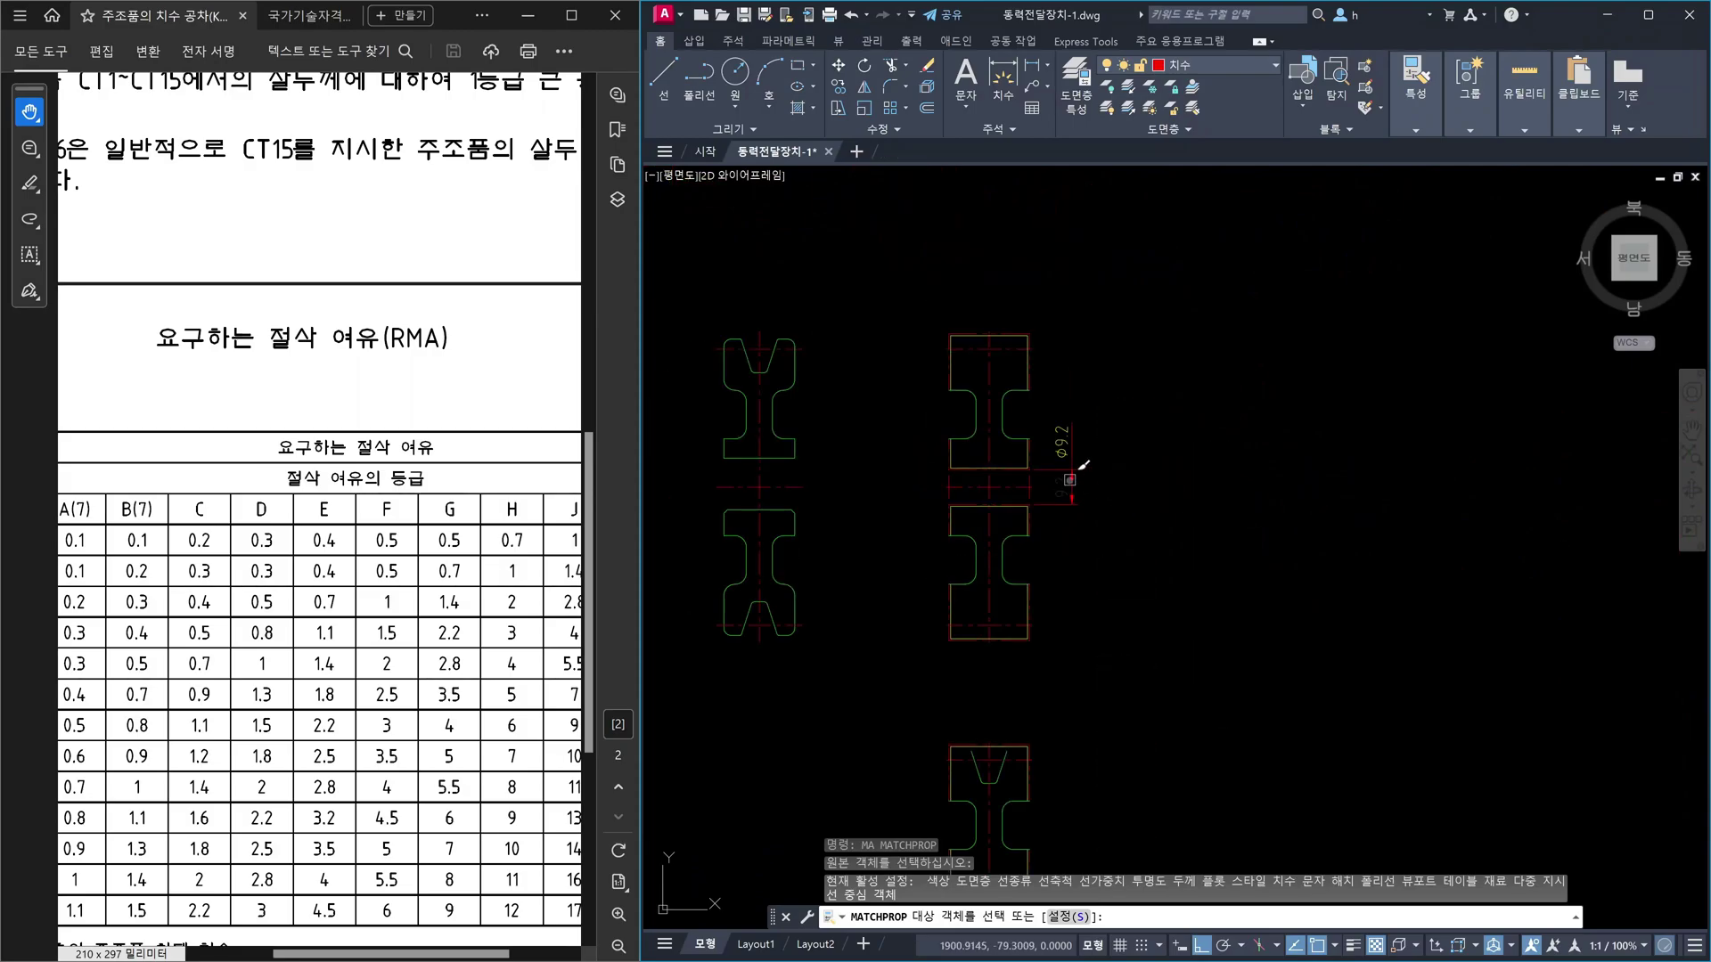
click(1083, 465)
key(Escape)
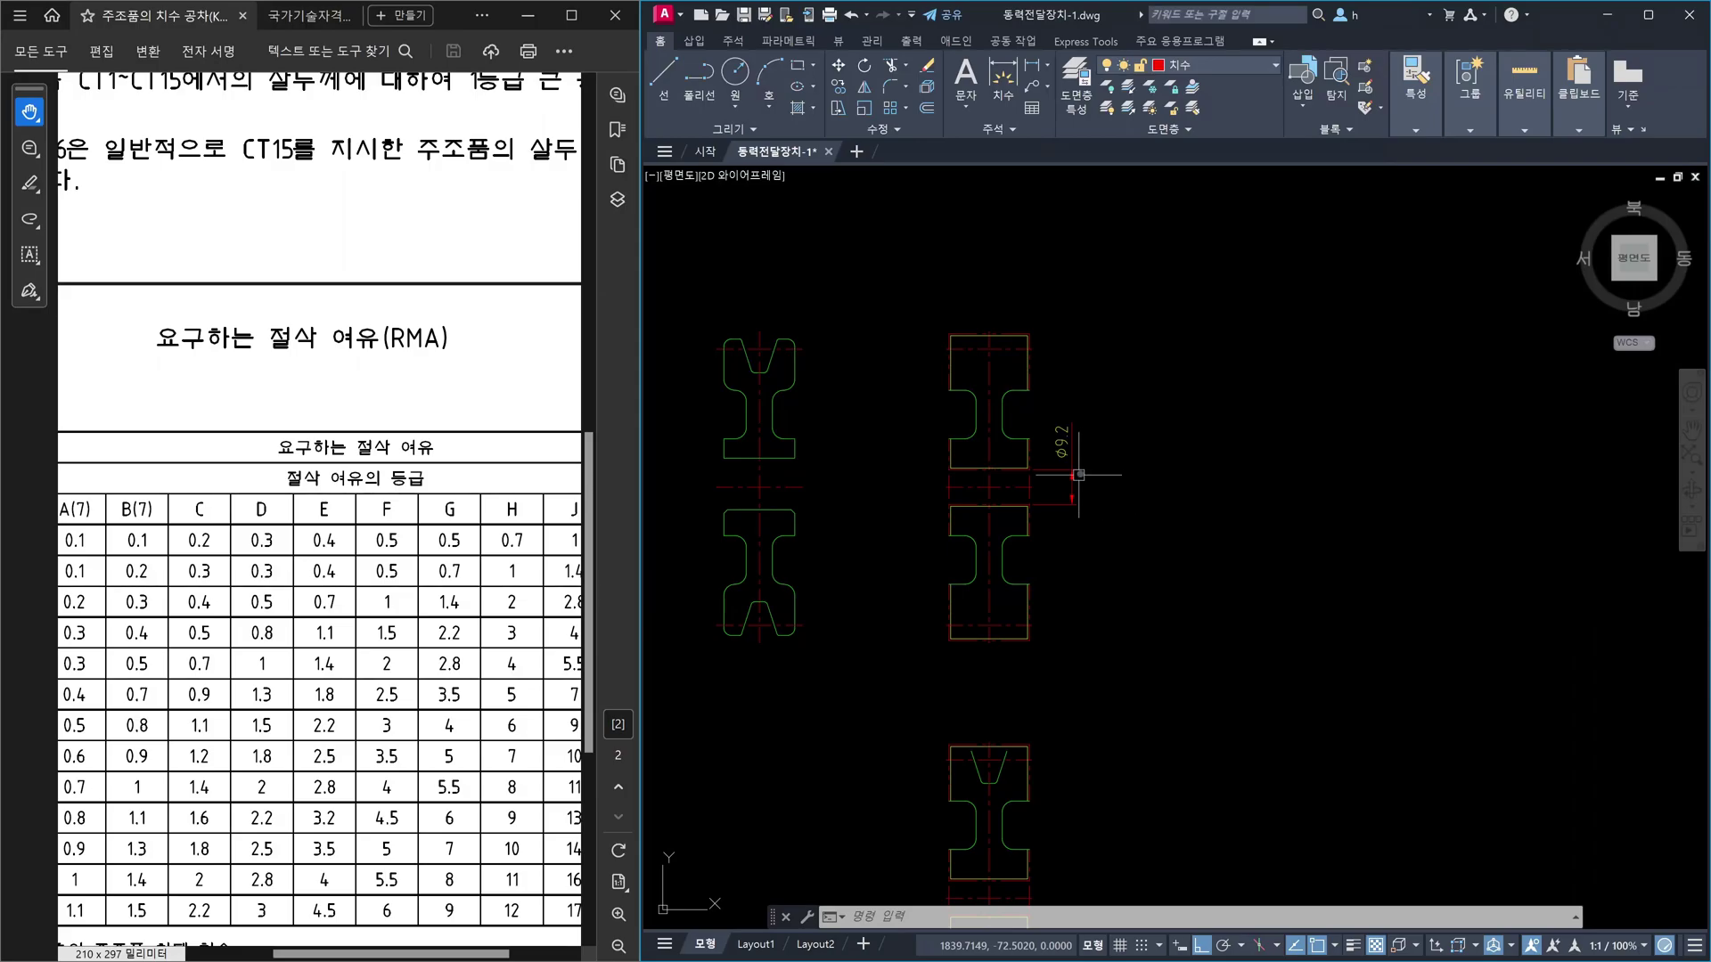
- Add a vertical linear dimension for the hub's outer diameter, placed outside the bore dimension
scroll(1078, 475, up, 2)
text(dli)
key(Return)
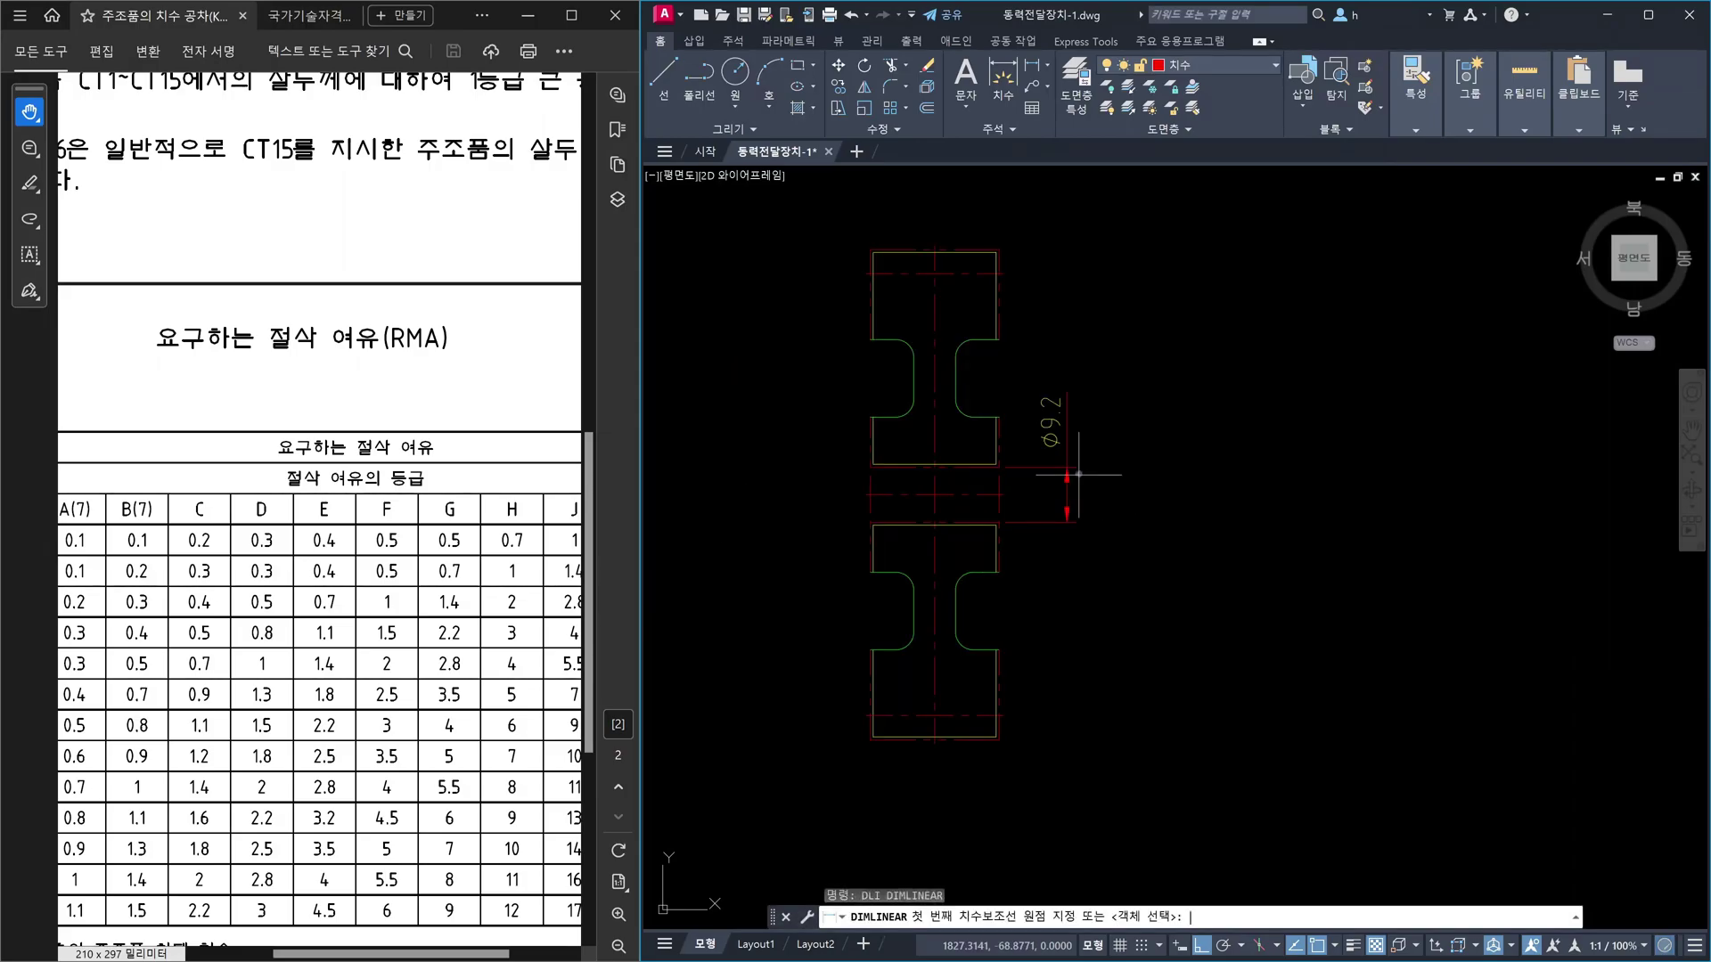
scroll(974, 574, up, 4)
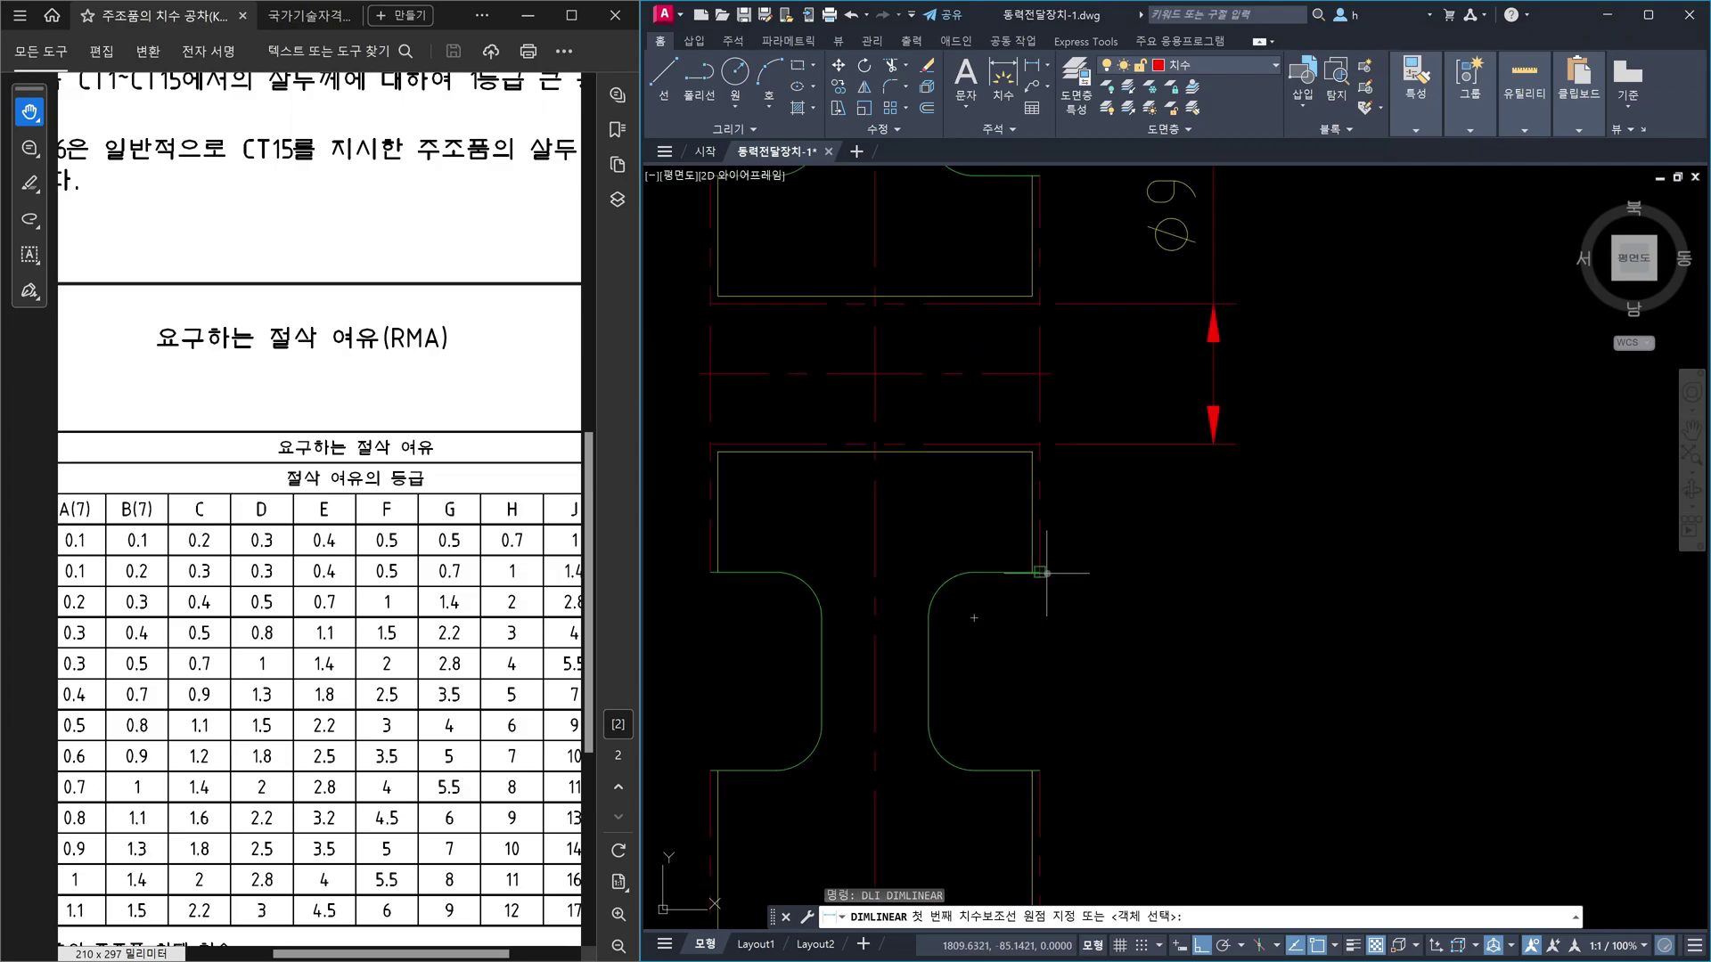
click(1041, 573)
scroll(1118, 539, down, 2)
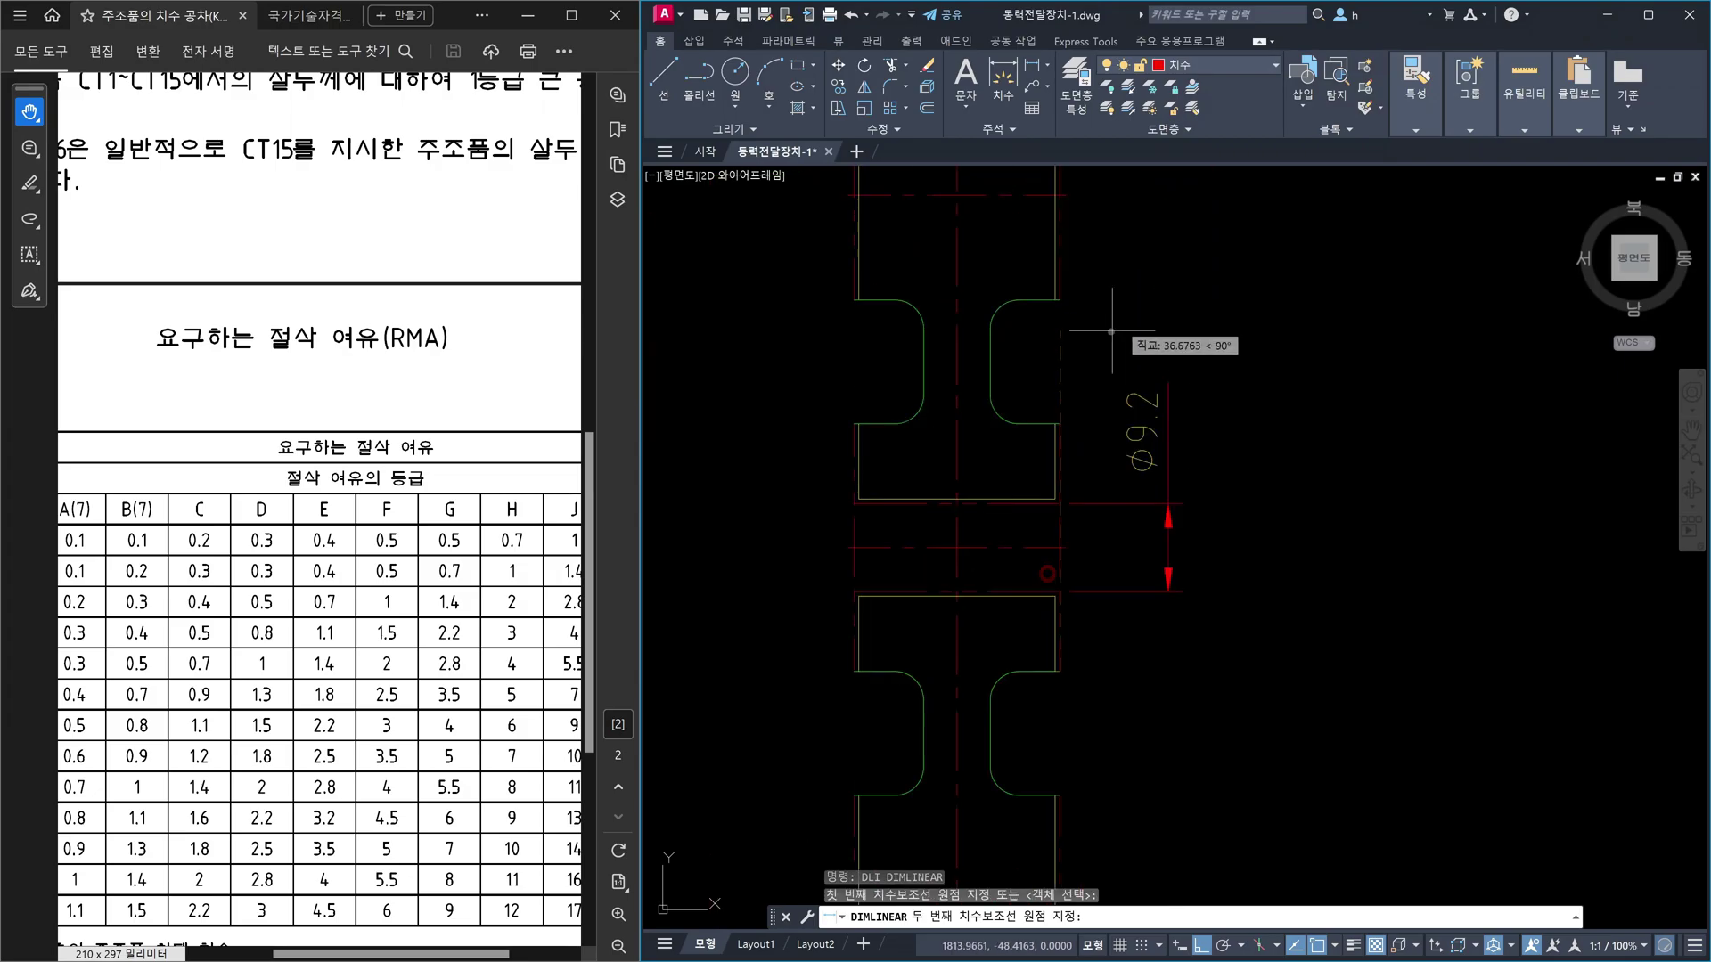
click(1061, 422)
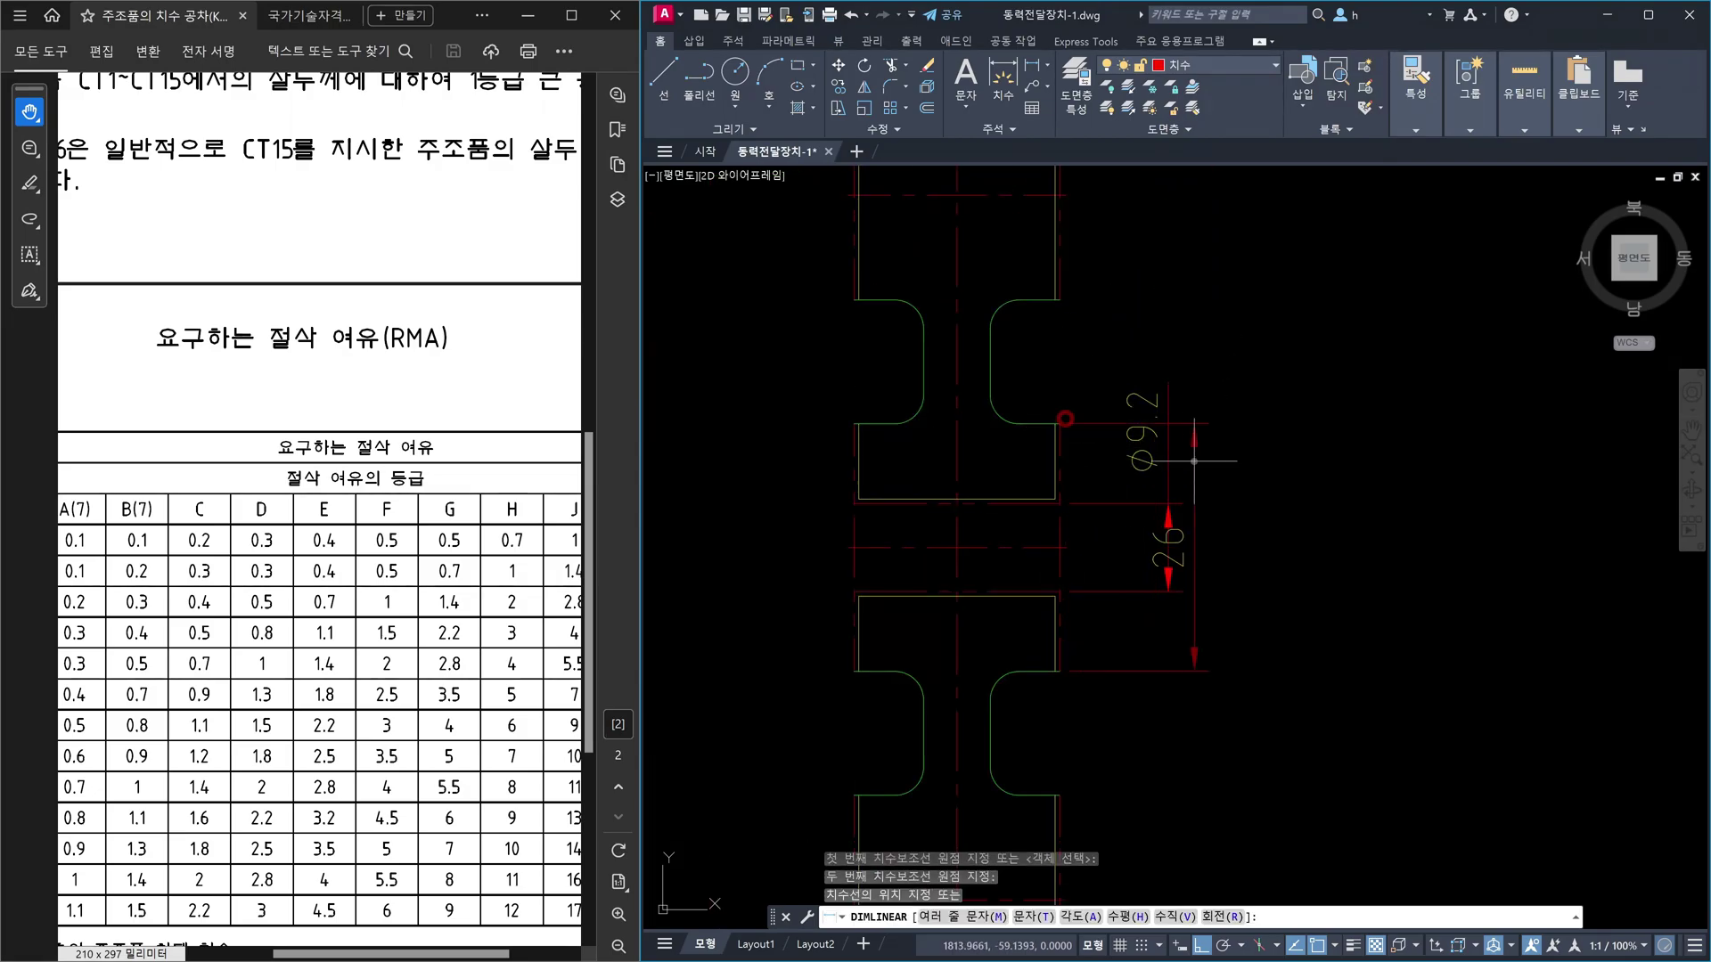
click(1264, 468)
- Add a vertical linear dimension for the rim's inner diameter, placed outside the hub dimension
key(Return)
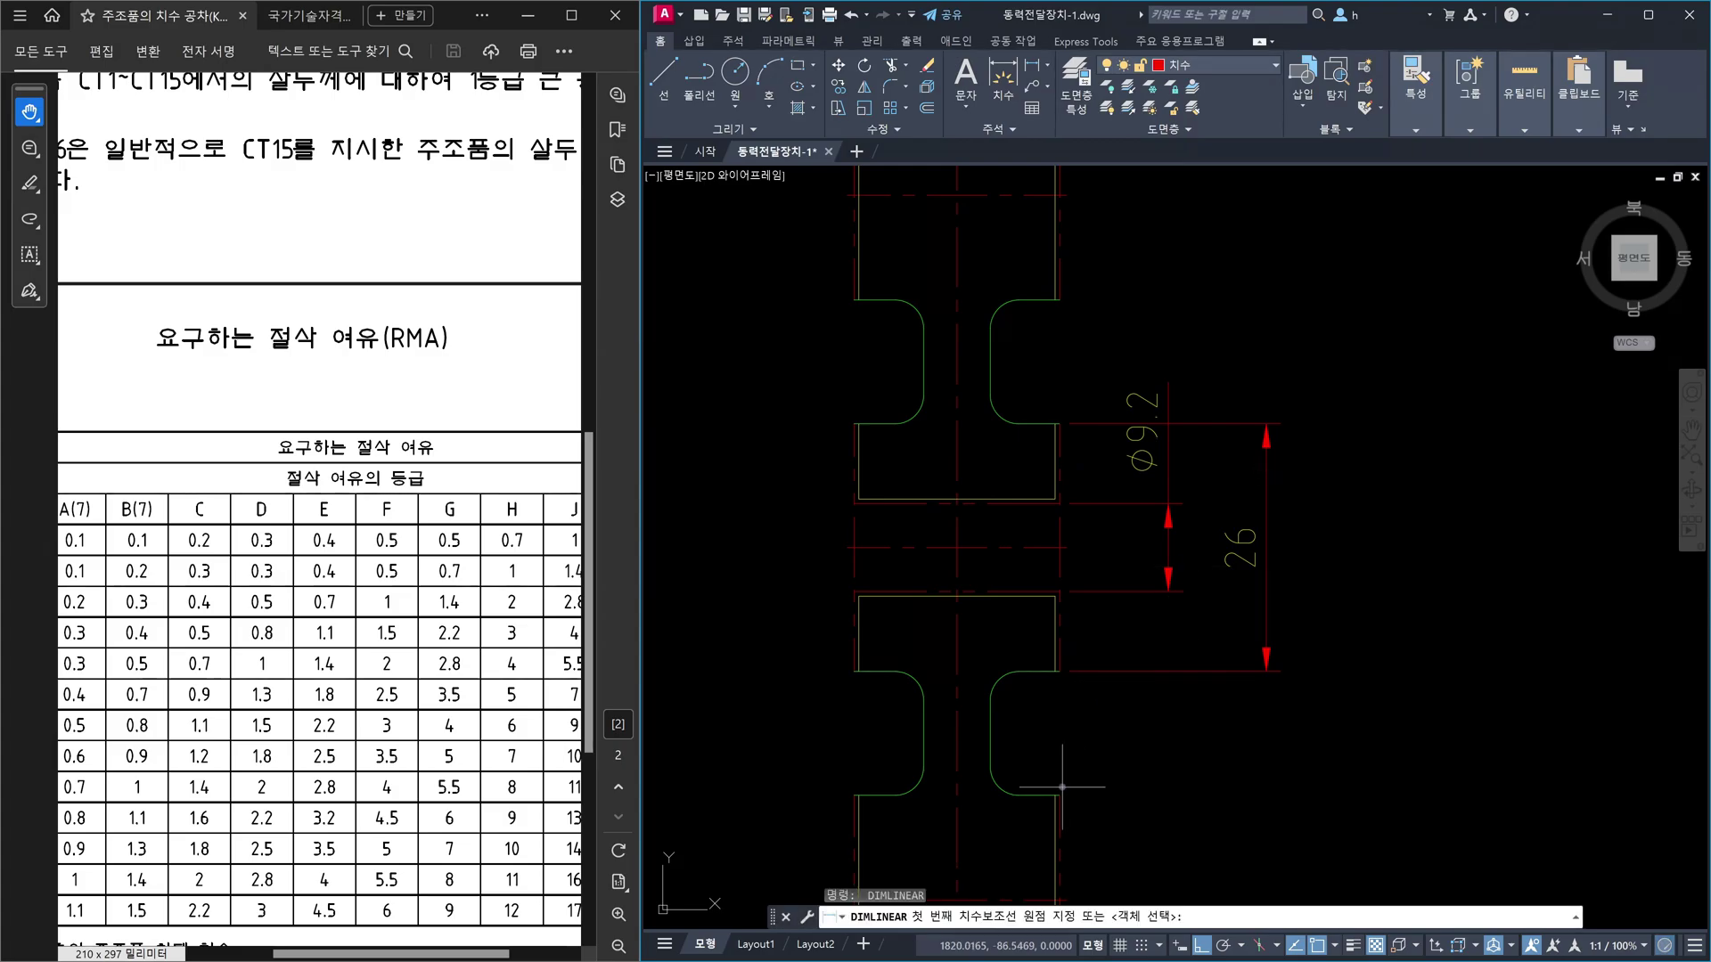
click(1061, 786)
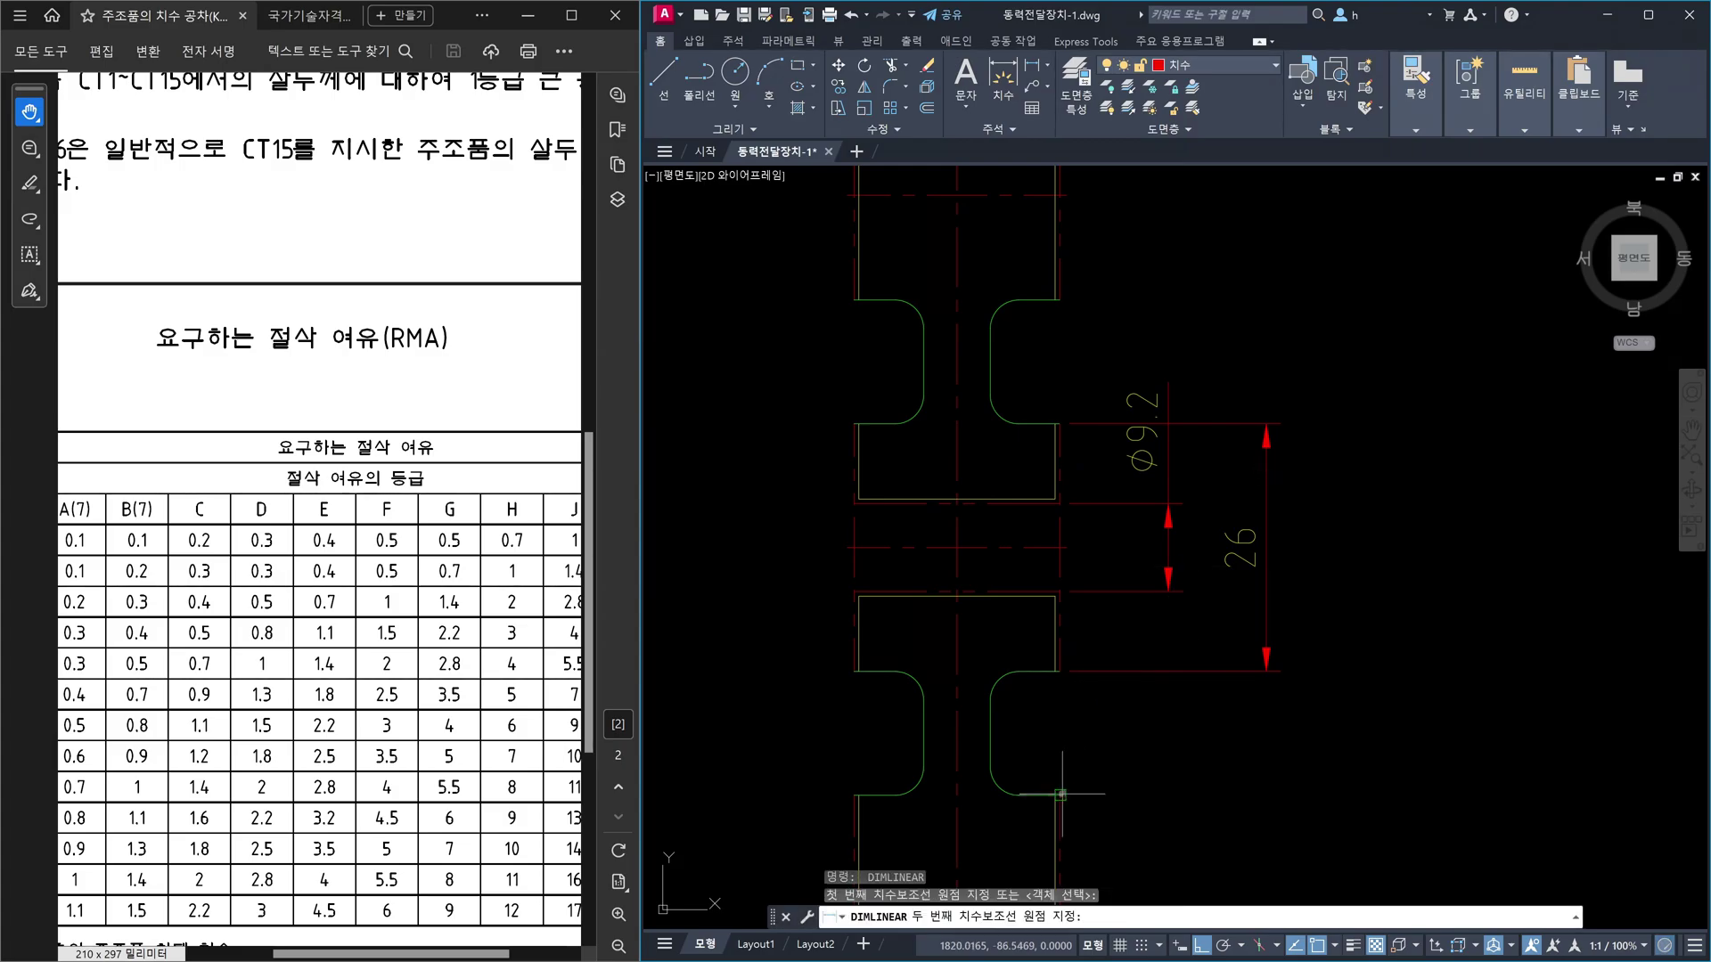
click(1061, 299)
click(1354, 364)
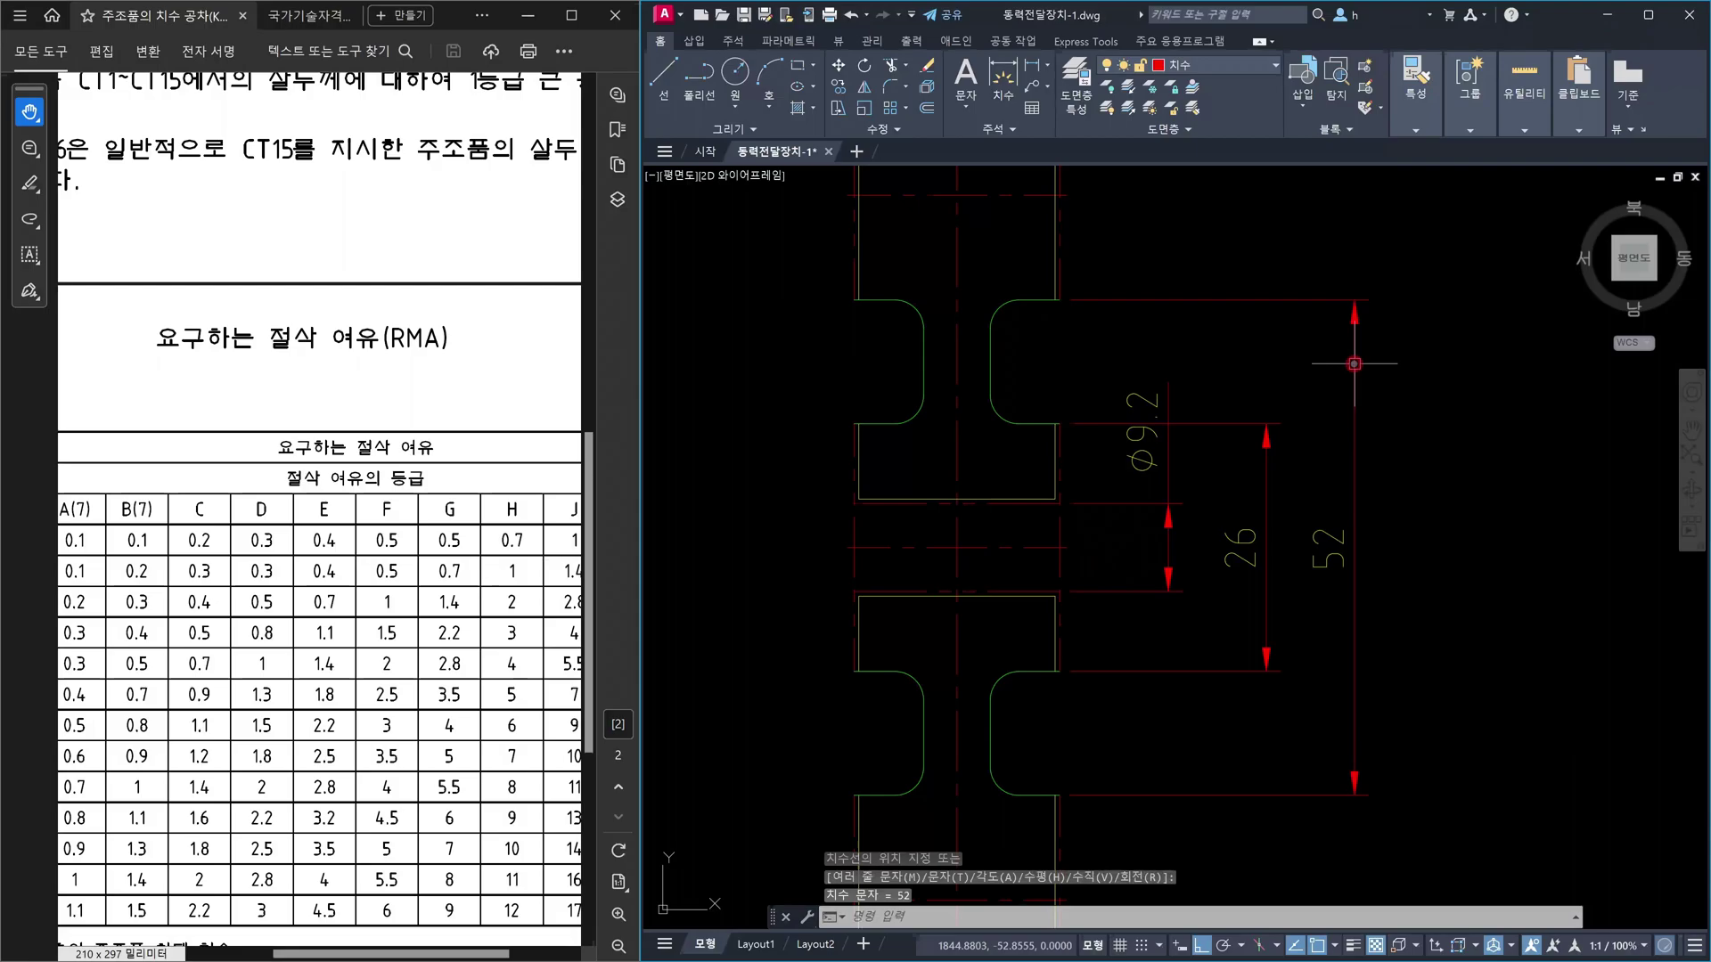
- Match the ø prefix and properties of the rough bore dimension onto the hub outer and rim inner diameter dimensions
text(ma)
key(Return)
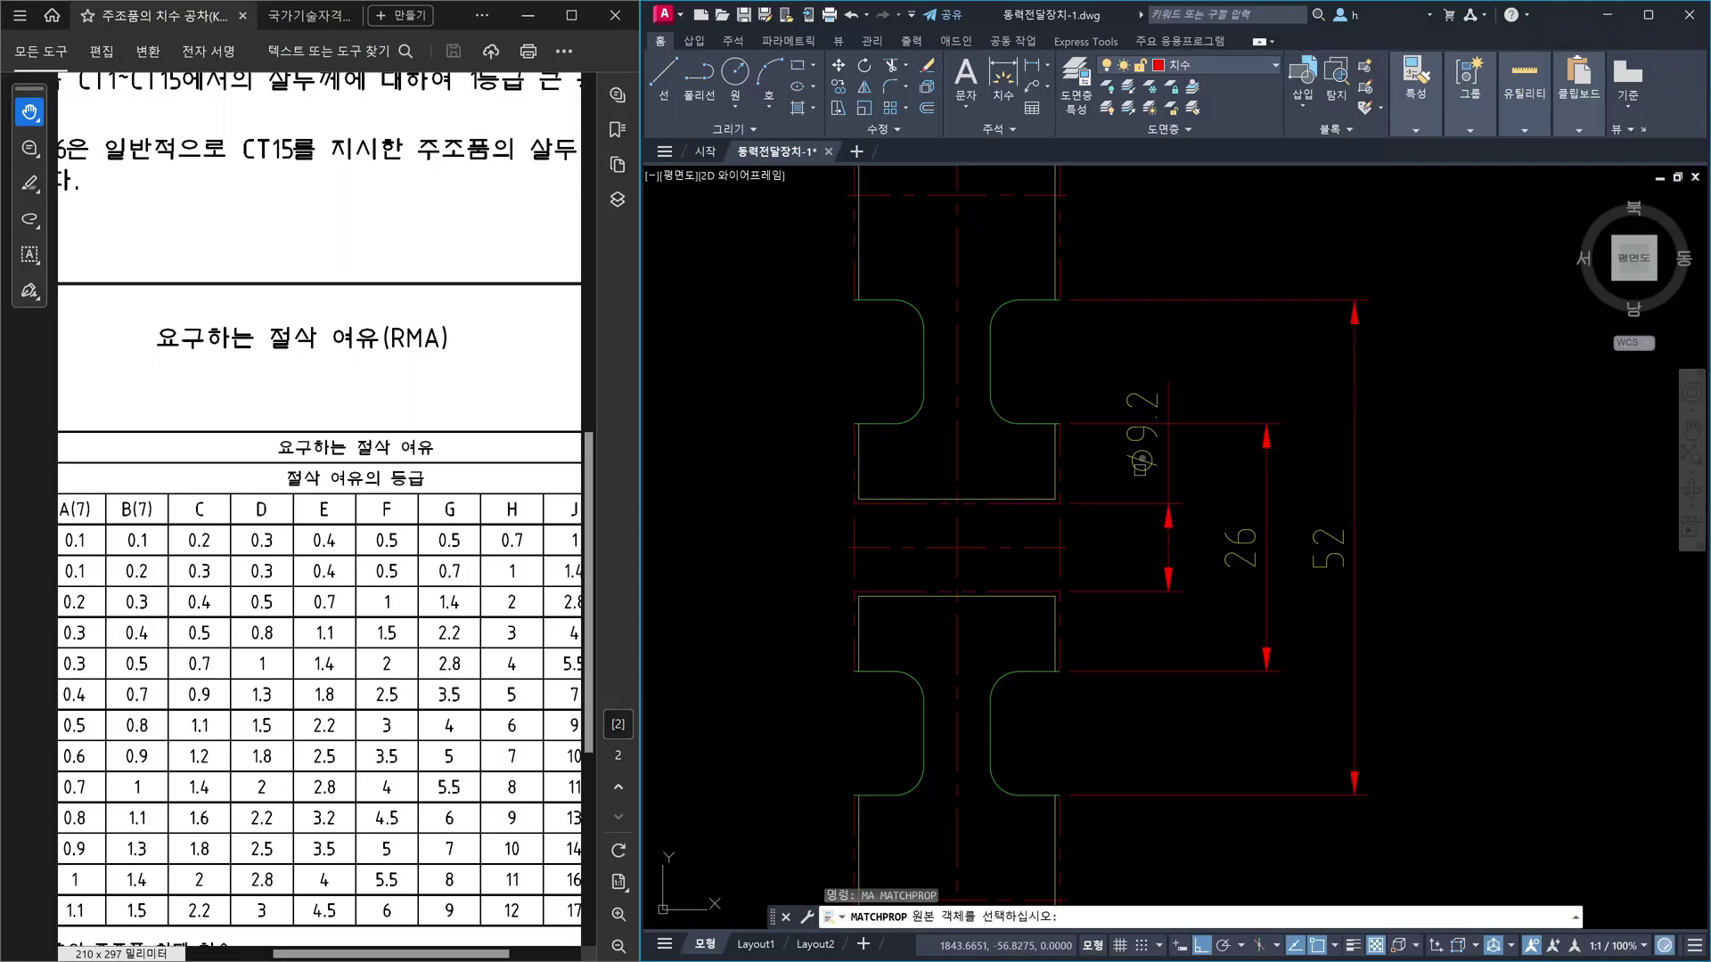
click(1141, 461)
click(1248, 540)
click(1328, 539)
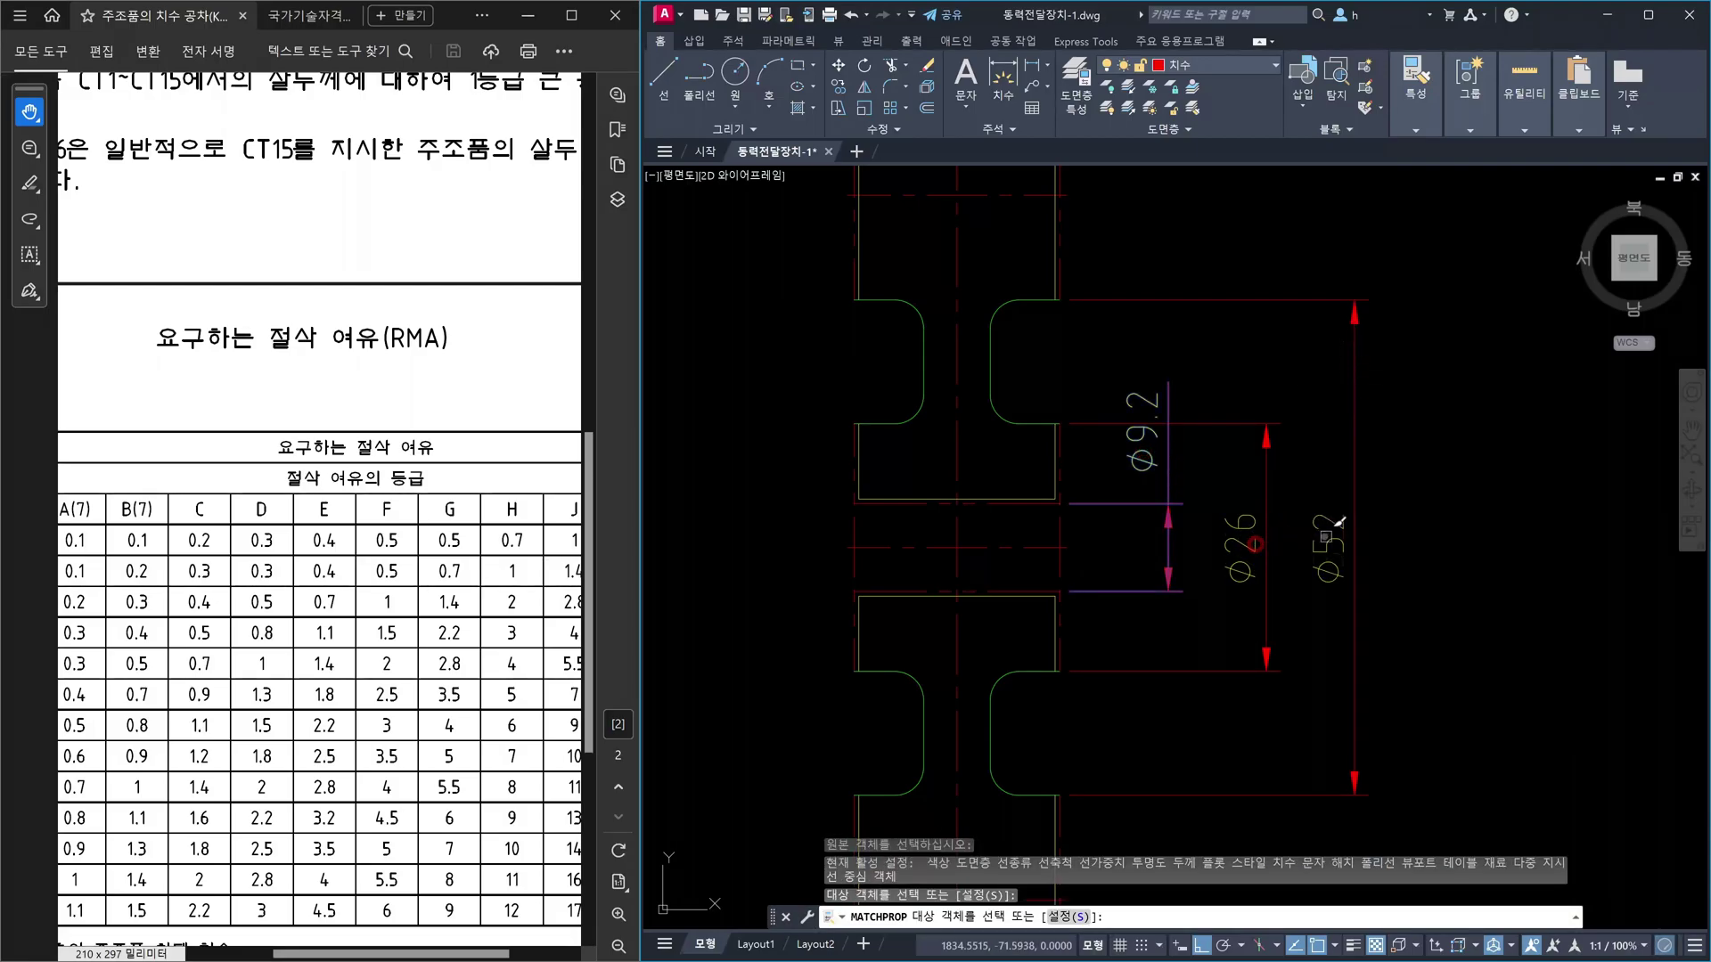
key(Escape)
- Bring the rough bore diameter dimension to the front of the draw order
text(dr)
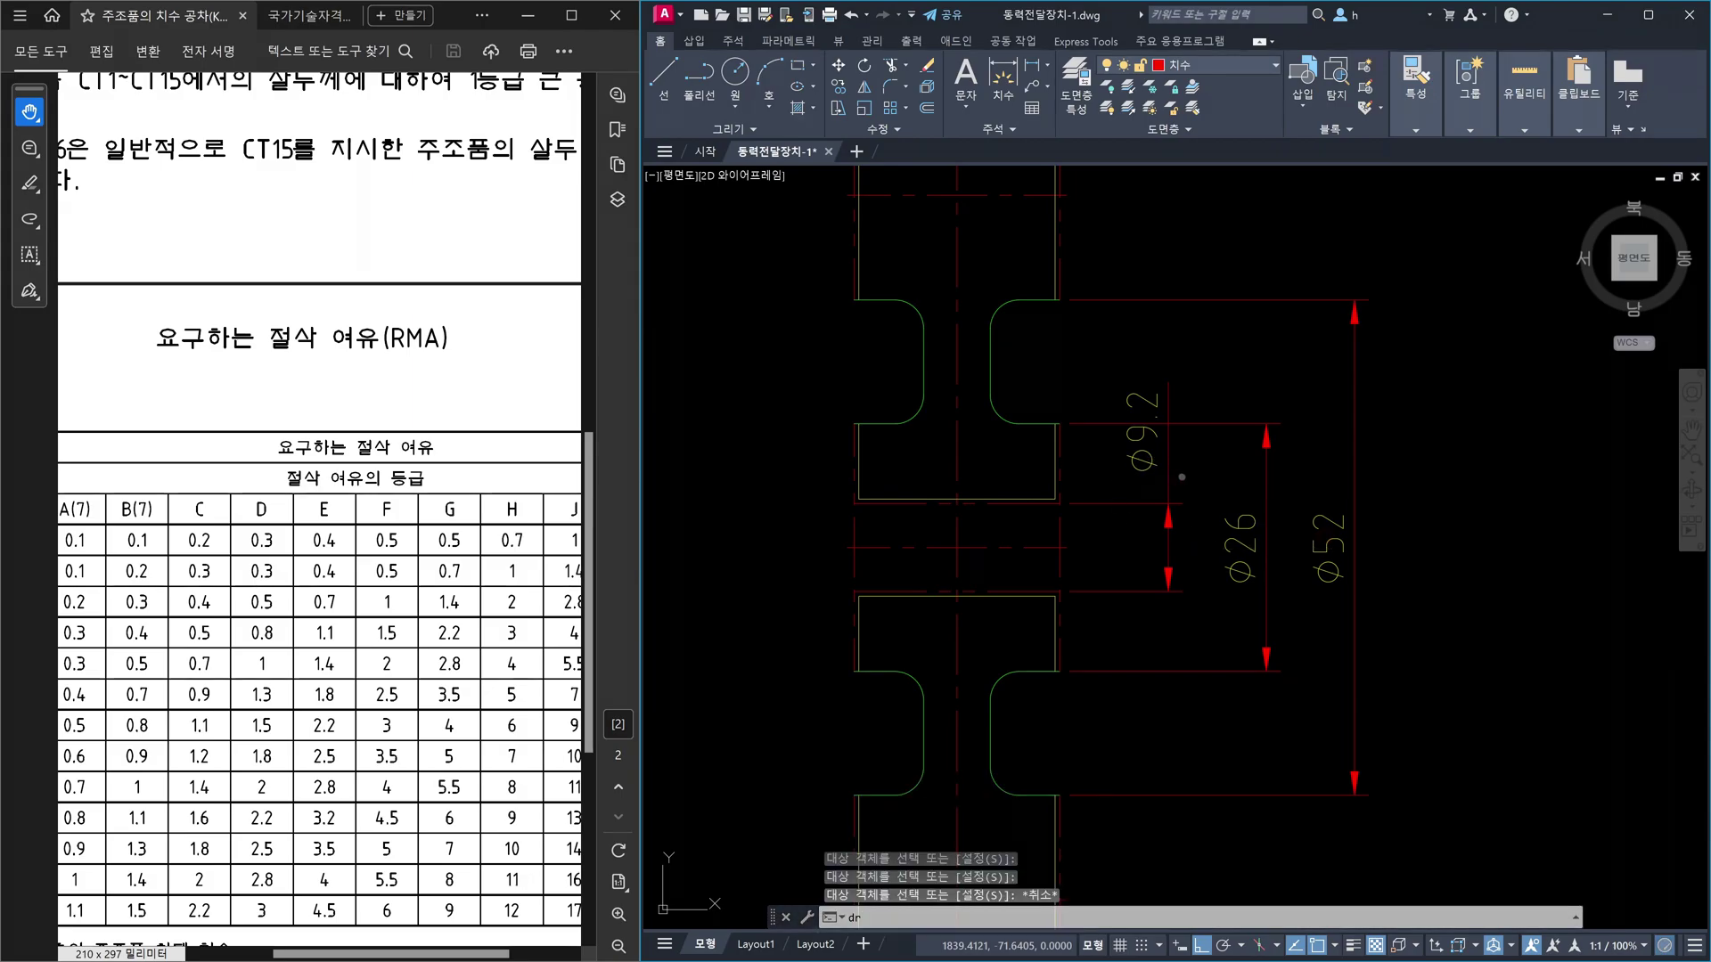
key(Return)
click(1149, 466)
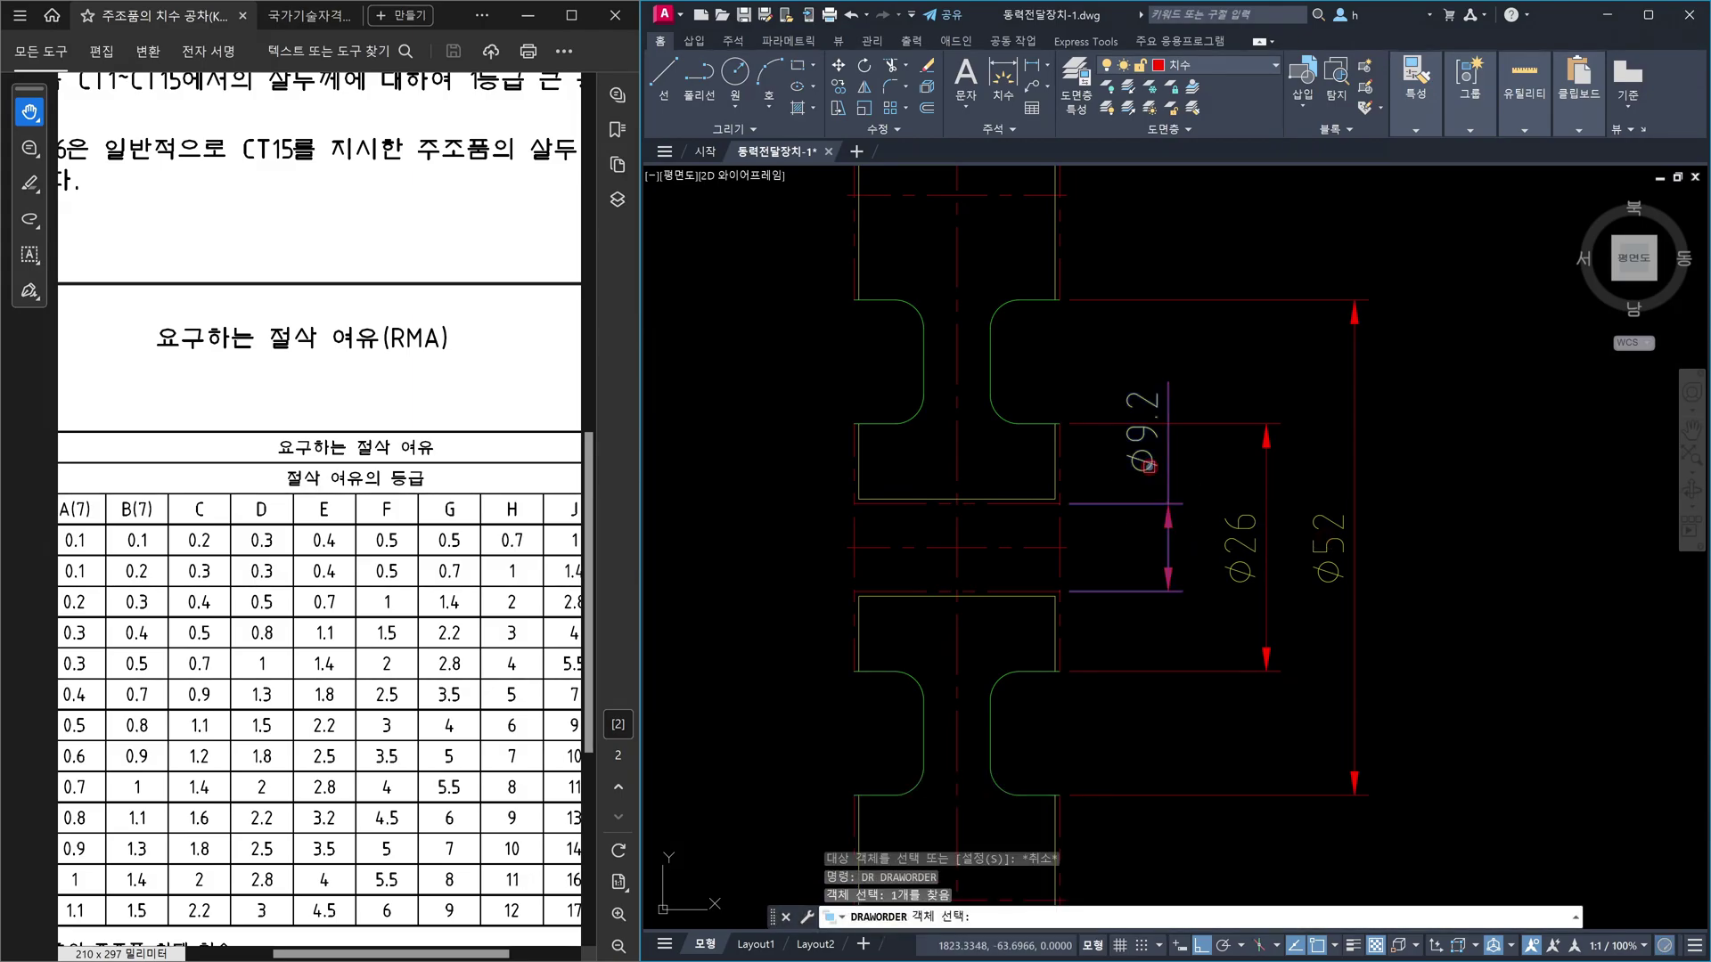
key(Return)
text(f)
key(Return)
- Set the rough bore dimension's text fill color to 배경 (background) so lines do not run through its text
click(1149, 465)
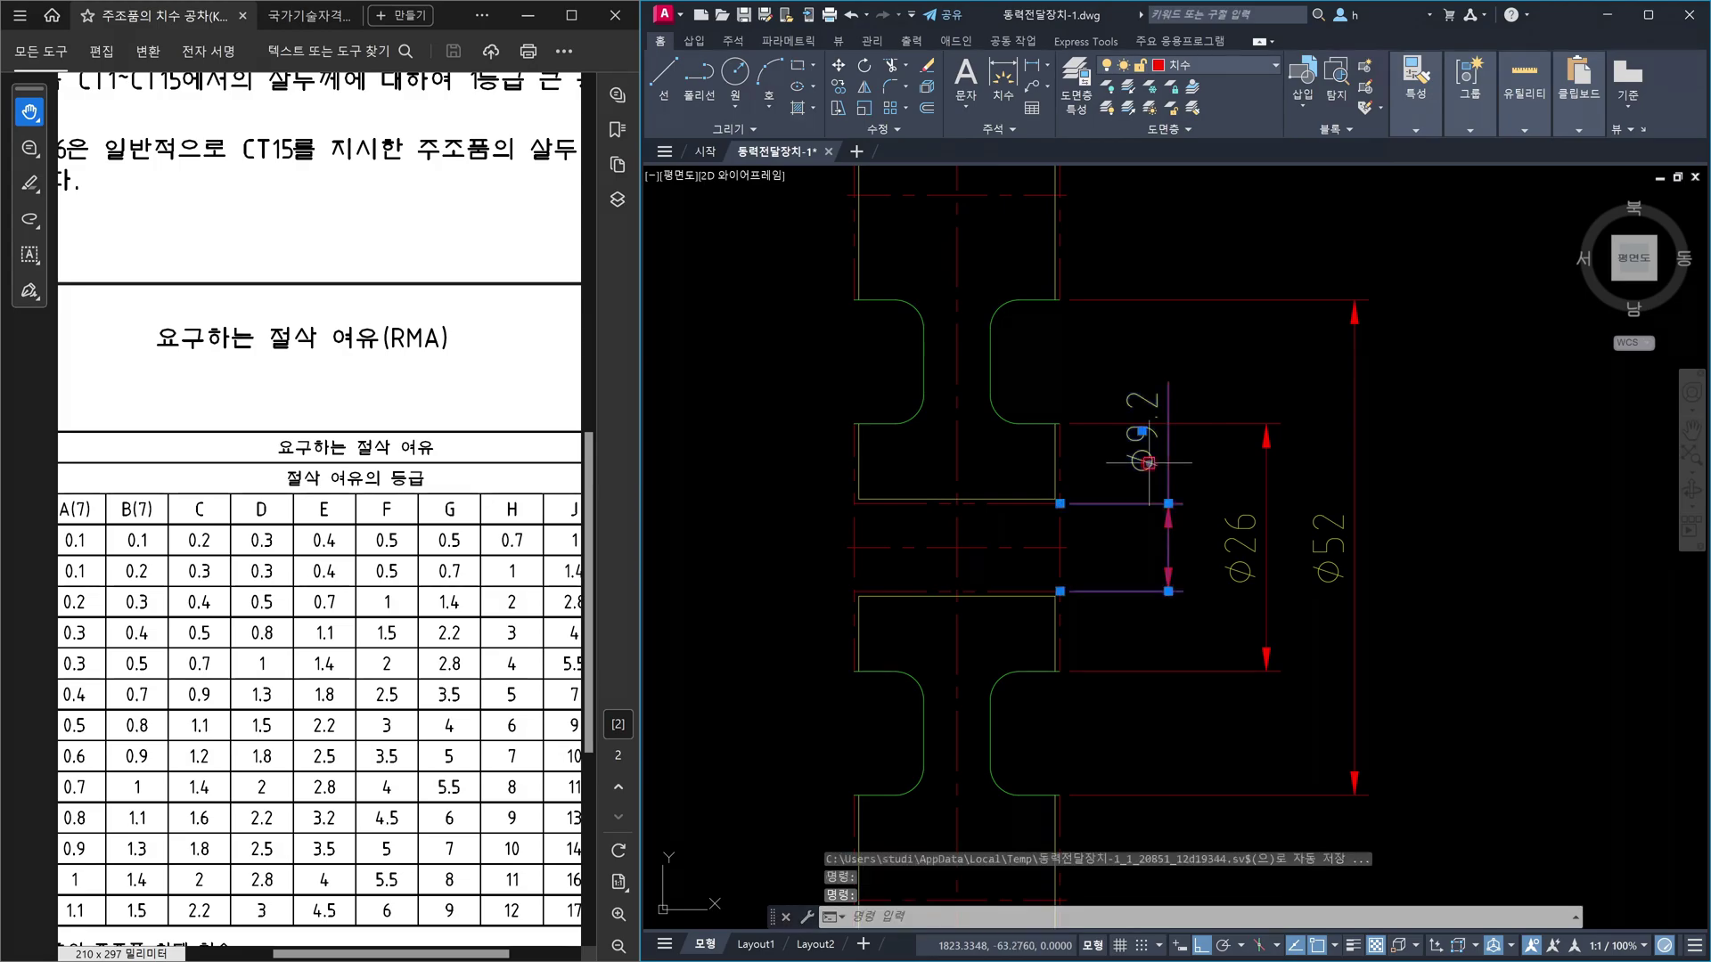
key(ctrl+1)
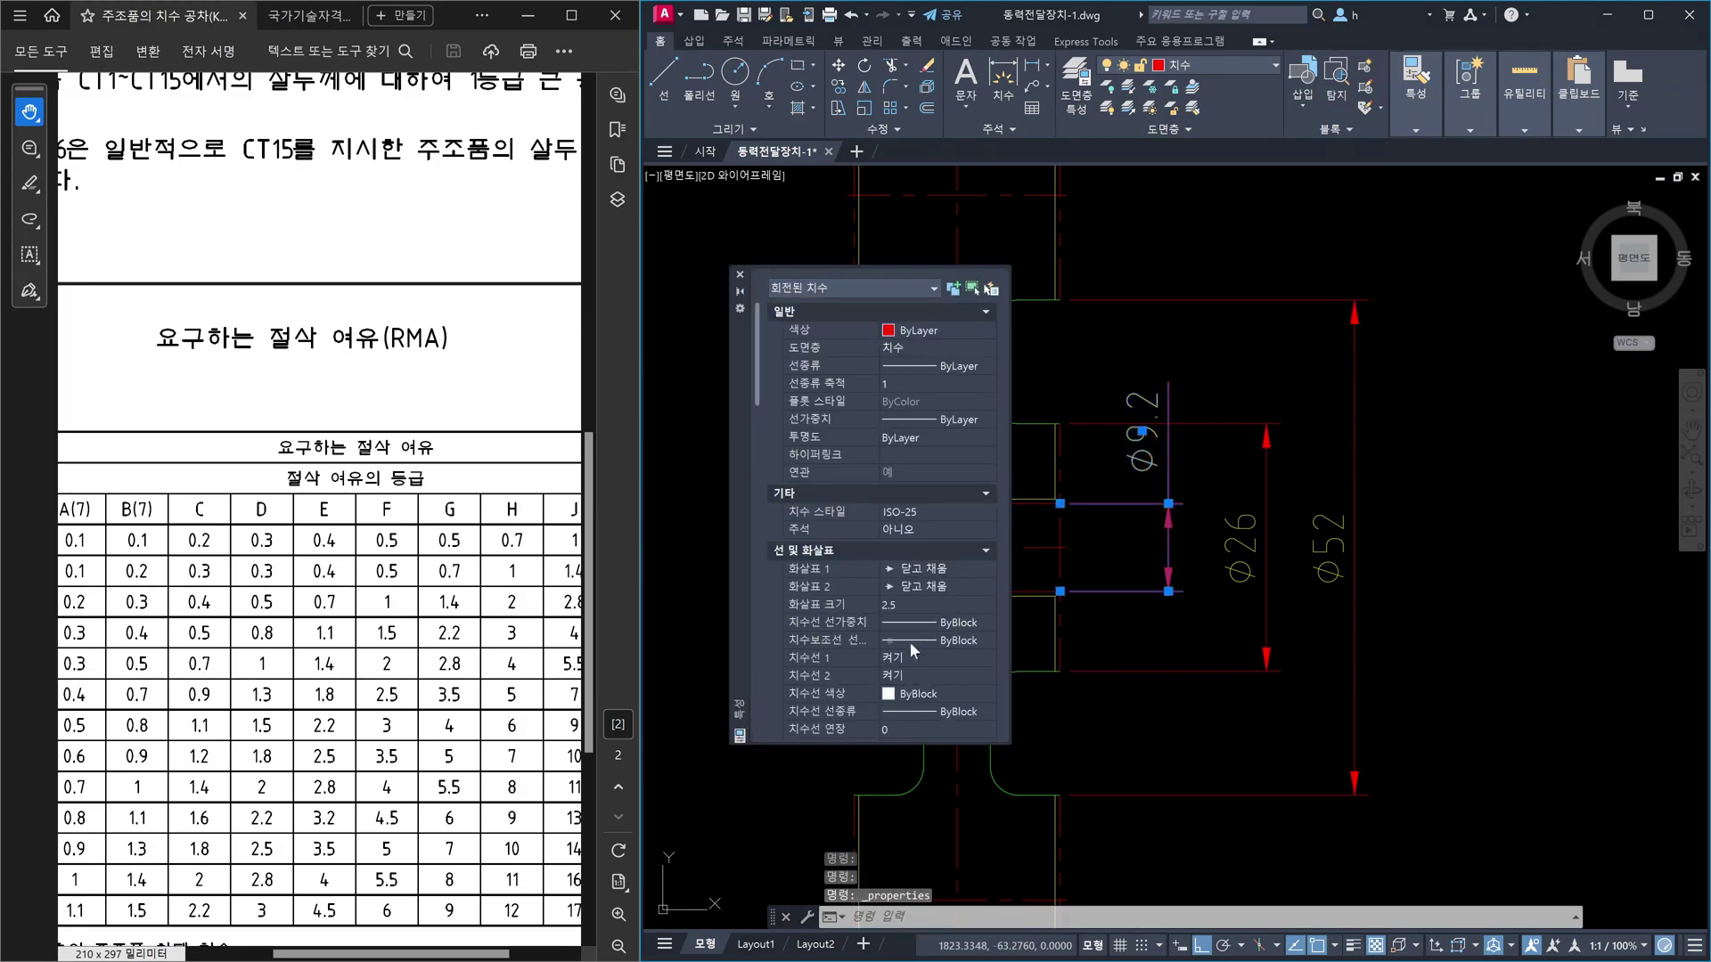
click(757, 644)
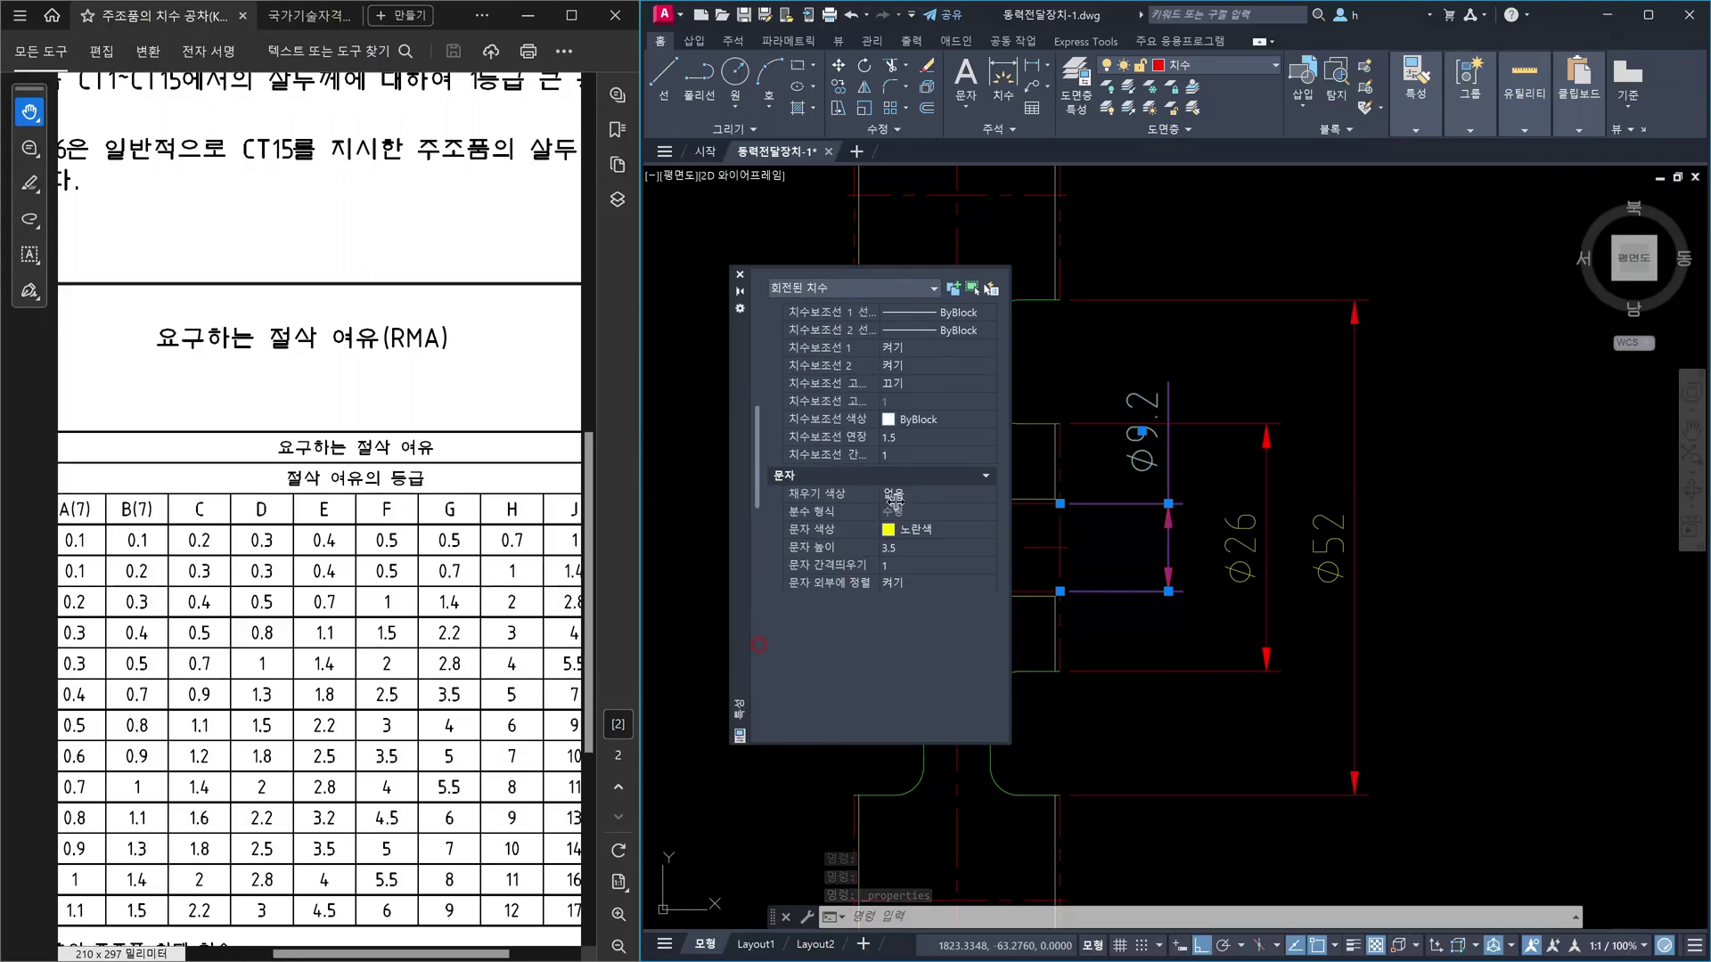
click(955, 502)
click(921, 630)
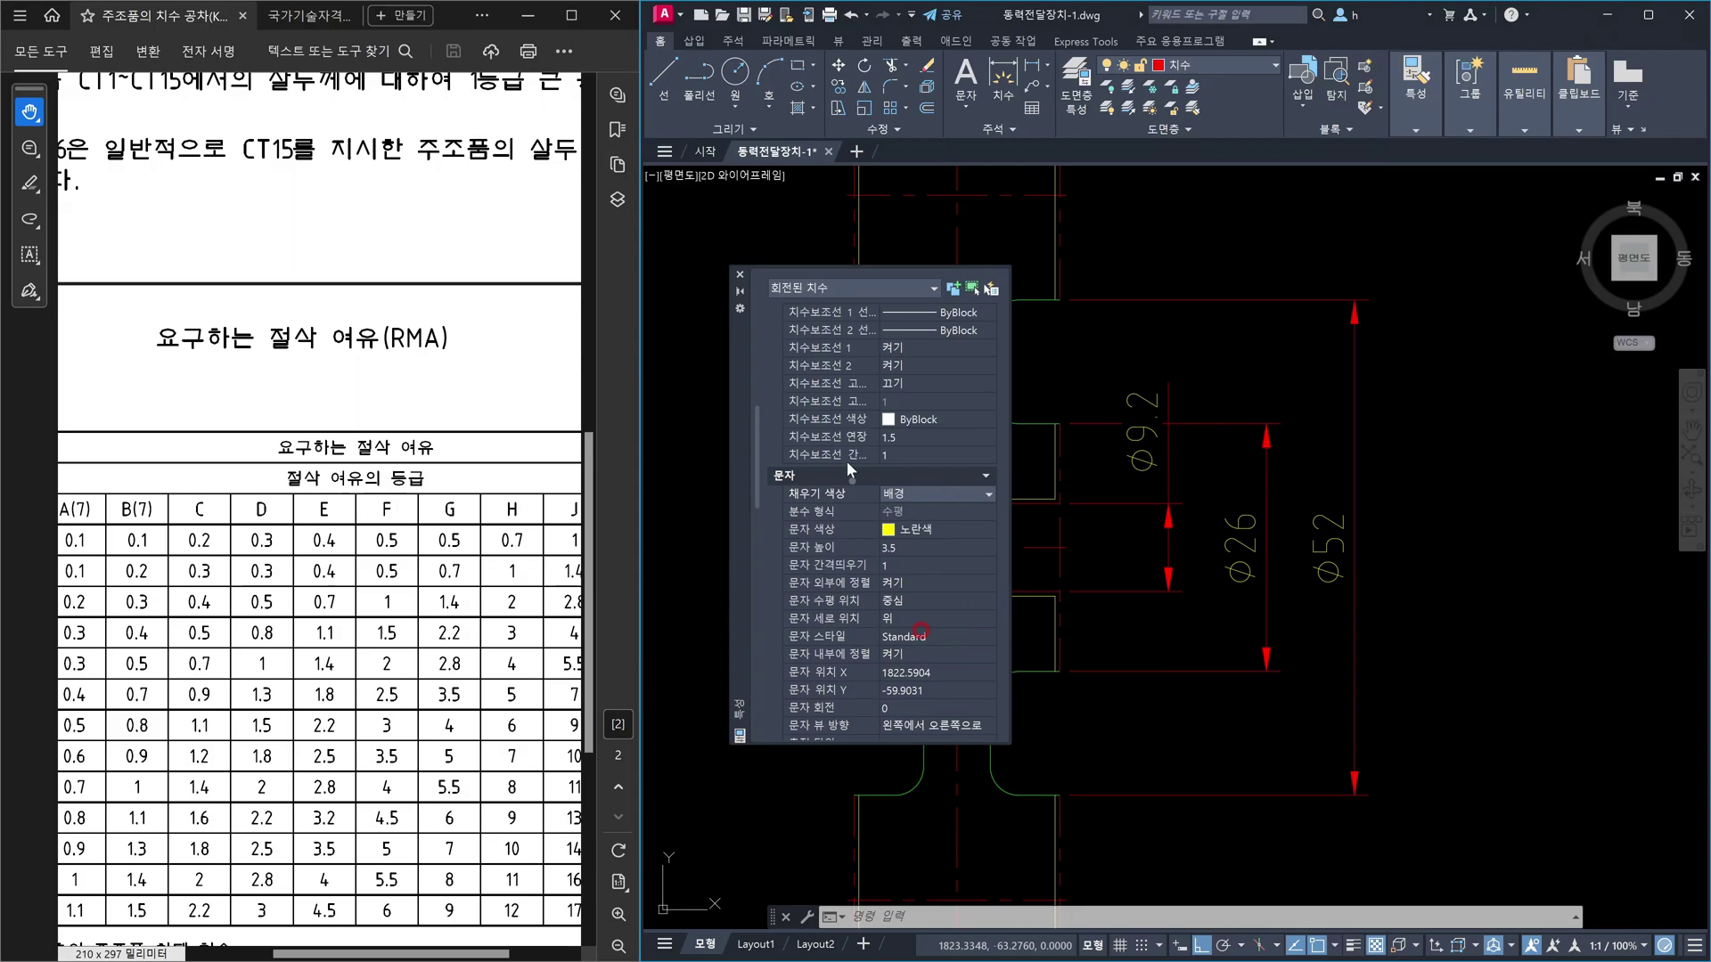
click(740, 274)
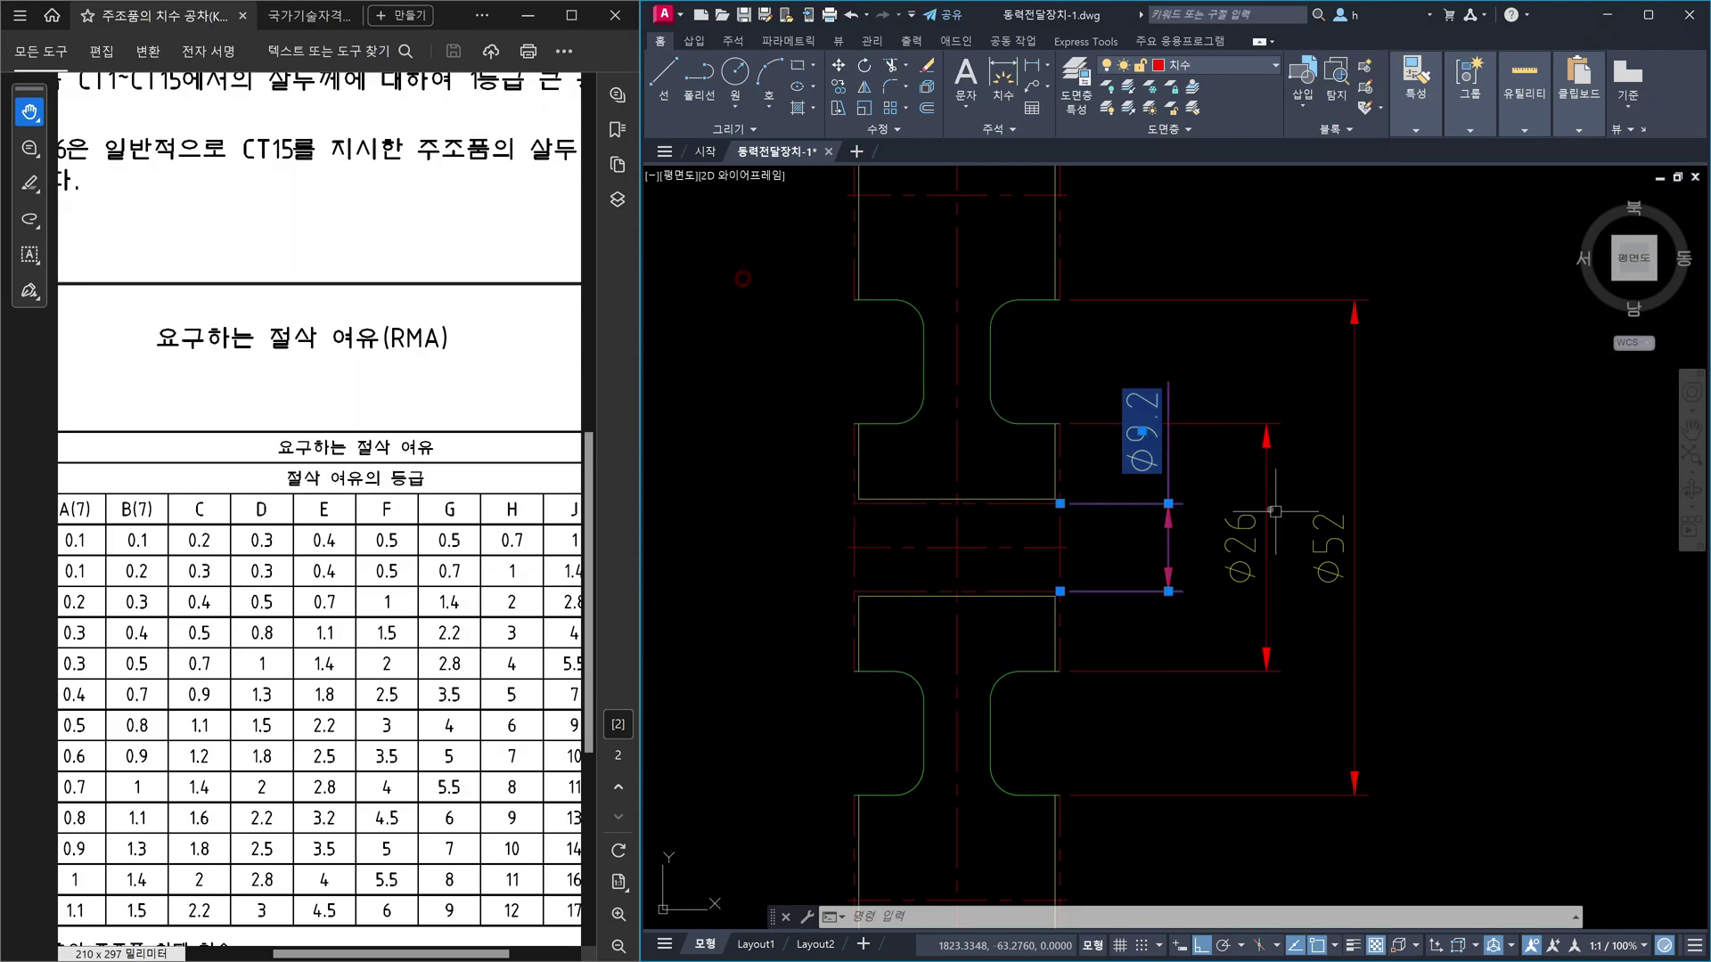
key(Escape)
- Add a vertical linear dimension across the casting's red outer rim lines, placed outside the rim's inner diameter dimension
scroll(1230, 668, down, 4)
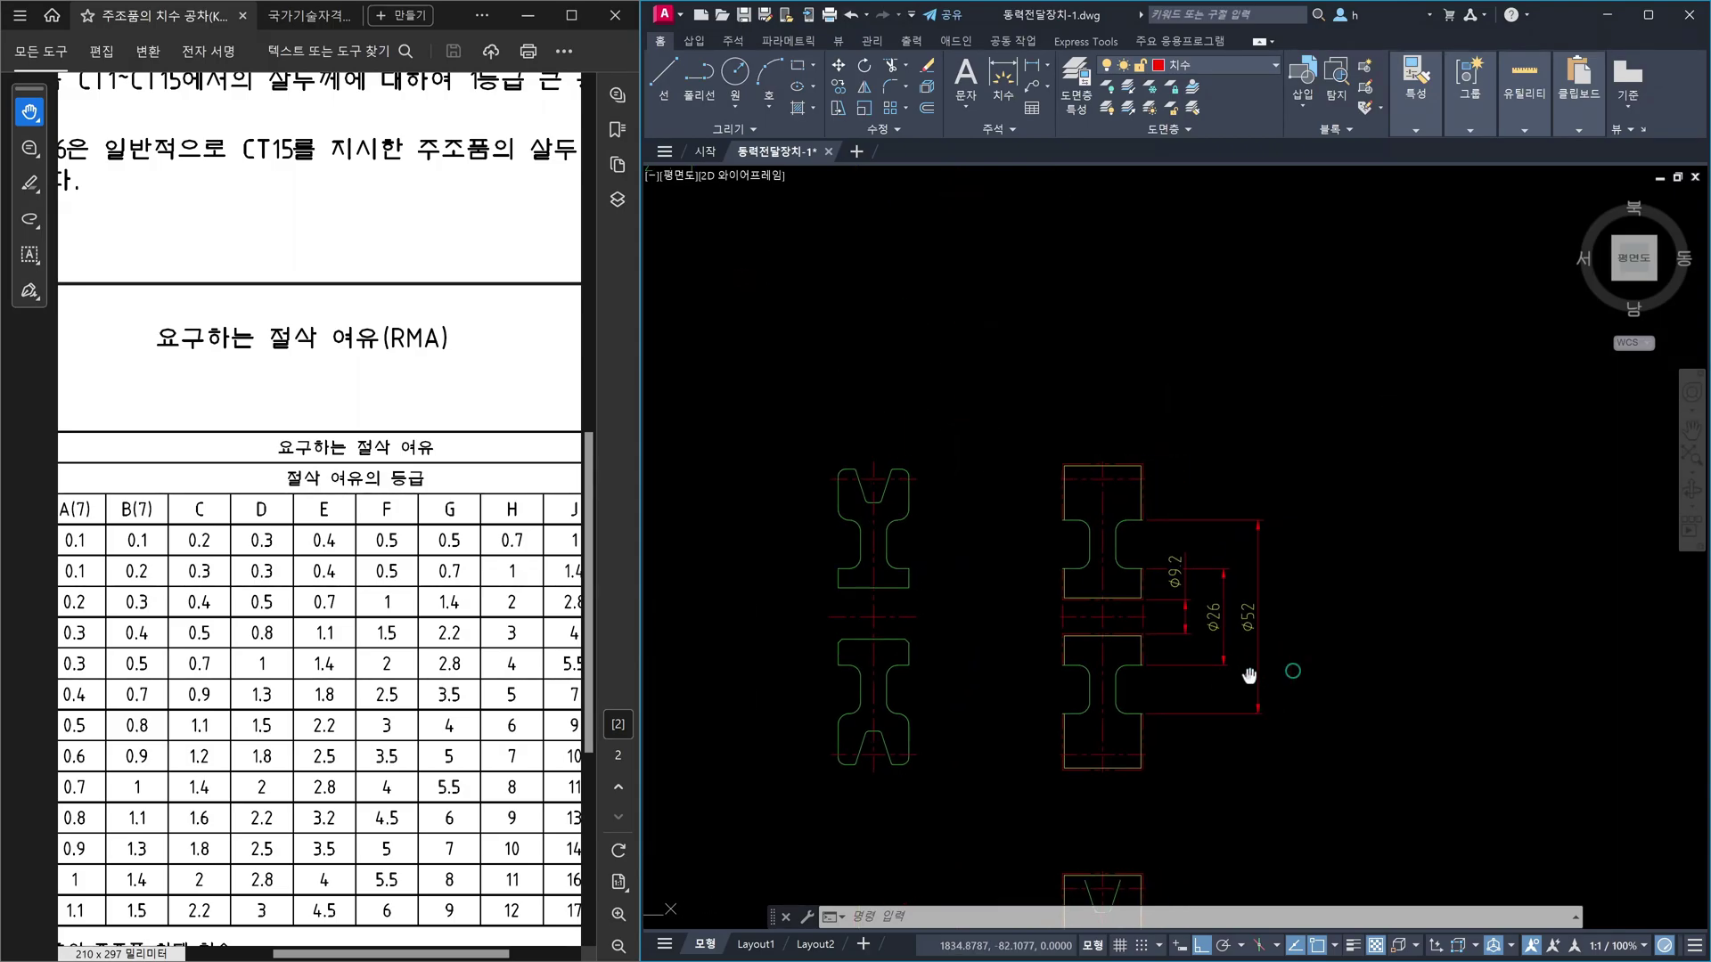
scroll(1254, 758, up, 2)
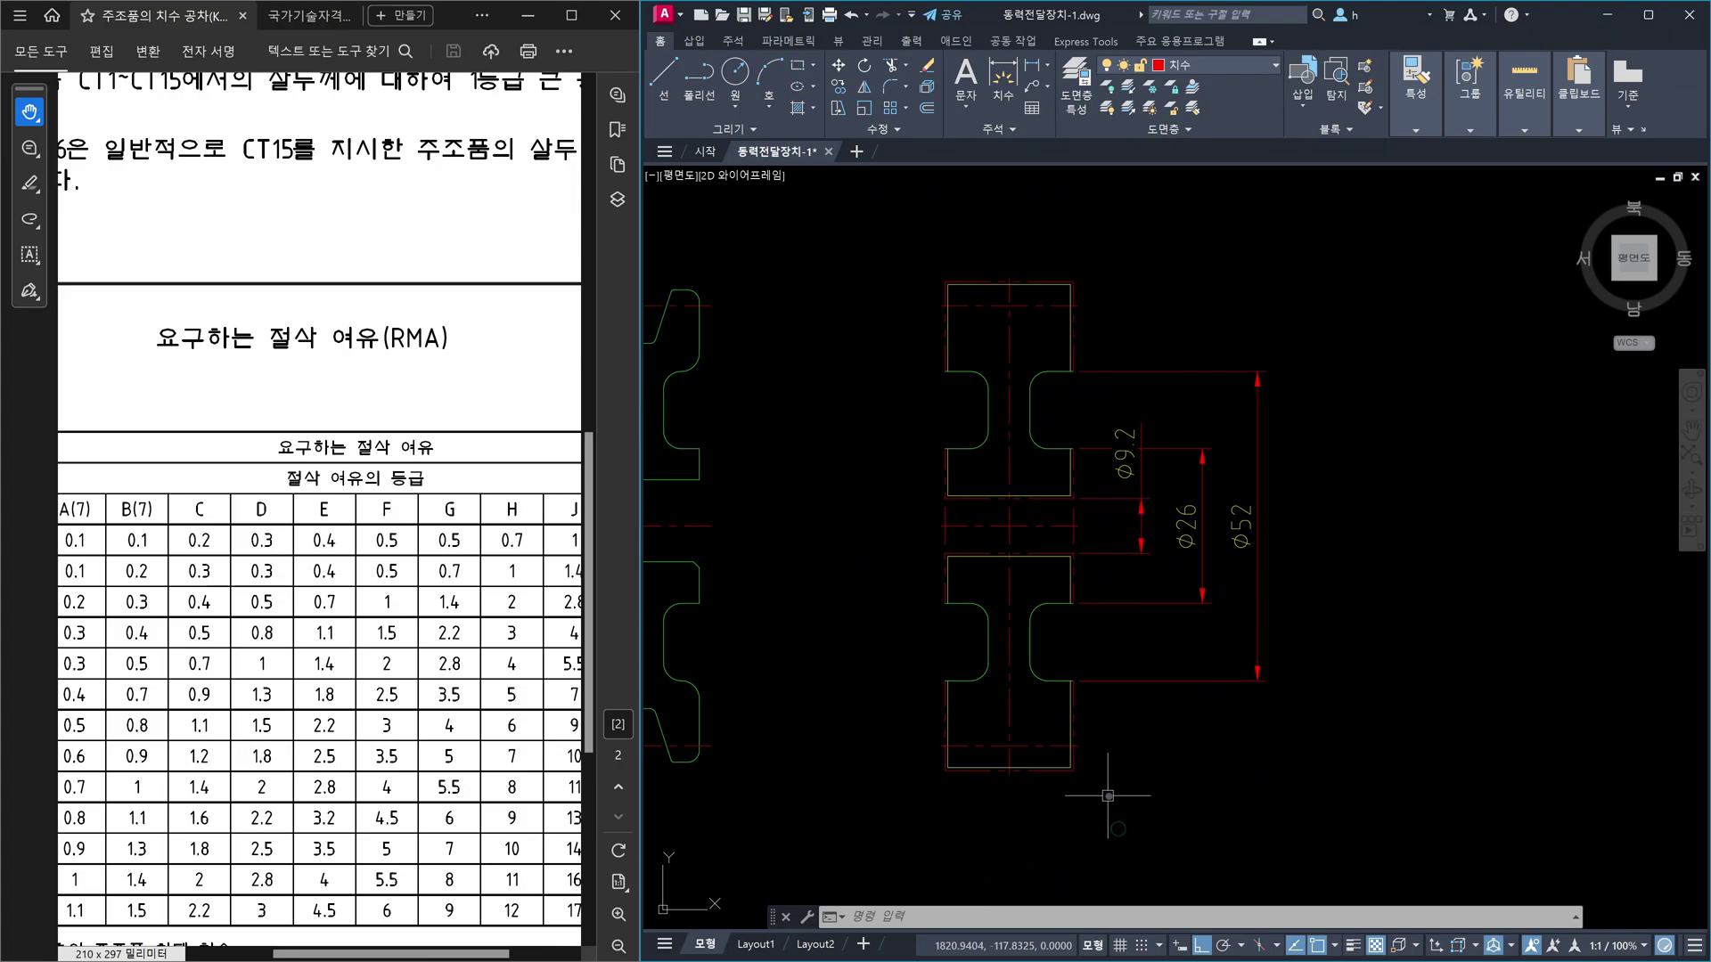
key(Return)
scroll(1077, 750, up, 4)
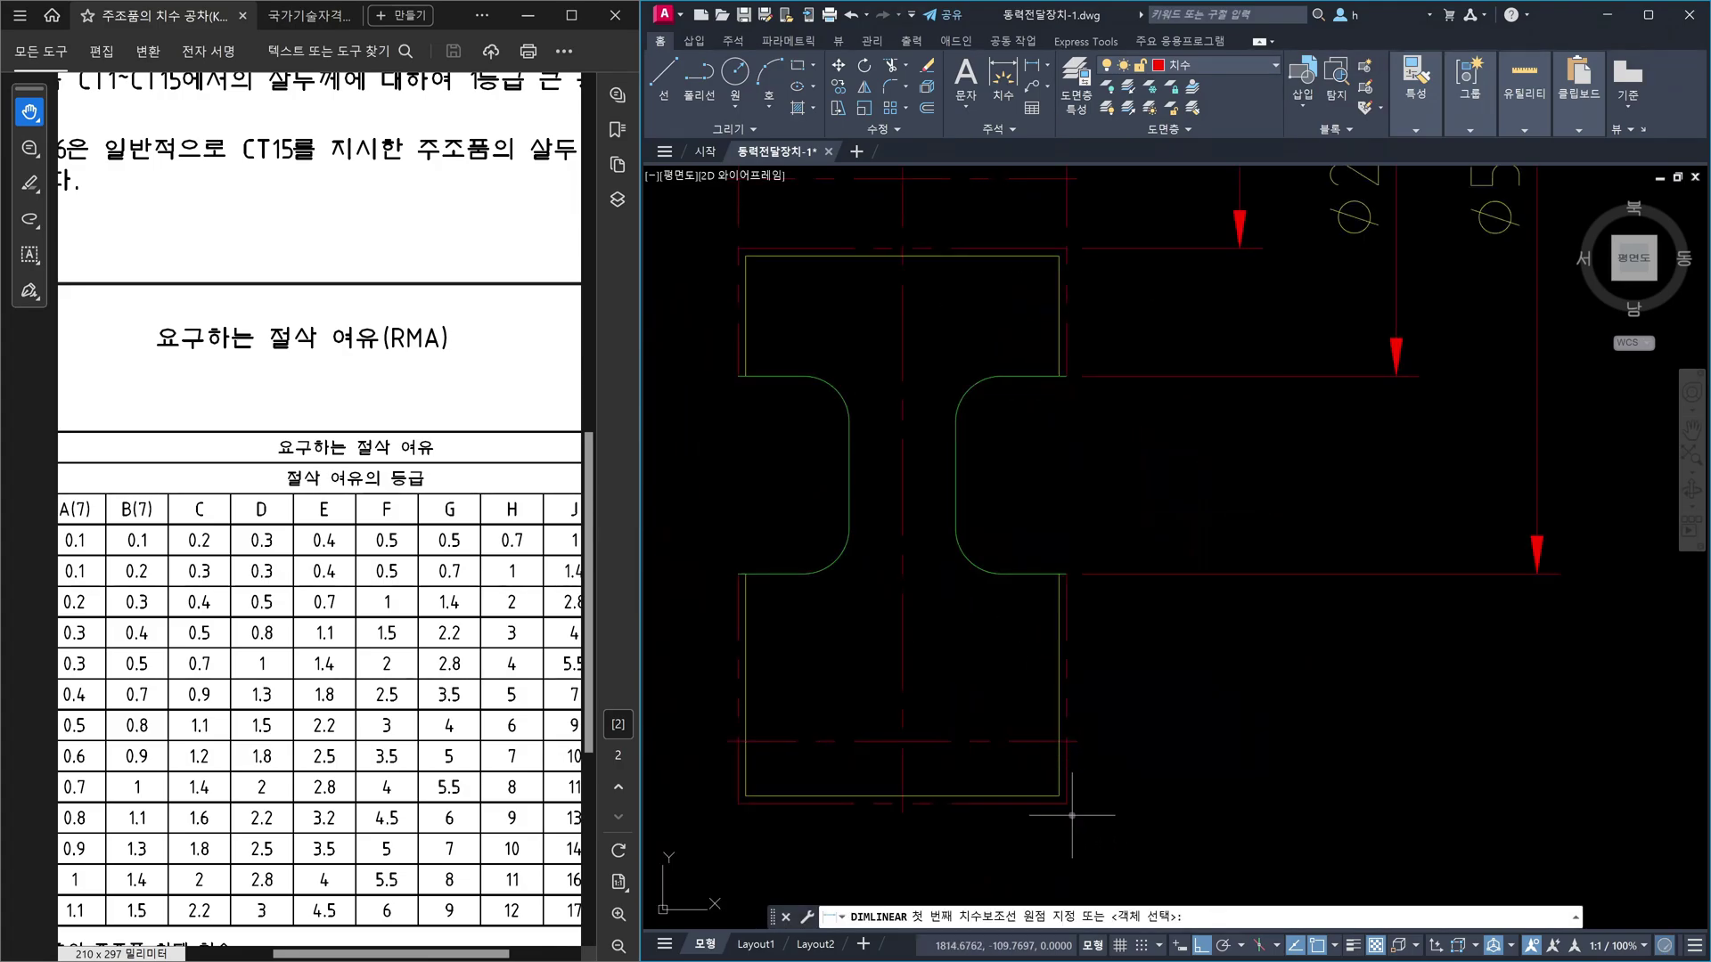
click(1072, 806)
scroll(1074, 806, down, 4)
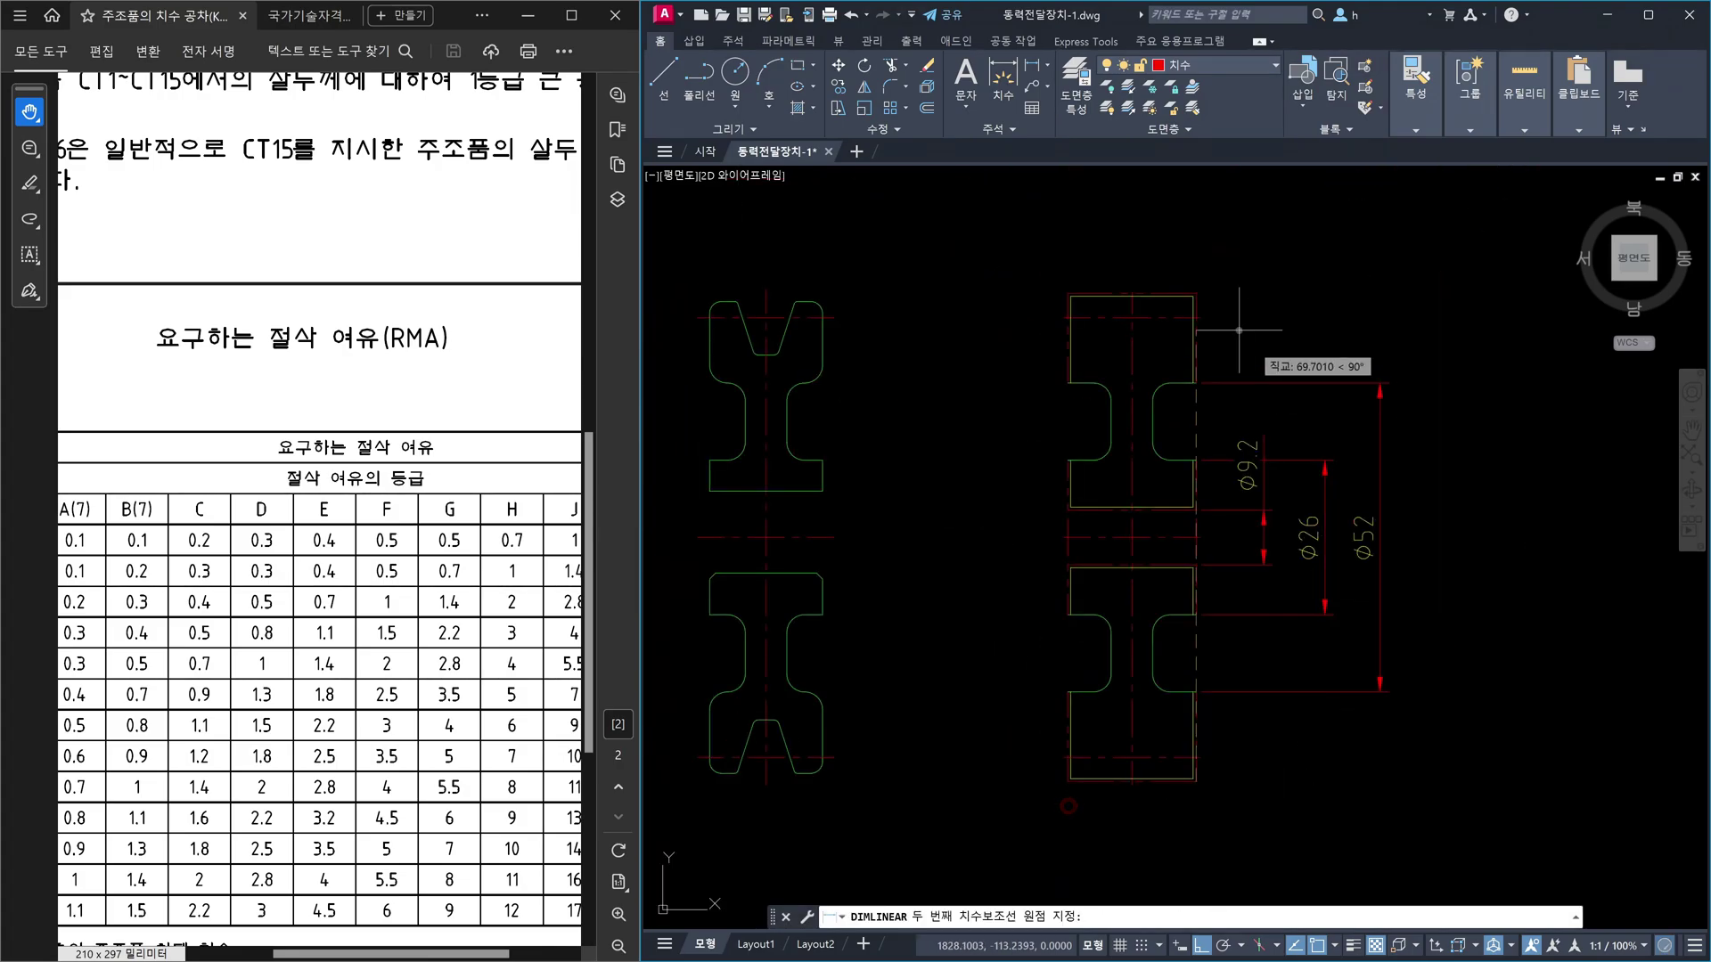
click(1196, 293)
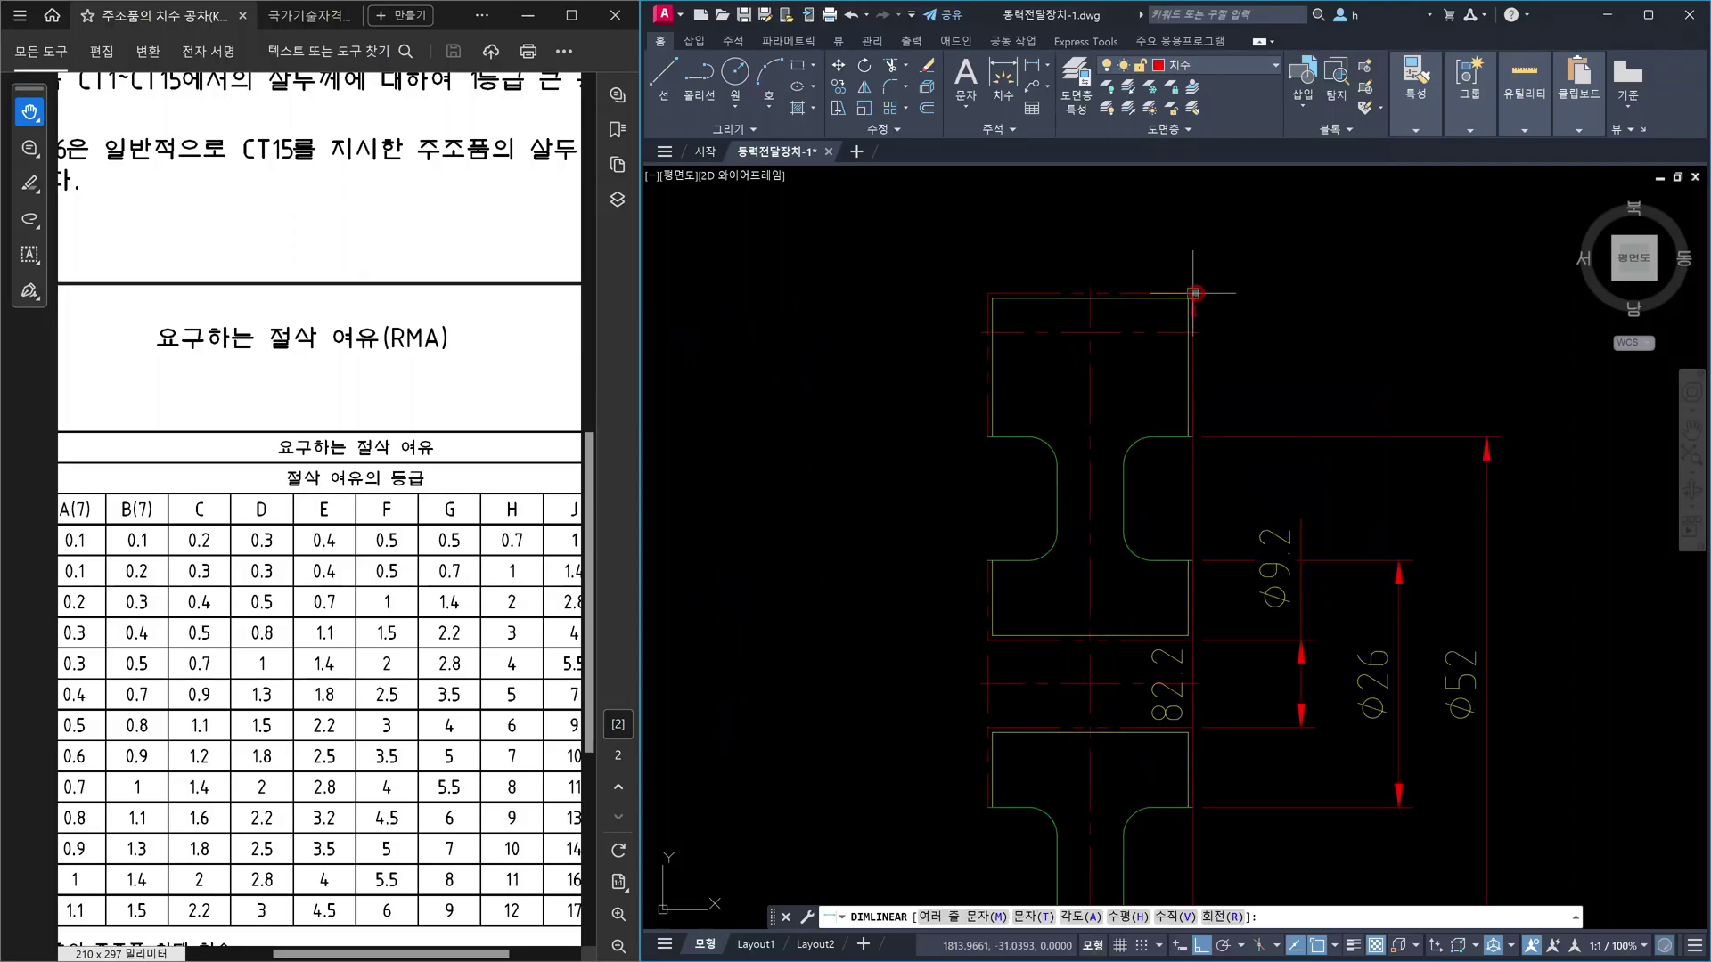
middle_drag(1198, 294, 1270, 348)
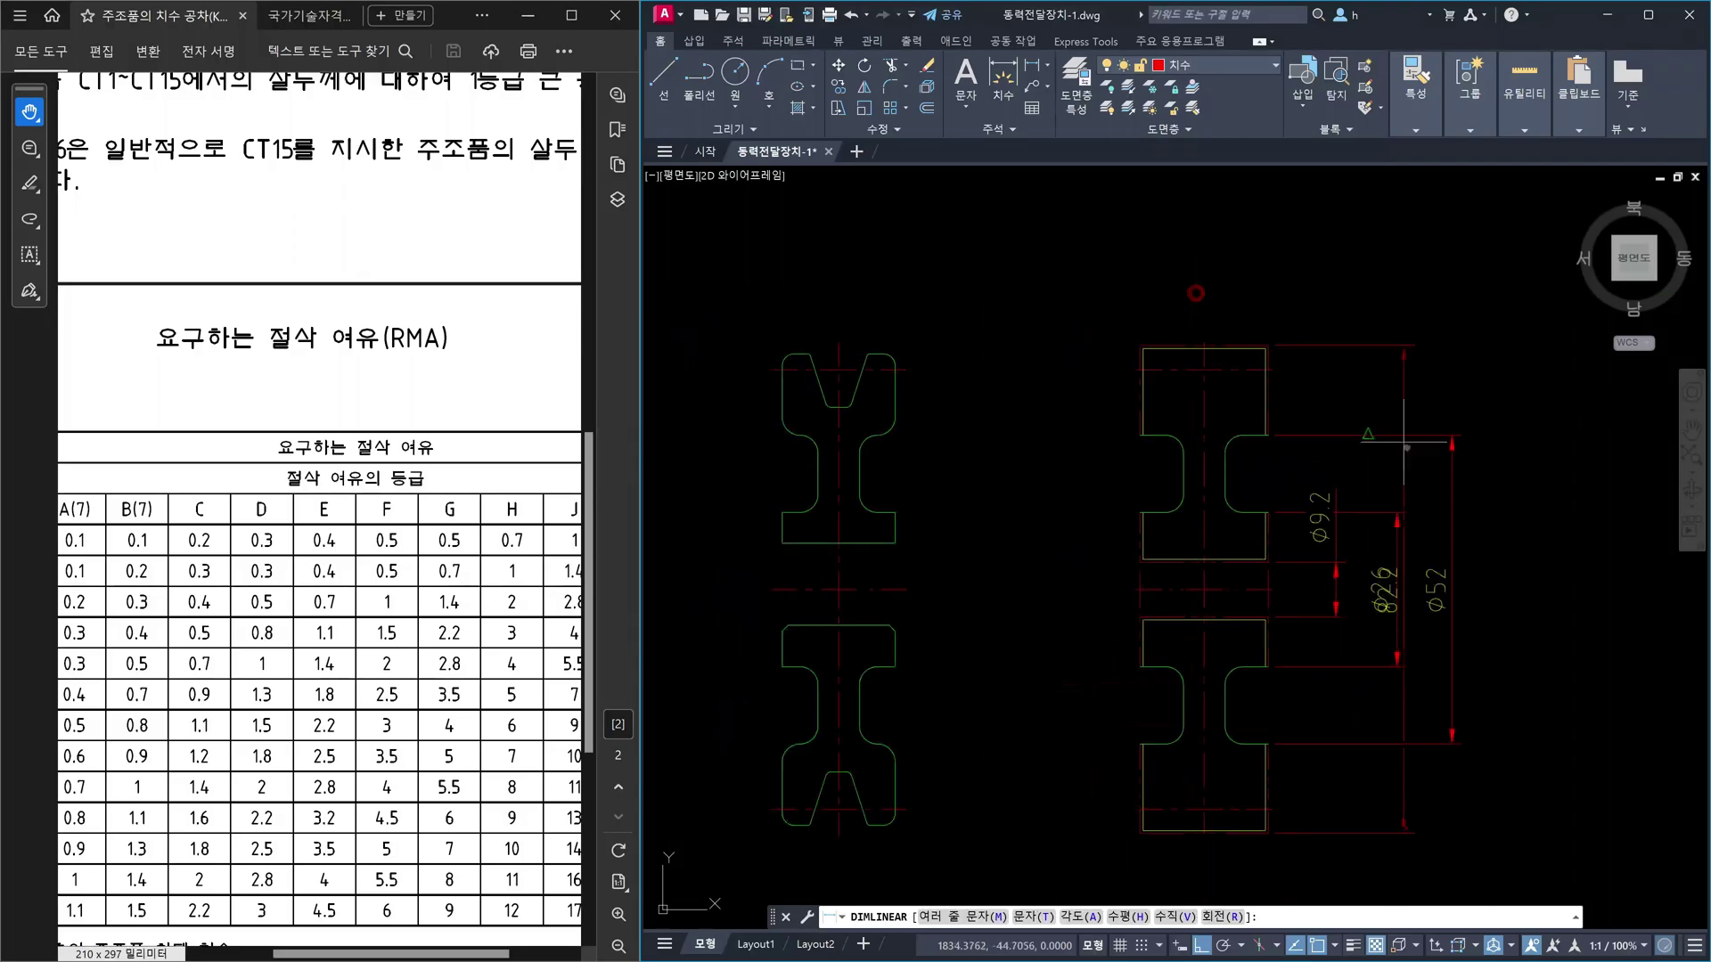
click(1514, 490)
- Match the rim's inner diameter dimension properties onto the new outer diameter dimension, giving it the ø prefix
text(ma)
key(Return)
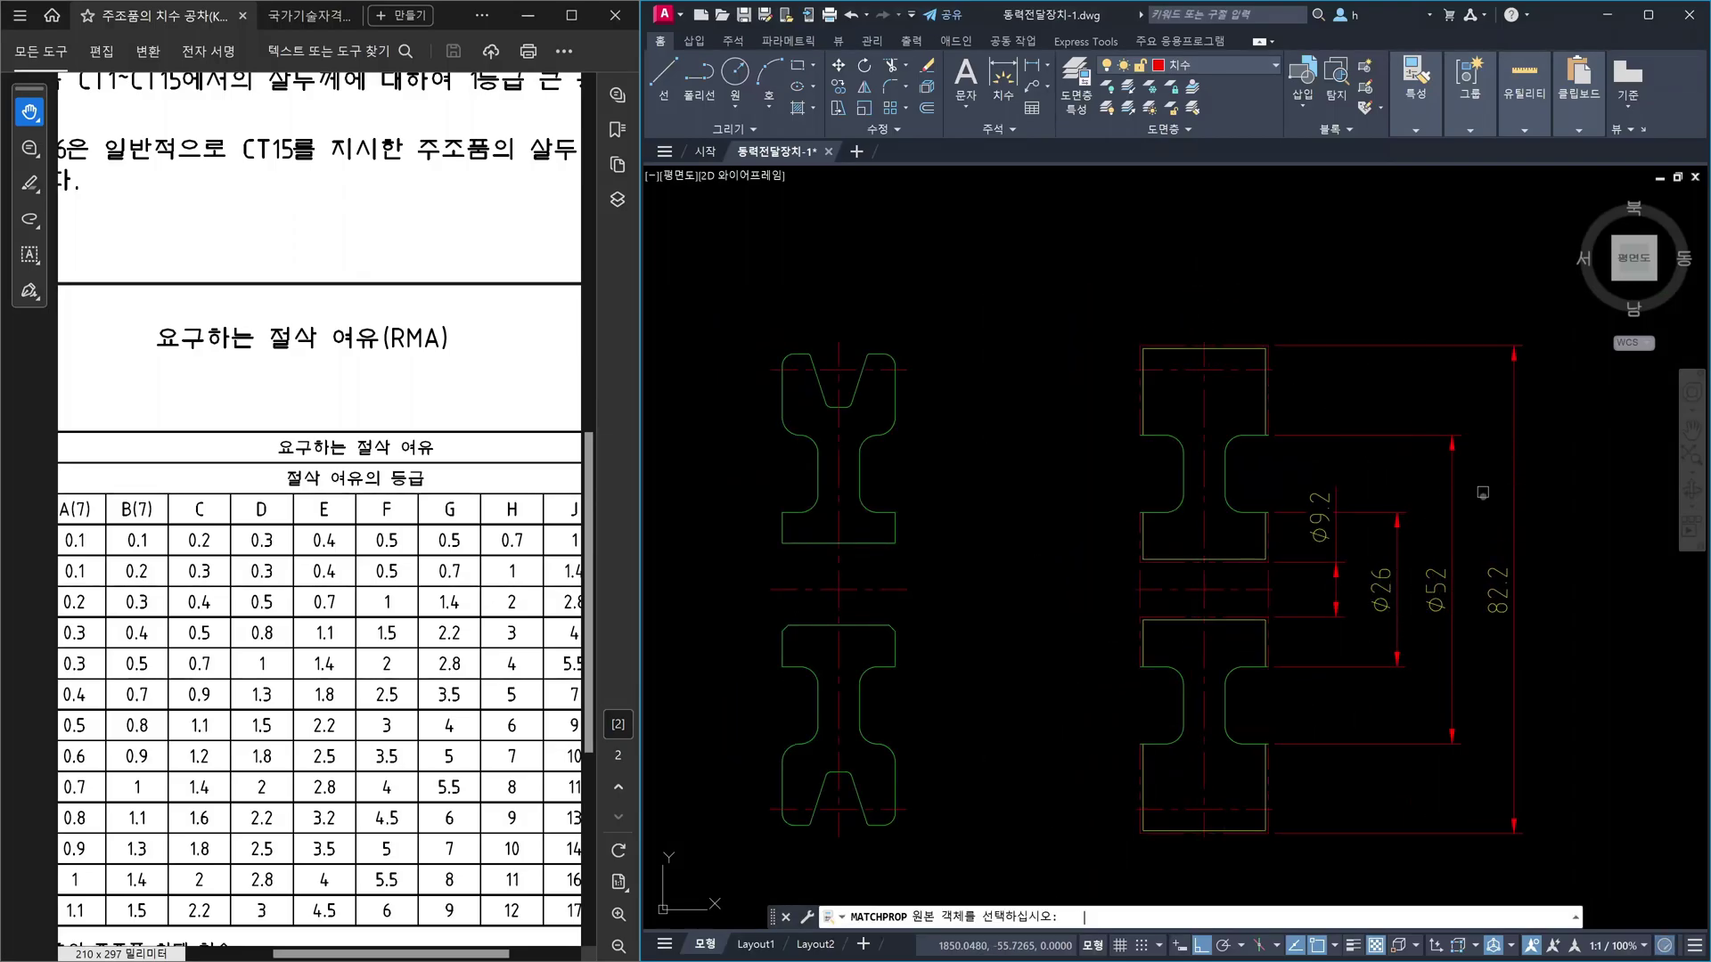
click(1435, 589)
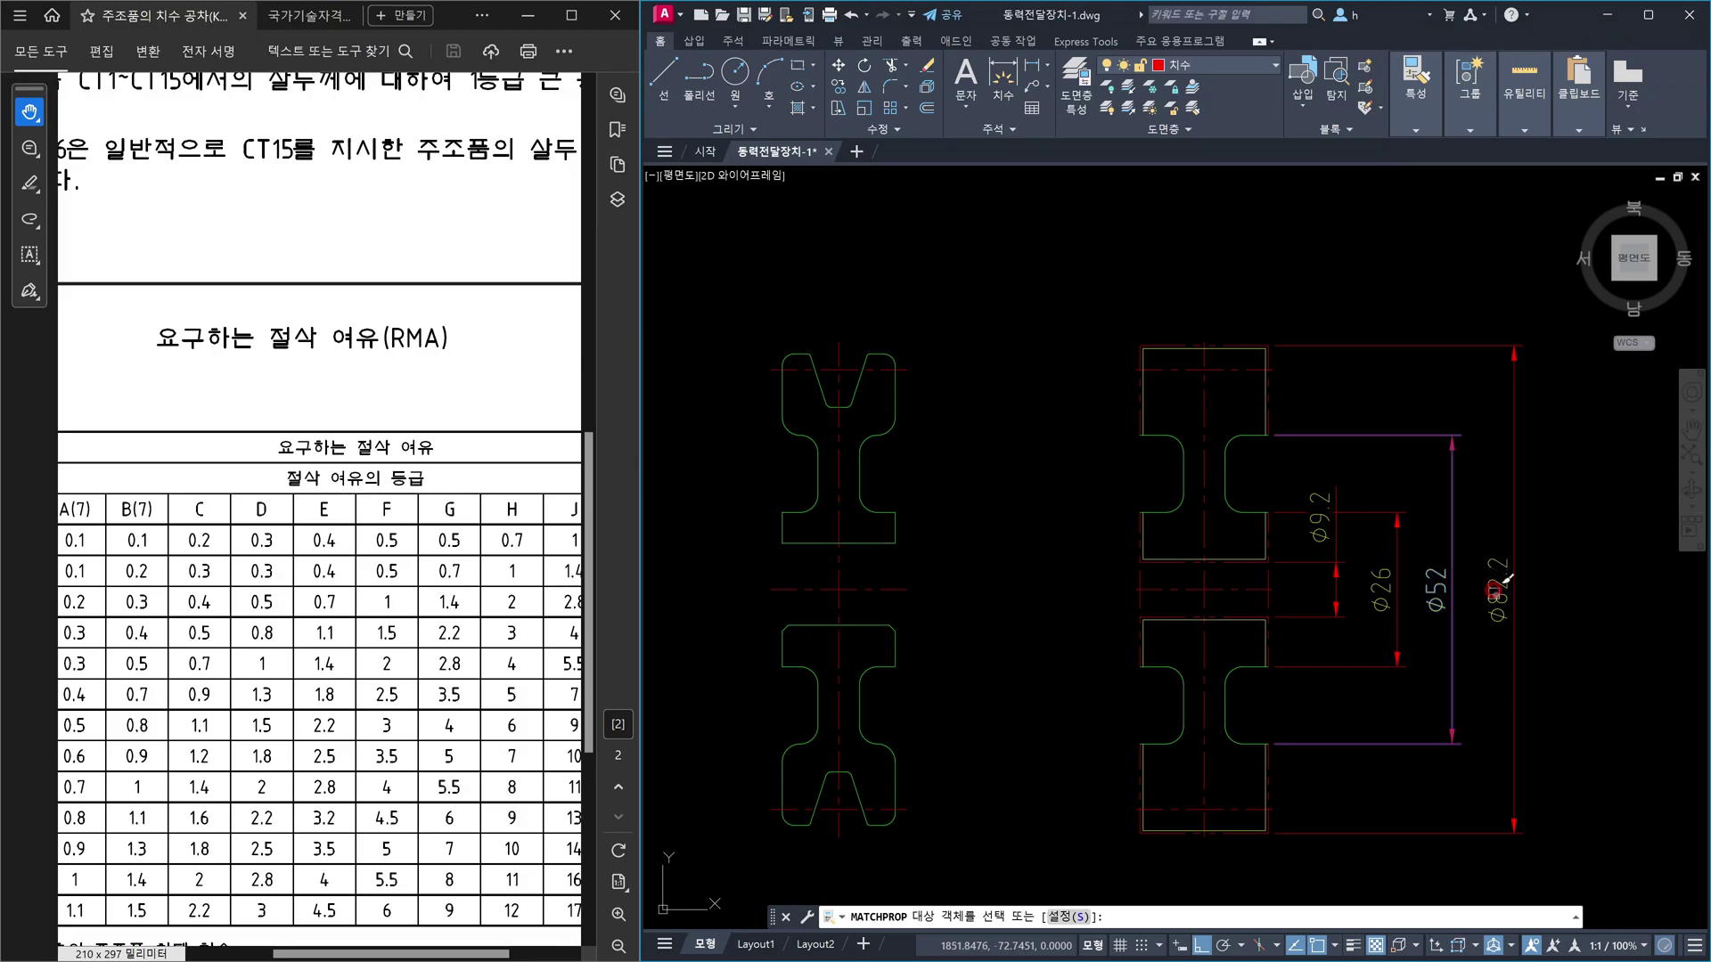
click(1512, 584)
key(Return)
key(Return)
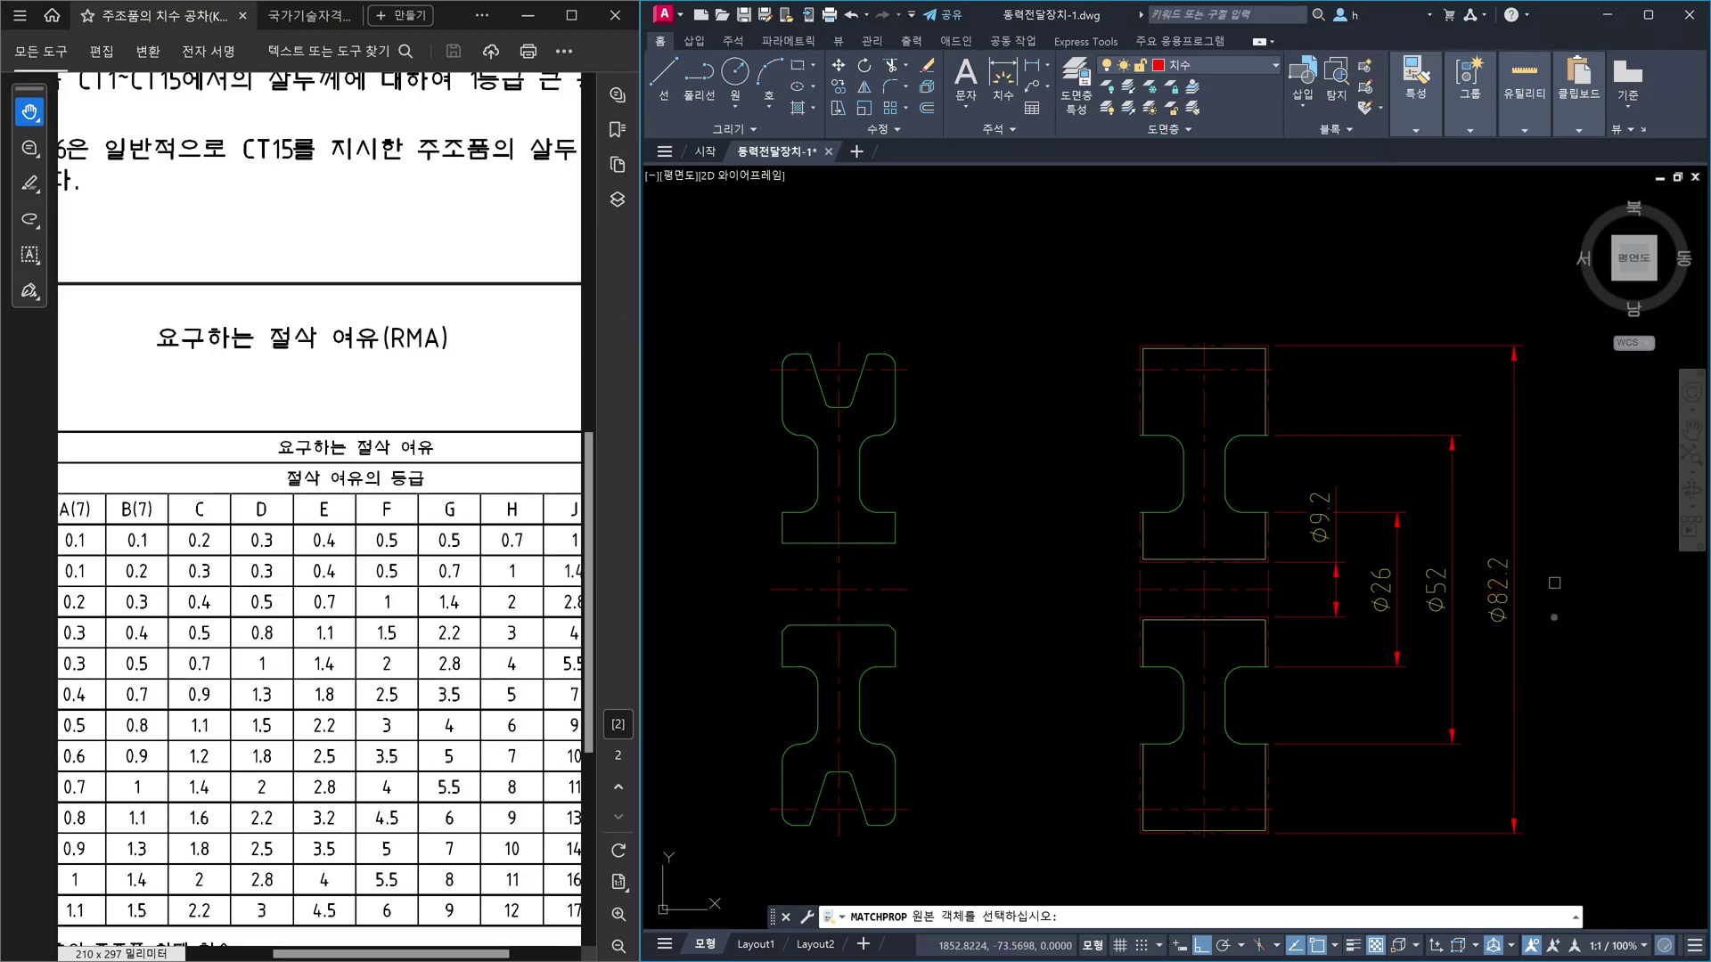
key(Escape)
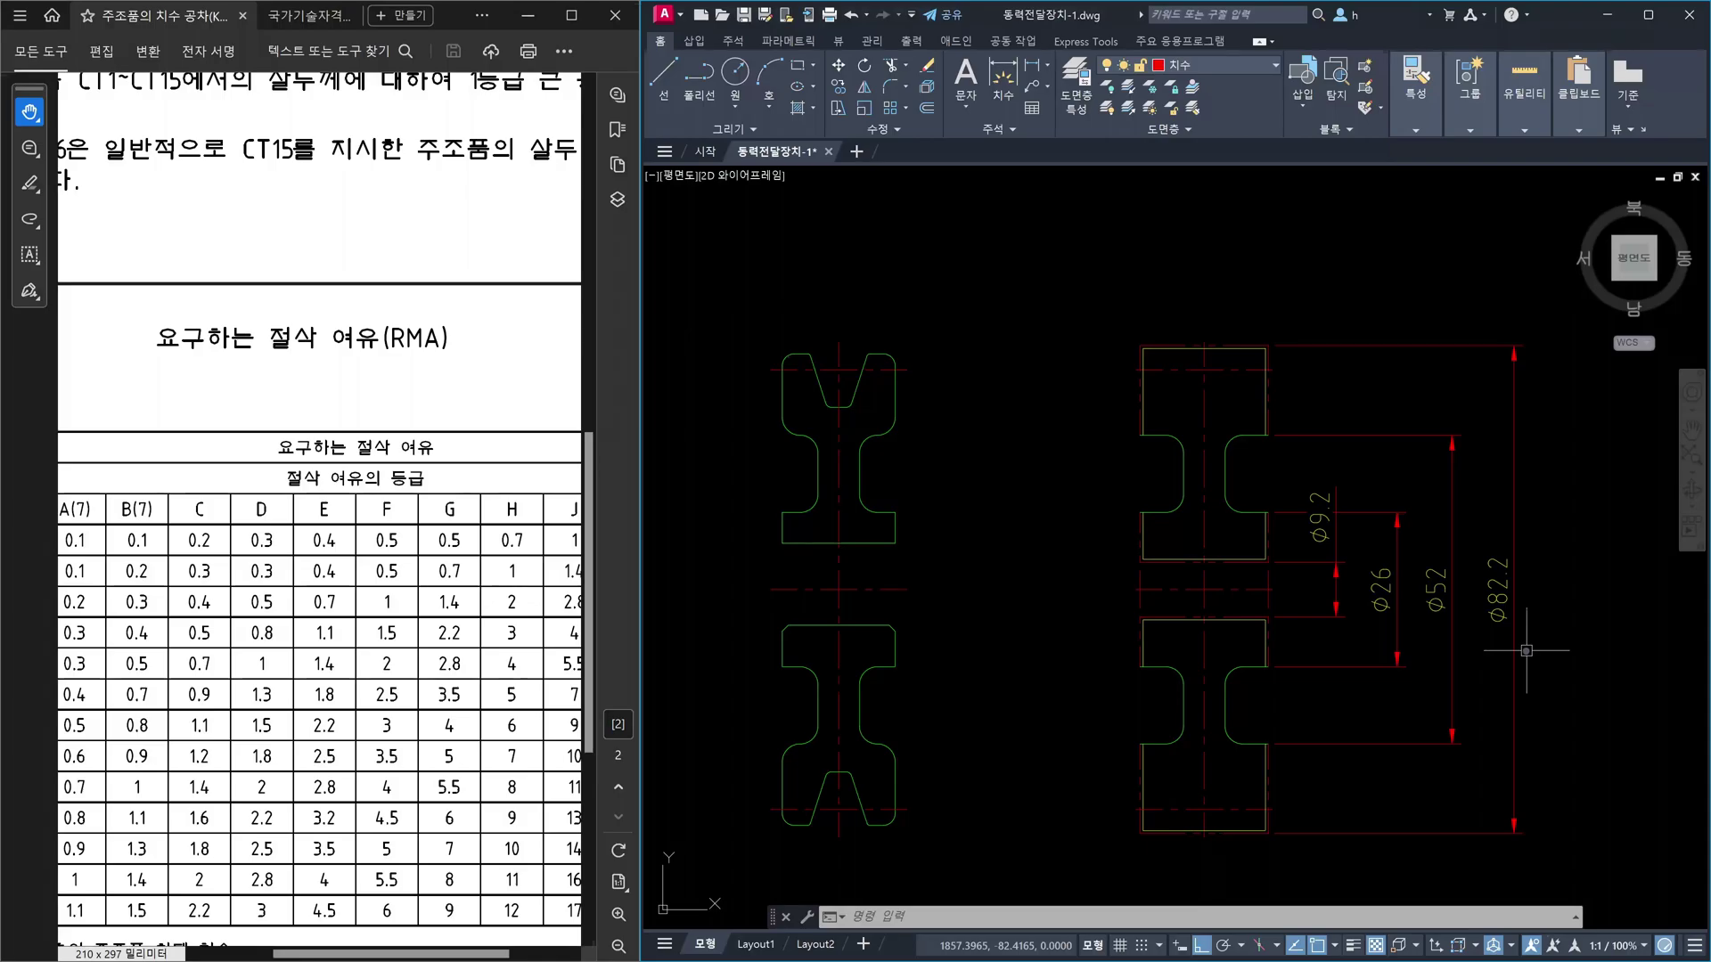
text(dli)
key(Return)
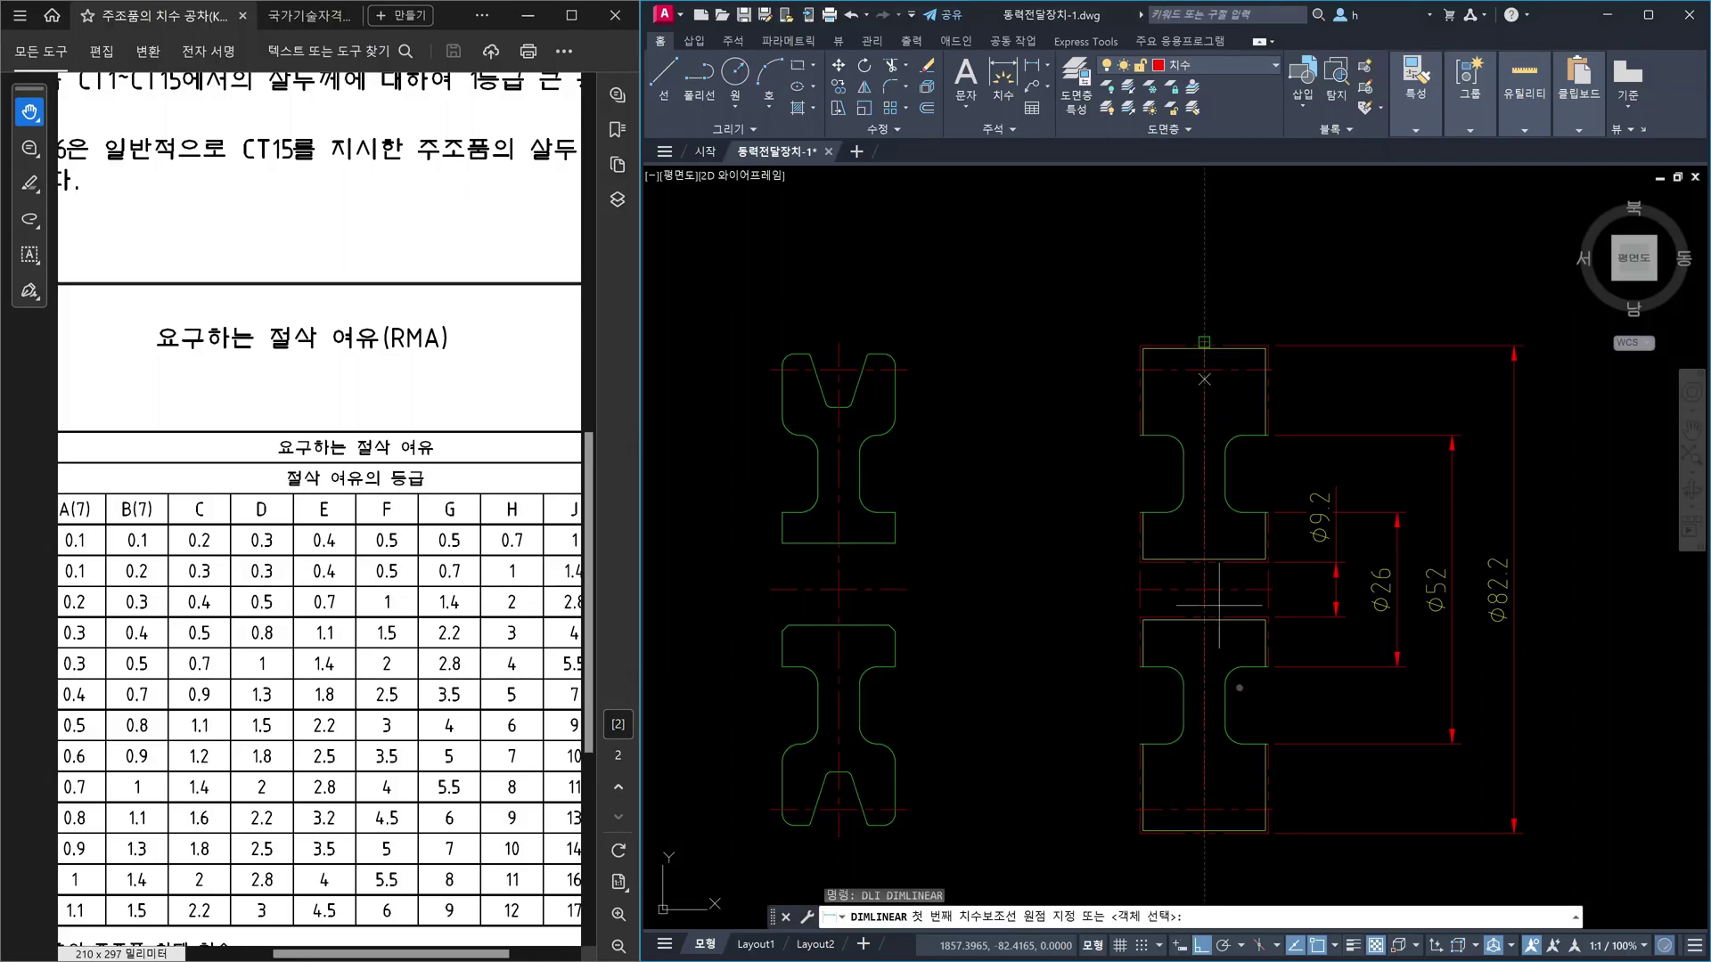
scroll(1143, 713, up, 5)
click(1142, 713)
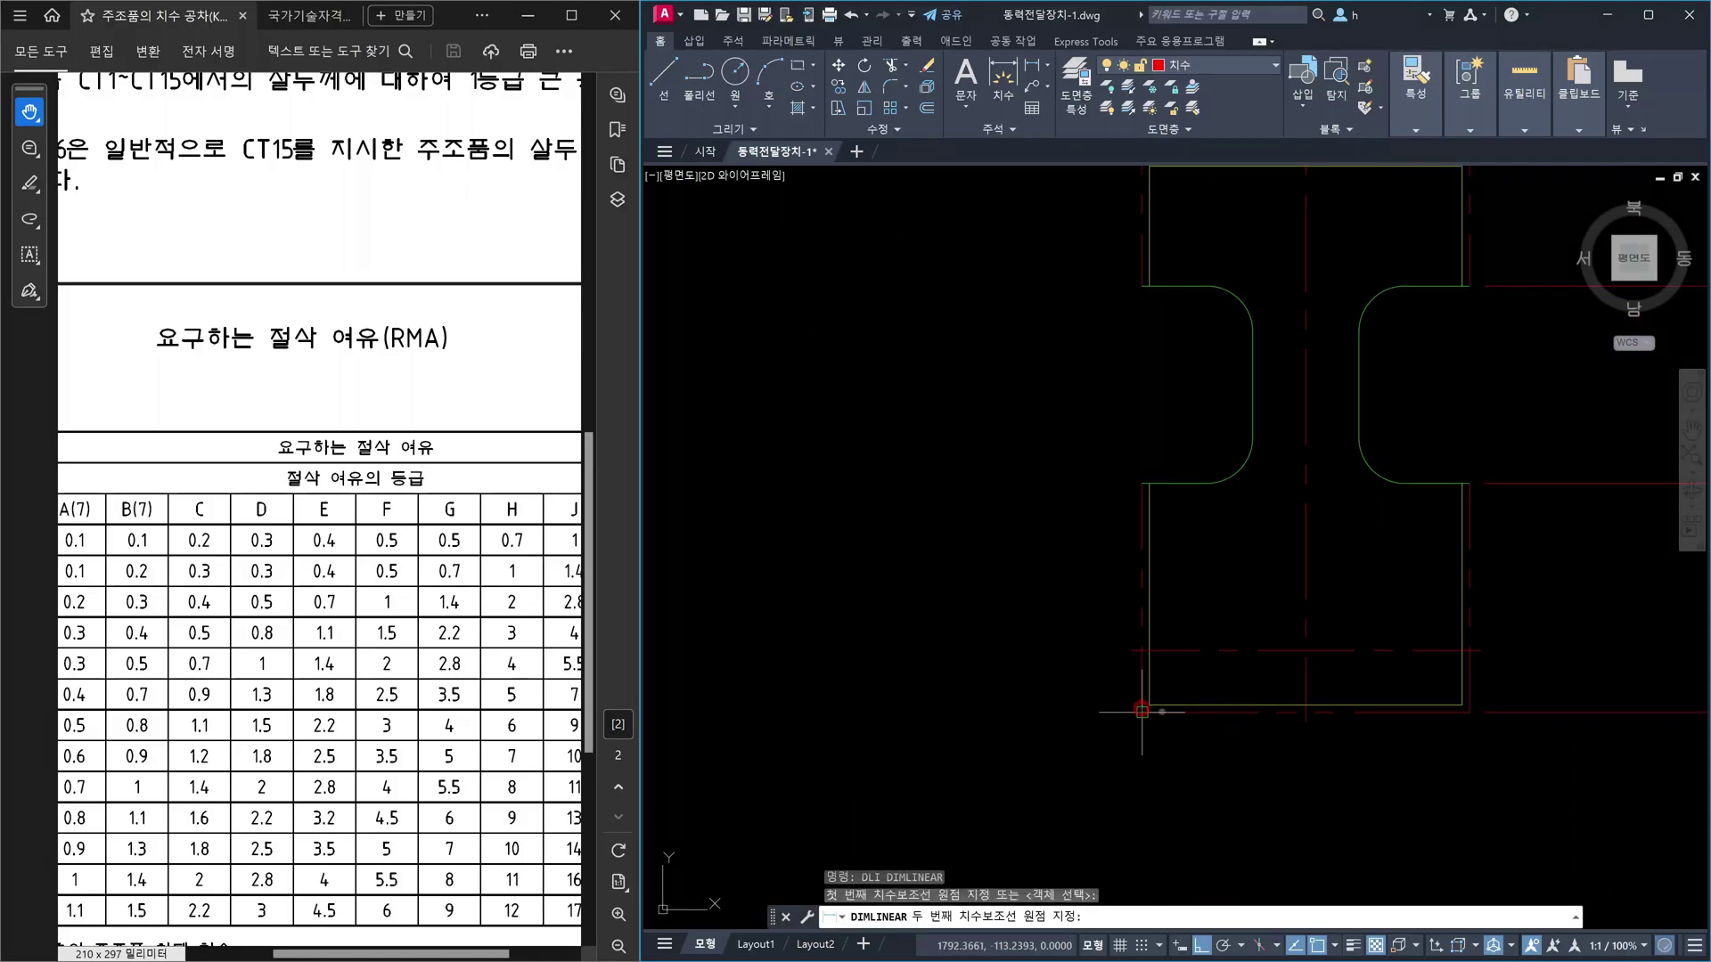
key(Escape)
- Add a horizontal linear dimension for the casting's overall rim width across the red rough lines, placed above the section
scroll(1488, 722, down, 7)
scroll(1363, 388, up, 4)
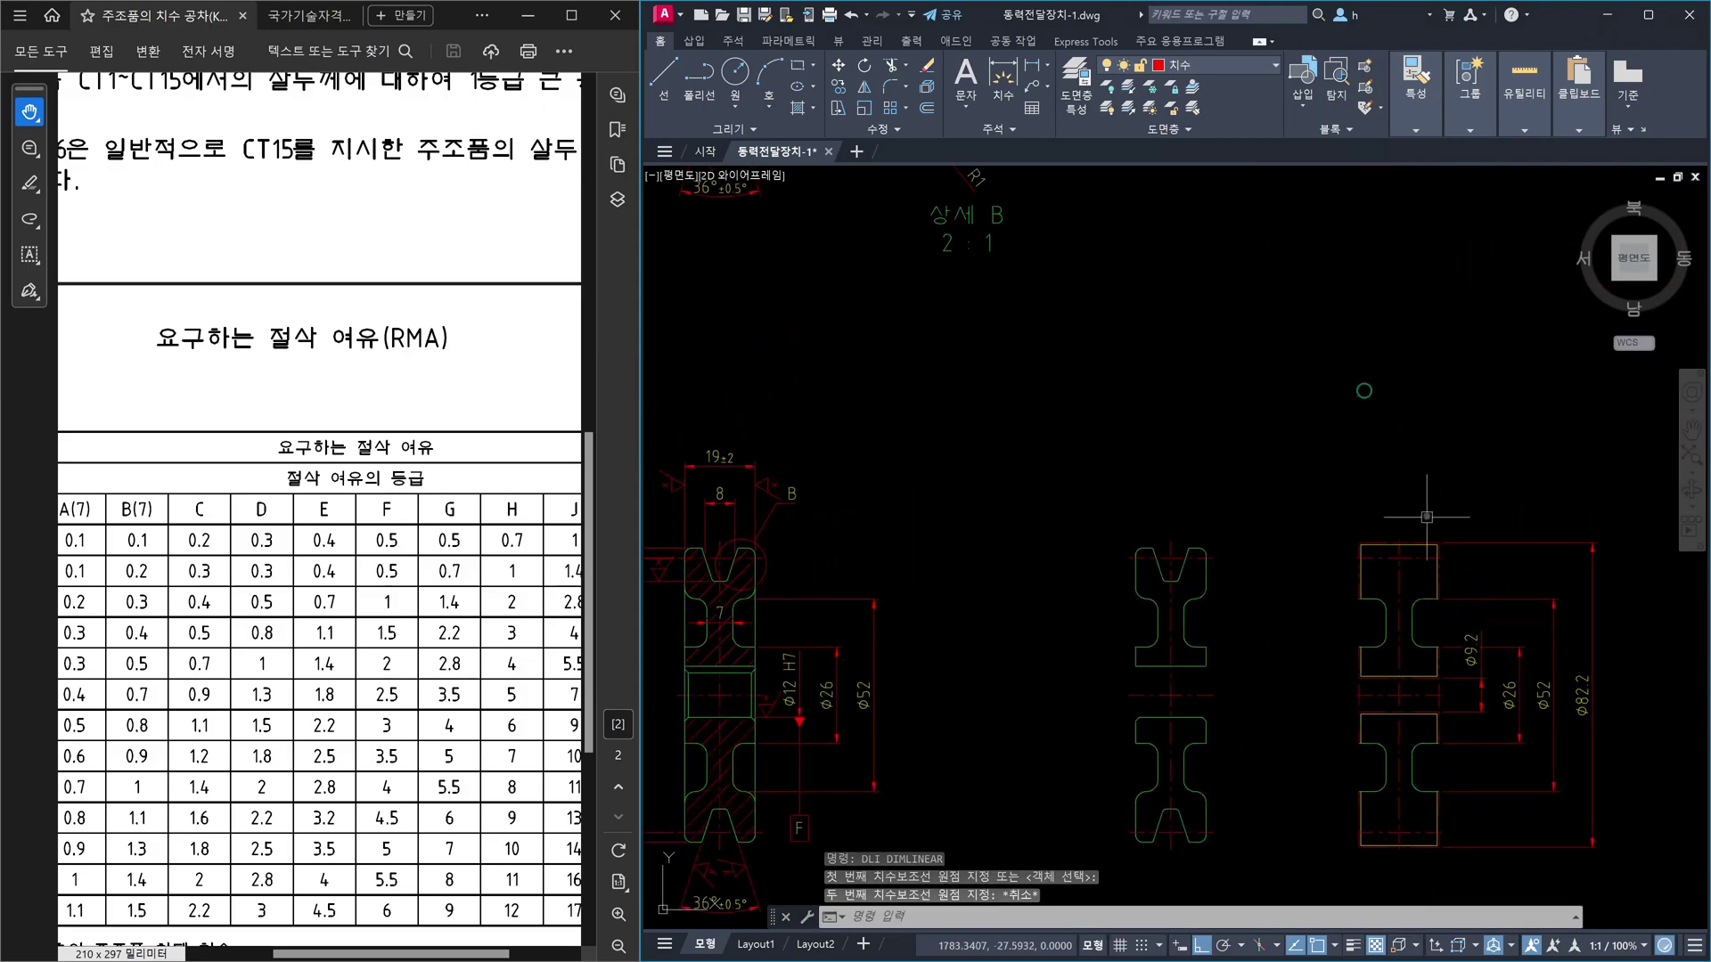
key(Return)
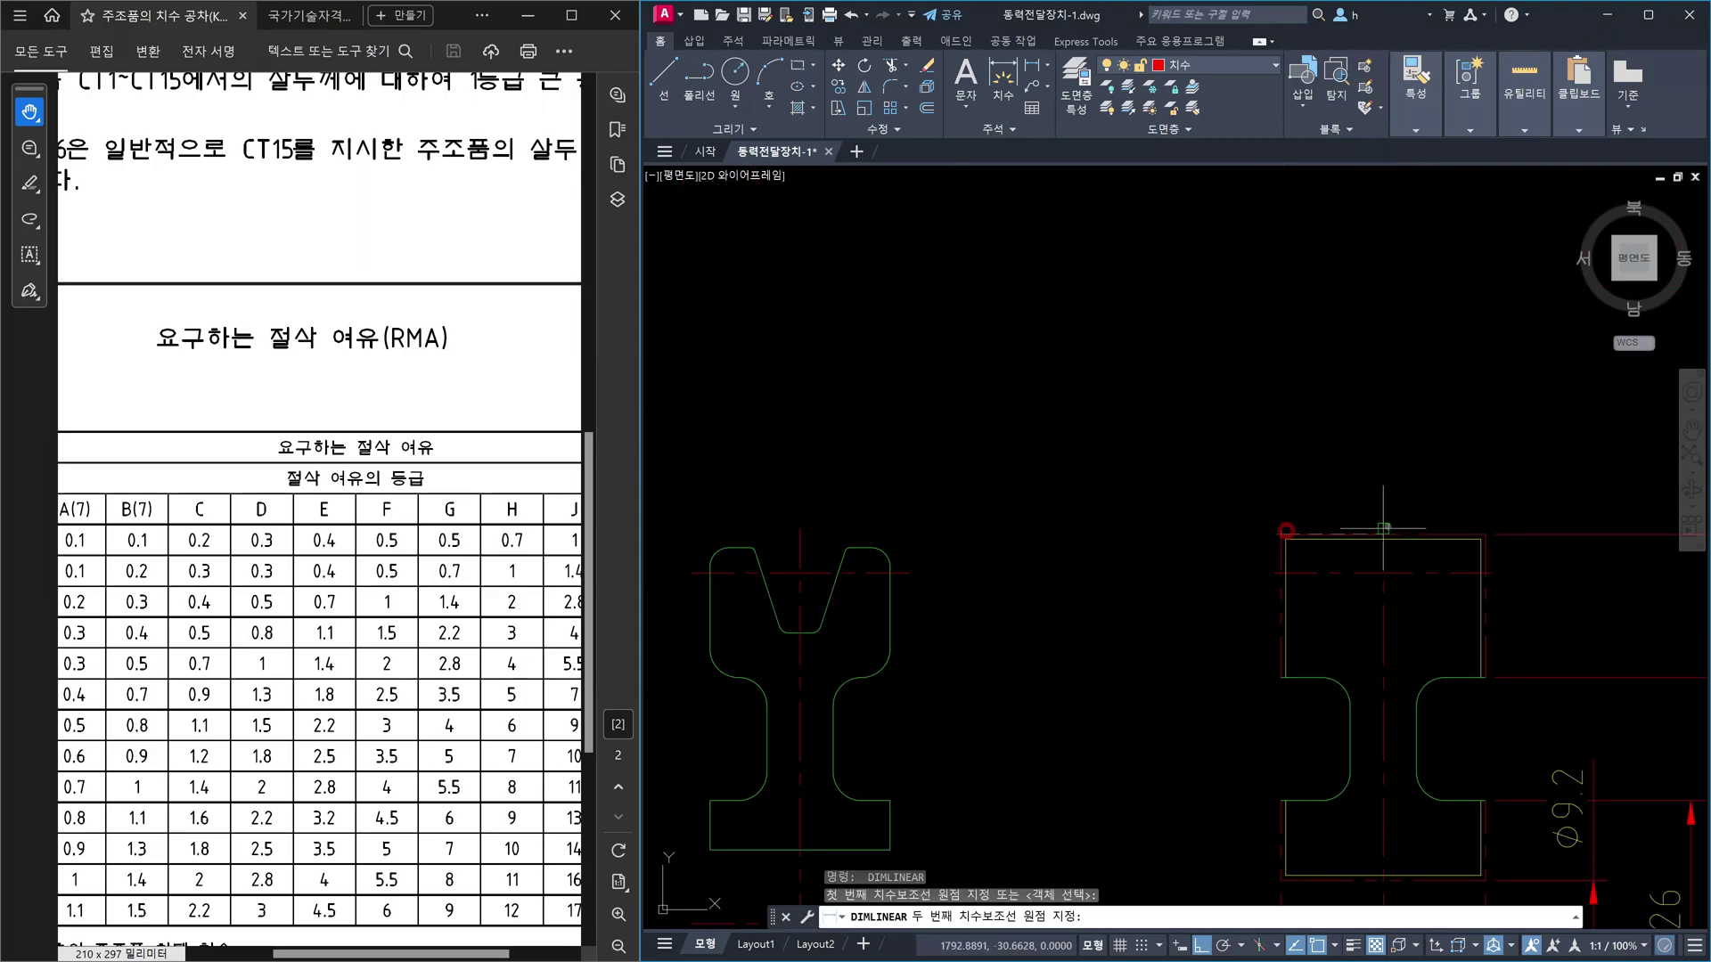
scroll(1417, 530, up, 4)
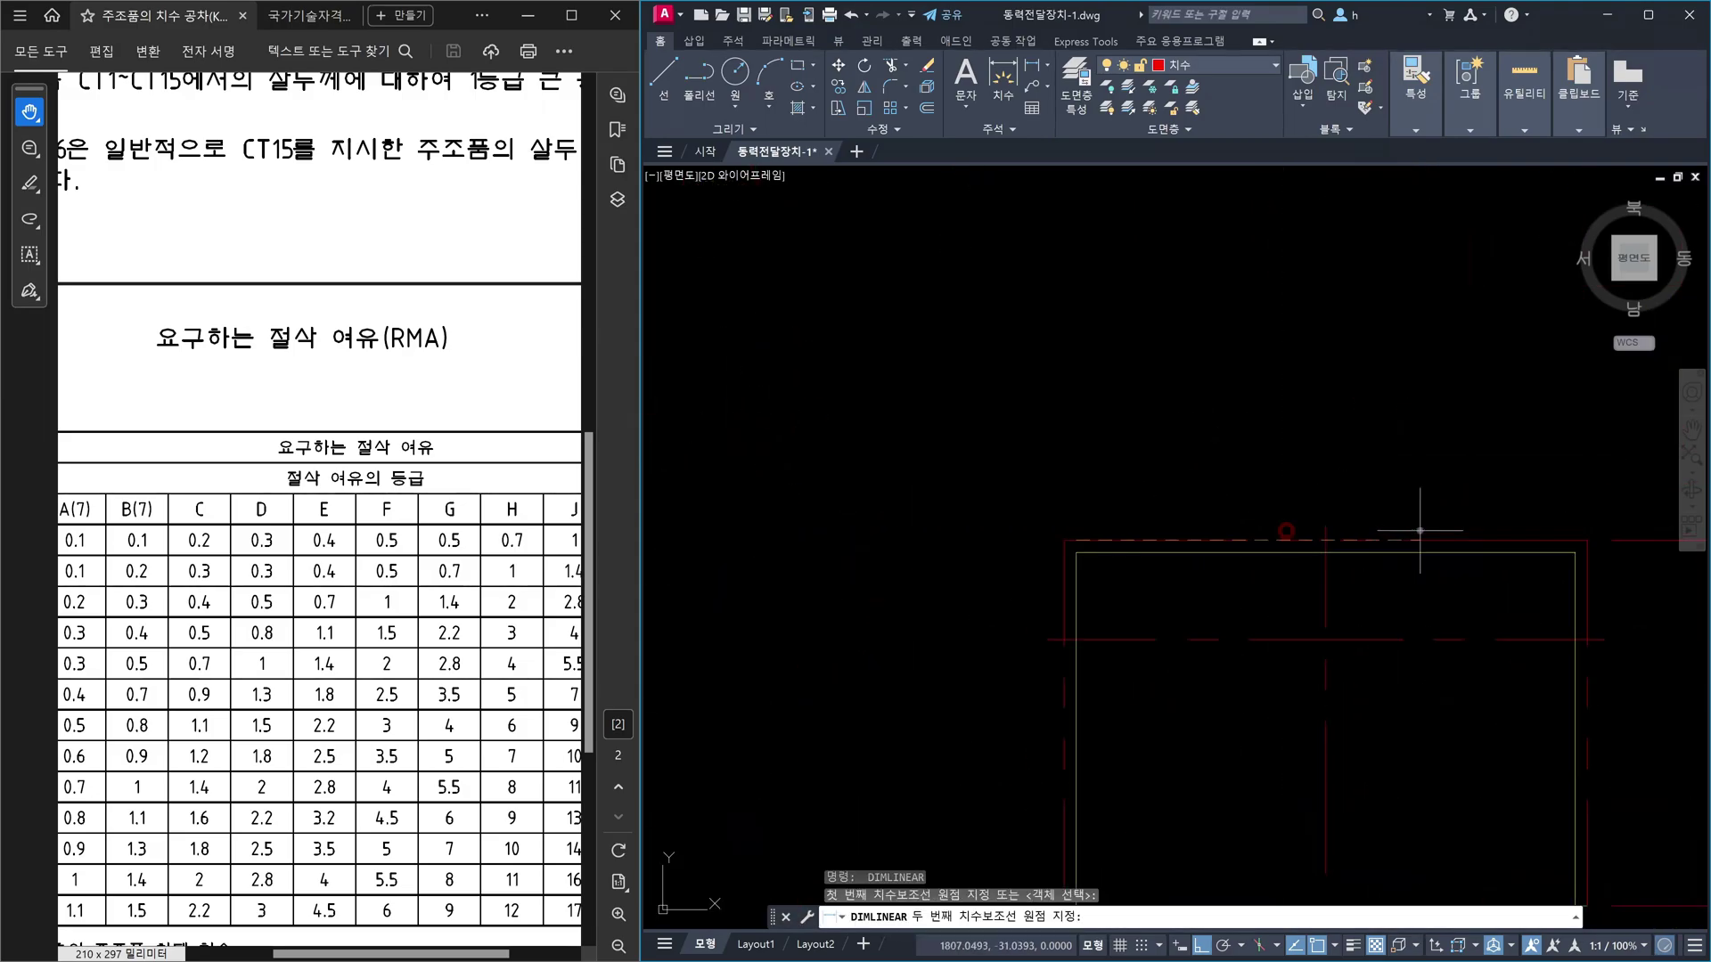
click(1102, 540)
click(1553, 538)
scroll(1532, 375, down, 4)
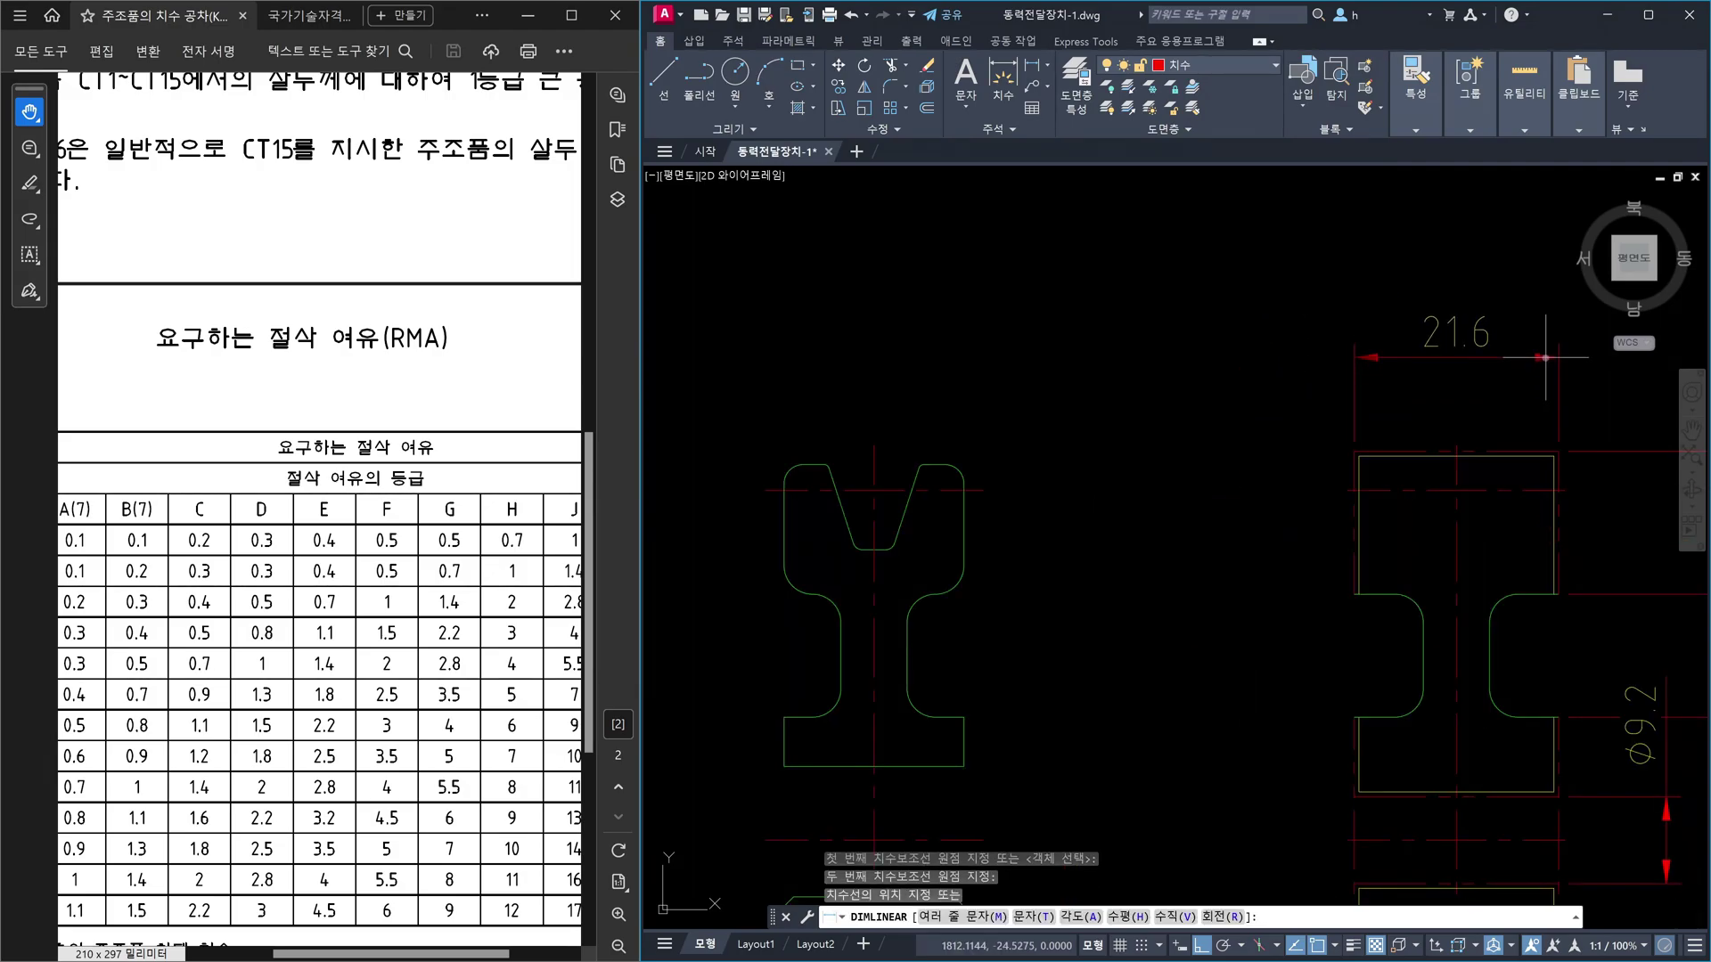
click(1537, 358)
key(Escape)
- Add a horizontal linear dimension for the thickness of the casting's upper web, placed within the web
scroll(1533, 383, down, 4)
middle_drag(1615, 408, 1487, 431)
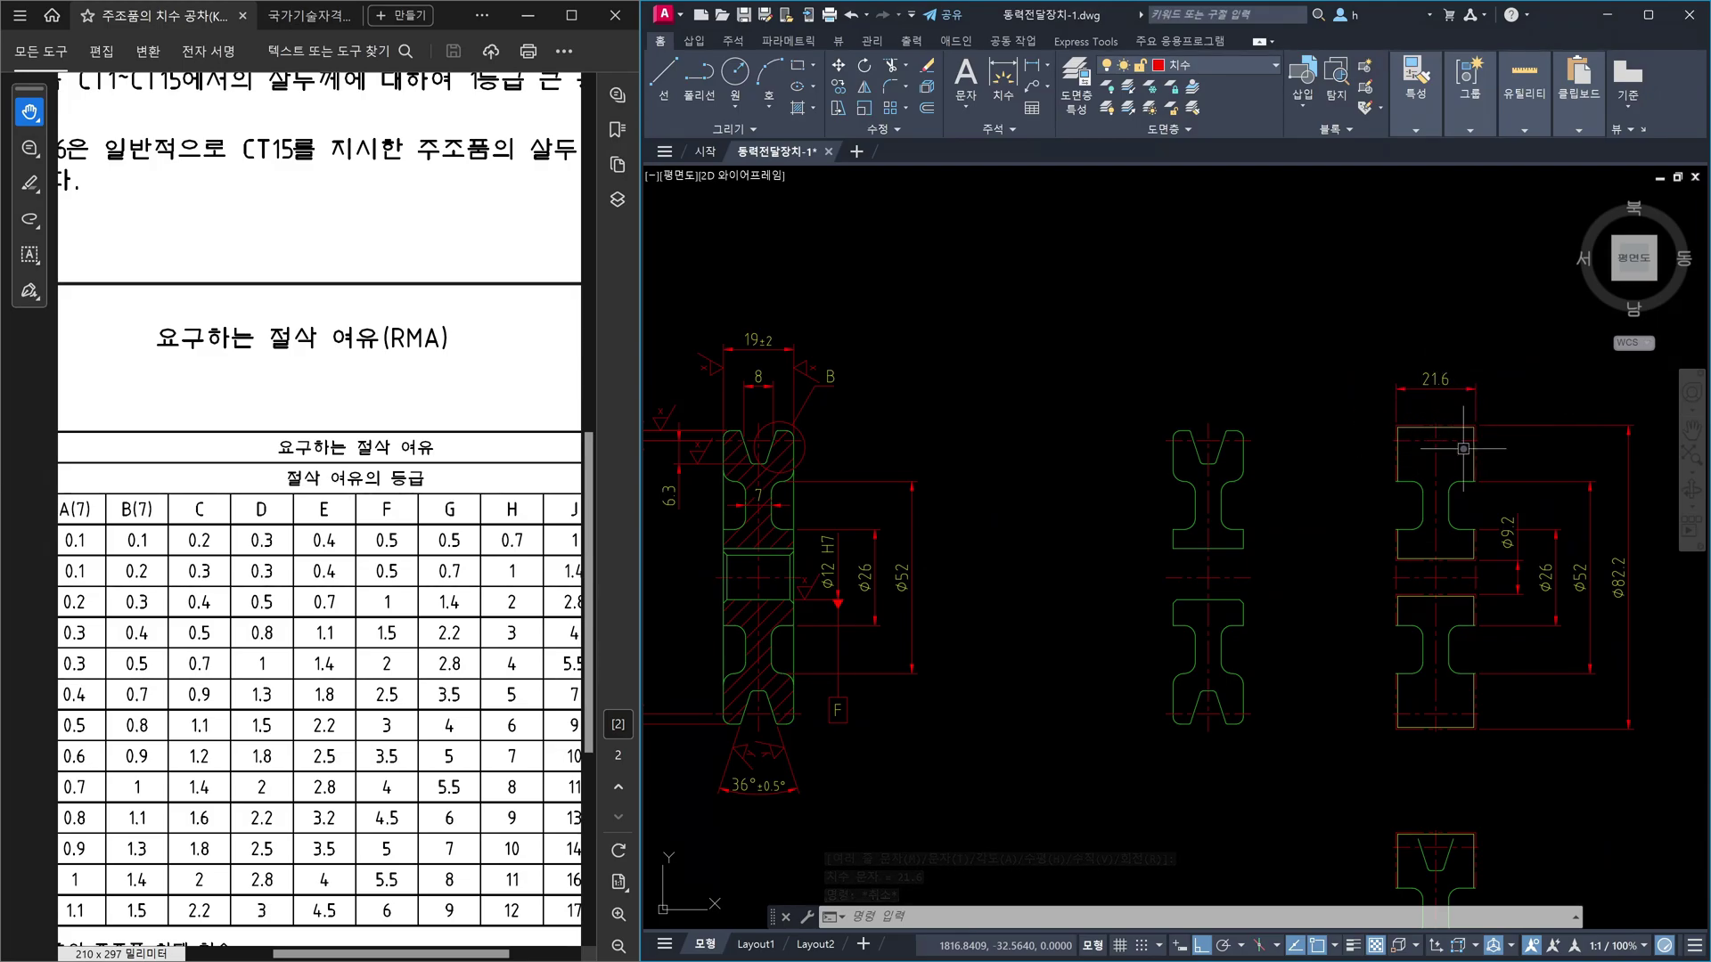
scroll(1443, 501, up, 2)
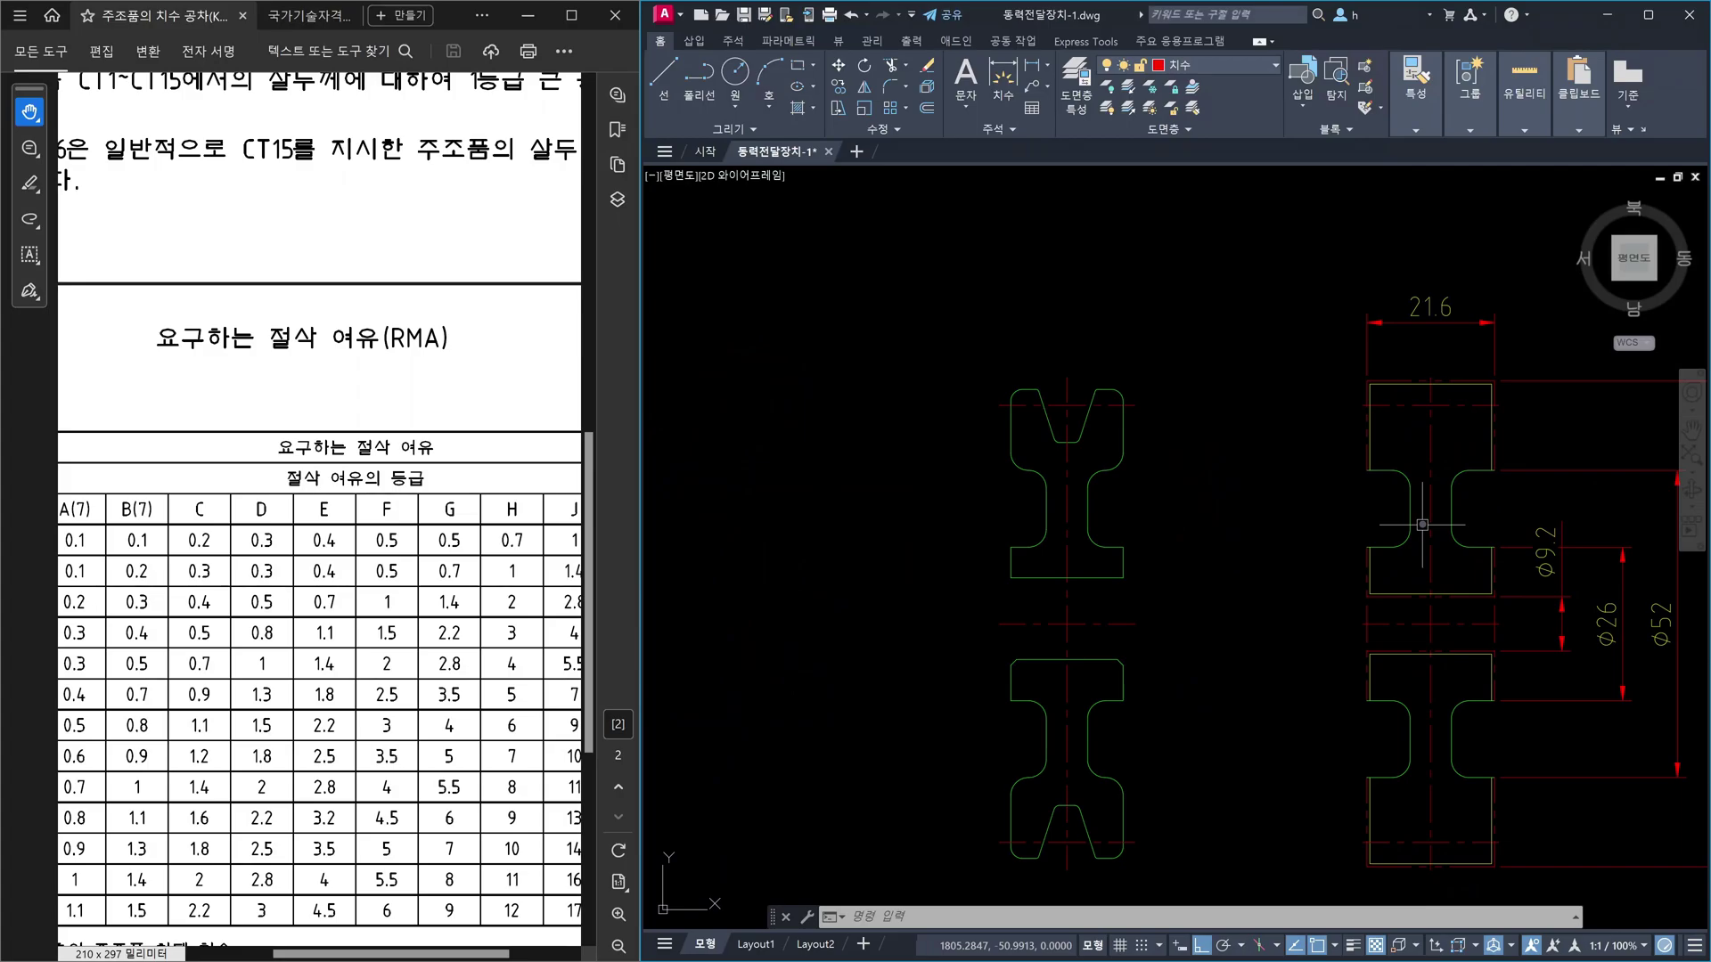
text(li)
key(Return)
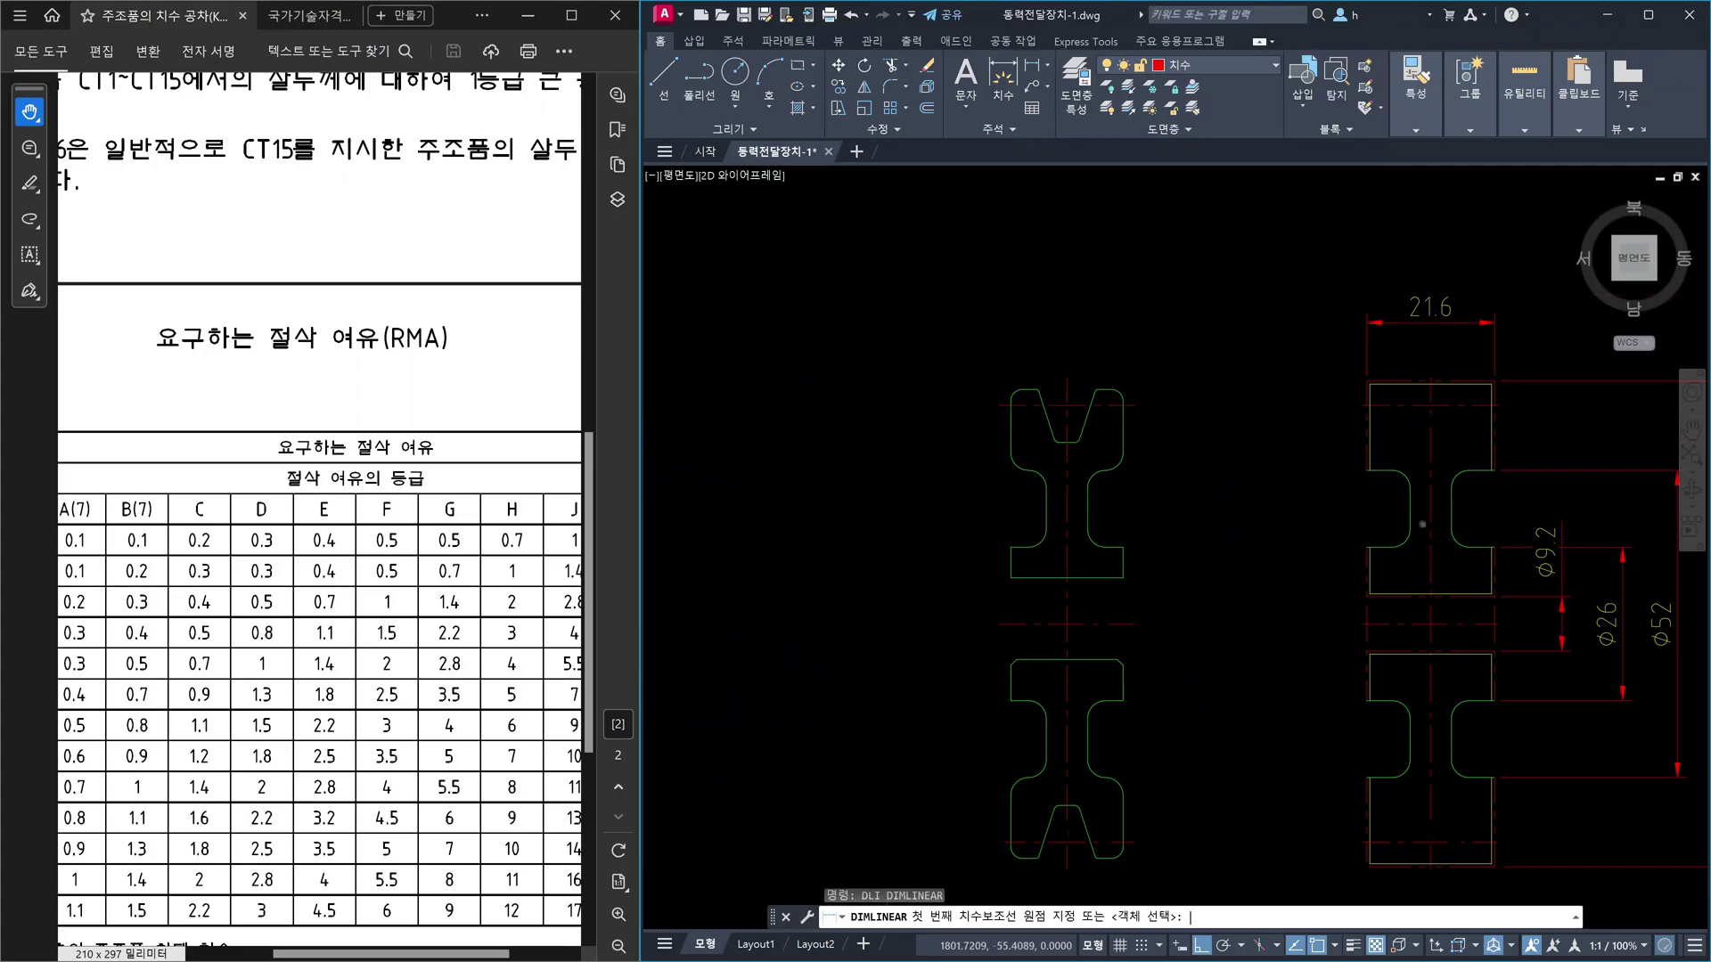
scroll(1417, 517, up, 1)
click(1402, 502)
click(1468, 500)
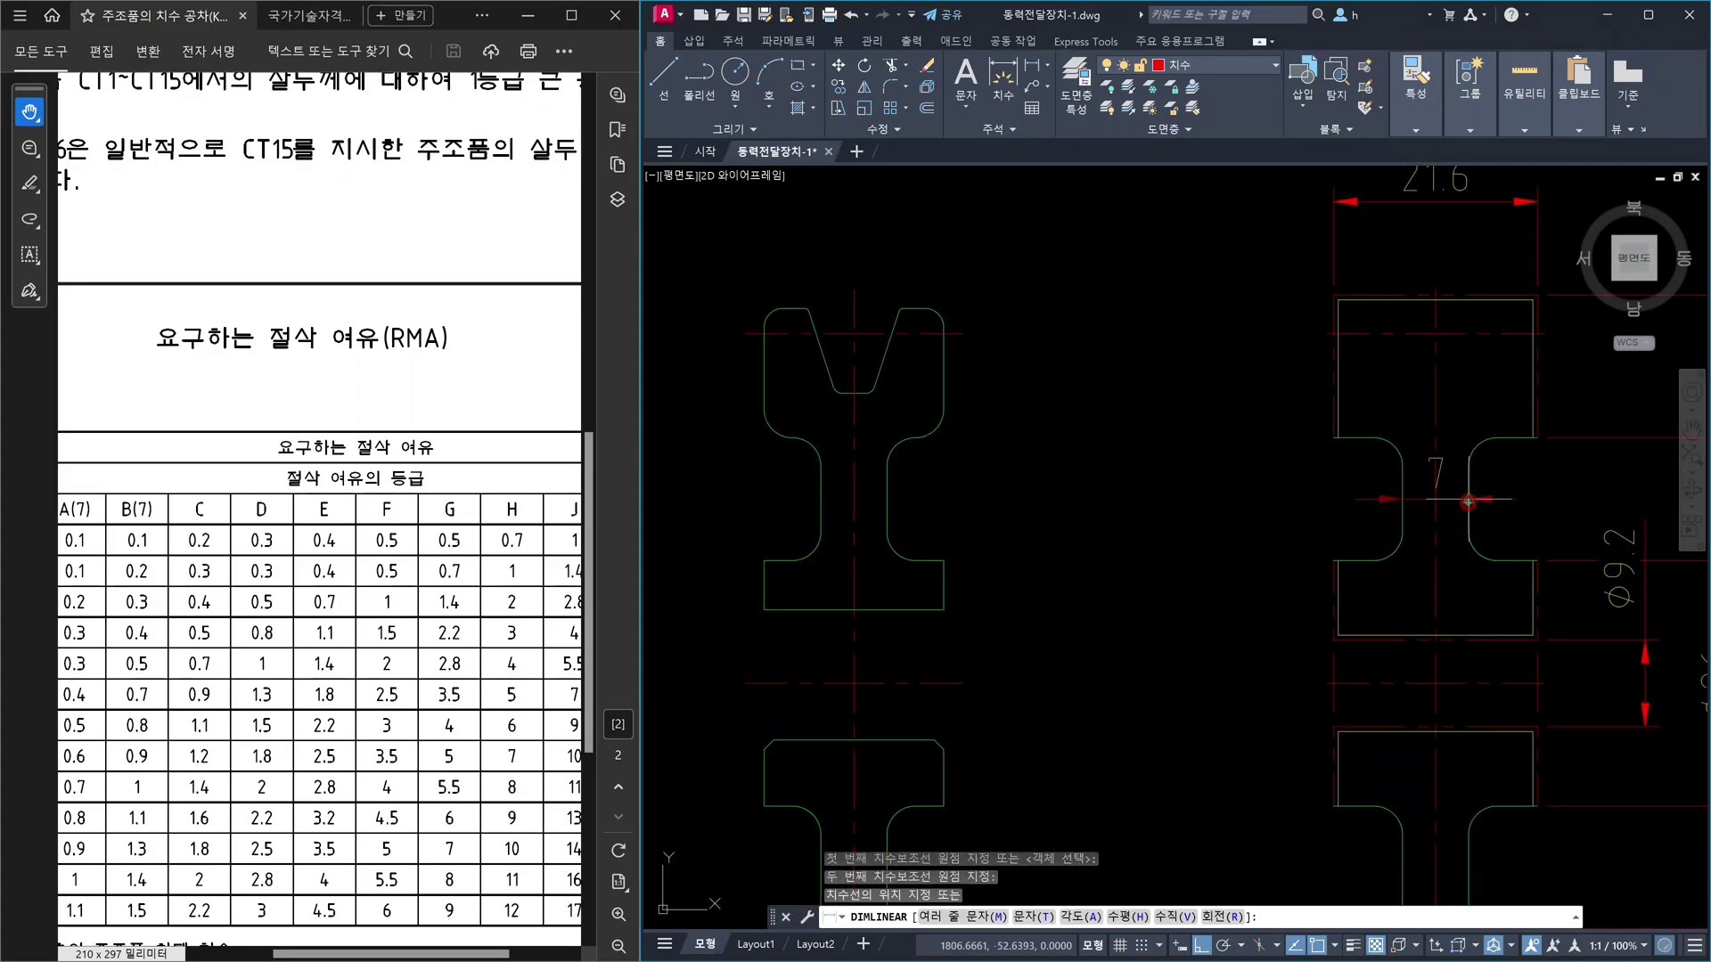
click(1468, 499)
key(Escape)
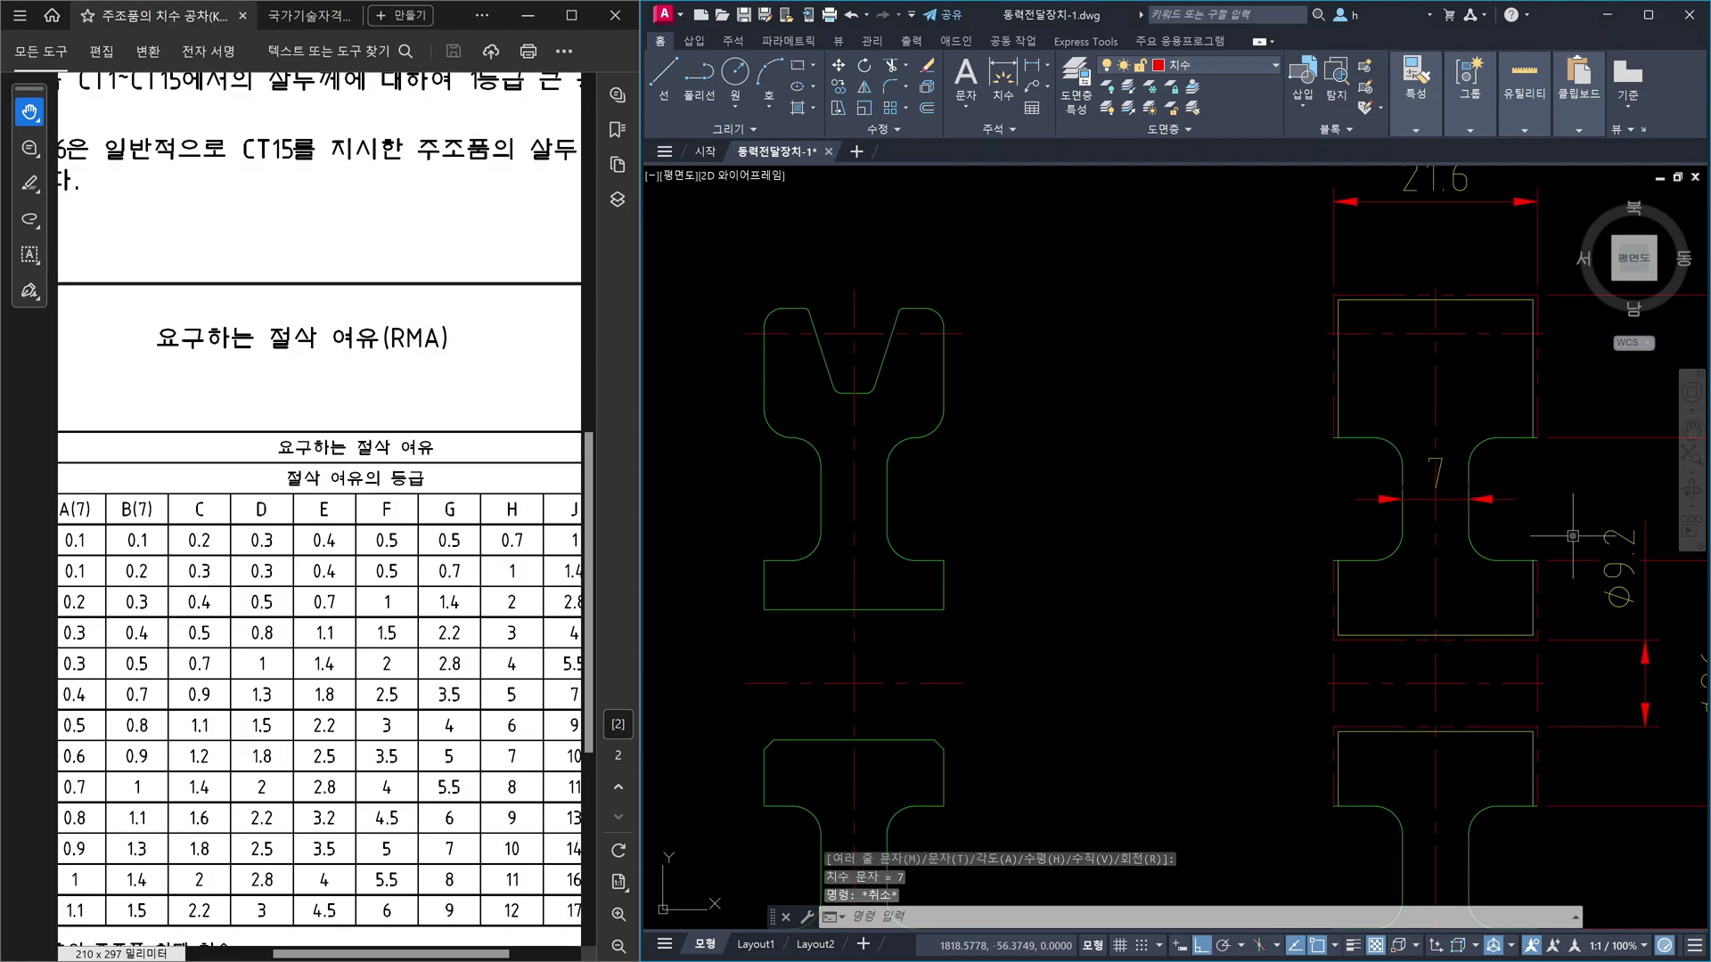
text(ma)
key(Return)
click(1620, 533)
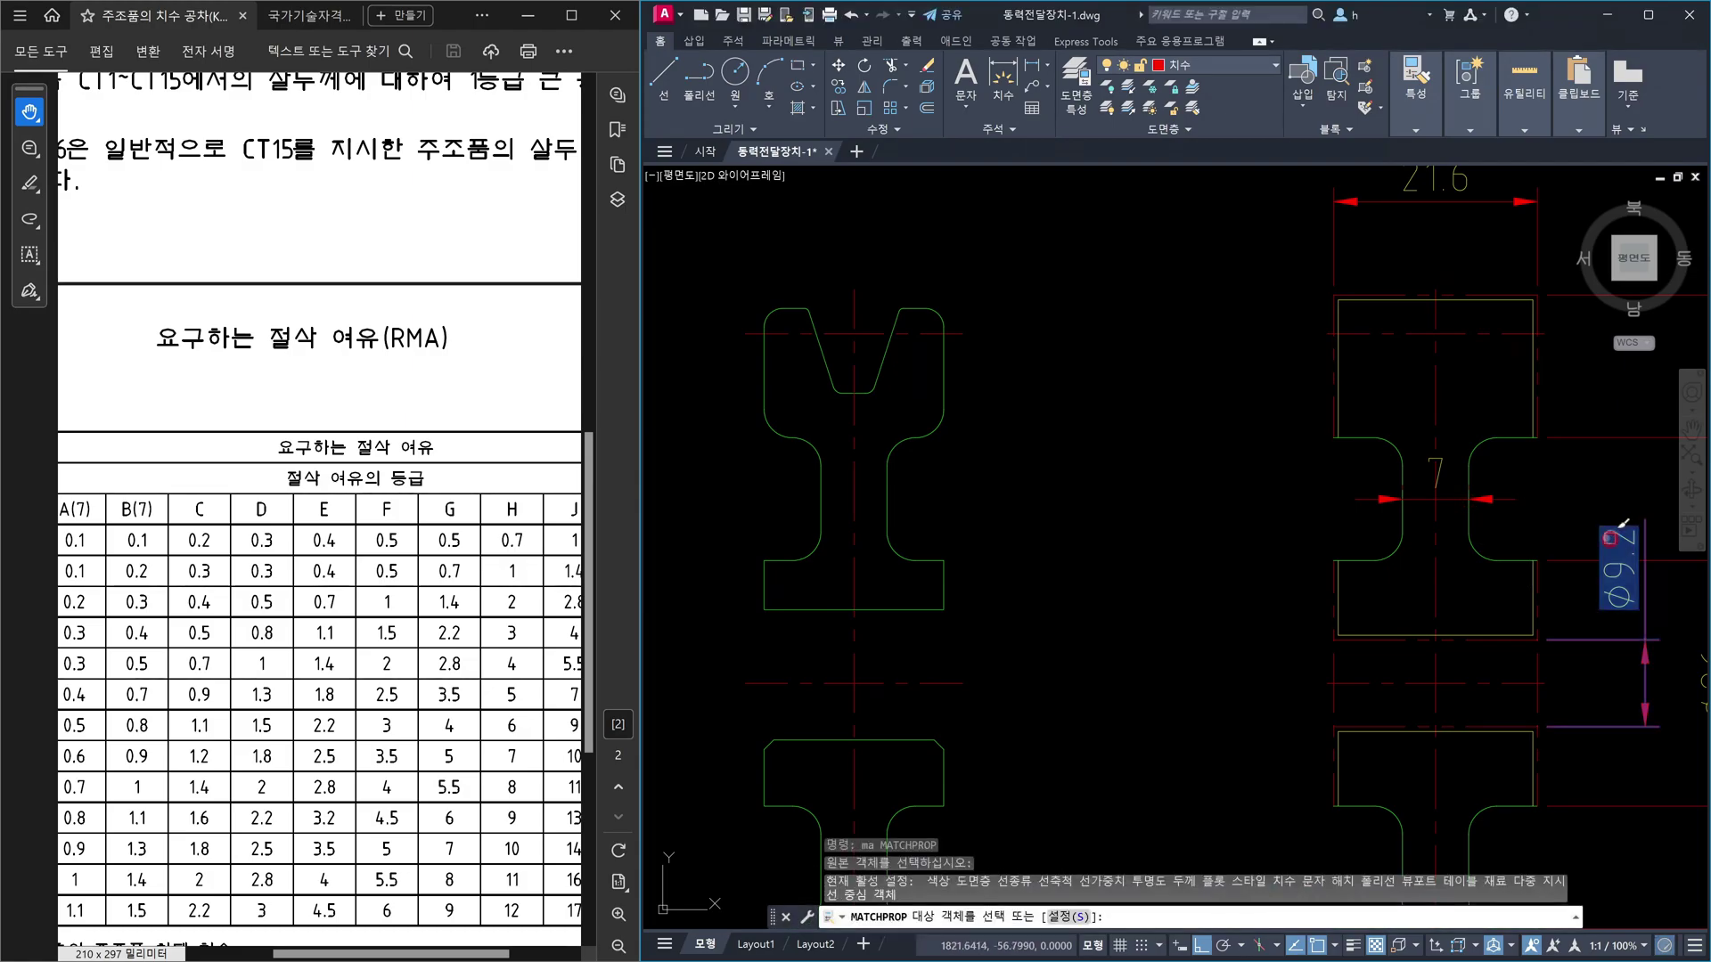
click(1448, 462)
key(Escape)
- Set the web thickness dimension's text fill color to 배경 (background) so the centre line does not cross its text
double_click(1445, 499)
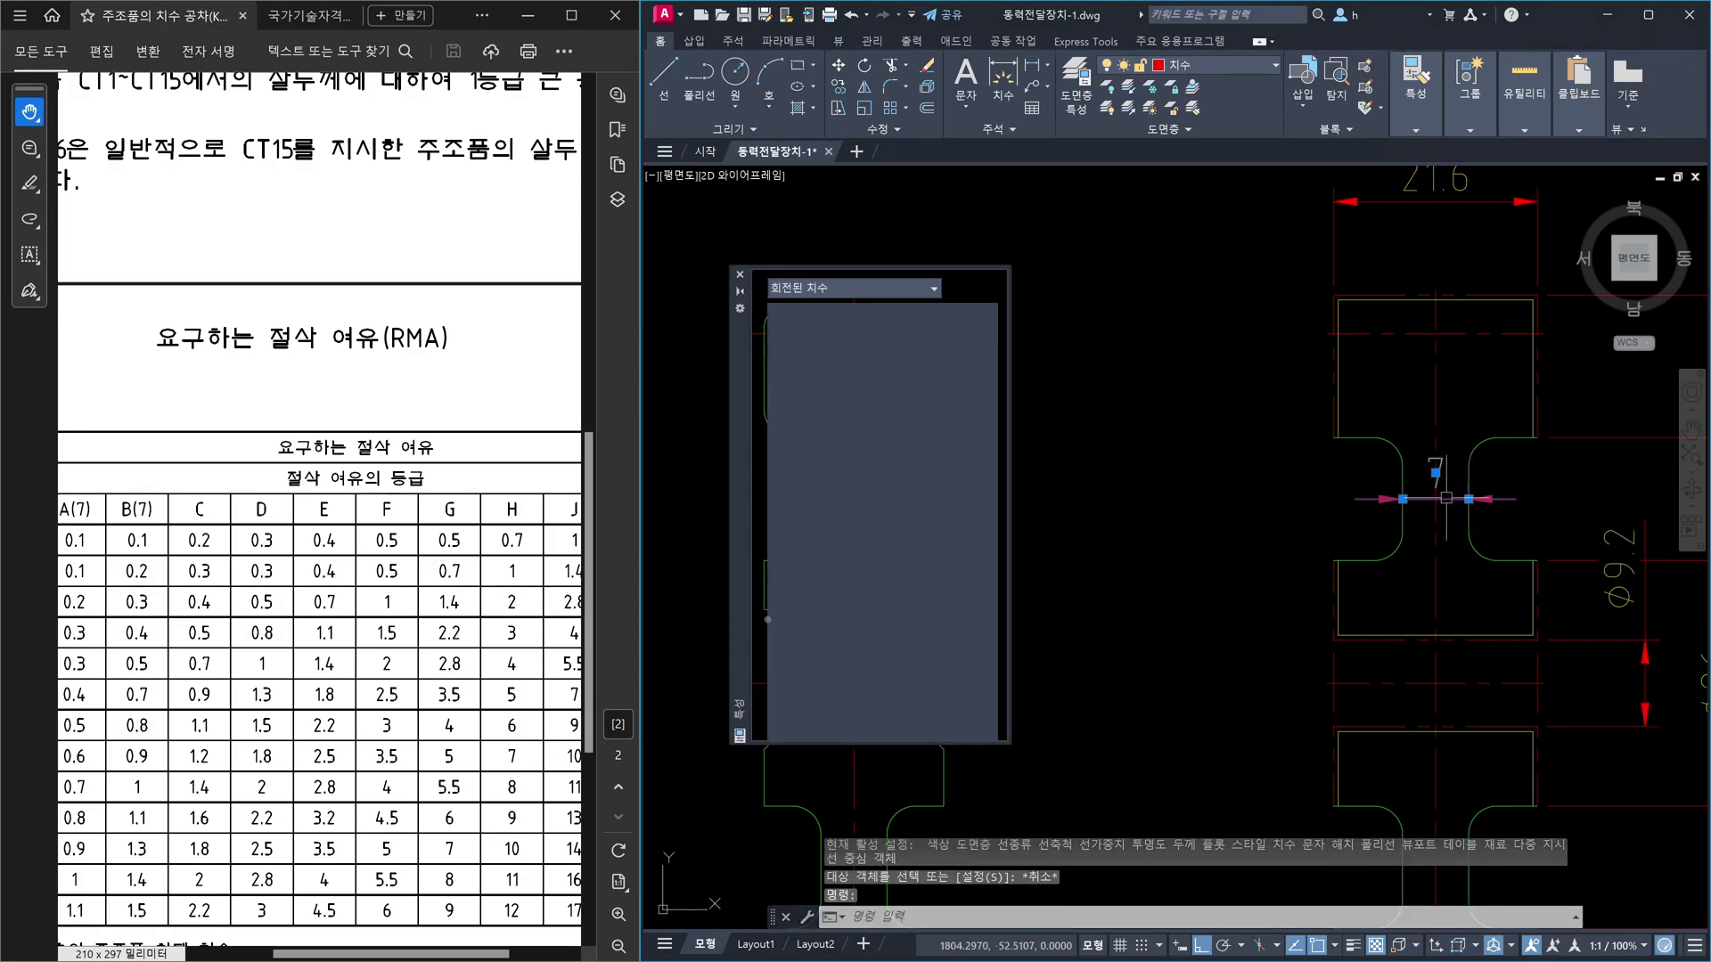
click(757, 618)
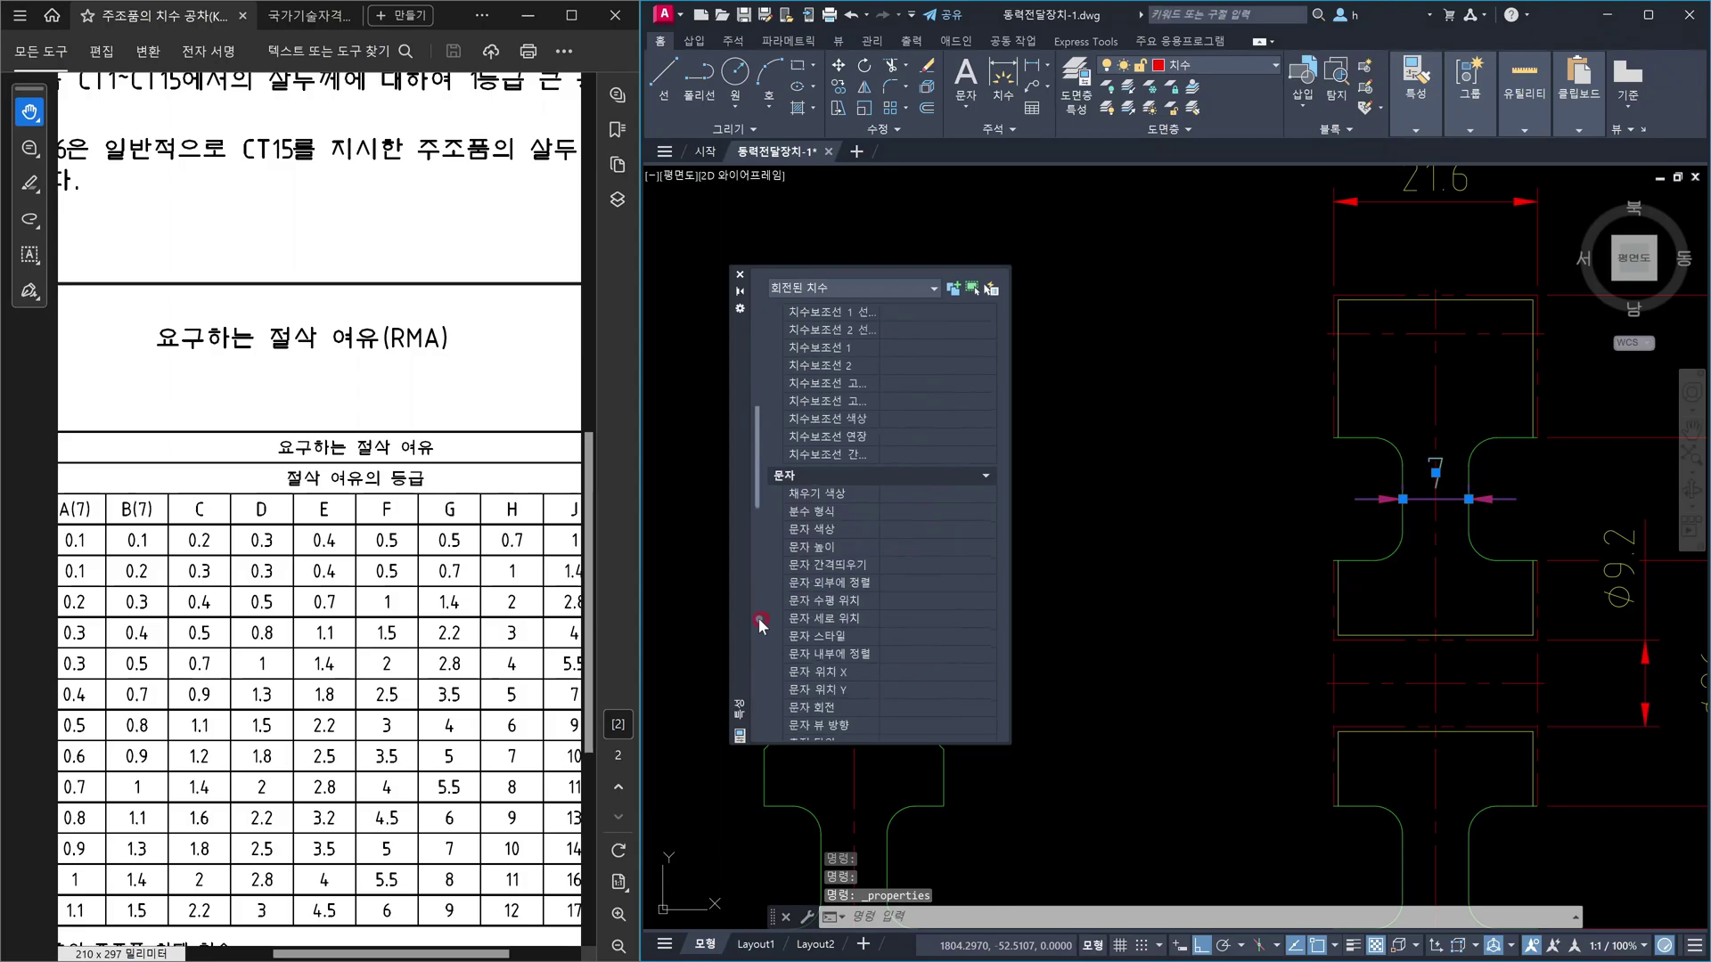
click(960, 494)
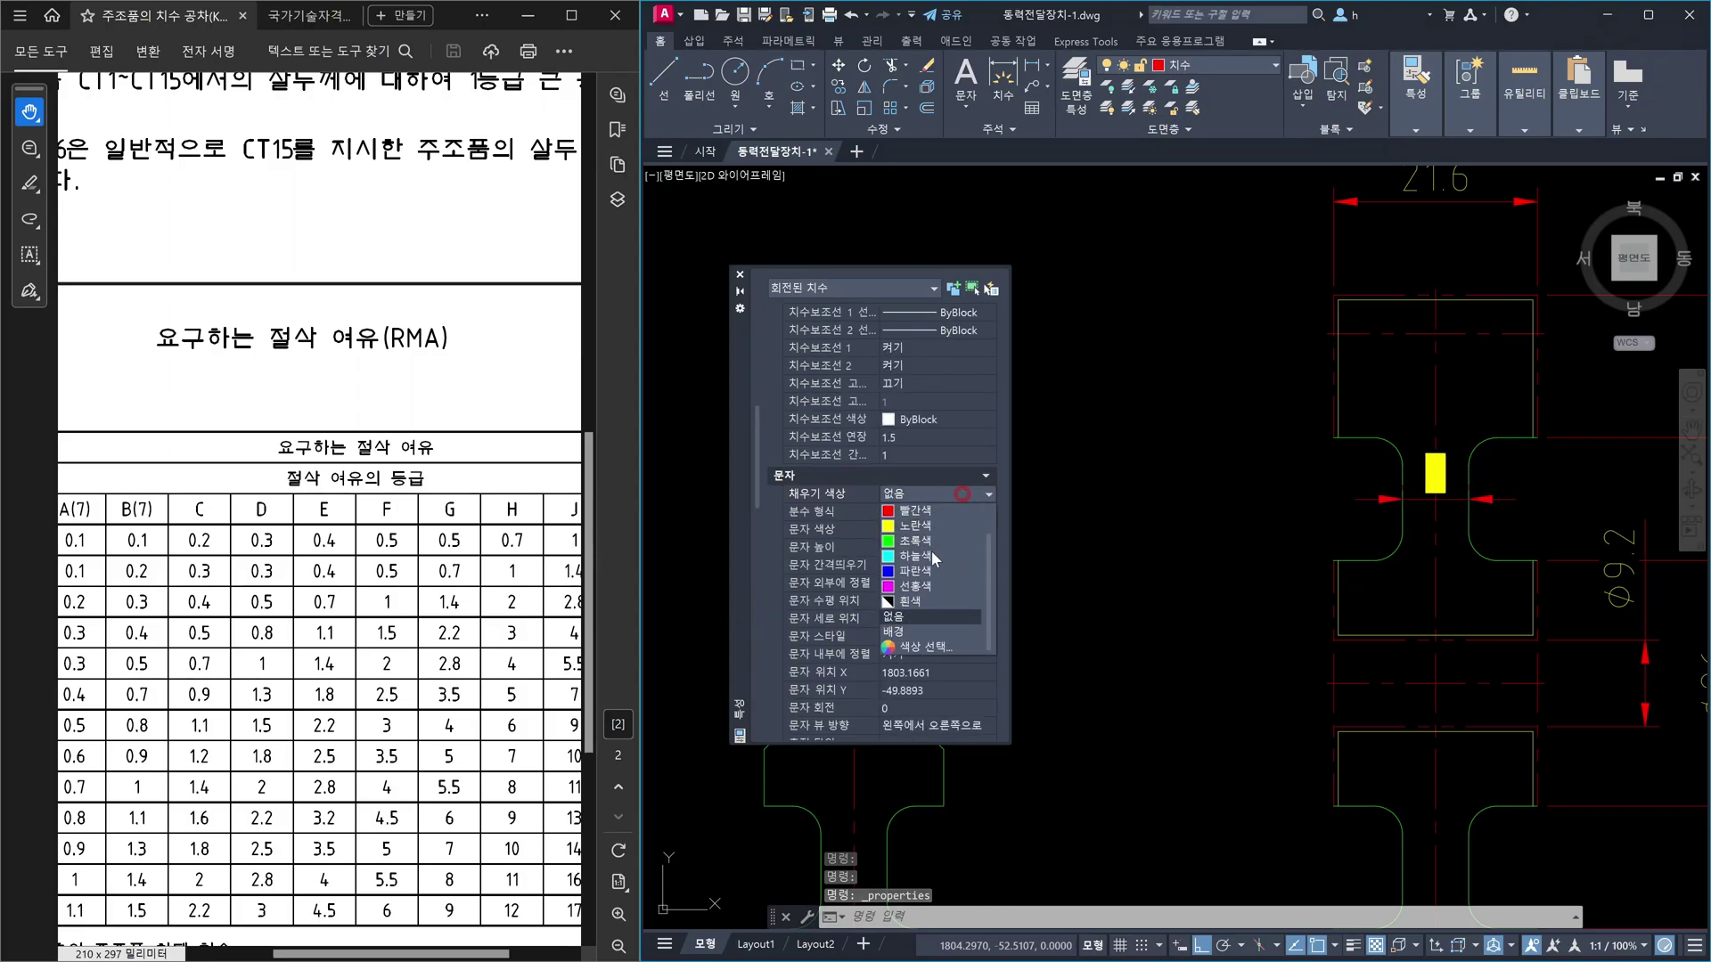
click(917, 630)
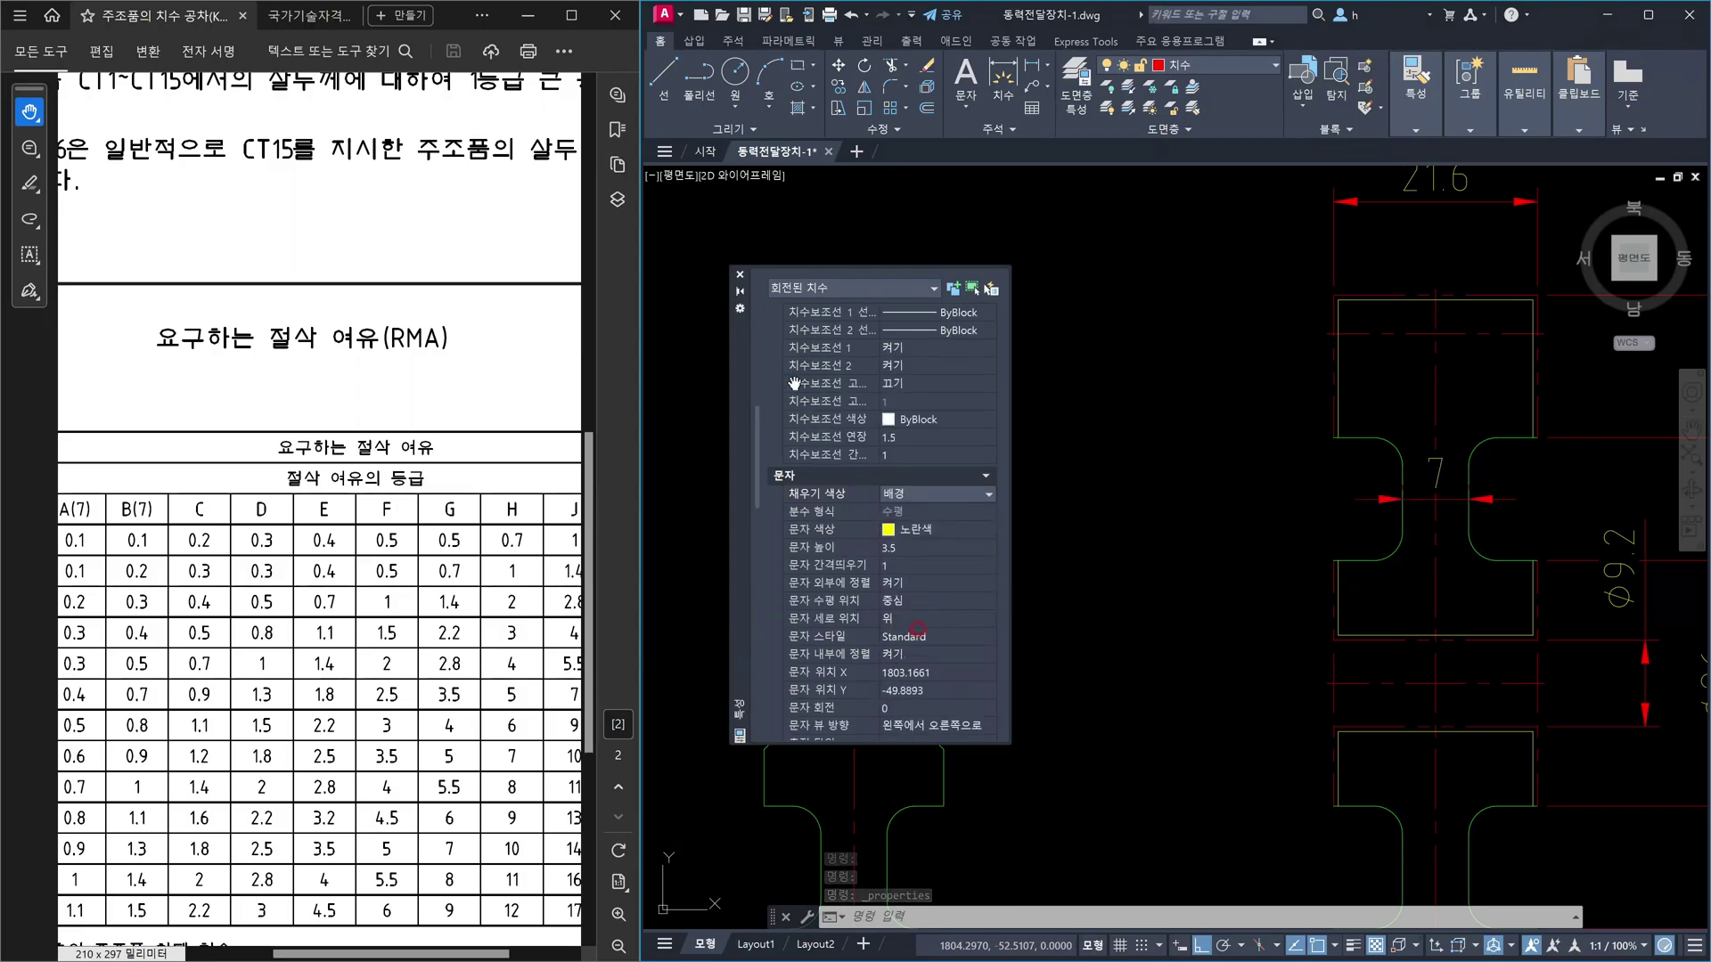
- Close the web thickness dimension's properties and clear its selection
click(740, 276)
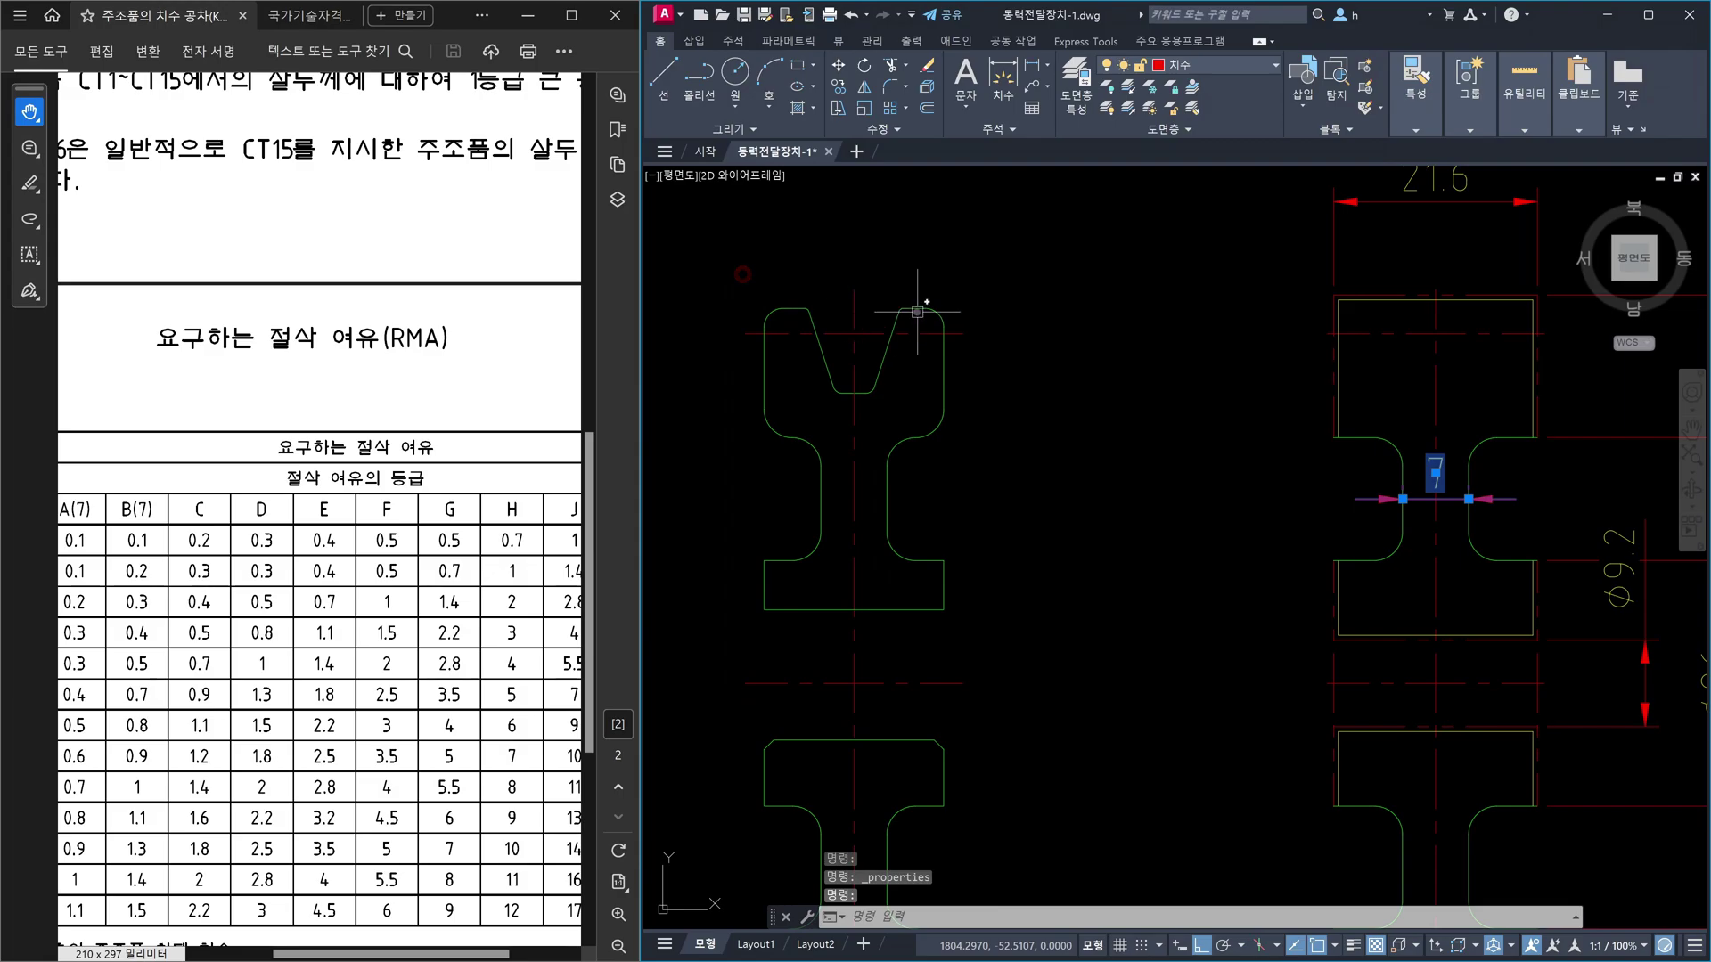
key(Escape)
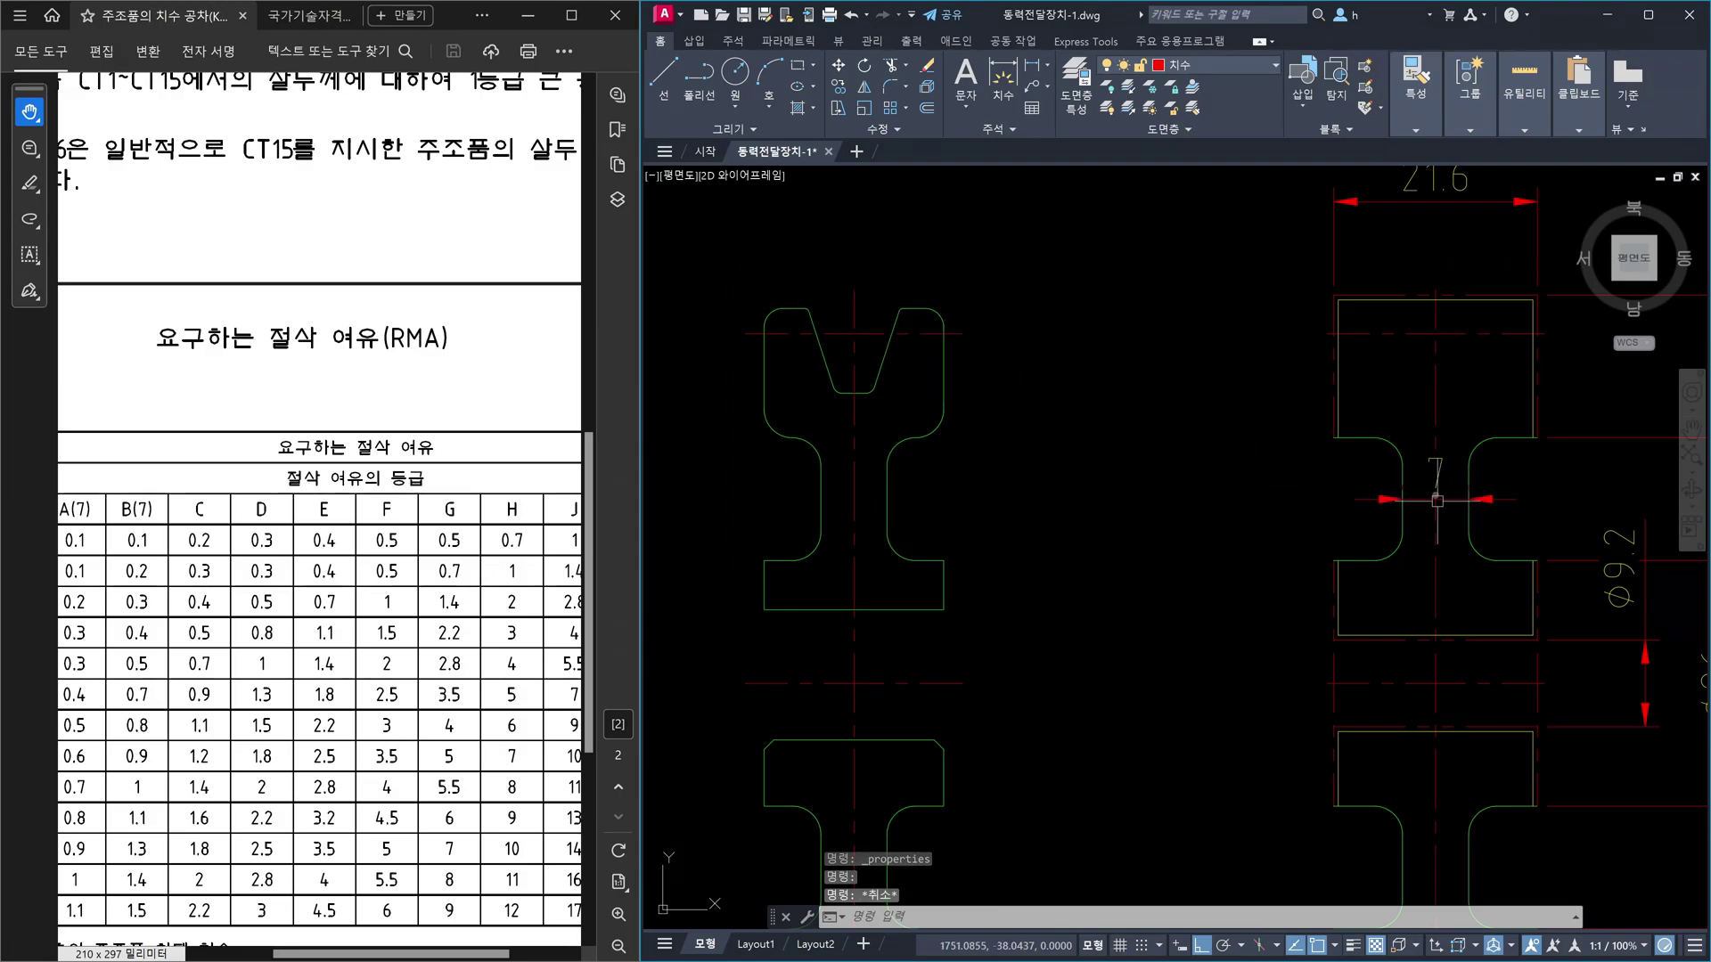
scroll(1496, 655, down, 4)
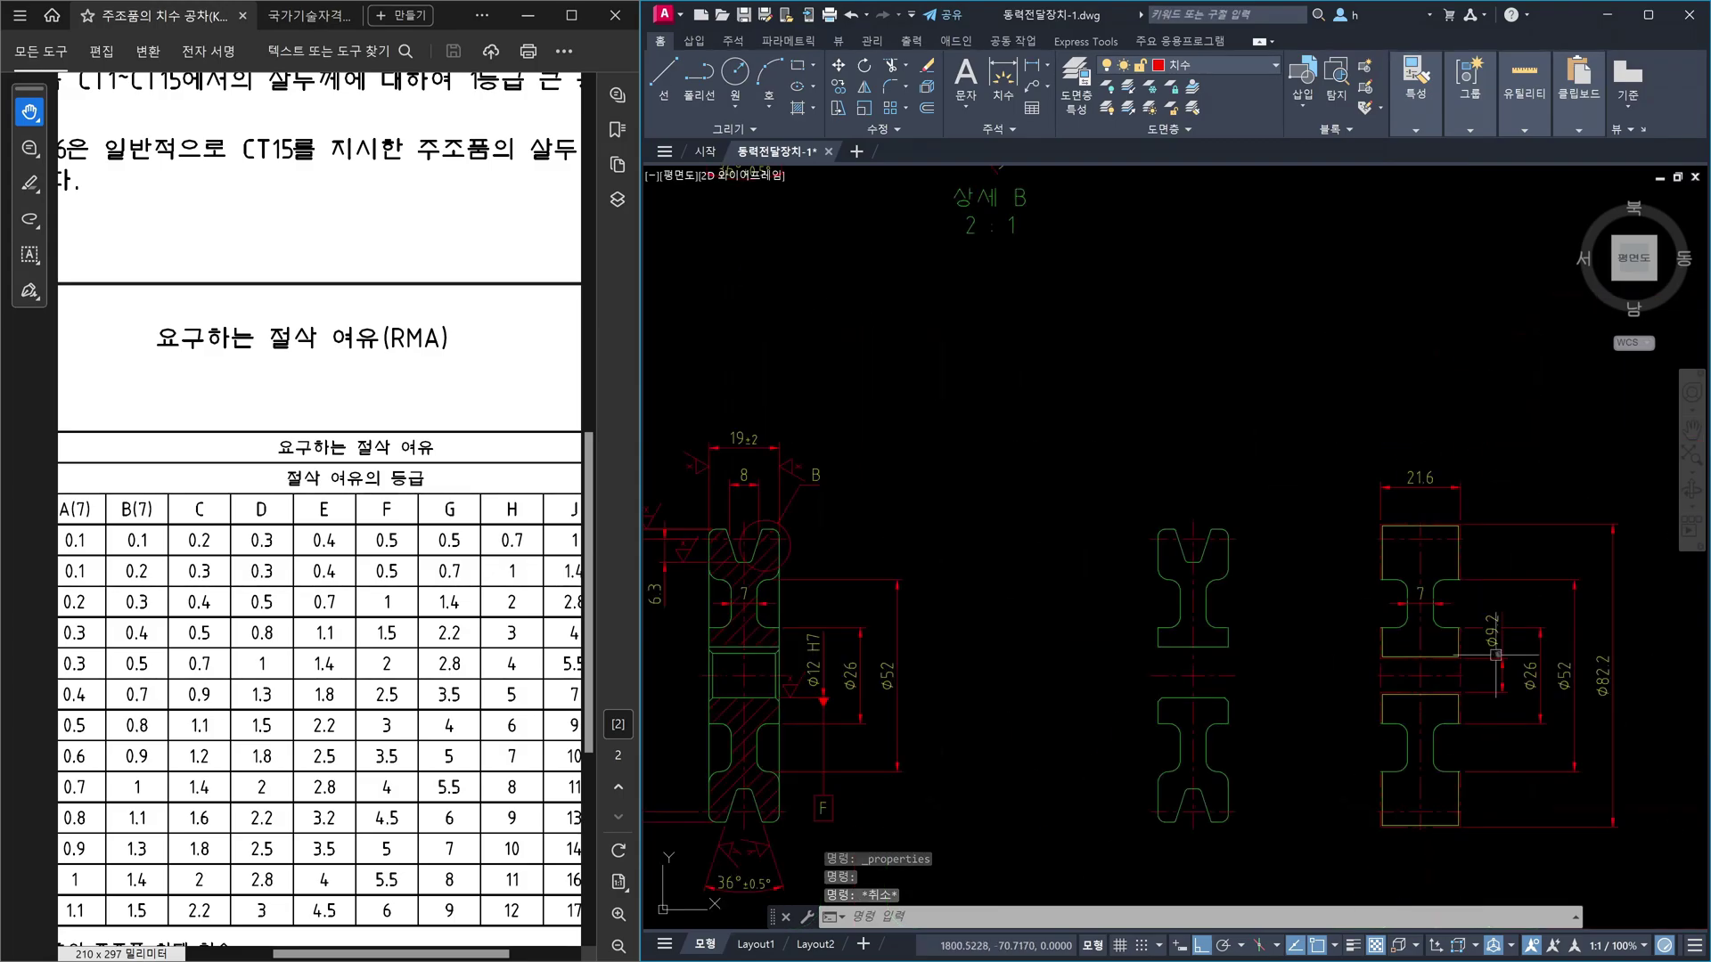
middle_drag(1497, 655, 1318, 537)
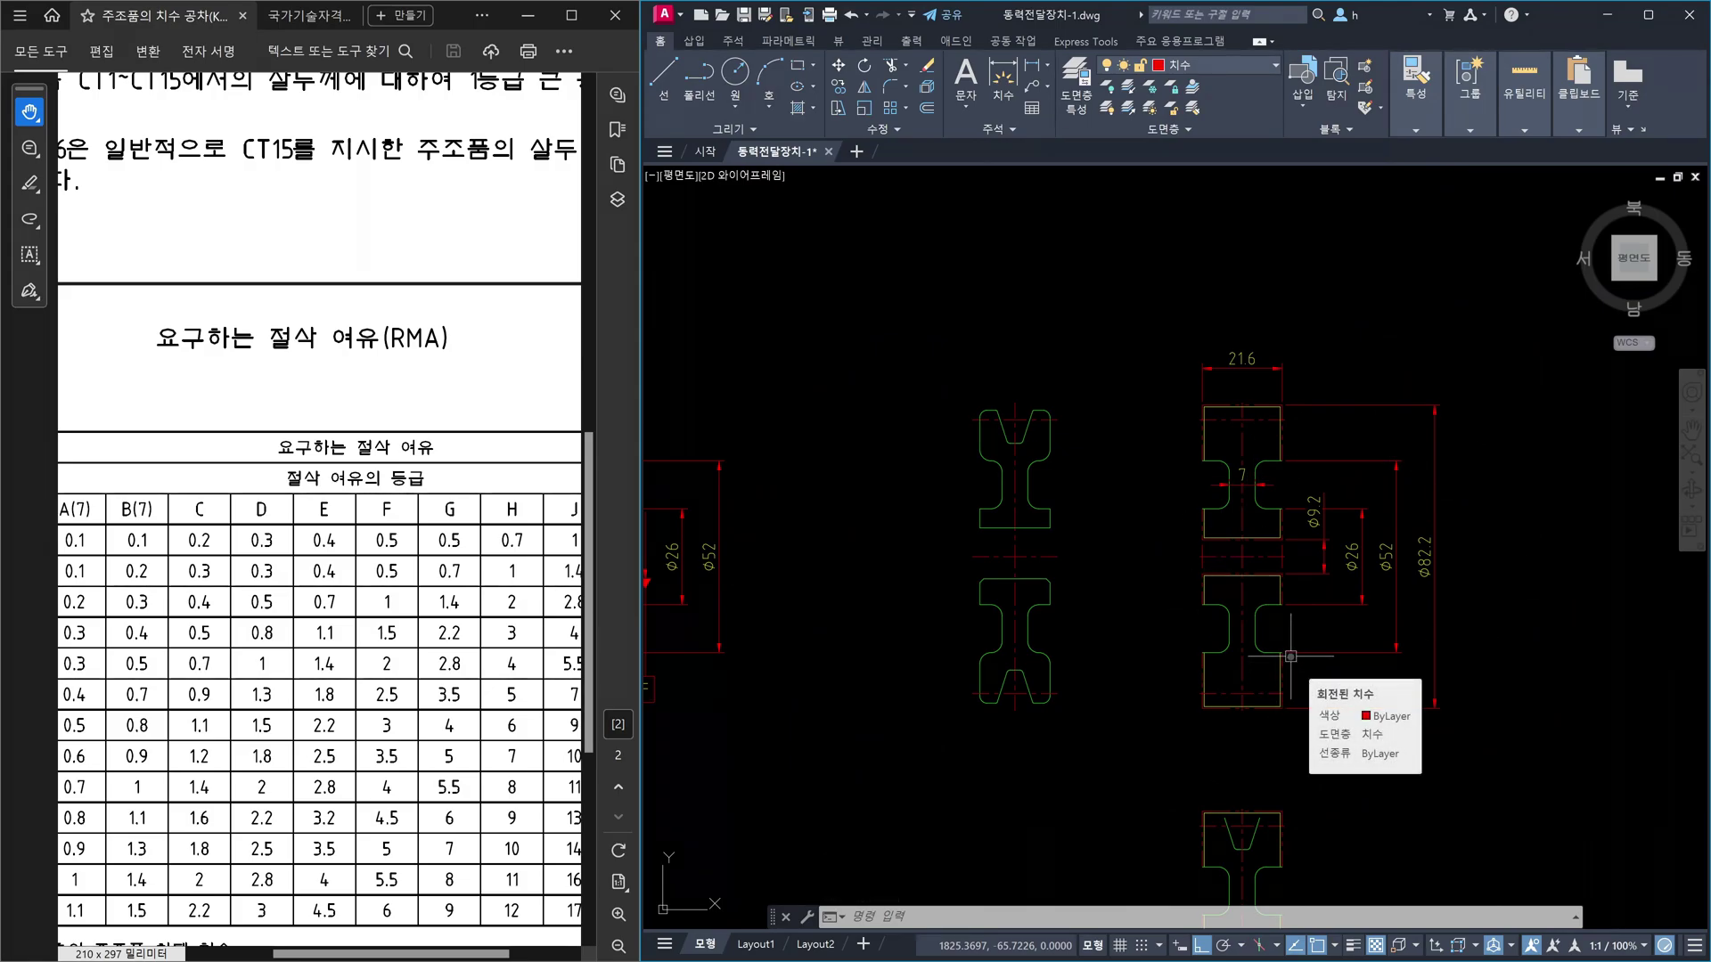
- Examine the V-groove lines in the lower casting section and compare them with the dimensioned casting section above
click(1166, 327)
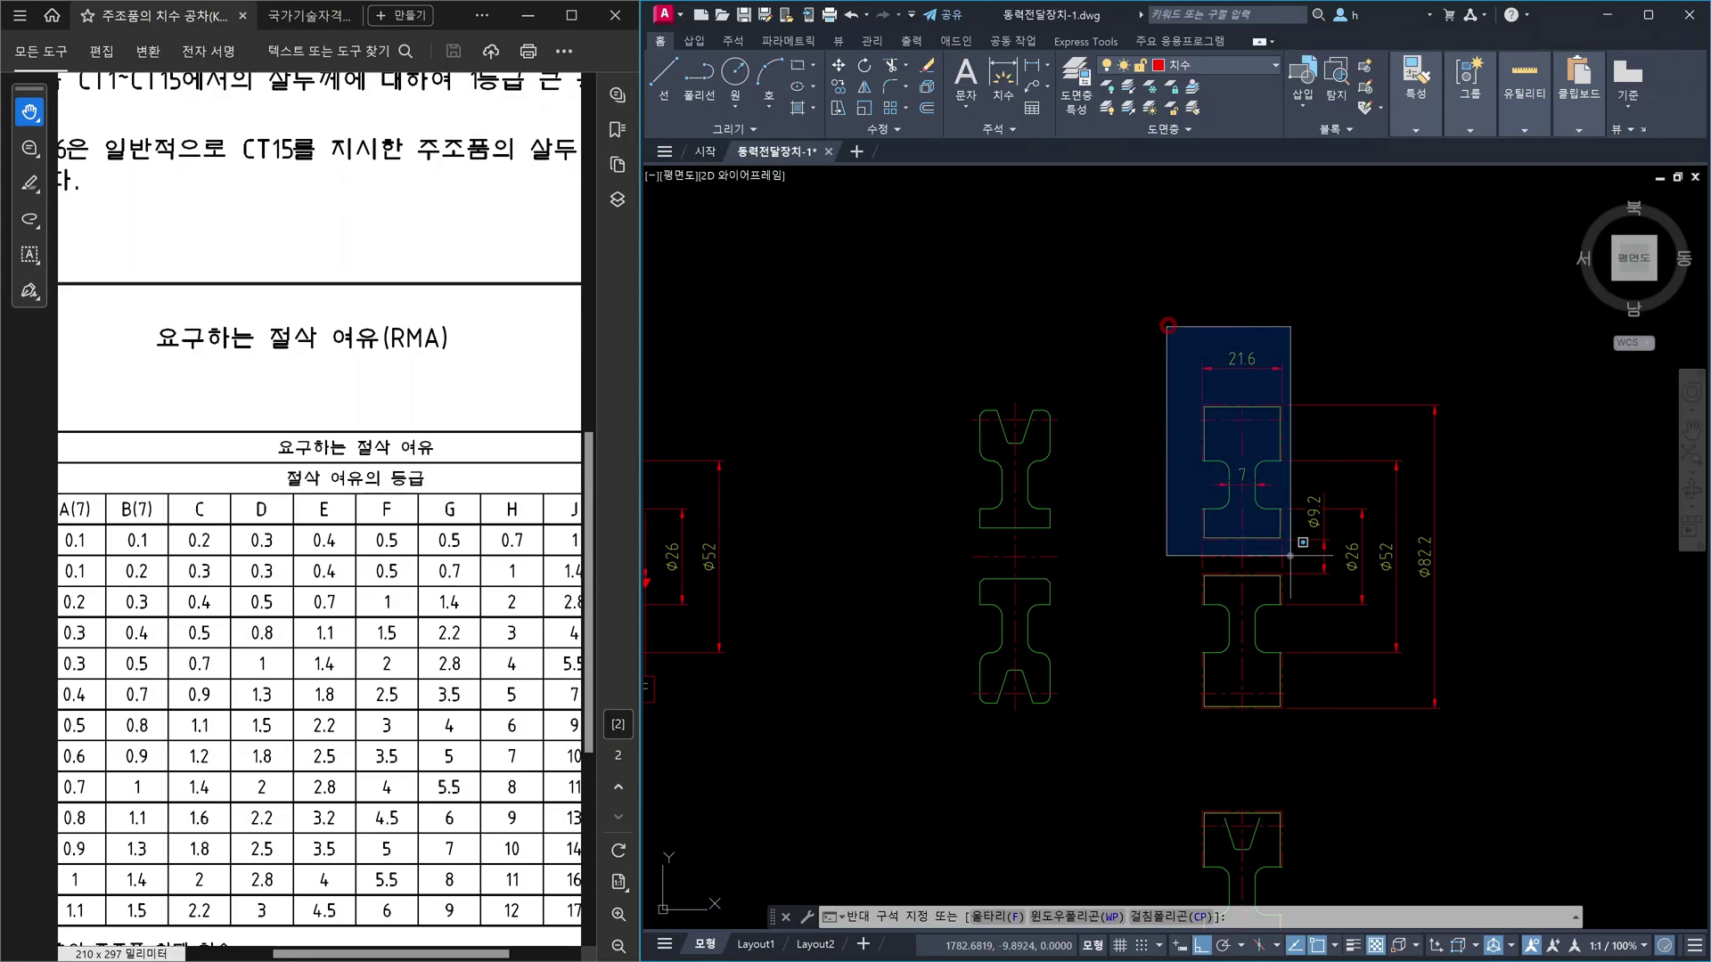
click(1505, 739)
key(Escape)
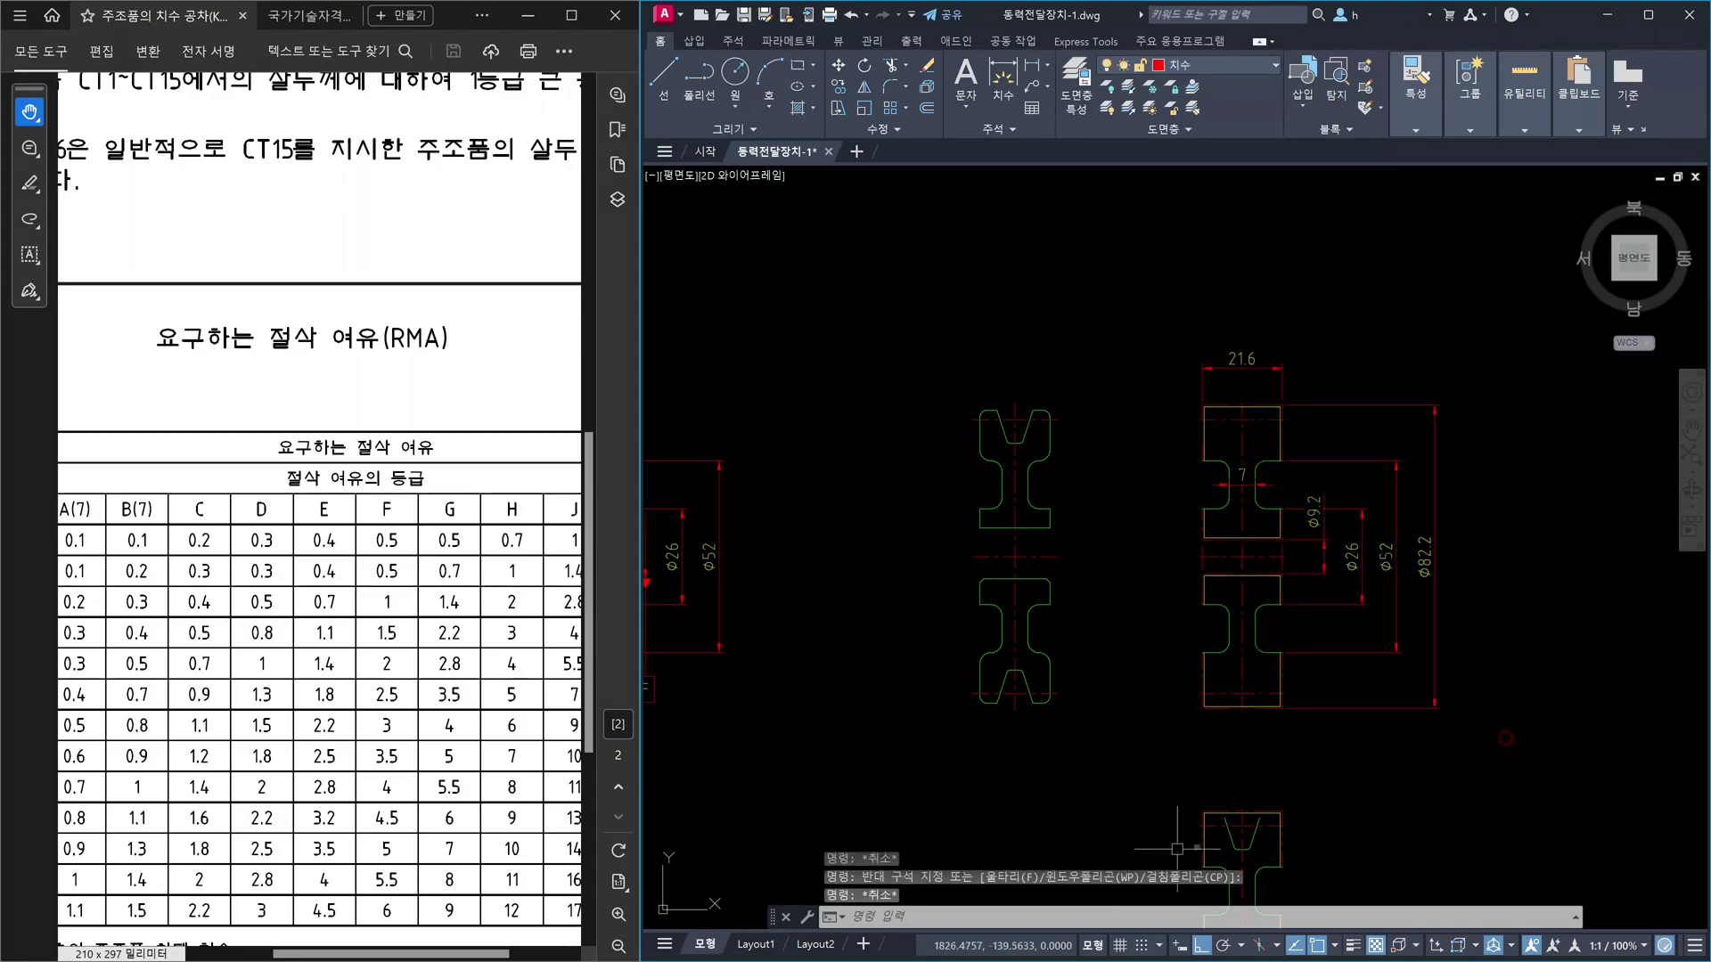
scroll(1243, 833, up, 4)
middle_drag(1253, 839, 1363, 557)
scroll(1363, 556, up, 2)
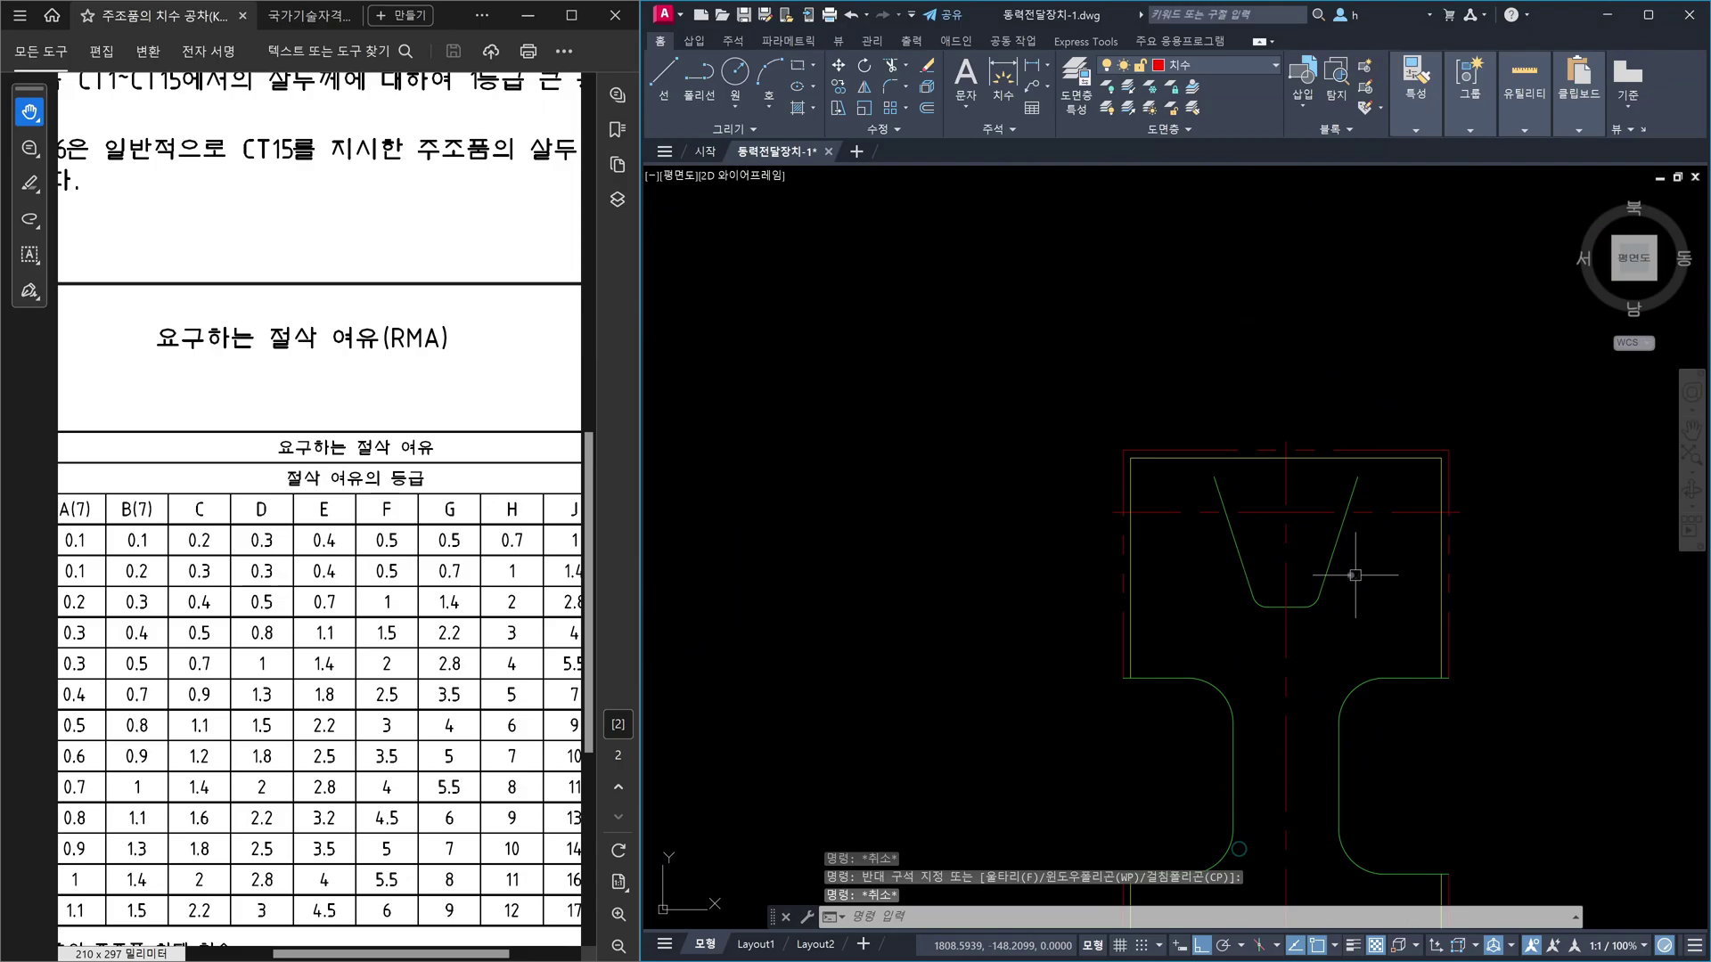
click(1394, 512)
click(1274, 614)
click(1221, 552)
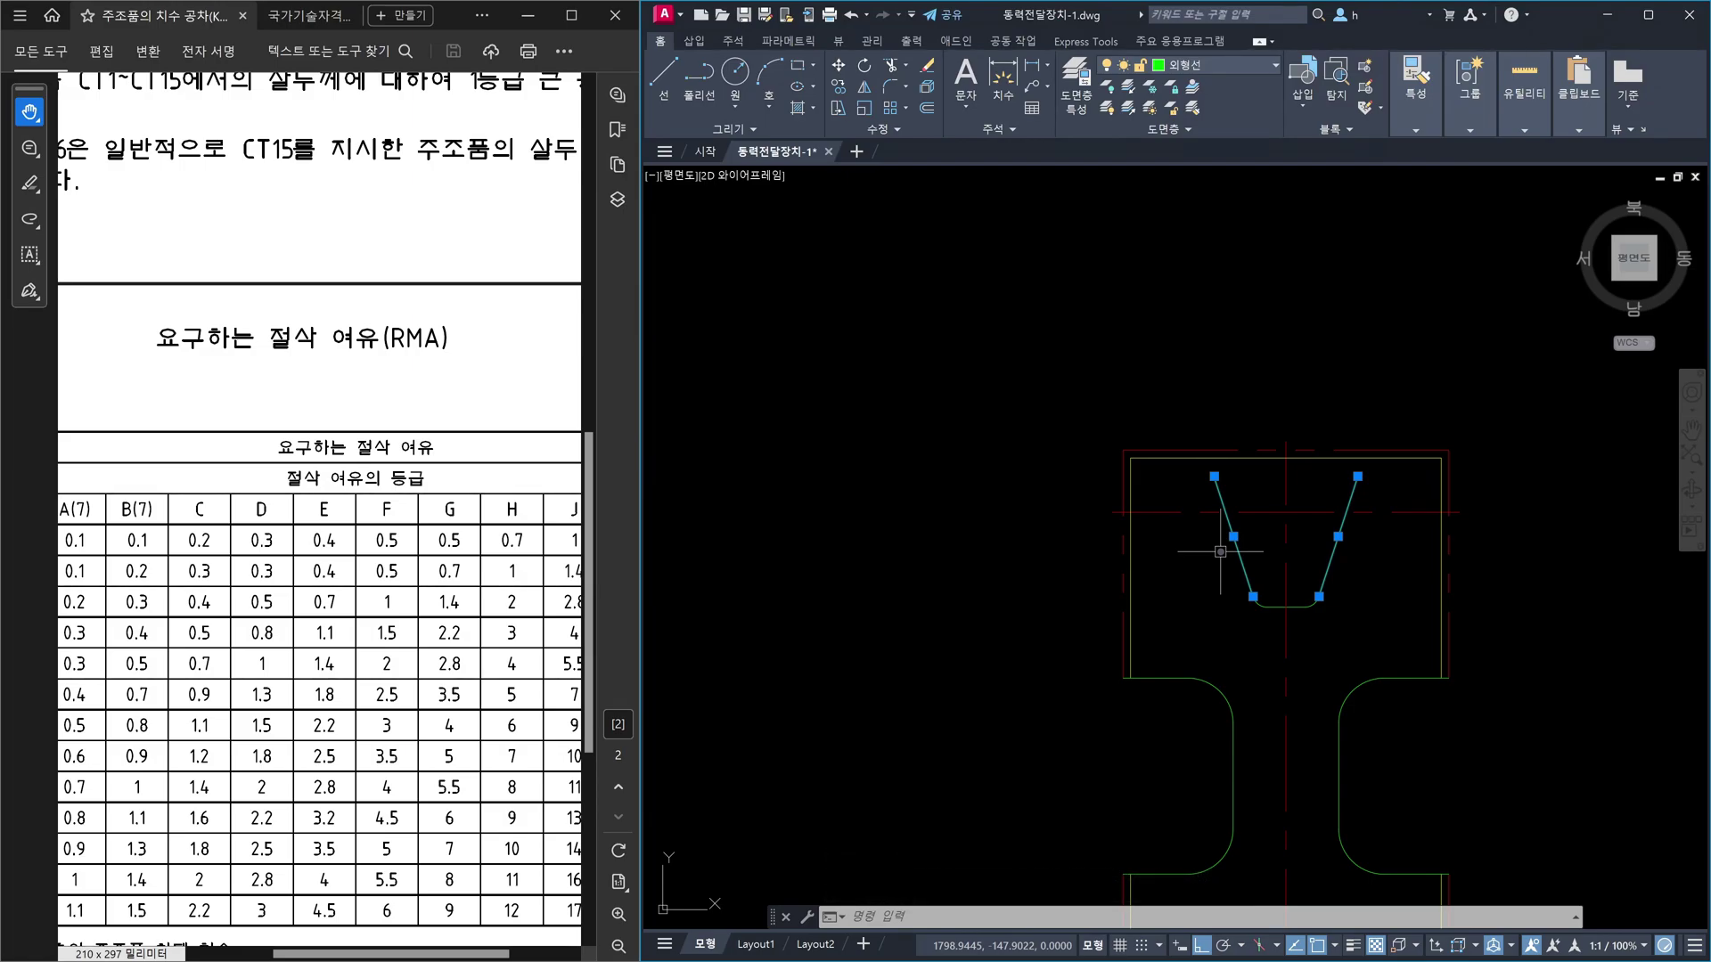
scroll(1221, 552, up, 2)
key(Escape)
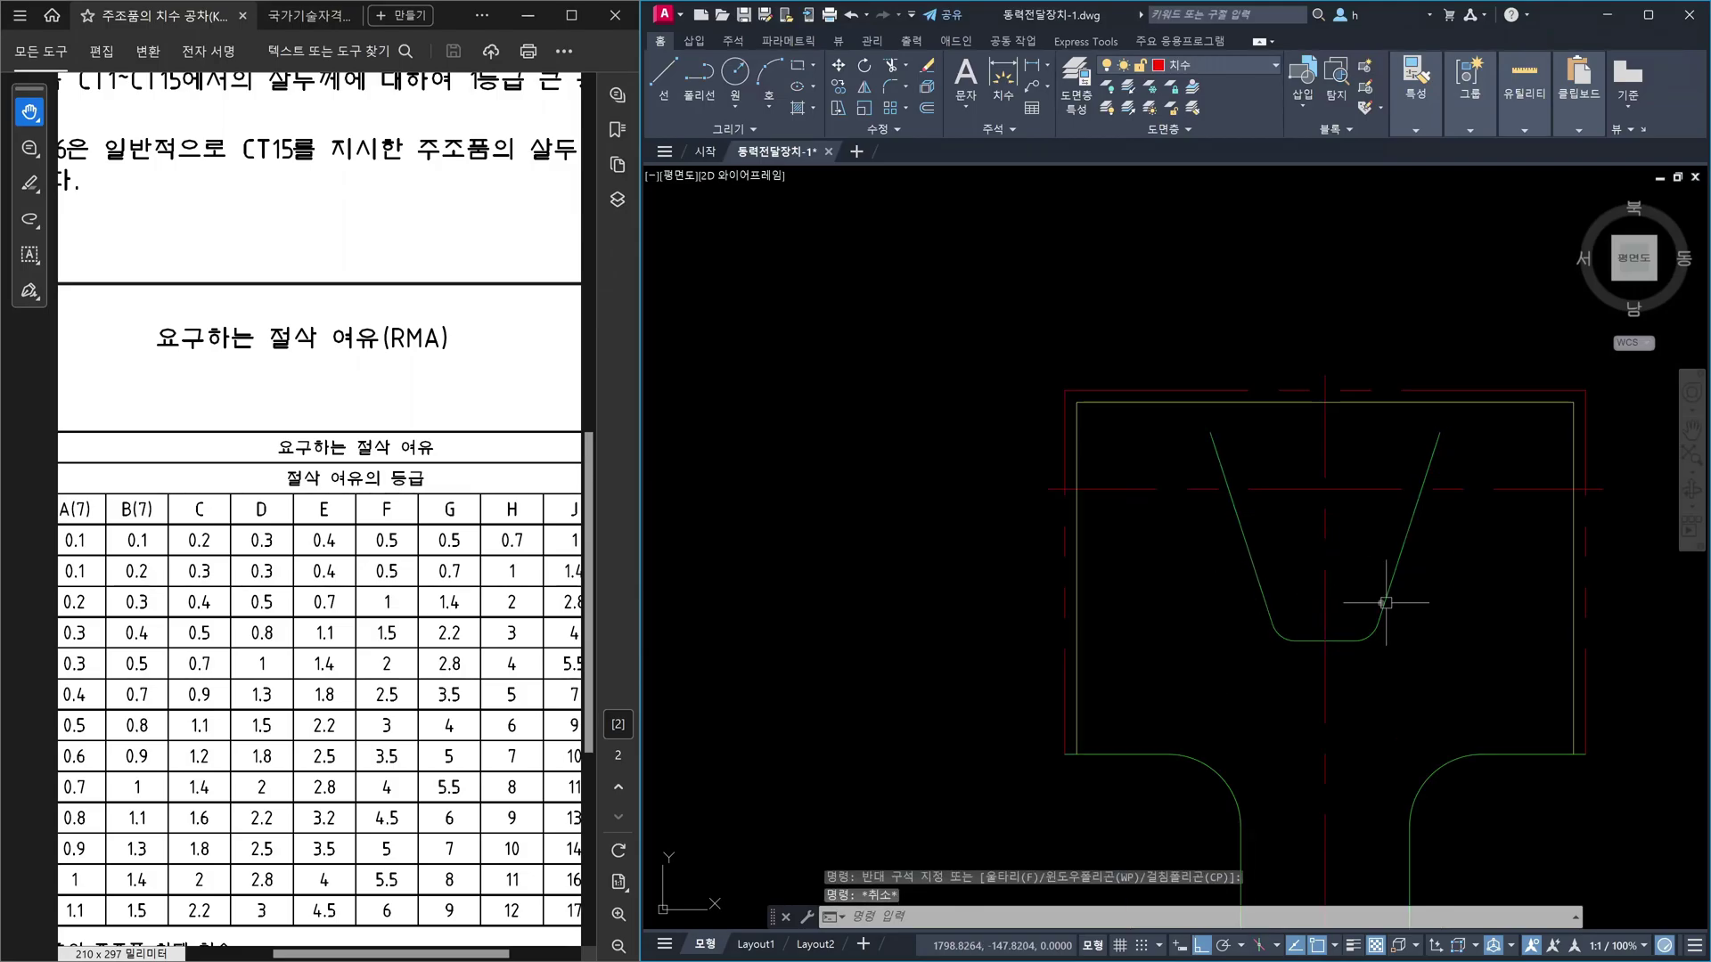
scroll(1408, 606, down, 4)
mouse_move(1406, 611)
middle_down()
mouse_move(1421, 466)
mouse_move(1381, 556)
middle_up()
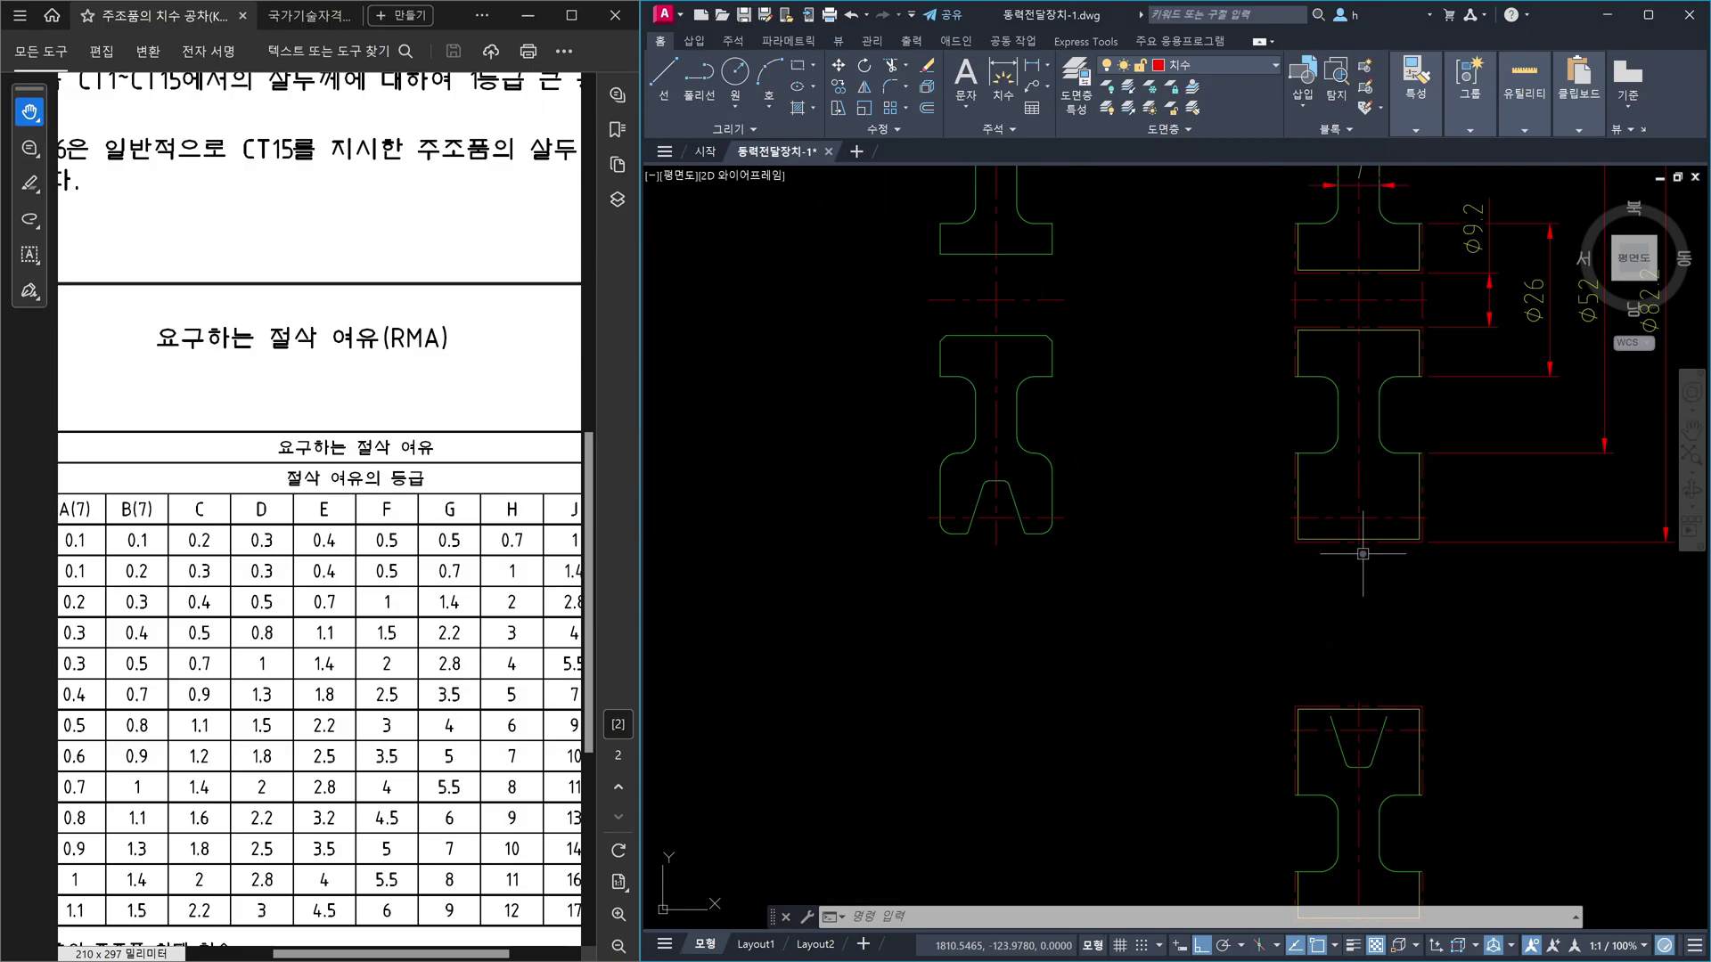
scroll(1363, 553, down, 2)
middle_drag(1337, 575, 1214, 648)
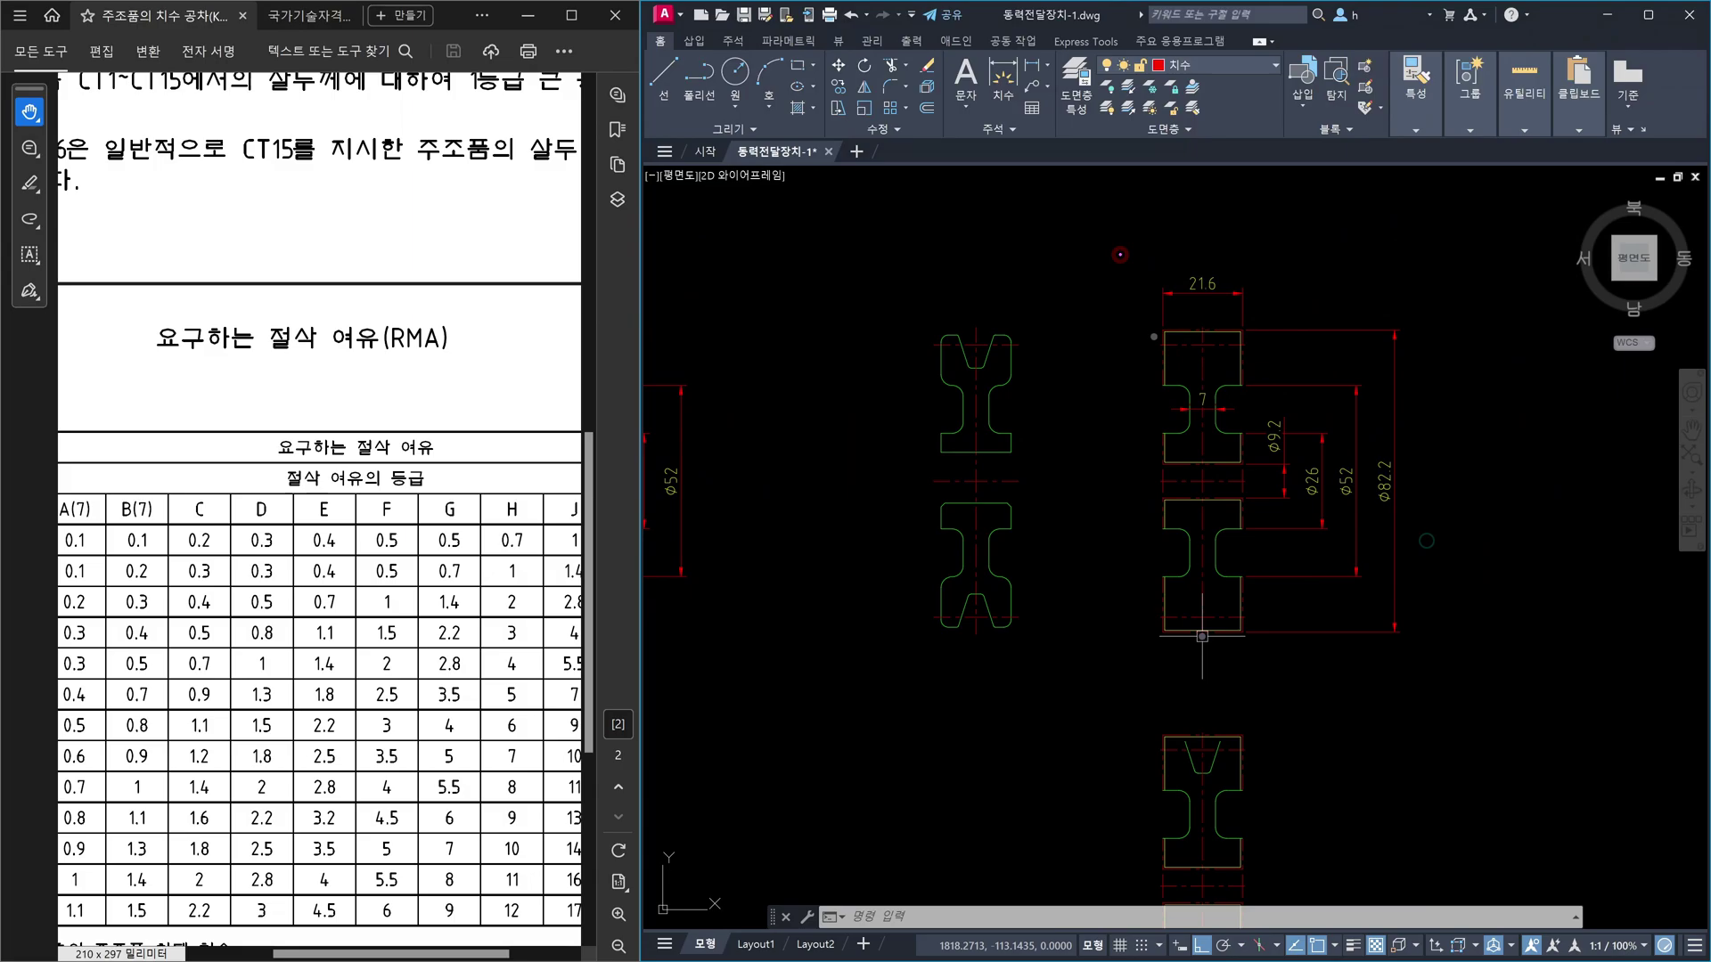
drag(1131, 258, 1435, 681)
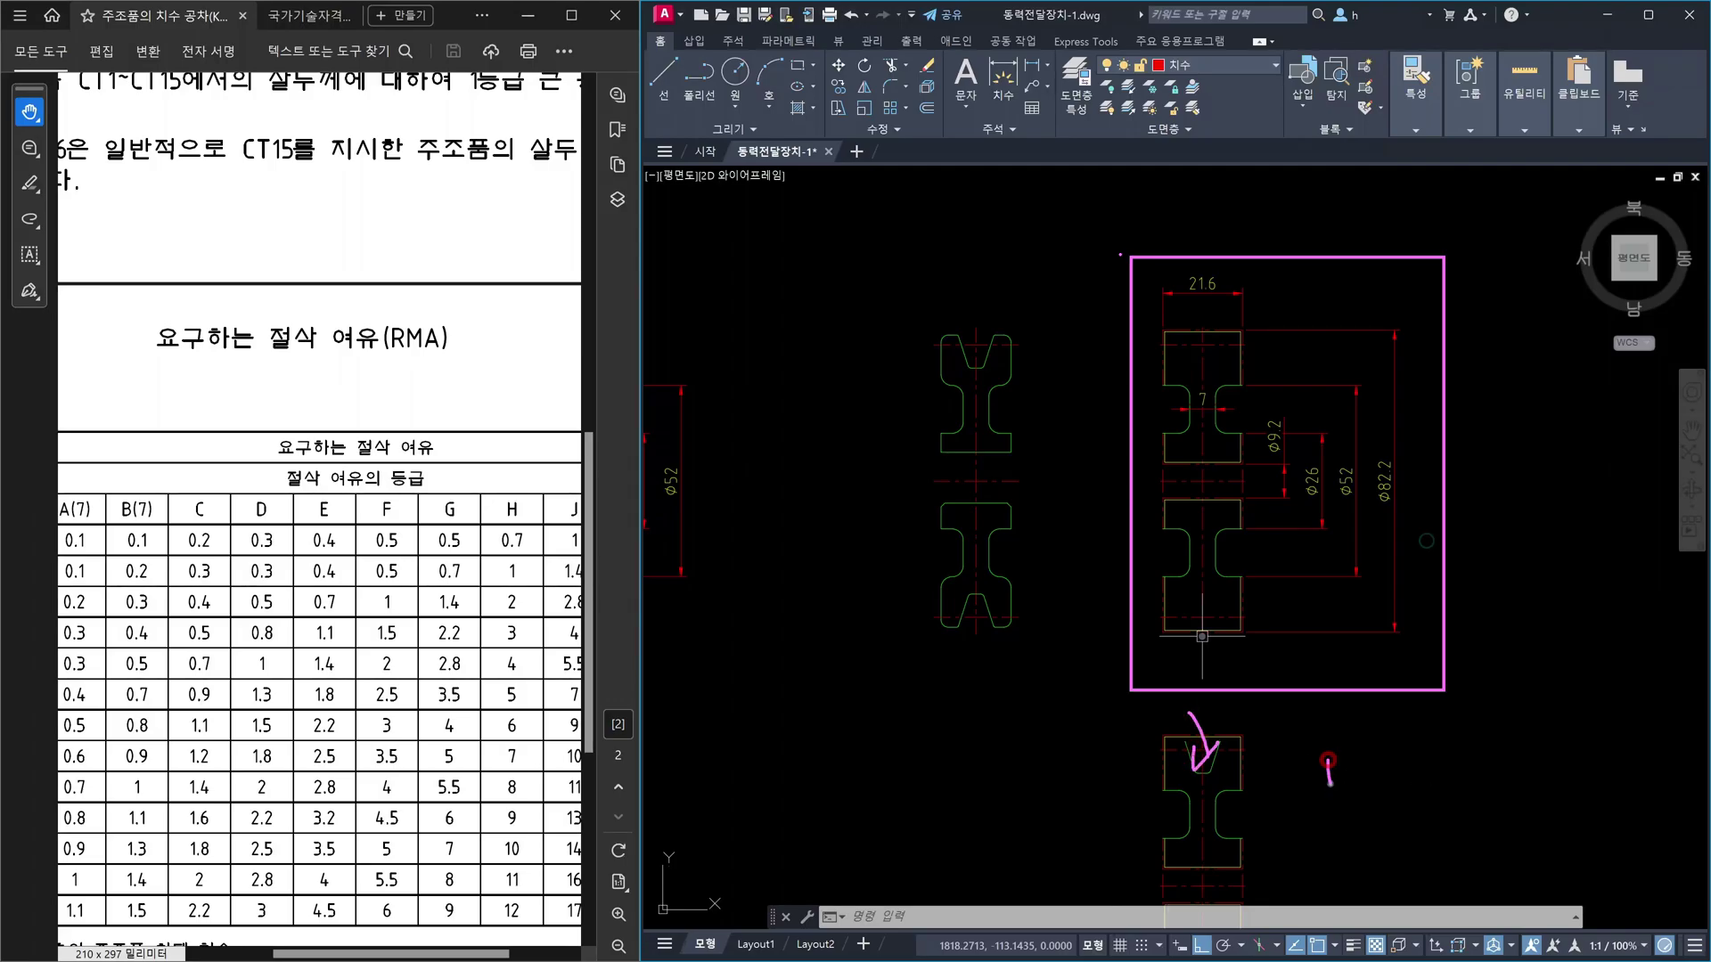
mouse_move(1372, 766)
mouse_down()
mouse_move(1381, 793)
mouse_move(1379, 763)
mouse_up()
mouse_move(1417, 764)
mouse_down()
mouse_move(1401, 782)
mouse_move(1493, 760)
mouse_up()
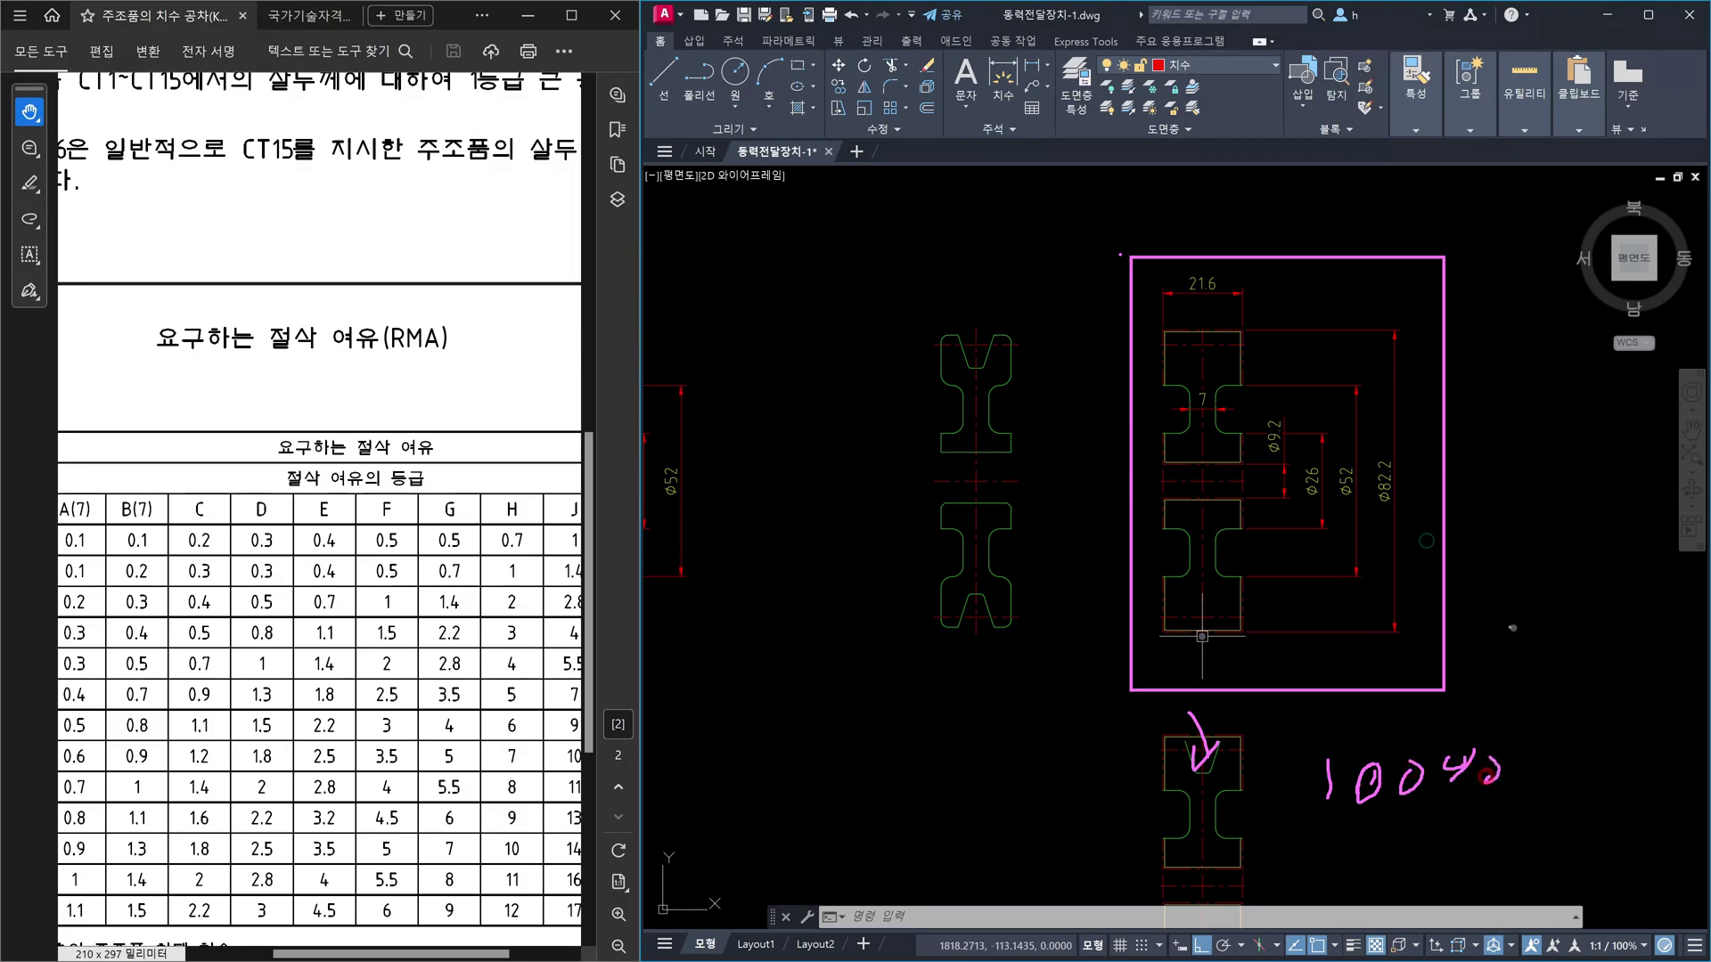
drag(1469, 631, 1518, 629)
mouse_move(1477, 620)
mouse_down()
mouse_move(1460, 636)
mouse_move(1495, 649)
mouse_up()
mouse_move(1576, 583)
mouse_down()
mouse_move(1543, 638)
mouse_move(1604, 643)
mouse_up()
drag(1601, 619, 1618, 625)
drag(1592, 662, 1590, 664)
mouse_move(1638, 608)
mouse_down()
mouse_move(1620, 649)
mouse_move(1654, 628)
mouse_move(1658, 656)
mouse_up()
drag(1631, 667, 1663, 675)
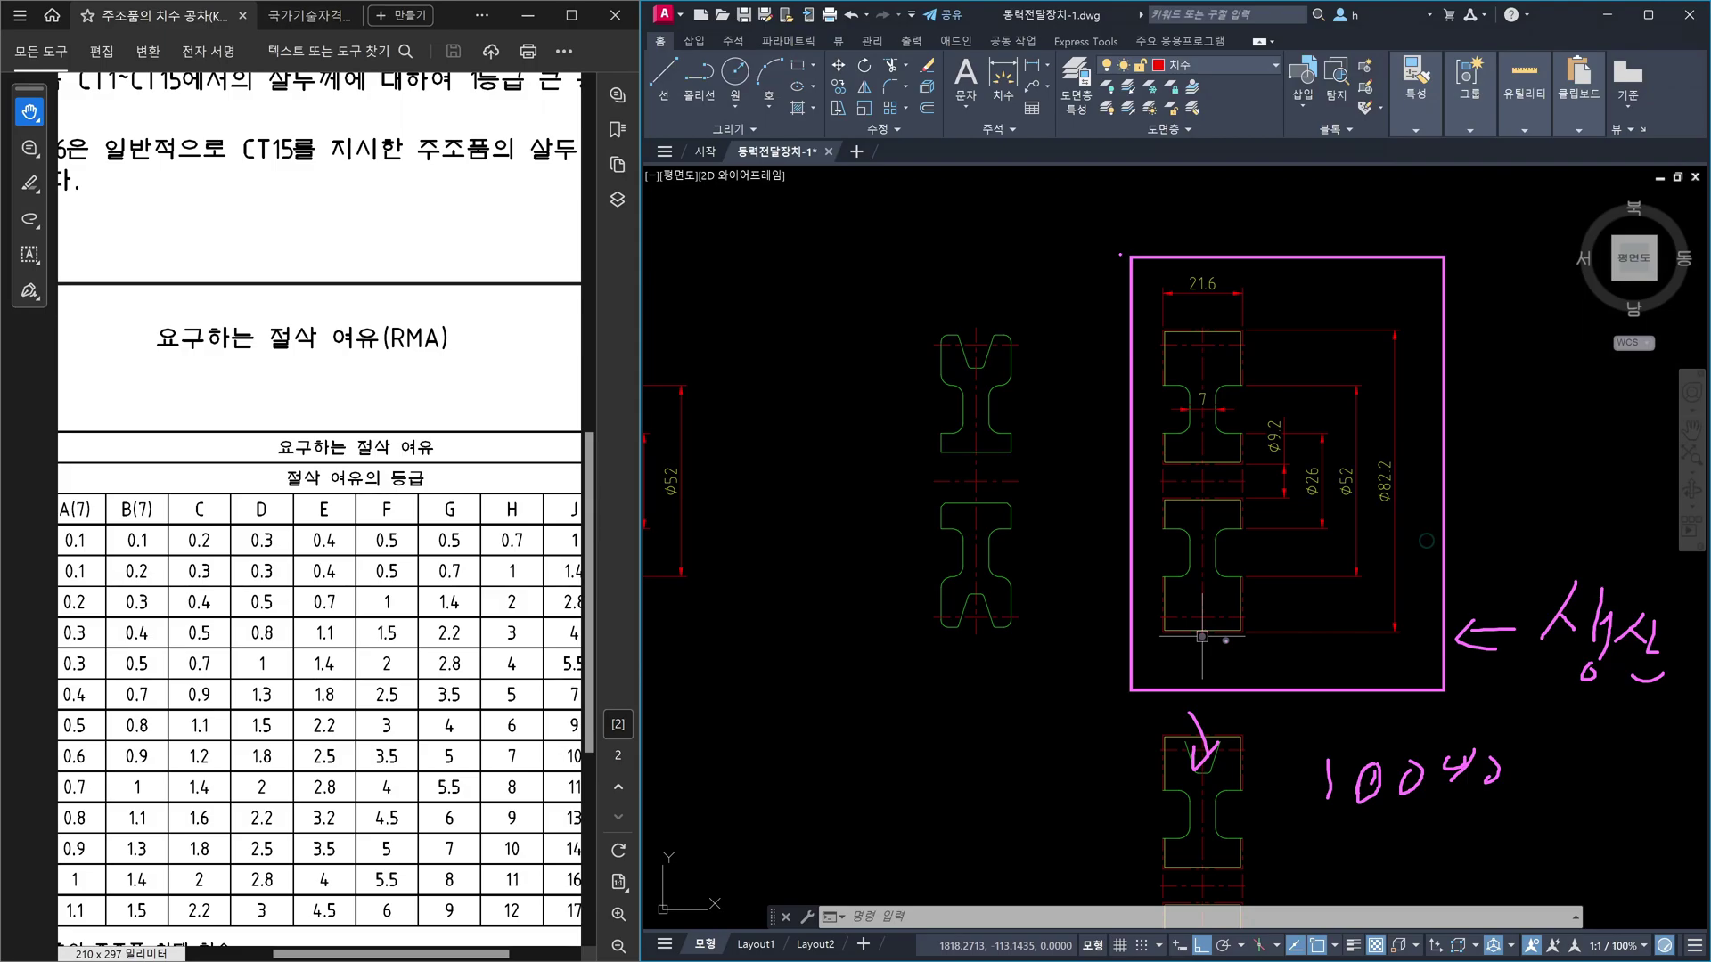
mouse_move(763, 273)
mouse_down()
mouse_move(751, 323)
mouse_move(813, 281)
mouse_up()
drag(764, 366, 754, 424)
mouse_move(796, 391)
mouse_down()
mouse_move(806, 407)
mouse_move(817, 374)
mouse_up()
mouse_move(872, 381)
mouse_down()
mouse_move(866, 403)
mouse_move(823, 367)
mouse_up()
drag(774, 462, 754, 546)
drag(818, 488, 963, 482)
drag(775, 591, 766, 650)
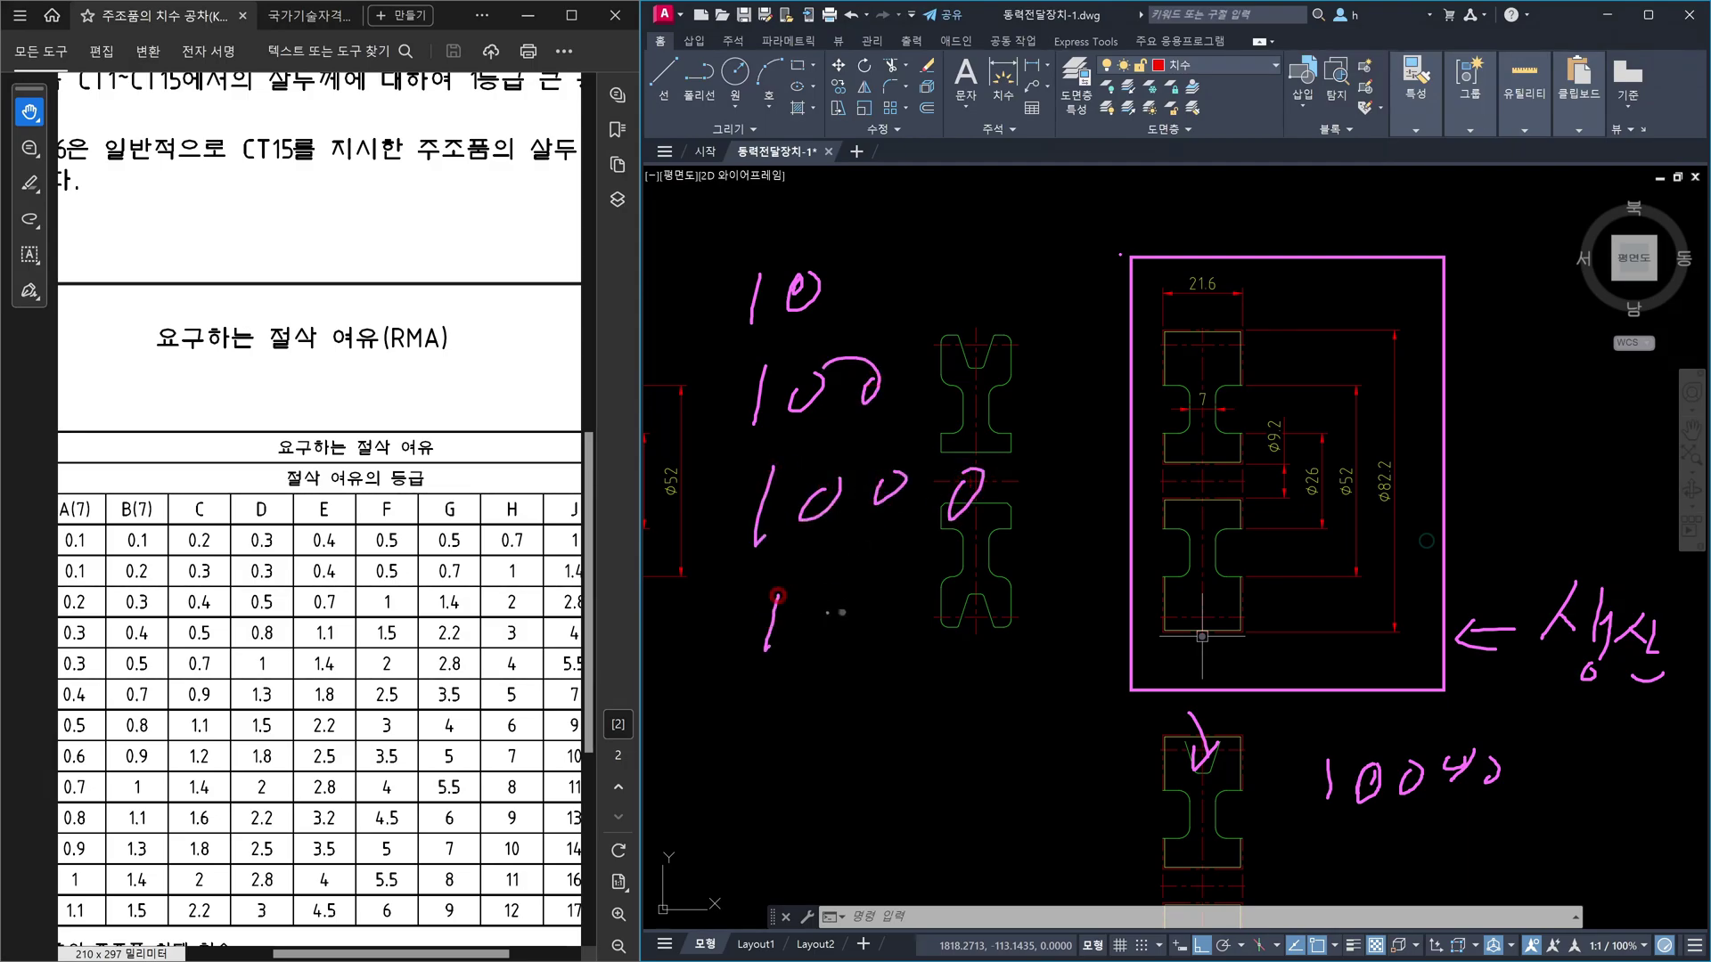
mouse_move(857, 595)
mouse_down()
mouse_move(928, 575)
mouse_move(1047, 592)
mouse_move(1055, 563)
mouse_up()
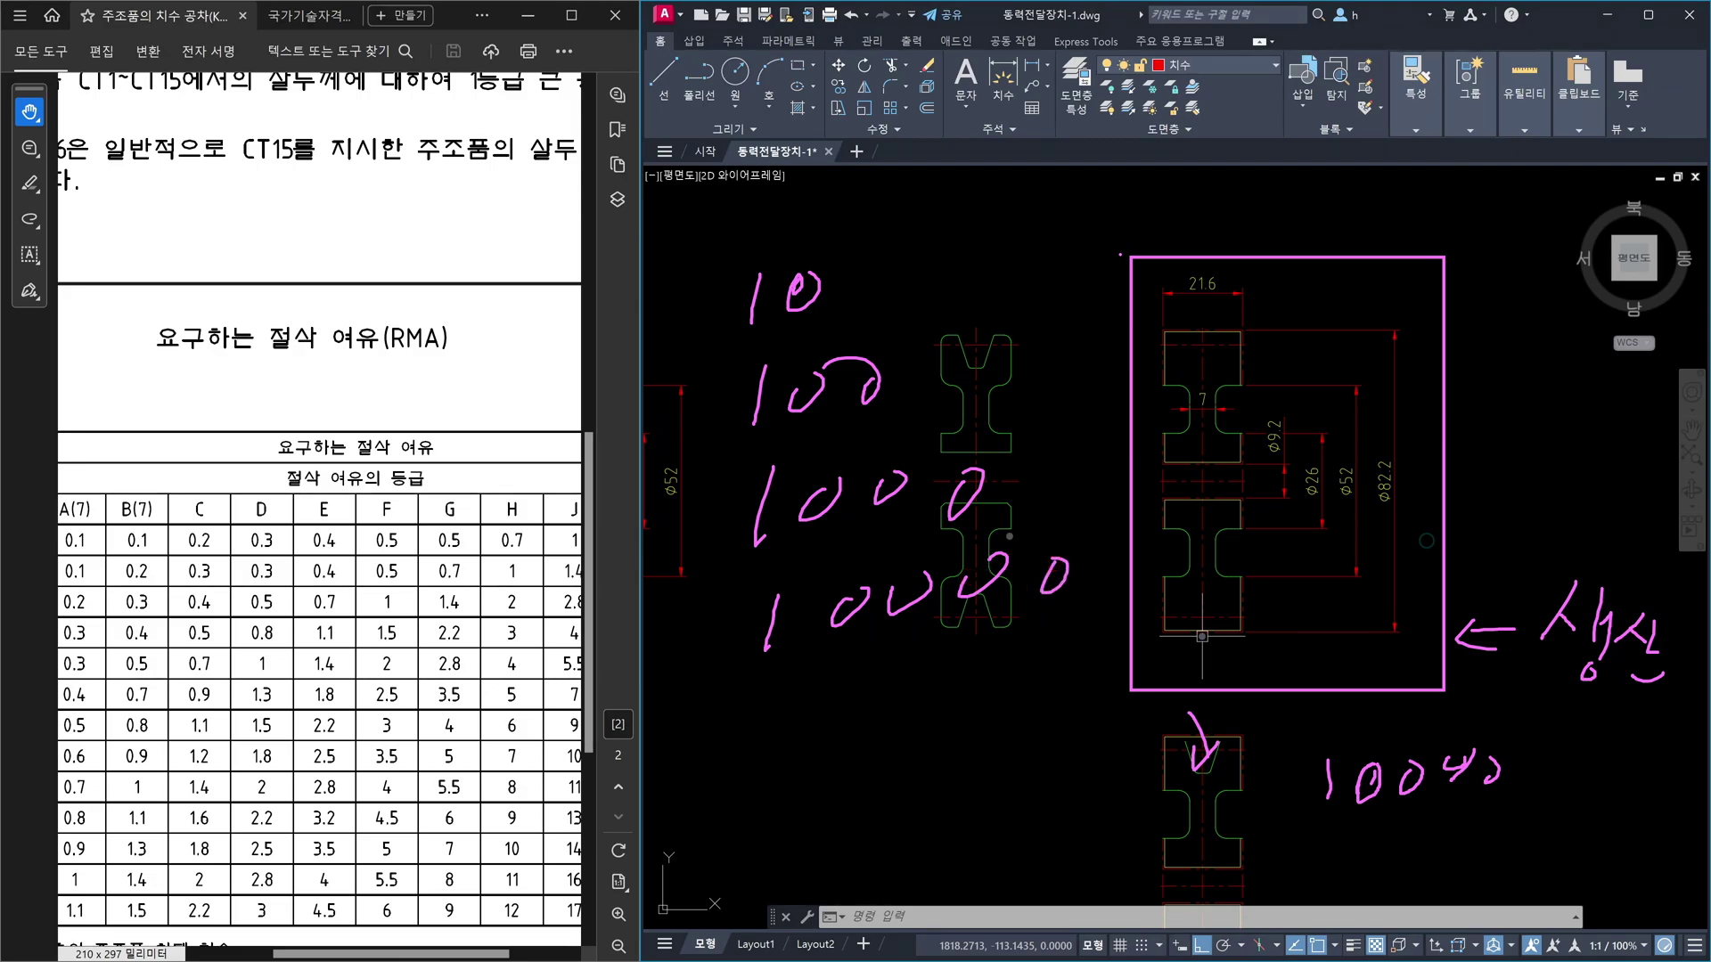
drag(667, 505, 702, 524)
mouse_move(702, 635)
mouse_down()
mouse_move(743, 618)
mouse_move(723, 656)
mouse_up()
drag(785, 528, 783, 554)
click(877, 614)
drag(877, 615, 866, 639)
drag(406, 203, 404, 268)
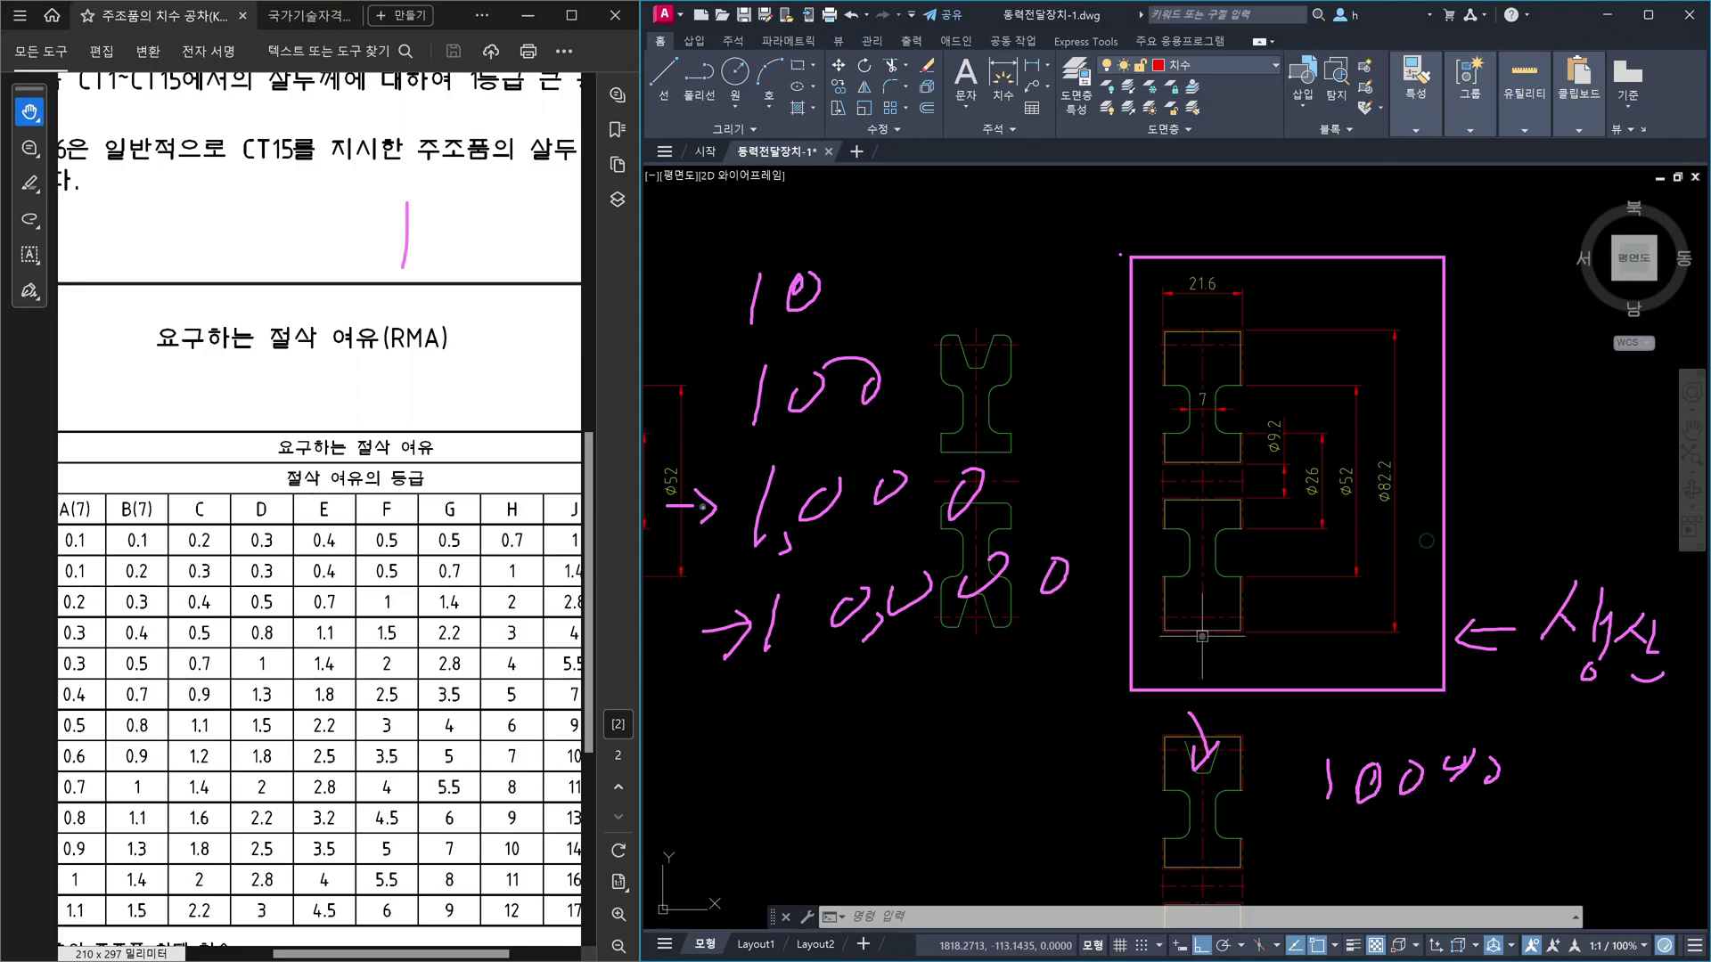
mouse_move(542, 494)
mouse_down()
mouse_move(574, 521)
mouse_move(568, 553)
mouse_up()
drag(599, 497, 643, 546)
drag(733, 565, 1015, 516)
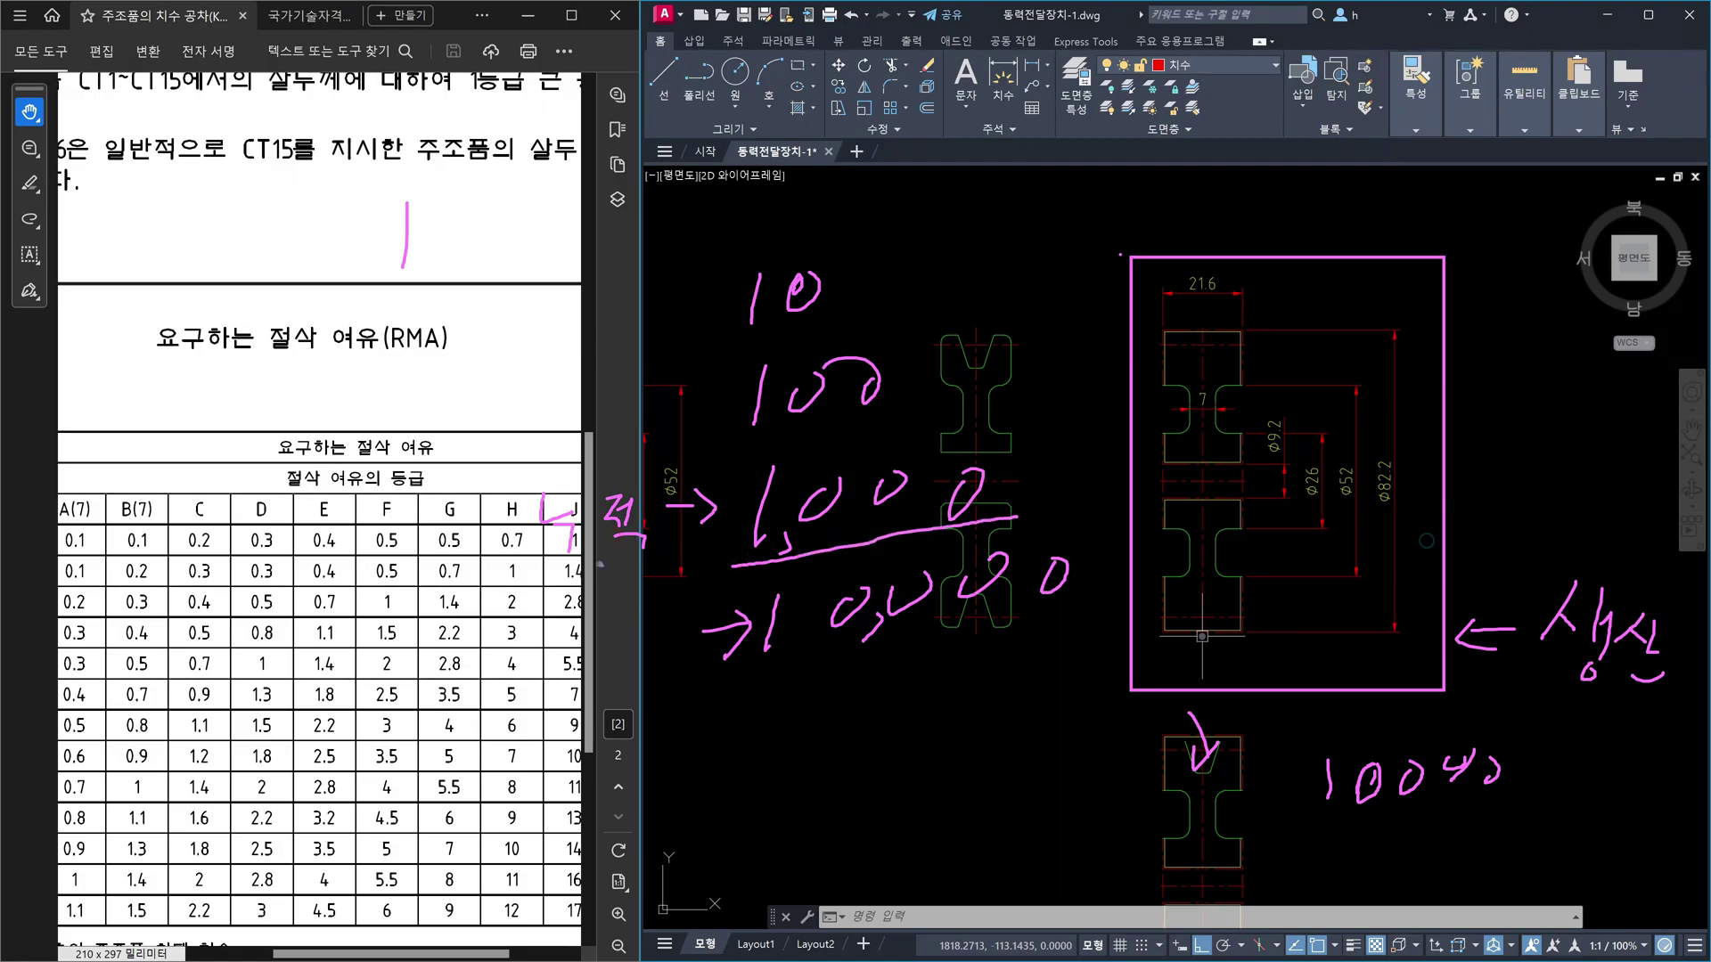
drag(544, 575, 632, 565)
drag(429, 239, 431, 282)
mouse_move(489, 563)
mouse_down()
mouse_move(481, 468)
mouse_move(445, 514)
mouse_up()
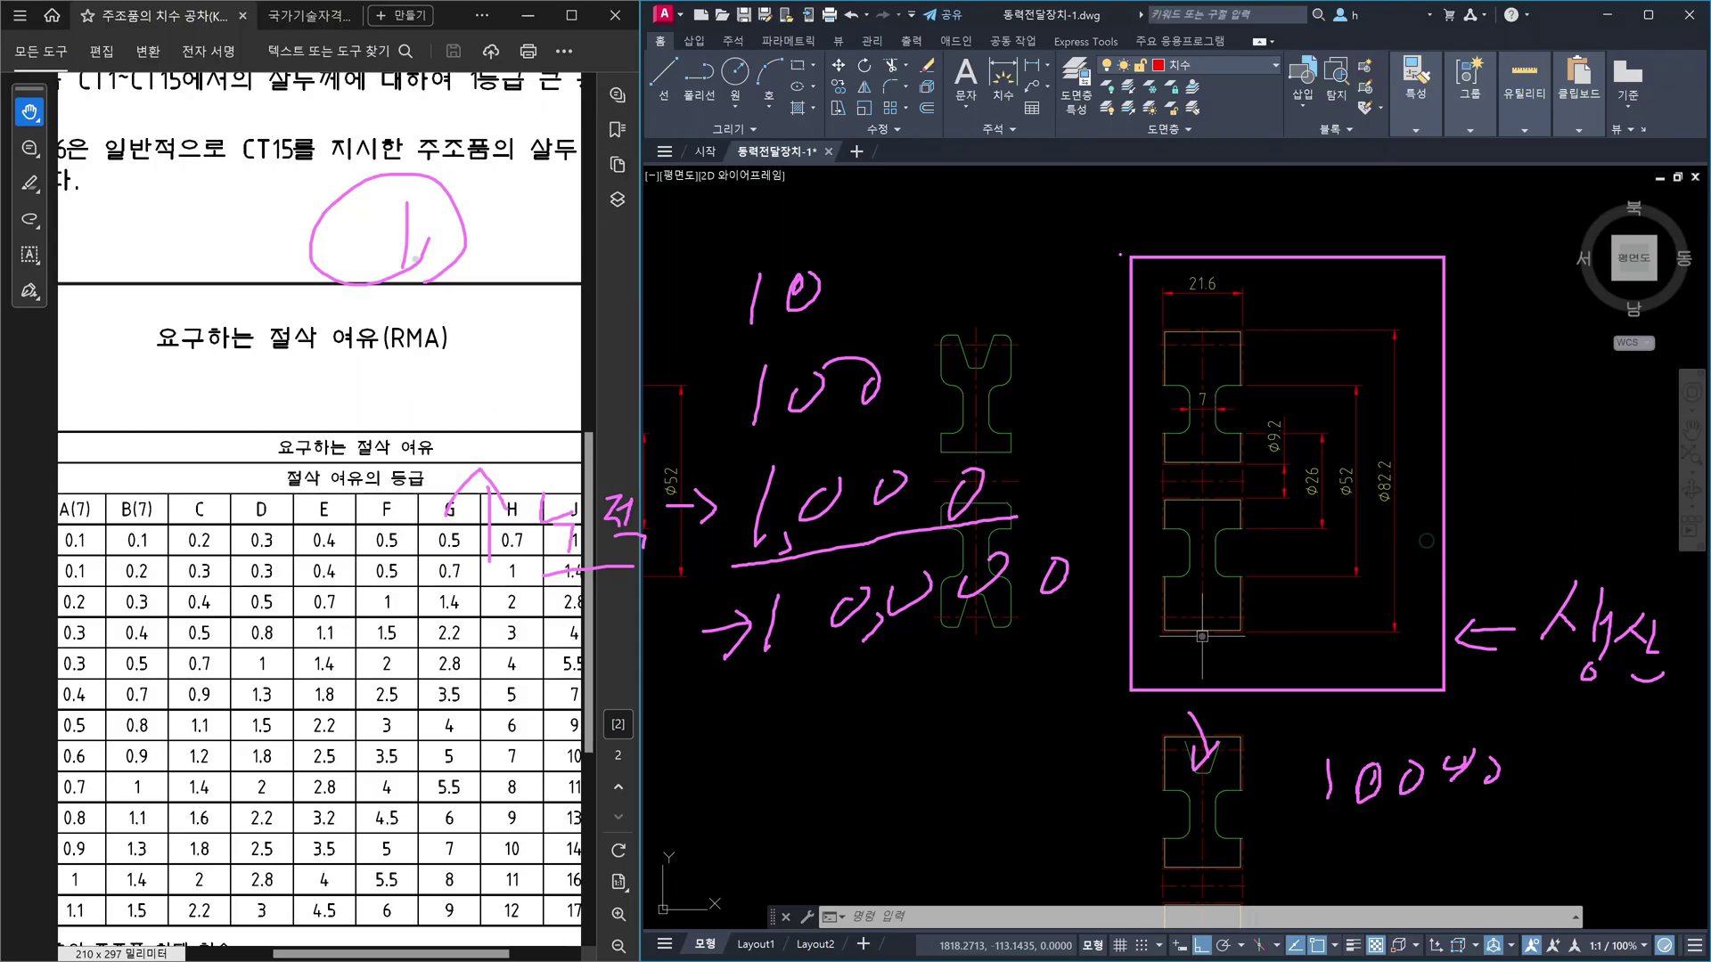
mouse_move(1178, 734)
mouse_down()
mouse_move(1211, 781)
mouse_move(1238, 737)
mouse_up()
mouse_move(1183, 759)
mouse_down()
mouse_move(1189, 772)
mouse_move(1215, 750)
mouse_up()
mouse_move(1249, 687)
mouse_down()
mouse_move(1209, 641)
mouse_move(1226, 650)
mouse_up()
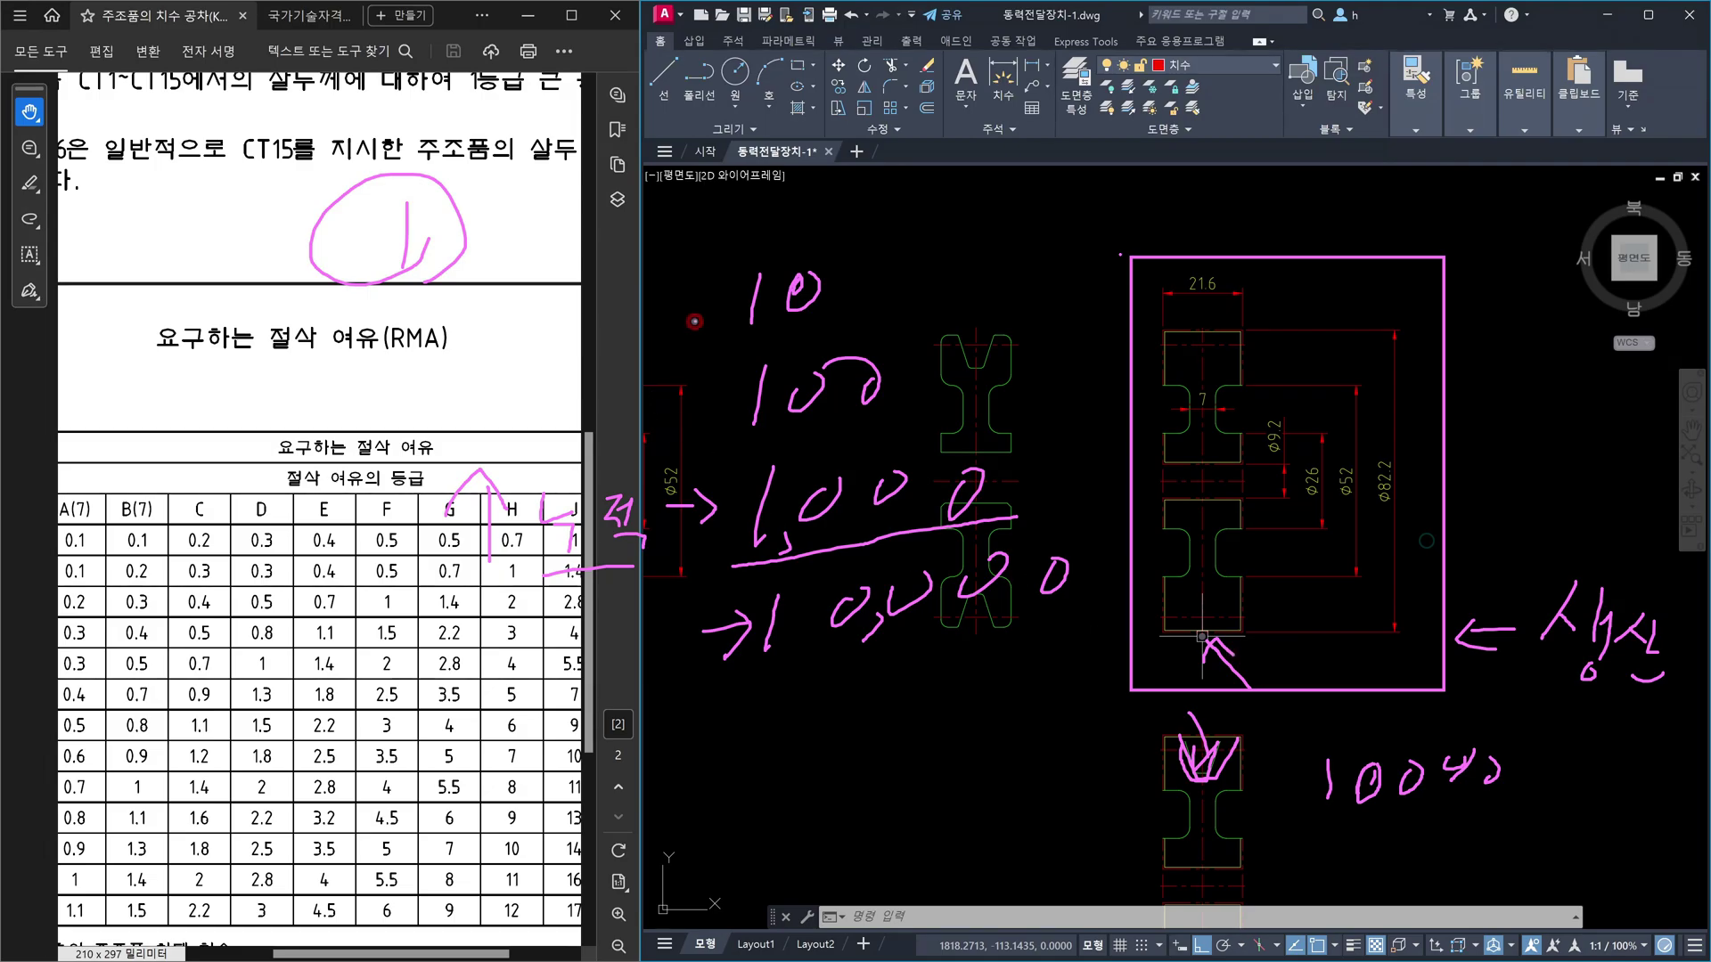
mouse_move(695, 322)
mouse_down()
mouse_move(668, 571)
mouse_move(721, 655)
mouse_up()
drag(722, 655, 729, 592)
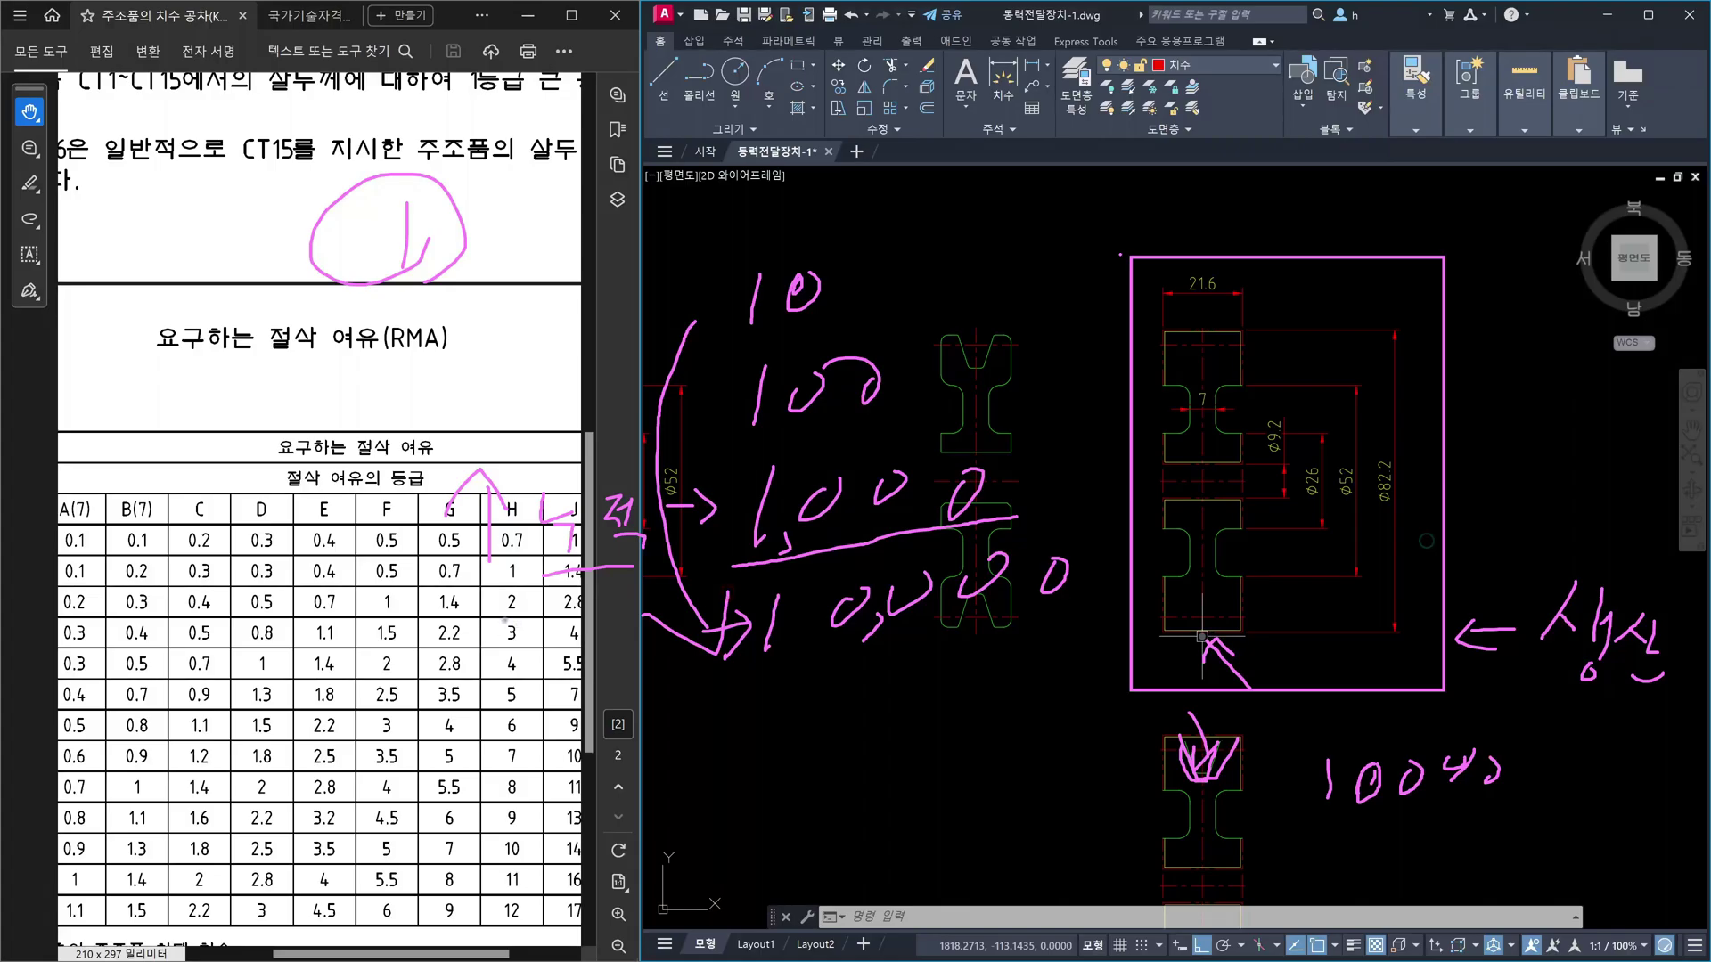
mouse_move(461, 649)
mouse_down()
mouse_move(525, 593)
mouse_move(497, 599)
mouse_move(523, 628)
mouse_up()
mouse_move(446, 280)
mouse_down()
mouse_move(383, 290)
mouse_move(535, 153)
mouse_up()
mouse_move(528, 153)
mouse_down()
mouse_move(505, 187)
mouse_move(543, 169)
mouse_up()
mouse_move(534, 250)
mouse_down()
mouse_move(534, 325)
mouse_move(578, 338)
mouse_up()
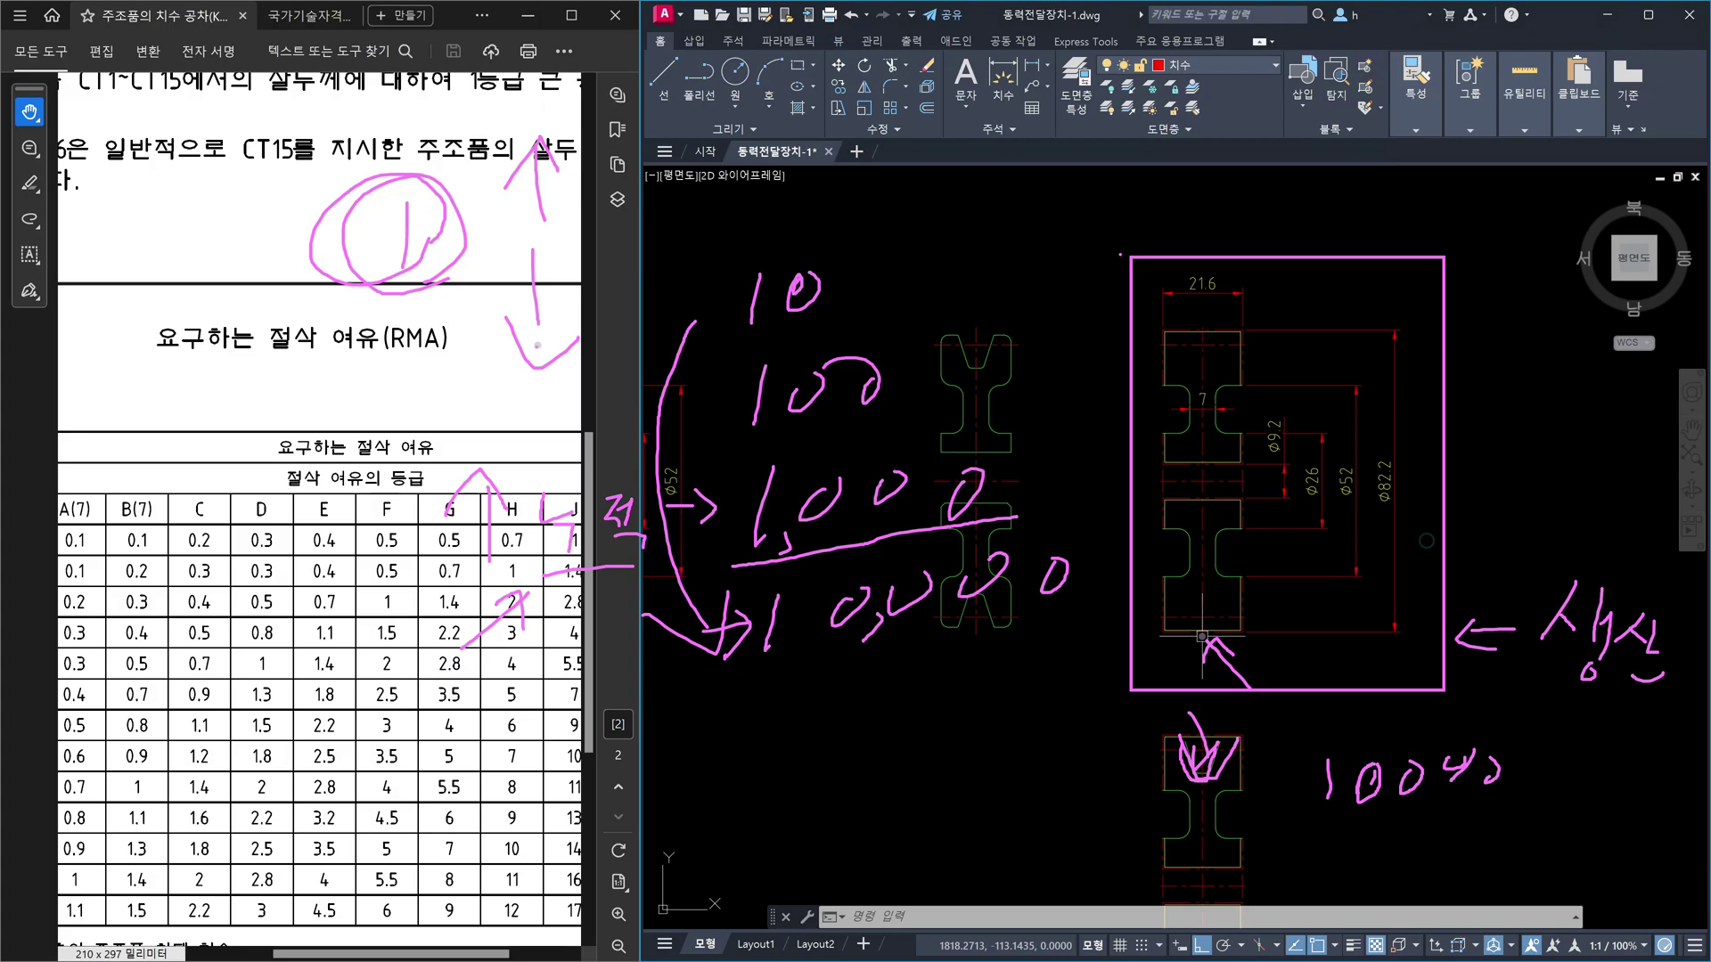
key(Escape)
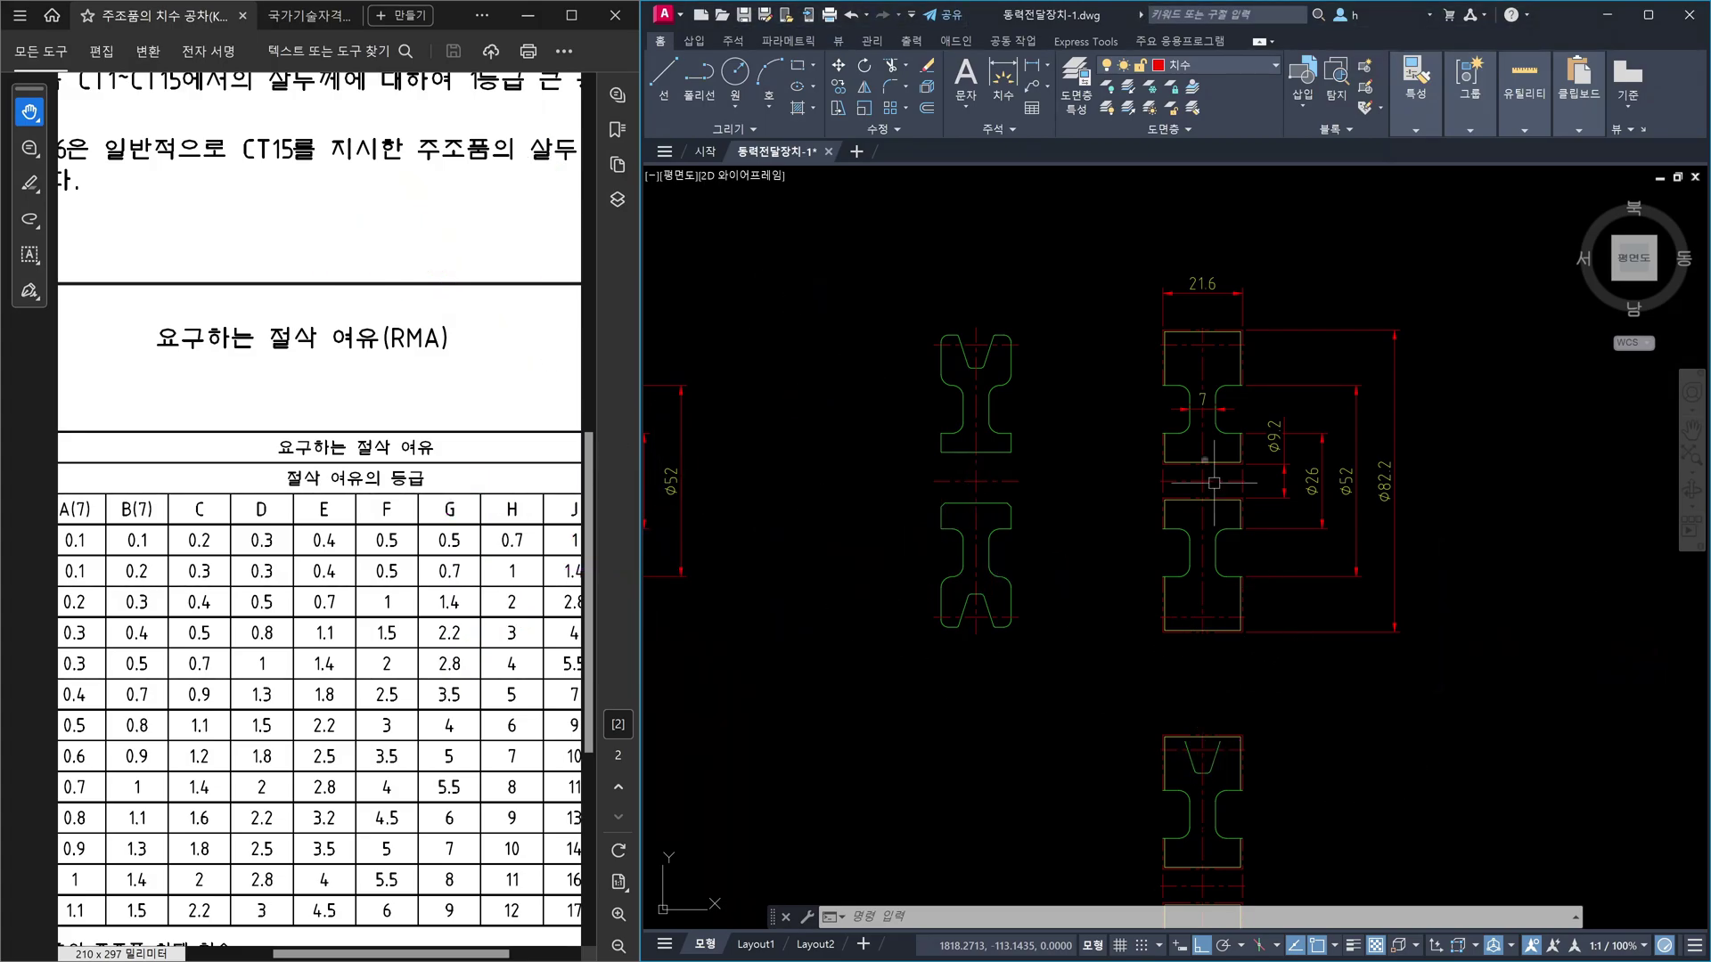
click(1121, 238)
click(1412, 668)
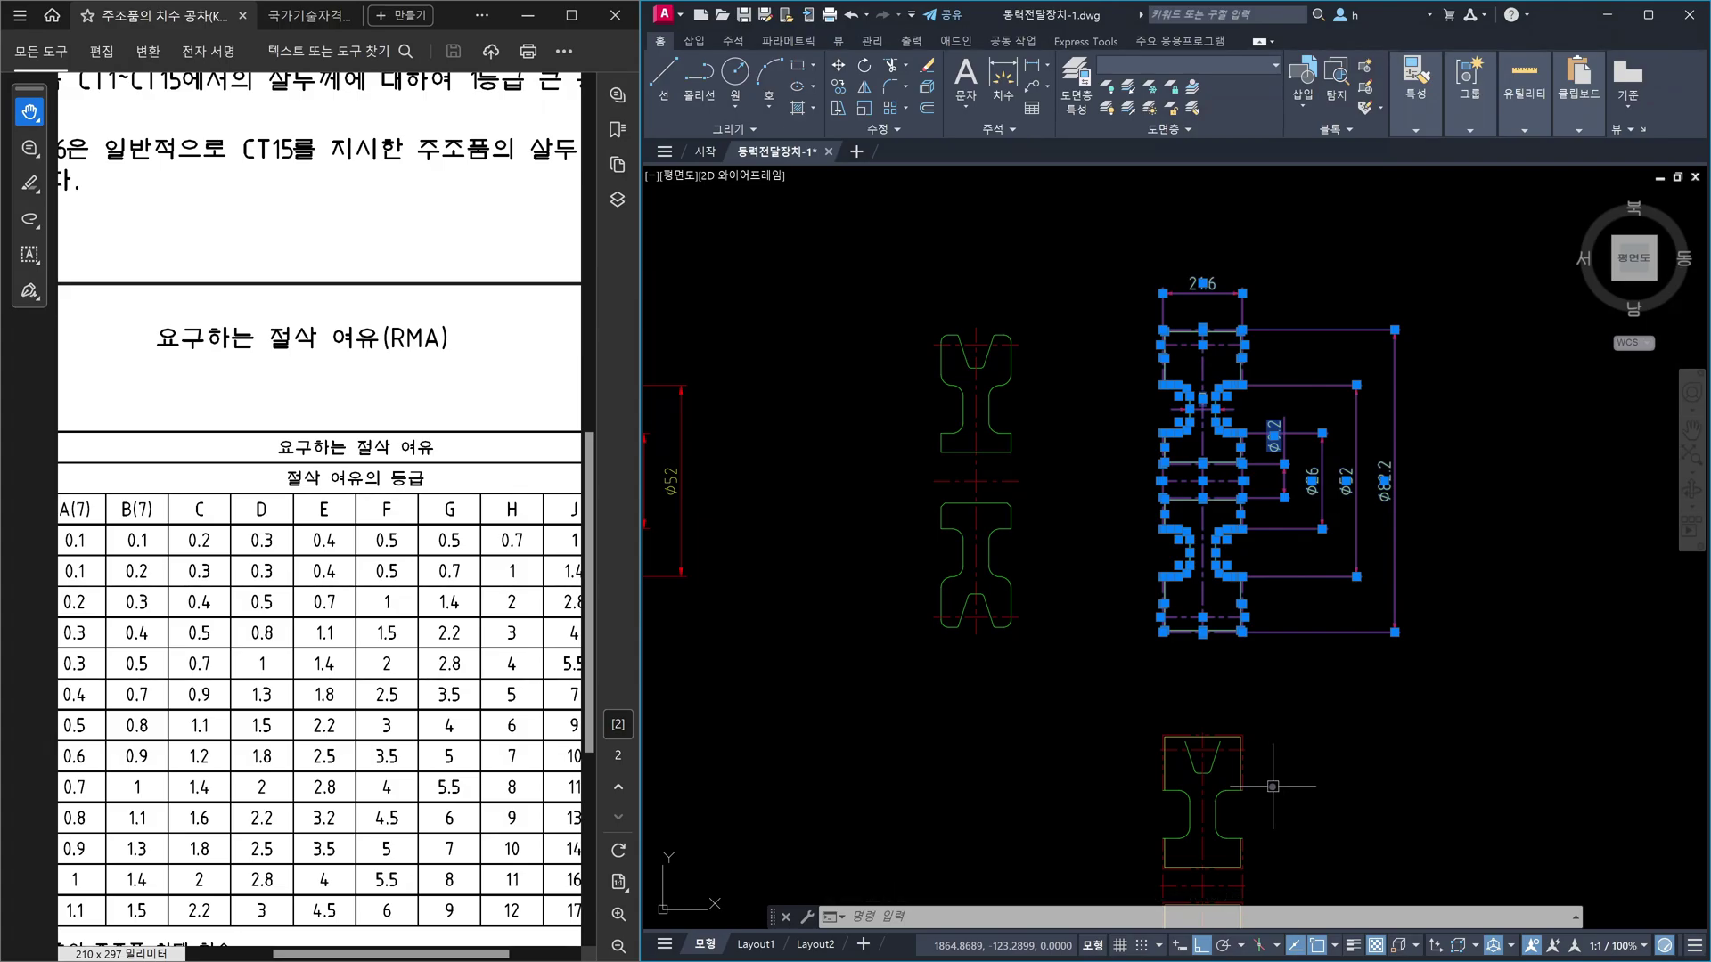
key(Escape)
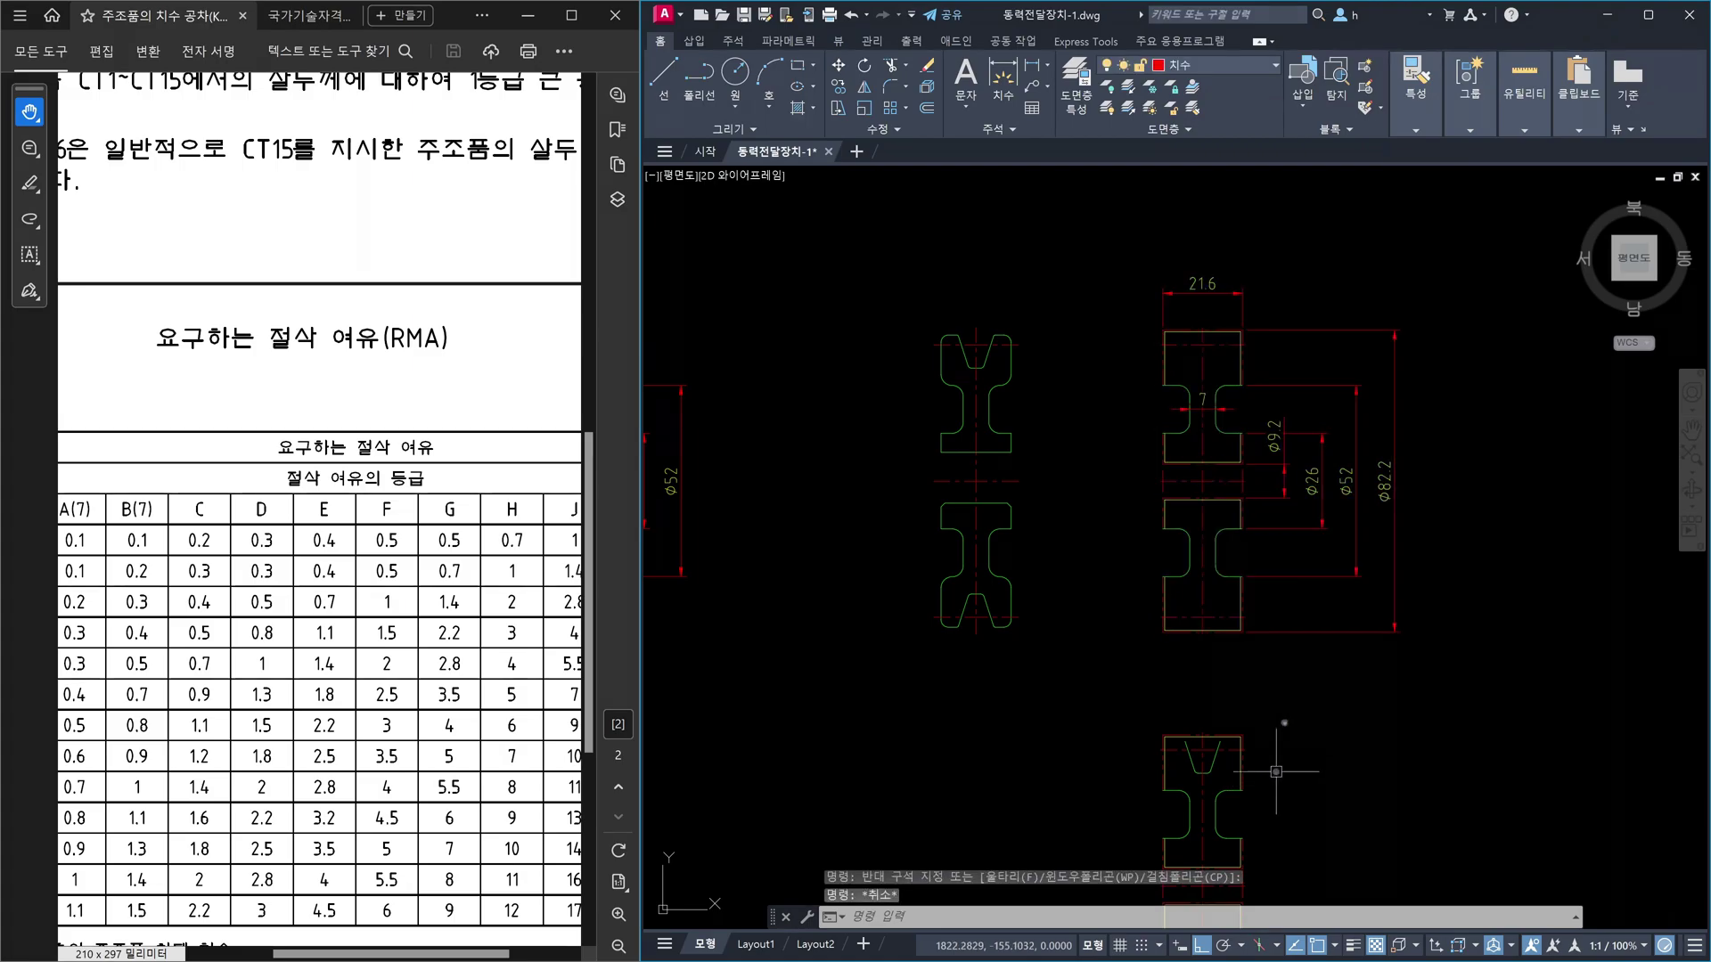
drag(1295, 707, 1267, 710)
mouse_move(1189, 628)
mouse_down()
mouse_move(1207, 584)
mouse_move(1212, 668)
mouse_up()
drag(1186, 670, 1219, 637)
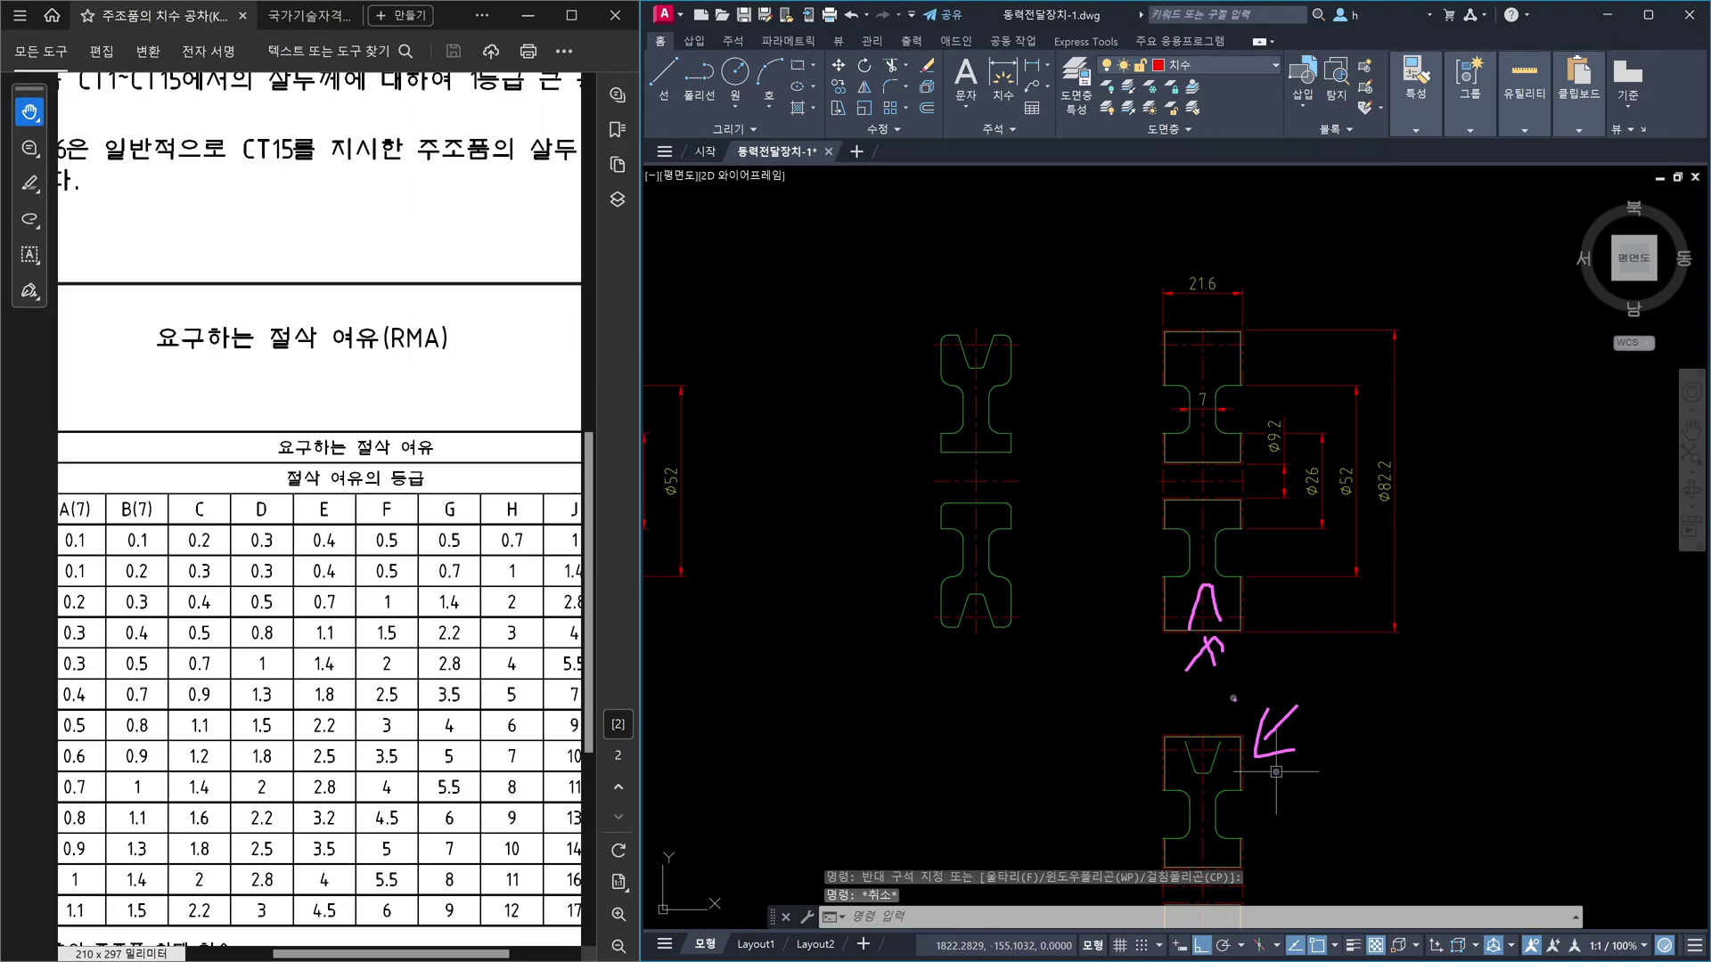
key(Escape)
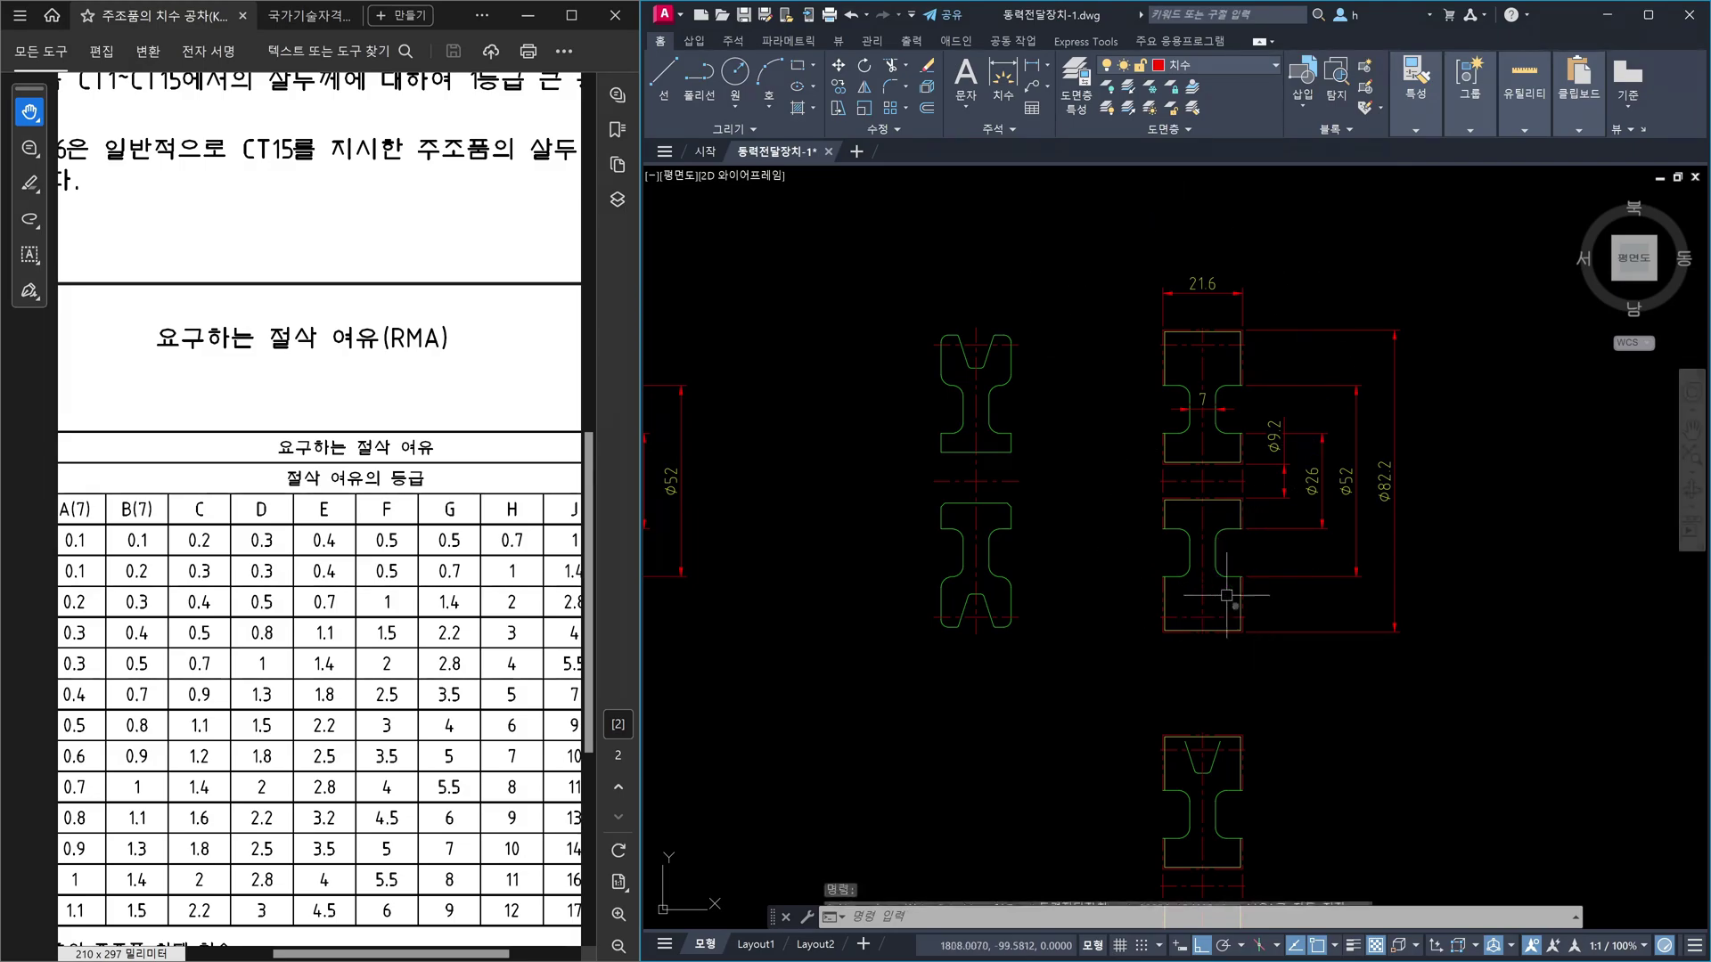
- Measure the height from the bore-side edge of the V-groove casting's upper section to the groove floor with a vertical linear dimension
mouse_move(1278, 736)
middle_down()
mouse_move(1207, 596)
mouse_move(1202, 482)
middle_up()
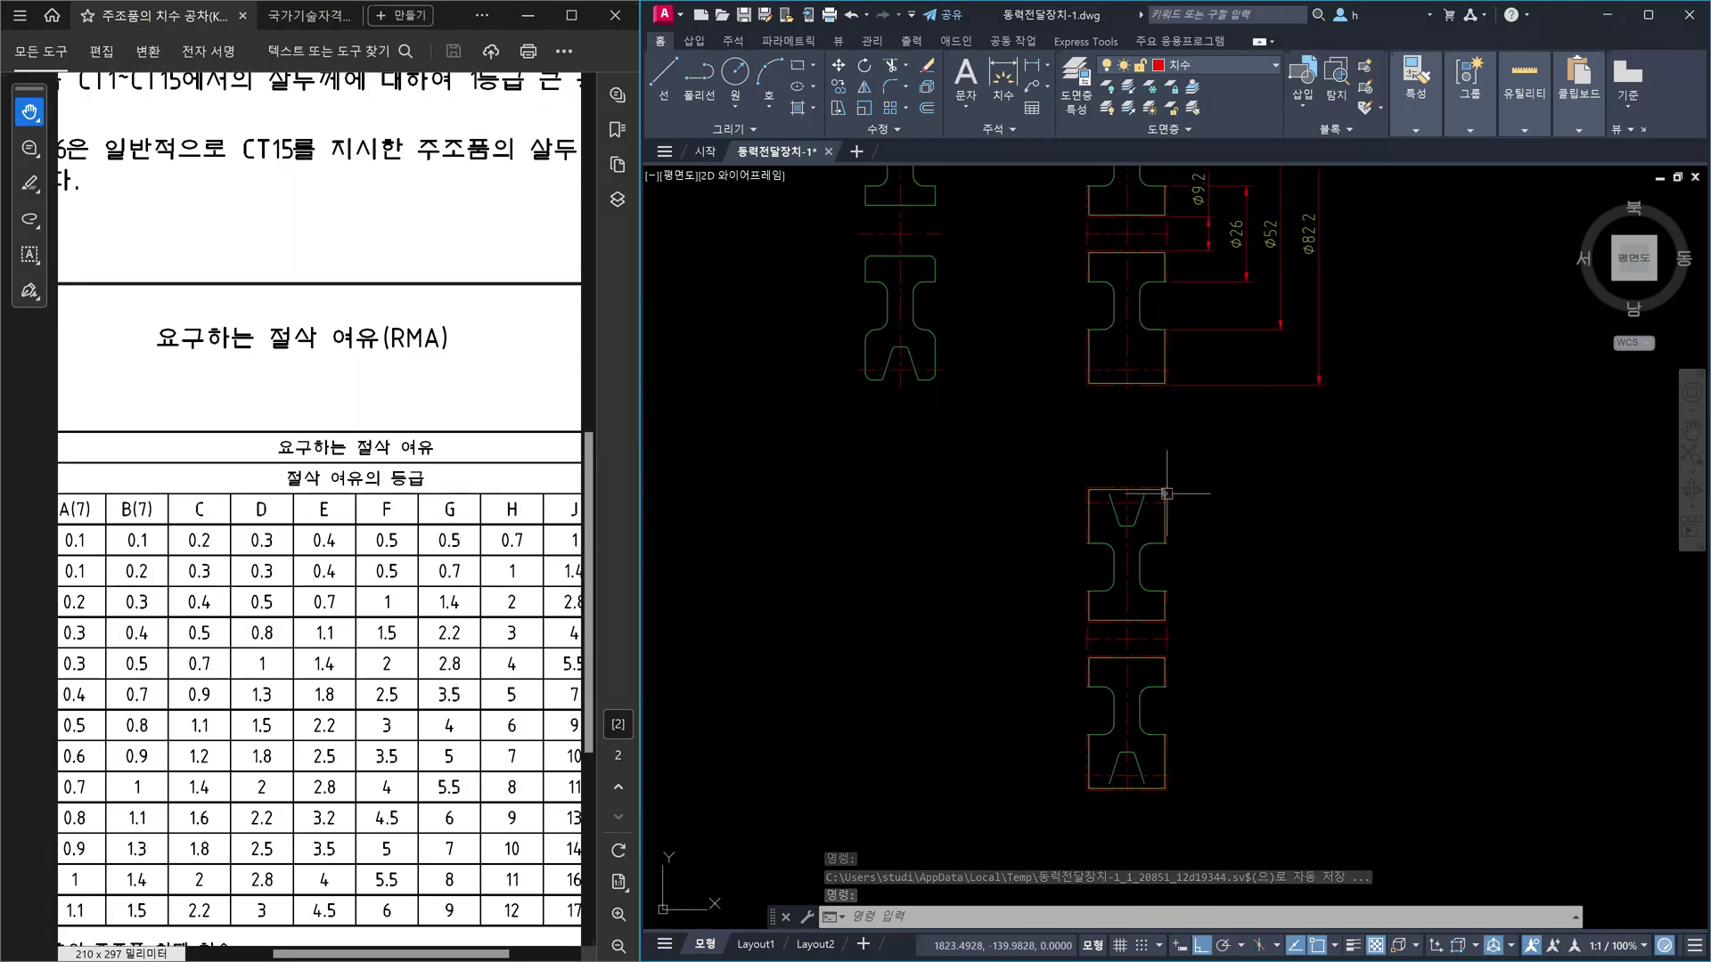
scroll(1136, 526, up, 7)
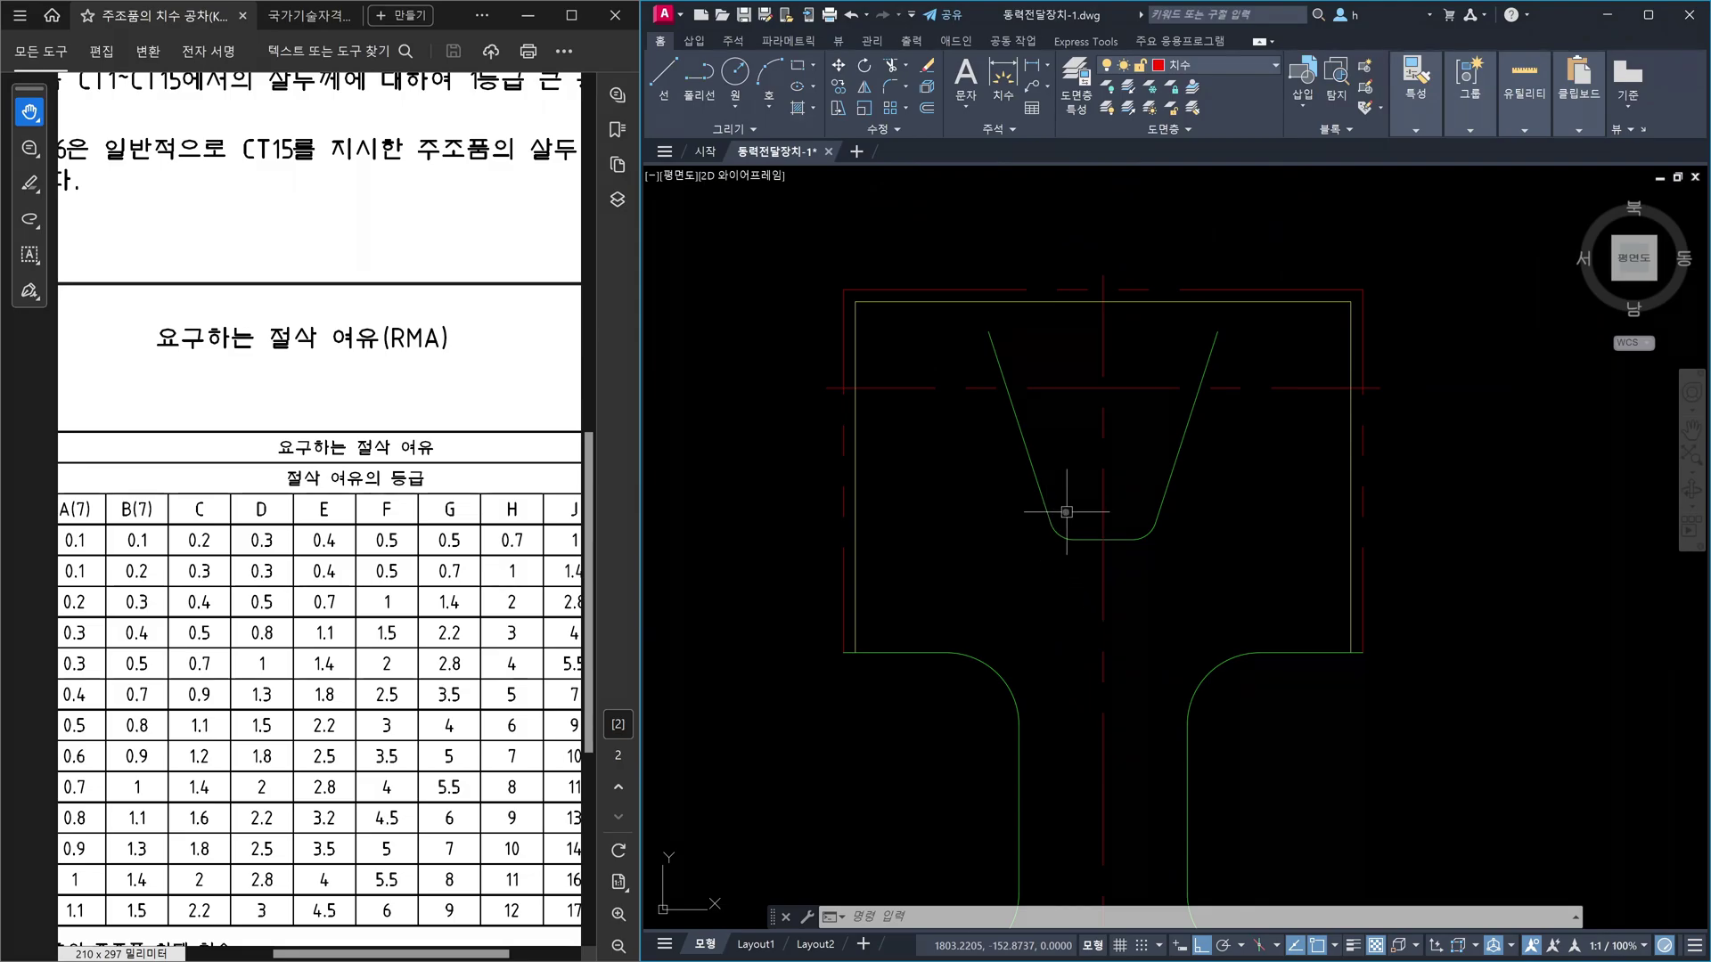
scroll(1082, 509, down, 2)
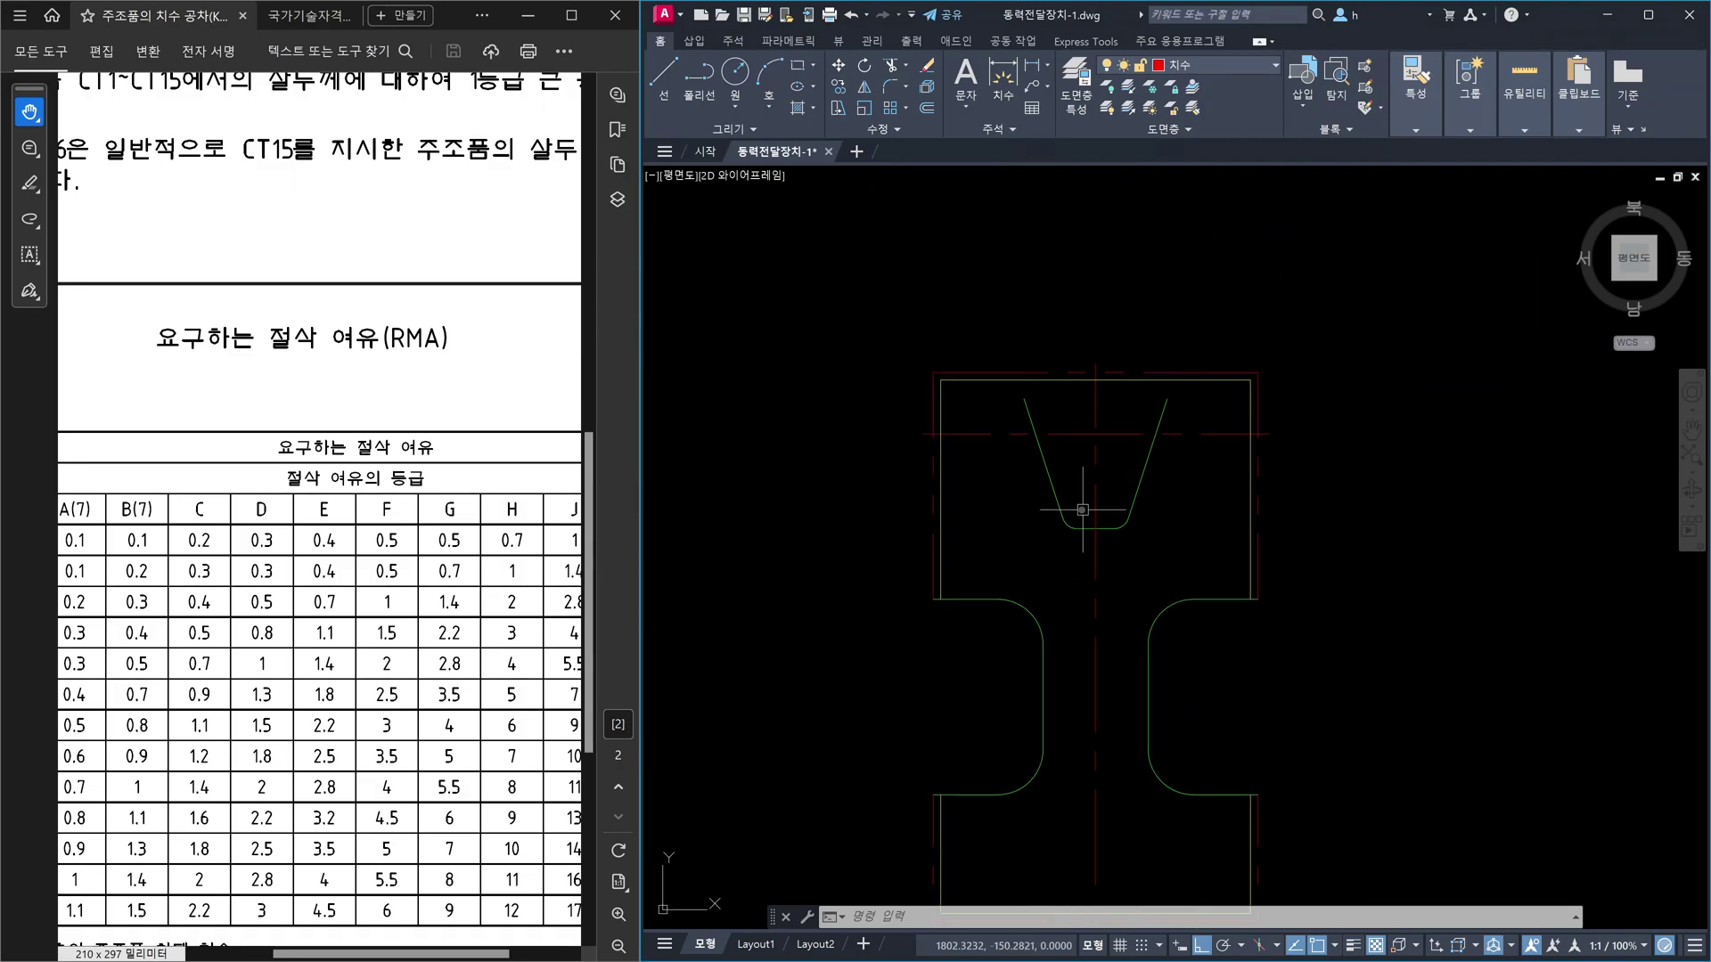
scroll(1105, 513, down, 2)
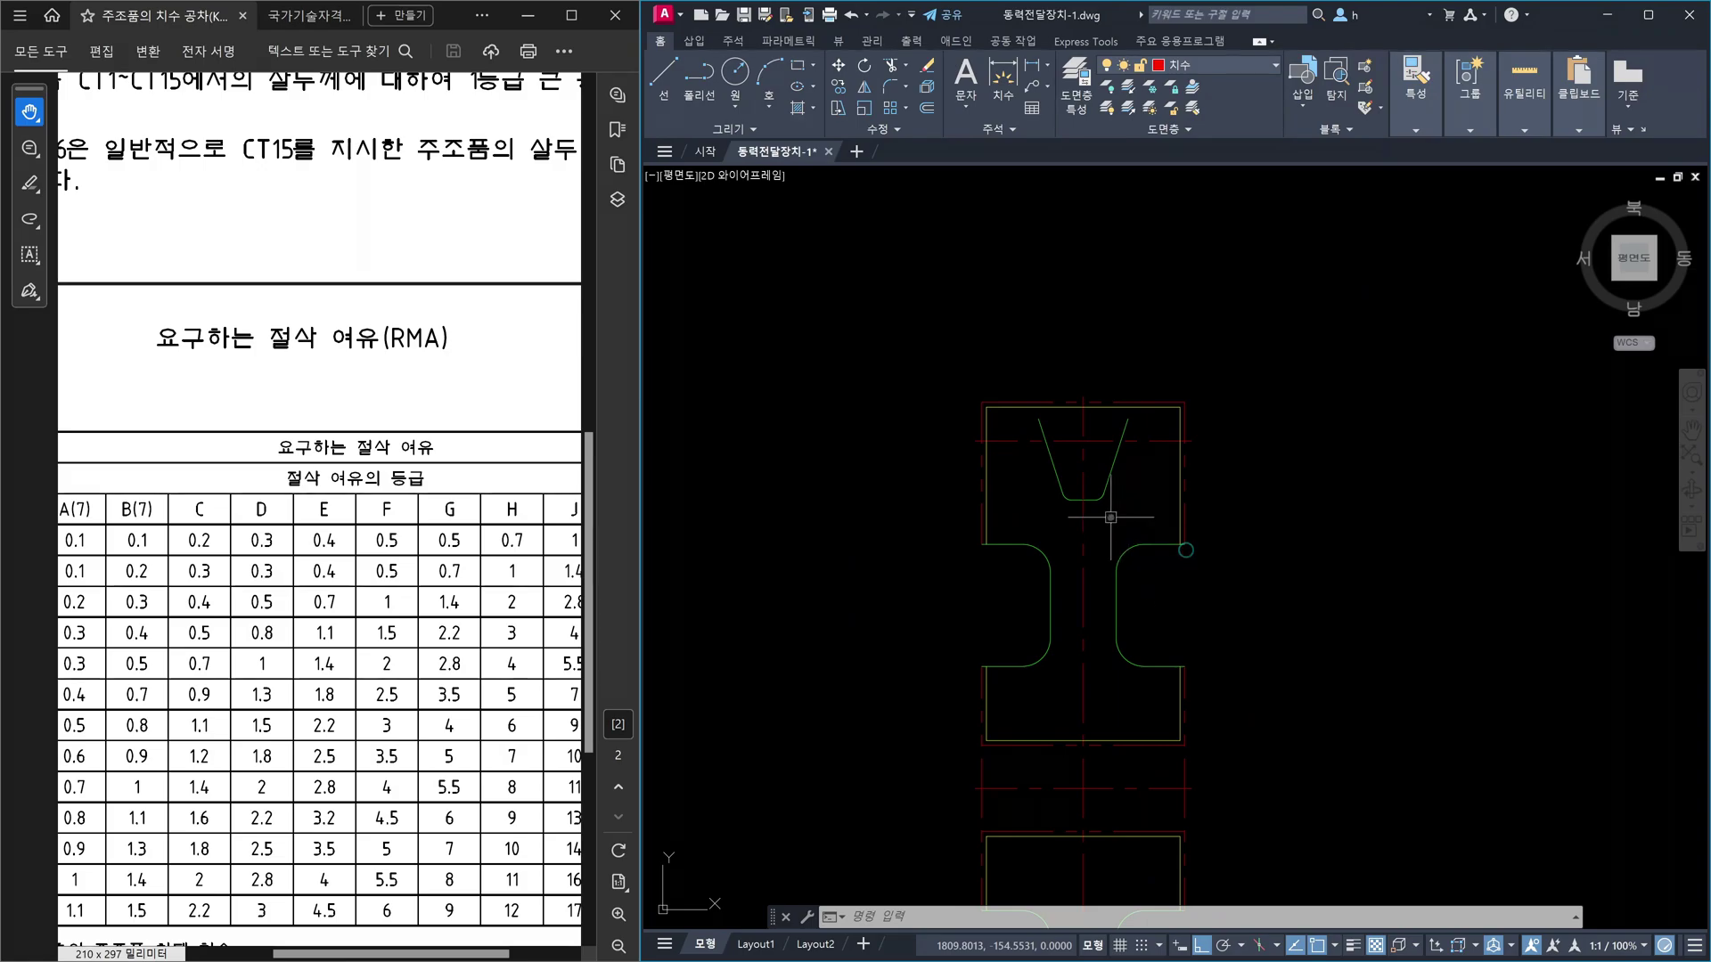
scroll(1111, 517, up, 2)
key(Escape)
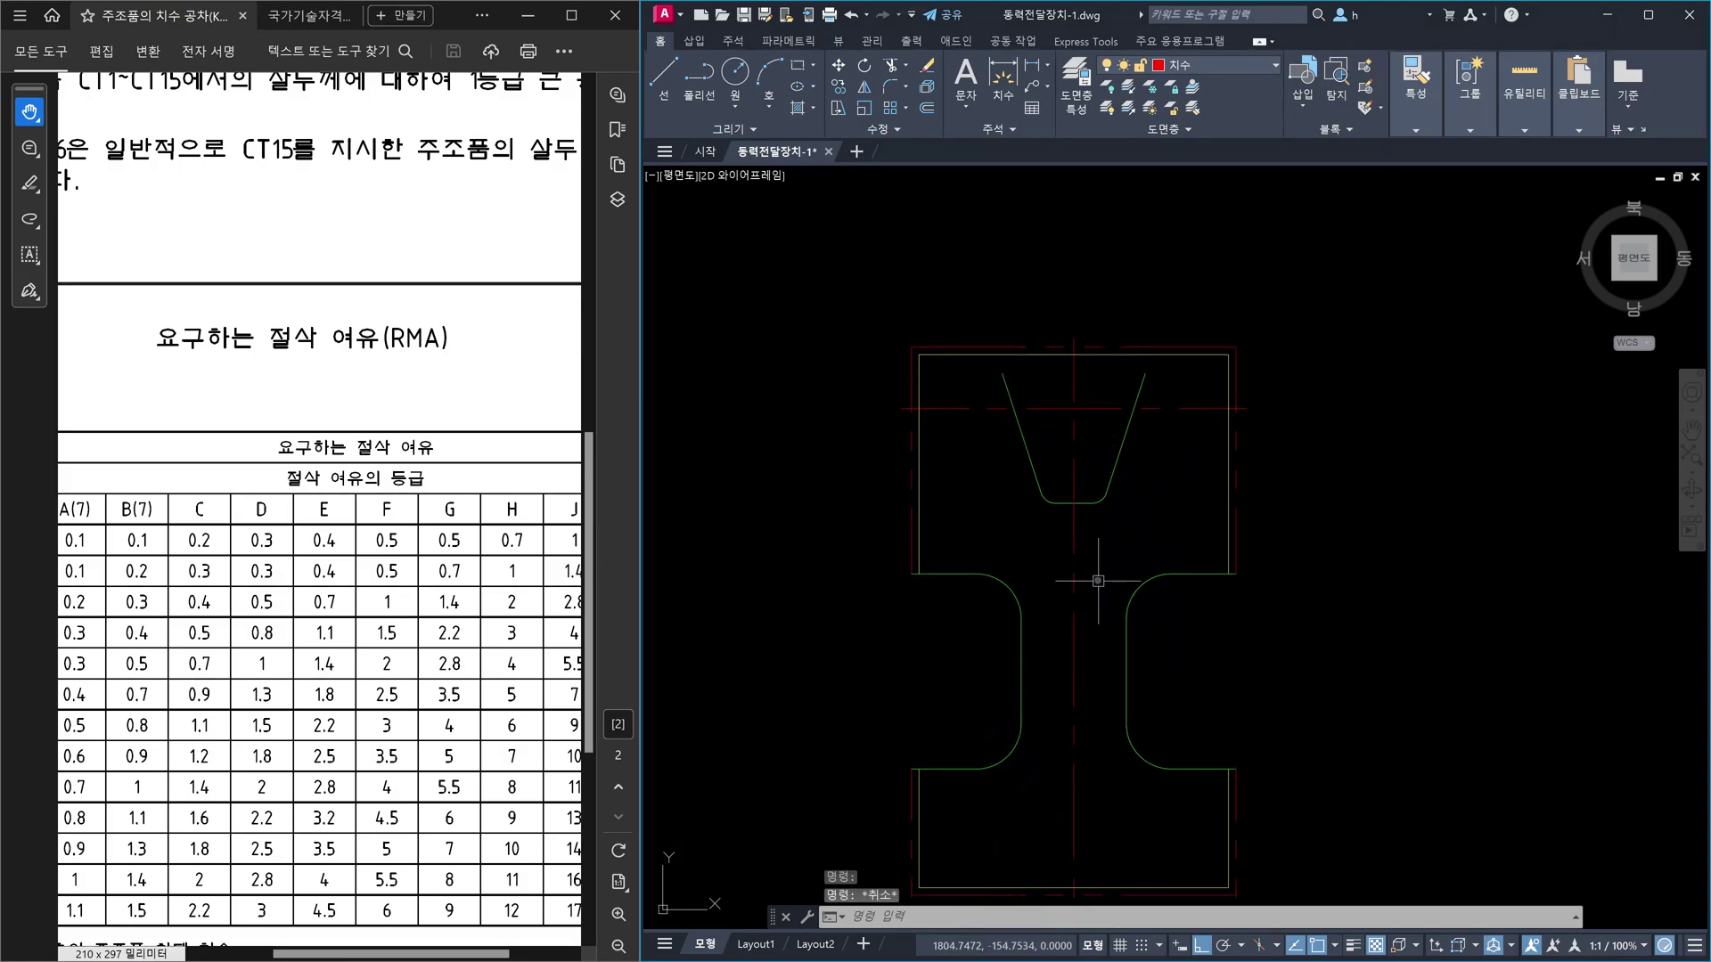
text(dli)
key(Return)
scroll(1097, 581, down, 2)
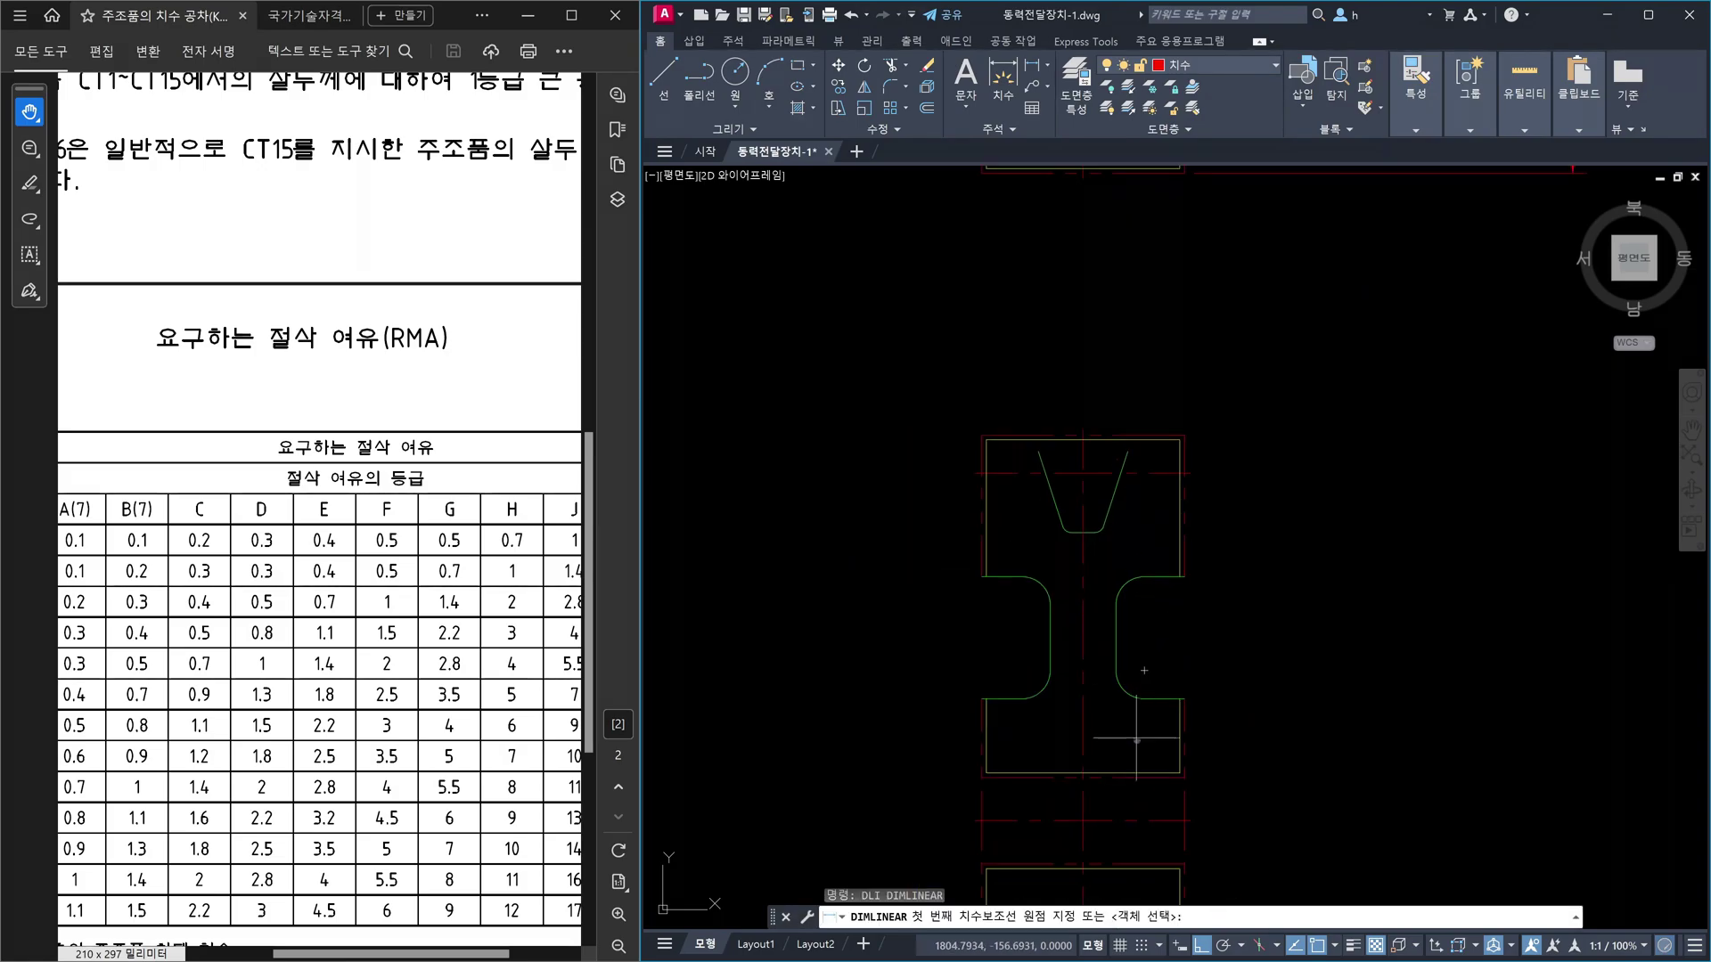
scroll(1135, 727, up, 2)
scroll(1145, 745, down, 5)
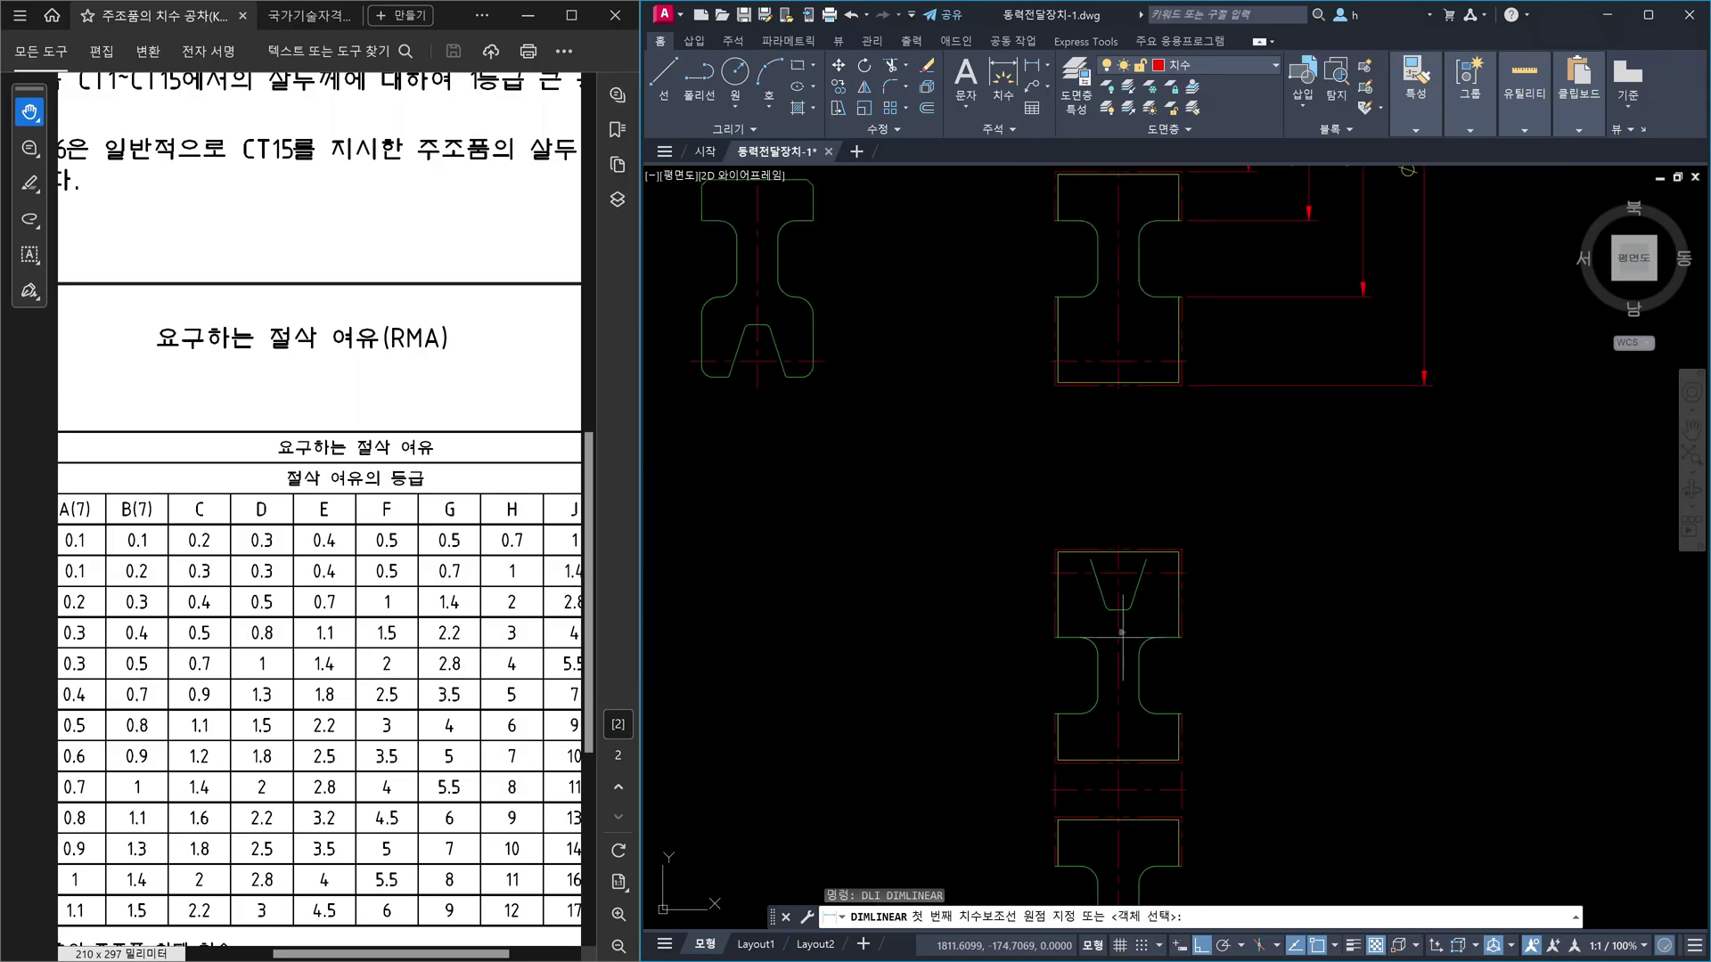
scroll(1122, 632, up, 2)
scroll(1209, 815, up, 1)
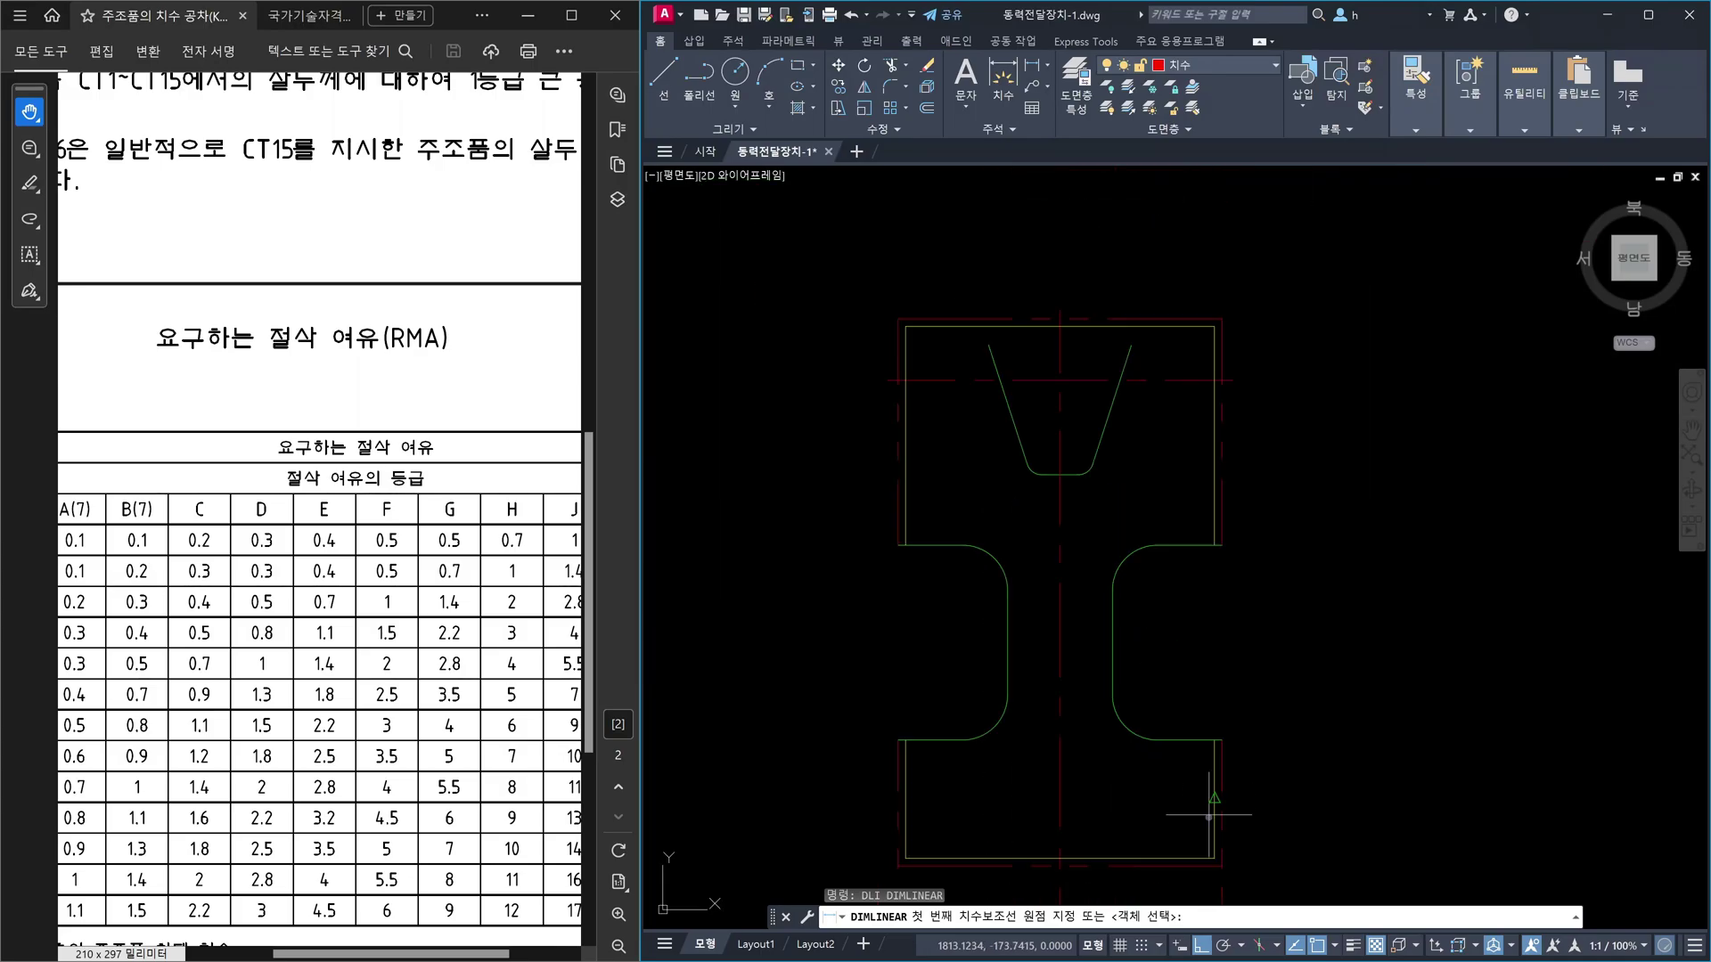
click(1207, 851)
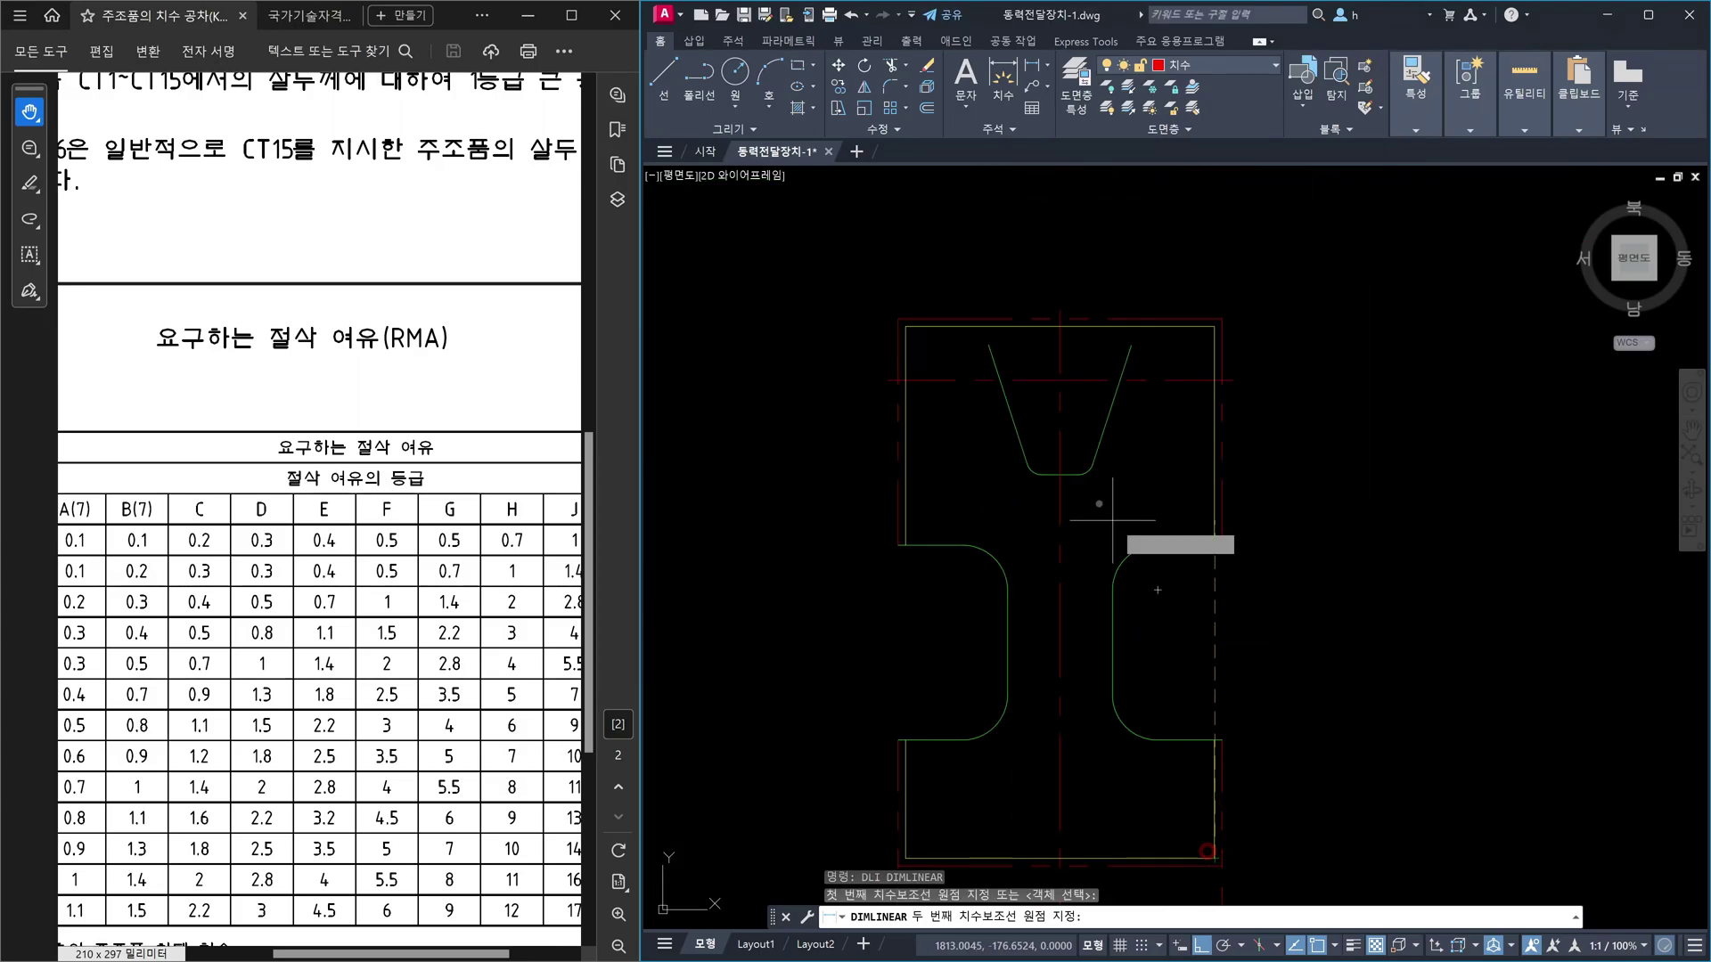
click(1080, 473)
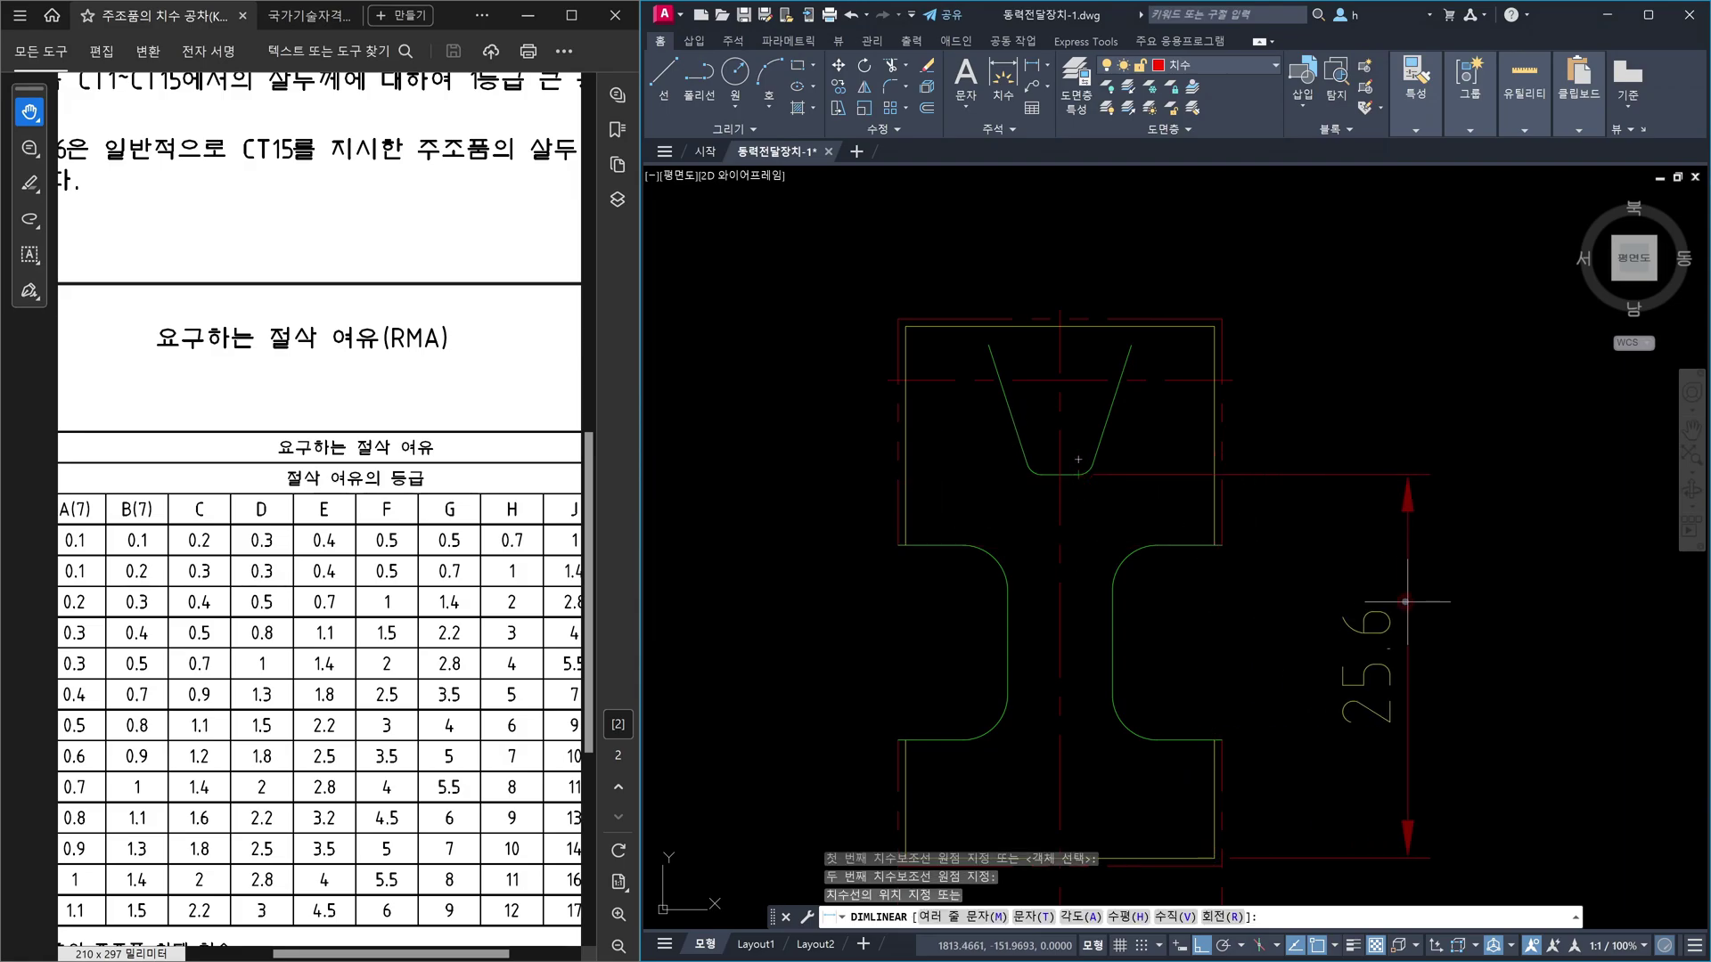
click(1407, 602)
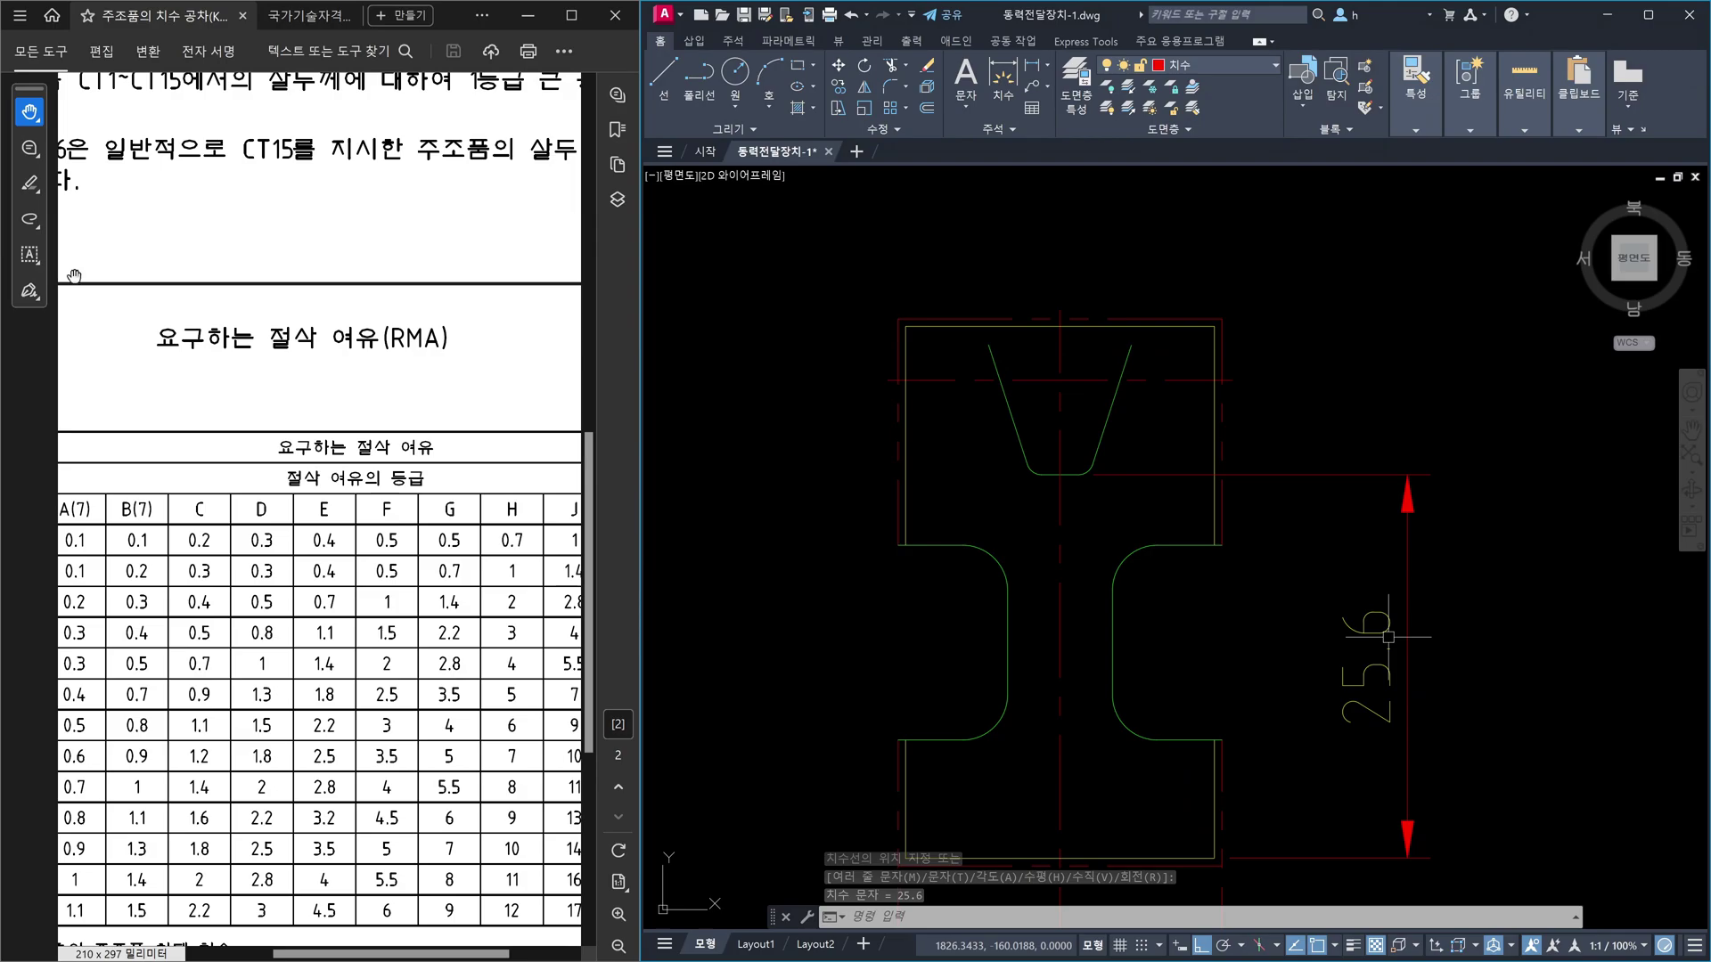
- Switch to the PDF and look up the casting tolerance table's size ranges and CT grade values for the measured height
click(143, 207)
scroll(144, 207, up, 5)
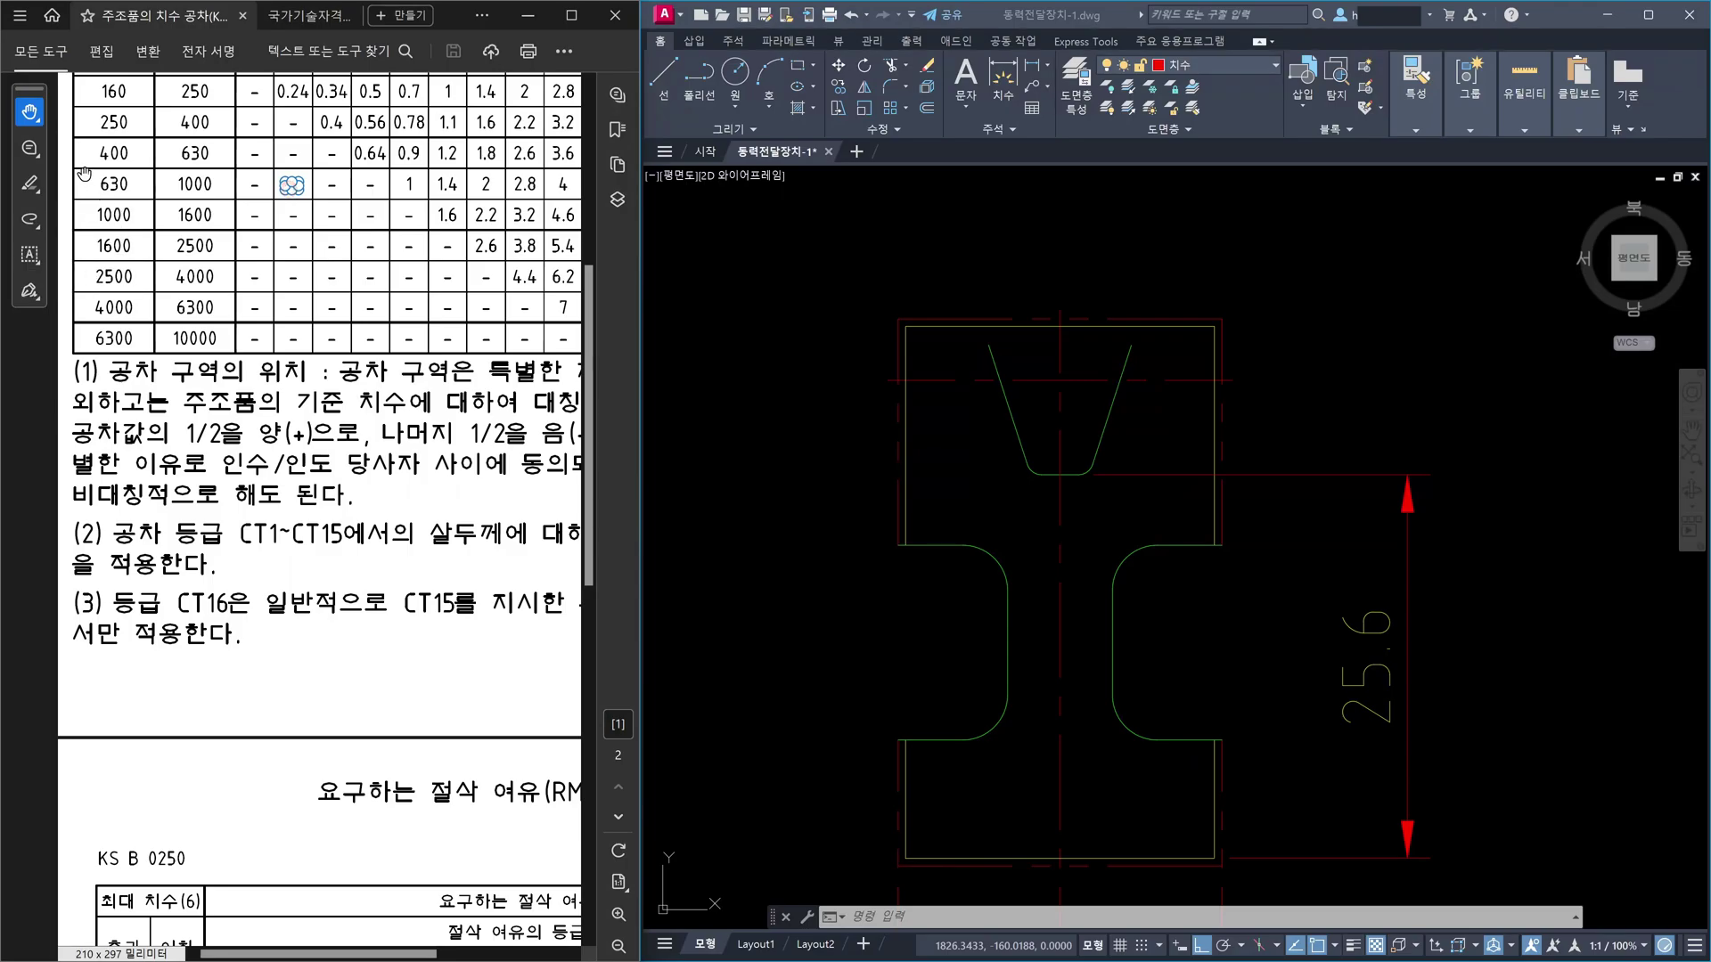
drag(73, 166, 152, 508)
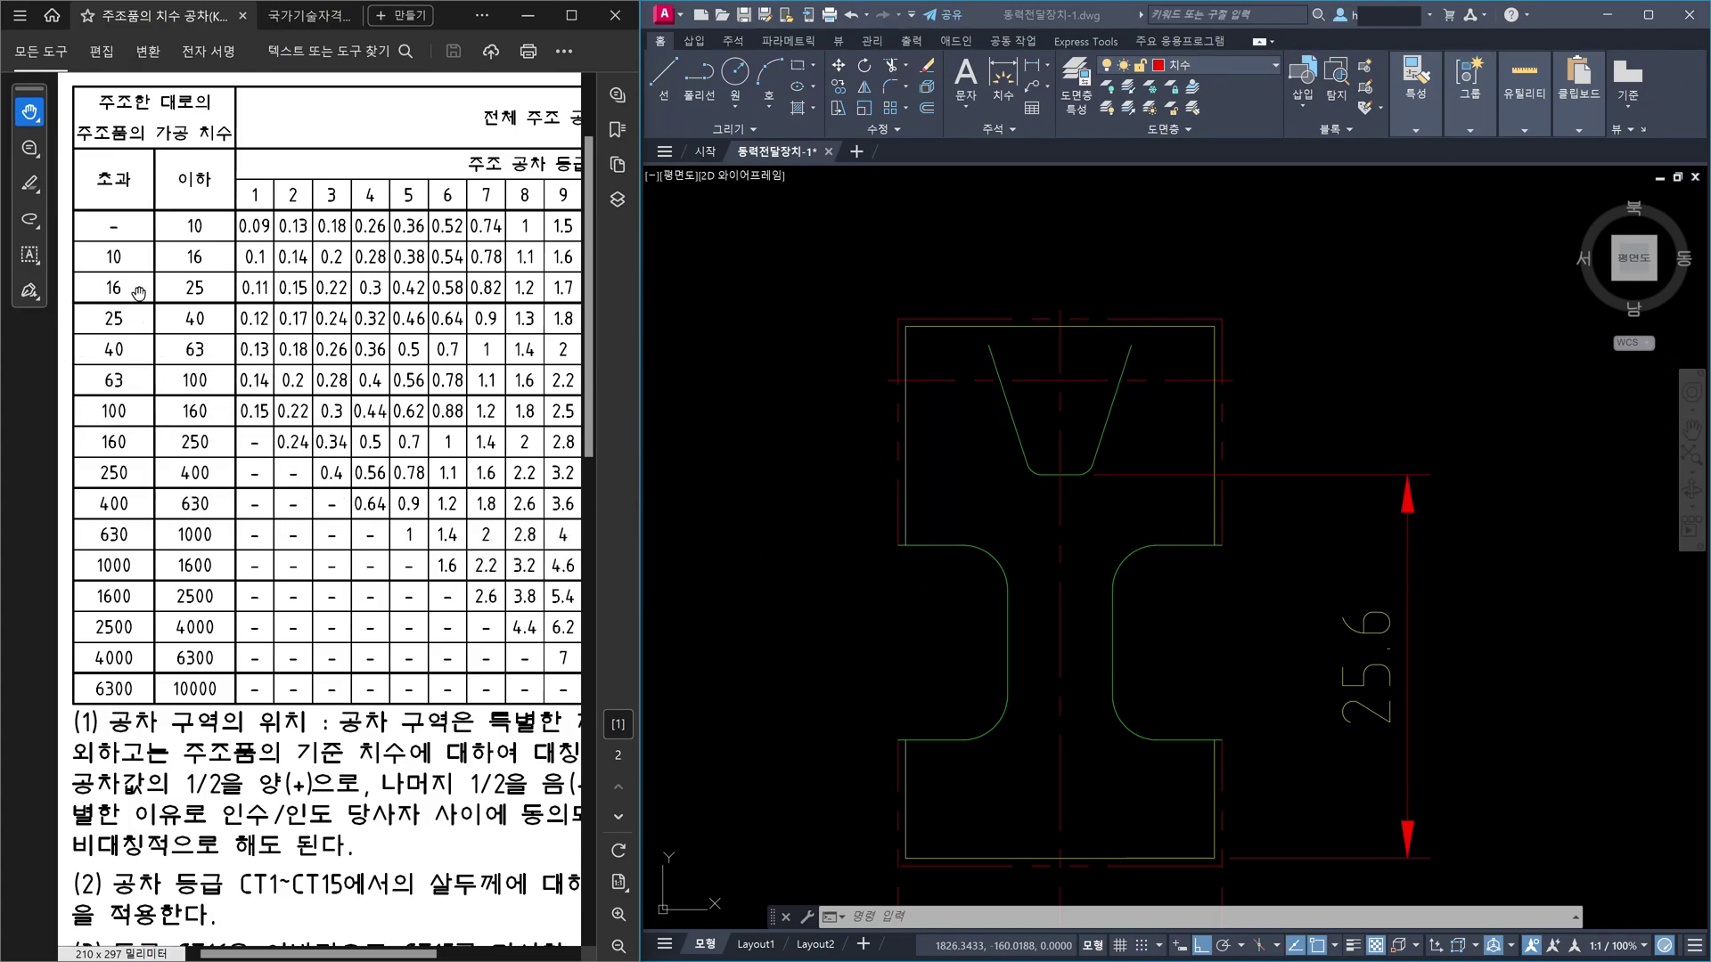
drag(307, 110, 184, 152)
drag(516, 167, 379, 165)
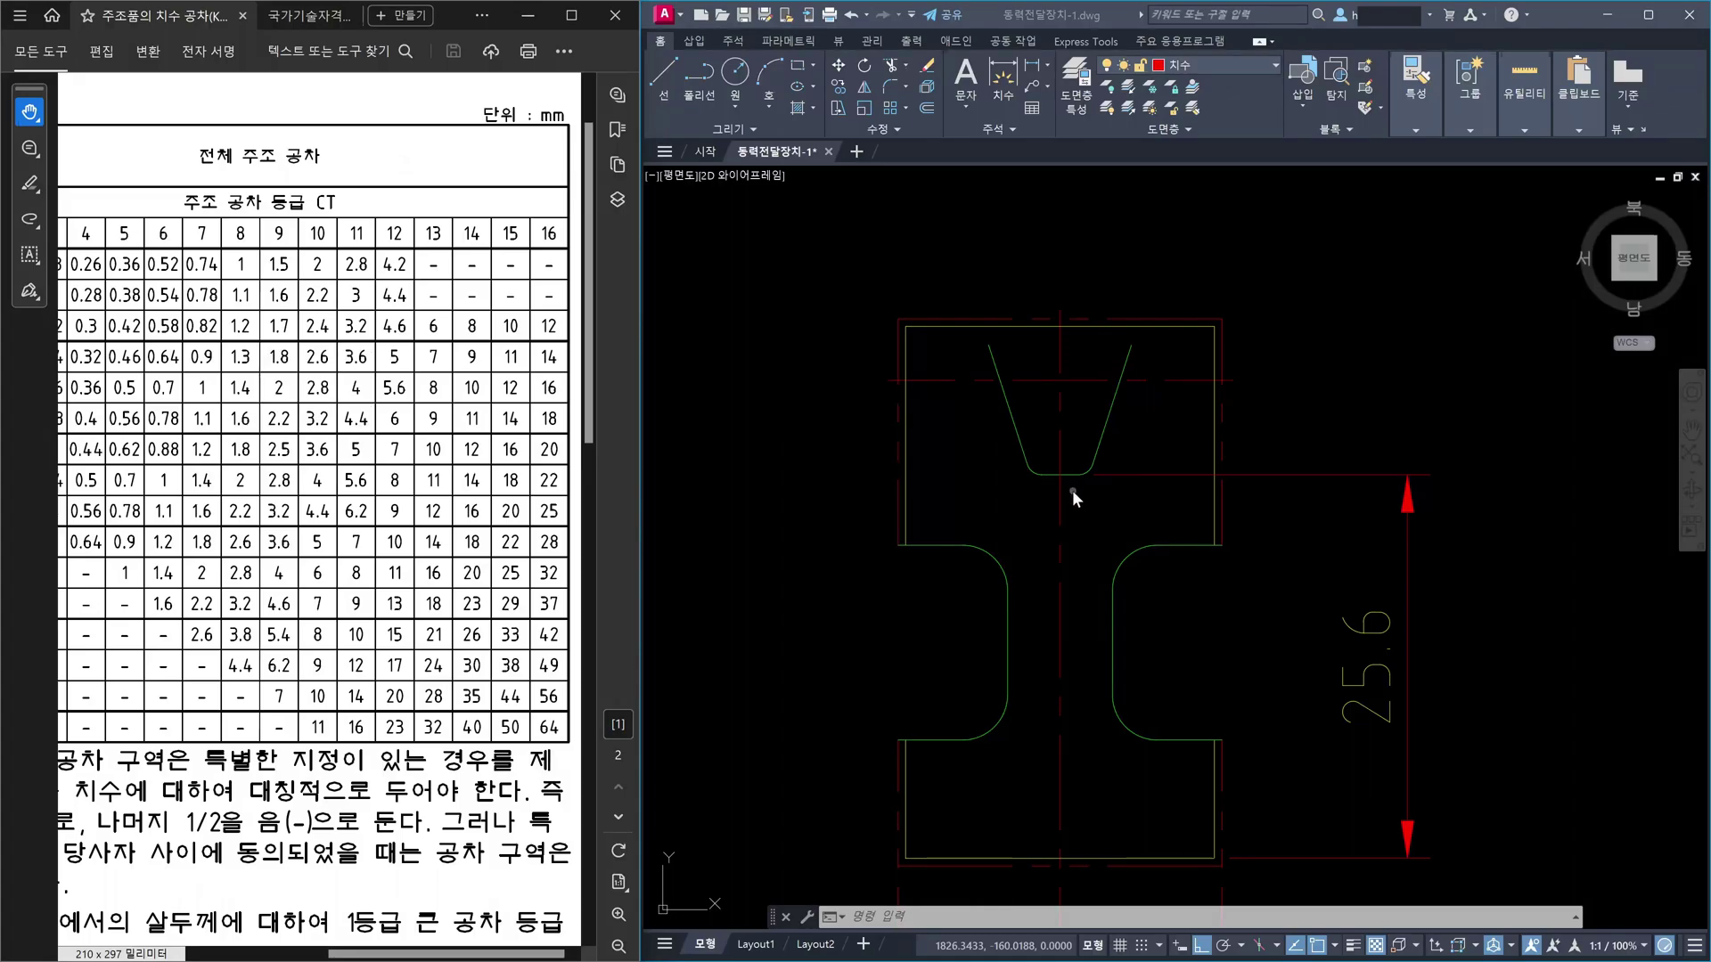
- Return to the AutoCAD drawing and delete the temporary vertical dimension beside the V-groove casting section
click(1466, 684)
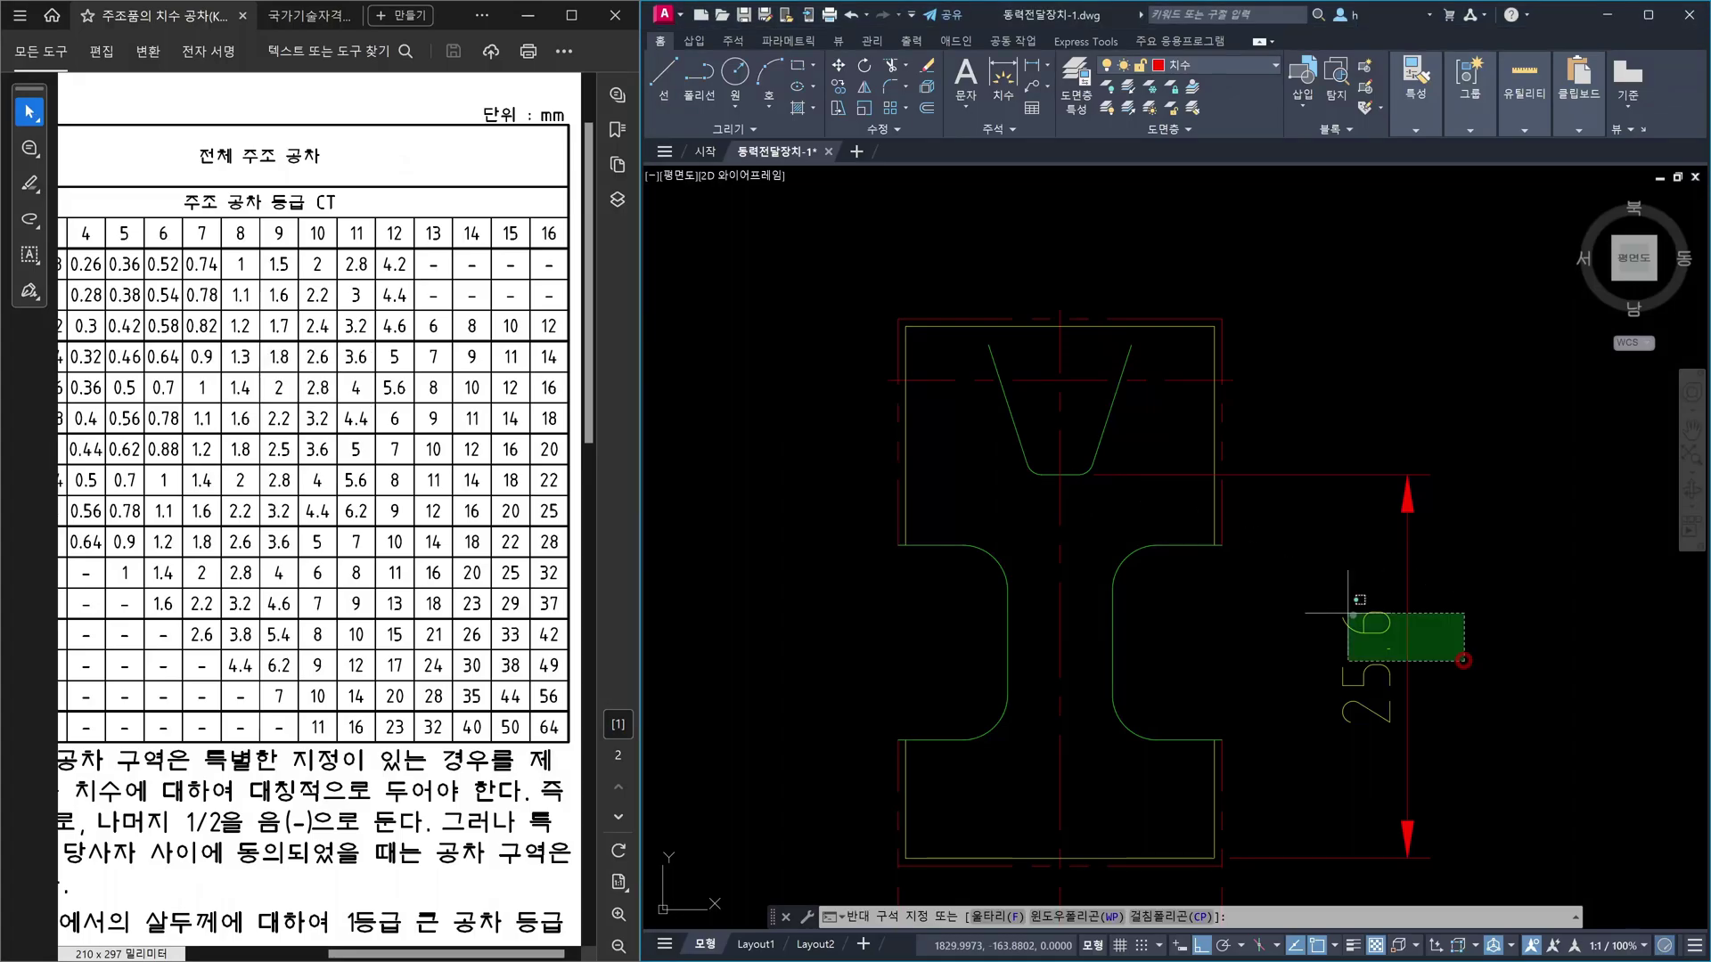
click(1345, 613)
key(Delete)
key(Escape)
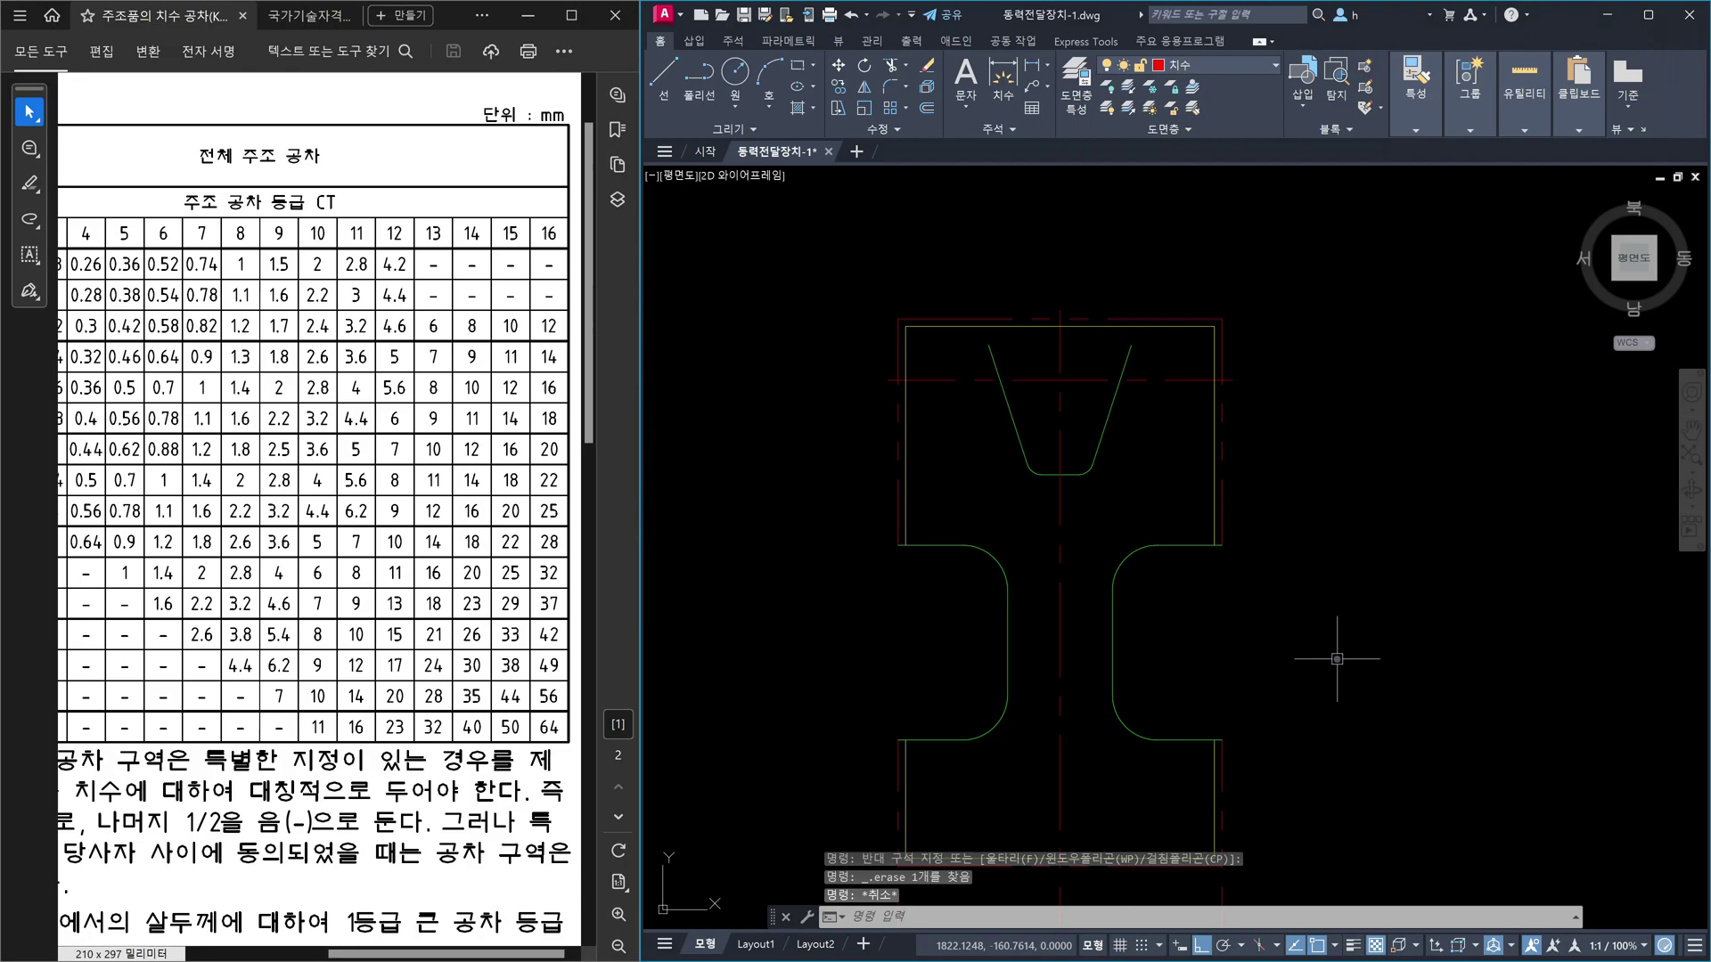
- Offset the V-groove's floor line by 0.8 upward into the groove
scroll(1076, 489, up, 1)
key(Escape)
middle_drag(1077, 489, 1119, 493)
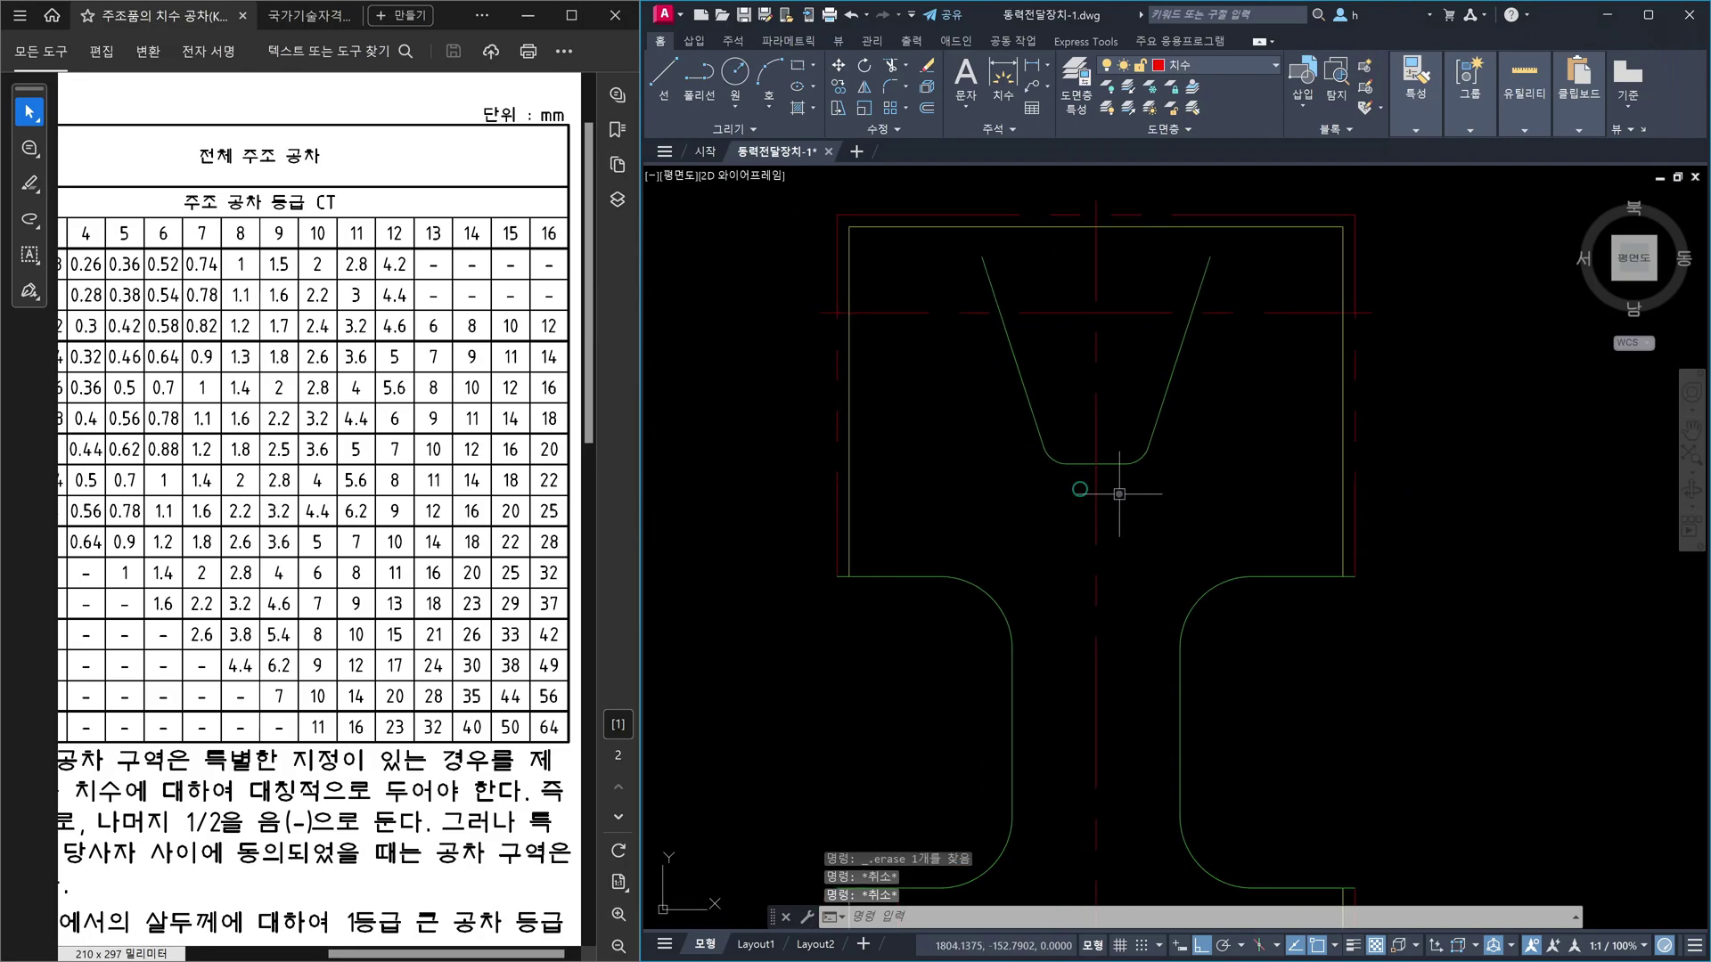
text(o)
key(Return)
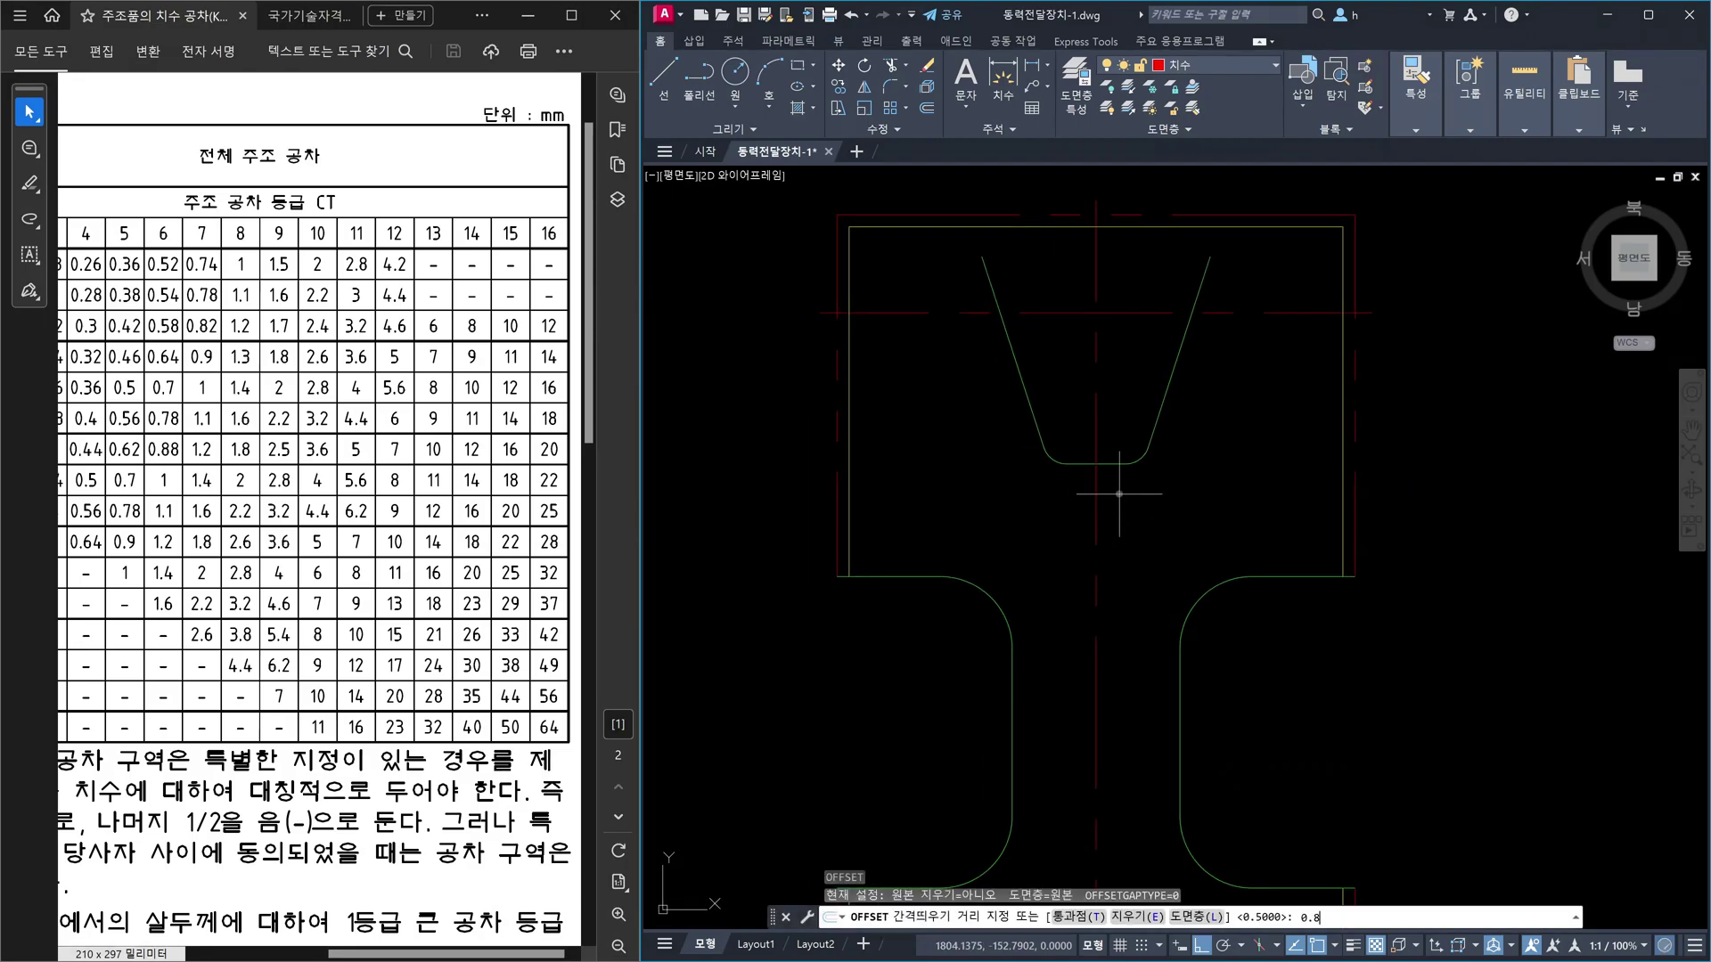
text(0.8)
key(Return)
scroll(1119, 494, up, 2)
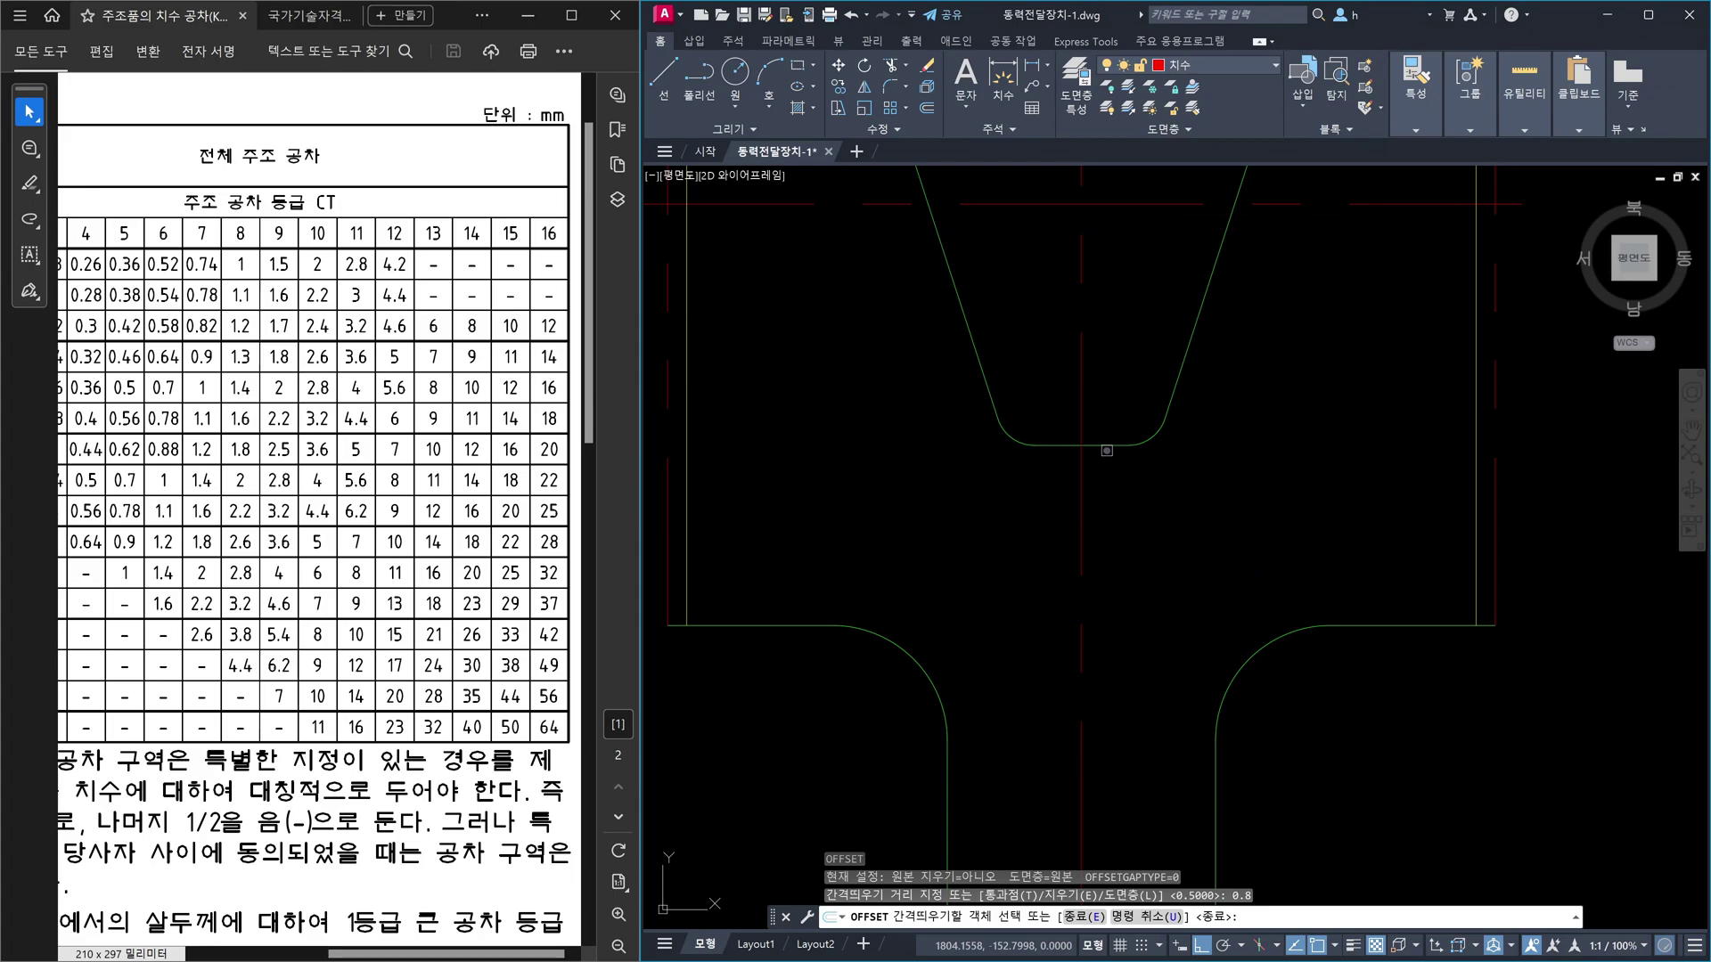
click(1106, 443)
click(1110, 378)
key(Escape)
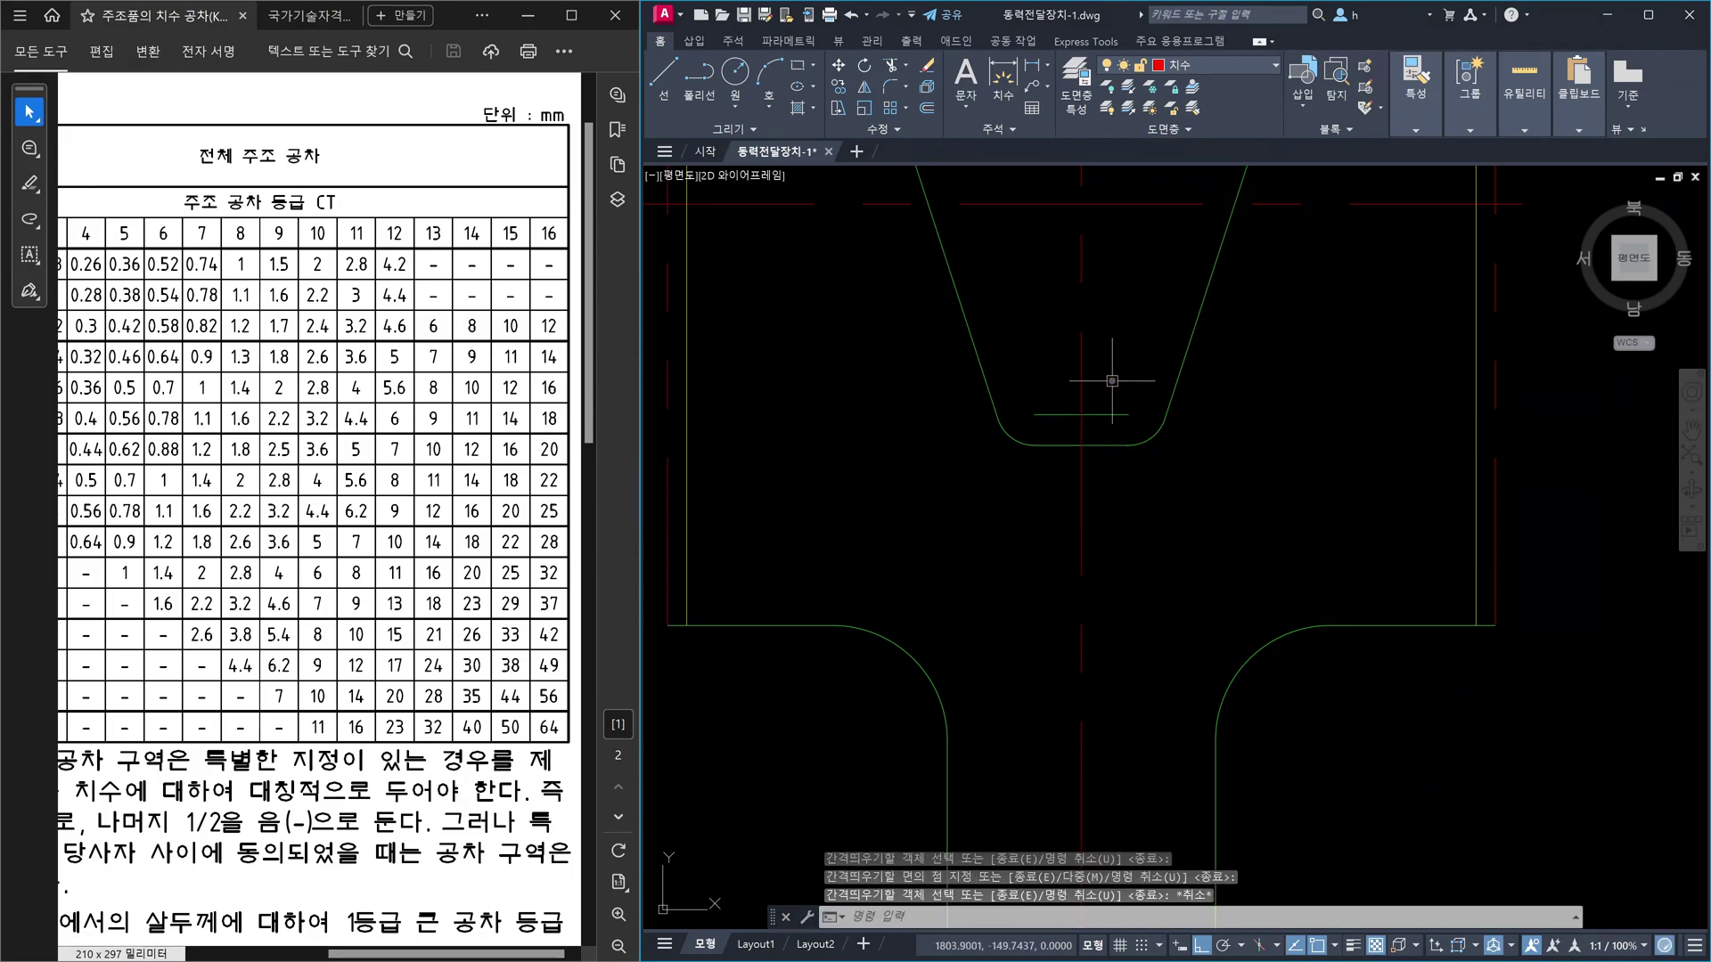
- Offset the new line inside the groove upward by a further 0.5
key(Return)
text(0.5)
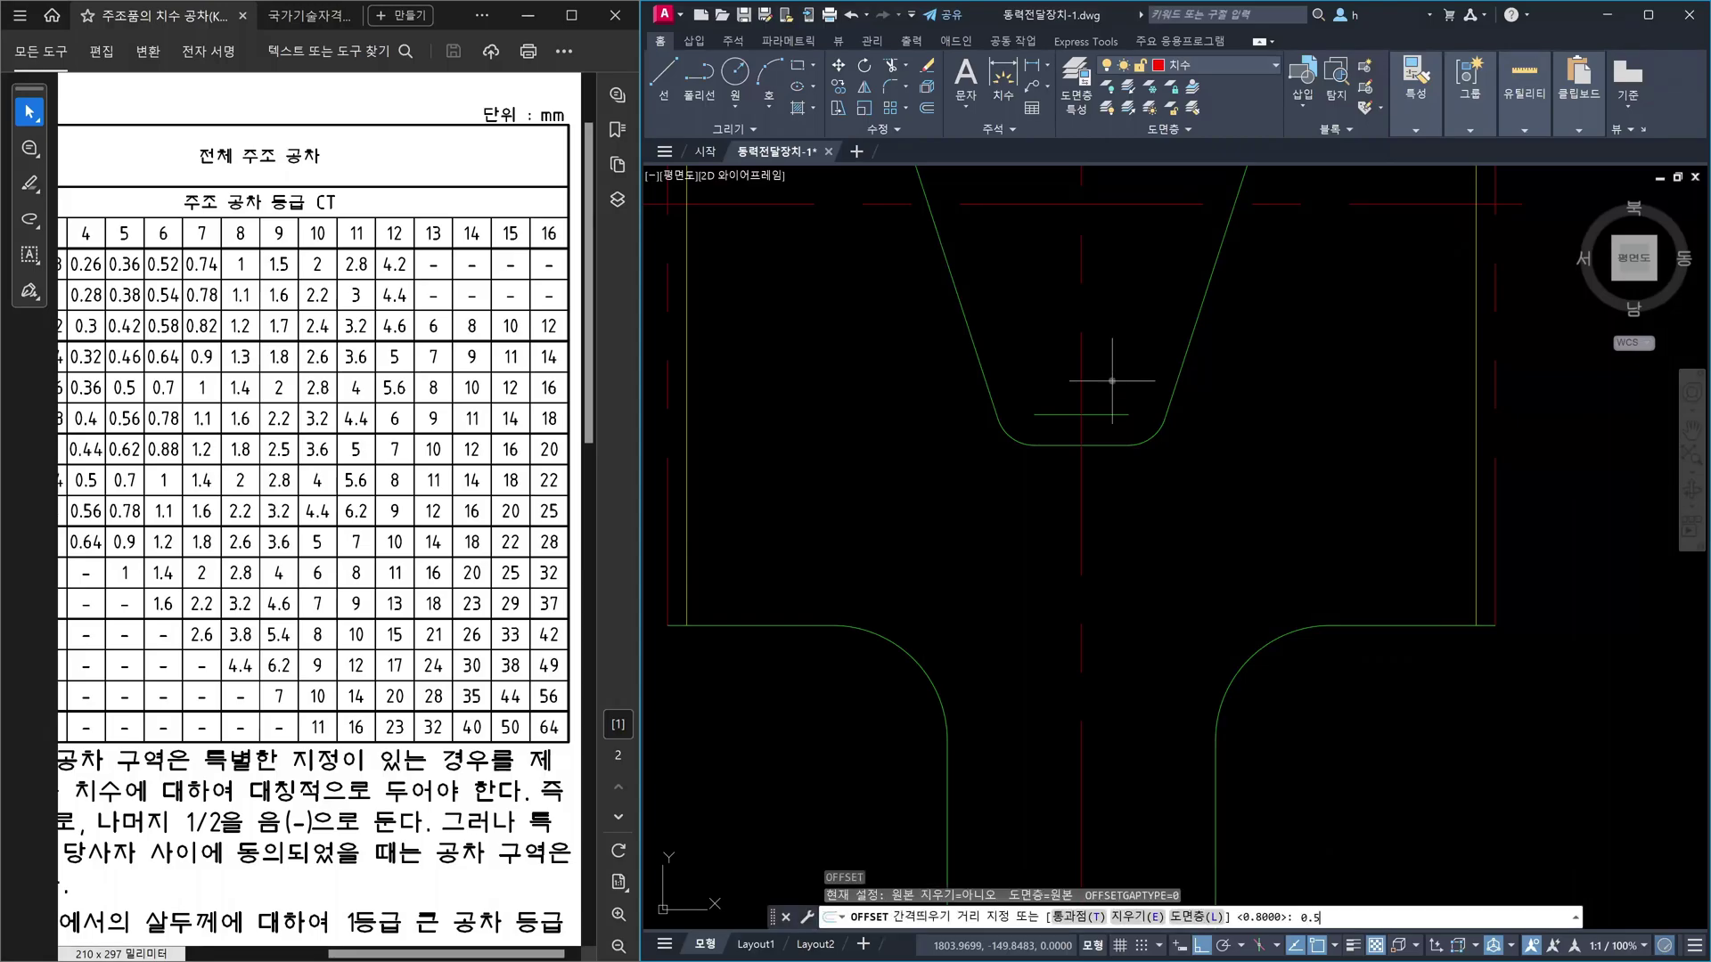
key(Return)
click(1105, 414)
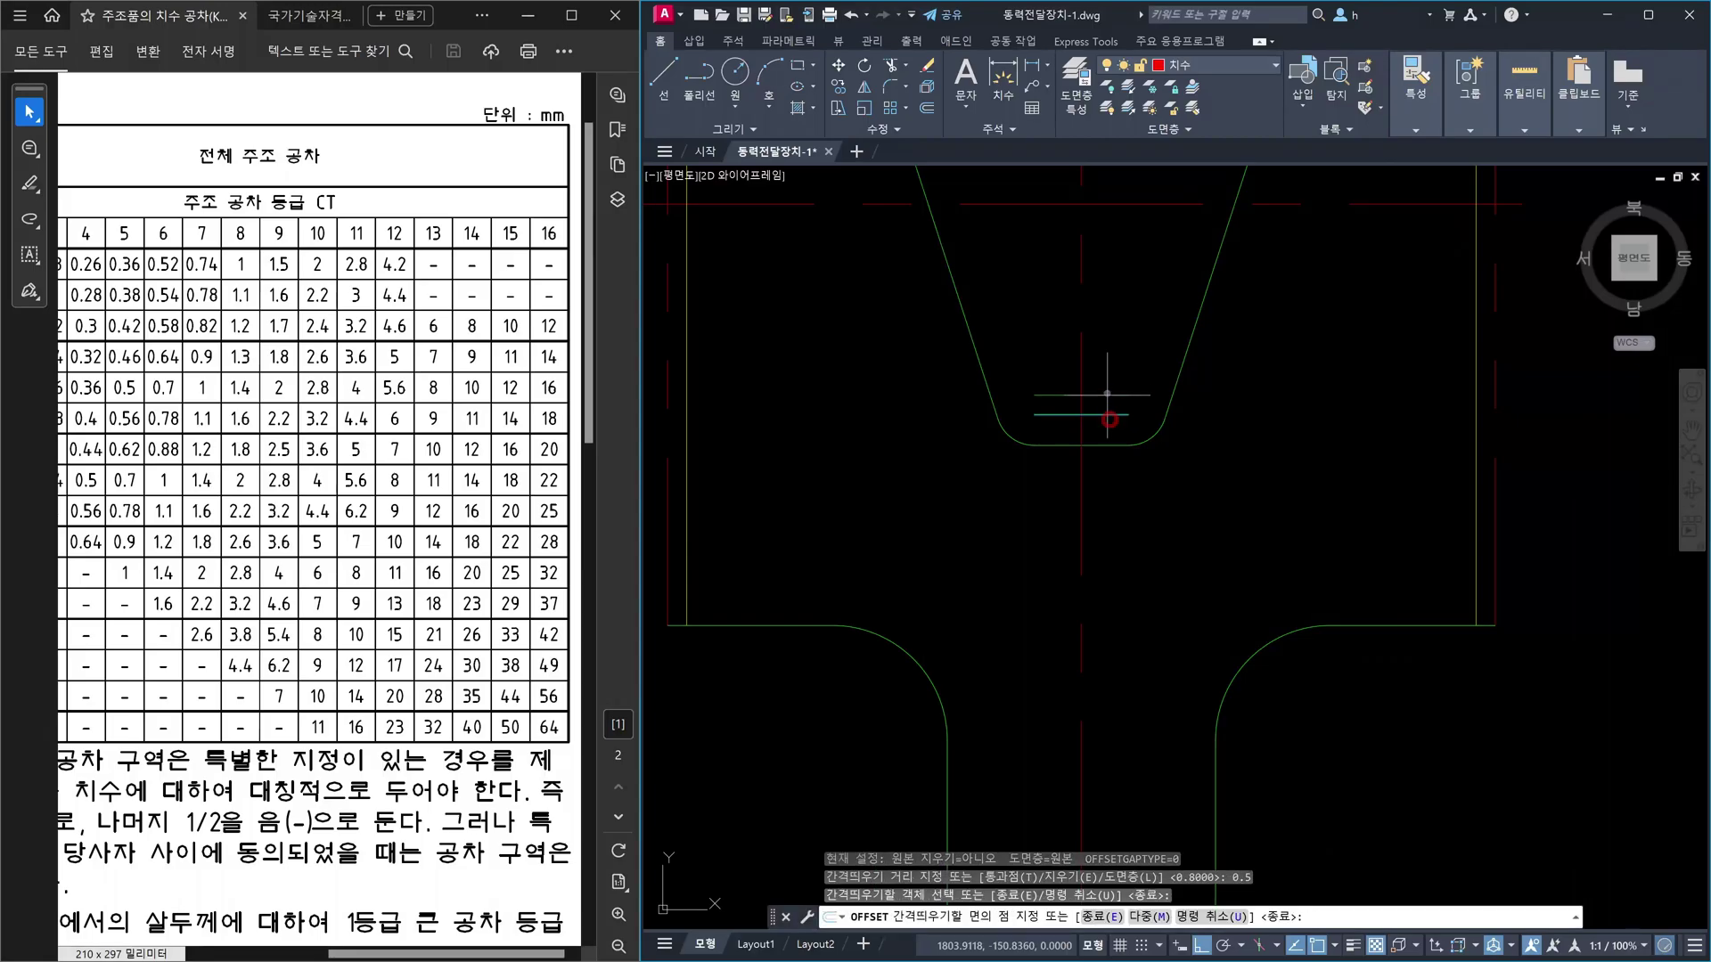
click(1107, 387)
key(Escape)
- Match the lower offset line's properties to the yellow casting side line and the upper one's to the red dash-dot outer outline
text(ma)
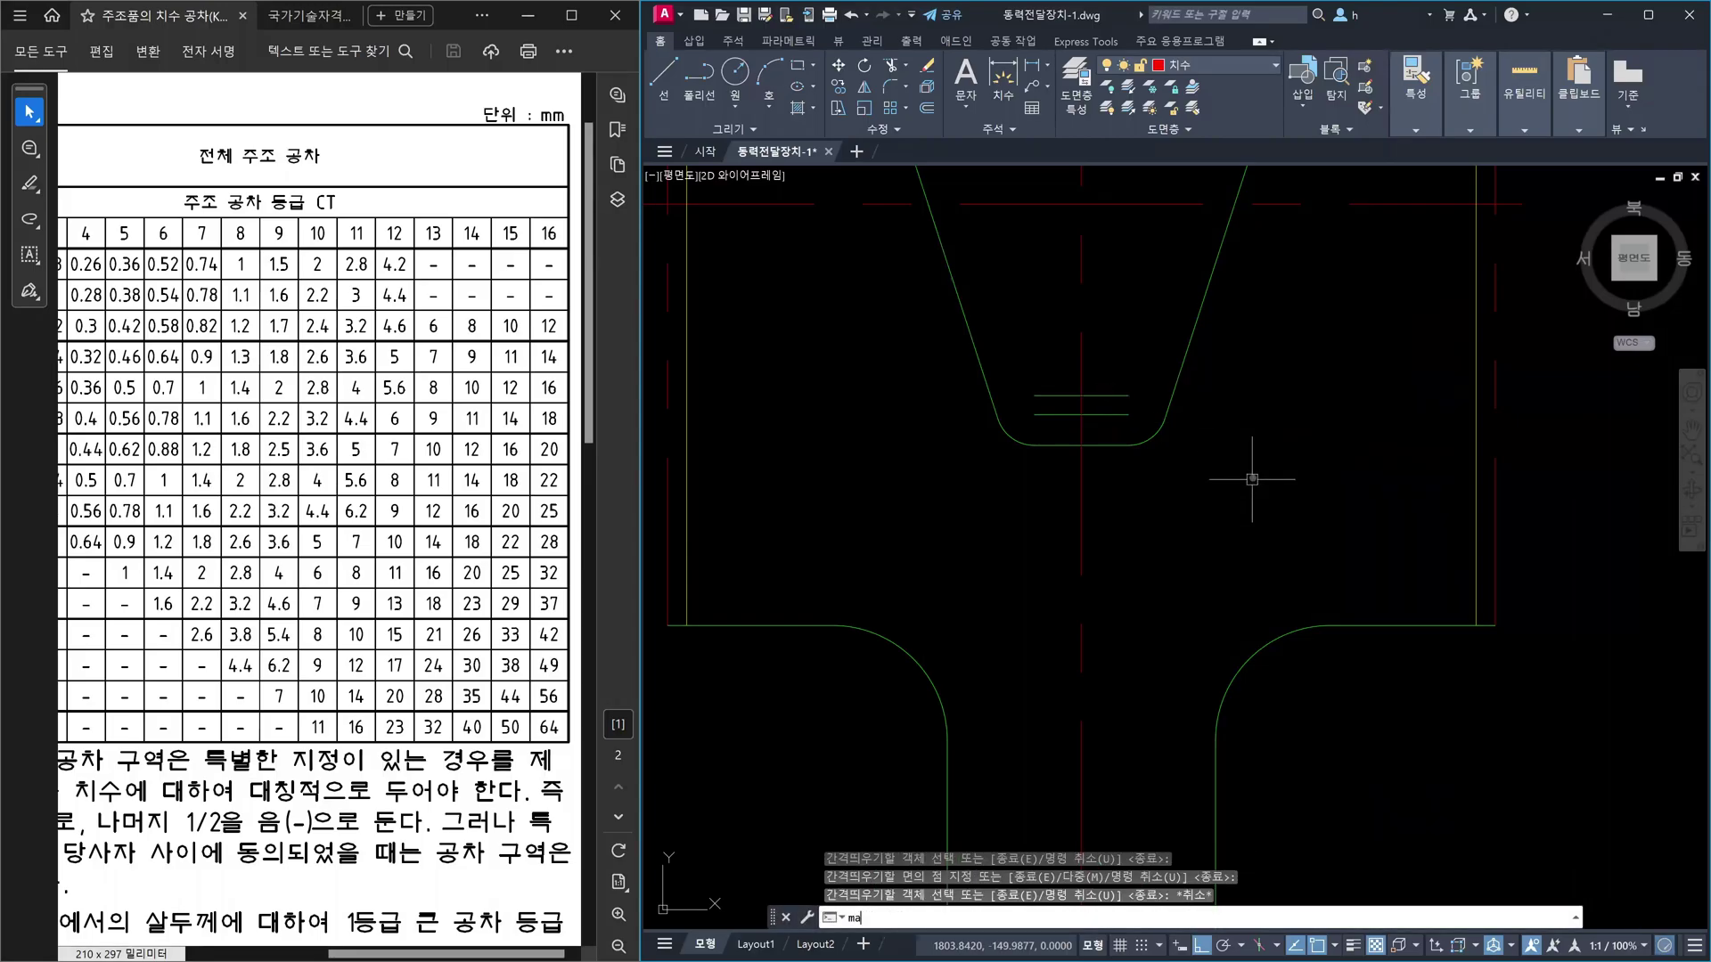
key(Return)
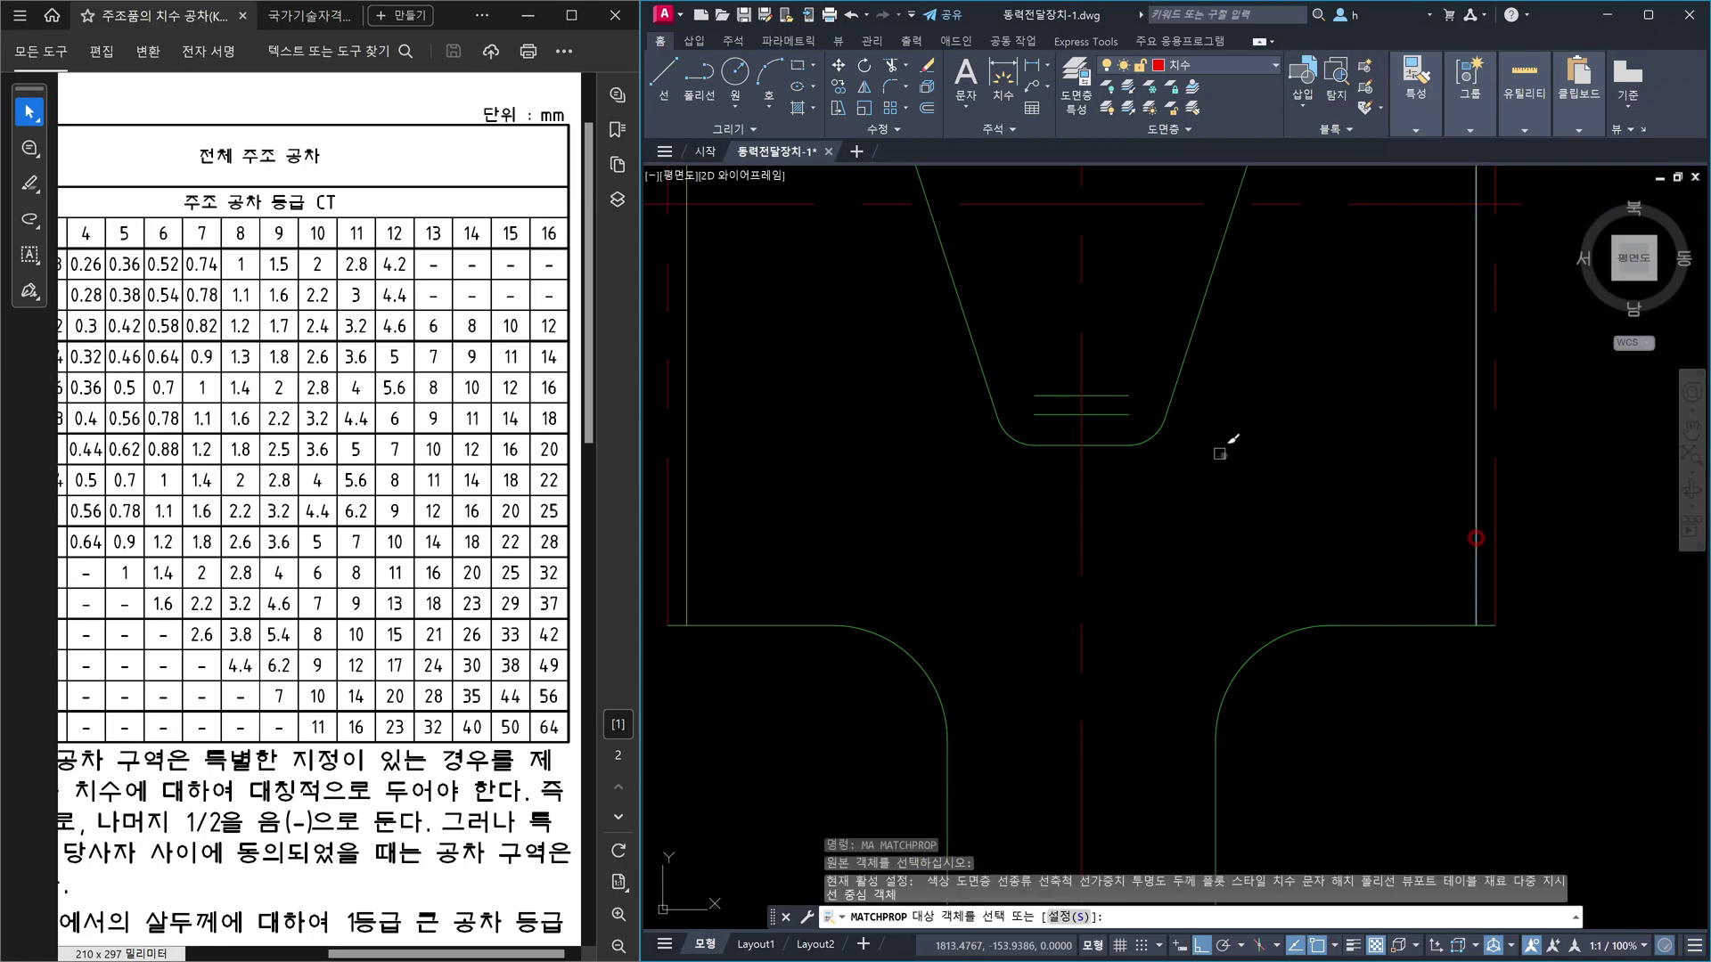
click(1110, 397)
scroll(1223, 434, down, 2)
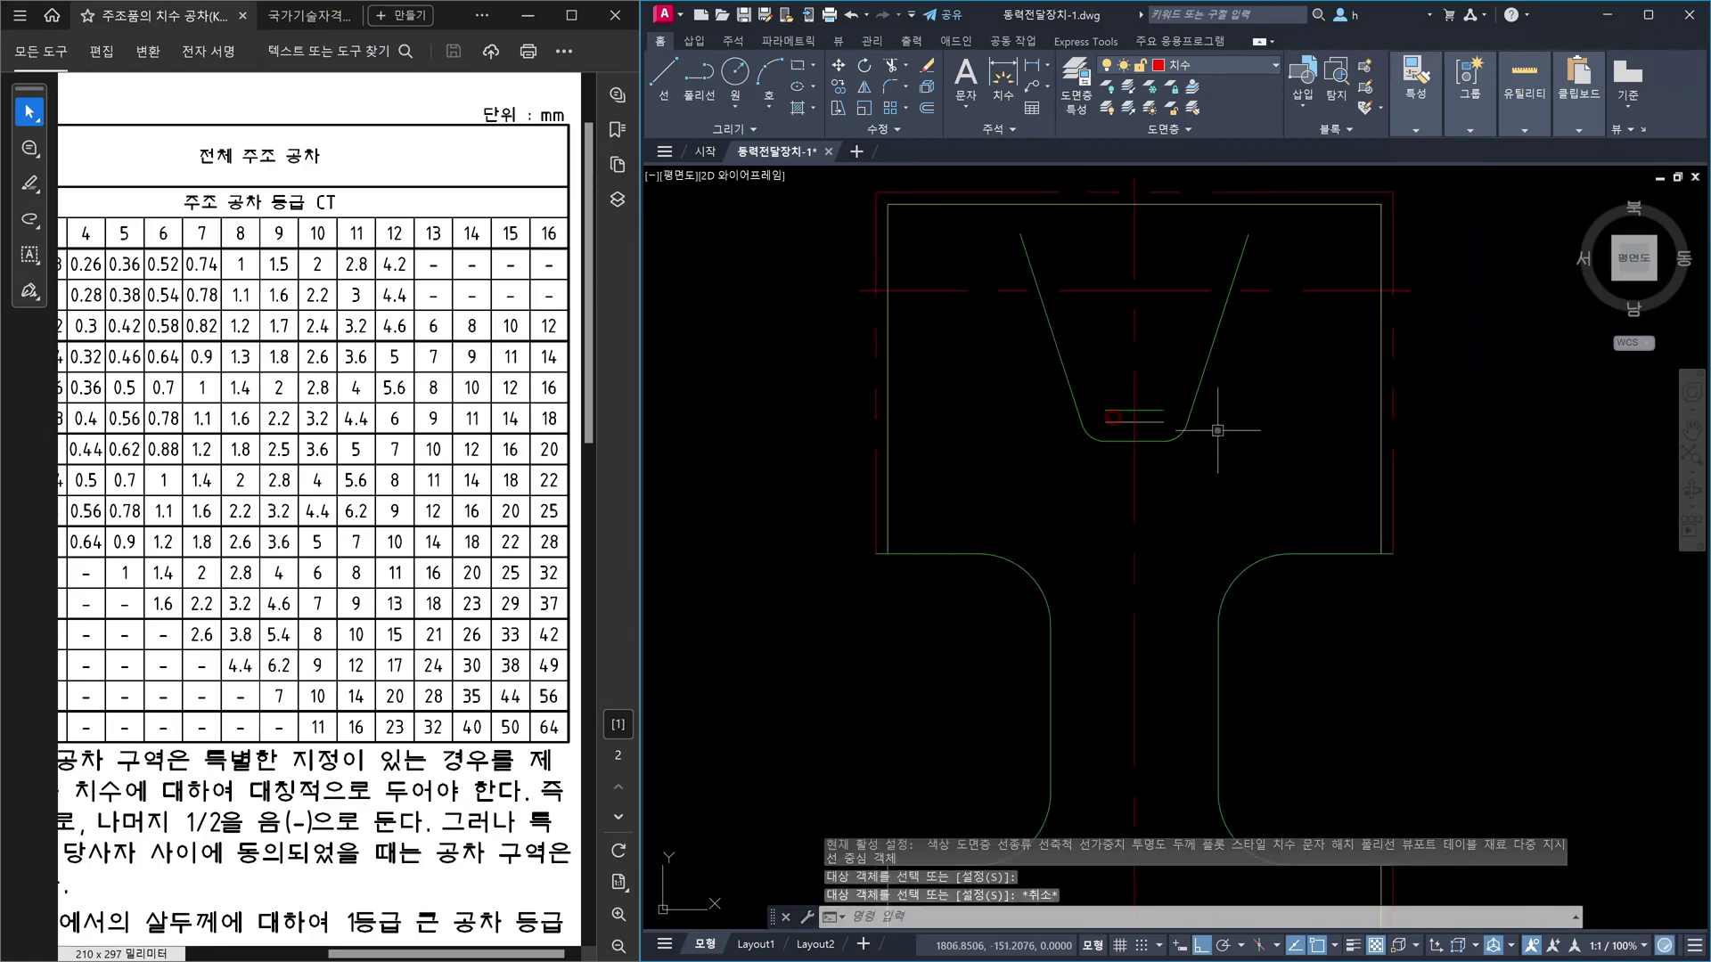
click(1395, 496)
scroll(1152, 400, up, 2)
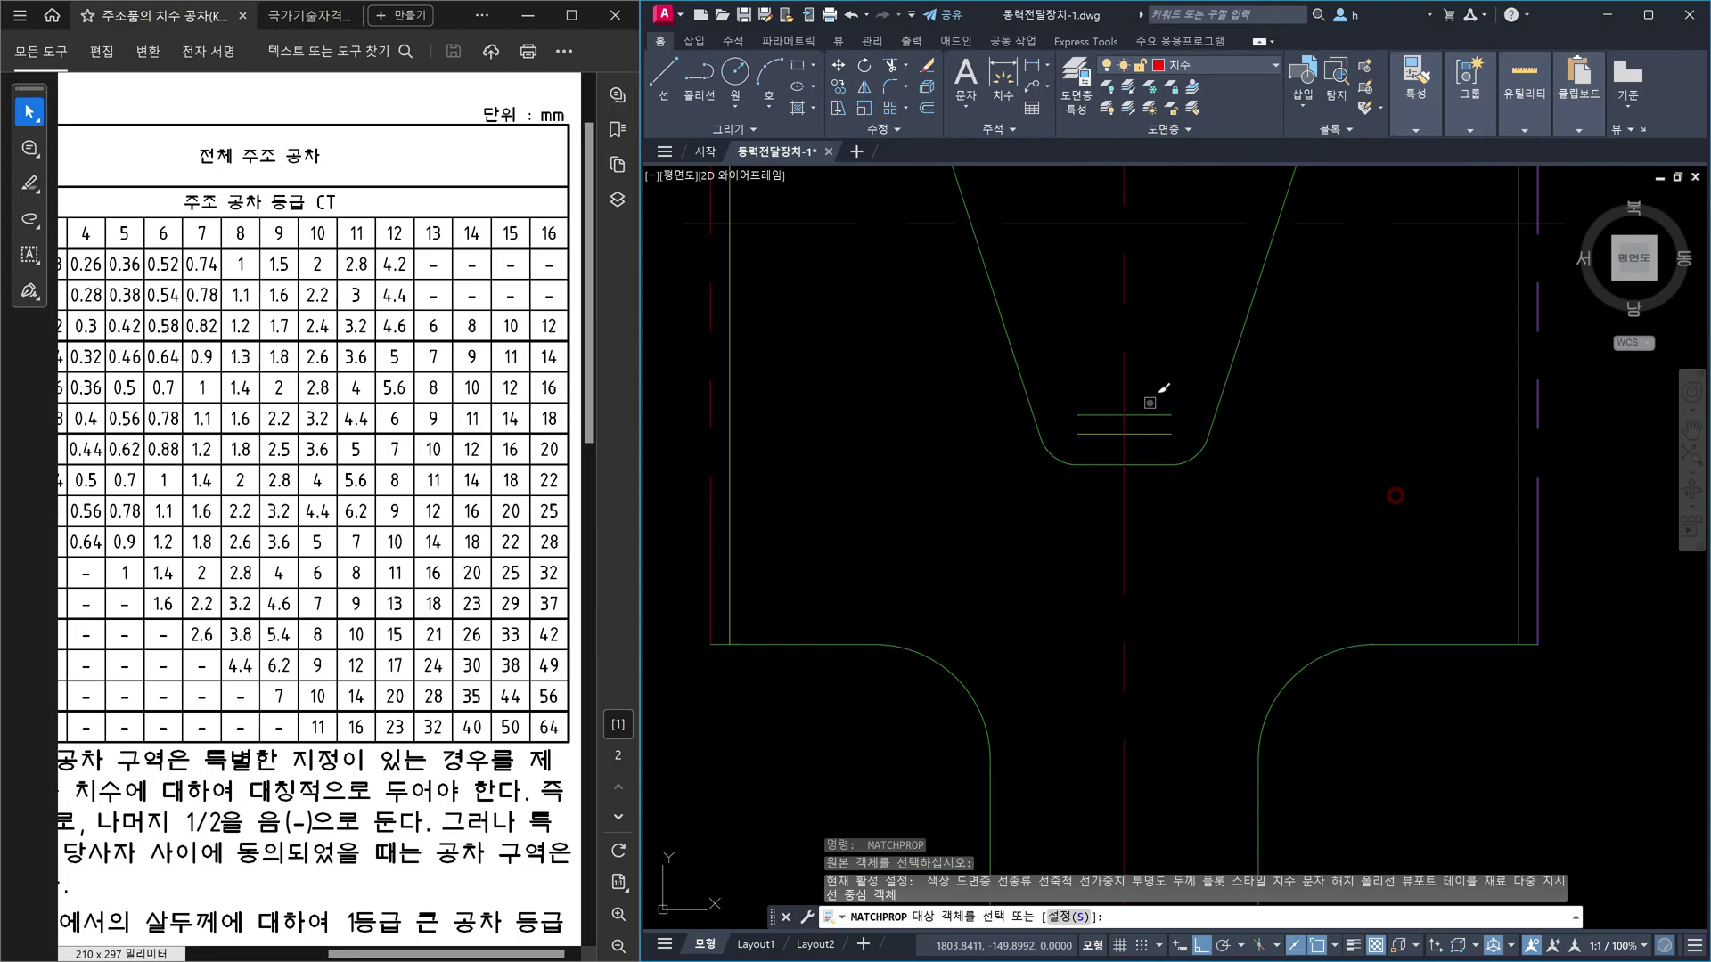
click(1152, 412)
key(Escape)
- Delete the two rounded corners at the bottom of the V-groove and the original groove floor line
click(1196, 459)
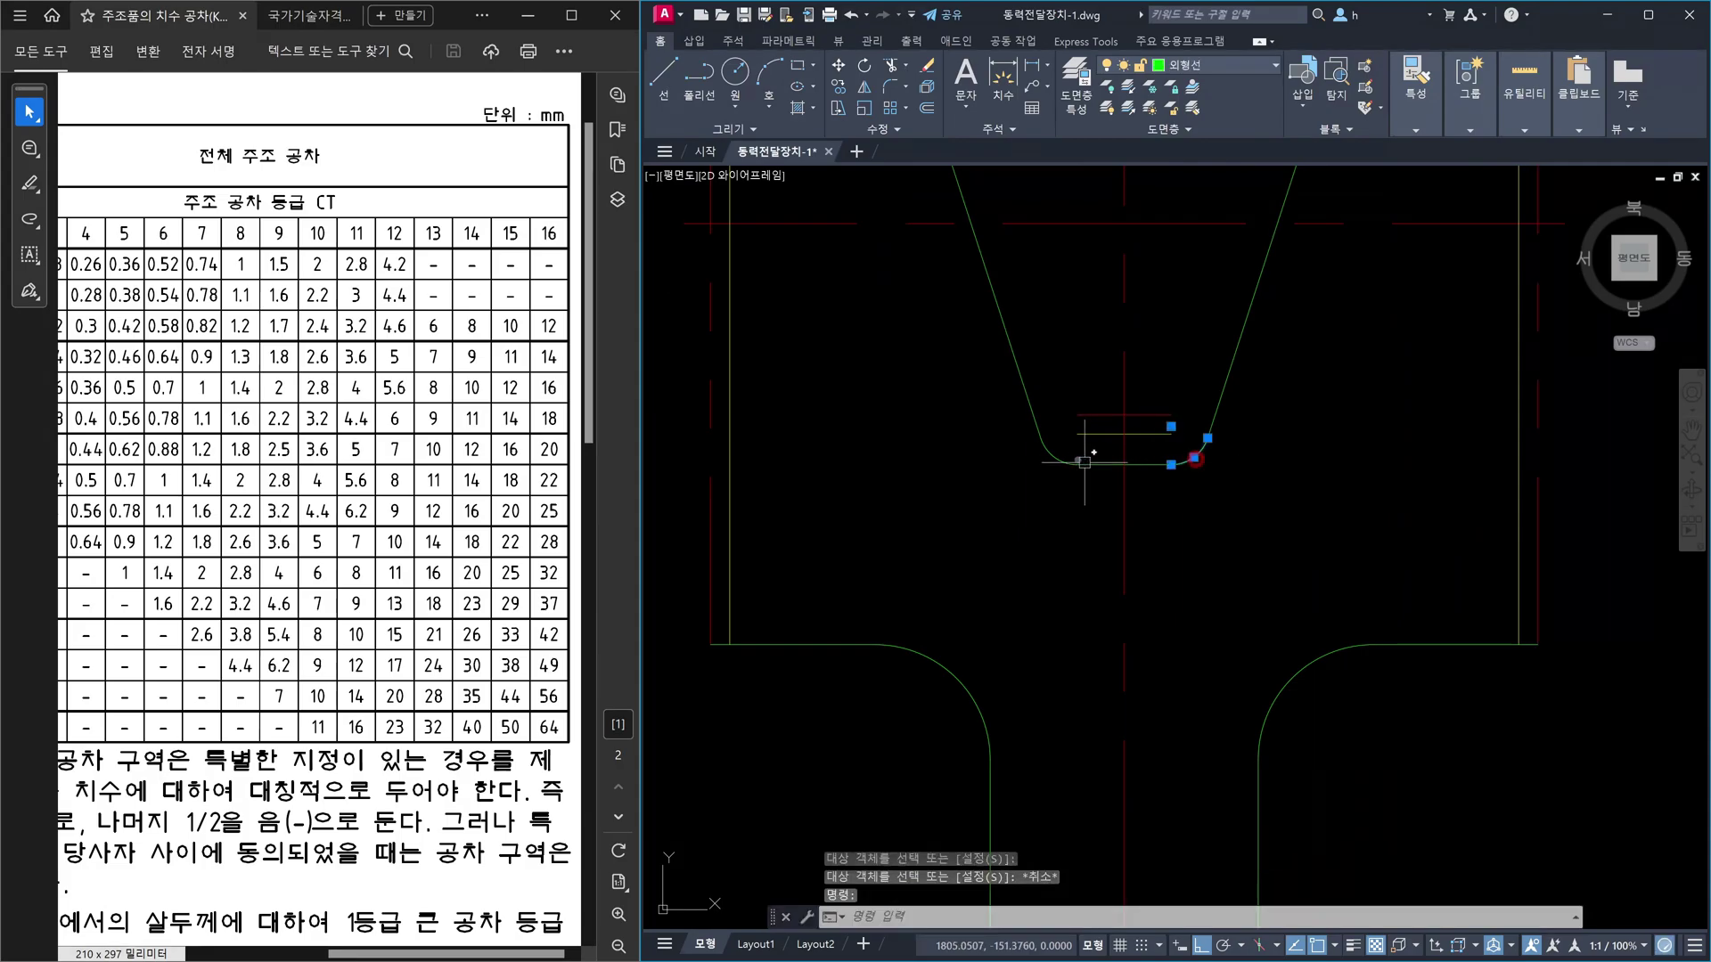
click(1055, 457)
key(Delete)
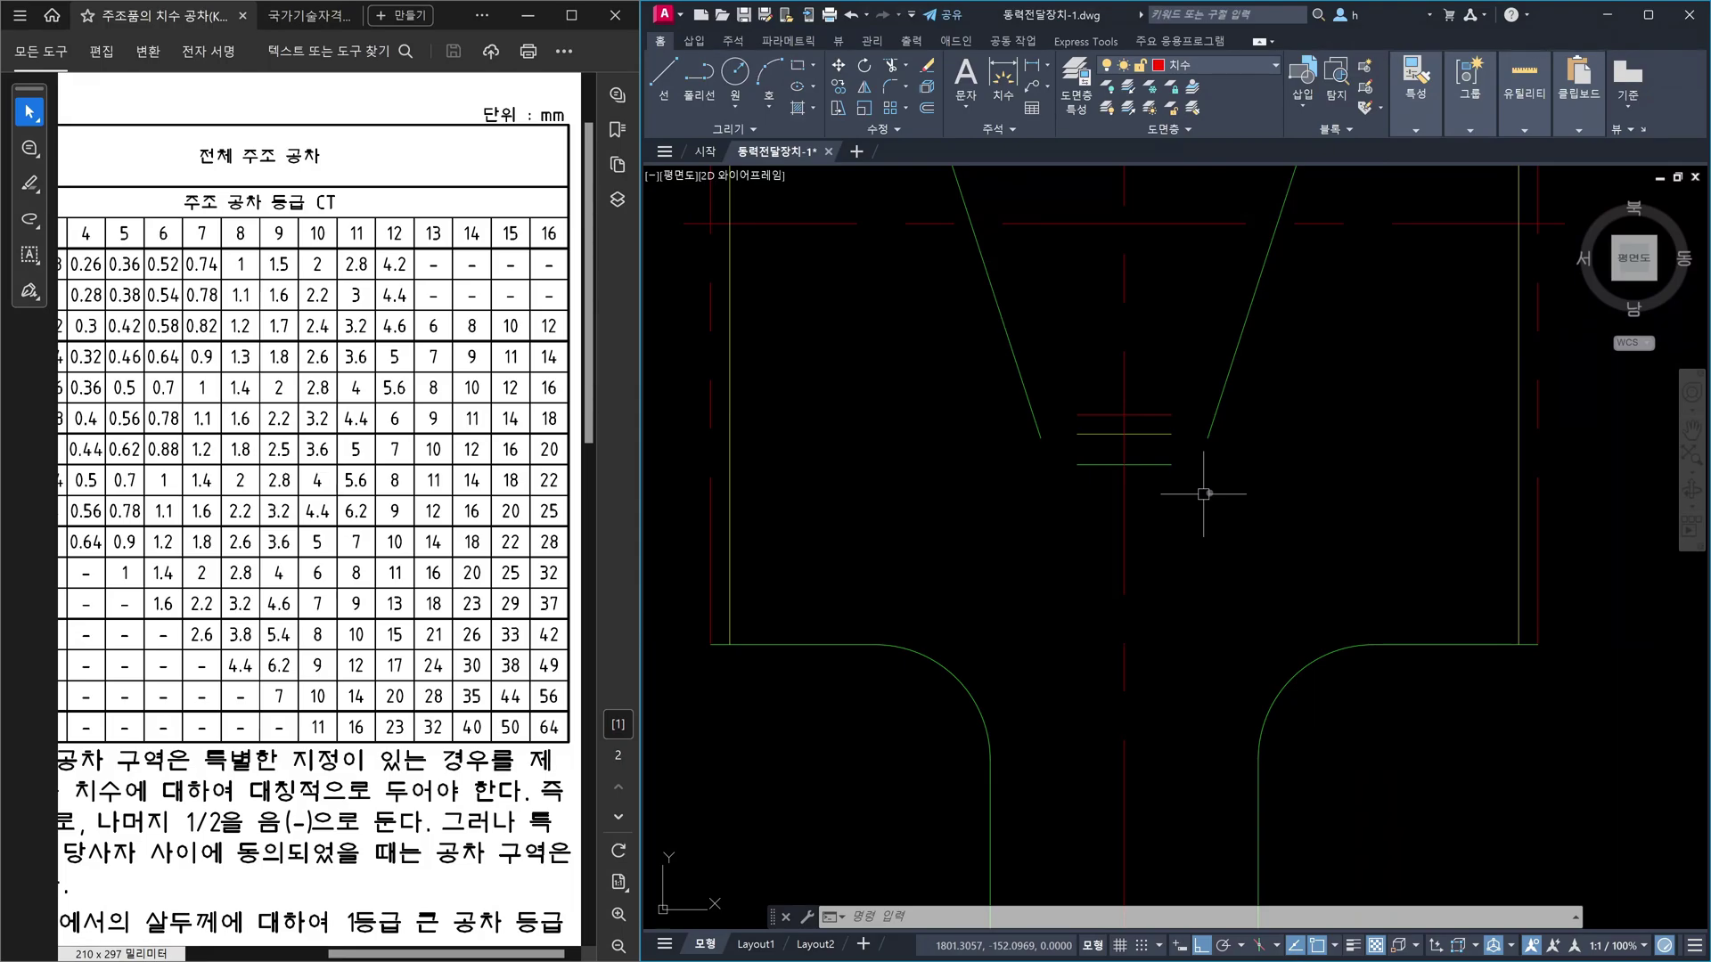
click(1148, 460)
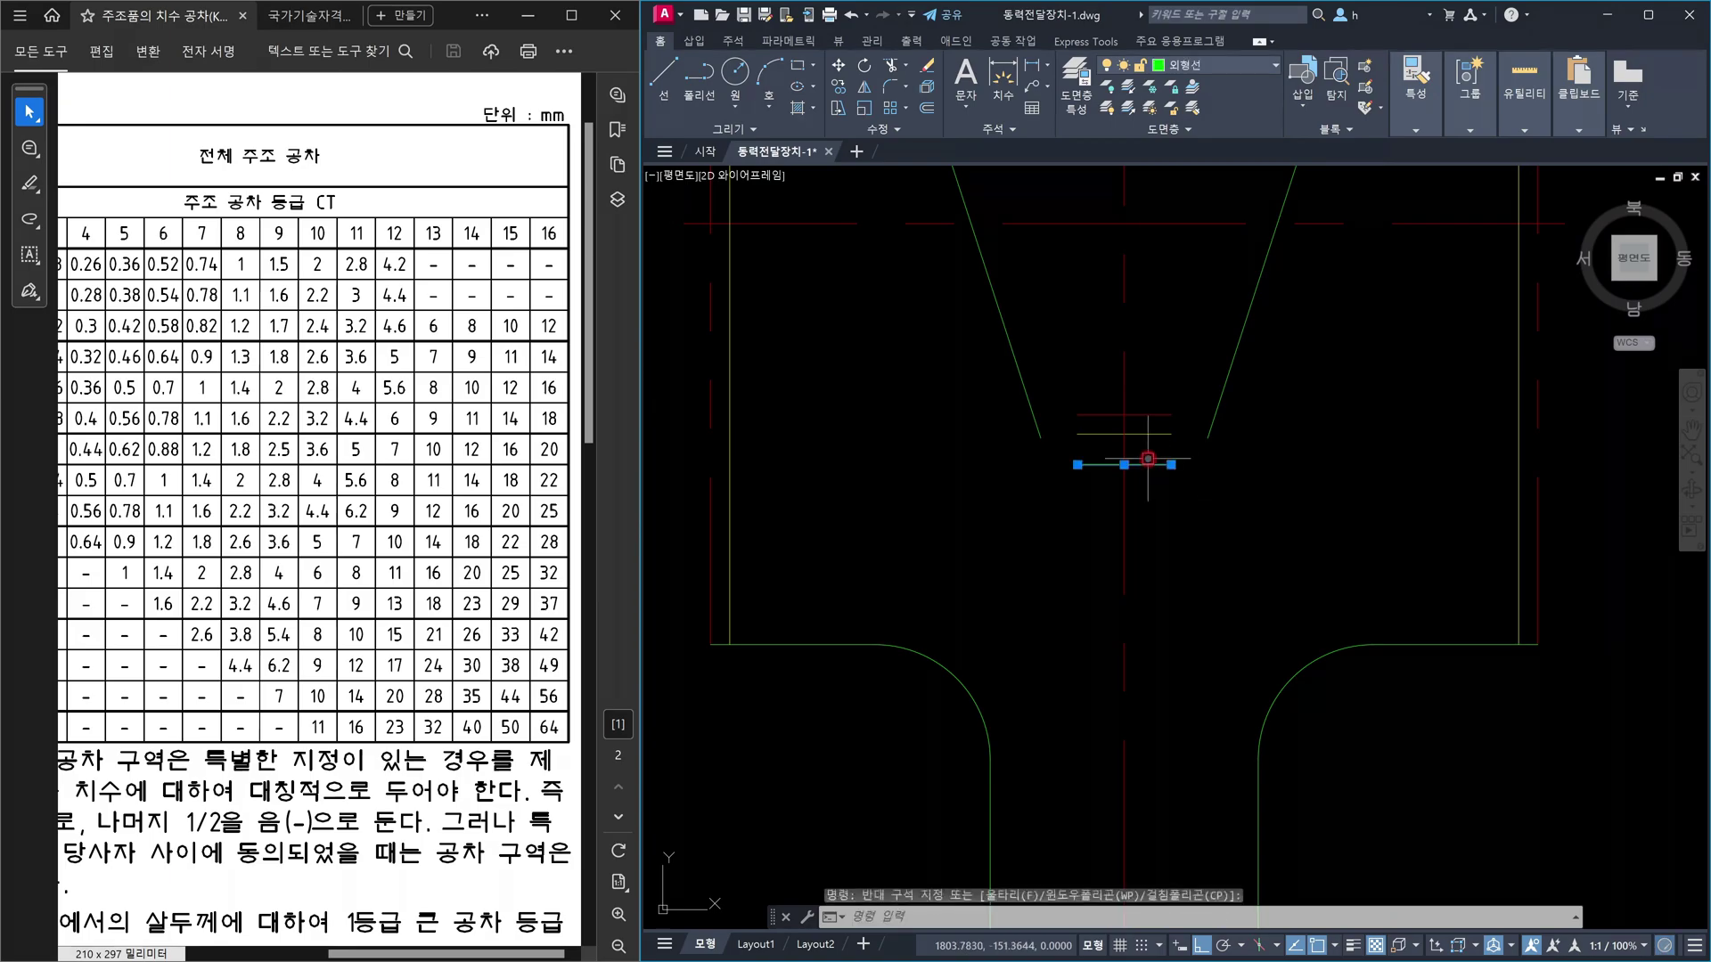
key(Delete)
- Measure the horizontal distance from the groove flank's lower end to the casting's side line with a linear dimension, and return to the PDF
mouse_move(1295, 356)
middle_down()
mouse_move(1271, 562)
mouse_move(1214, 509)
middle_up()
text(dli)
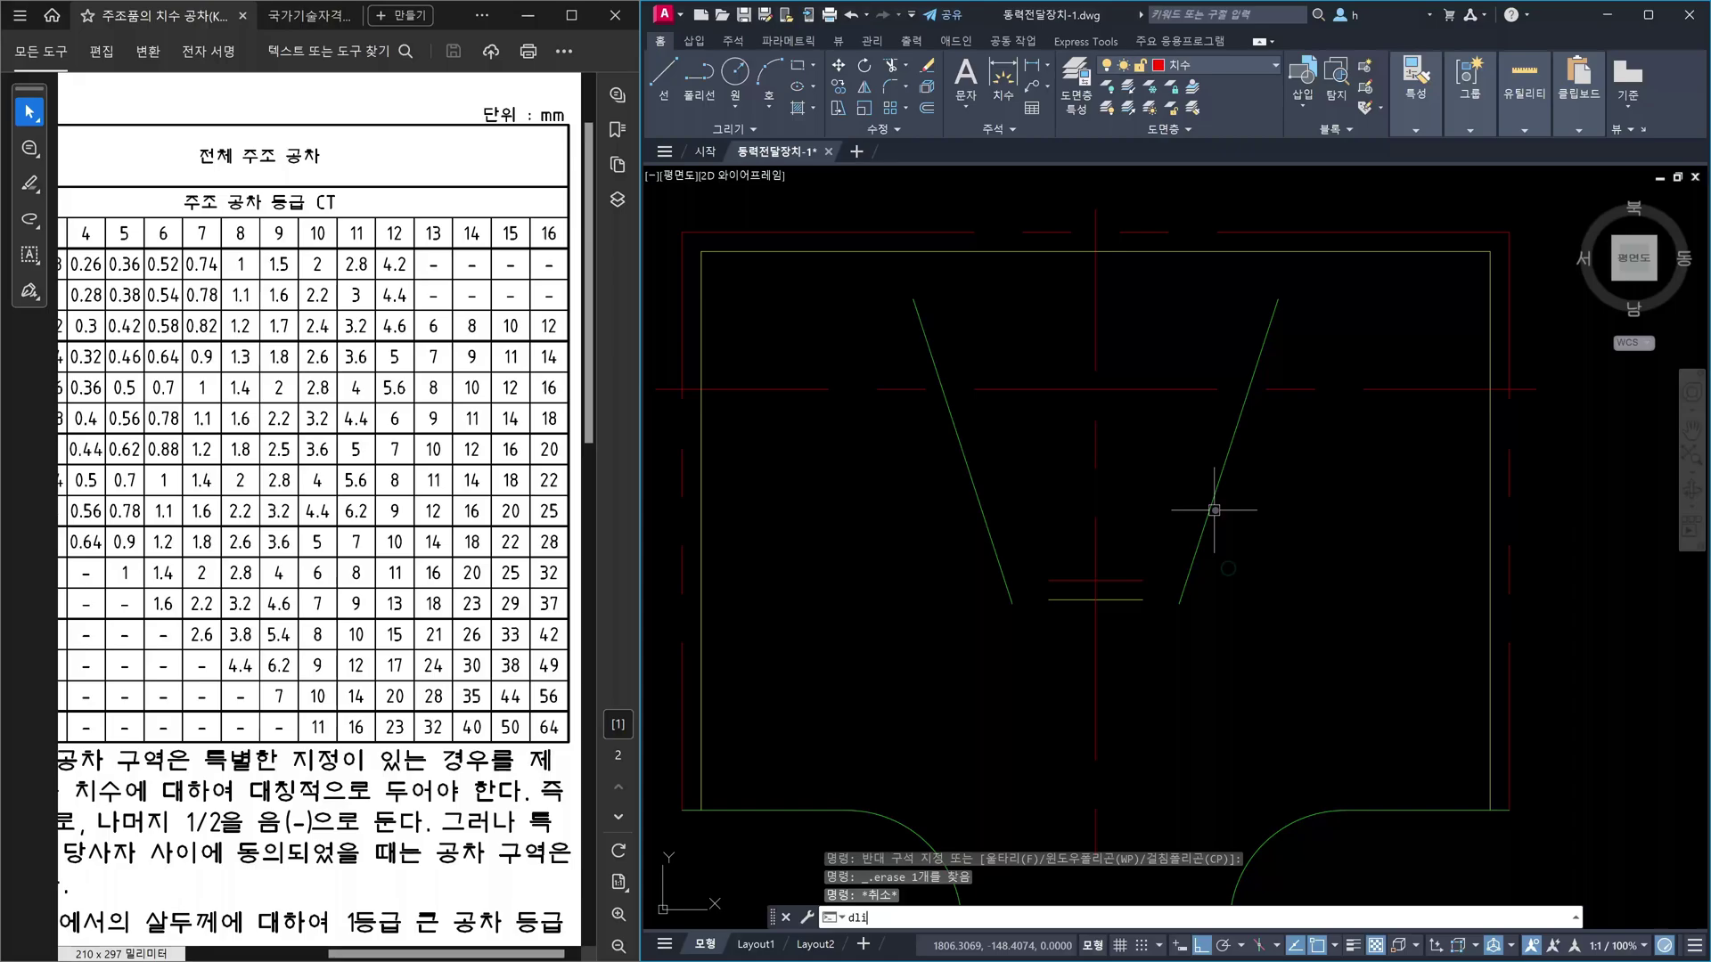
key(Return)
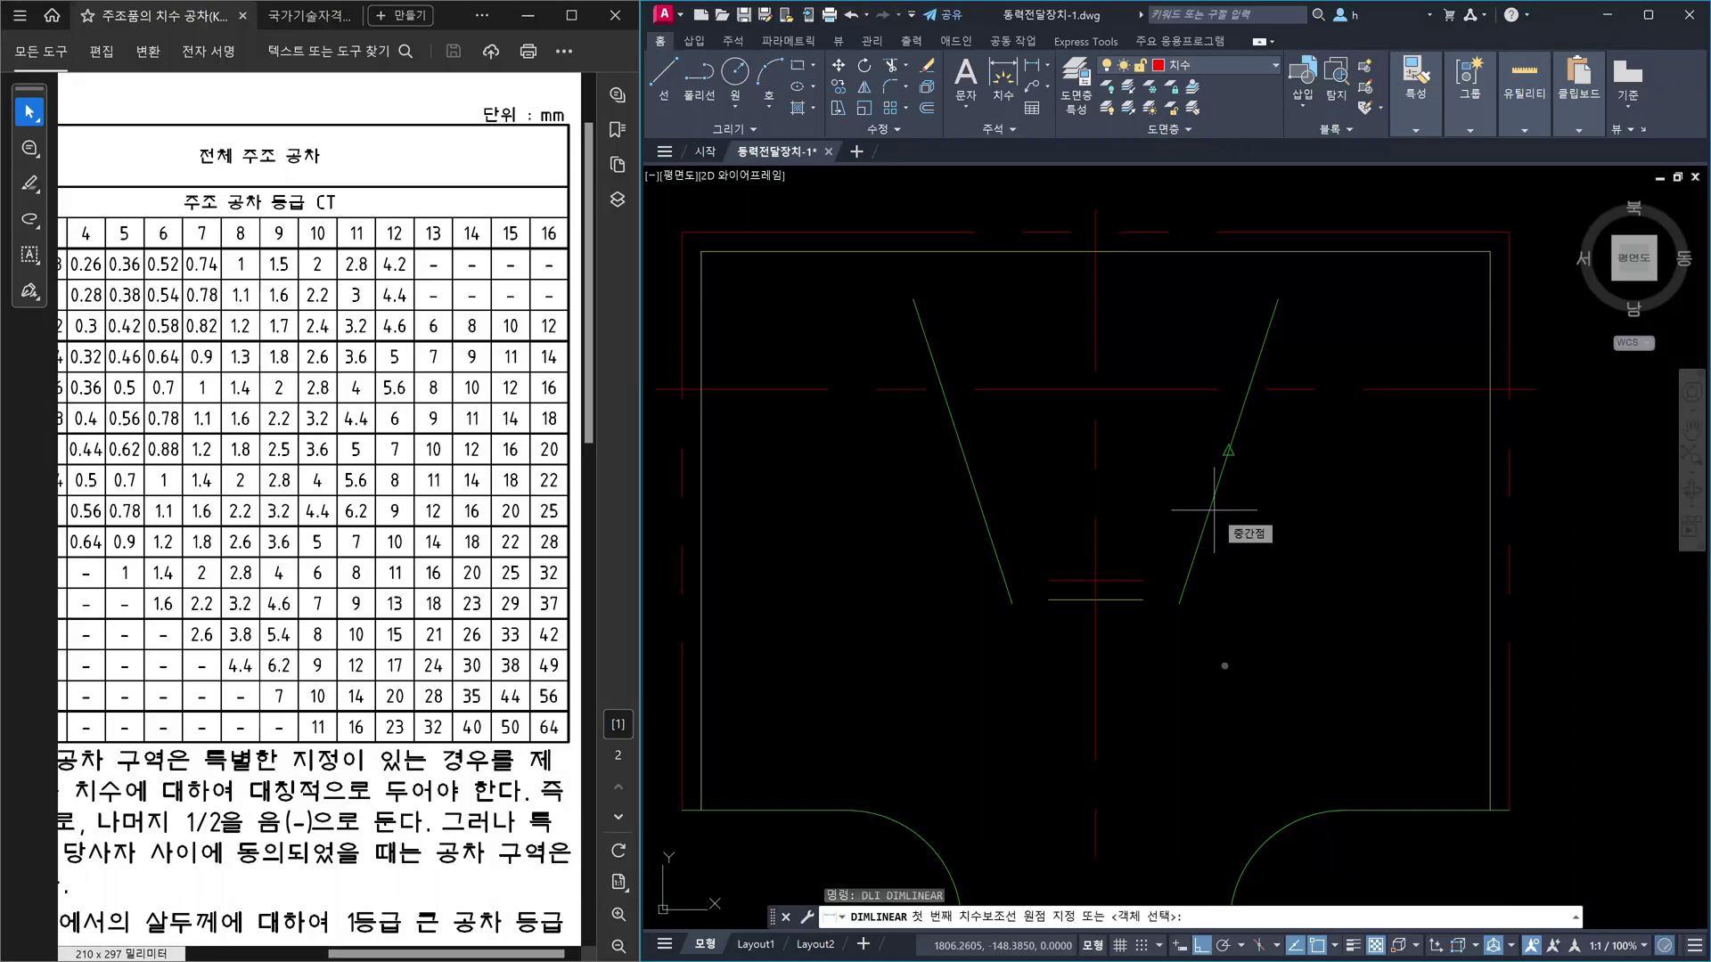
click(1184, 604)
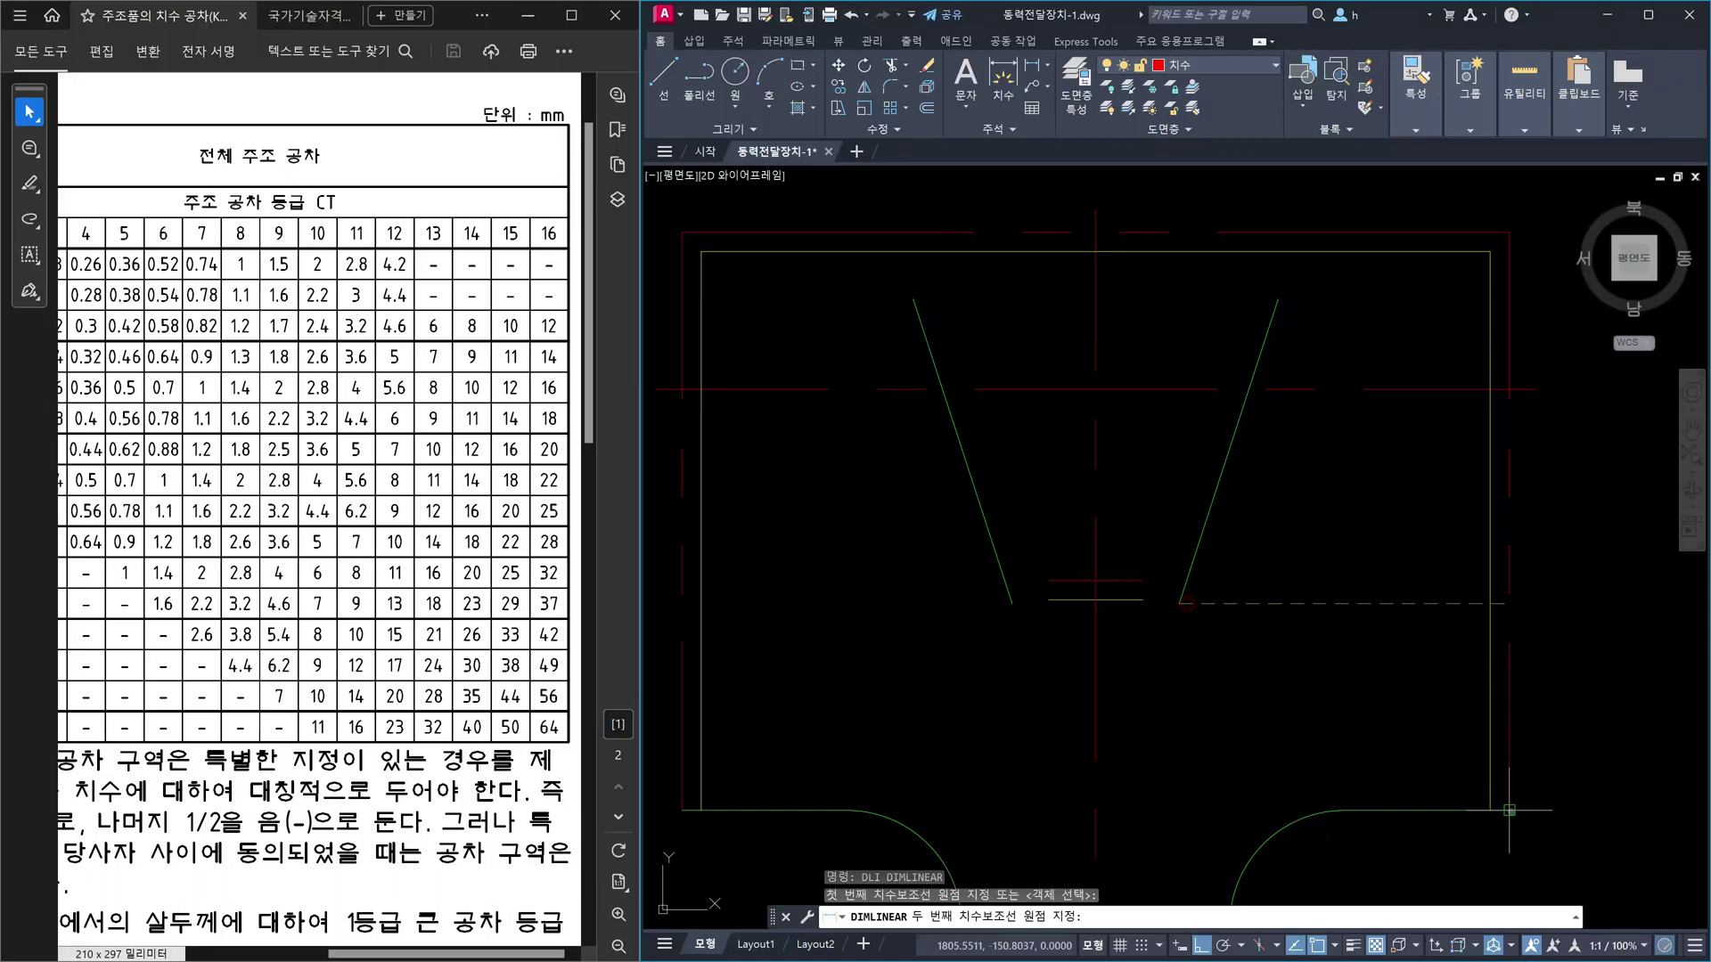
click(1490, 679)
scroll(1368, 664, down, 3)
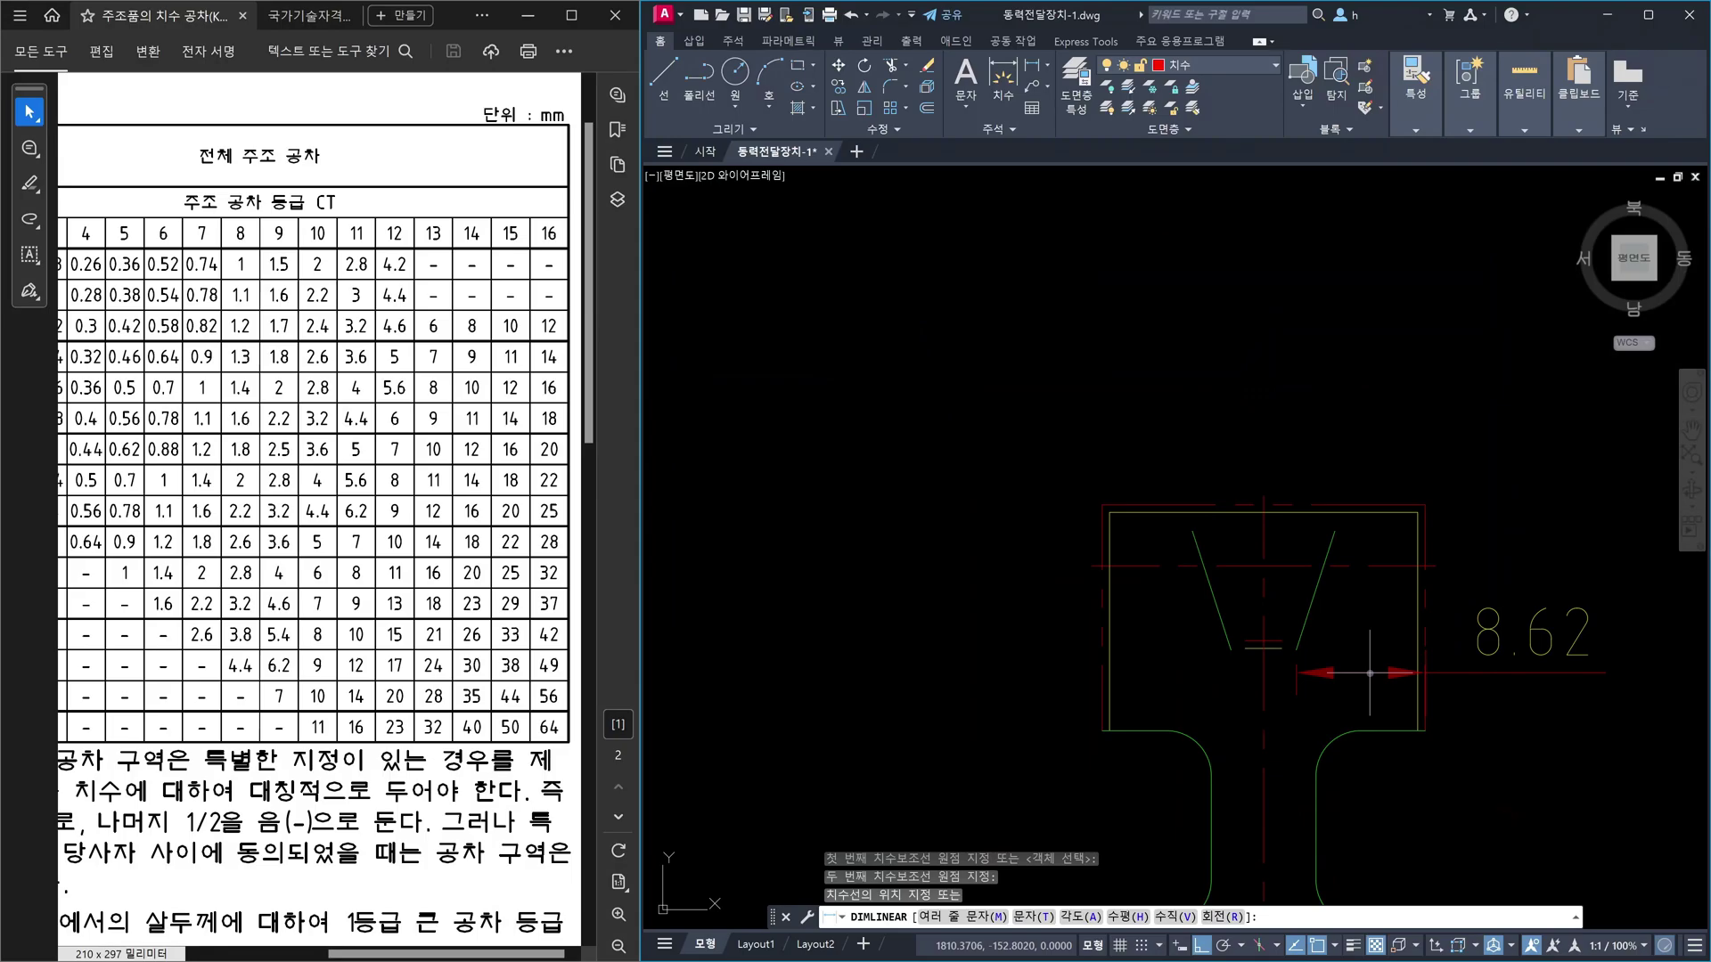
key(Escape)
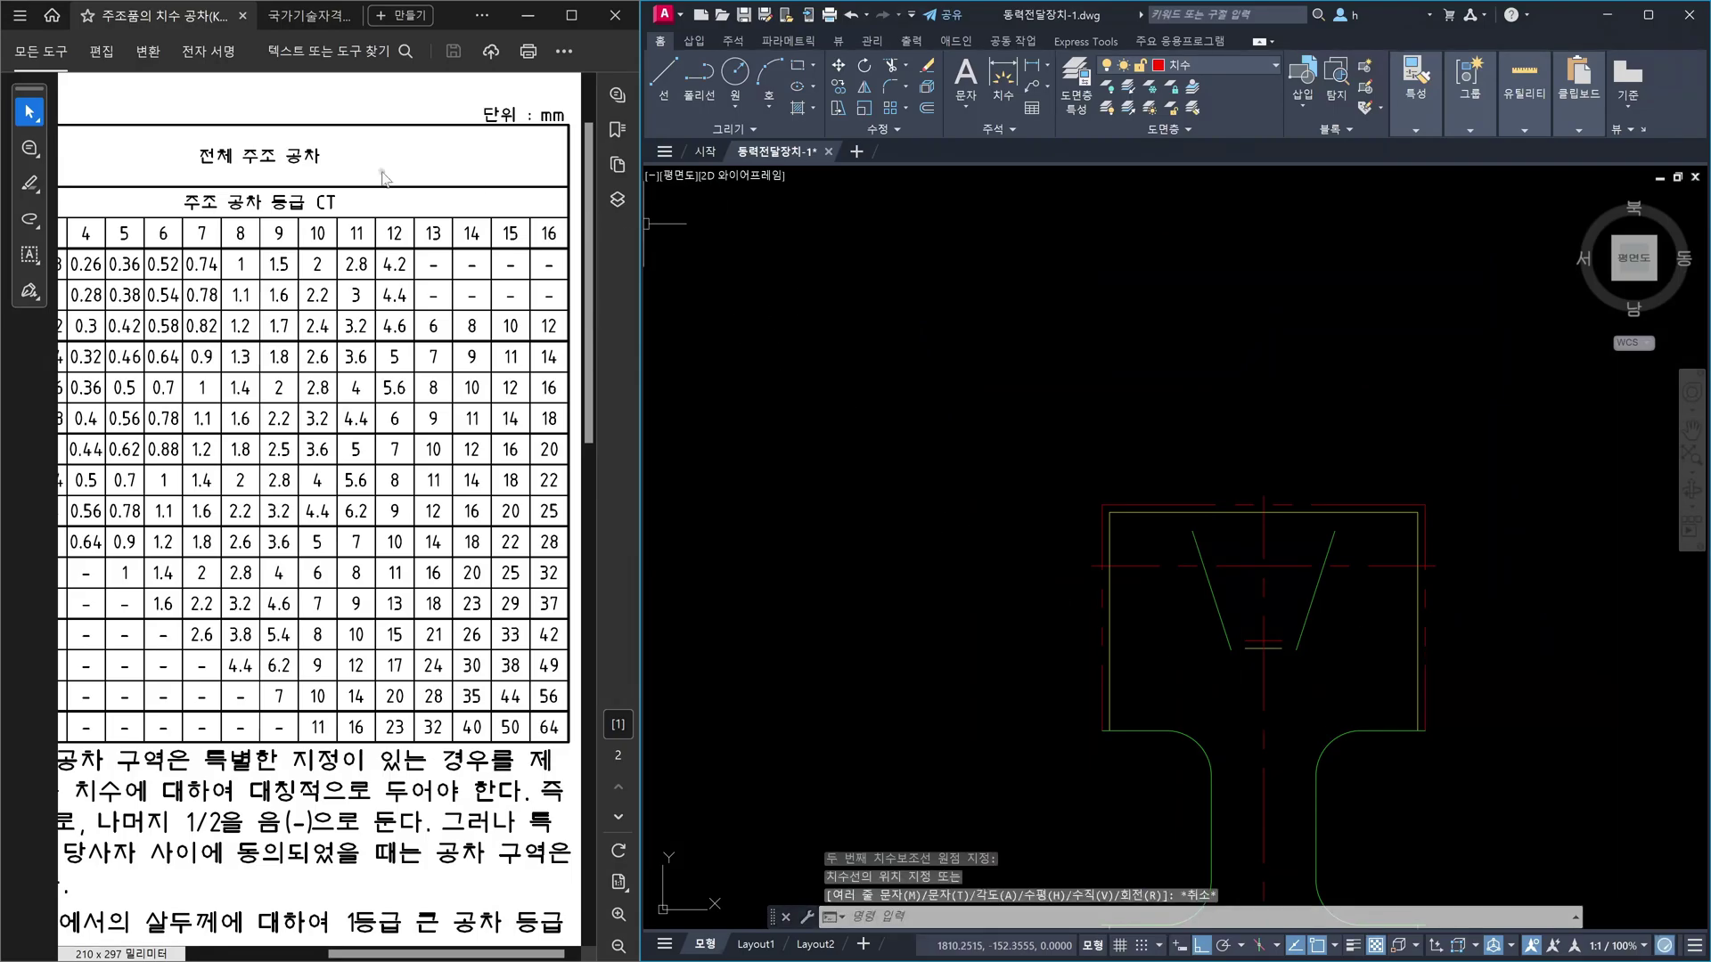
click(30, 112)
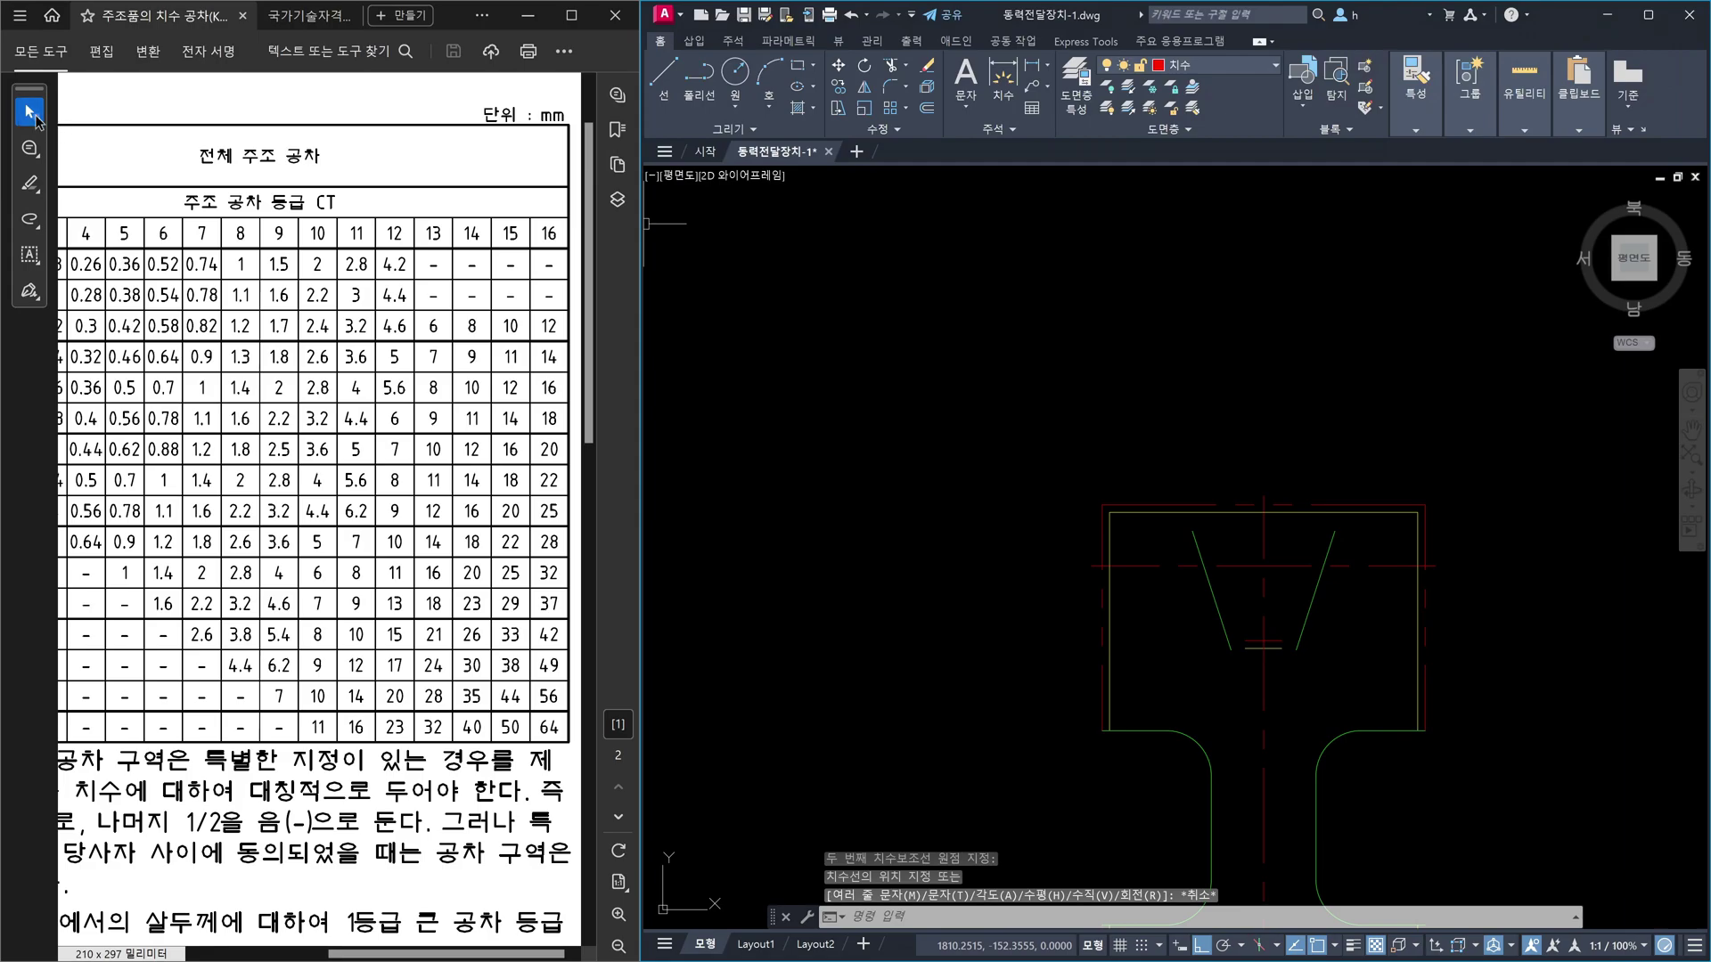
- Examine the casting tolerance table in the PDF for the small dimension rows and the CT grade columns
click(96, 152)
drag(100, 149, 498, 187)
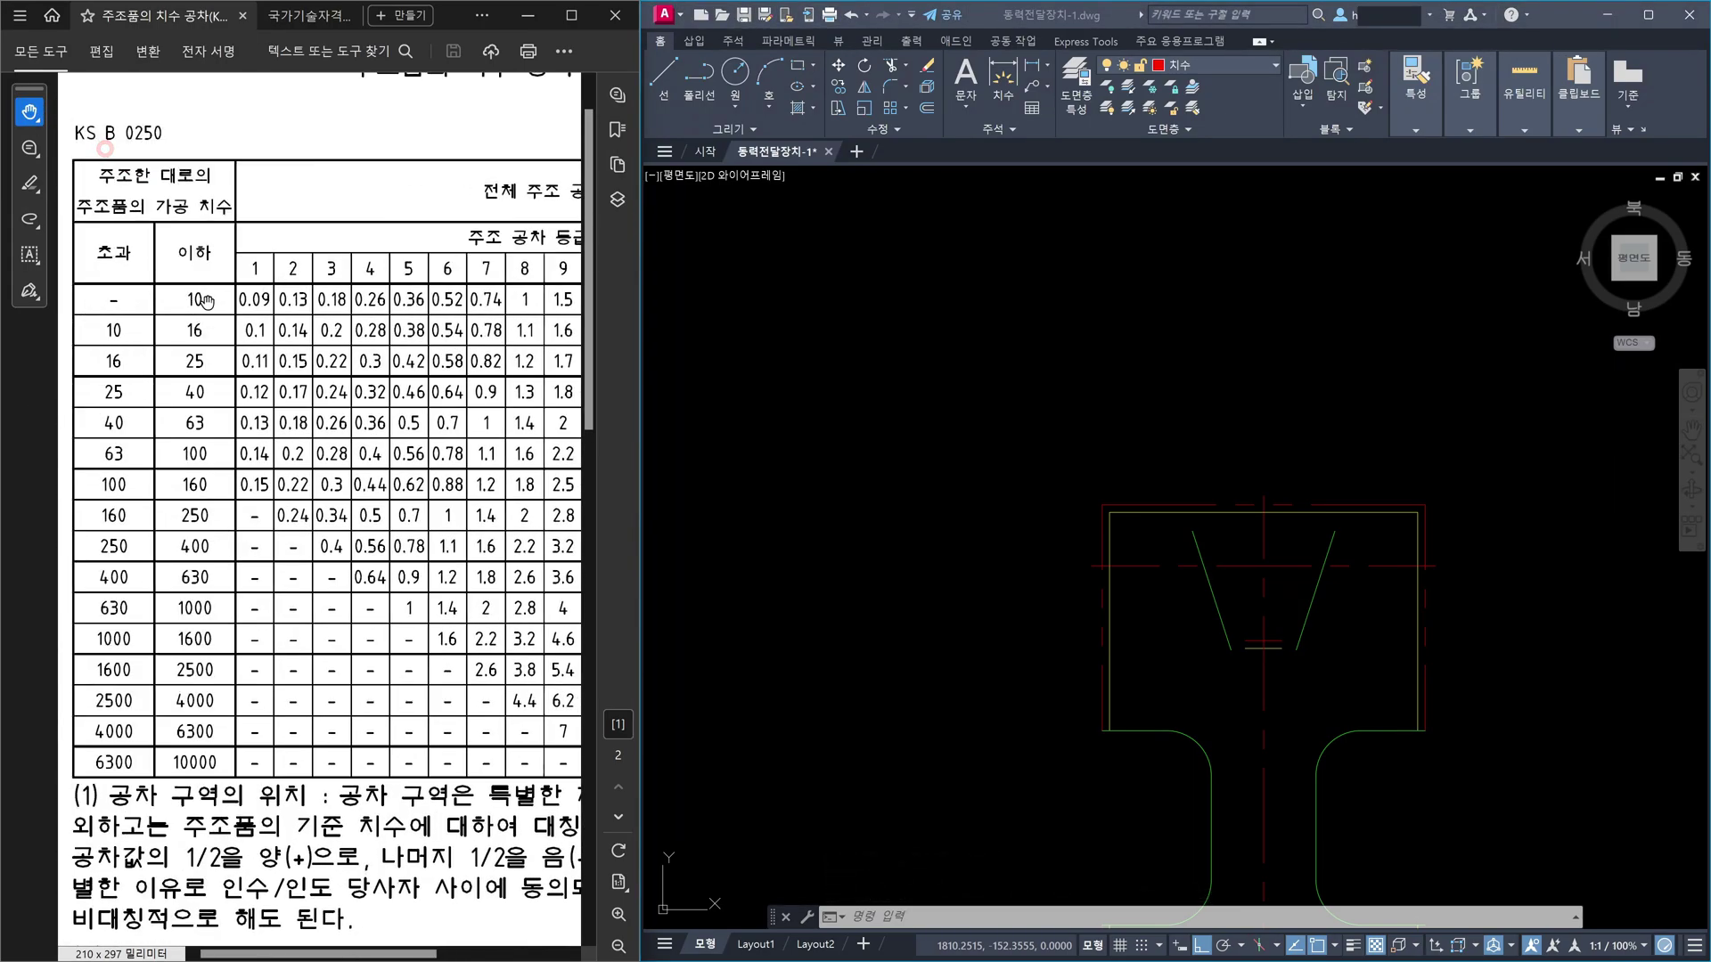
drag(365, 189, 304, 174)
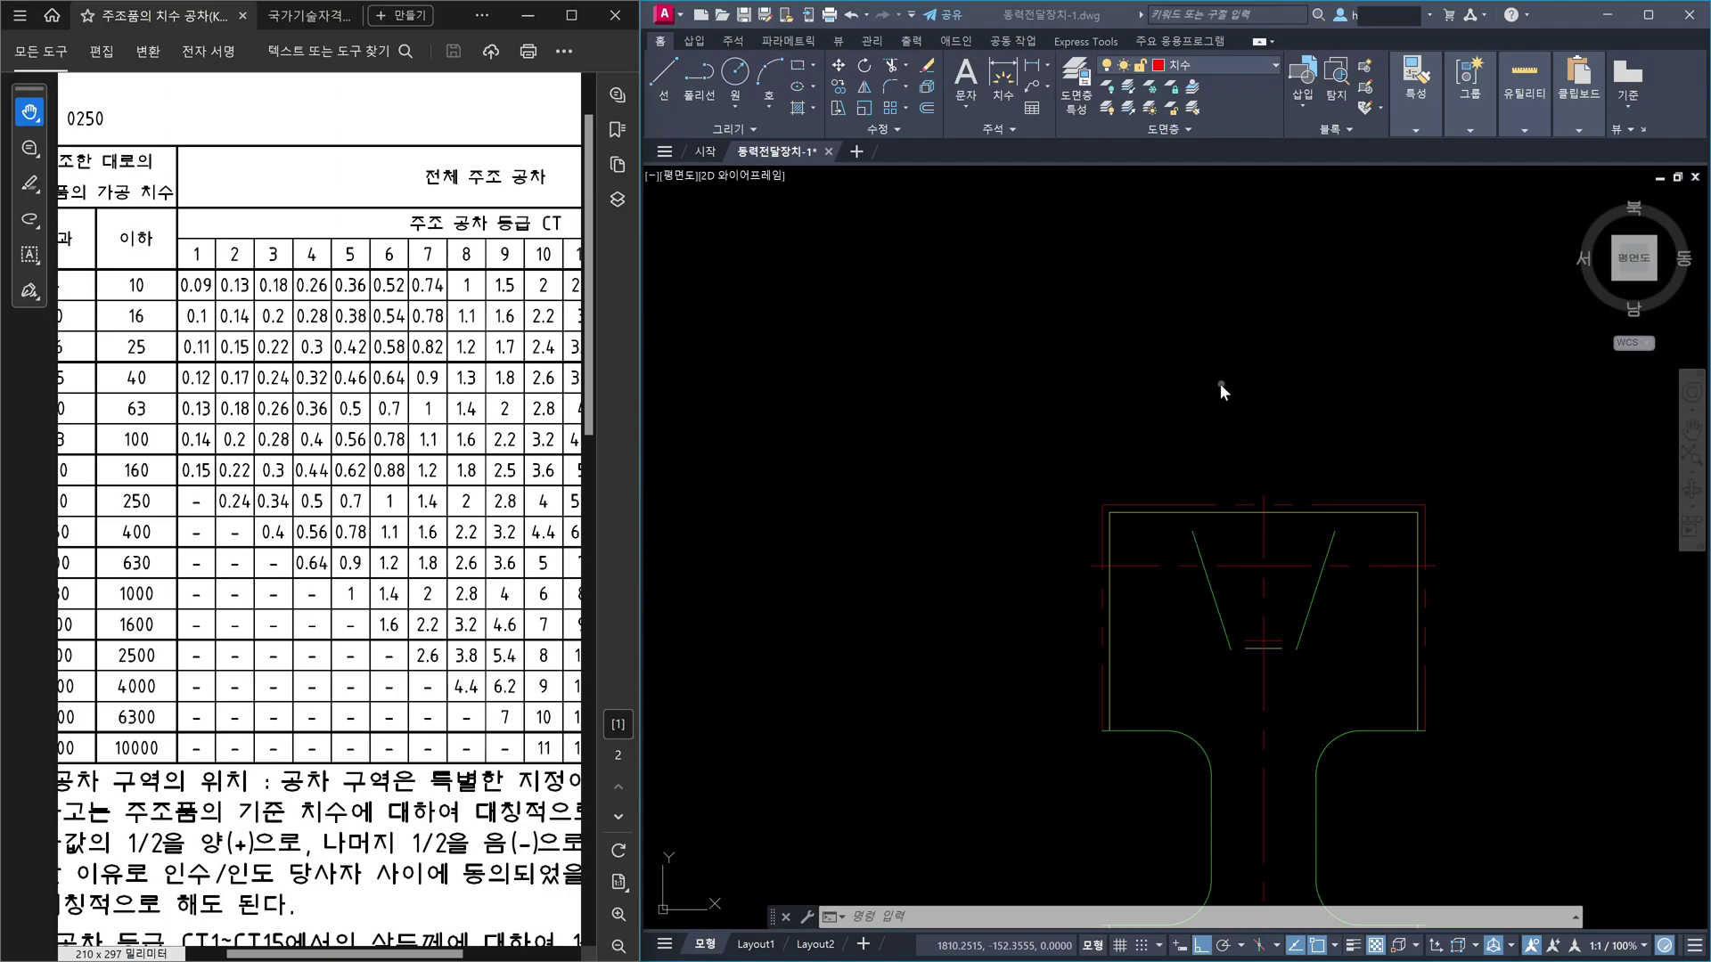
mouse_move(1148, 327)
mouse_down()
mouse_move(1088, 389)
mouse_move(1122, 392)
mouse_up()
mouse_move(1148, 328)
mouse_down()
mouse_move(1141, 378)
mouse_move(1187, 367)
mouse_move(1188, 435)
mouse_up()
mouse_move(1241, 352)
mouse_down()
mouse_move(1263, 390)
mouse_move(1255, 448)
mouse_up()
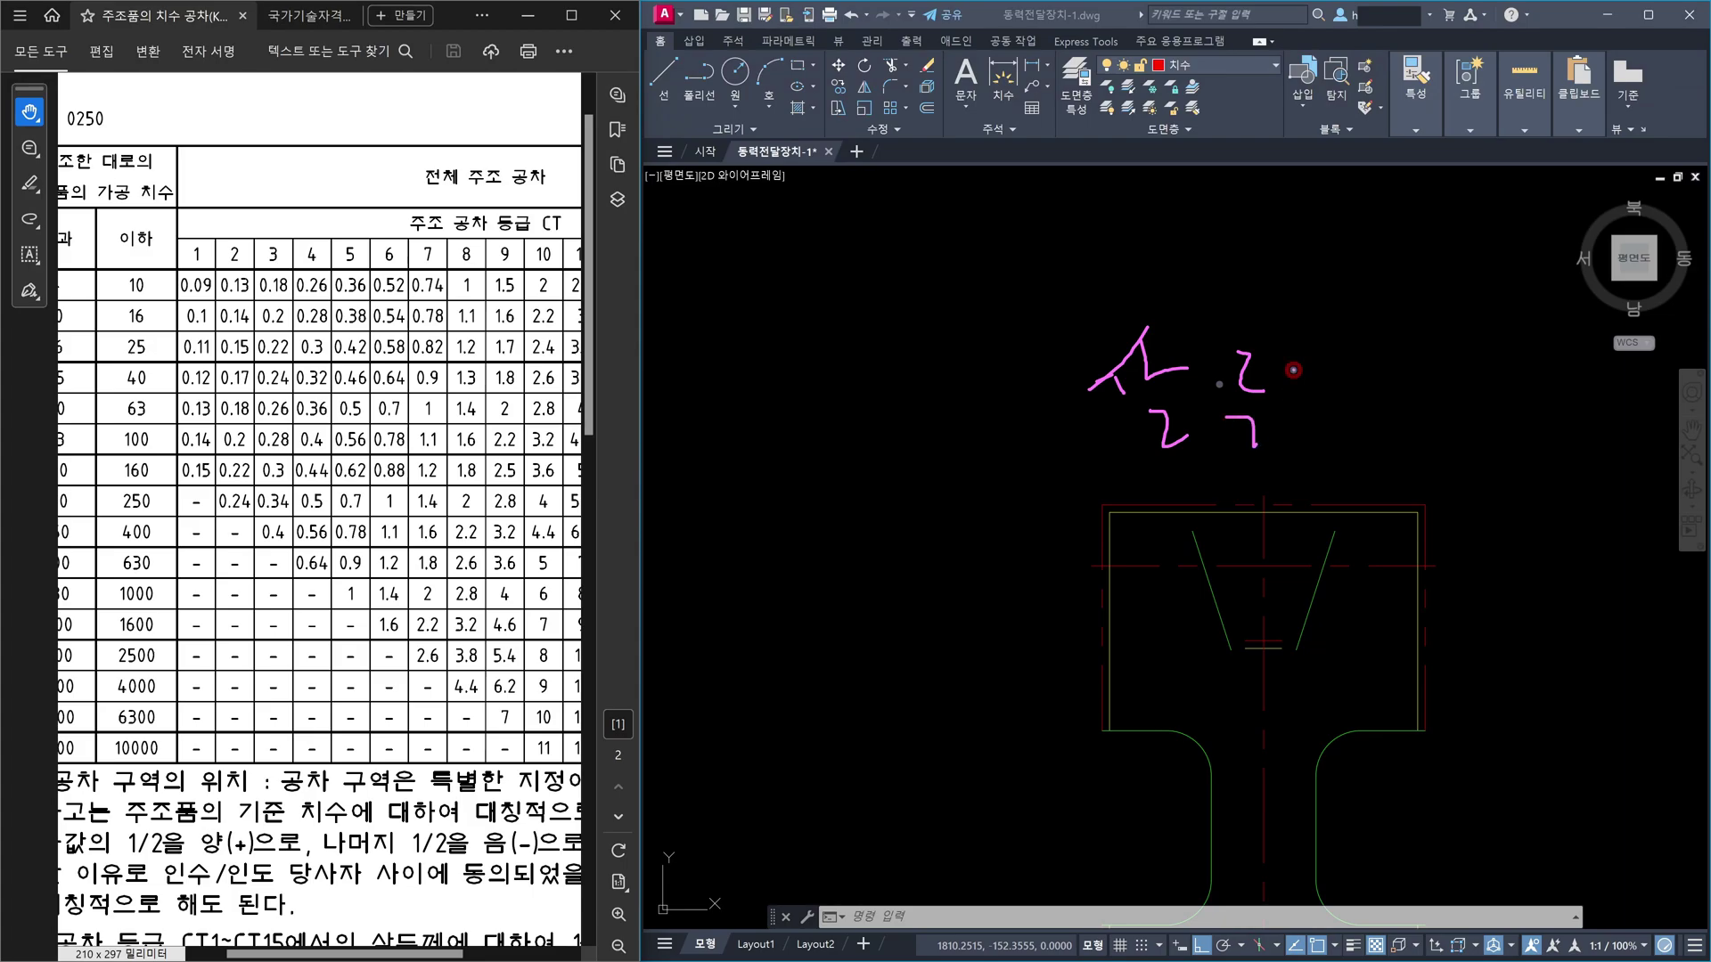
mouse_move(1294, 369)
mouse_down()
mouse_move(1369, 368)
mouse_move(1371, 435)
mouse_up()
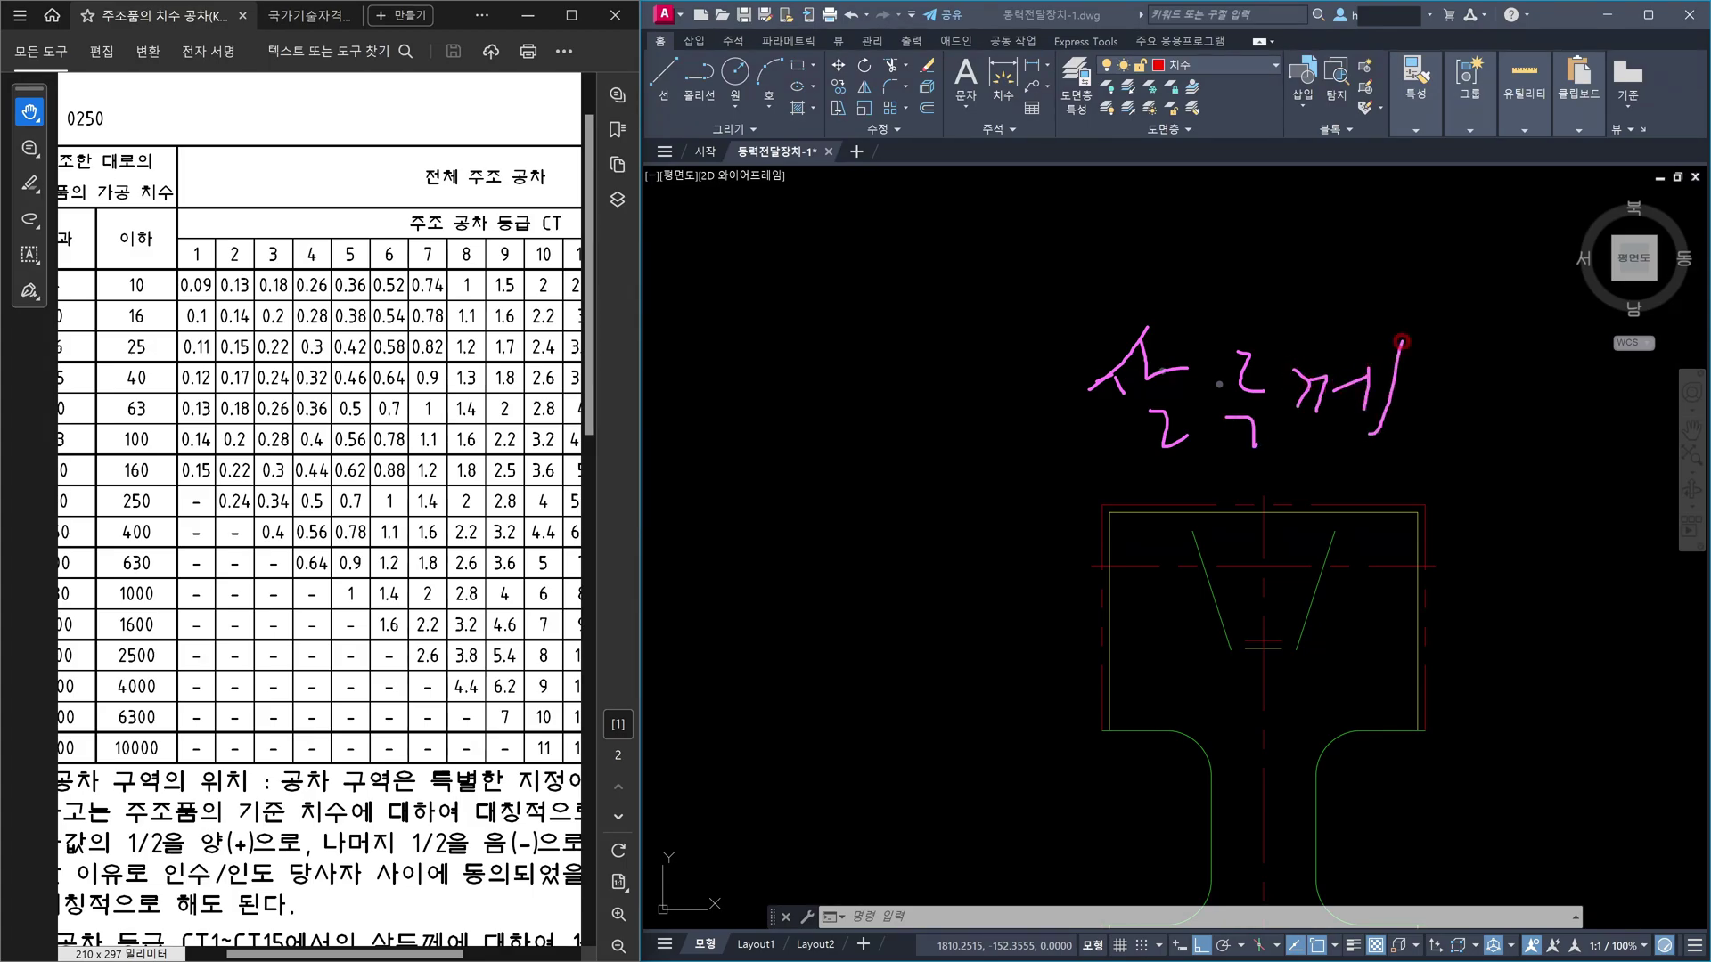
mouse_move(804, 361)
mouse_down()
mouse_move(800, 429)
mouse_move(883, 366)
mouse_move(859, 425)
mouse_up()
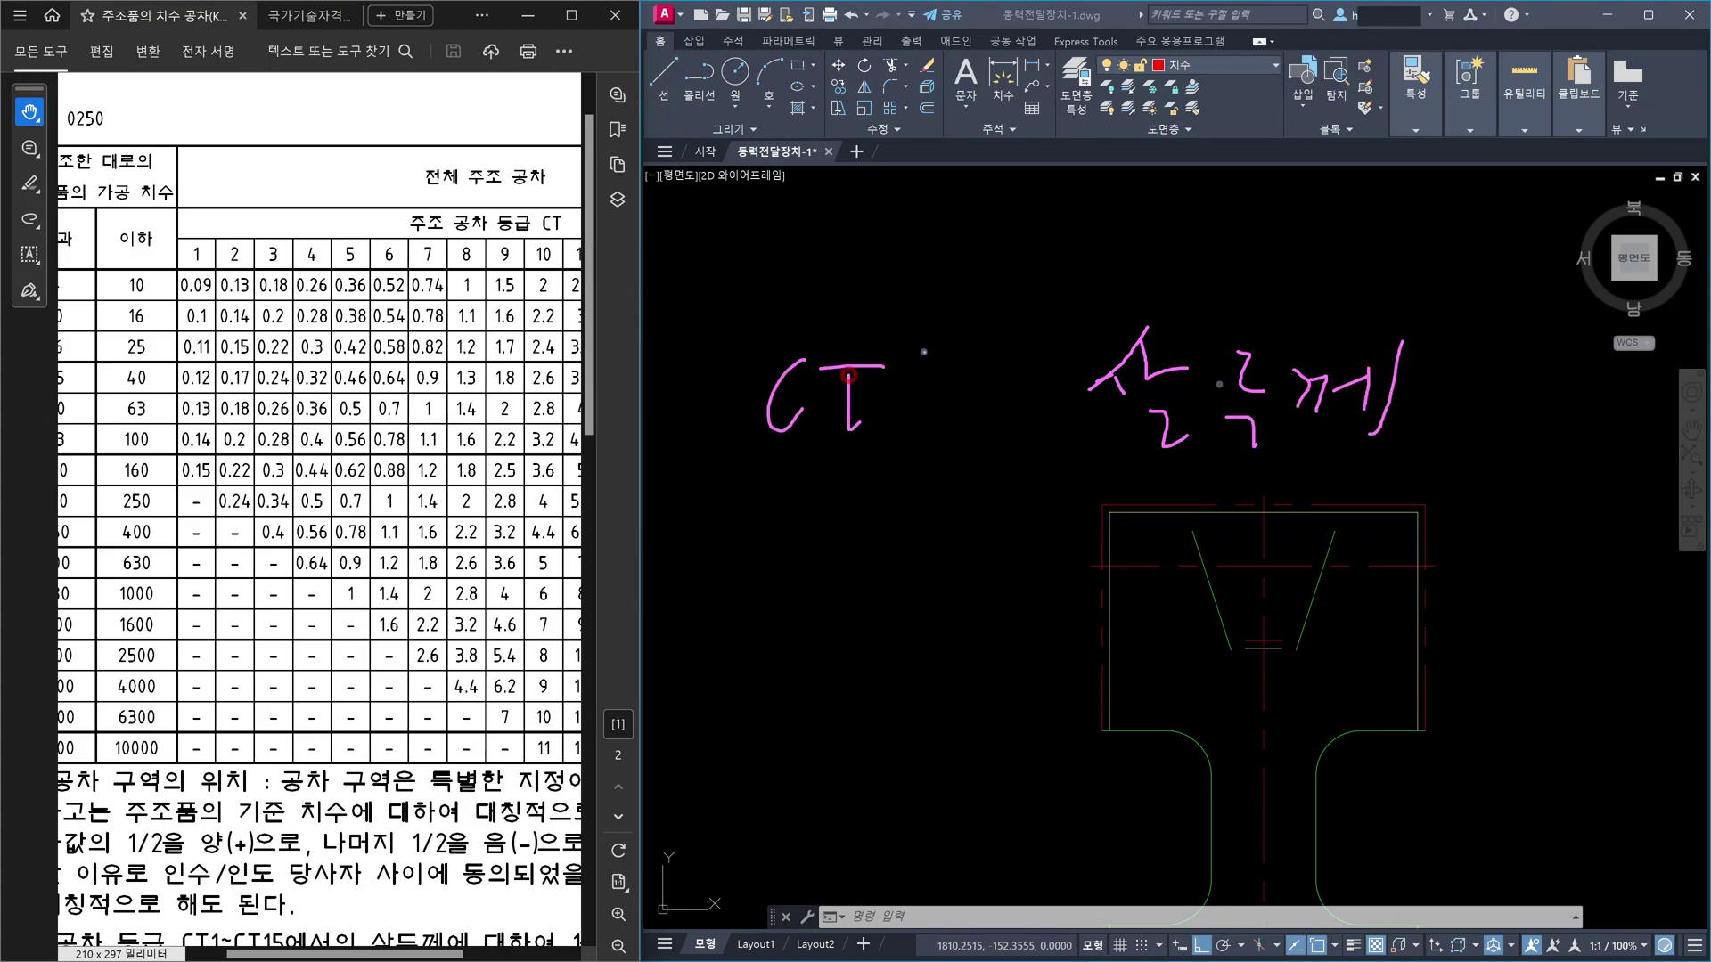
drag(922, 352, 915, 419)
drag(965, 350, 952, 427)
drag(1082, 456, 1386, 460)
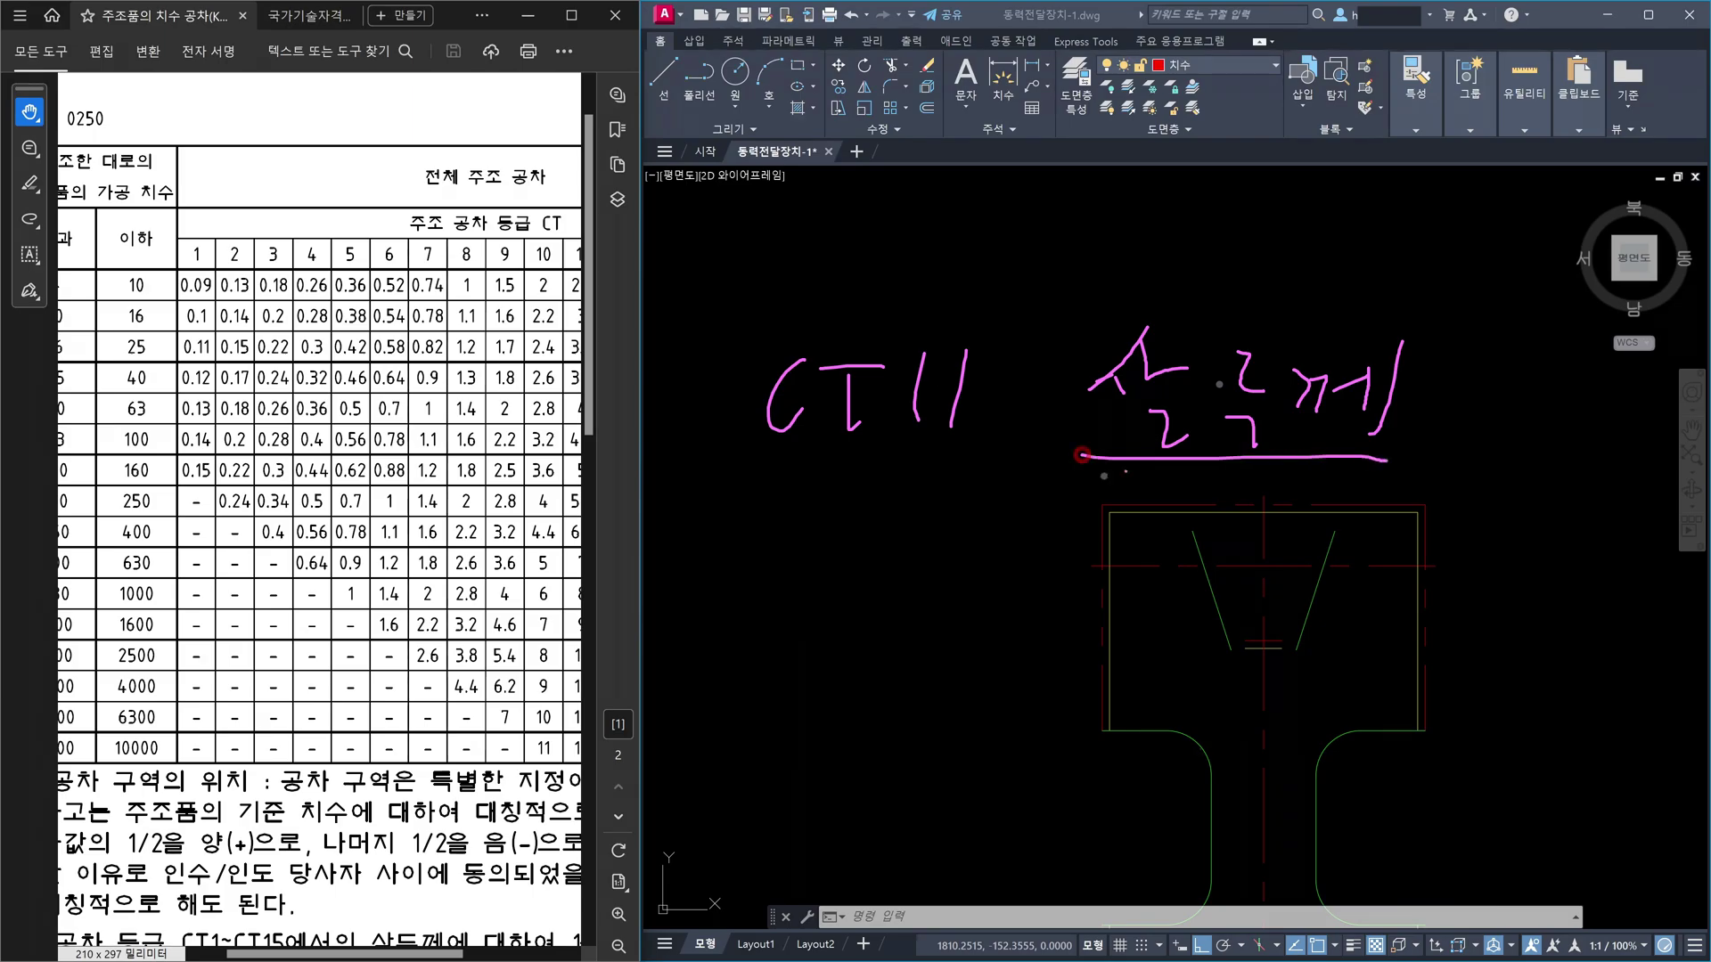
mouse_move(974, 511)
mouse_down()
mouse_move(993, 390)
mouse_move(1002, 421)
mouse_up()
mouse_move(910, 593)
mouse_down()
mouse_move(977, 587)
mouse_move(962, 619)
mouse_up()
drag(1007, 557, 998, 616)
mouse_move(832, 700)
mouse_down()
mouse_move(851, 746)
mouse_move(933, 688)
mouse_move(905, 771)
mouse_up()
mouse_move(974, 693)
mouse_down()
mouse_move(977, 741)
mouse_move(1075, 715)
mouse_up()
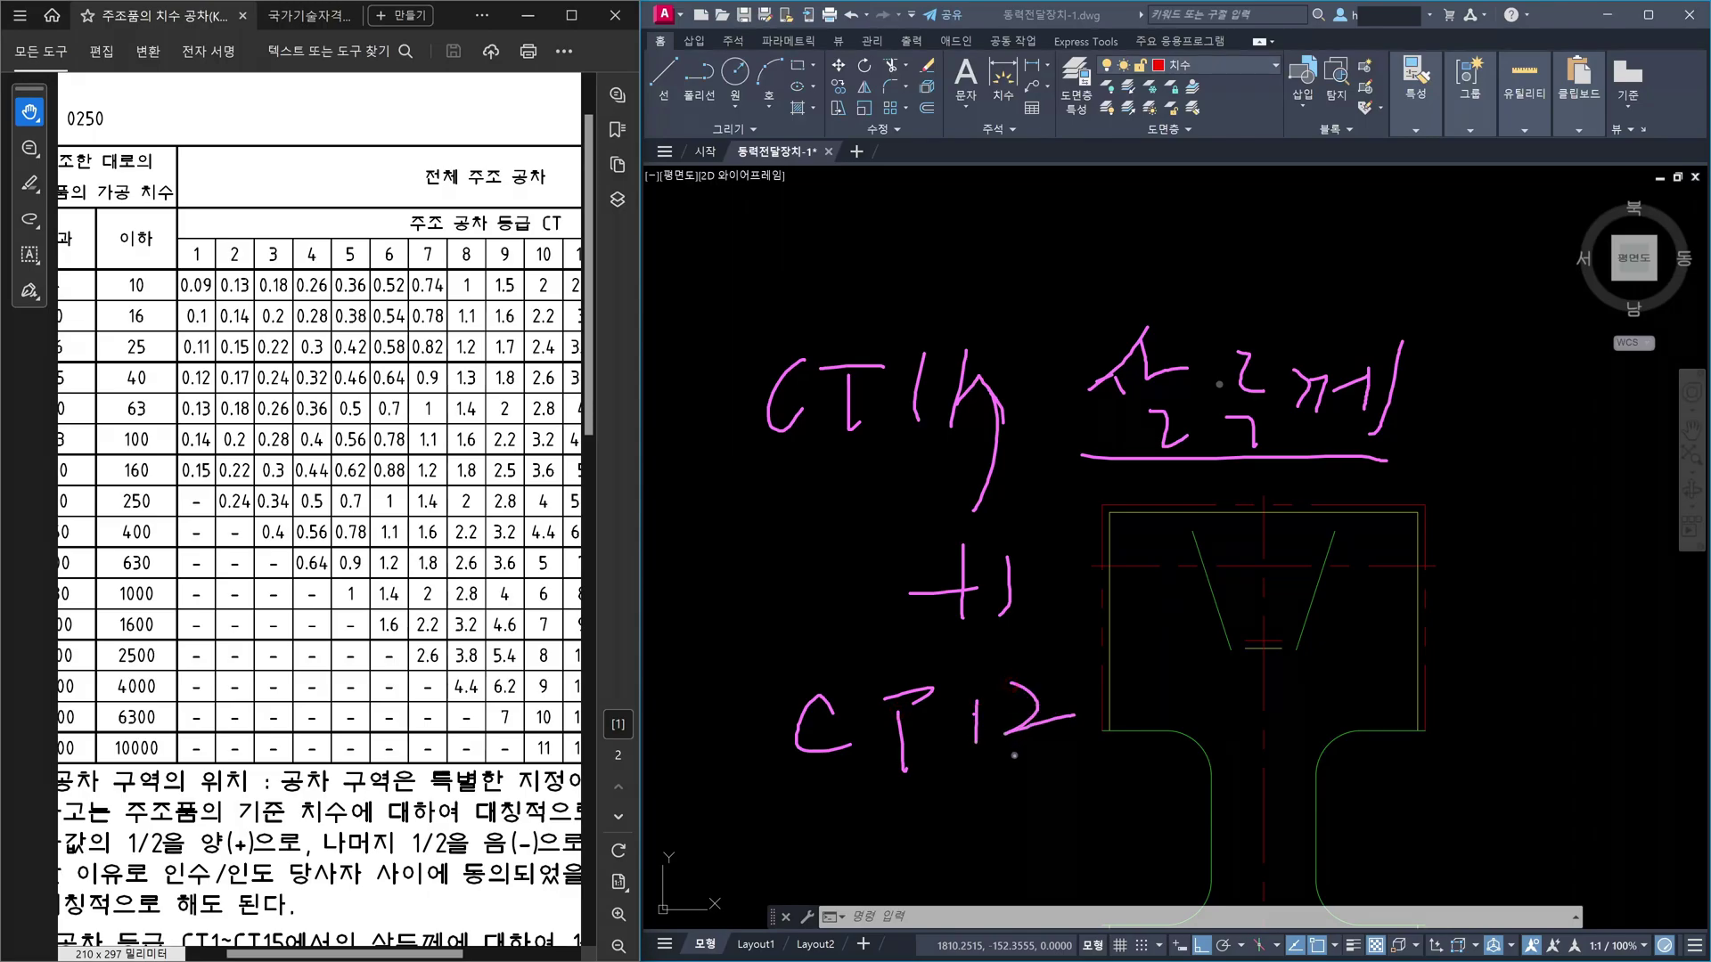
key(Escape)
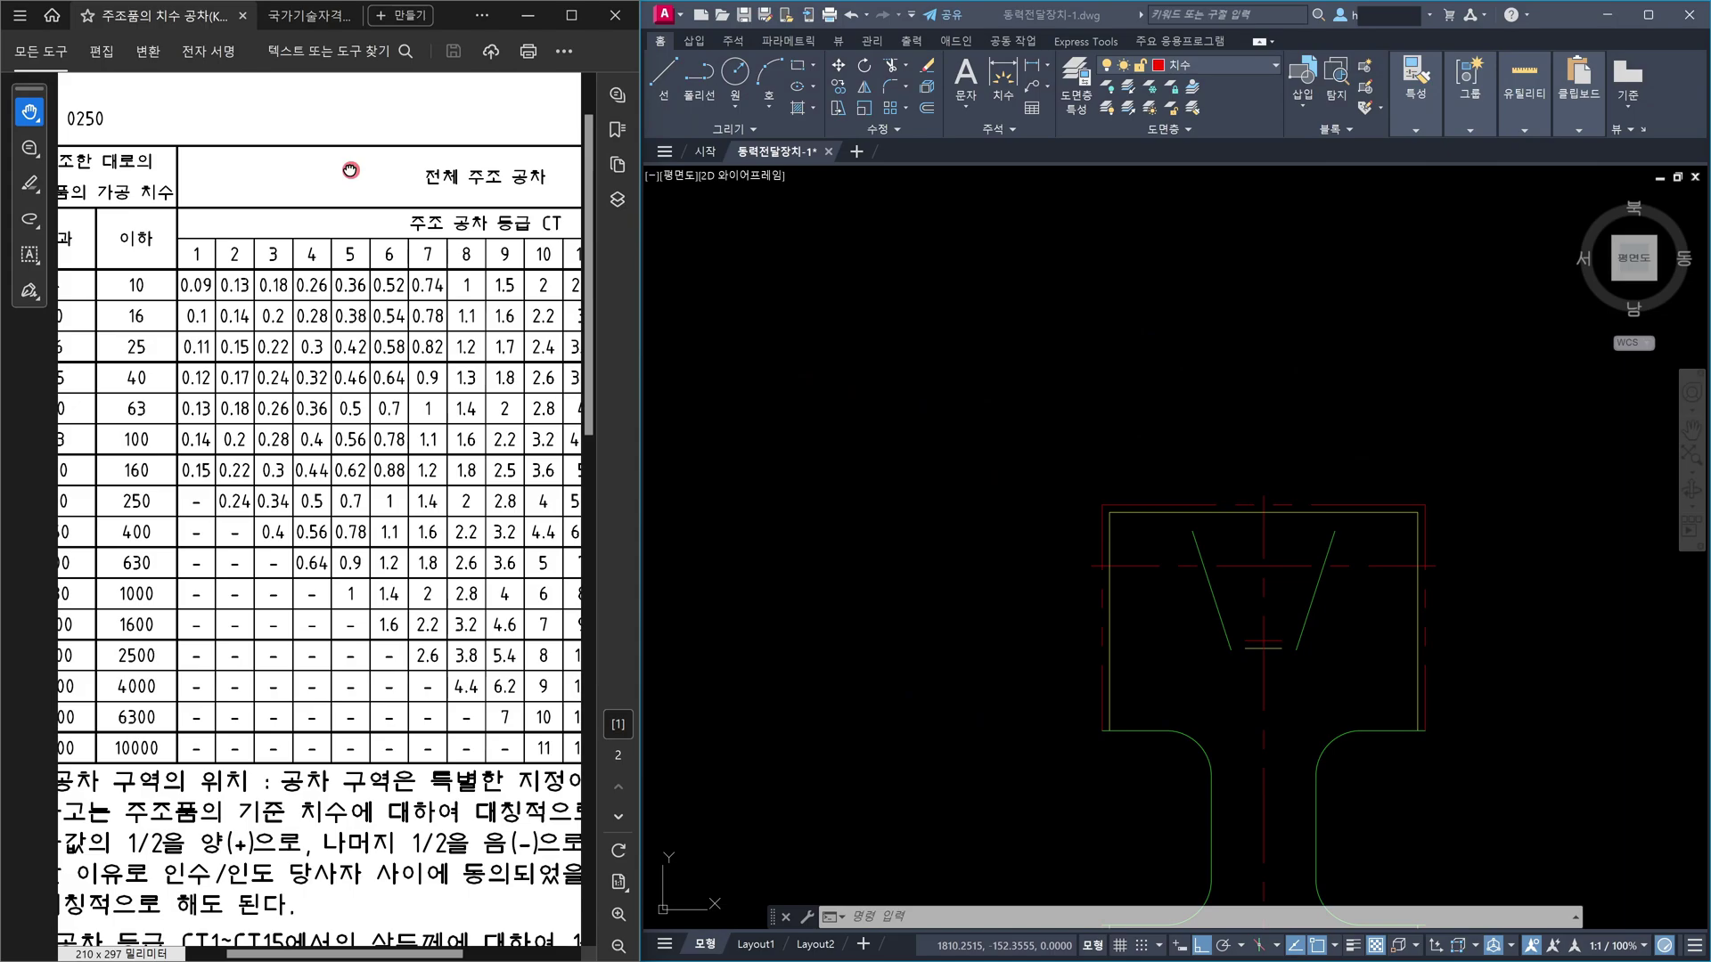
- Check the CT 12 column in the tolerance table, and offset the V-groove's left flank inward by 1.05
drag(350, 171, 164, 176)
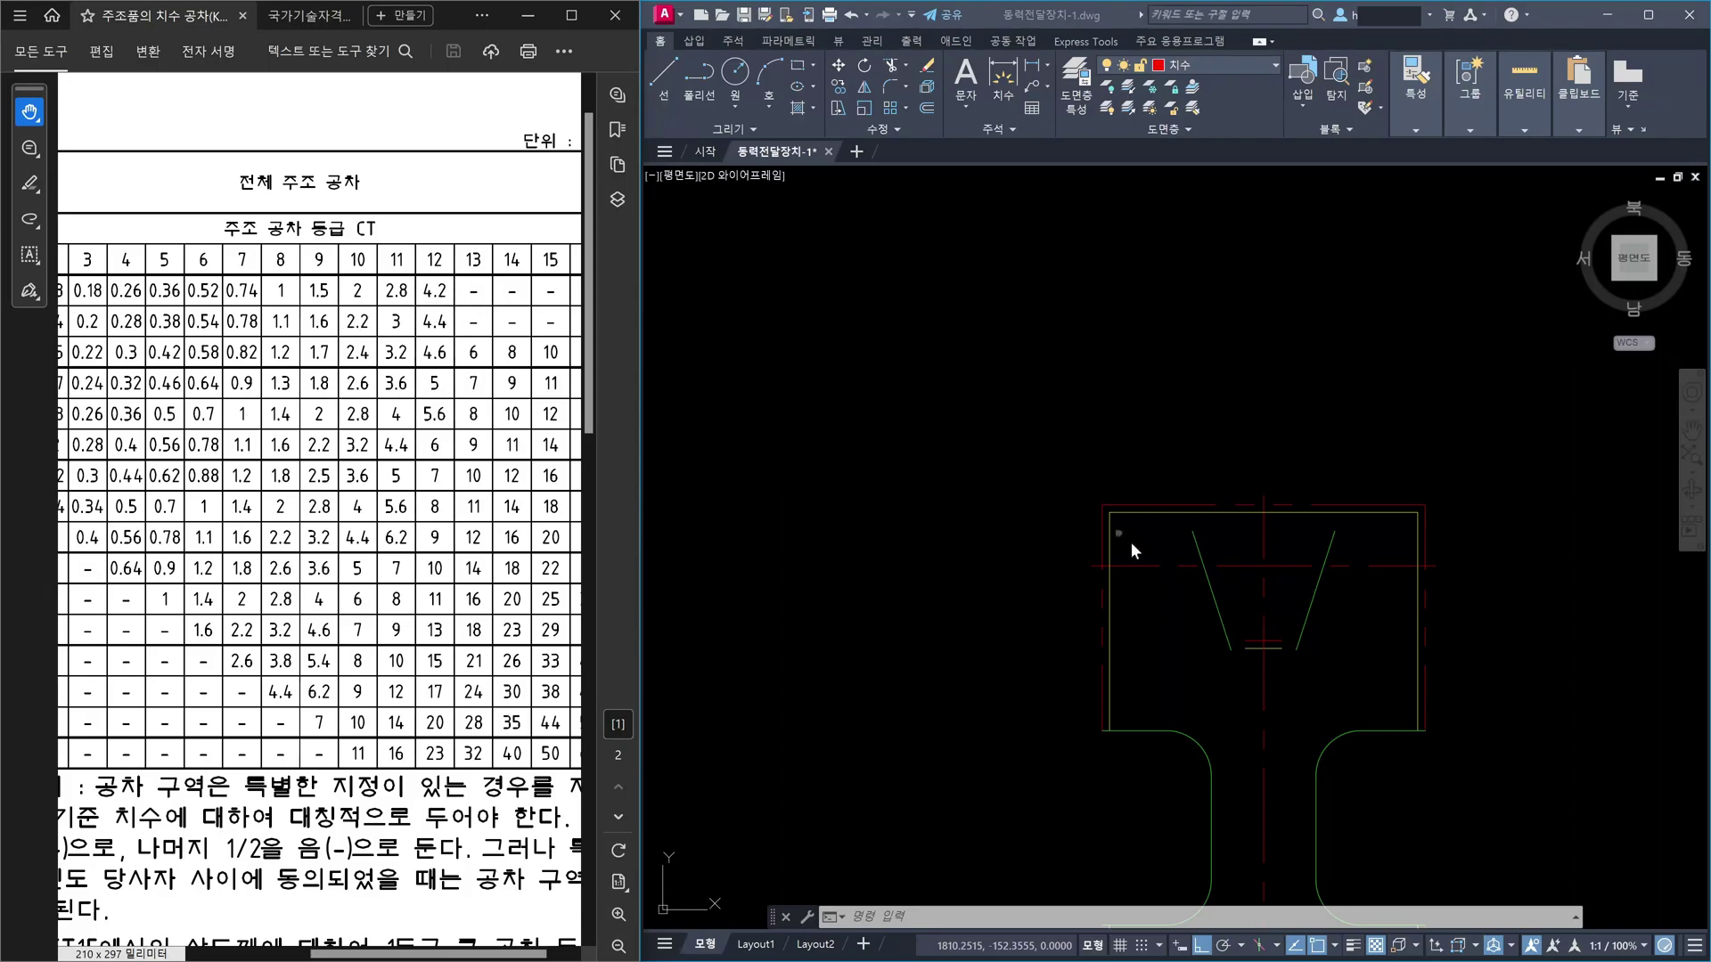
scroll(1233, 597, up, 4)
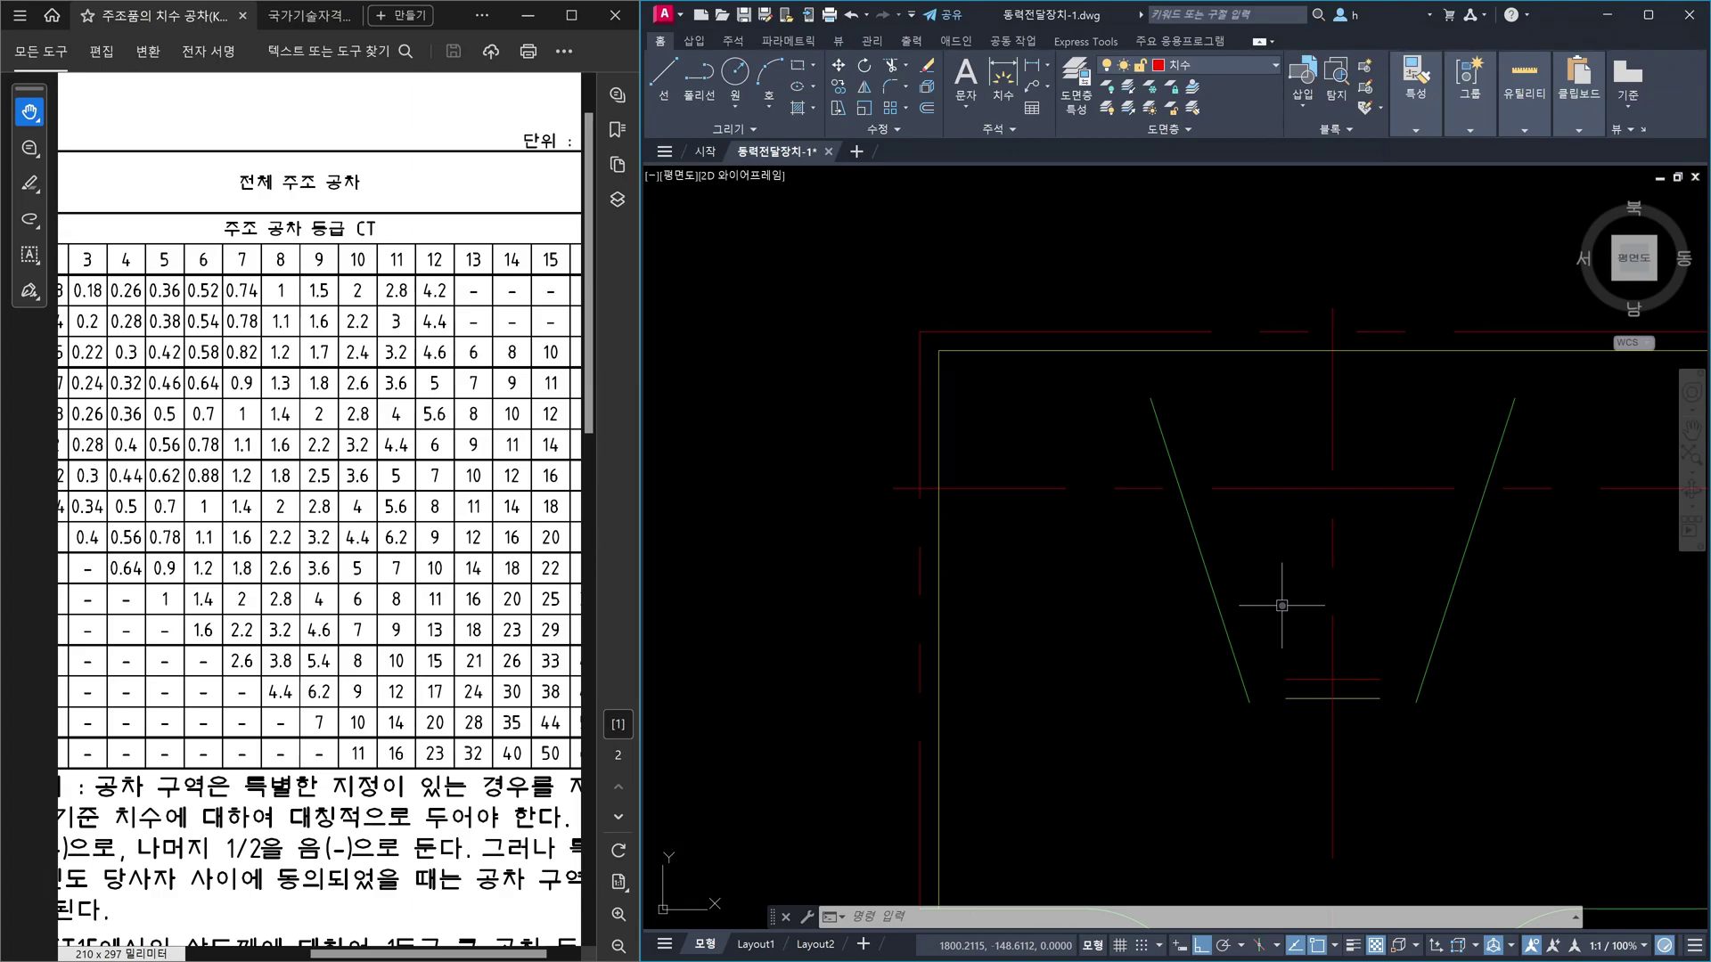
text(o)
key(Return)
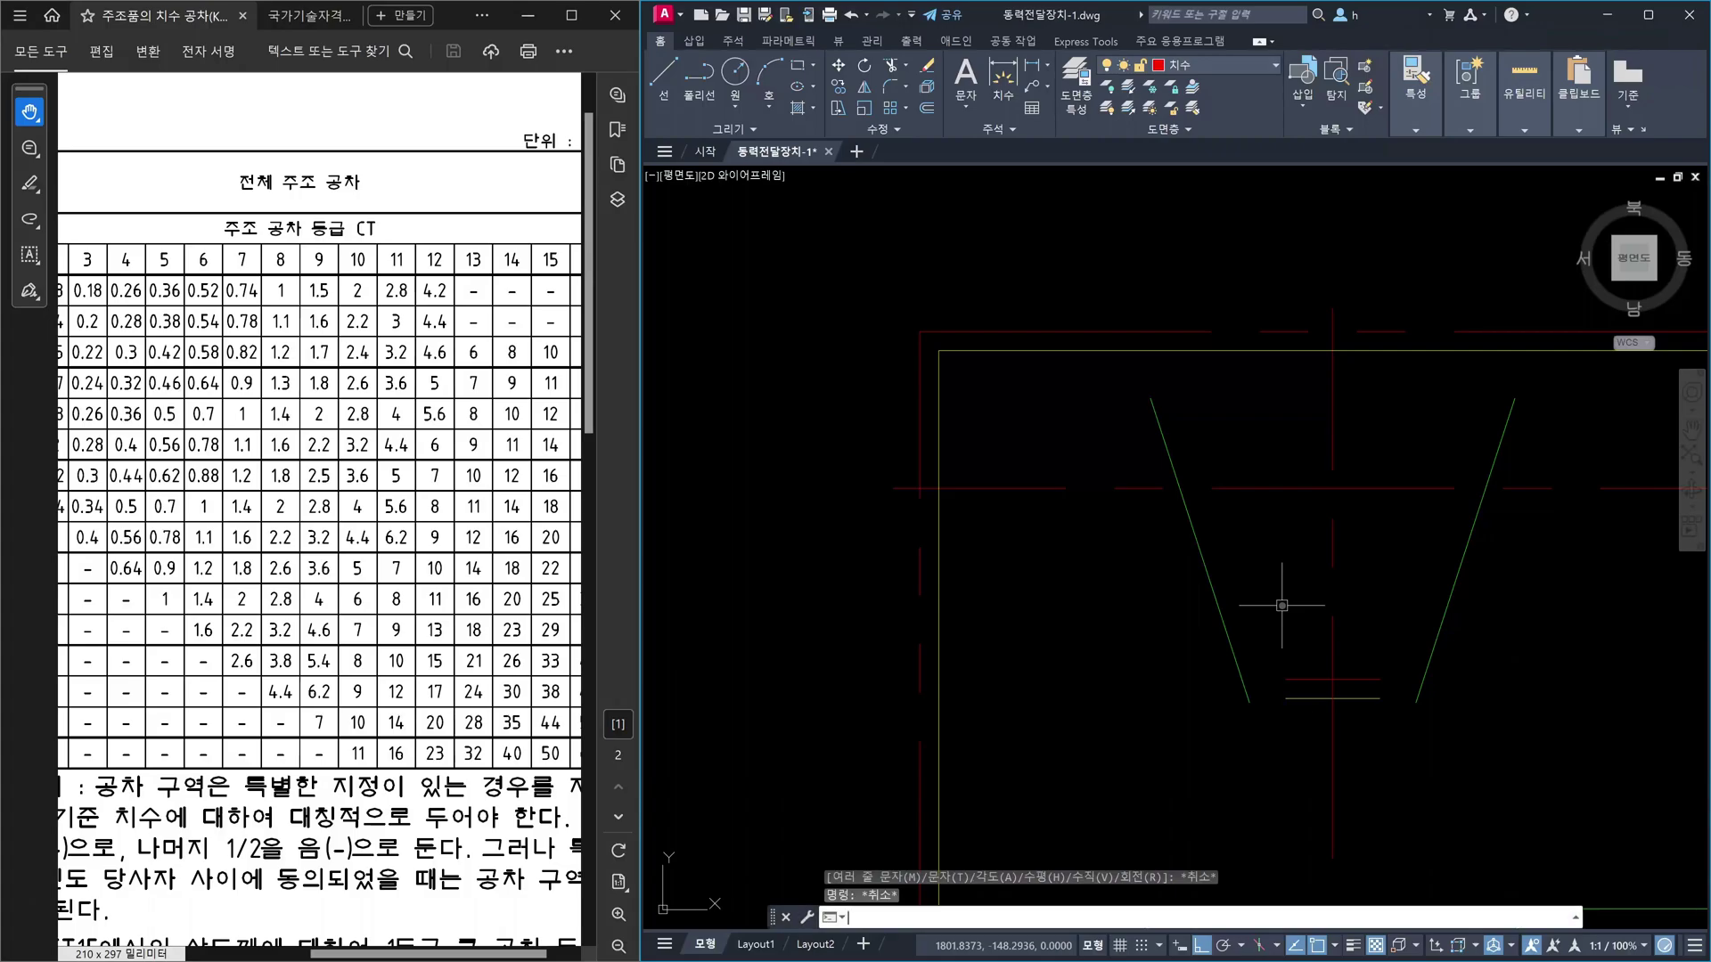
text(1.05)
key(Return)
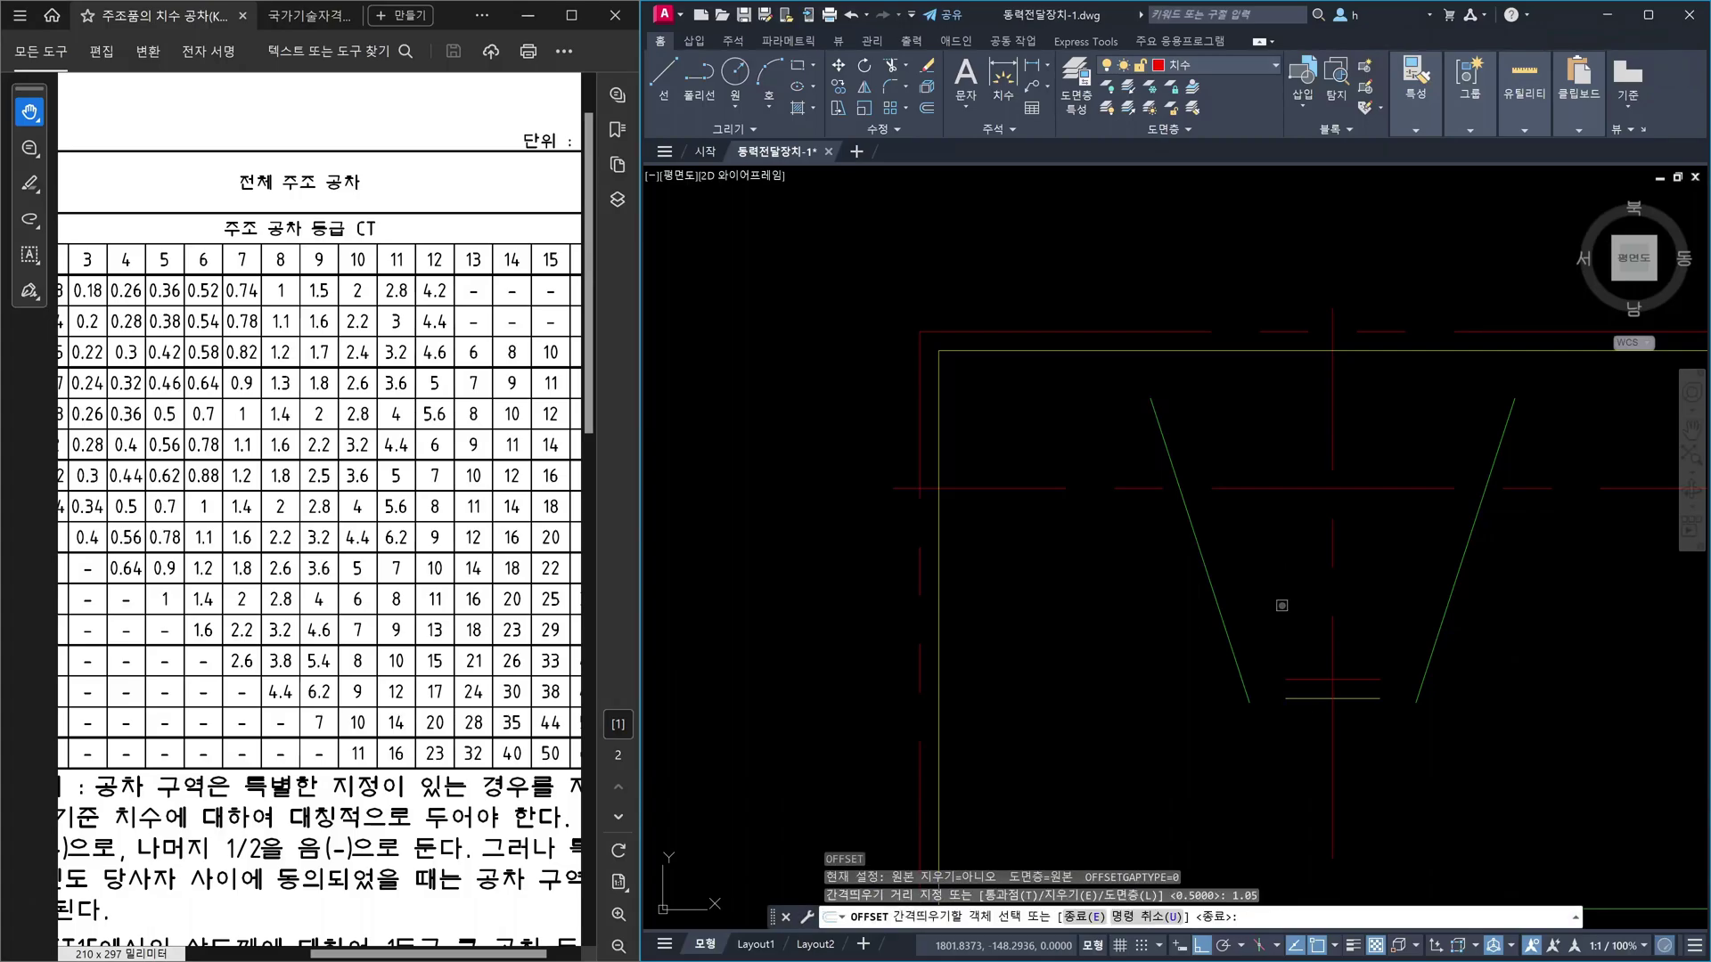
click(1215, 589)
click(1264, 577)
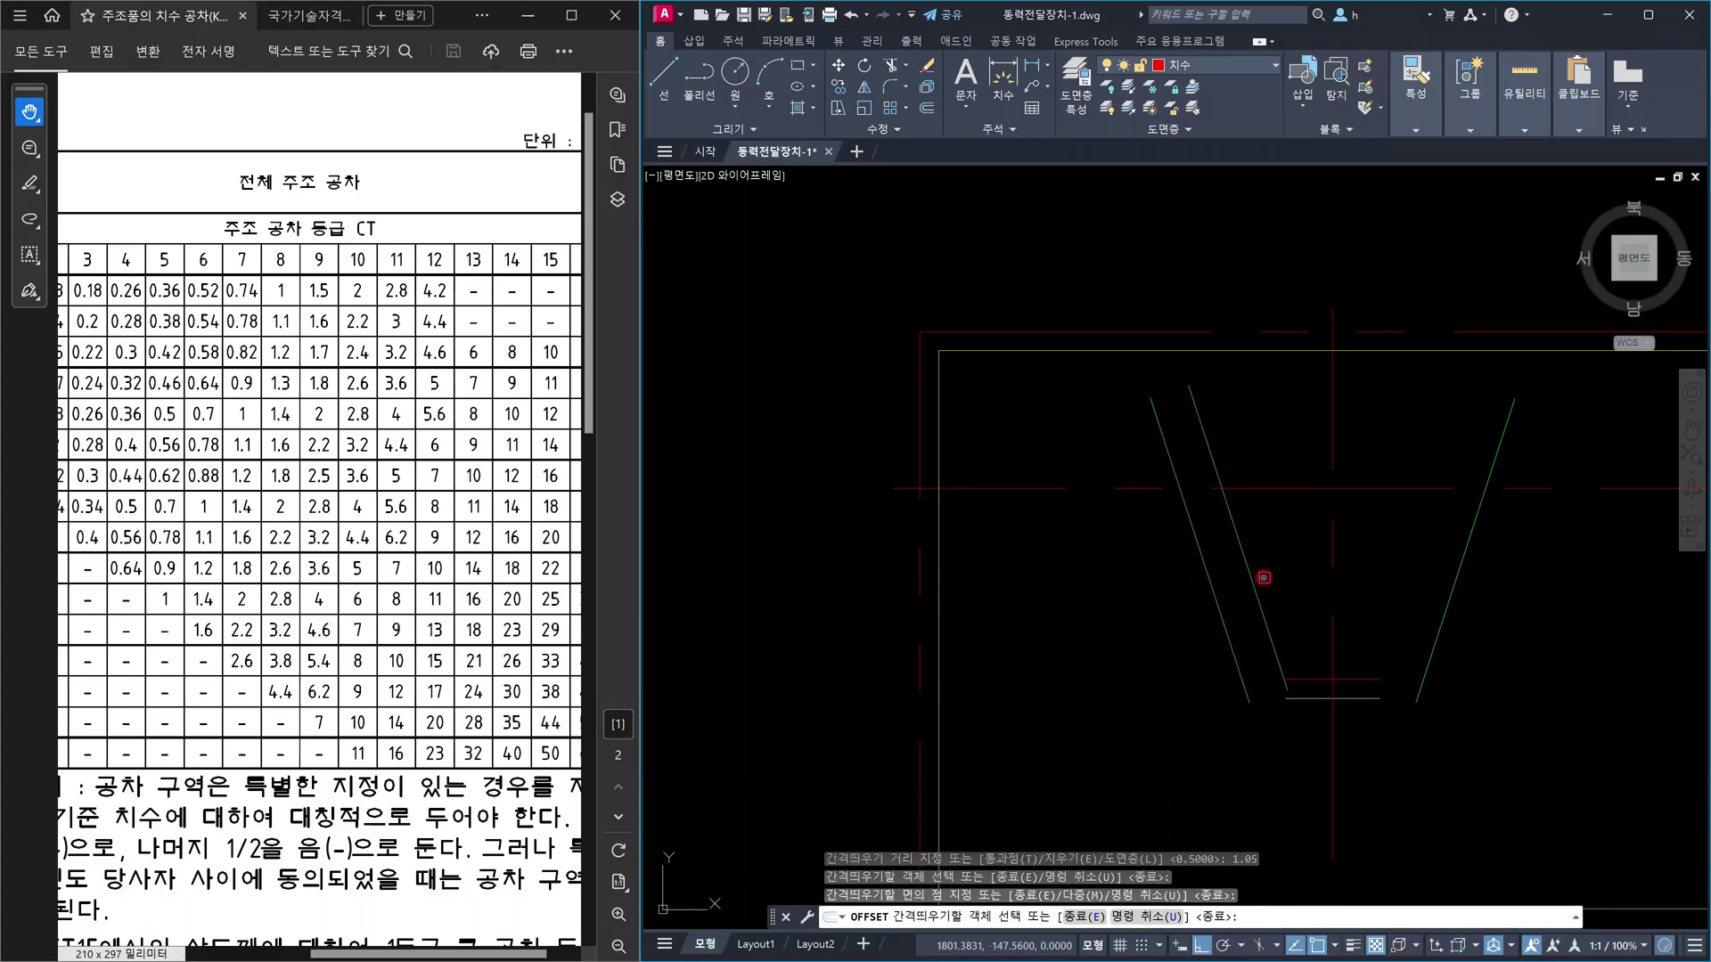
- Delete the line just offset from the groove's left flank
key(Escape)
click(1263, 577)
click(1239, 575)
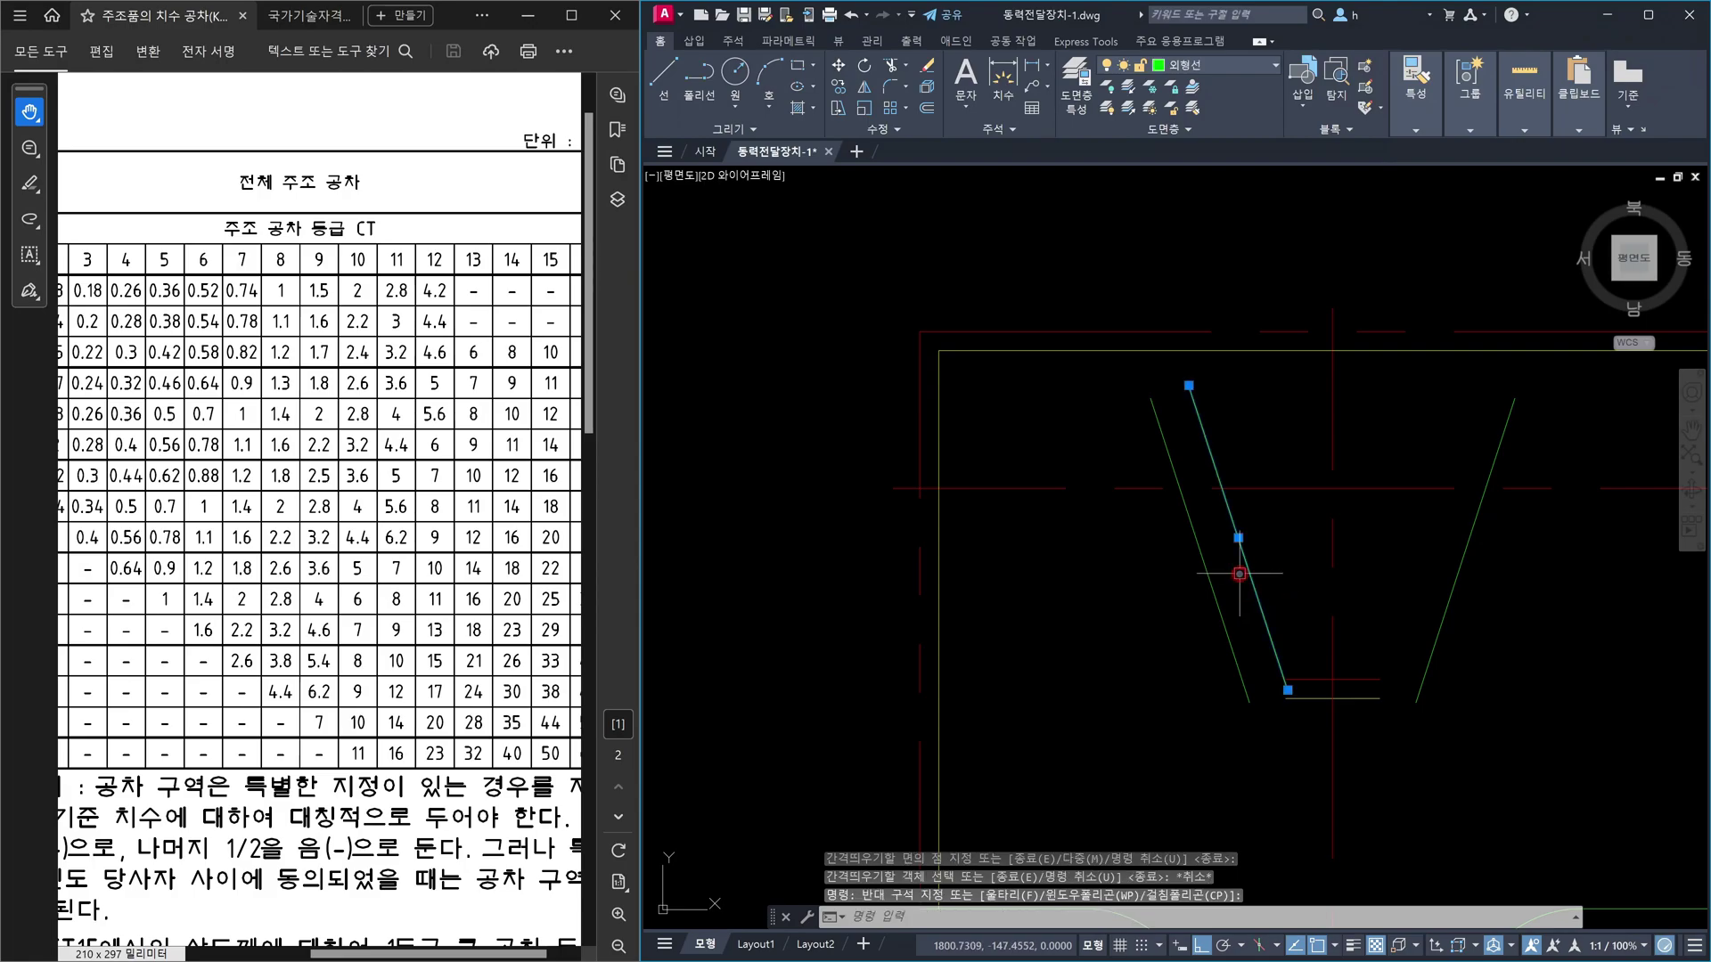
key(Delete)
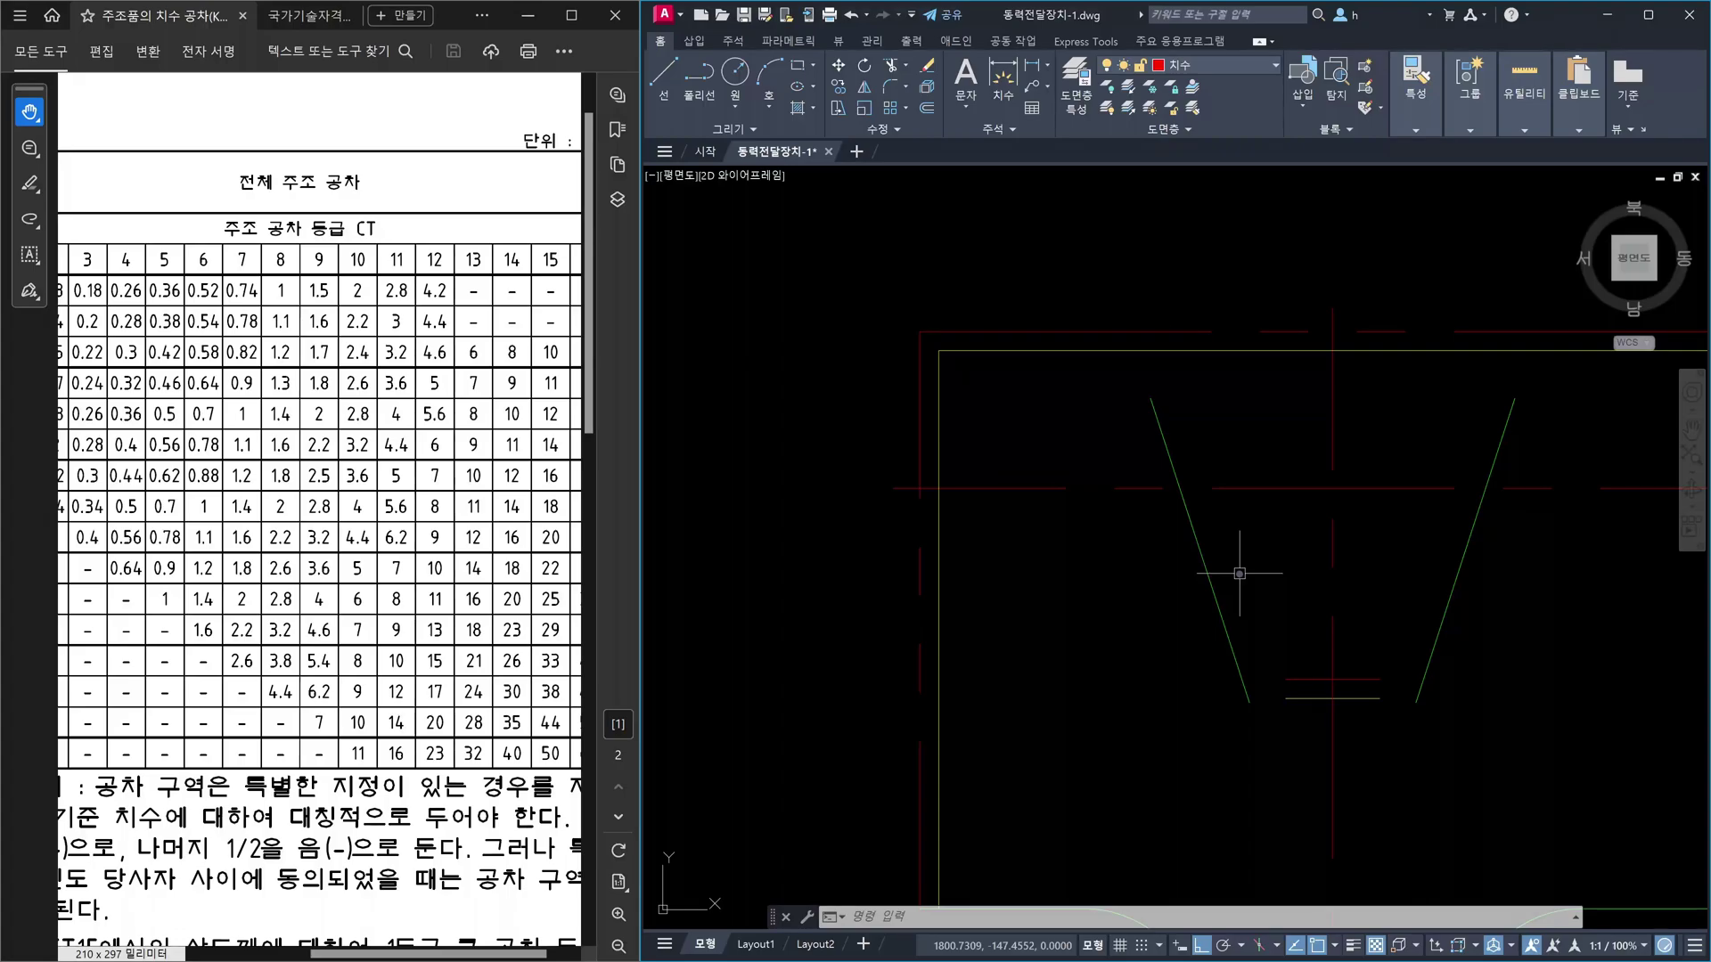
- Offset the V-groove's left green flank inward by 1.1
text(o)
key(Return)
text(1.1)
key(Return)
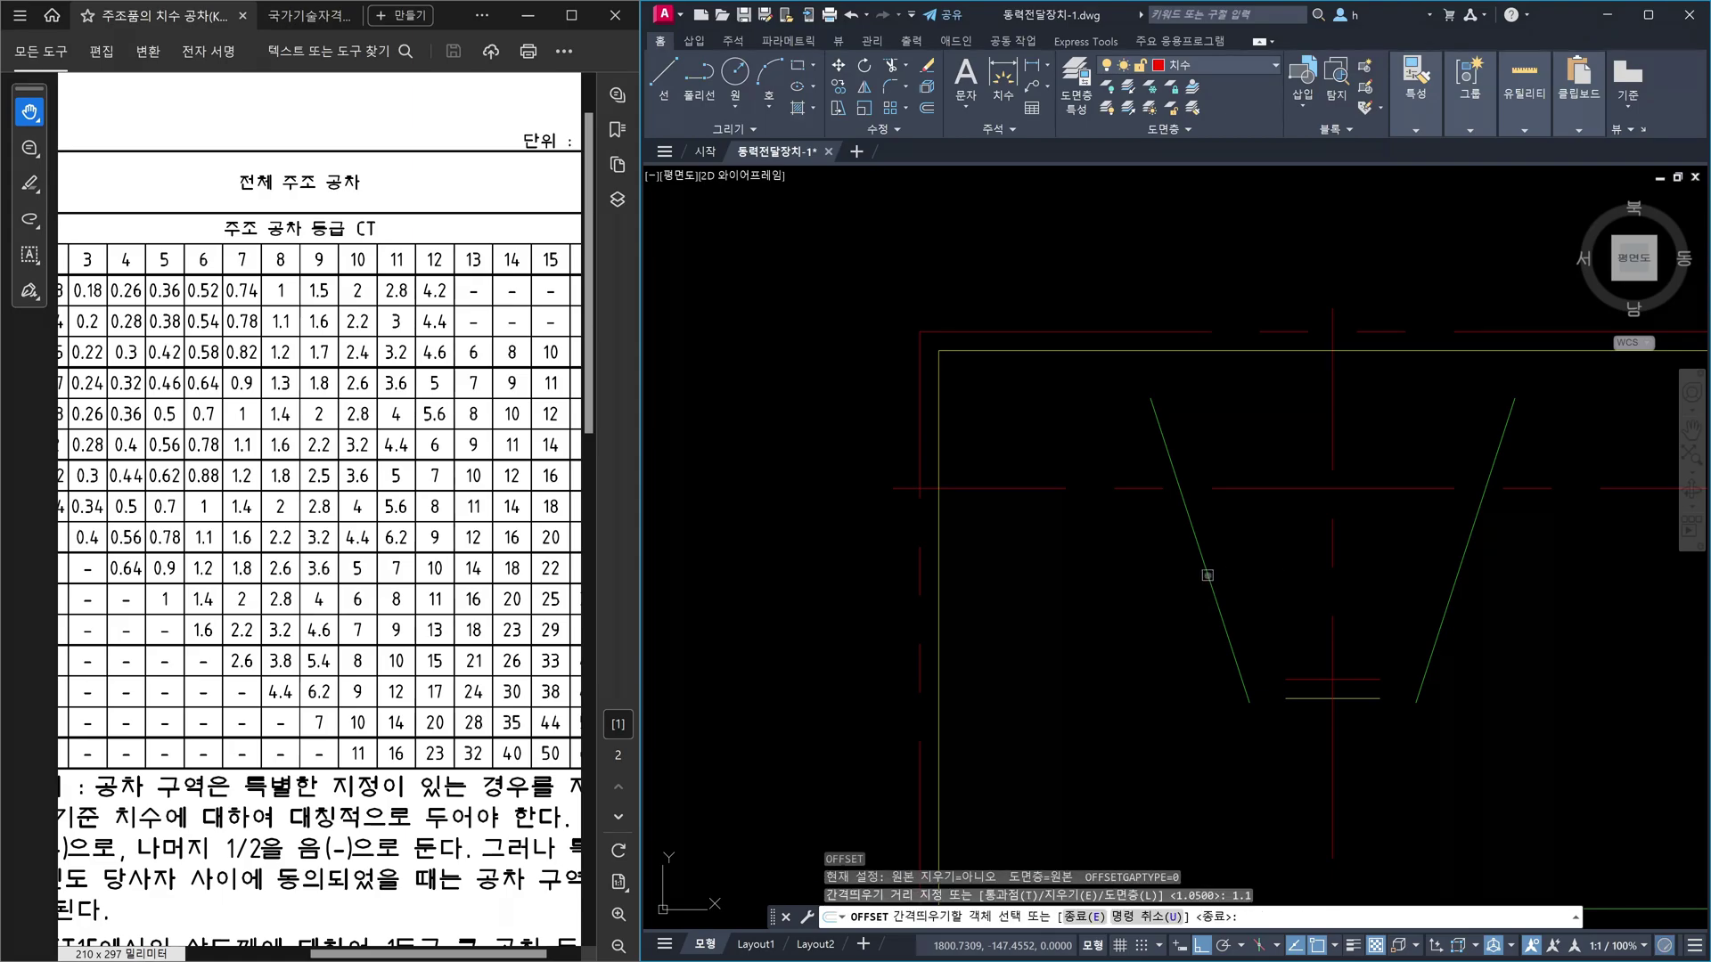
click(1207, 575)
click(1262, 571)
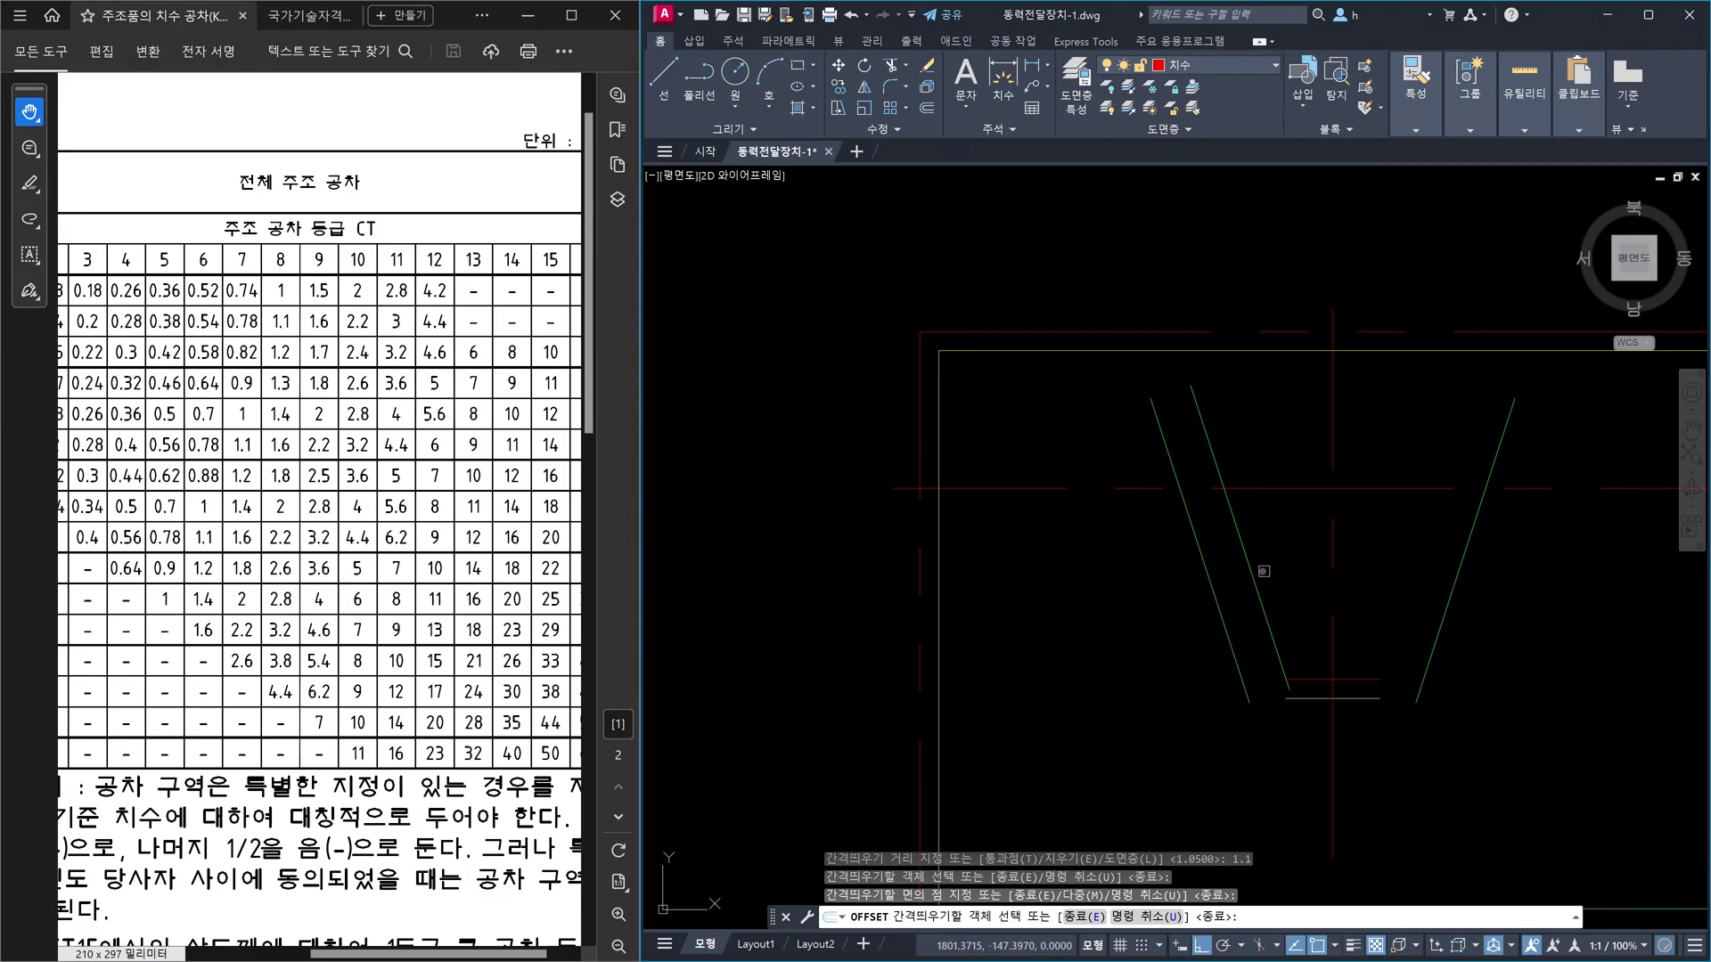
key(Return)
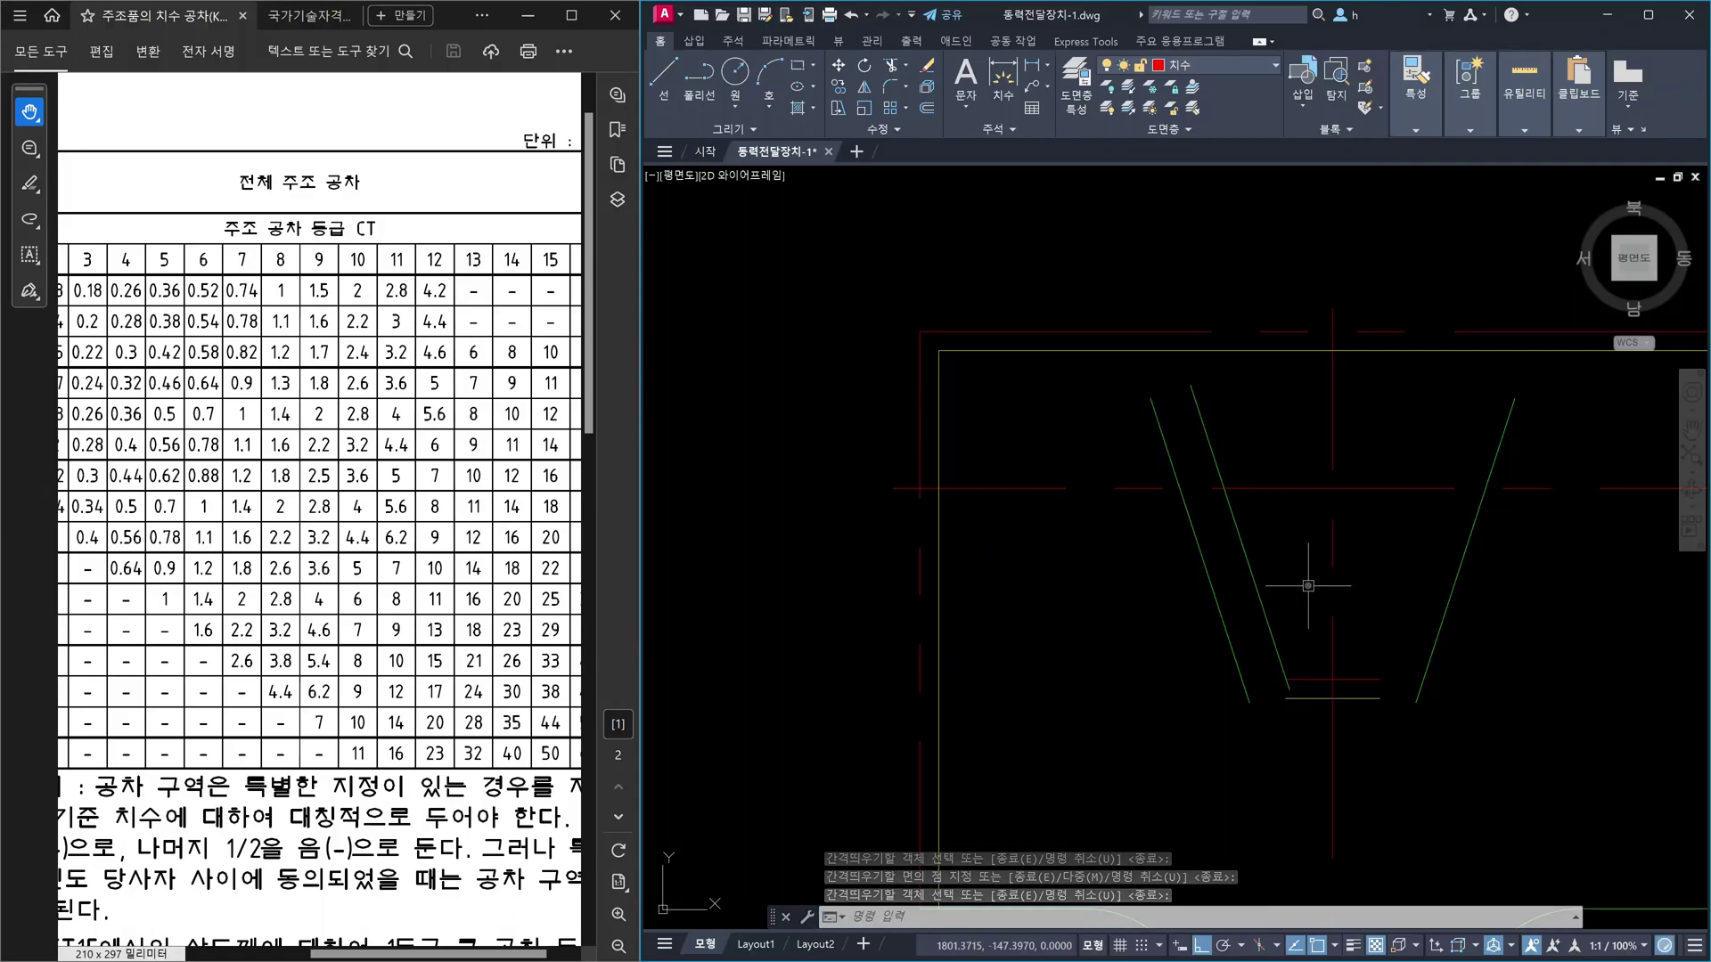
key(Escape)
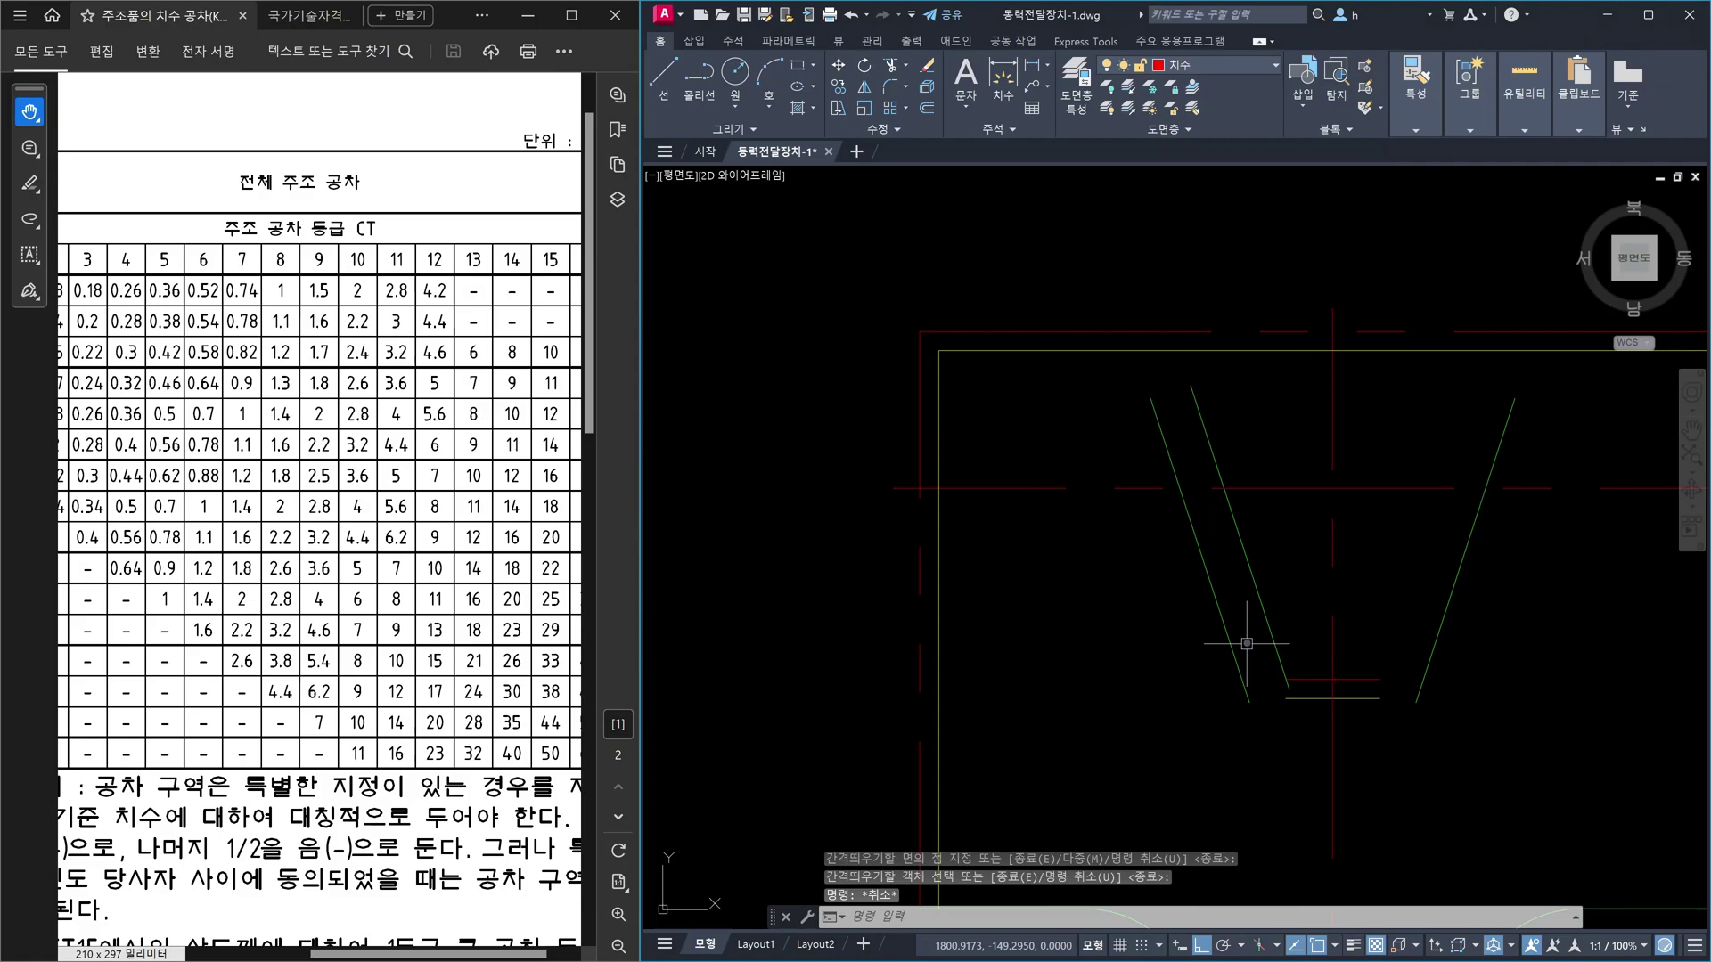
key(Escape)
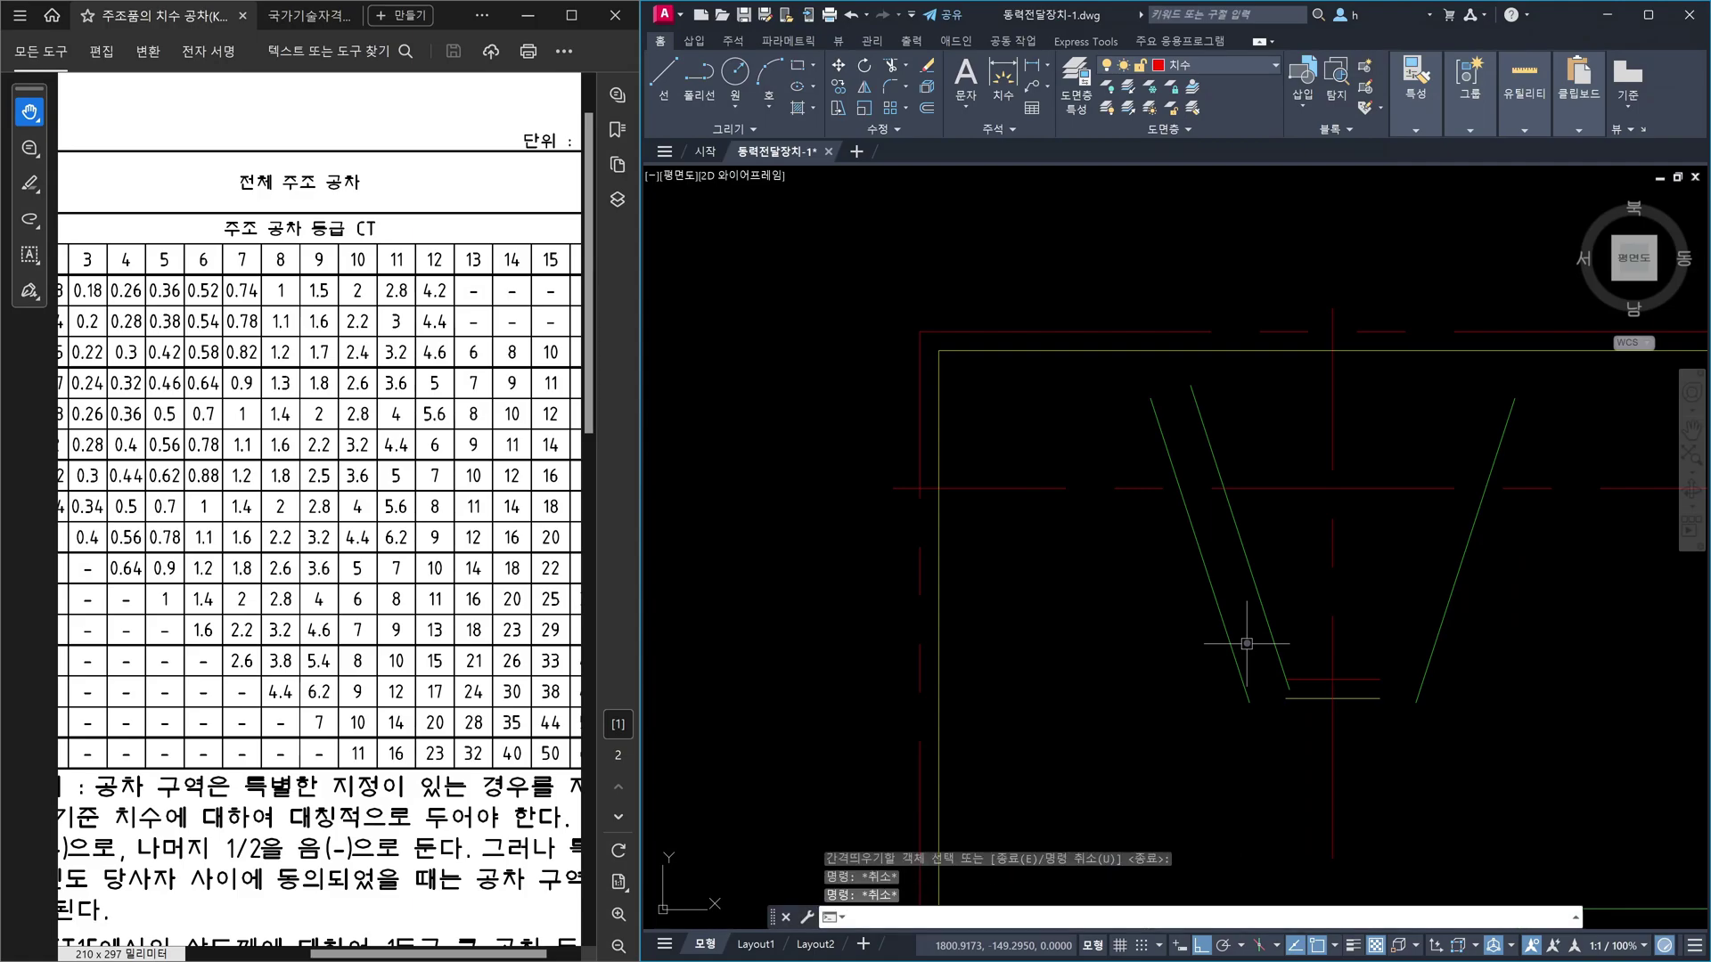
- Match the new inner flank line's properties to the yellow groove floor line
text(ma)
key(Return)
click(1301, 689)
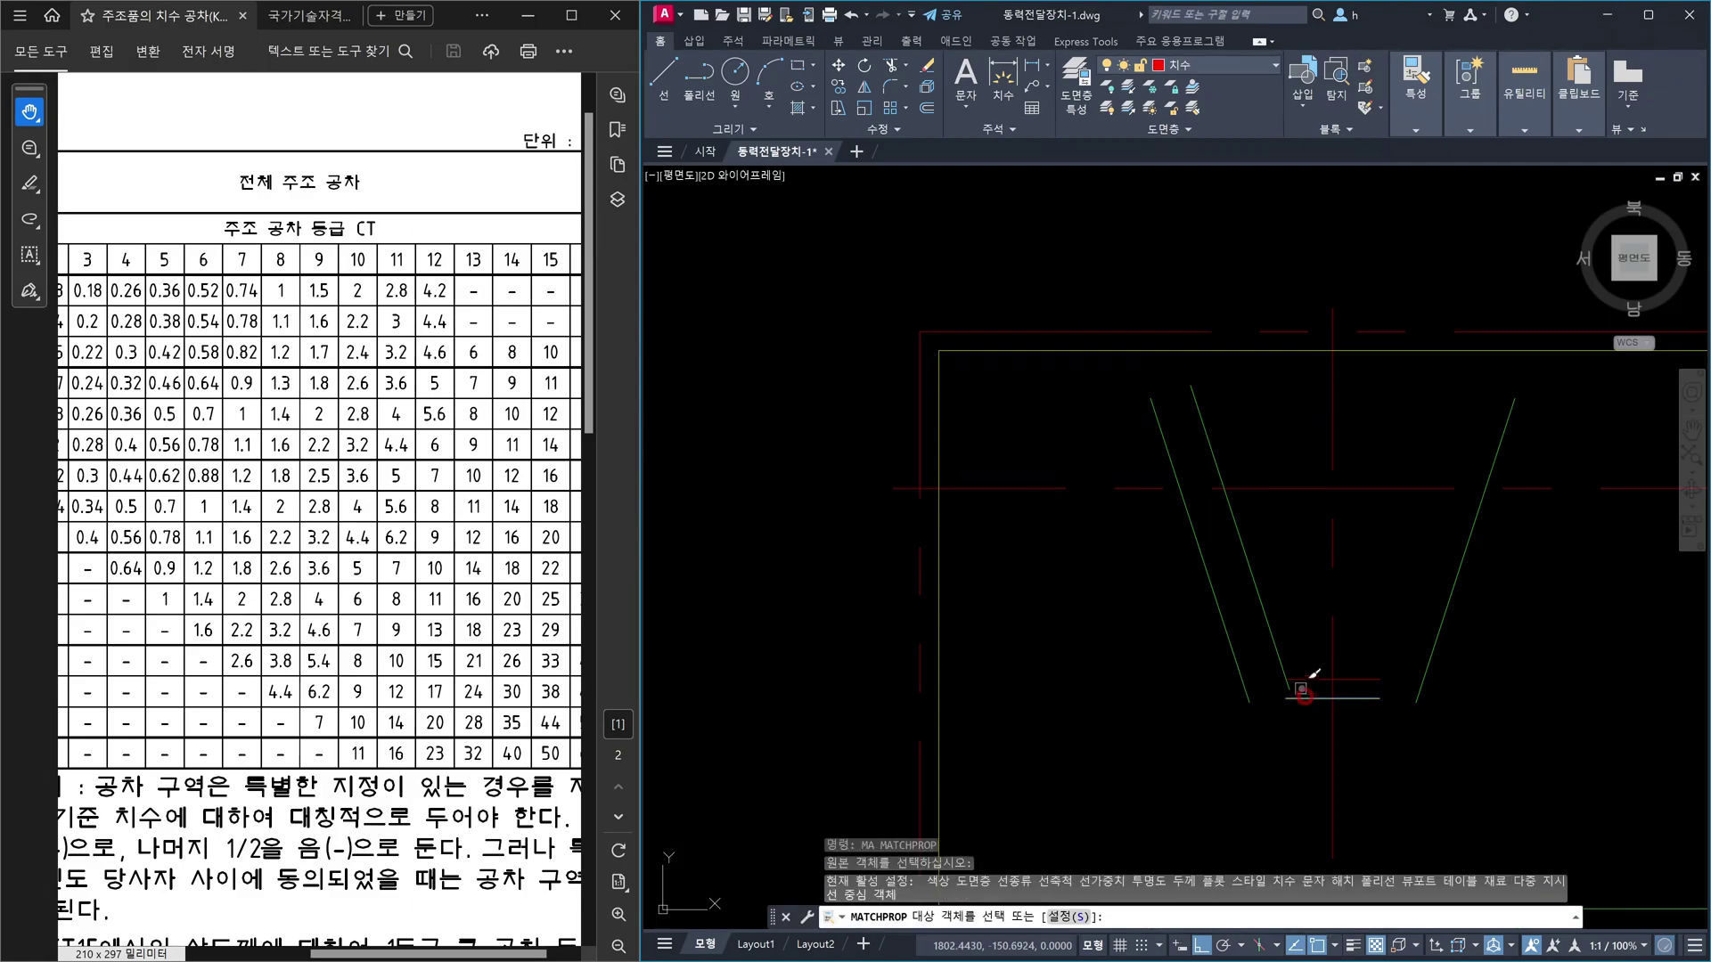
key(Escape)
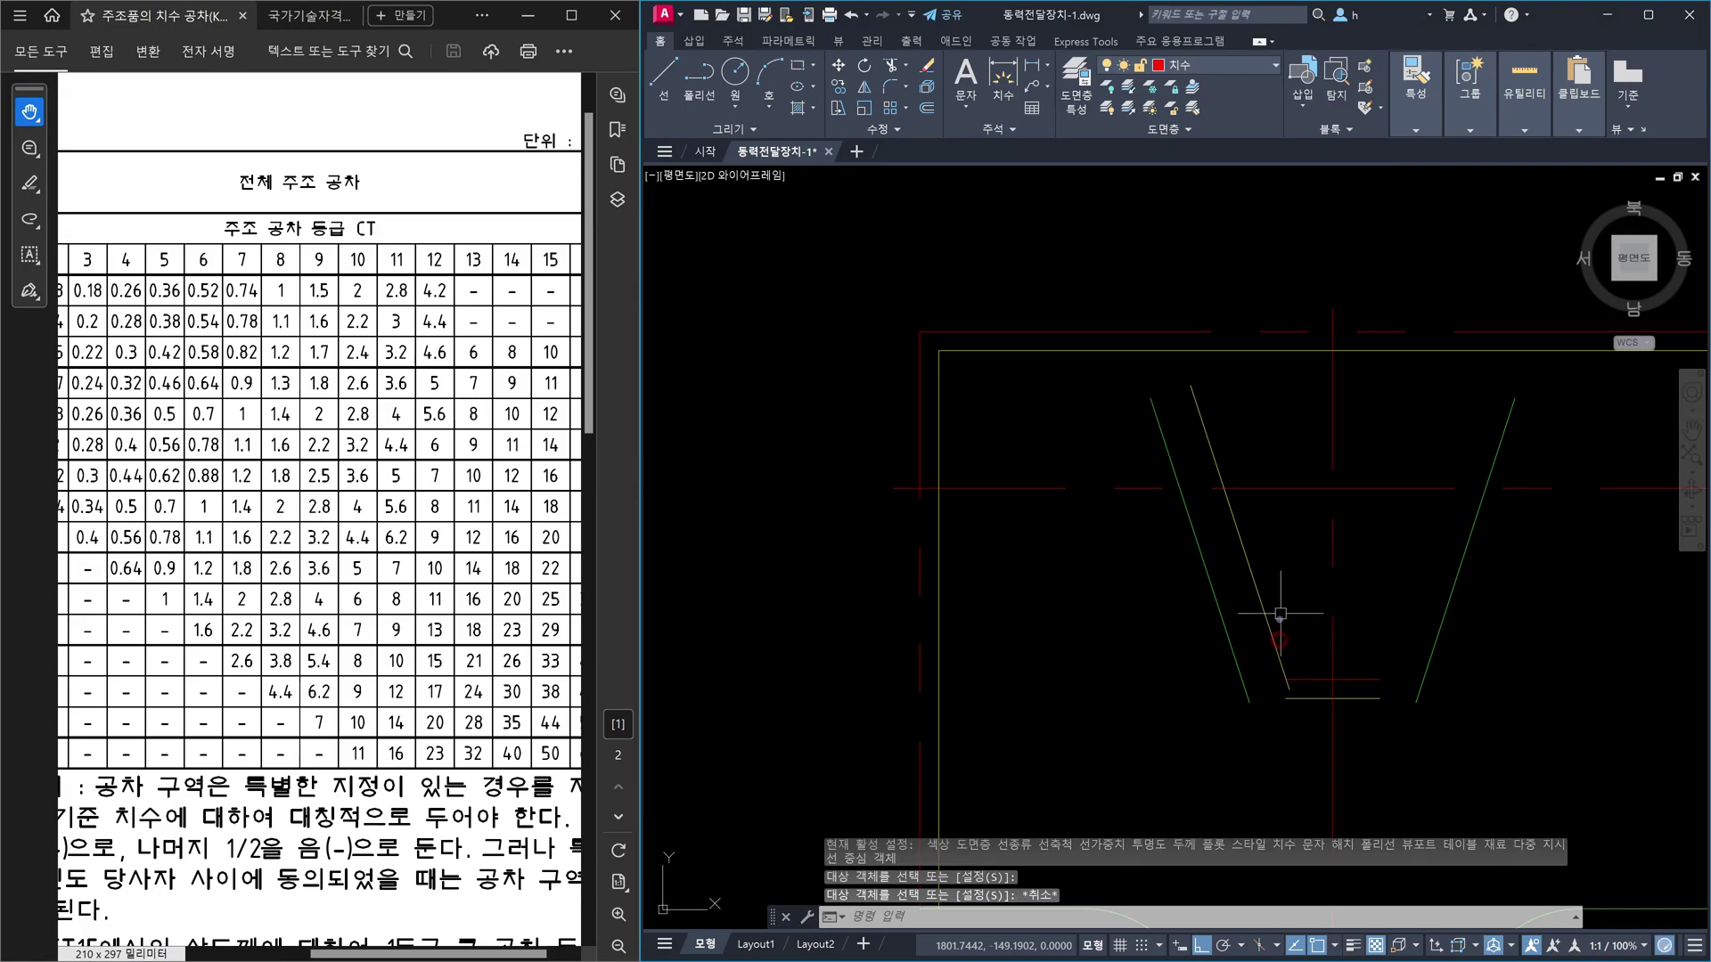
- Mirror the yellow inner flank about the groove's vertical centreline, keeping the original
text(mi)
key(Return)
click(1313, 595)
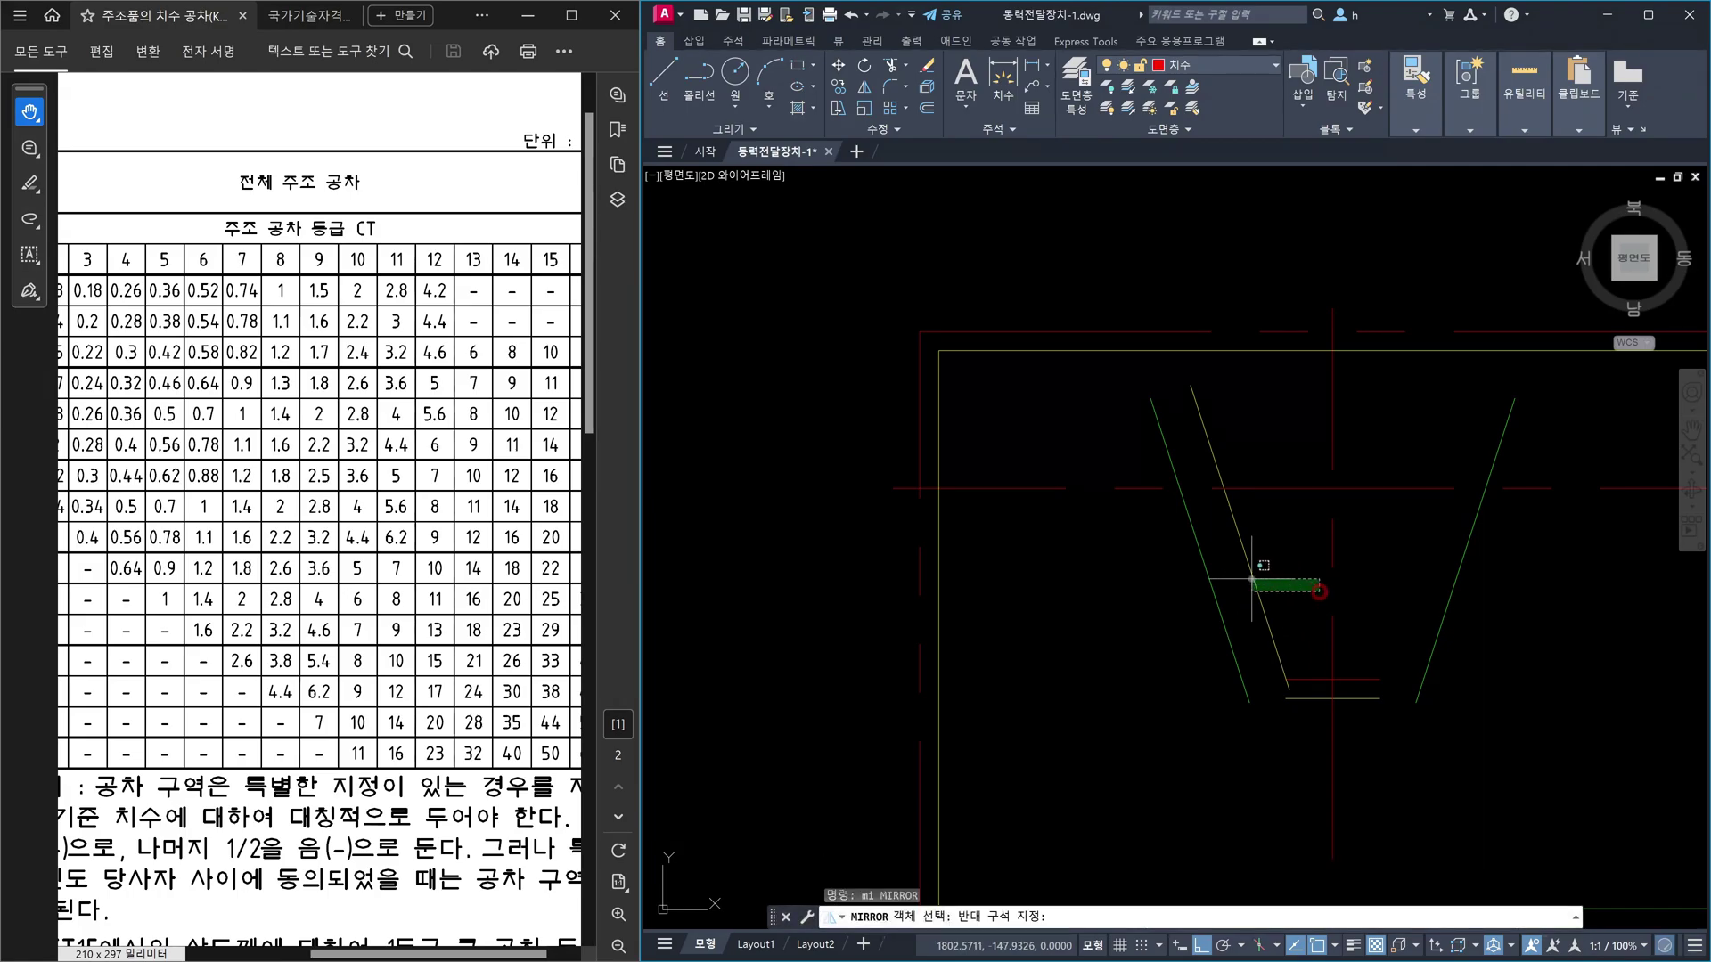
click(1251, 575)
key(Return)
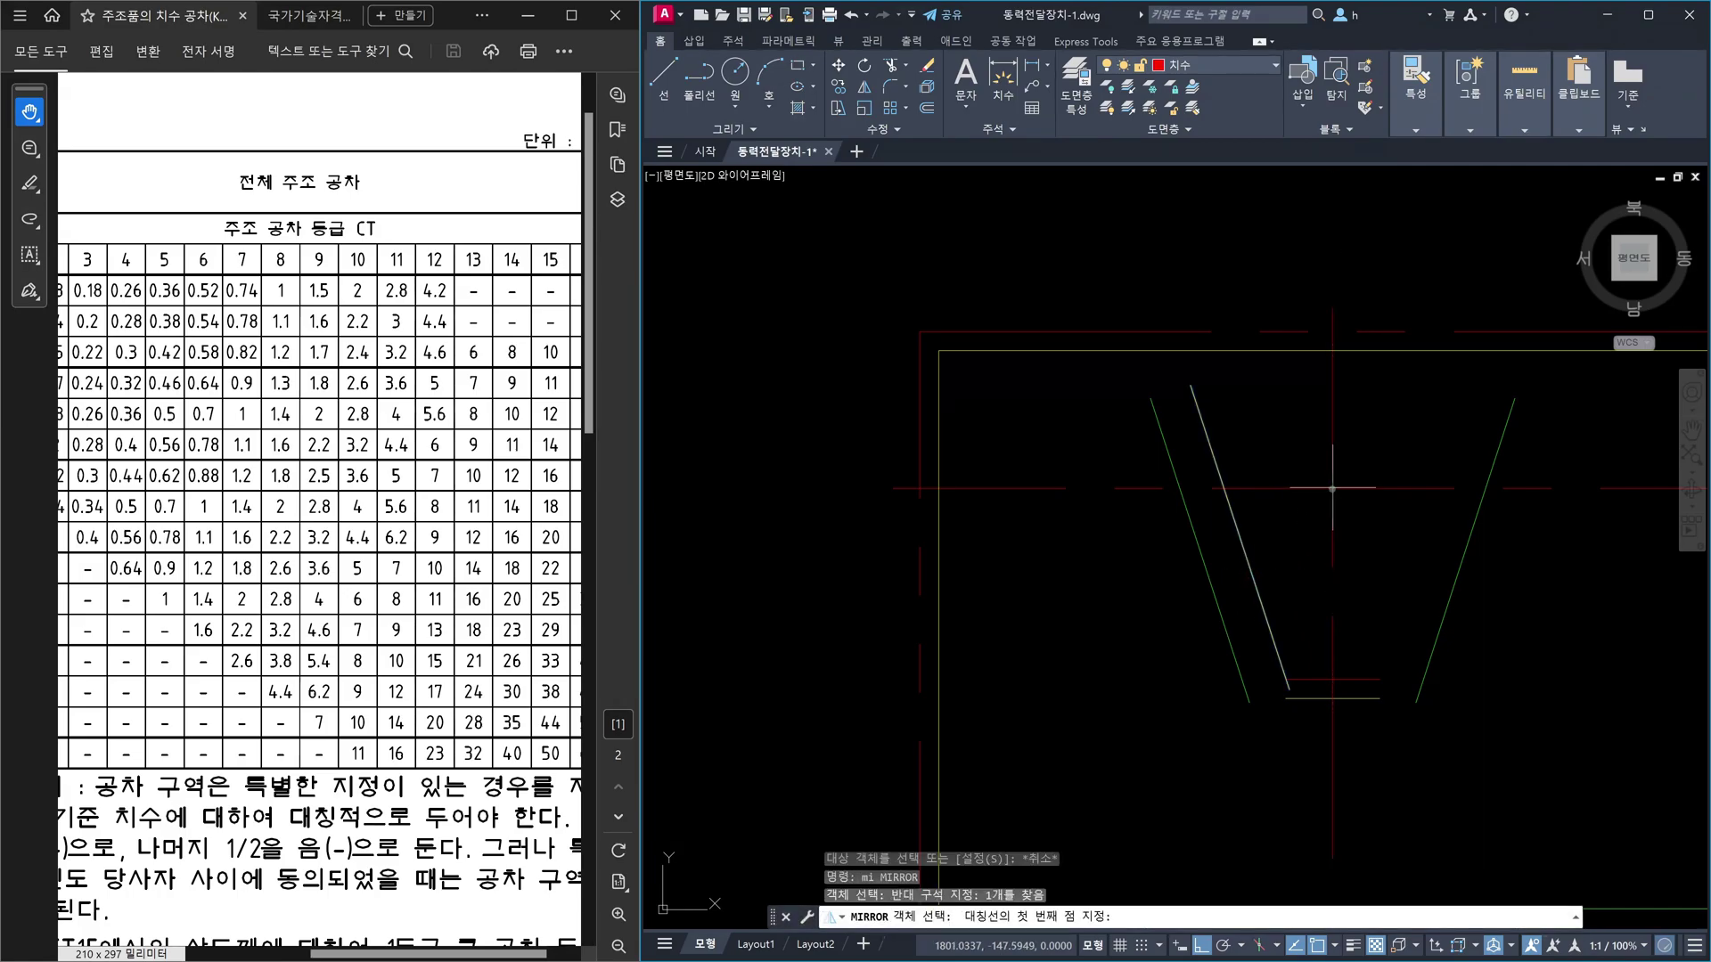
click(1331, 490)
click(1375, 216)
key(Return)
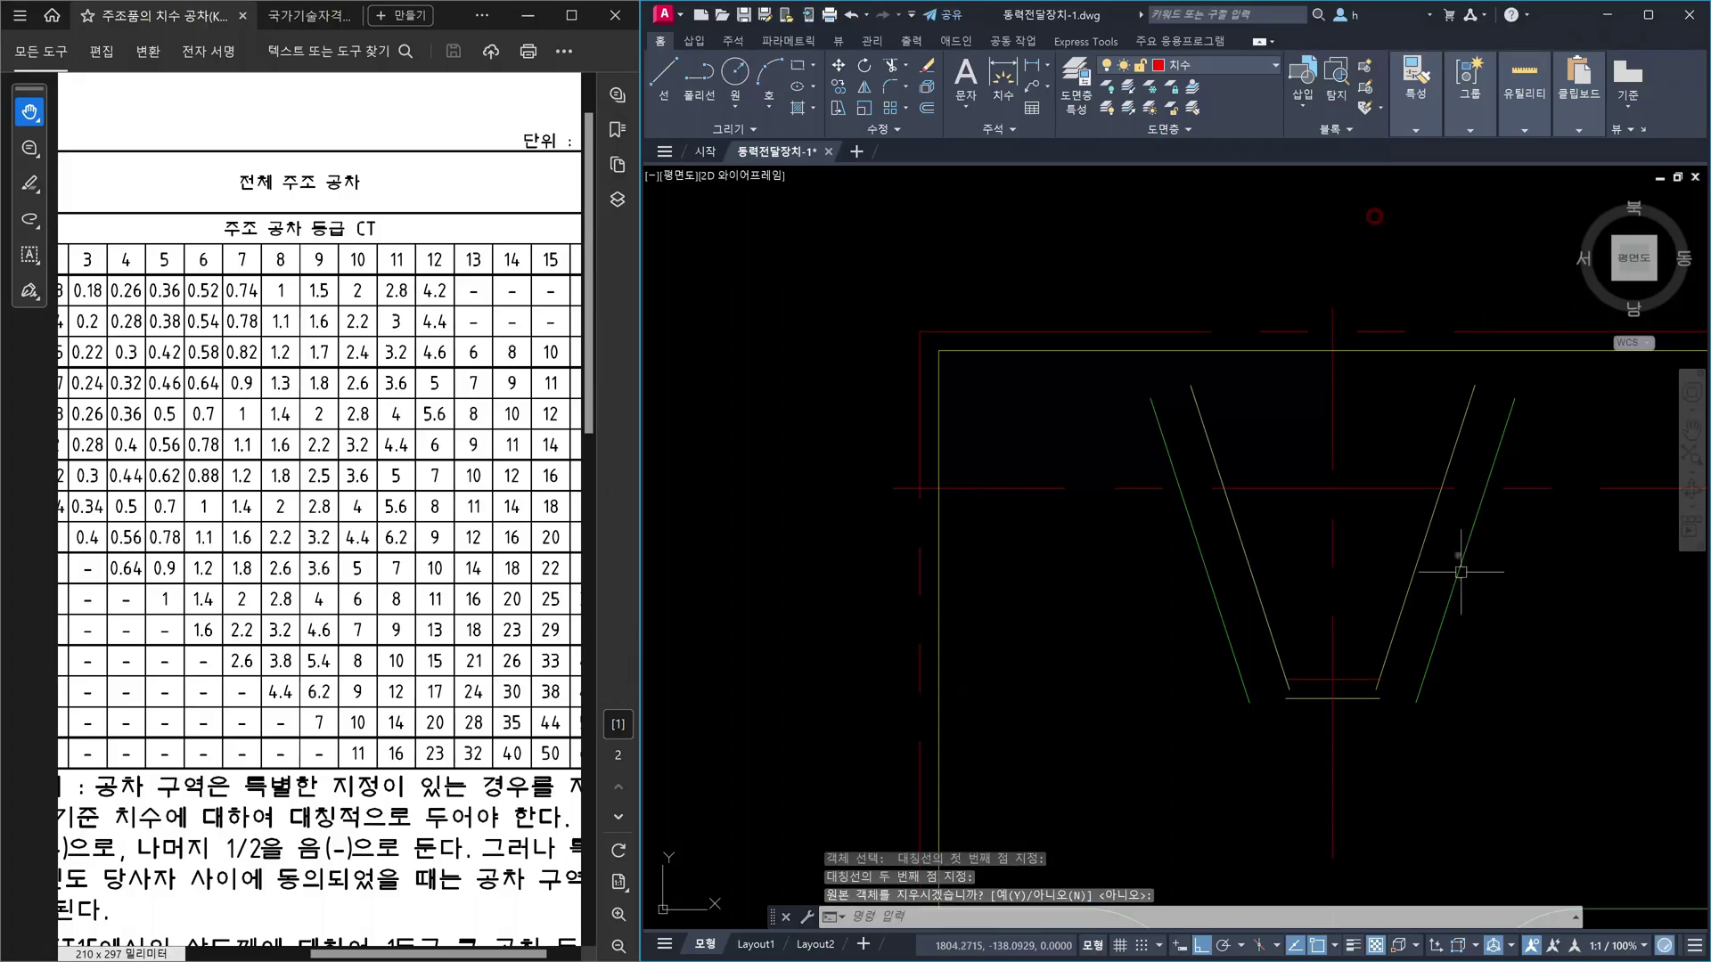
- Delete the two original green flanks of the V-groove
click(1469, 615)
click(1454, 577)
click(1260, 718)
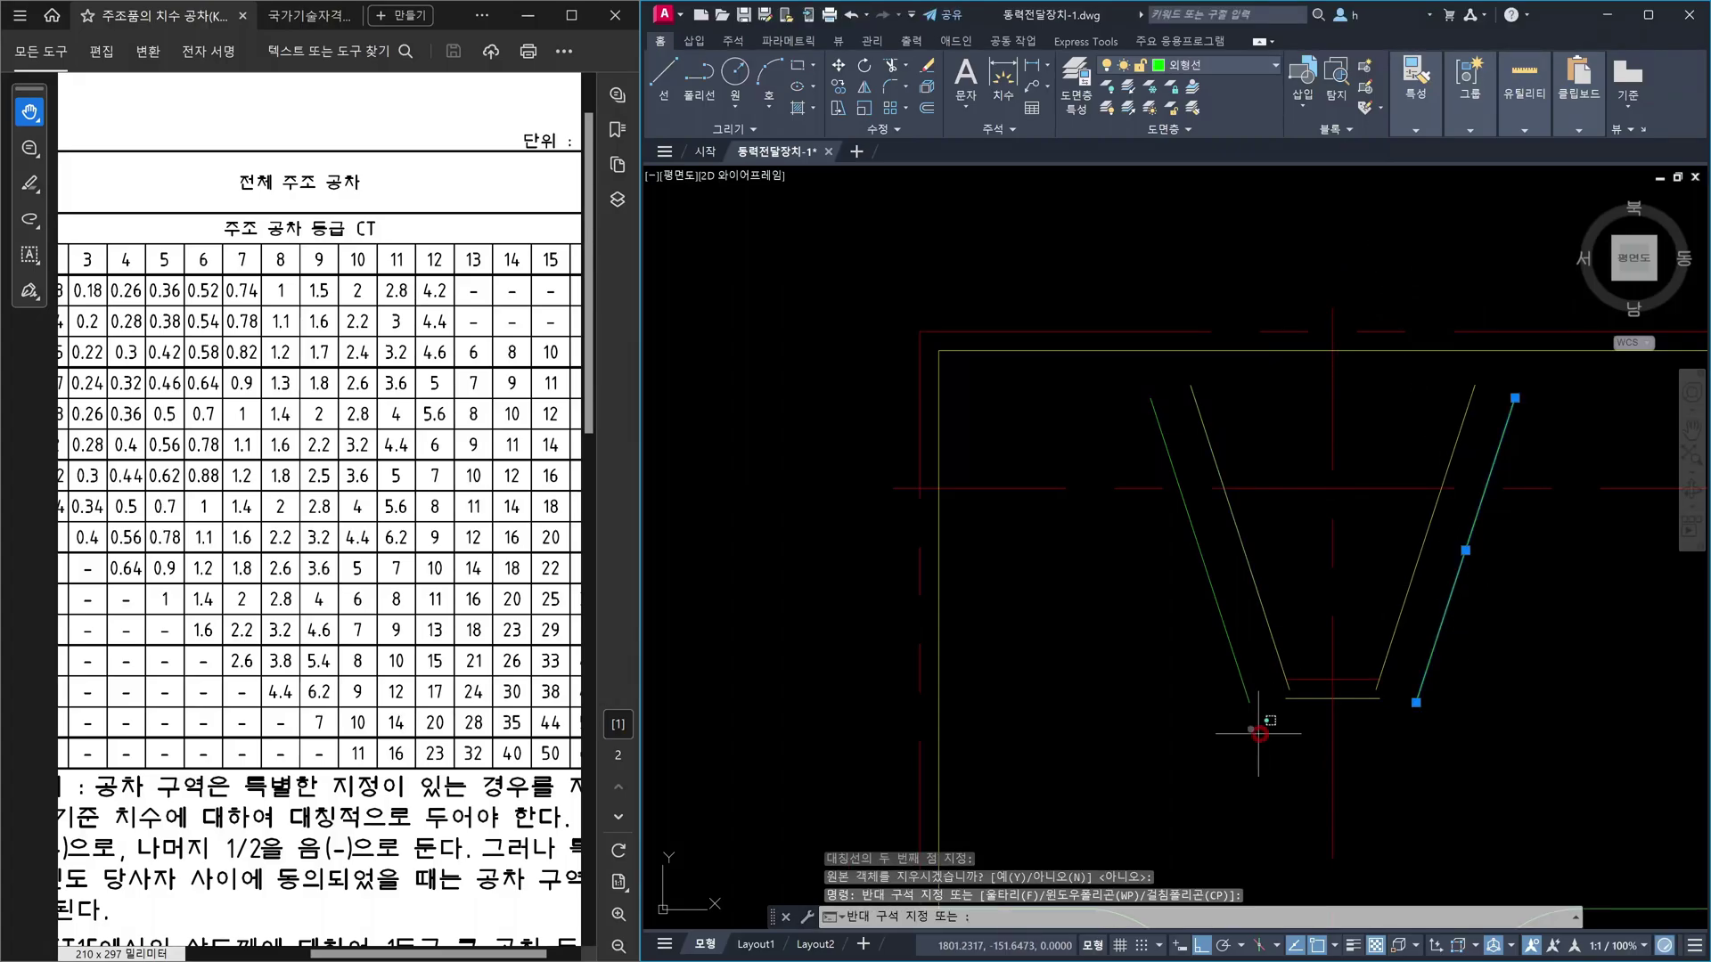
click(1212, 677)
key(Delete)
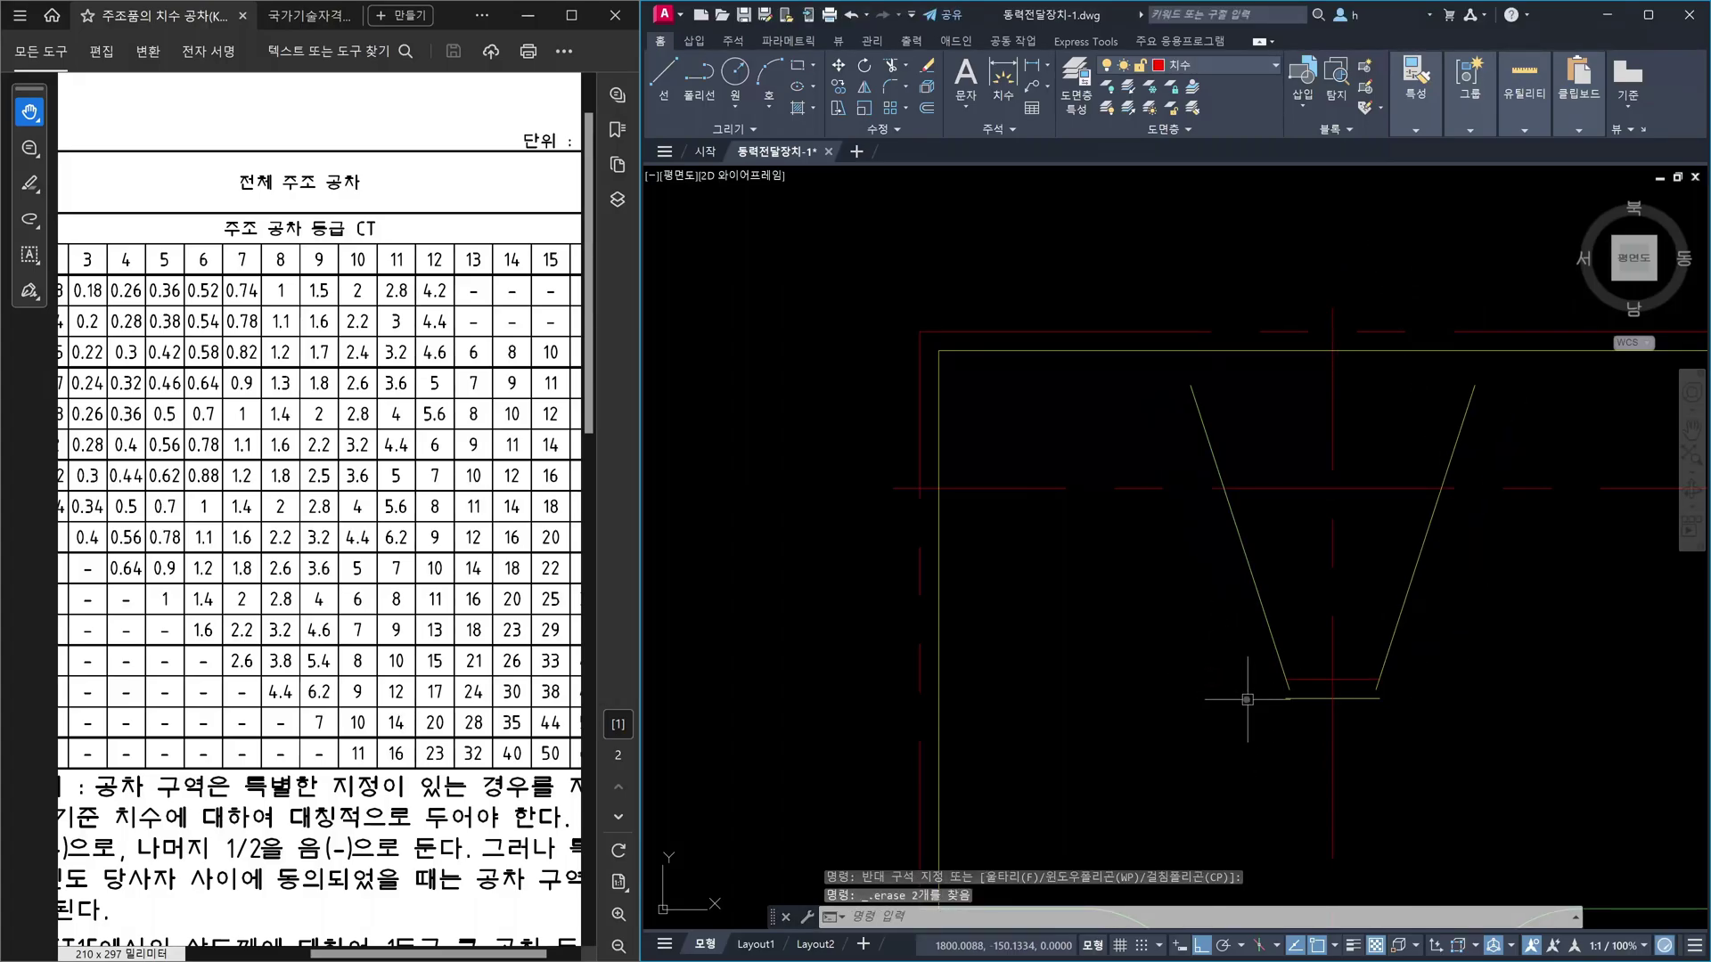
- Join both yellow flanks to the groove floor line in sharp corners, using Fillet with the Multiple option
key(Escape)
text(f)
key(Return)
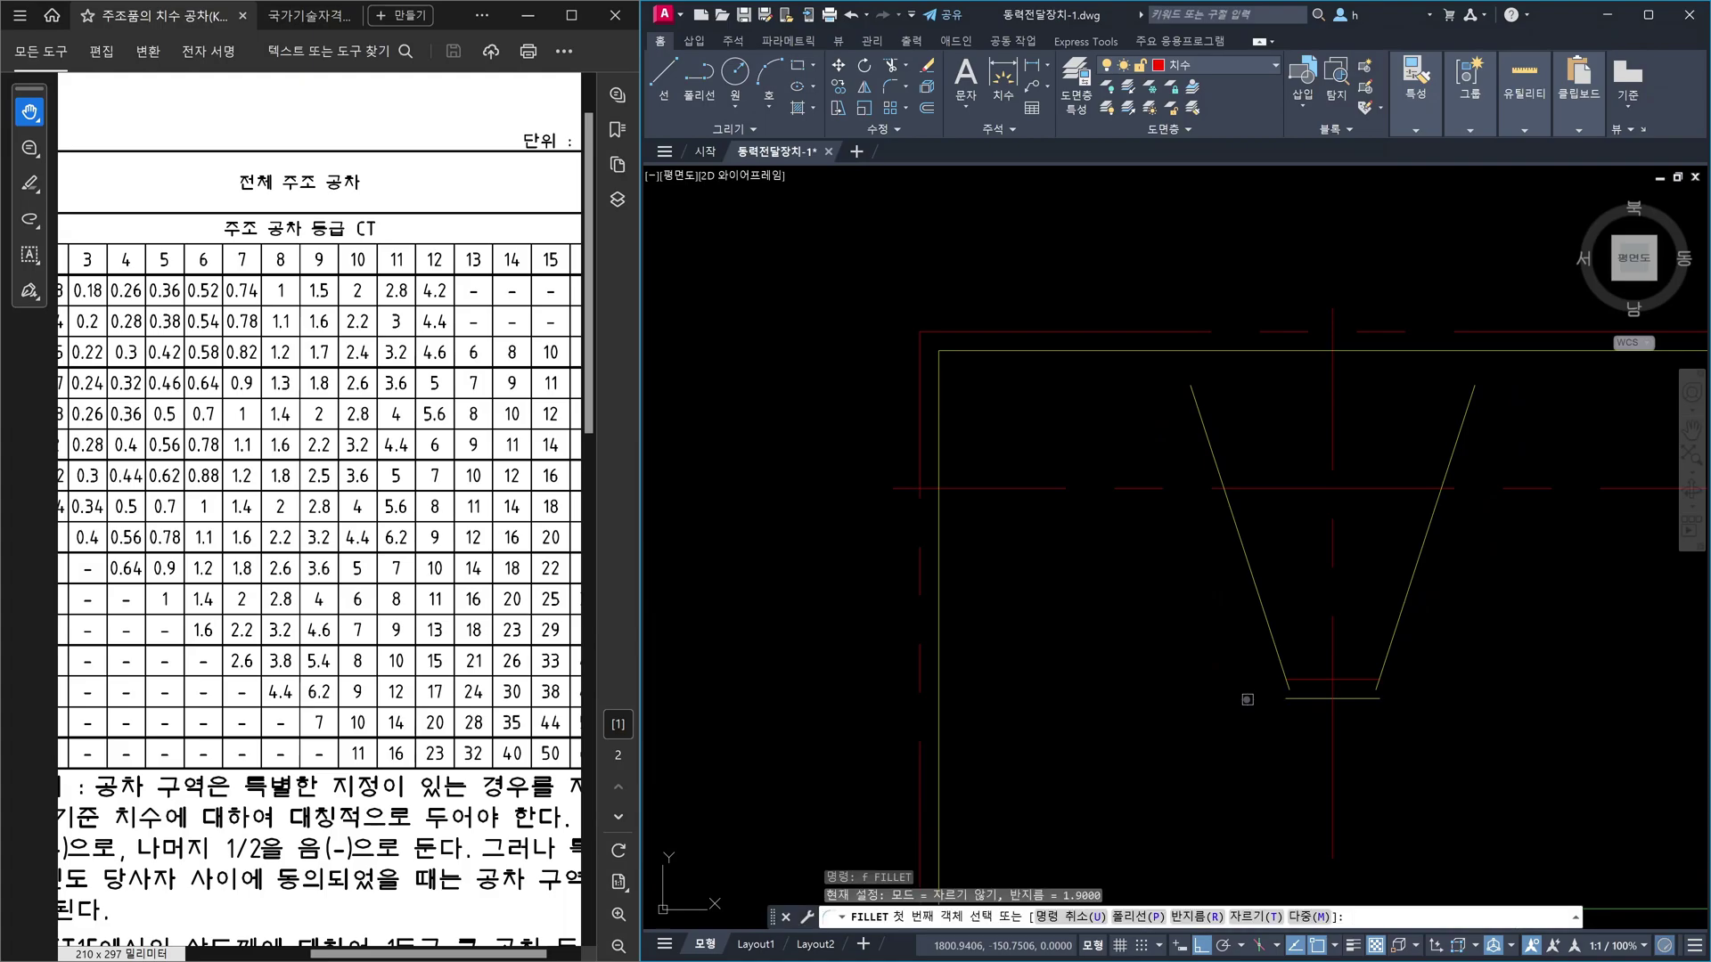
text(m)
key(Return)
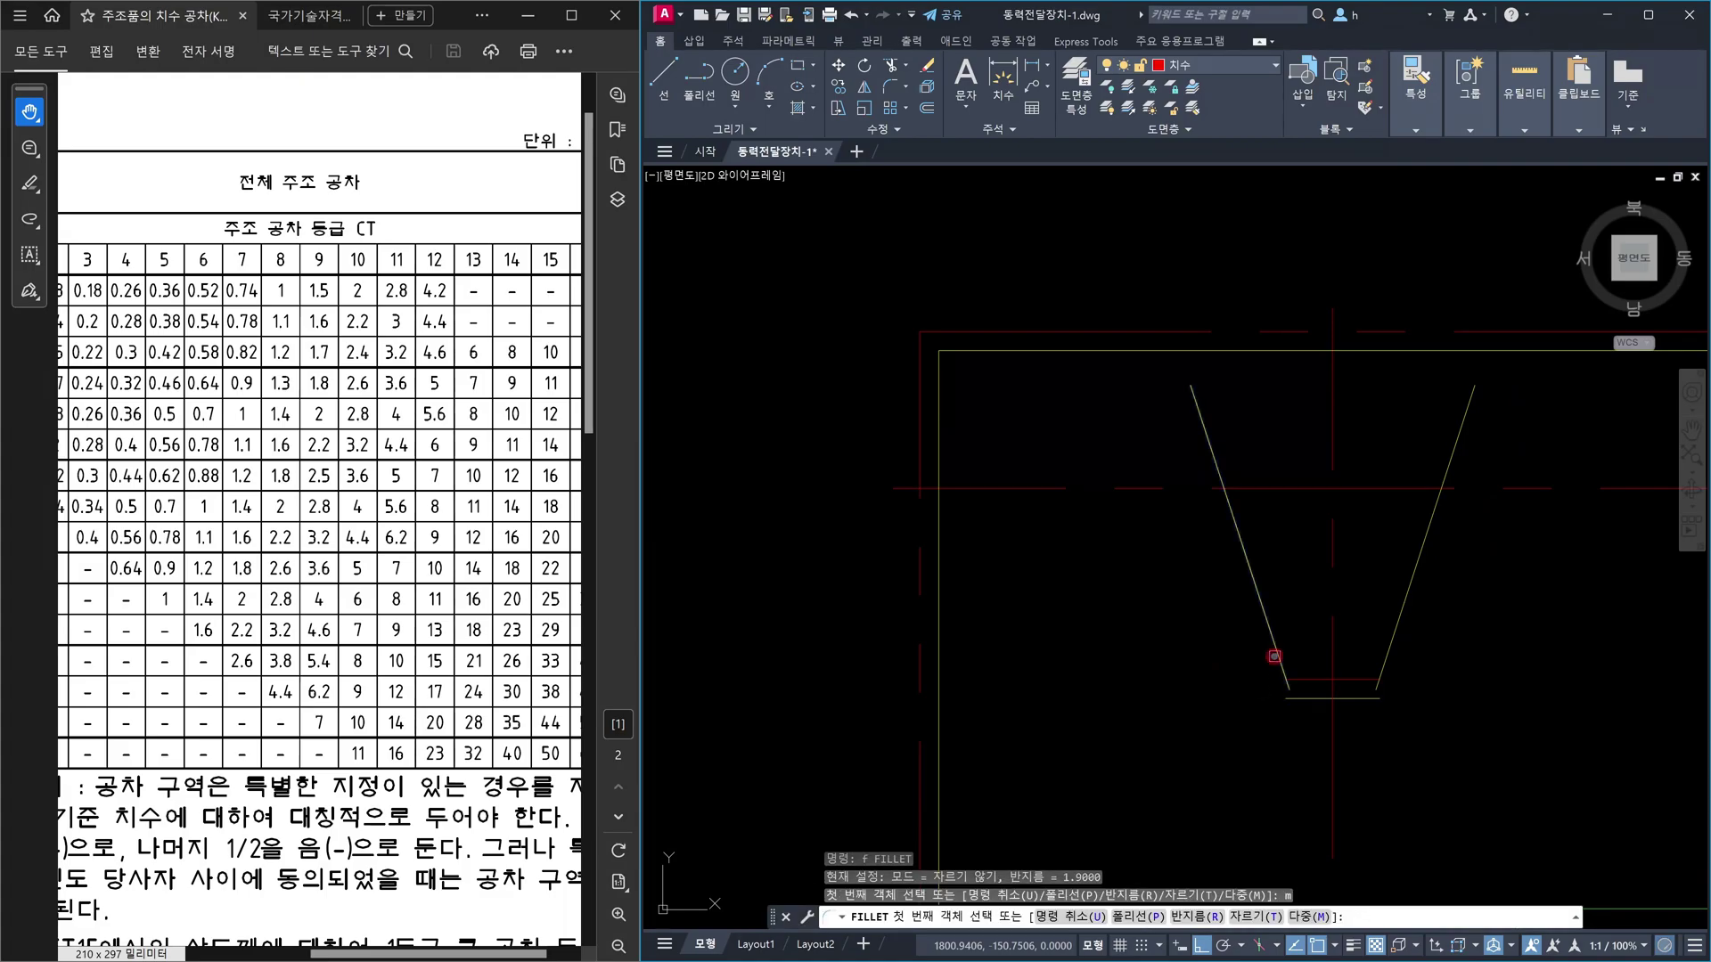
click(1272, 656)
click(1308, 698)
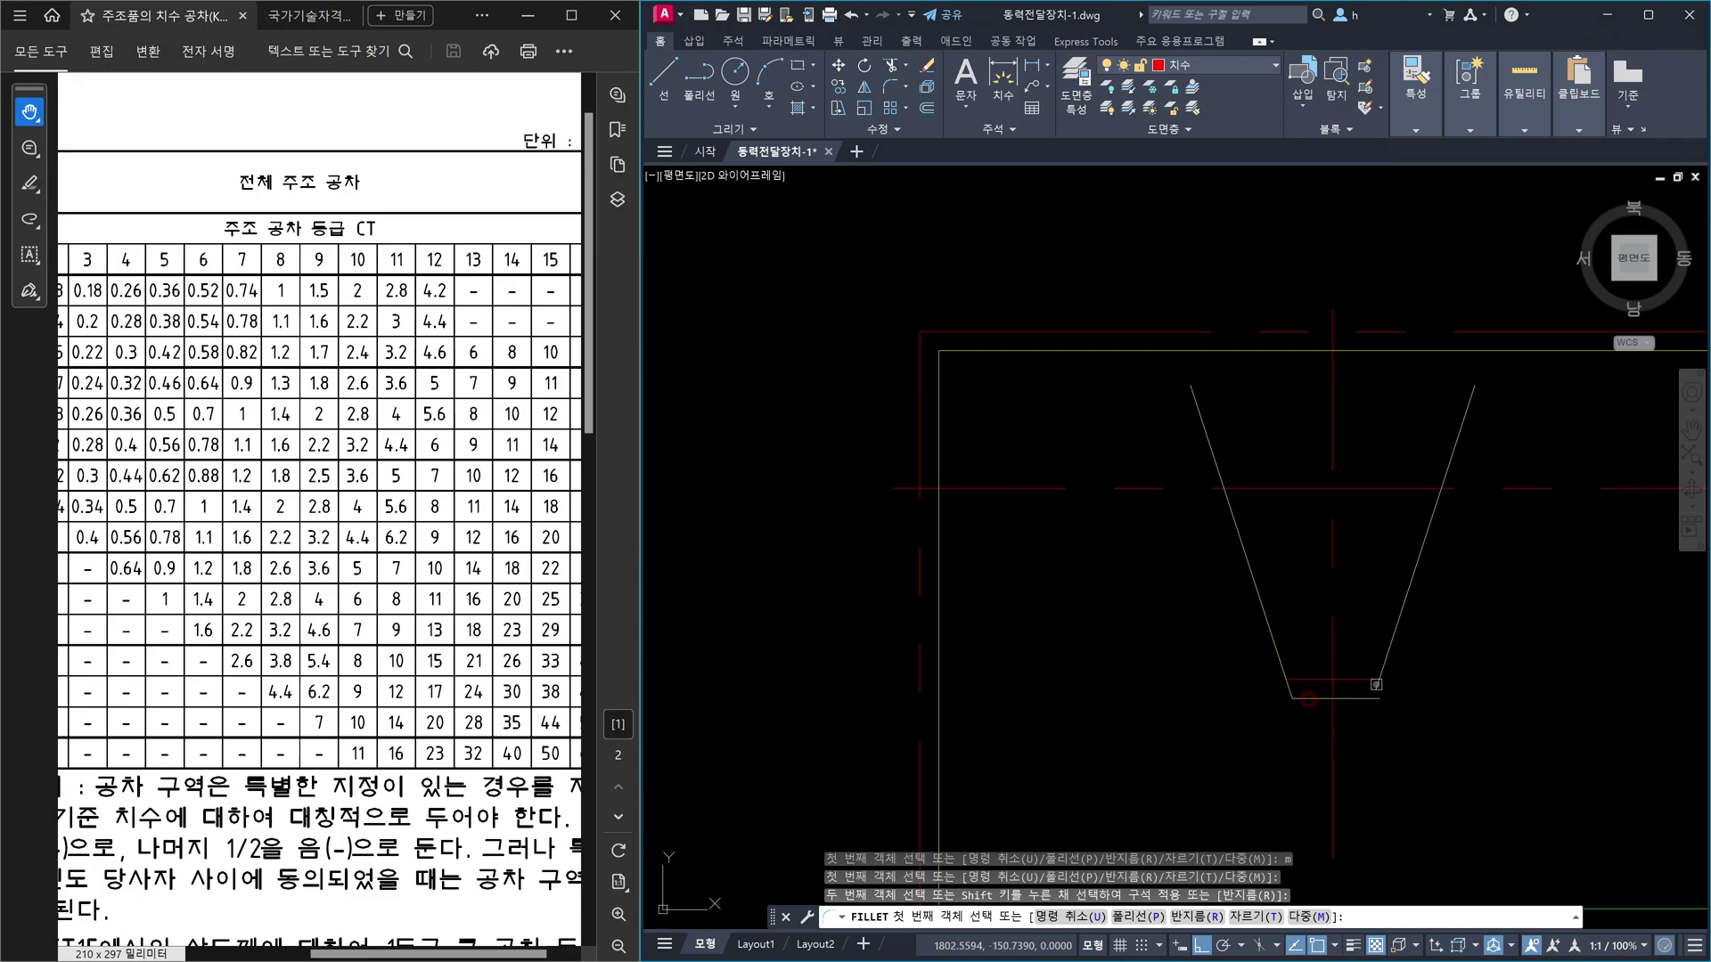
click(1387, 653)
click(1363, 698)
key(Escape)
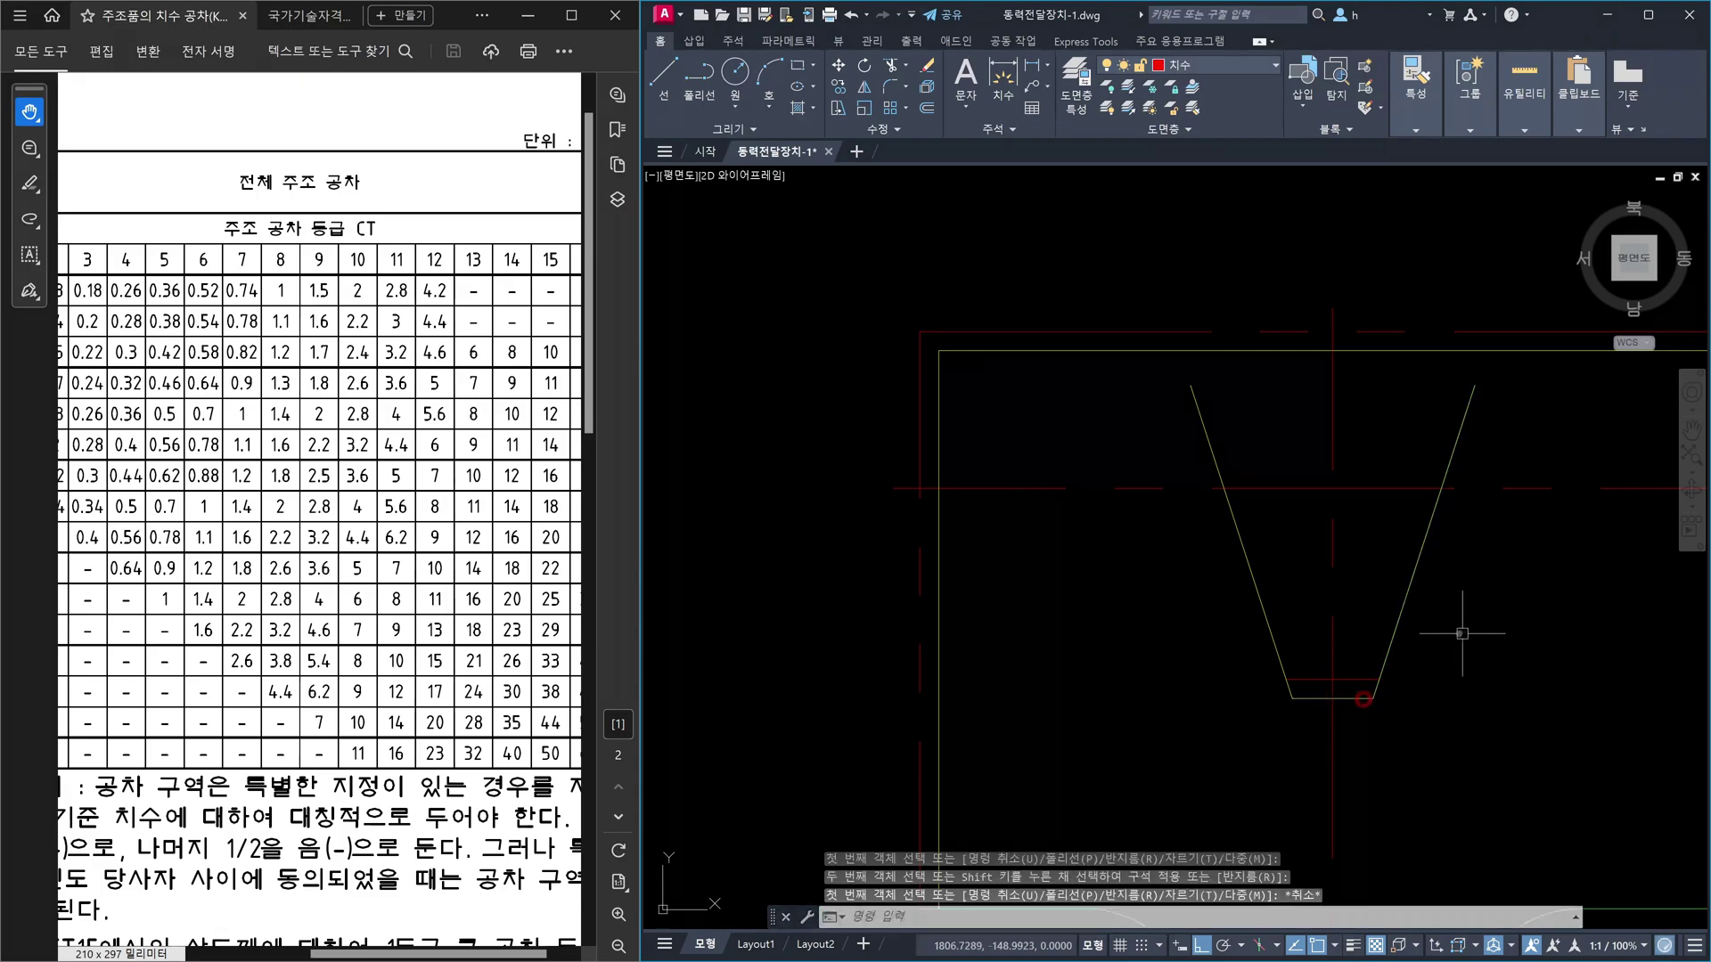
- Extend both yellow groove flanks up to the yellow rim line and trim away the rim line between them
text(tr)
key(Return)
drag(1435, 556, 1399, 536)
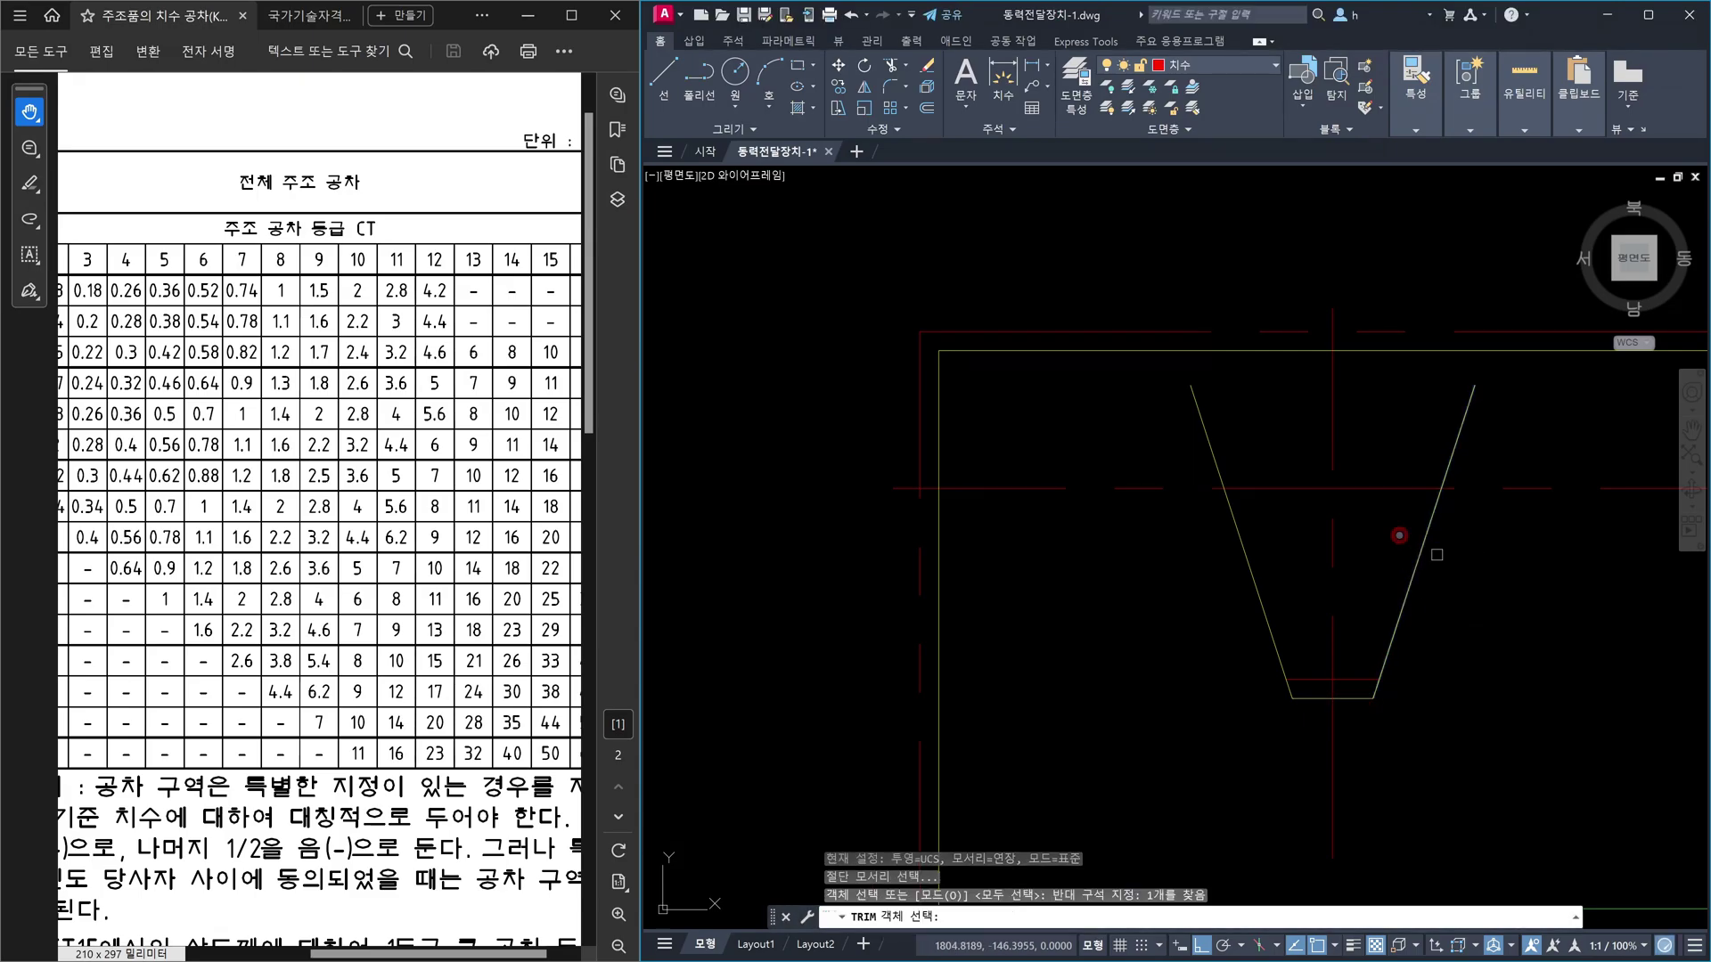
drag(1289, 558, 1194, 526)
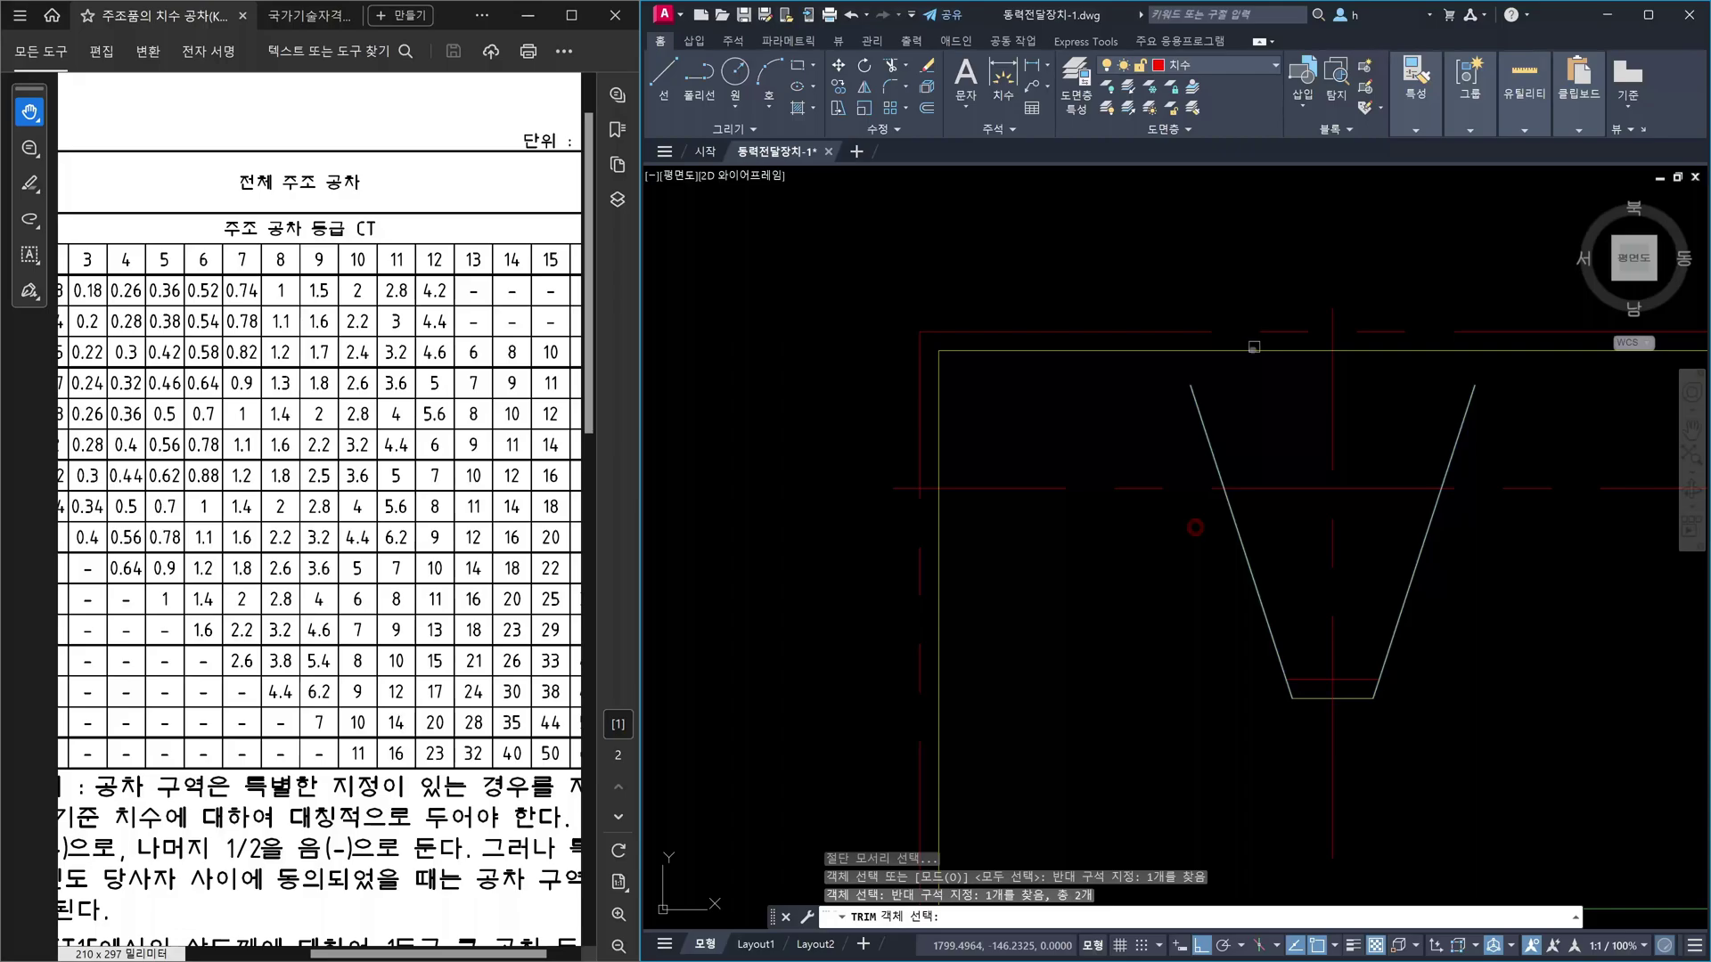
click(1252, 351)
key(Return)
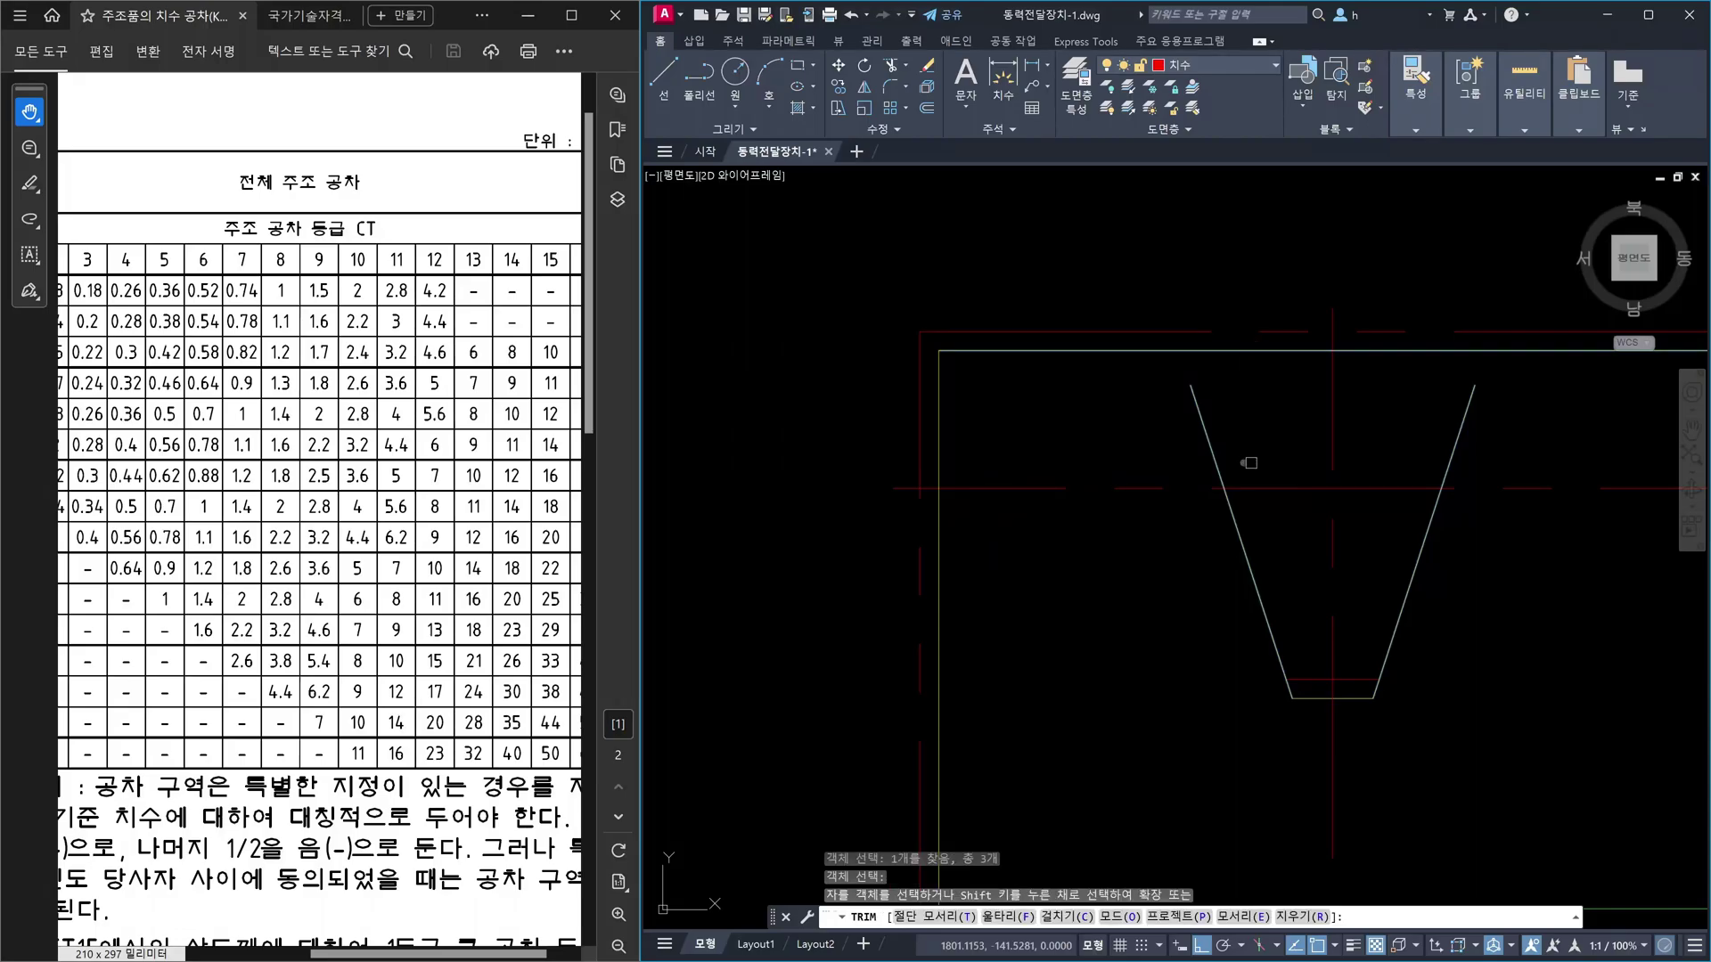
shift+click(1204, 414)
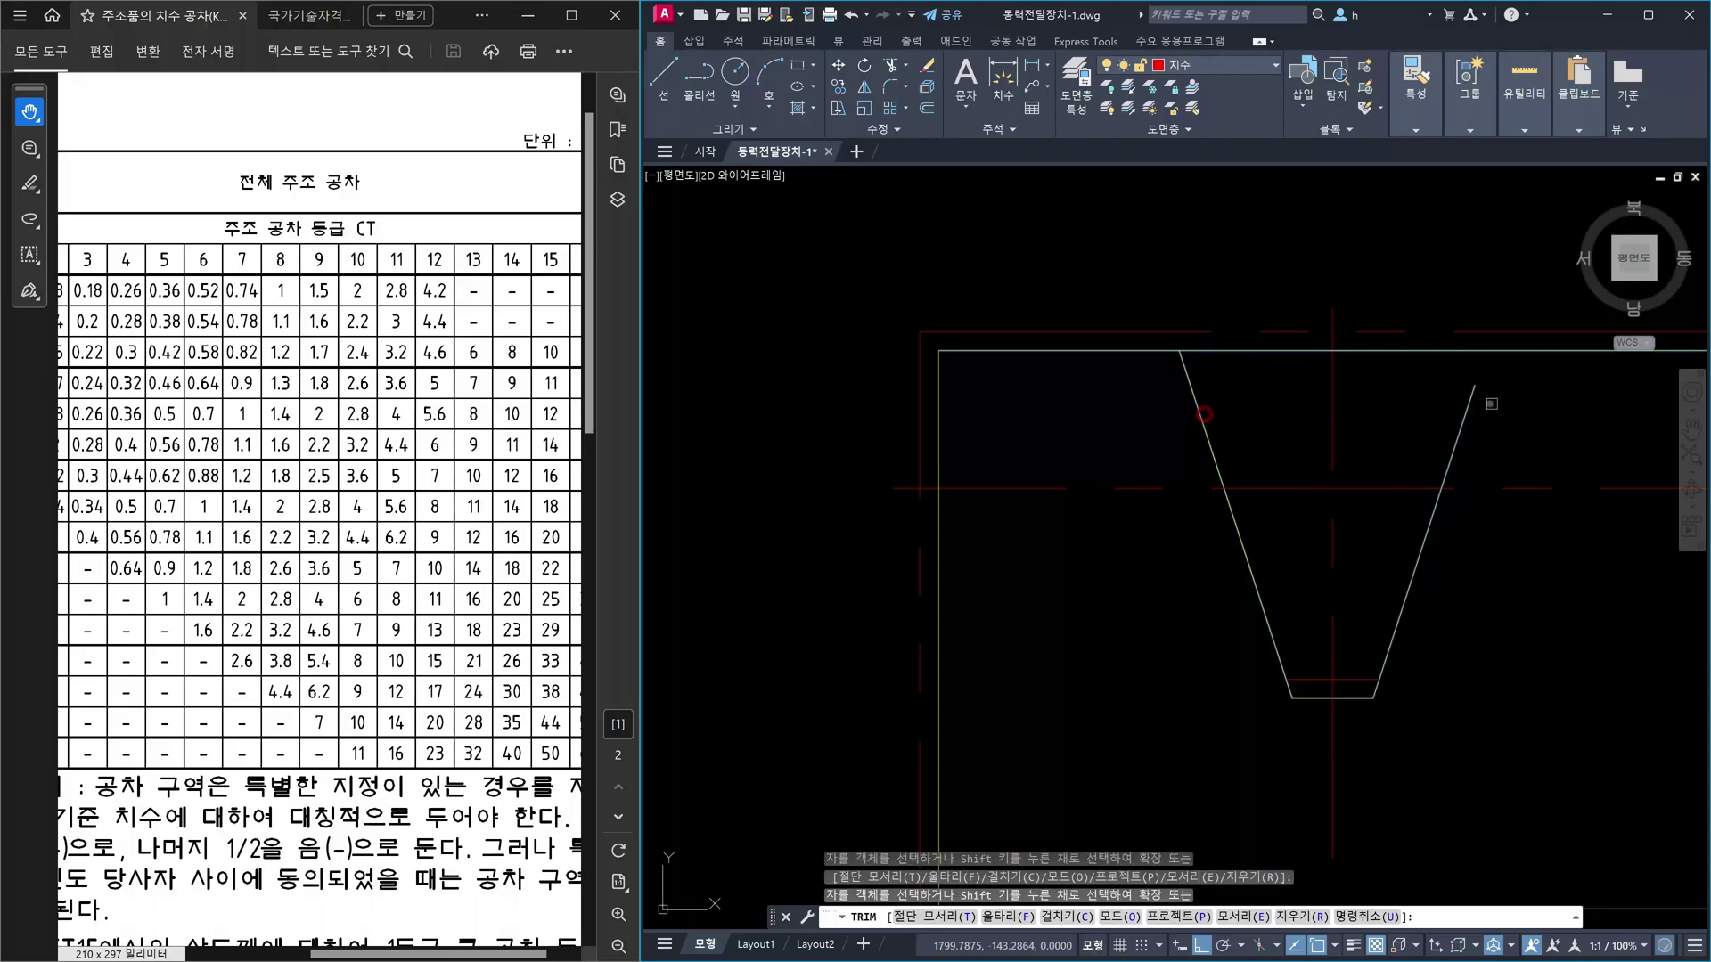
shift+click(1475, 393)
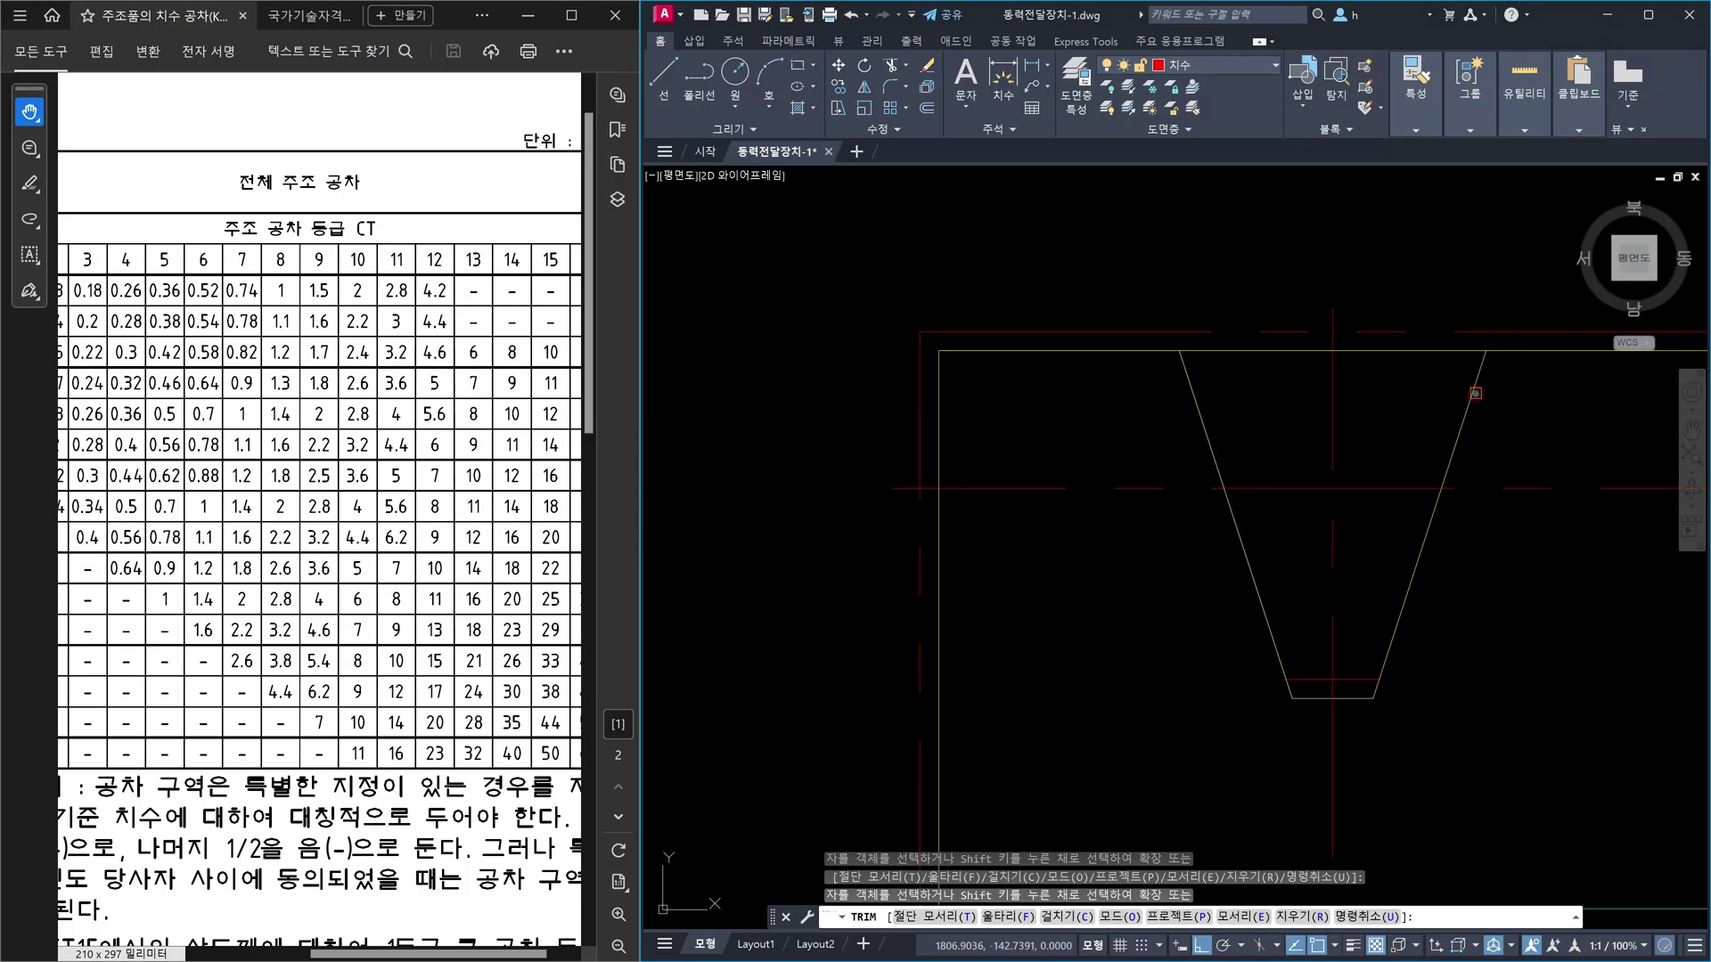
click(1415, 350)
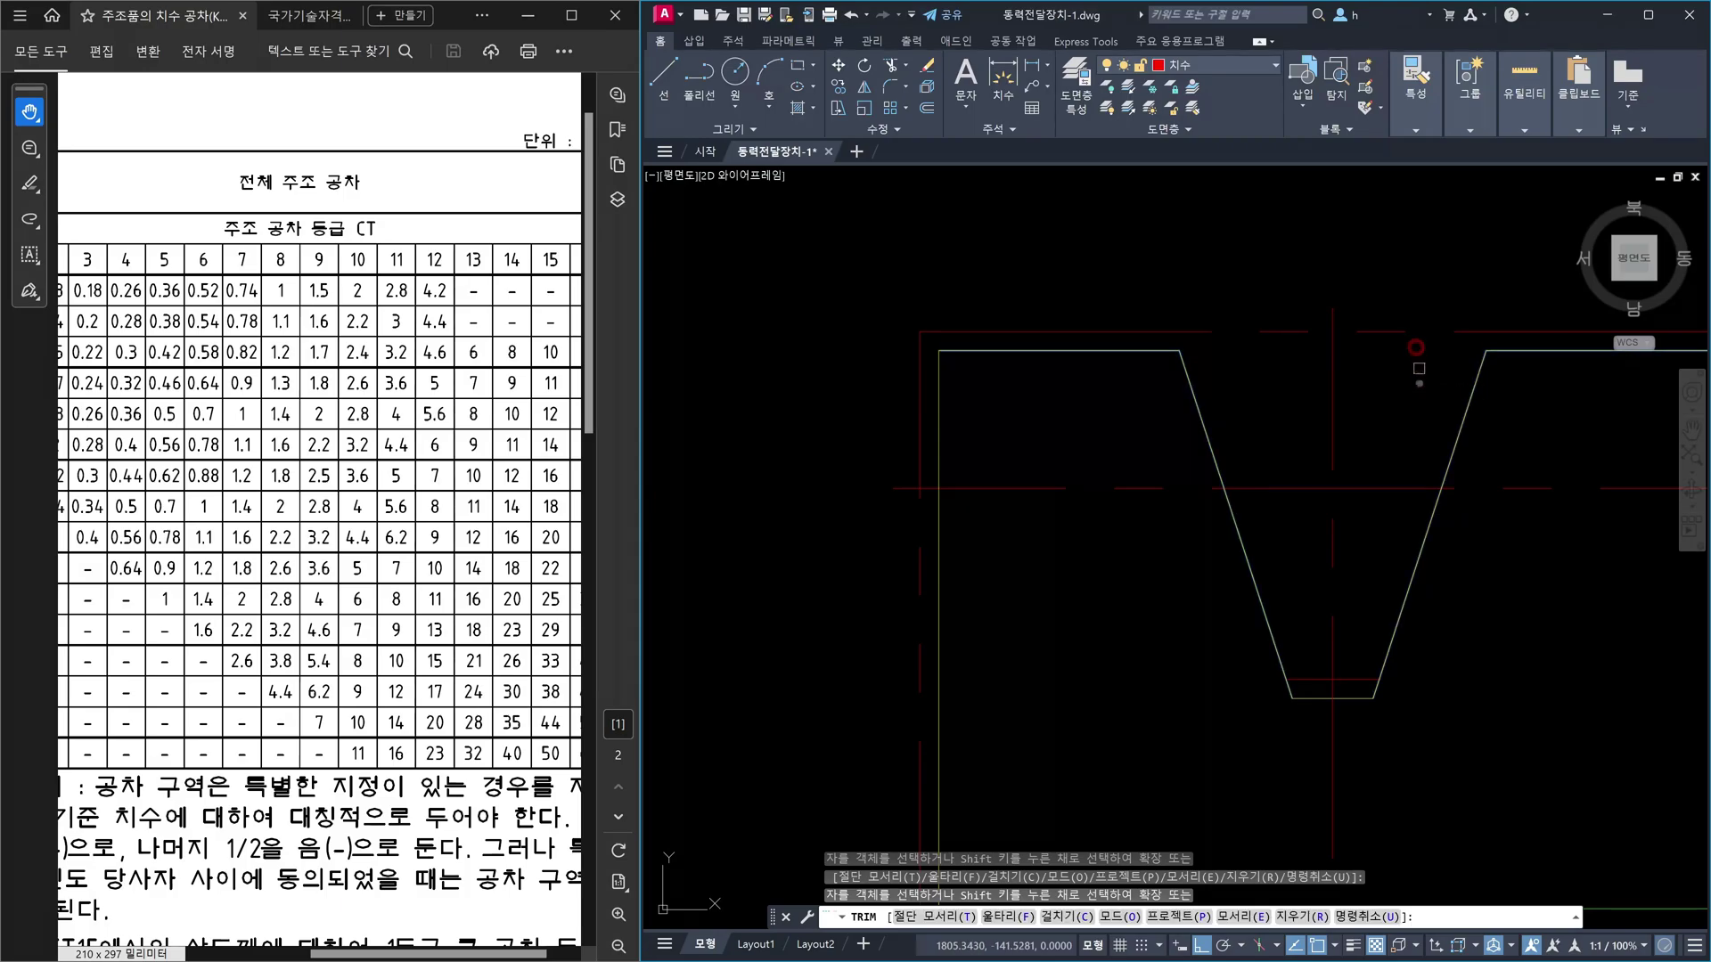
key(Escape)
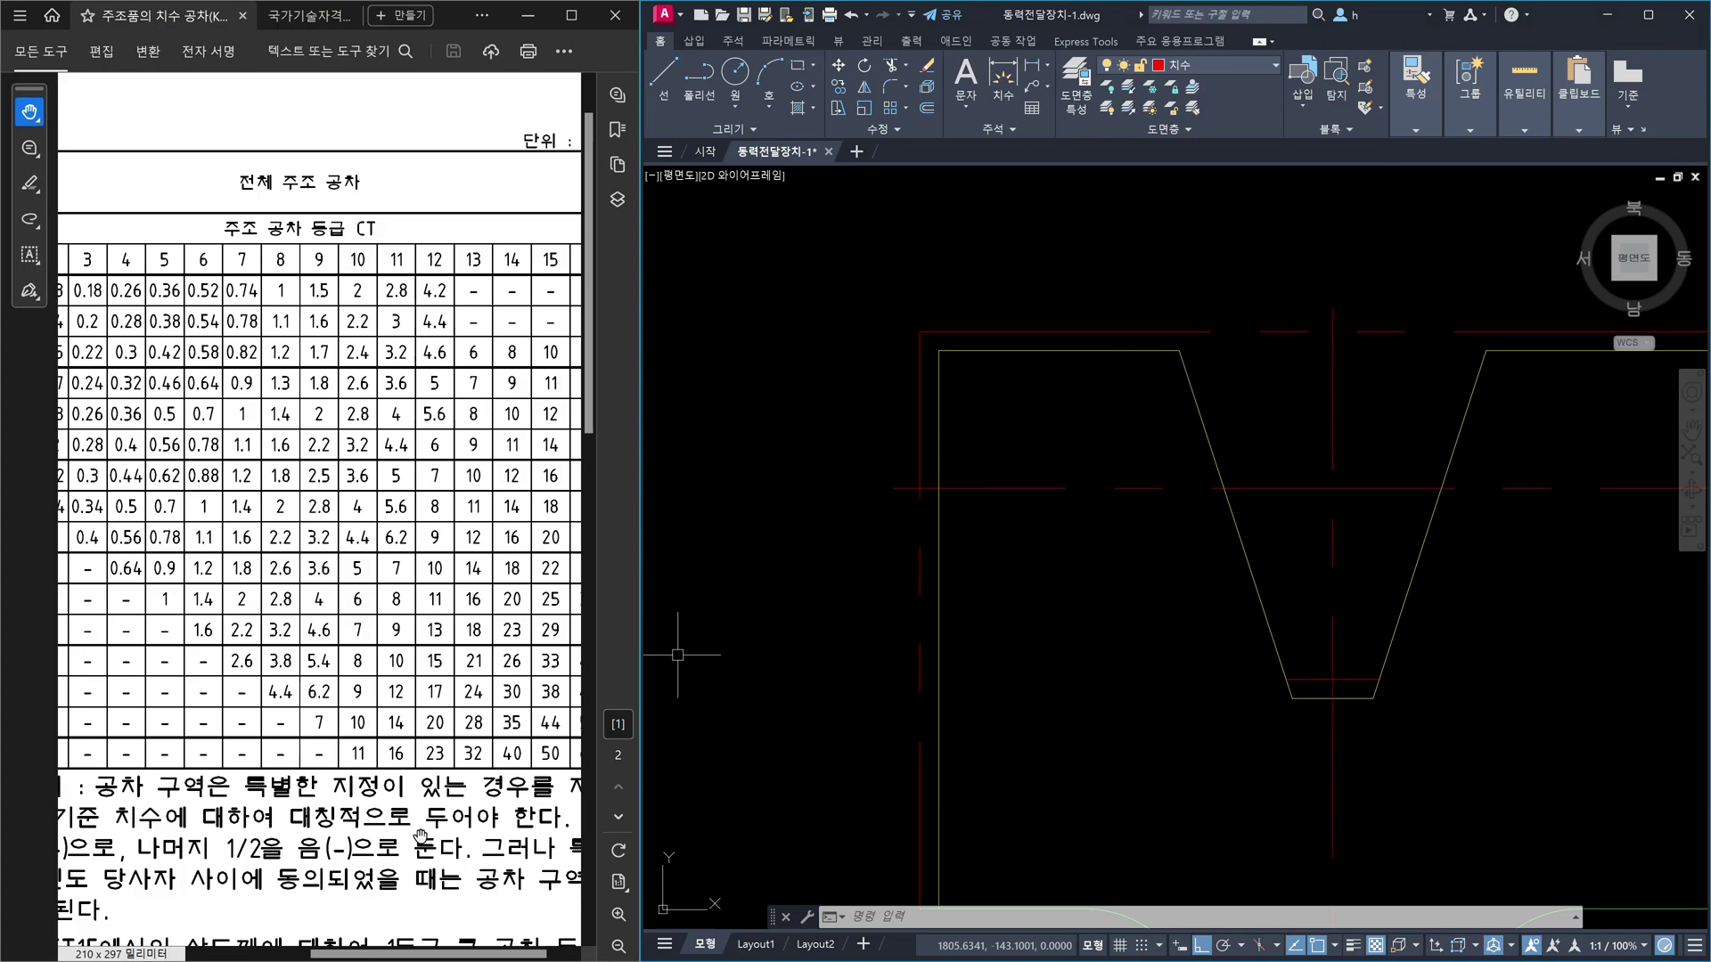
- Examine the required machining allowance (RMA) table by size range and grade in the casting tolerance PDF
click(453, 910)
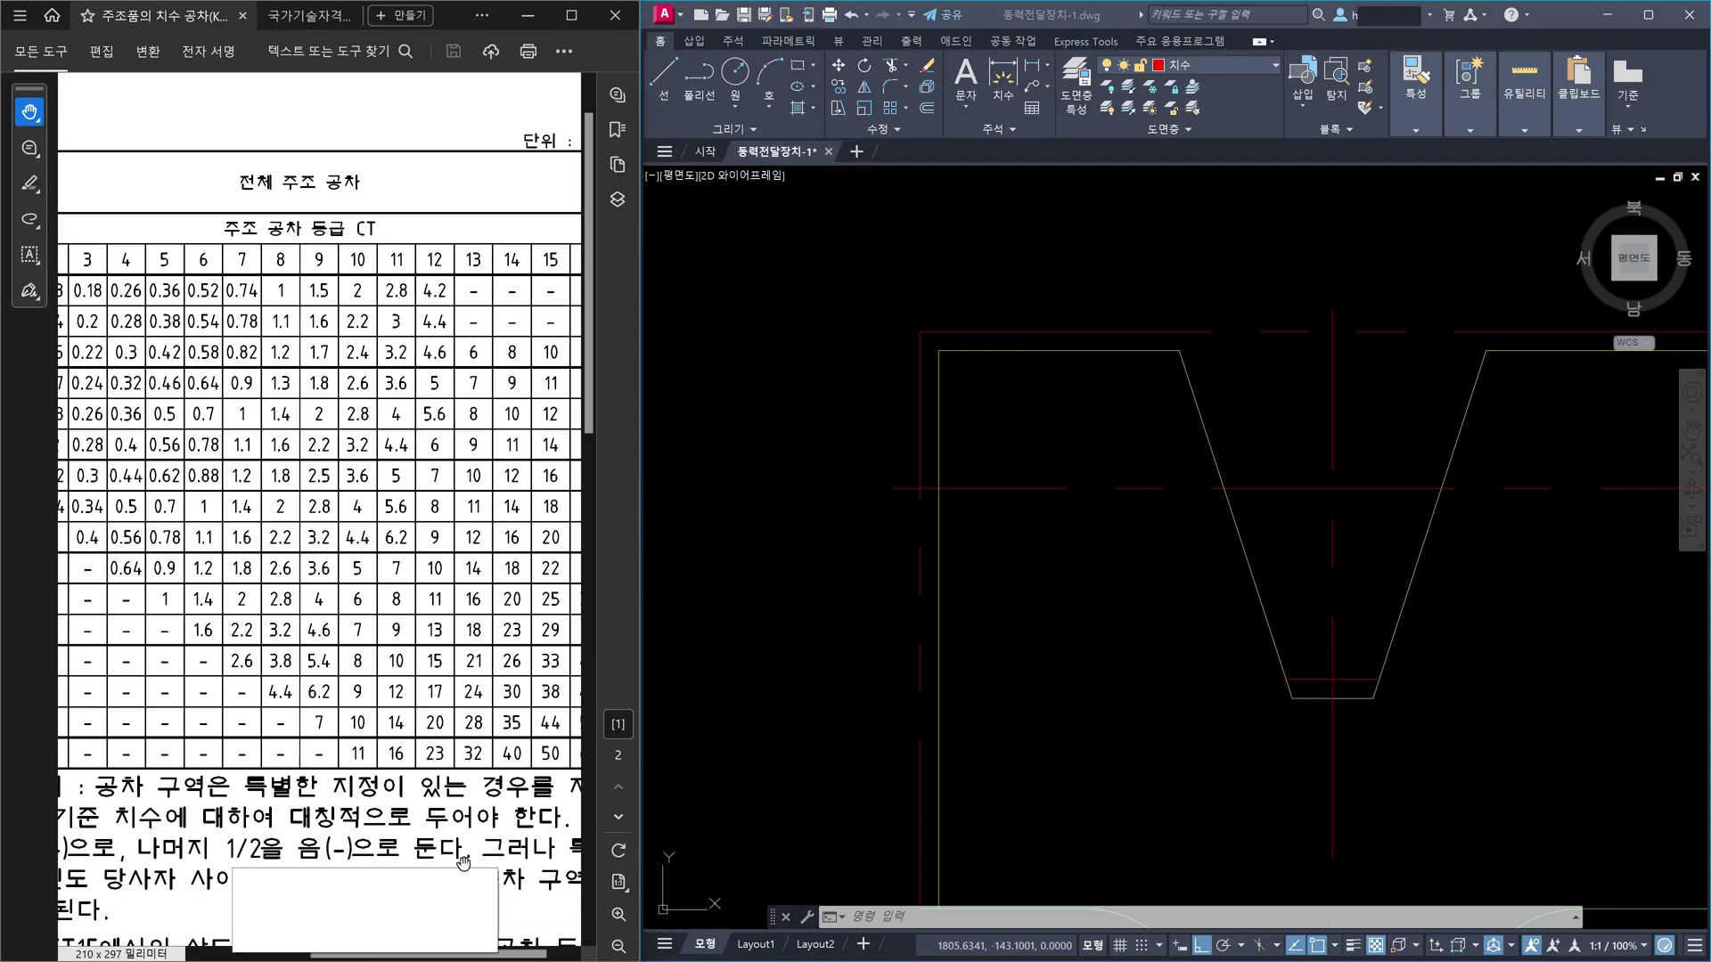
scroll(471, 419, down, 6)
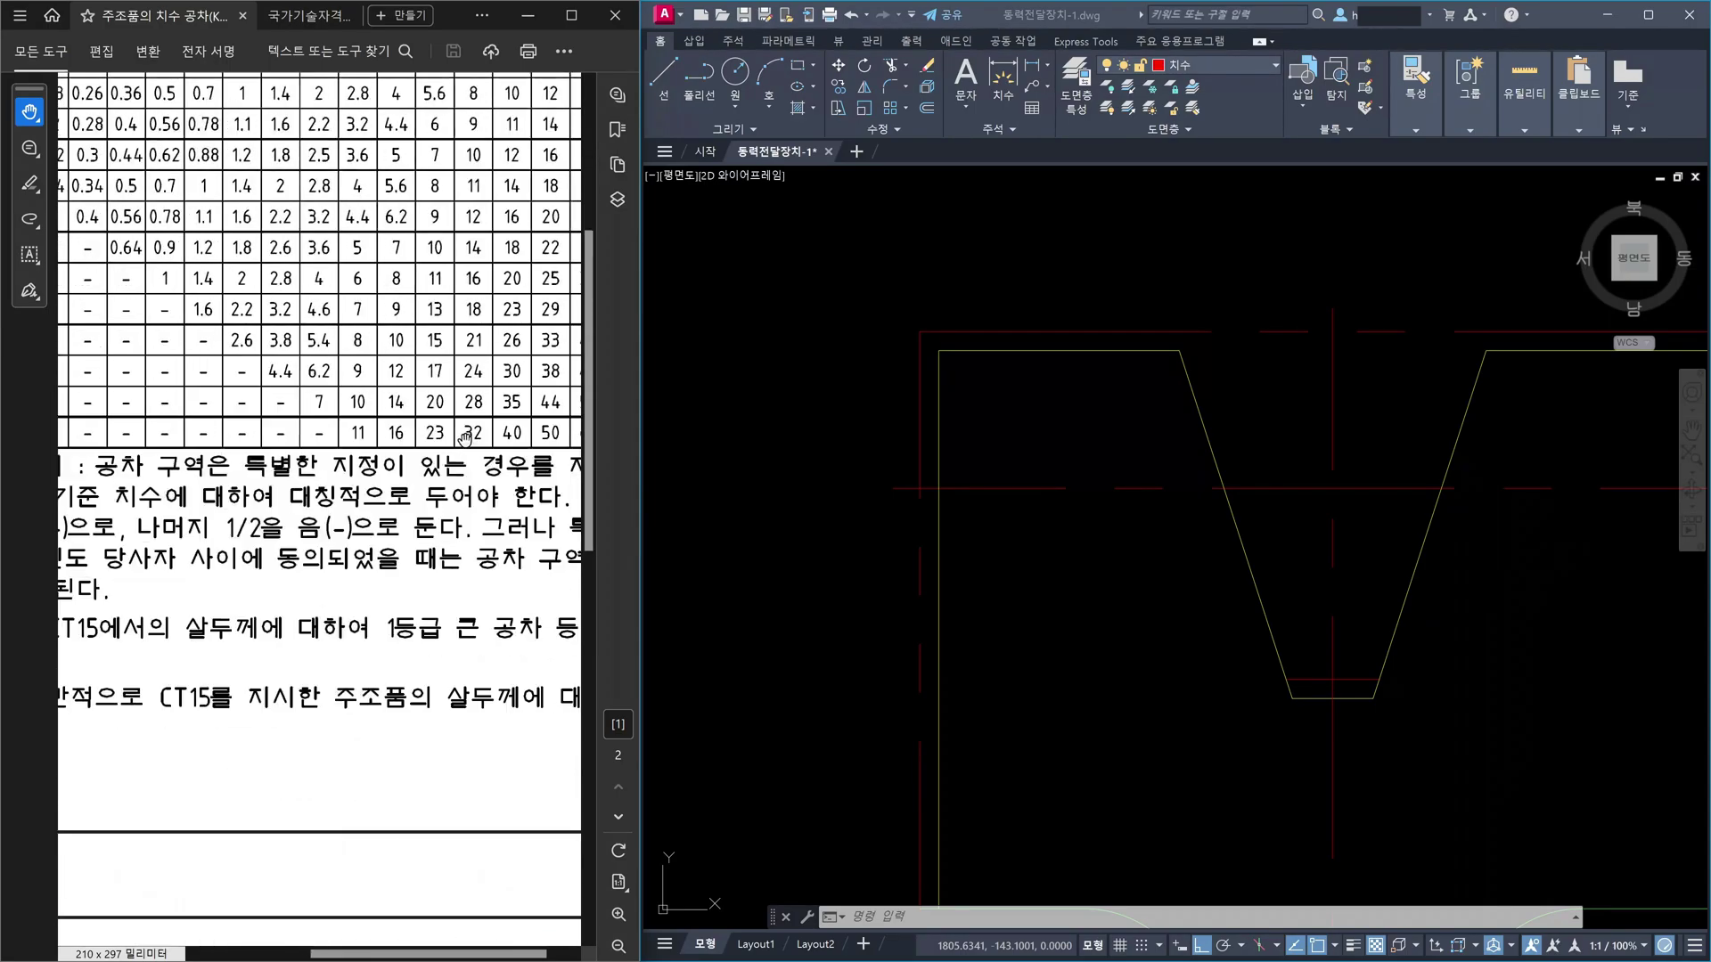
scroll(458, 446, down, 1)
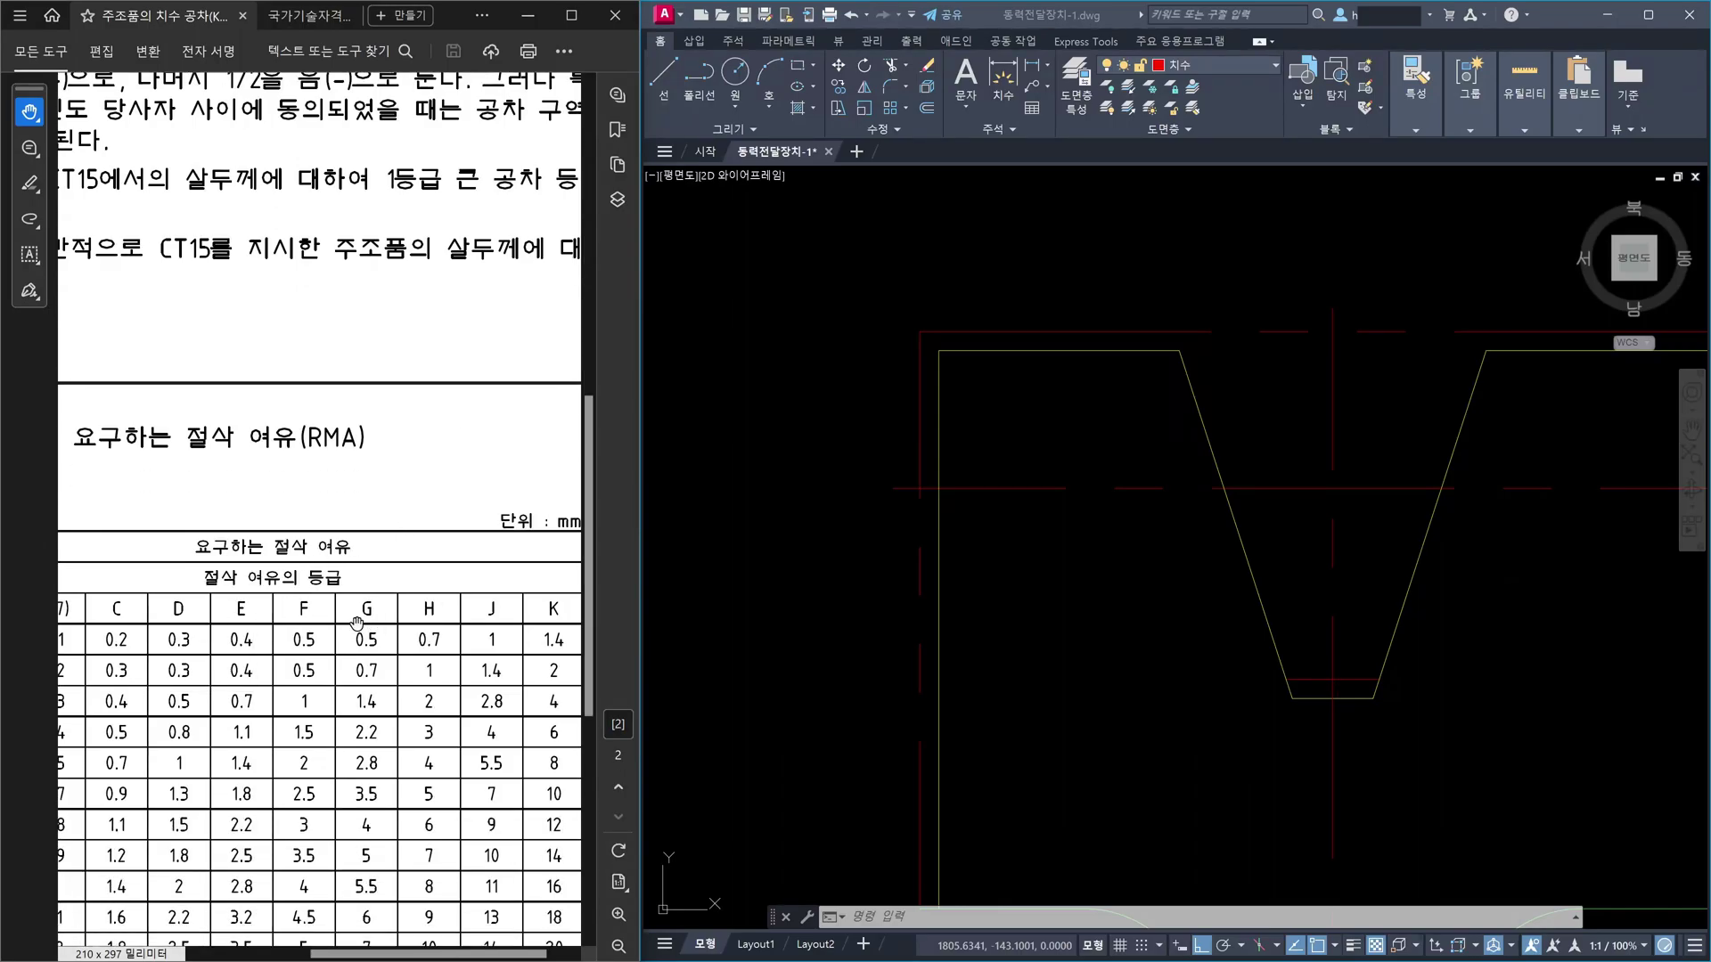
scroll(268, 492, left, 3)
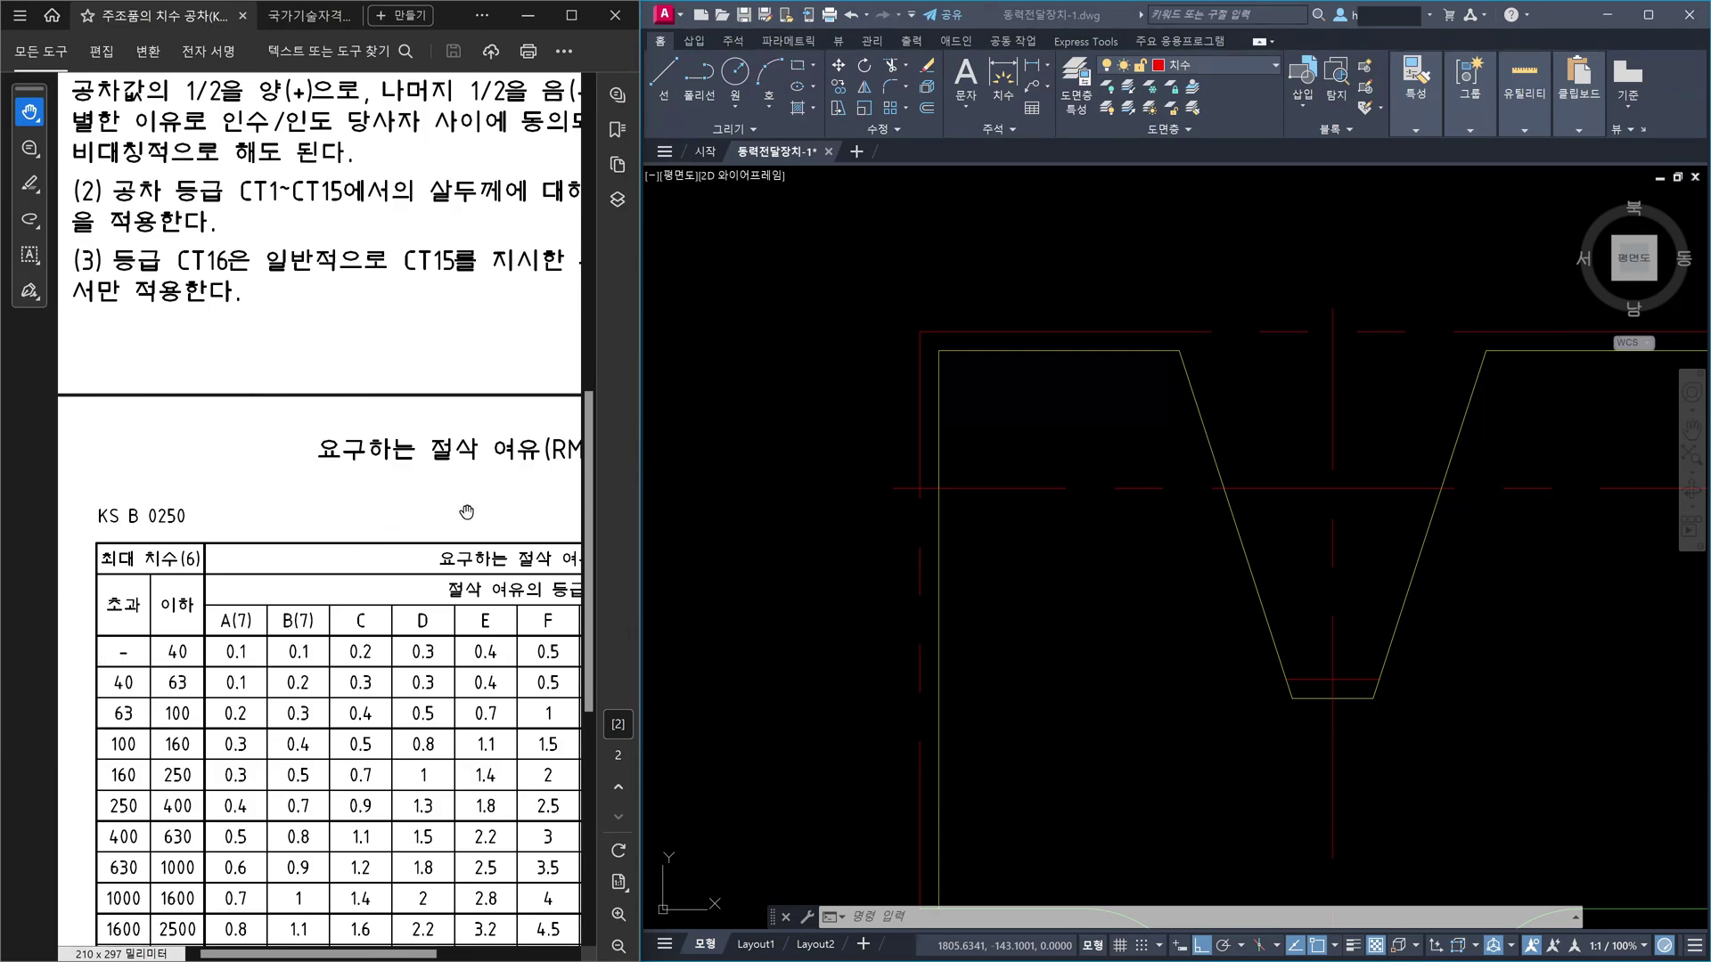
scroll(435, 499, right, 3)
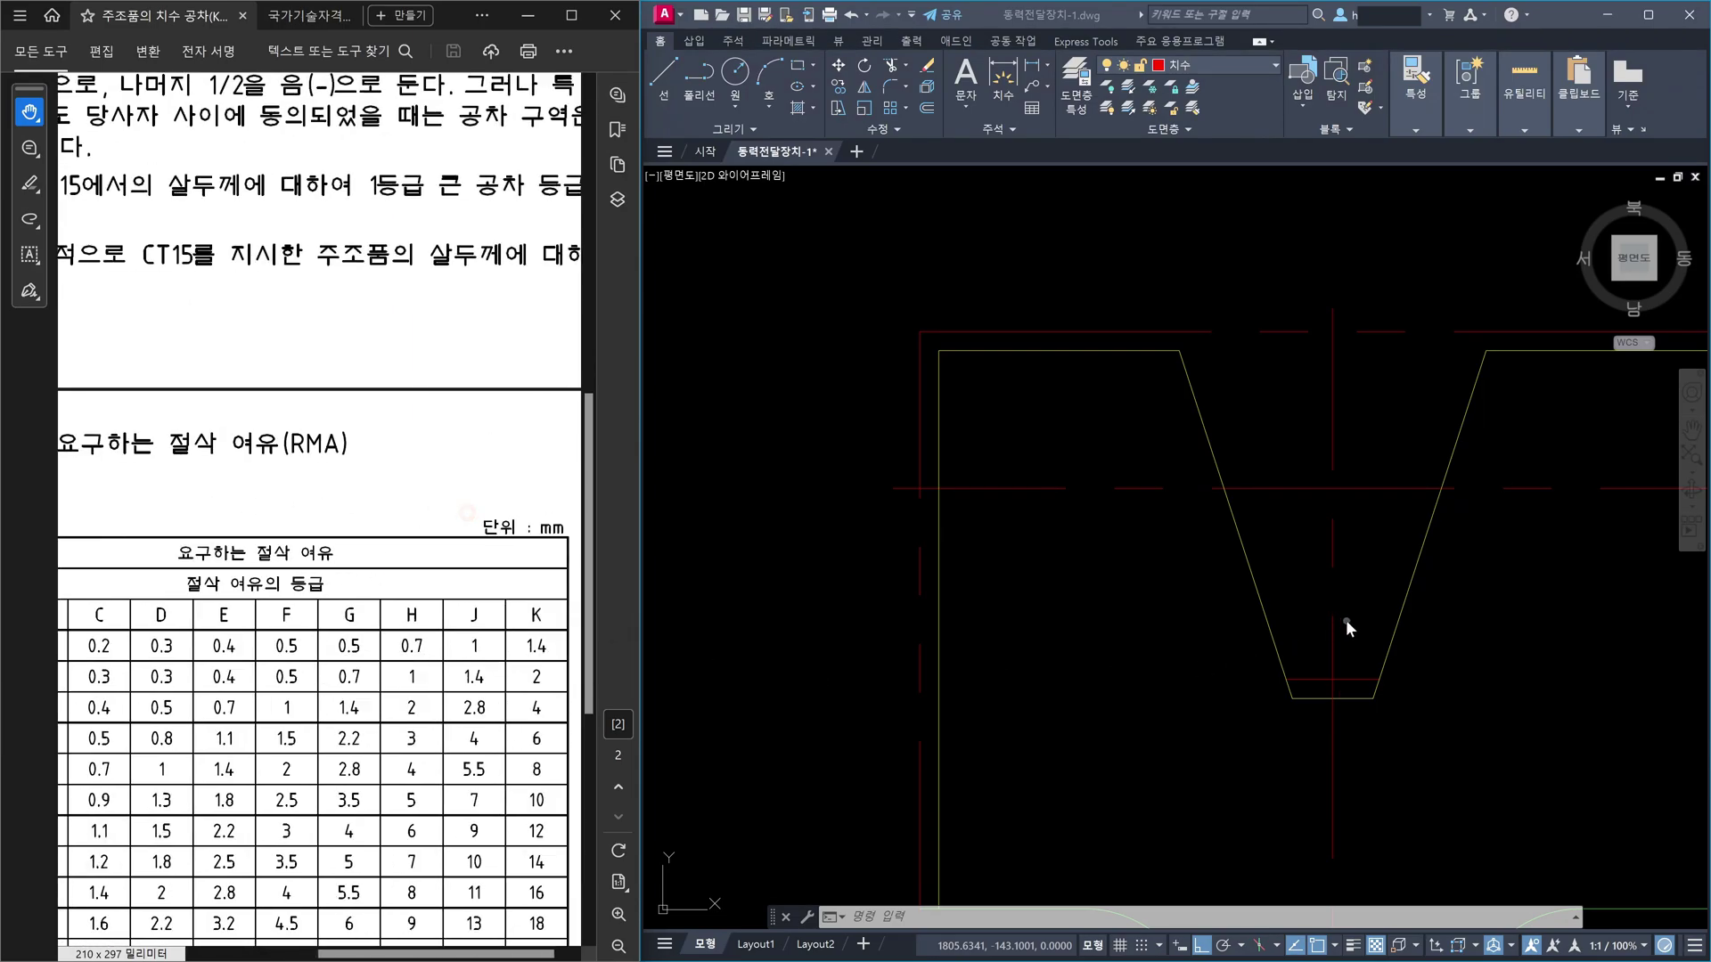
click(1346, 621)
key(Escape)
key(Escape)
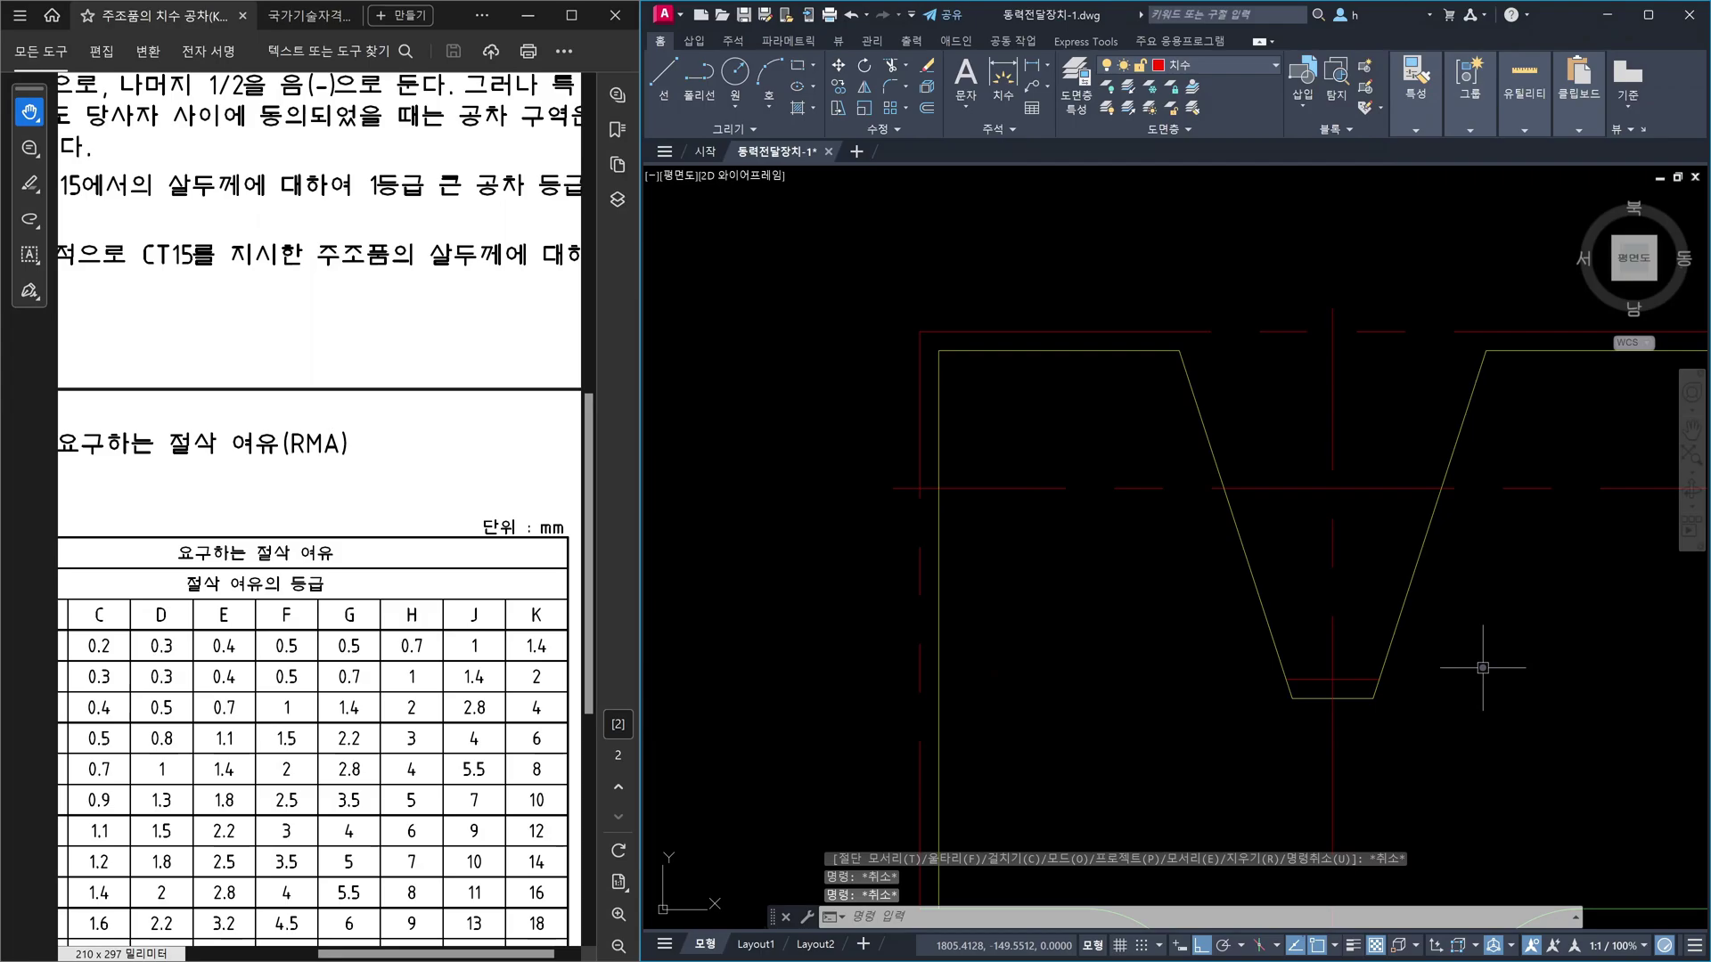
- Offset both yellow flanks of the V-groove 0.5 toward the inside of the groove
text(o)
key(Return)
text(0.5)
key(Return)
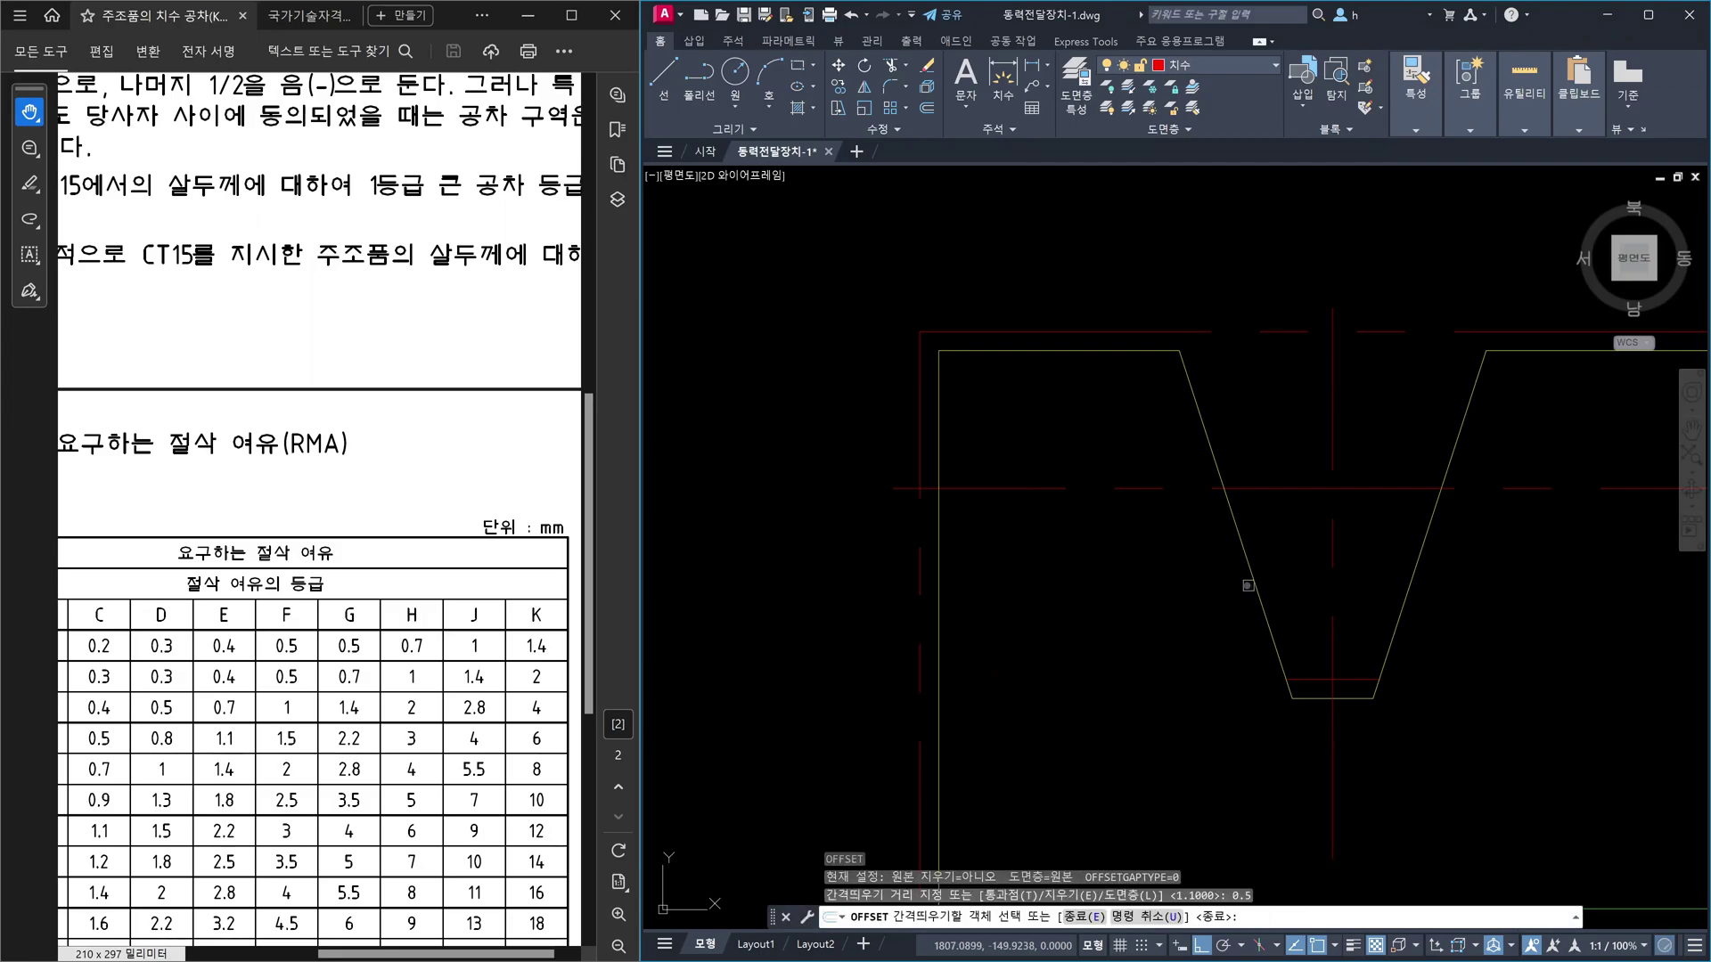
click(1249, 584)
click(1275, 573)
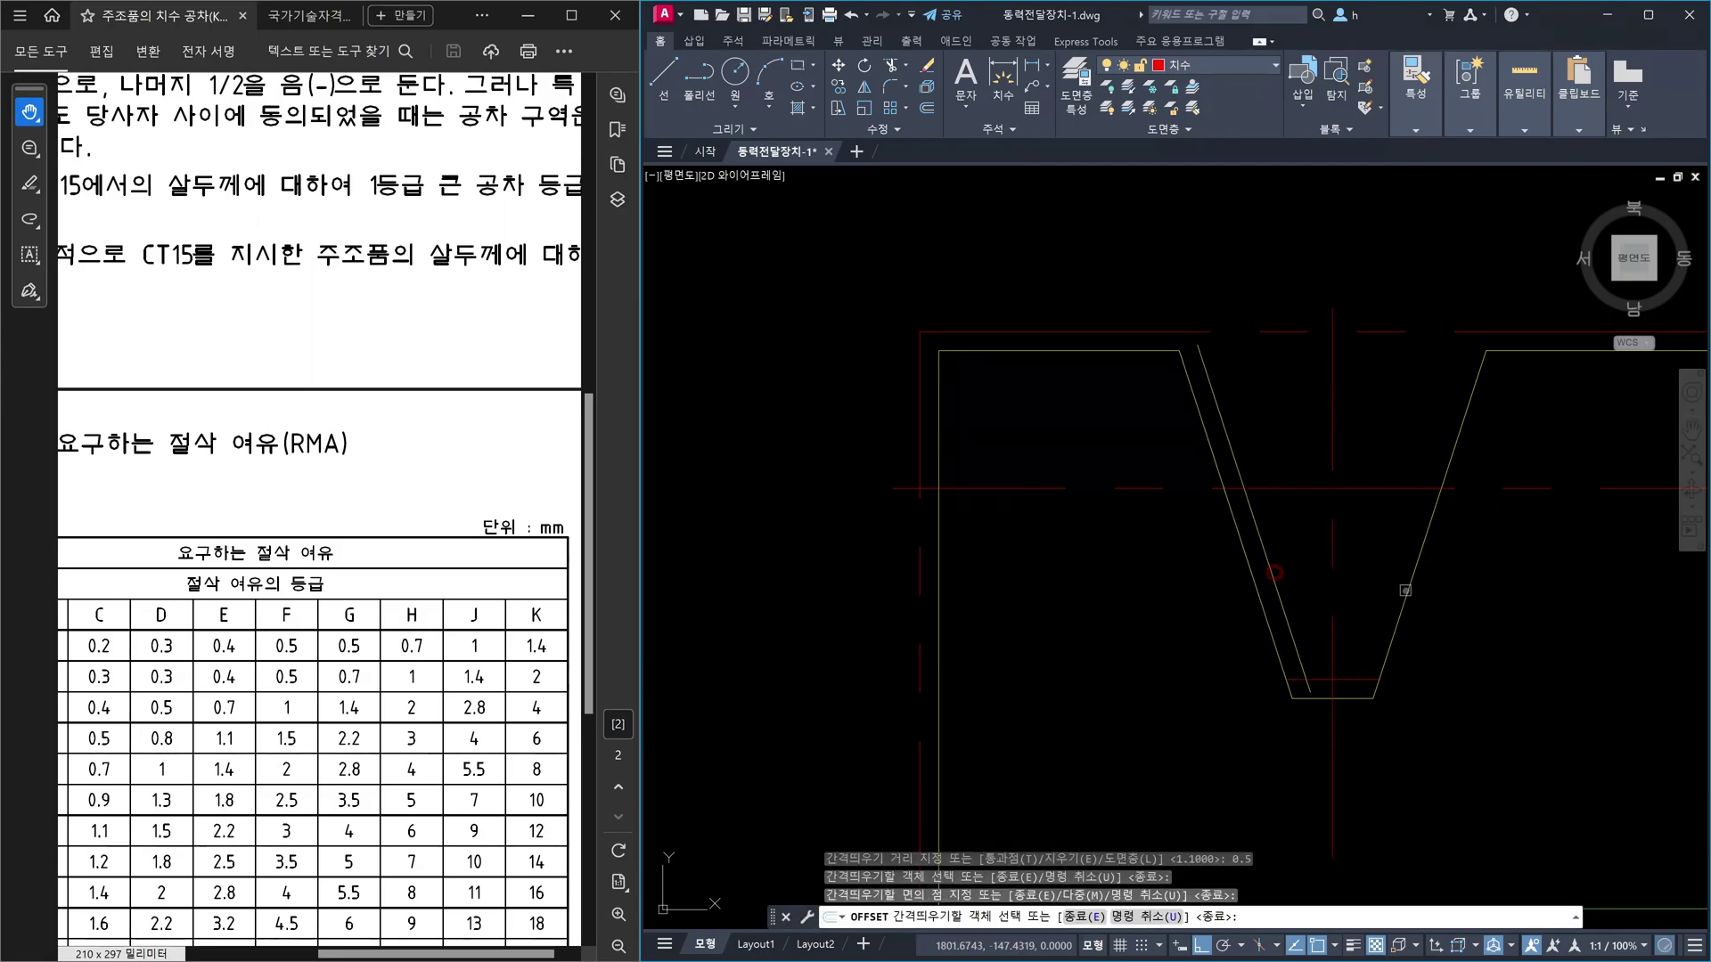
click(1411, 593)
click(1382, 566)
key(Escape)
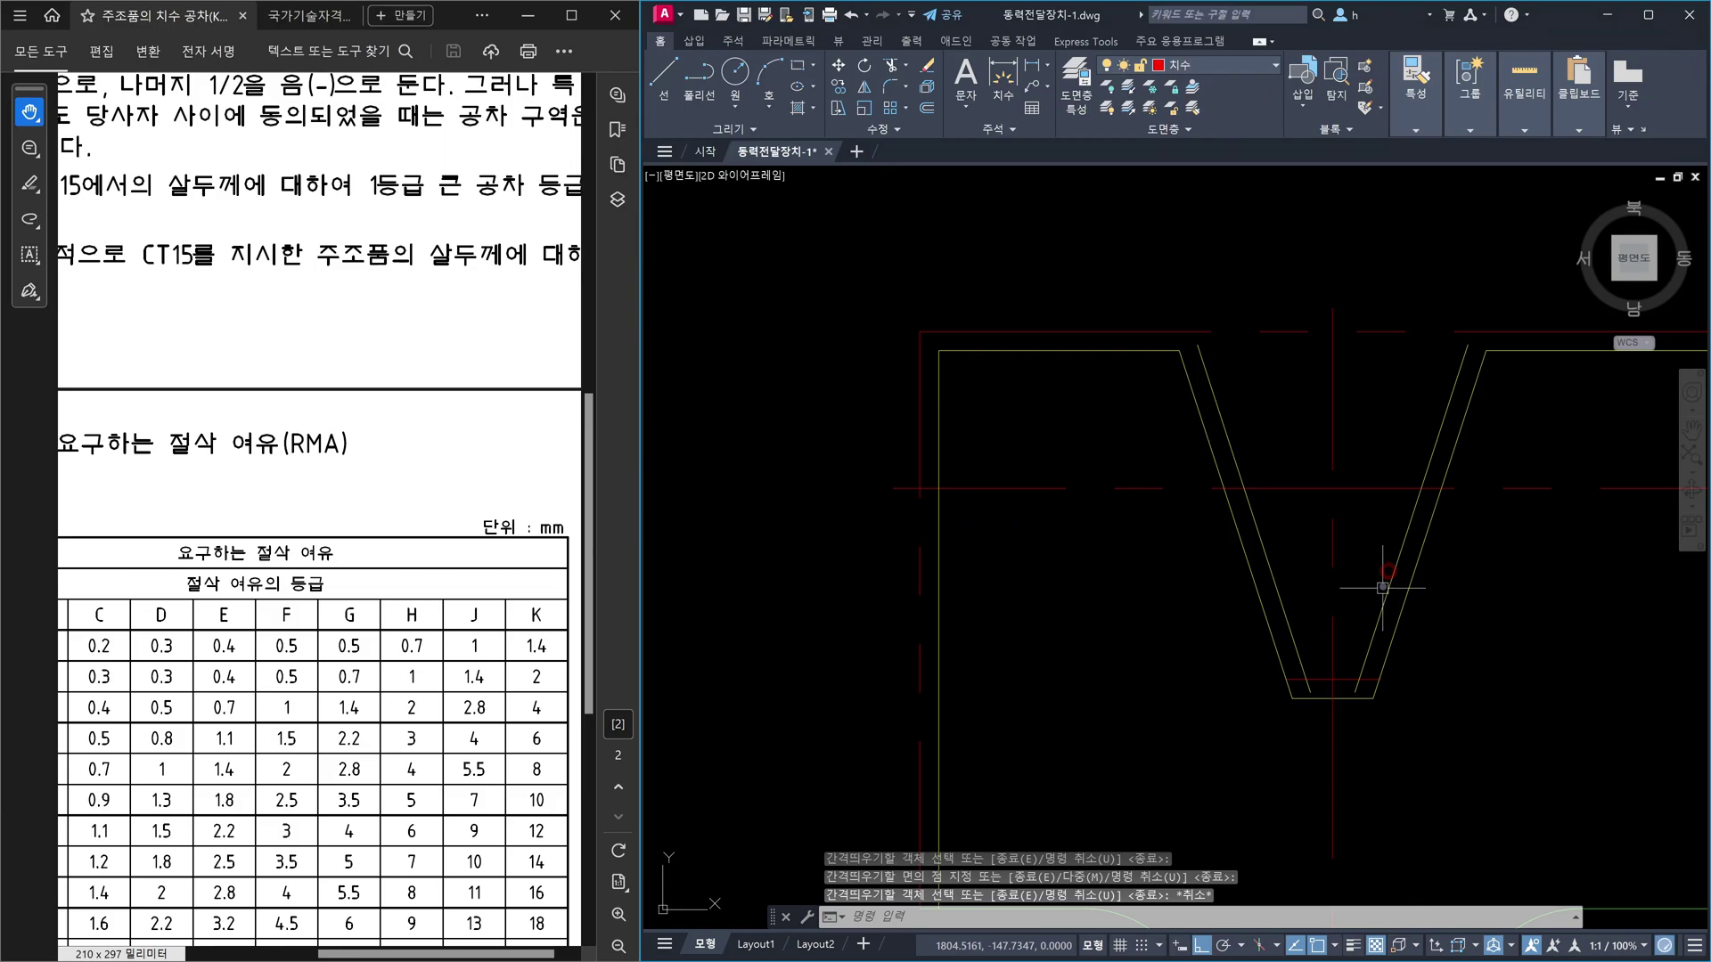
- Match the properties of both new inner flank lines to the red groove floor line
text(ma)
key(Return)
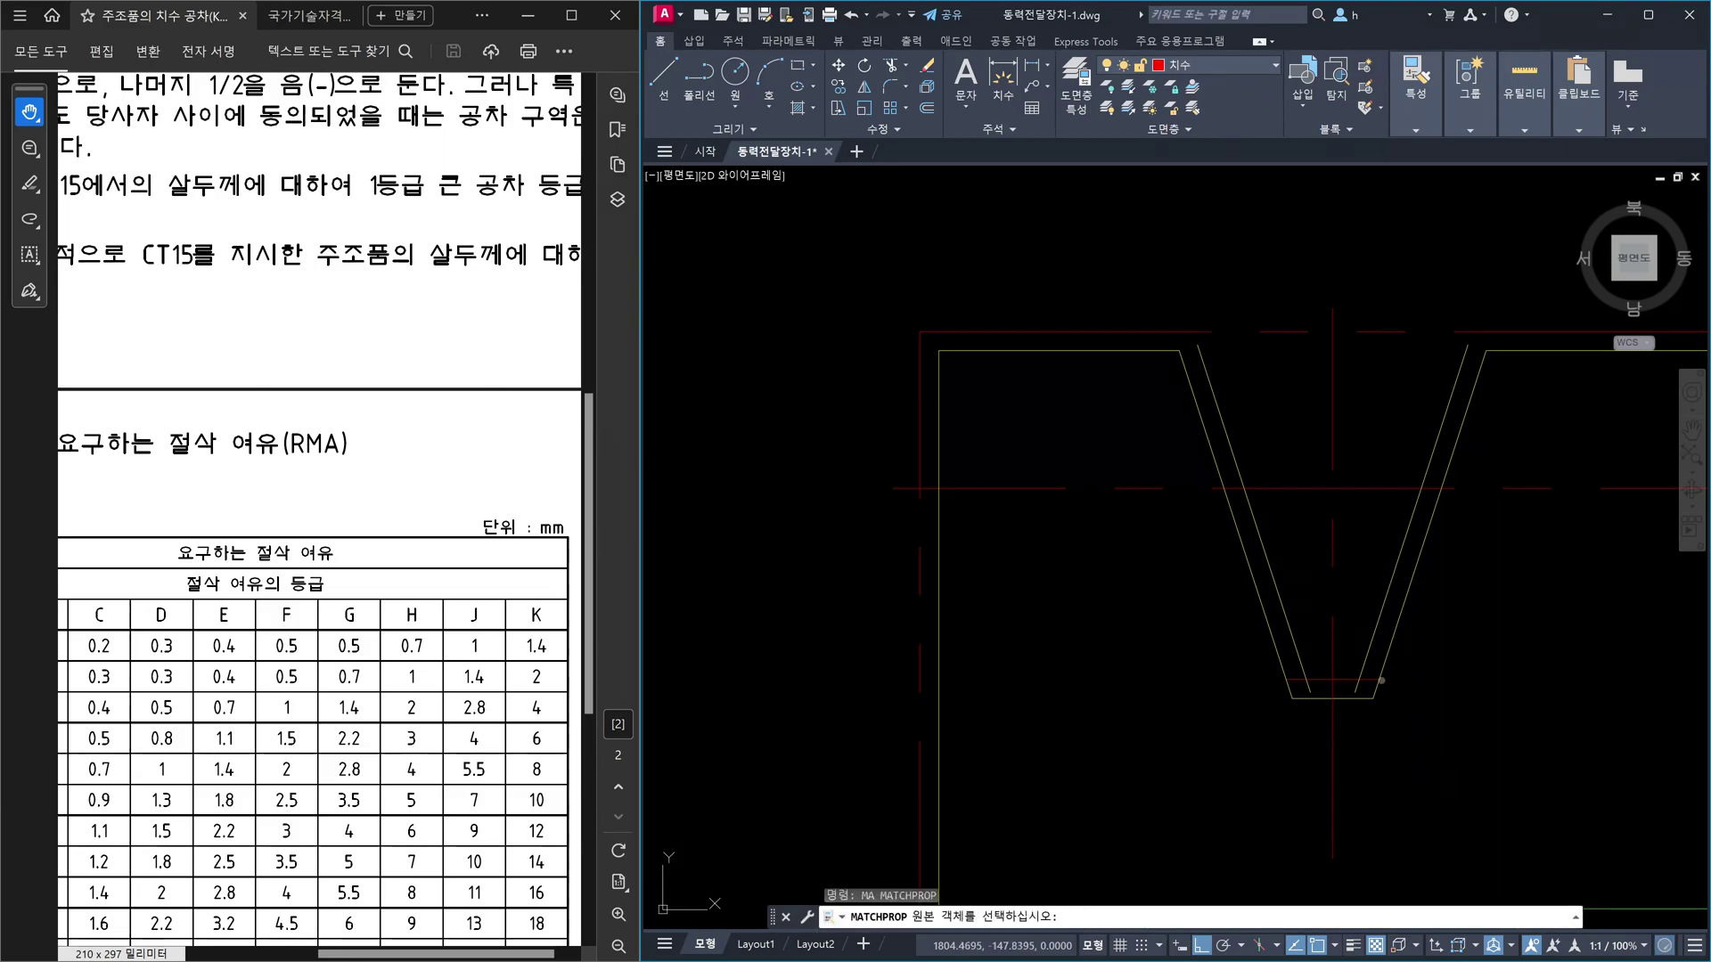
click(1371, 684)
click(1370, 656)
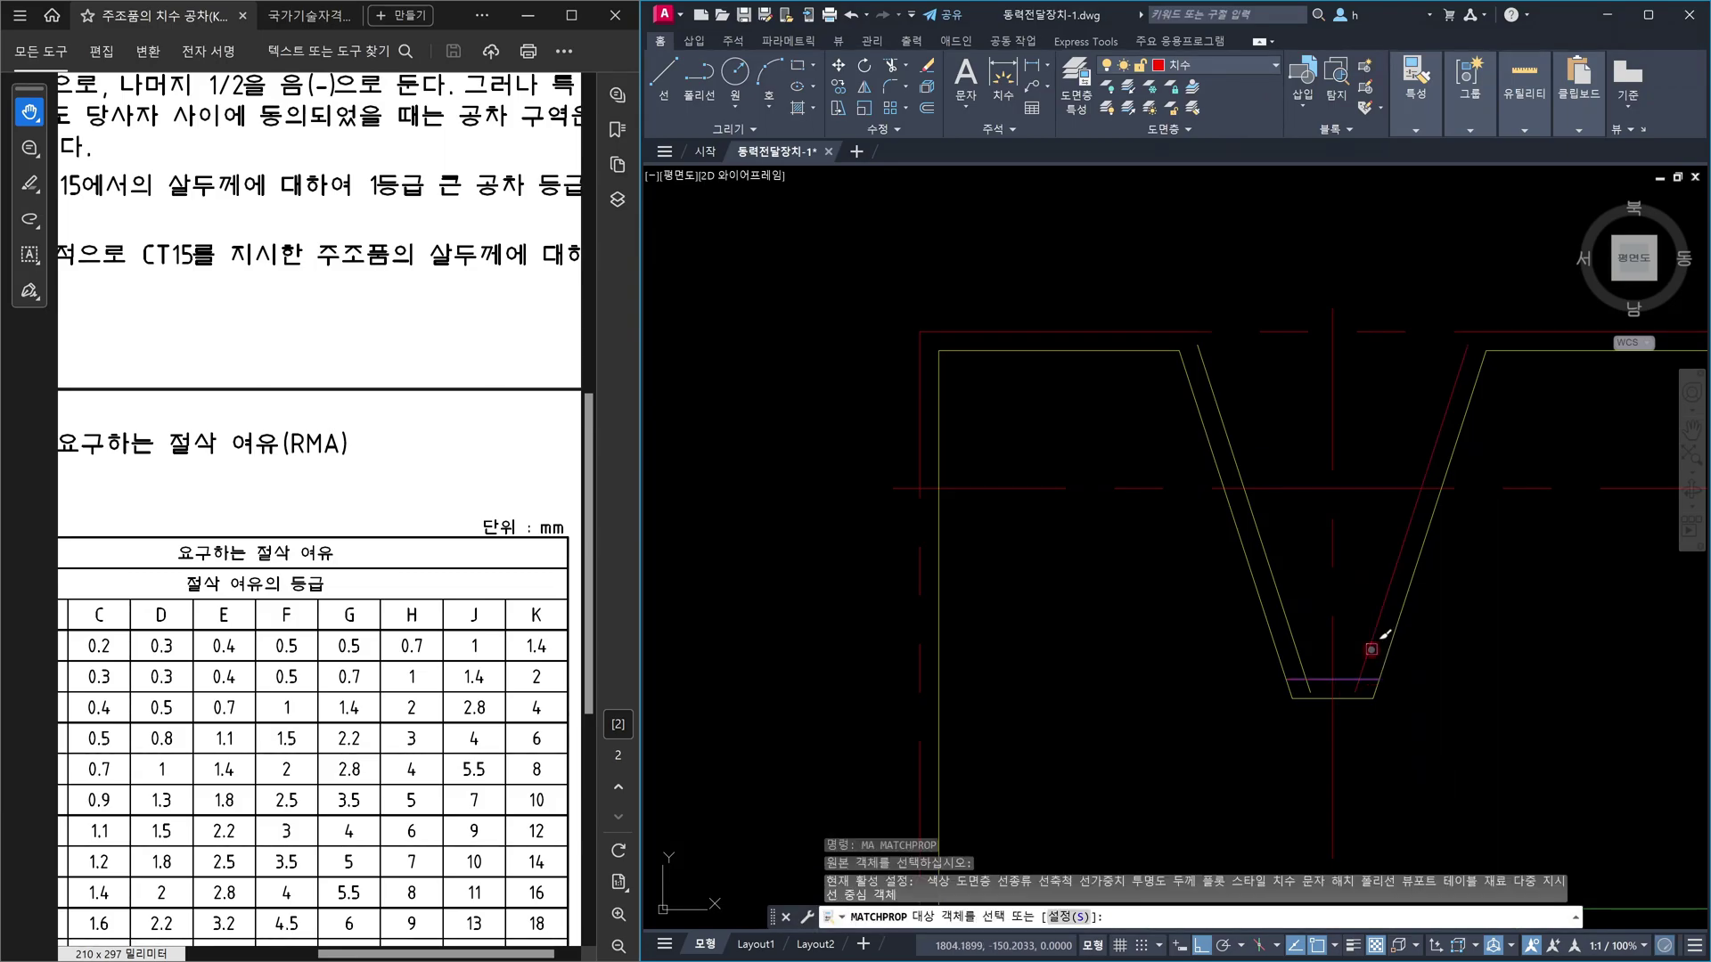
click(1289, 614)
key(Escape)
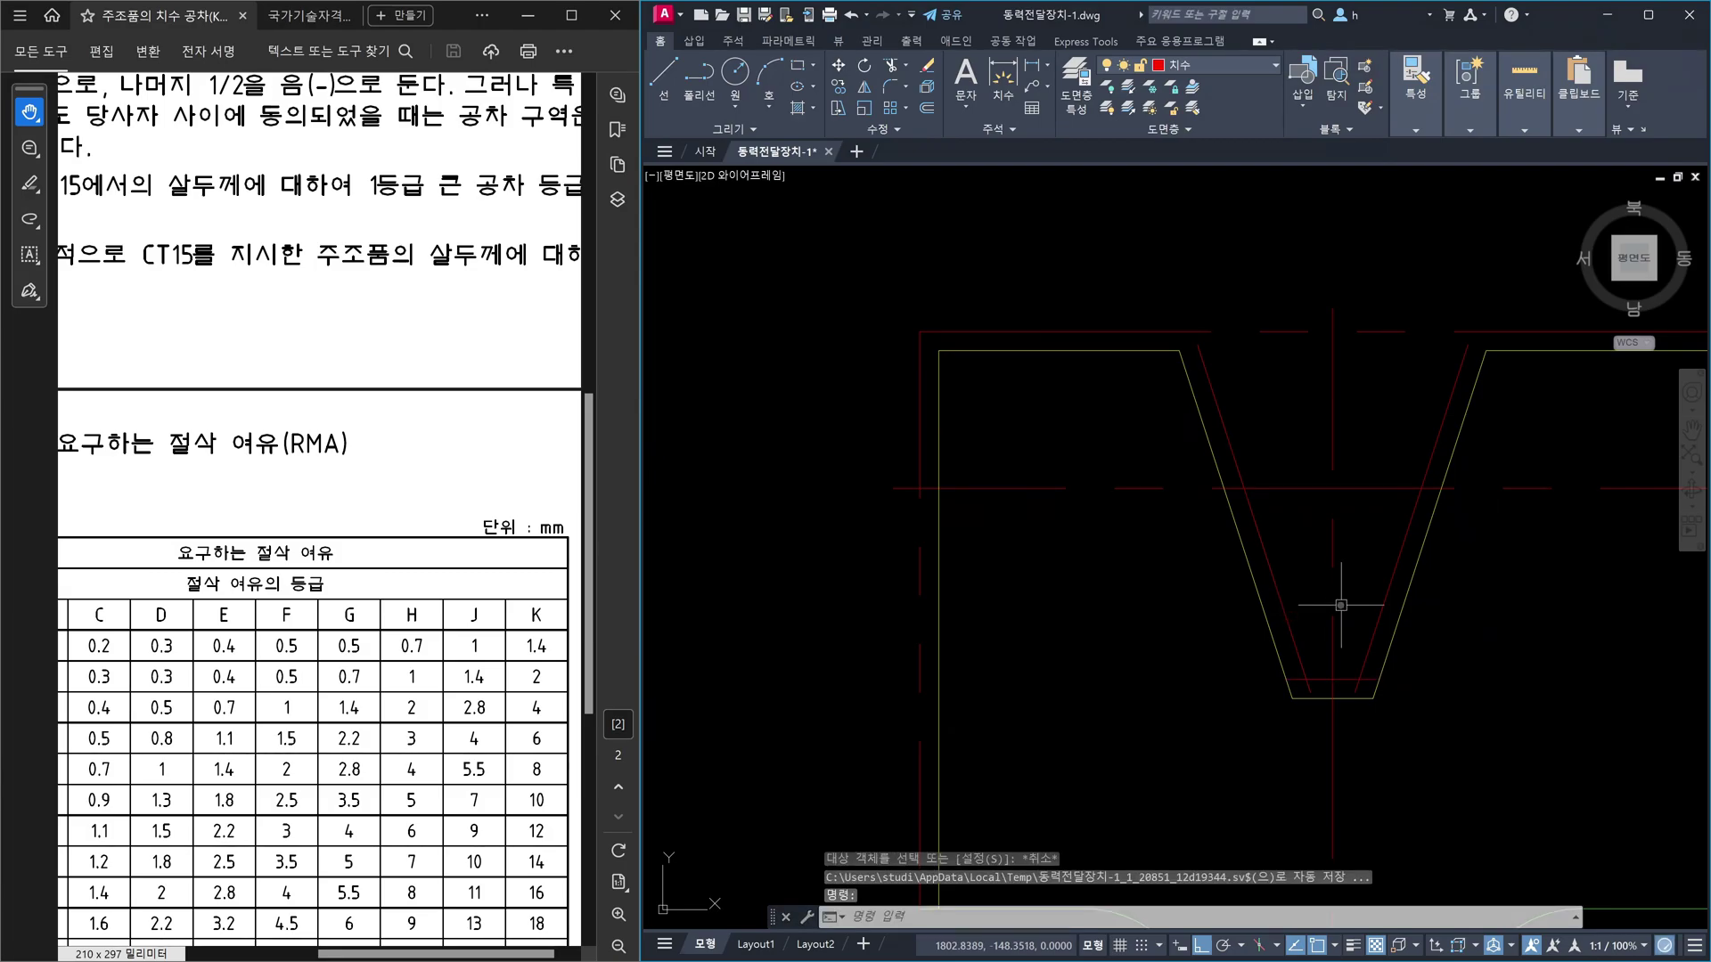
text(f)
key(Return)
key(Escape)
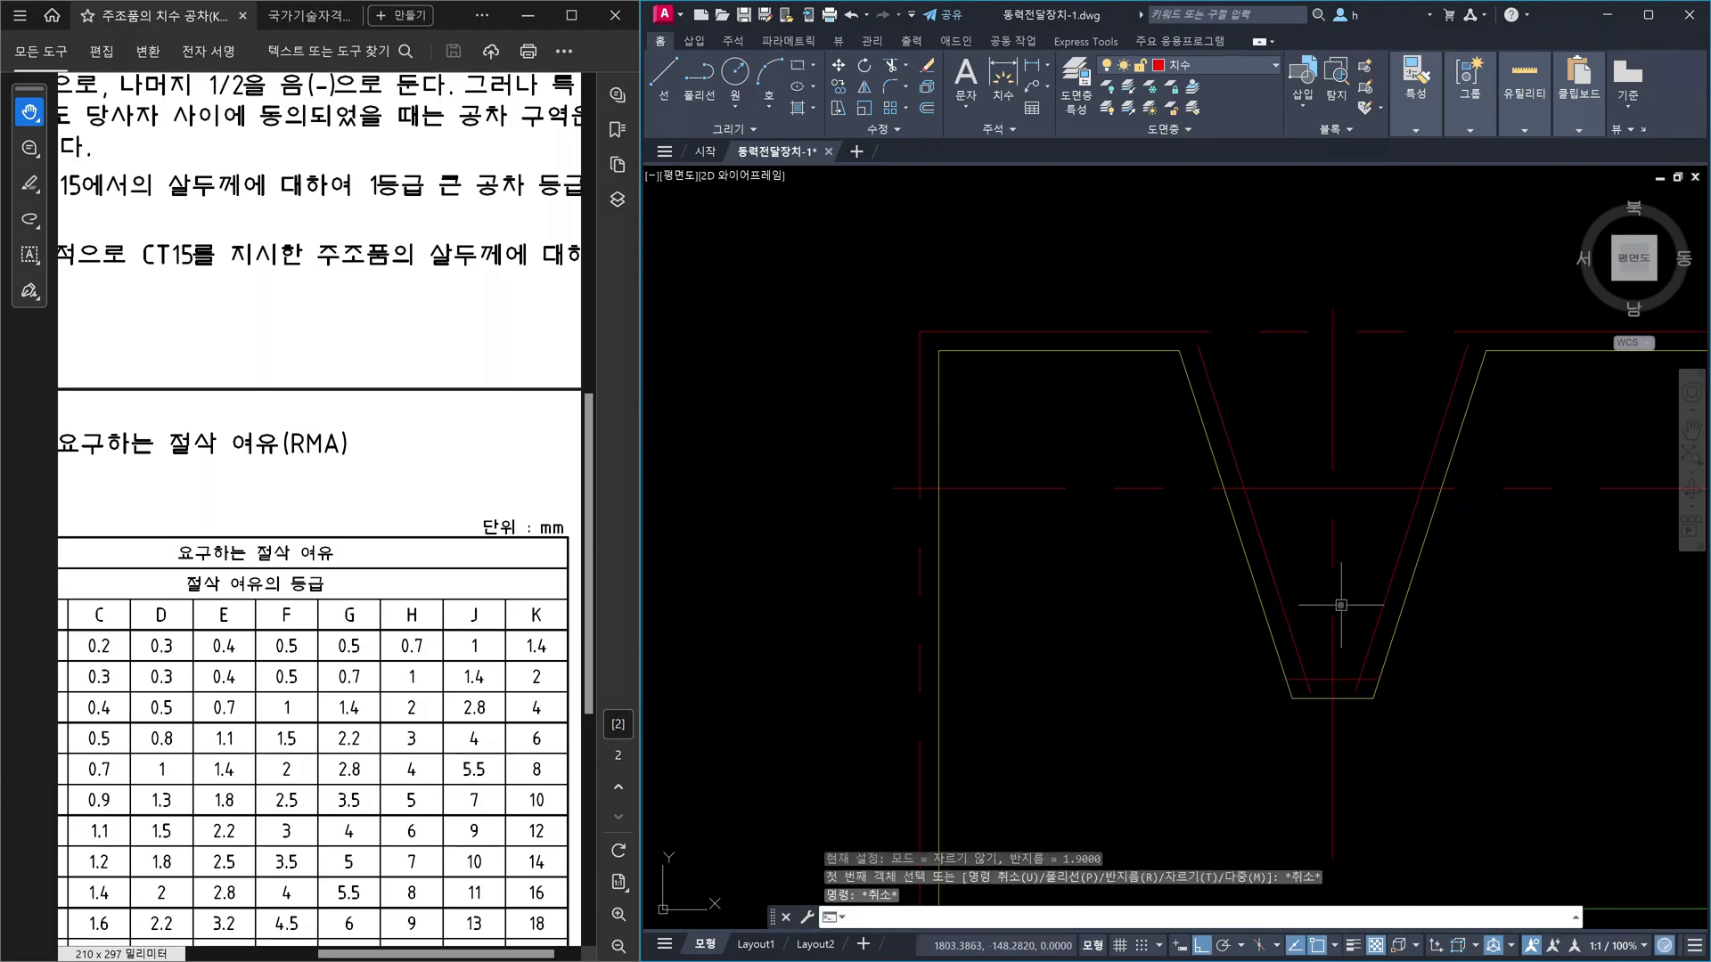
- Extend both red inner flanks up to the red outer rim line and trim the rim line between them
text(tr)
key(Return)
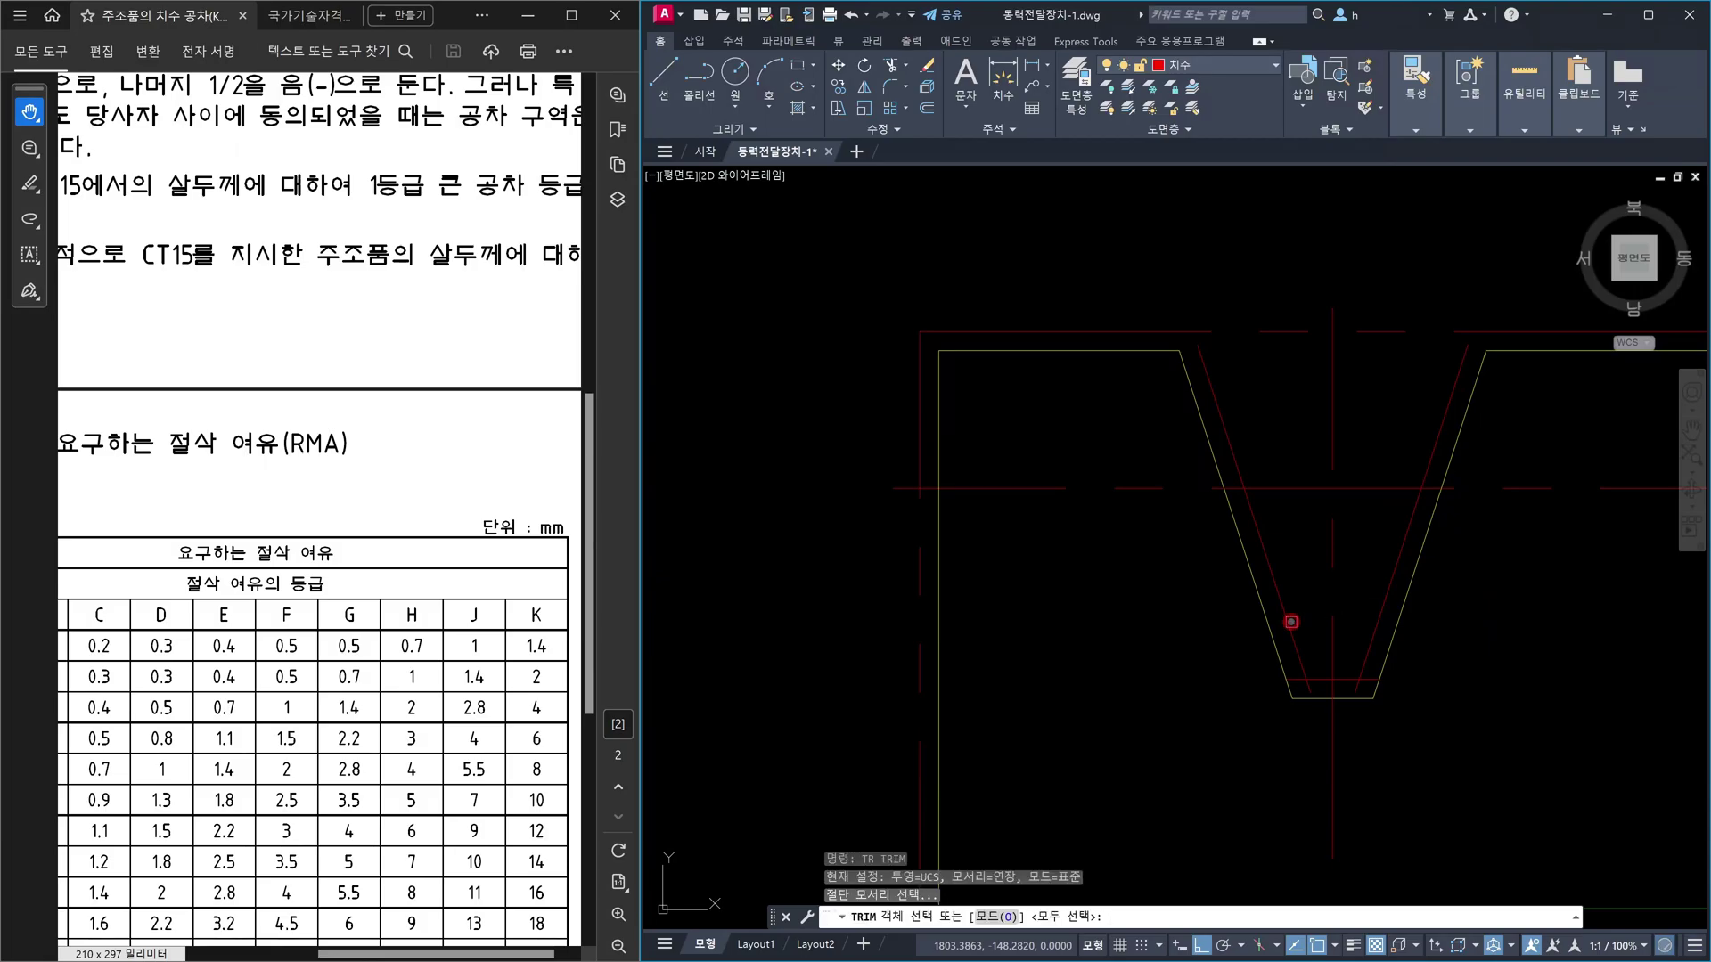
click(1291, 622)
click(1371, 633)
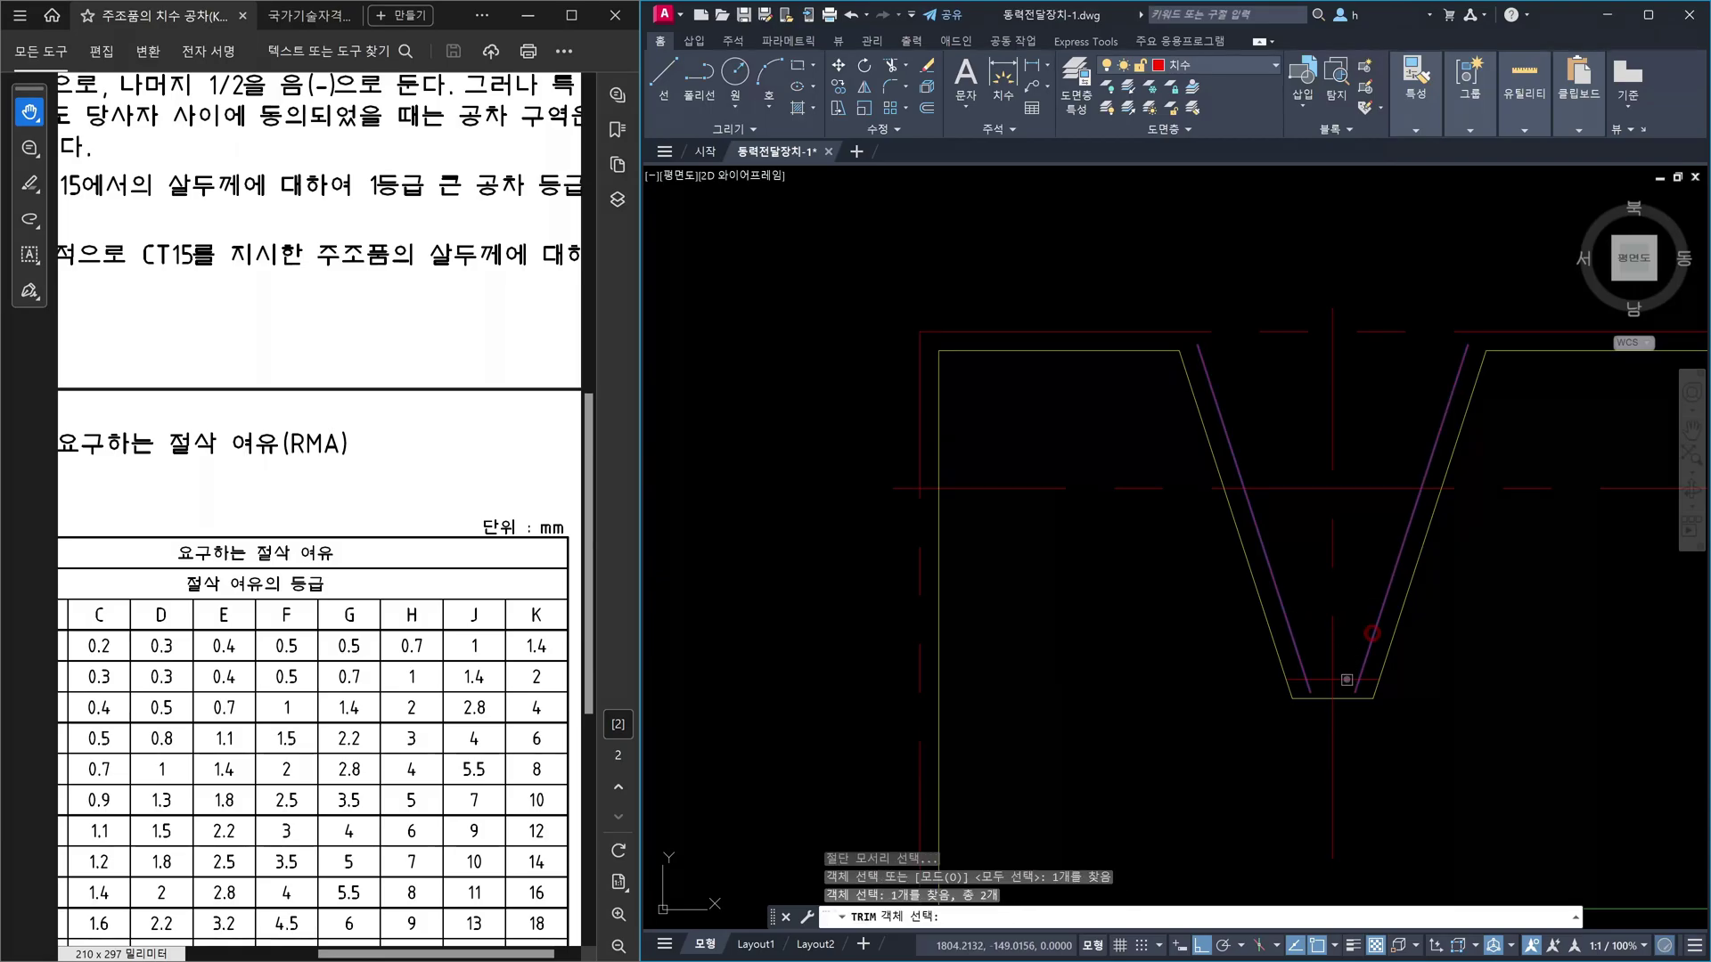
click(1351, 677)
click(1394, 331)
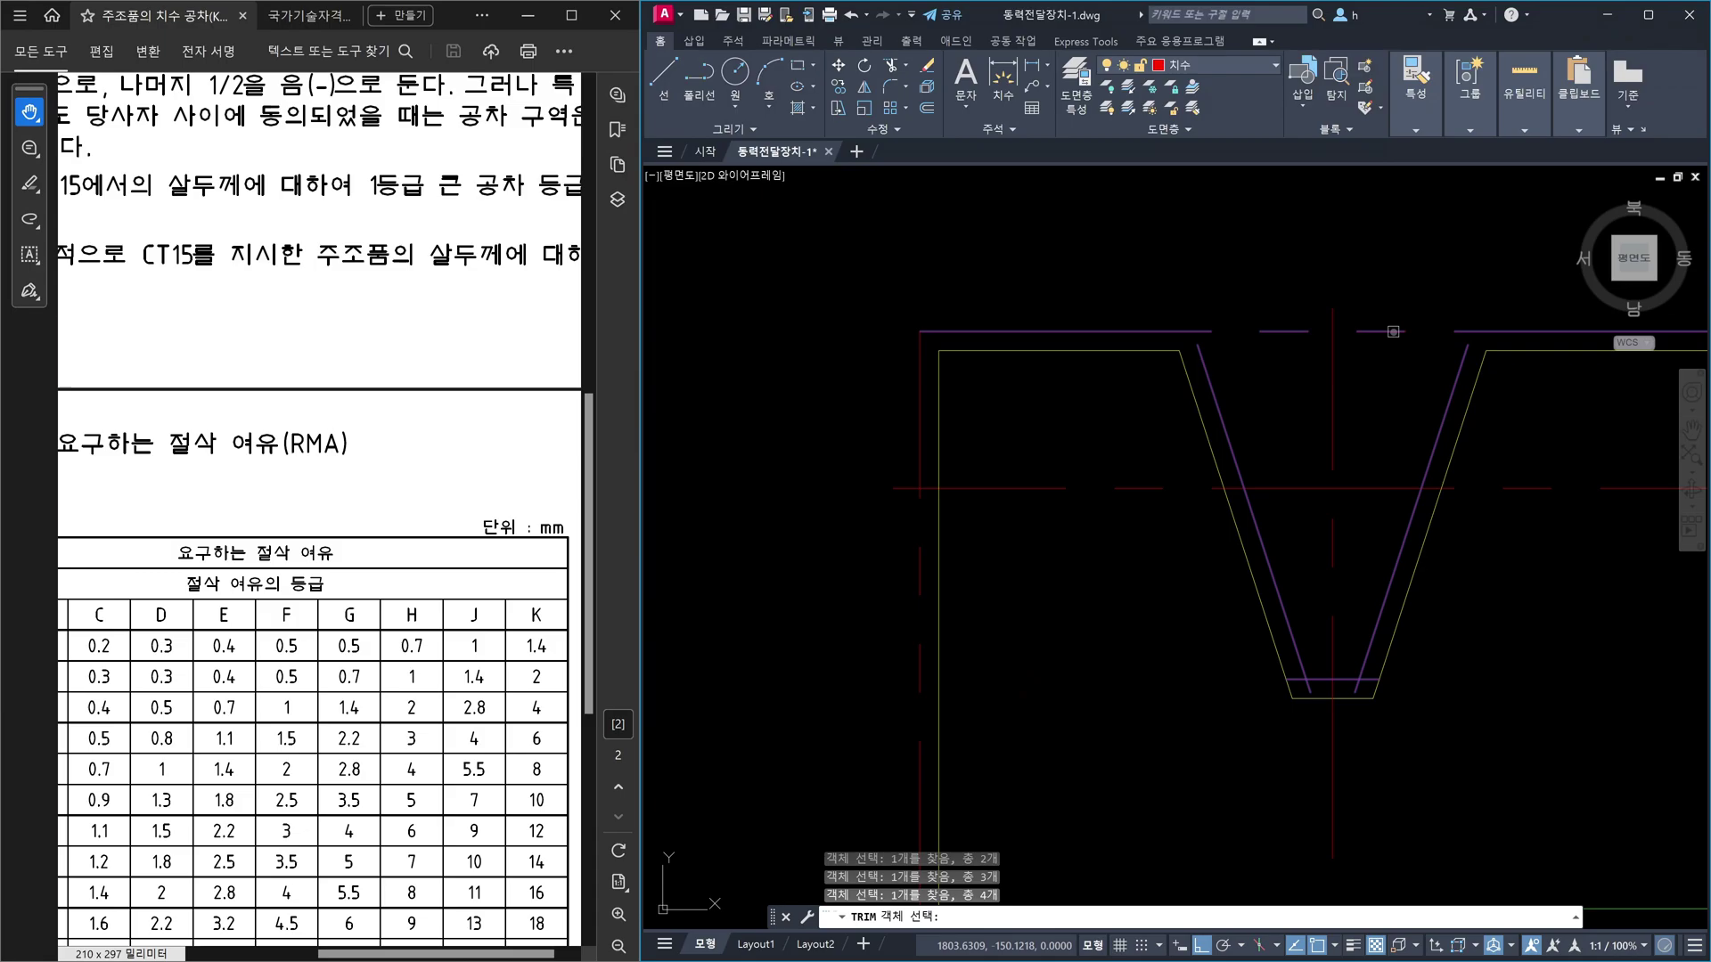
key(Return)
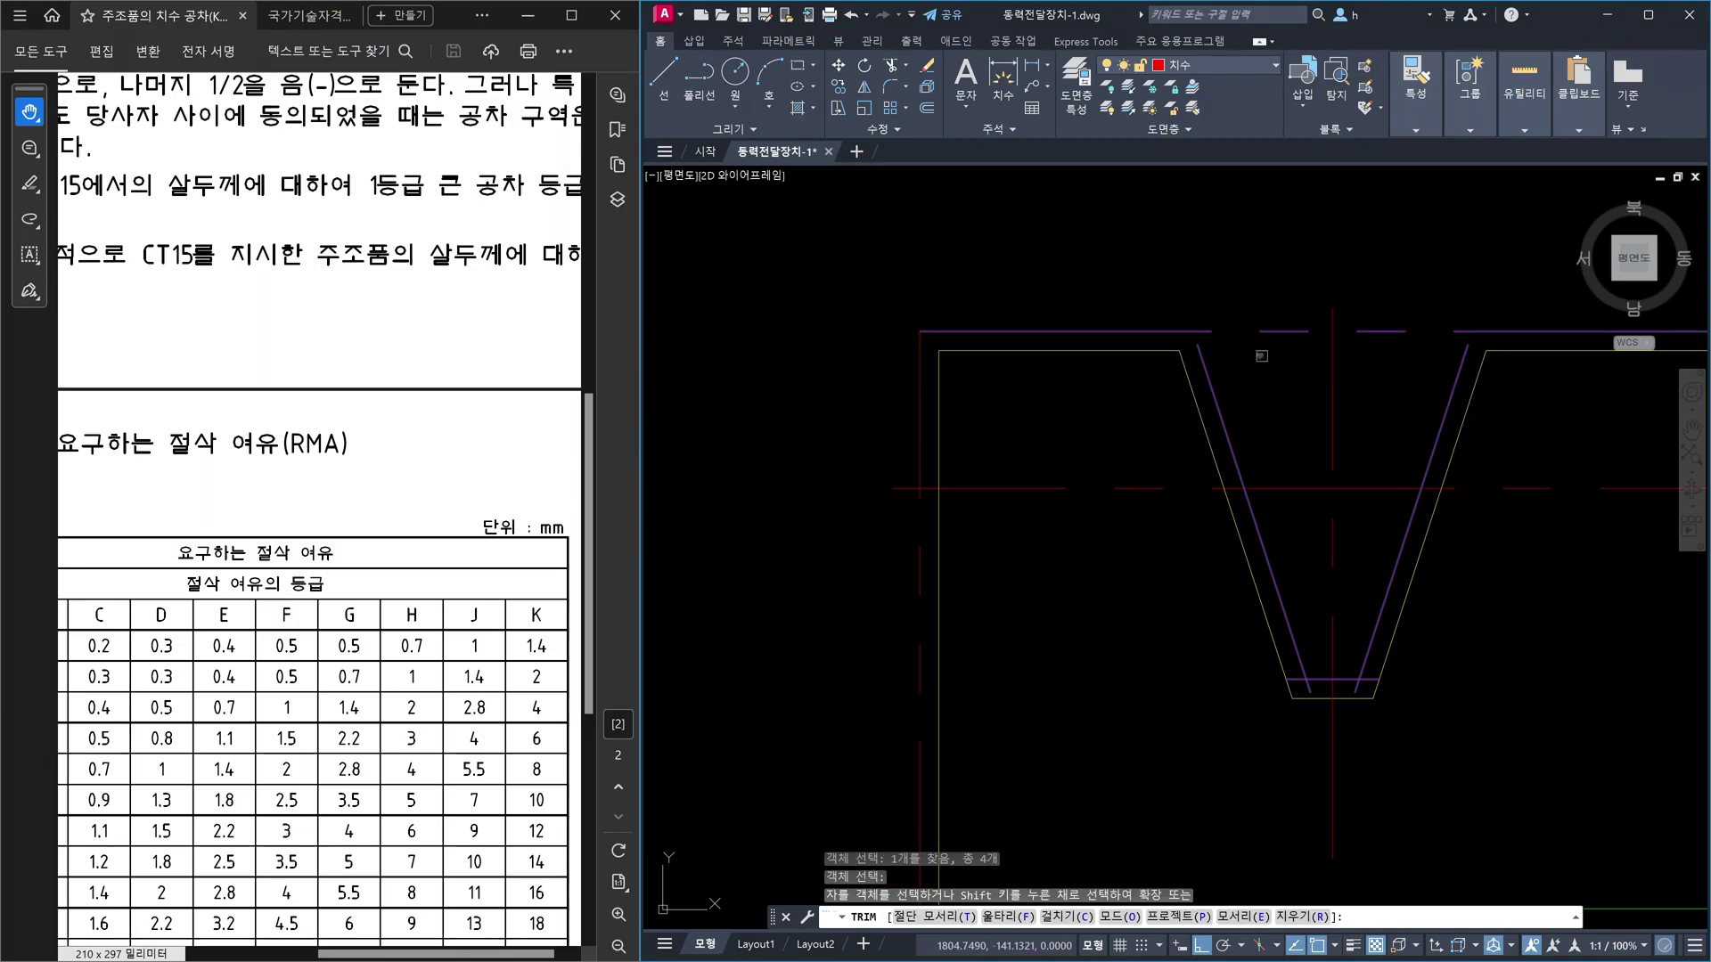
drag(1212, 343, 1163, 322)
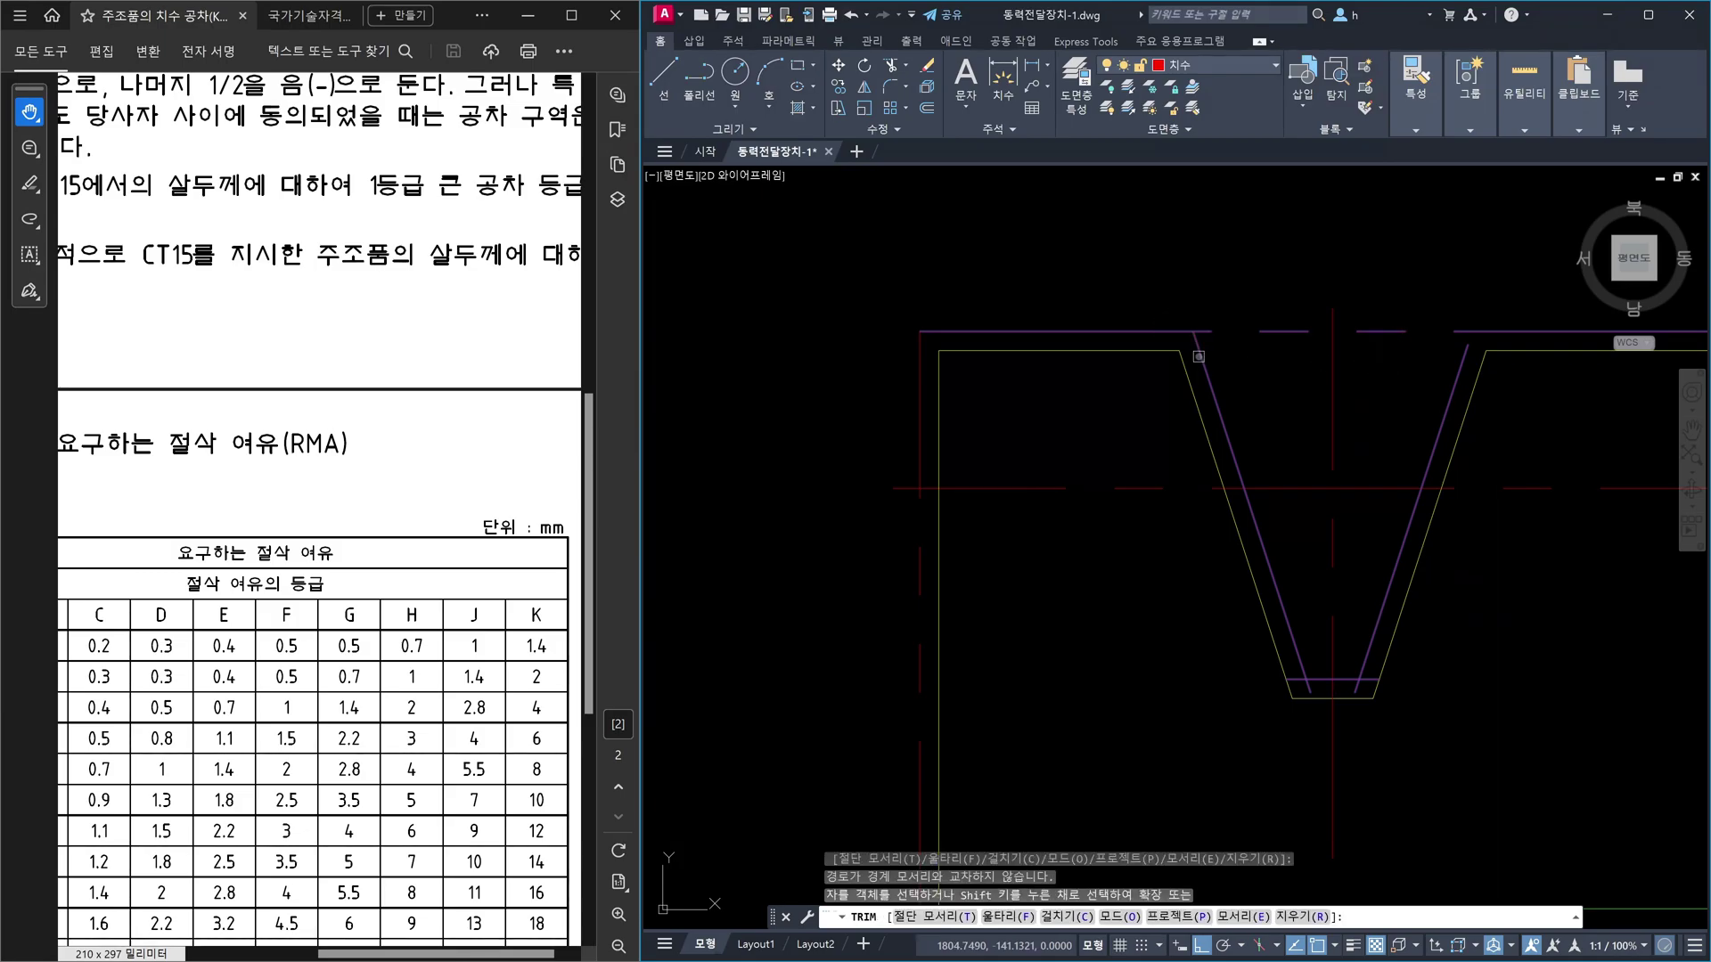
click(1199, 356)
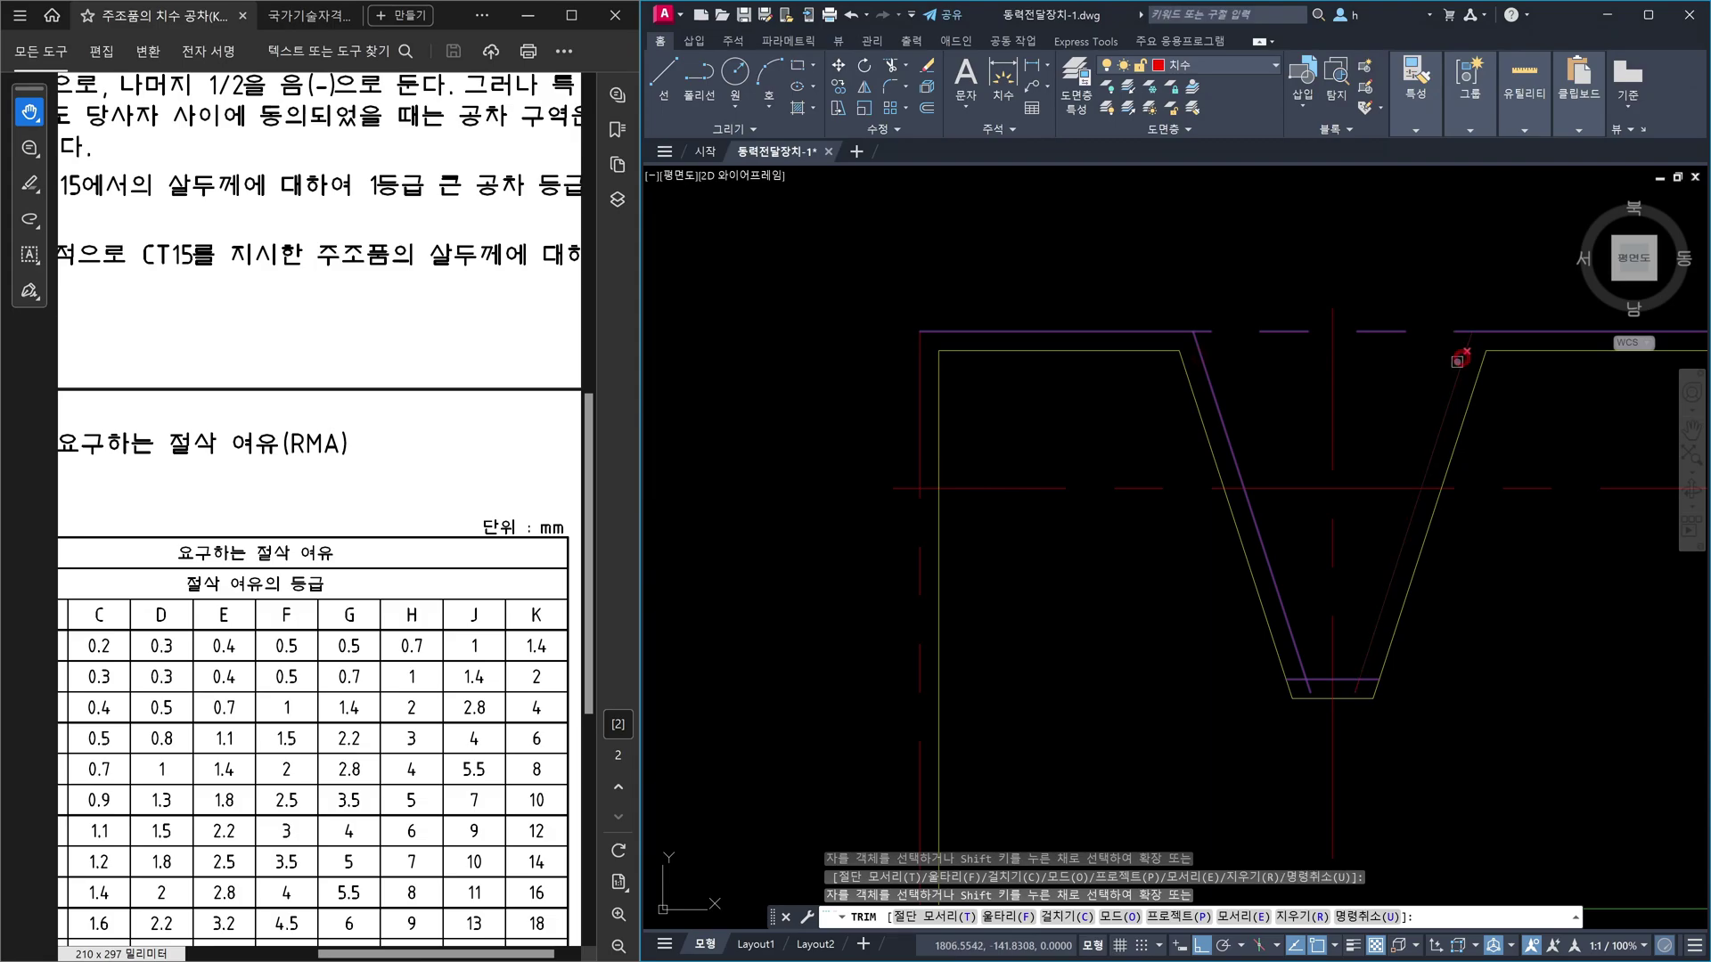
click(1413, 331)
- Trim the overlapping ends of the red flanks and red floor line at the groove's bottom corners
scroll(1375, 724, up, 3)
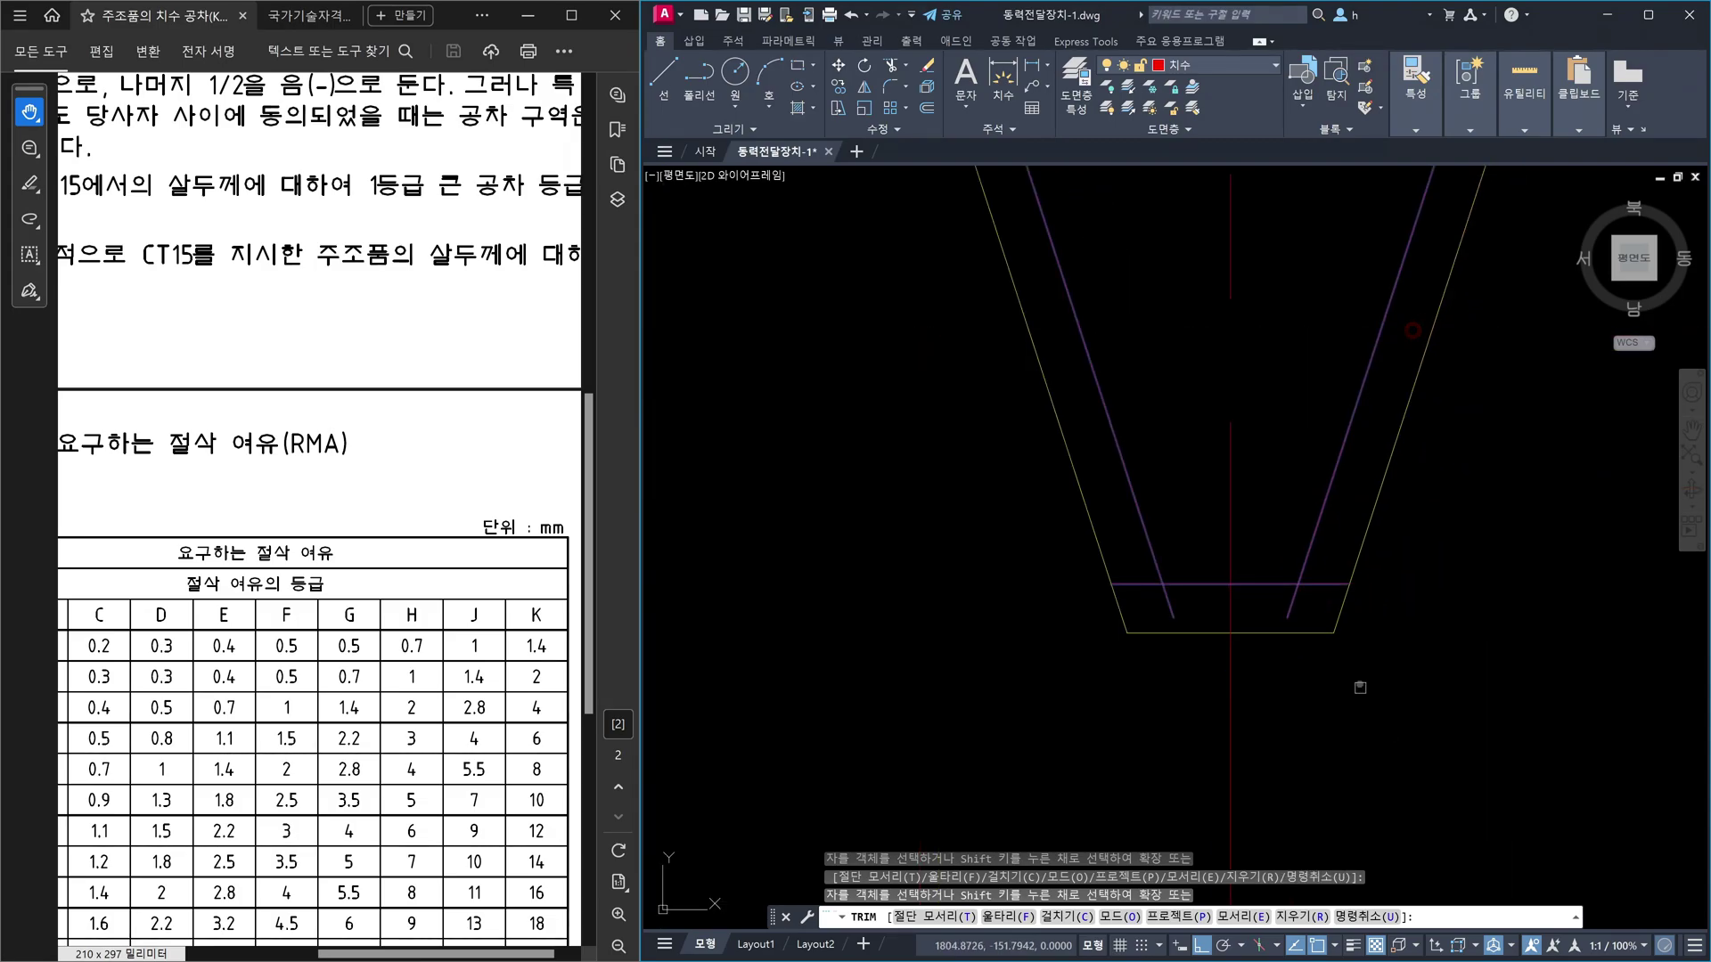
click(1295, 598)
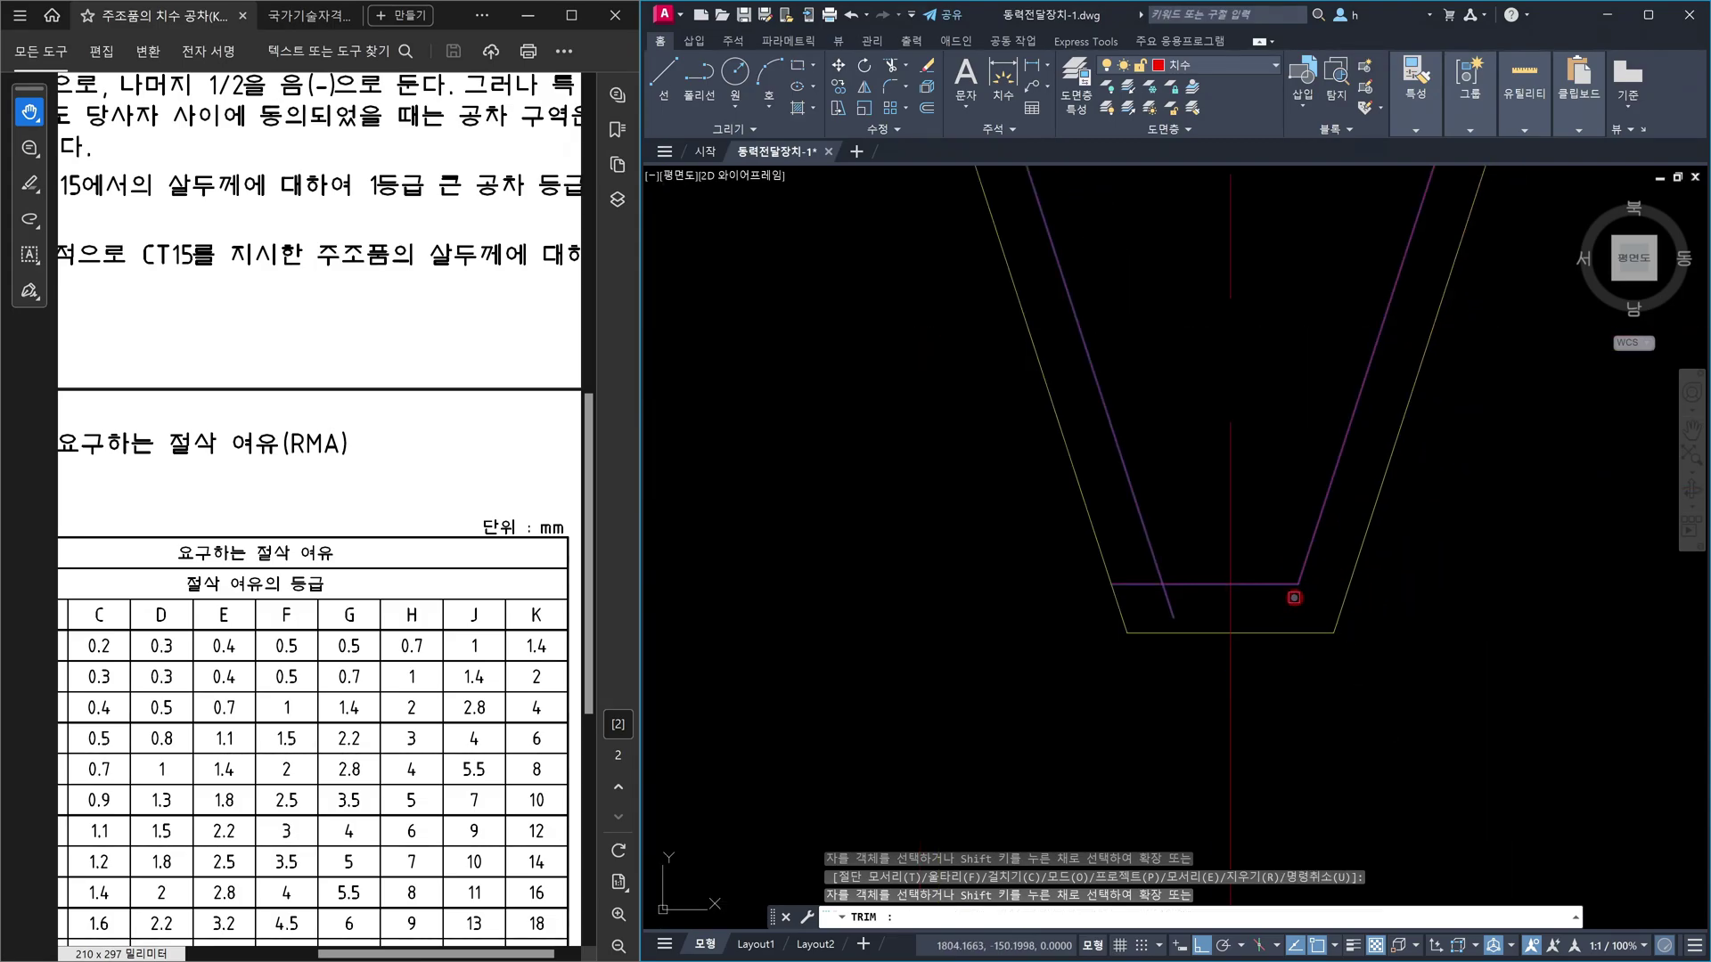
click(1168, 603)
click(1139, 584)
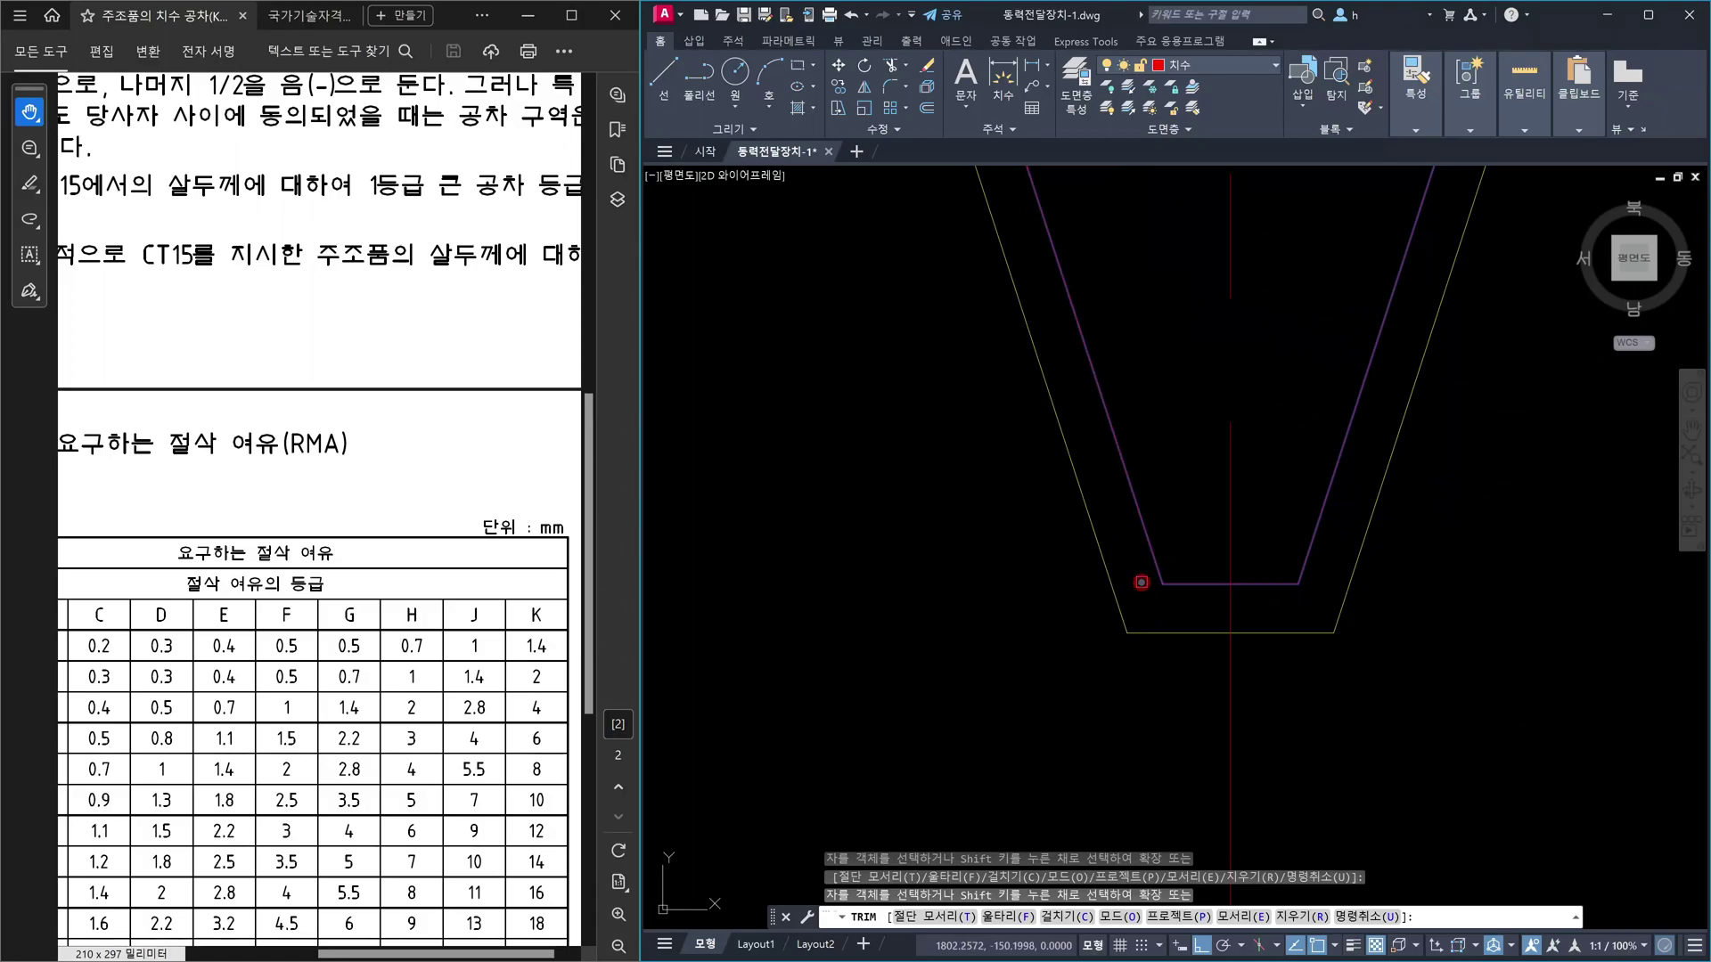
scroll(1268, 615, down, 3)
scroll(1268, 615, down, 2)
key(Escape)
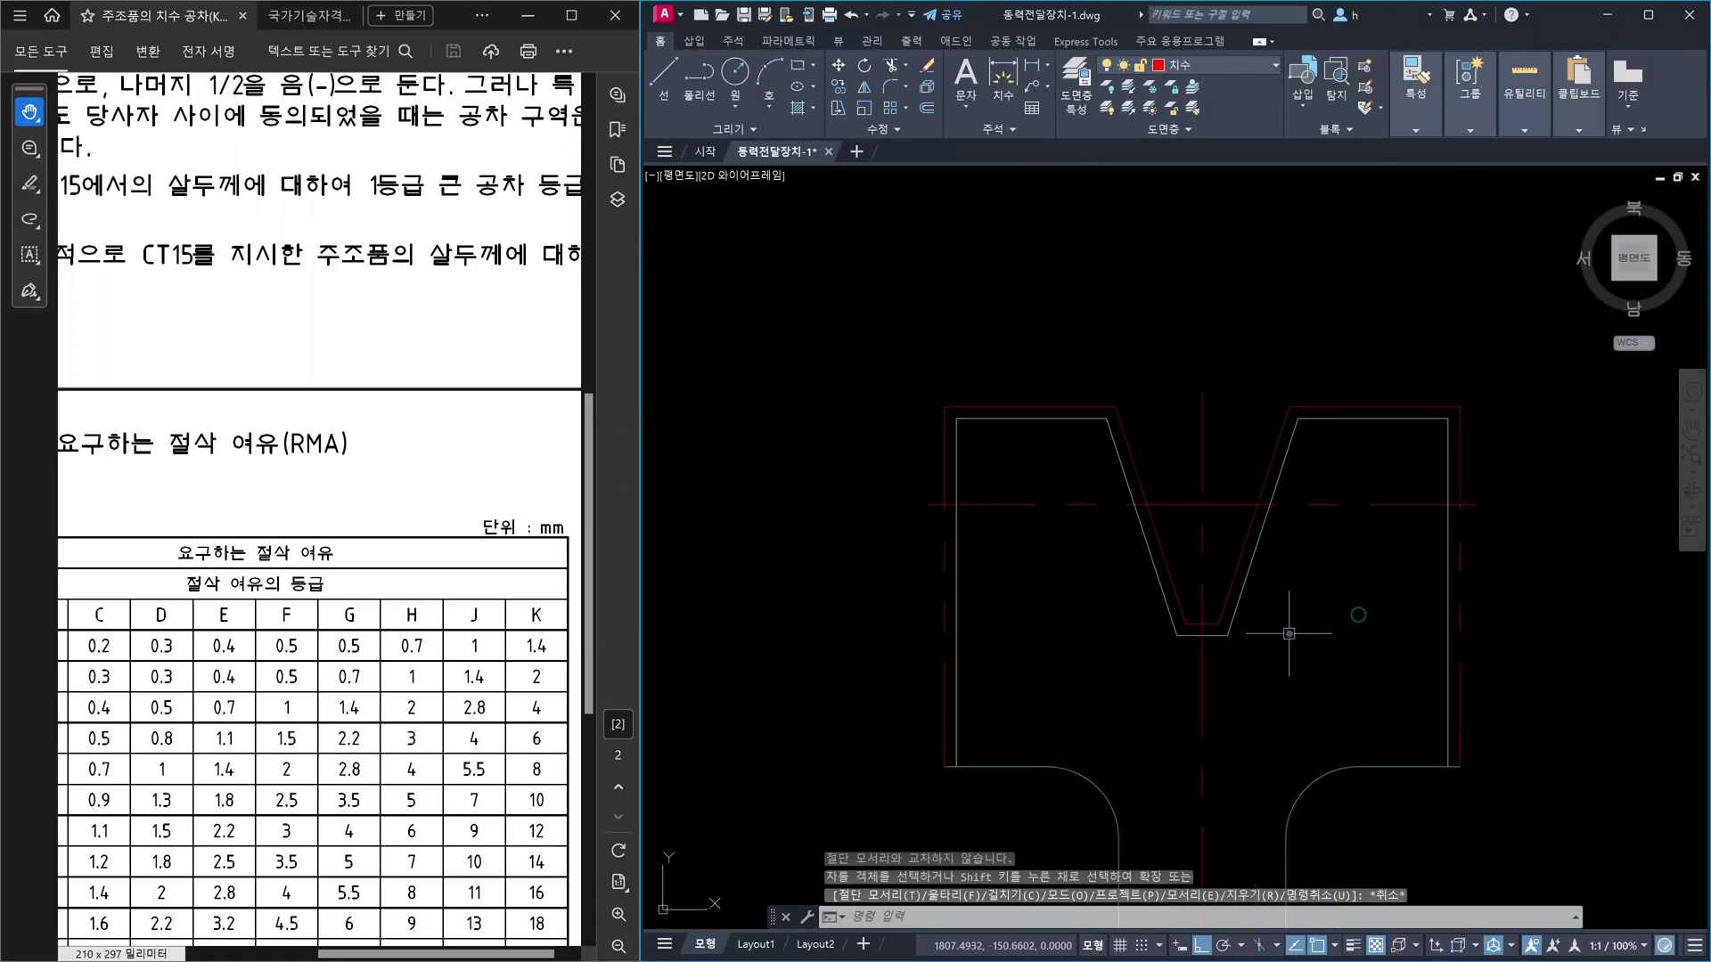
- Add a horizontal linear dimension between the two red flanks along the groove's horizontal centreline, placed above the groove
text(dli)
key(Return)
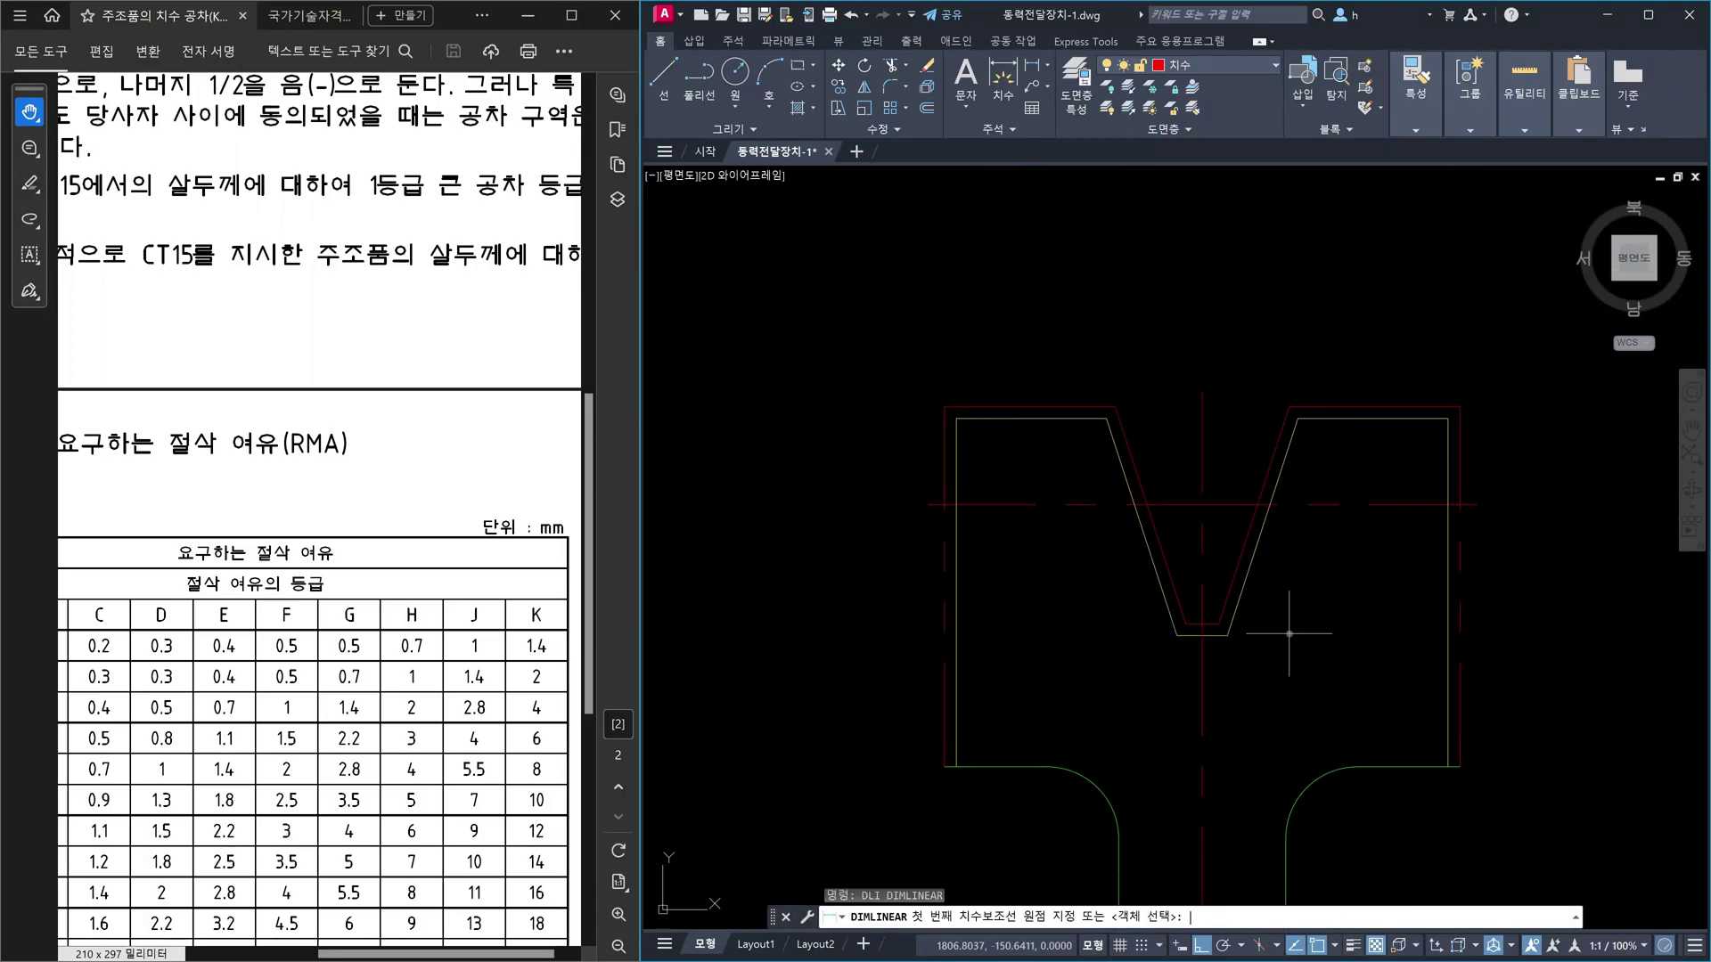
click(1147, 505)
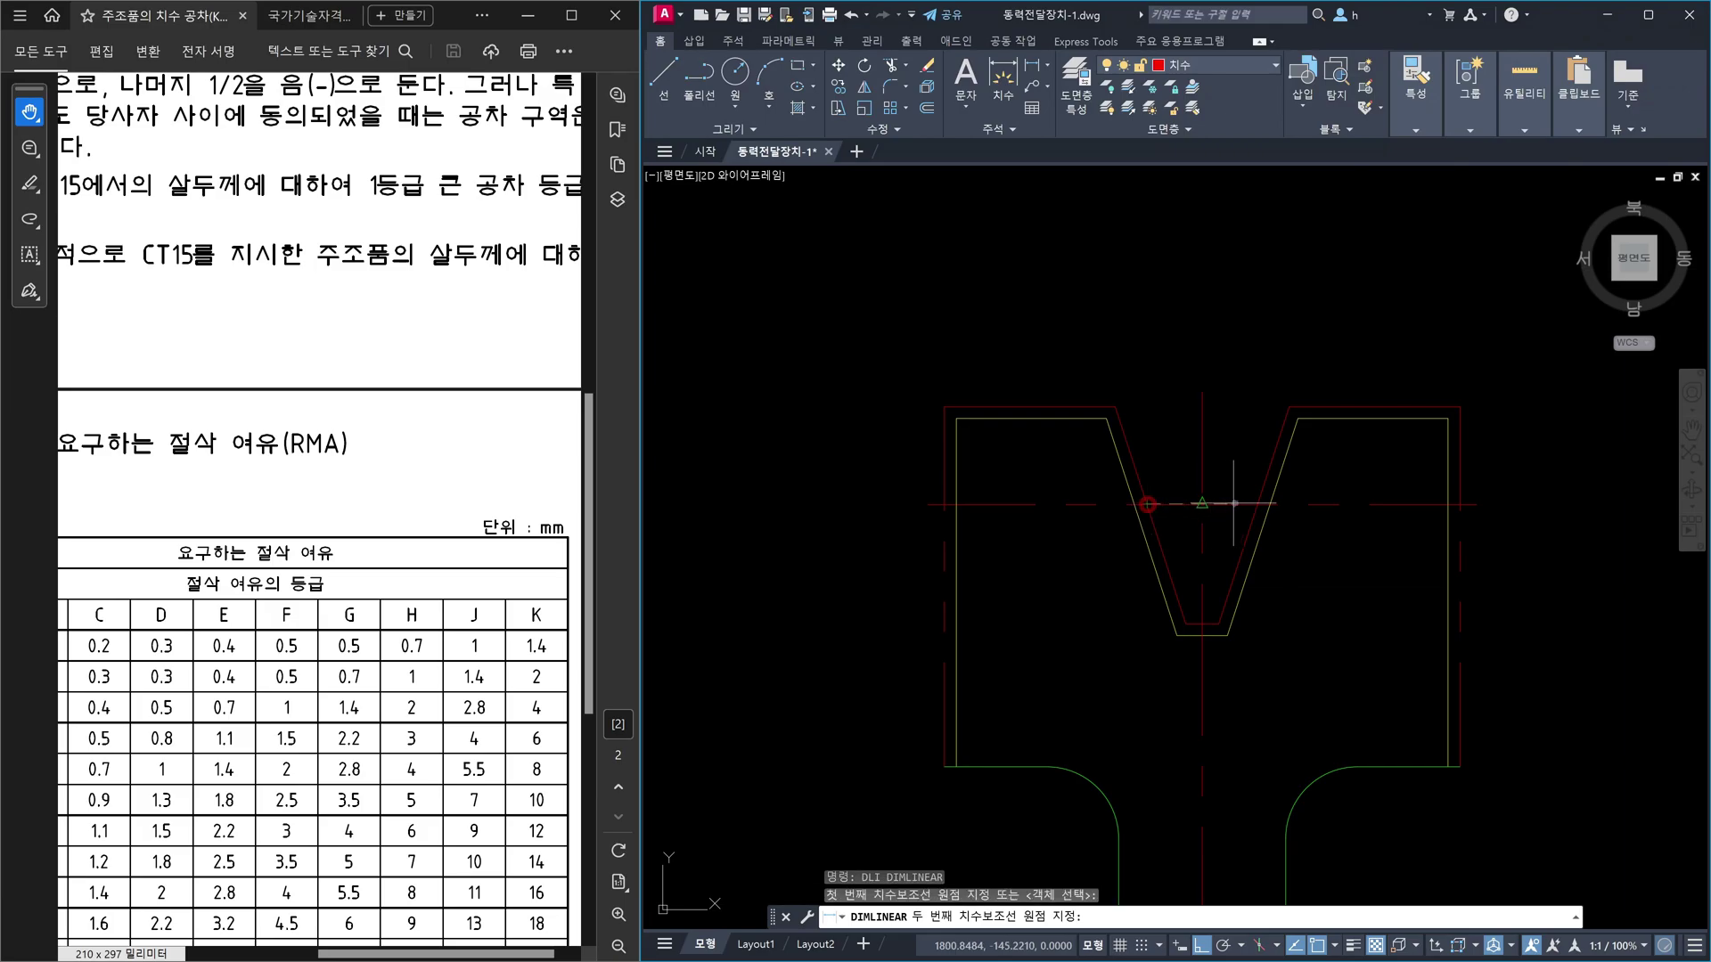
click(1257, 502)
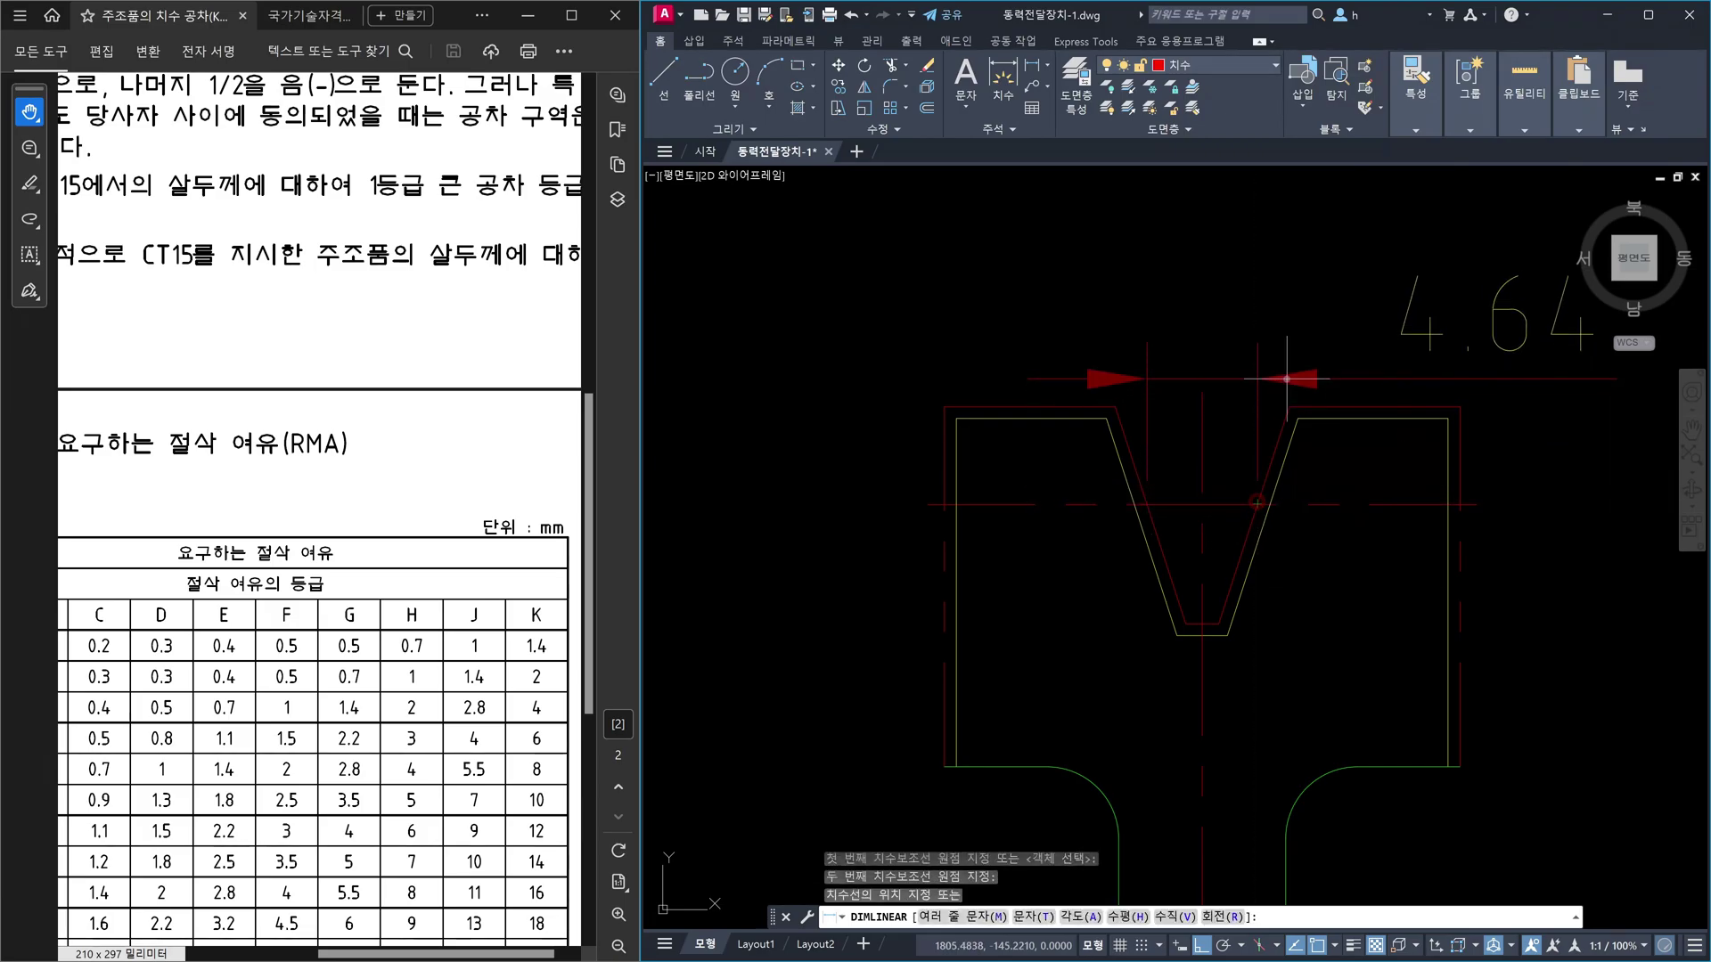
click(1283, 406)
middle_drag(1418, 396, 1224, 555)
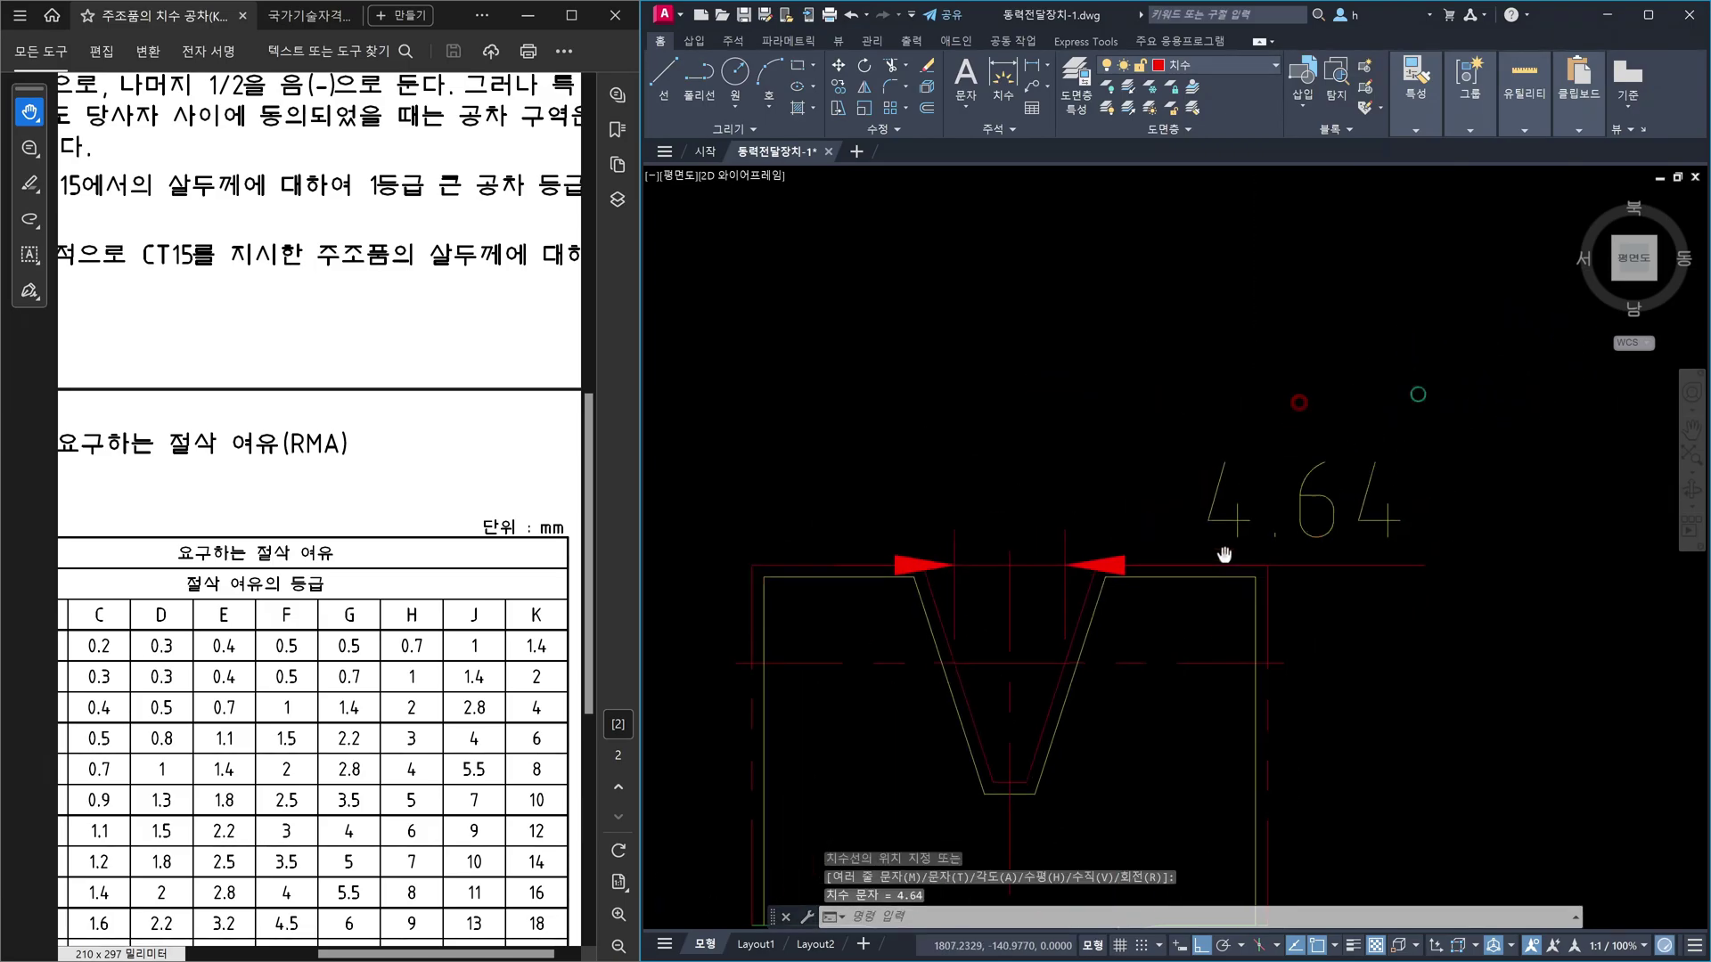
click(1348, 565)
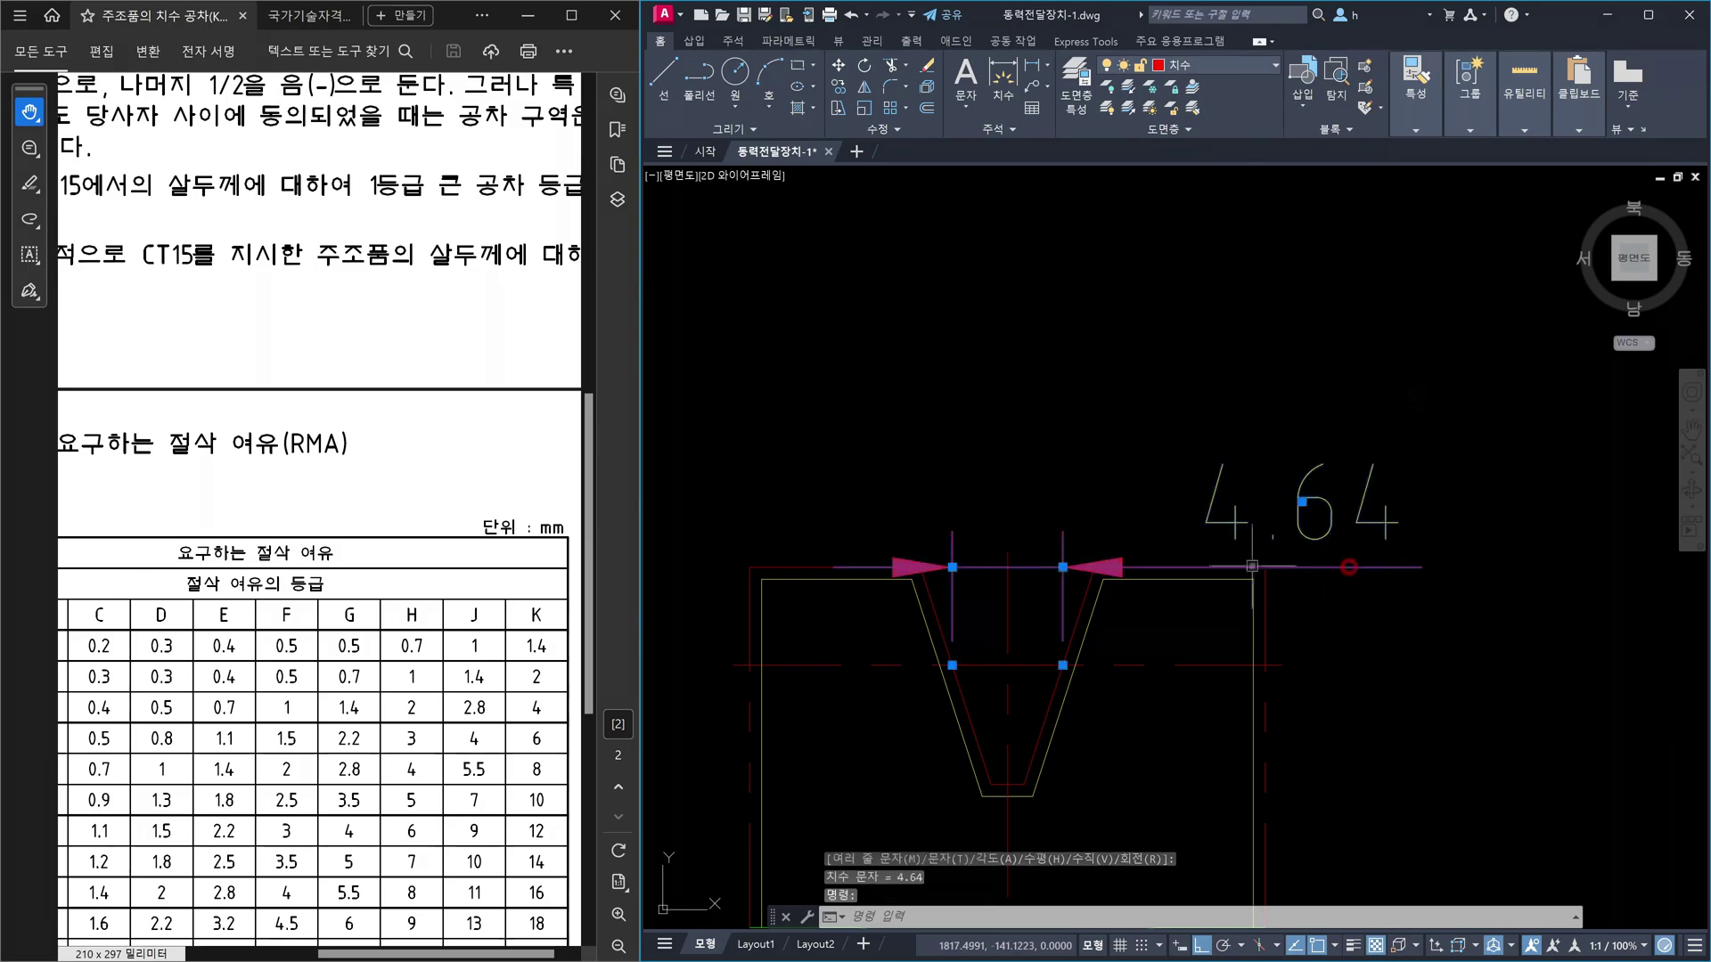
- Try to move the groove-width dimension line 20 mm upward
click(1062, 567)
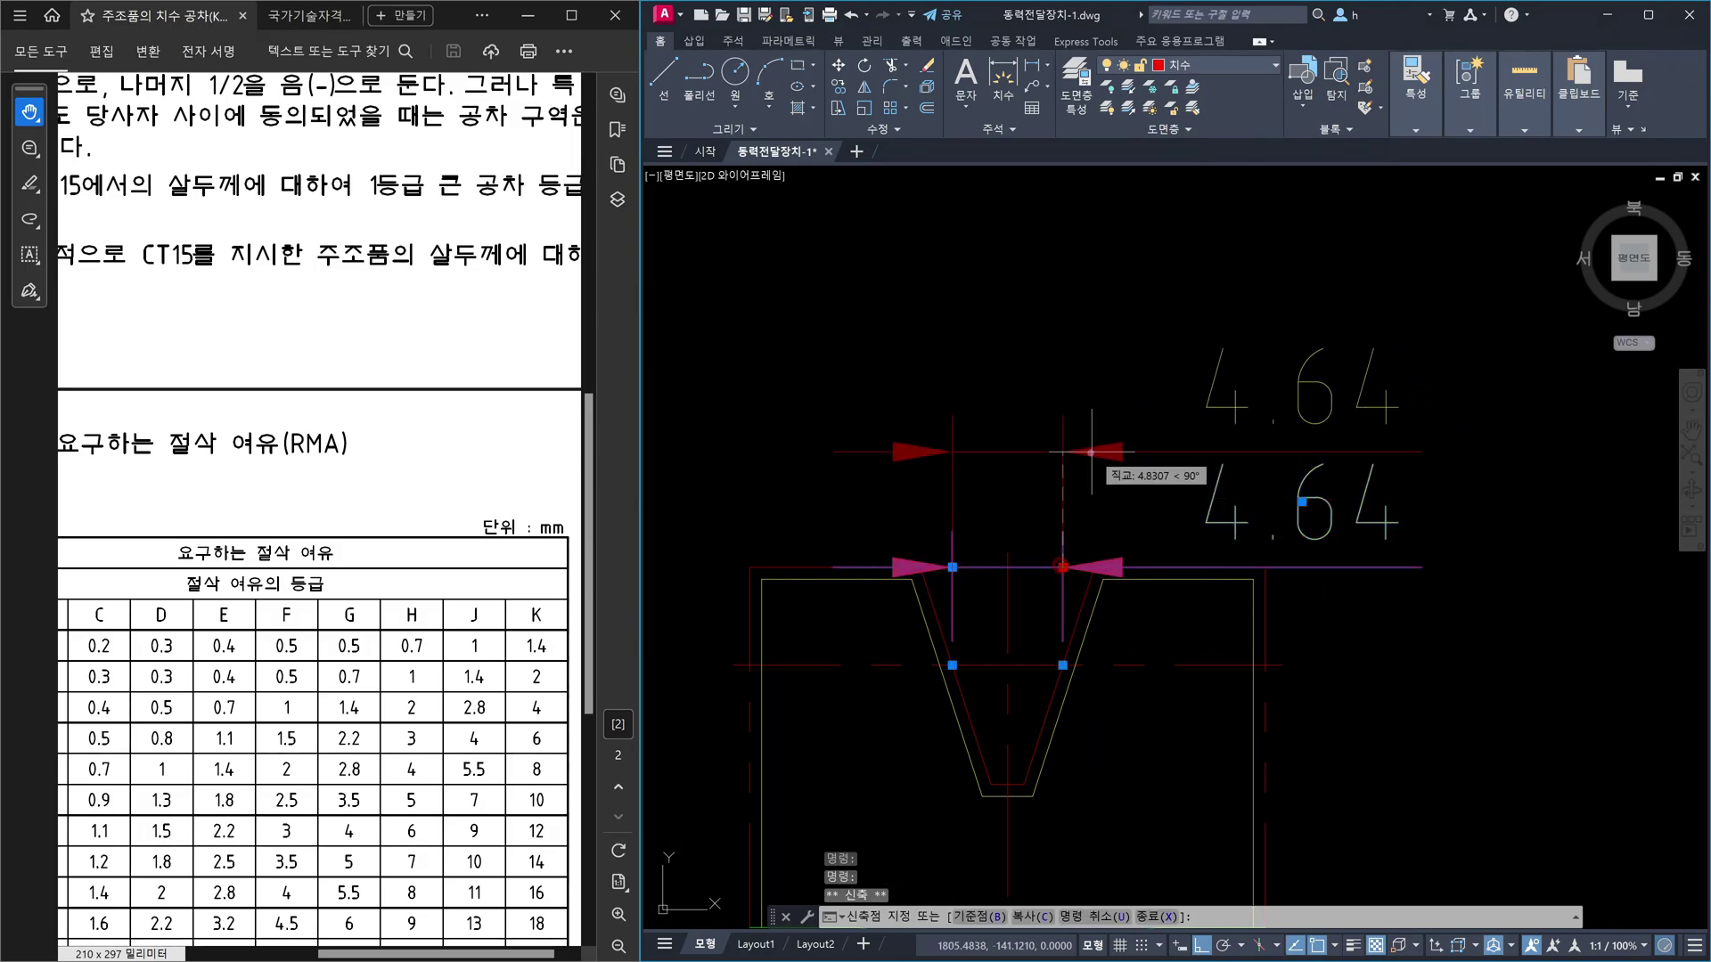
text(20)
key(Return)
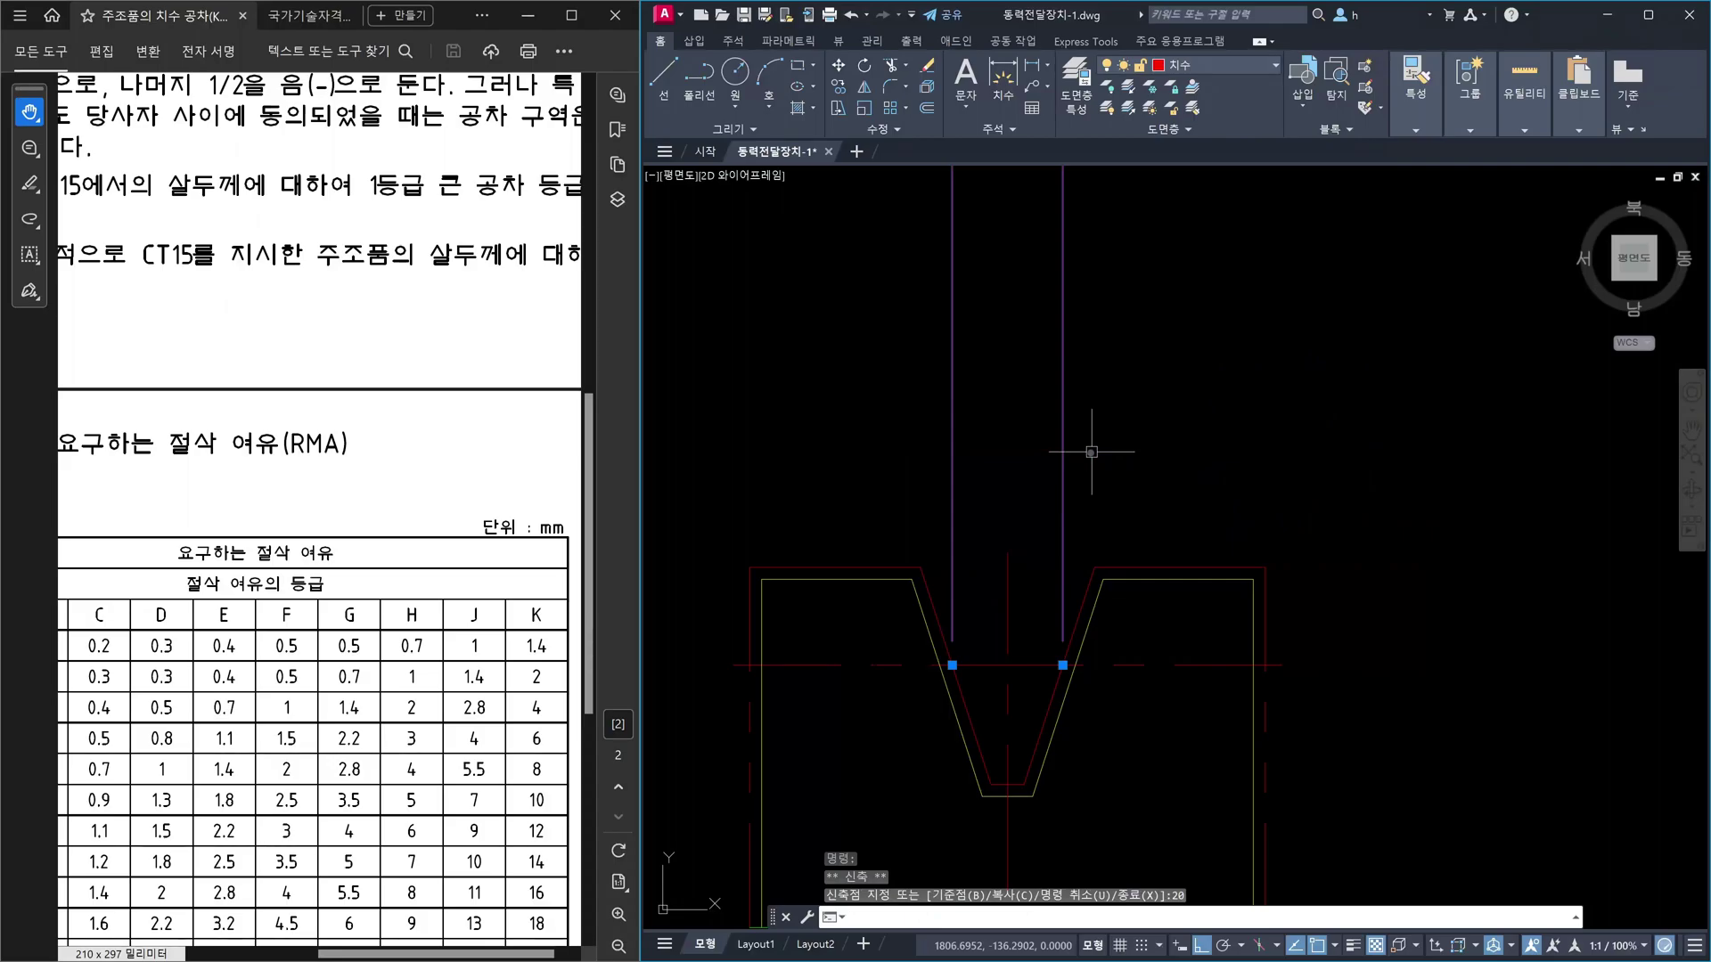
key(ctrl+z)
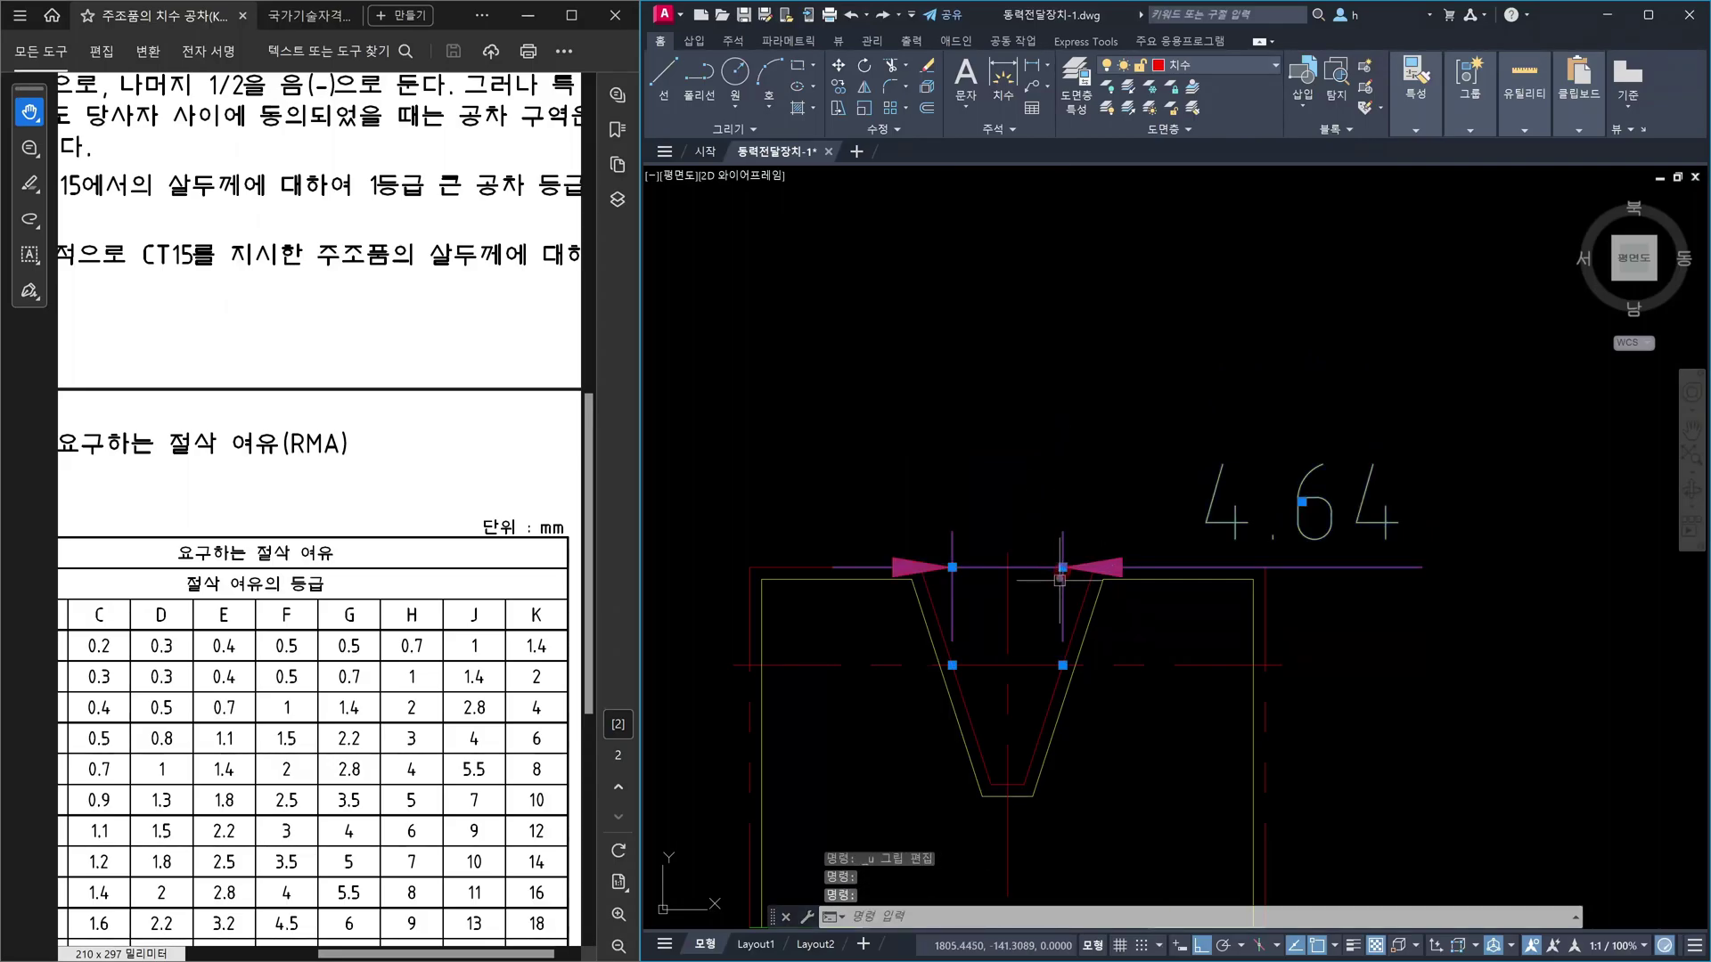
- Move the groove-width dimension line 12 mm upward from its position at the rim
click(1062, 567)
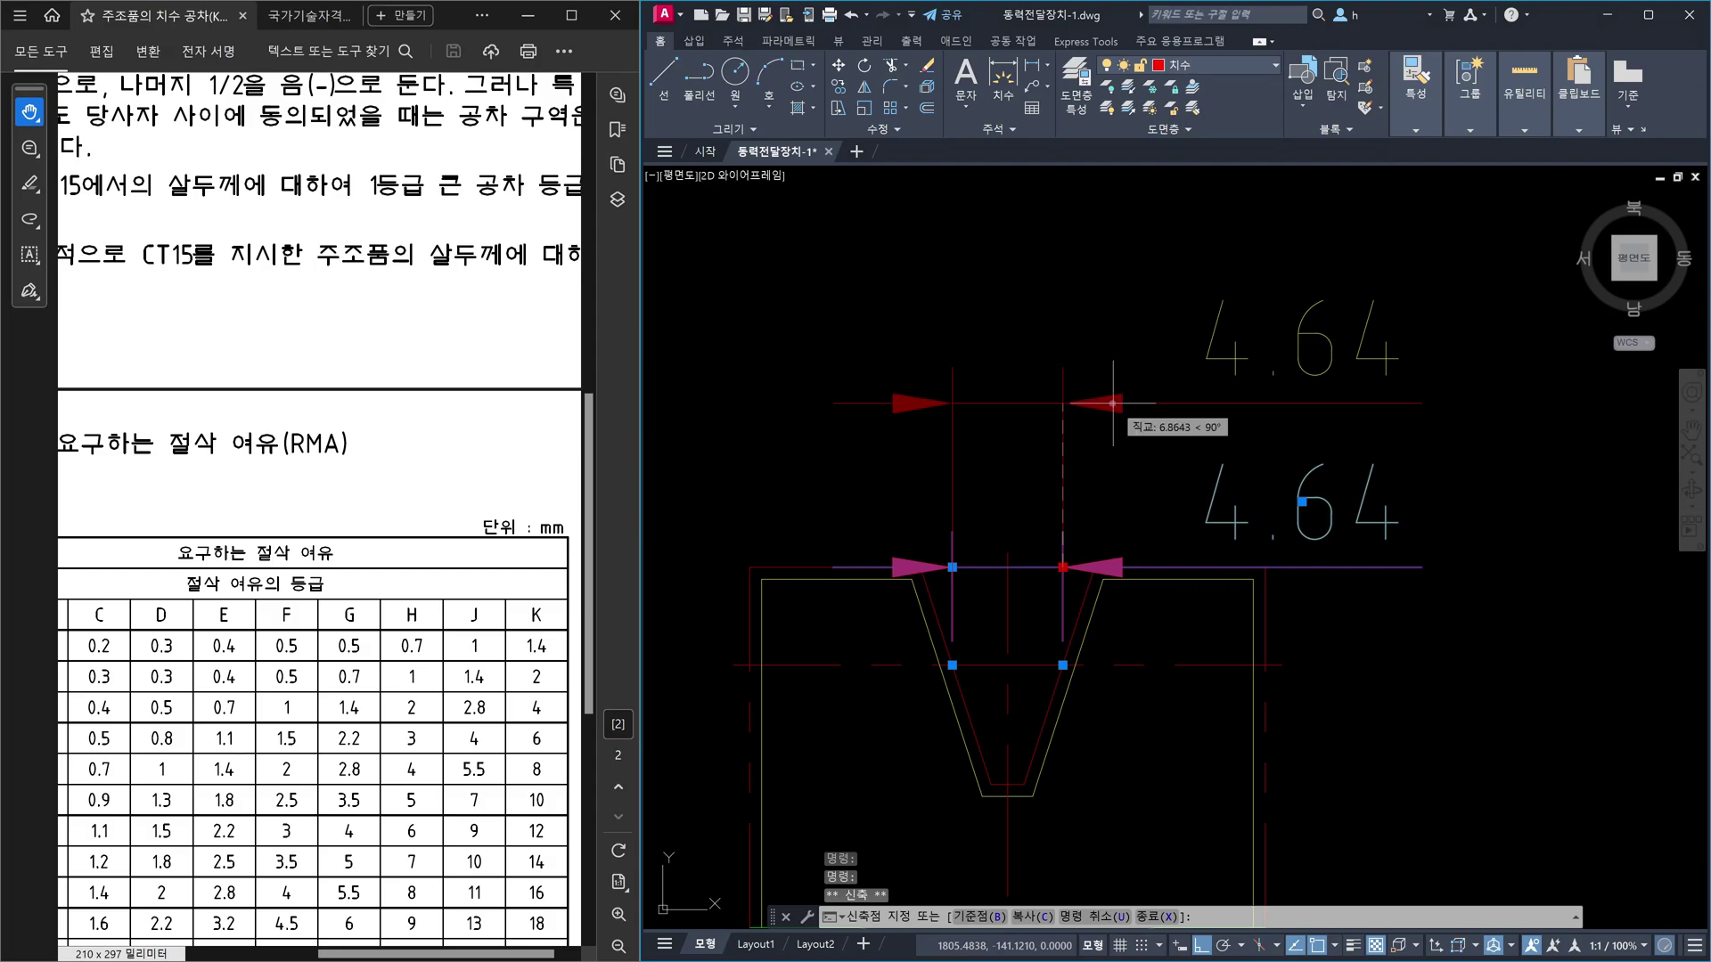
text(12)
key(Return)
key(Escape)
scroll(1128, 614, down, 2)
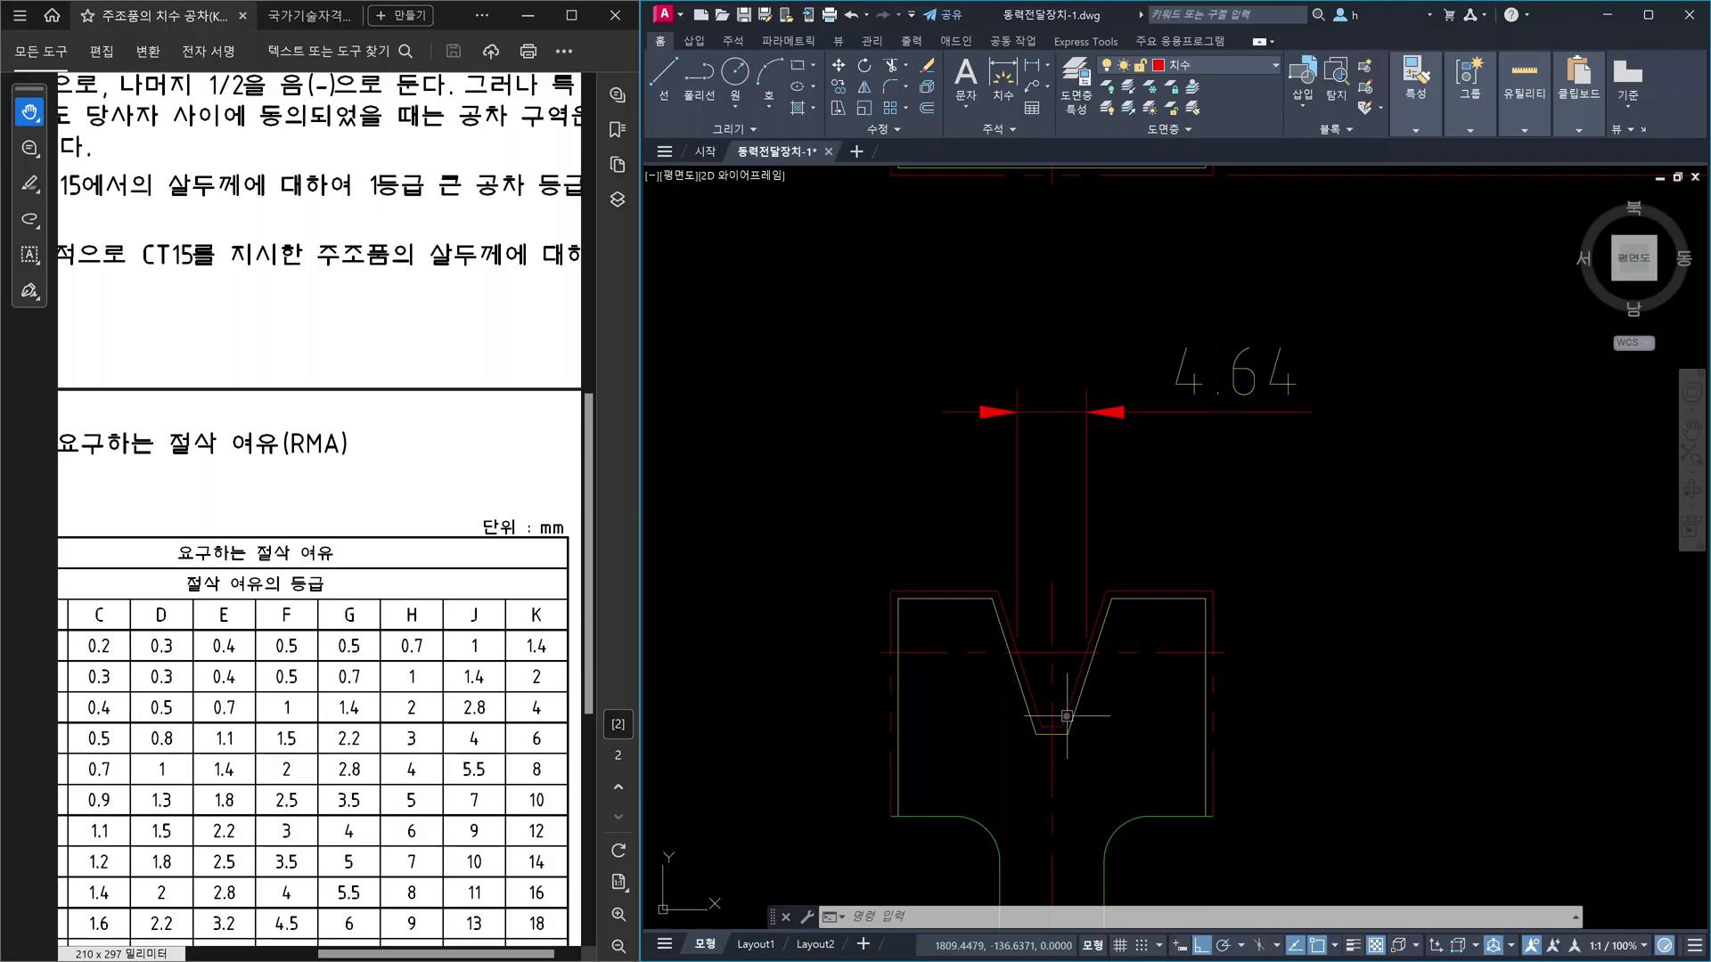
- Mirror the upper V-groove's yellow and red flank and floor lines across the pulley's horizontal centreline, keeping the originals
mouse_move(1067, 715)
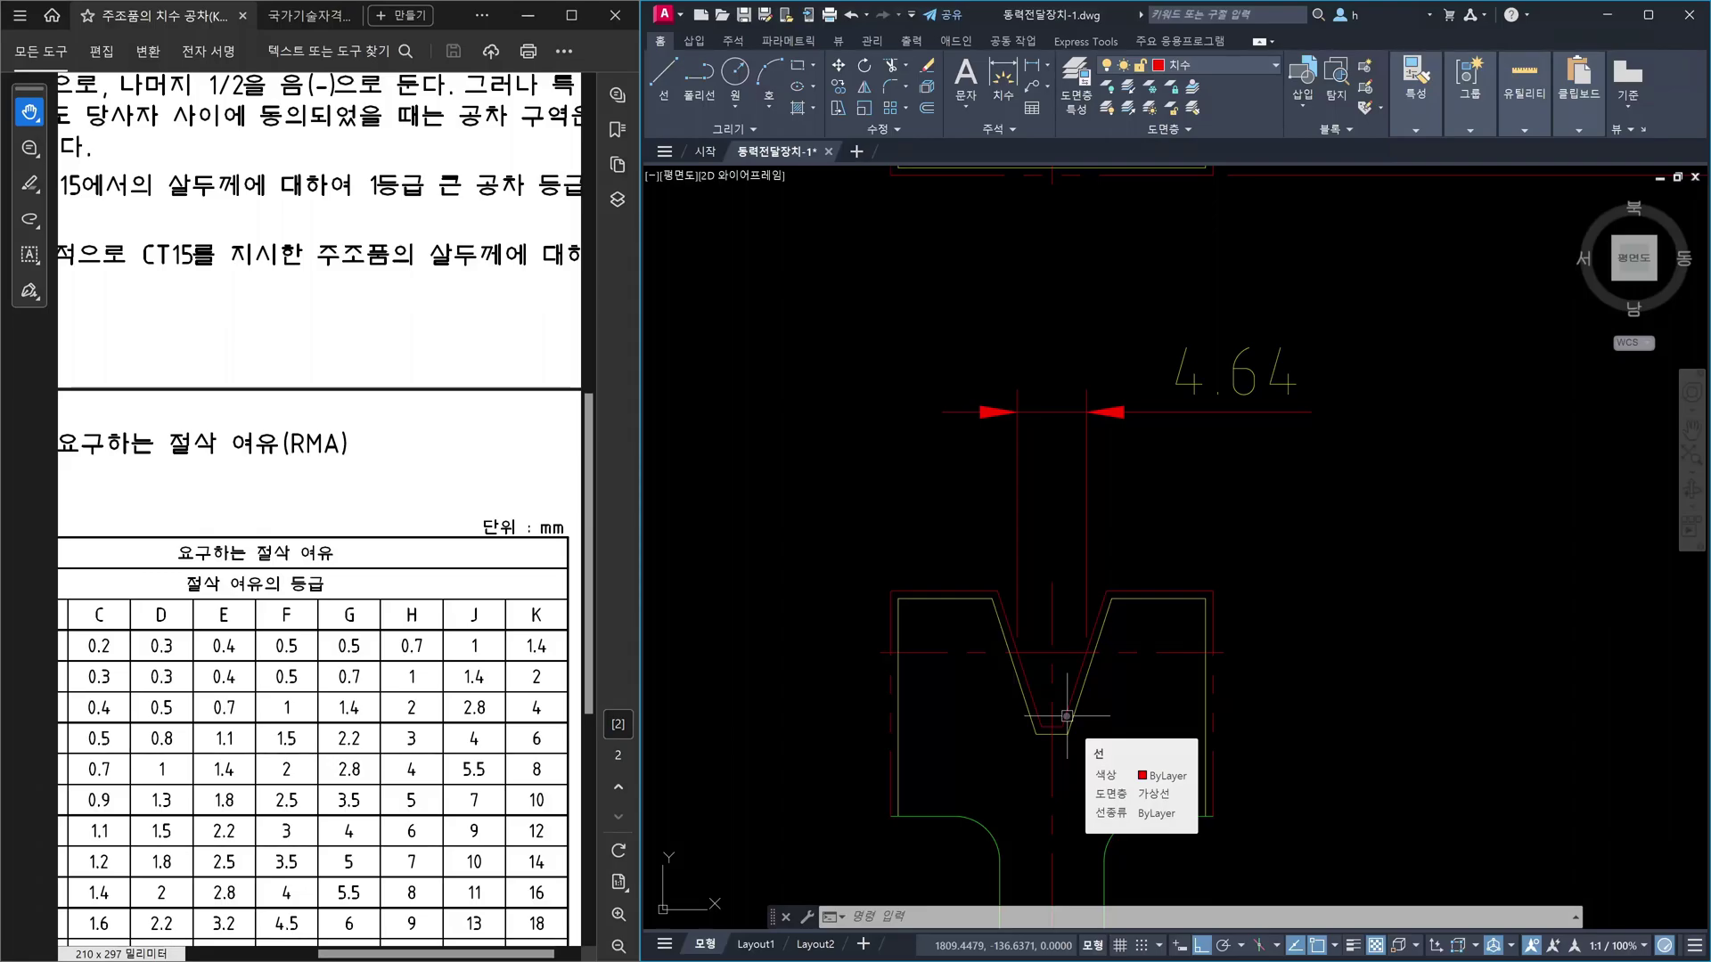
scroll(1310, 592, down, 3)
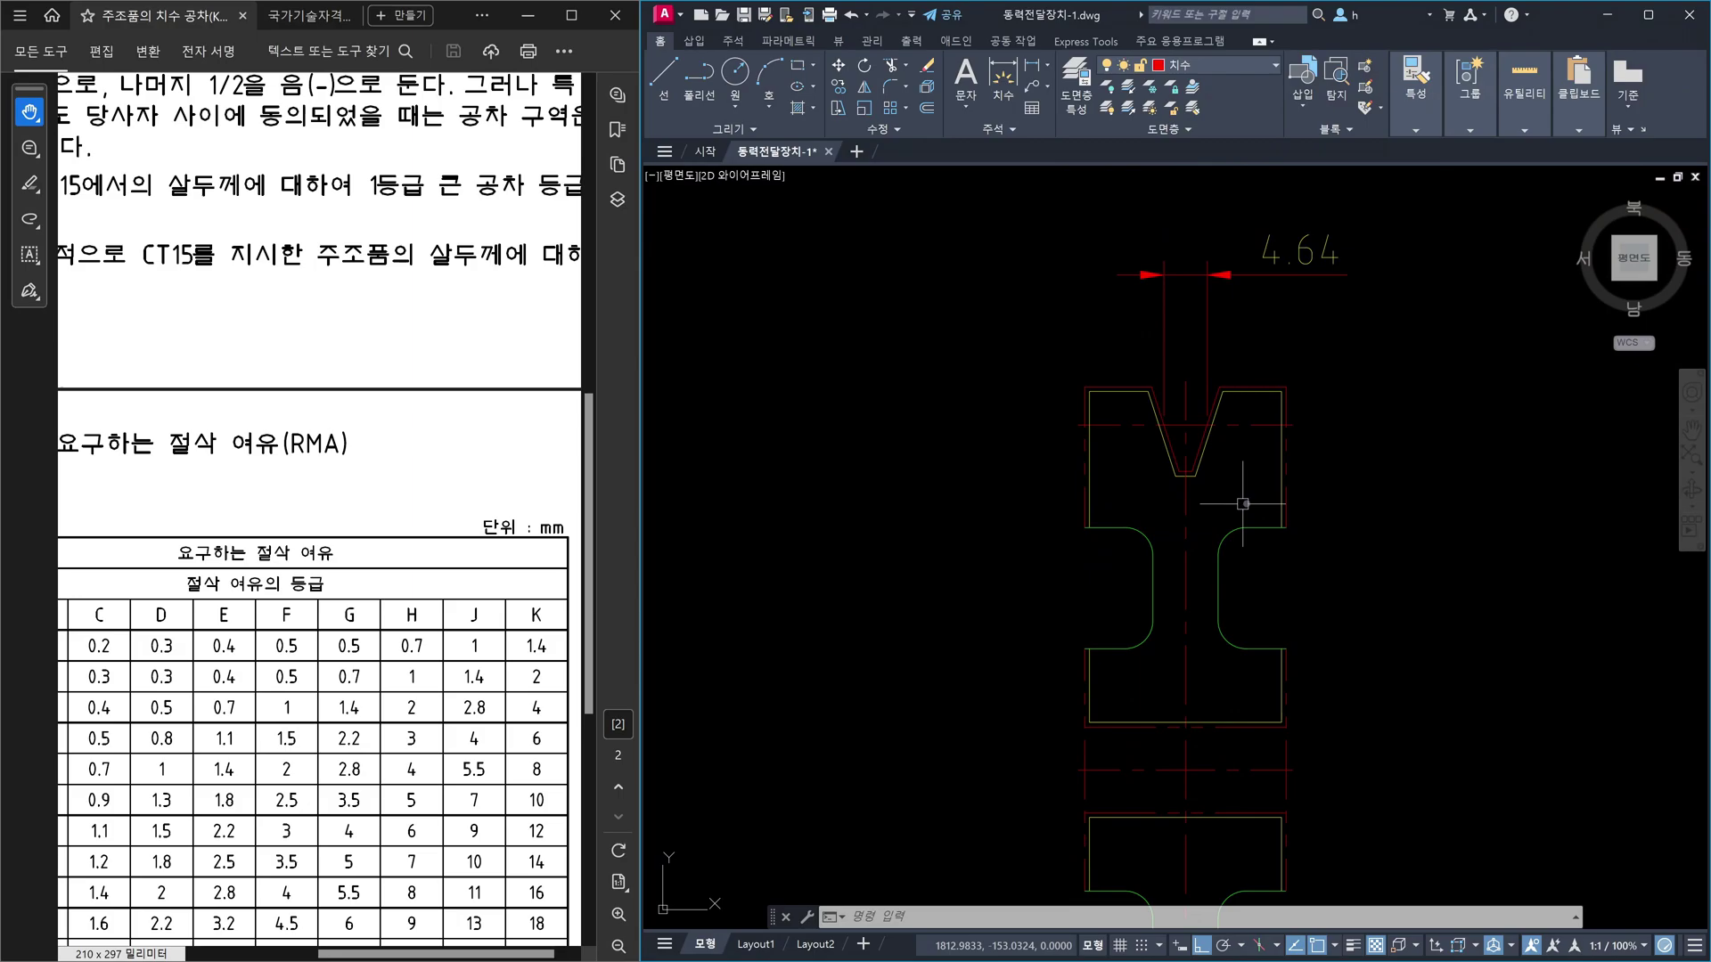
text(mi)
key(Return)
click(1117, 355)
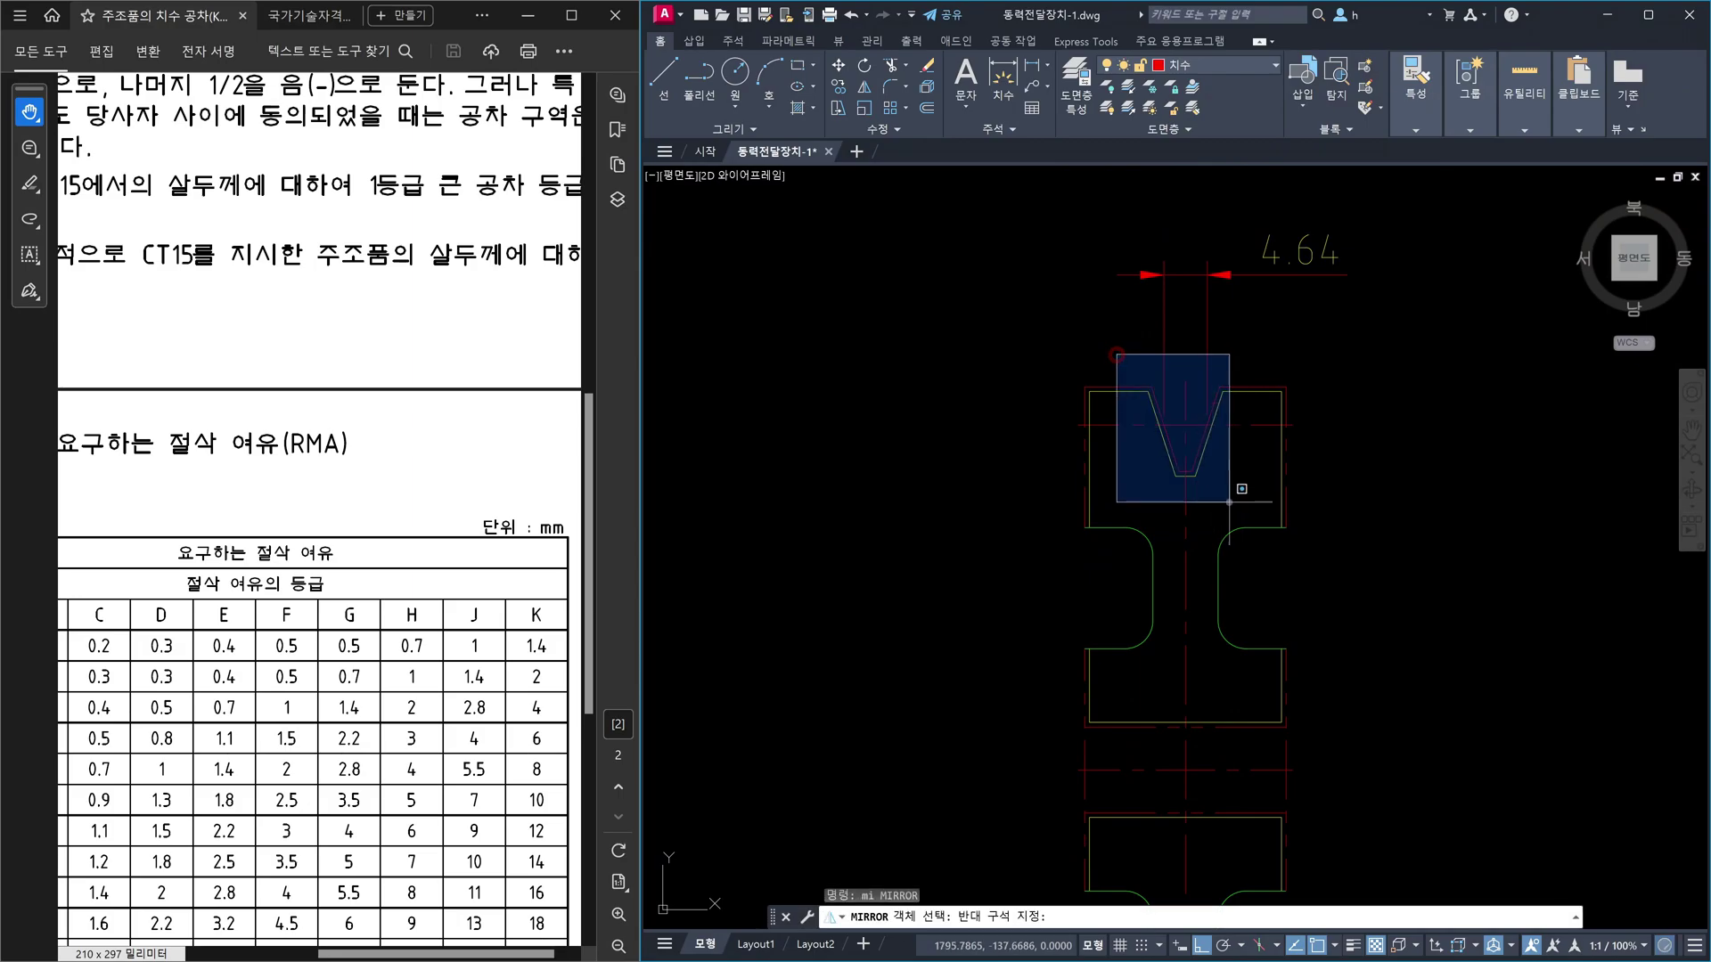
click(1230, 501)
key(Return)
middle_drag(1334, 731, 1298, 591)
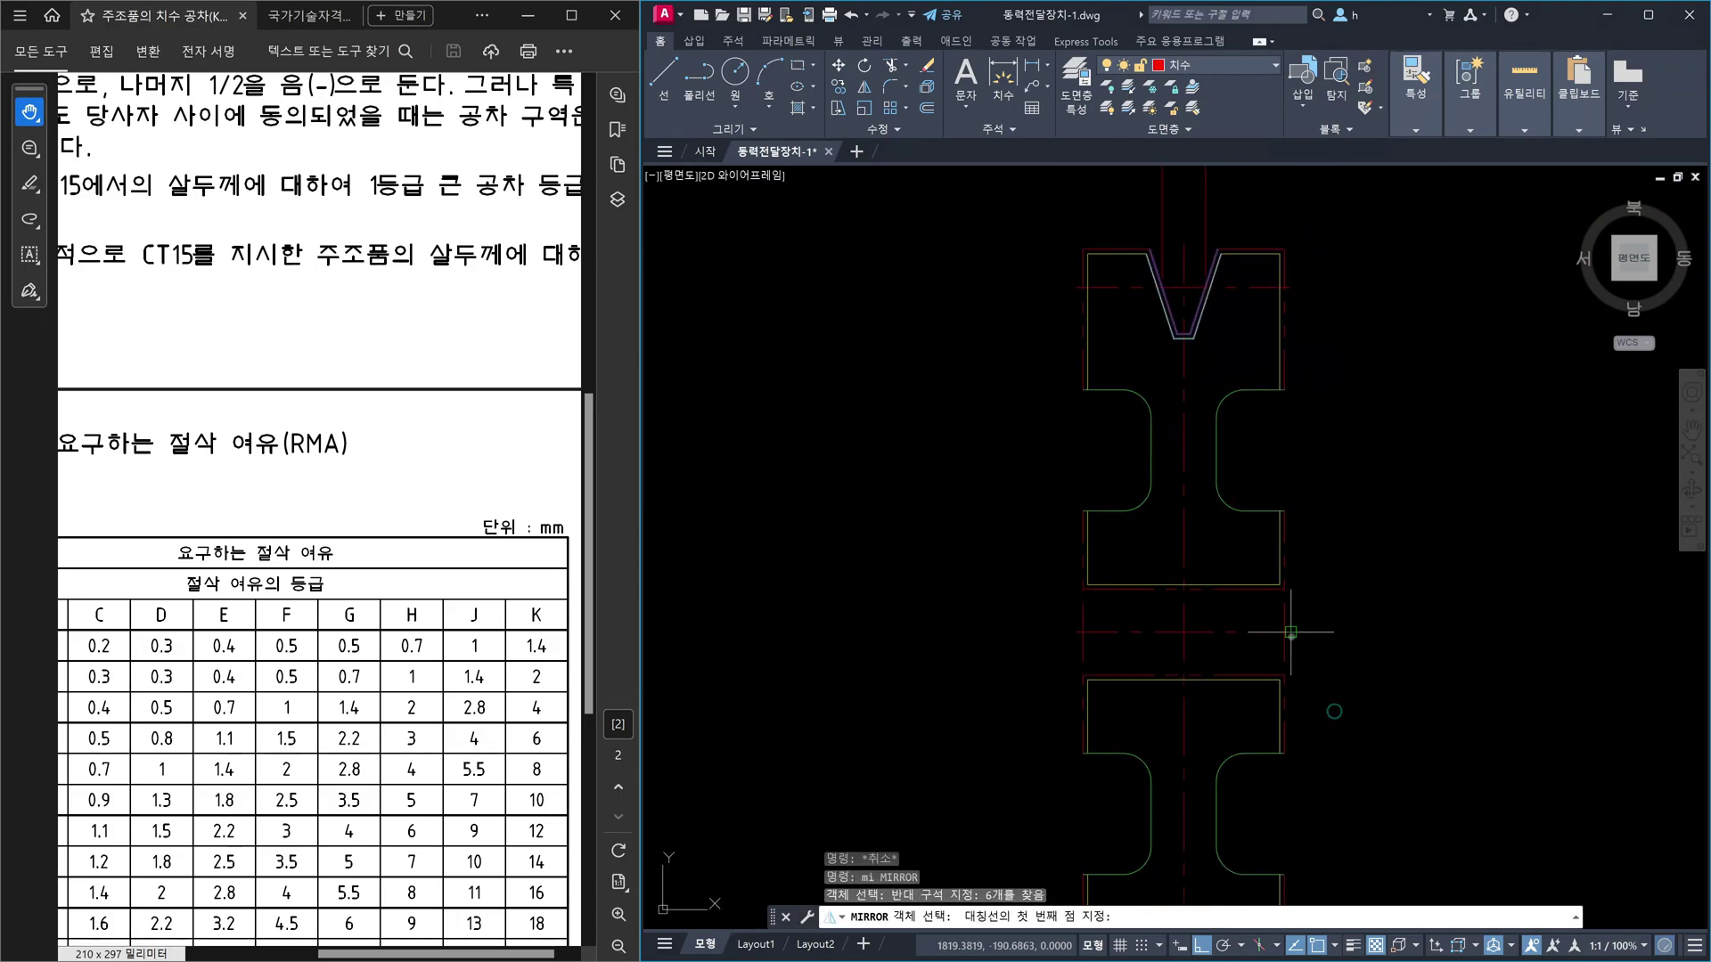
scroll(1296, 633, up, 6)
click(1259, 630)
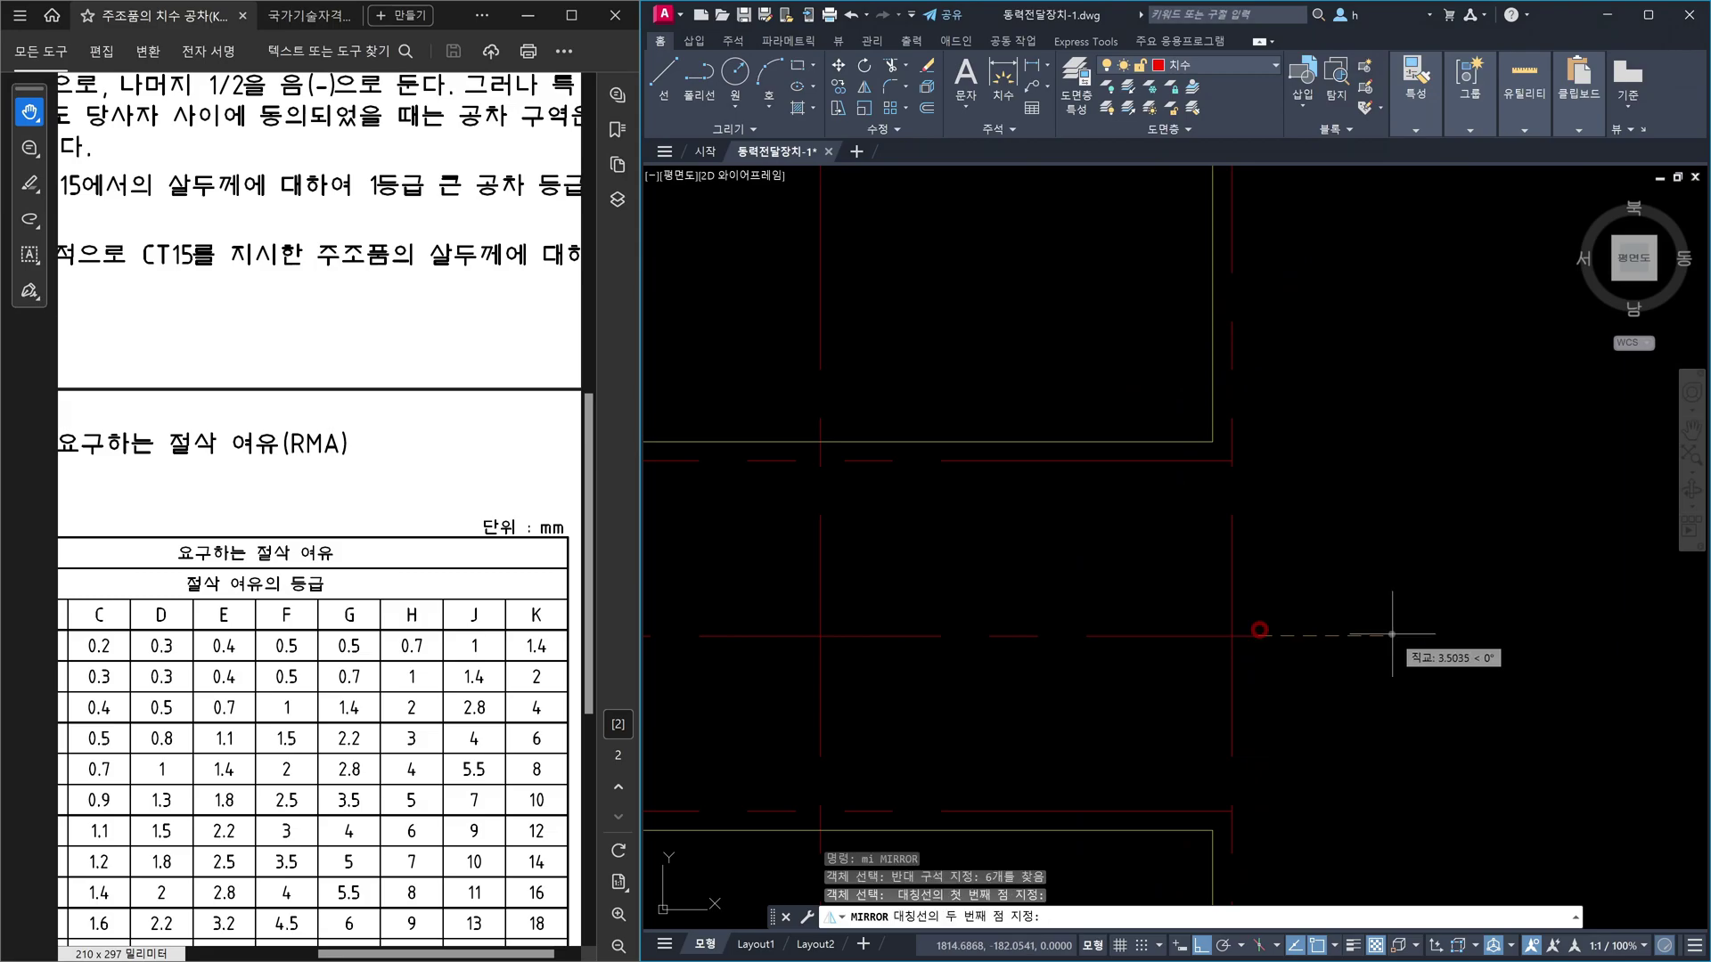
click(1392, 635)
key(Return)
scroll(1372, 677, down, 6)
scroll(1364, 737, up, 6)
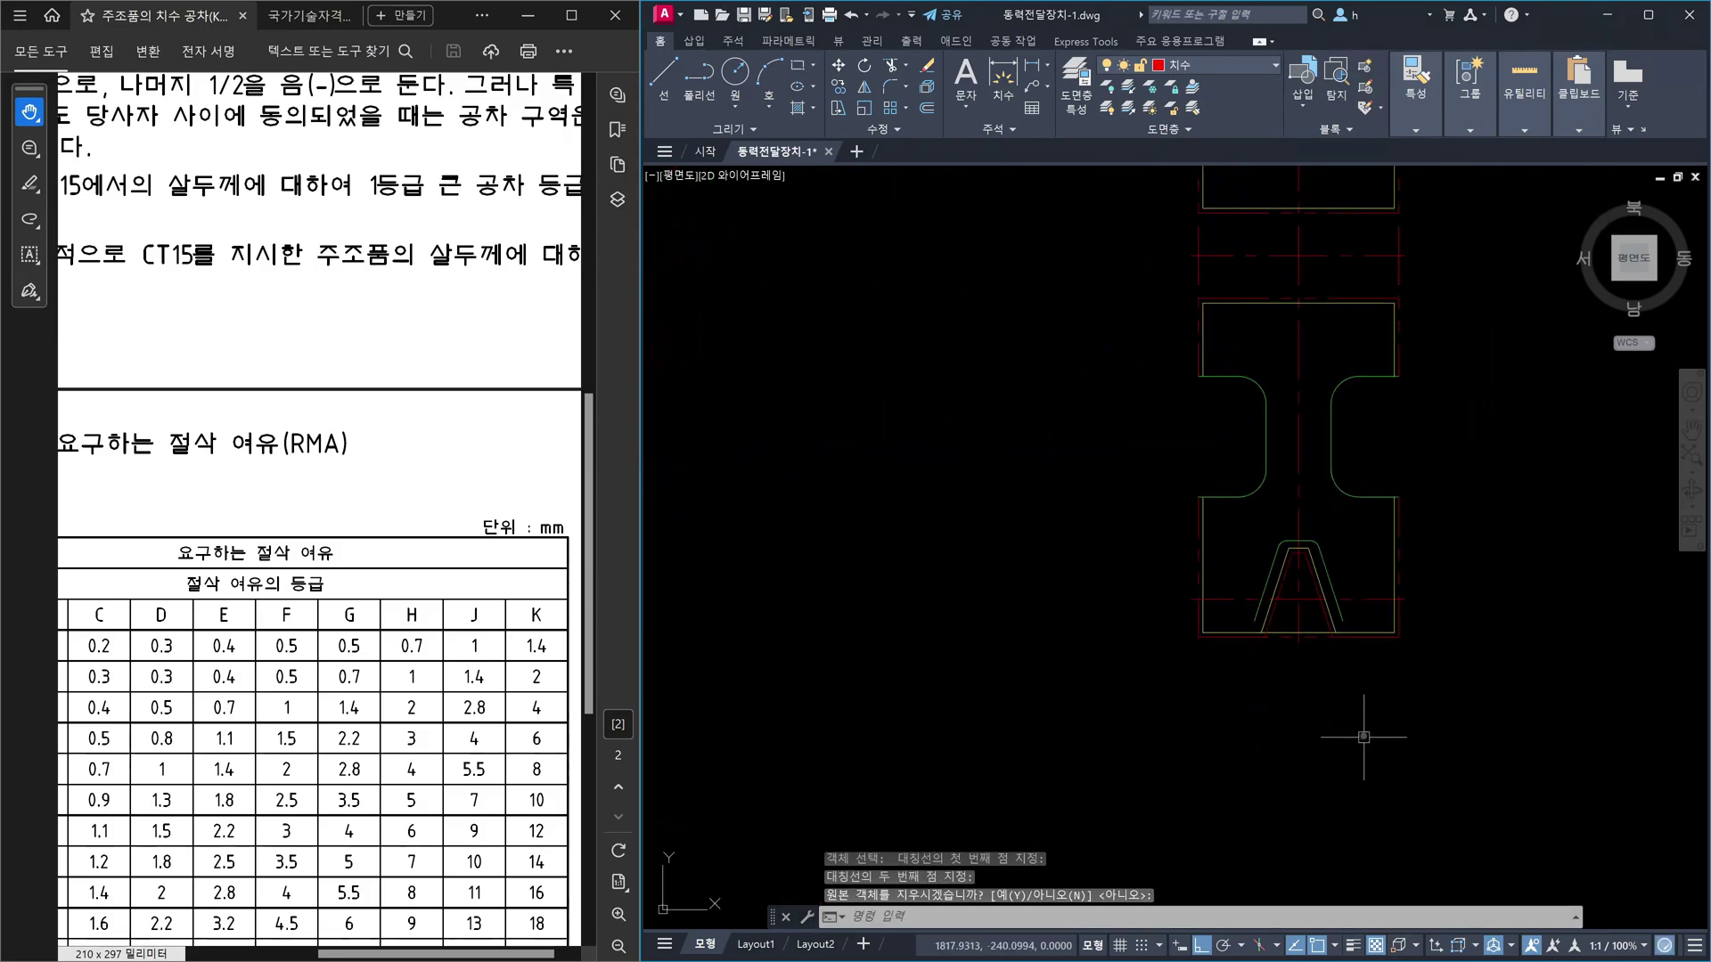
- Erase the old green groove outline with its rounded corners around the mirrored lower V-groove
scroll(1328, 606, up, 5)
key(Escape)
scroll(1243, 294, up, 2)
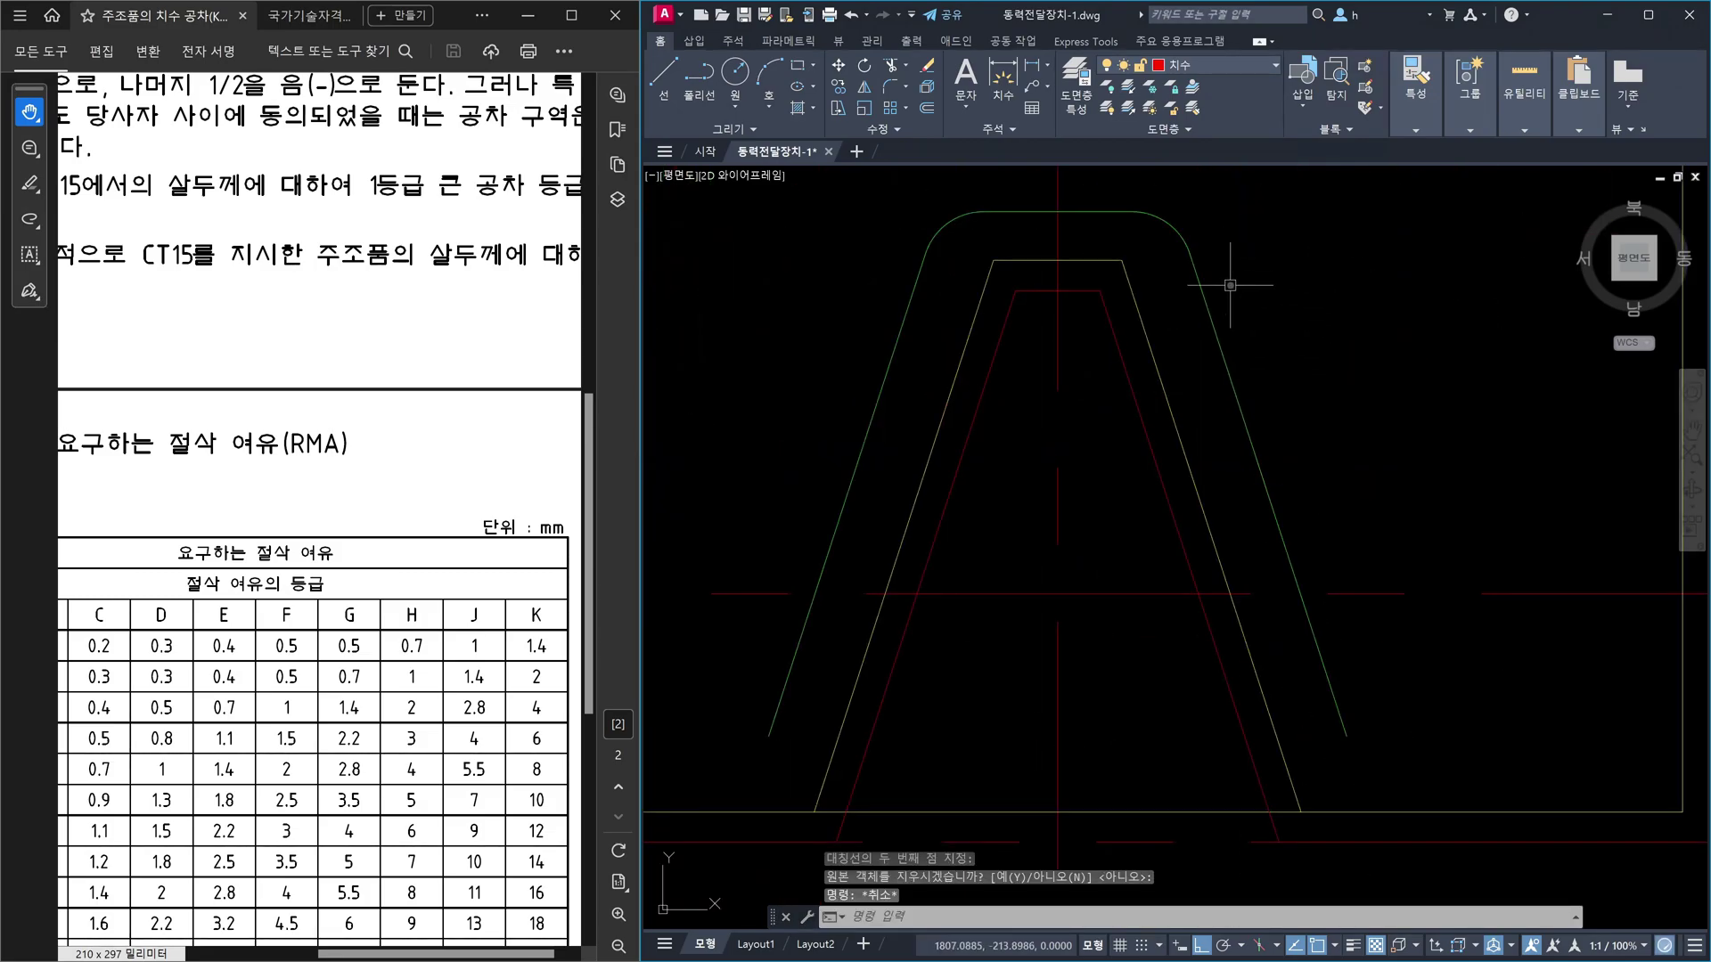
click(1234, 274)
click(1187, 232)
click(1152, 205)
click(1118, 169)
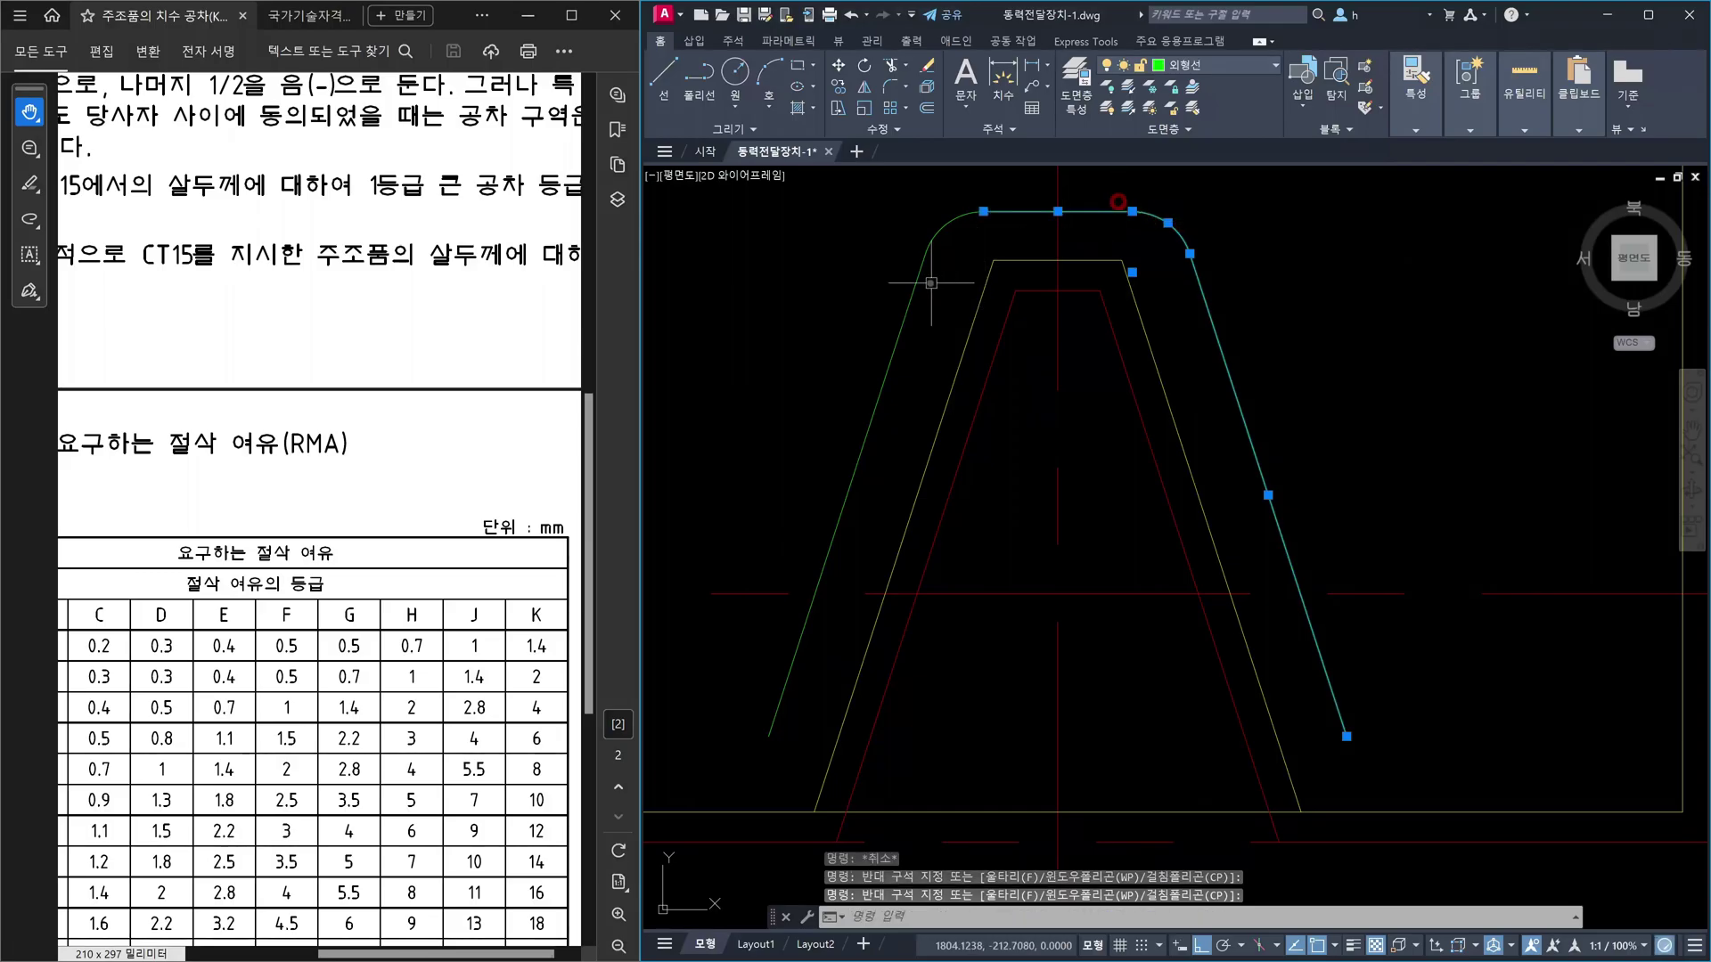
click(931, 282)
click(881, 218)
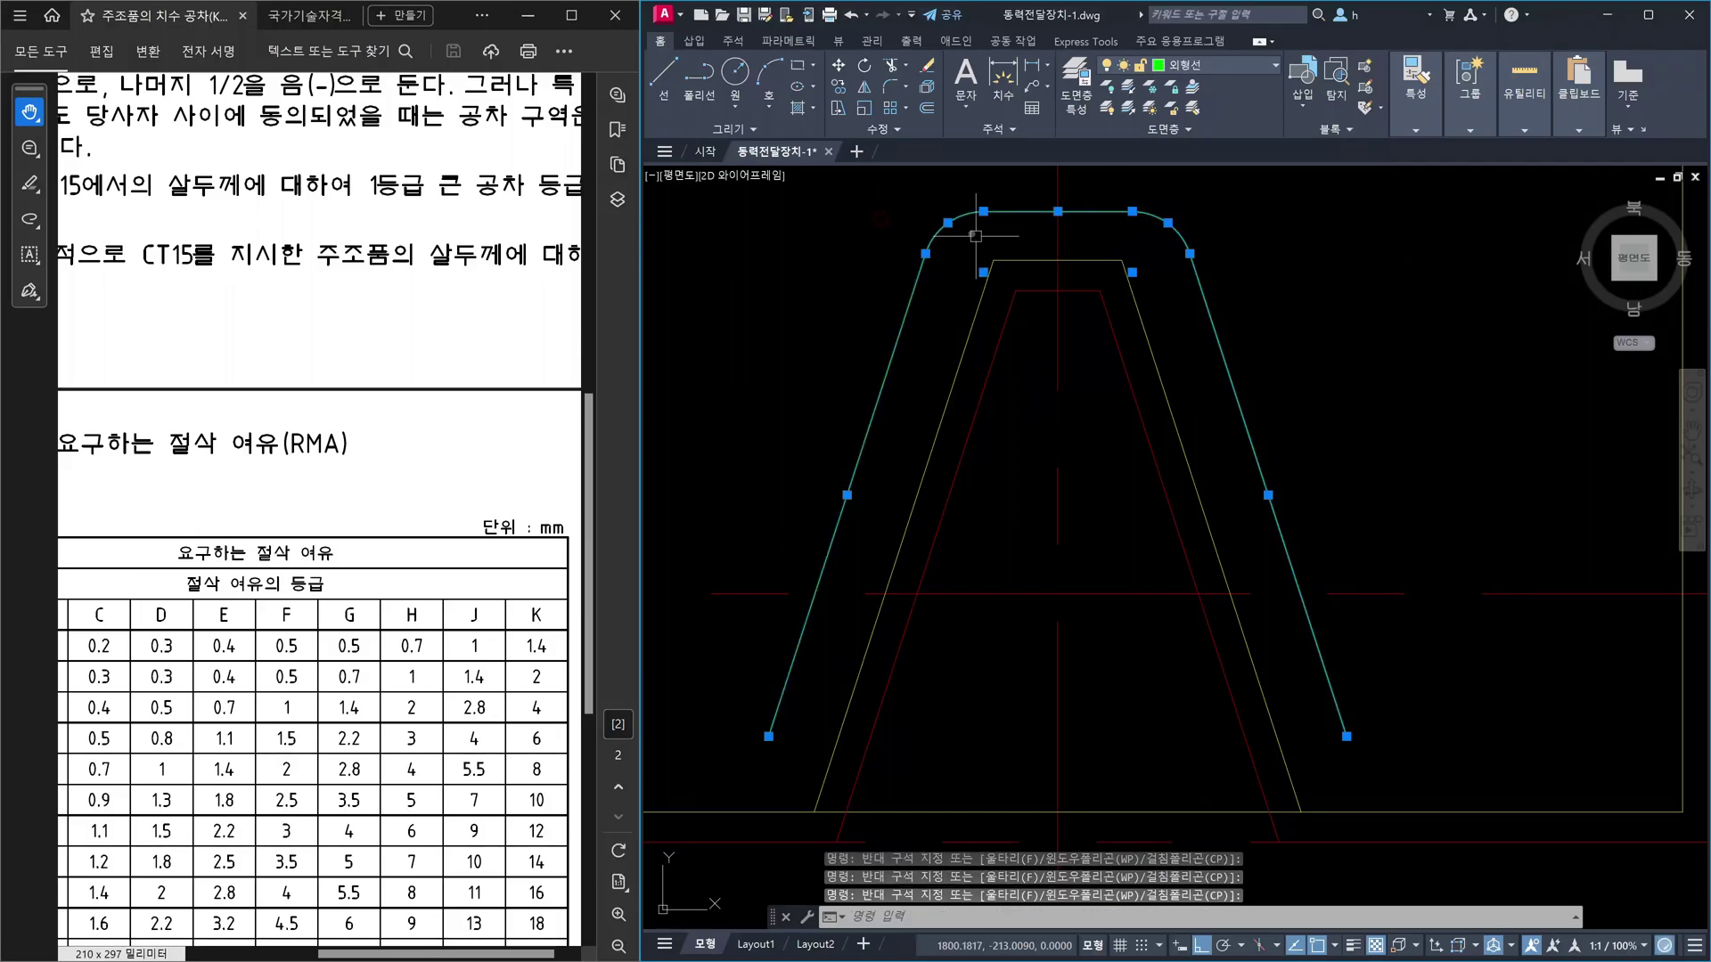
key(Delete)
- Trim the yellow rim line between the two yellow flanks of the lower V-groove
middle_drag(999, 698, 1022, 529)
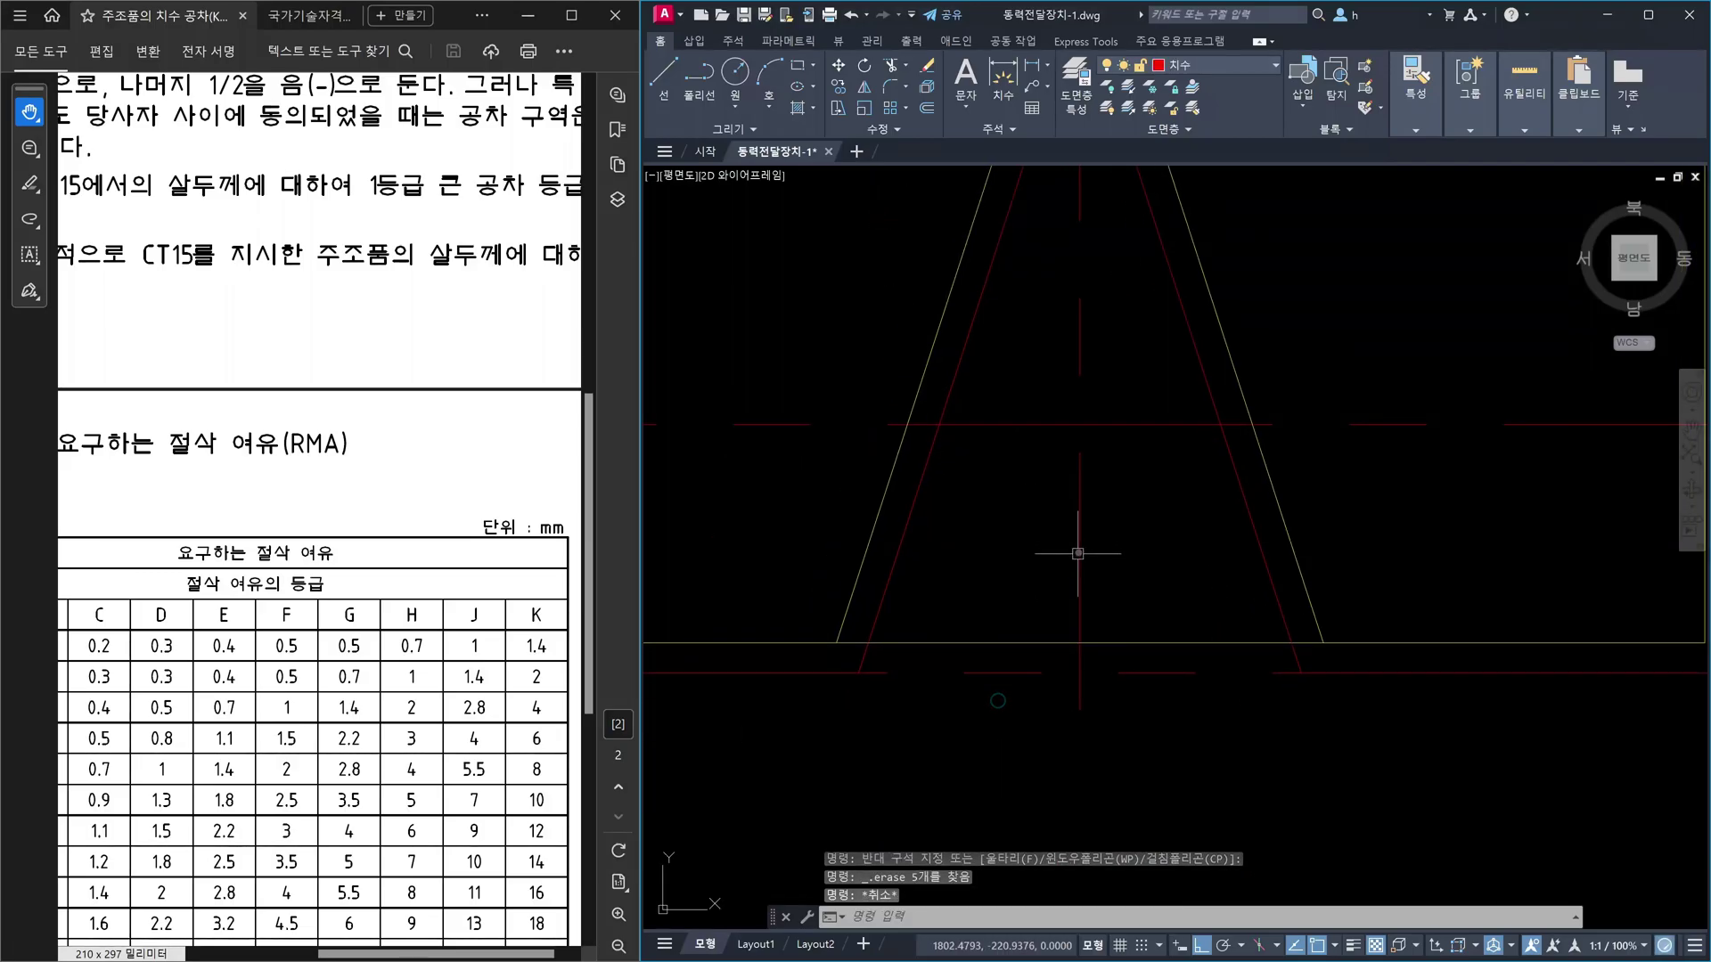
text(tr)
key(Return)
click(1321, 624)
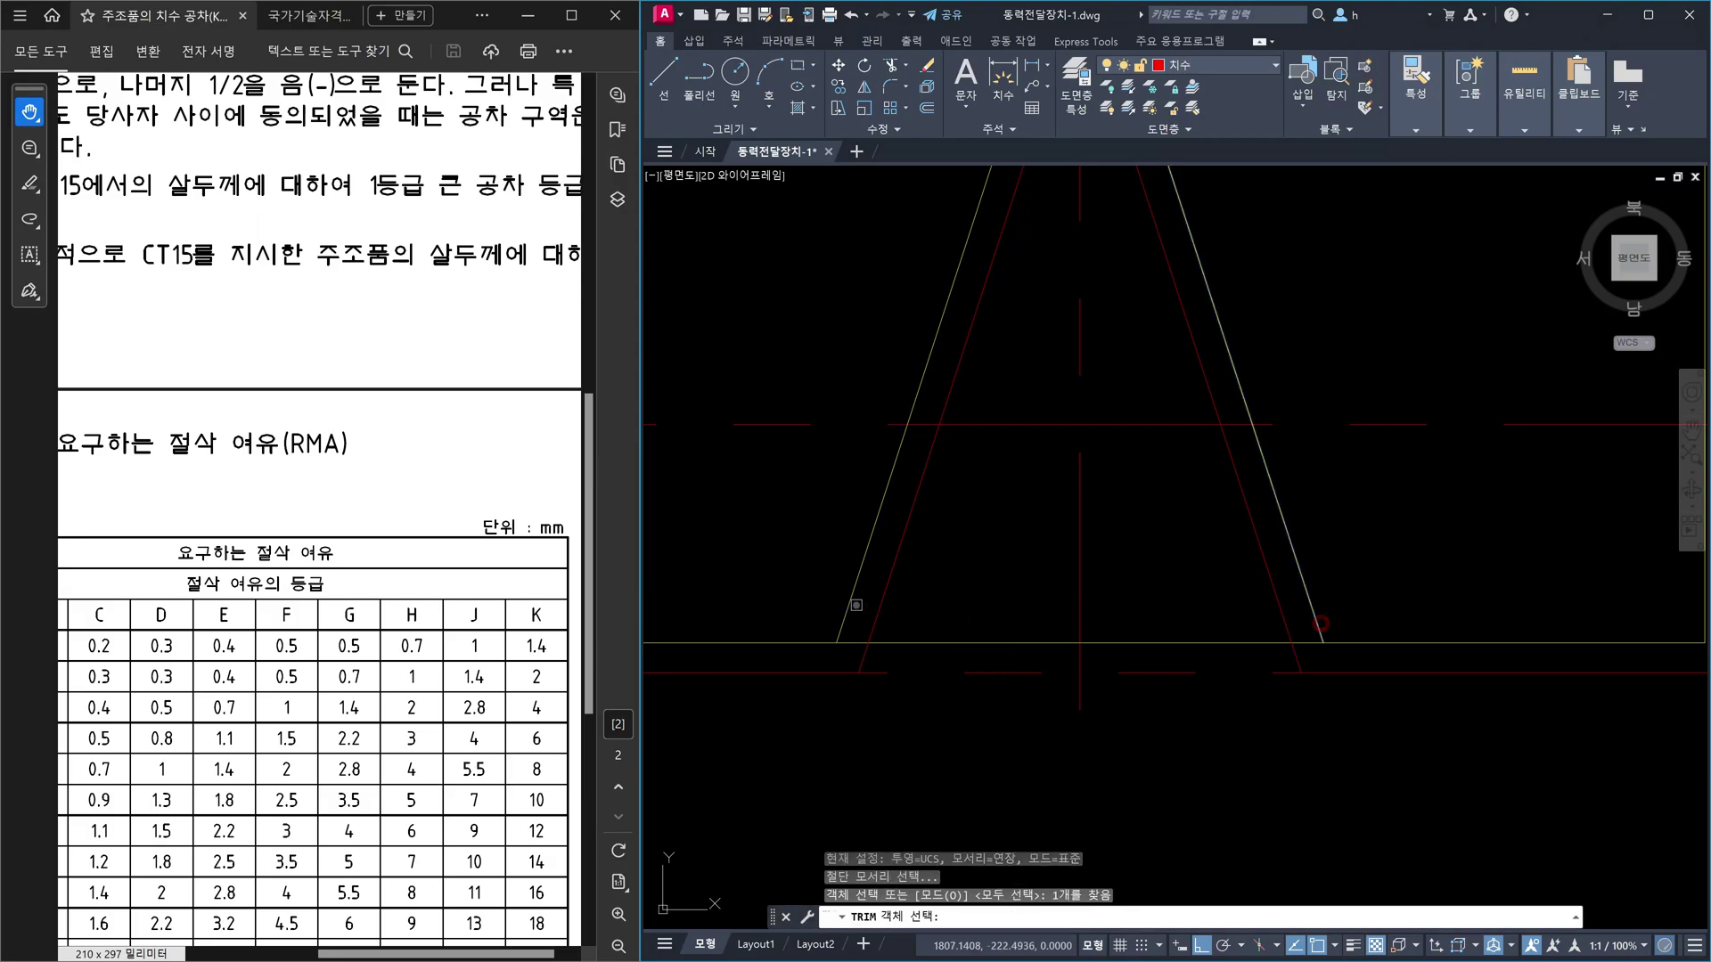
key(Return)
click(897, 643)
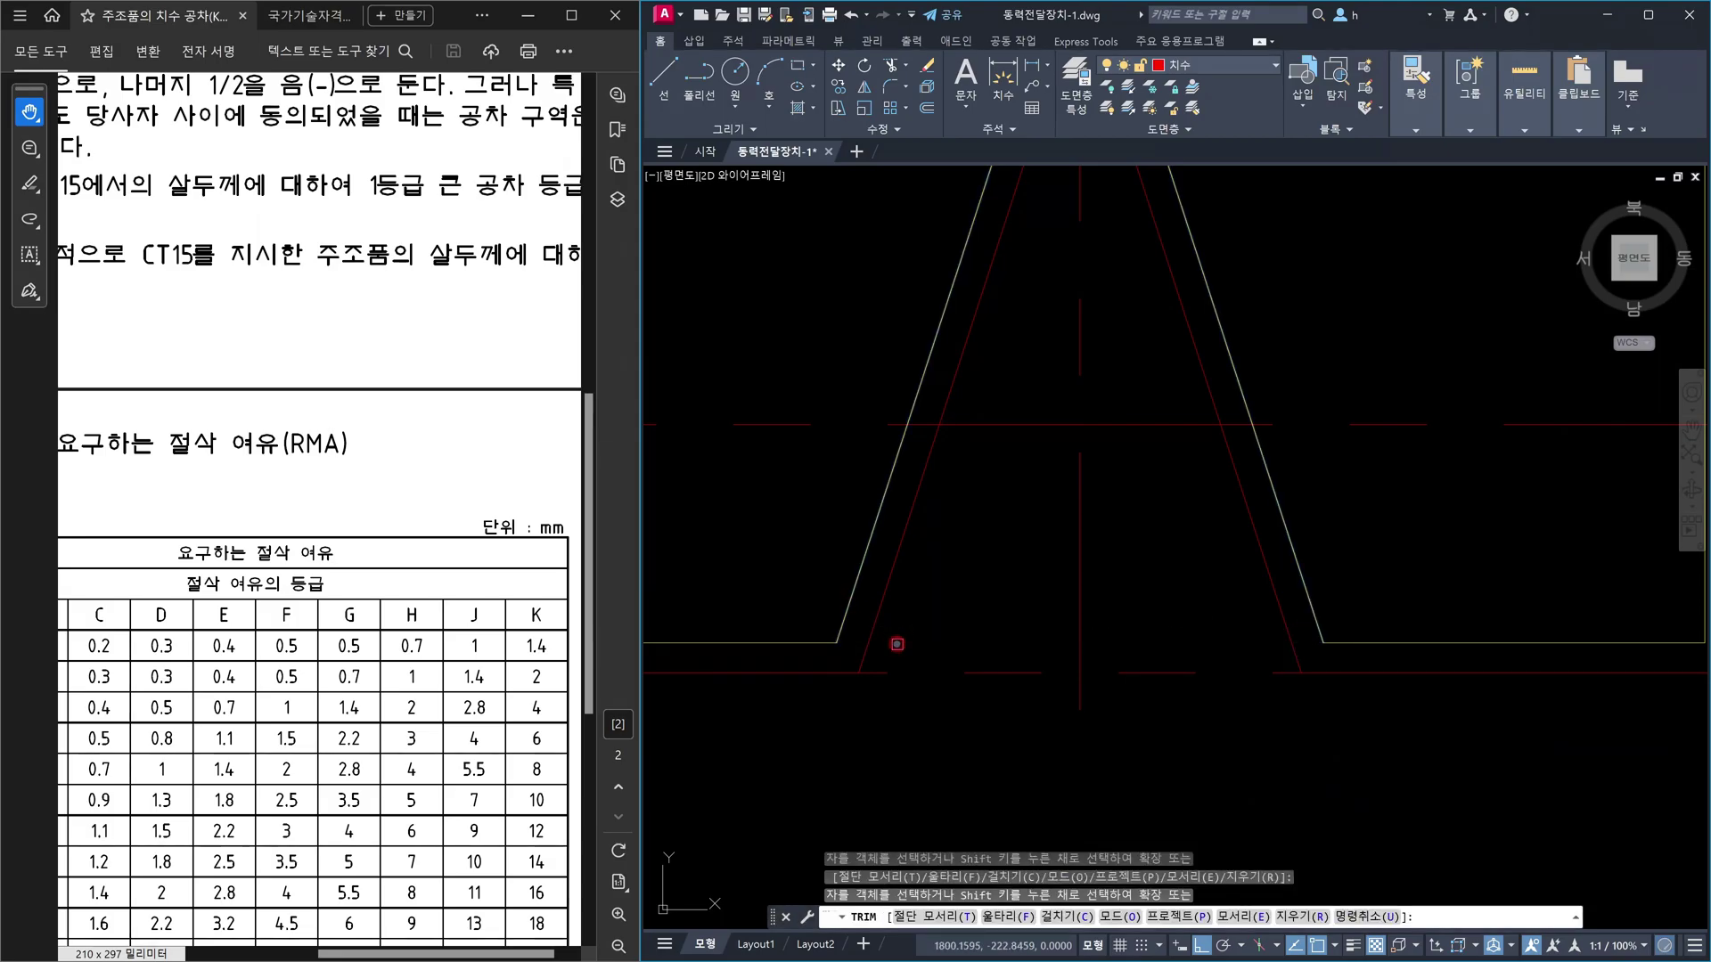
- Trim the red rim line between the two red flanks of the lower V-groove
text(t)
key(Return)
click(869, 638)
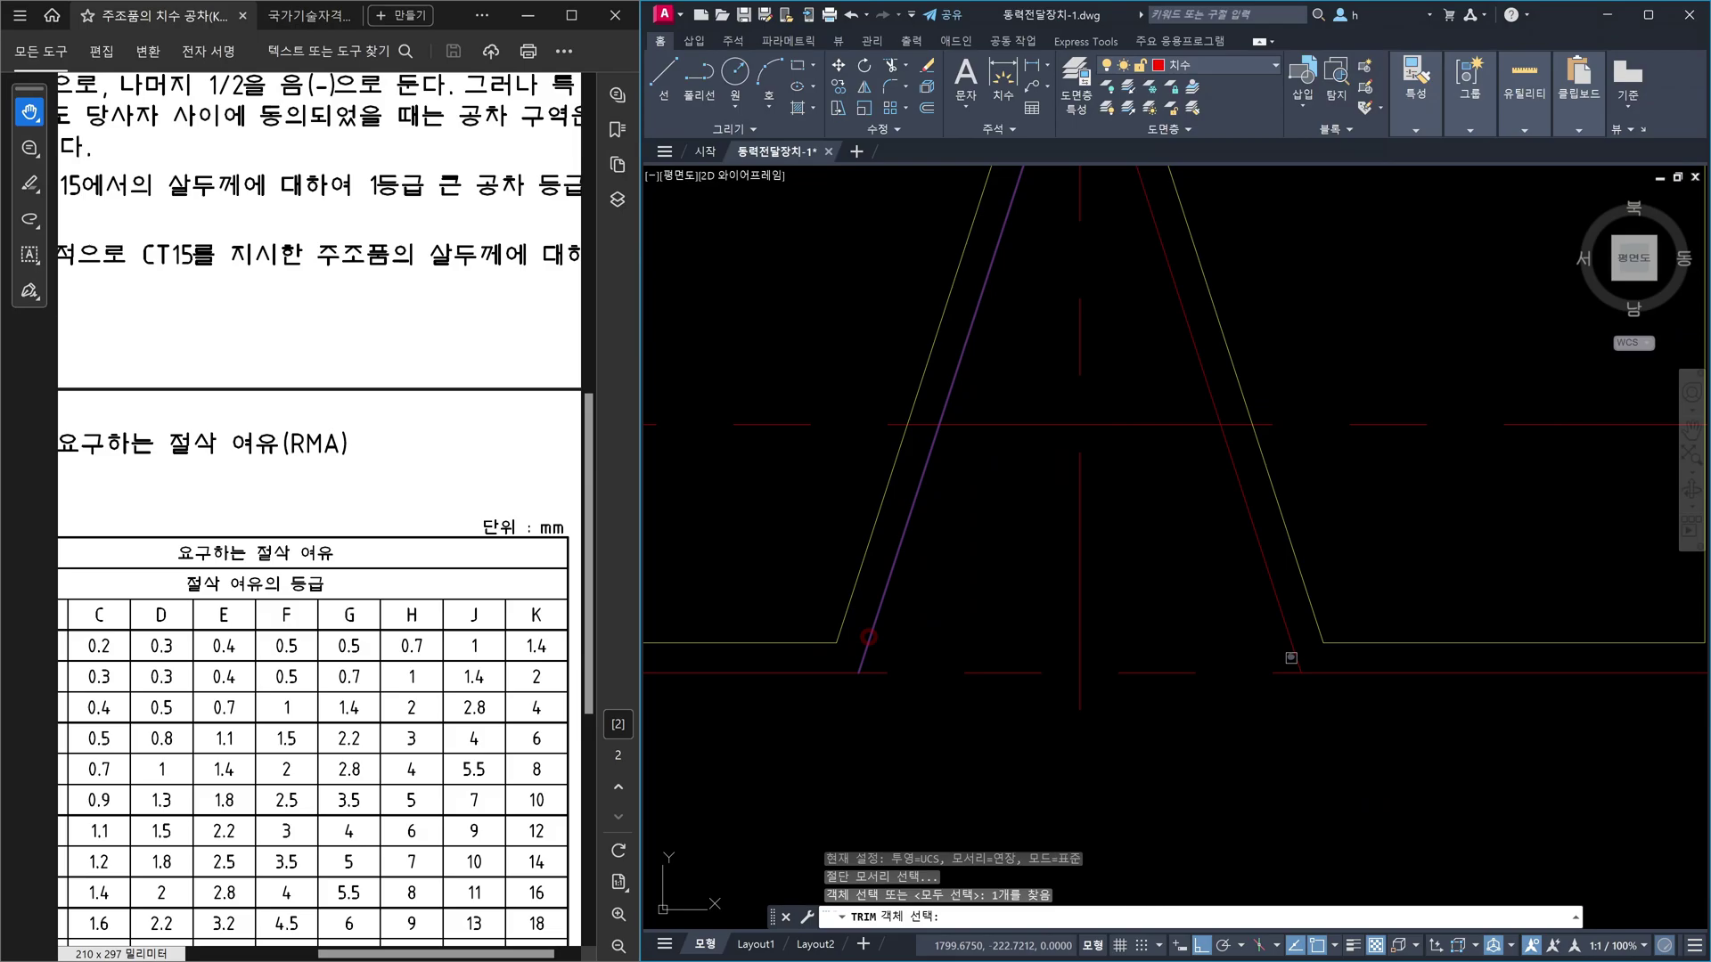
click(1290, 655)
key(Return)
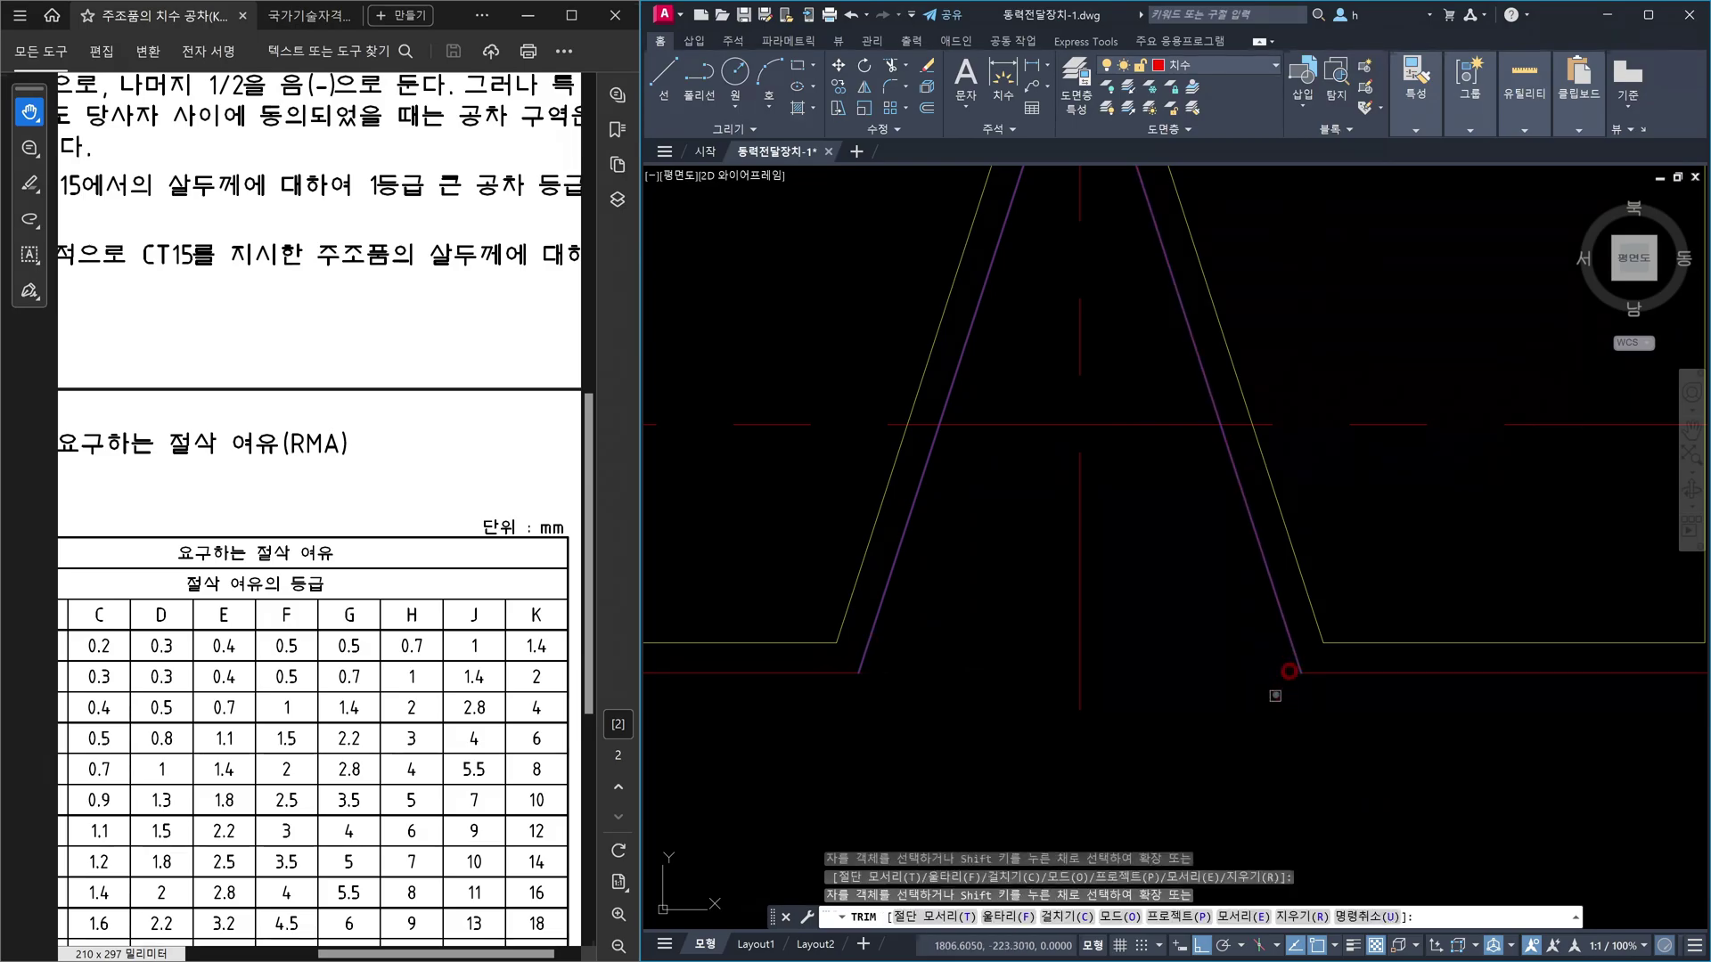
key(Escape)
scroll(1272, 706, down, 5)
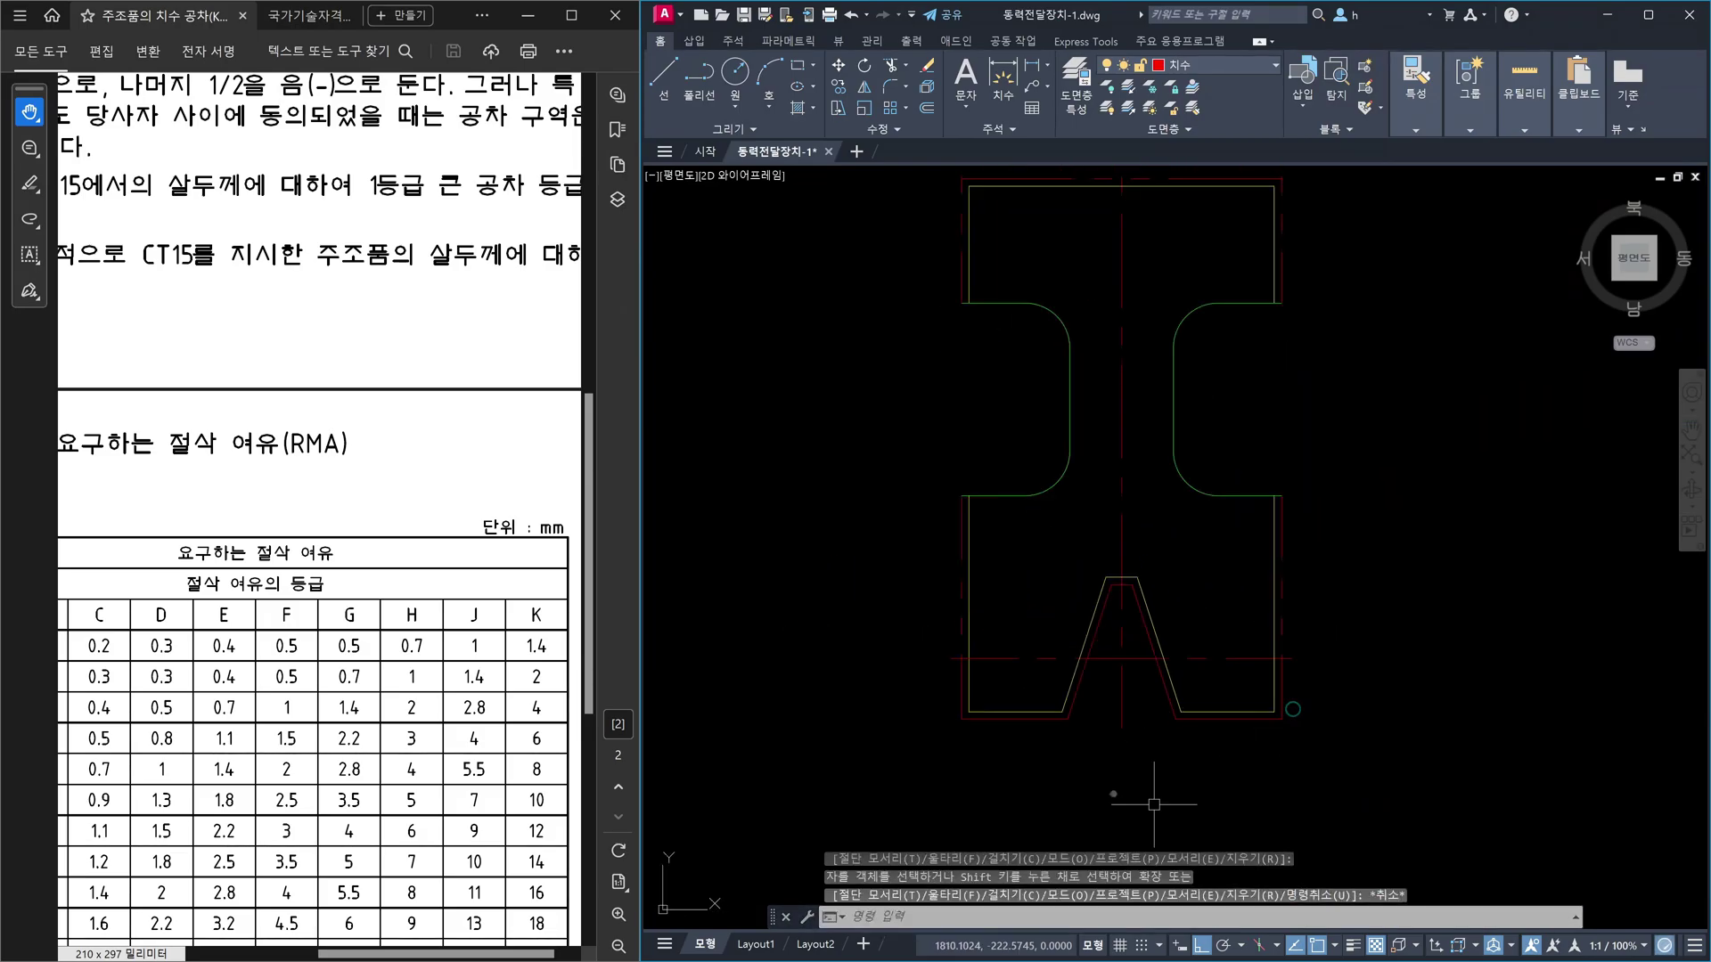
scroll(1222, 657, down, 4)
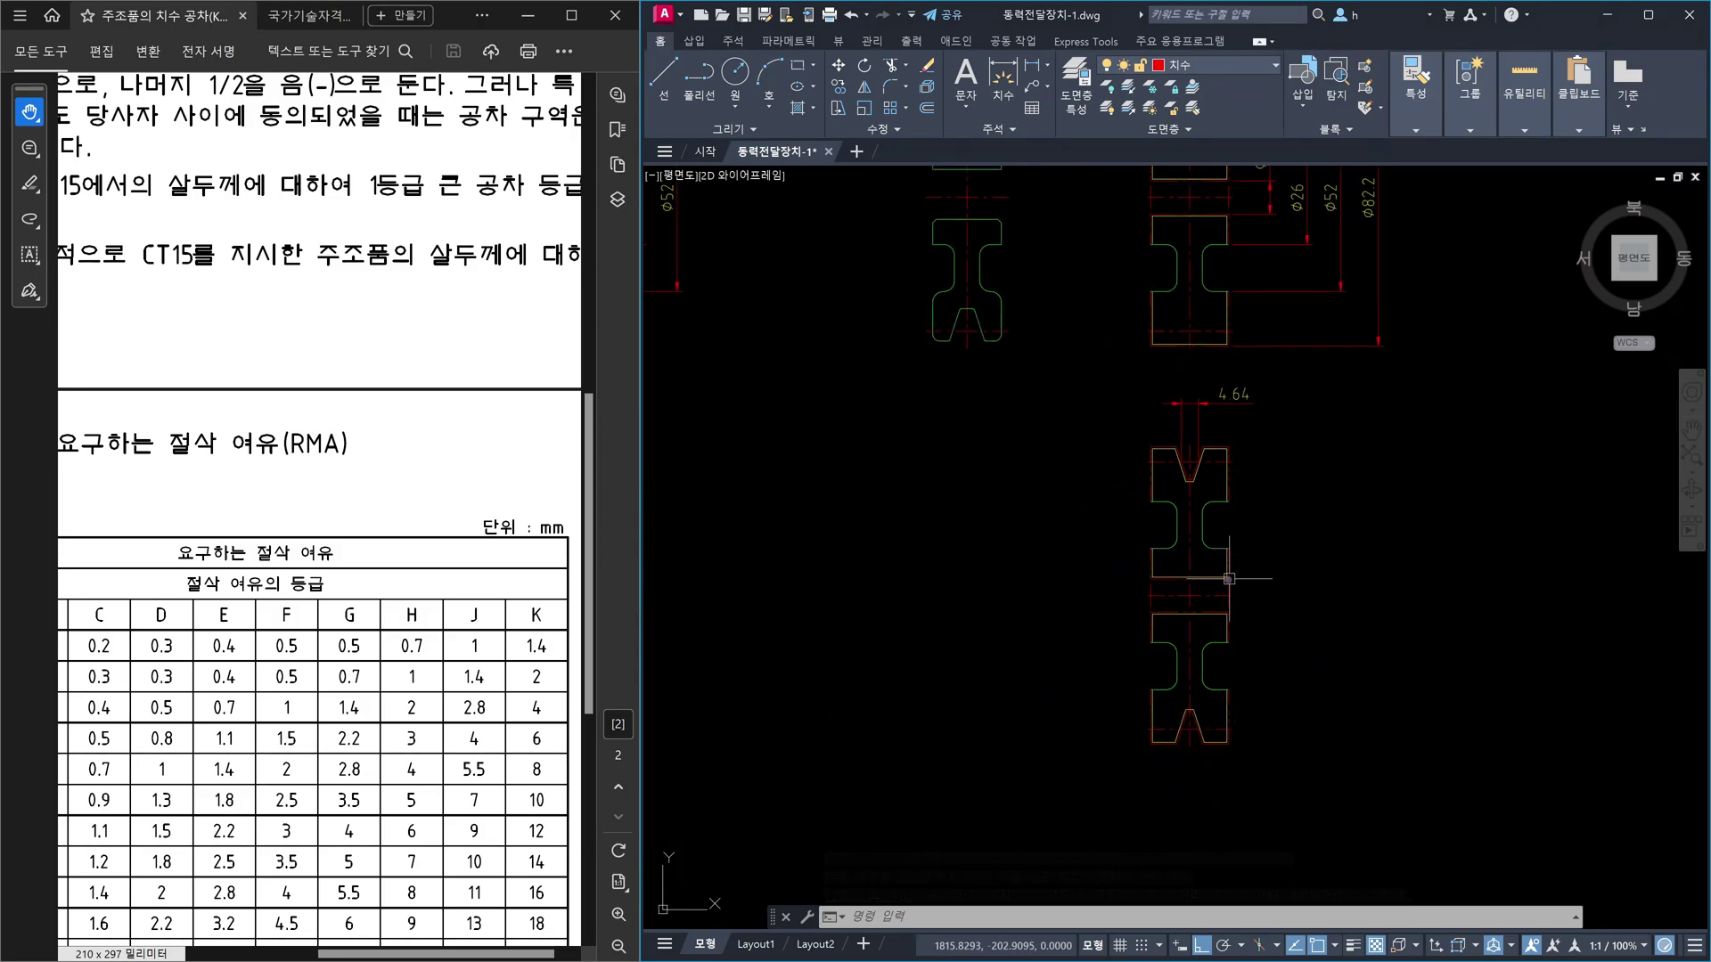
scroll(1209, 539, up, 2)
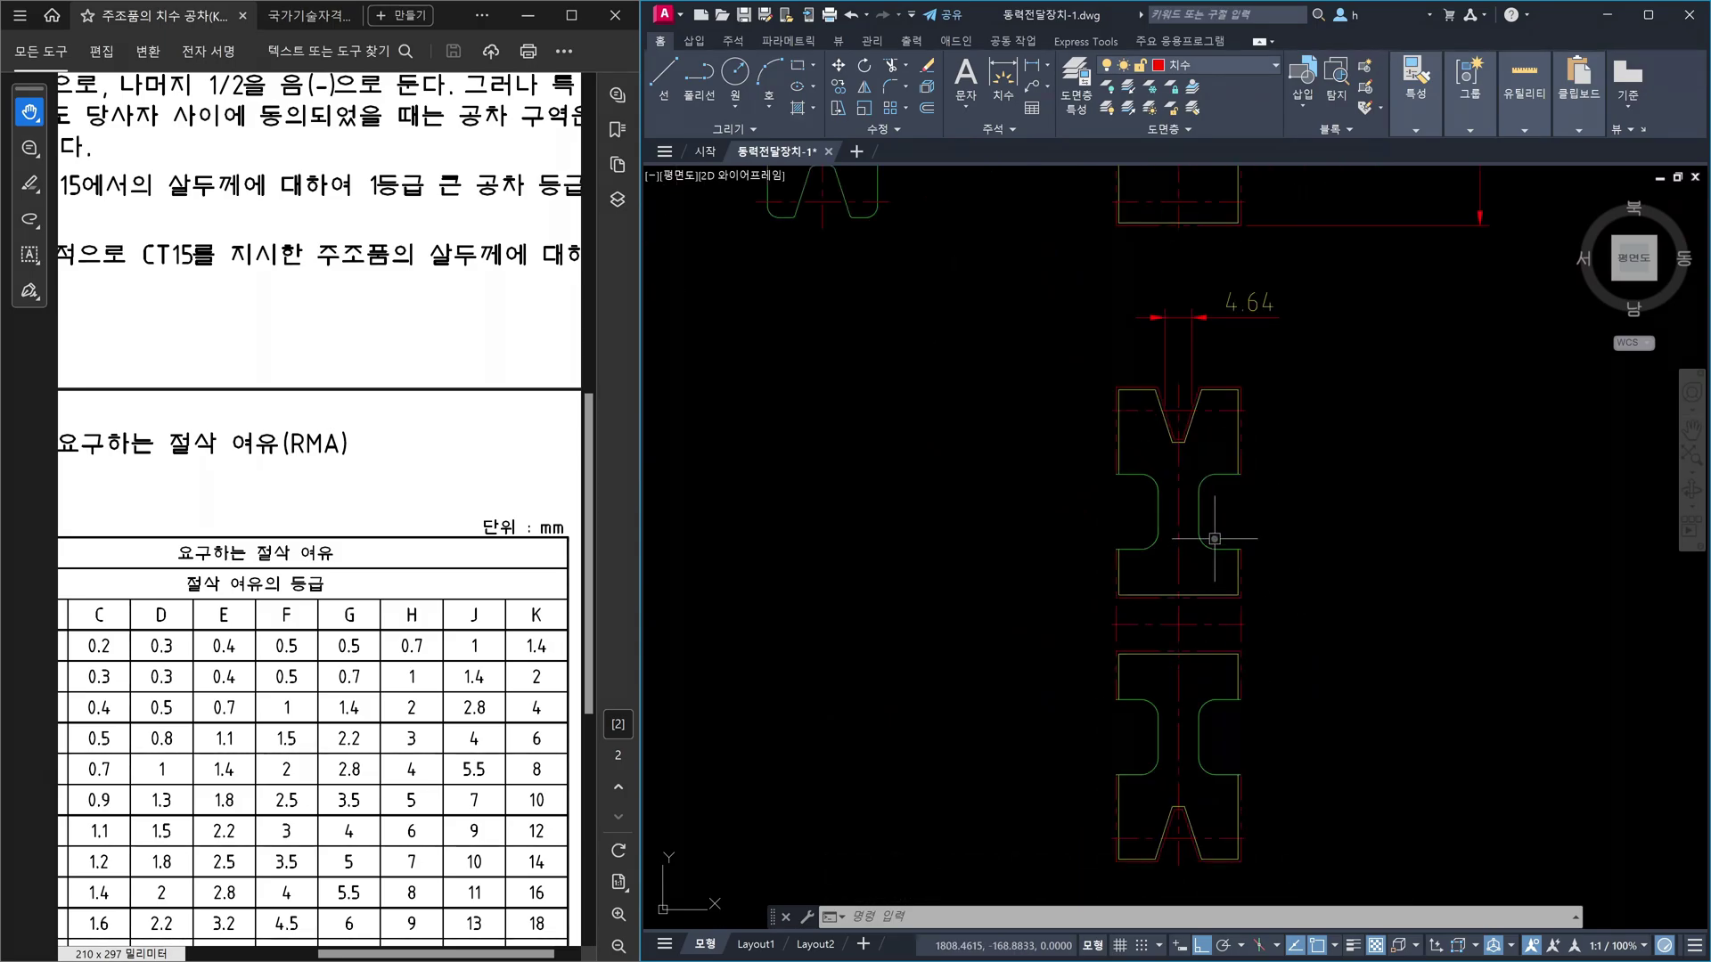
middle_drag(1226, 553, 1256, 544)
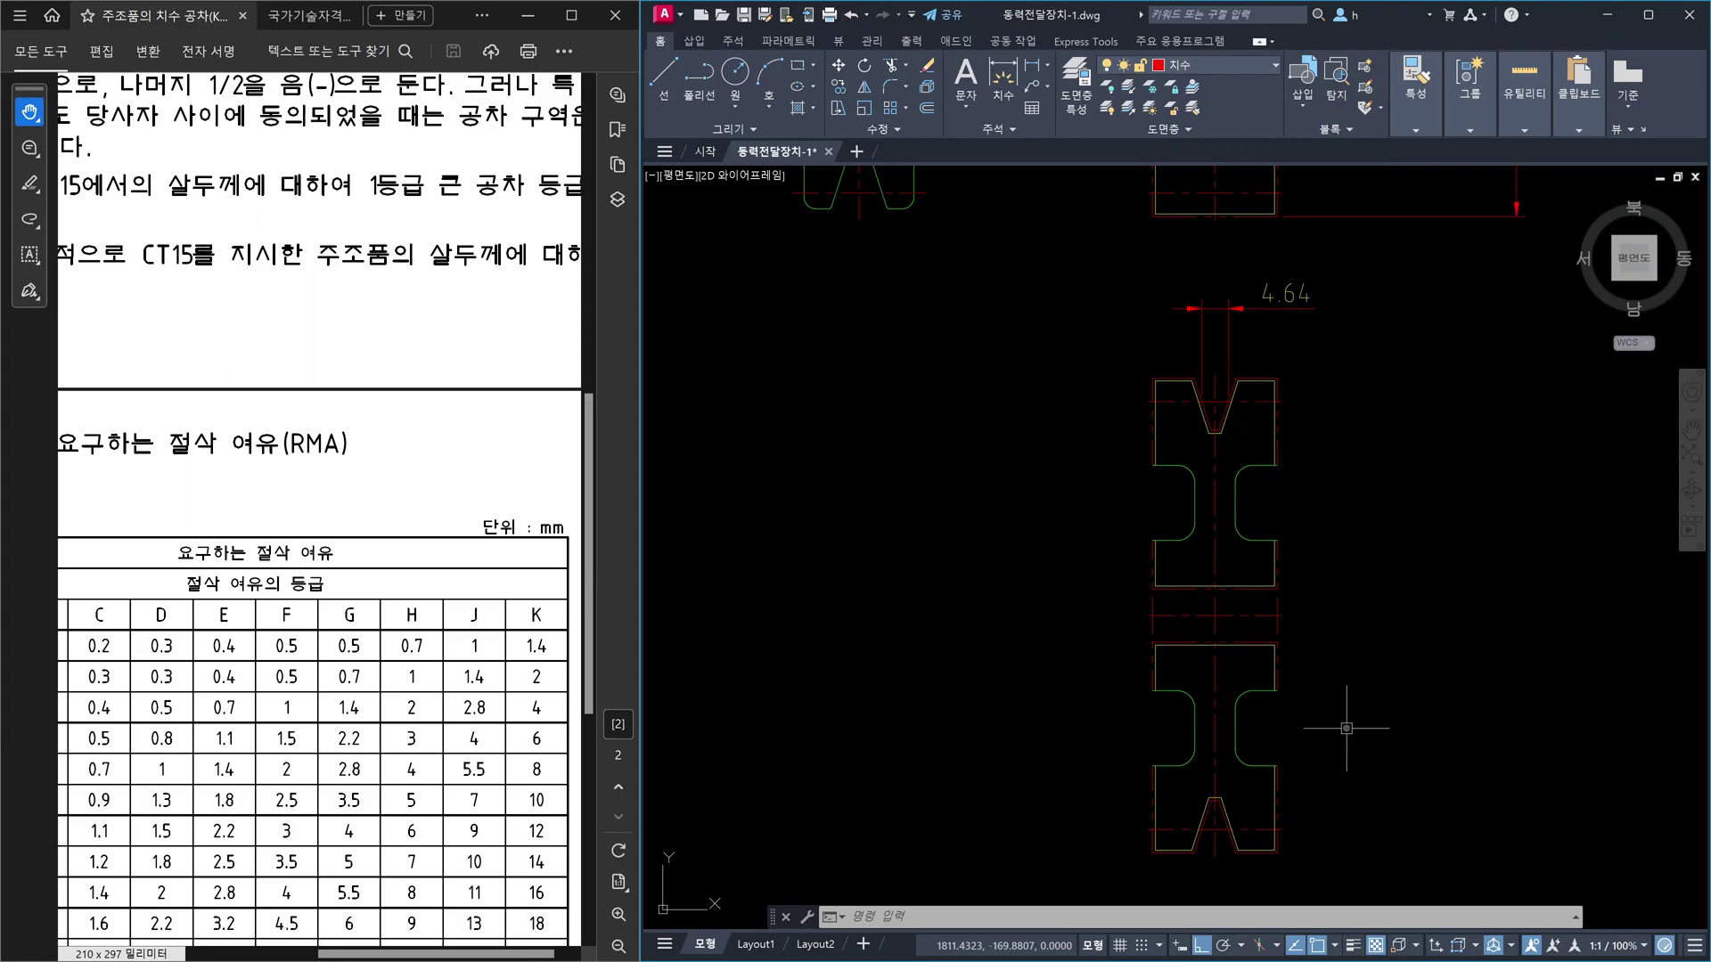
scroll(1341, 726, down, 4)
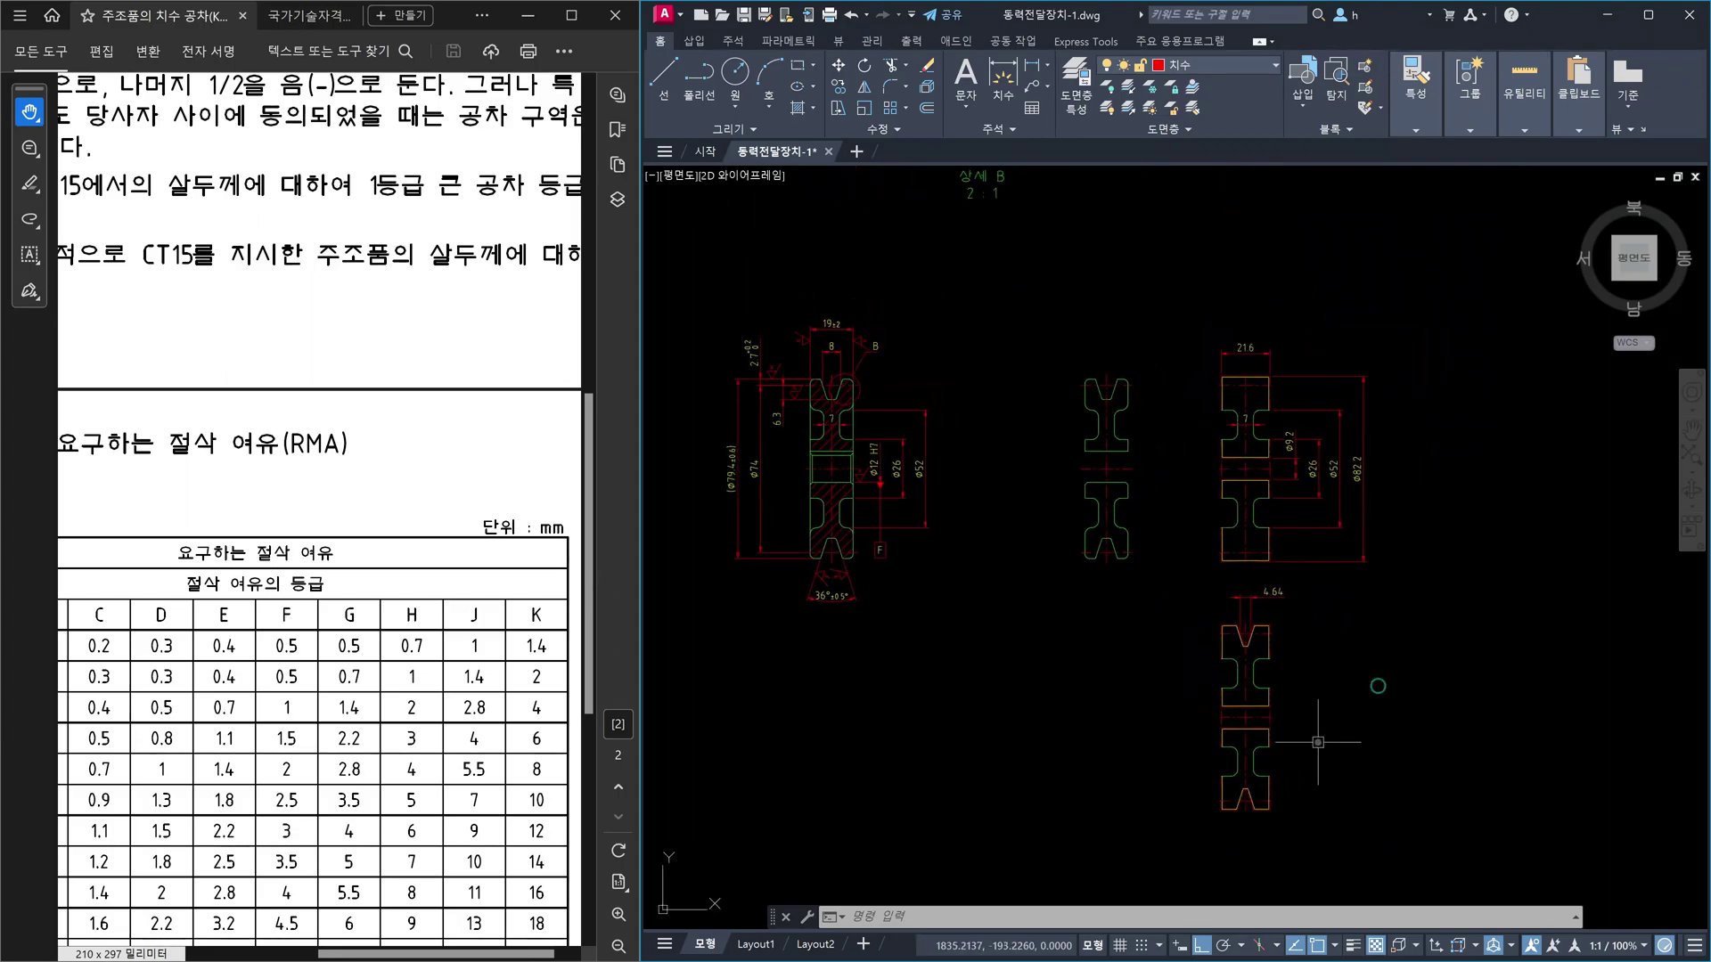